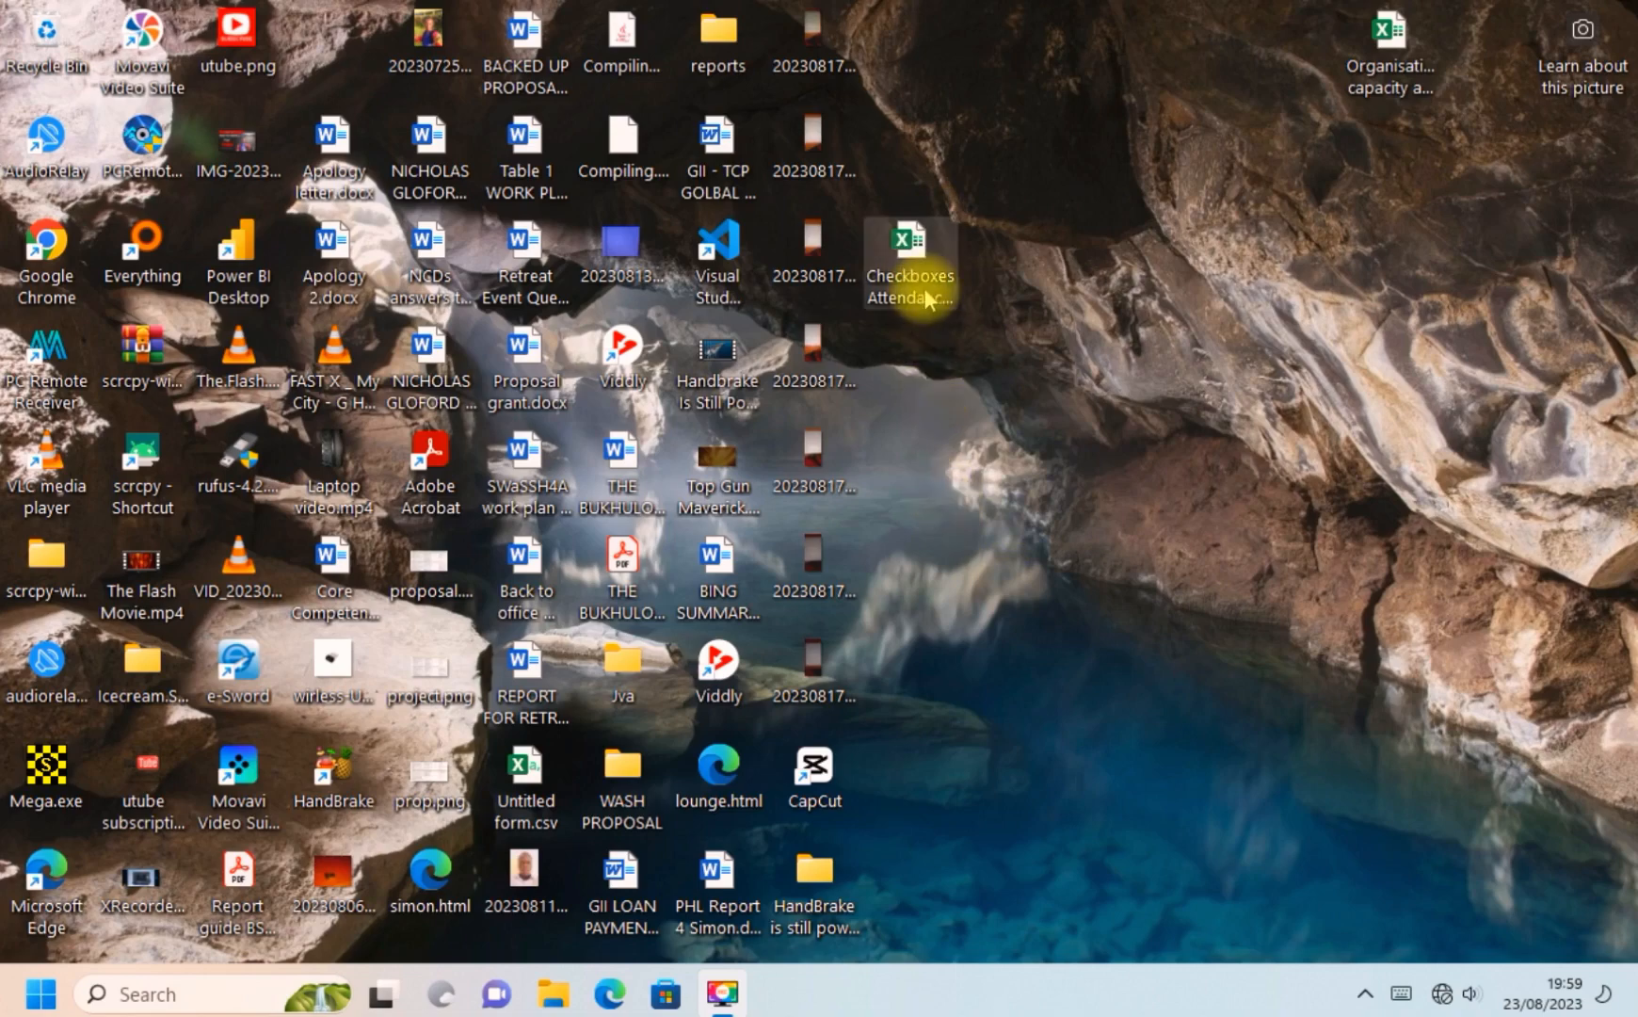
# Open the Checkboxes Attendance workbook from the desktop in a maximized window and view its Sheet1 and Attendance sheets.
pyautogui.doubleClick(909, 252)
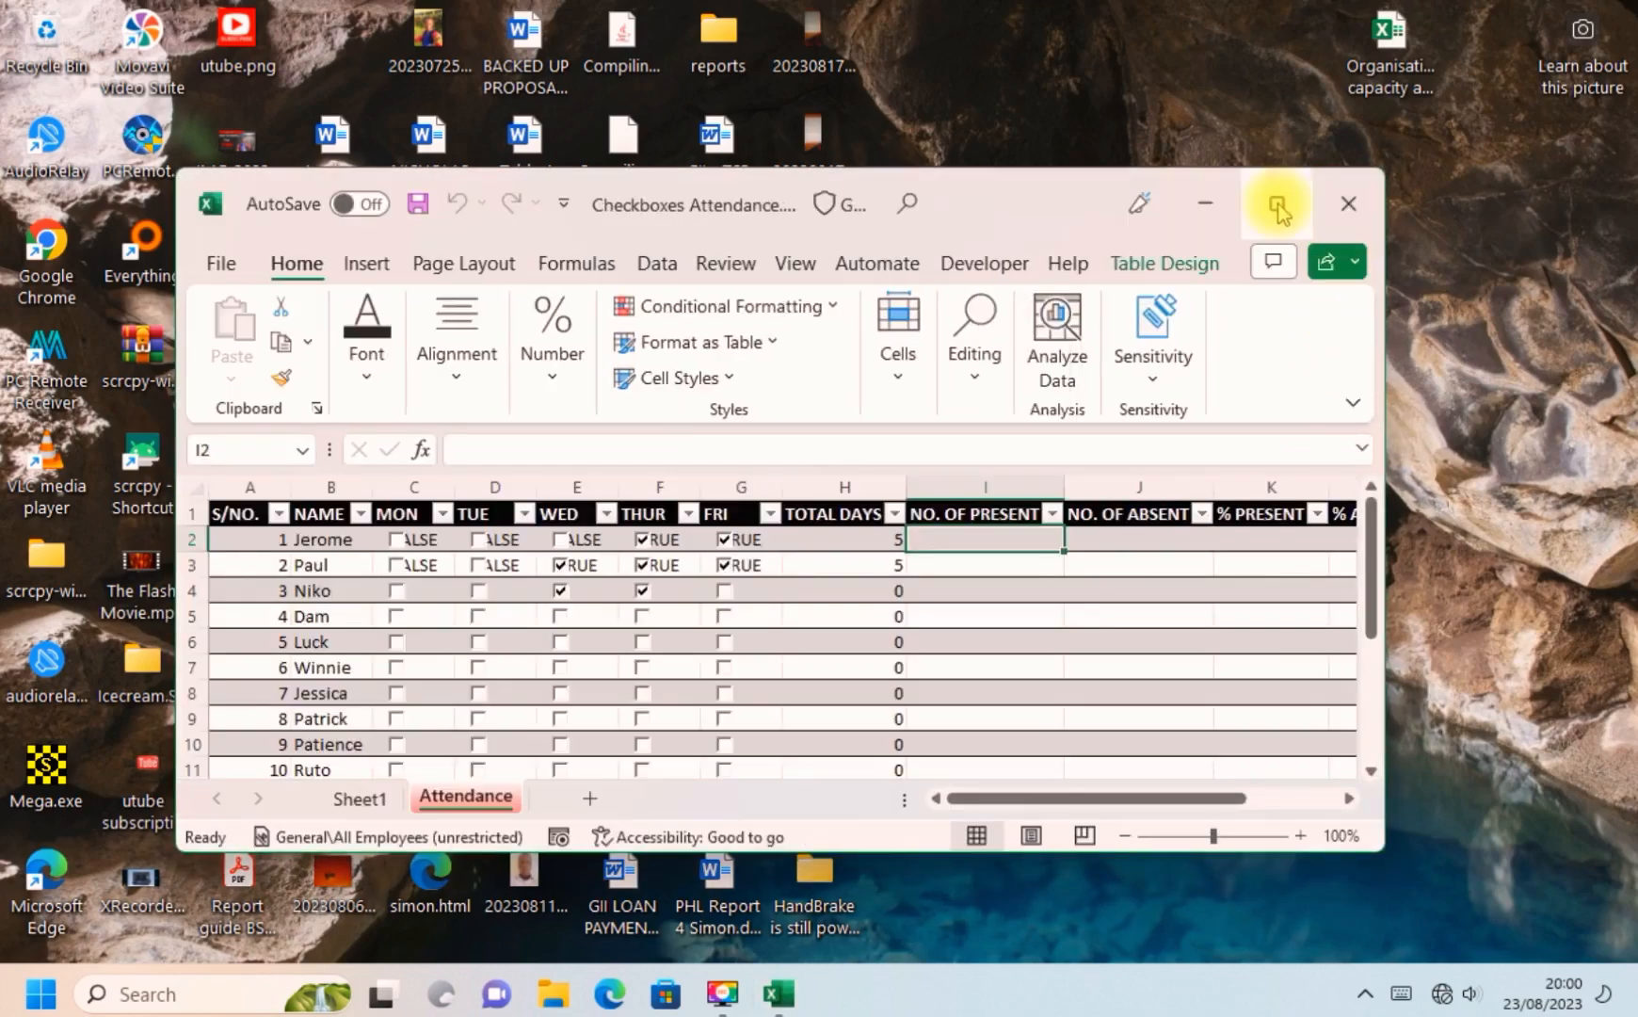
pyautogui.click(1279, 209)
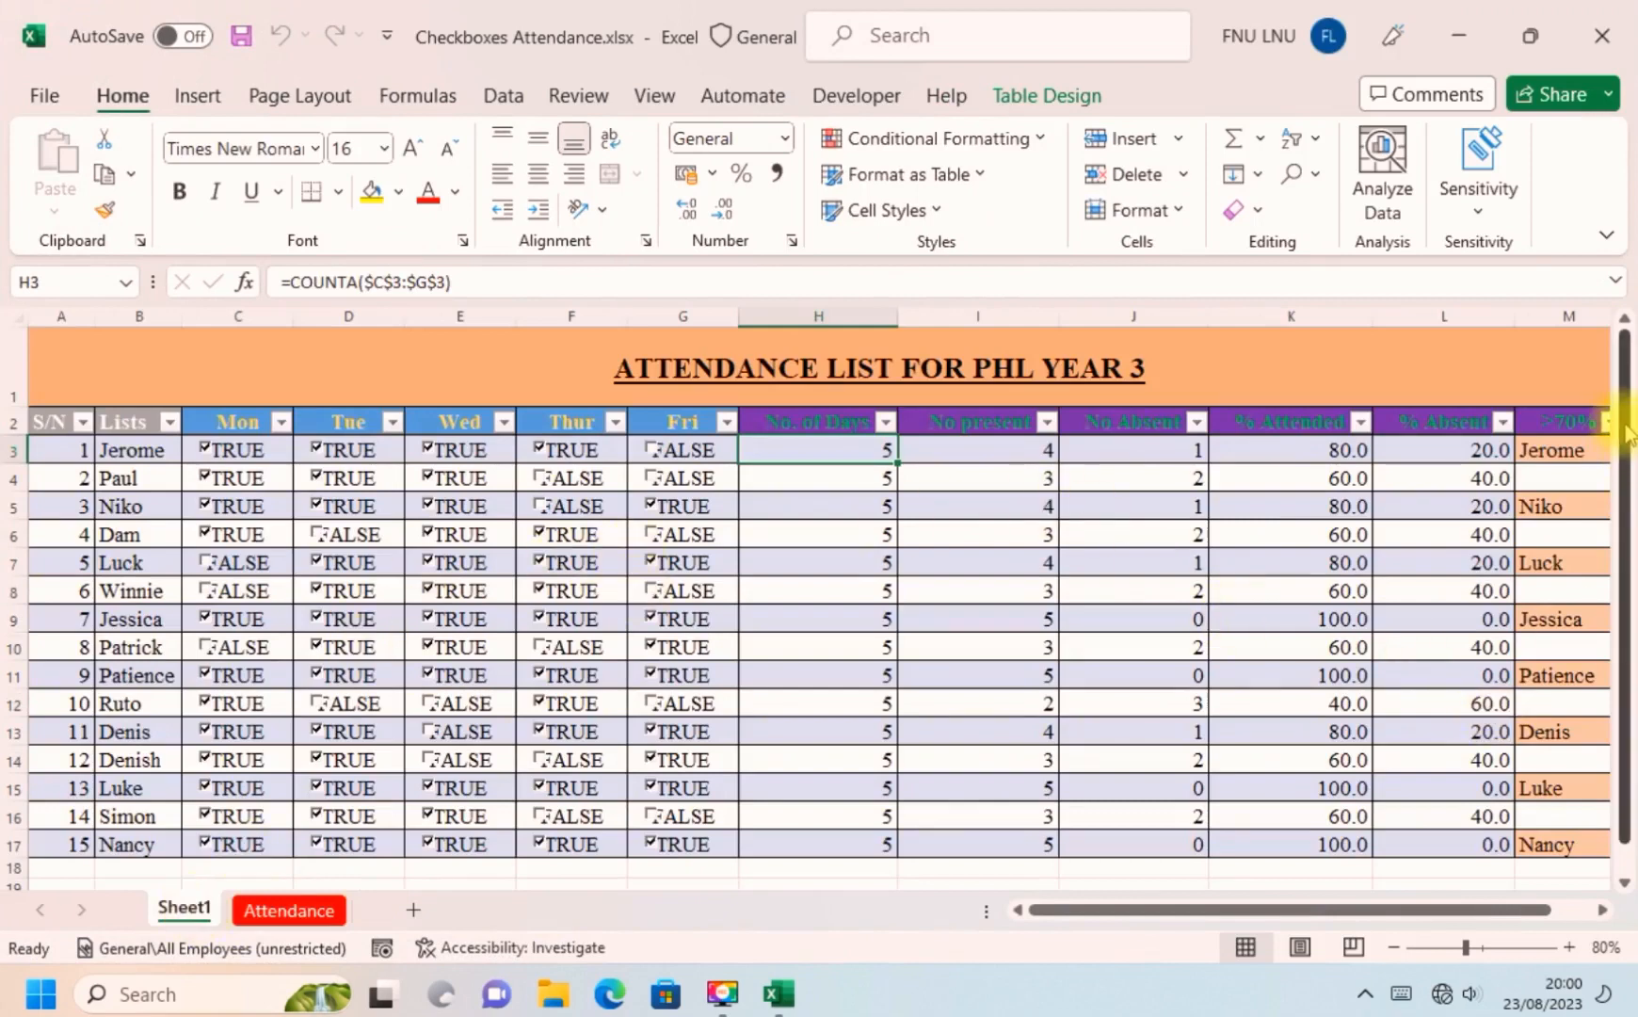
pyautogui.moveTo(1621, 431)
pyautogui.mouseDown()
pyautogui.moveTo(1622, 464)
pyautogui.moveTo(1615, 435)
pyautogui.mouseUp()
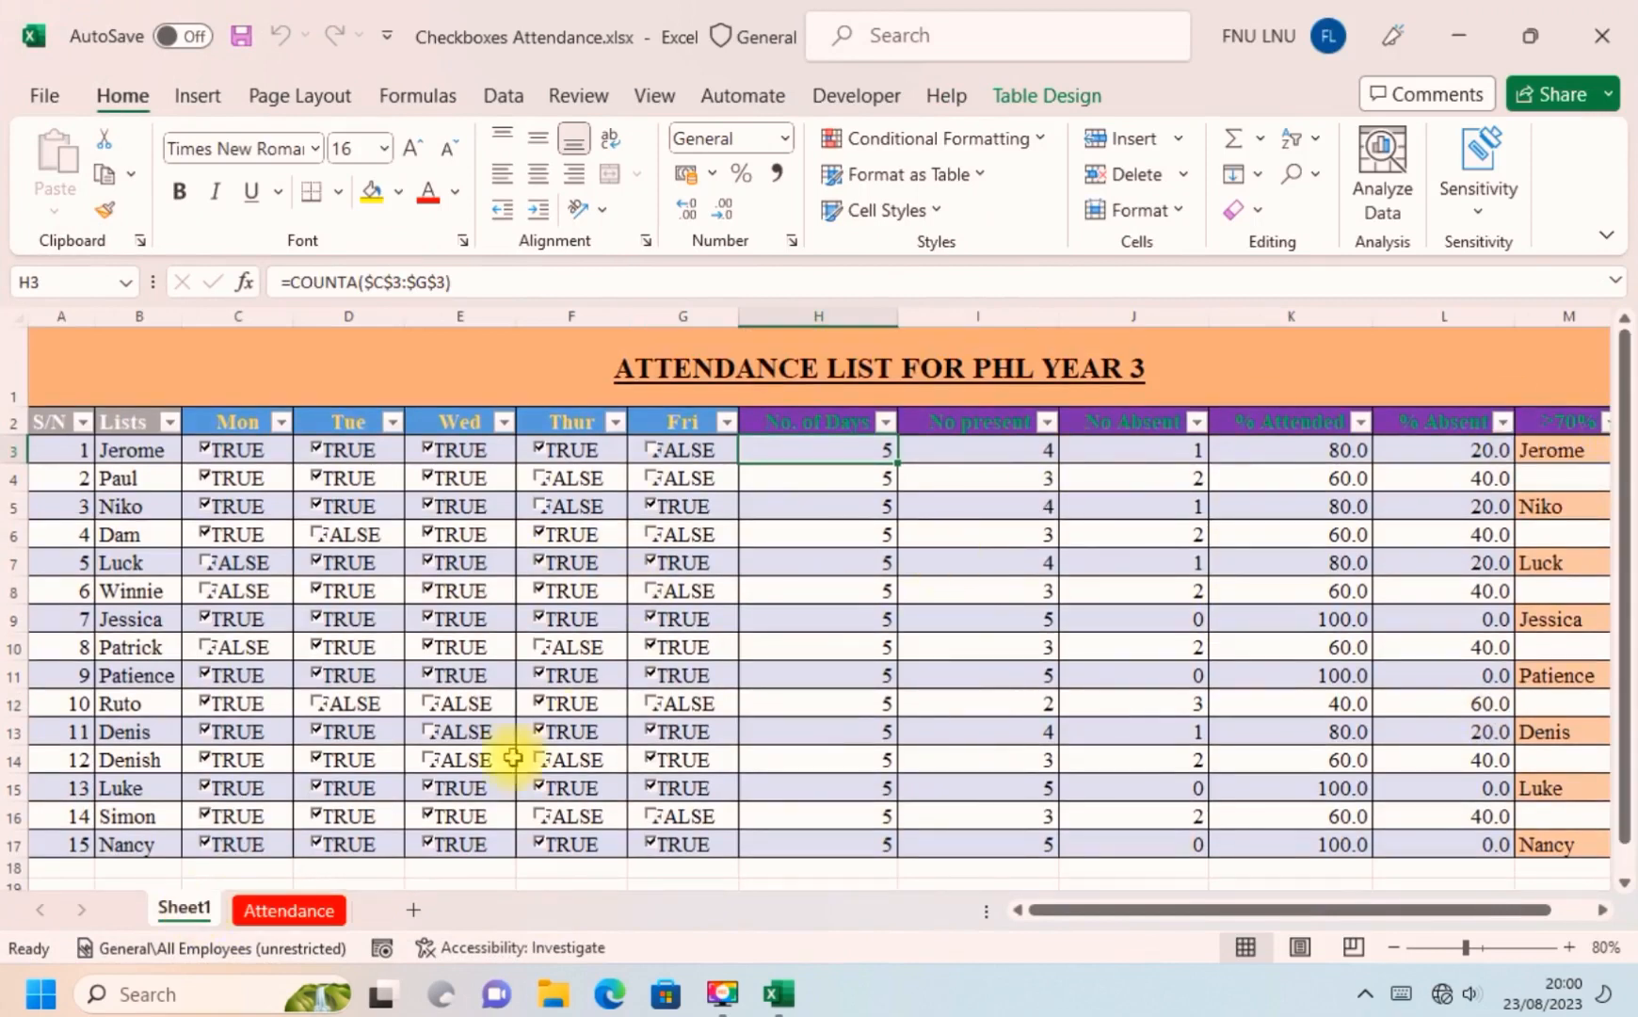
pyautogui.click(307, 910)
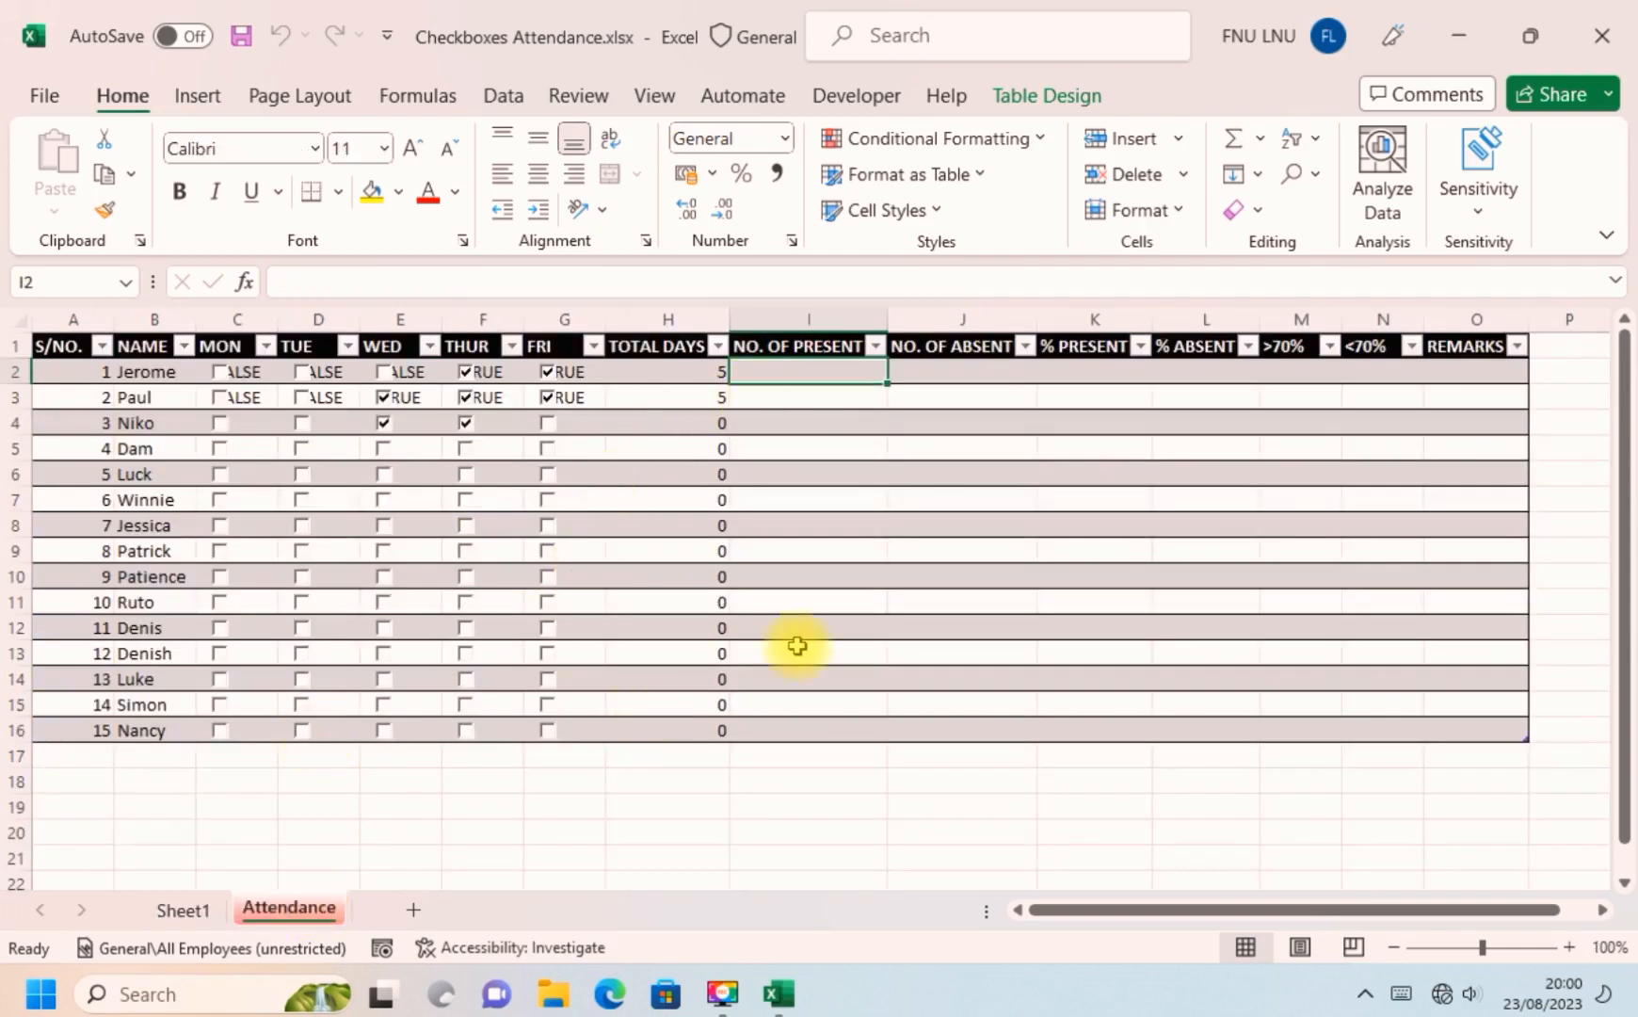
# Add a new worksheet and enter the headers S/NO in A1 and NAME in B1.
pyautogui.hotkey('shift', 'F11')
pyautogui.write('S/NO')
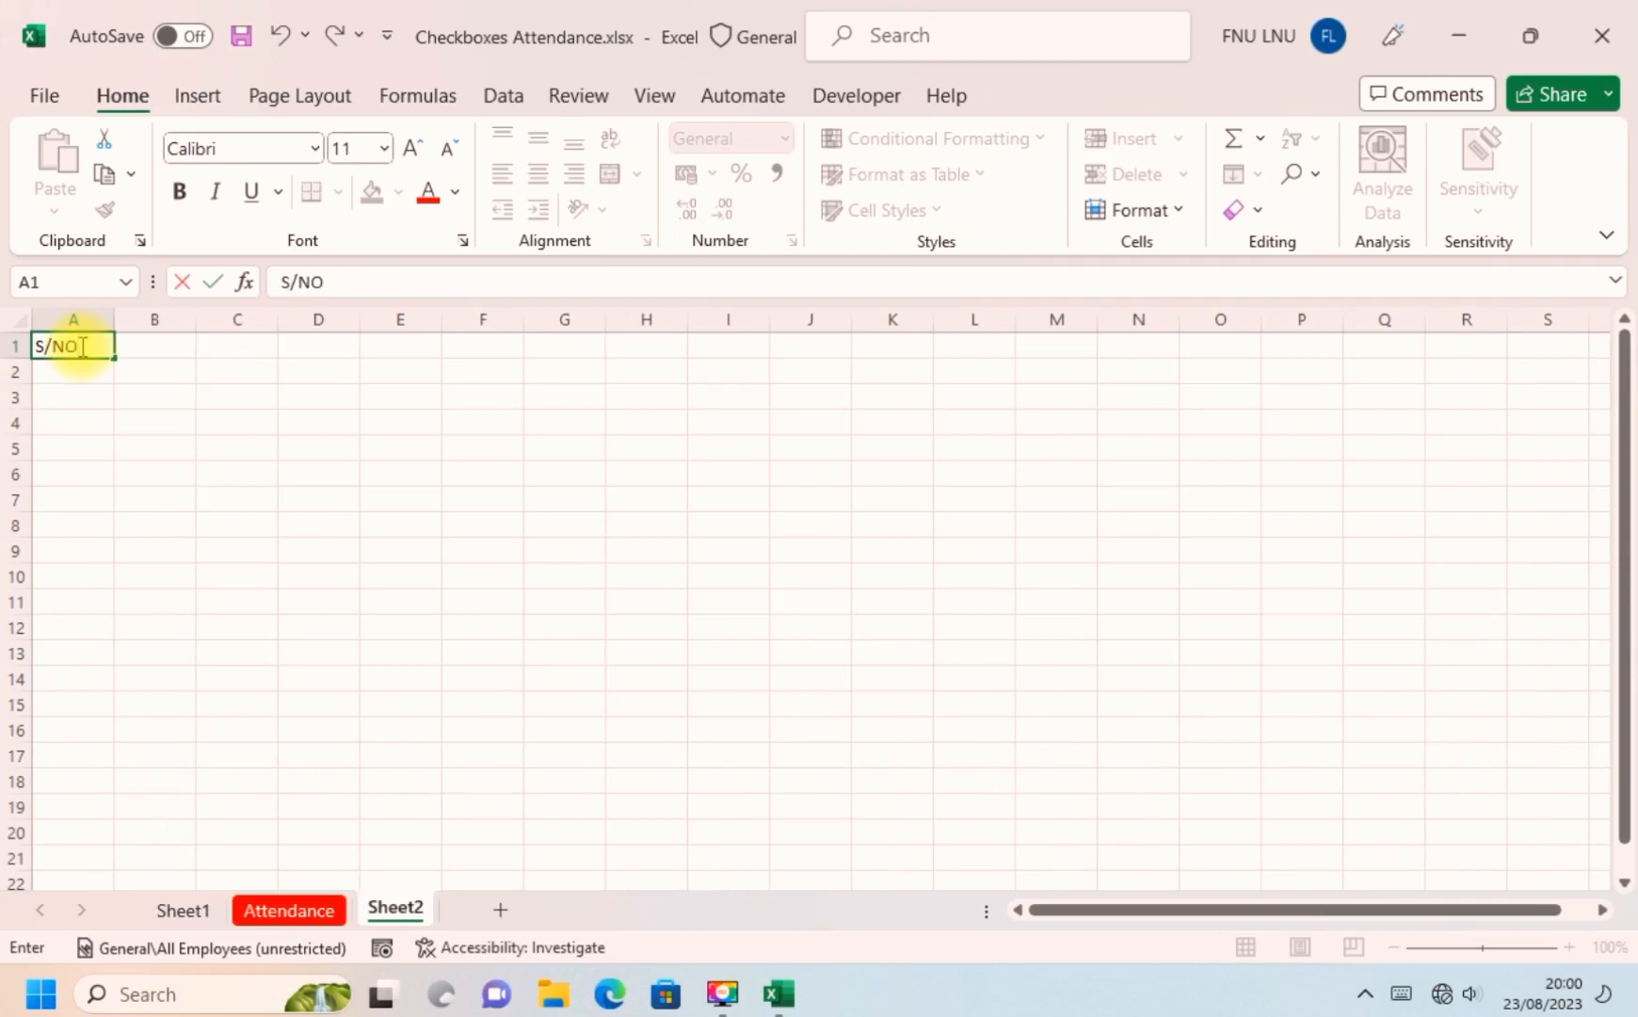
pyautogui.press('Tab')
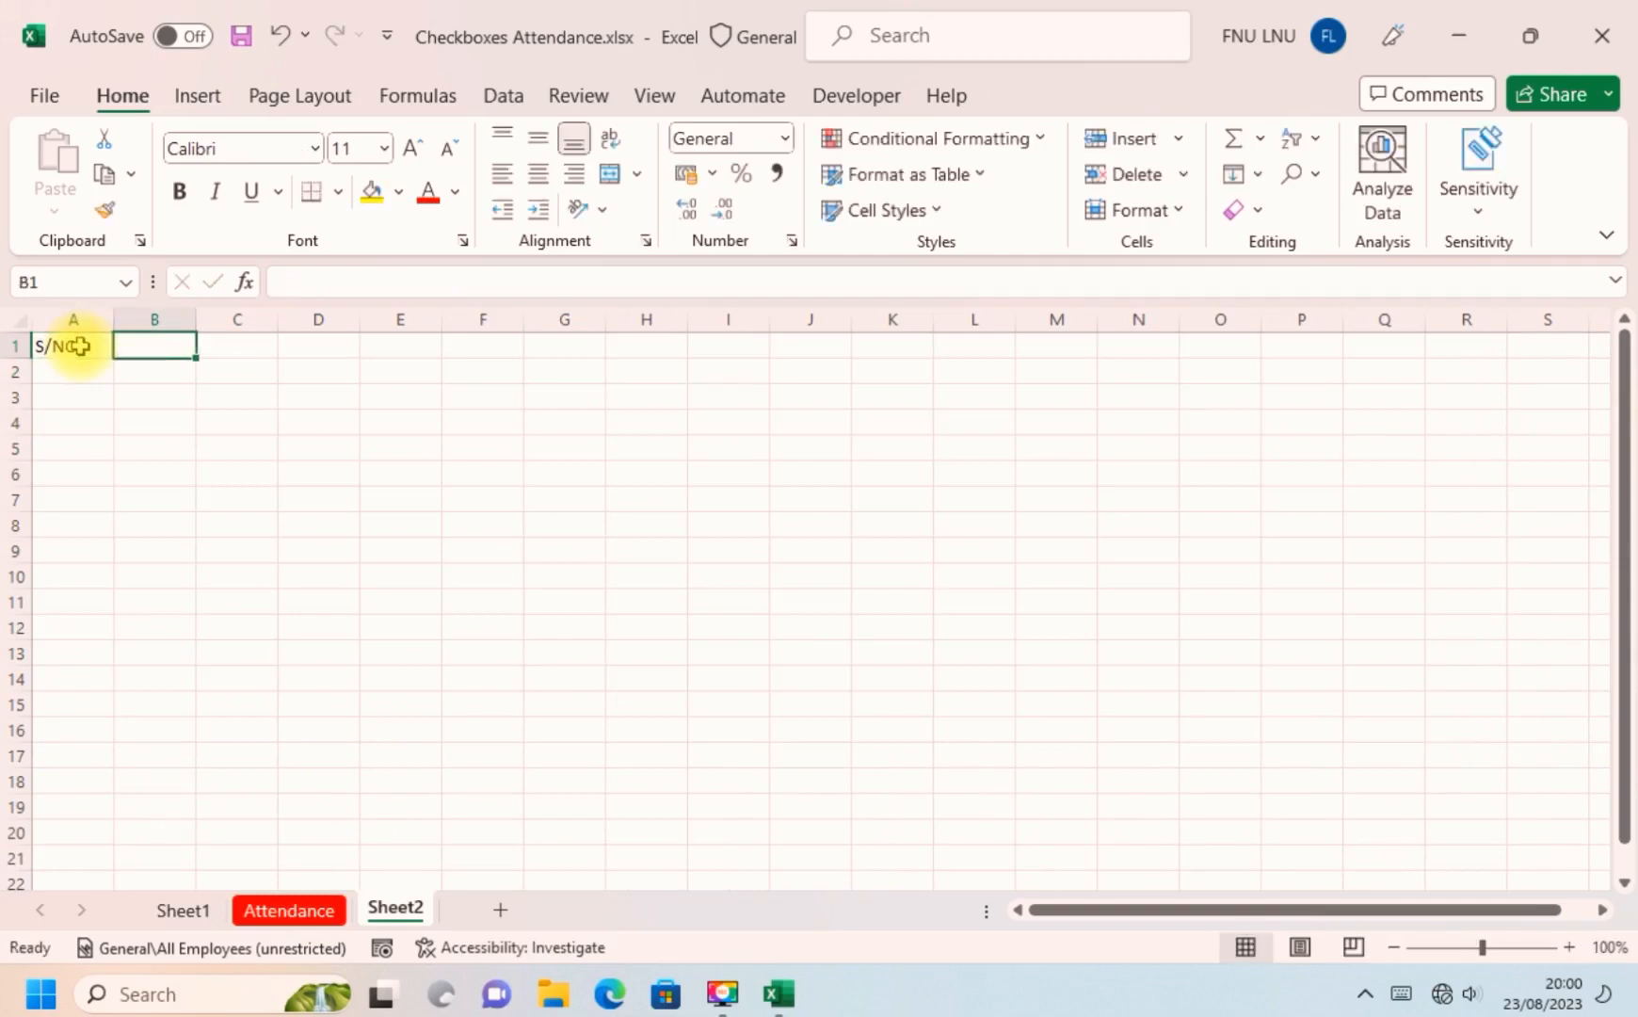
pyautogui.write('NAME')
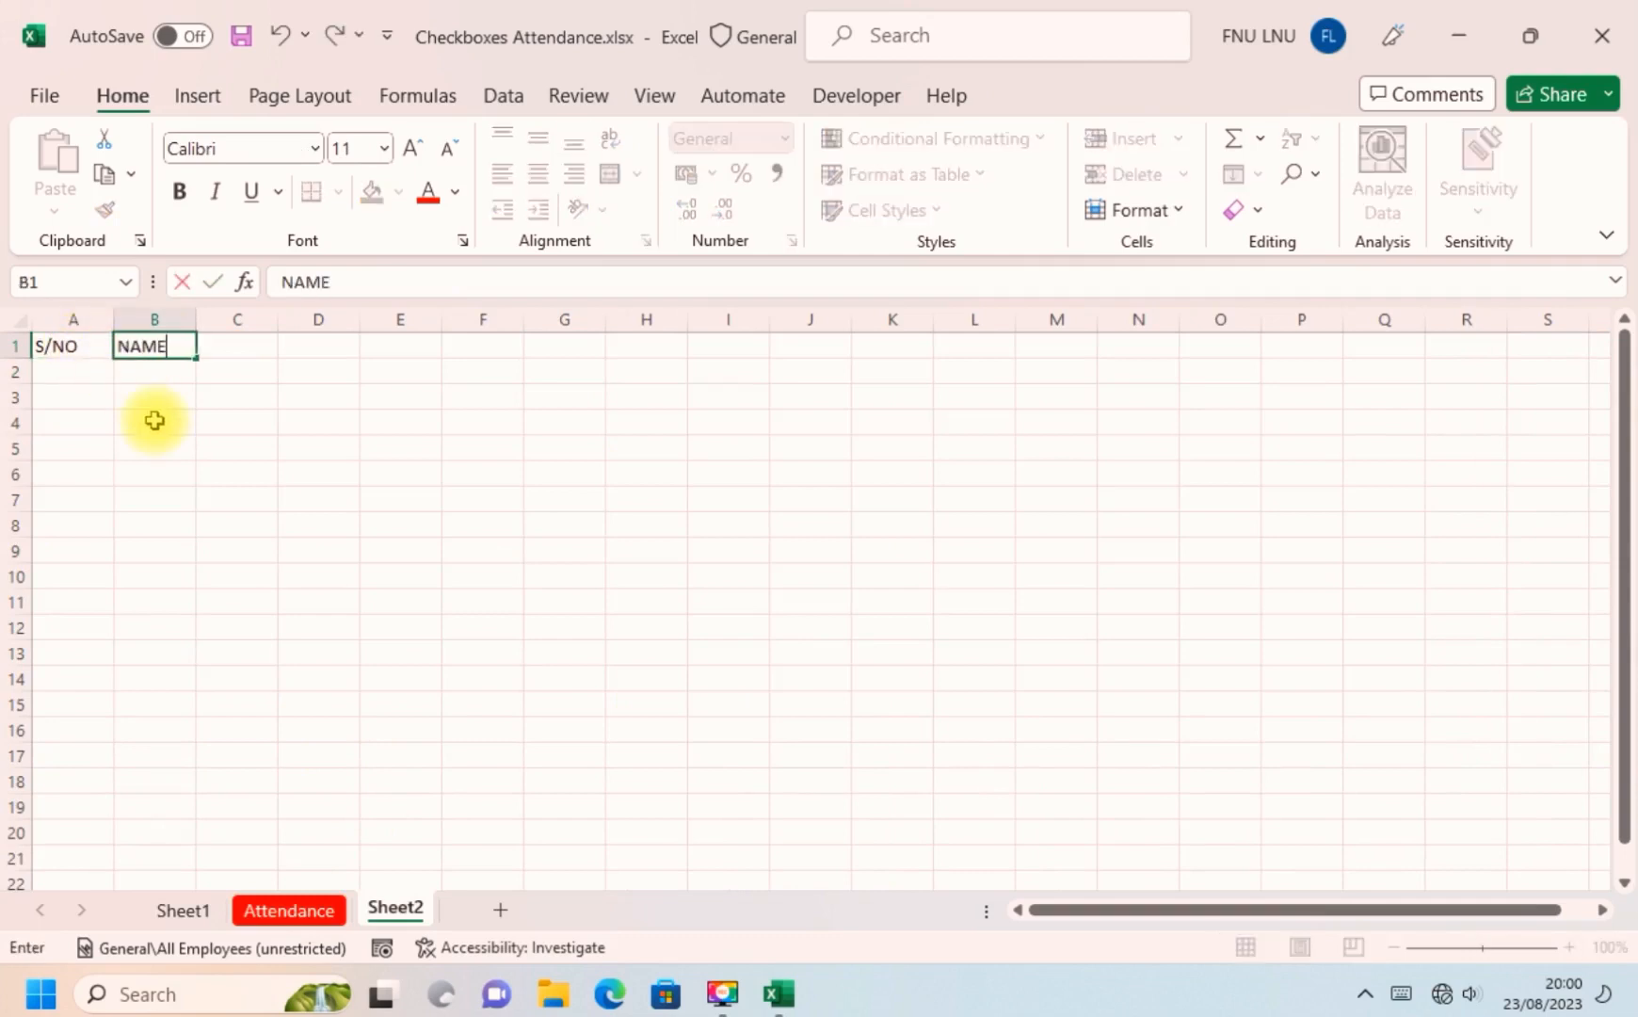
pyautogui.press('End')
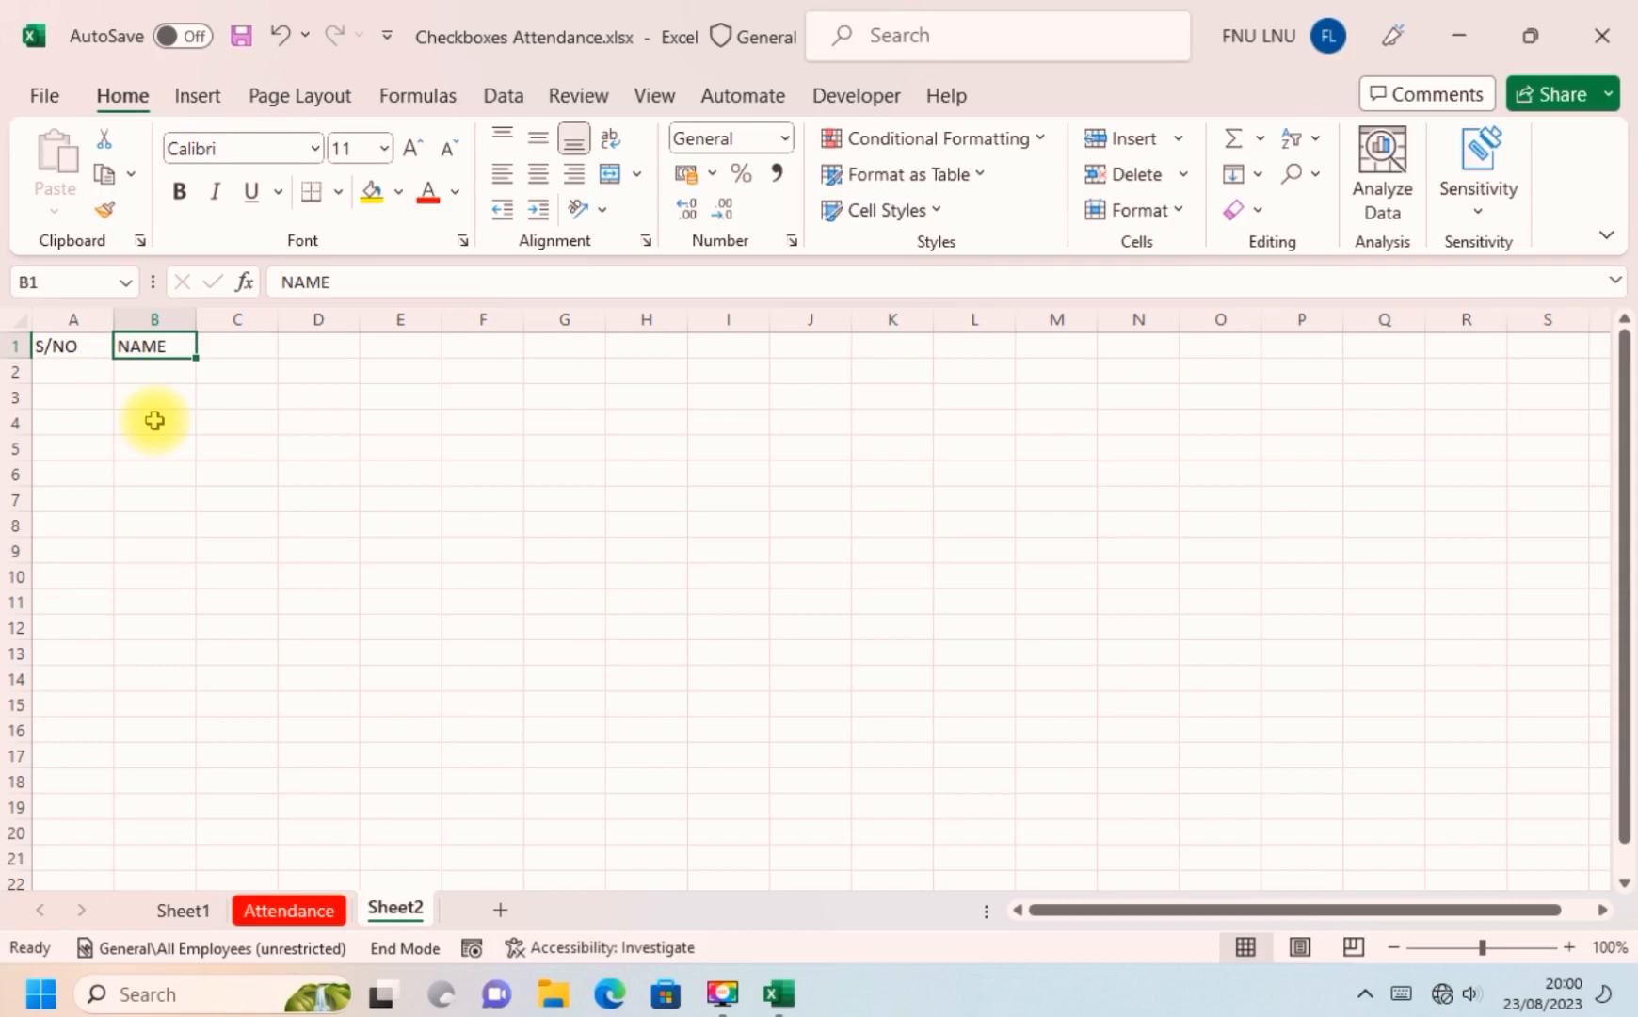
pyautogui.press('Right')
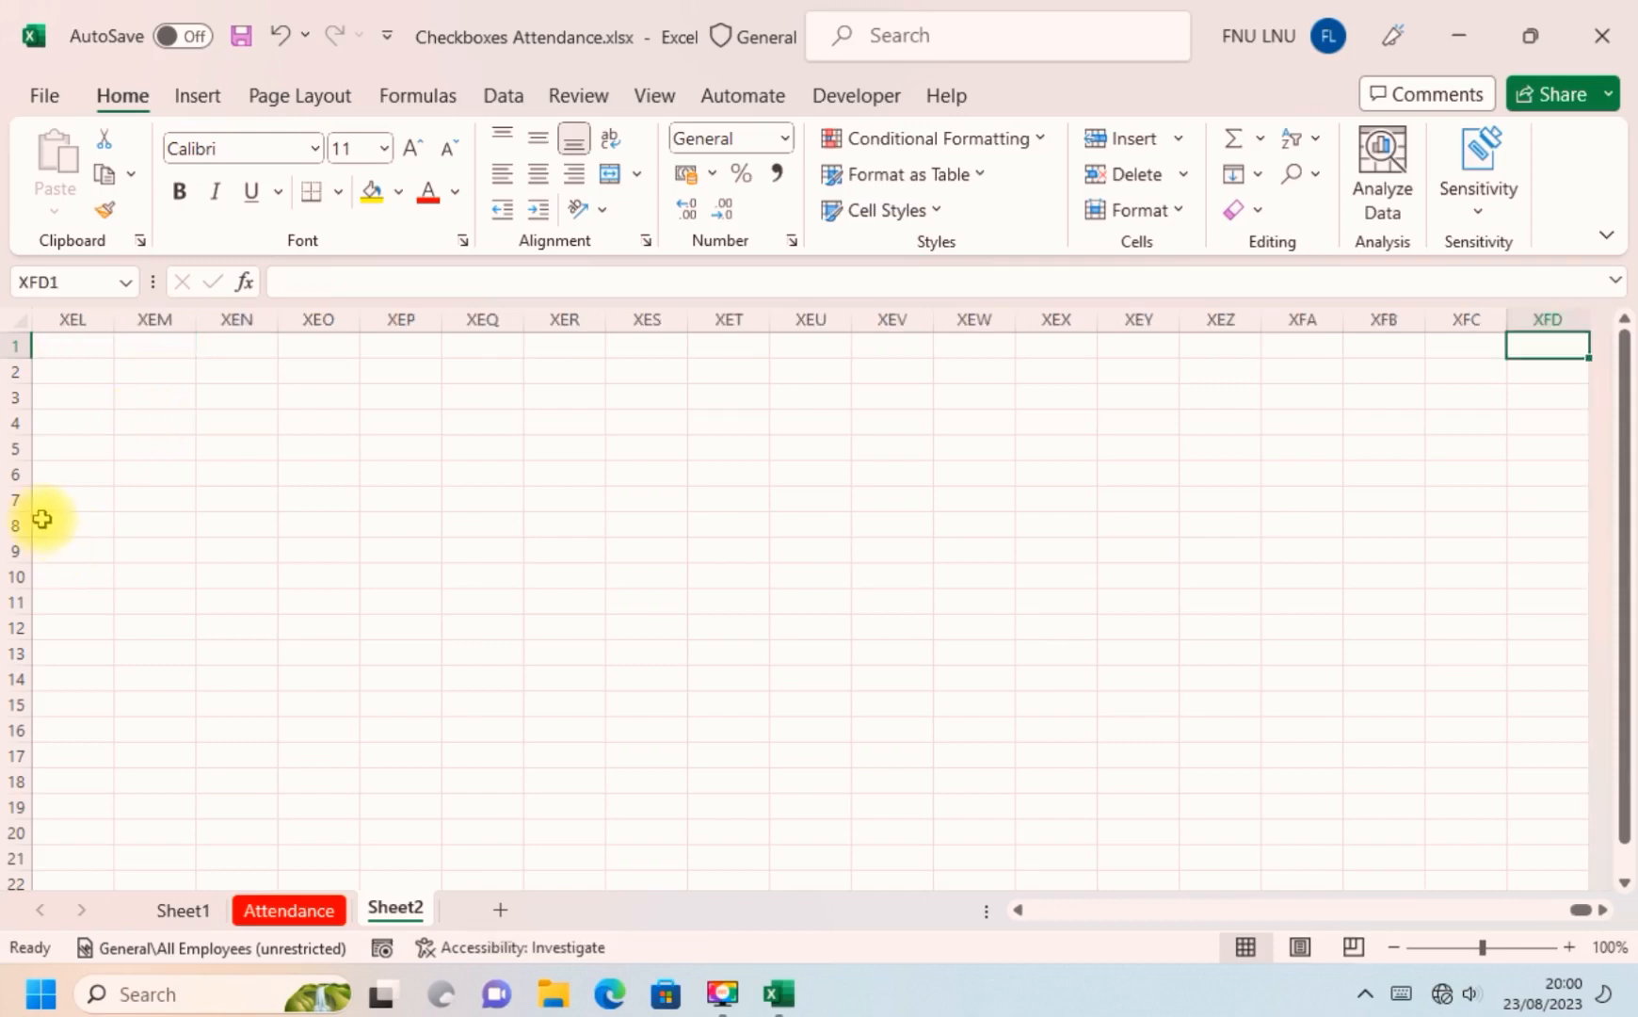
# Enter the weekday headers MON, TUE, WED, THUR and FRI in cells C1 to G1.
pyautogui.hotkey('ctrl', 'Home')
pyautogui.press('Right')
pyautogui.press('Right')
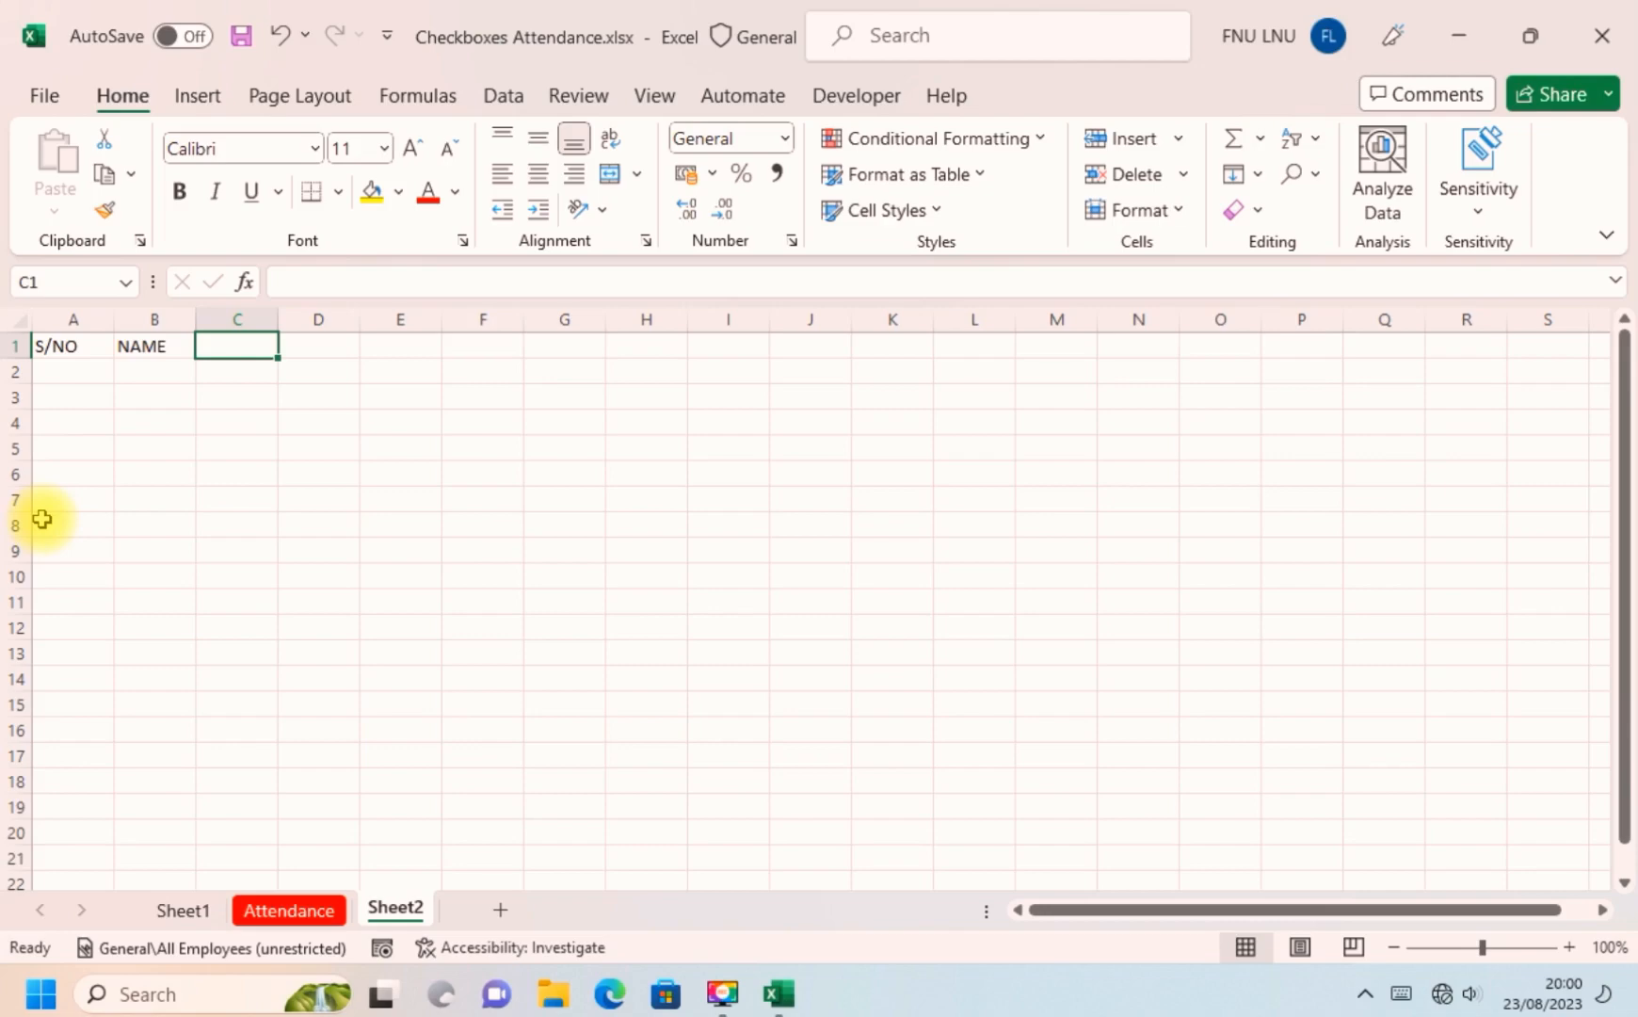
pyautogui.write('MON')
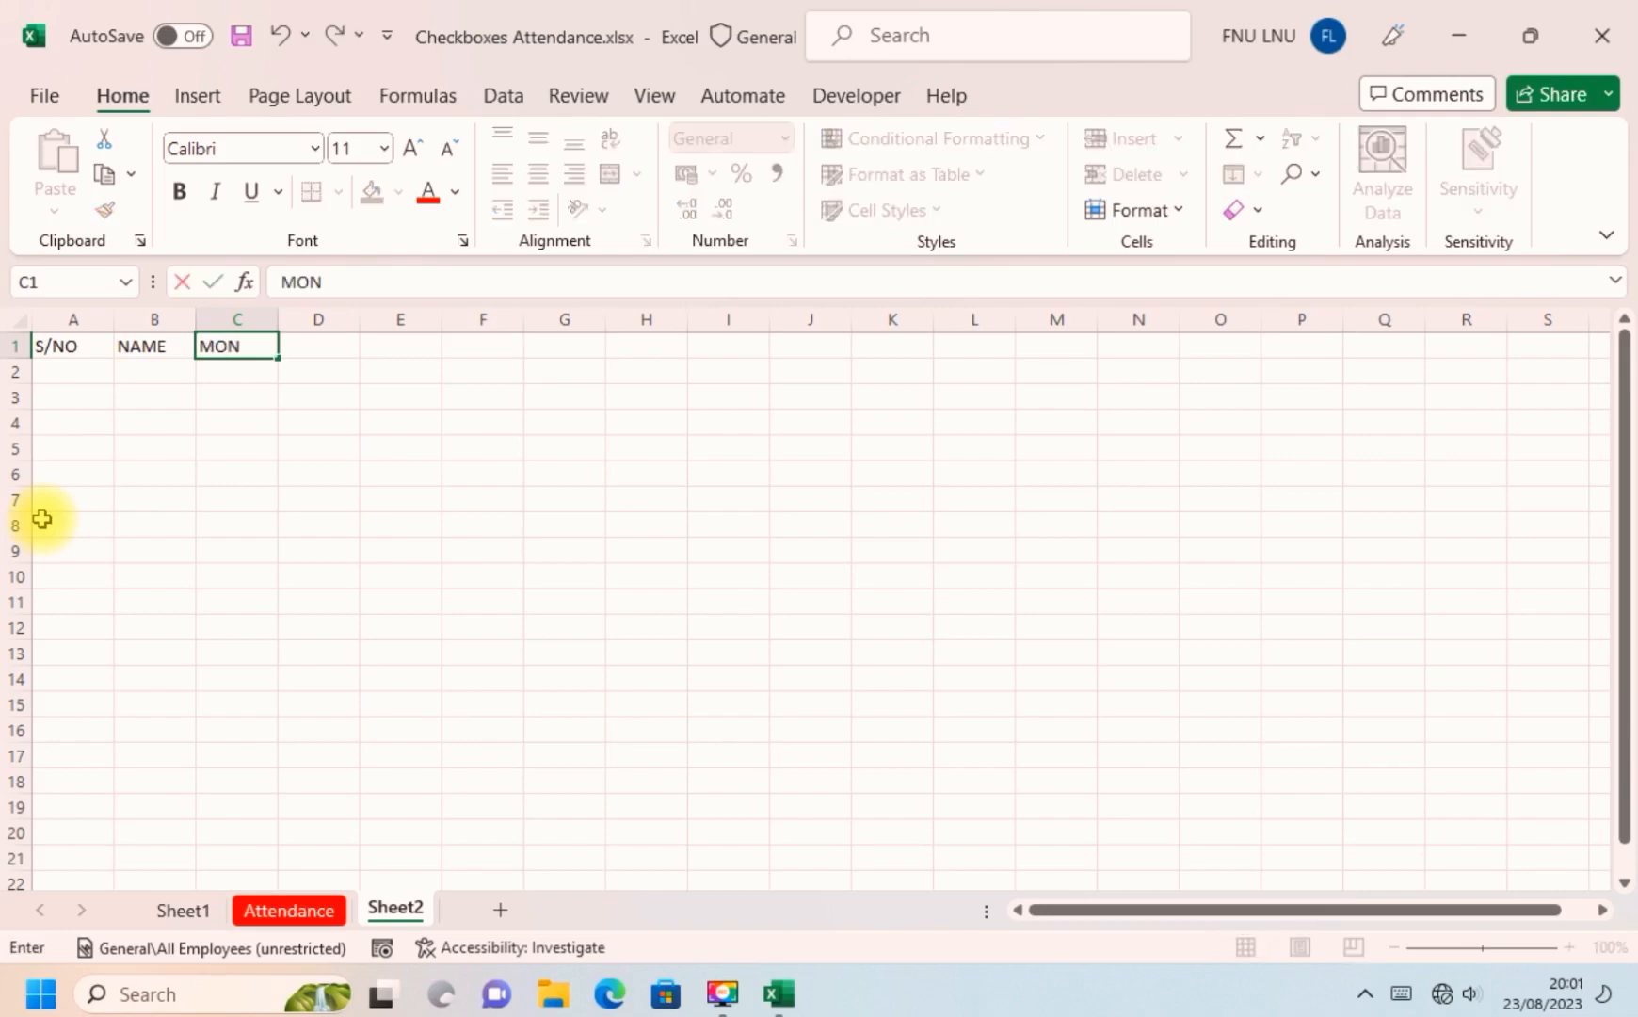
pyautogui.press('Tab')
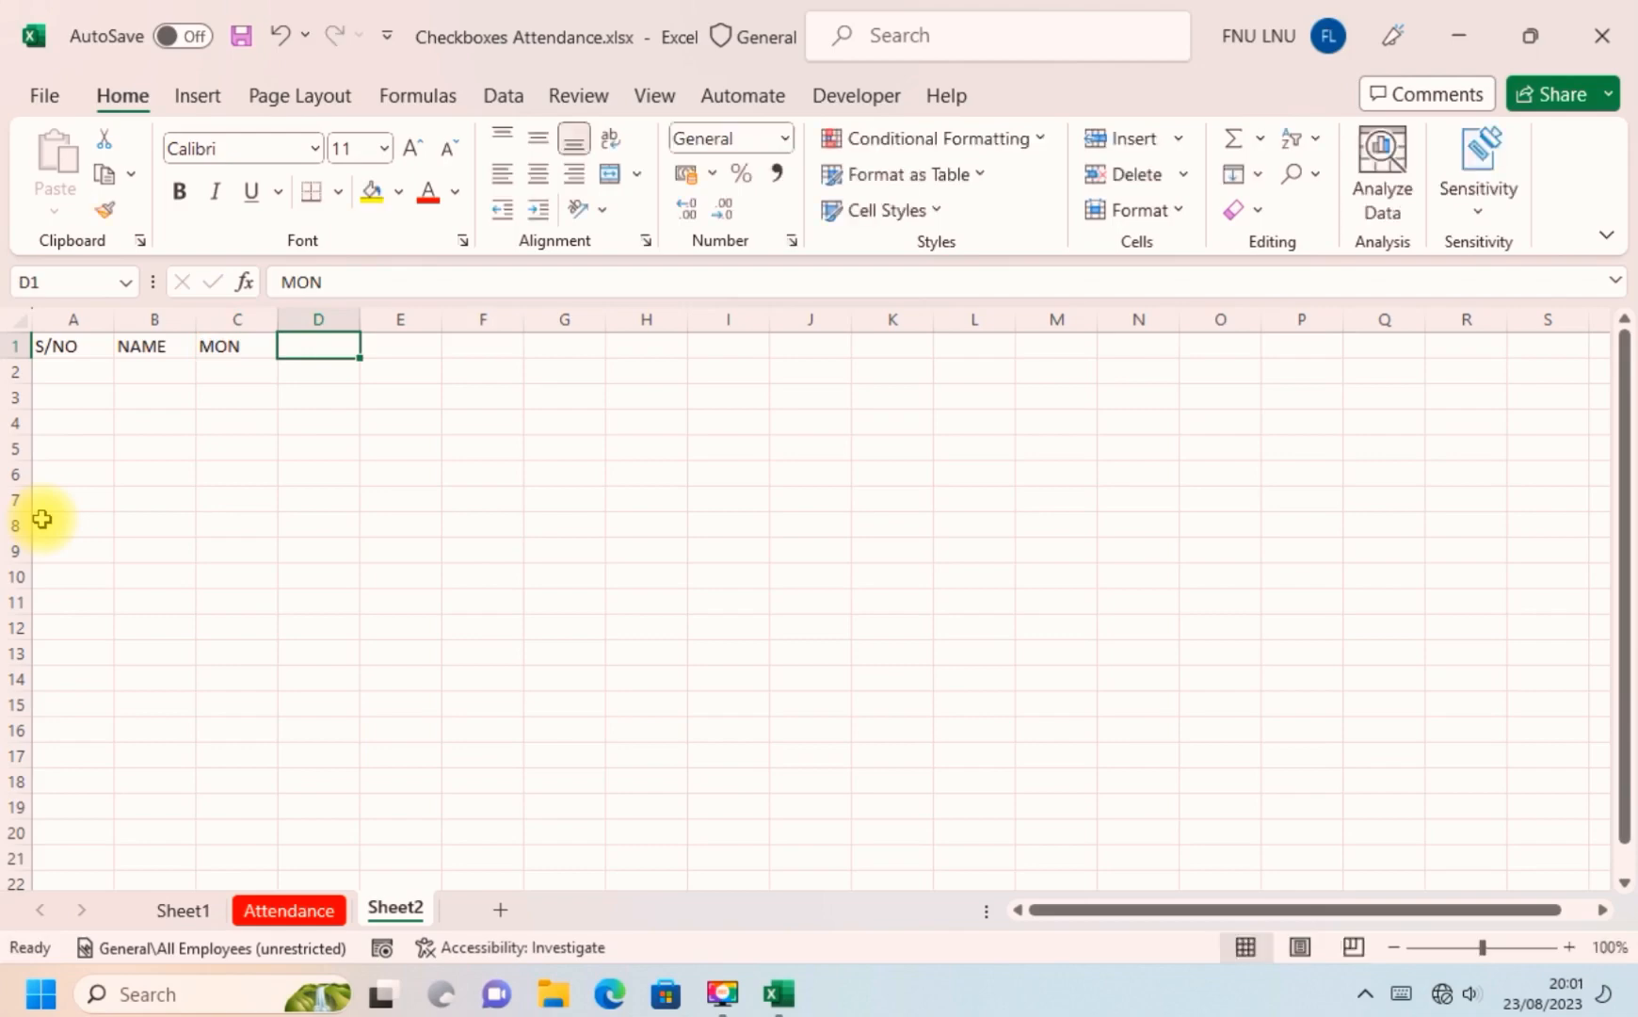
pyautogui.write('TUE')
pyautogui.press('Tab')
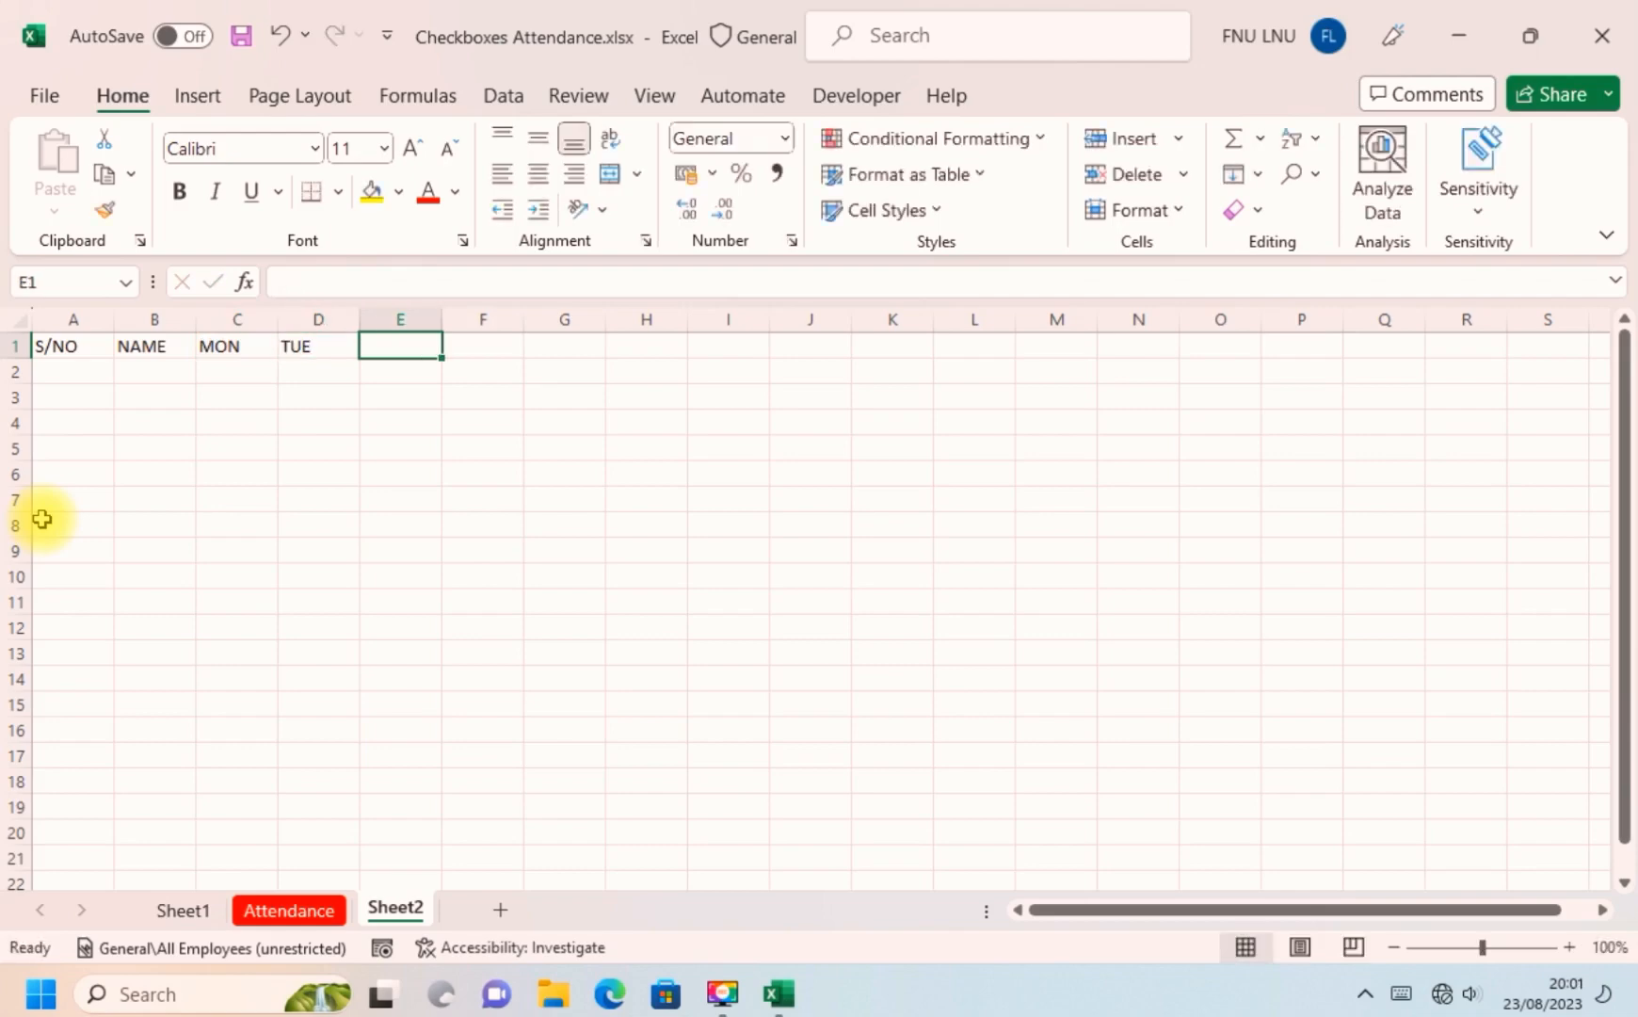
pyautogui.write('WED')
pyautogui.press('Tab')
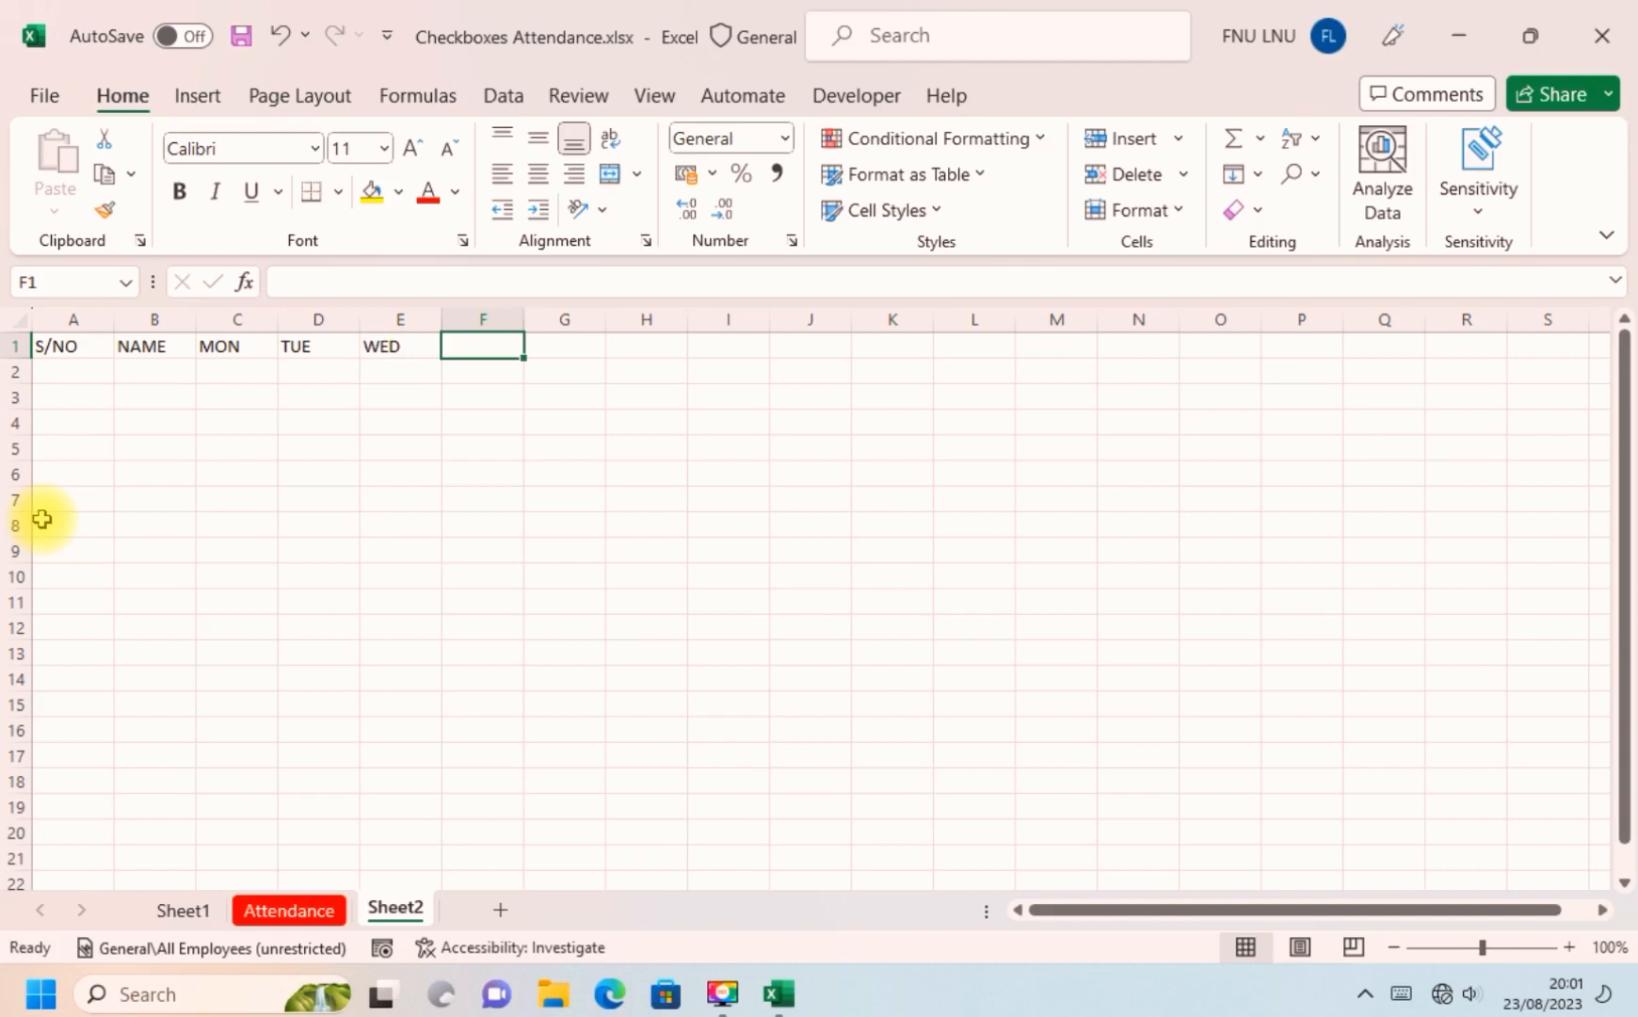
pyautogui.write('THUR')
pyautogui.press('Tab')
pyautogui.write('FR')
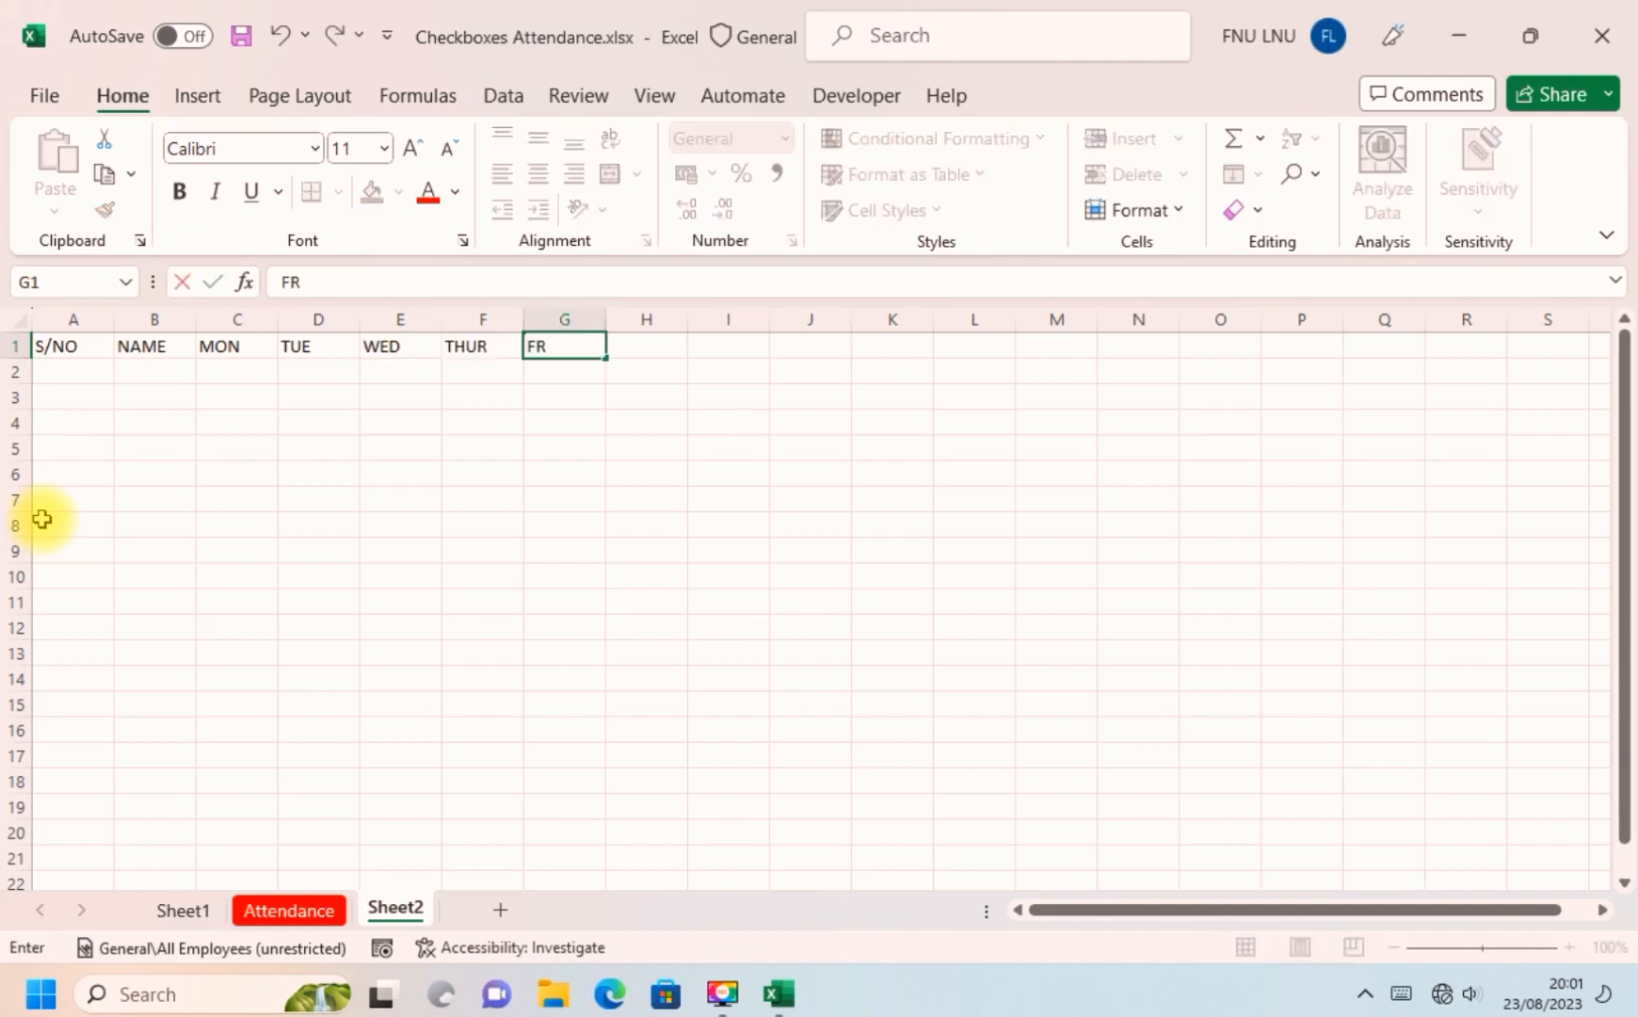
pyautogui.write('I')
pyautogui.press('Tab')
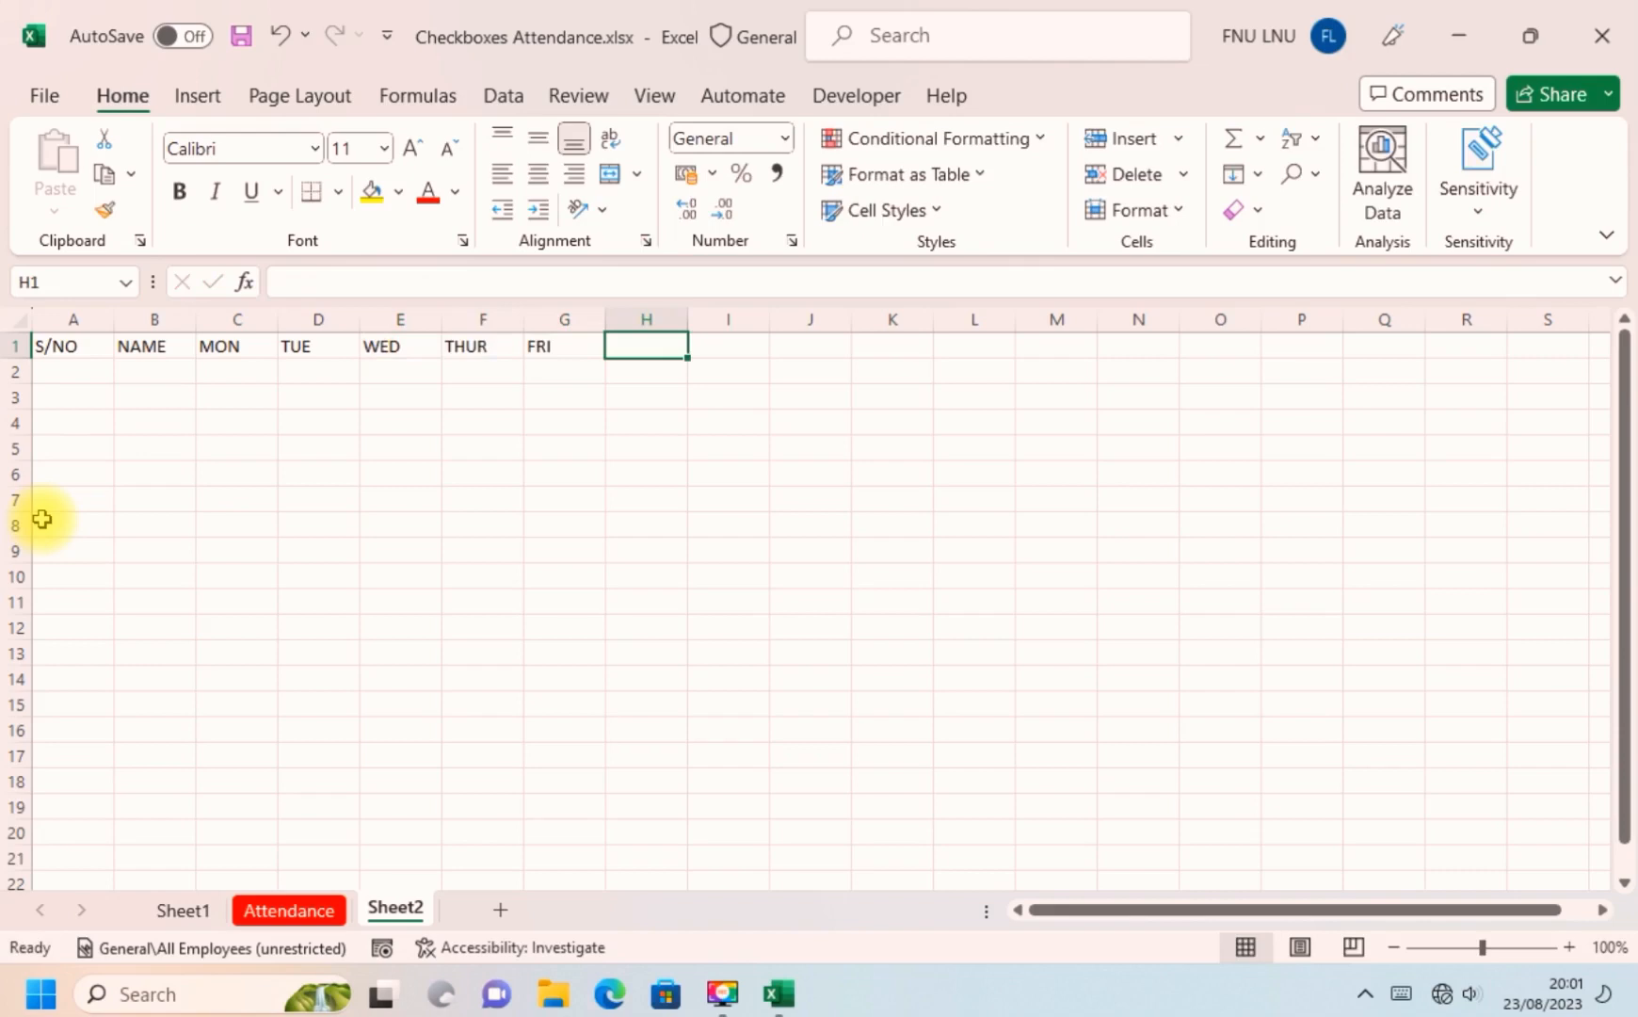
# Enter the headers DAYS OF WEEK in H1 and DAYS PRESENT in I1.
pyautogui.write('T')
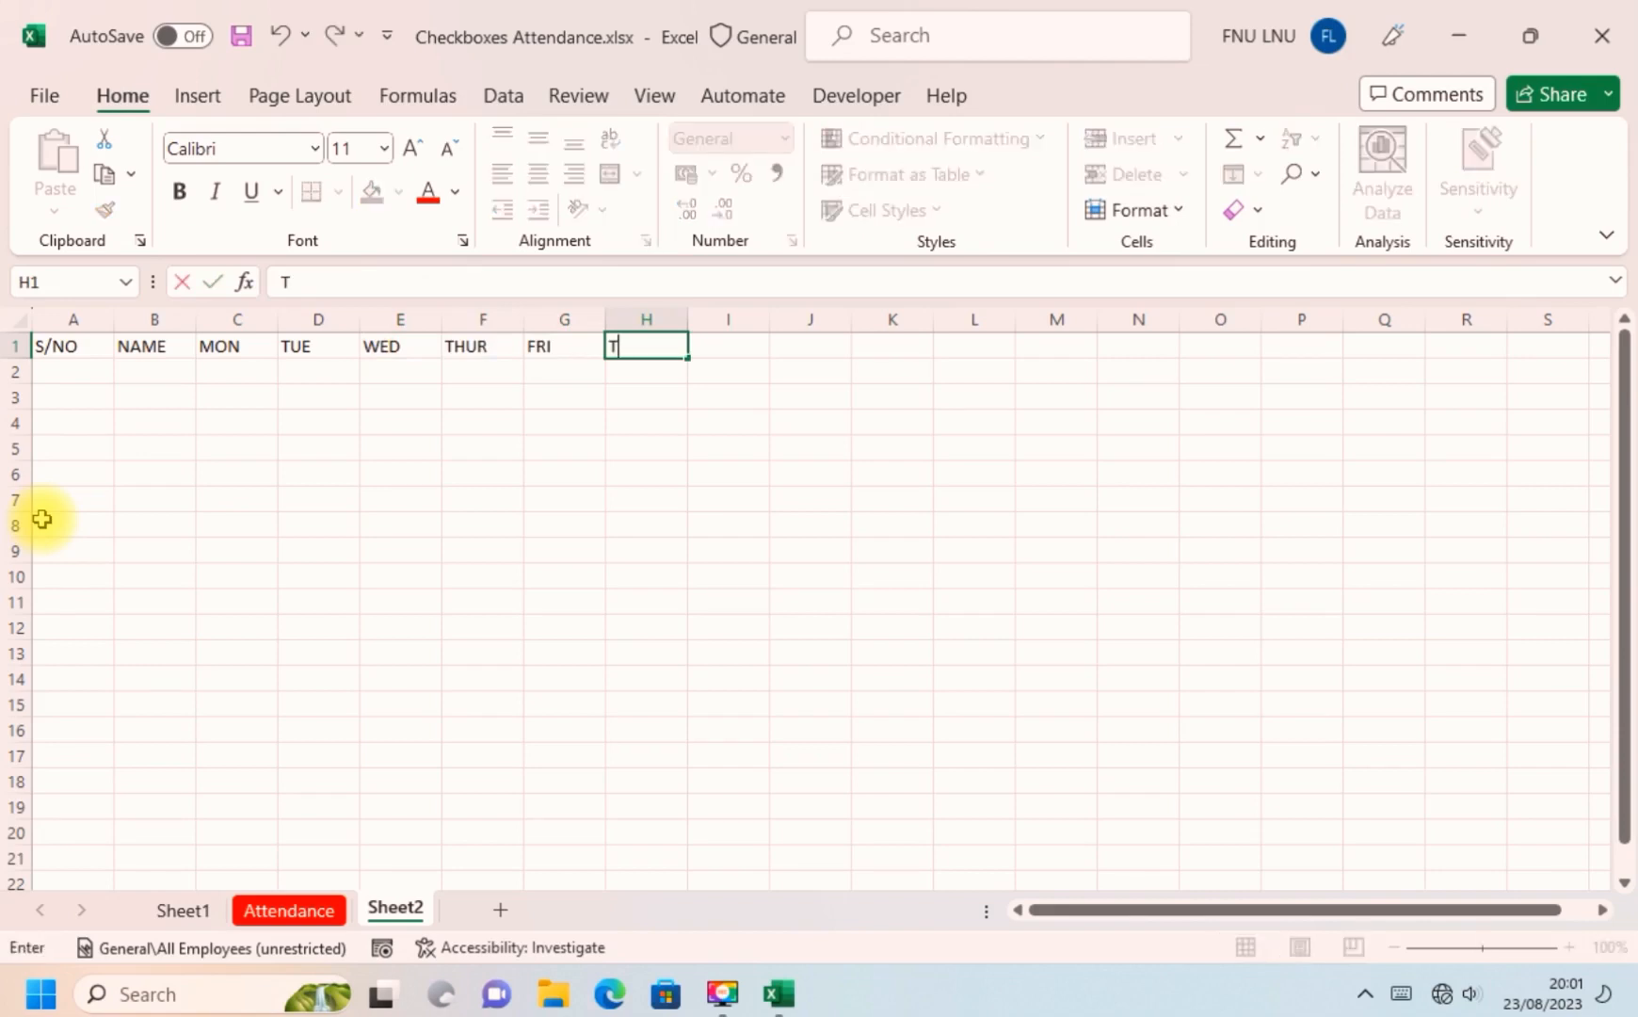
pyautogui.press('BackSpace')
pyautogui.write('DAYS OF ')
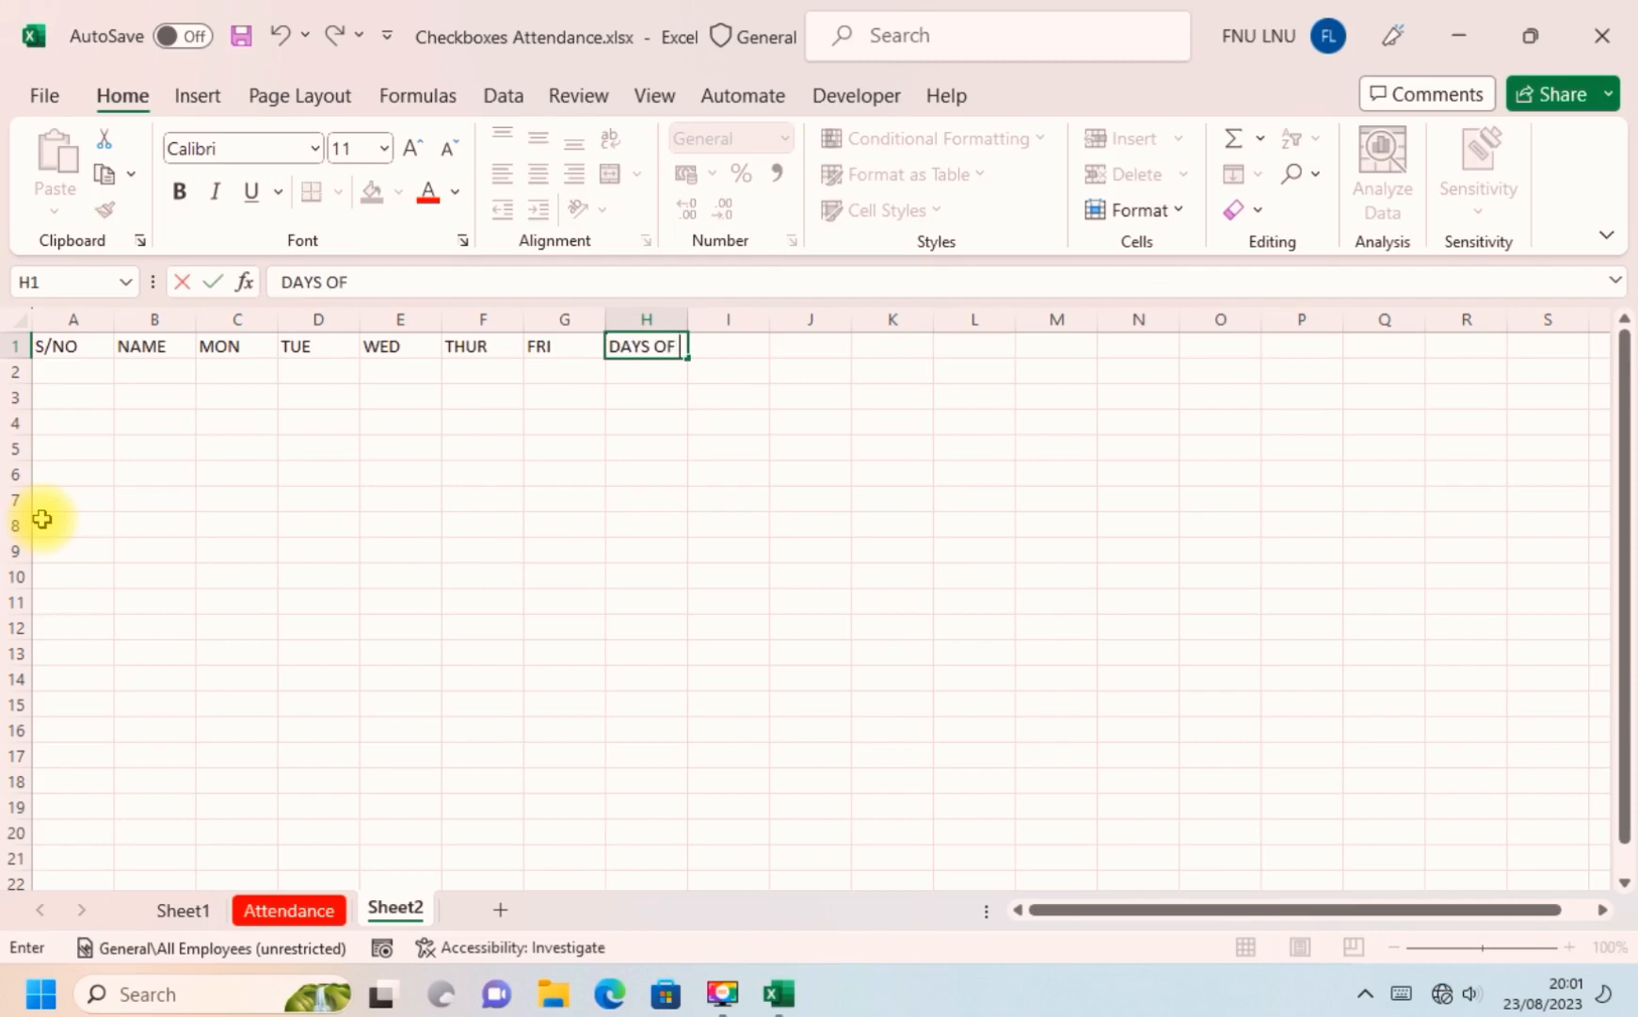
pyautogui.write('WEEK')
pyautogui.press('Tab')
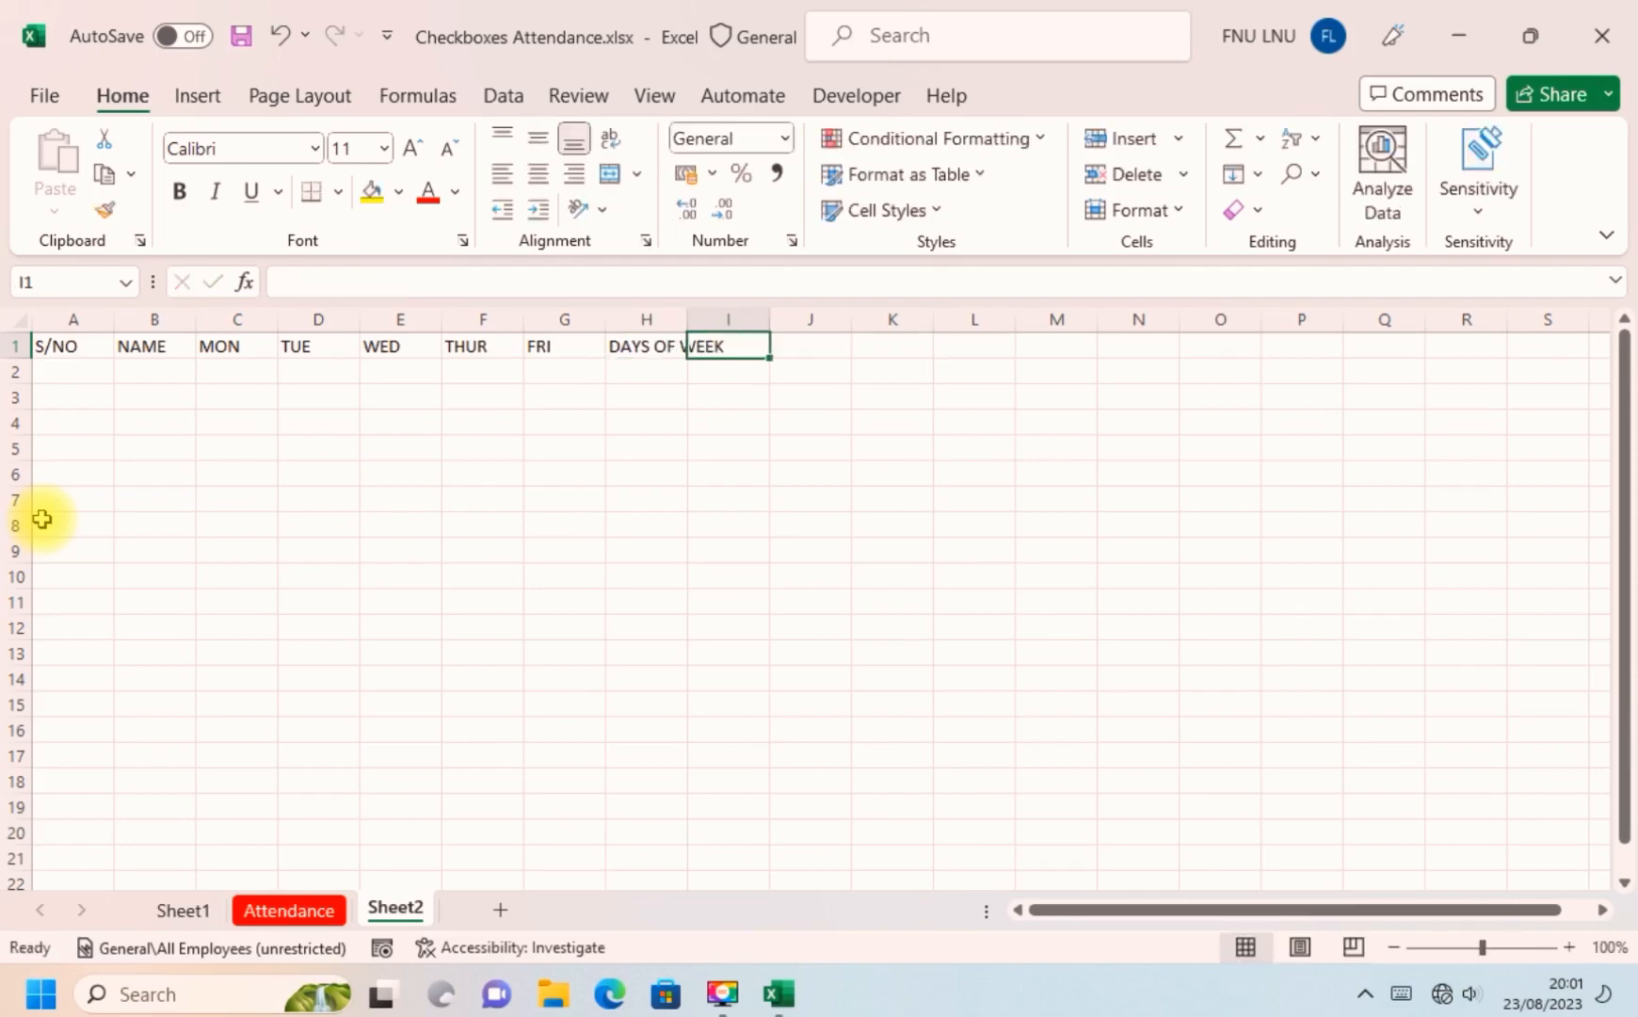
pyautogui.write('DAS')
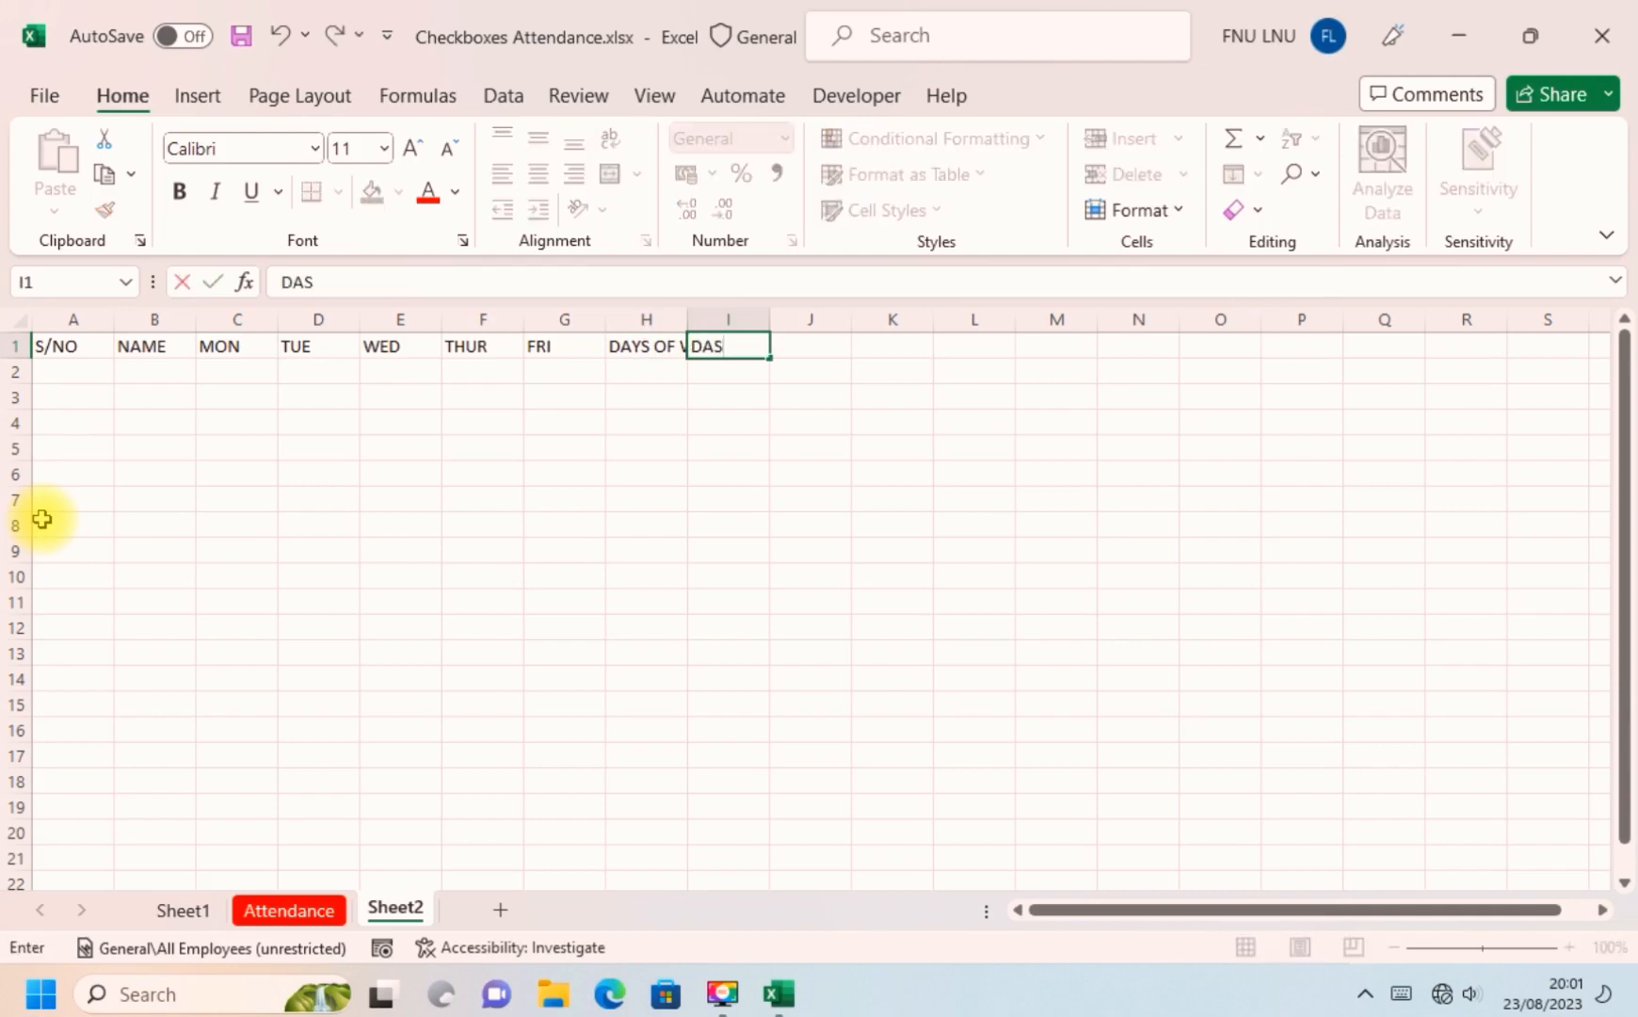
pyautogui.press('BackSpace')
pyautogui.write('YS PRESENT')
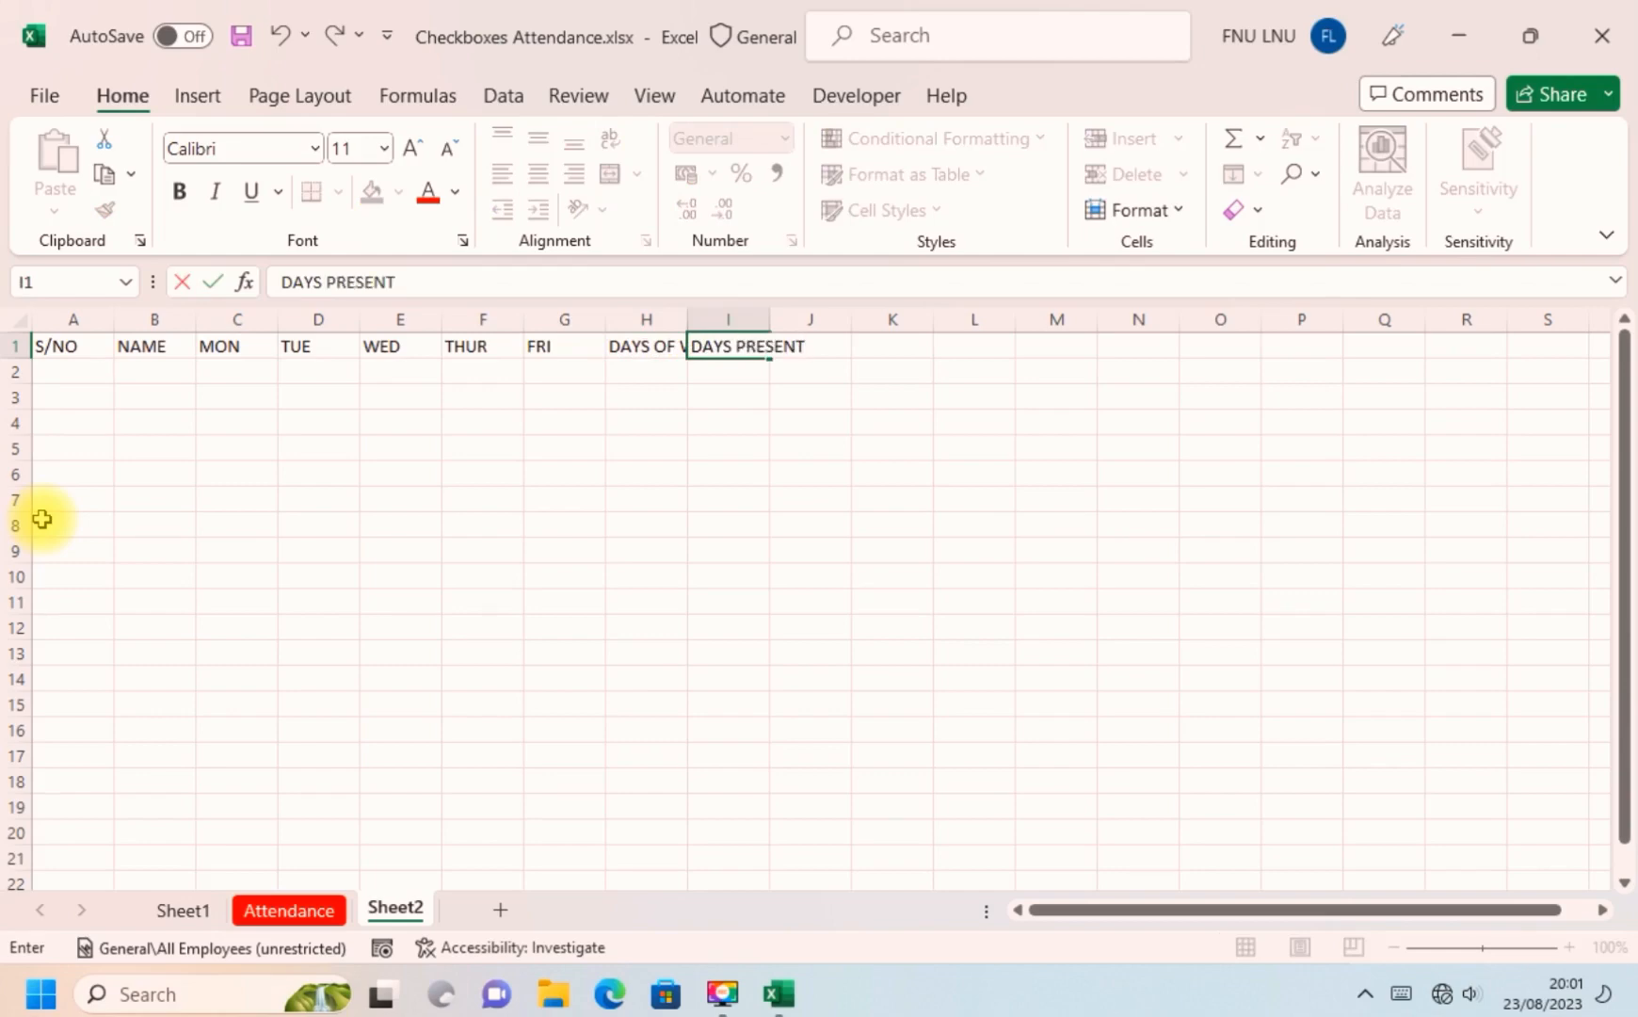
pyautogui.press('Tab')
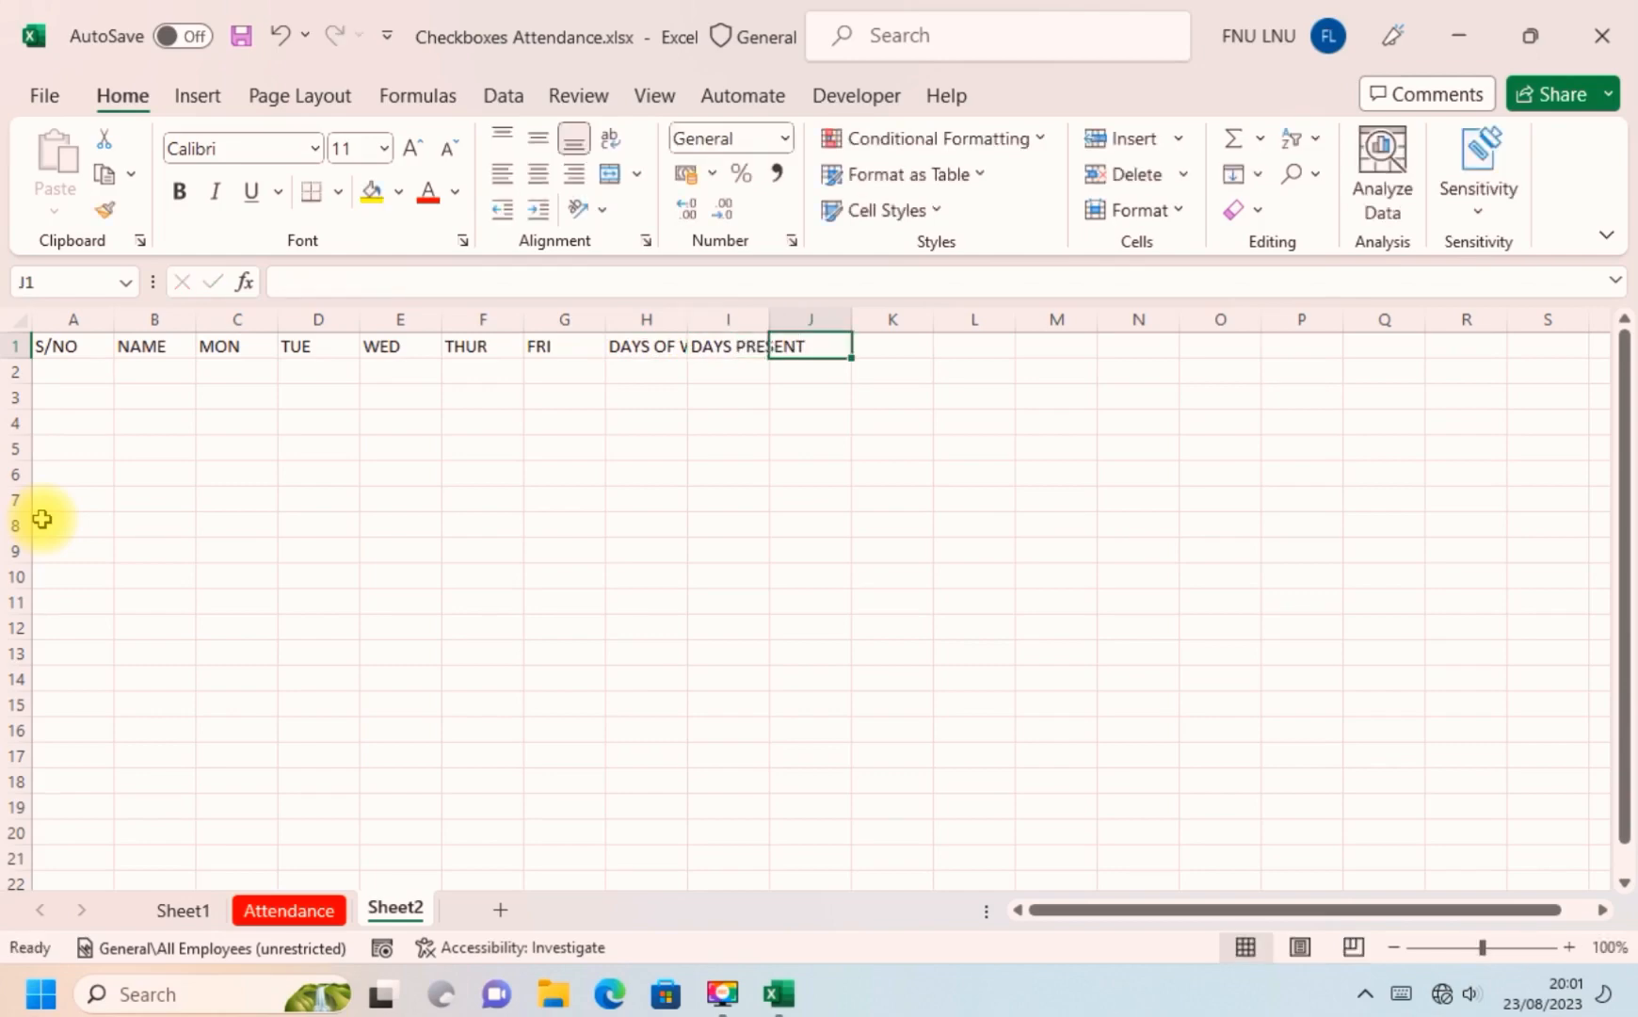
# Enter the header DAYS ABSENT in cell J1.
pyautogui.write('DAYS')
pyautogui.press('Tab')
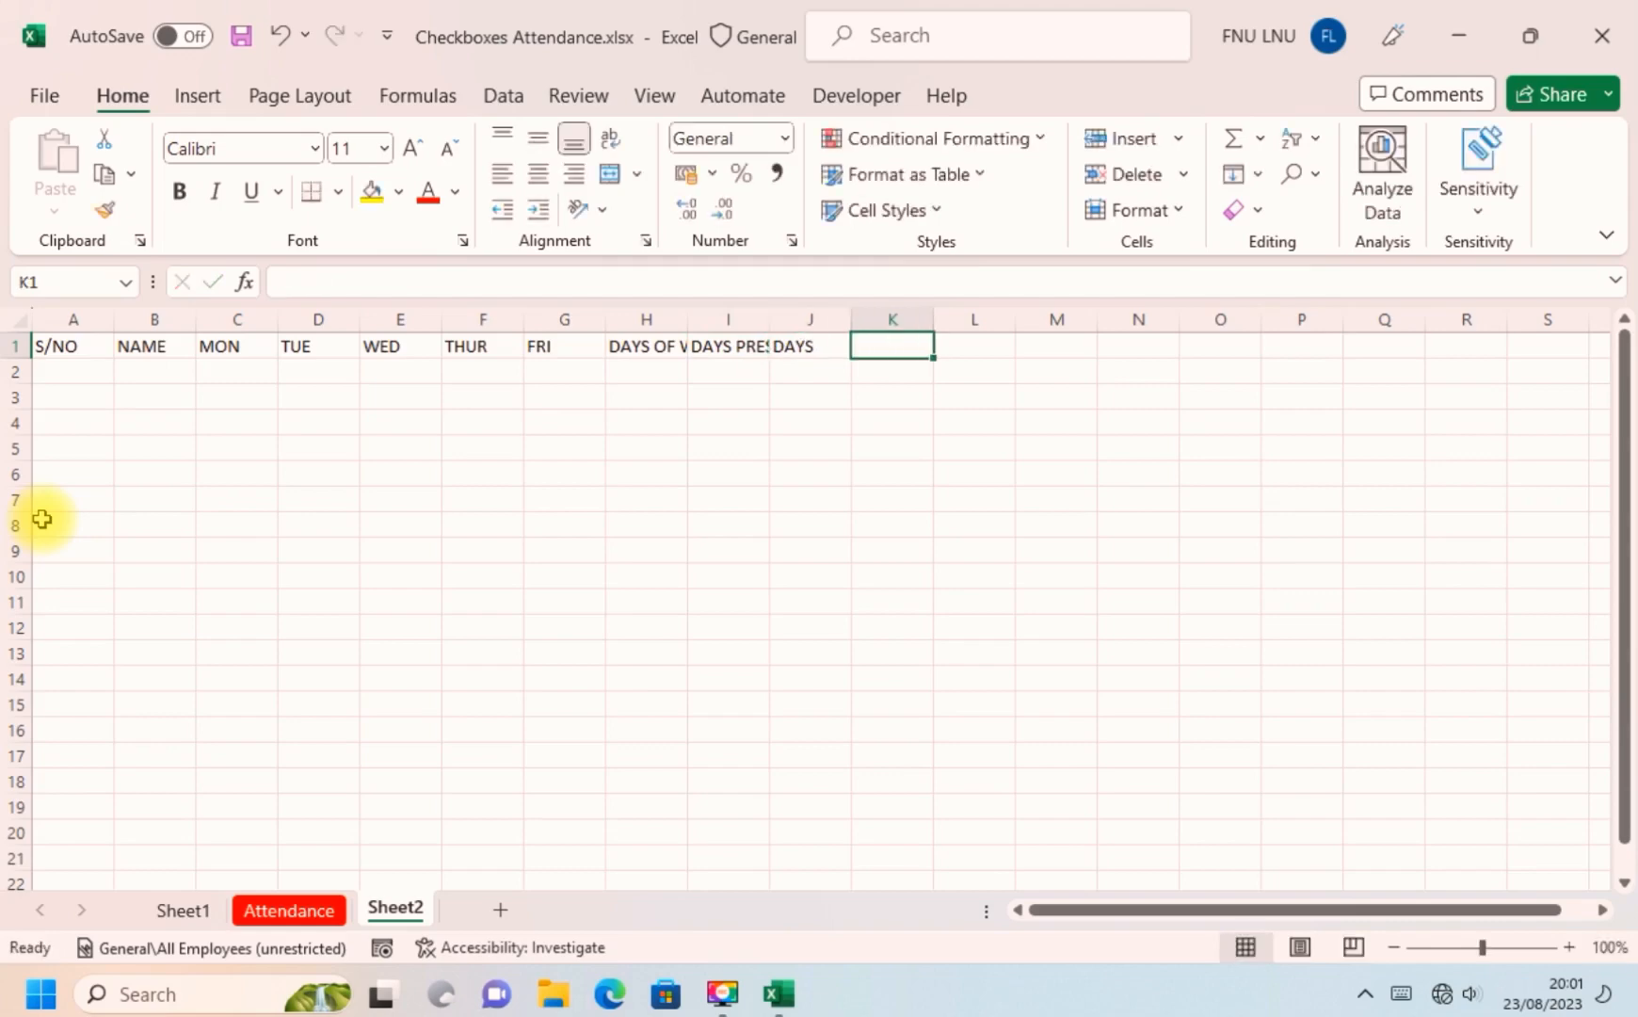
pyautogui.press('Left')
pyautogui.write('DA')
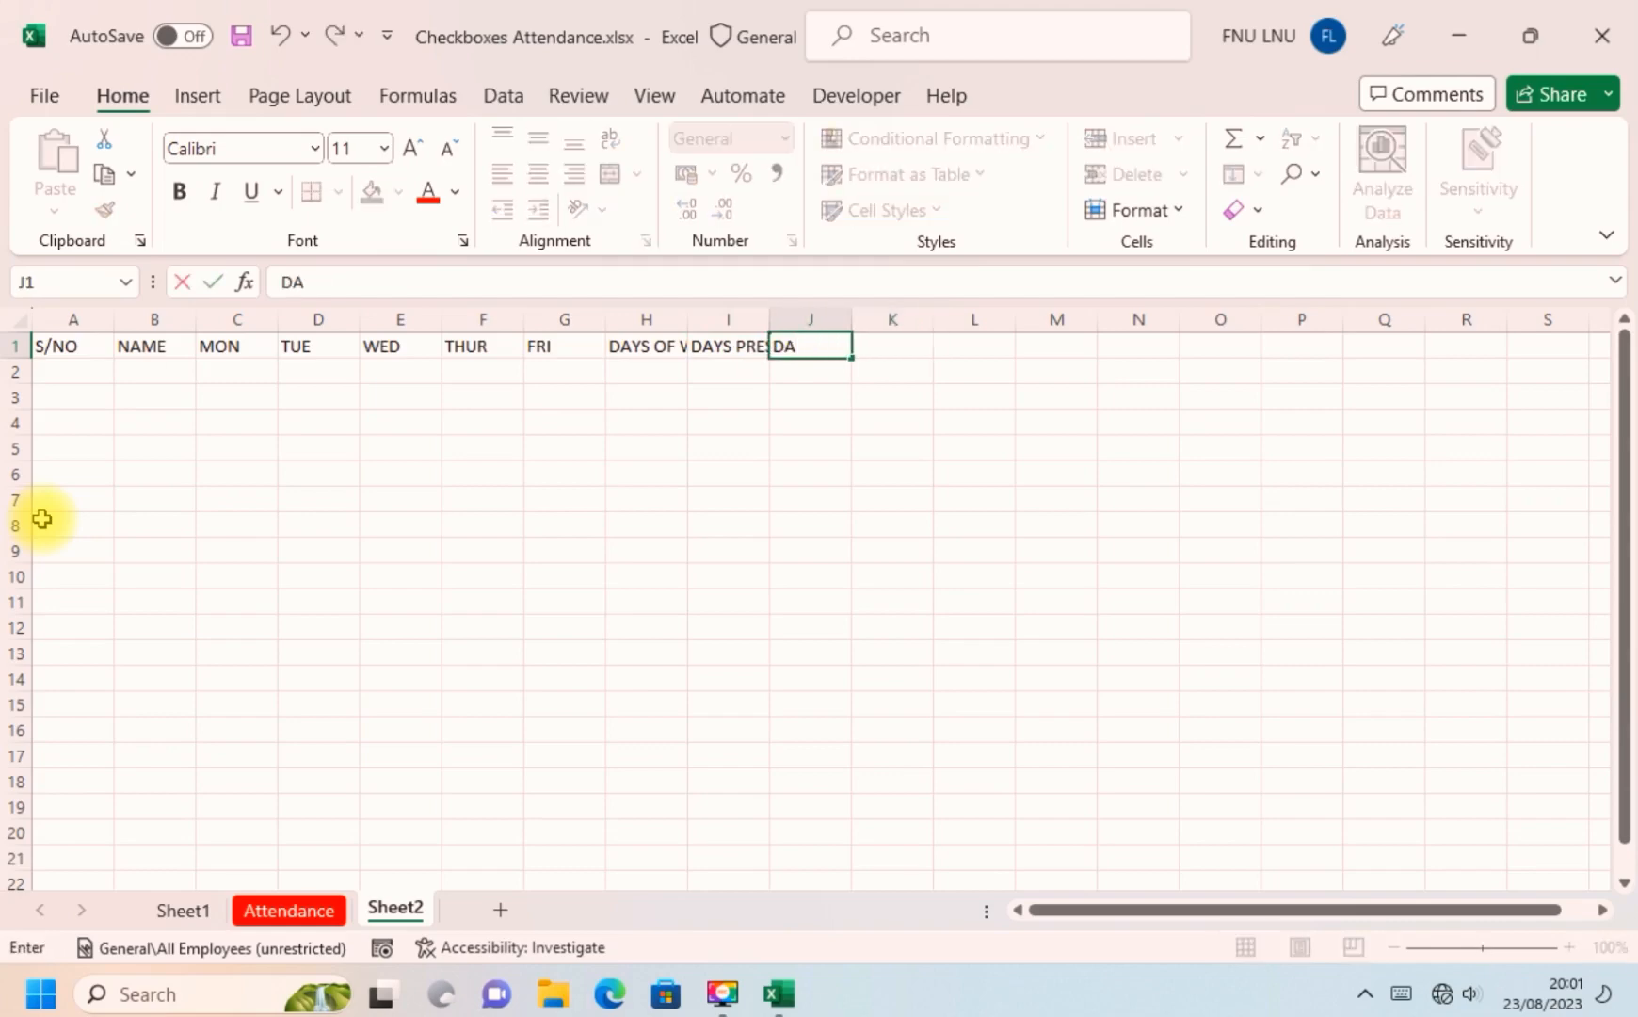
pyautogui.write('YS ABSE')
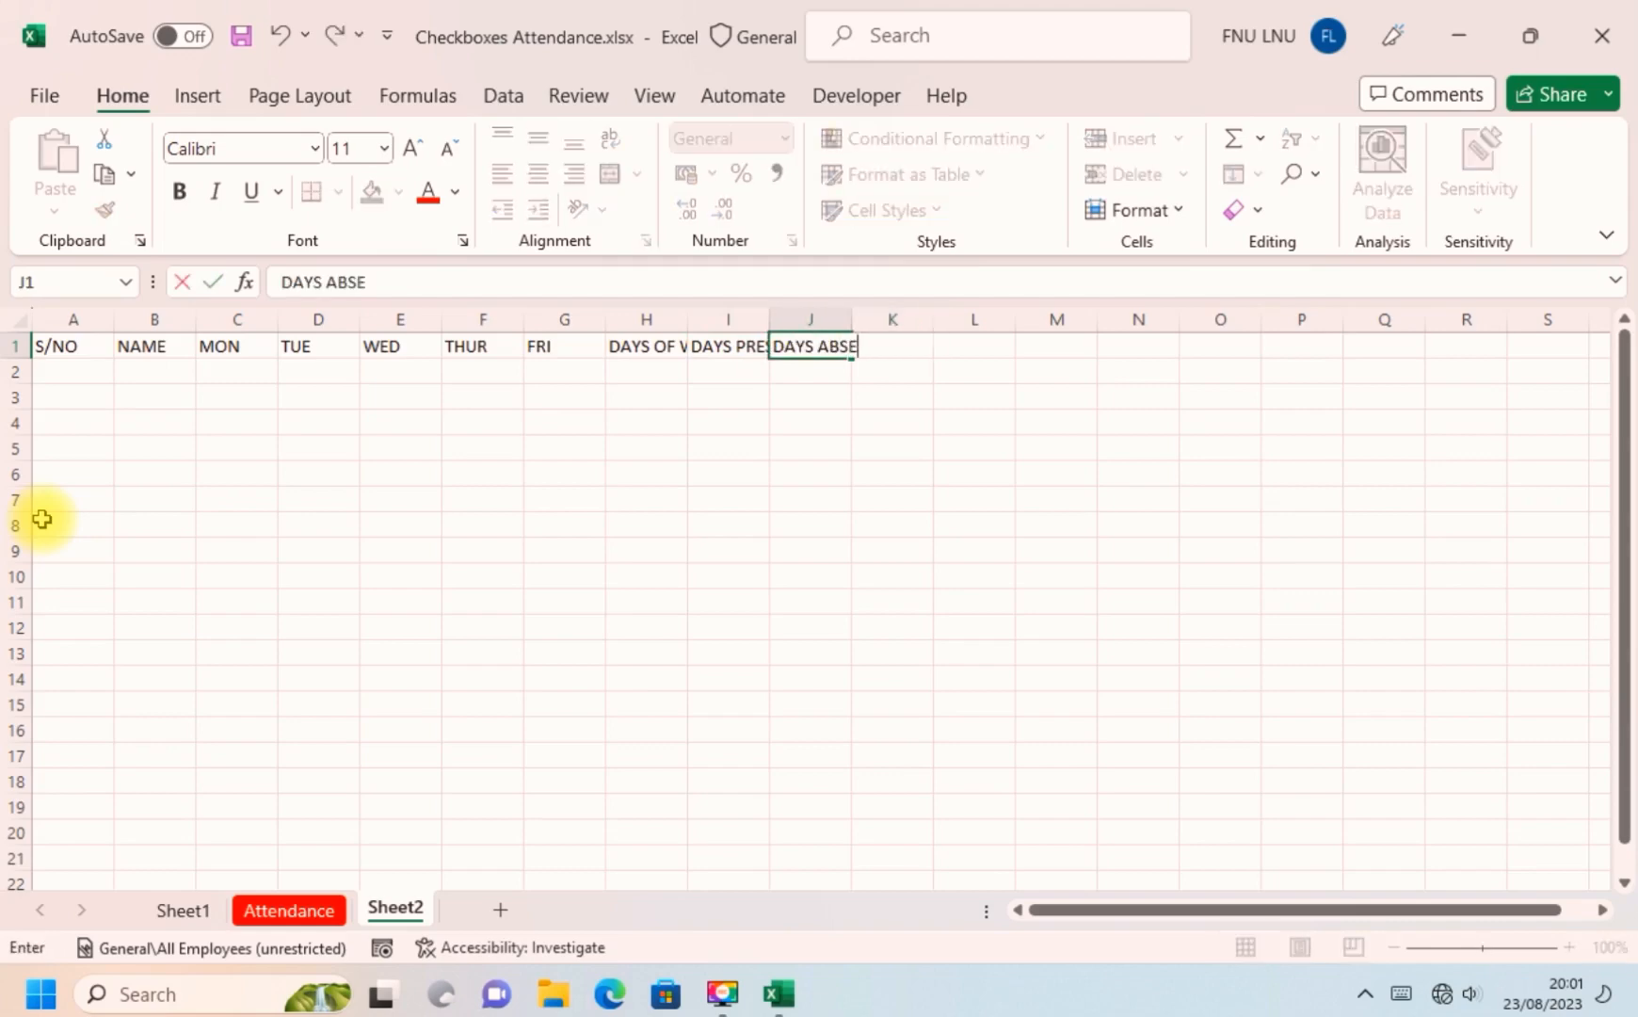
pyautogui.write('NT')
pyautogui.press('Tab')
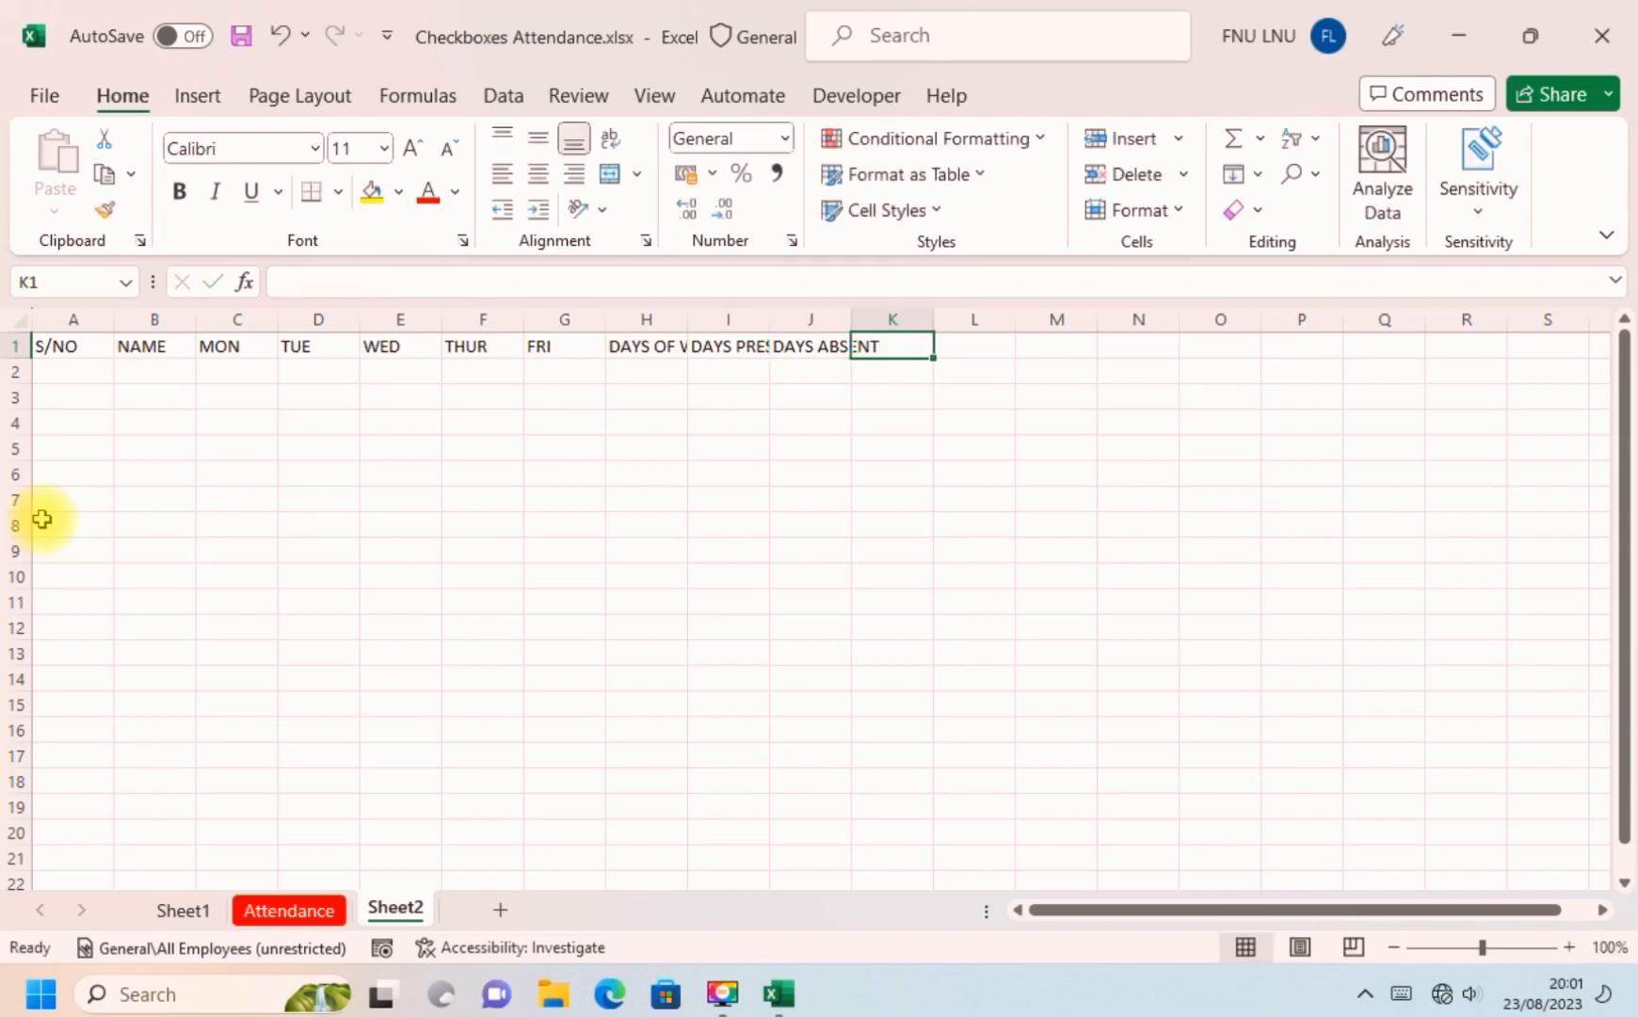
# Enter the headers % PRESENT in K1 and % ABSENT in L1.
pyautogui.write('%')
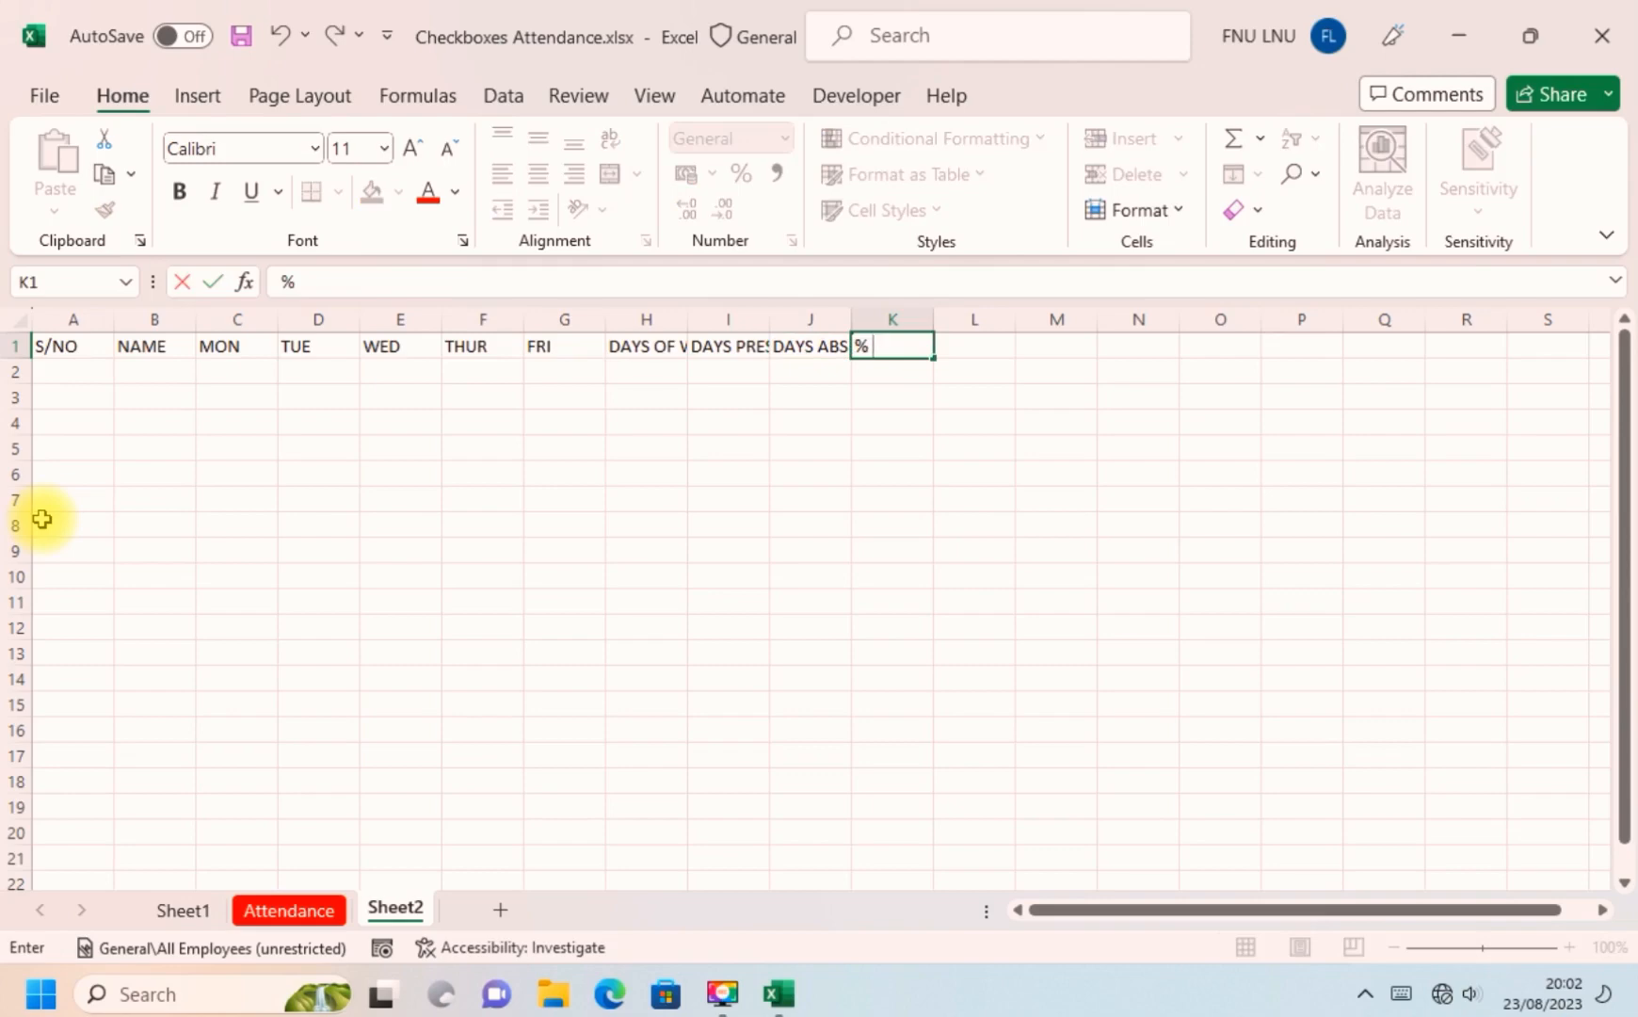
pyautogui.write('PRESENT')
pyautogui.press('Tab')
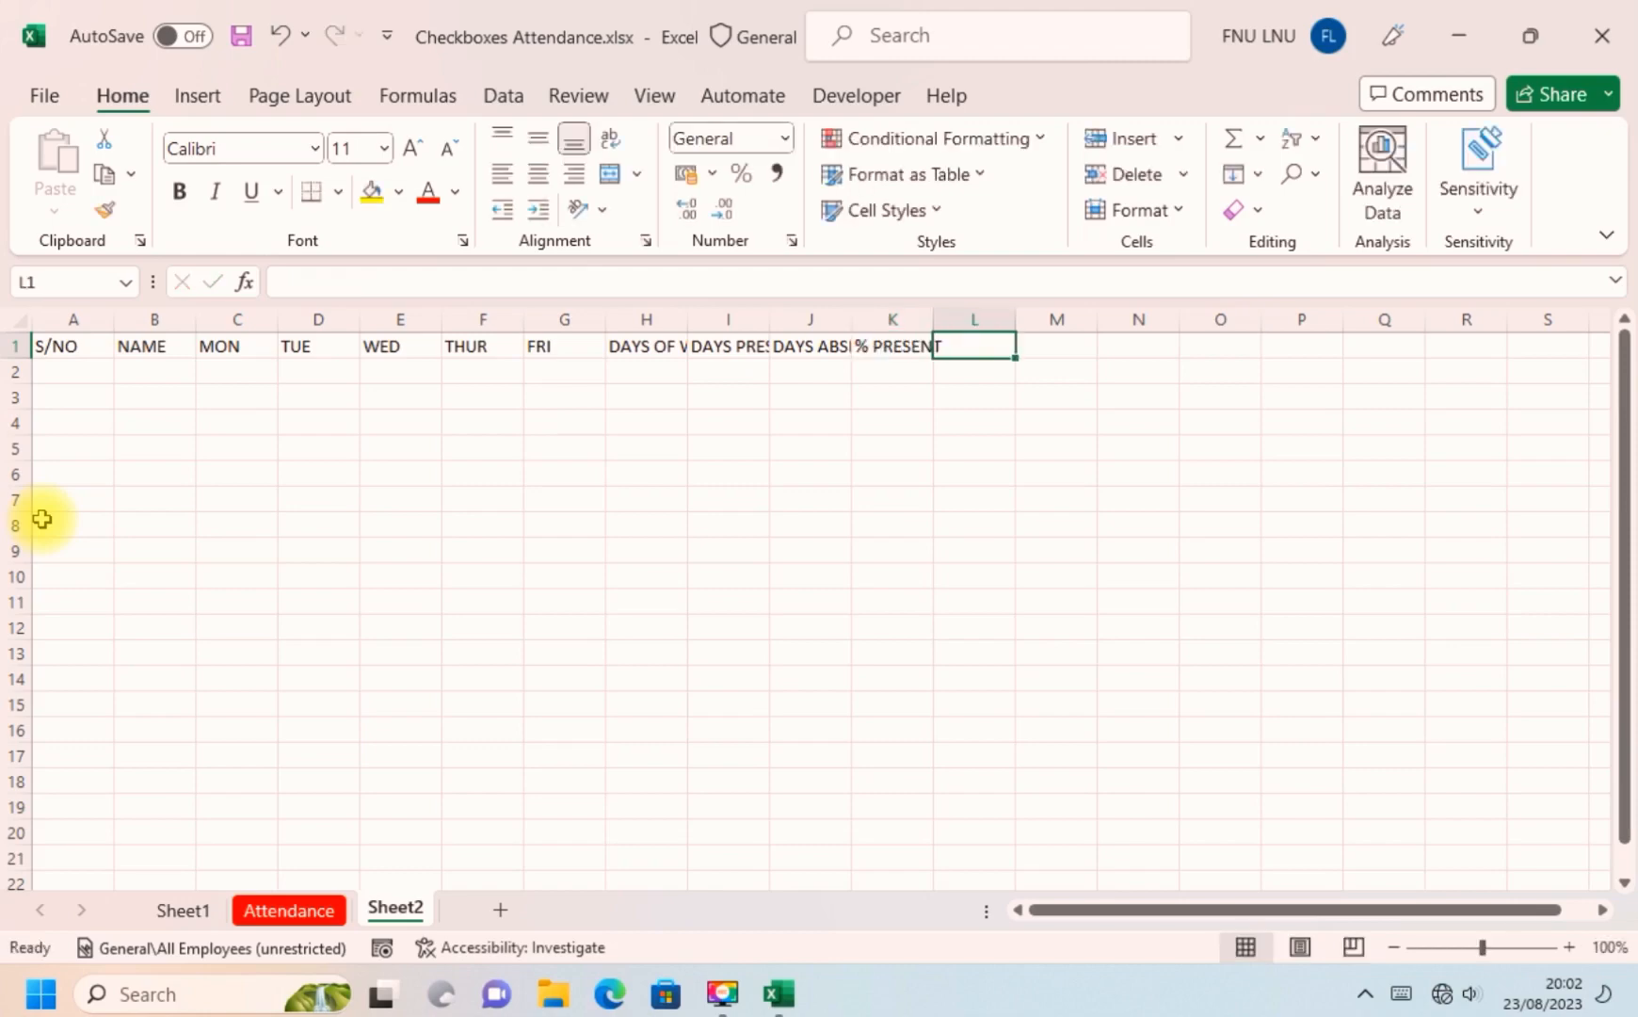
pyautogui.write('% AB')
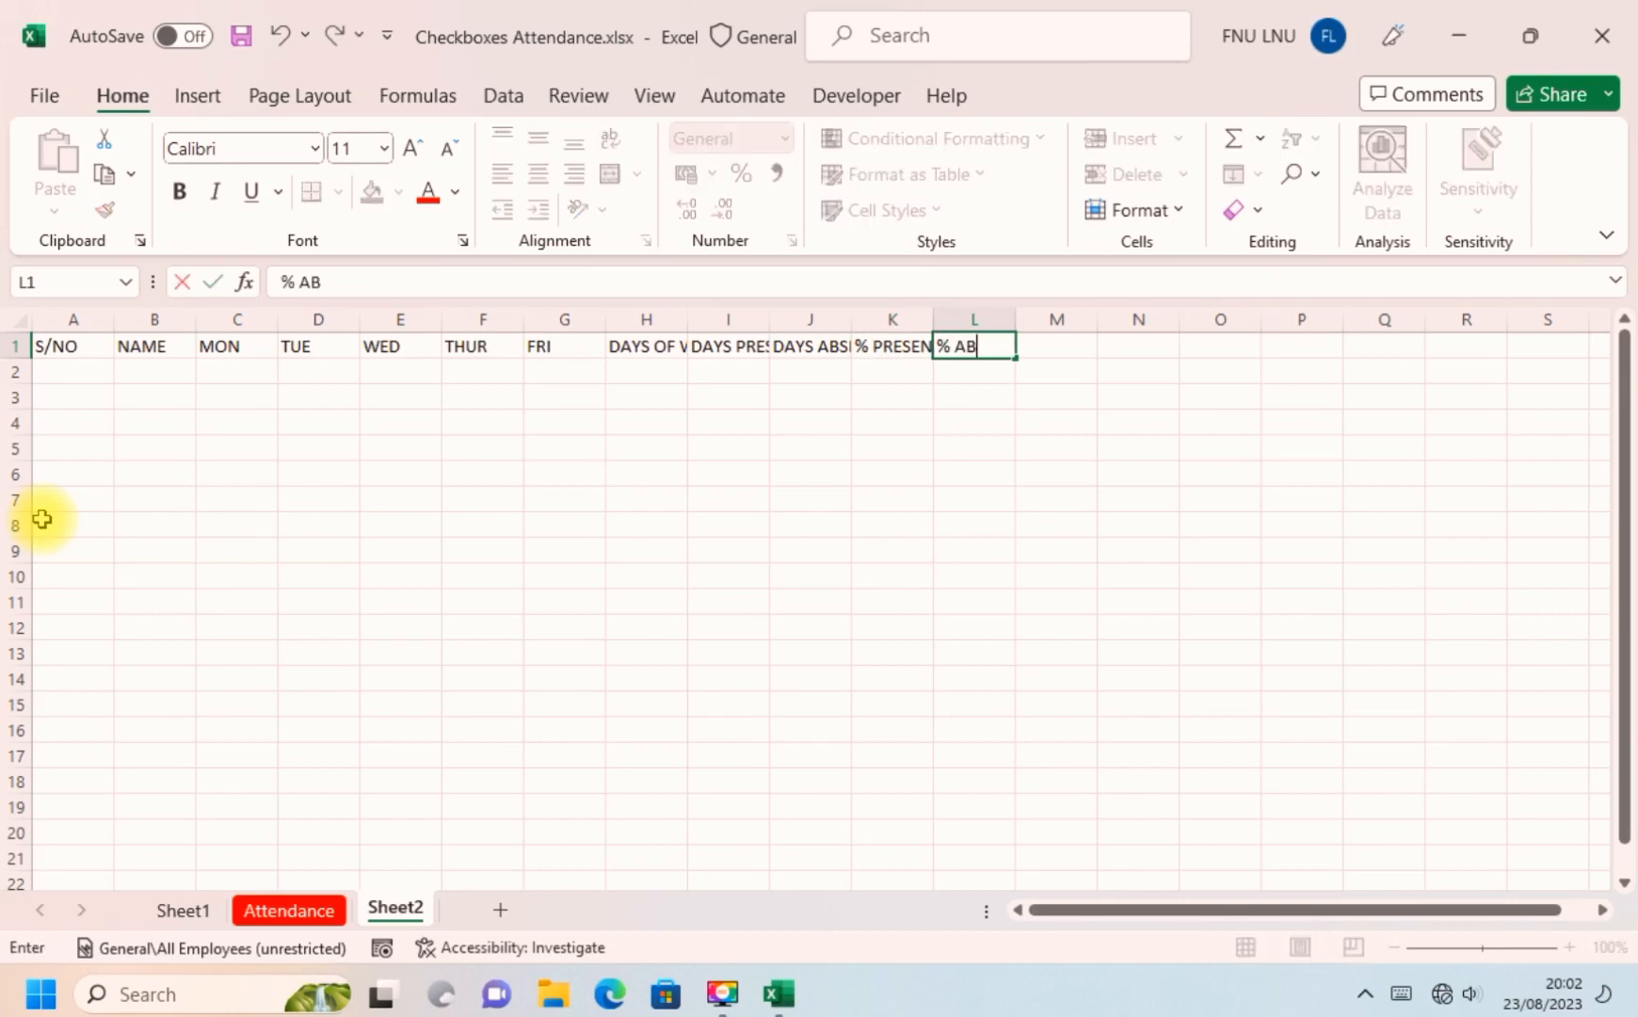
pyautogui.write('SENT')
pyautogui.press('Tab')
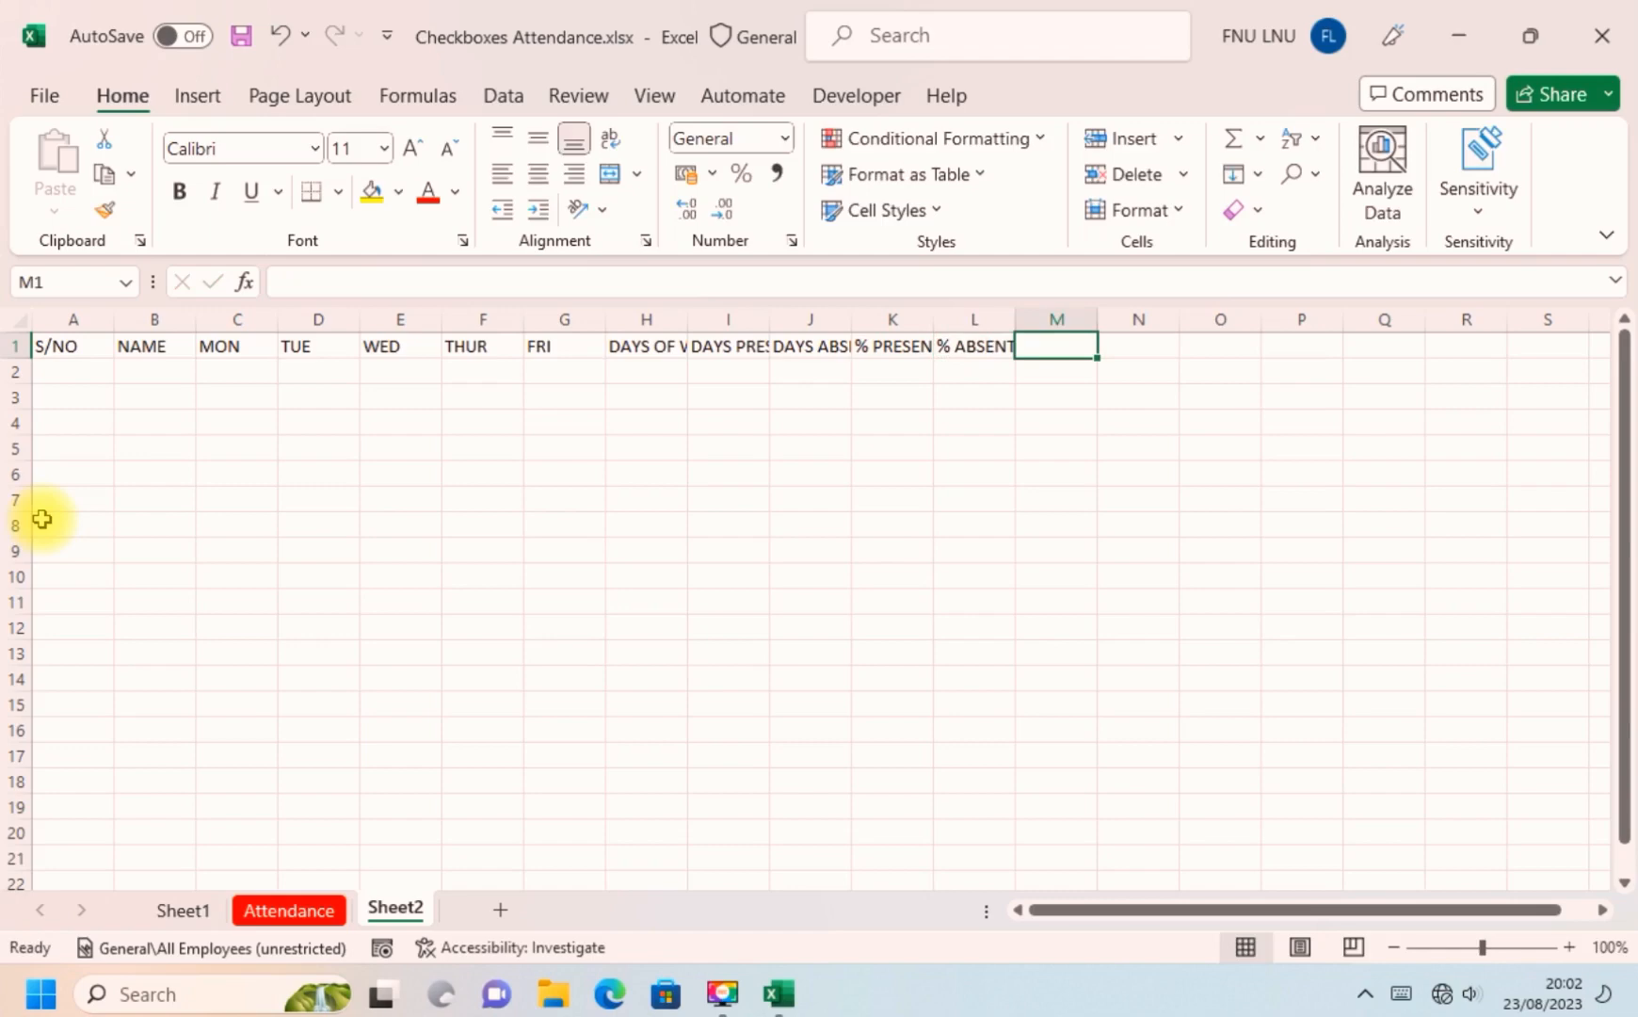
# Complete the header row with >70% in M1, <70% in N1 and REMARKS in O1.
pyautogui.write('>')
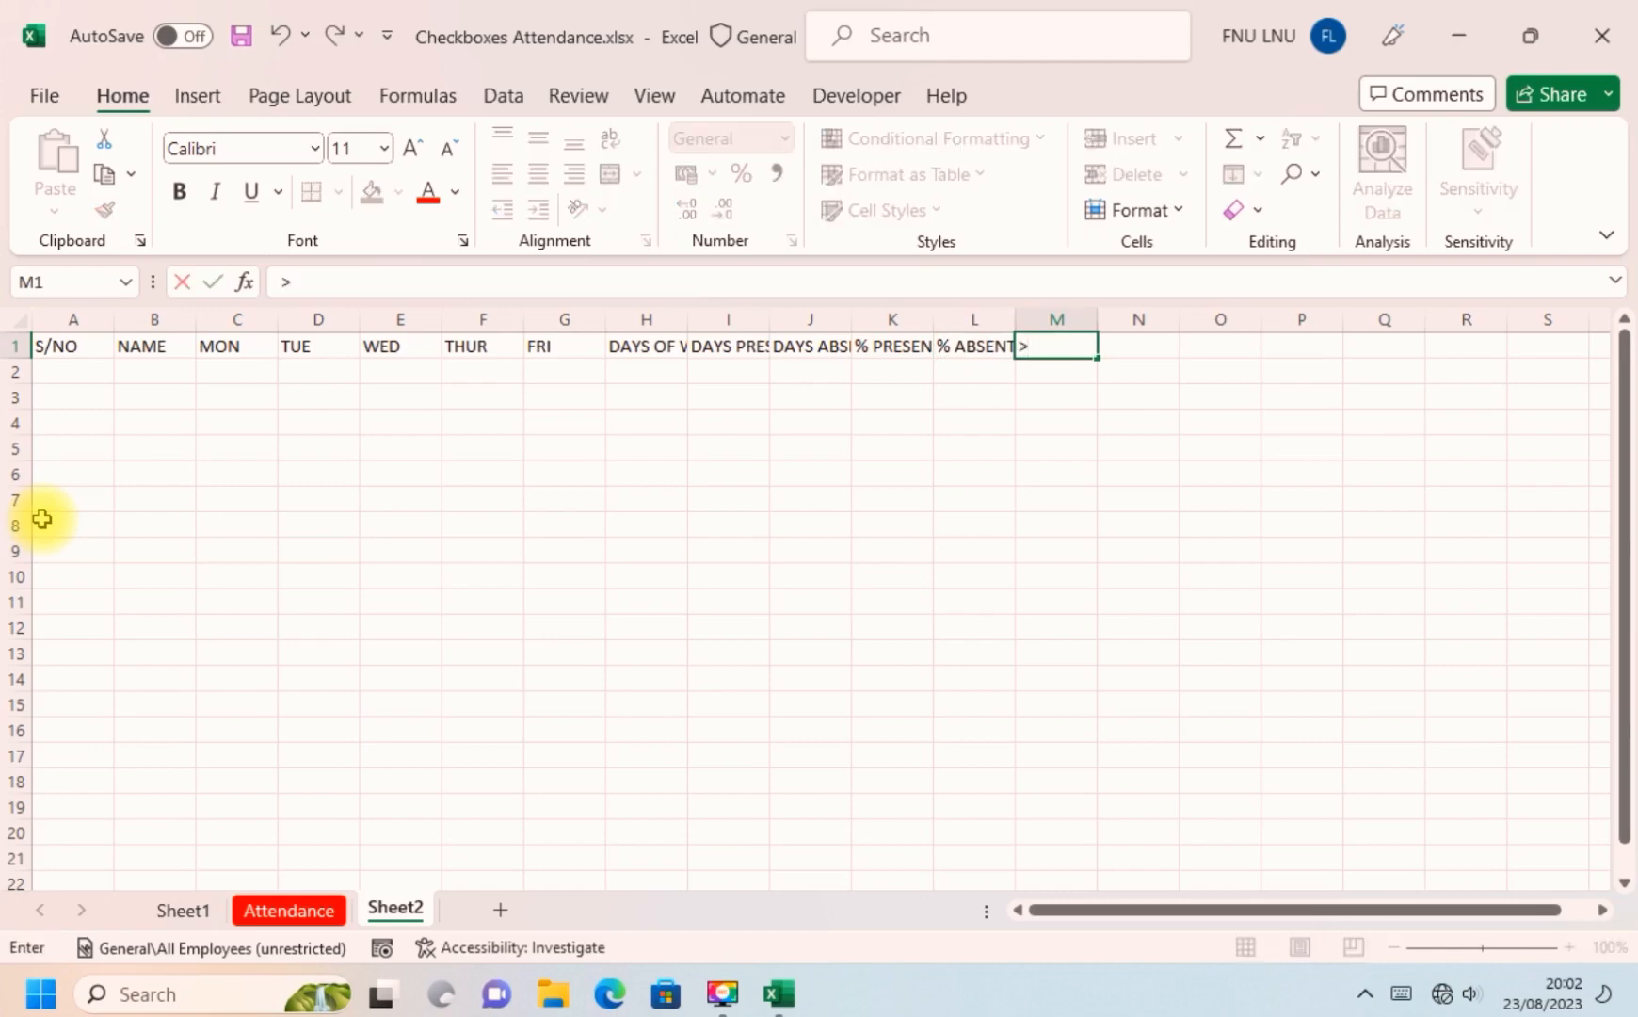
pyautogui.write('70%')
pyautogui.press('Tab')
pyautogui.write('<70')
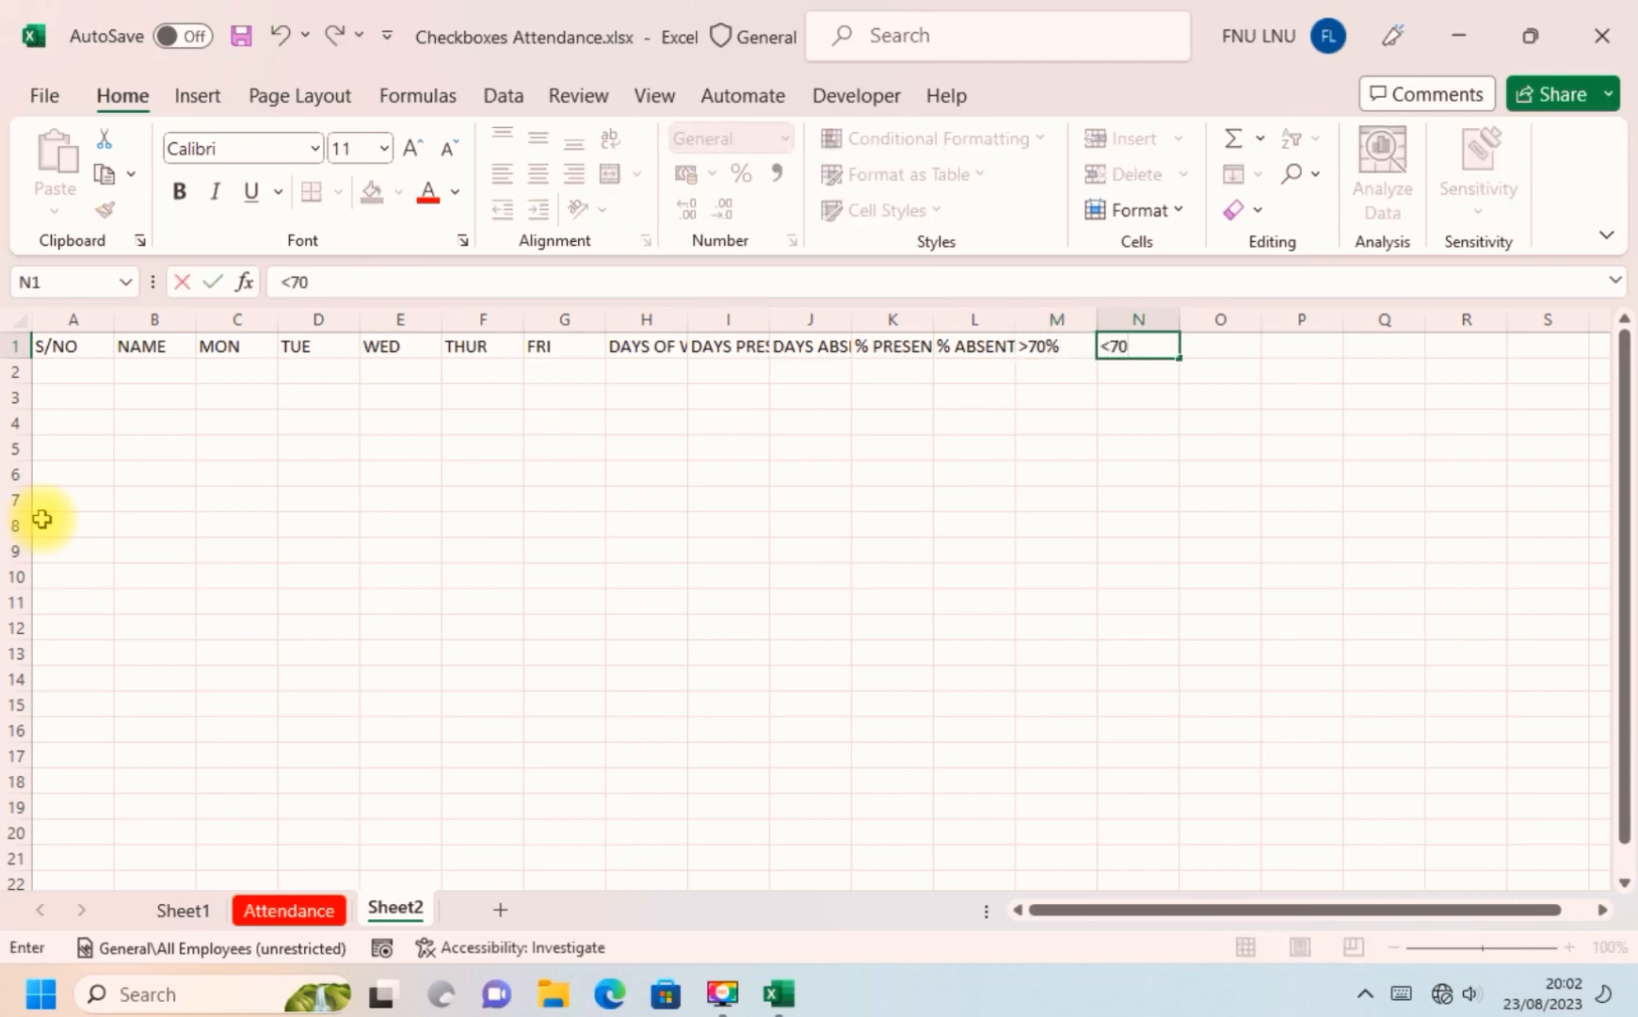
pyautogui.write('%')
pyautogui.press('Tab')
pyautogui.write('RE')
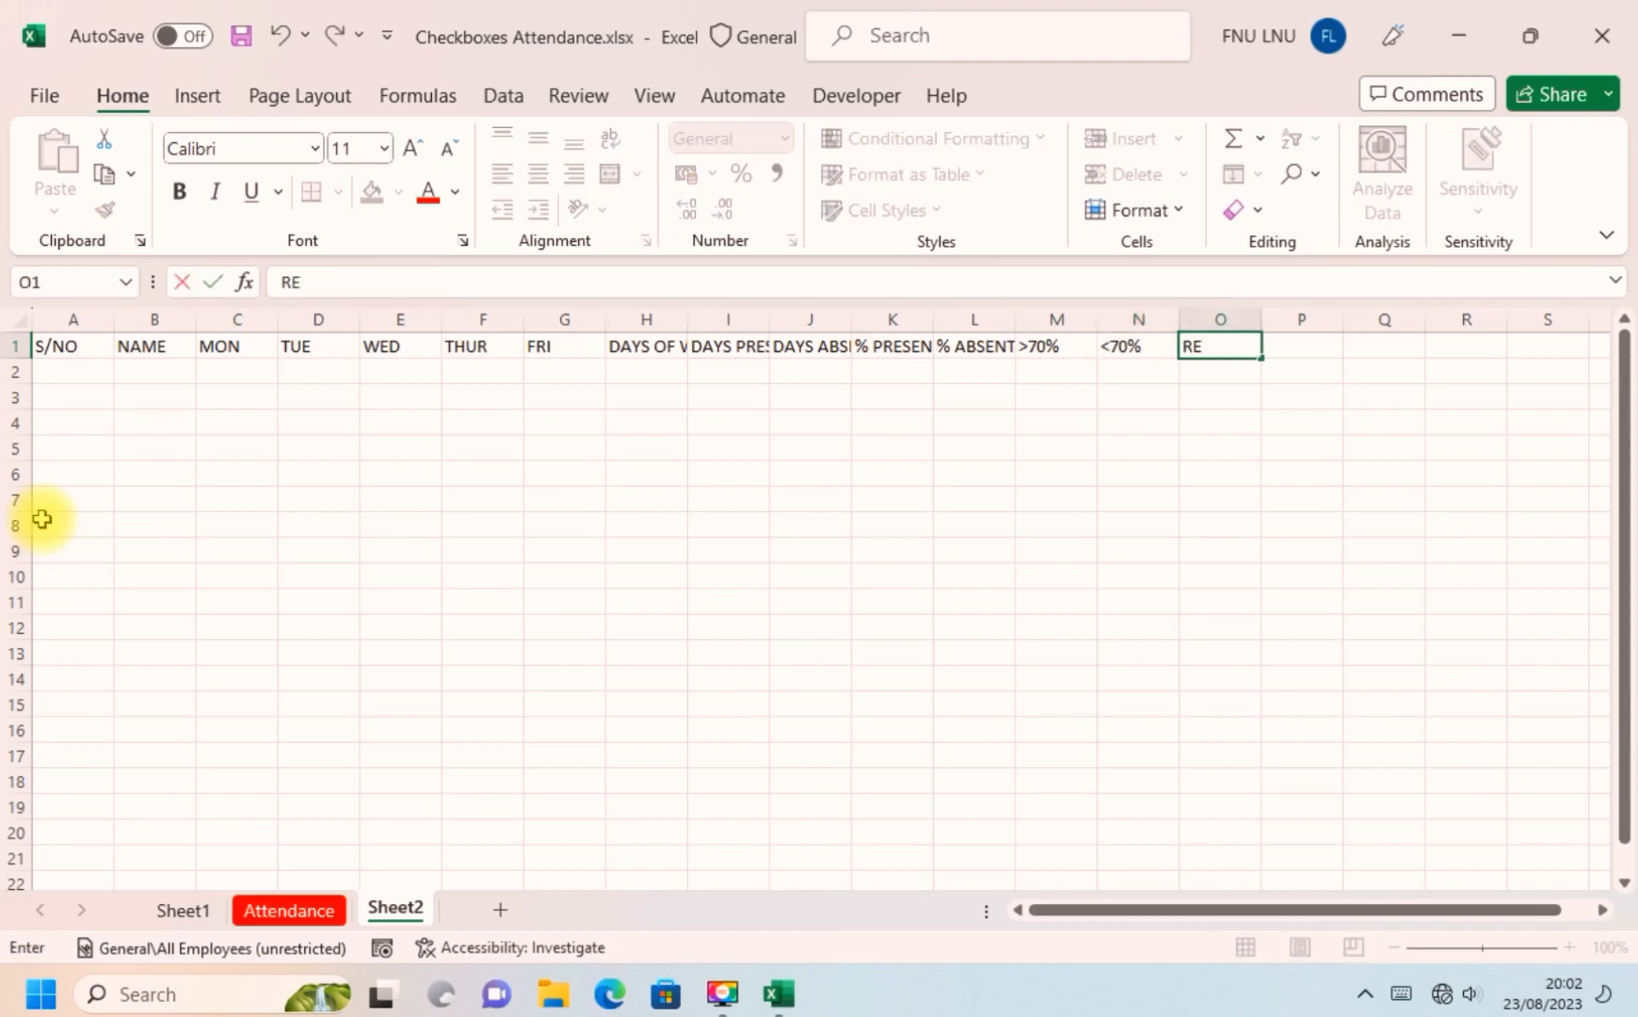
pyautogui.write(',')
pyautogui.press('BackSpace')
pyautogui.write('MARKS')
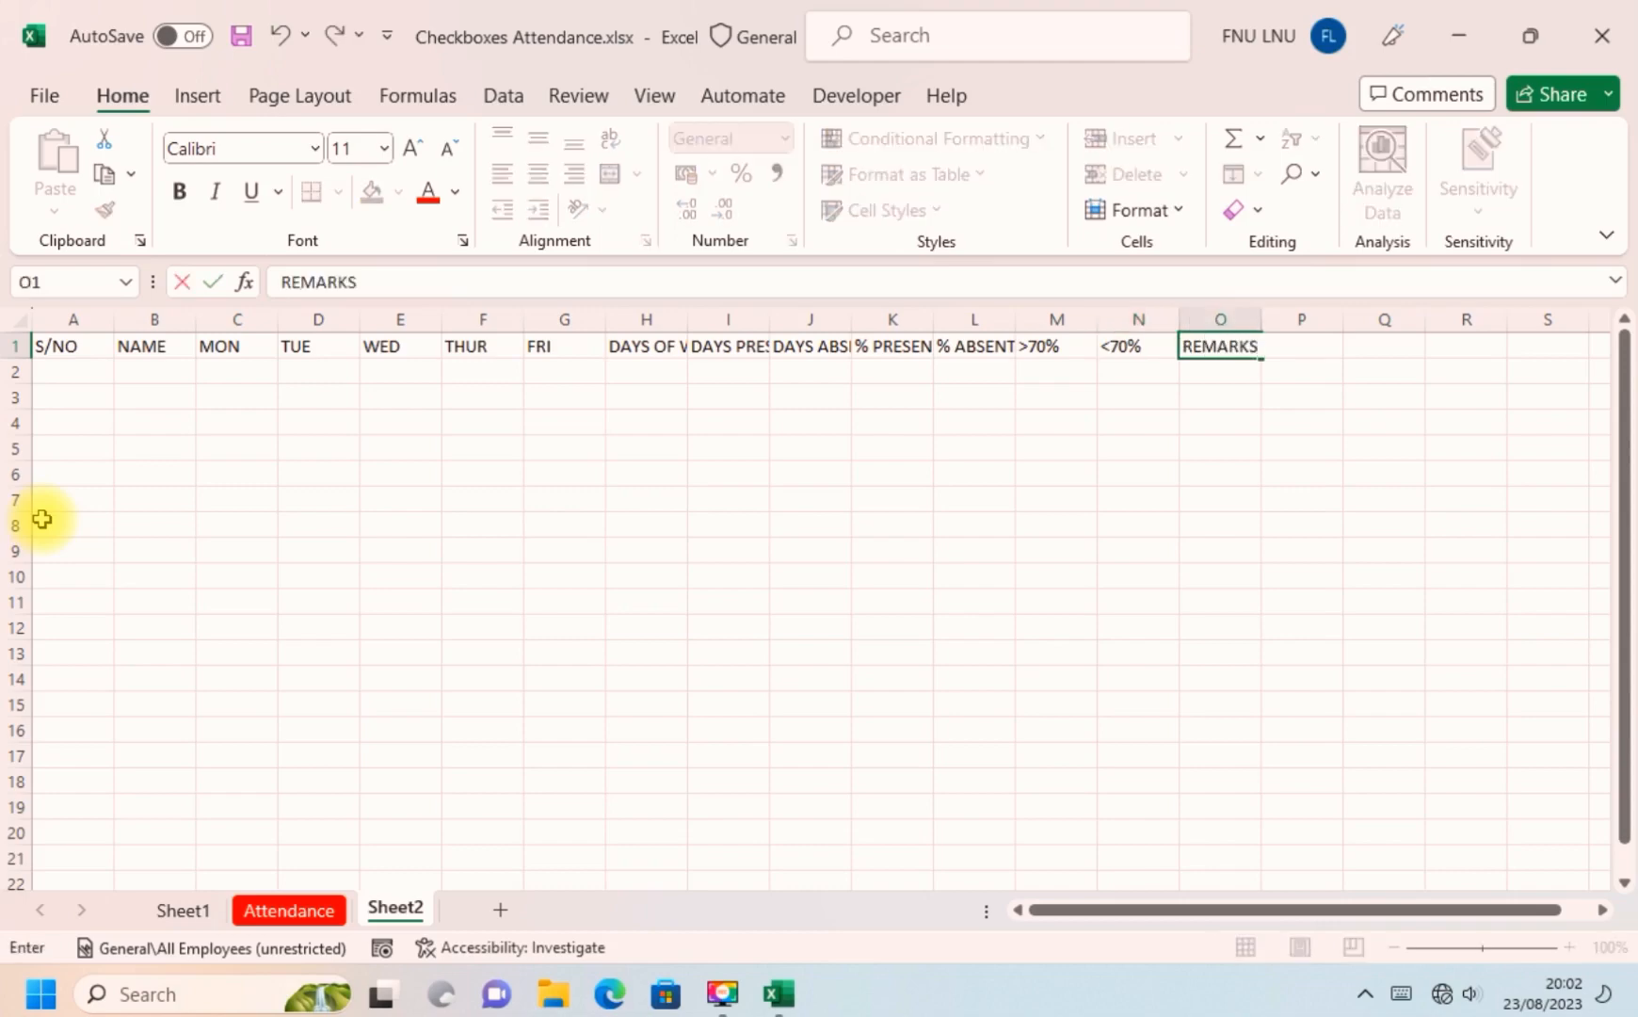
pyautogui.press('Return')
# Number the rows under S/NO from 1 to 5 in A2:A6 as a filled series.
pyautogui.press('Left')
pyautogui.press('Left')
pyautogui.press('Left')
pyautogui.press('Left')
pyautogui.press('Left')
pyautogui.press('Left')
pyautogui.press('Left')
pyautogui.press('Left')
pyautogui.press('Left')
pyautogui.press('Left')
pyautogui.press('Left')
pyautogui.press('Left')
pyautogui.press('Left')
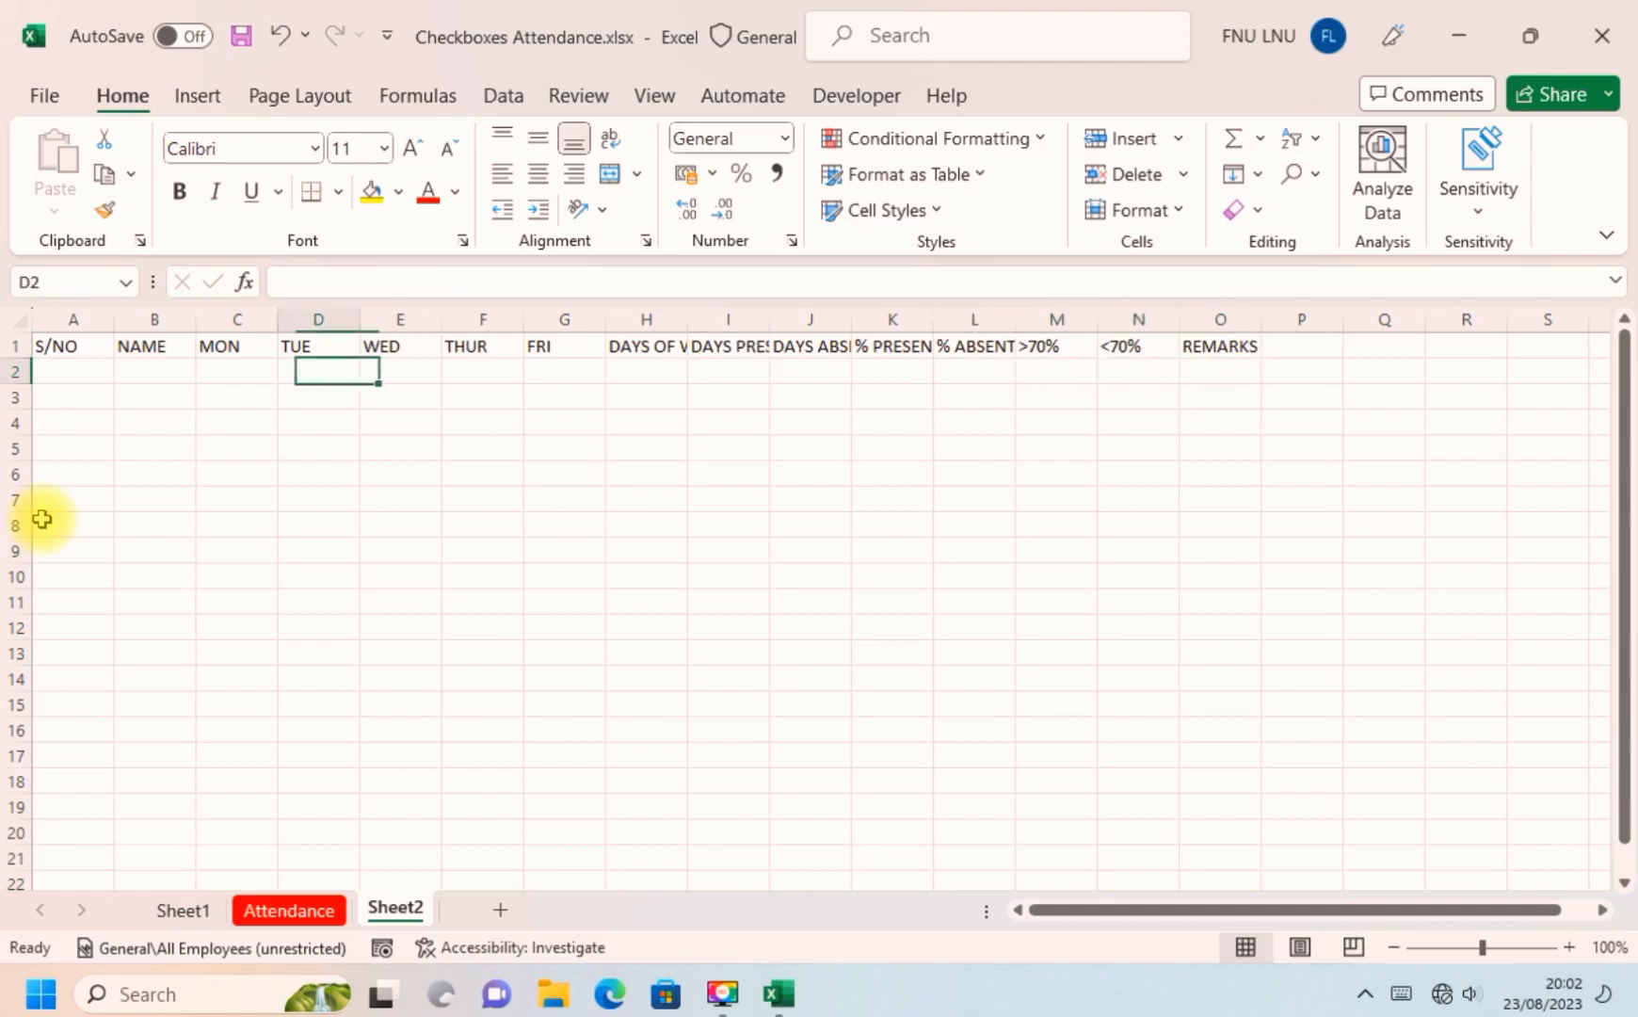
pyautogui.press('Left')
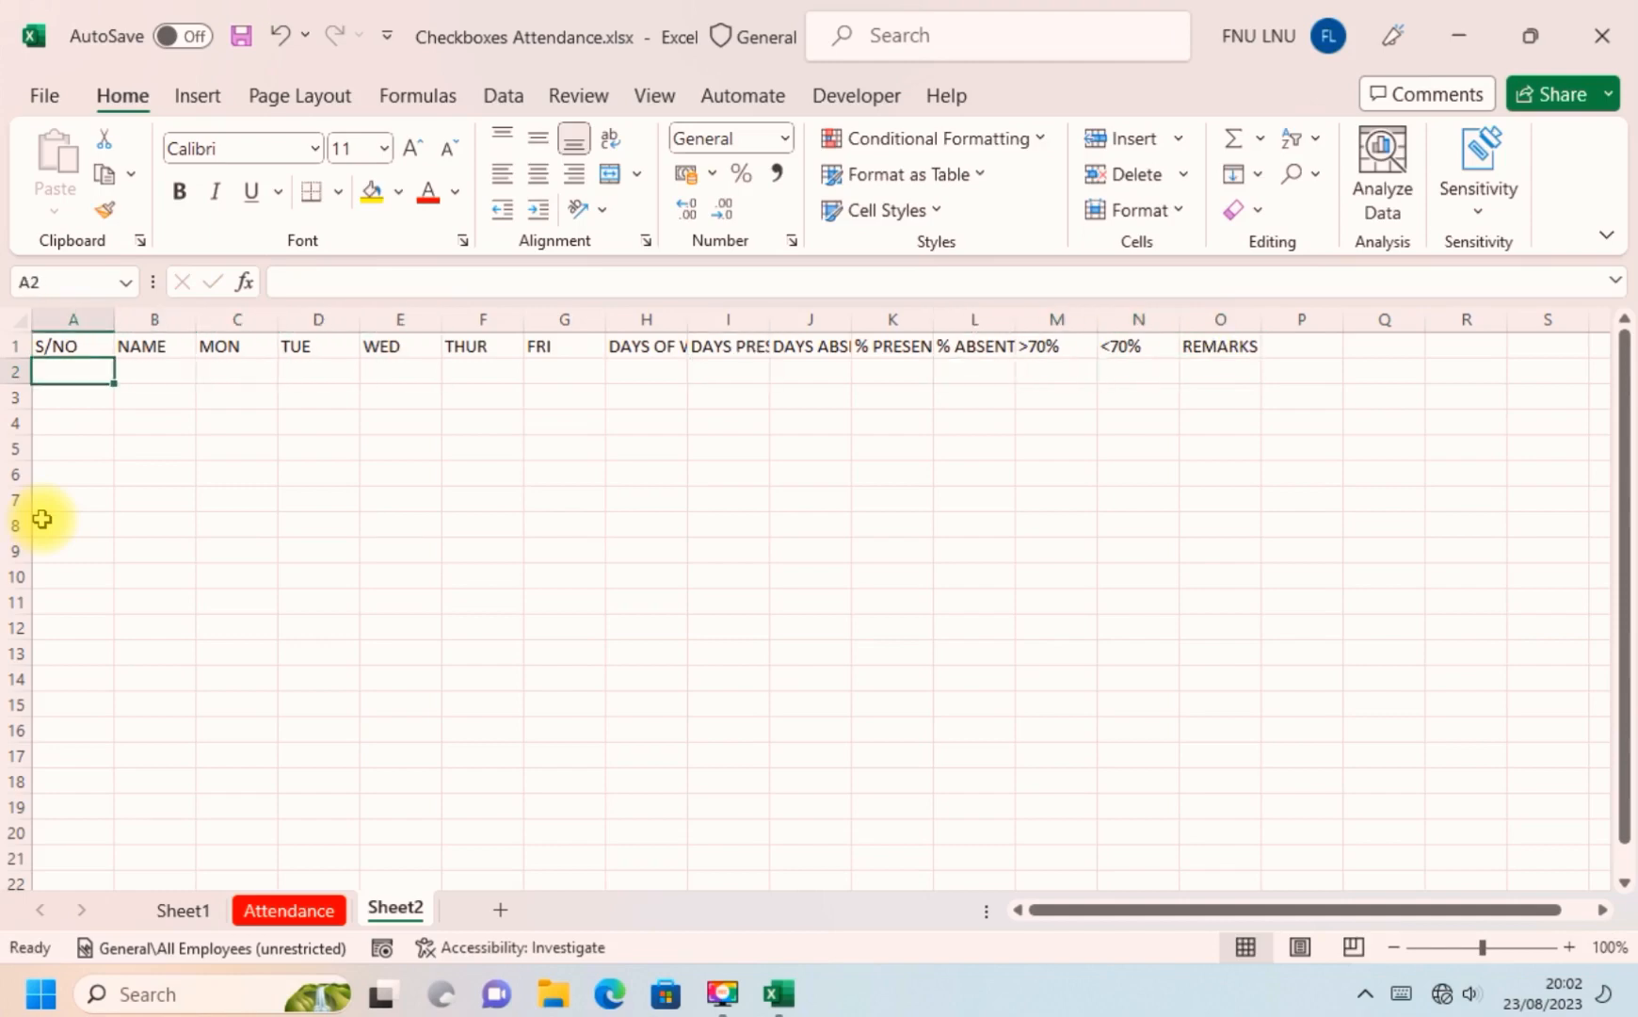
pyautogui.write('1')
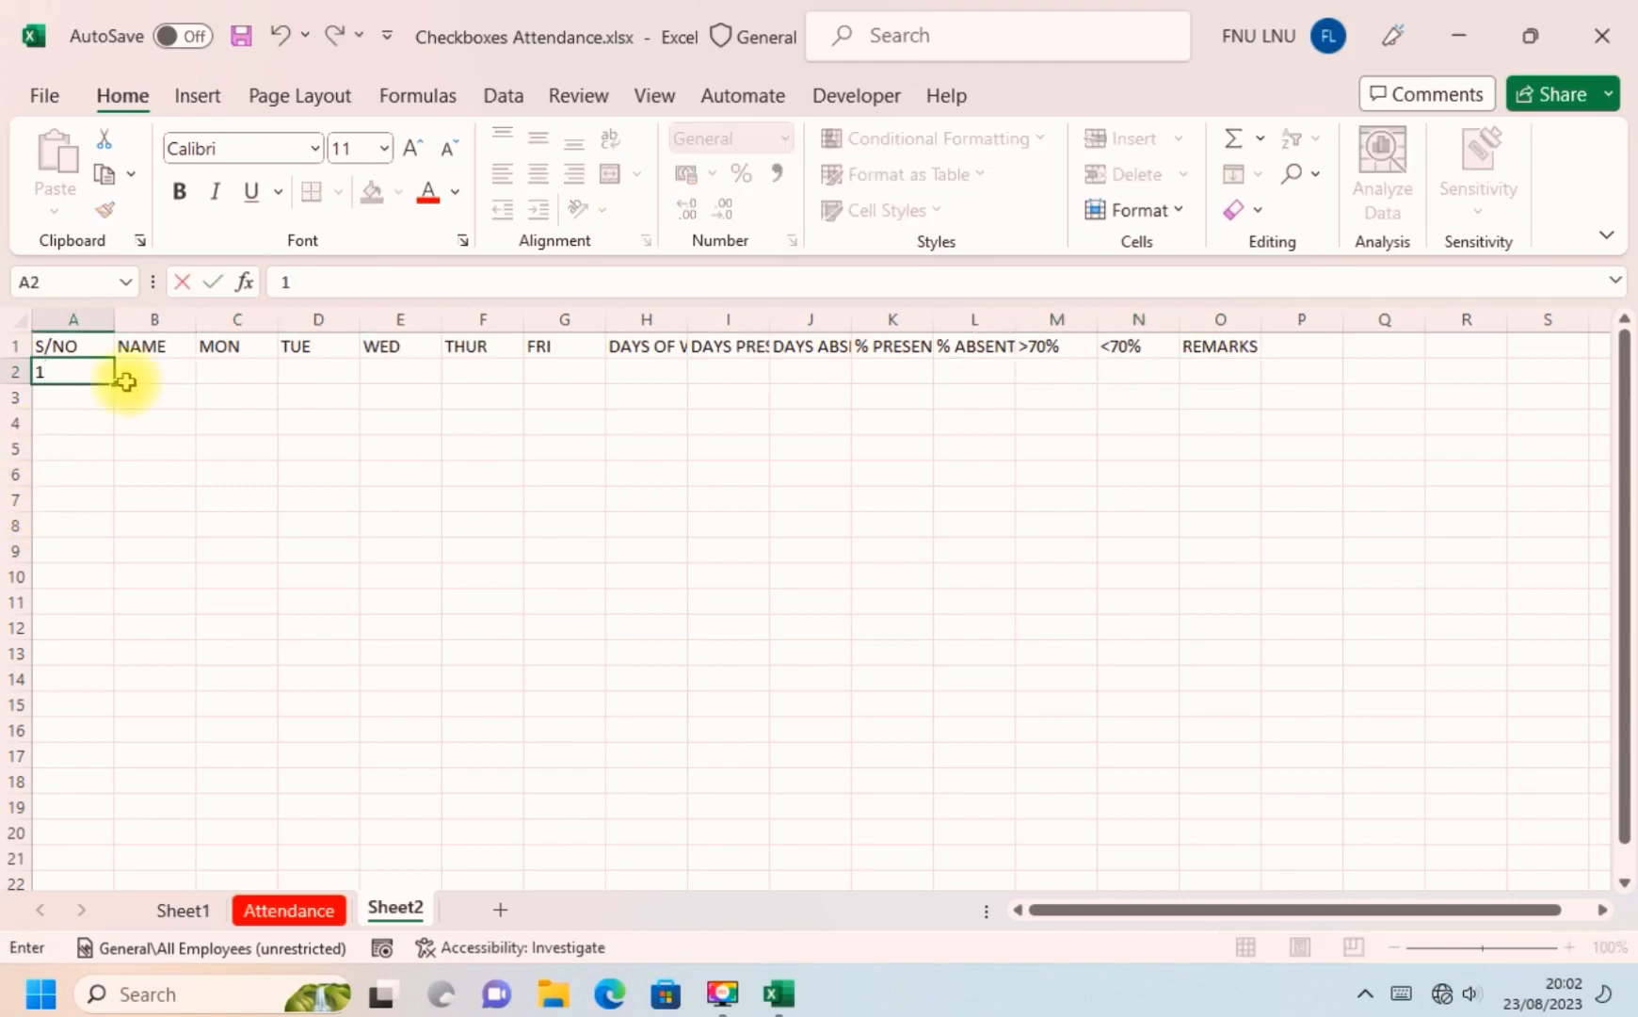
pyautogui.moveTo(114, 382); pyautogui.dragTo(114, 491)
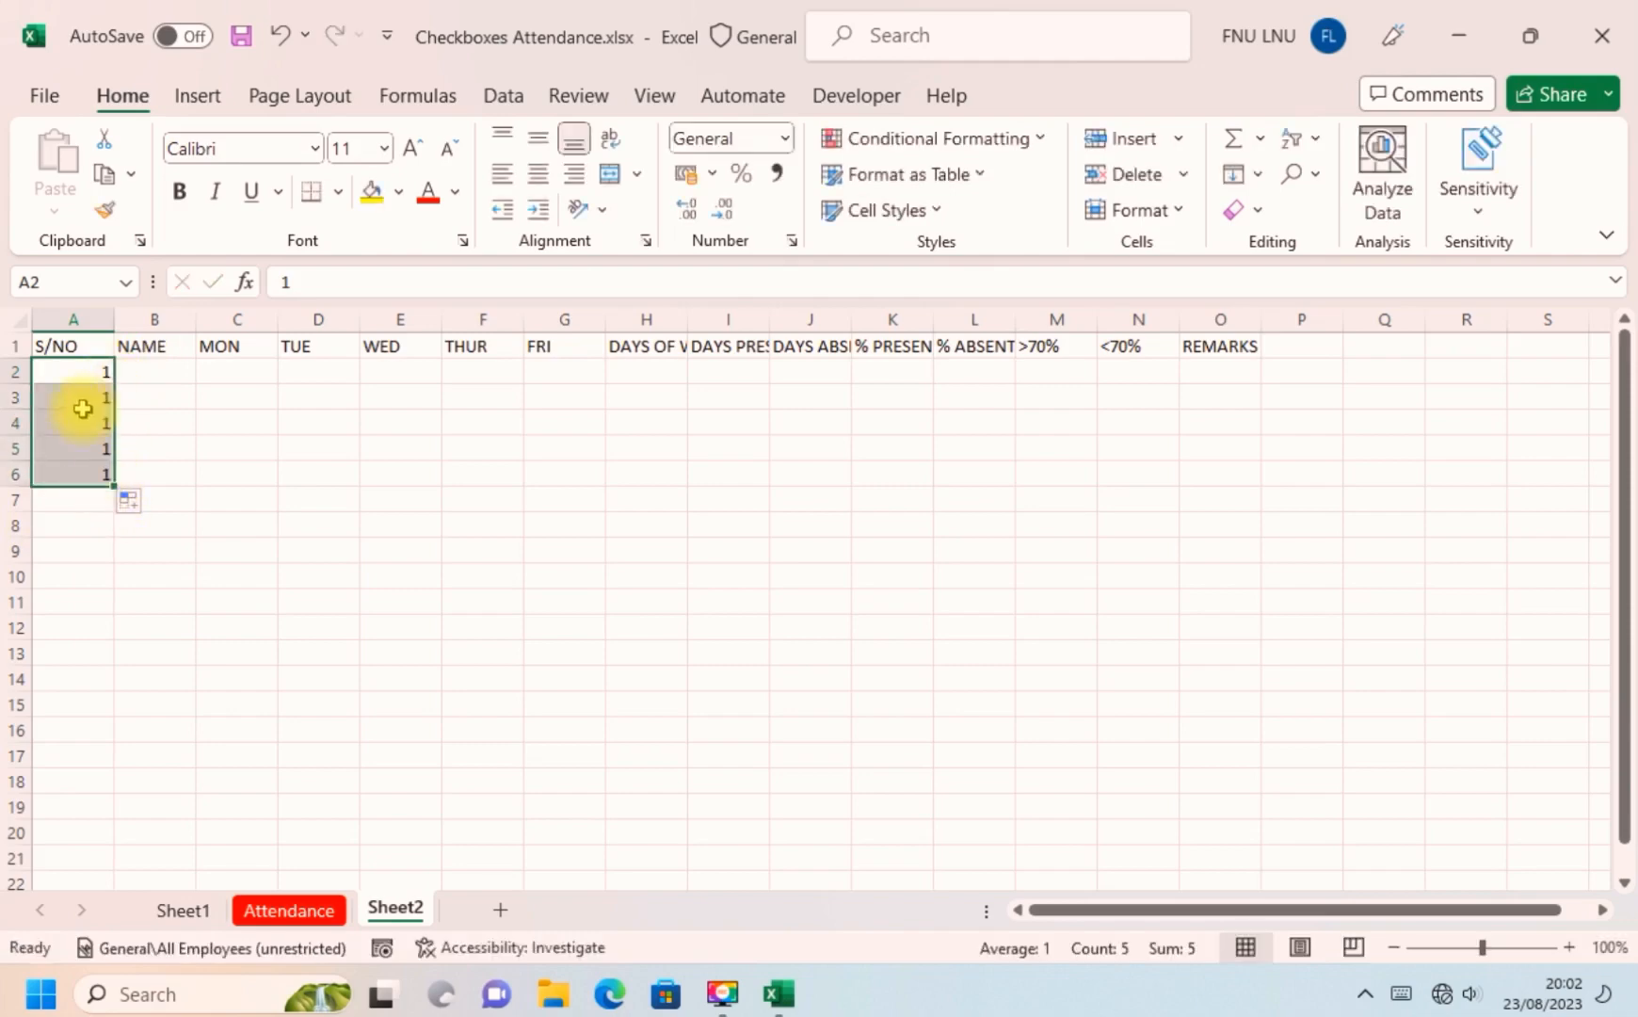
pyautogui.click(146, 506)
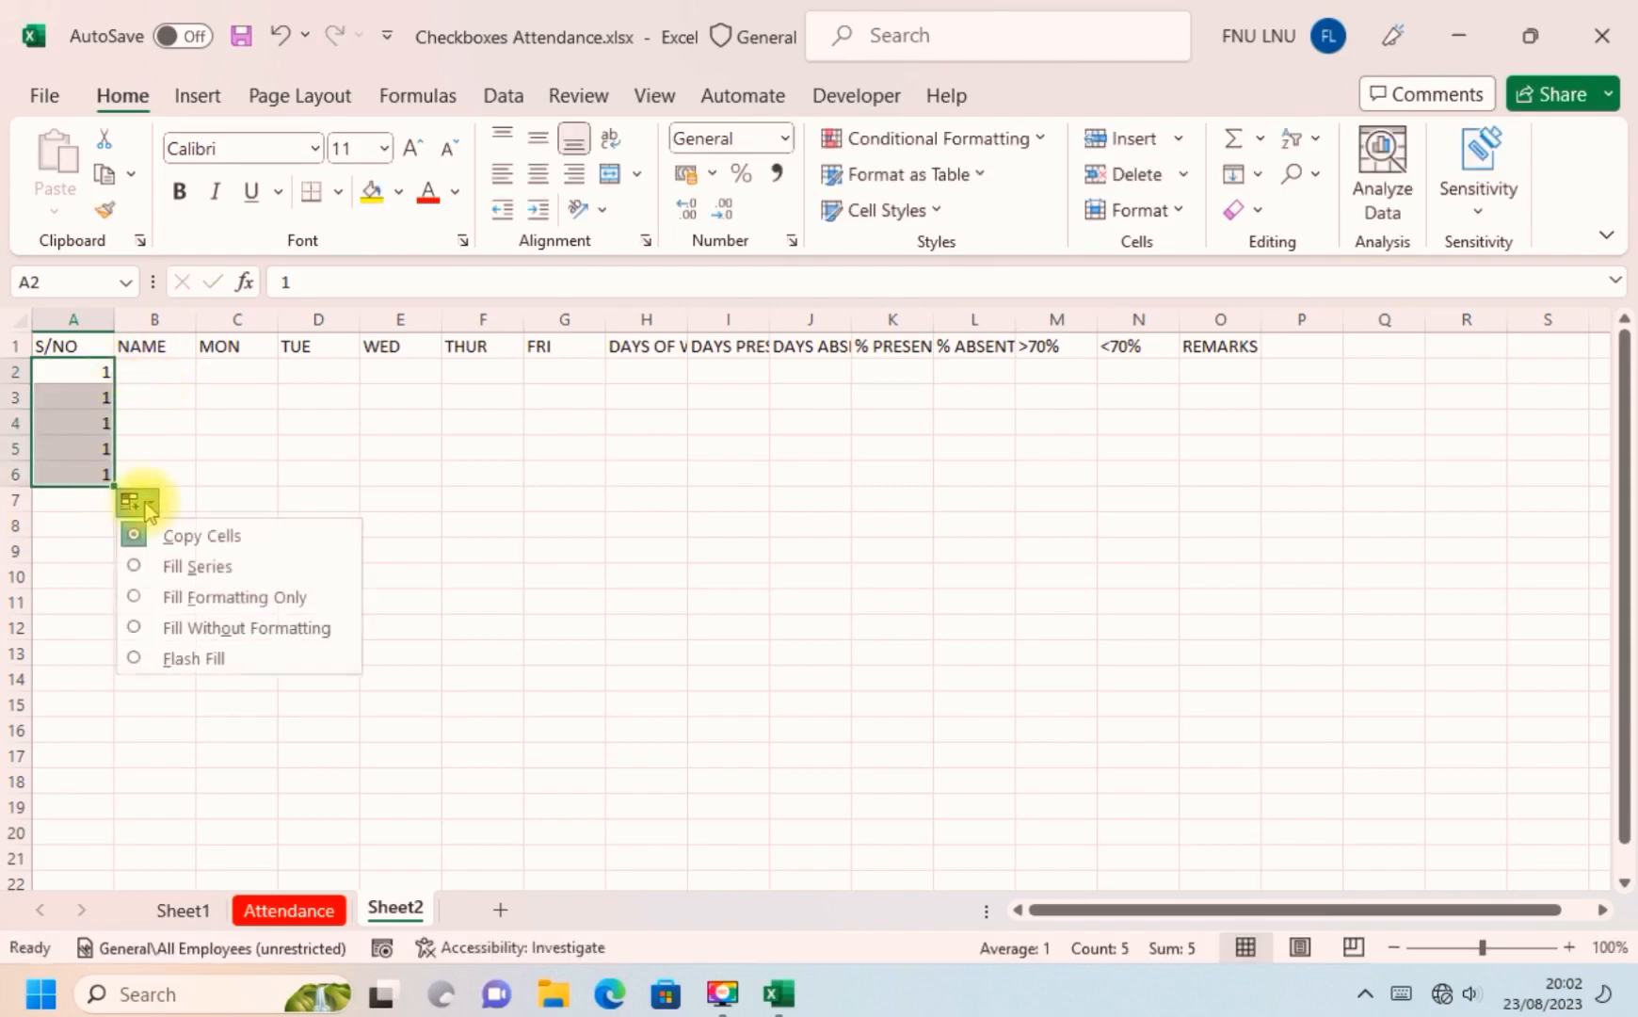
pyautogui.click(185, 566)
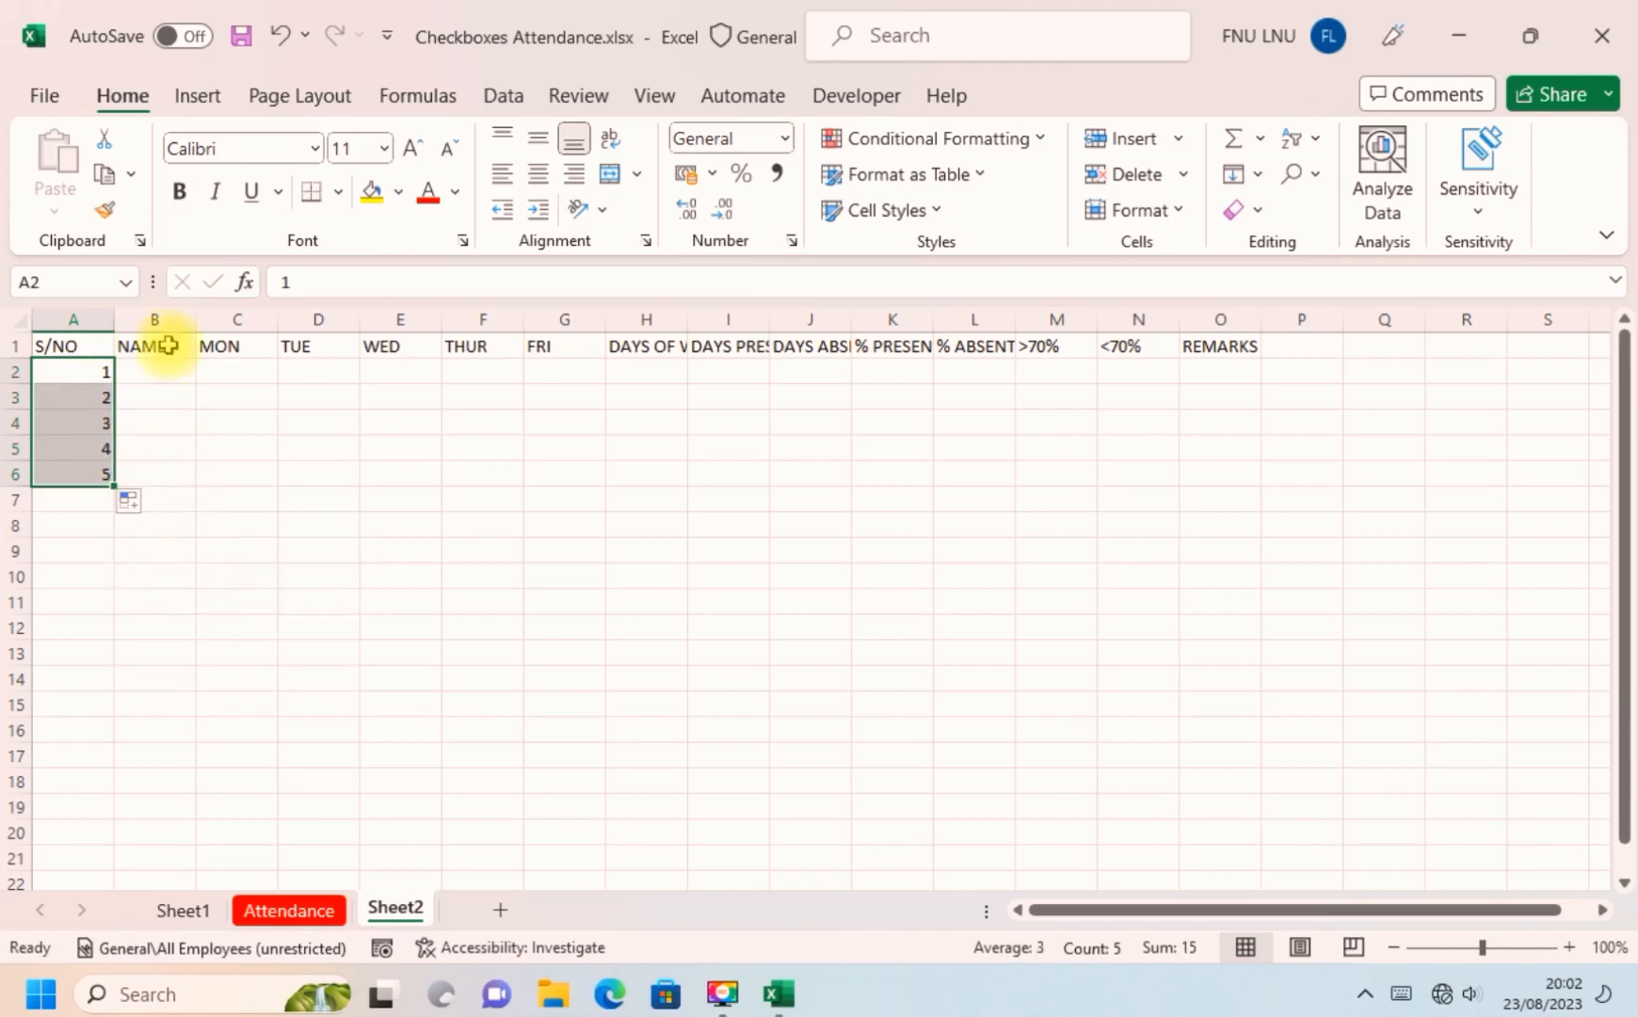
# Enter the first three attendees' first names in B2:B4 of the NAME column.
pyautogui.click(144, 370)
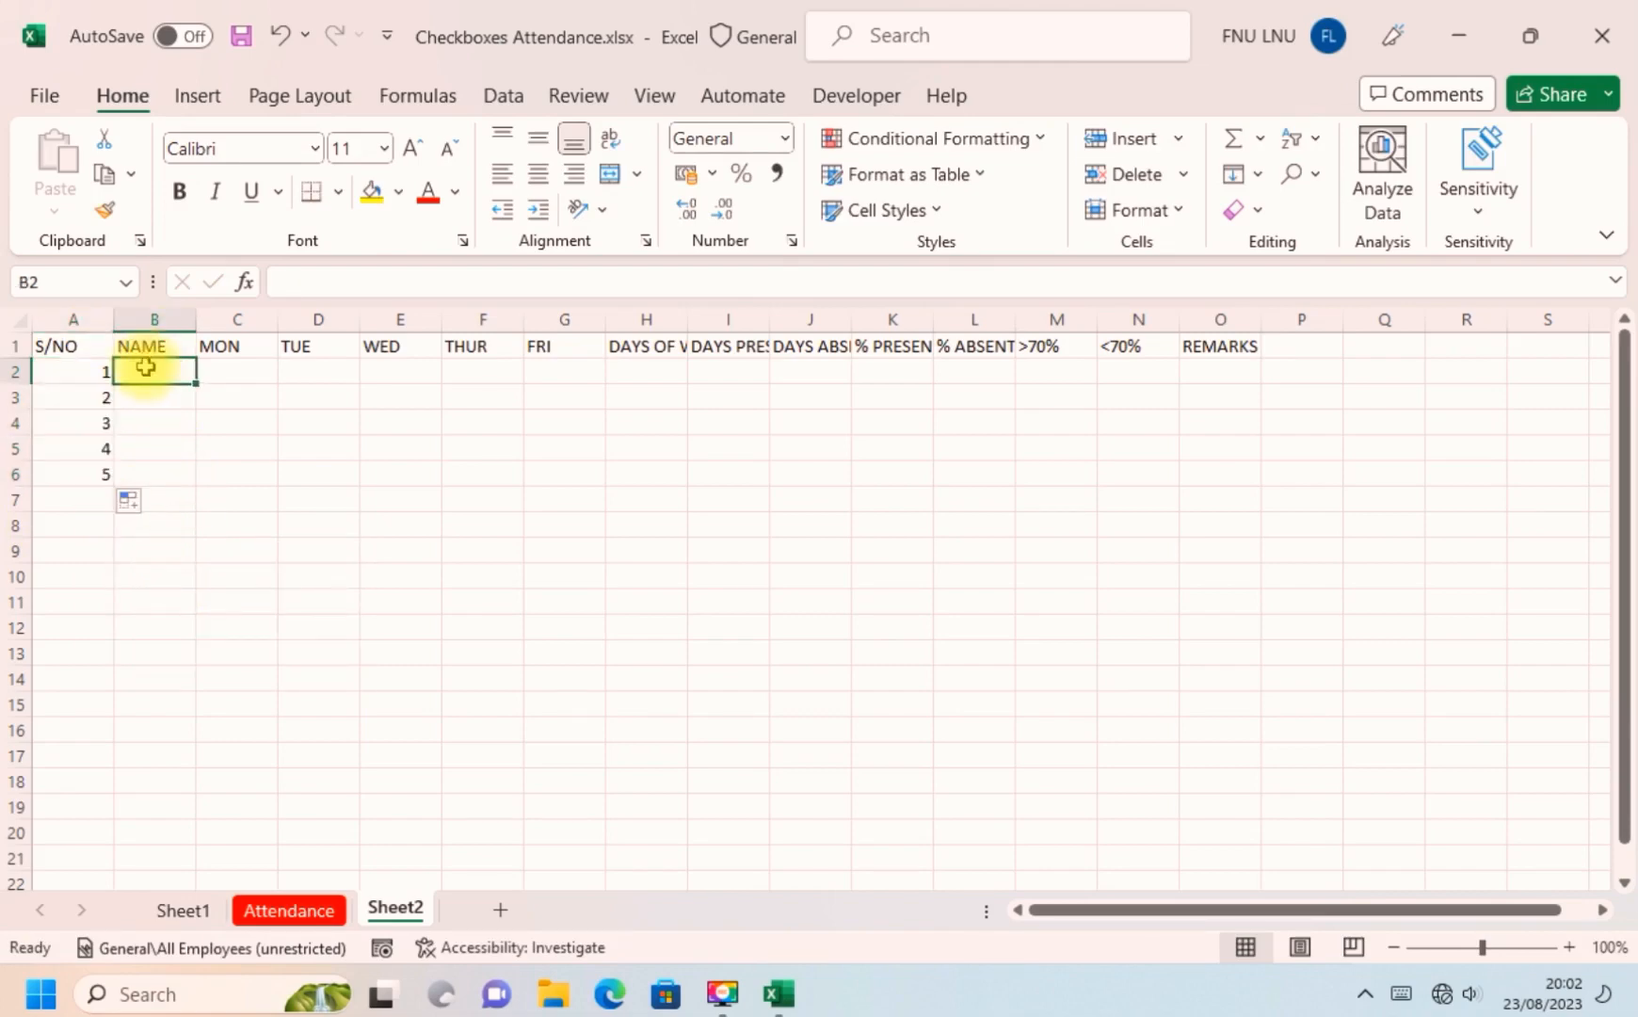
pyautogui.write('JER')
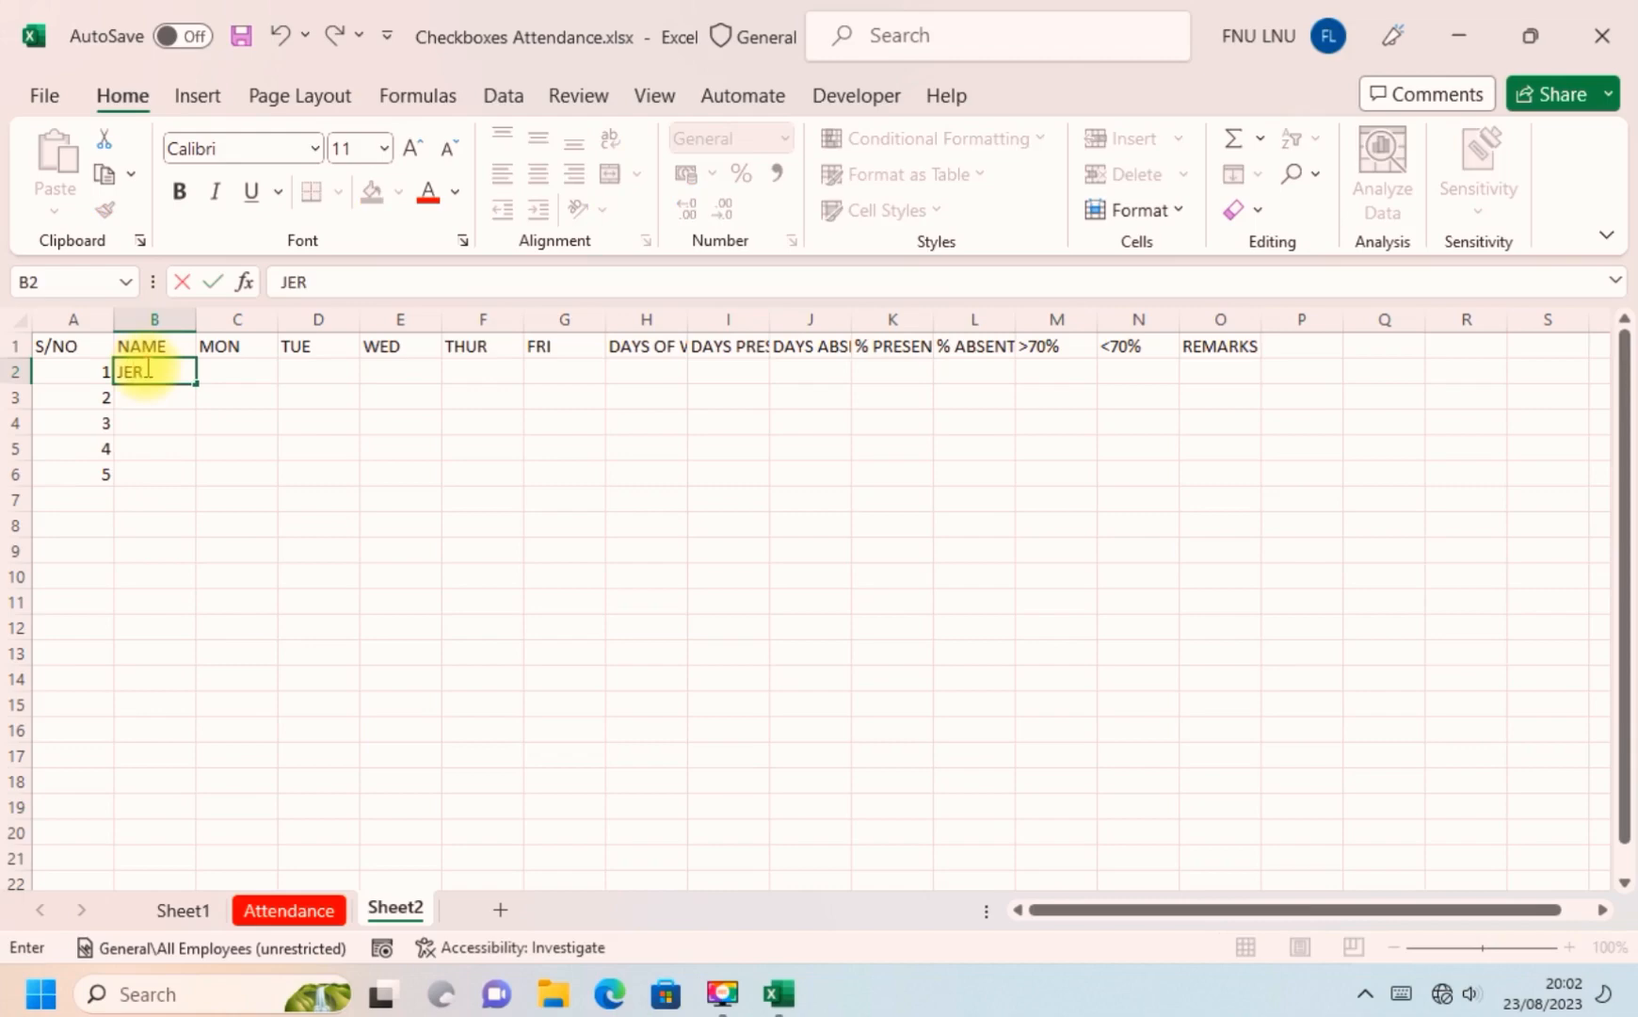
pyautogui.write('OME')
pyautogui.press('Return')
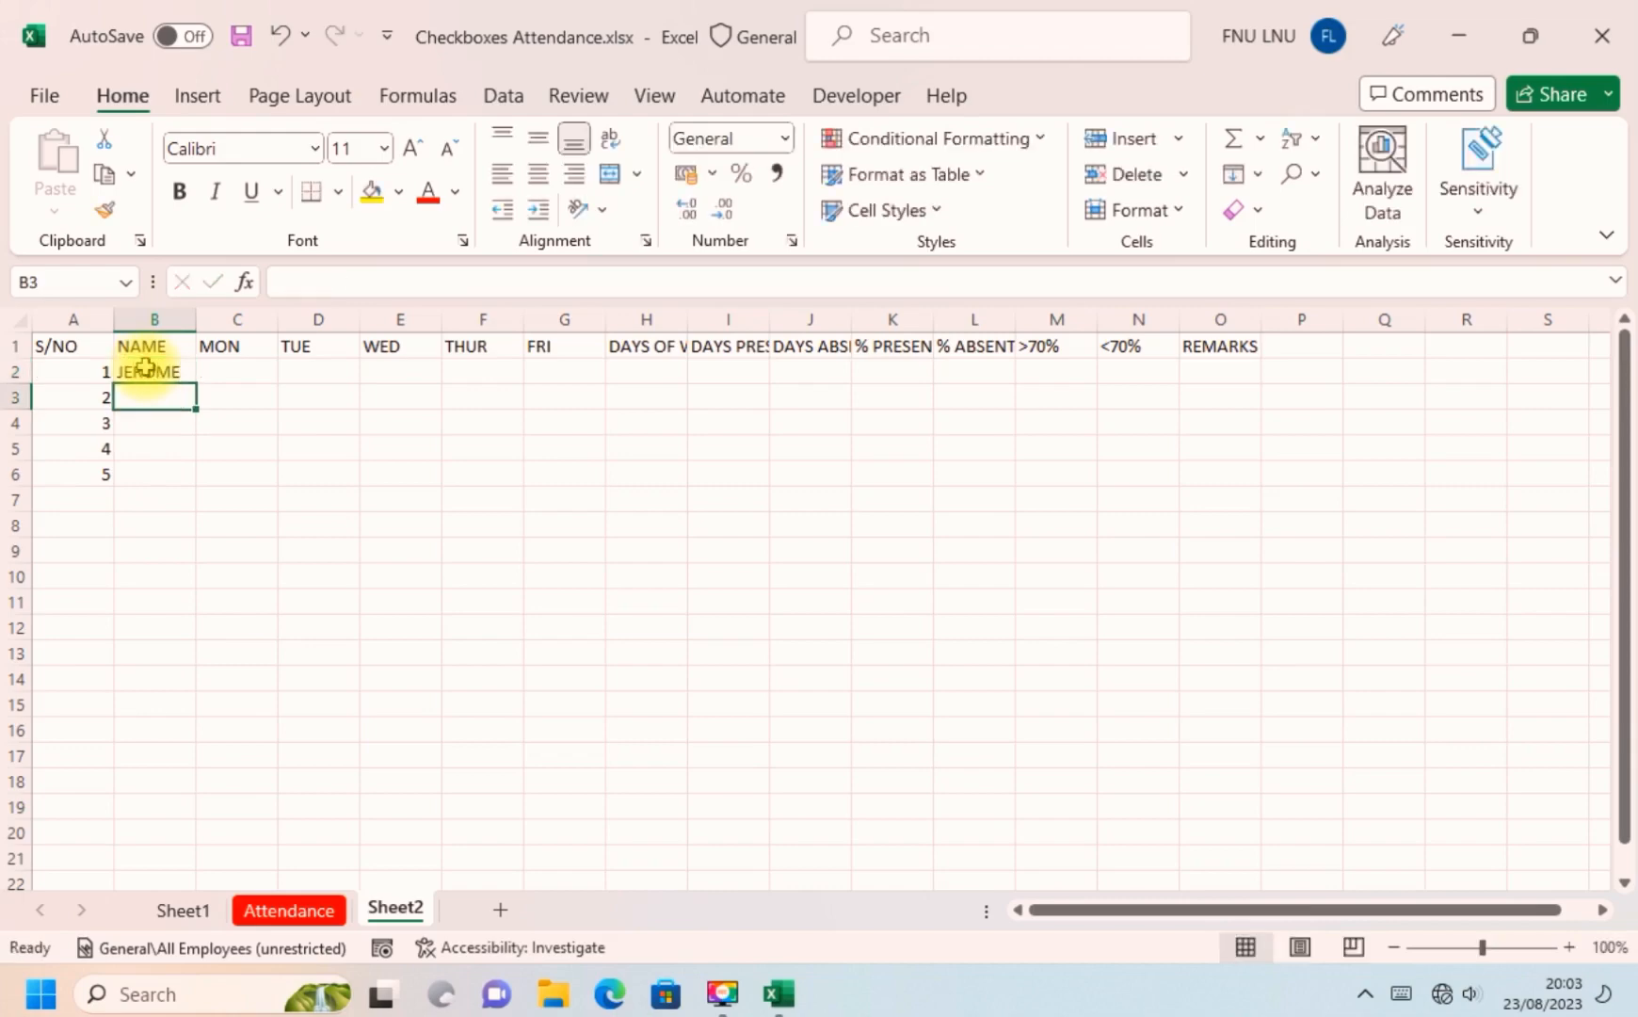
pyautogui.write('NIKO')
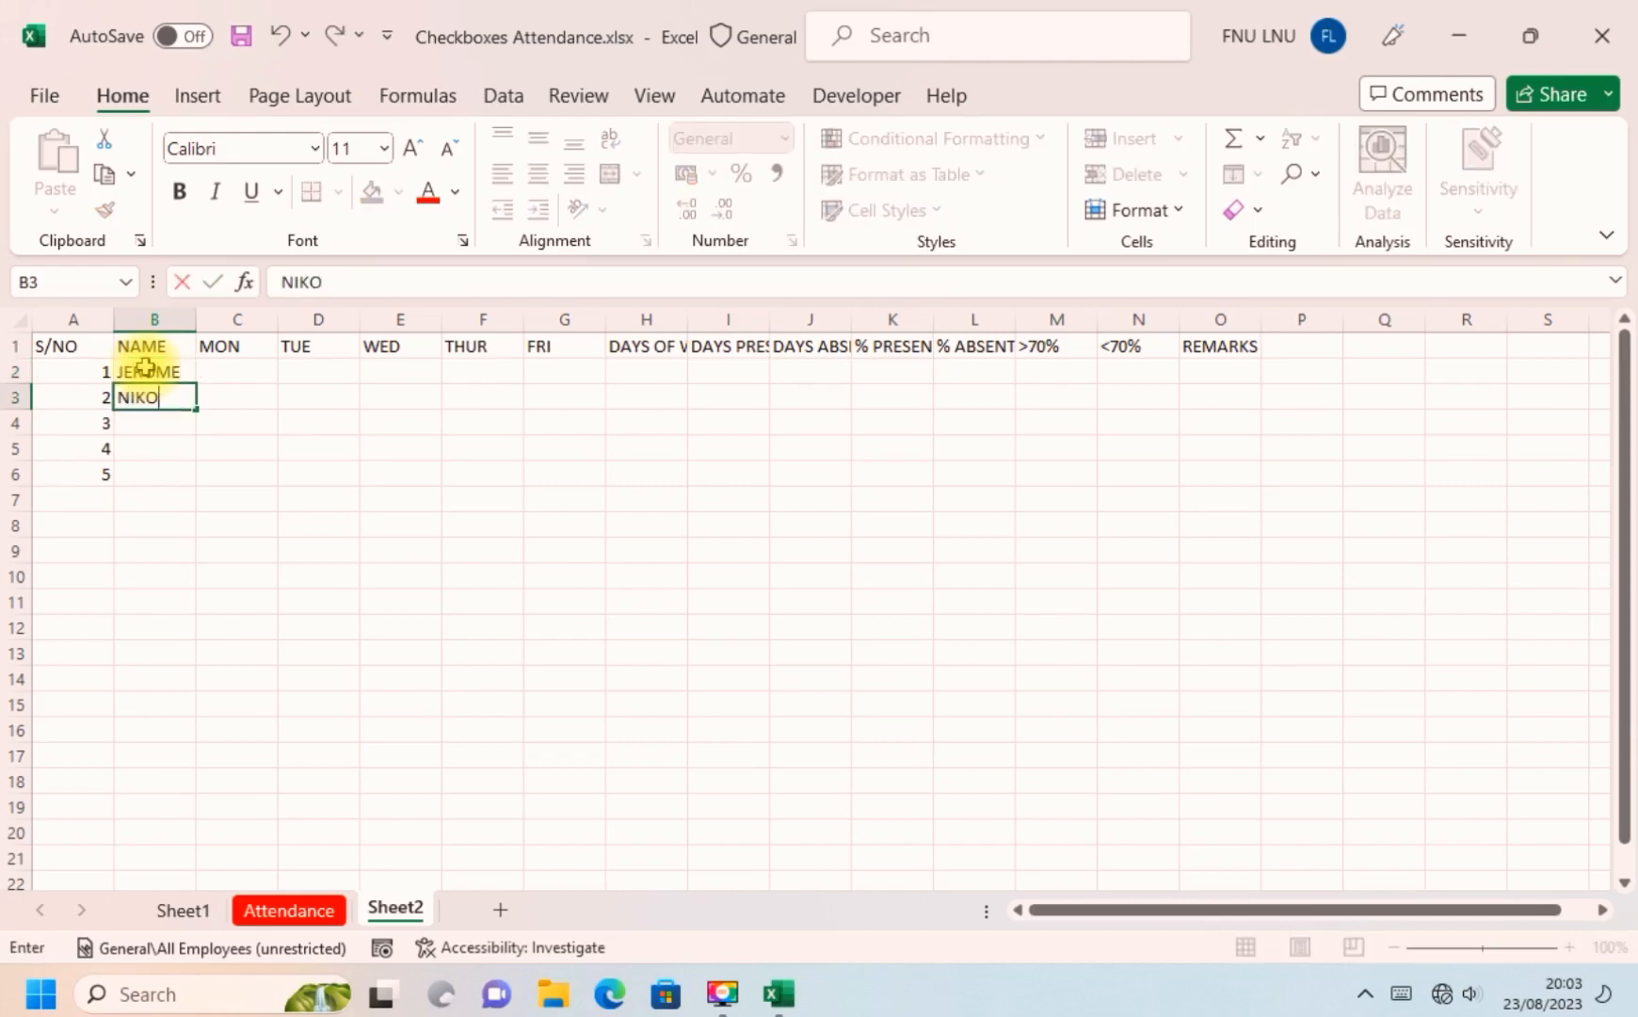
pyautogui.press('Return')
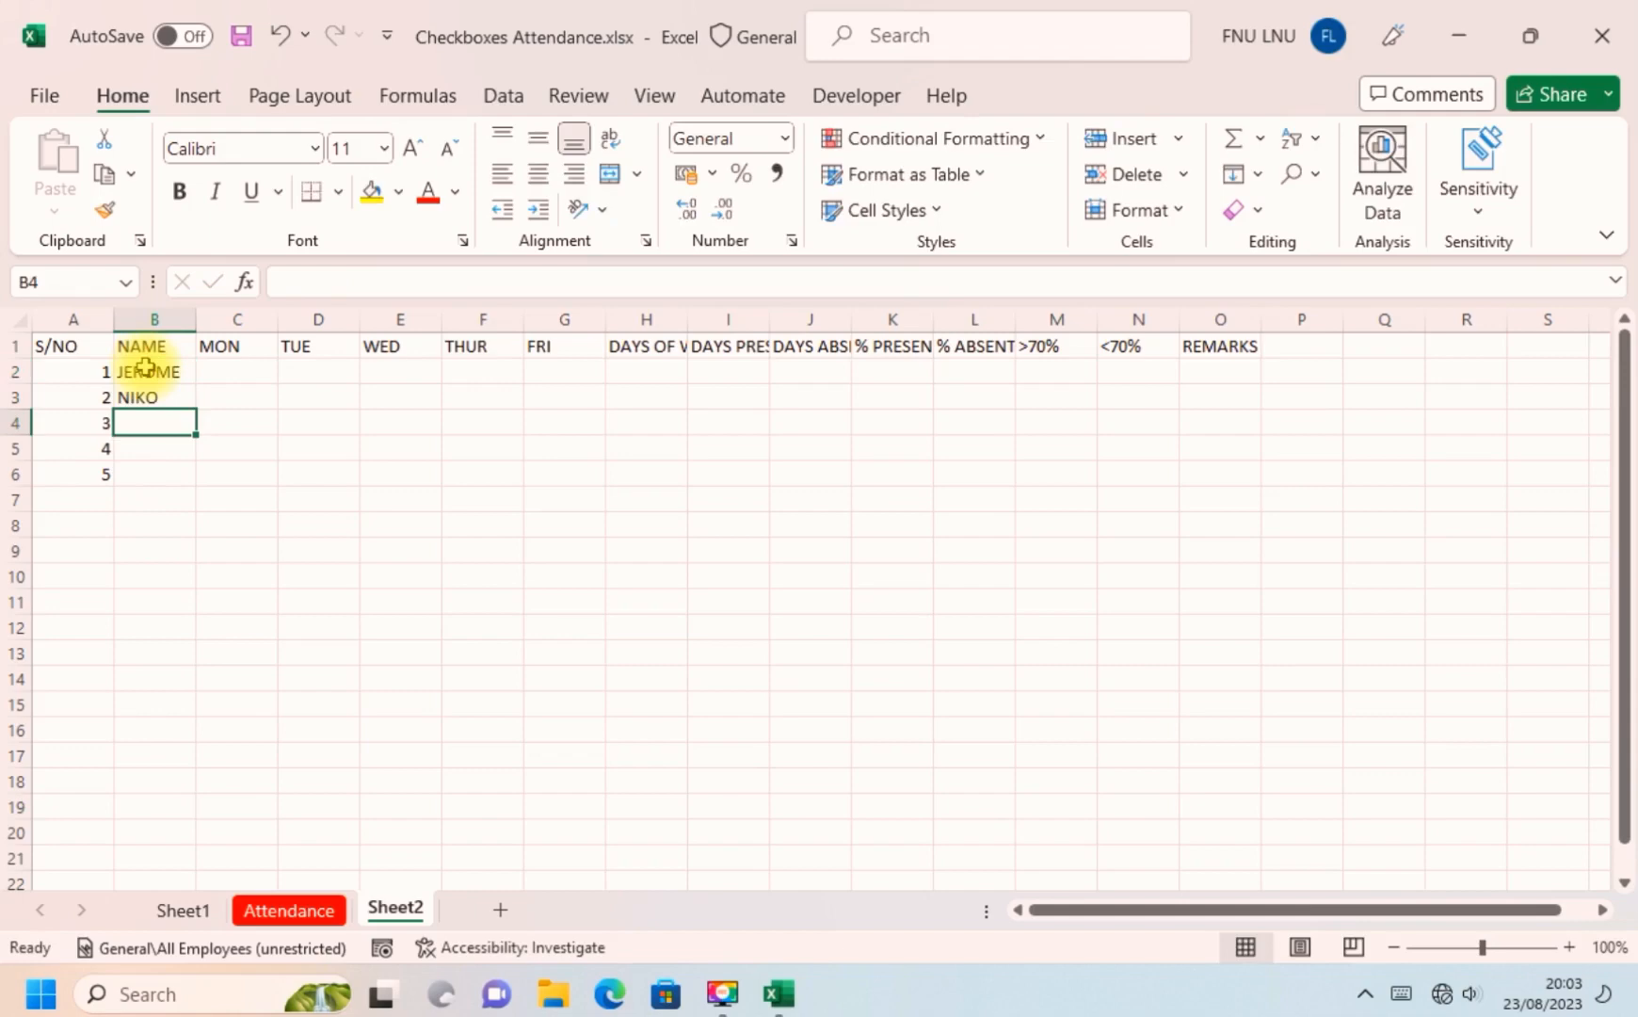
pyautogui.write('OS')
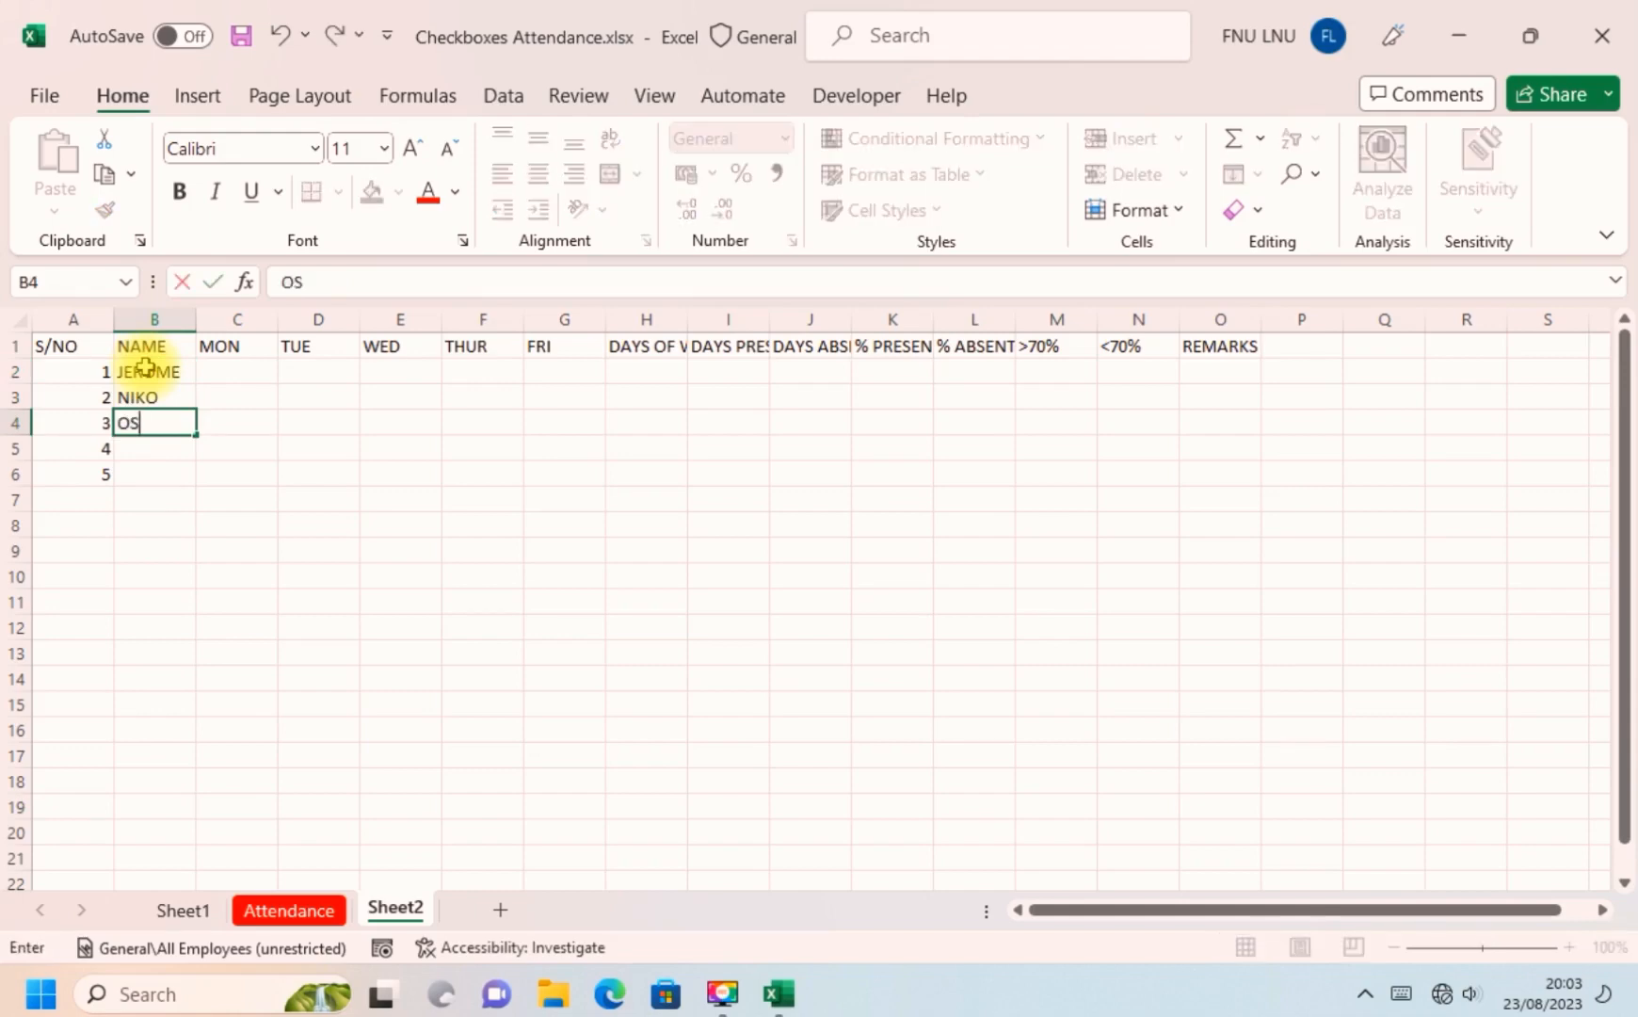
pyautogui.write('CAR')
pyautogui.press('Return')
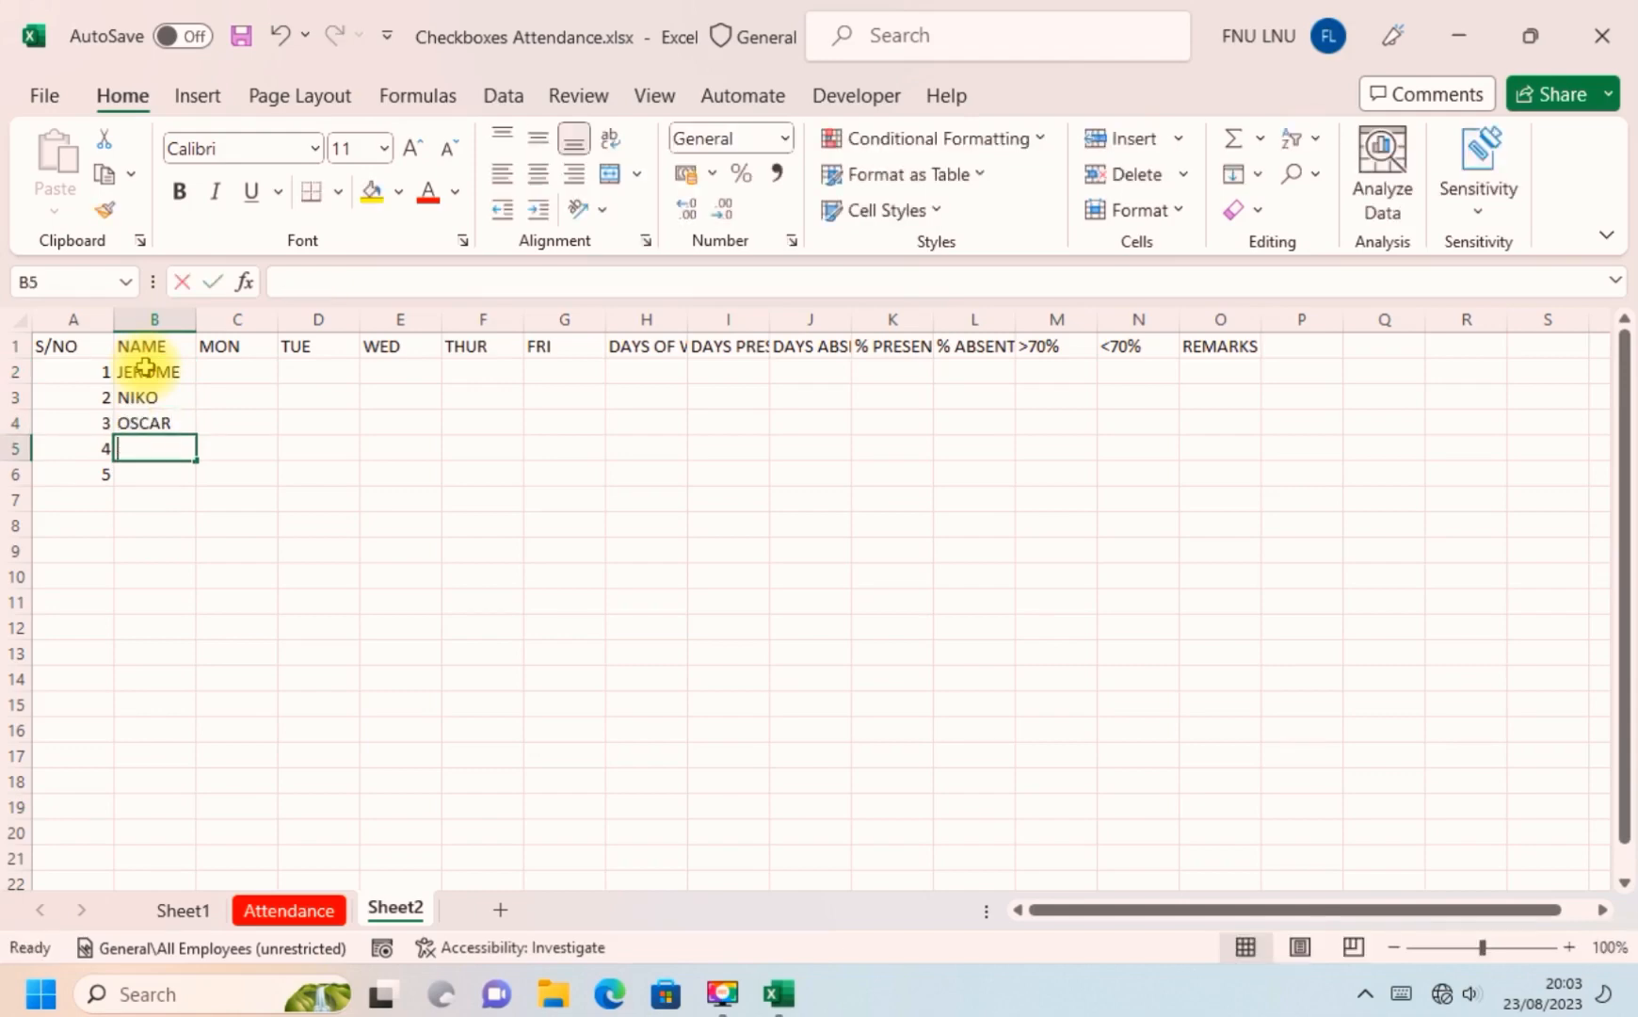
# Enter the remaining two attendees' first names in B5:B6 and return to cell C2.
pyautogui.write('NASSER')
pyautogui.press('Return')
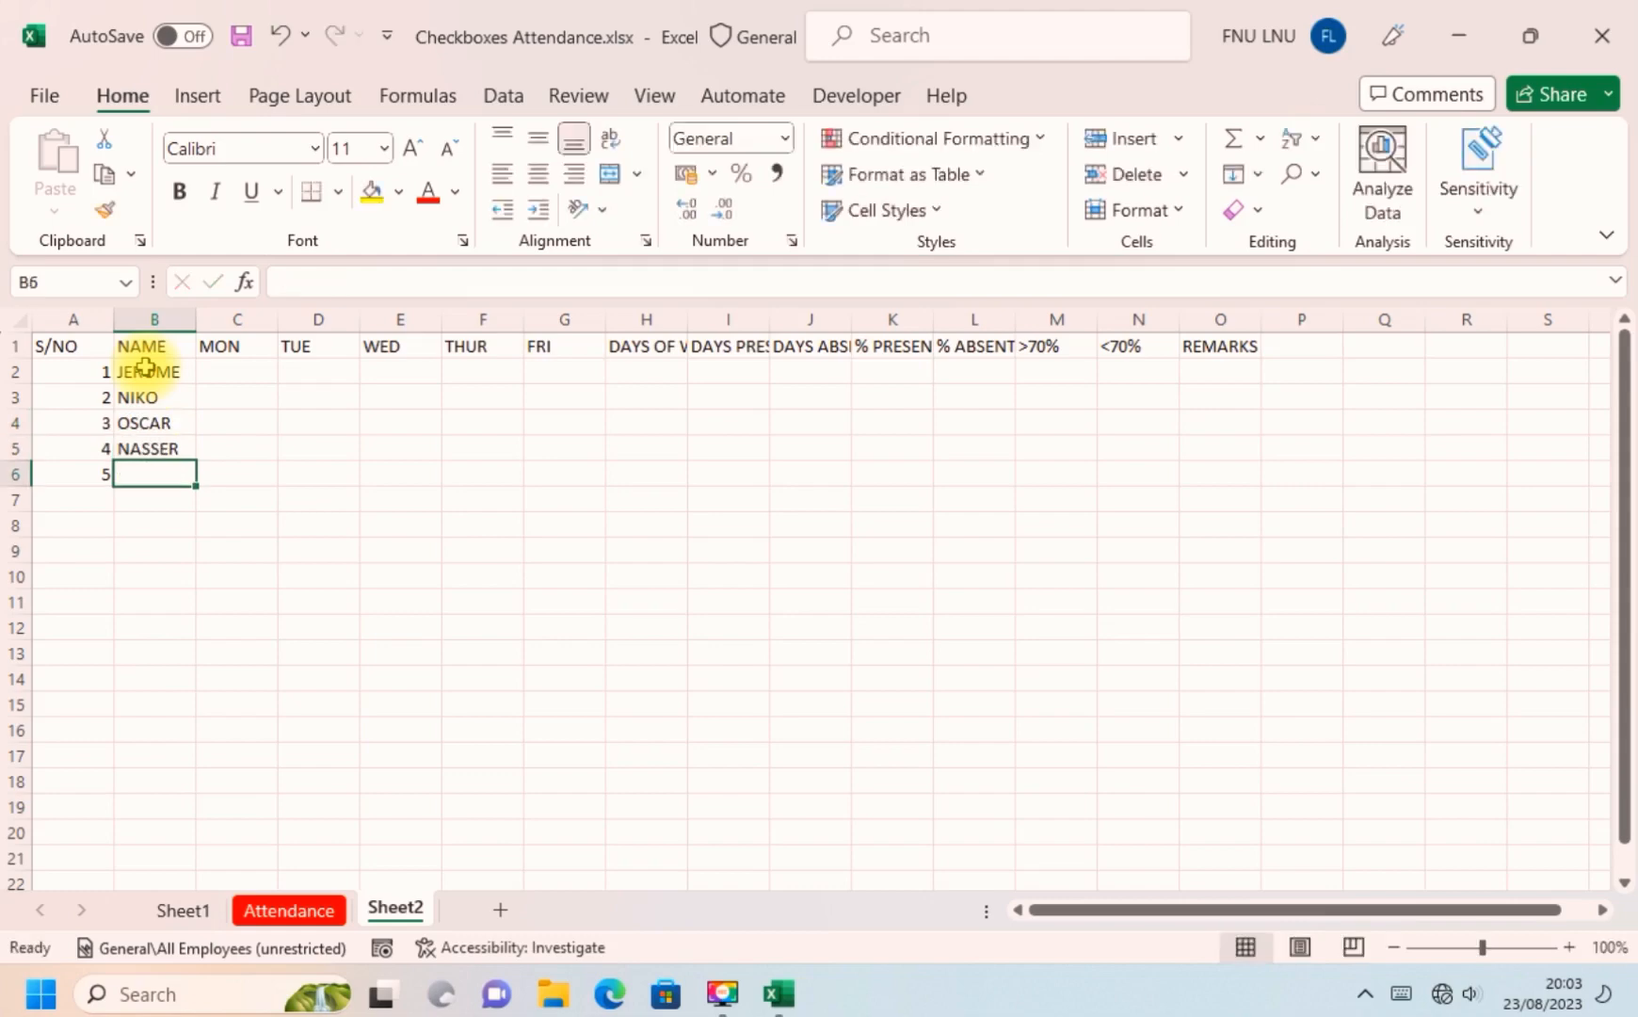
pyautogui.write('WIN')
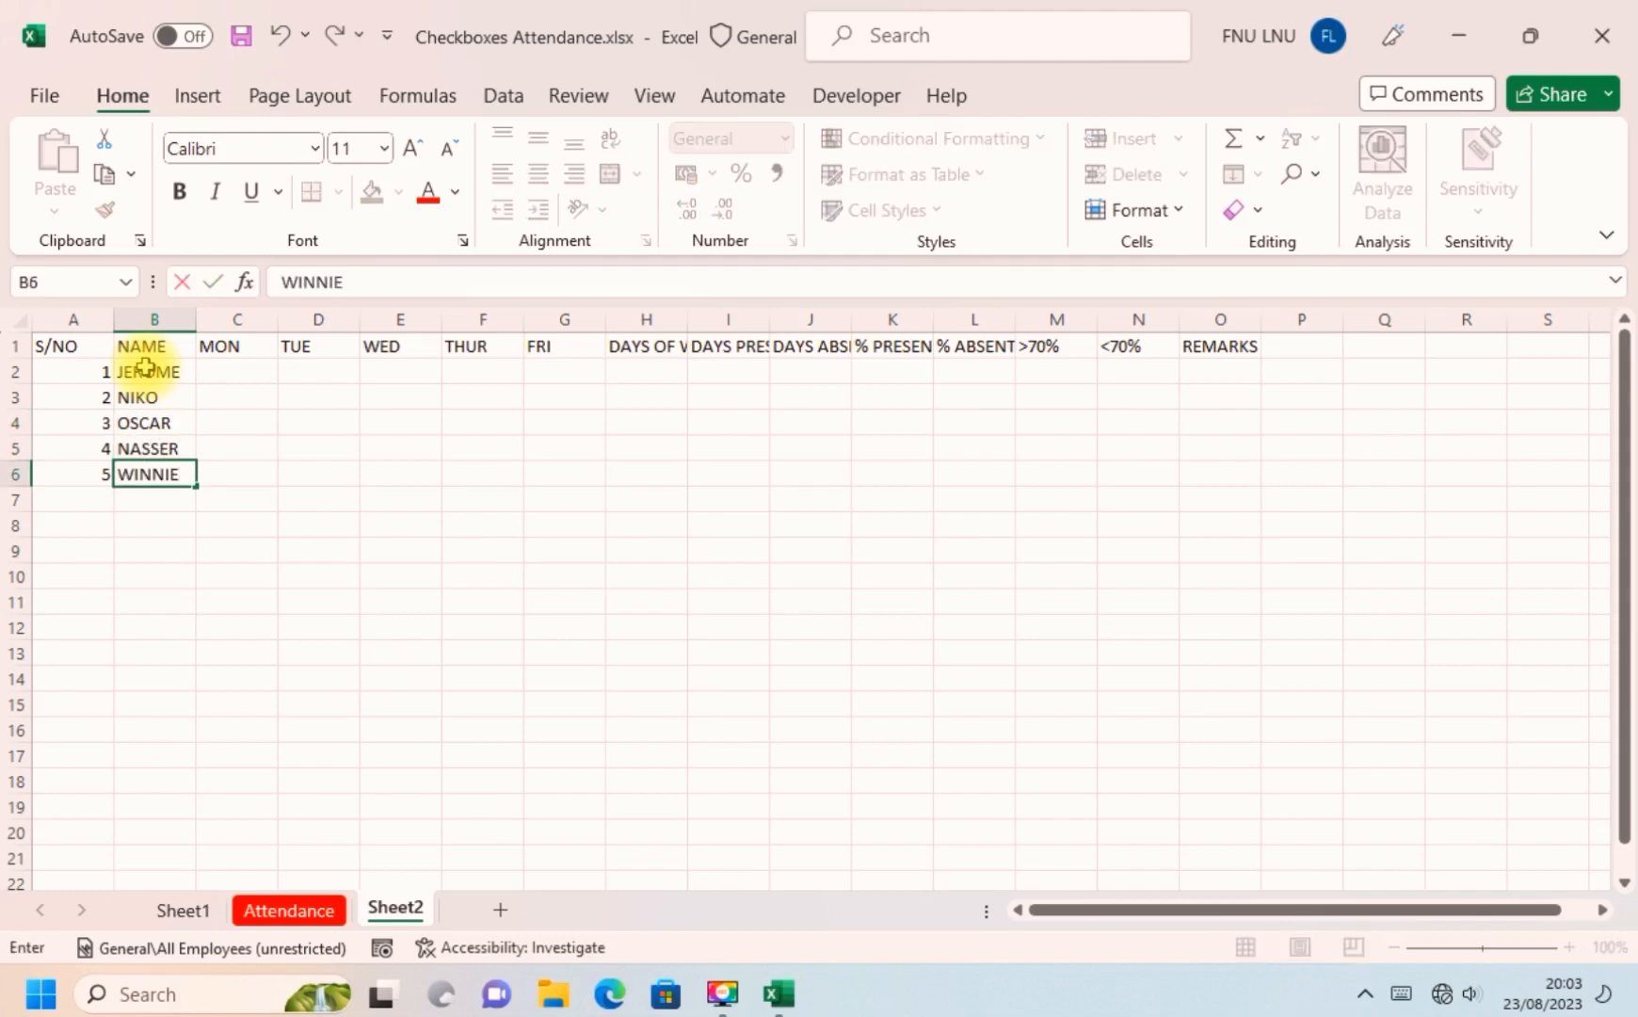
pyautogui.write('NIE')
pyautogui.press('Tab')
pyautogui.press('Up')
pyautogui.press('Up')
pyautogui.press('Up')
pyautogui.press('Up')
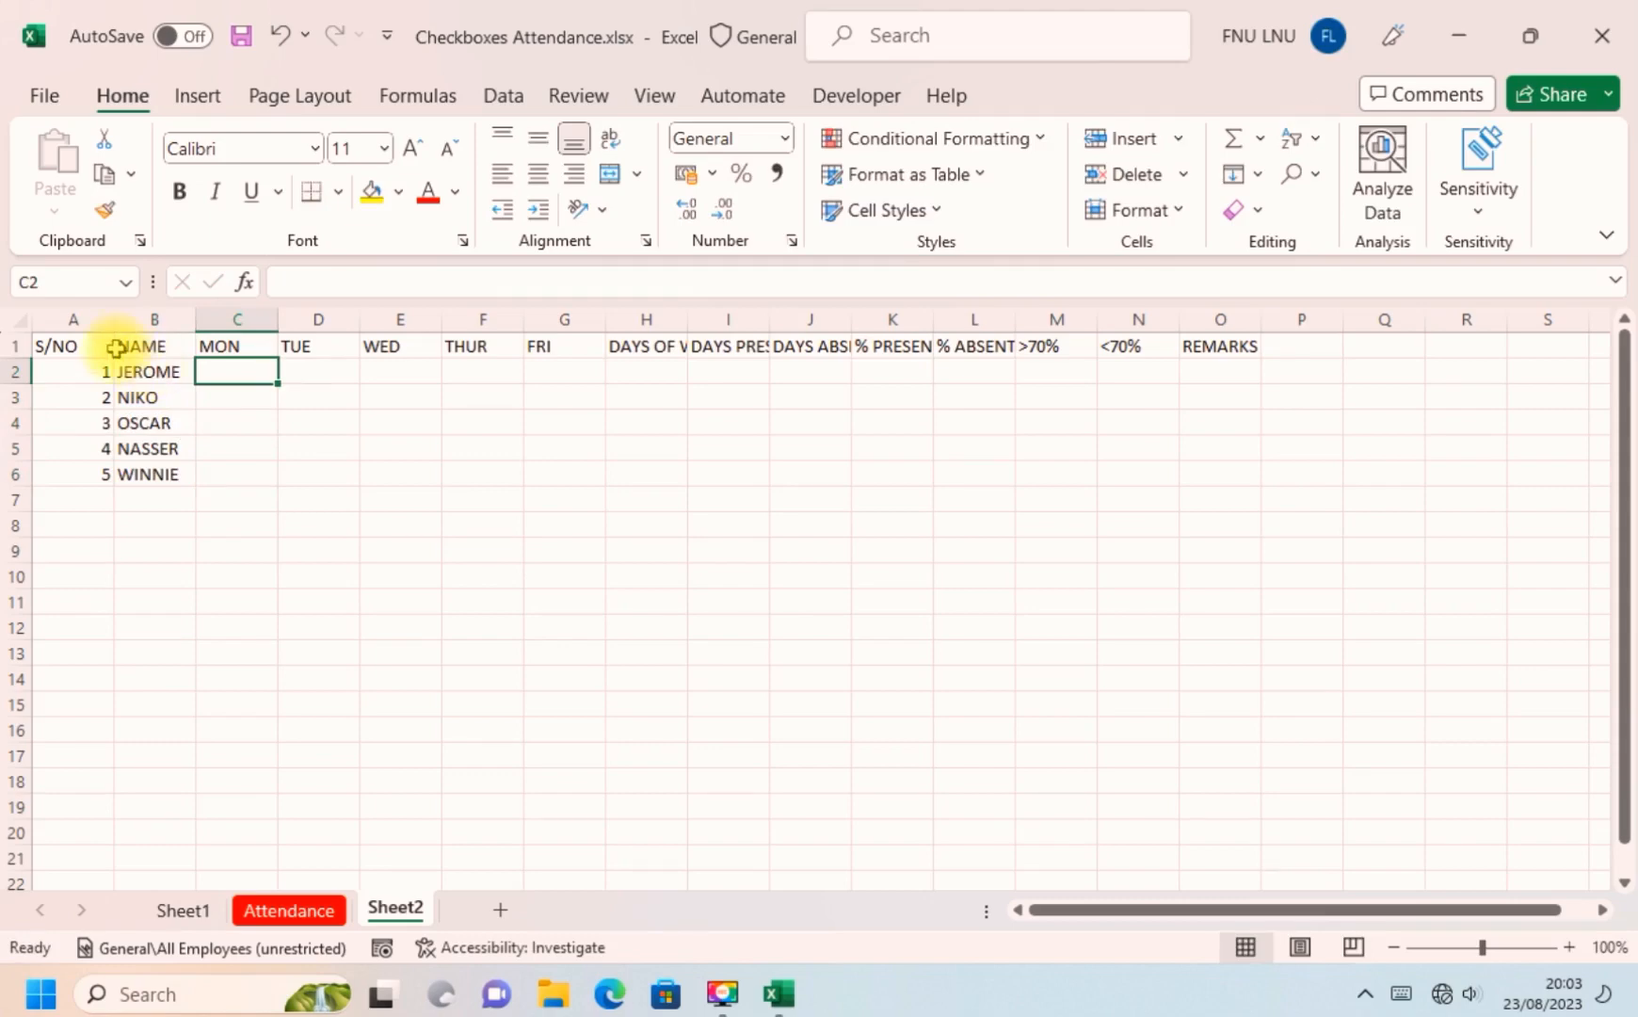
# Convert the range A1:O6 into a table, using the first row as headers.
pyautogui.moveTo(62, 345); pyautogui.dragTo(1223, 463)
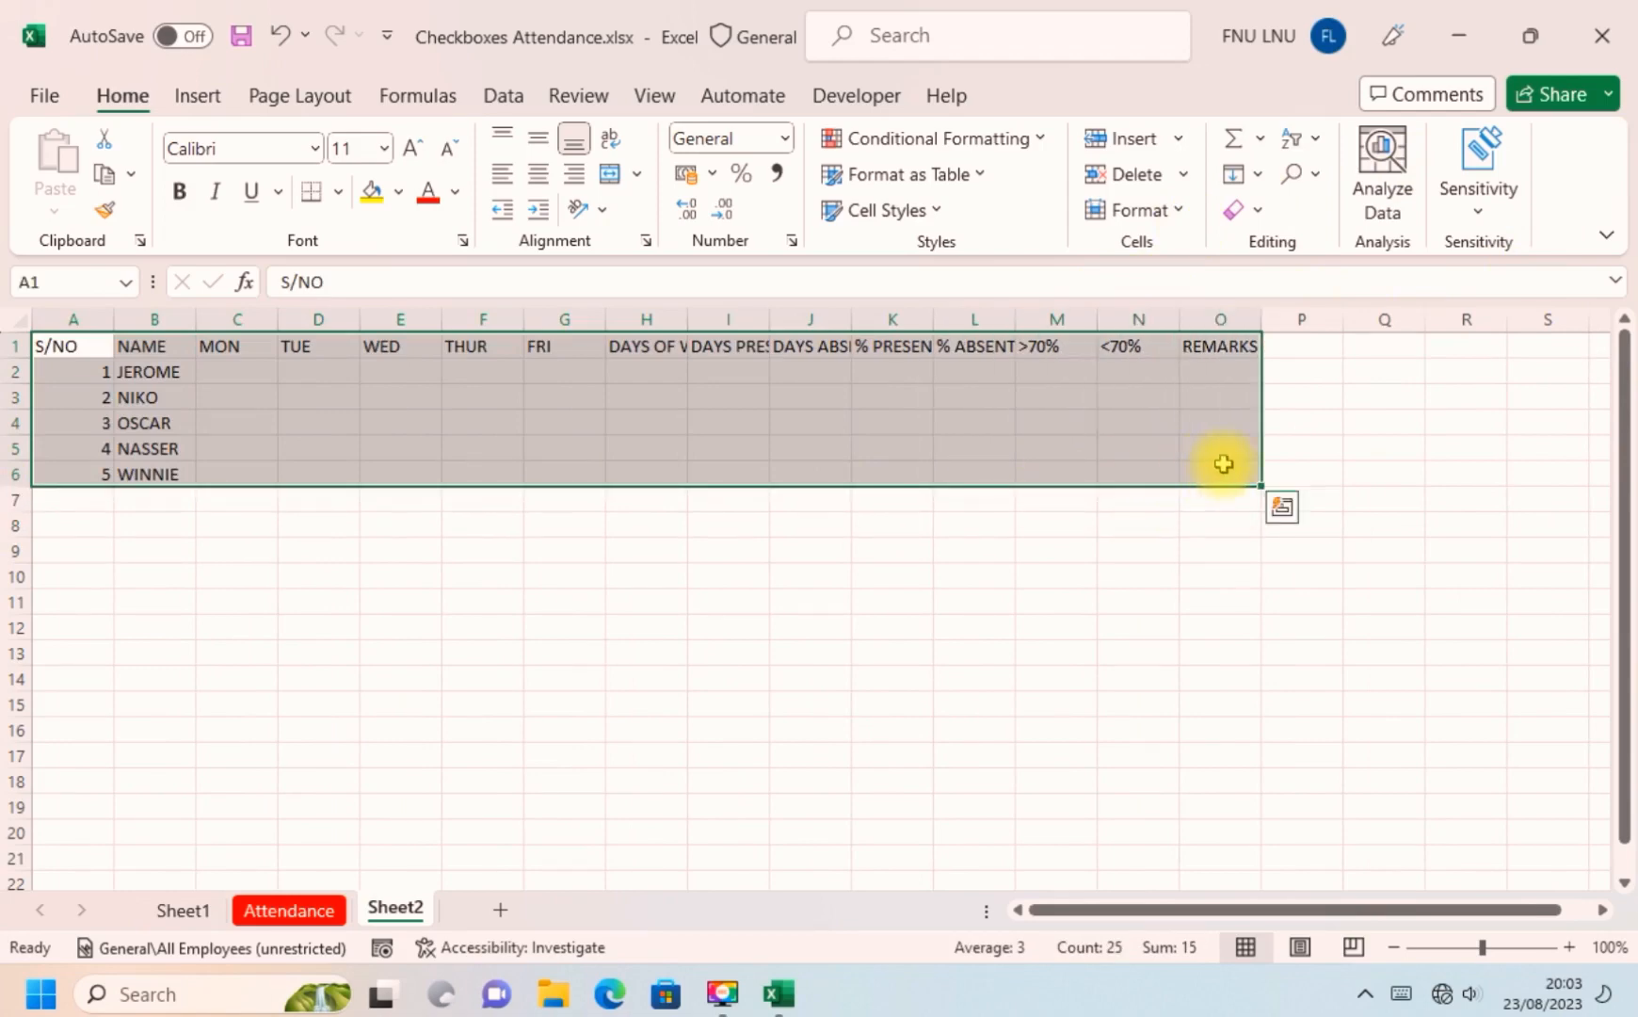
pyautogui.hotkey('ctrl', 't')
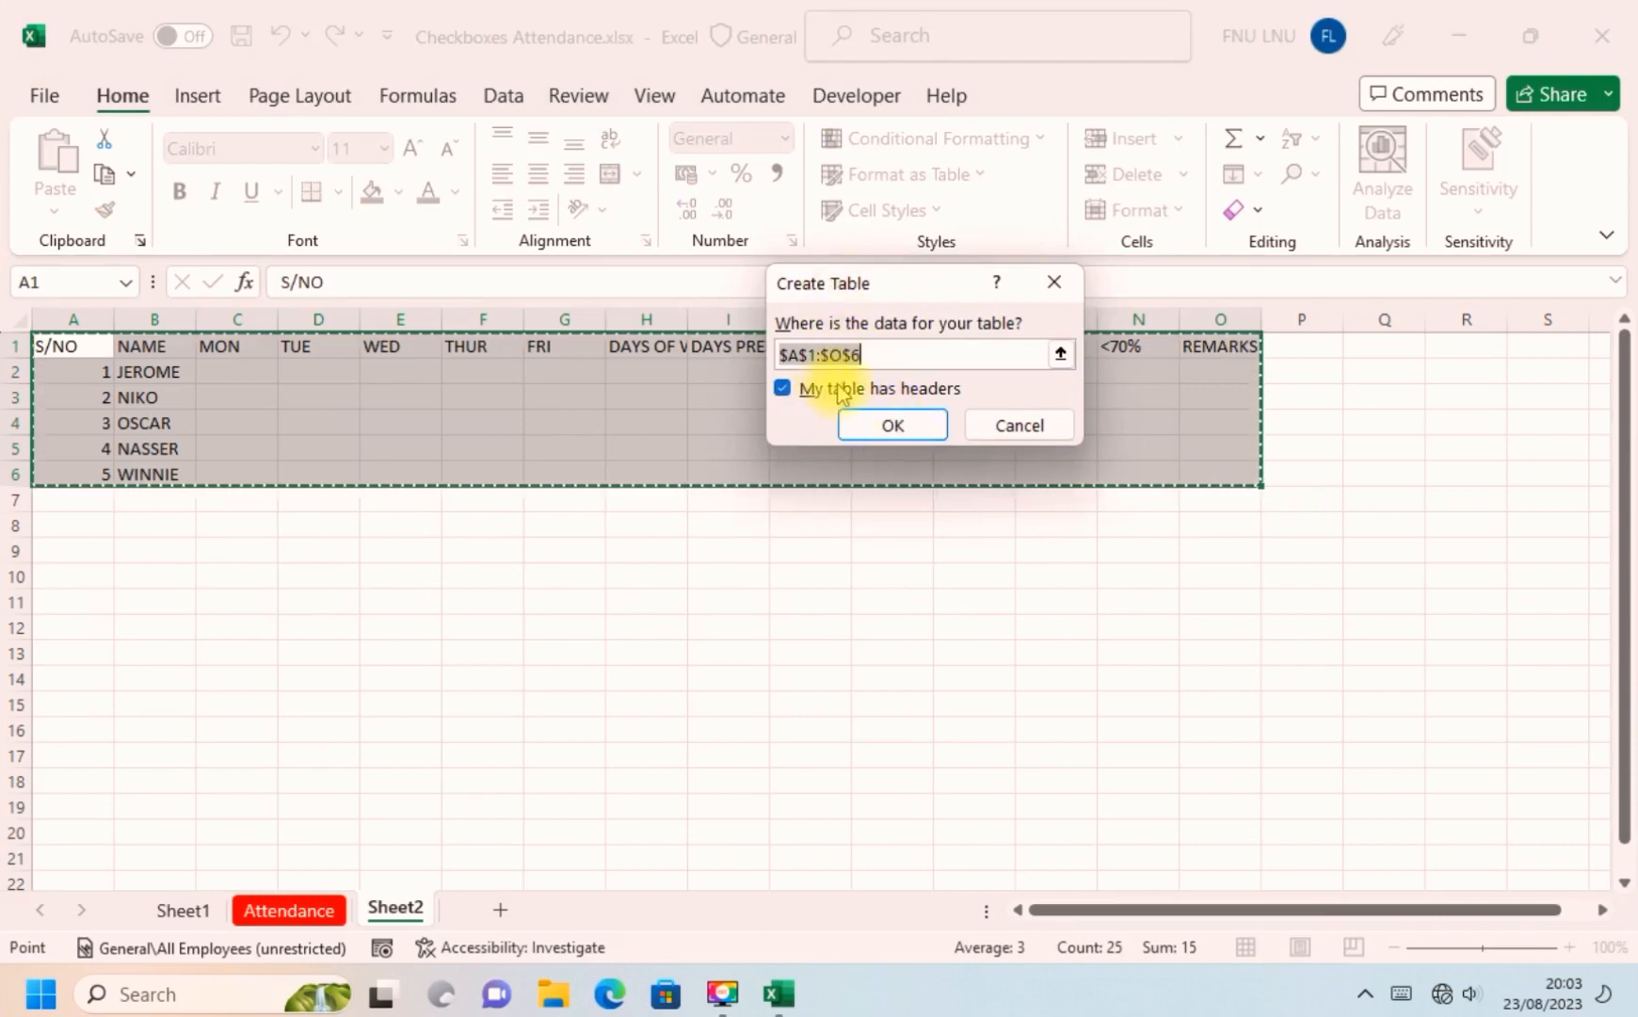
pyautogui.moveTo(878, 282); pyautogui.dragTo(807, 139)
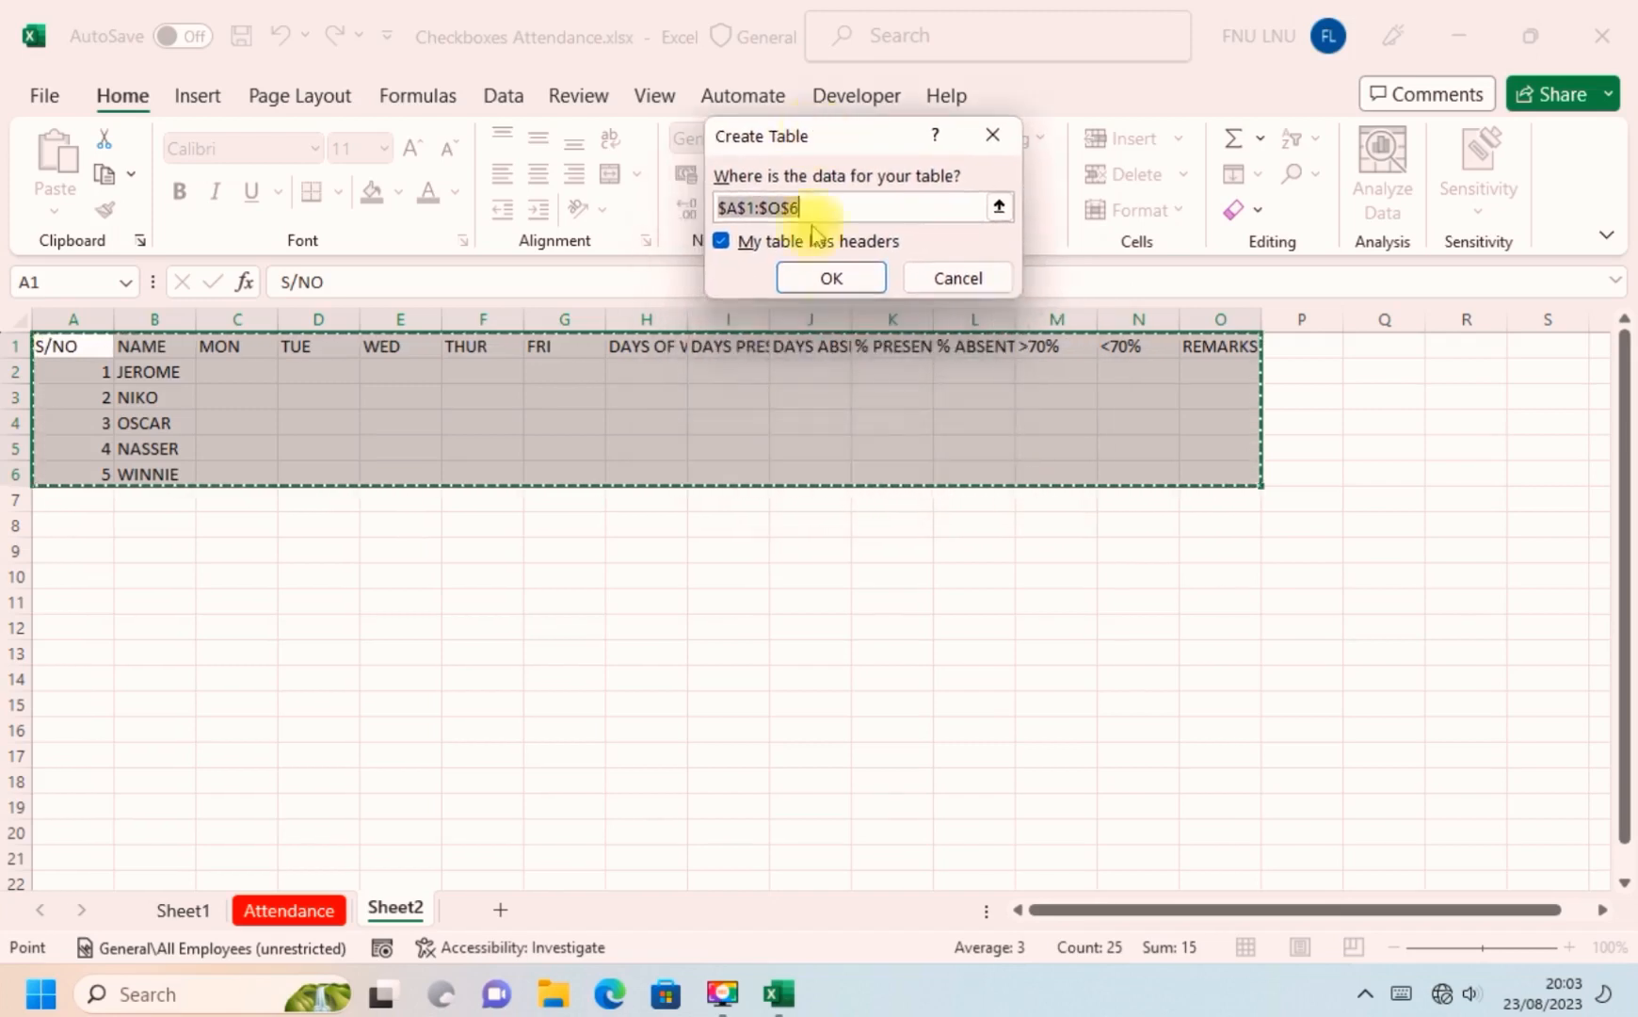
pyautogui.click(720, 242)
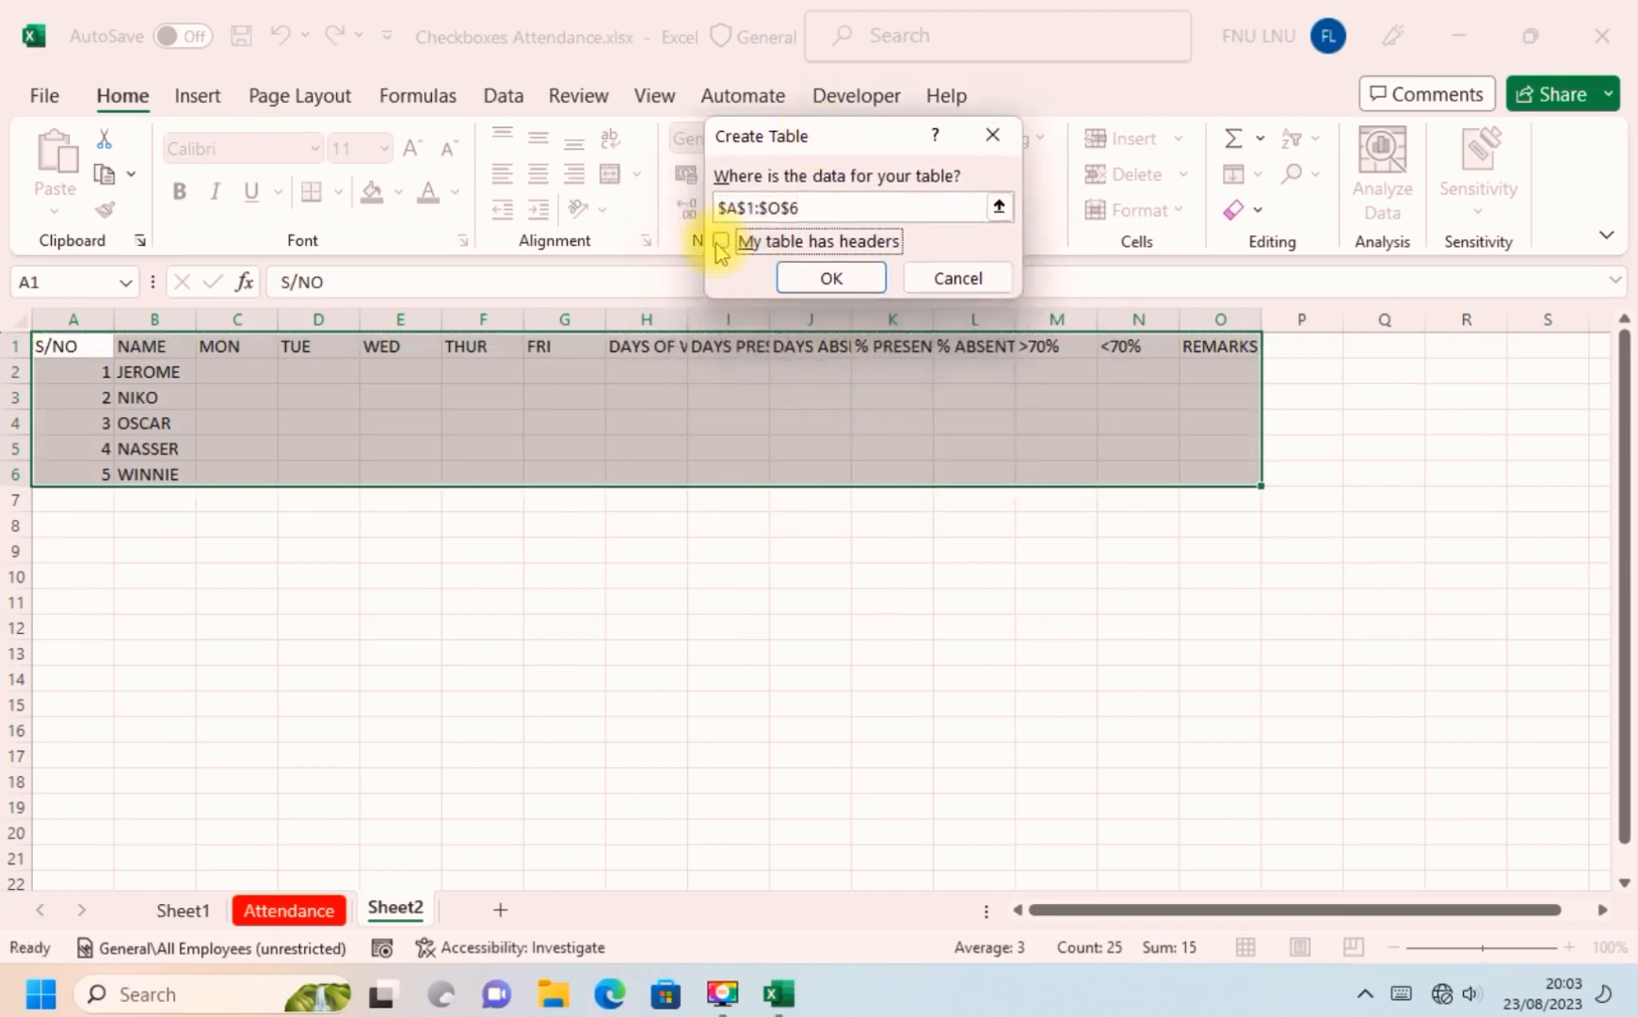
pyautogui.click(721, 242)
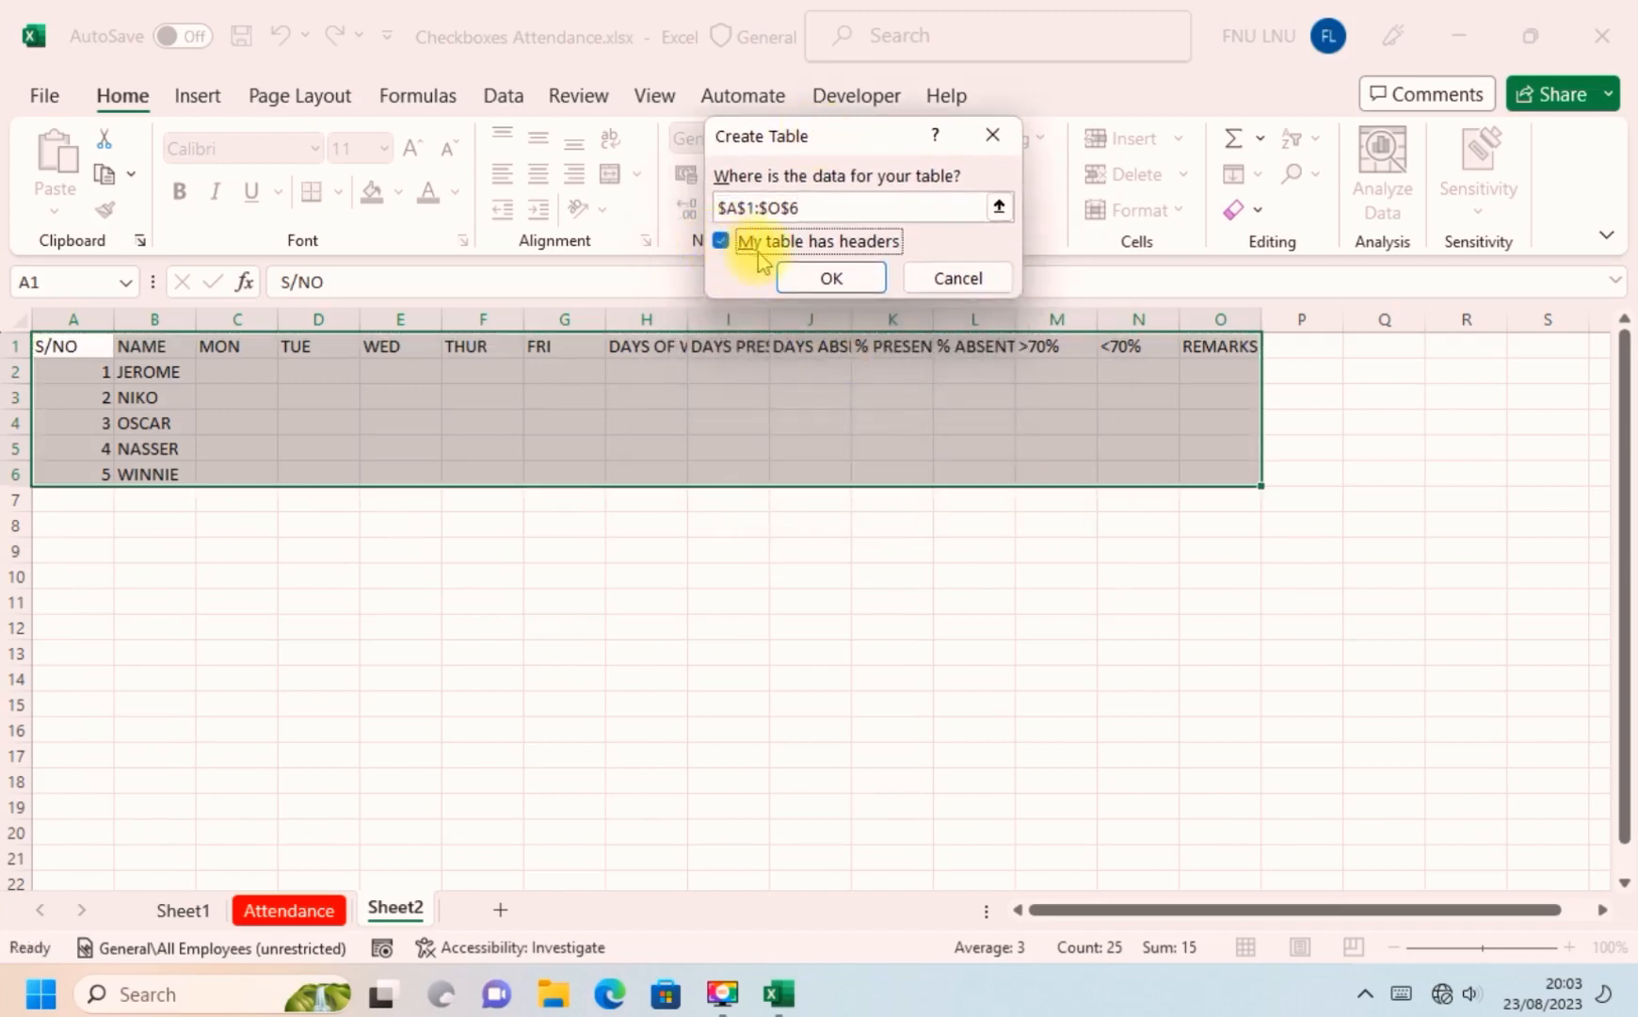
pyautogui.click(833, 280)
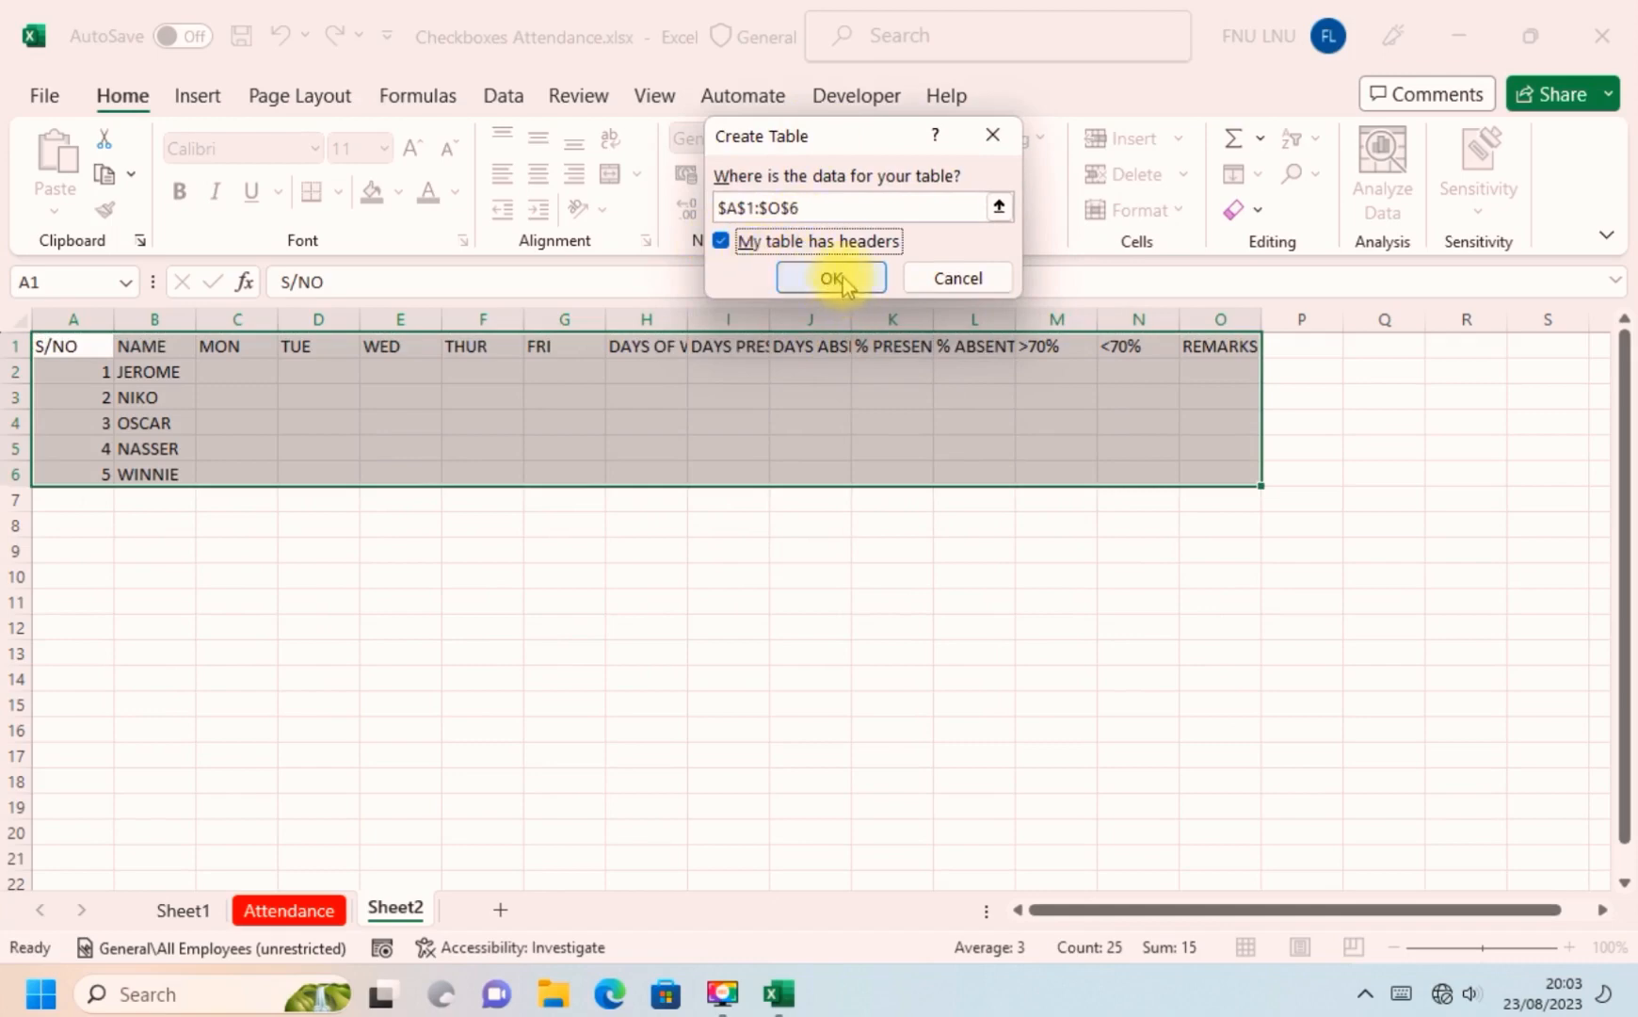
pyautogui.click(832, 279)
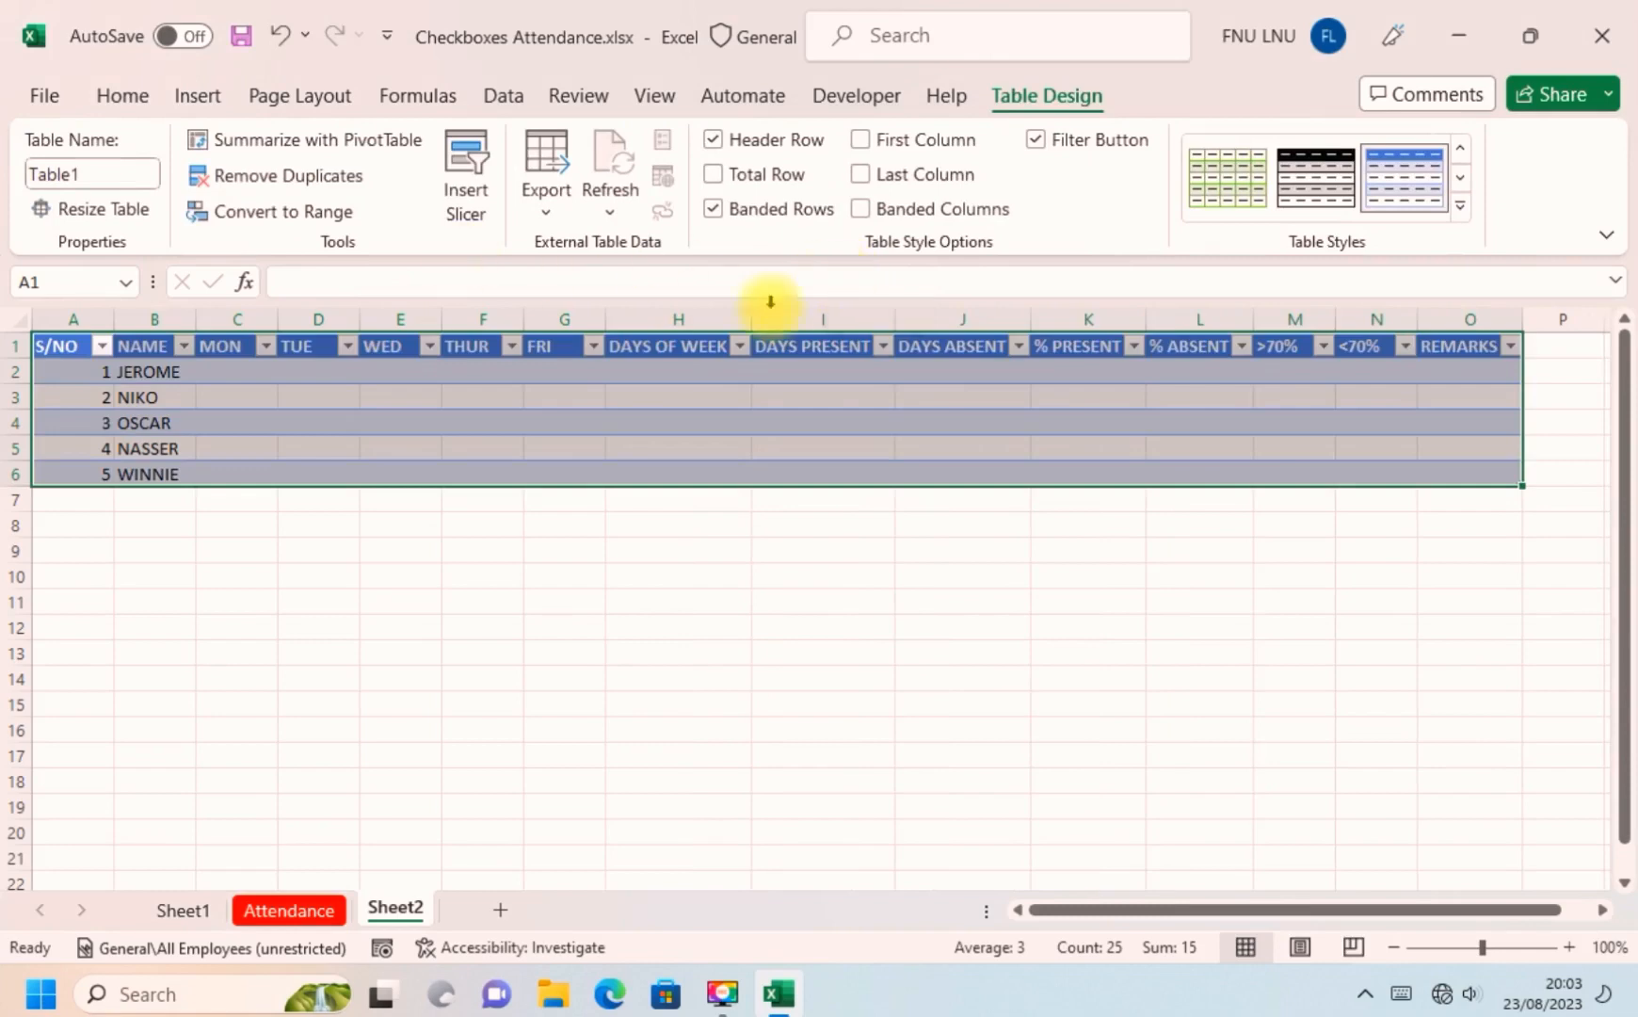
# Apply the black Light table style with full grid lines to the attendance table and select cell C2.
pyautogui.click(1460, 206)
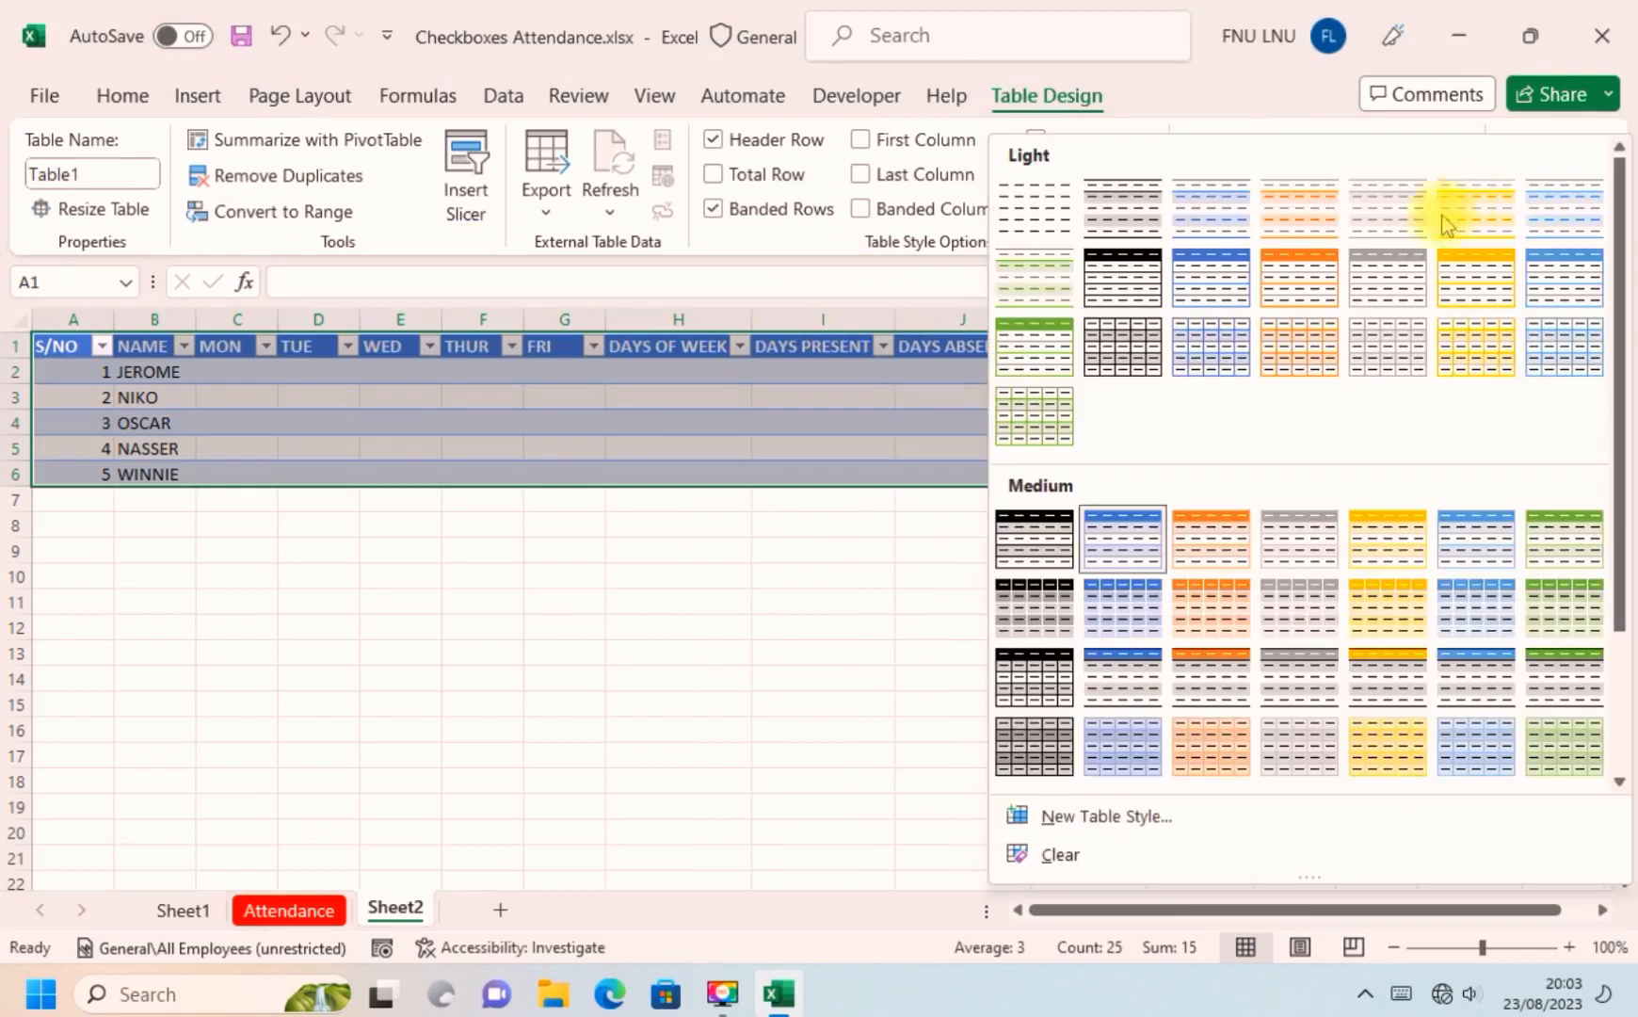
pyautogui.click(1121, 347)
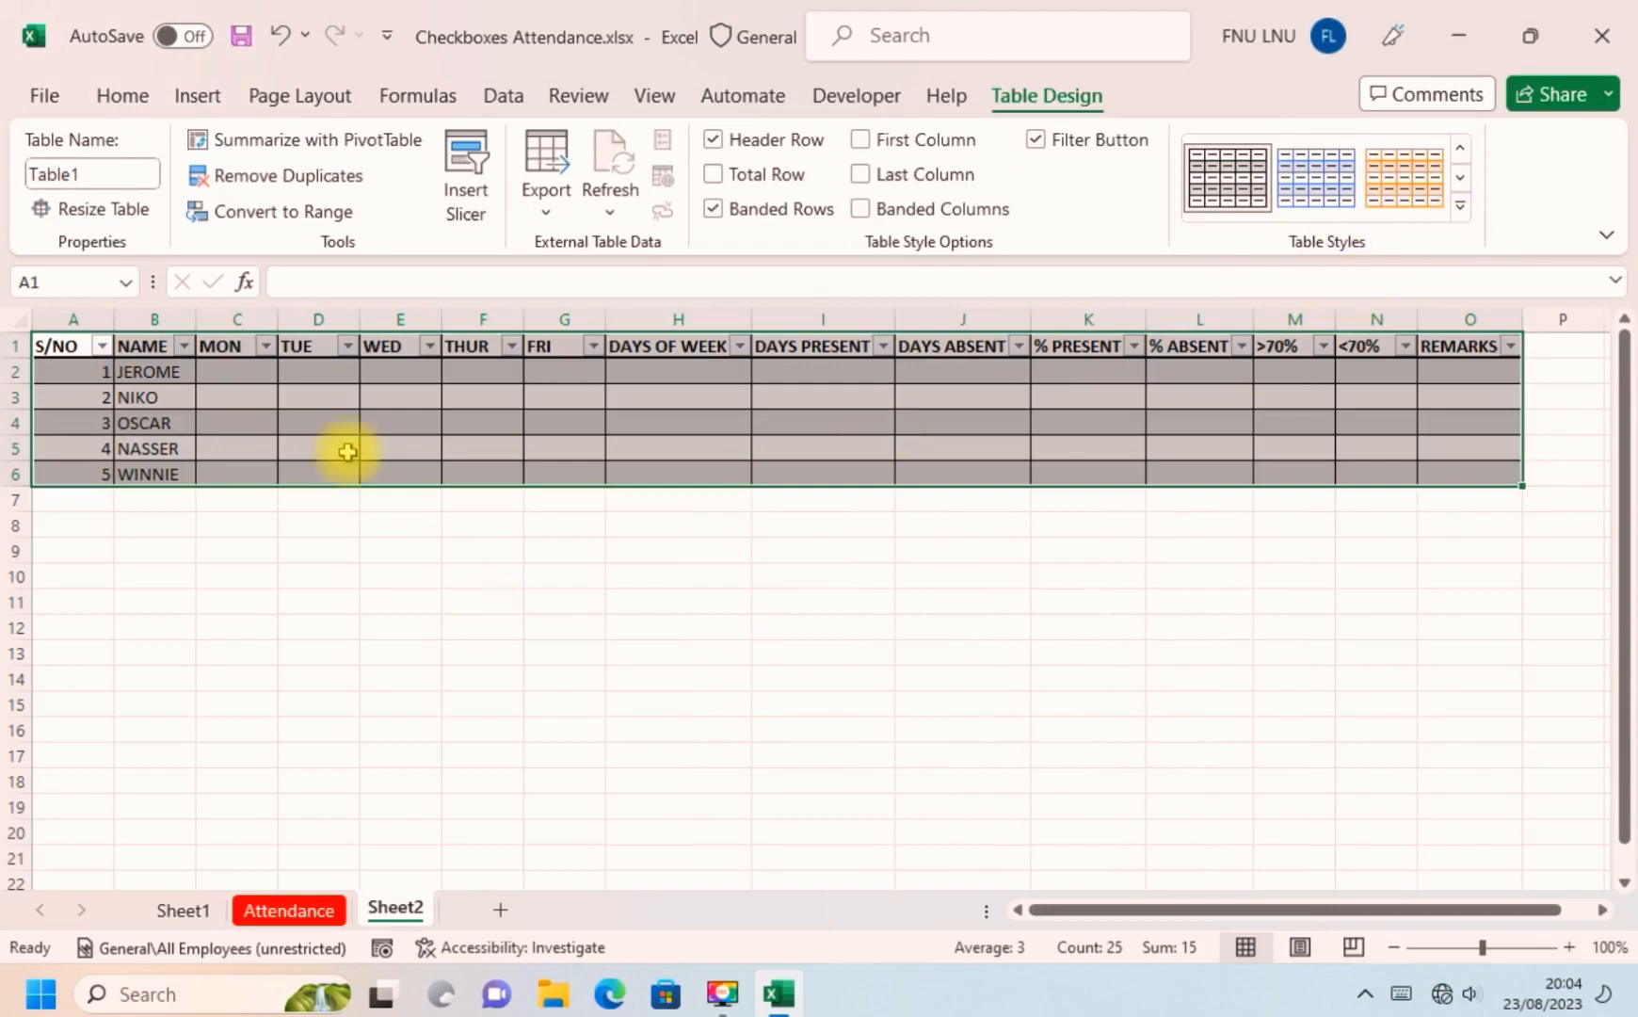
pyautogui.click(247, 423)
pyautogui.click(231, 370)
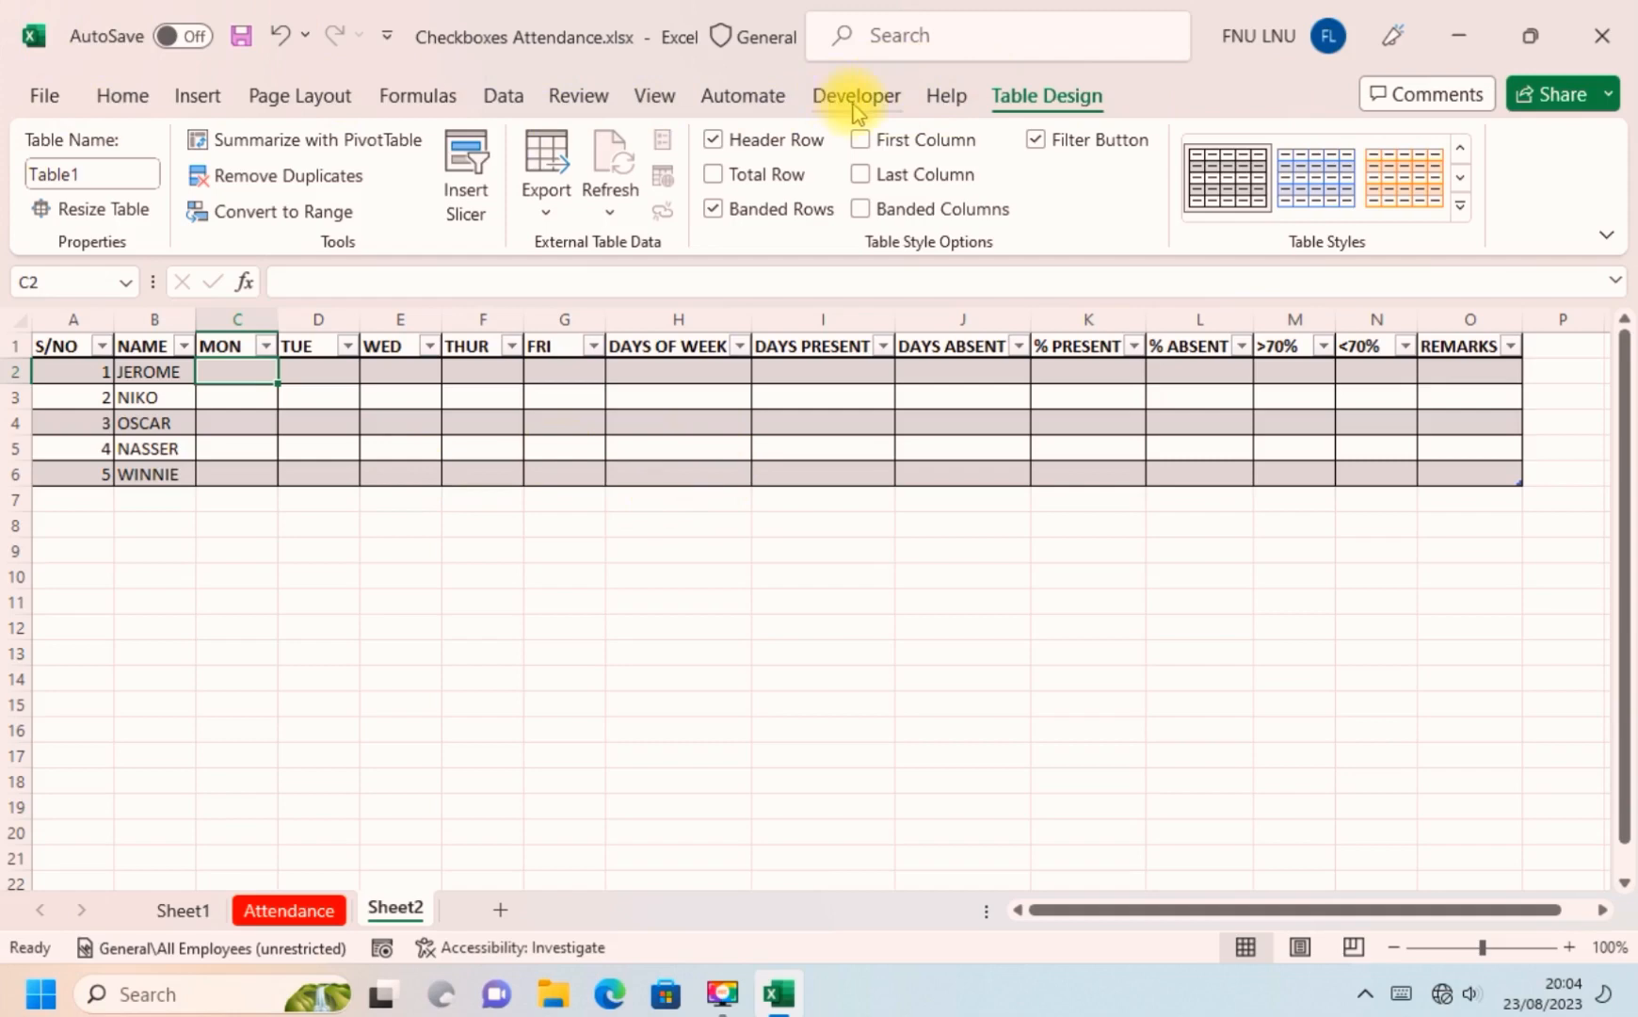
# Enable the Developer and Draw main tabs in the ribbon customization options and display the Developer commands.
pyautogui.click(38, 99)
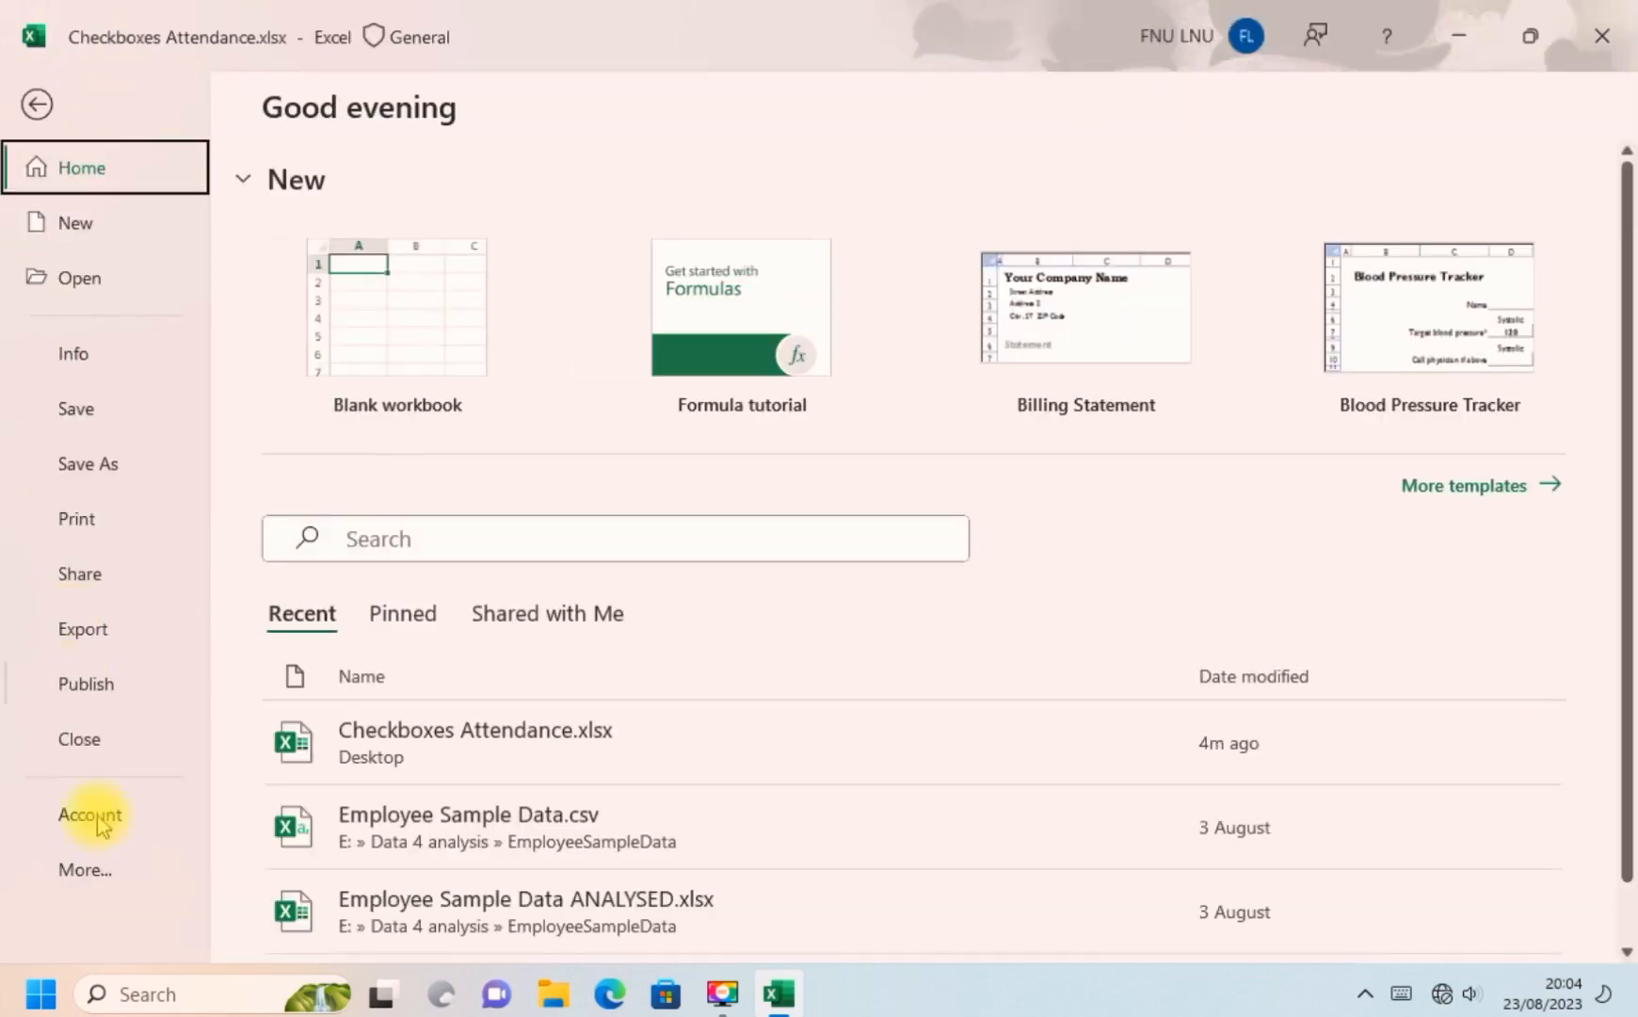
pyautogui.click(94, 872)
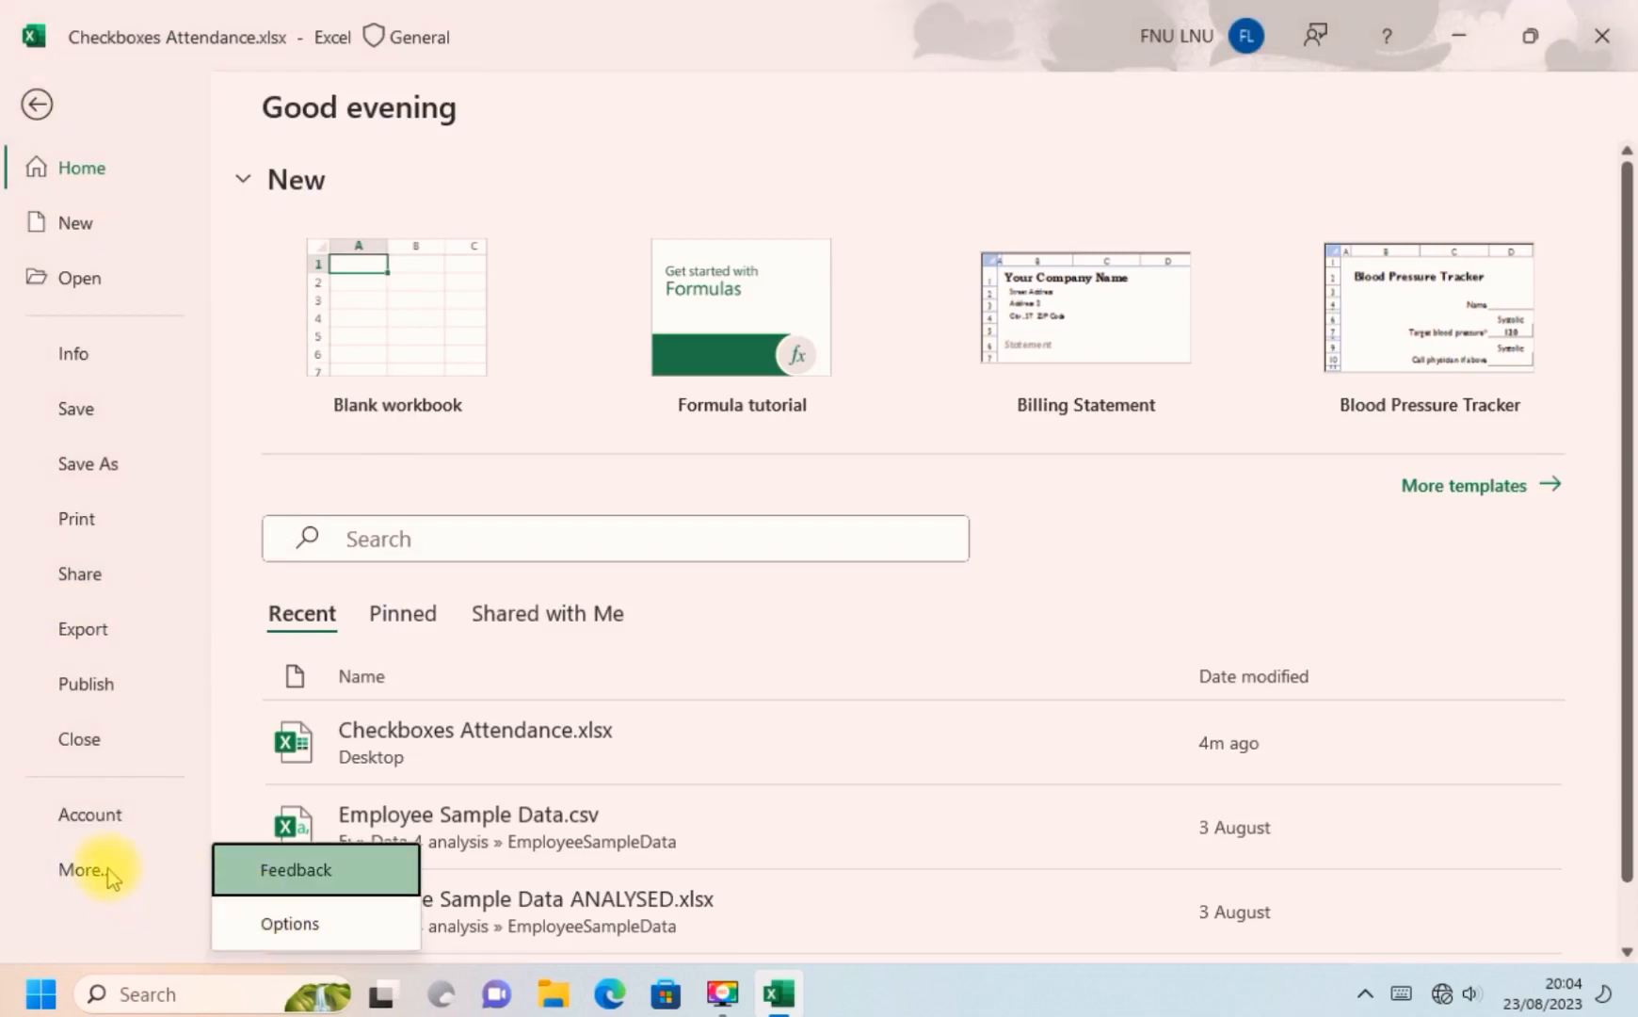
pyautogui.click(293, 923)
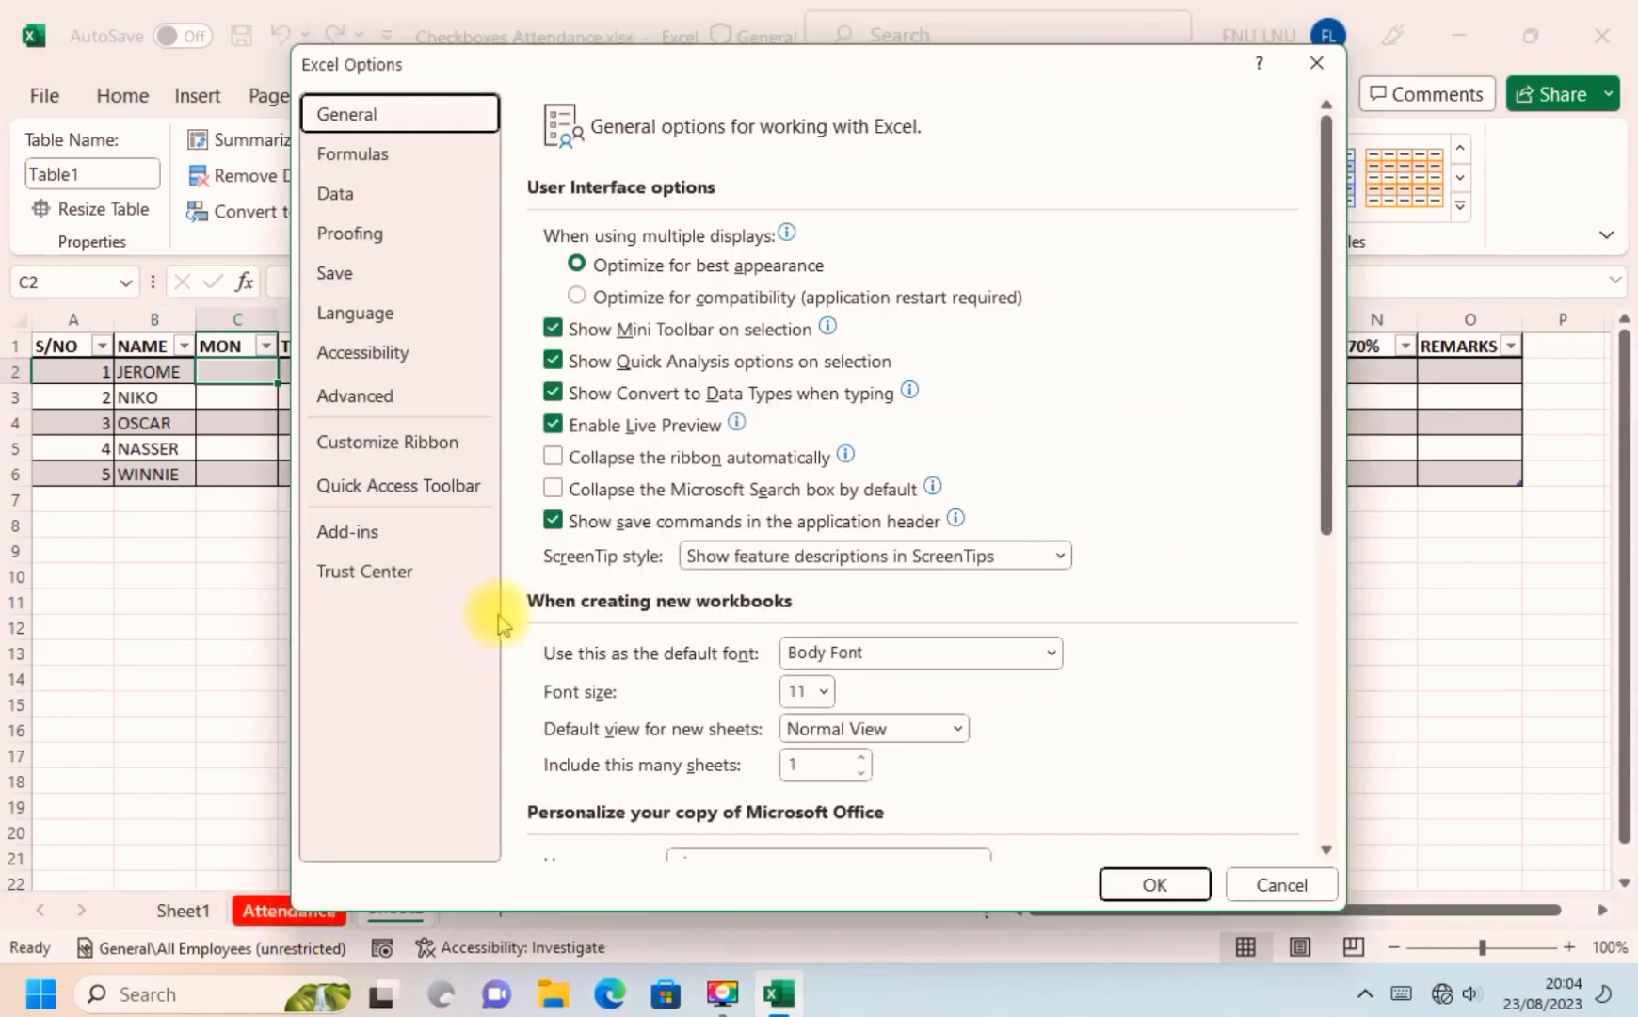
pyautogui.click(402, 445)
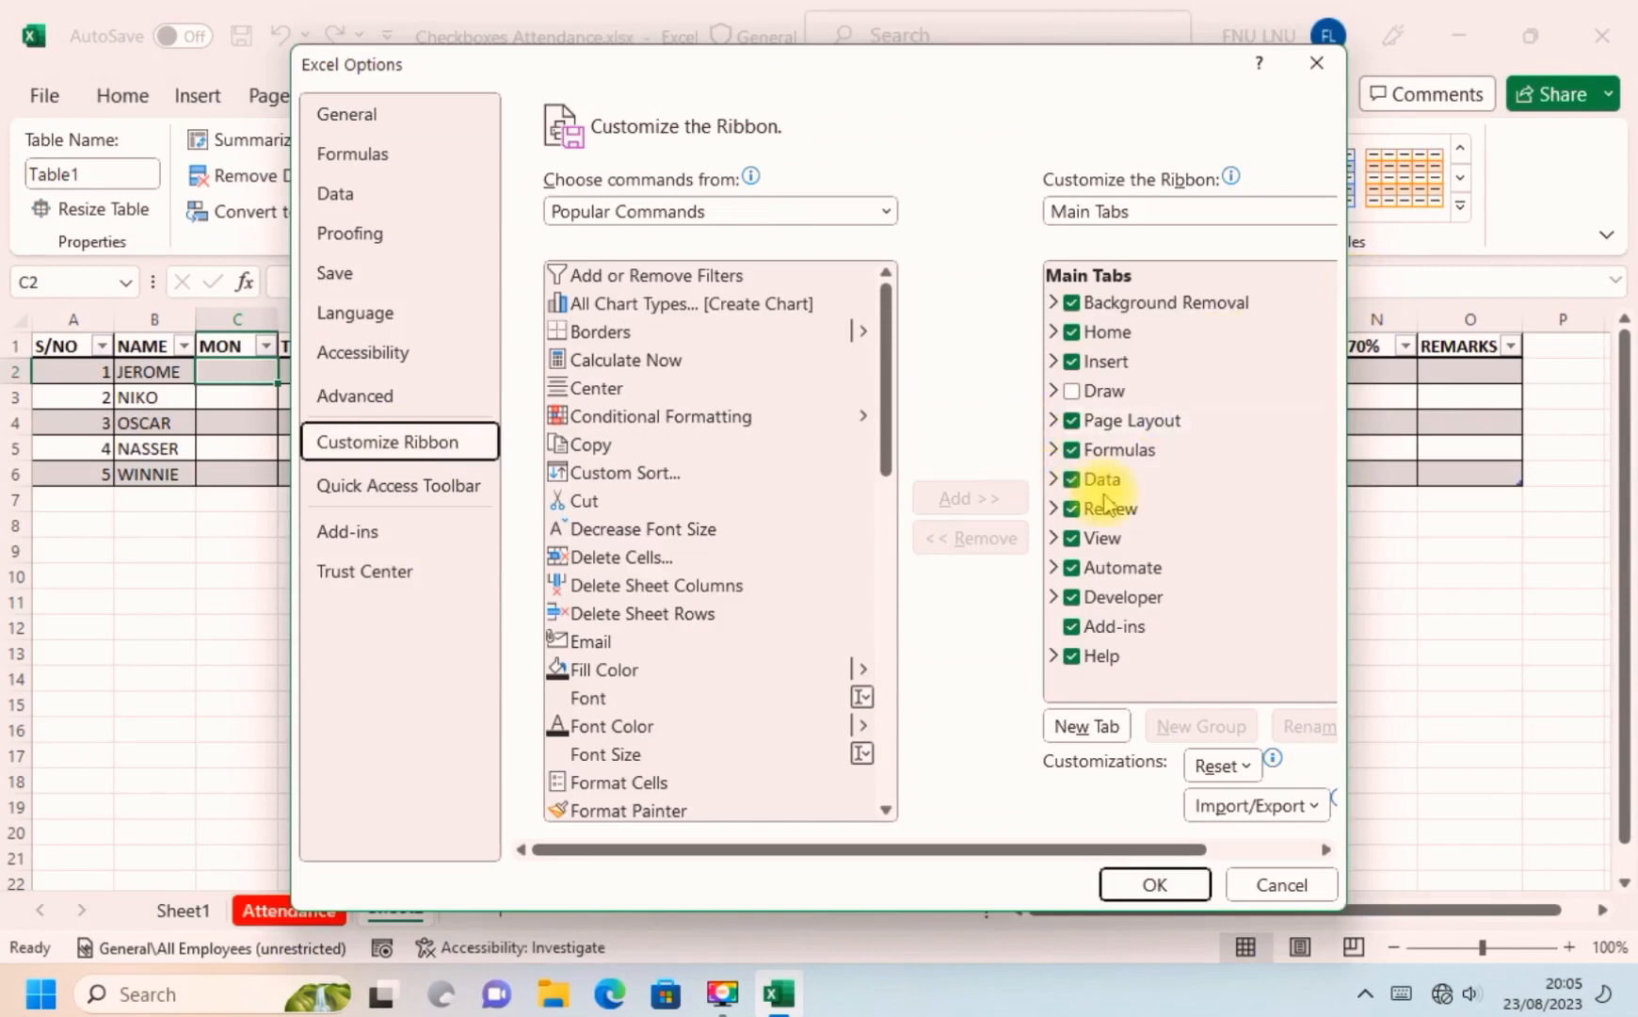
pyautogui.click(1072, 598)
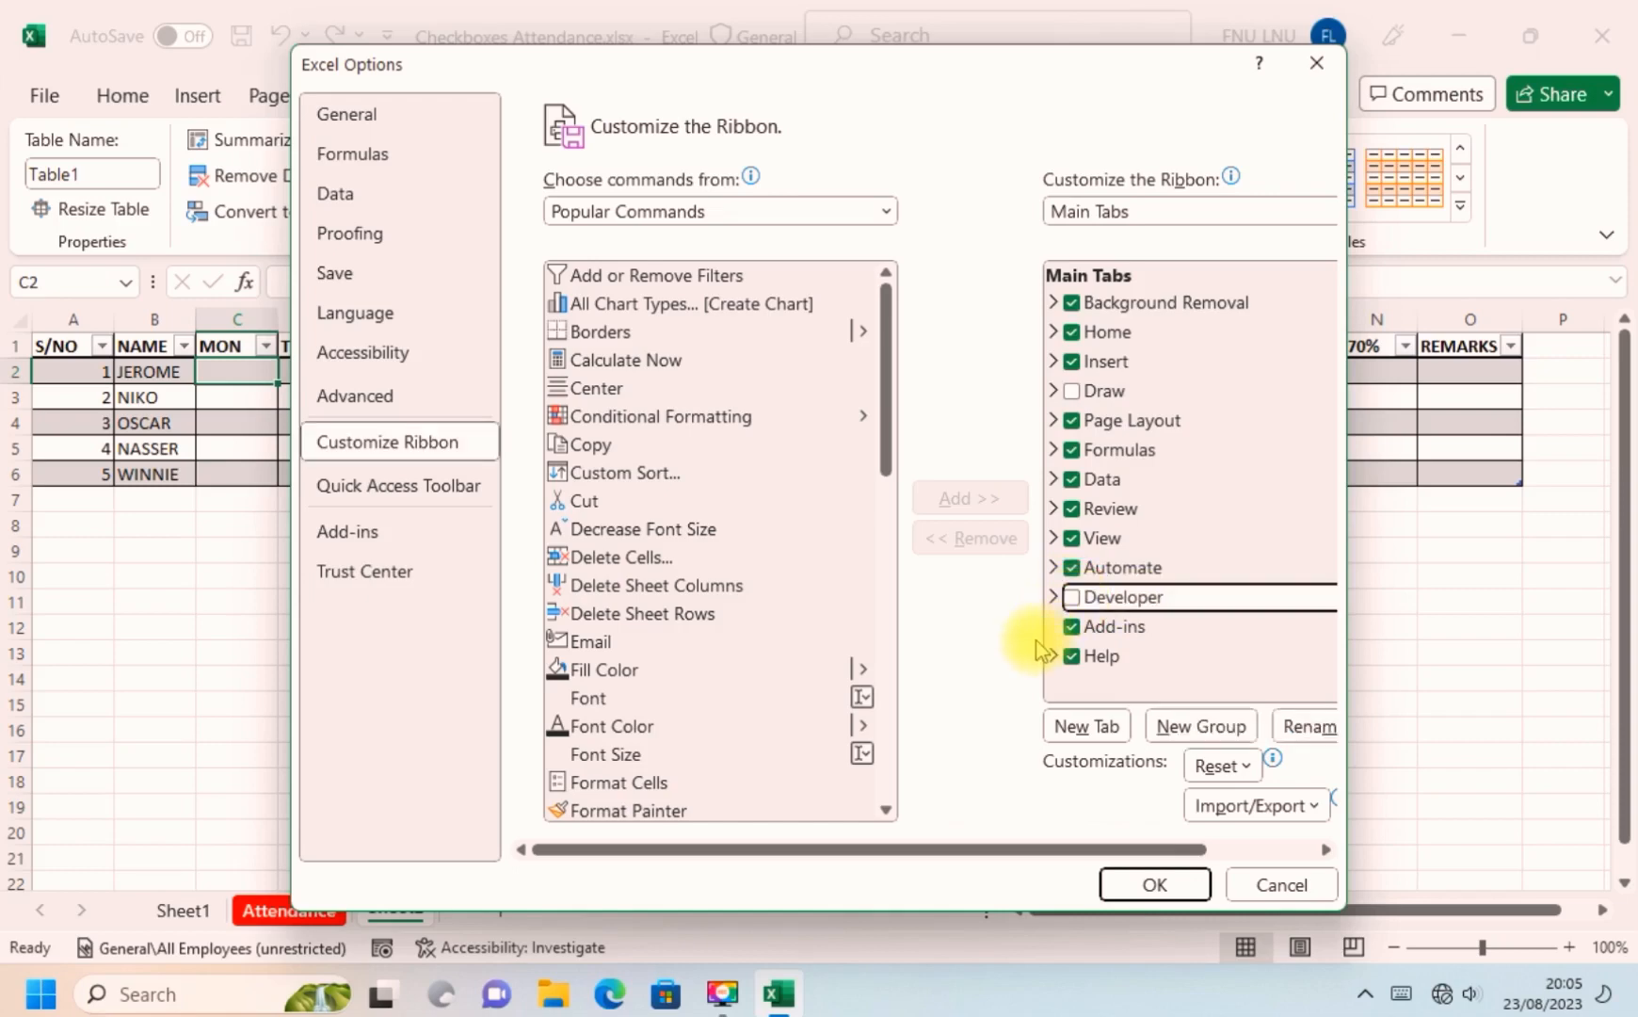
pyautogui.click(1073, 596)
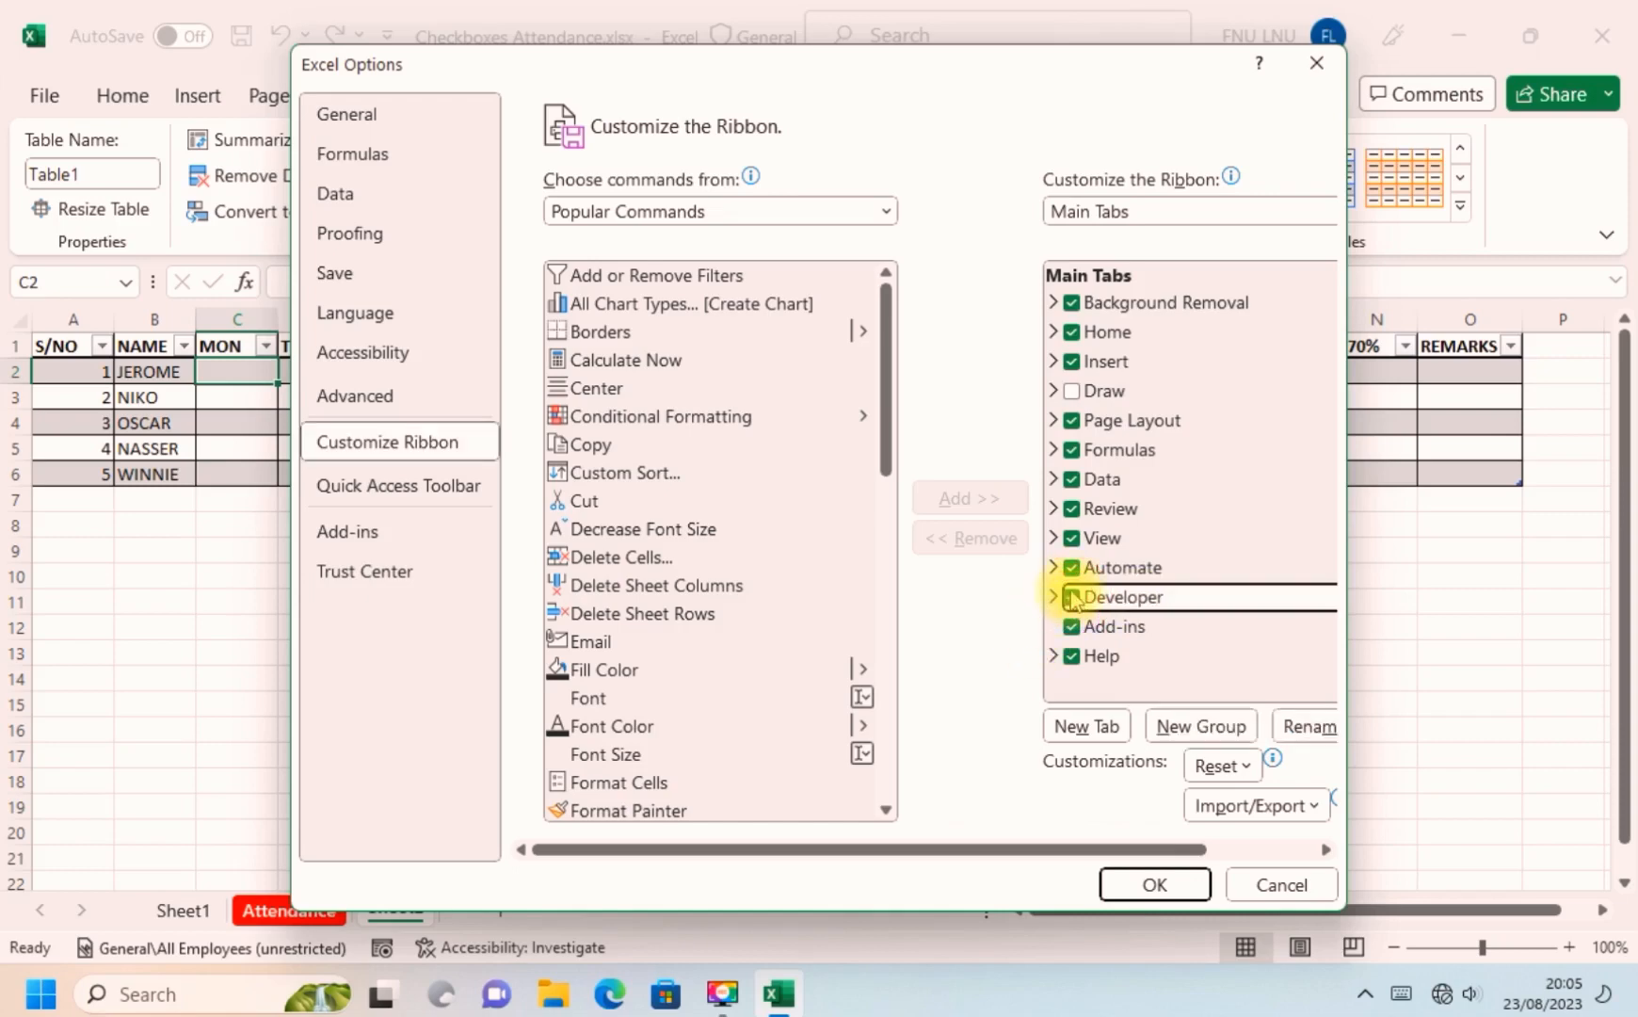
pyautogui.click(1071, 391)
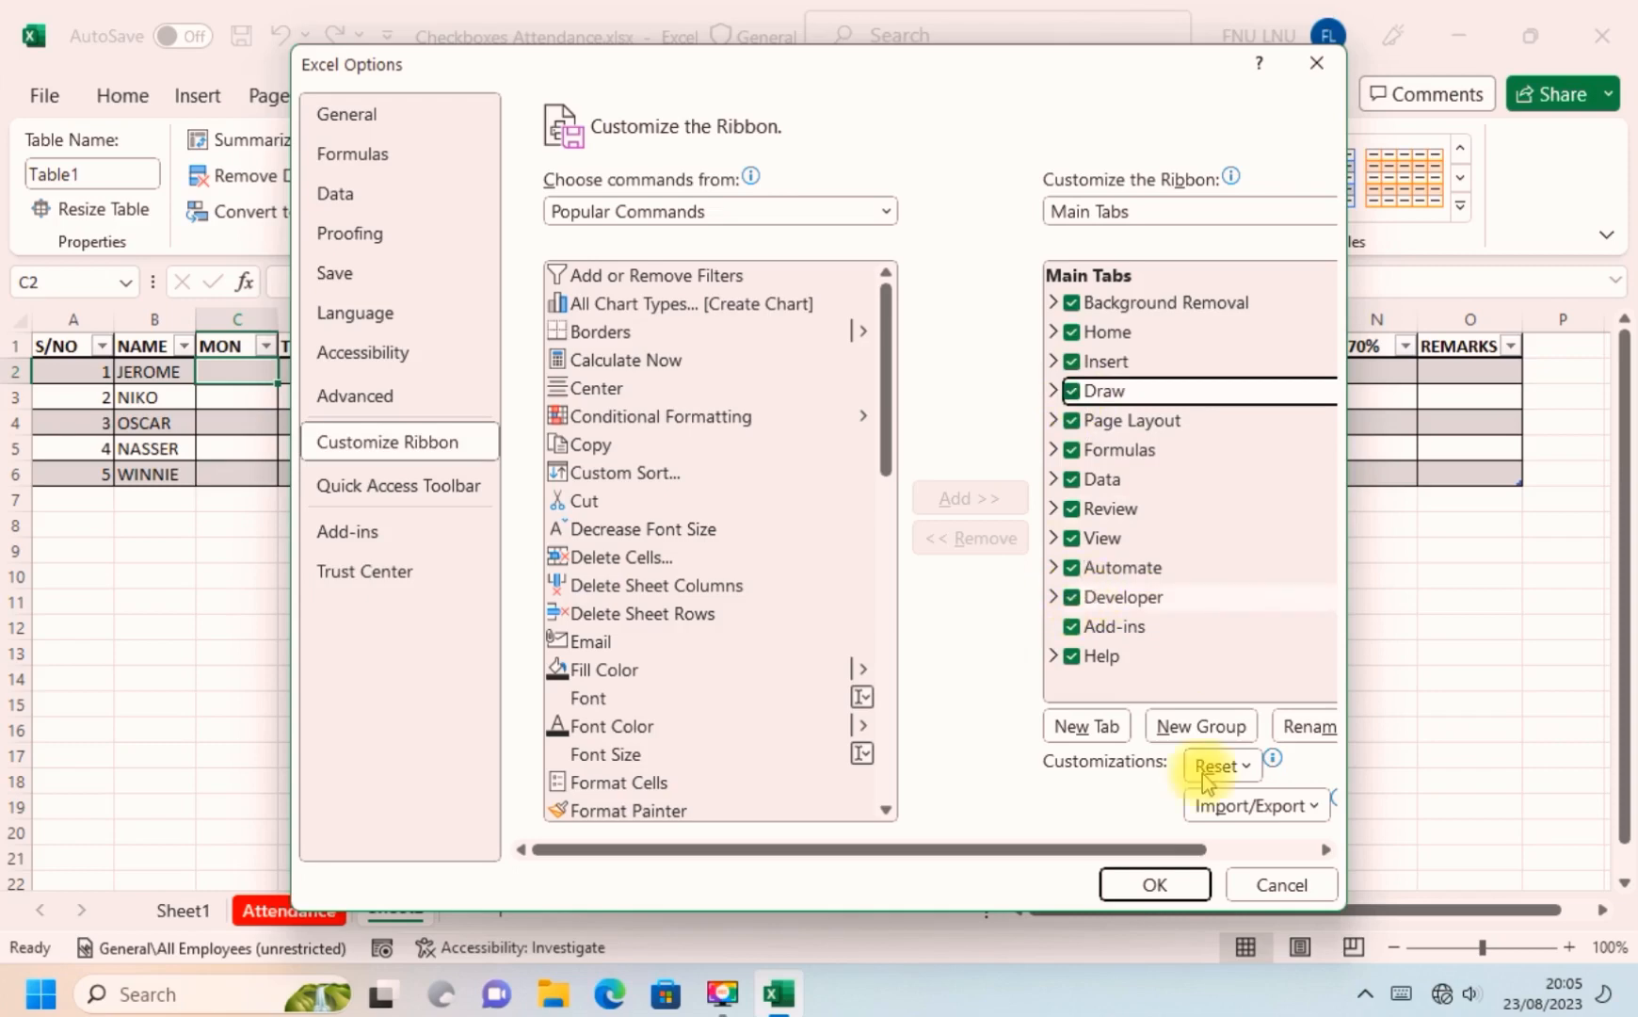
pyautogui.click(1151, 885)
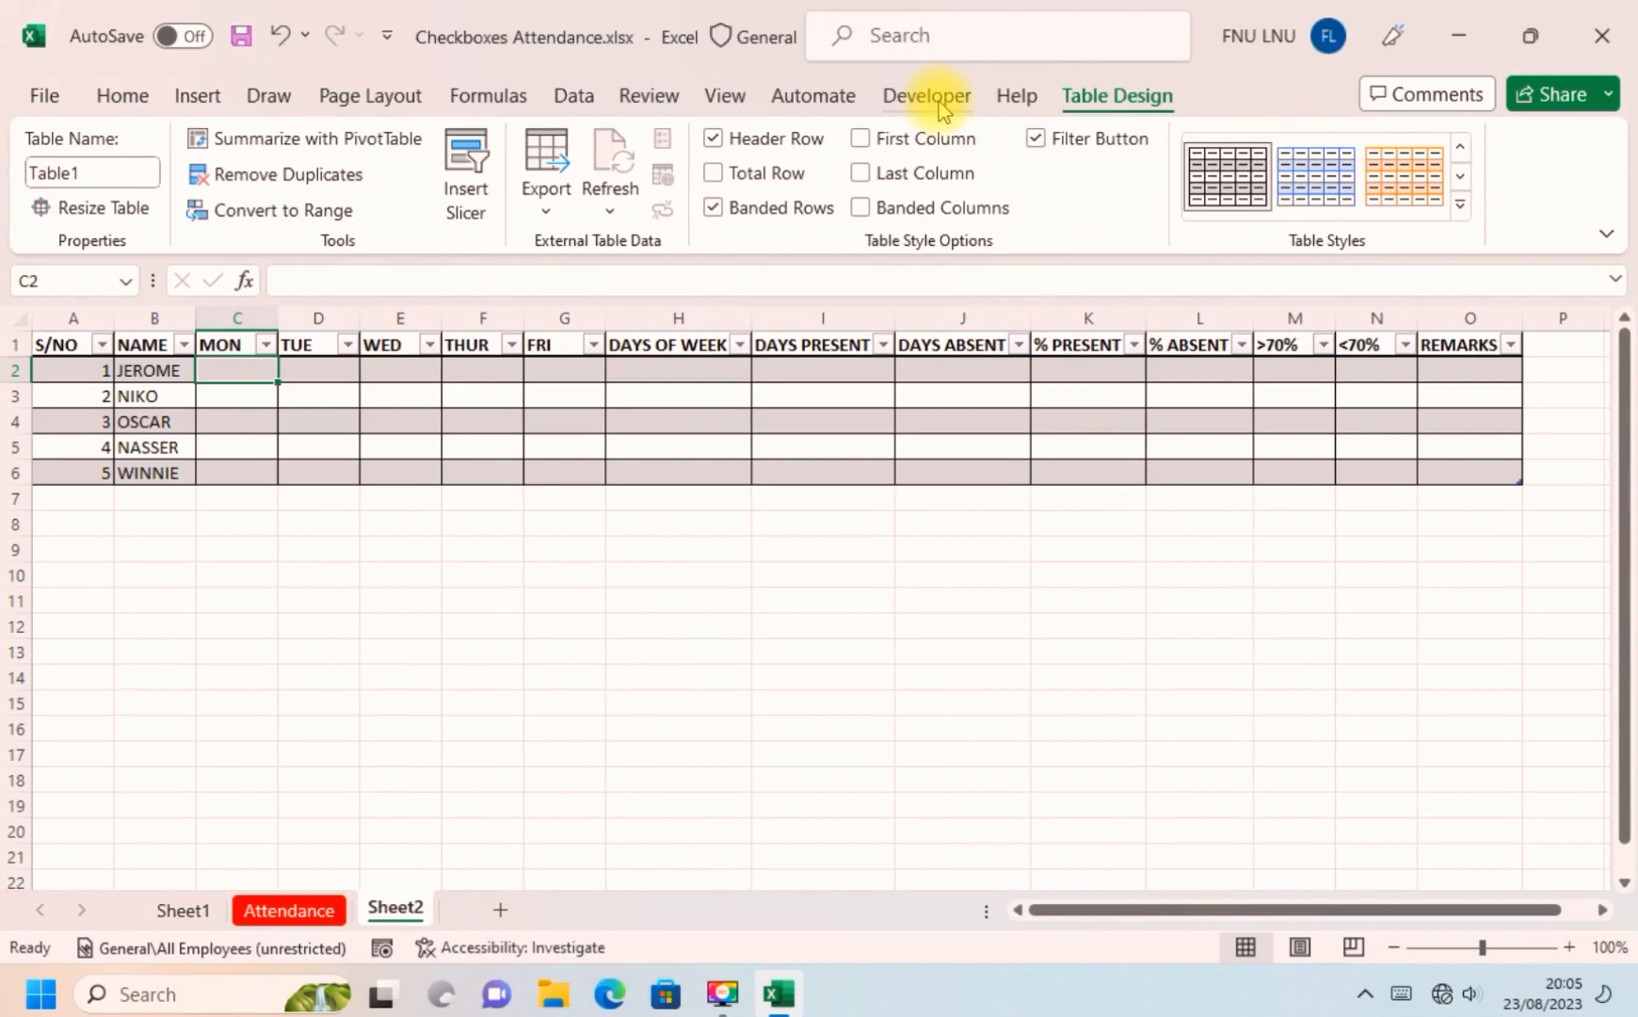
pyautogui.click(938, 99)
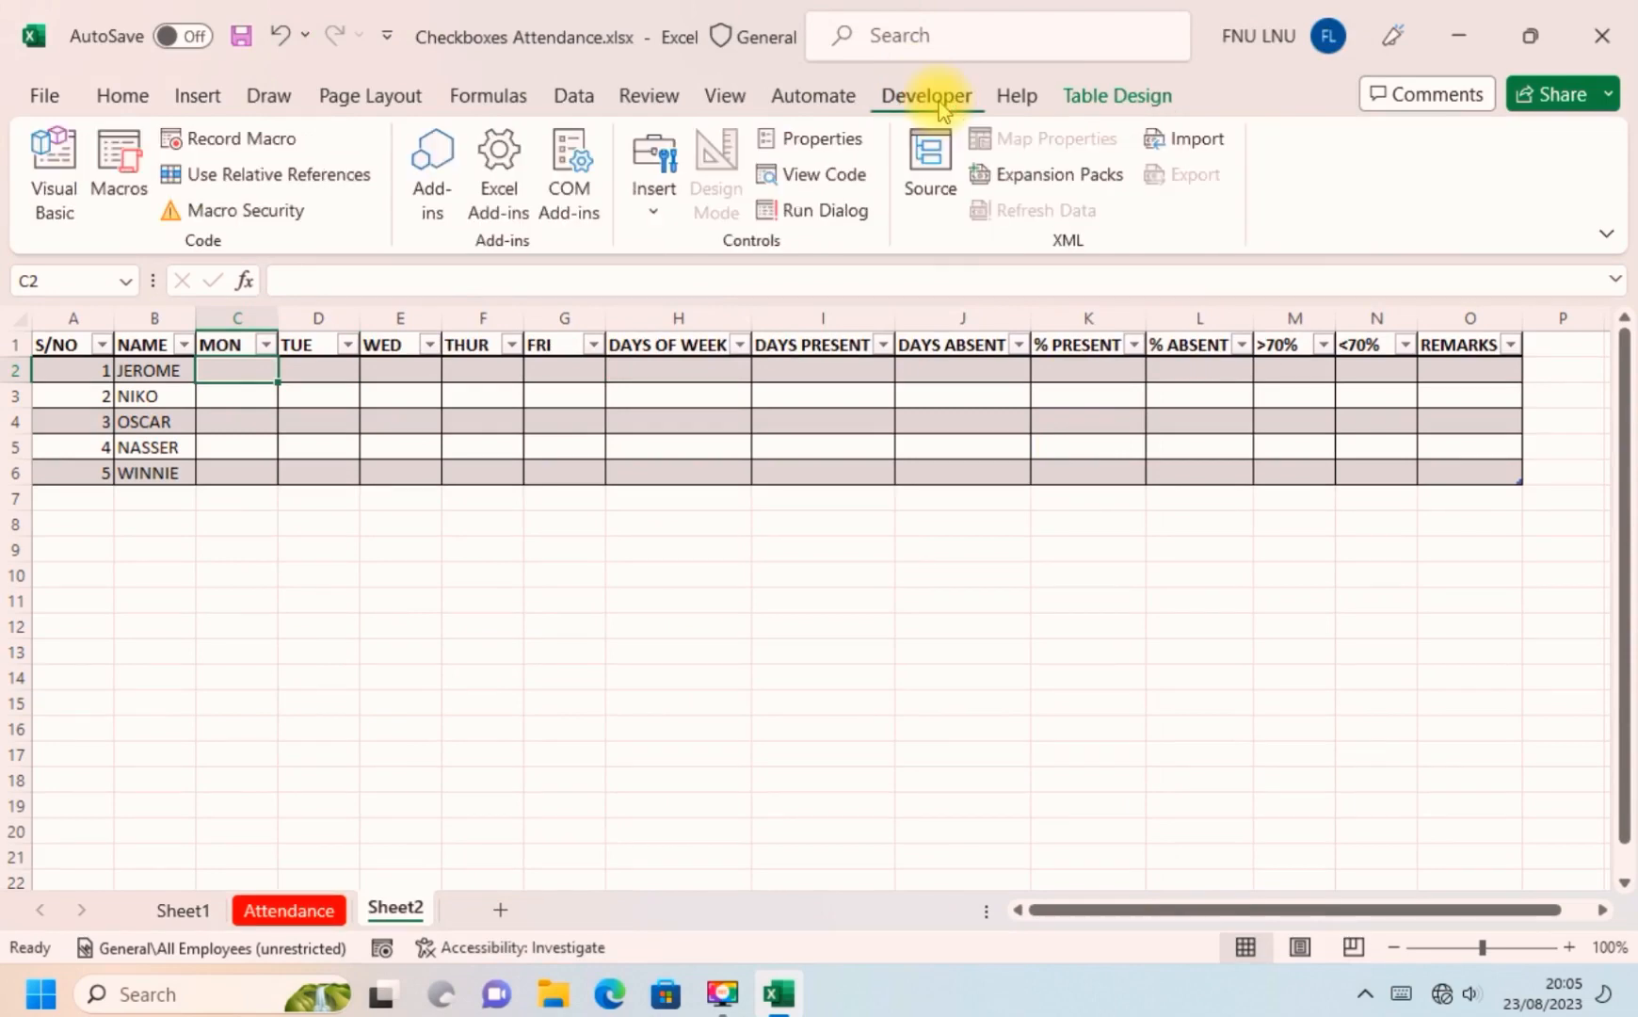
# Insert a checkbox form control in the Monday cell C2 and remove its label text.
pyautogui.click(656, 212)
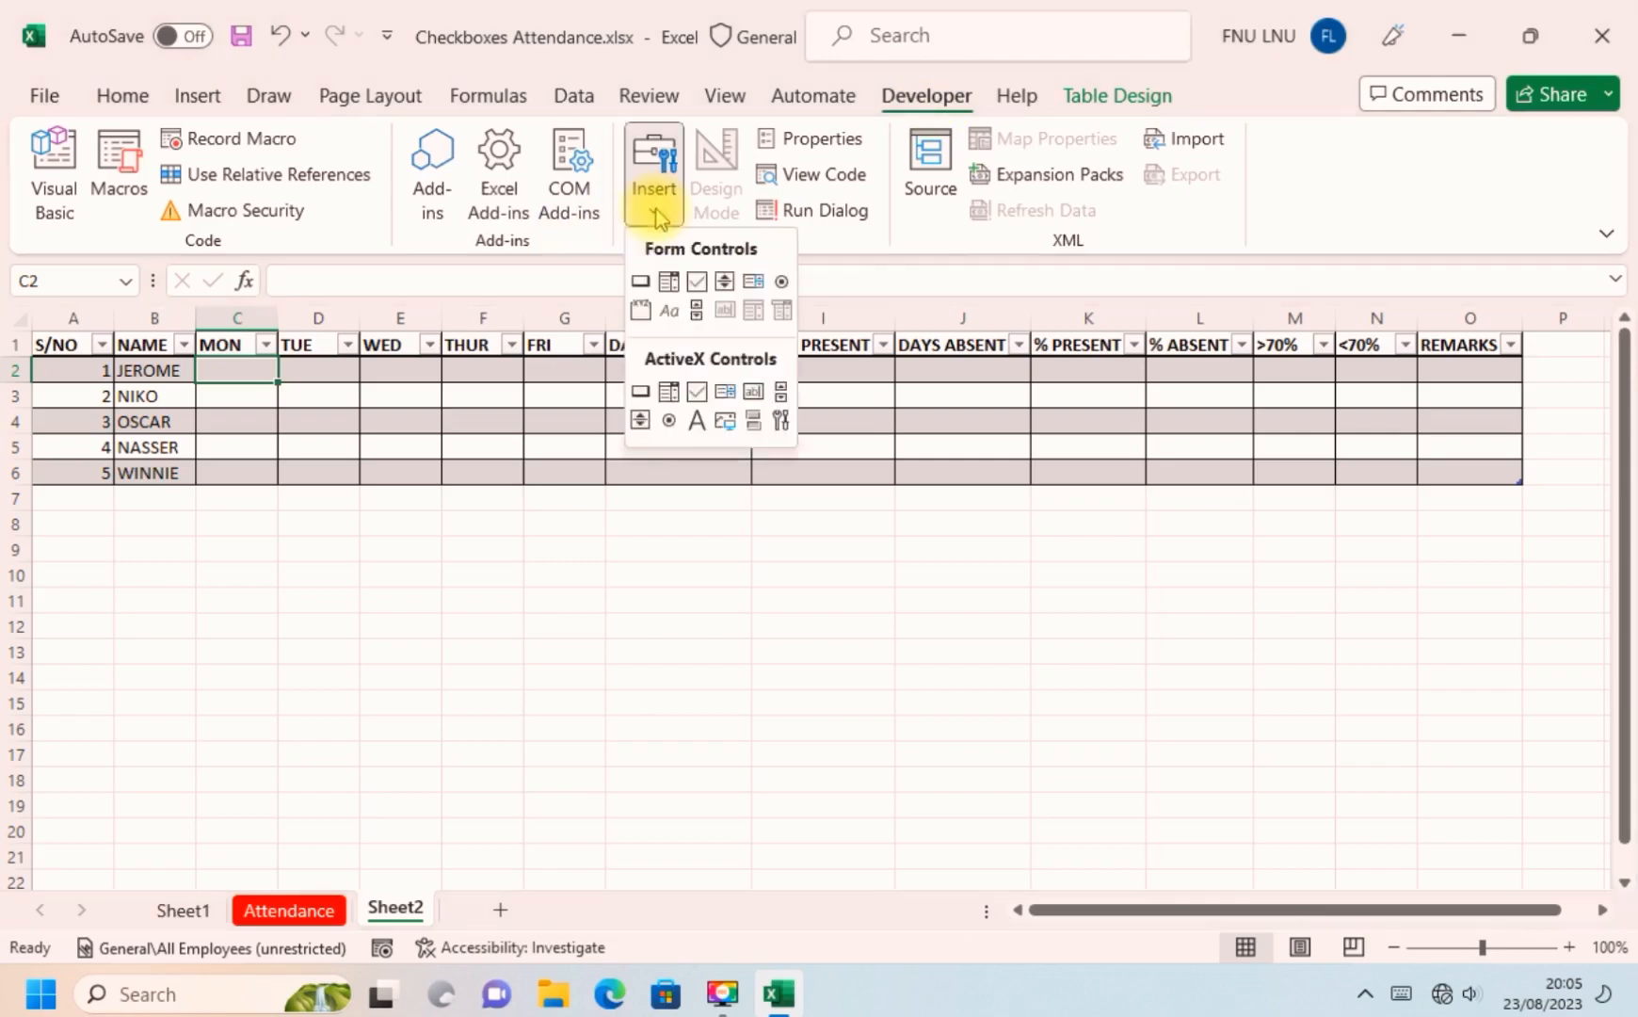
pyautogui.click(697, 282)
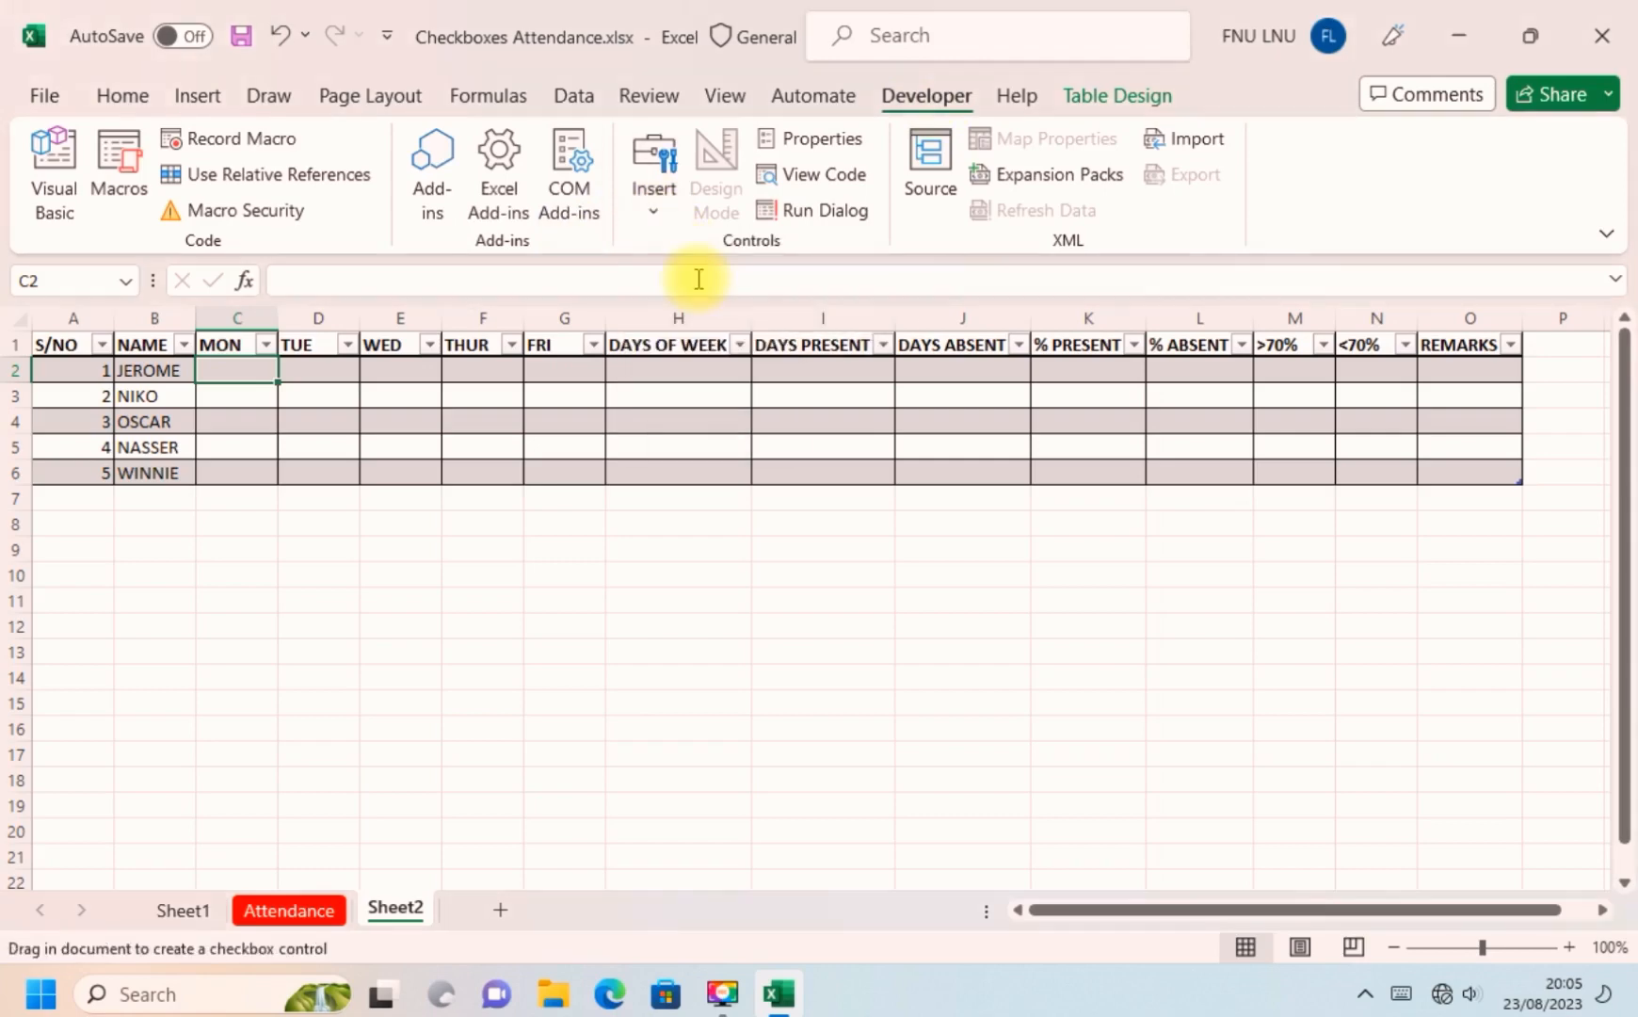
pyautogui.moveTo(214, 363)
pyautogui.mouseDown()
pyautogui.moveTo(255, 391)
pyautogui.moveTo(225, 372)
pyautogui.mouseUp()
pyautogui.click(228, 379)
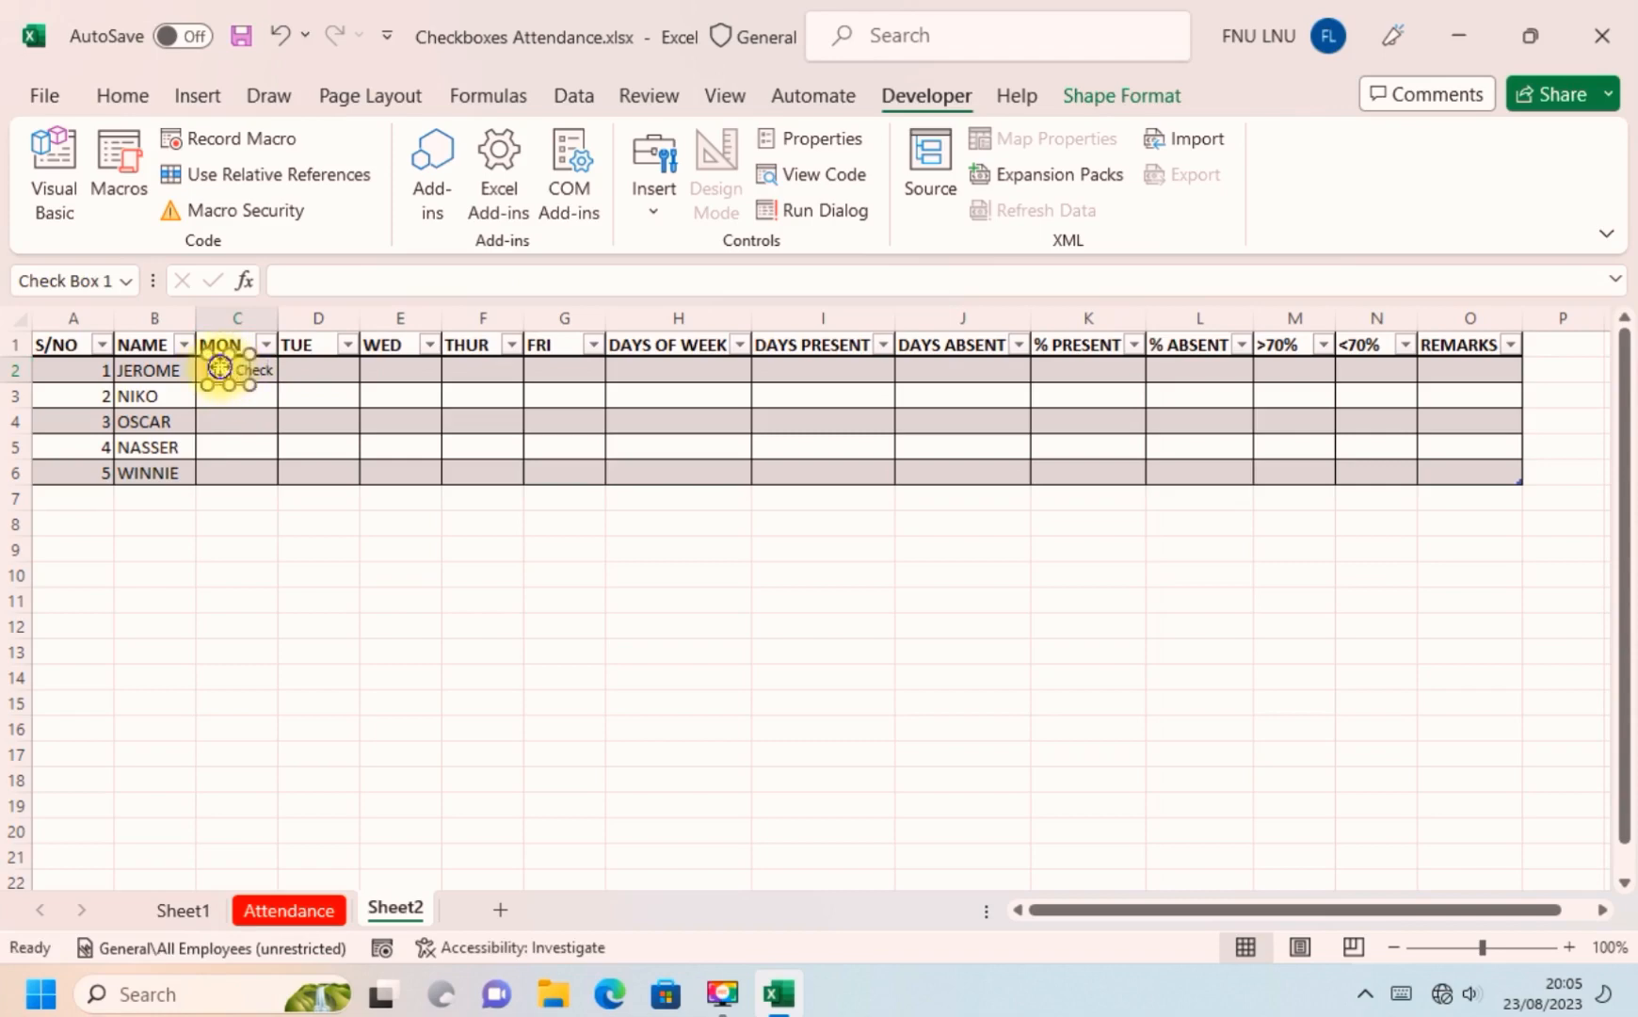
pyautogui.rightClick(220, 367)
pyautogui.click(292, 503)
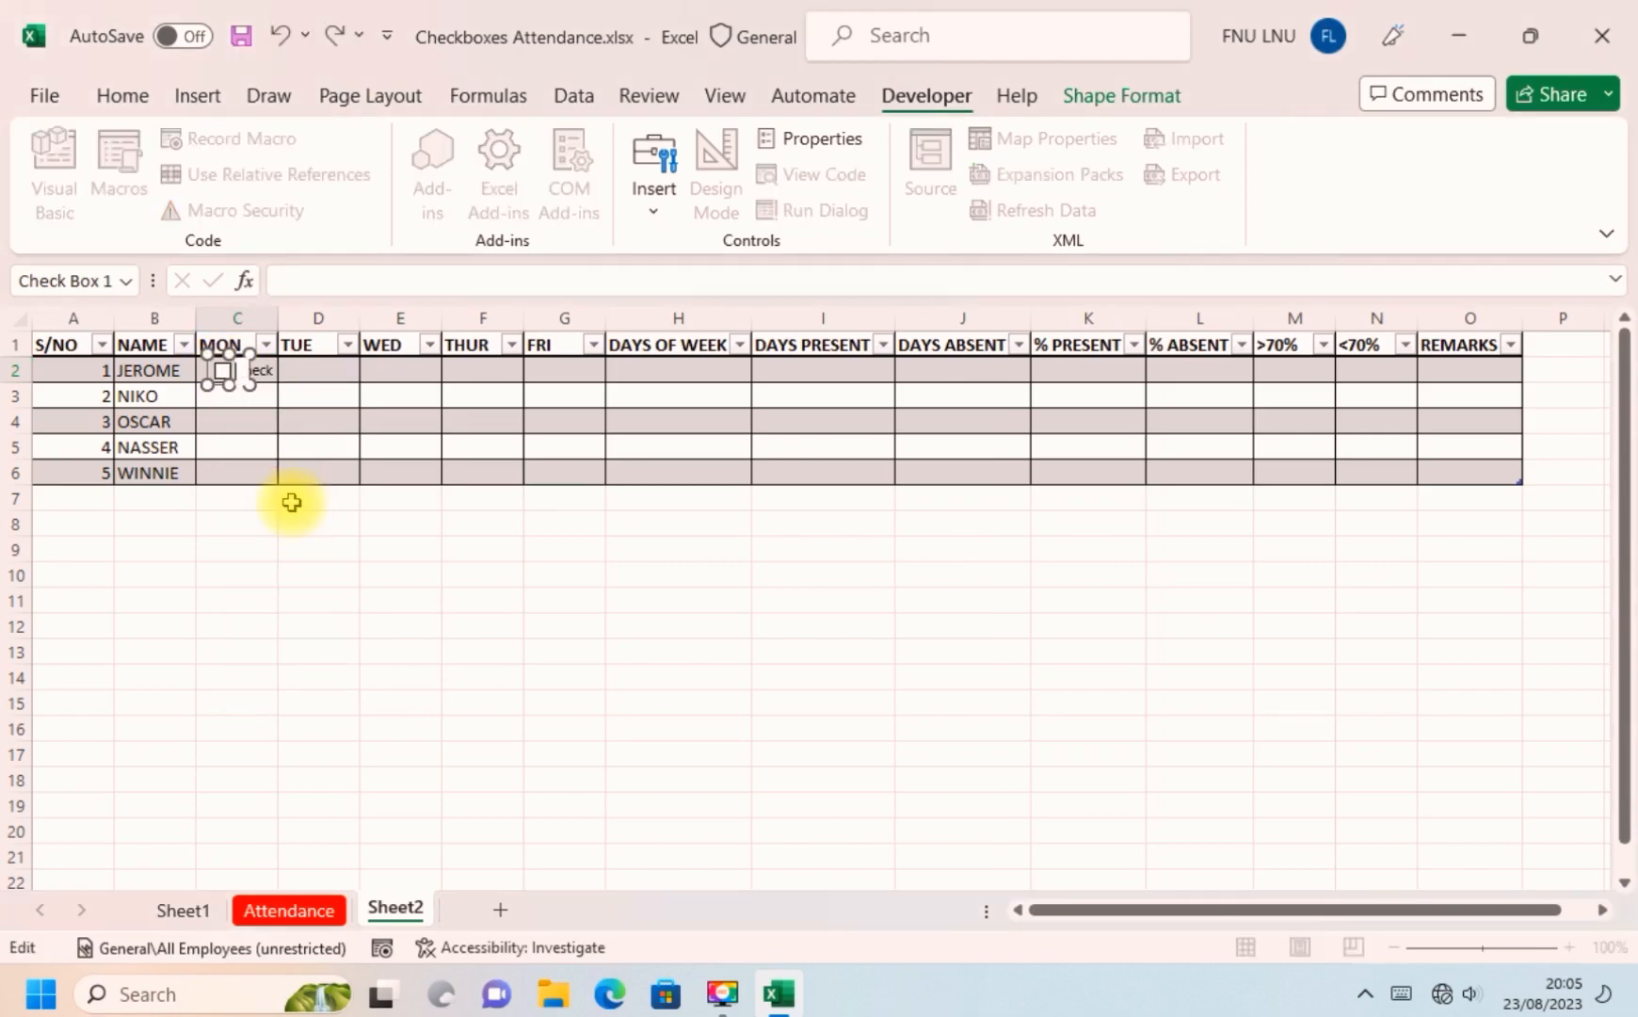
pyautogui.click(311, 371)
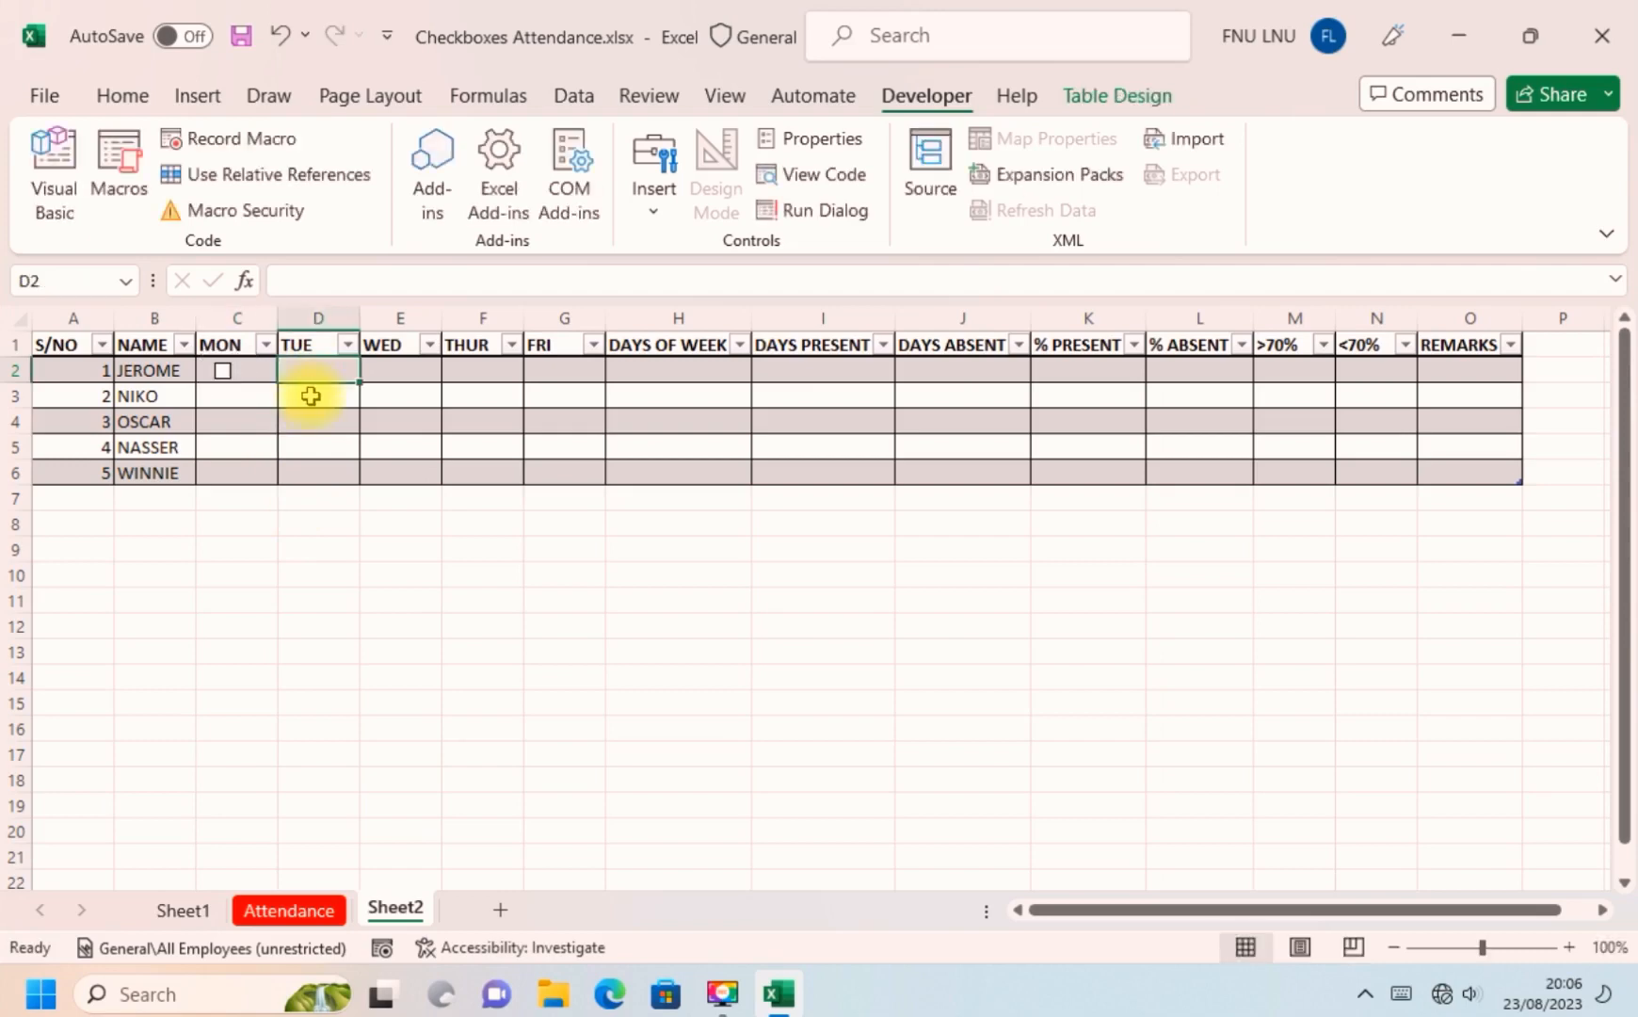
# Format the checkbox in C2 with the value Unchecked and 3-D shading enabled.
pyautogui.click(224, 377)
pyautogui.click(222, 374)
pyautogui.rightClick(223, 374)
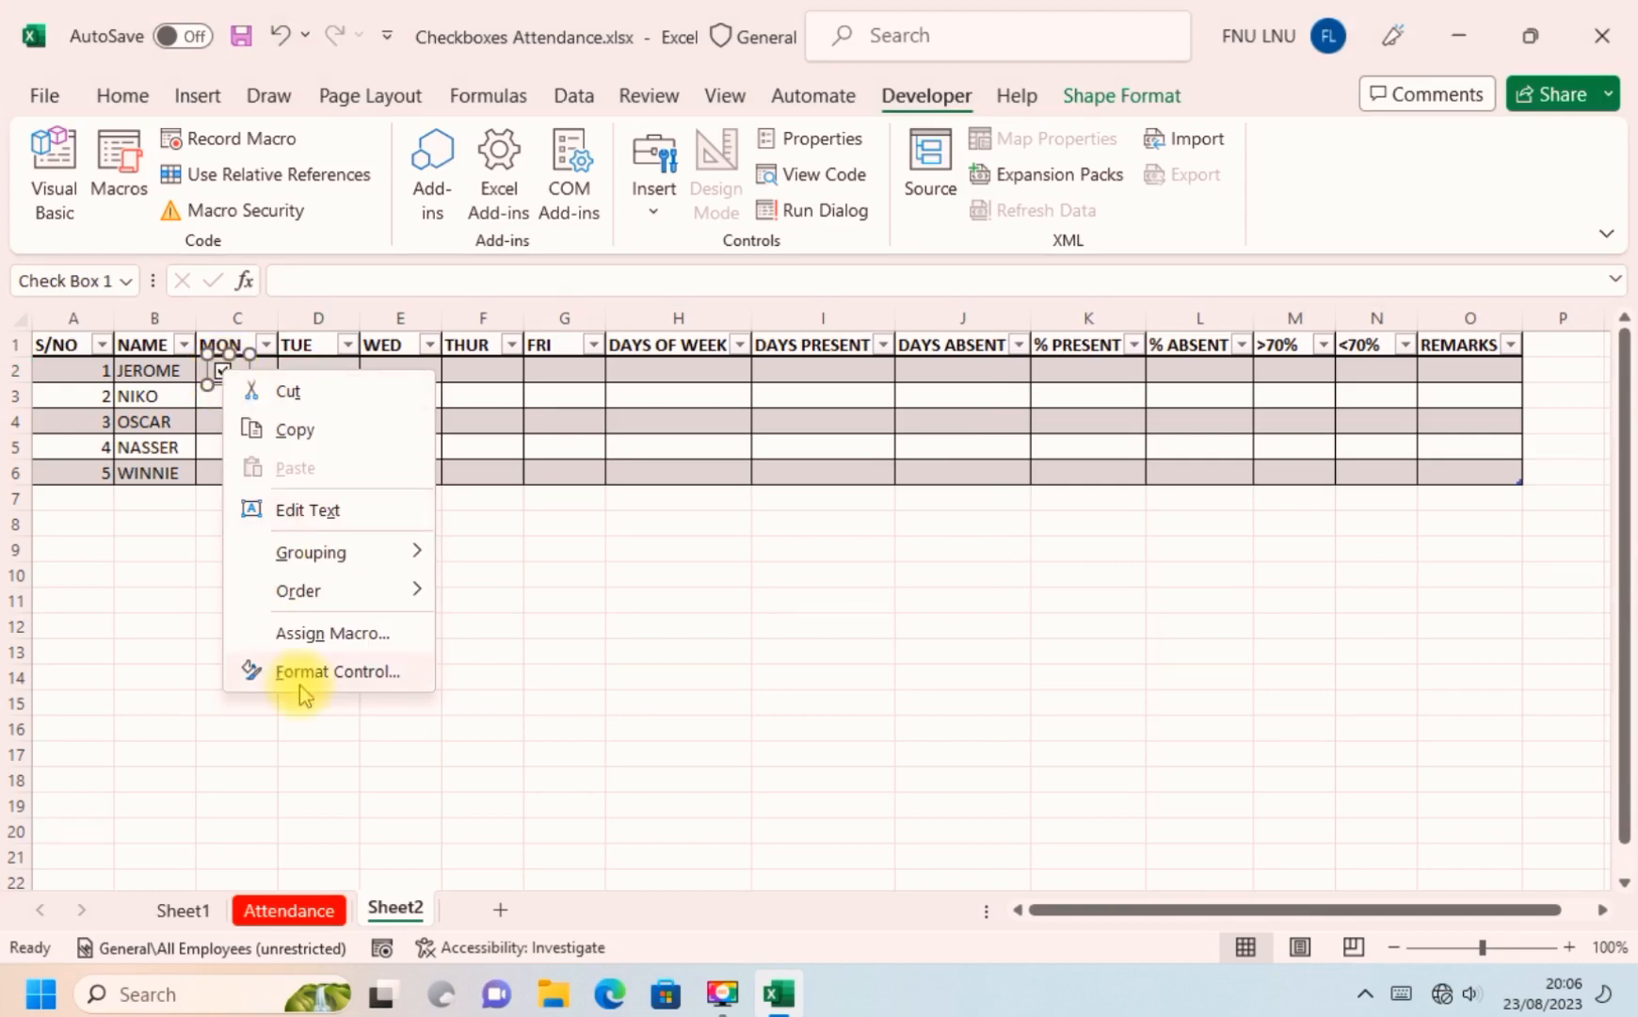
pyautogui.click(318, 671)
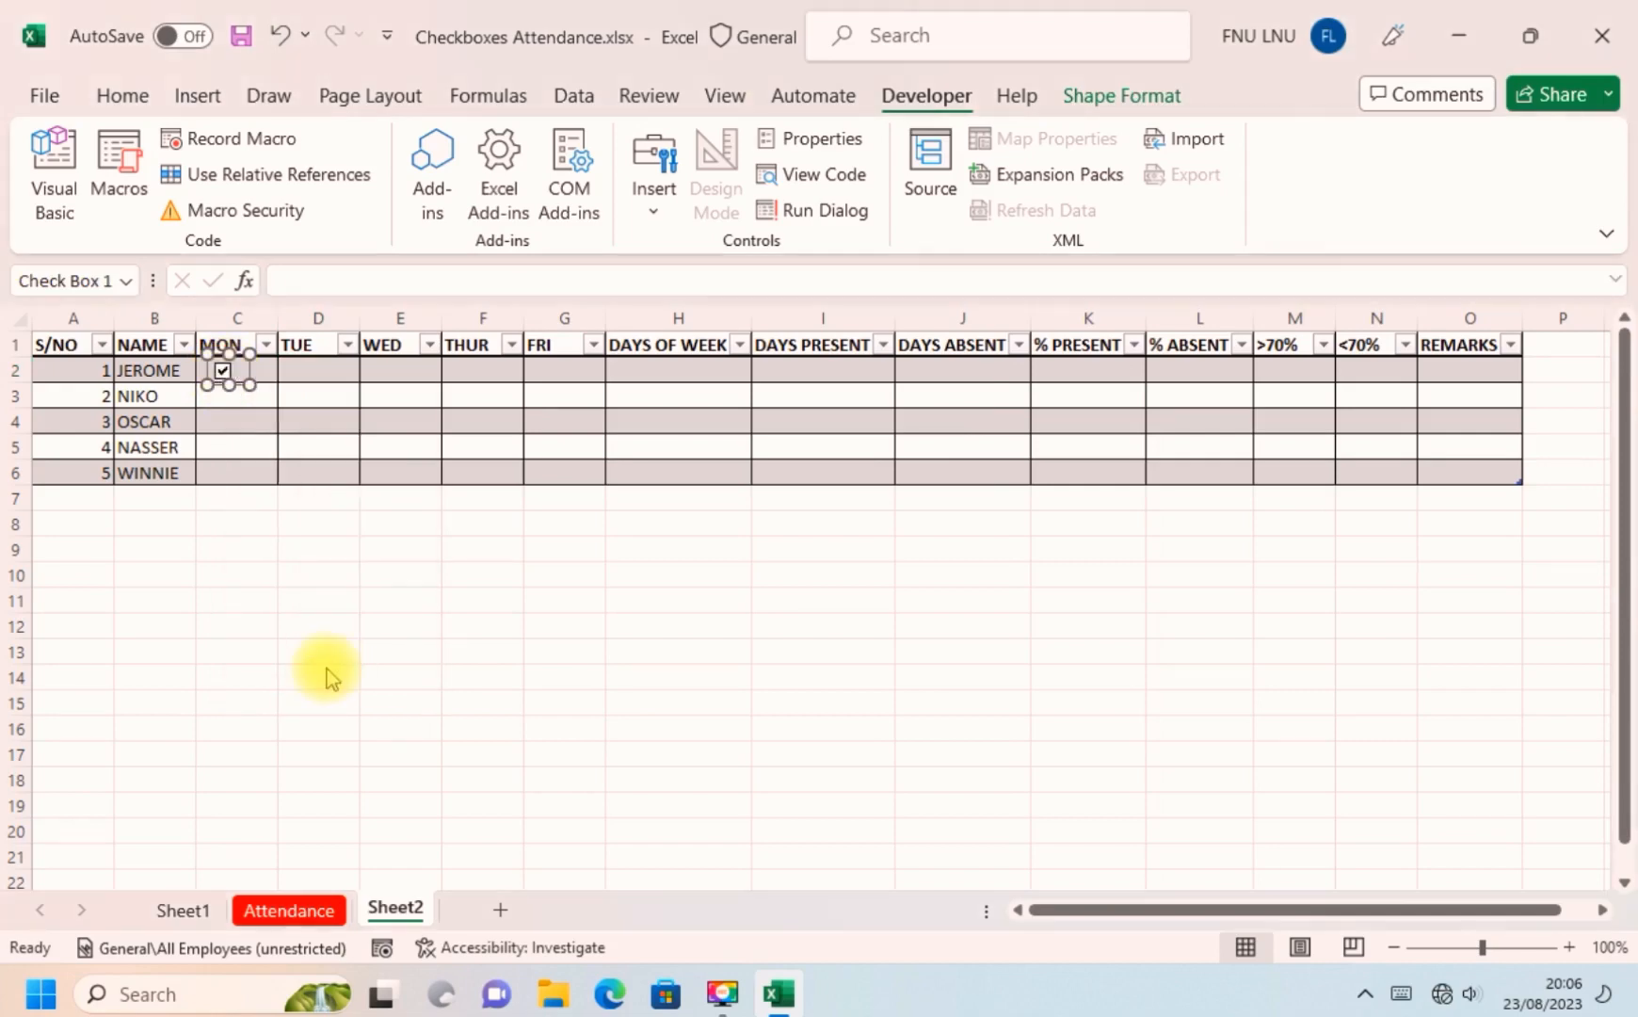
pyautogui.click(649, 124)
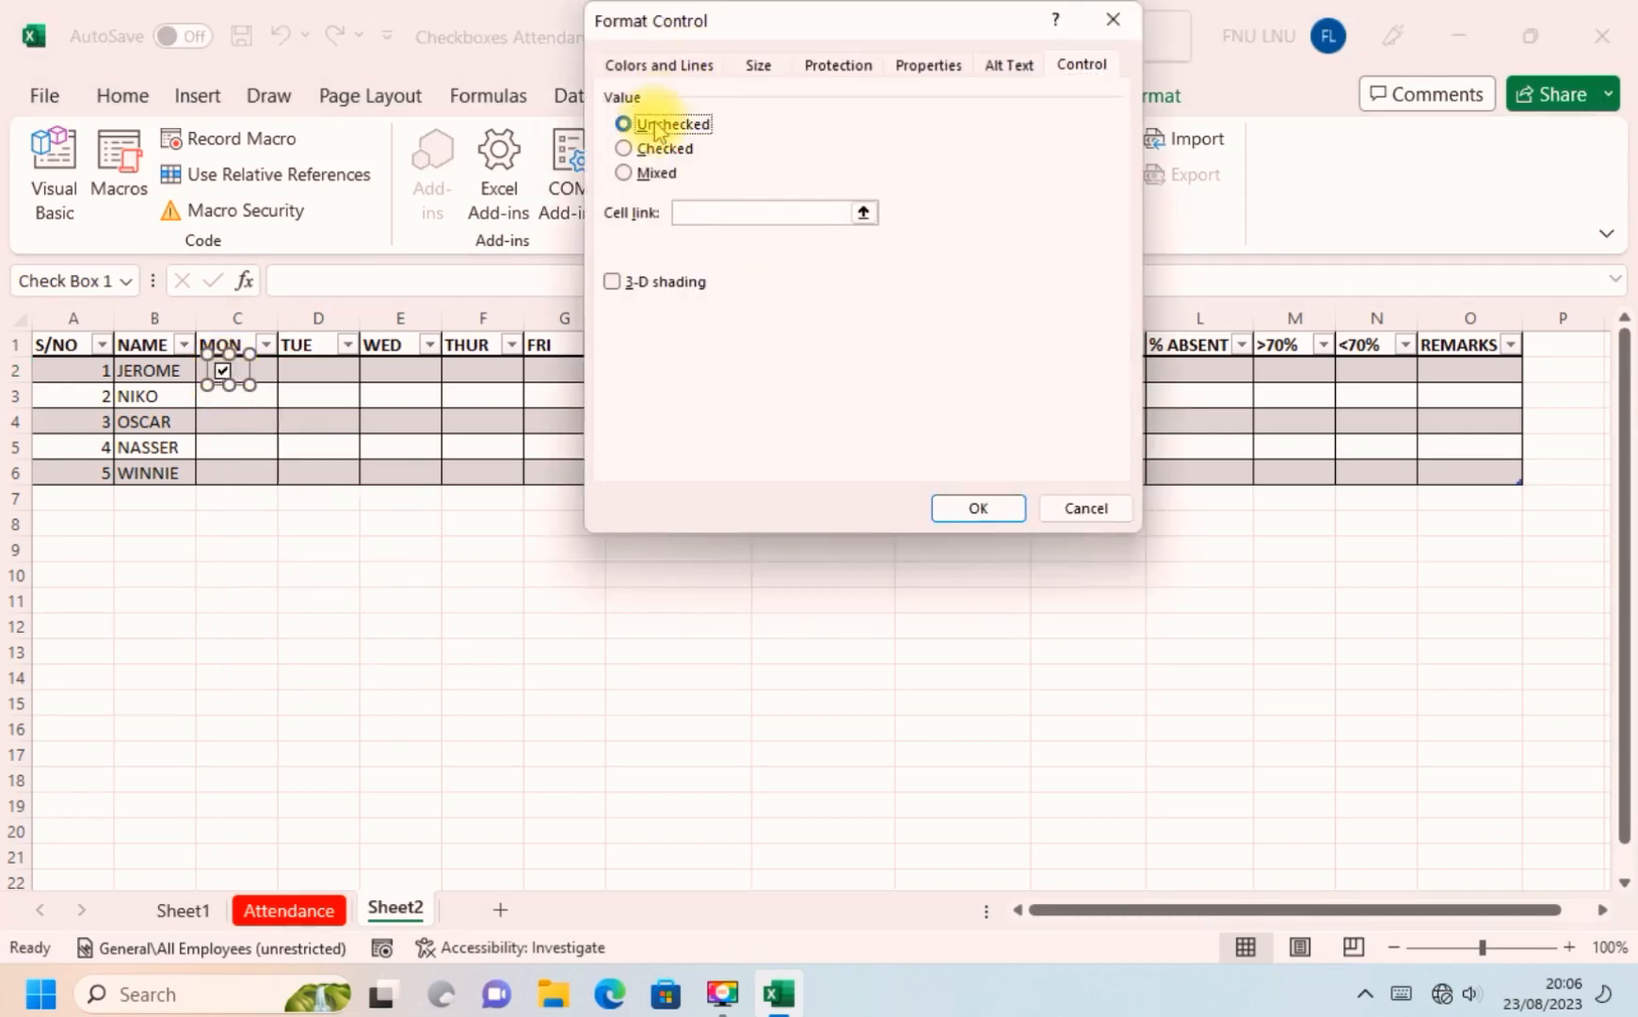
pyautogui.click(613, 281)
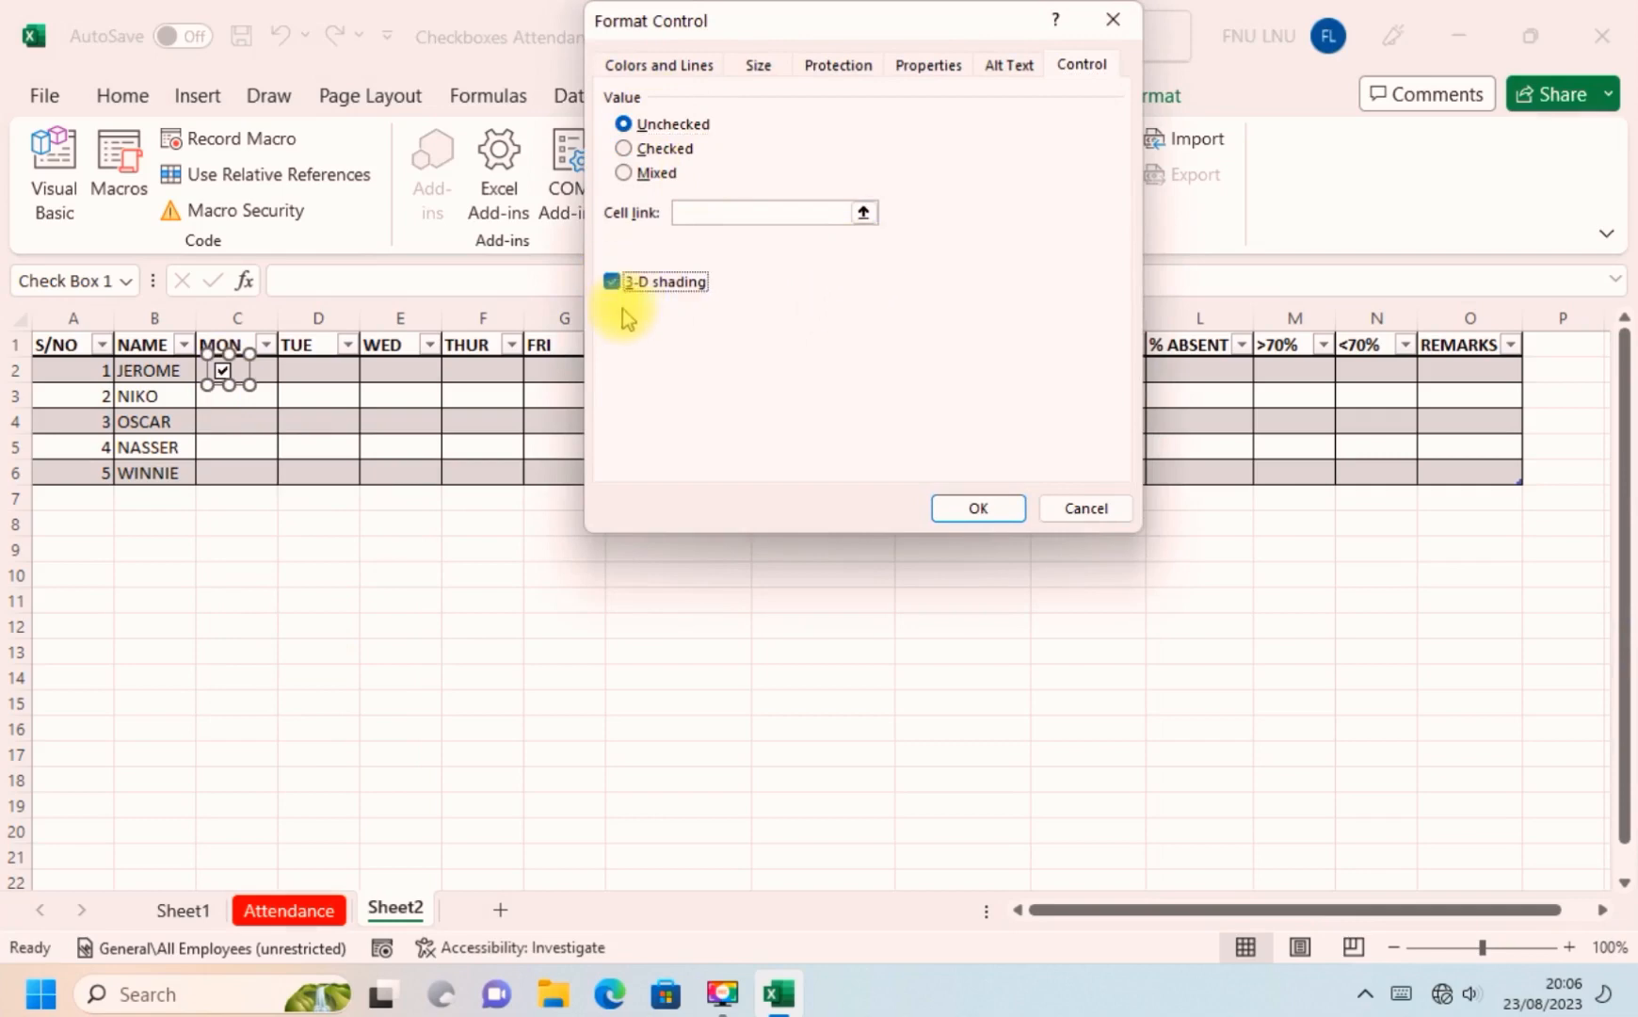
pyautogui.click(974, 508)
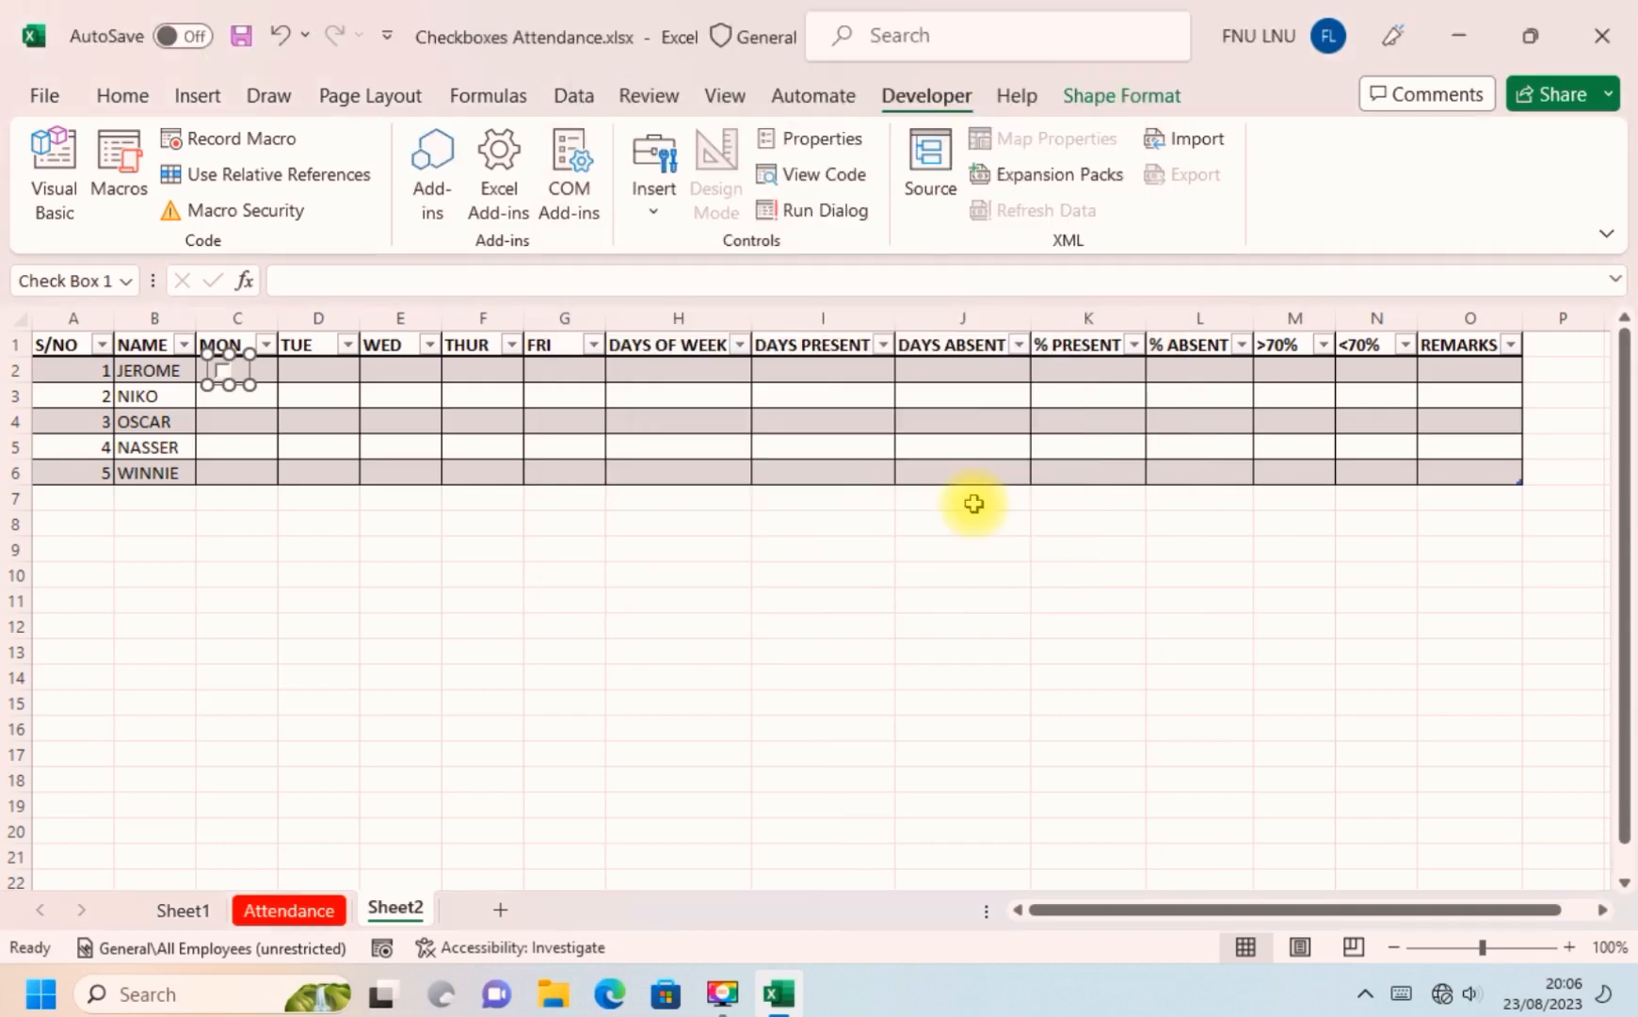
# Copy the checkbox in C2 across the weekday cells C2:G6 by filling the range.
pyautogui.click(320, 370)
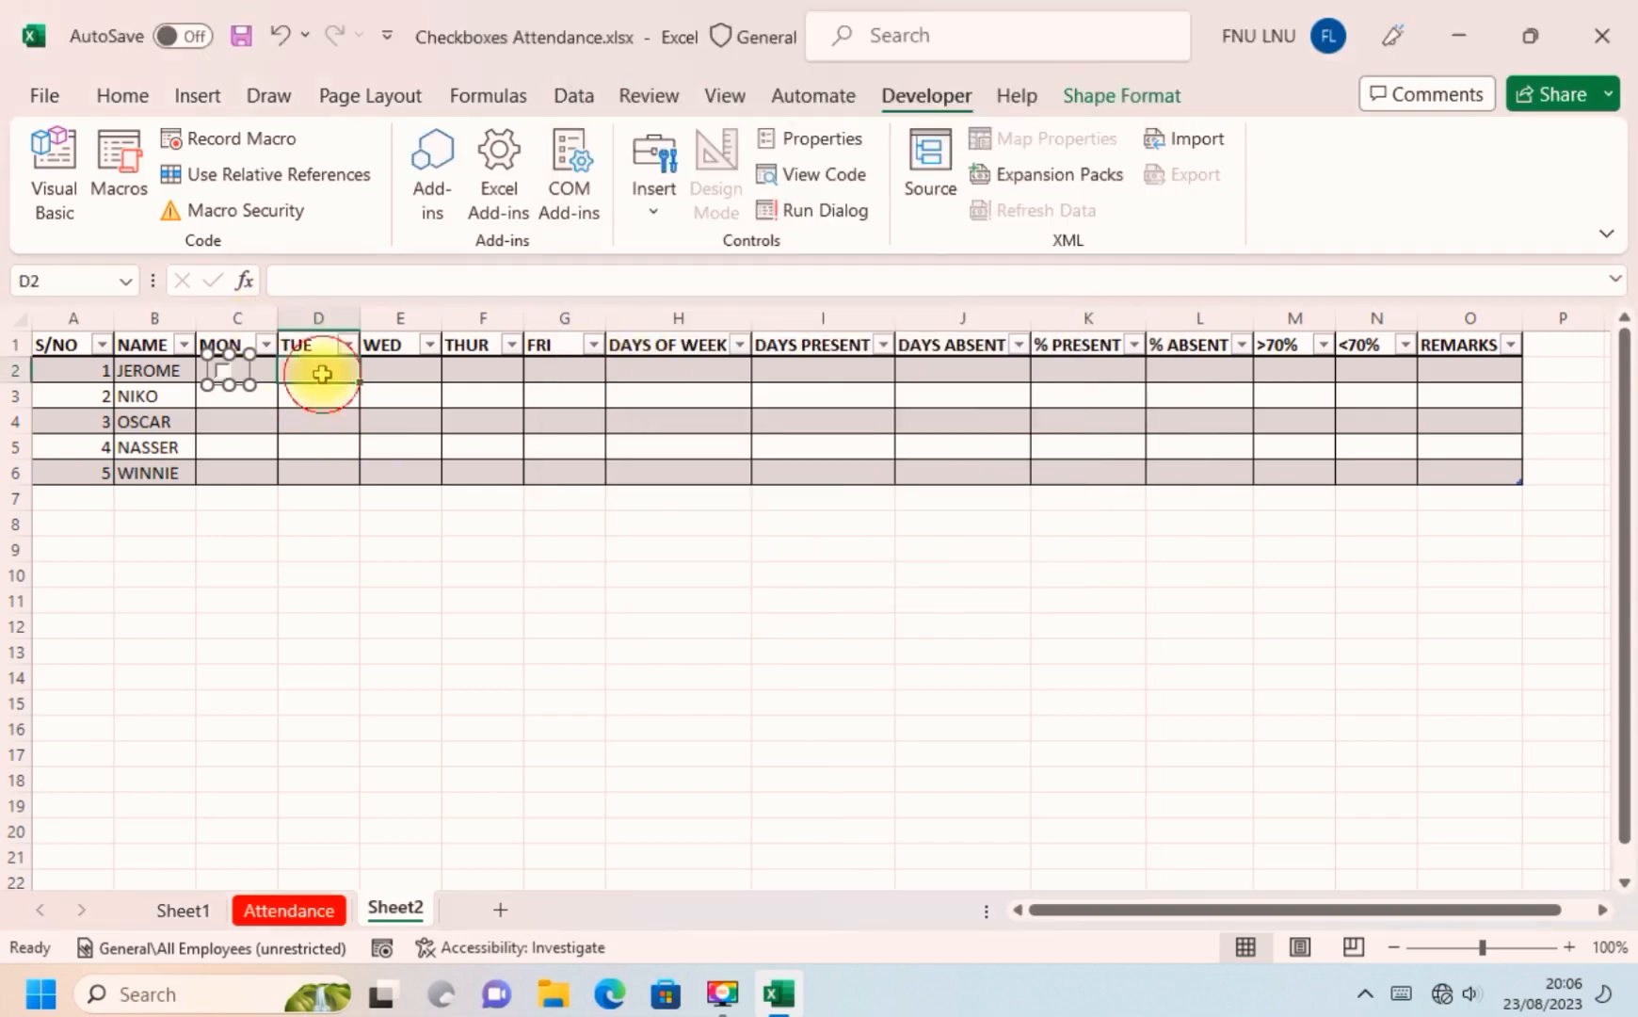
pyautogui.click(252, 369)
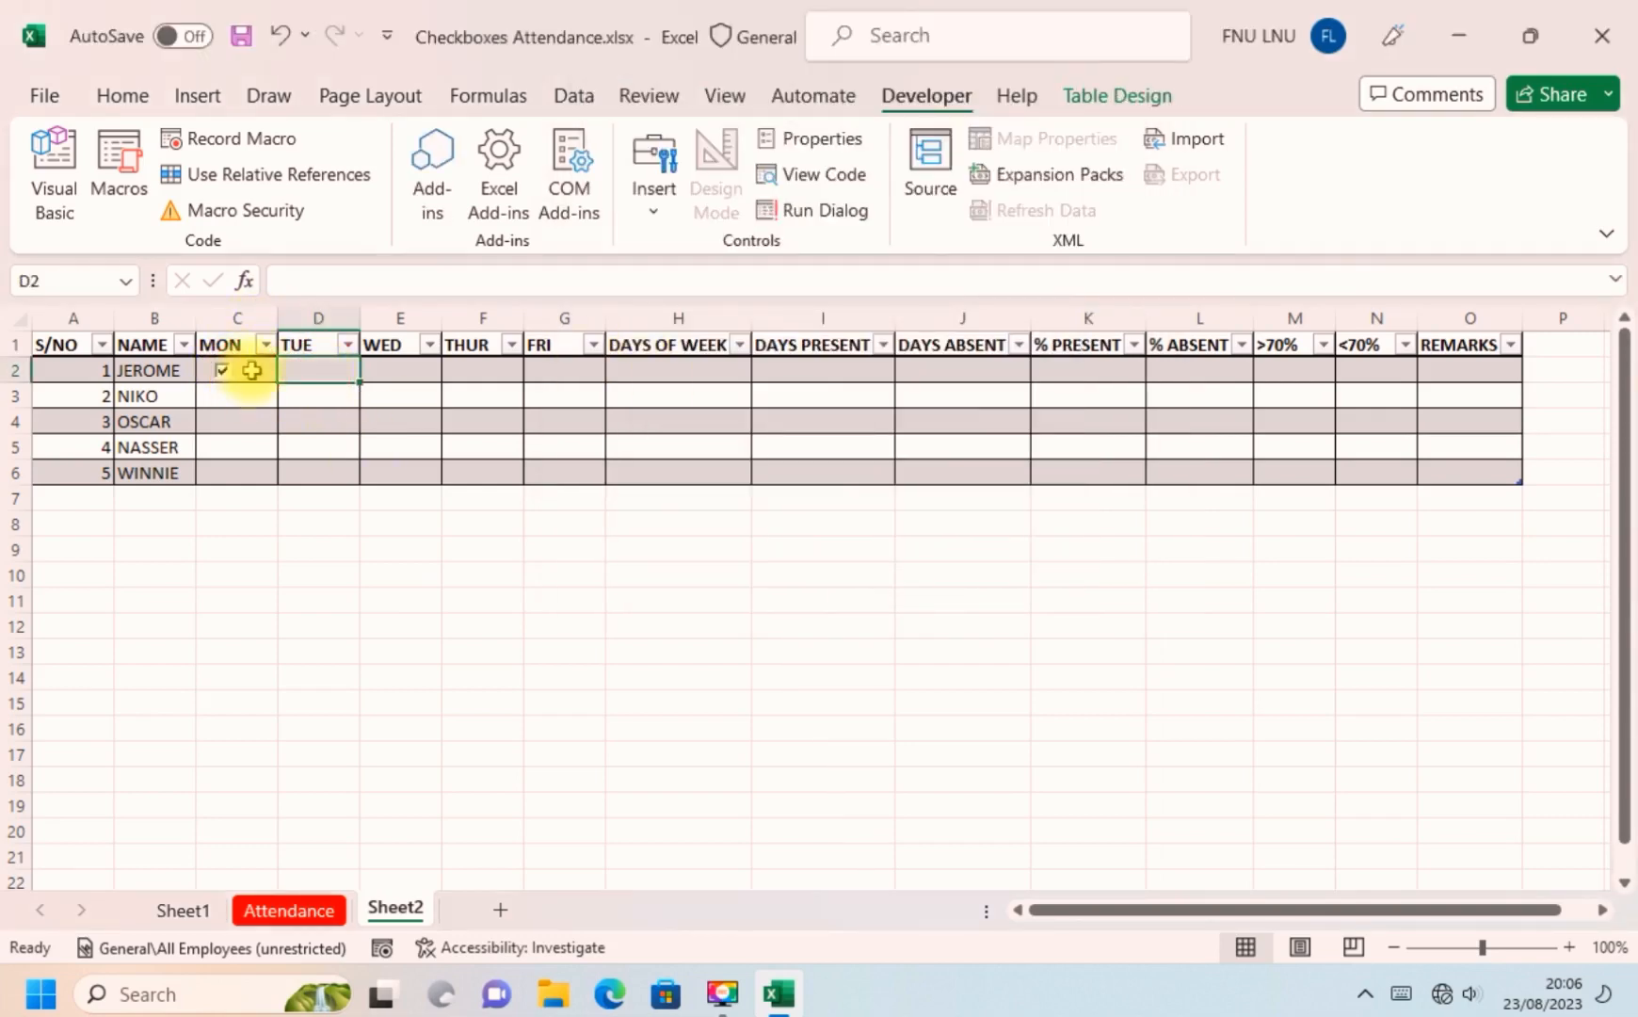
pyautogui.click(227, 369)
pyautogui.click(259, 369)
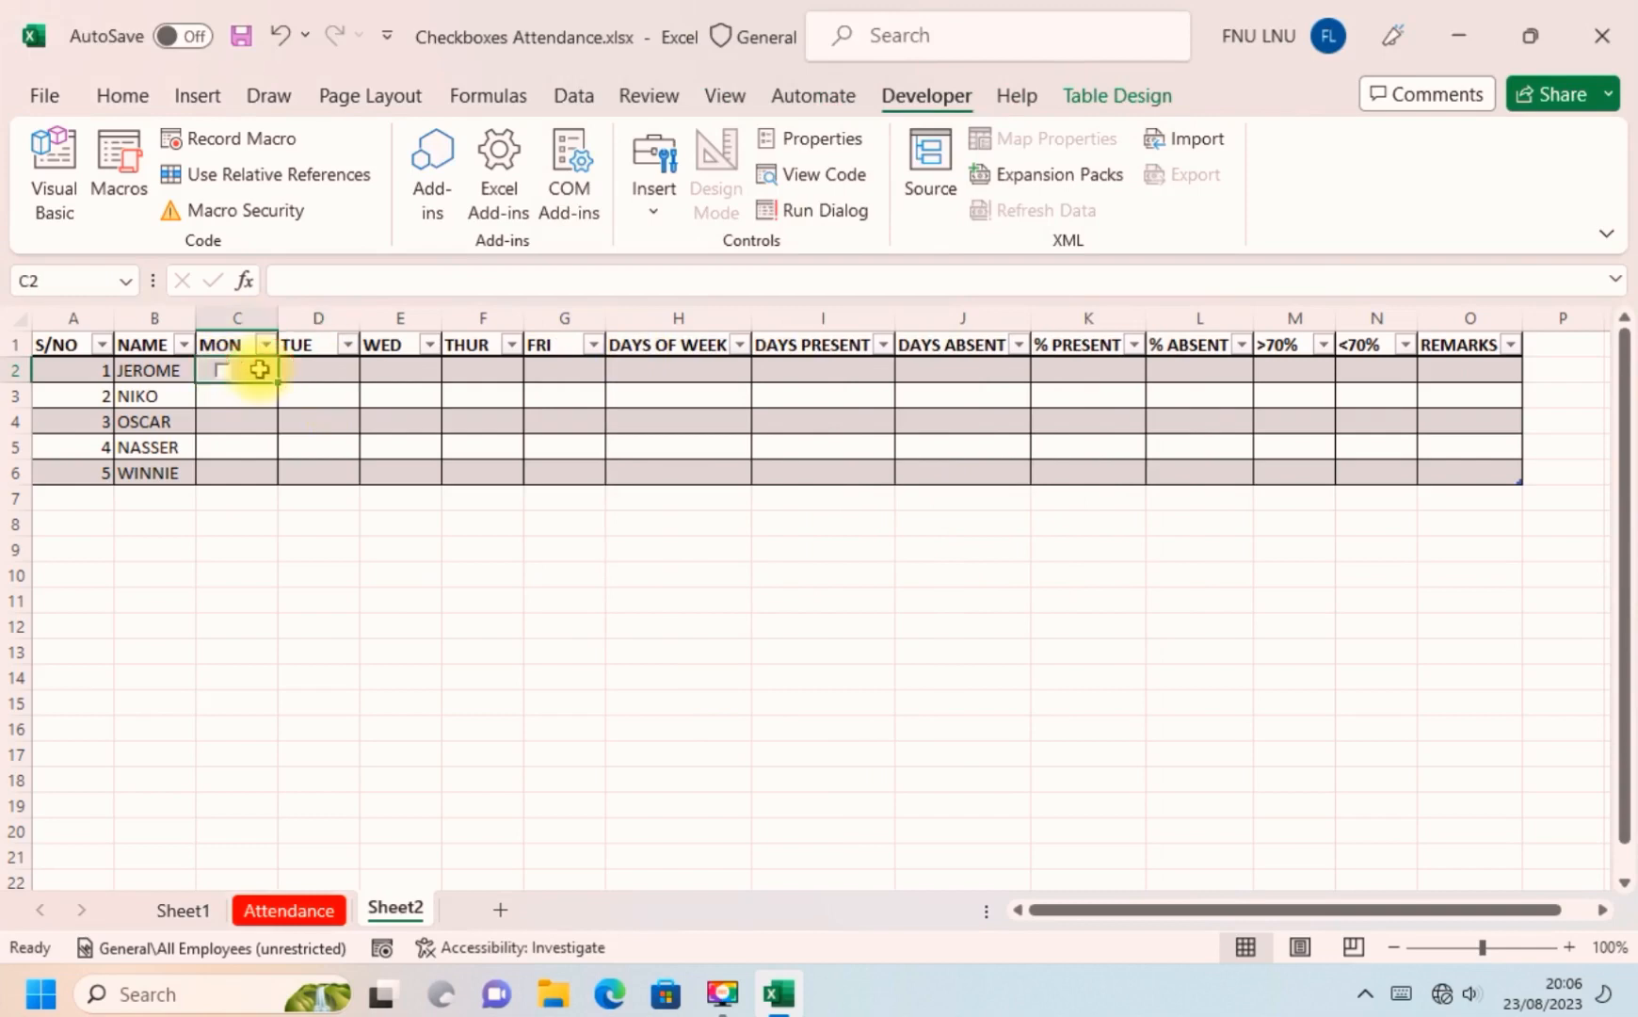
pyautogui.moveTo(277, 380); pyautogui.dragTo(596, 483)
pyautogui.click(327, 368)
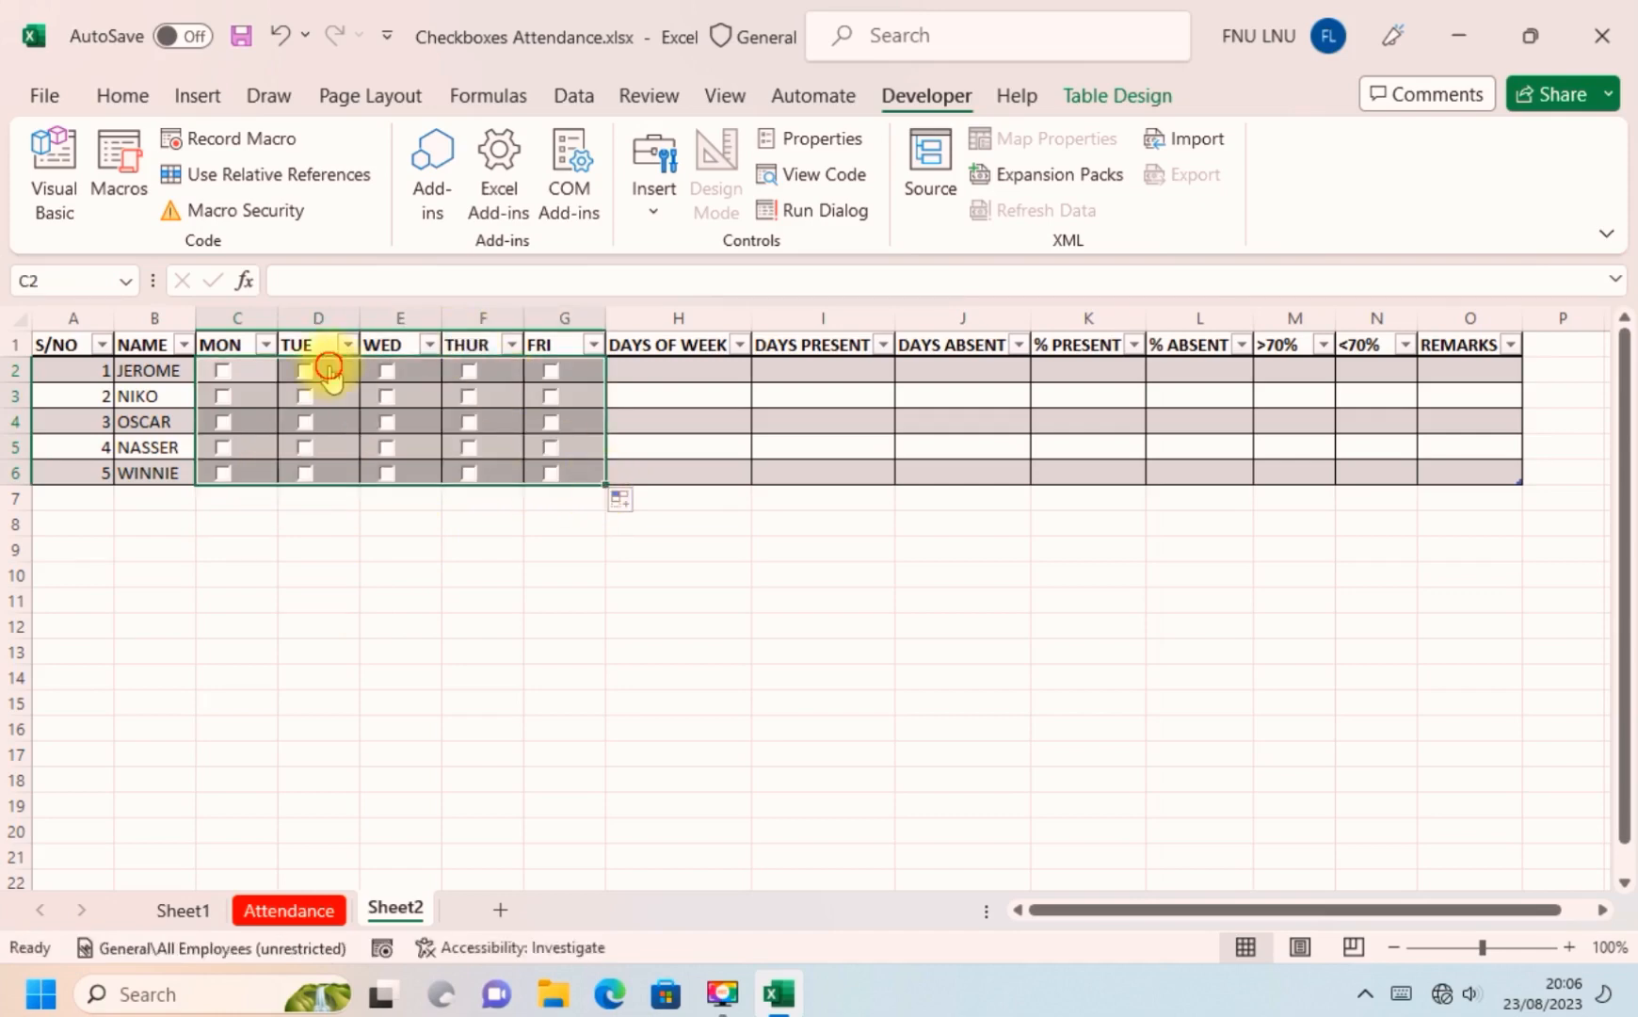
pyautogui.click(308, 370)
pyautogui.click(332, 420)
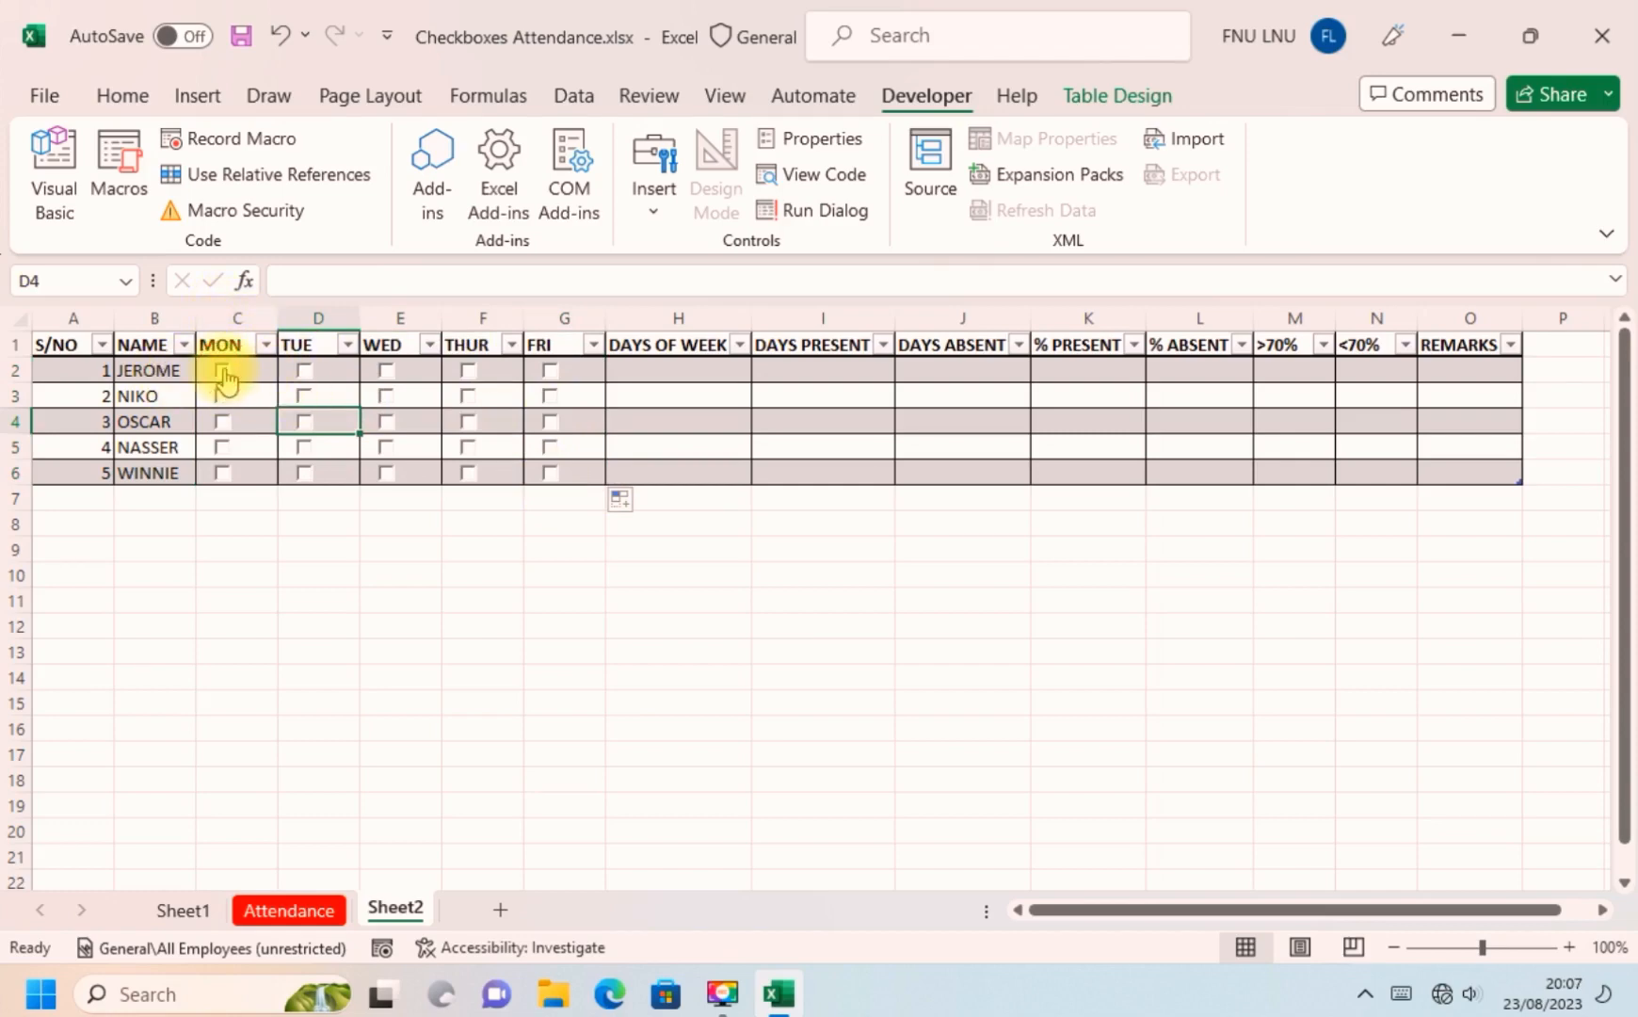
# Try marking the first attendee's row by ticking the Monday, Tuesday, Thursday and Friday checkboxes.
pyautogui.click(303, 372)
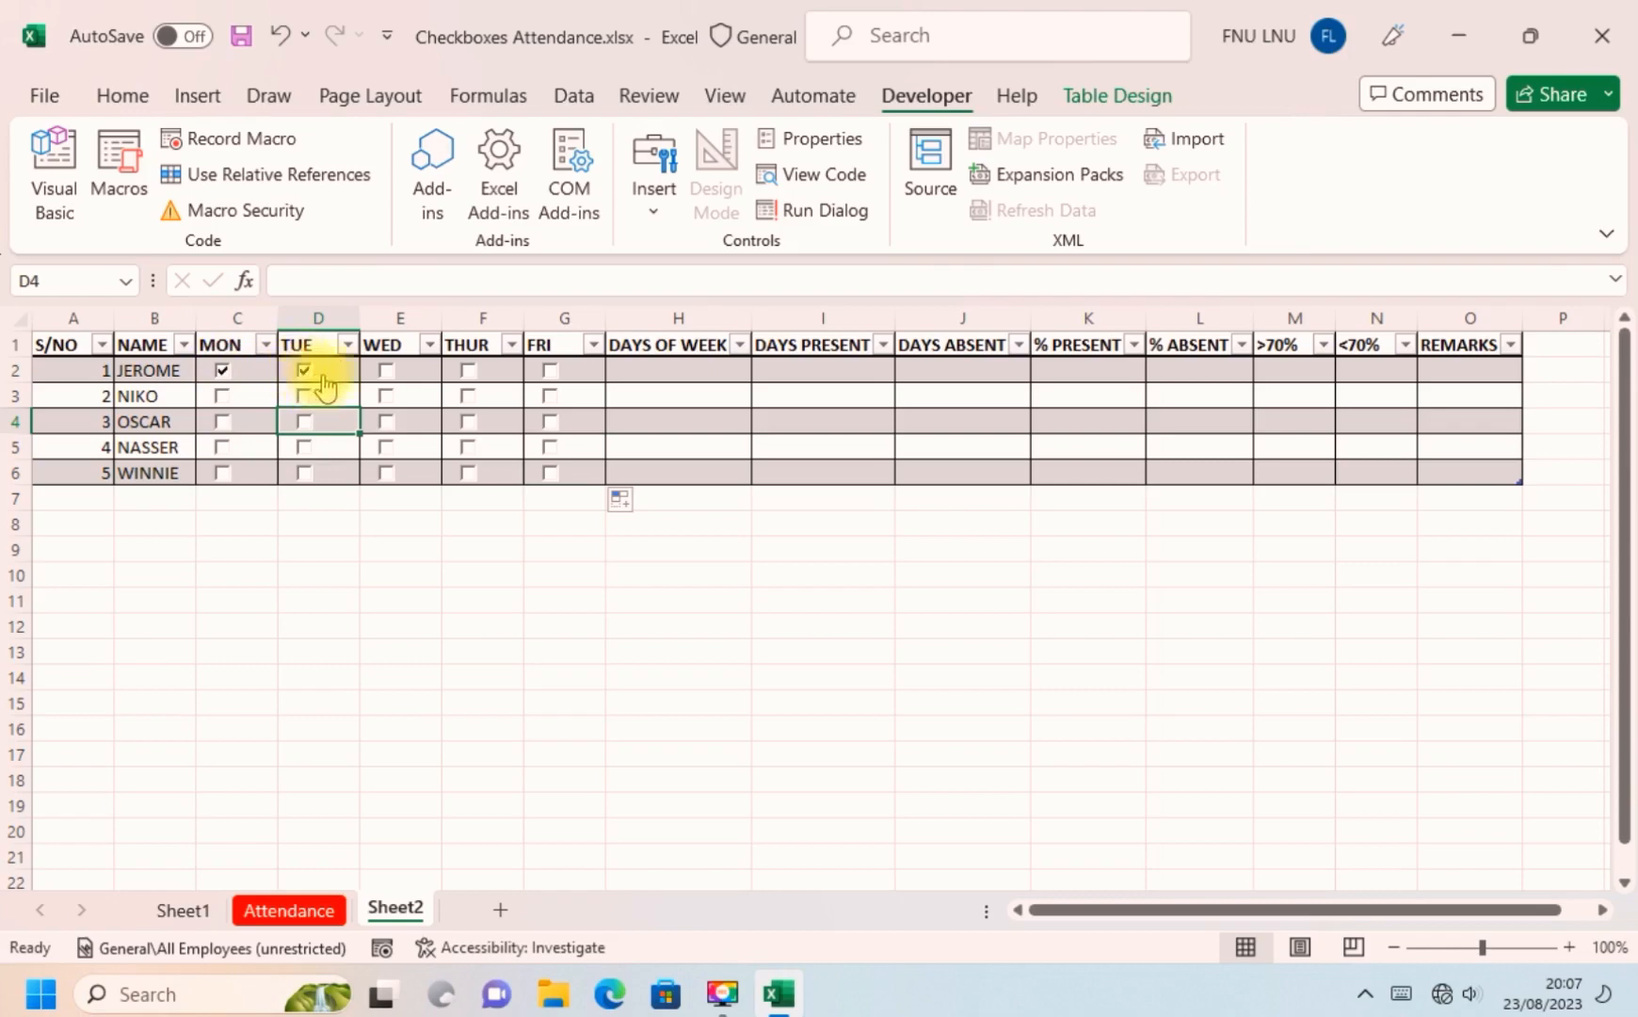
pyautogui.click(468, 374)
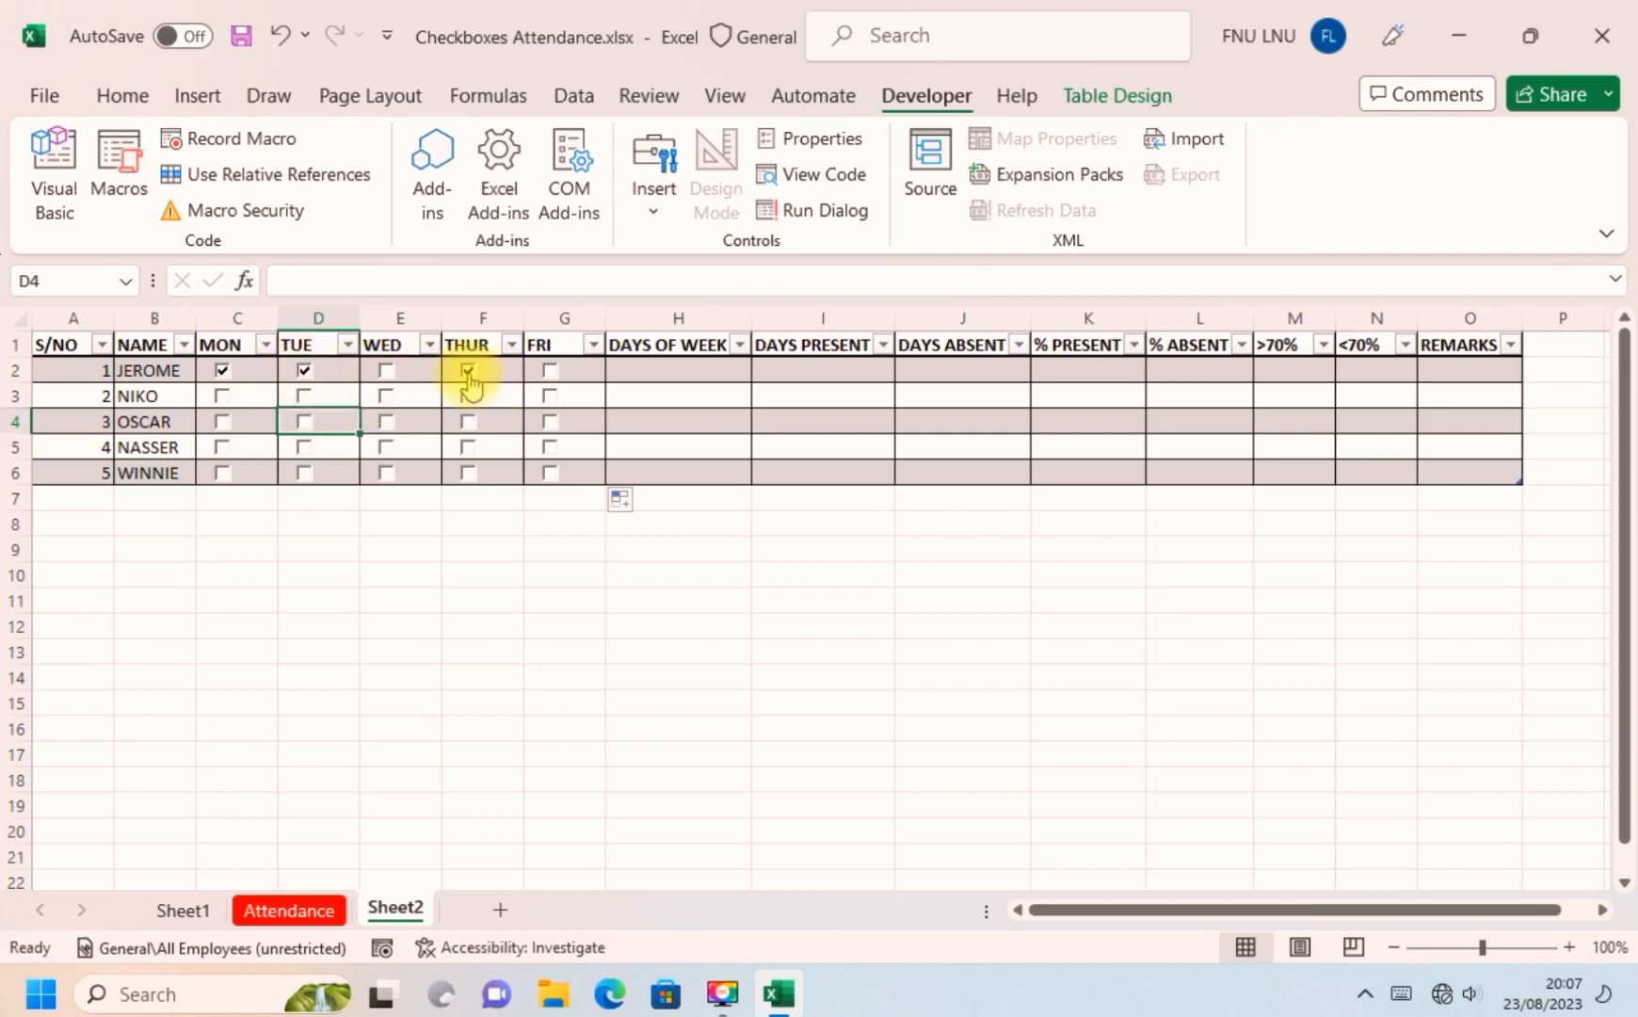
pyautogui.click(550, 374)
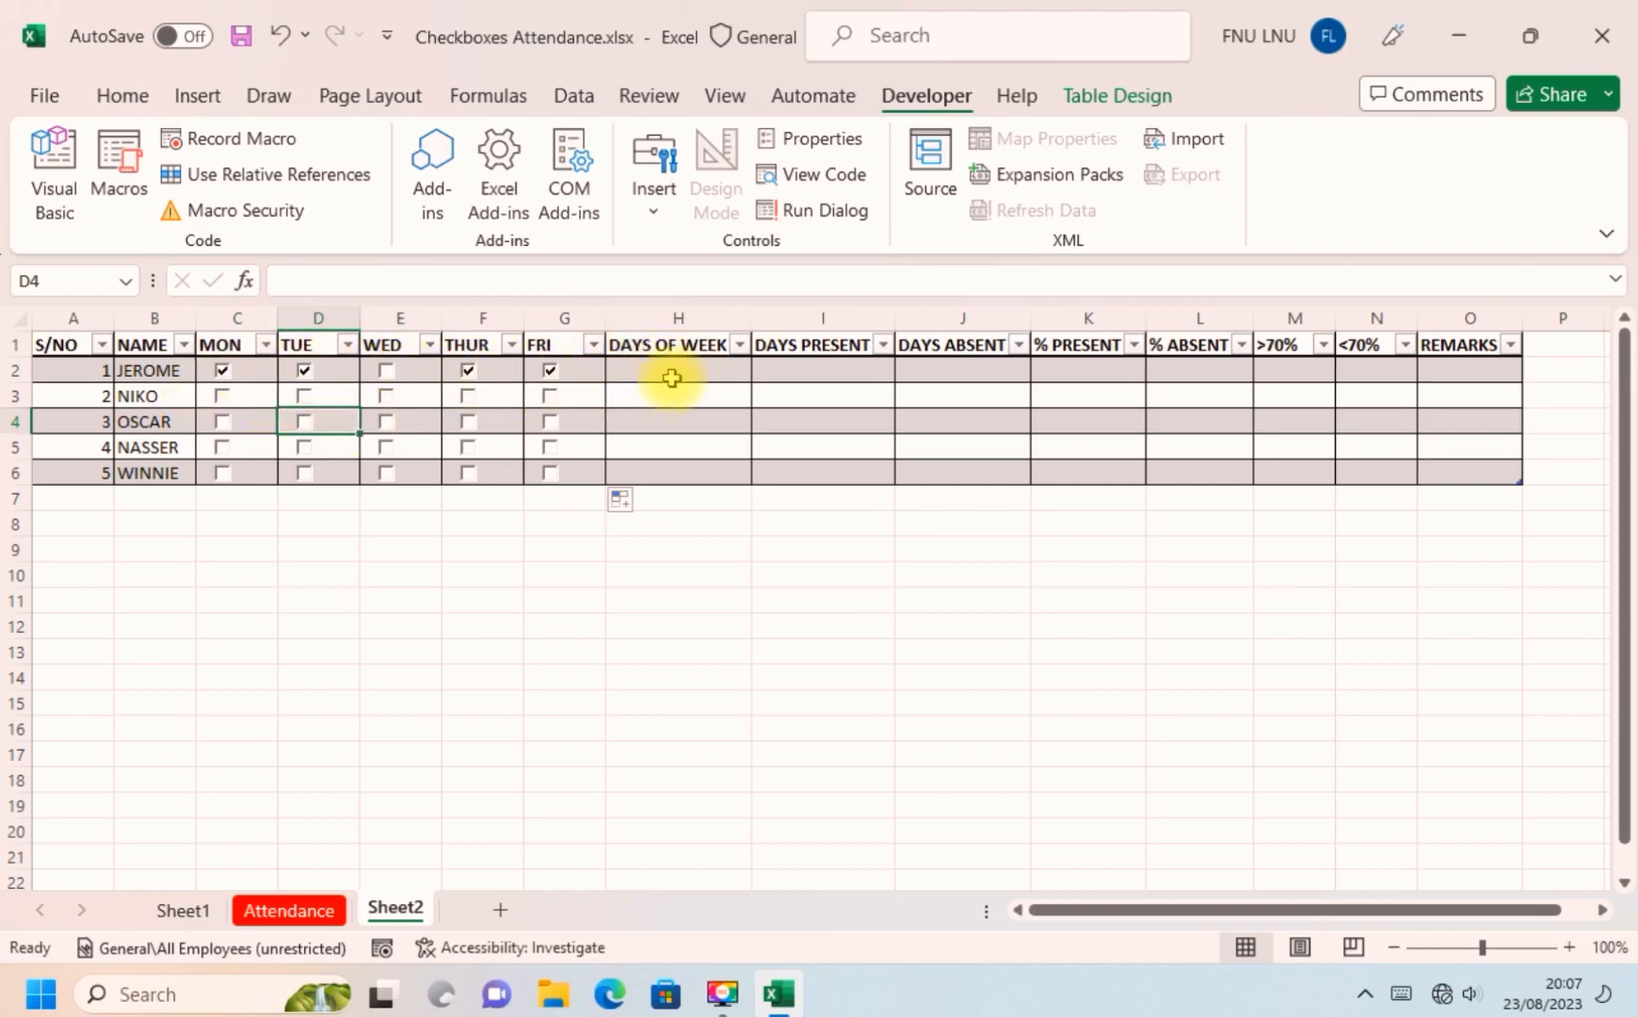
pyautogui.click(799, 376)
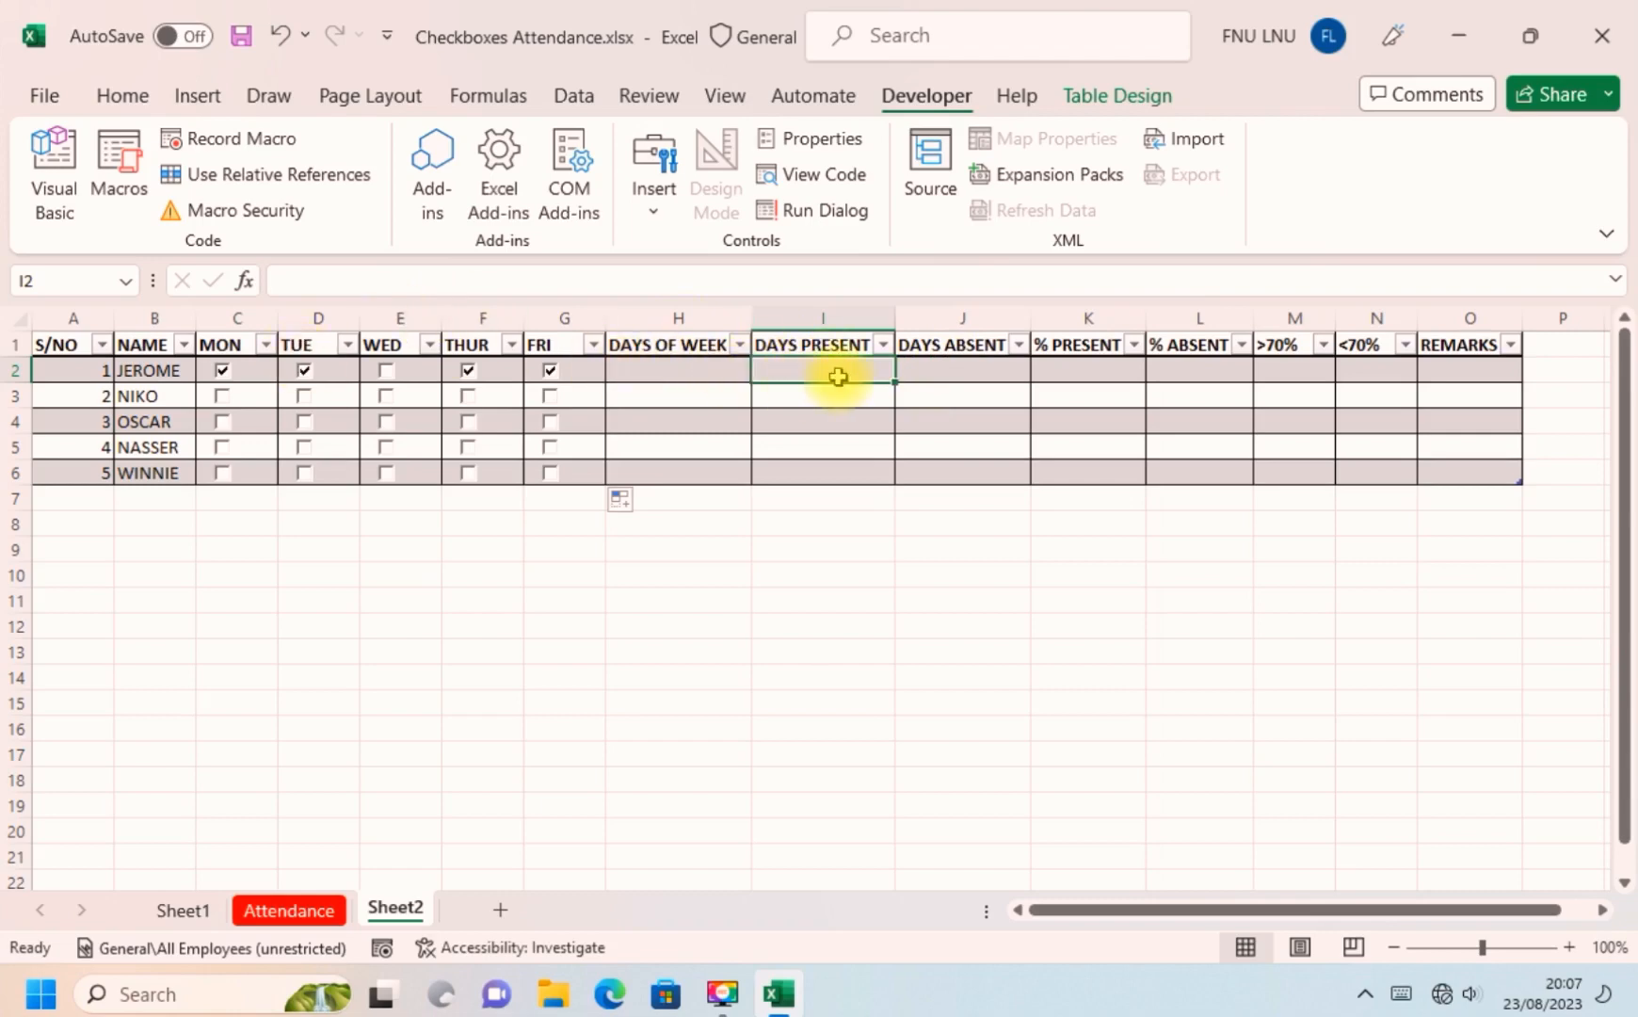
pyautogui.click(550, 370)
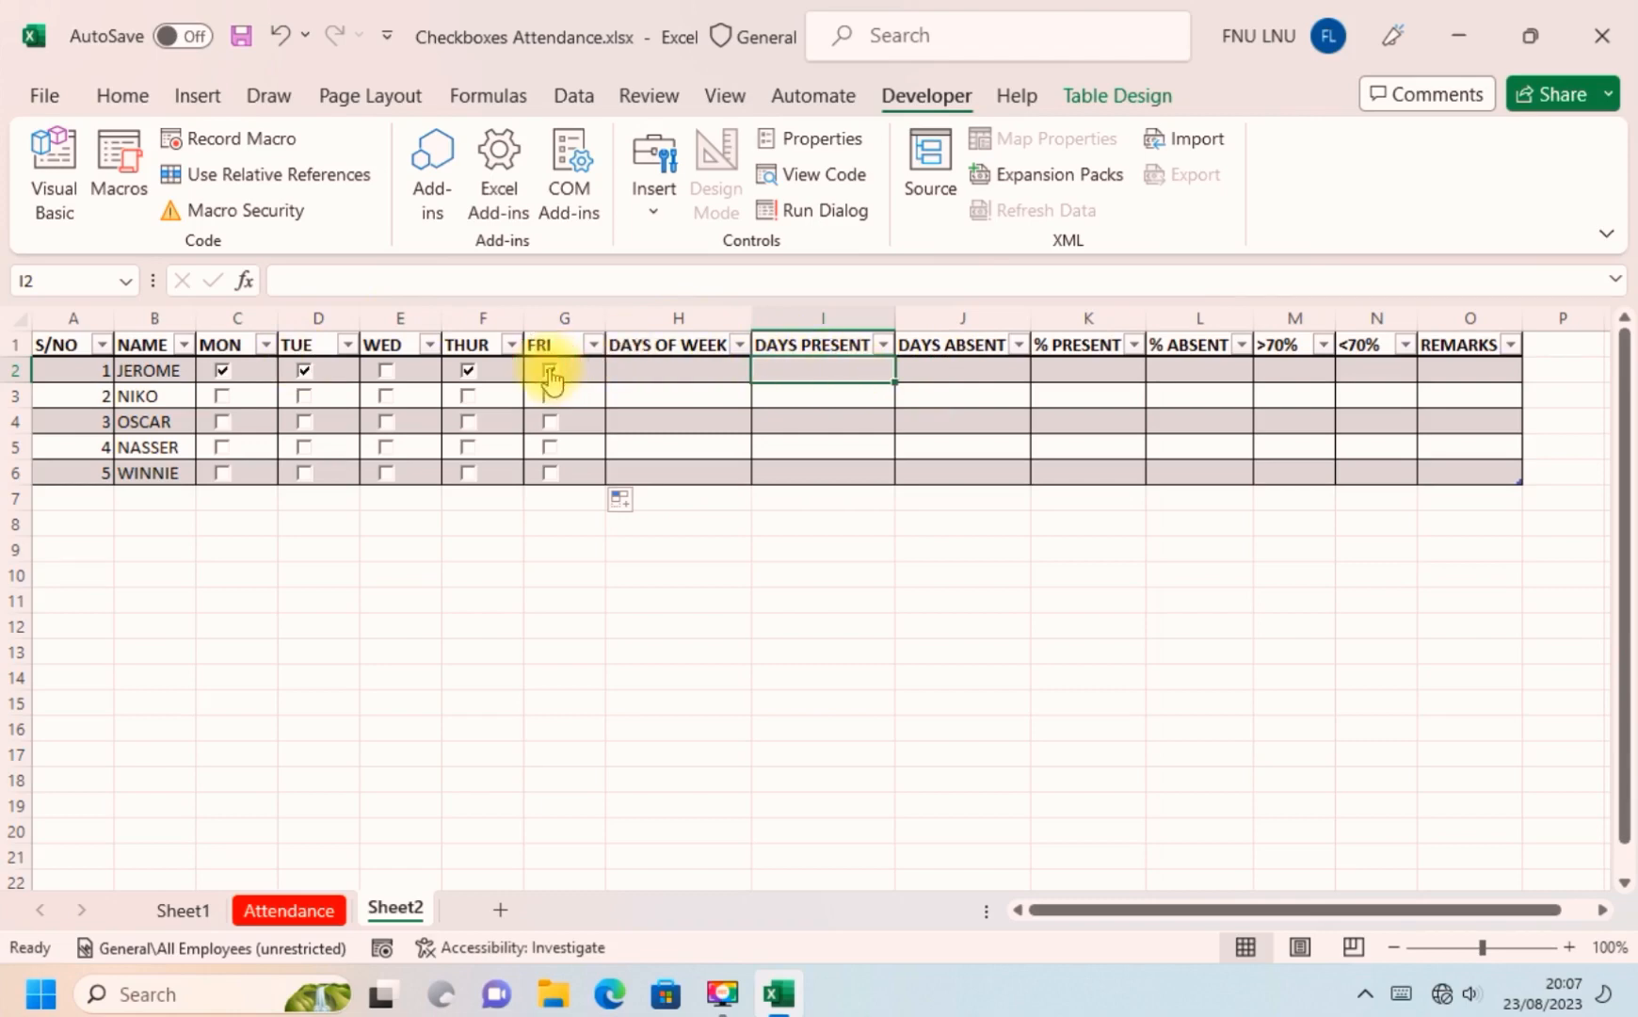
pyautogui.click(550, 370)
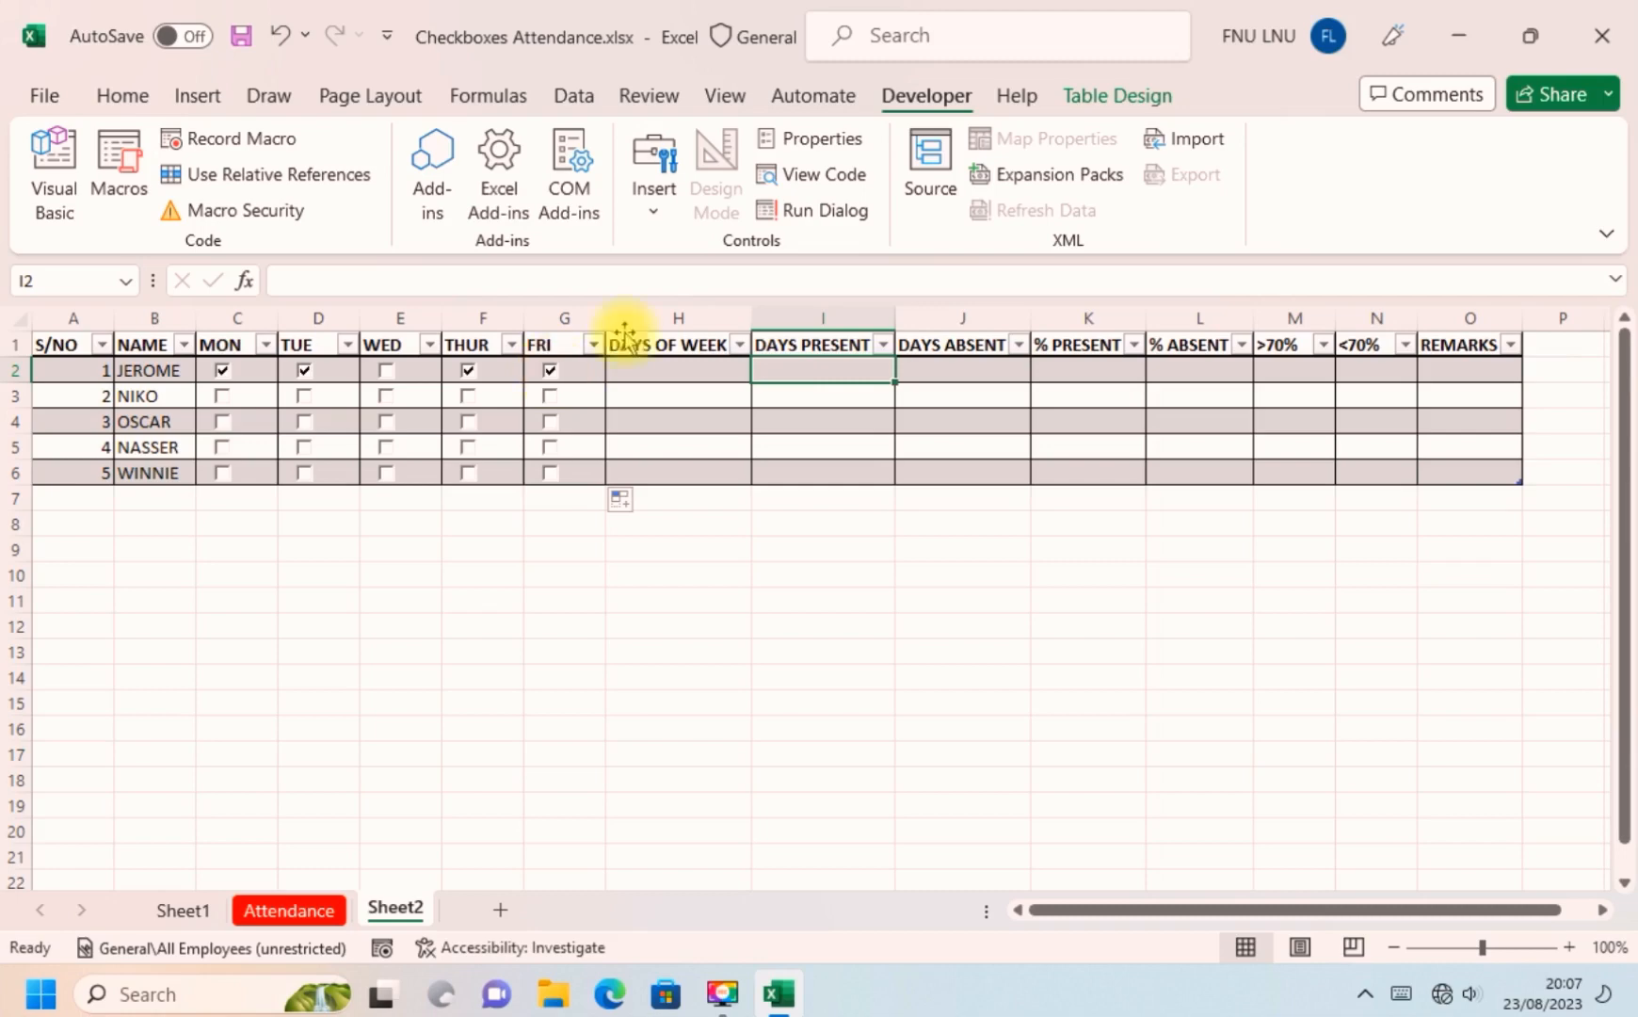
pyautogui.click(965, 375)
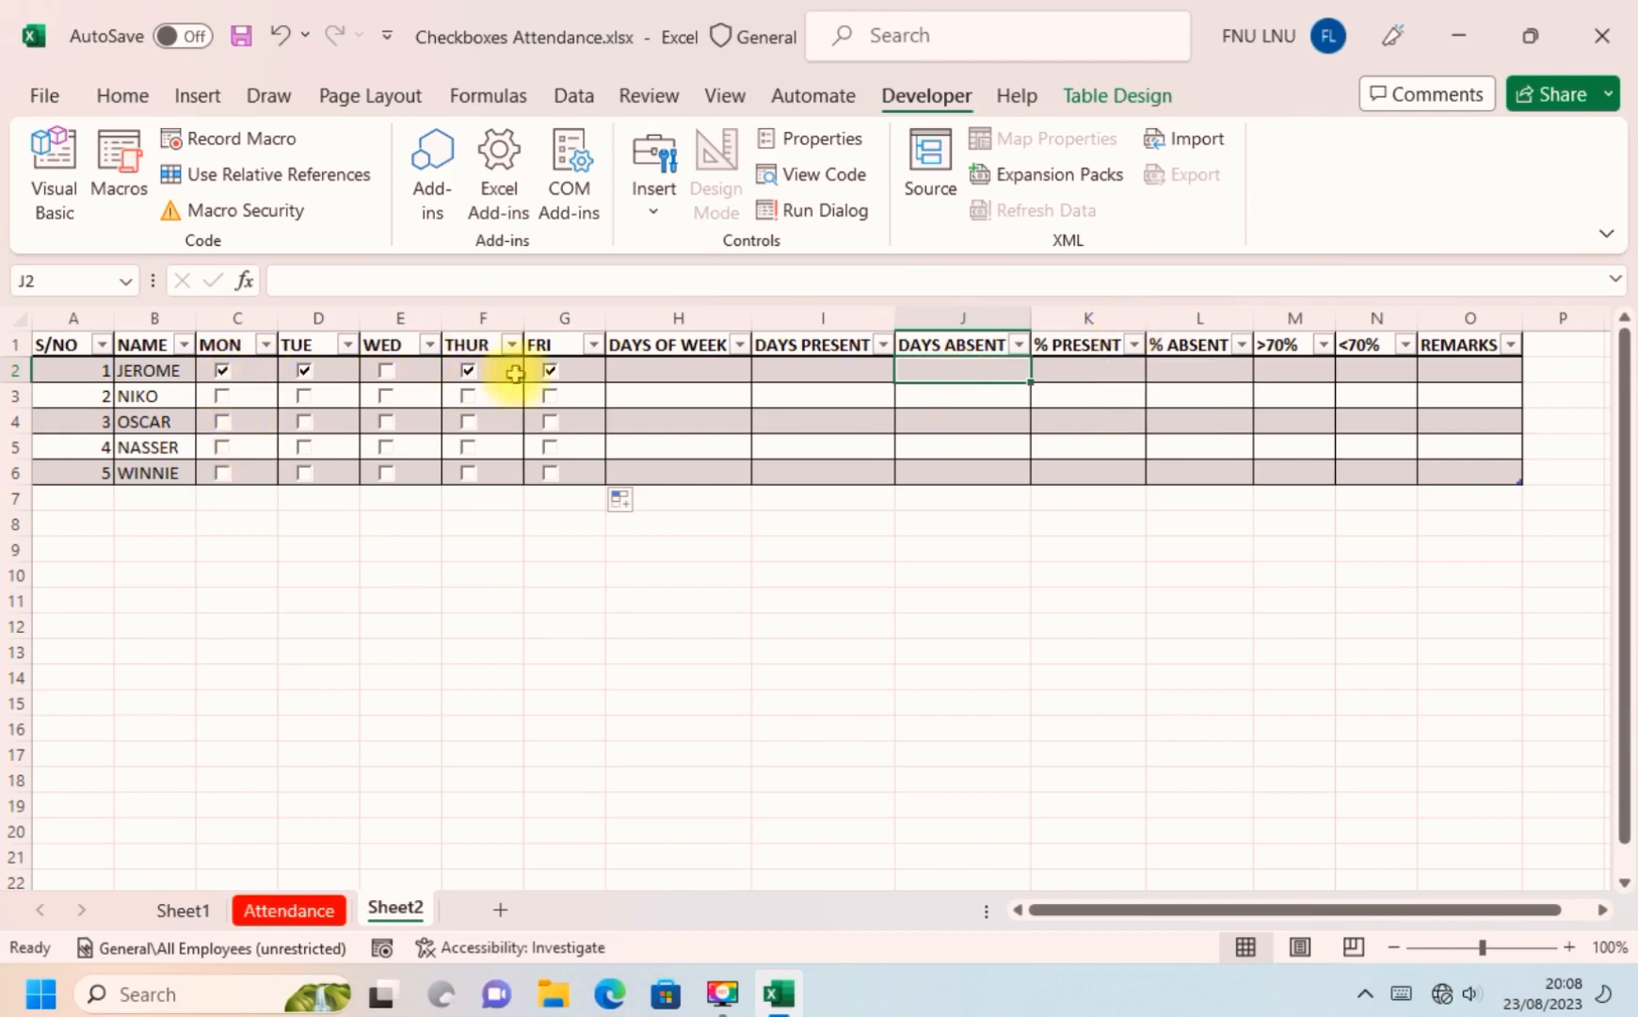
# Clear the ticked weekday checkboxes in the first attendee's row.
pyautogui.click(550, 370)
pyautogui.click(474, 374)
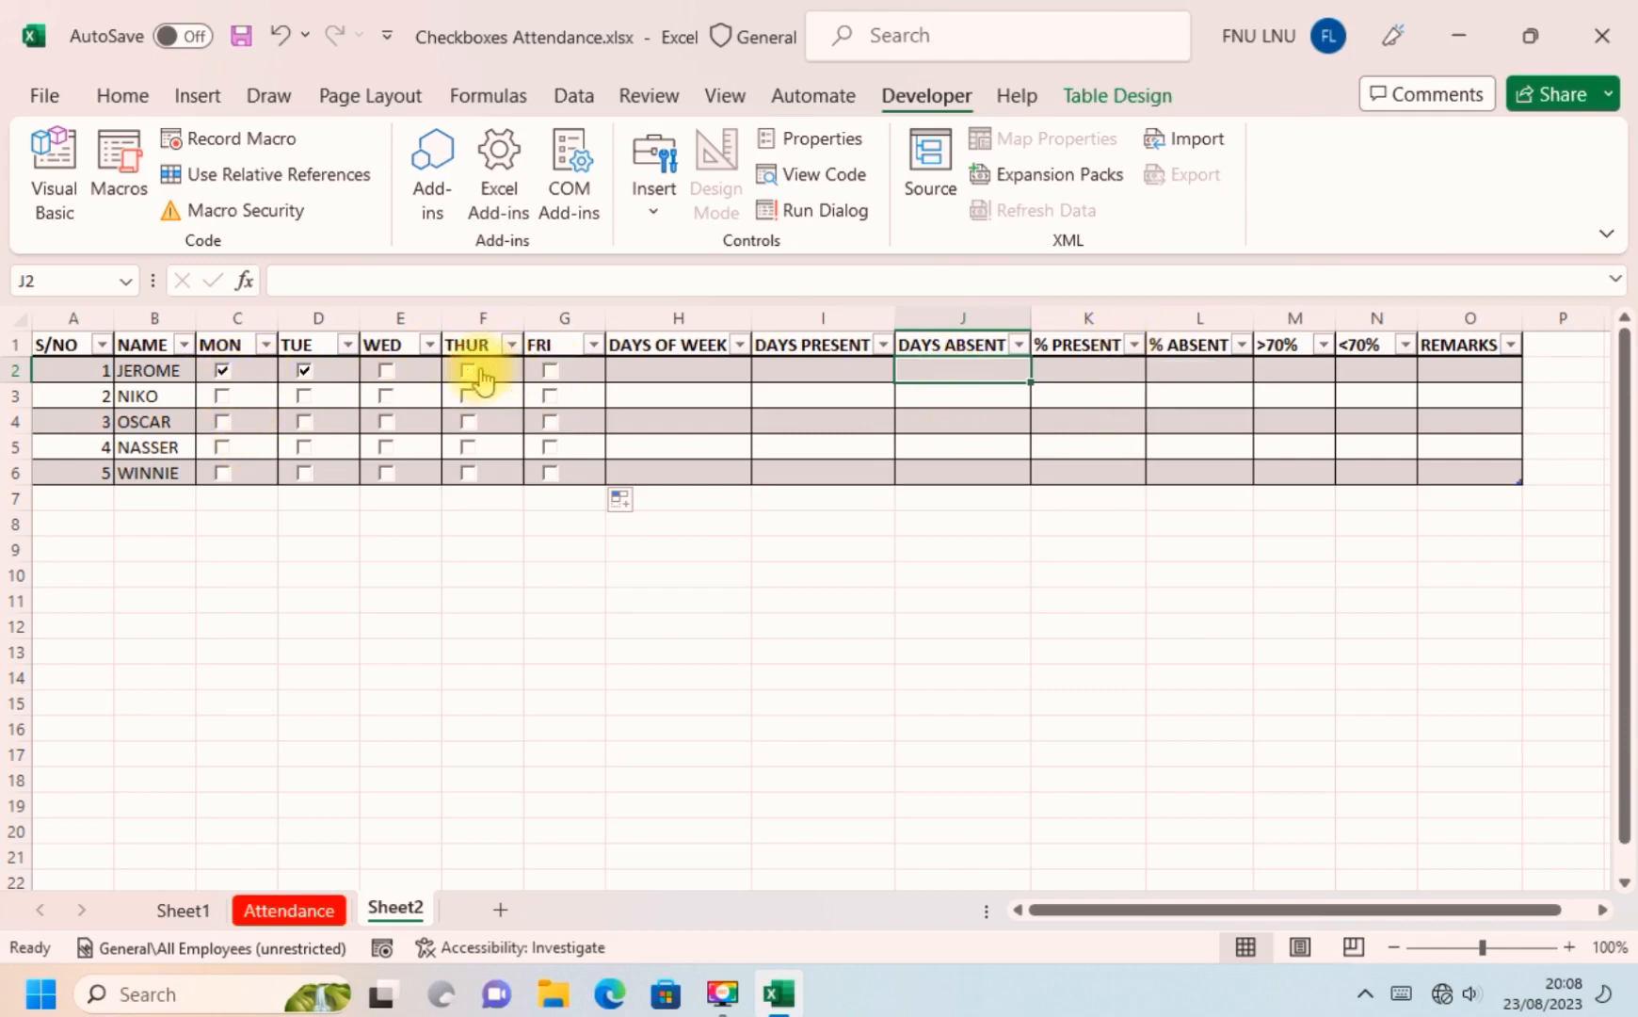
pyautogui.click(305, 373)
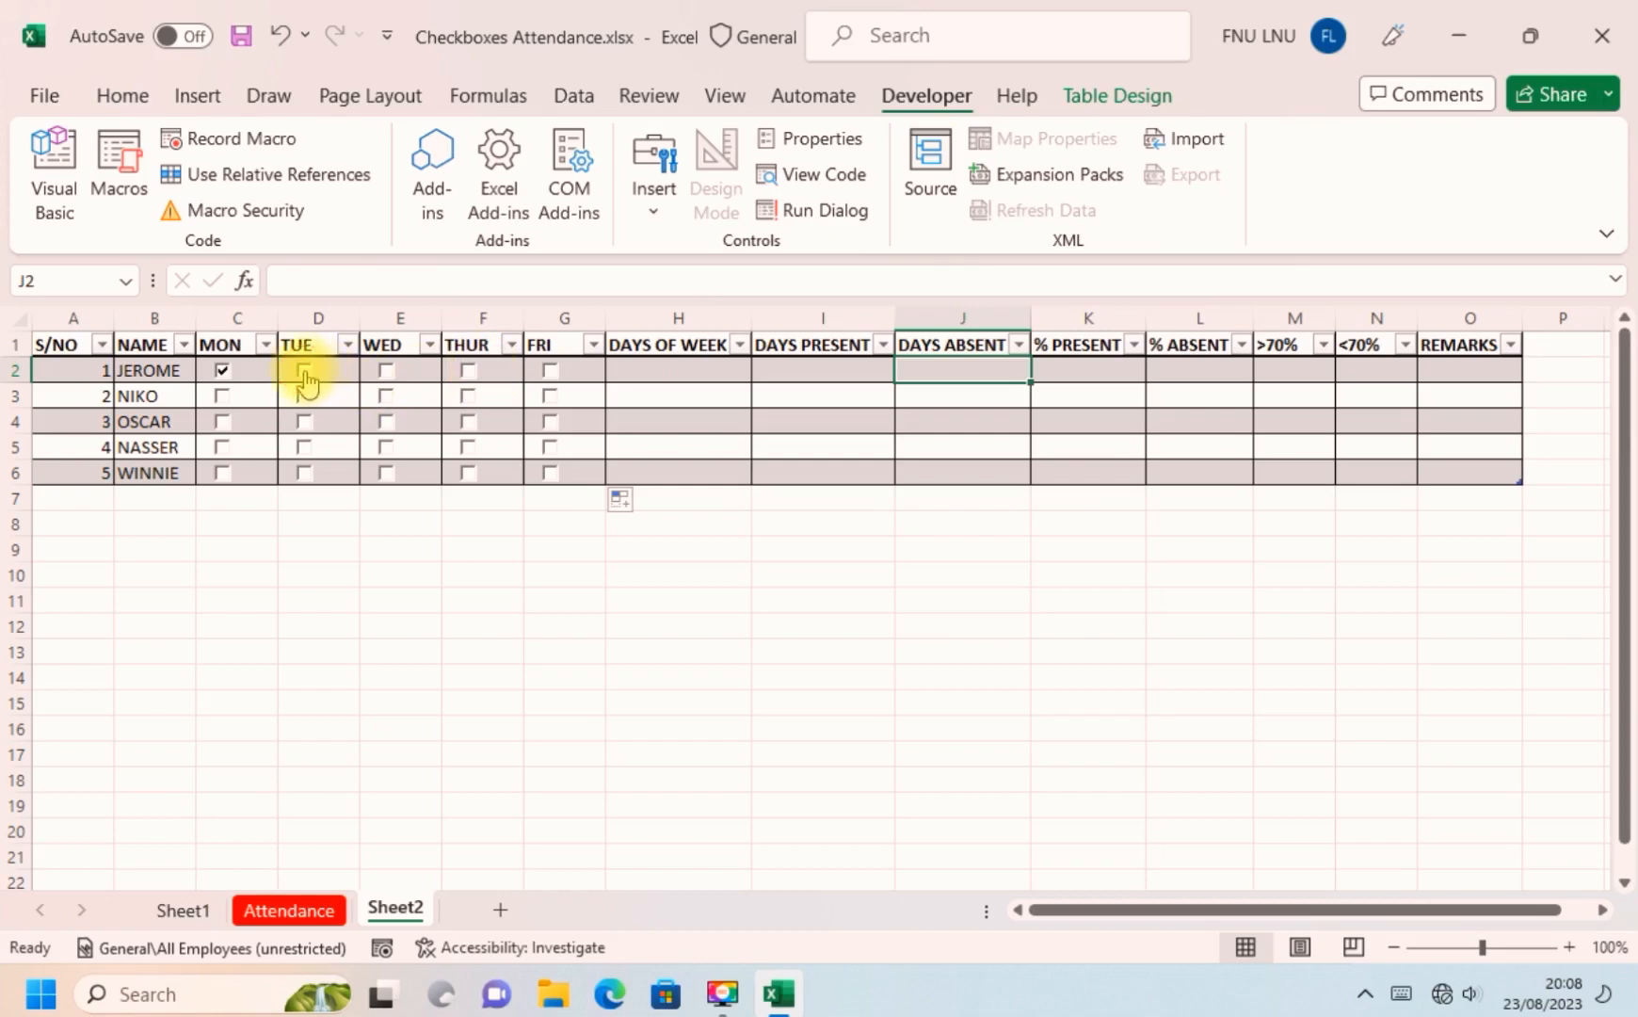
# Link the Monday checkbox in row 2 to cell $C$2 through its control format settings.
pyautogui.rightClick(222, 376)
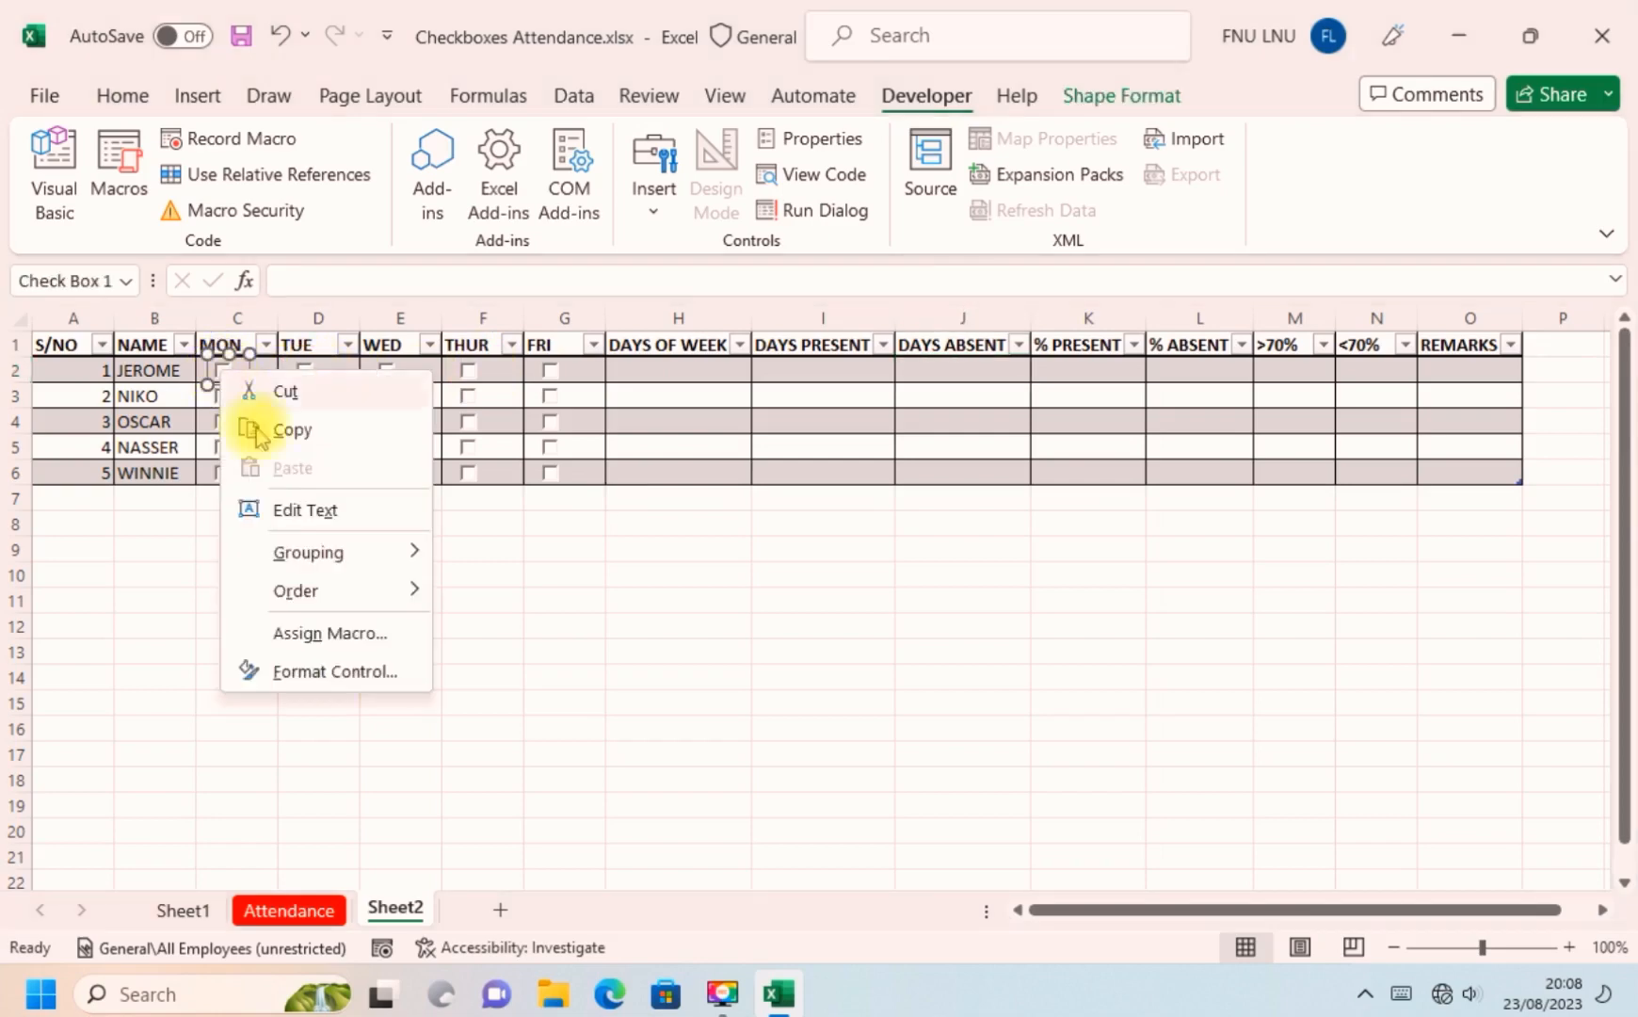
pyautogui.click(340, 671)
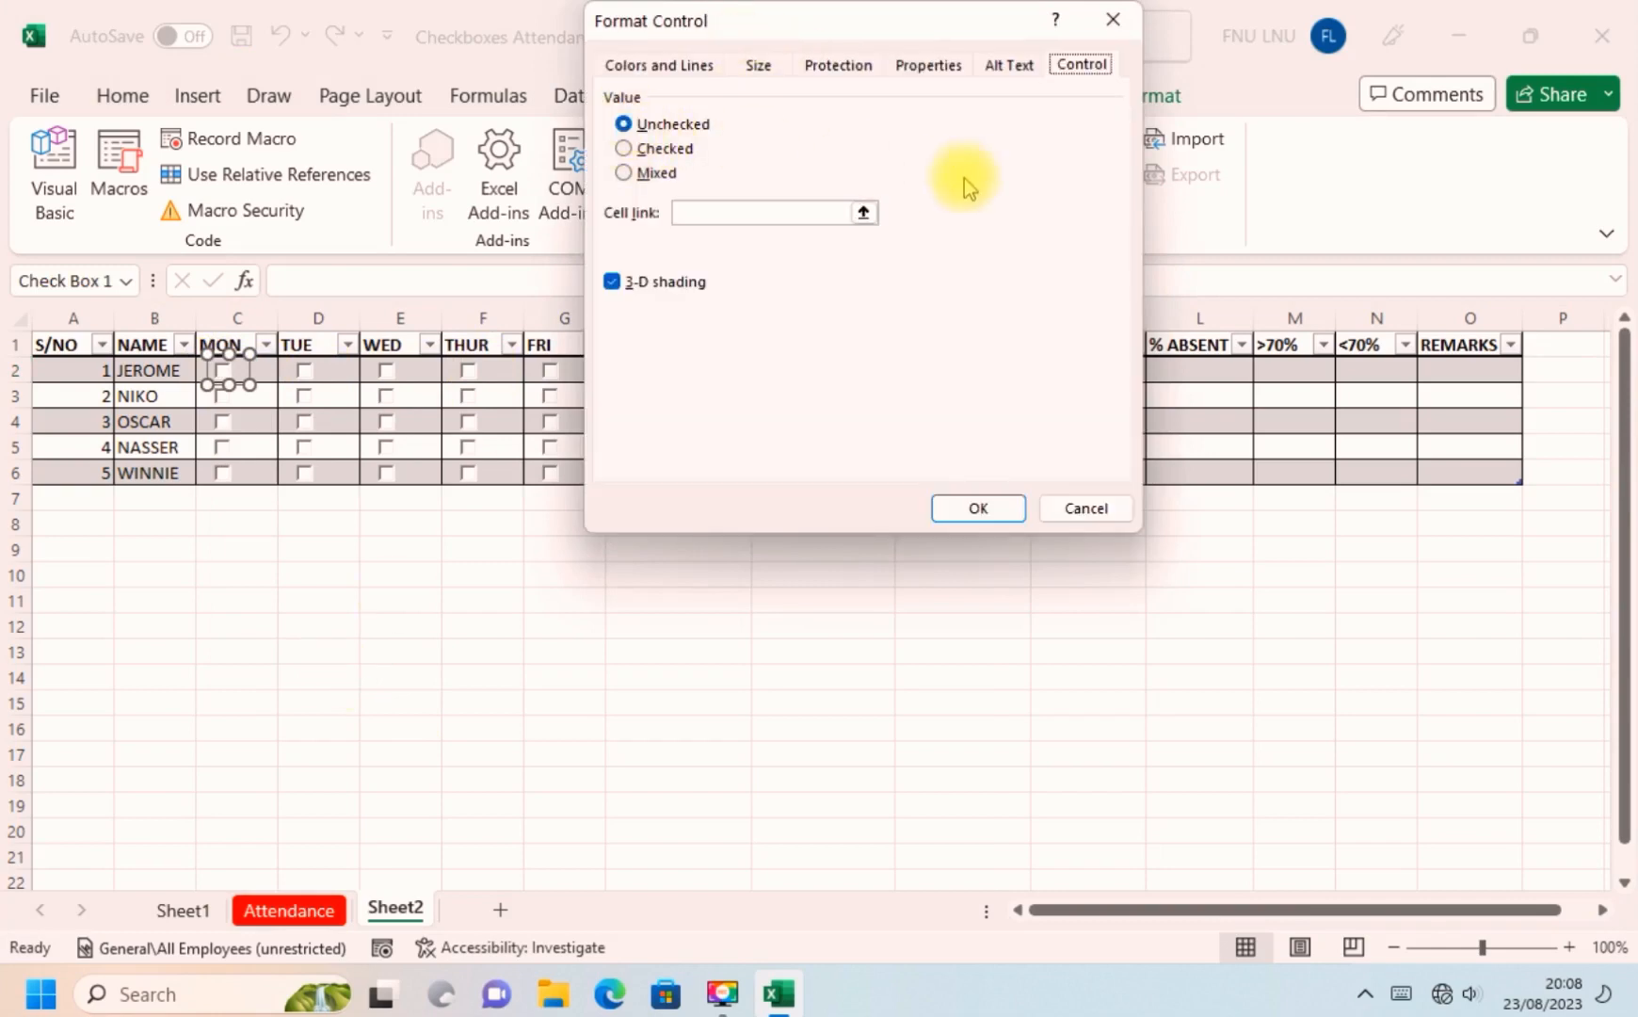
pyautogui.click(862, 213)
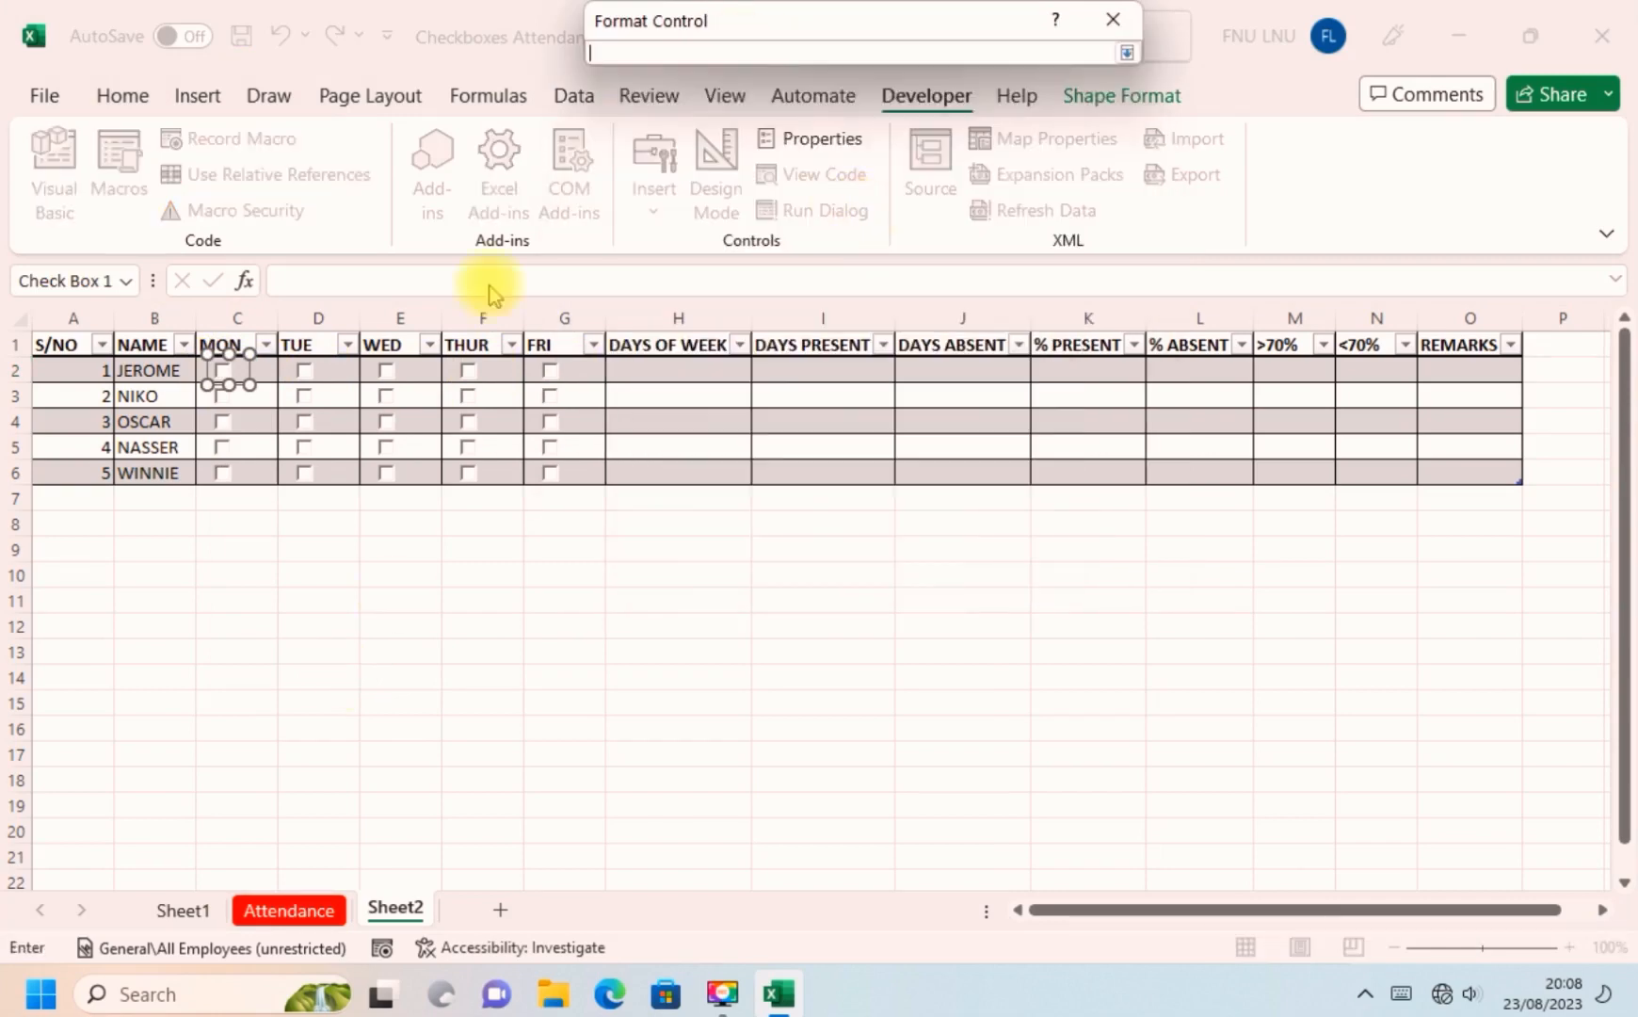
pyautogui.click(263, 371)
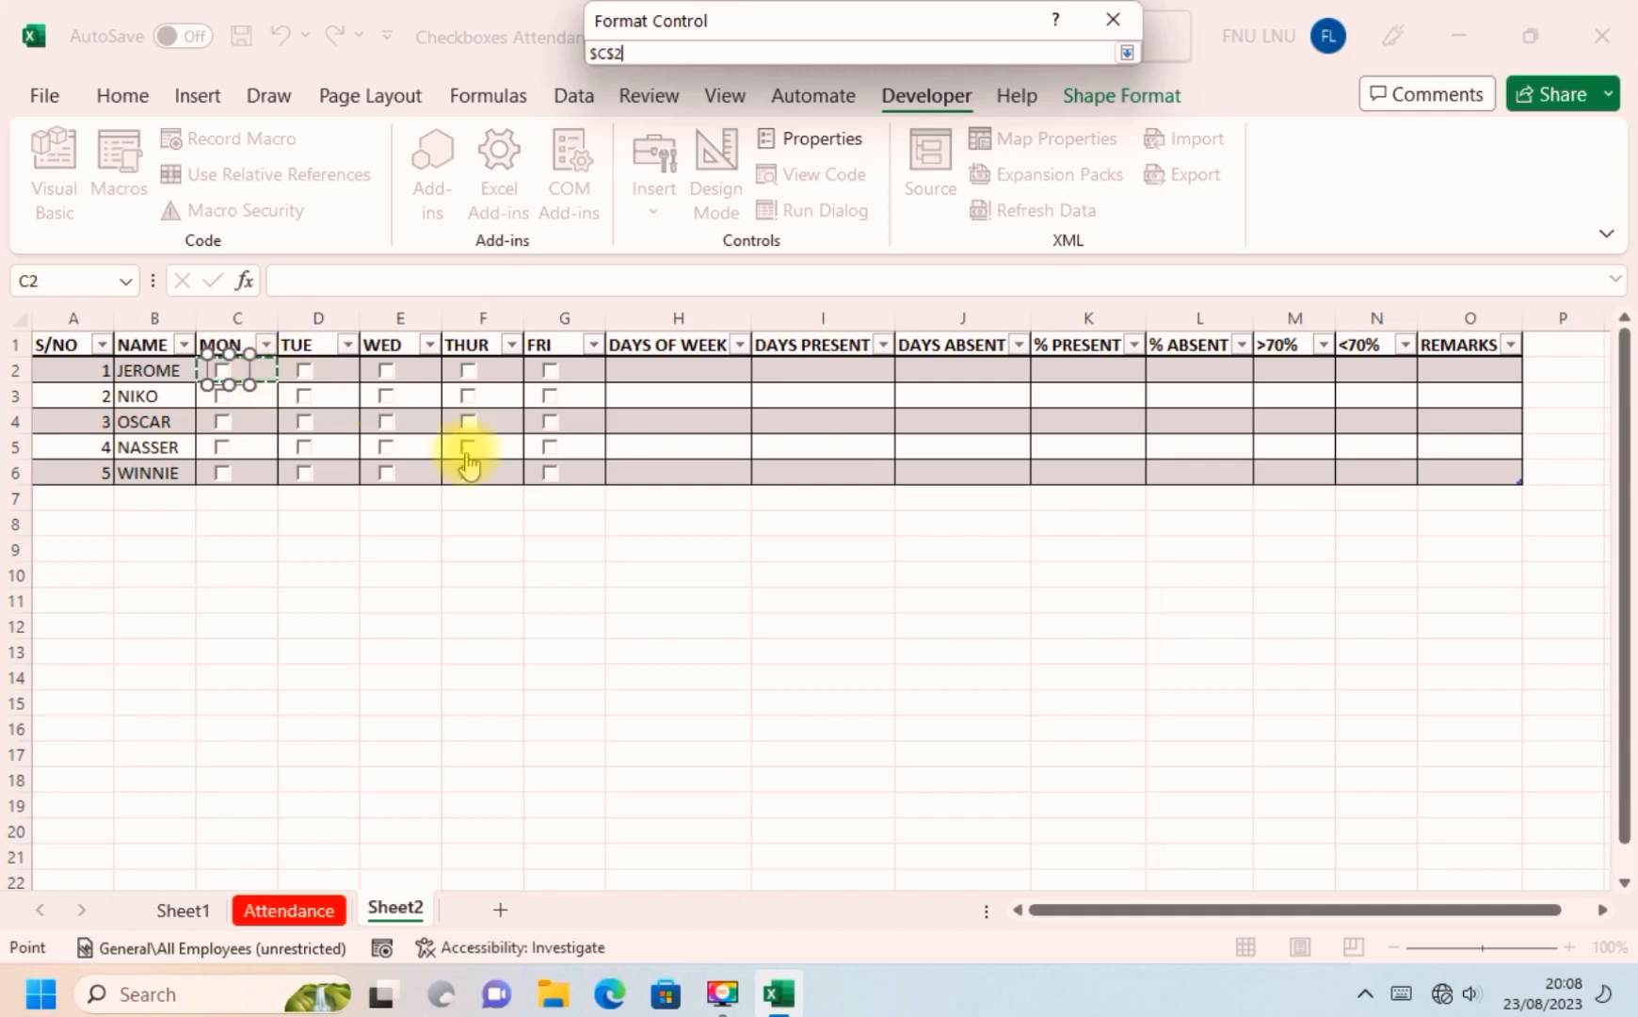
pyautogui.click(1128, 53)
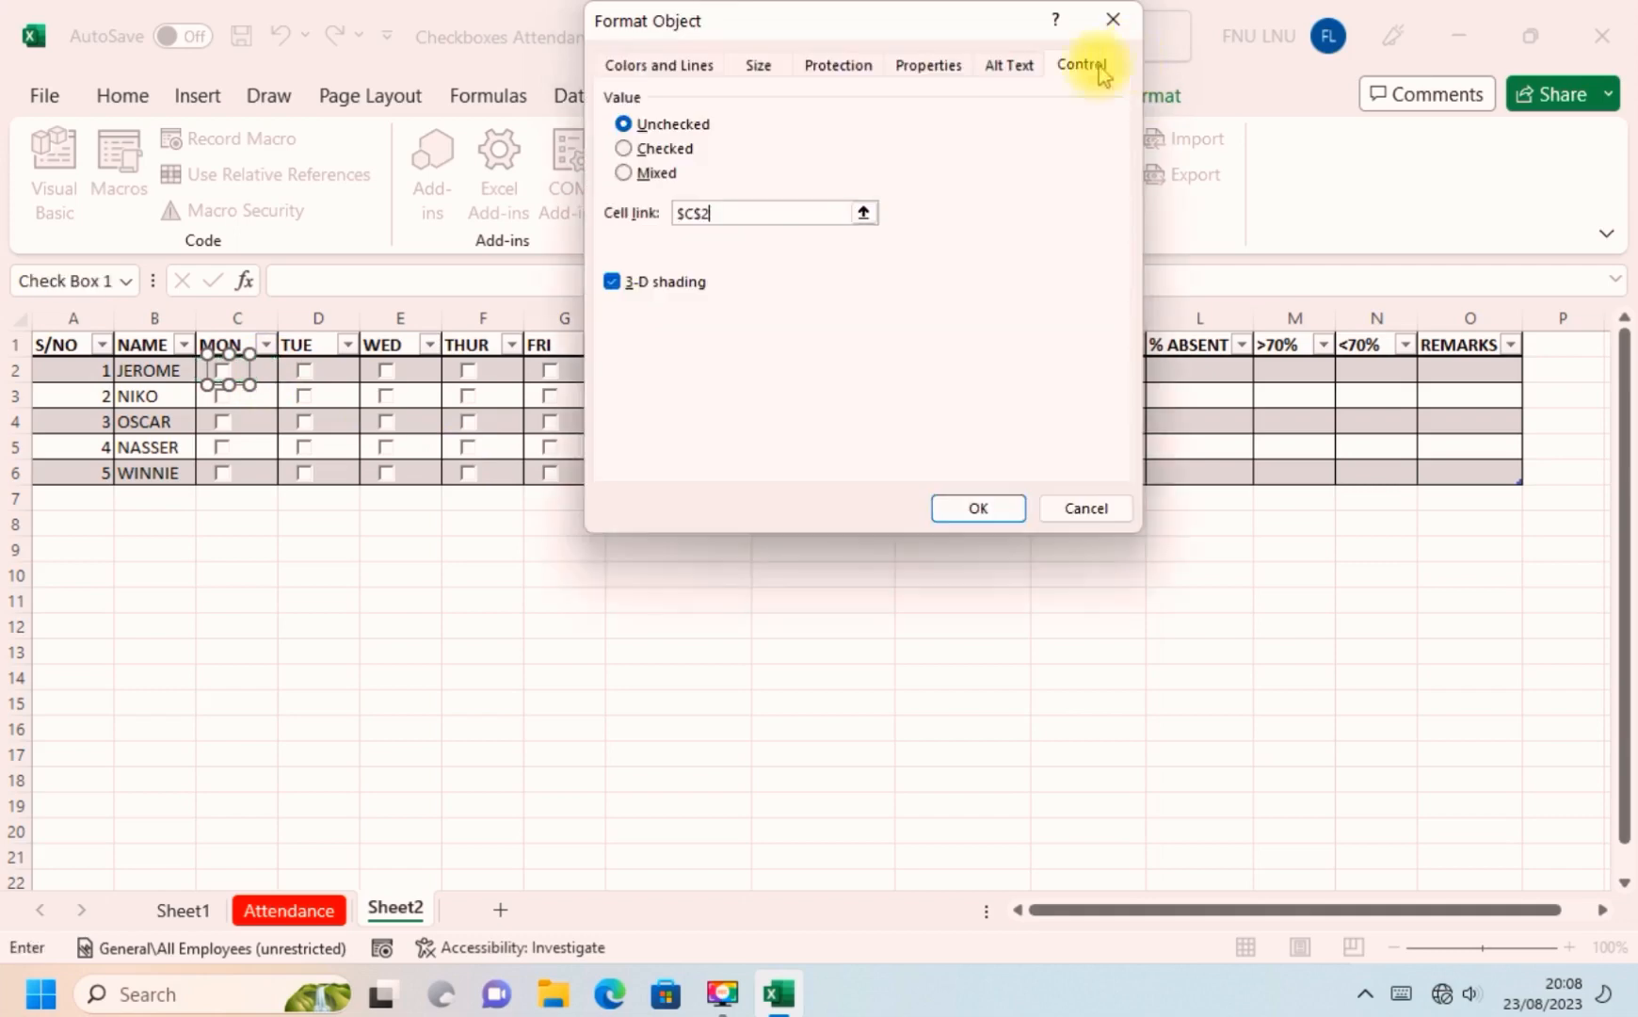
pyautogui.click(979, 509)
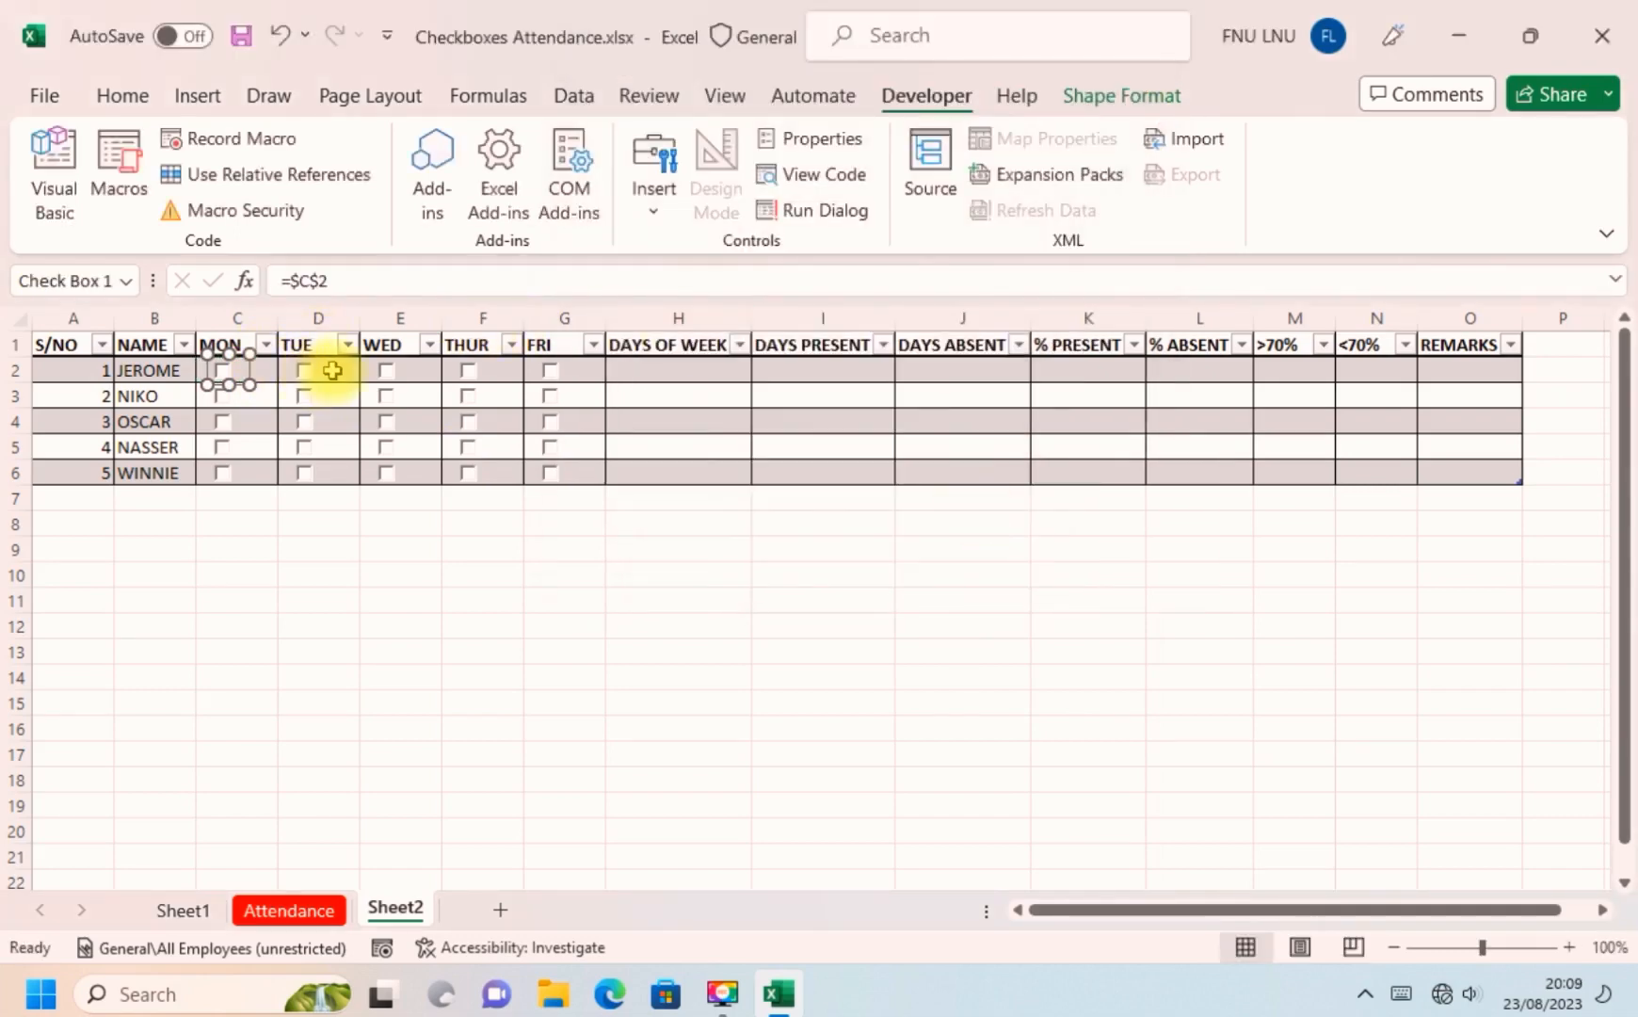
pyautogui.click(303, 374)
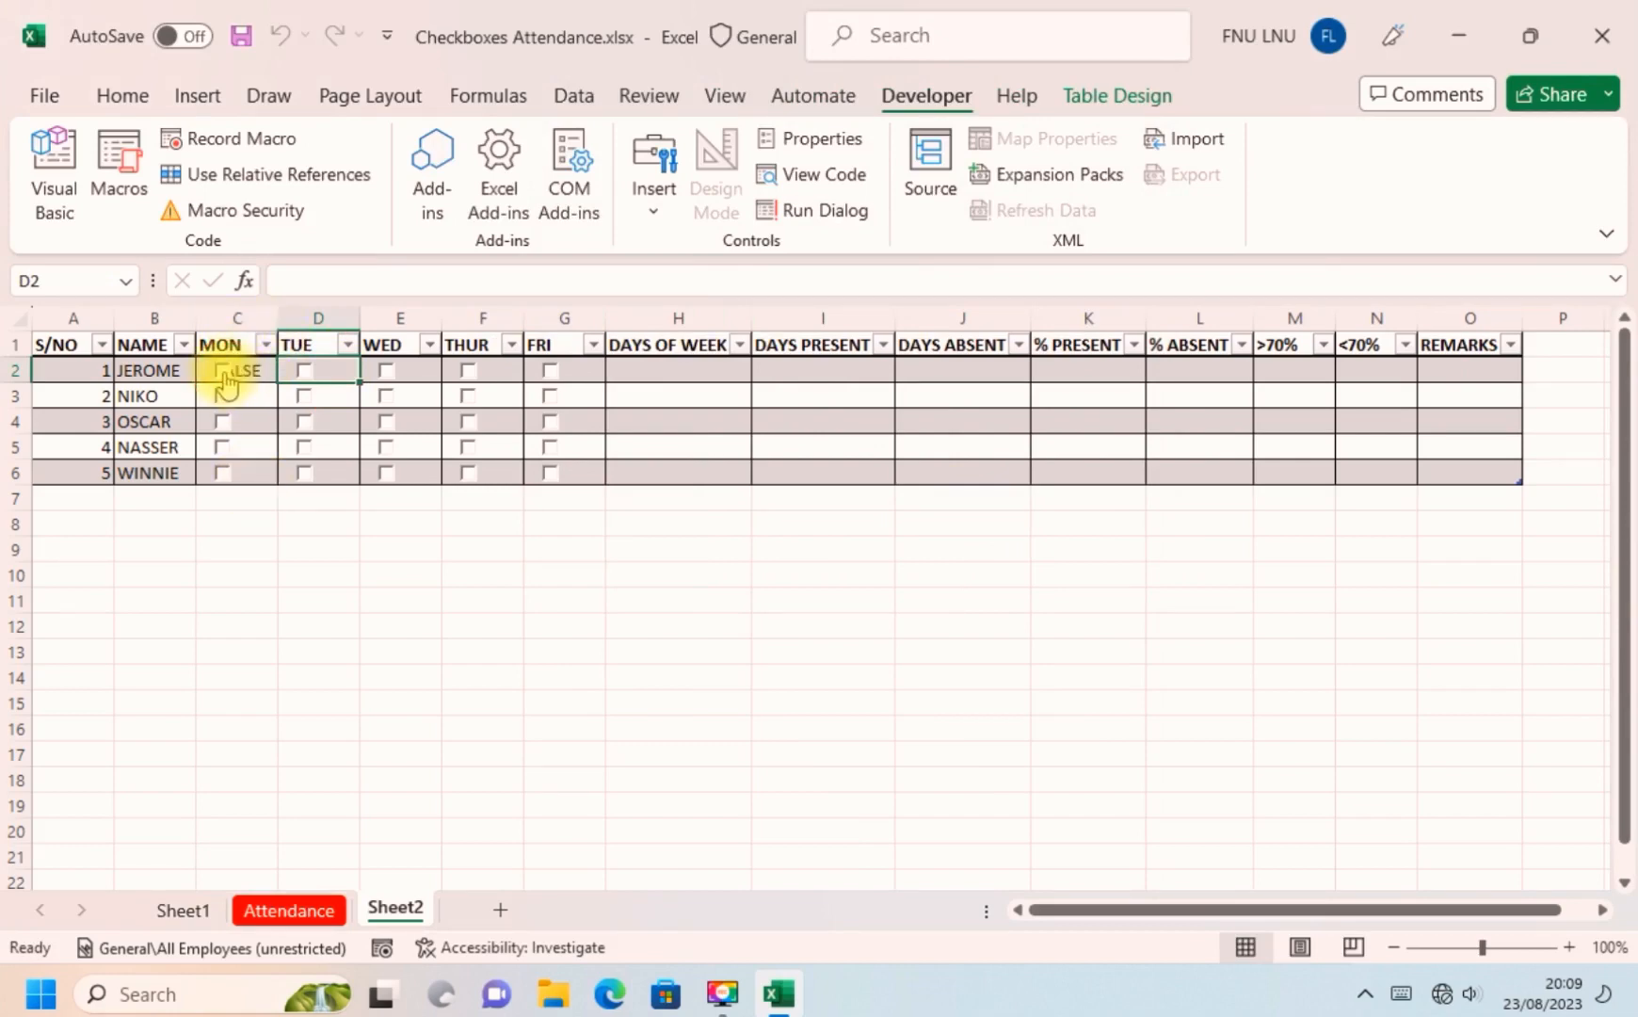
# Link the Tuesday checkbox in row 2 to cell $D$2 through its control format settings.
pyautogui.rightClick(309, 379)
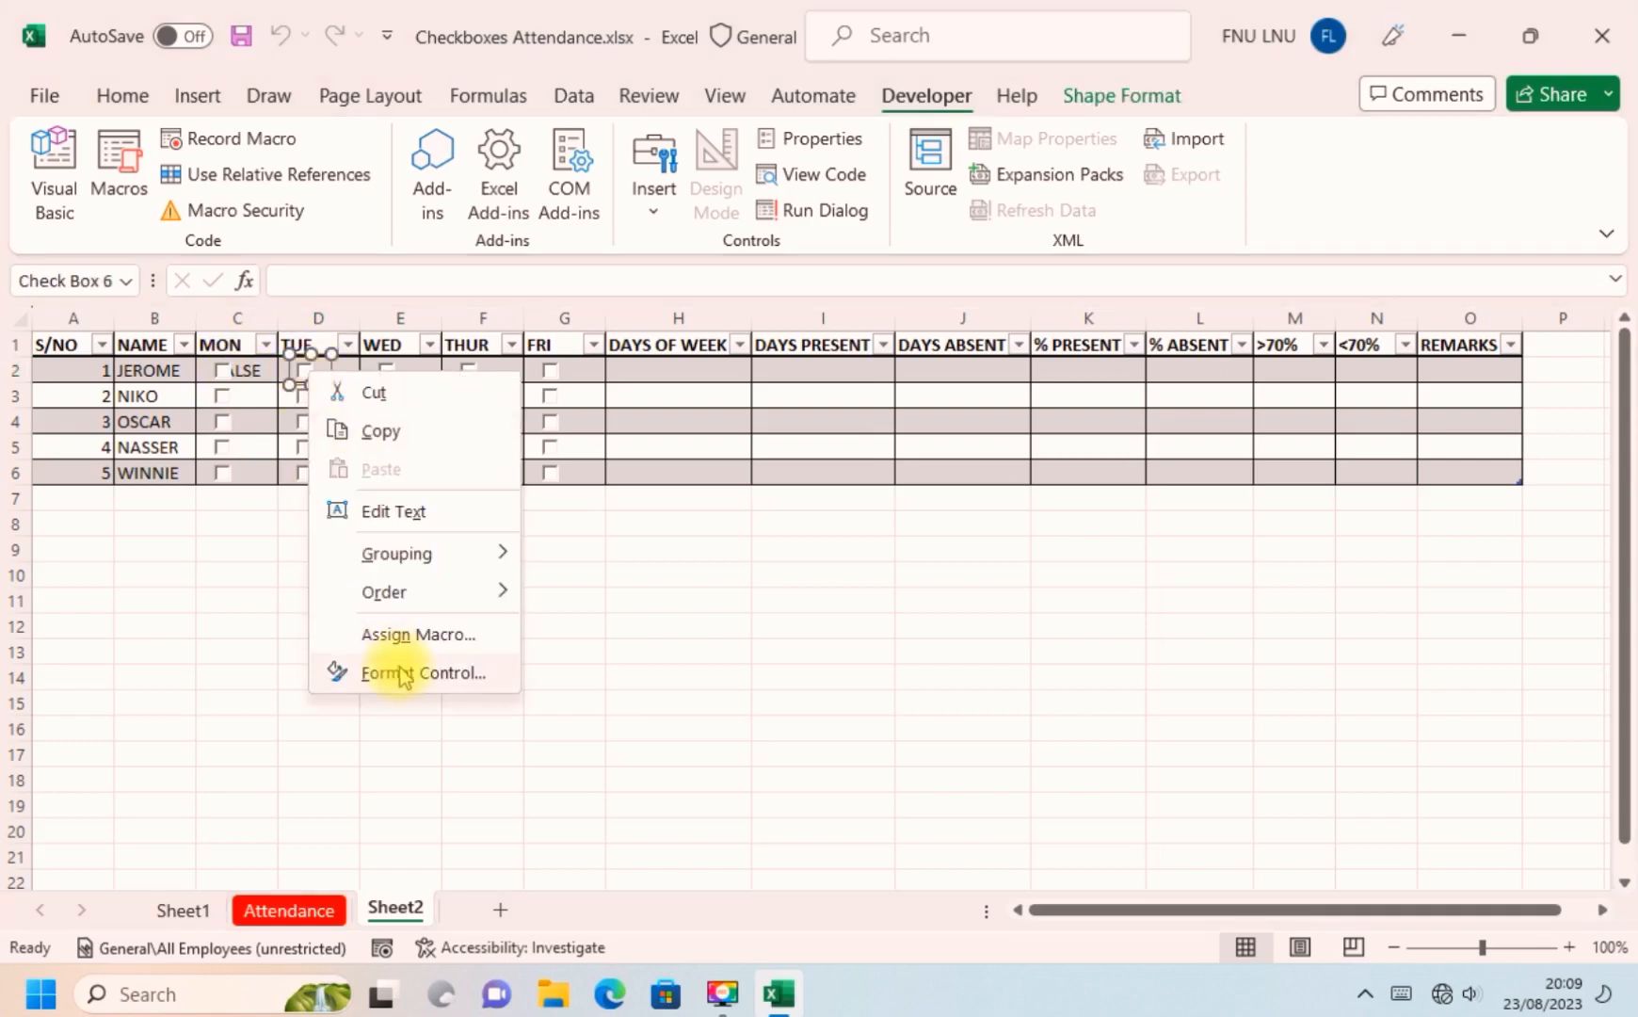
pyautogui.click(395, 672)
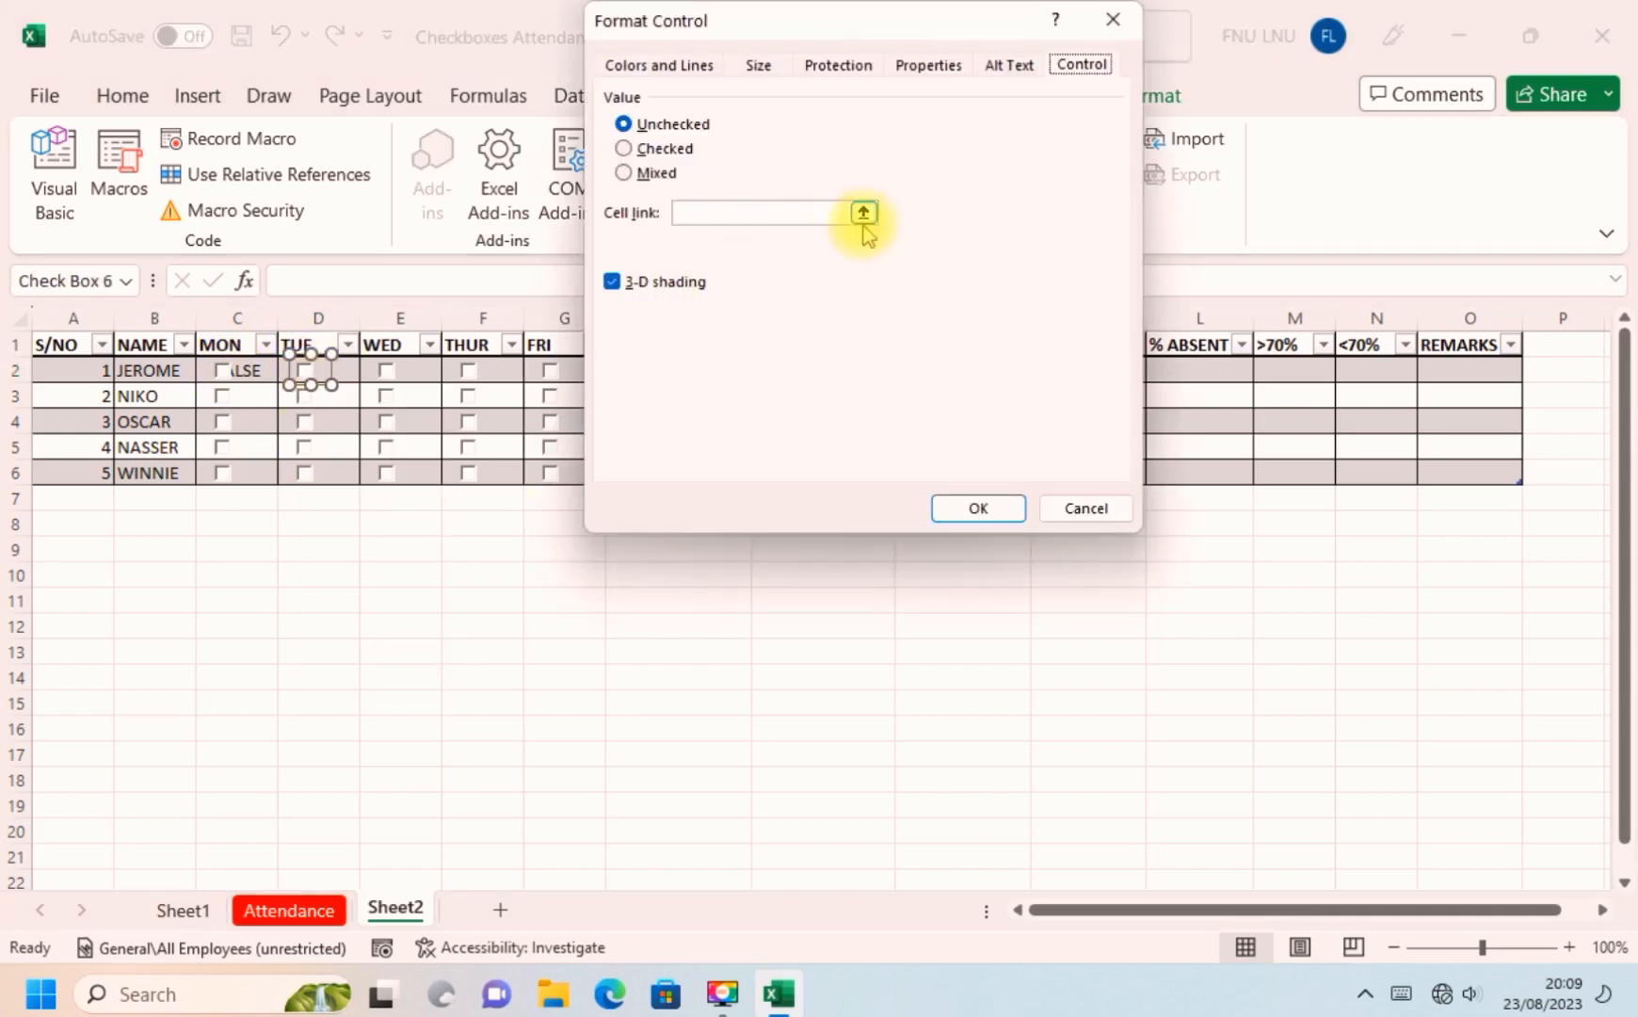
pyautogui.click(863, 211)
pyautogui.click(336, 369)
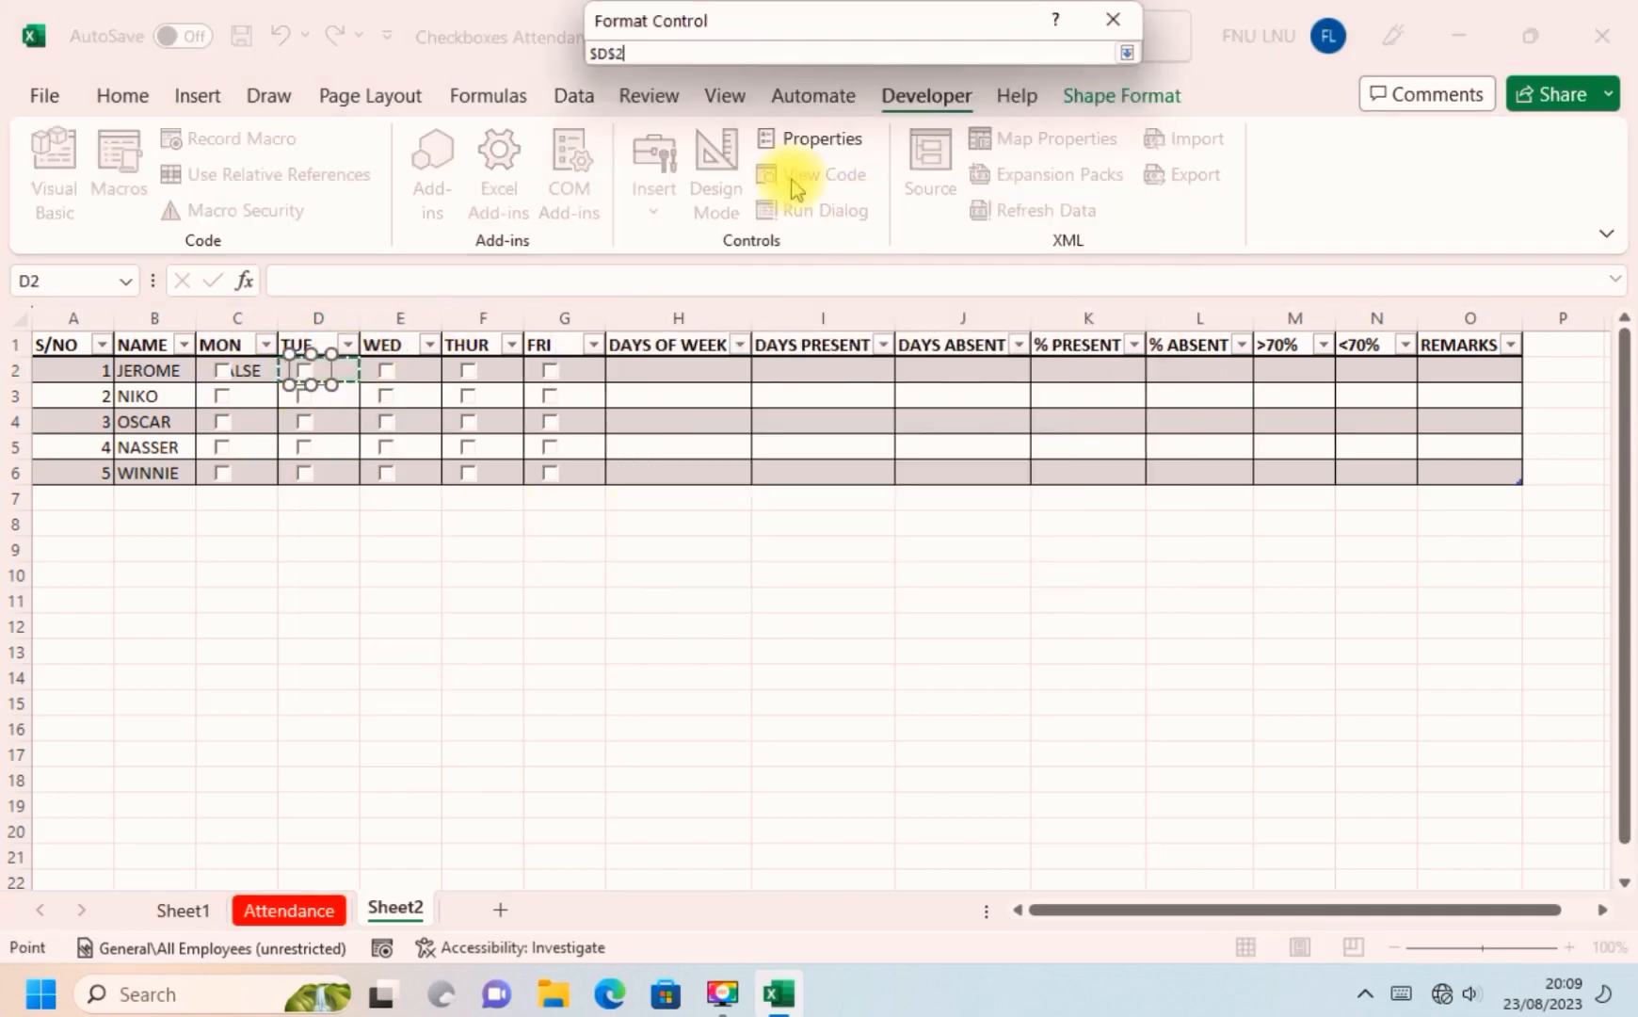
pyautogui.click(1127, 51)
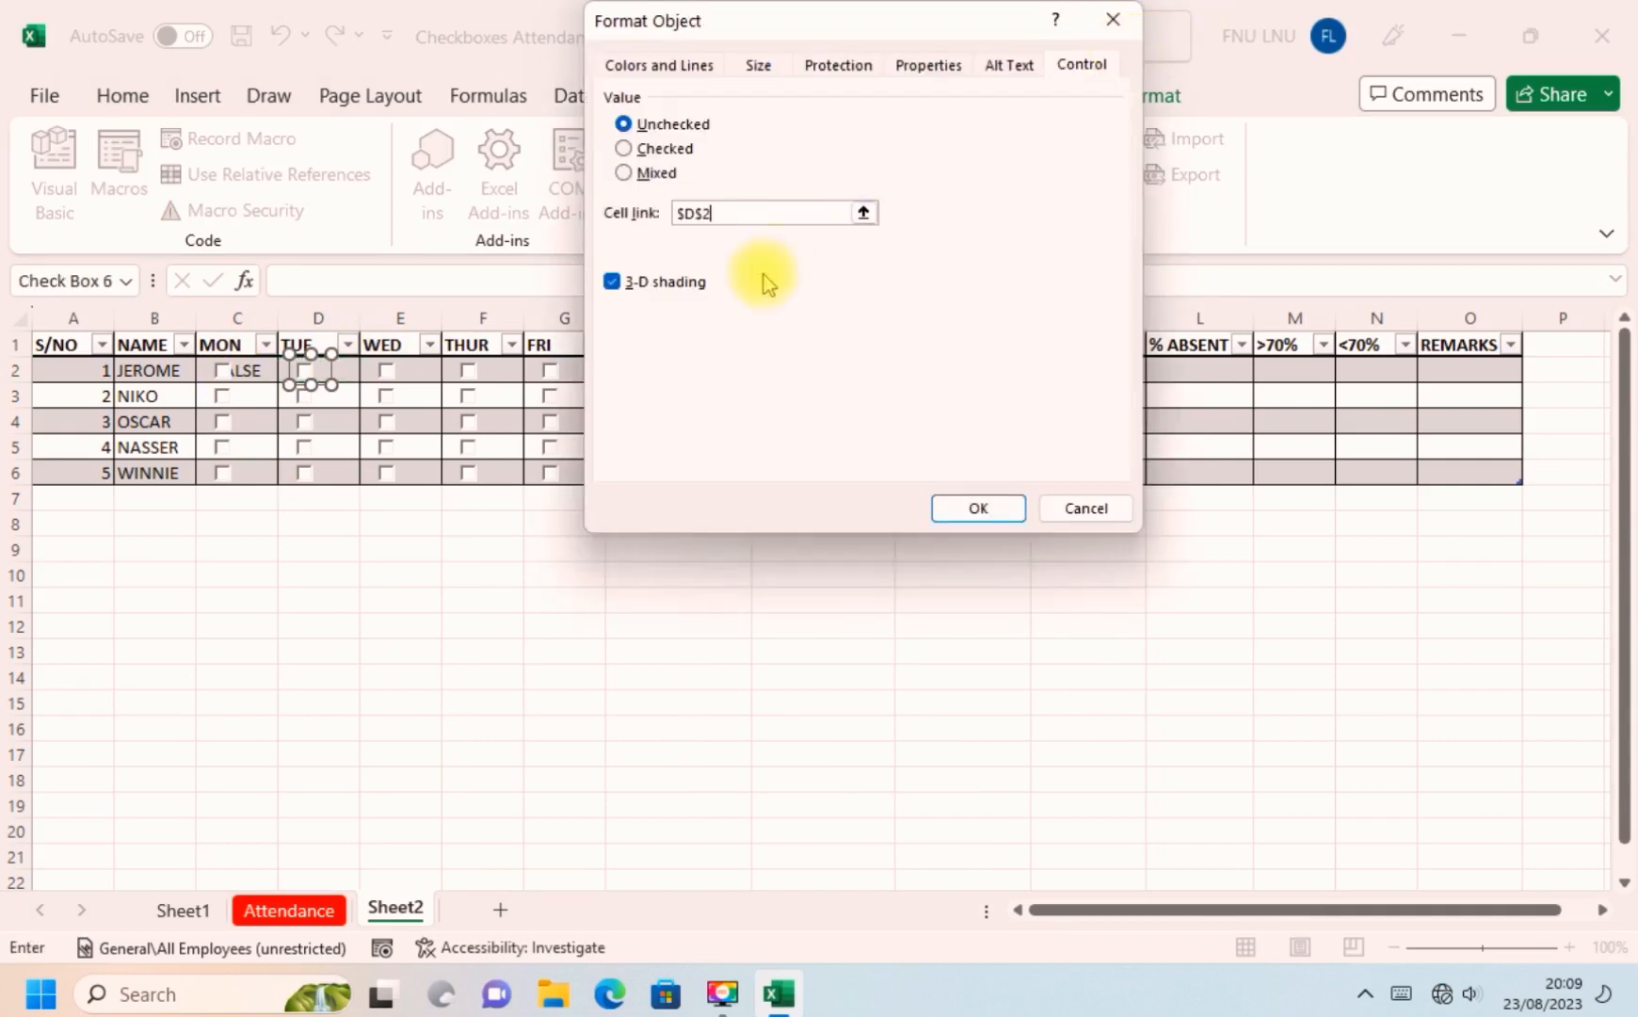
pyautogui.click(980, 509)
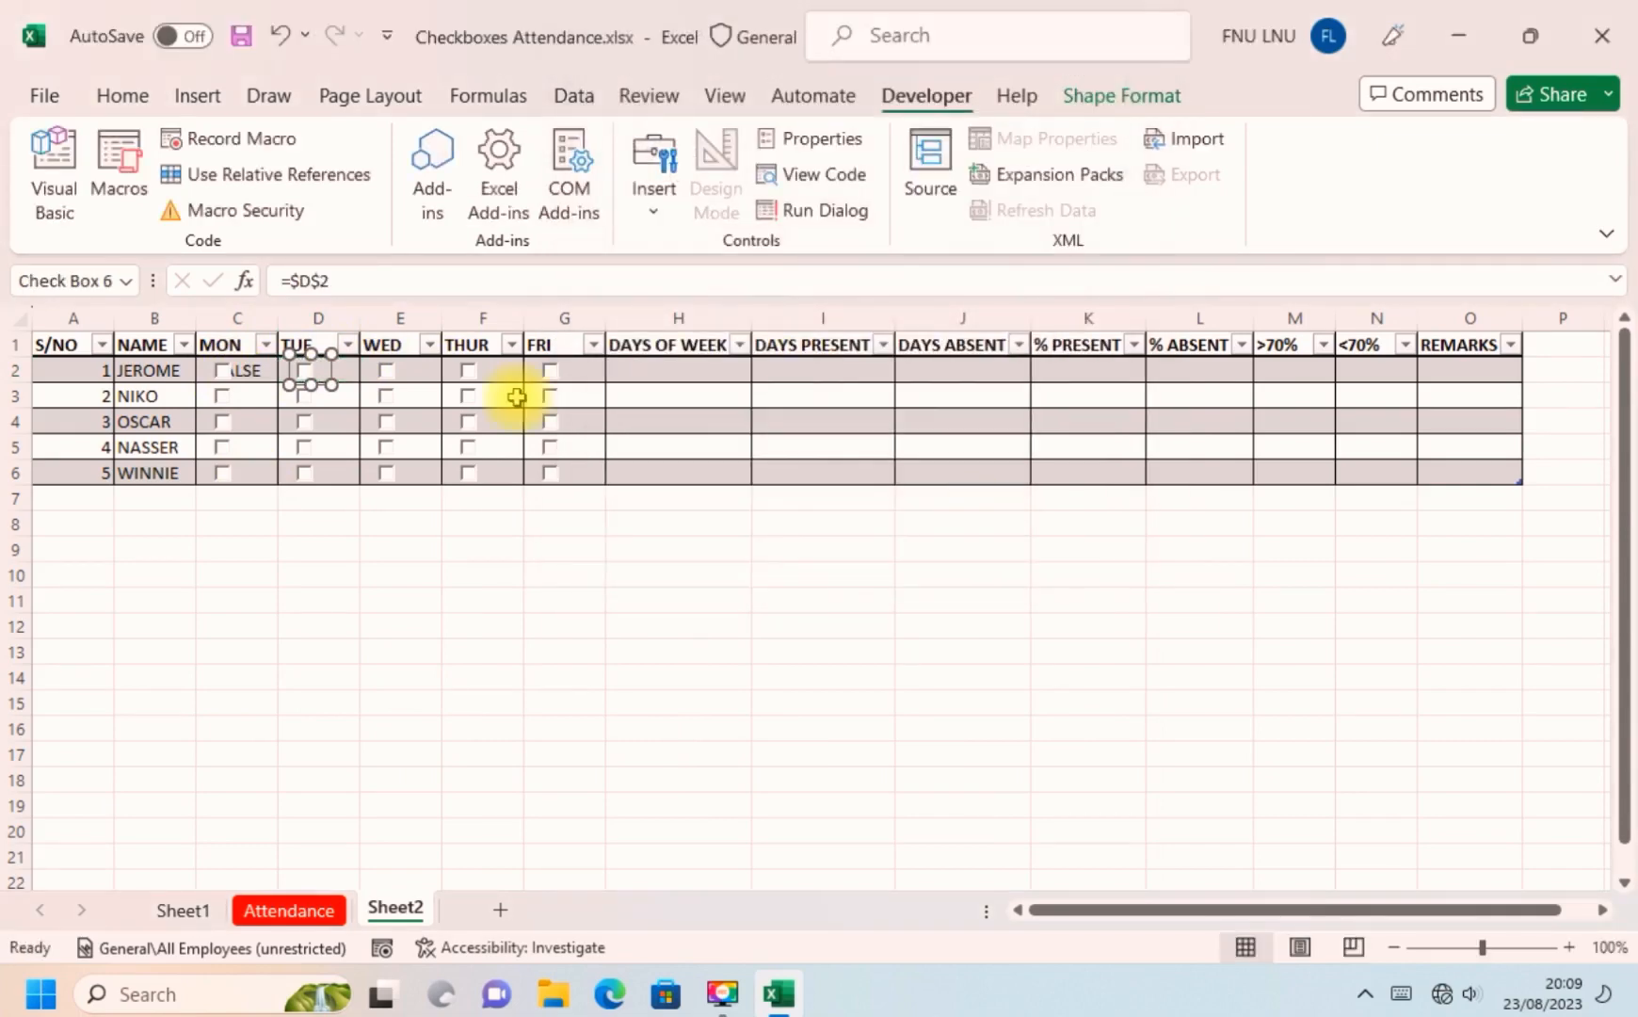
# Tick and clear the Tuesday checkbox in row 2 to test its link, leaving it unticked.
pyautogui.moveTo(320, 376); pyautogui.dragTo(387, 369)
pyautogui.click(306, 376)
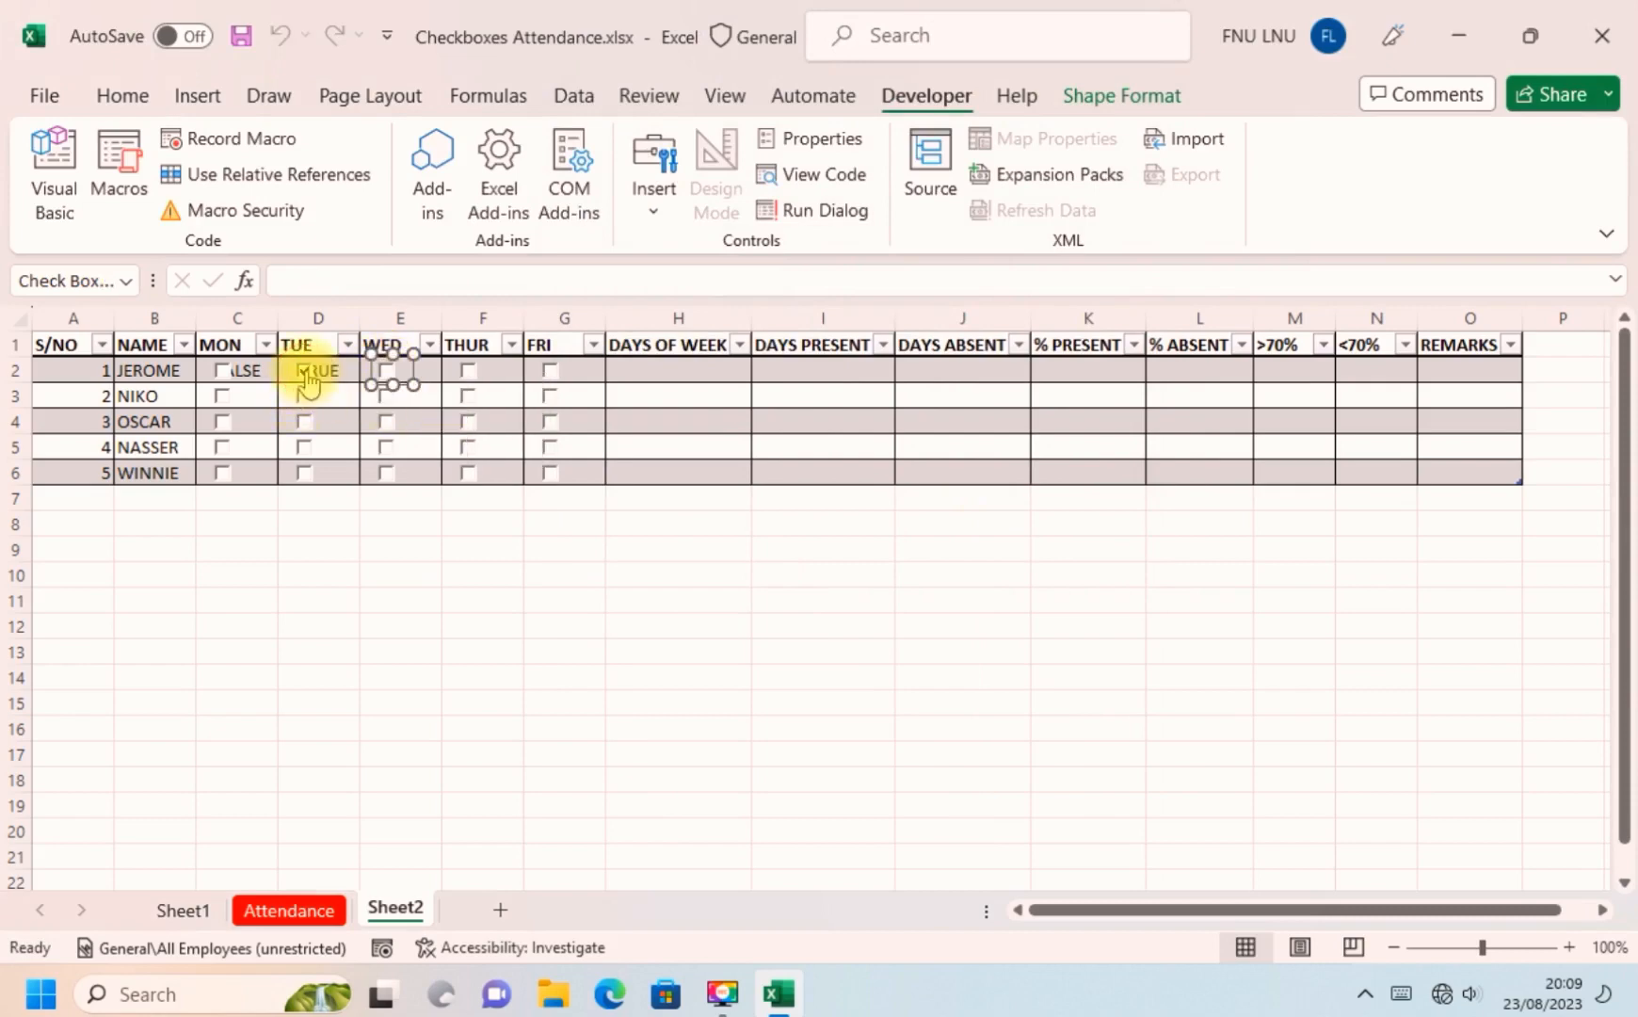
pyautogui.click(307, 377)
pyautogui.click(307, 376)
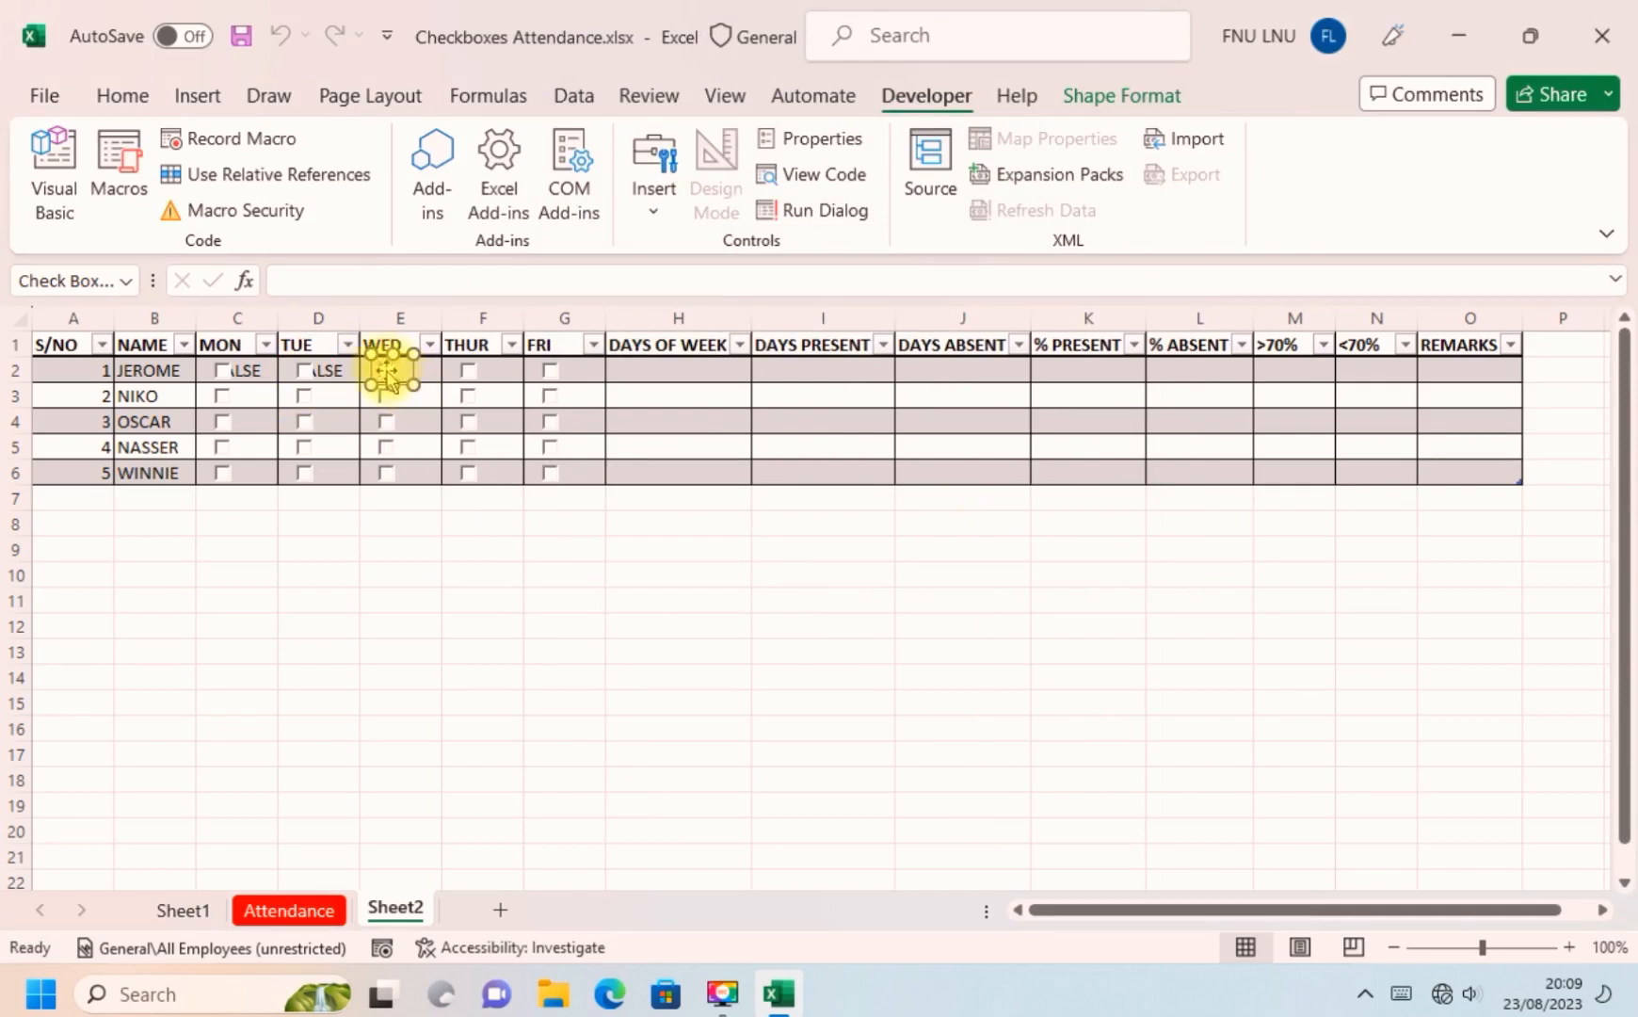
# Link the Wednesday checkbox in row 2 to cell $E$2 through its control format settings.
pyautogui.rightClick(391, 377)
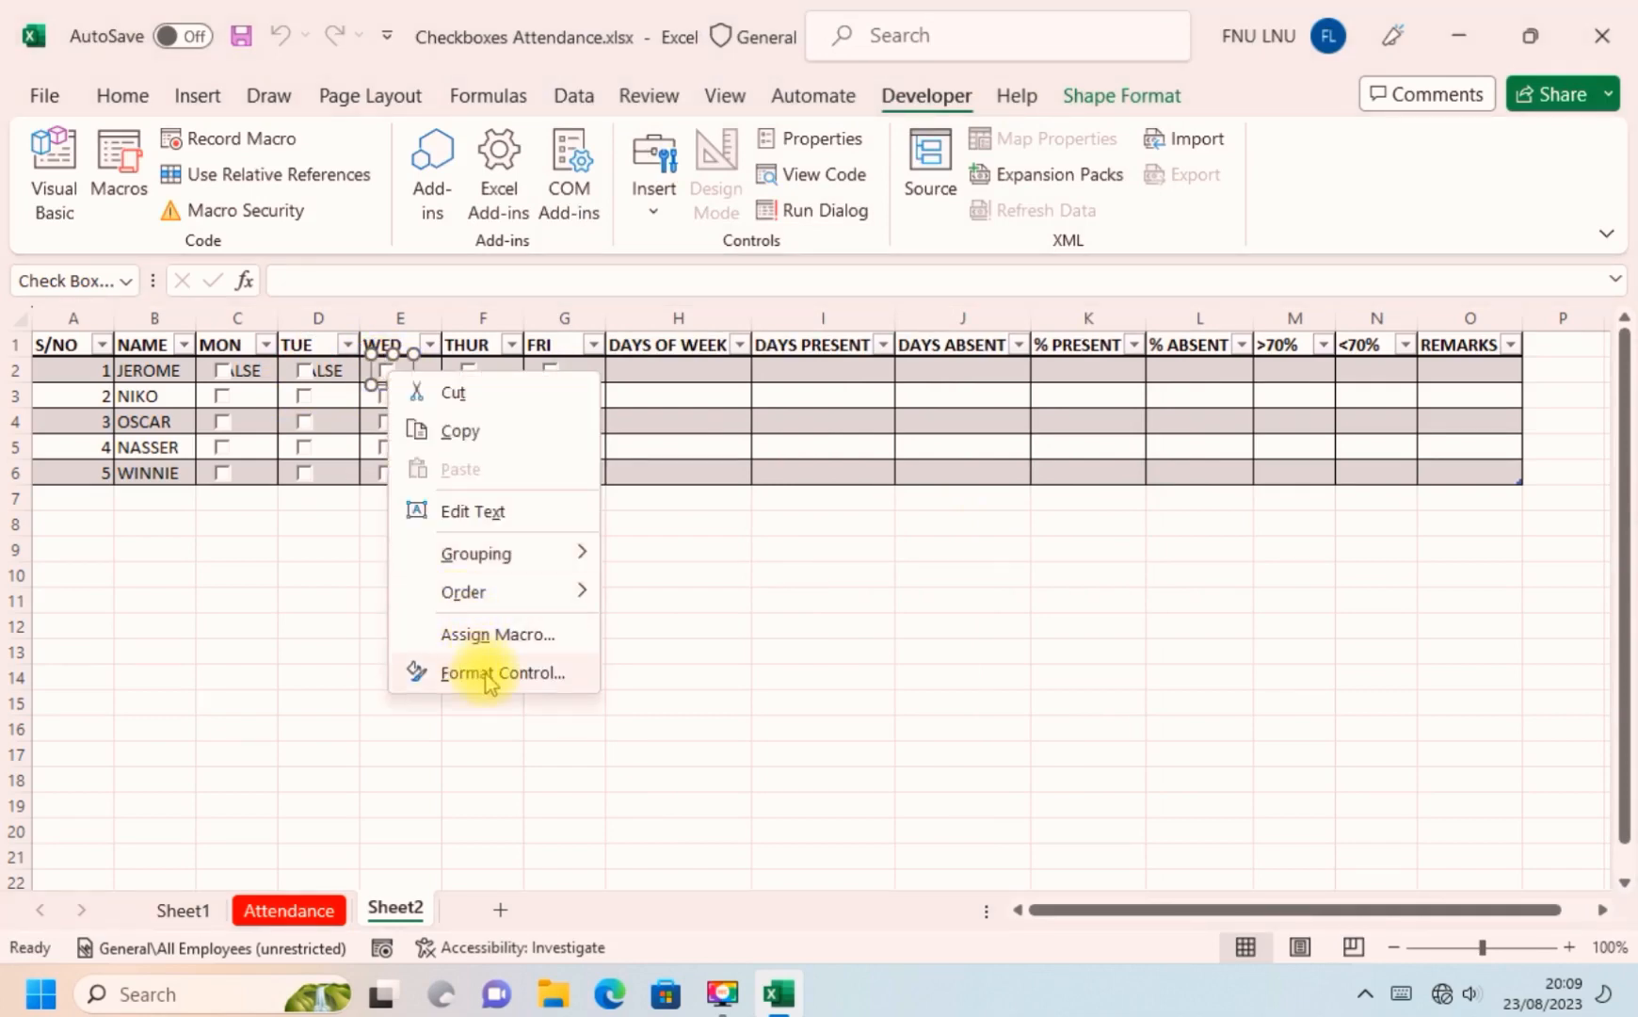
pyautogui.click(488, 674)
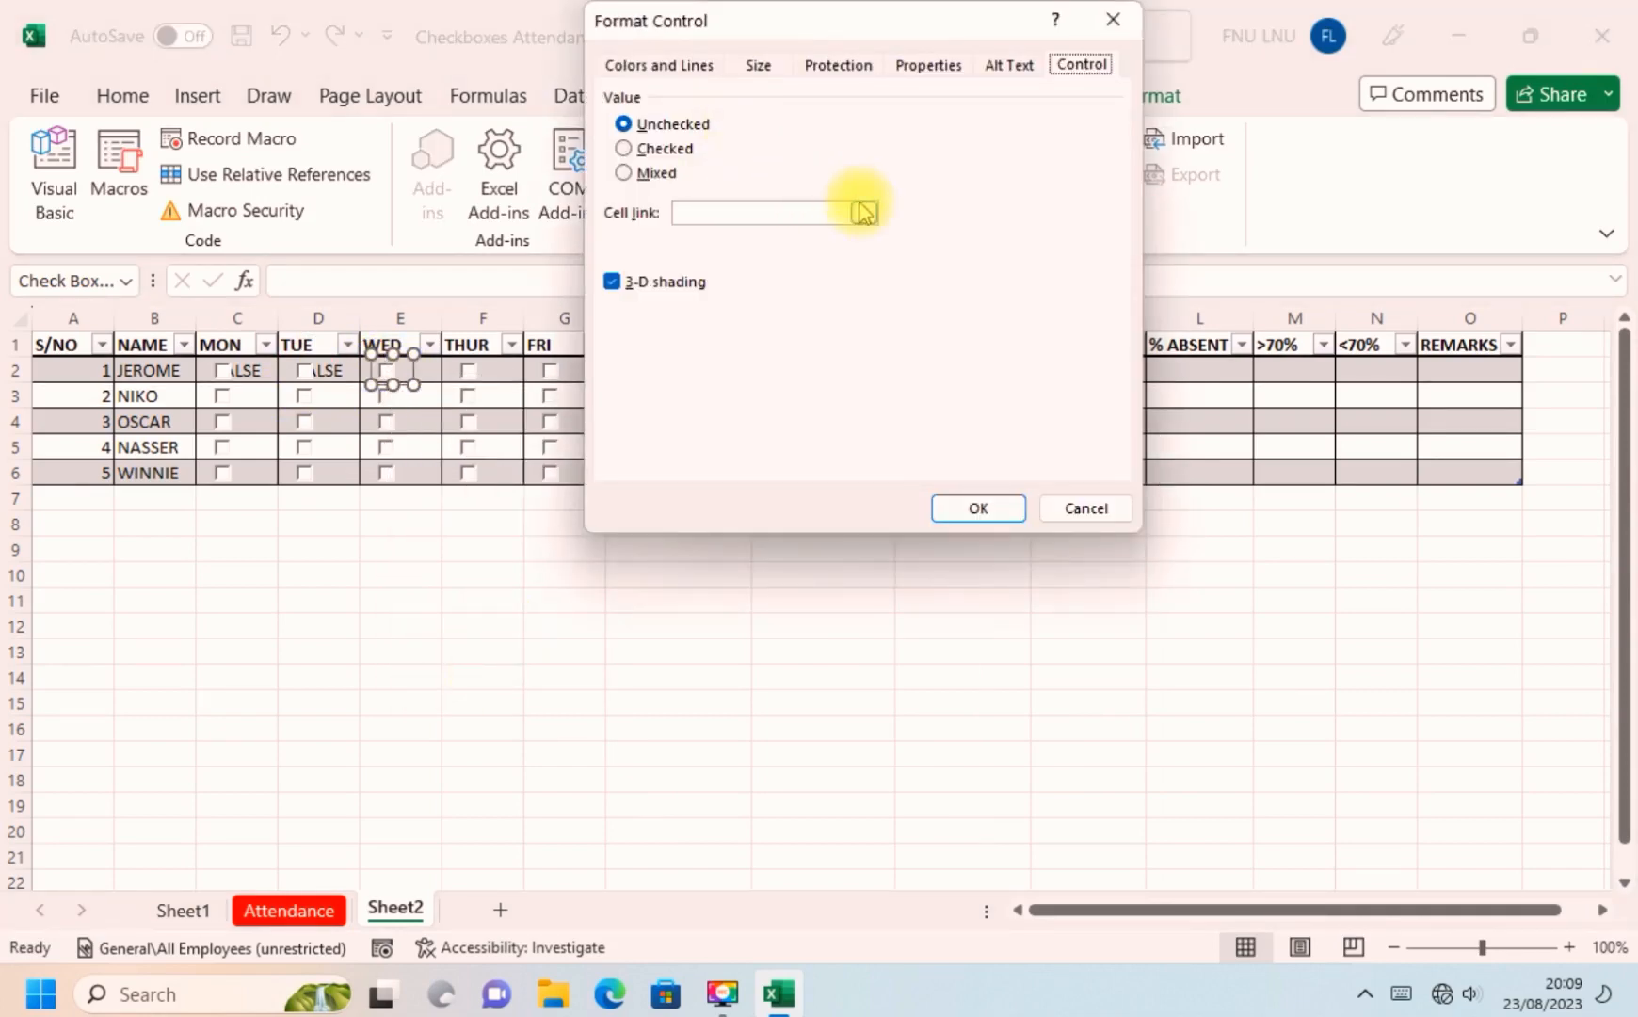
pyautogui.click(864, 213)
pyautogui.click(426, 369)
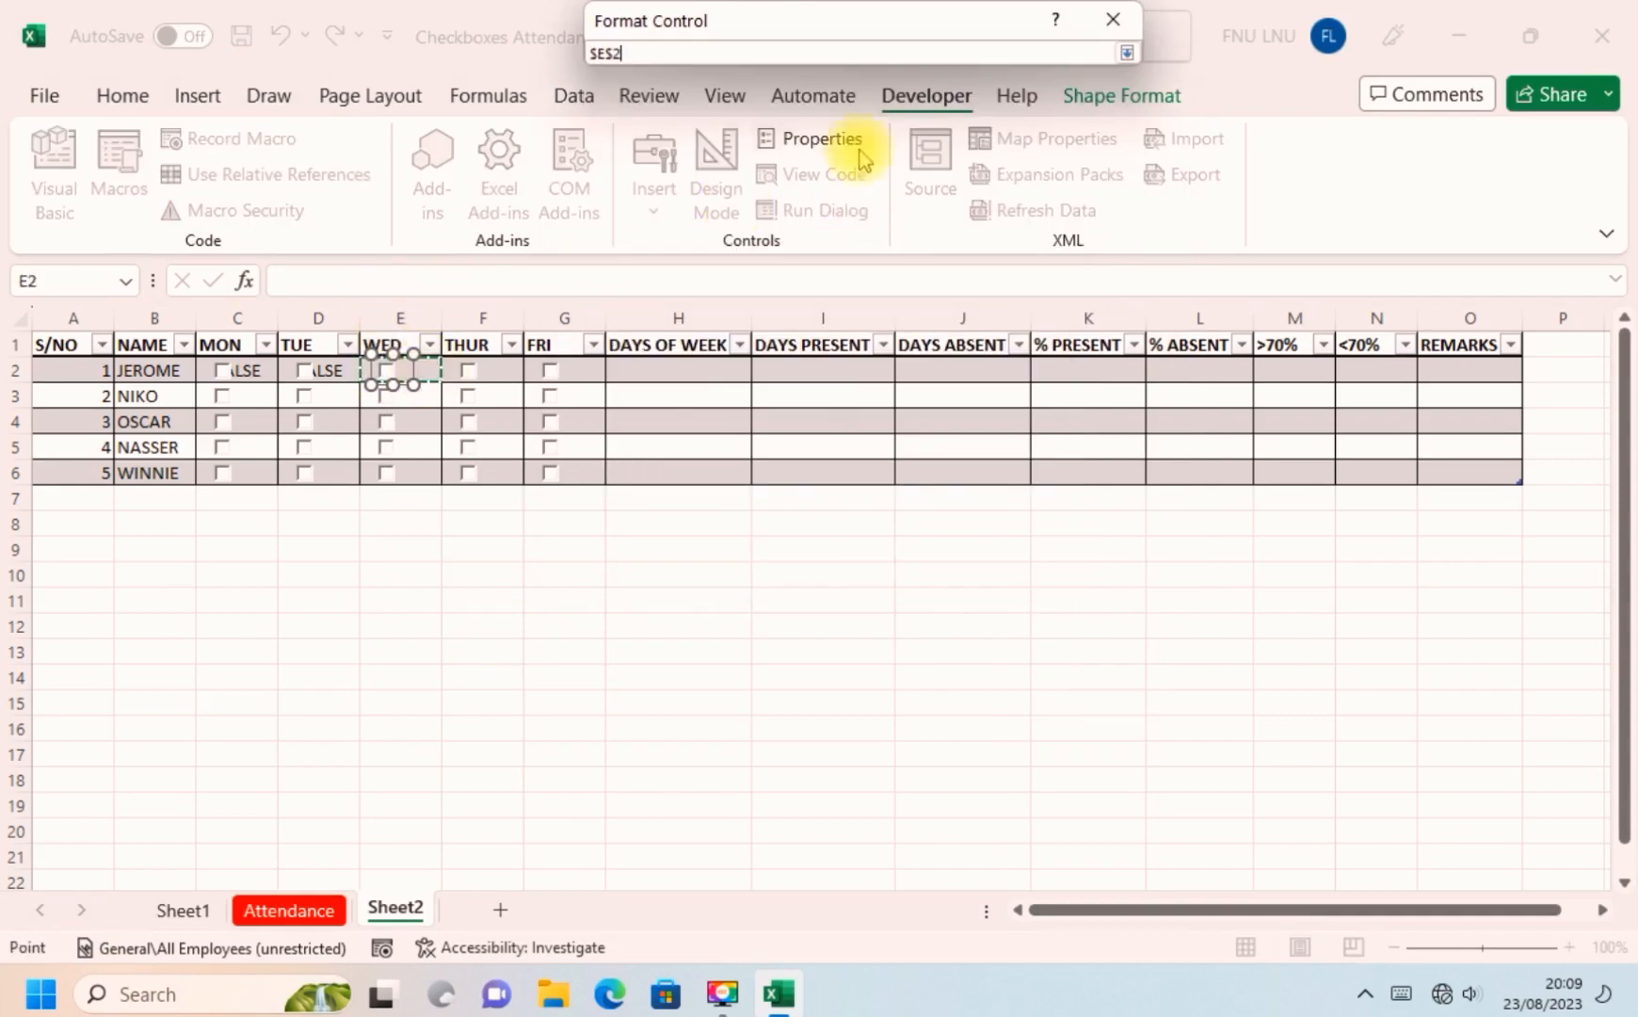
pyautogui.click(1127, 53)
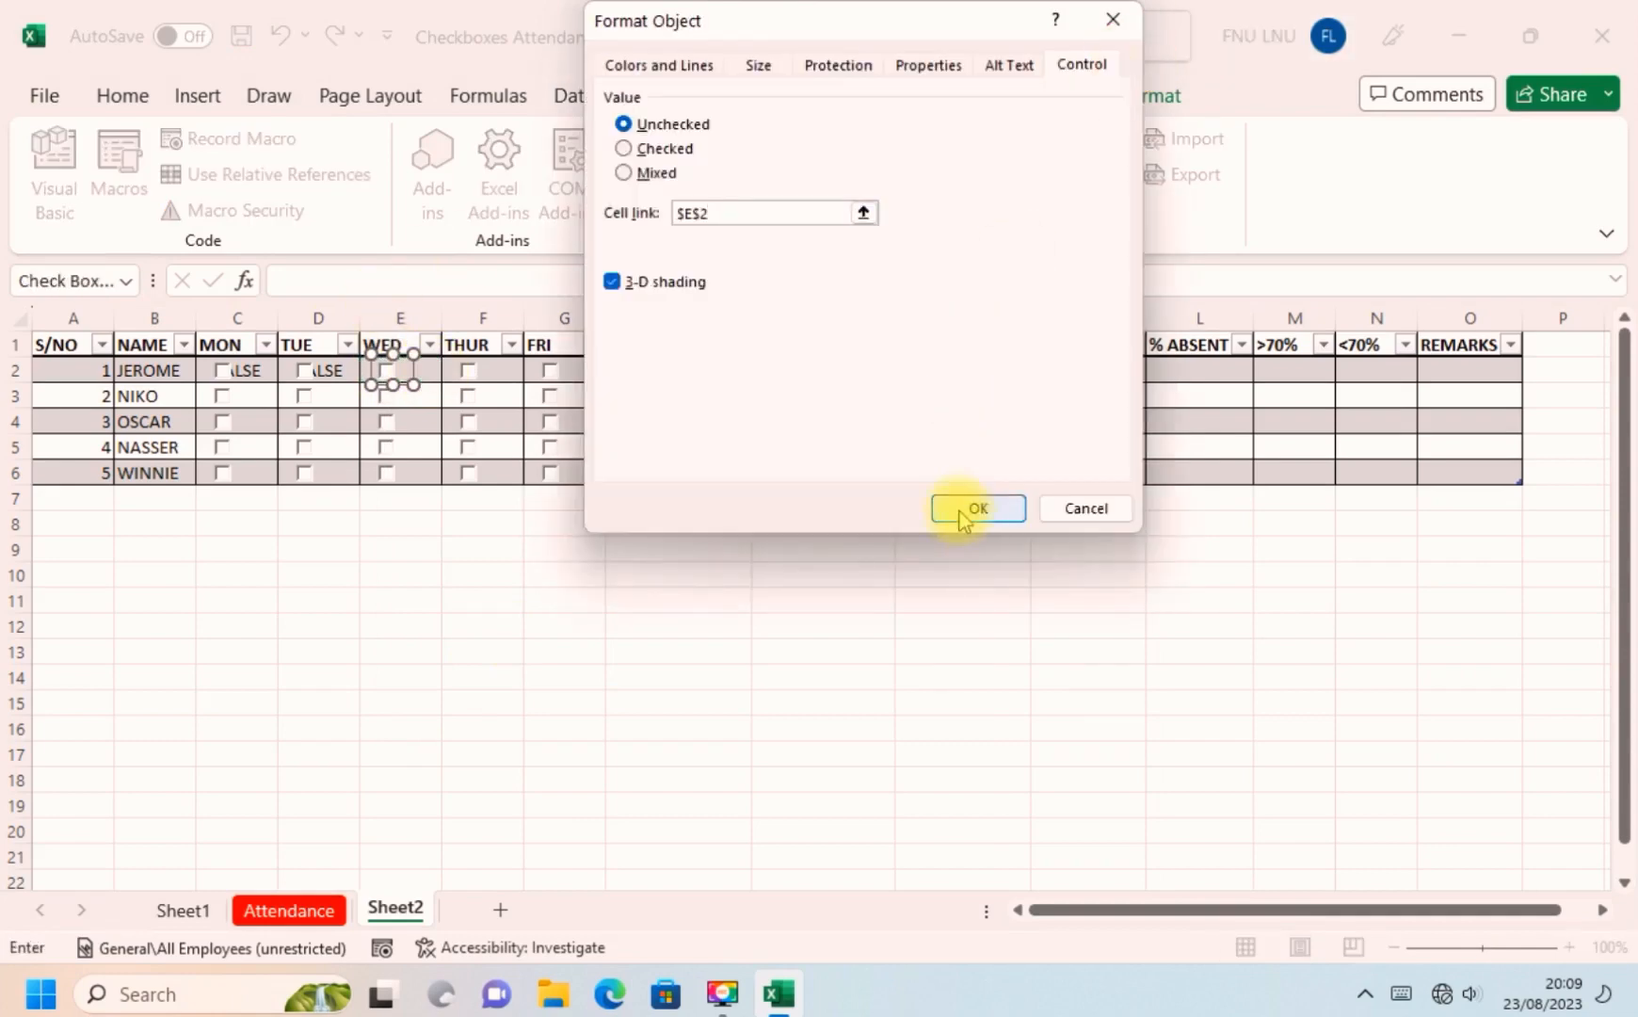
pyautogui.click(977, 508)
# Link the Thursday checkbox in row 2 to cell $F$2 through its control format settings.
pyautogui.rightClick(471, 377)
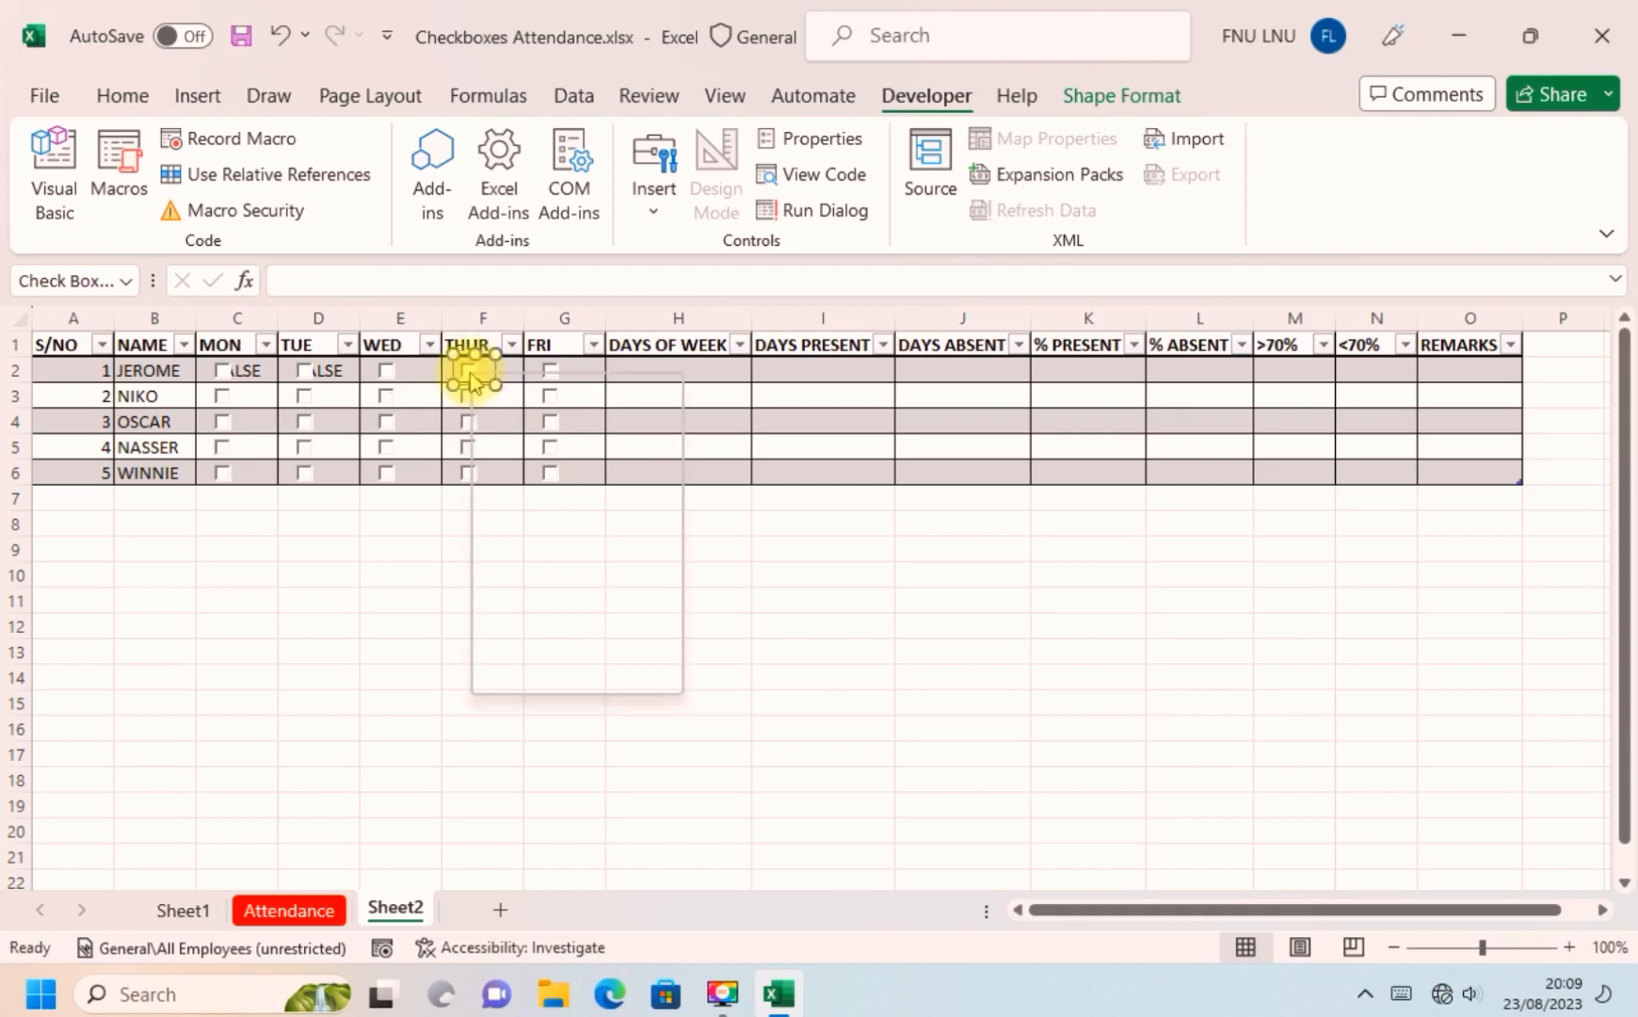
pyautogui.click(571, 672)
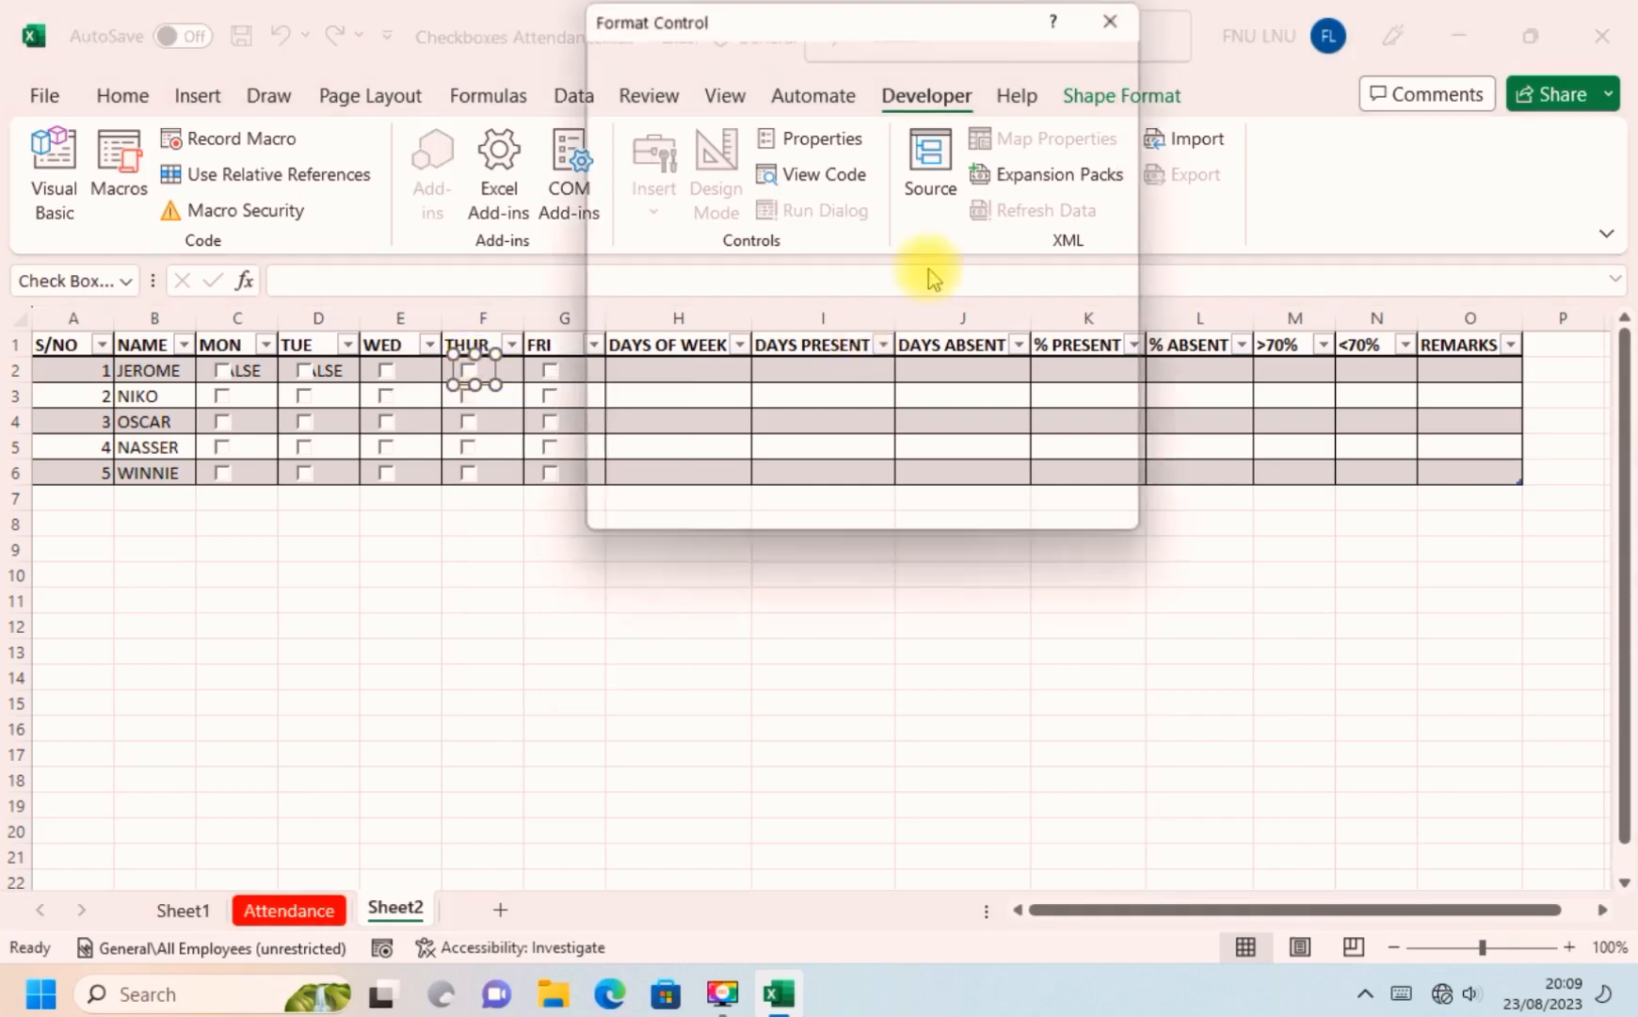
pyautogui.click(866, 212)
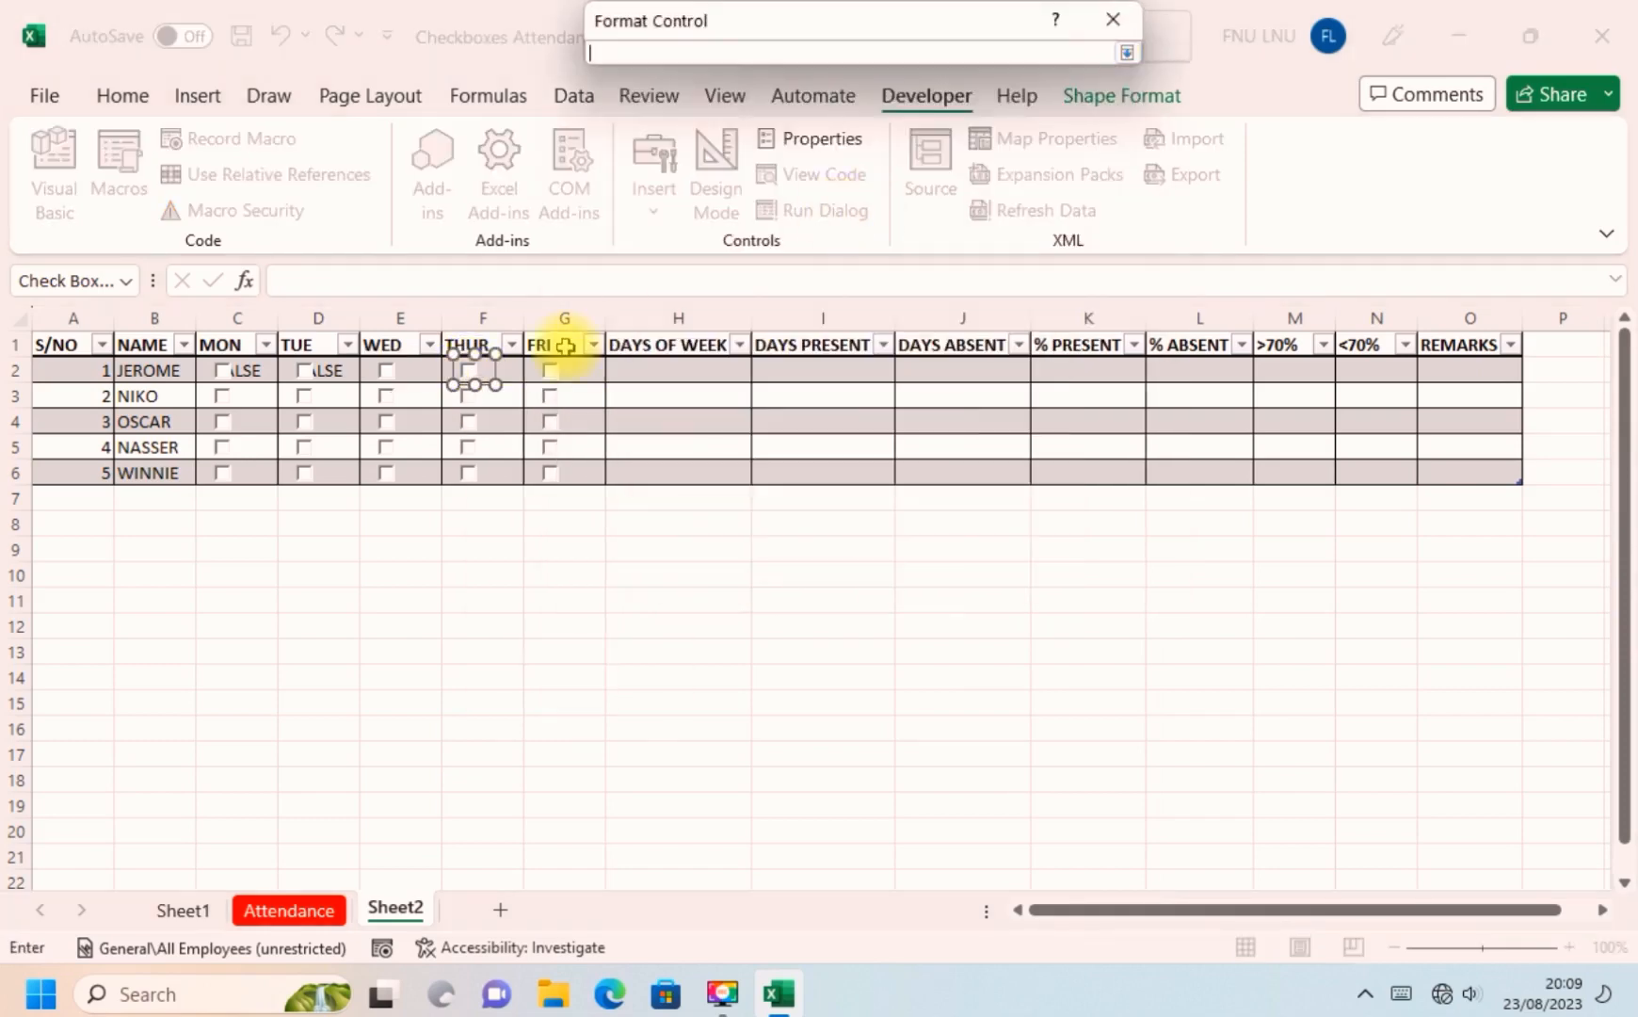
pyautogui.click(499, 369)
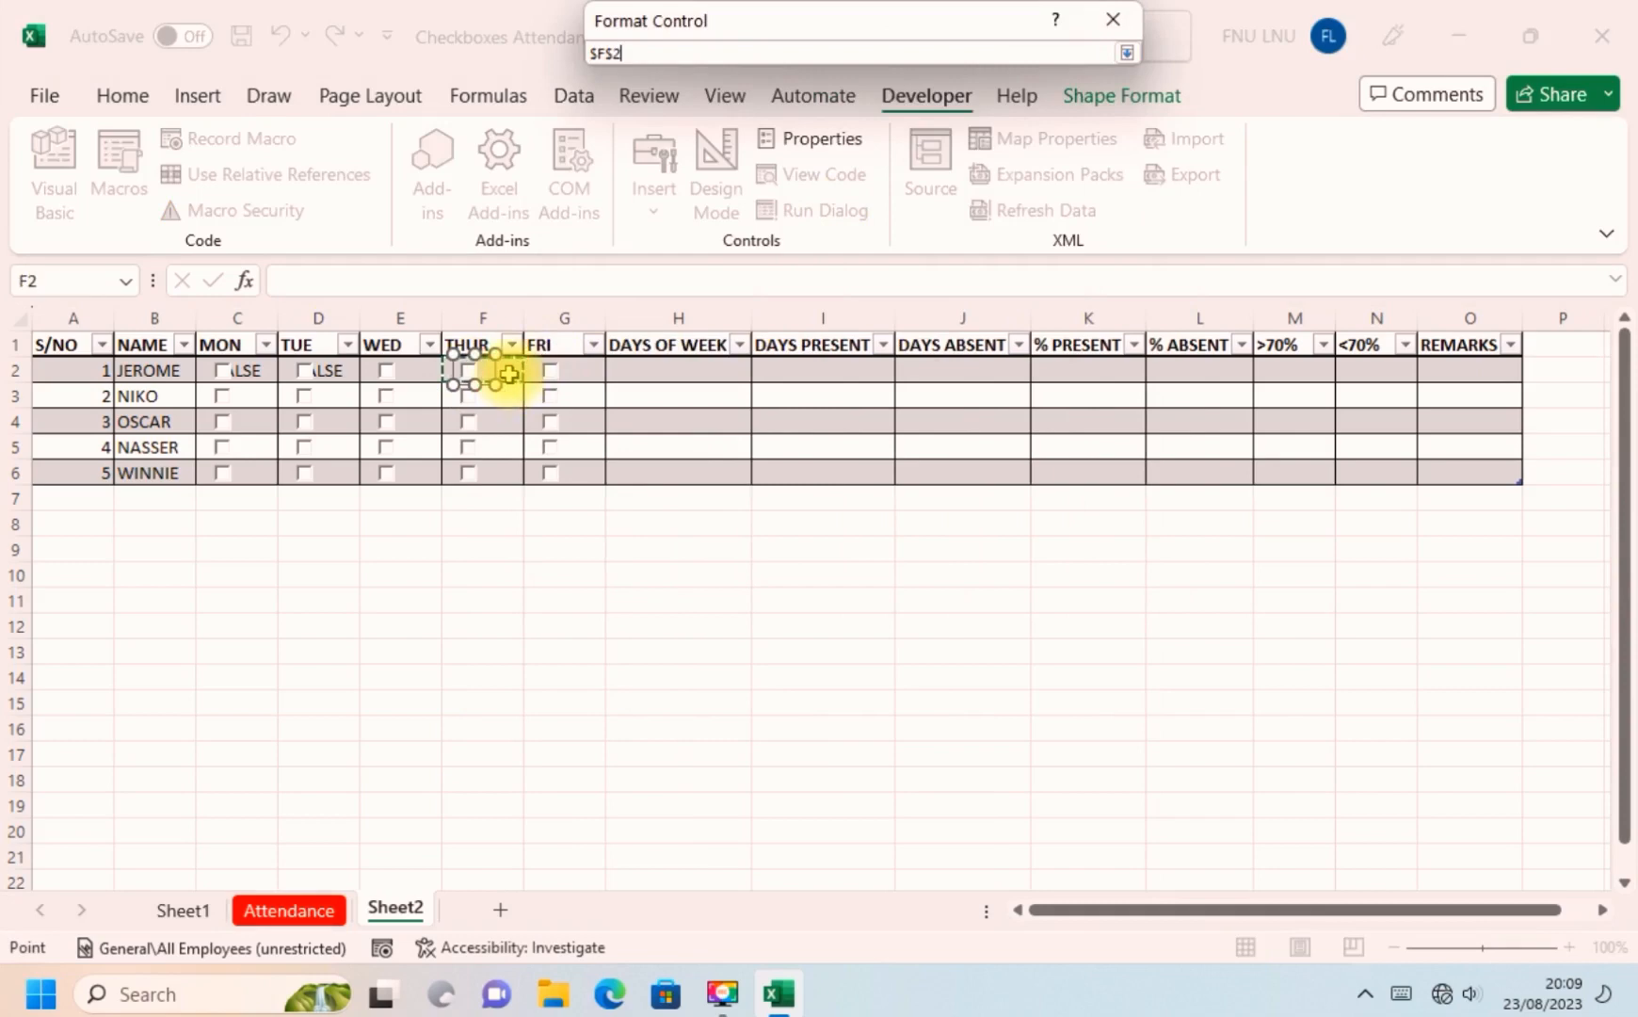
pyautogui.click(1126, 54)
pyautogui.click(946, 508)
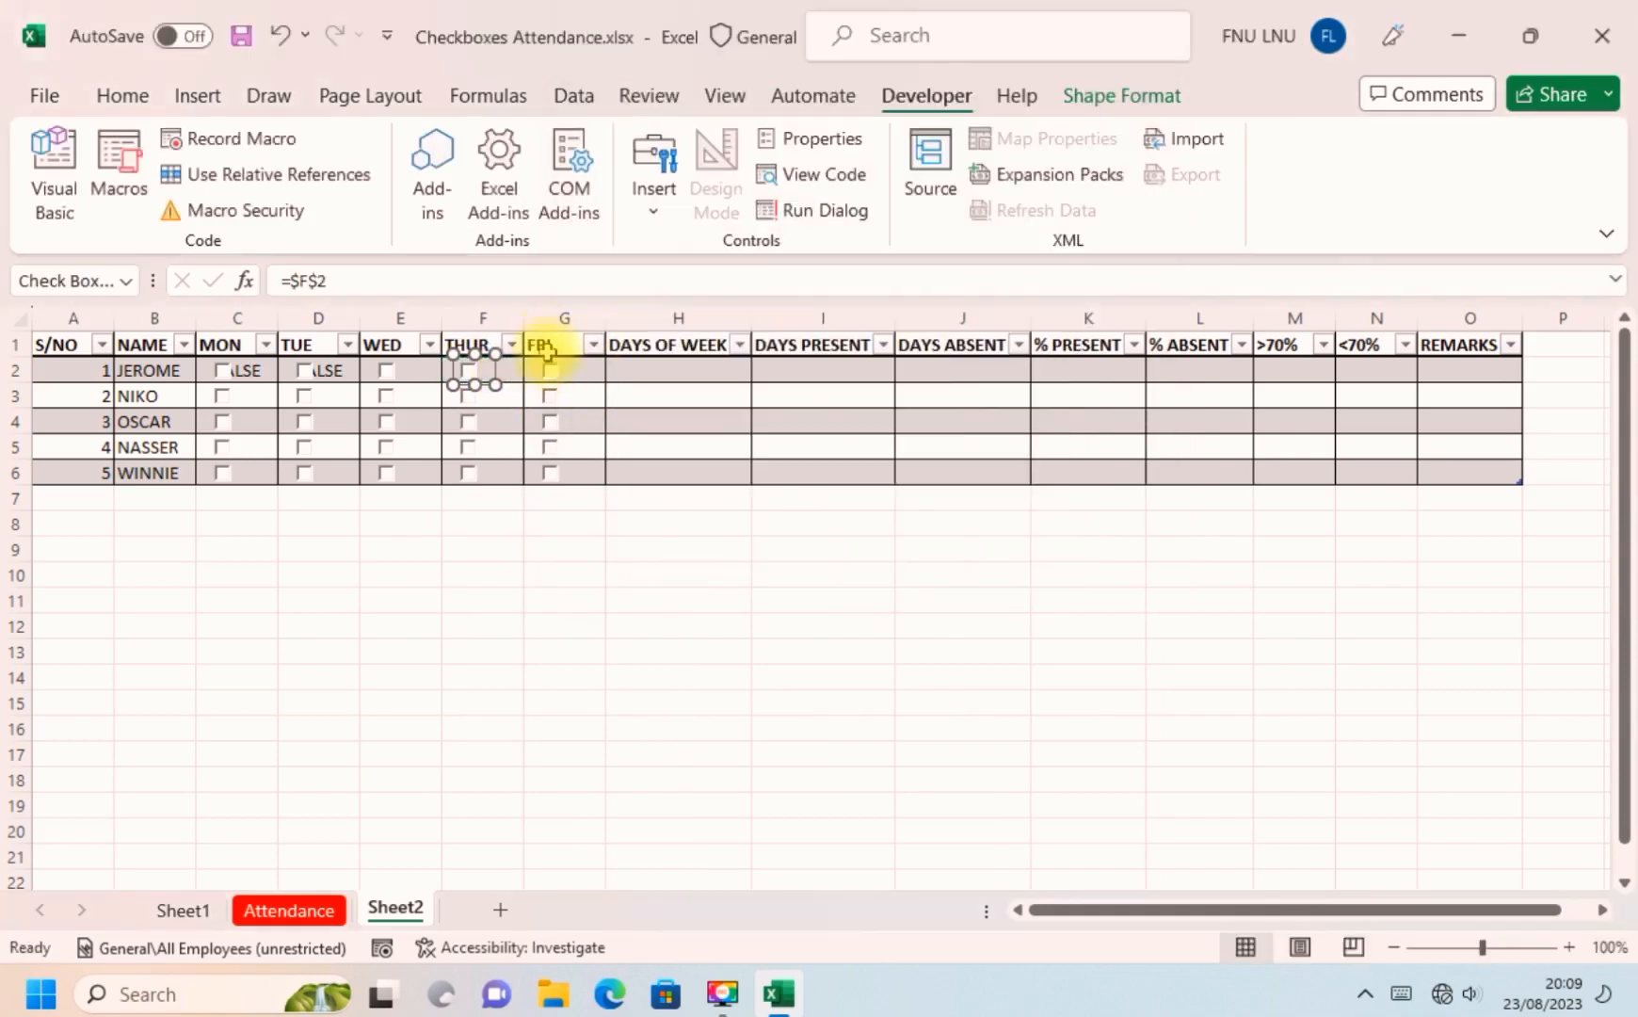
# Link the Friday checkbox in row 2 to cell $G$2 through its control format settings.
pyautogui.rightClick(549, 369)
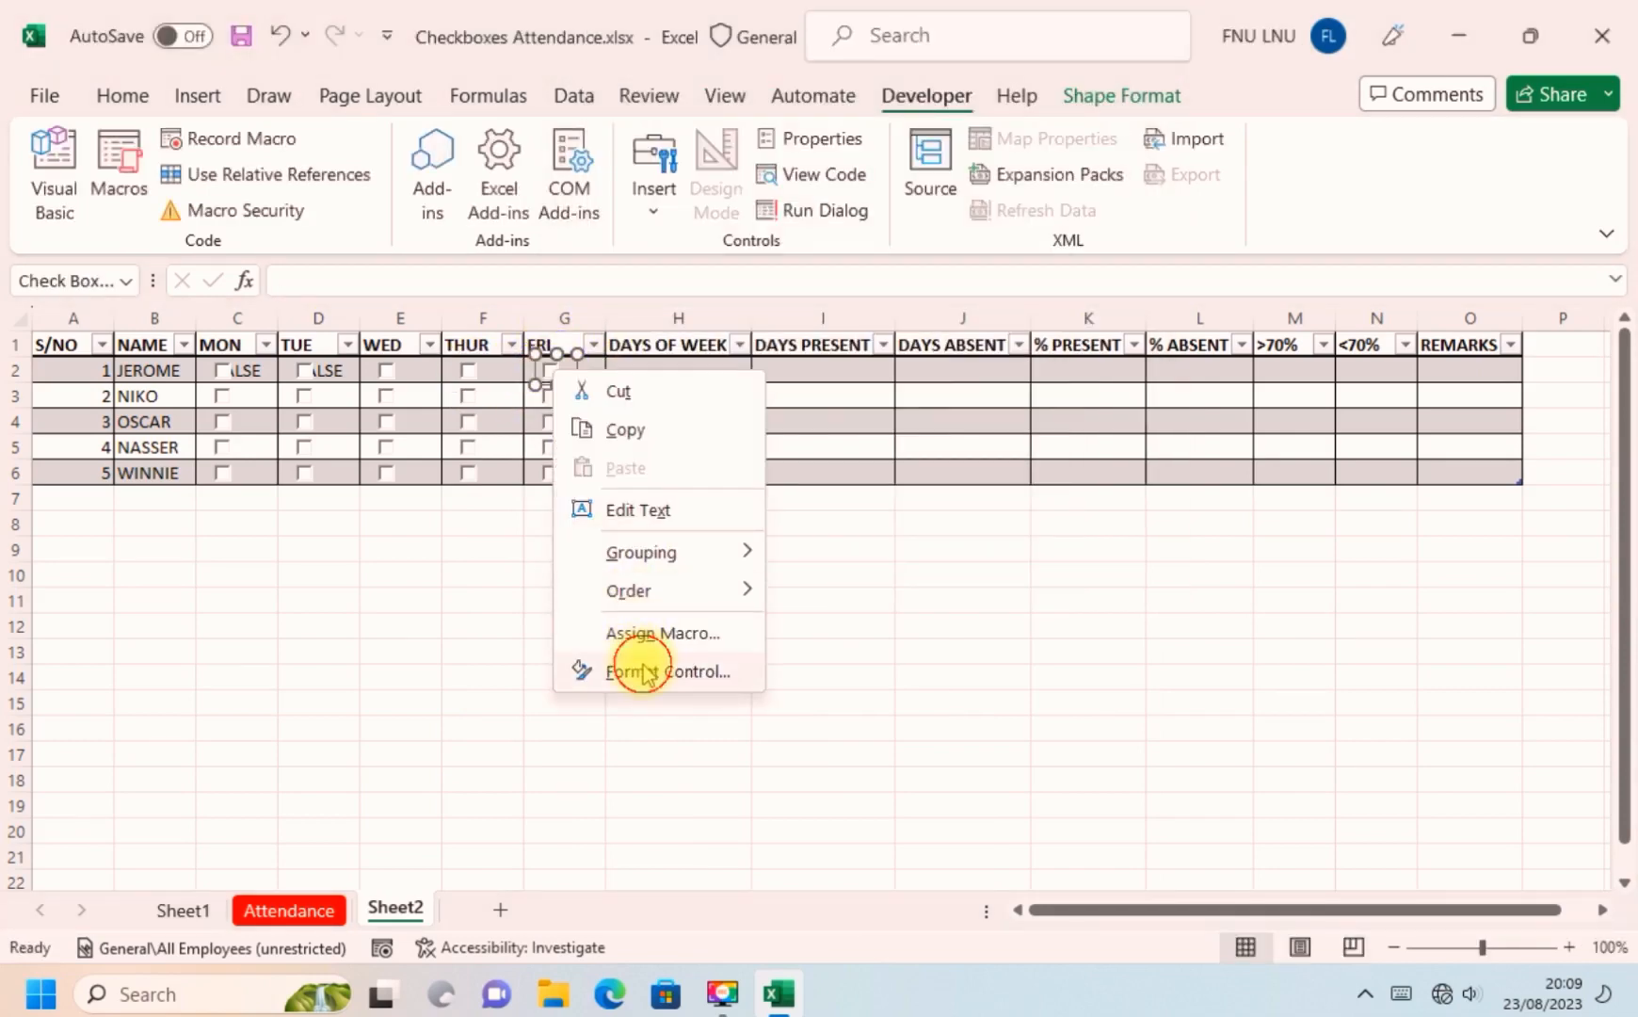
pyautogui.click(643, 671)
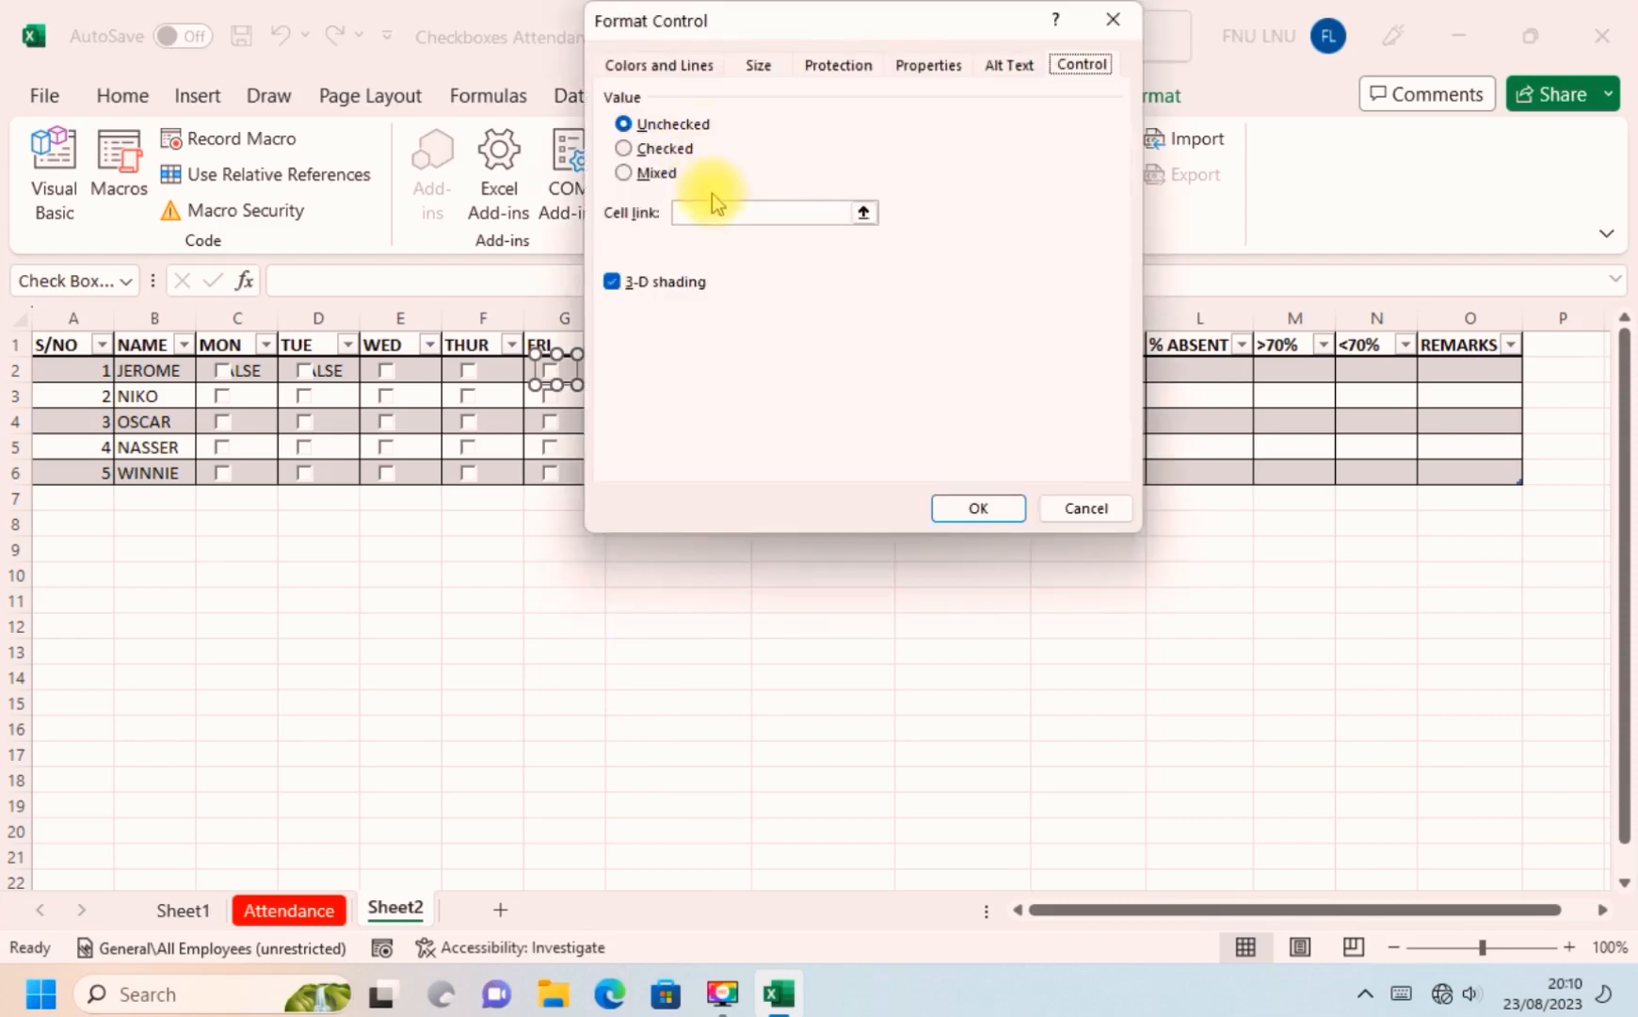
pyautogui.click(863, 212)
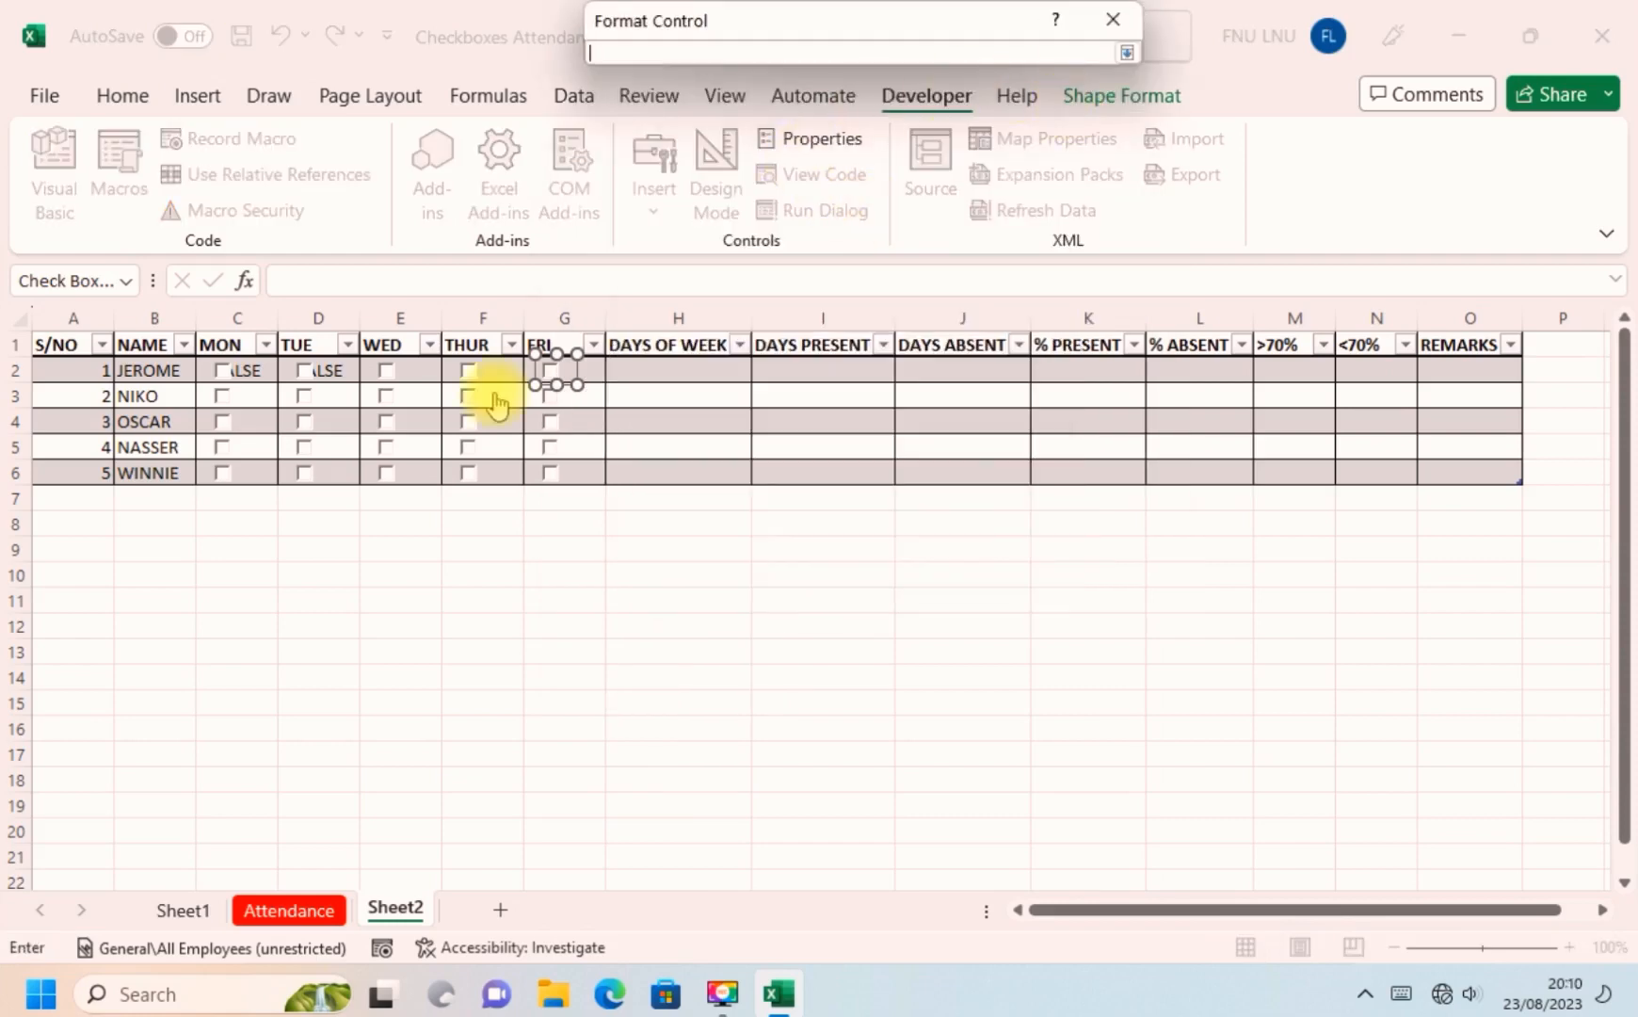
pyautogui.click(584, 370)
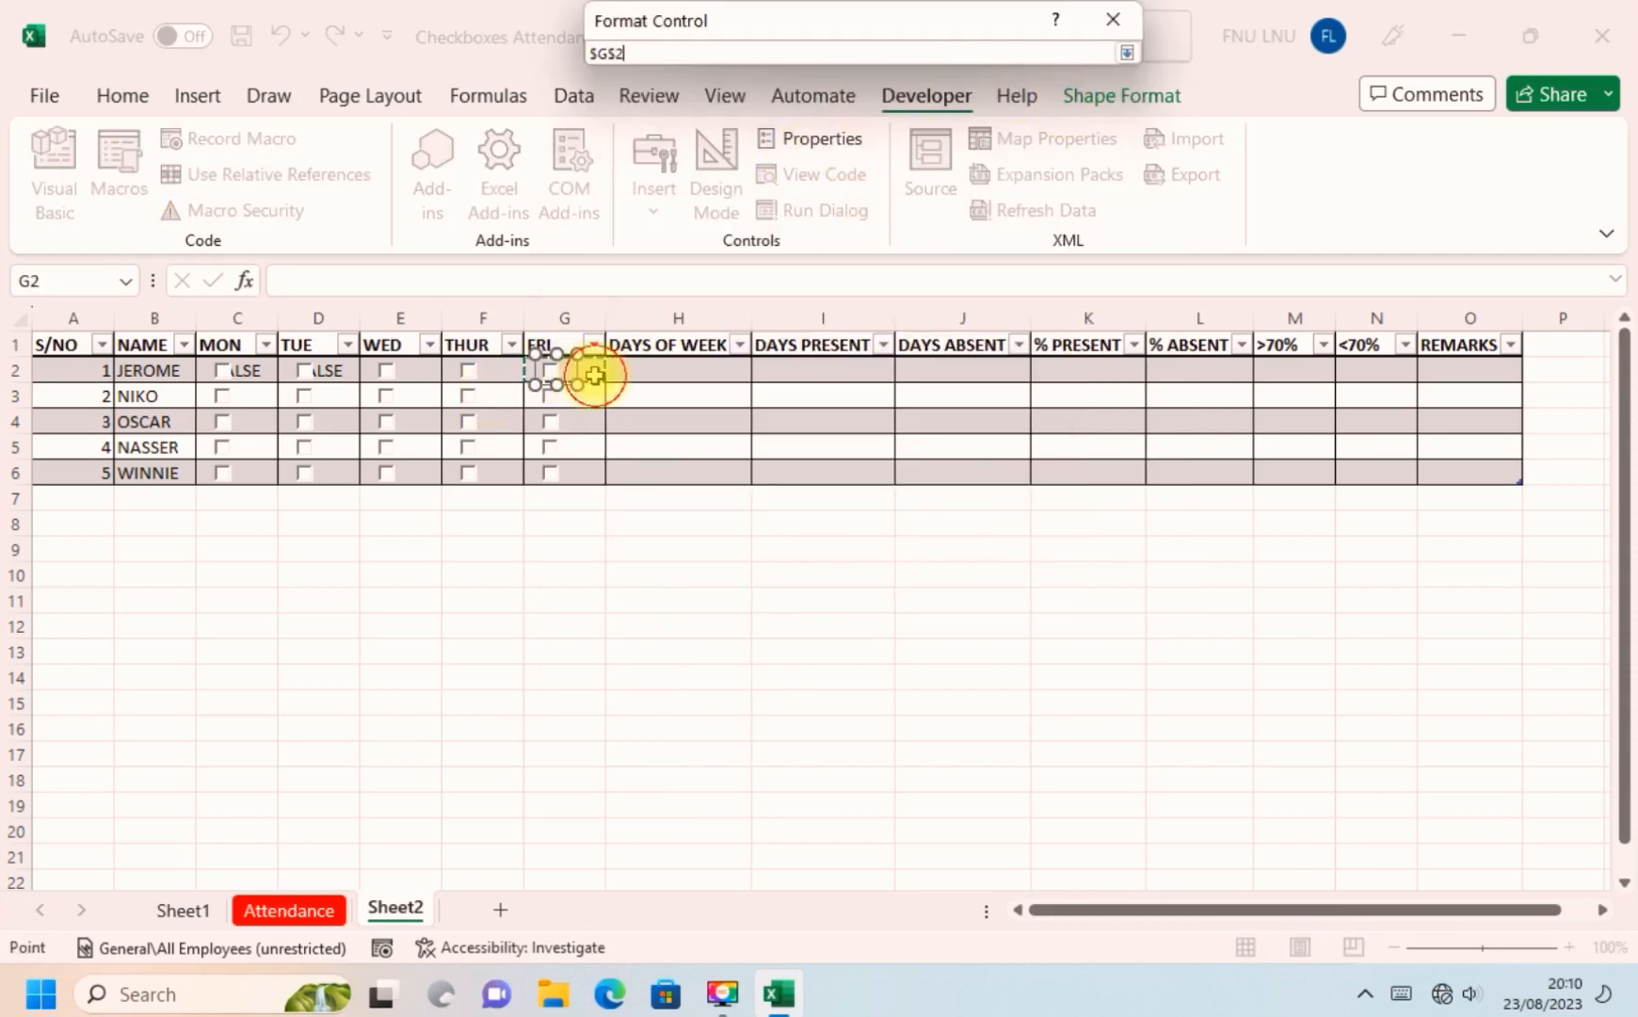
pyautogui.click(1126, 54)
pyautogui.click(971, 509)
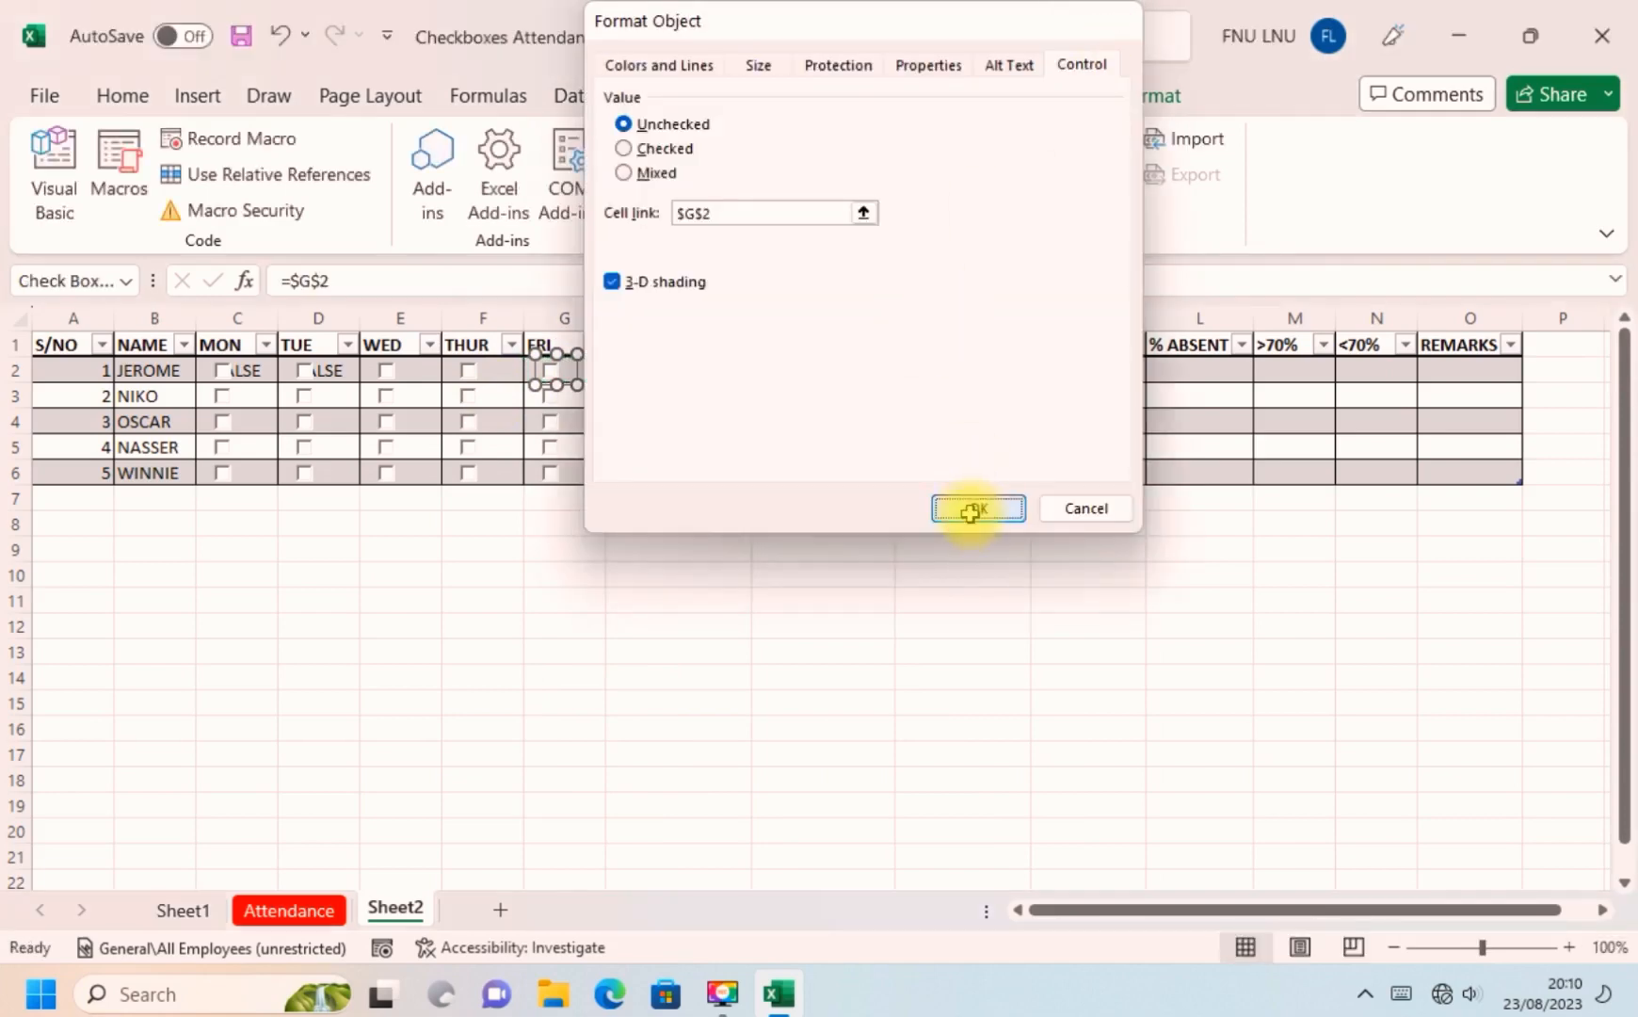
# Tick the Friday, Thursday and Wednesday checkboxes in row 2 to test their links, and clear all three again.
pyautogui.click(630, 371)
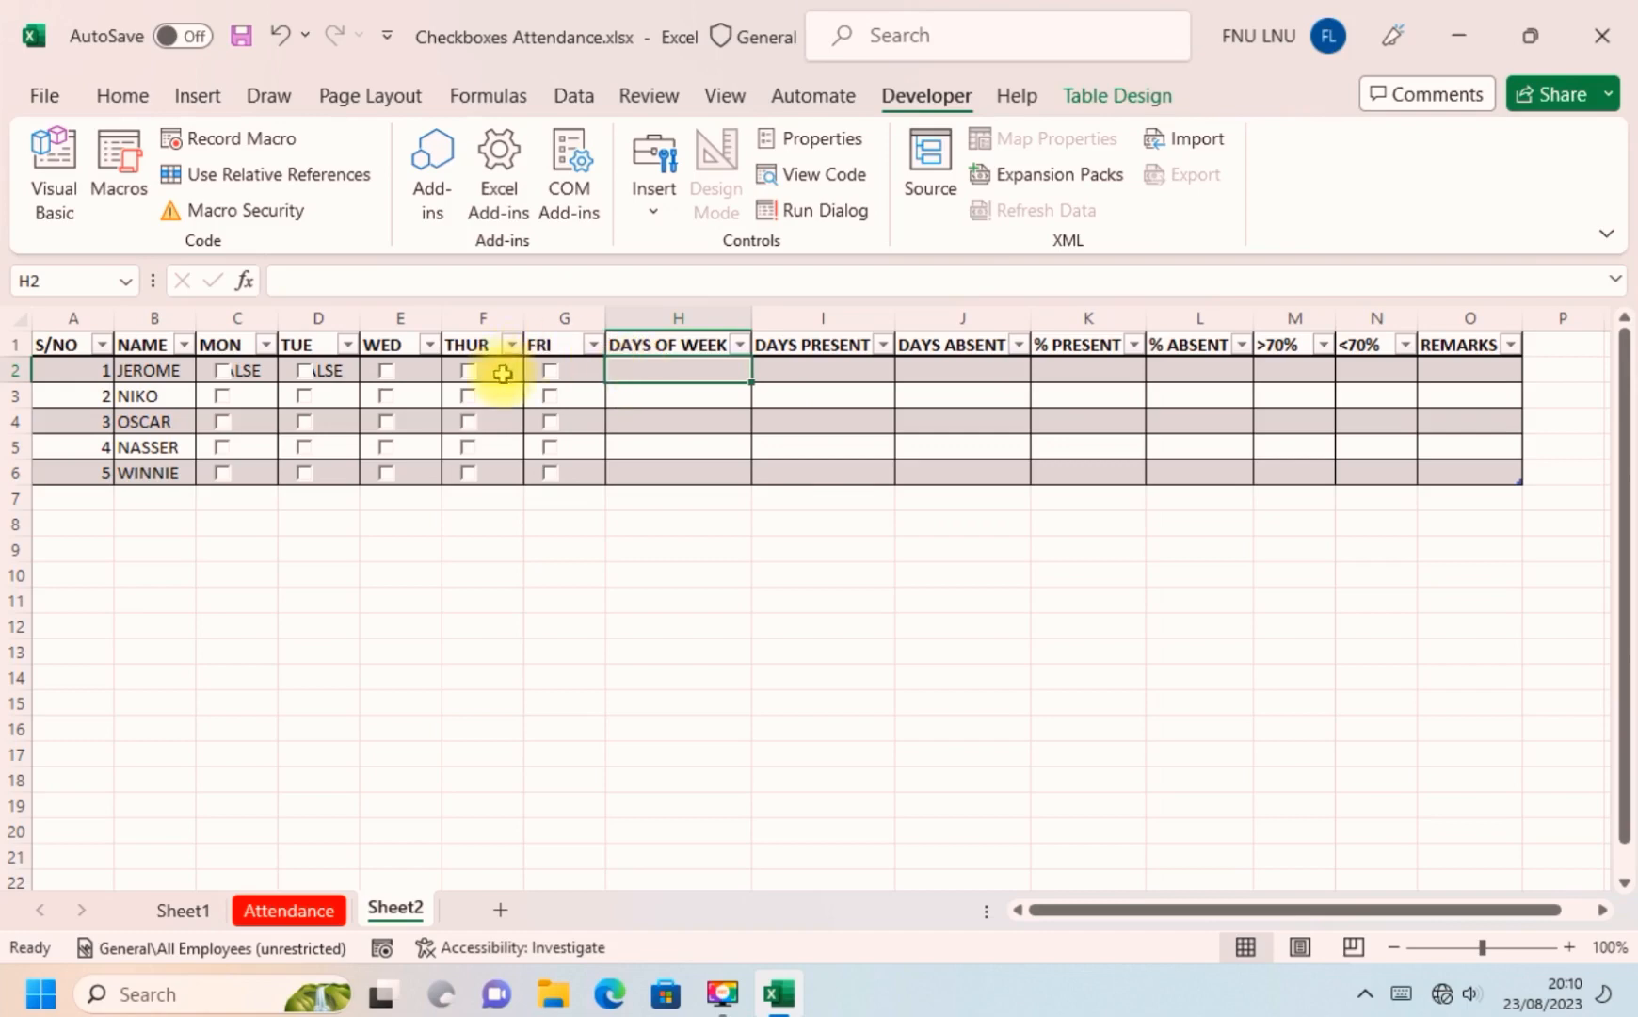
pyautogui.click(550, 373)
pyautogui.click(470, 375)
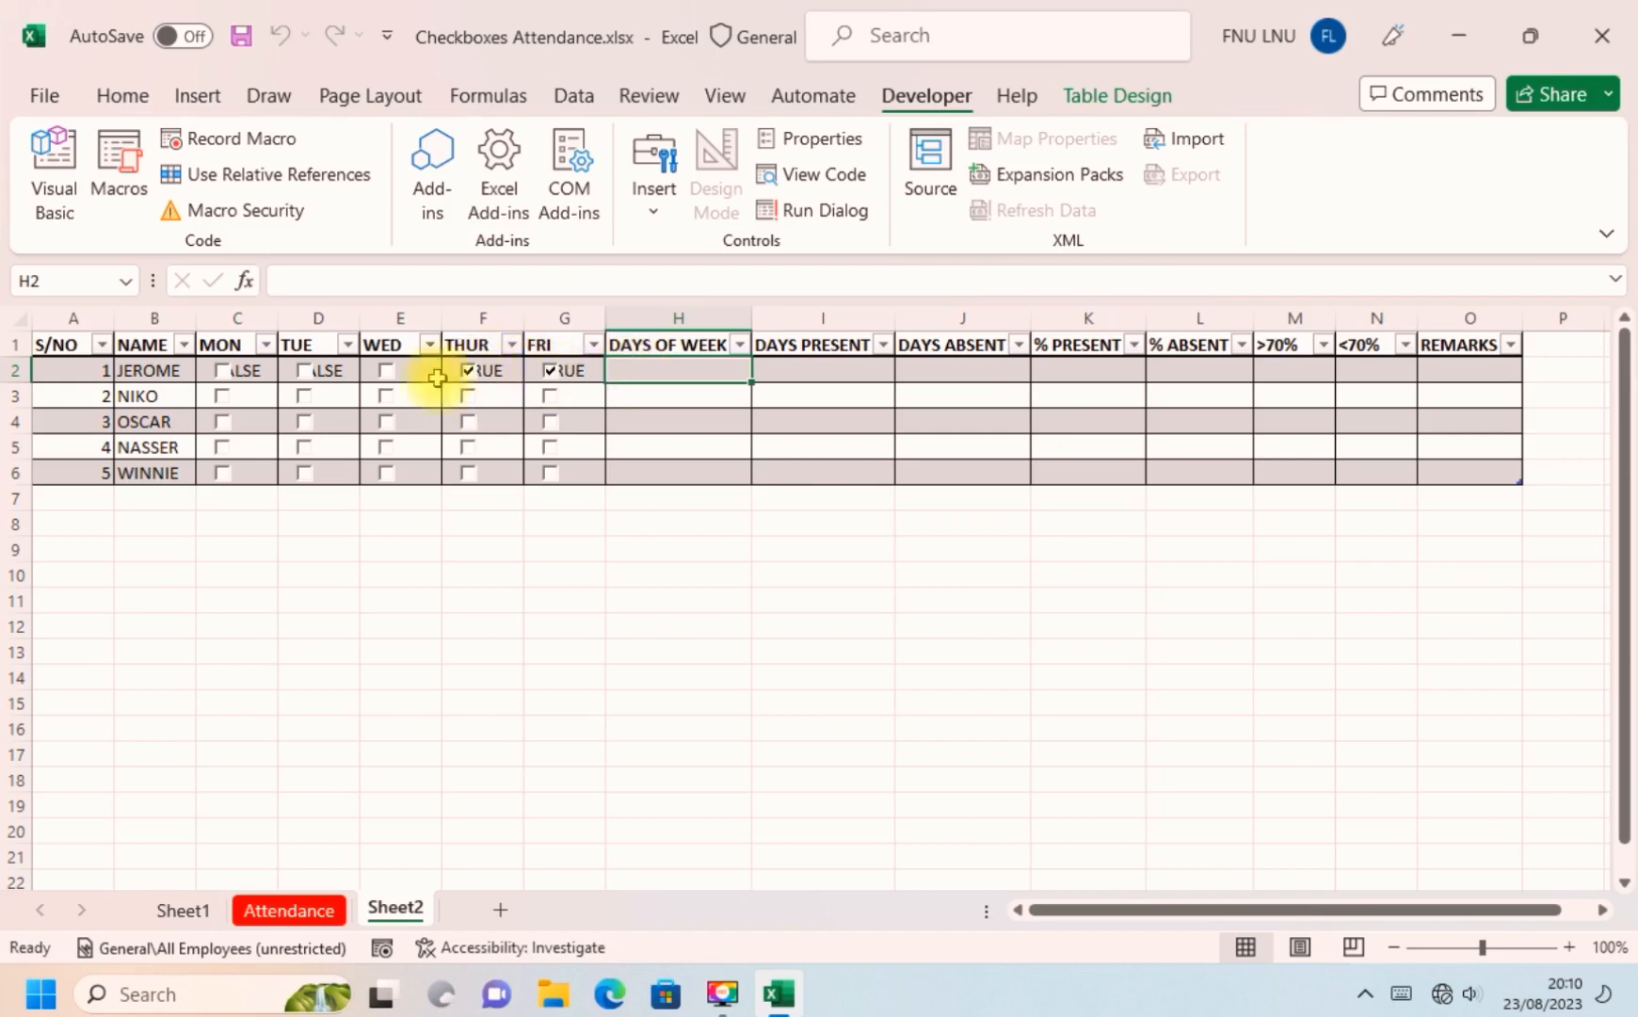
pyautogui.click(385, 373)
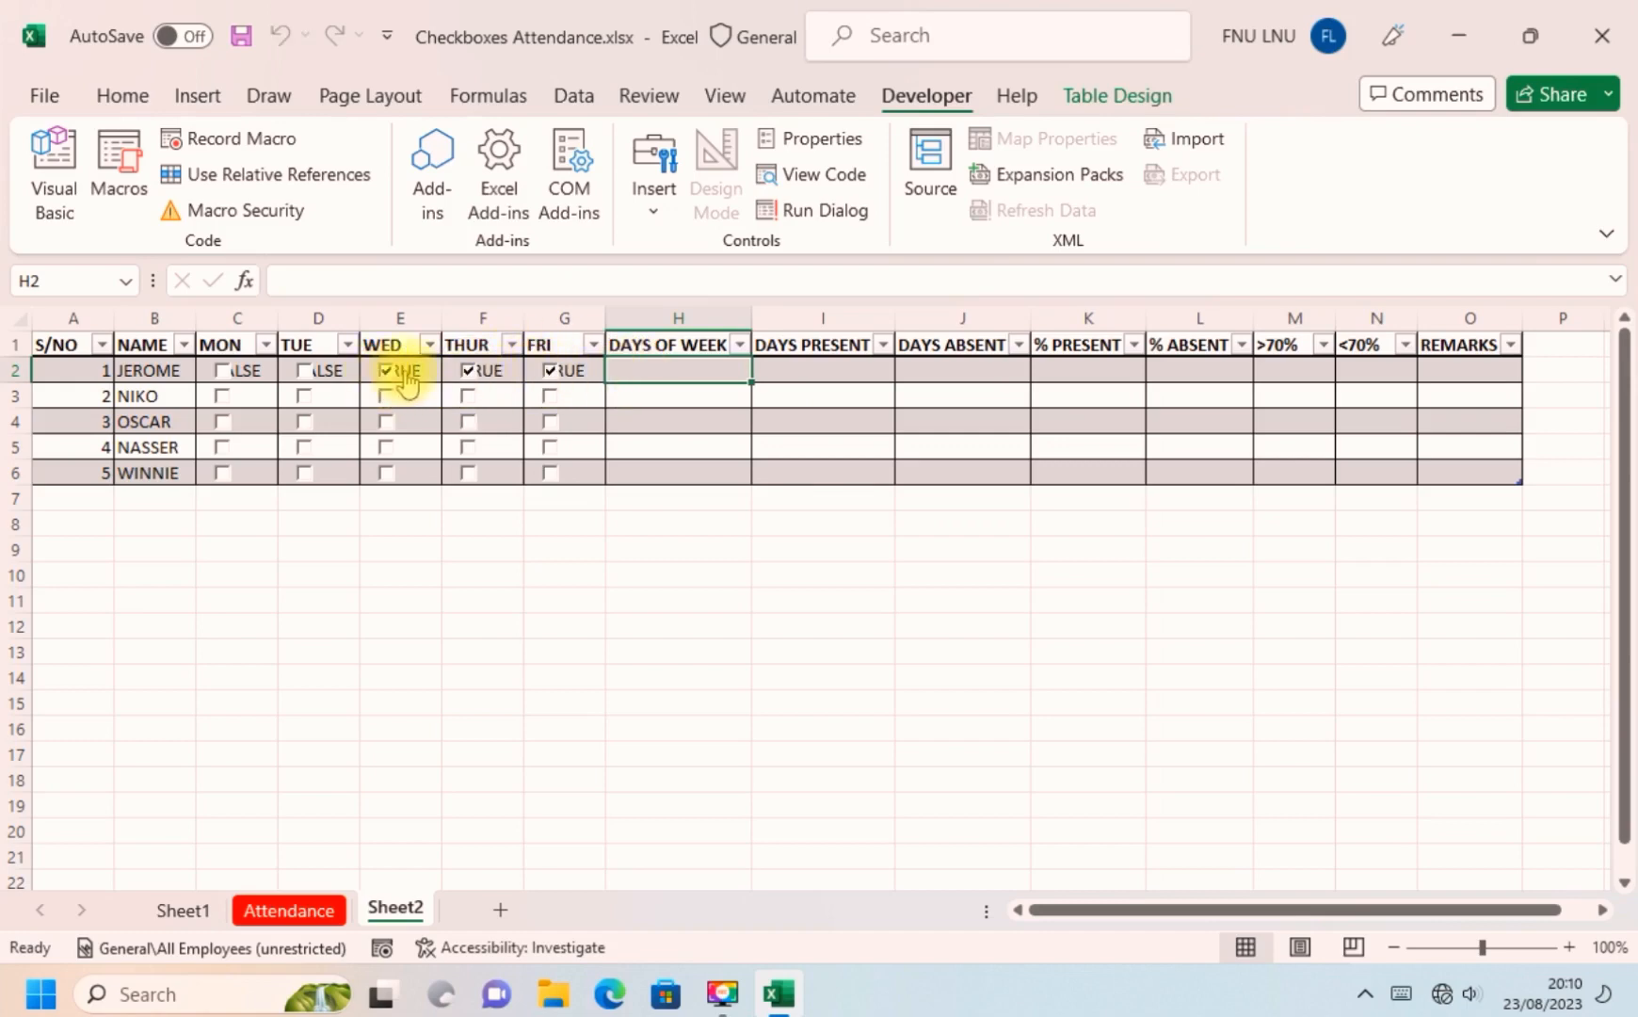
pyautogui.click(551, 371)
pyautogui.click(469, 372)
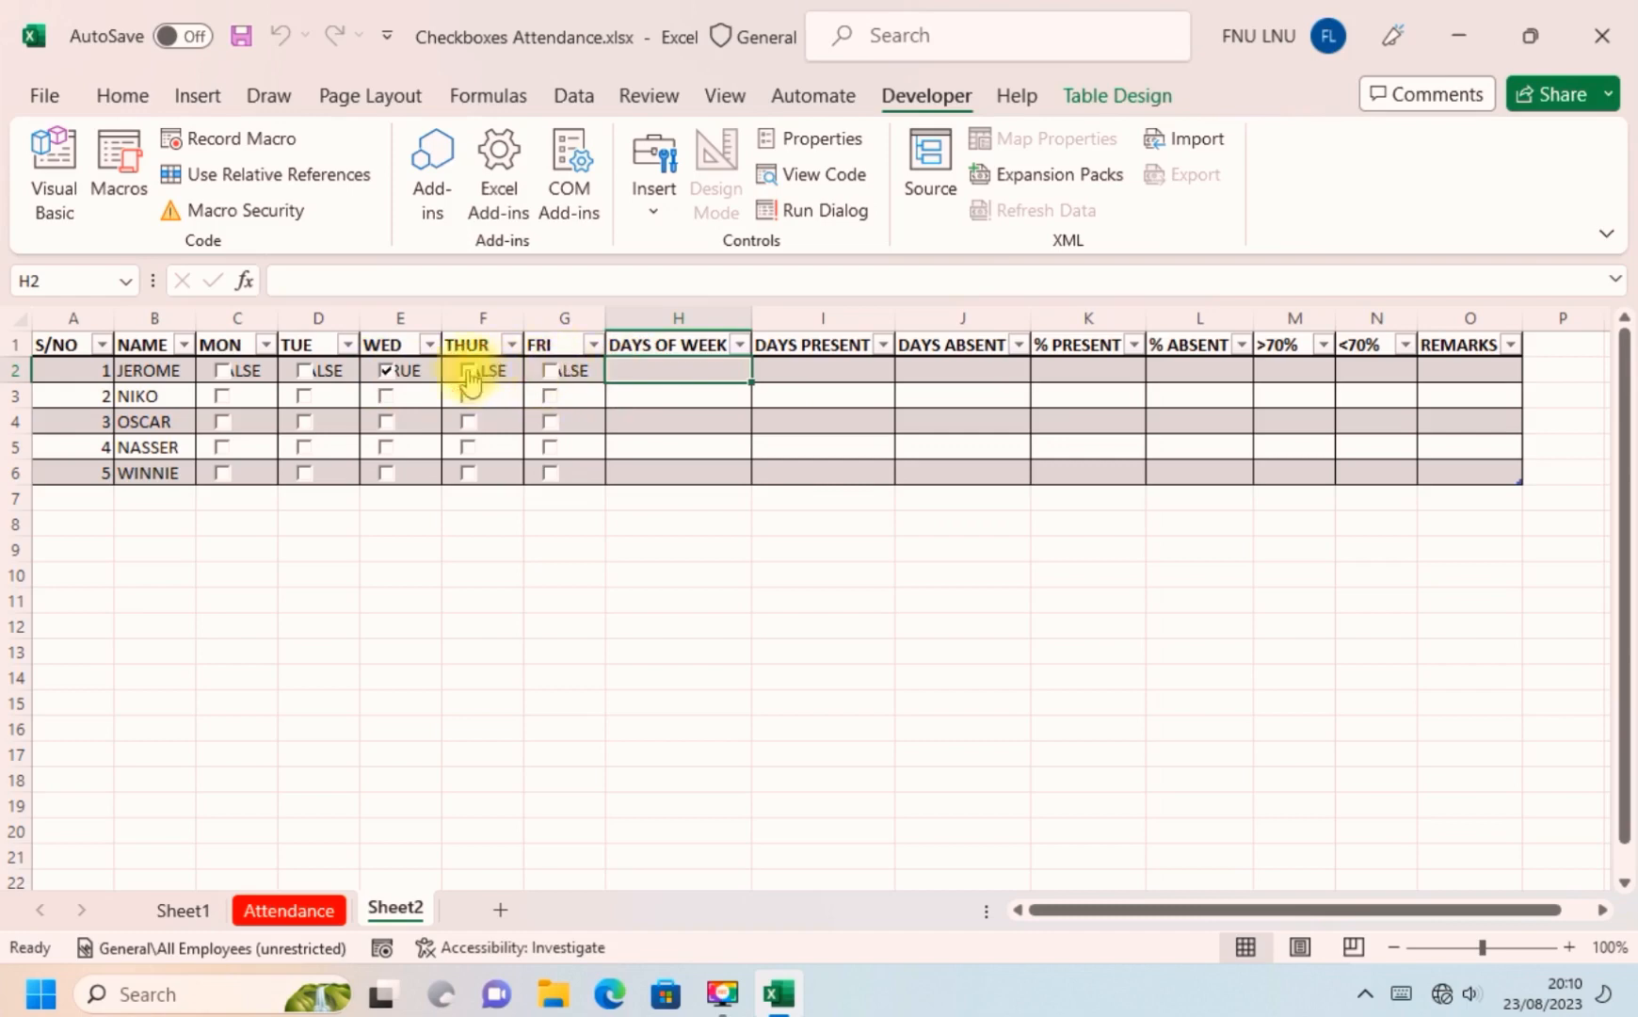
pyautogui.click(385, 373)
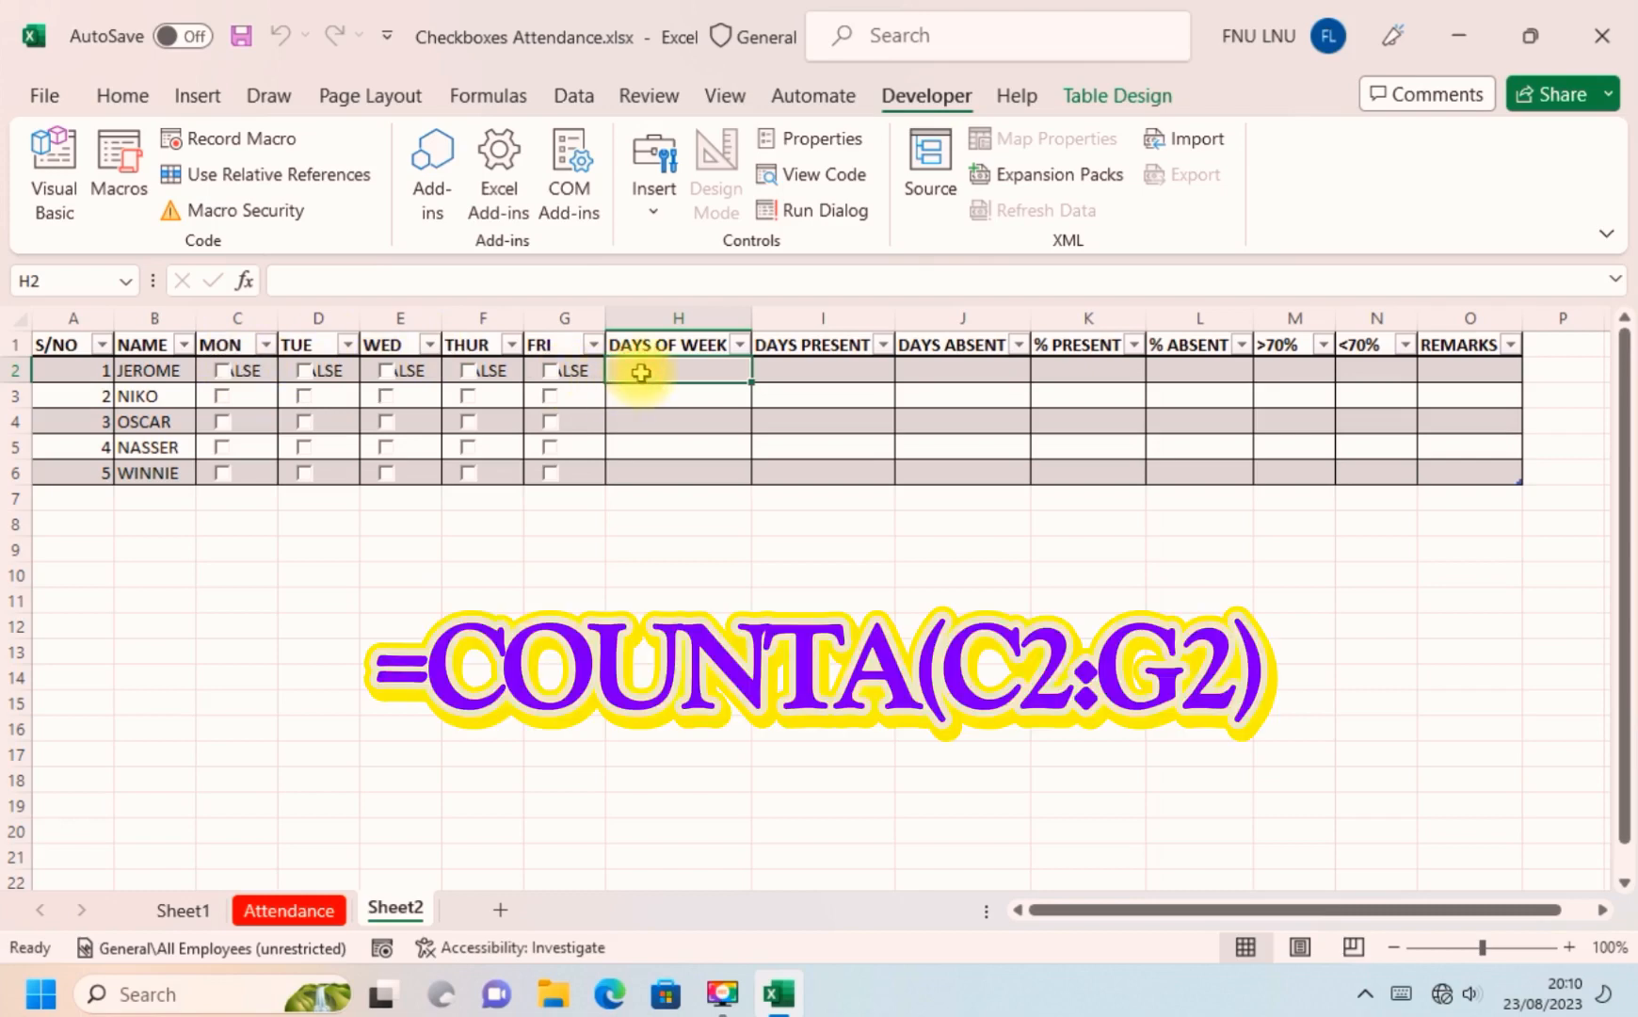
# Enter =COUNTA(Table1[@[MON]:[FRI]]) in H2 to count the days of the week from the Monday to Friday cells.
pyautogui.write('=C')
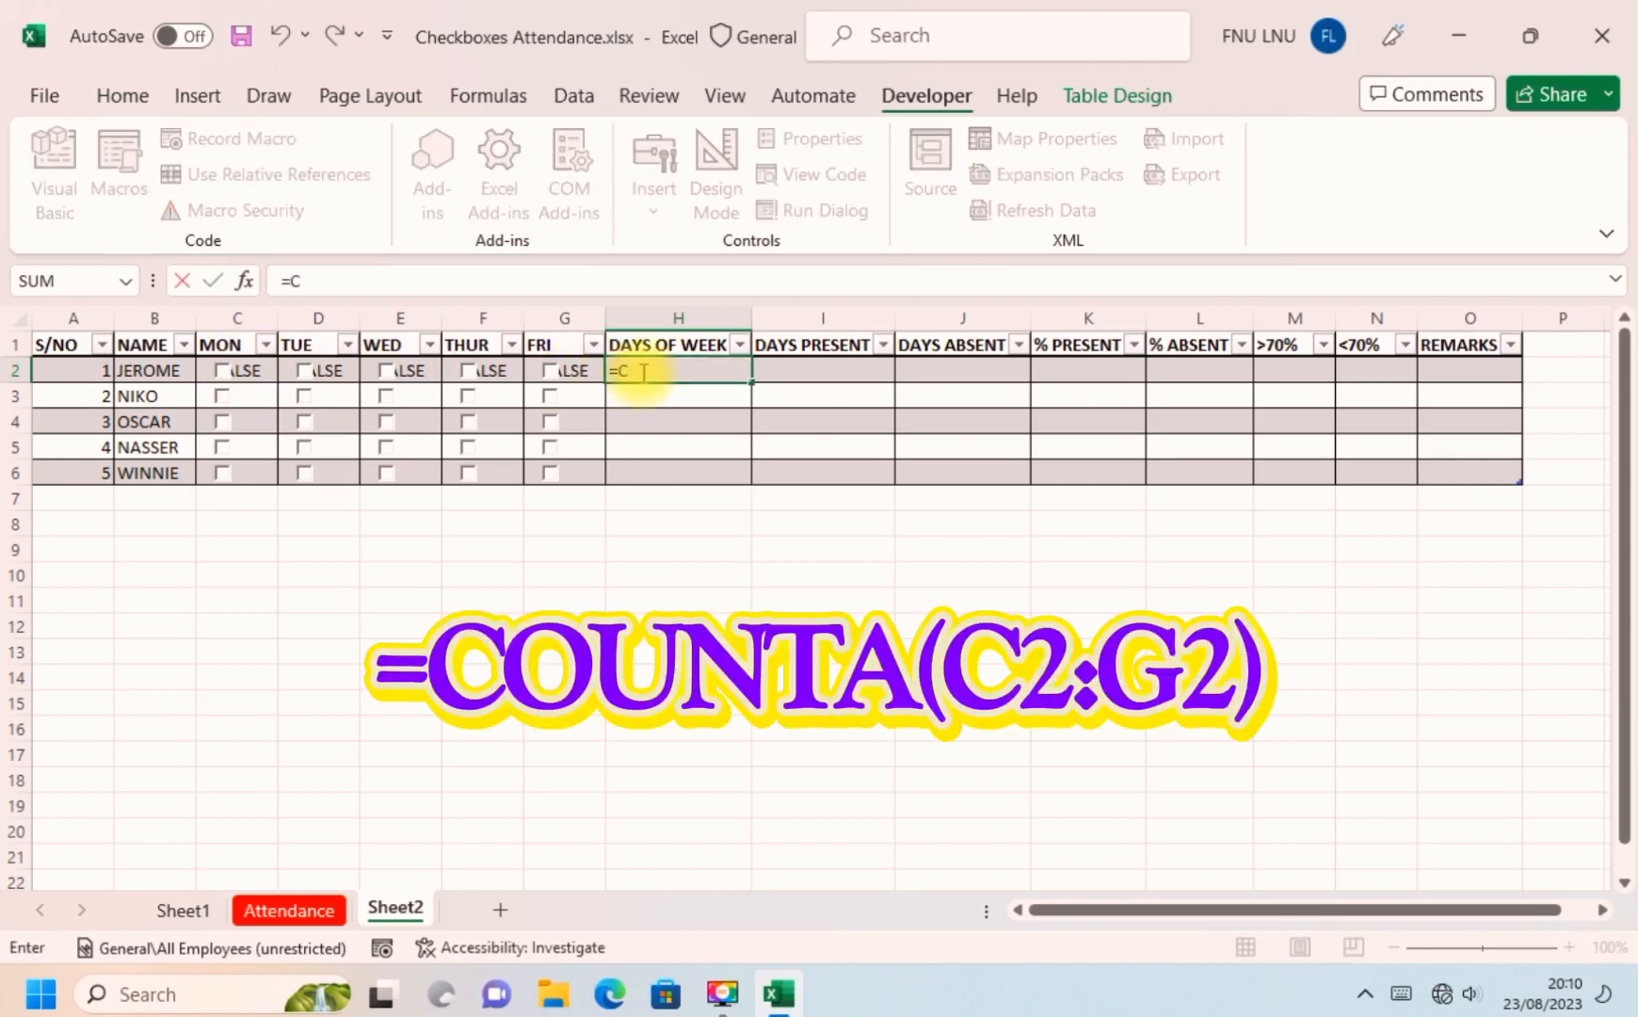
pyautogui.write('OUNT')
pyautogui.press('Down')
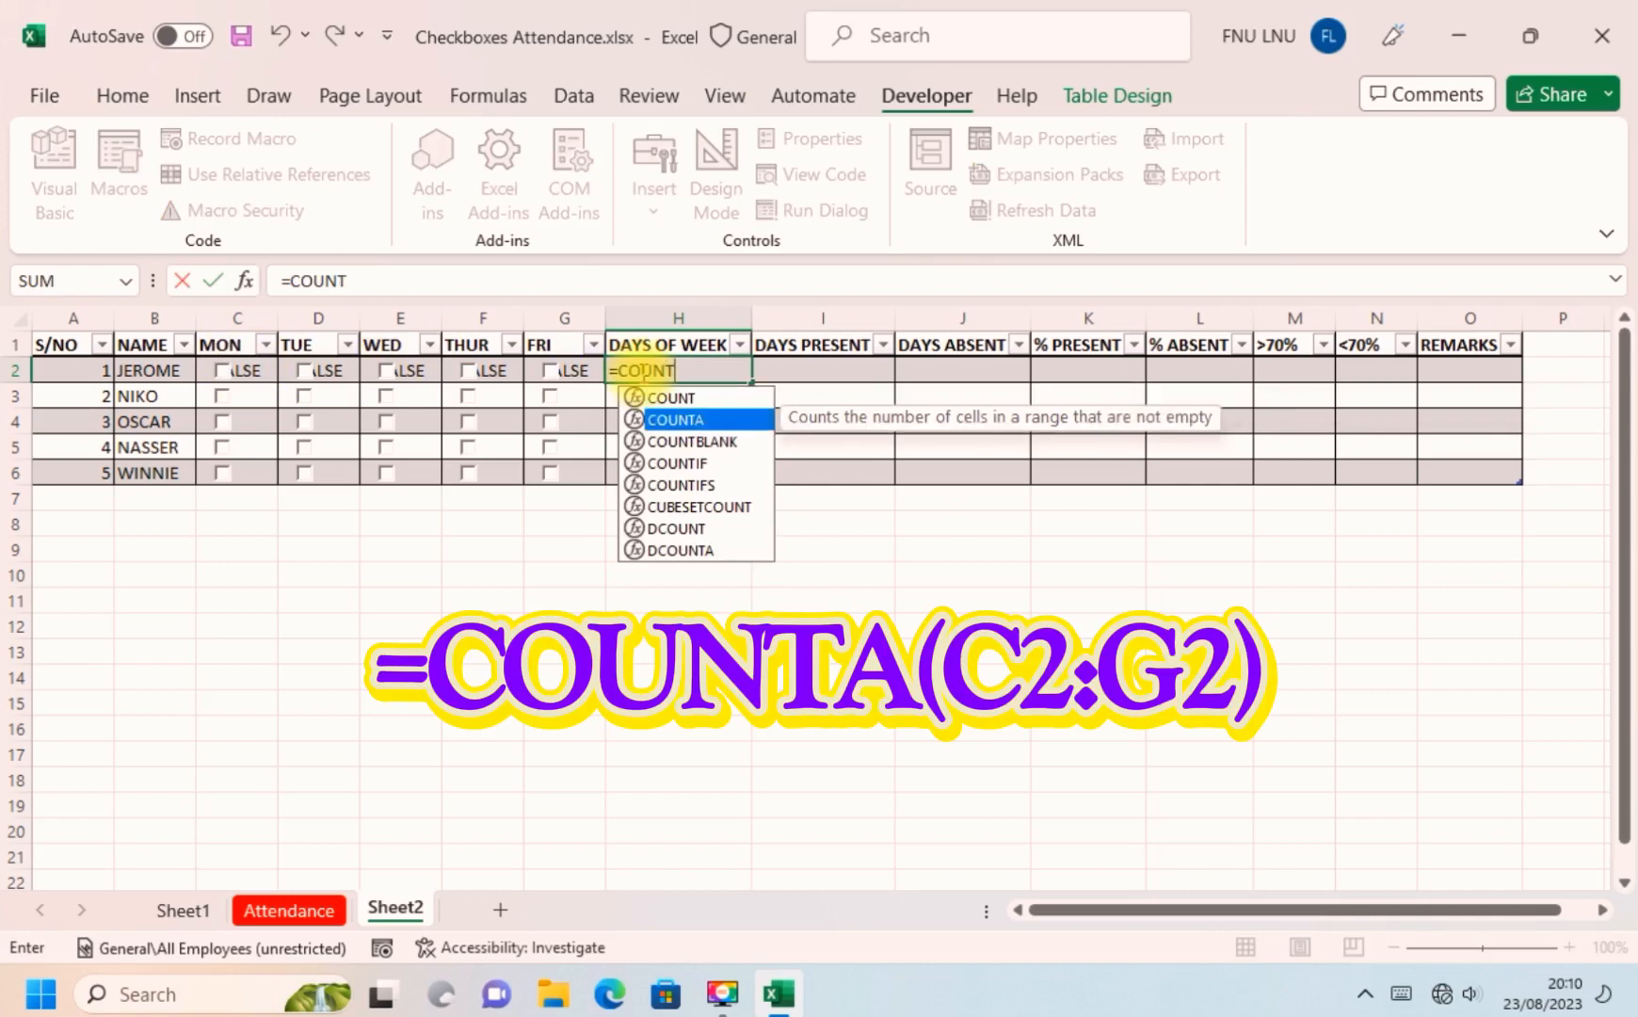
pyautogui.press('Tab')
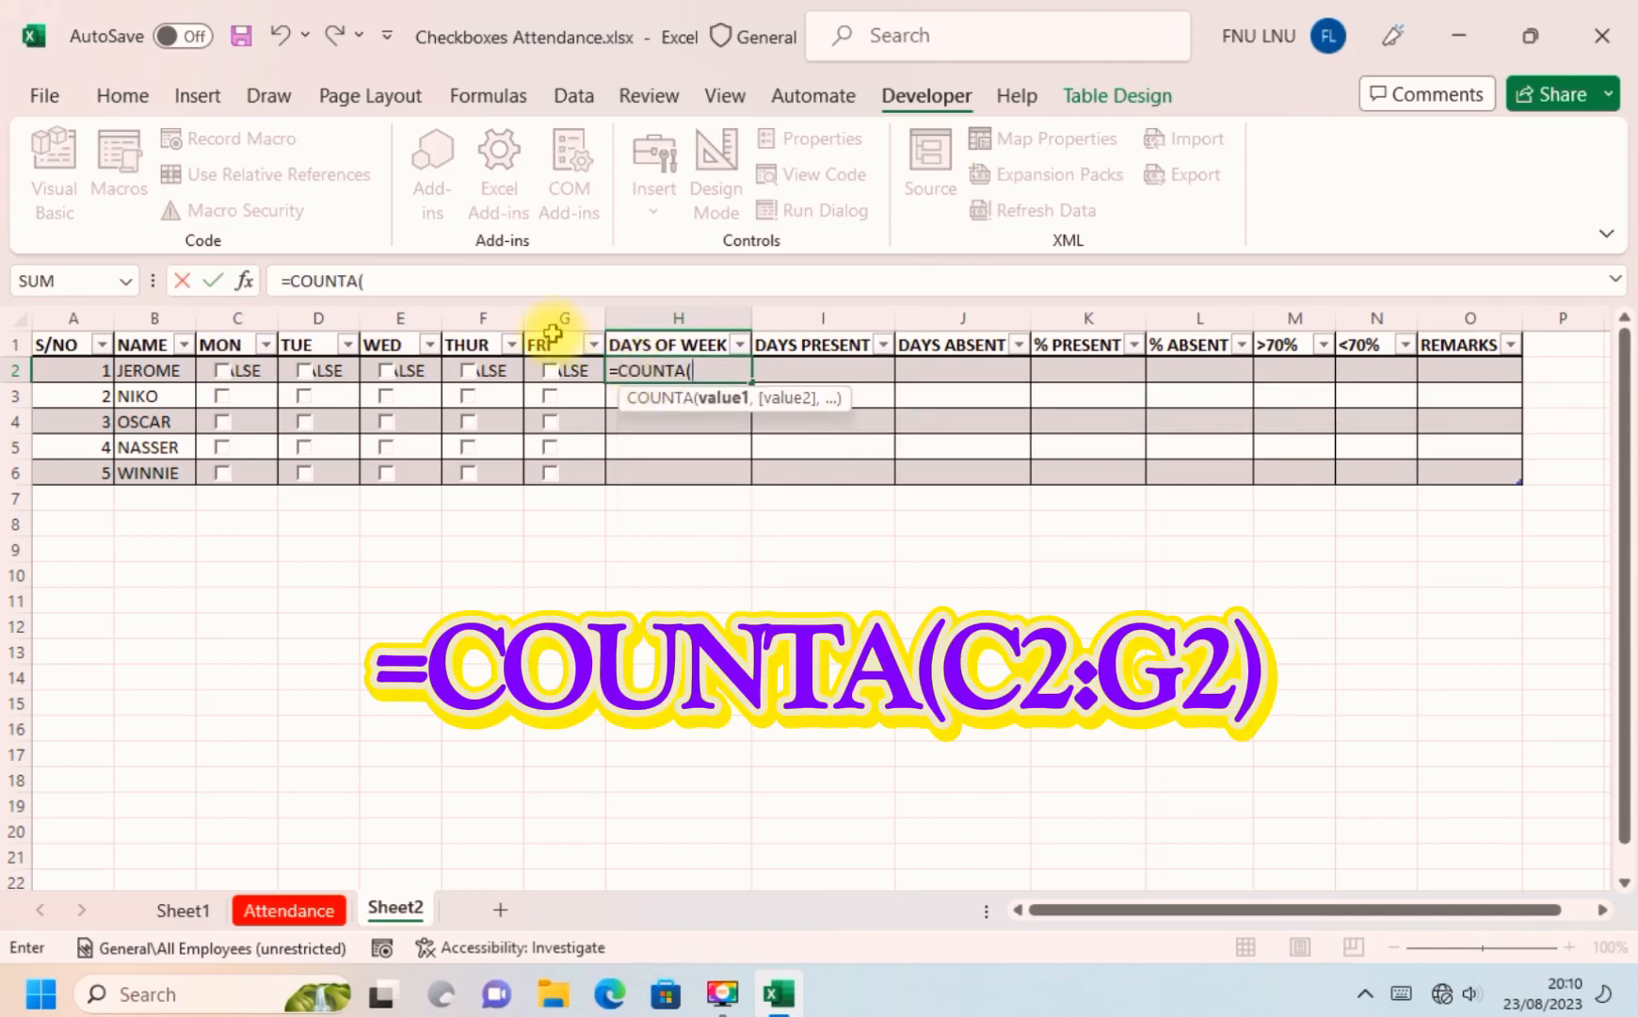
pyautogui.click(221, 374)
pyautogui.moveTo(220, 375); pyautogui.dragTo(551, 375)
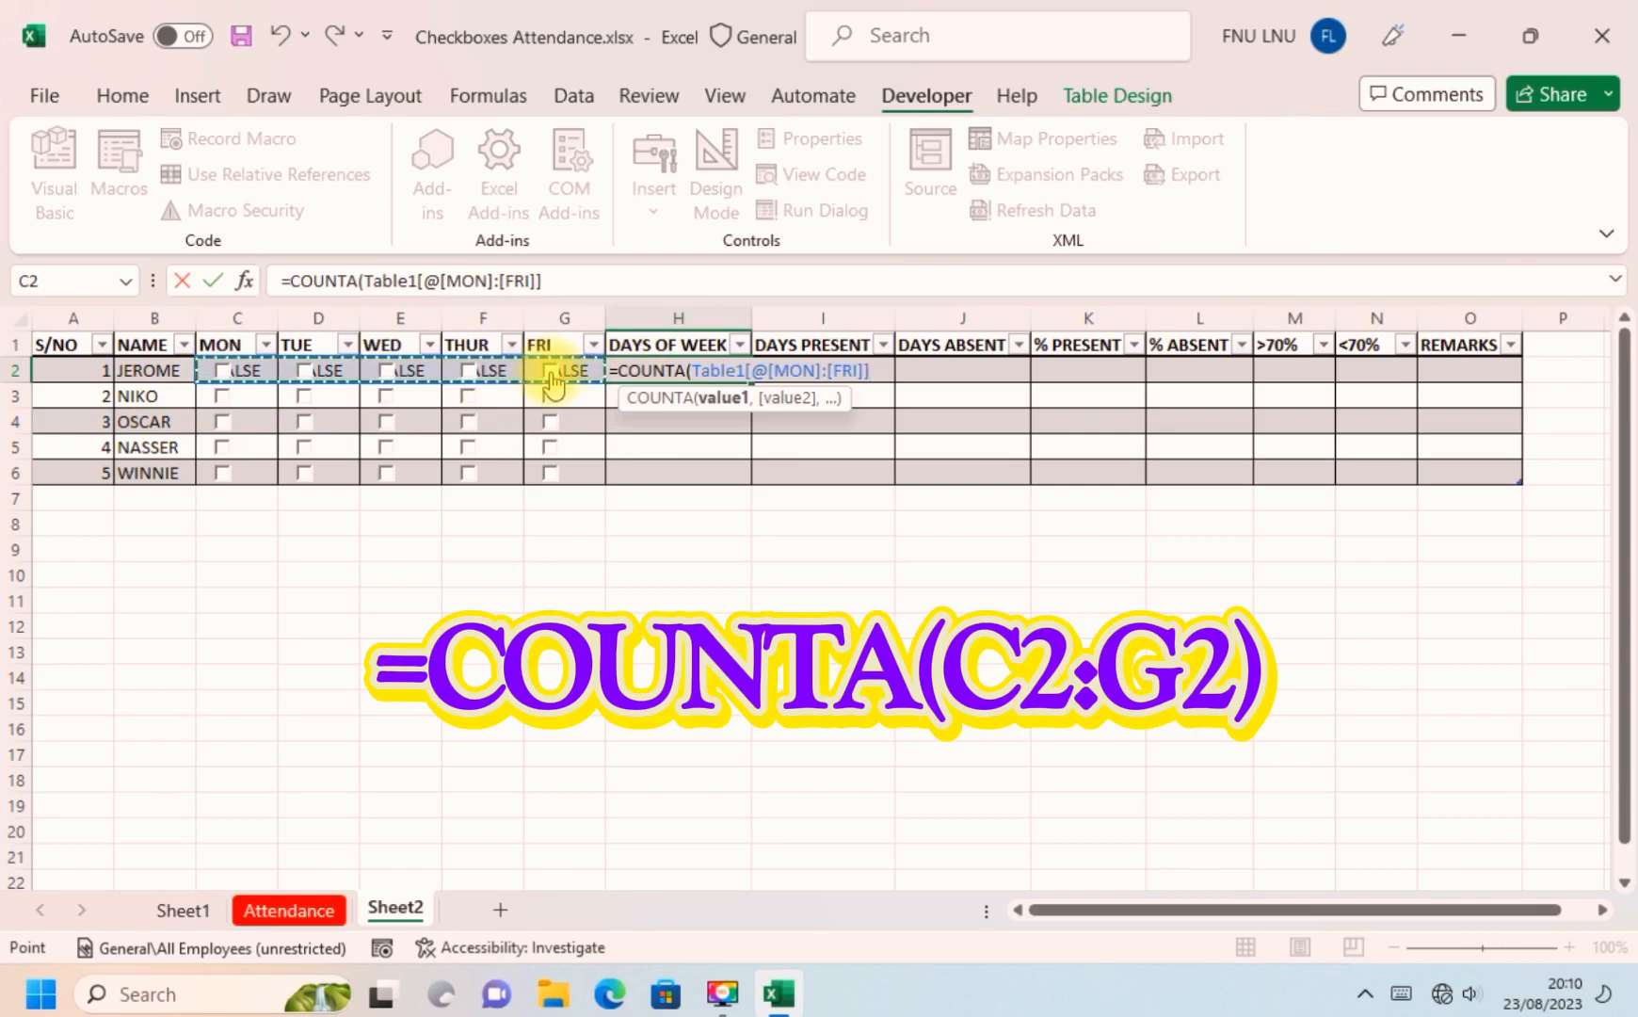
pyautogui.write(')')
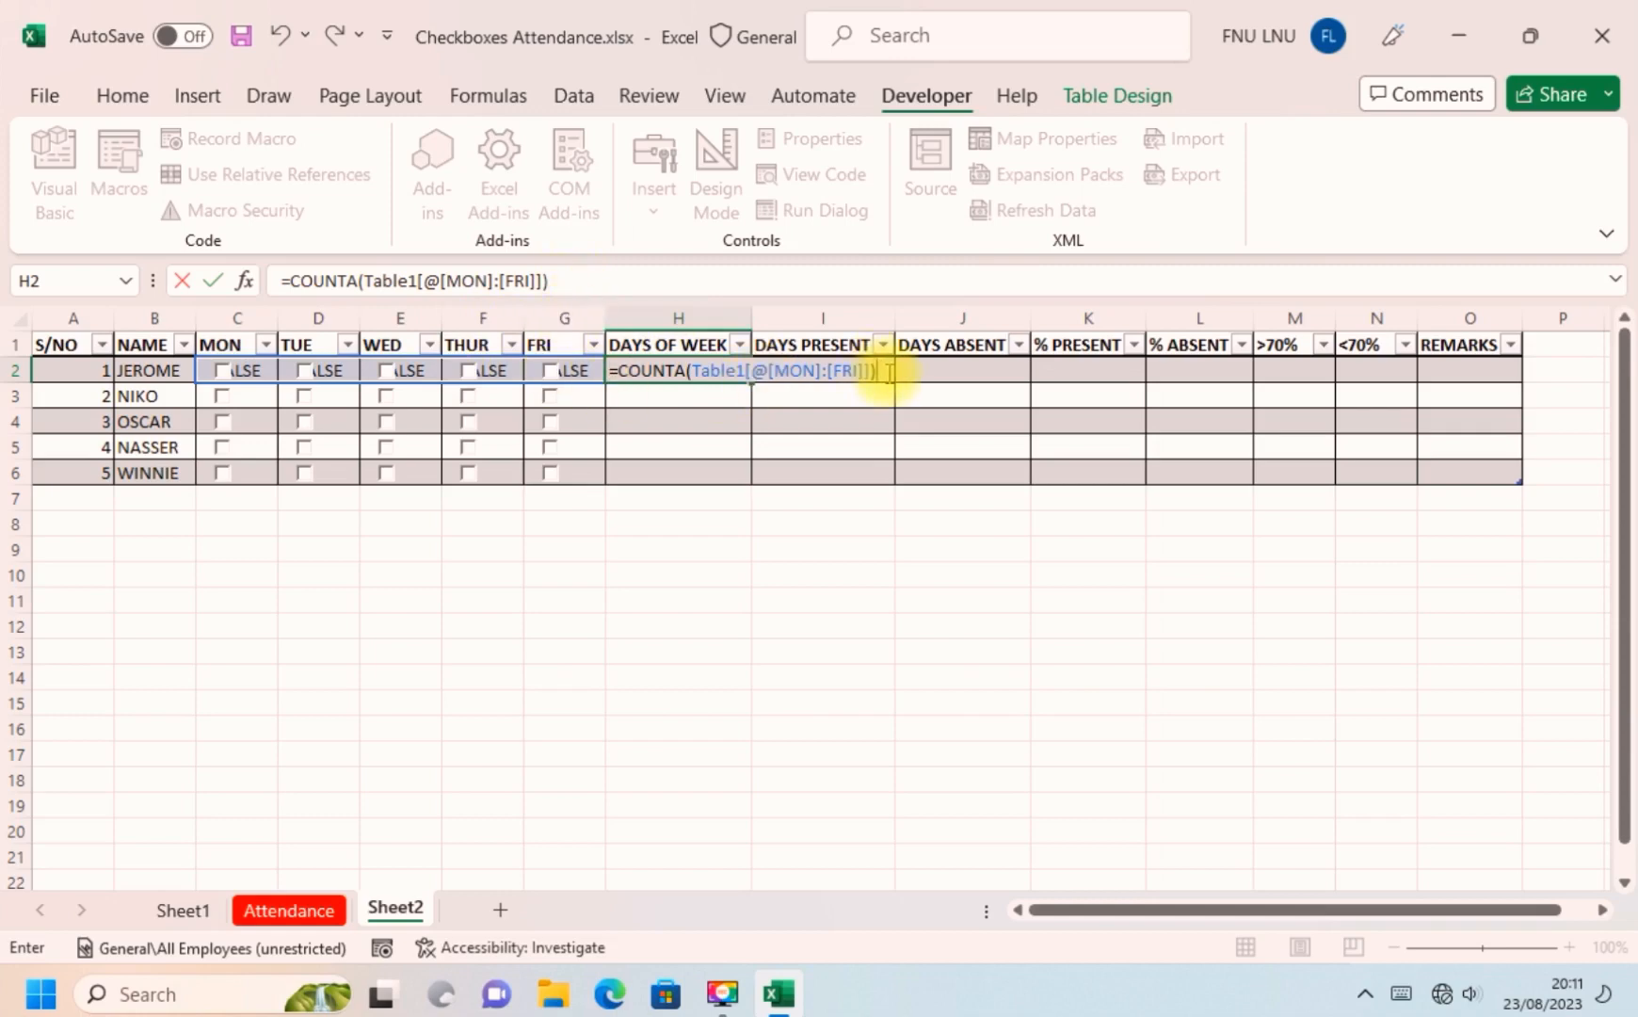
pyautogui.press('Return')
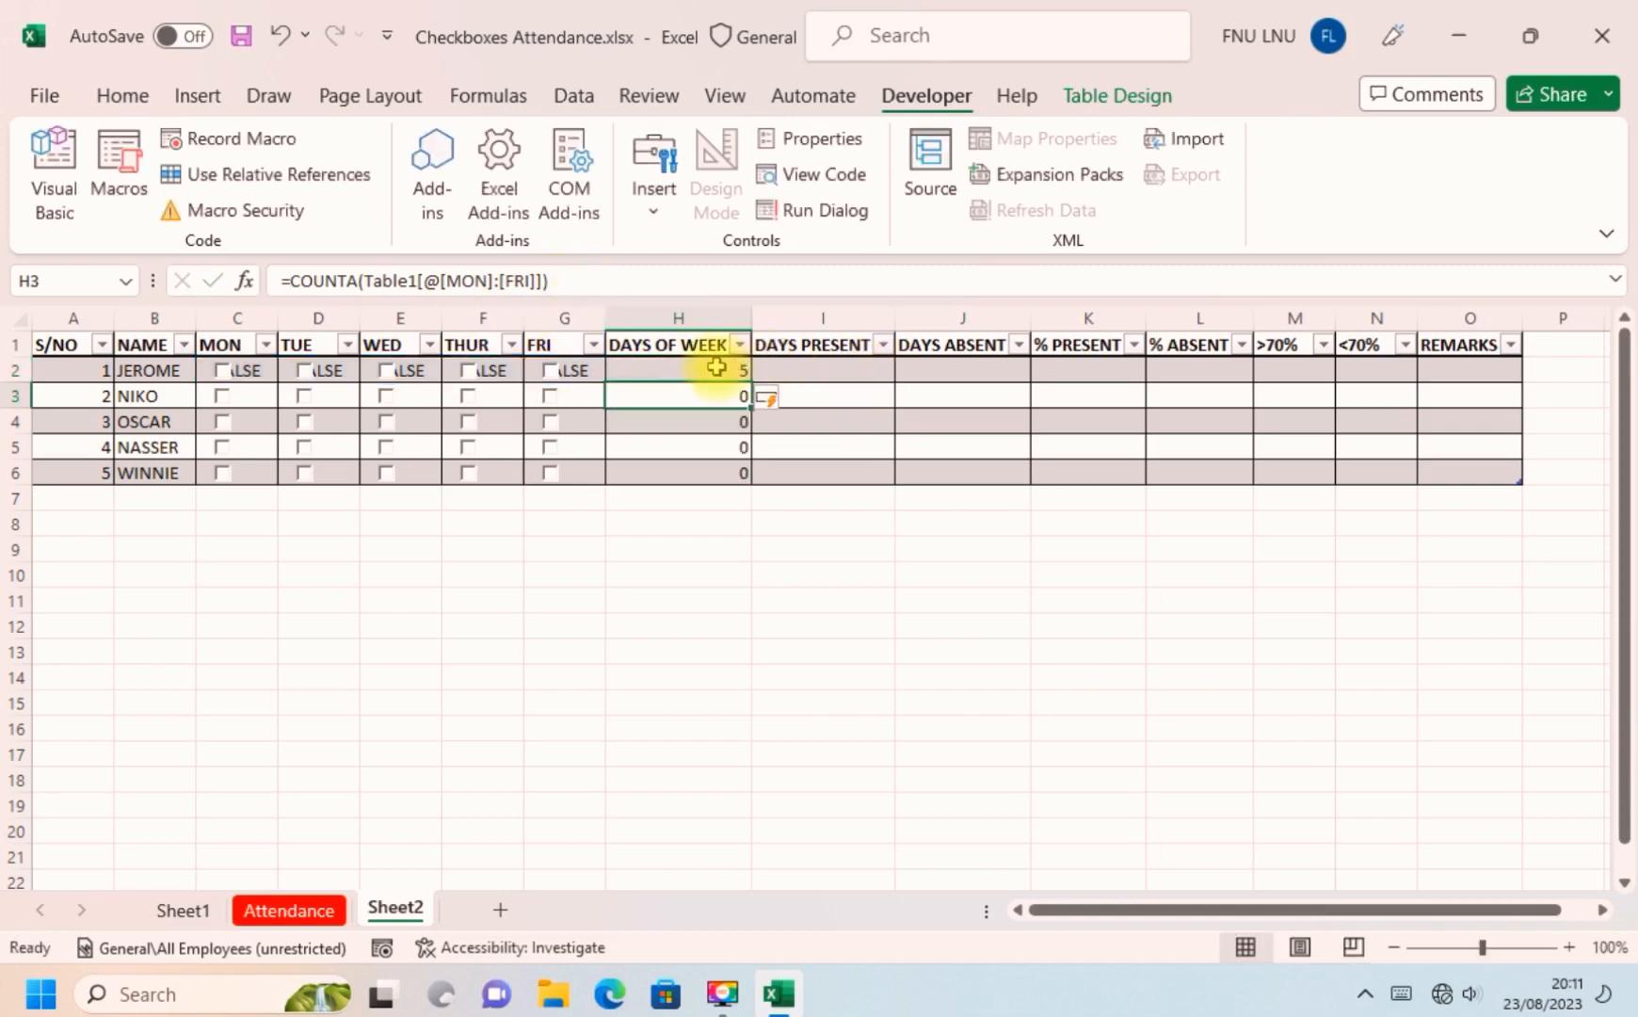
pyautogui.click(699, 369)
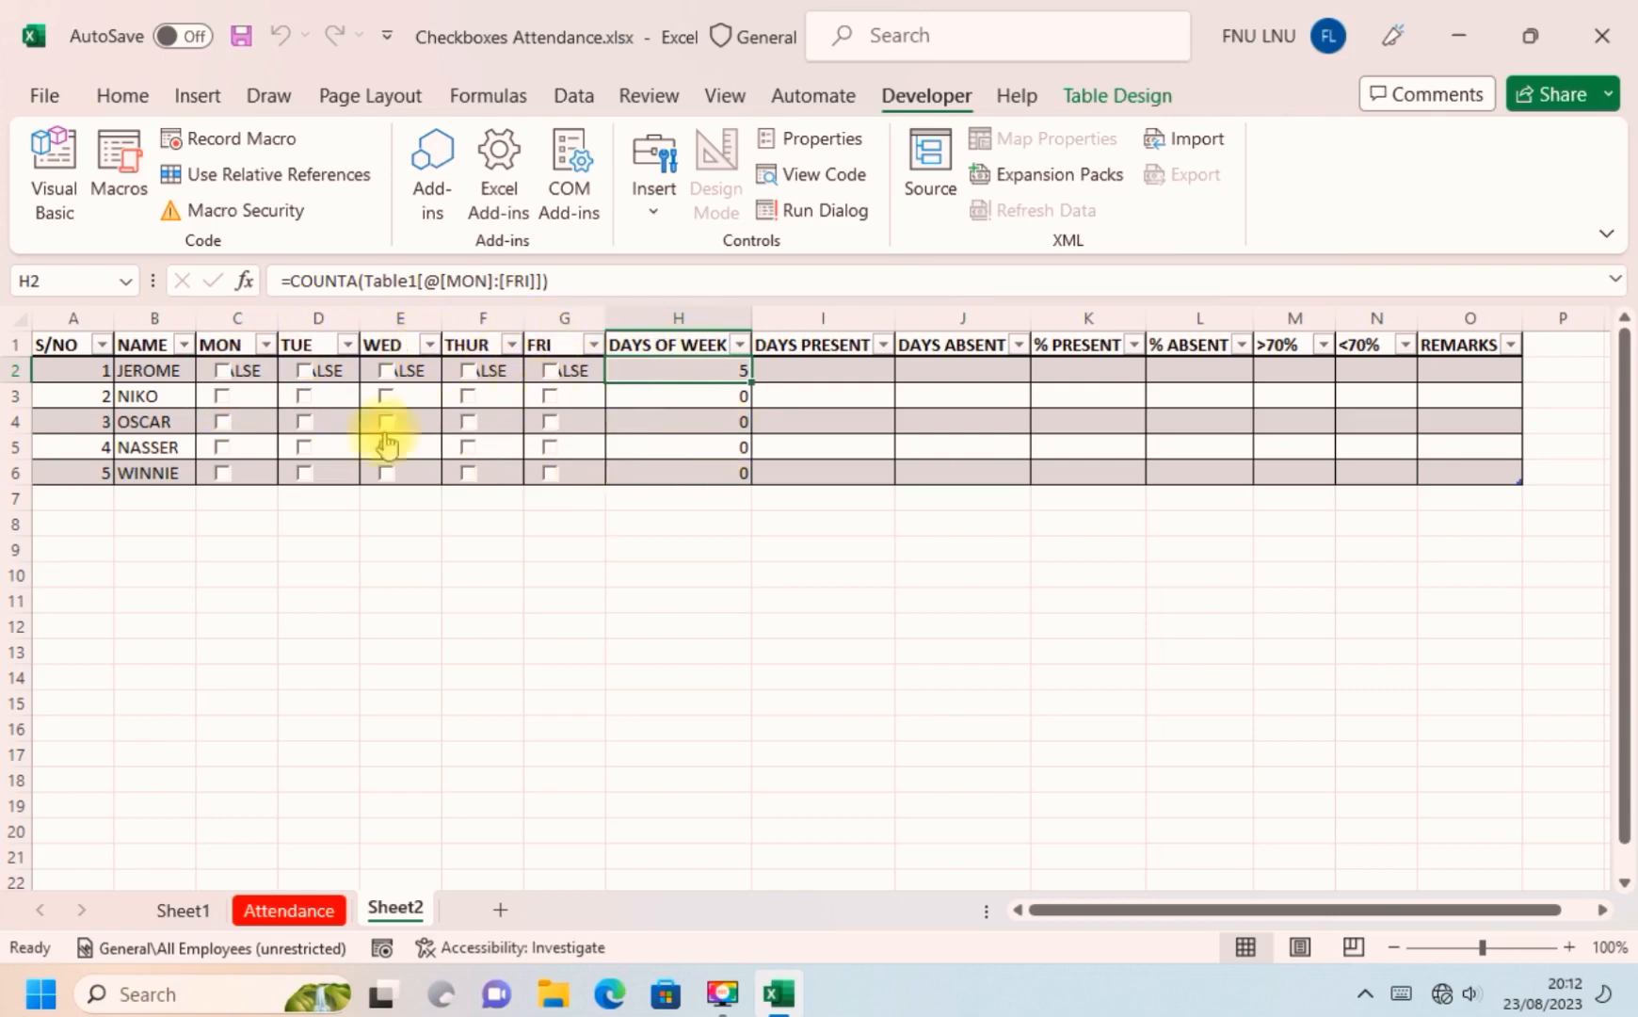
# Link the Monday checkbox in row 3 to cell $C$3 through its control format settings, and toggle it on and off.
pyautogui.rightClick(223, 404)
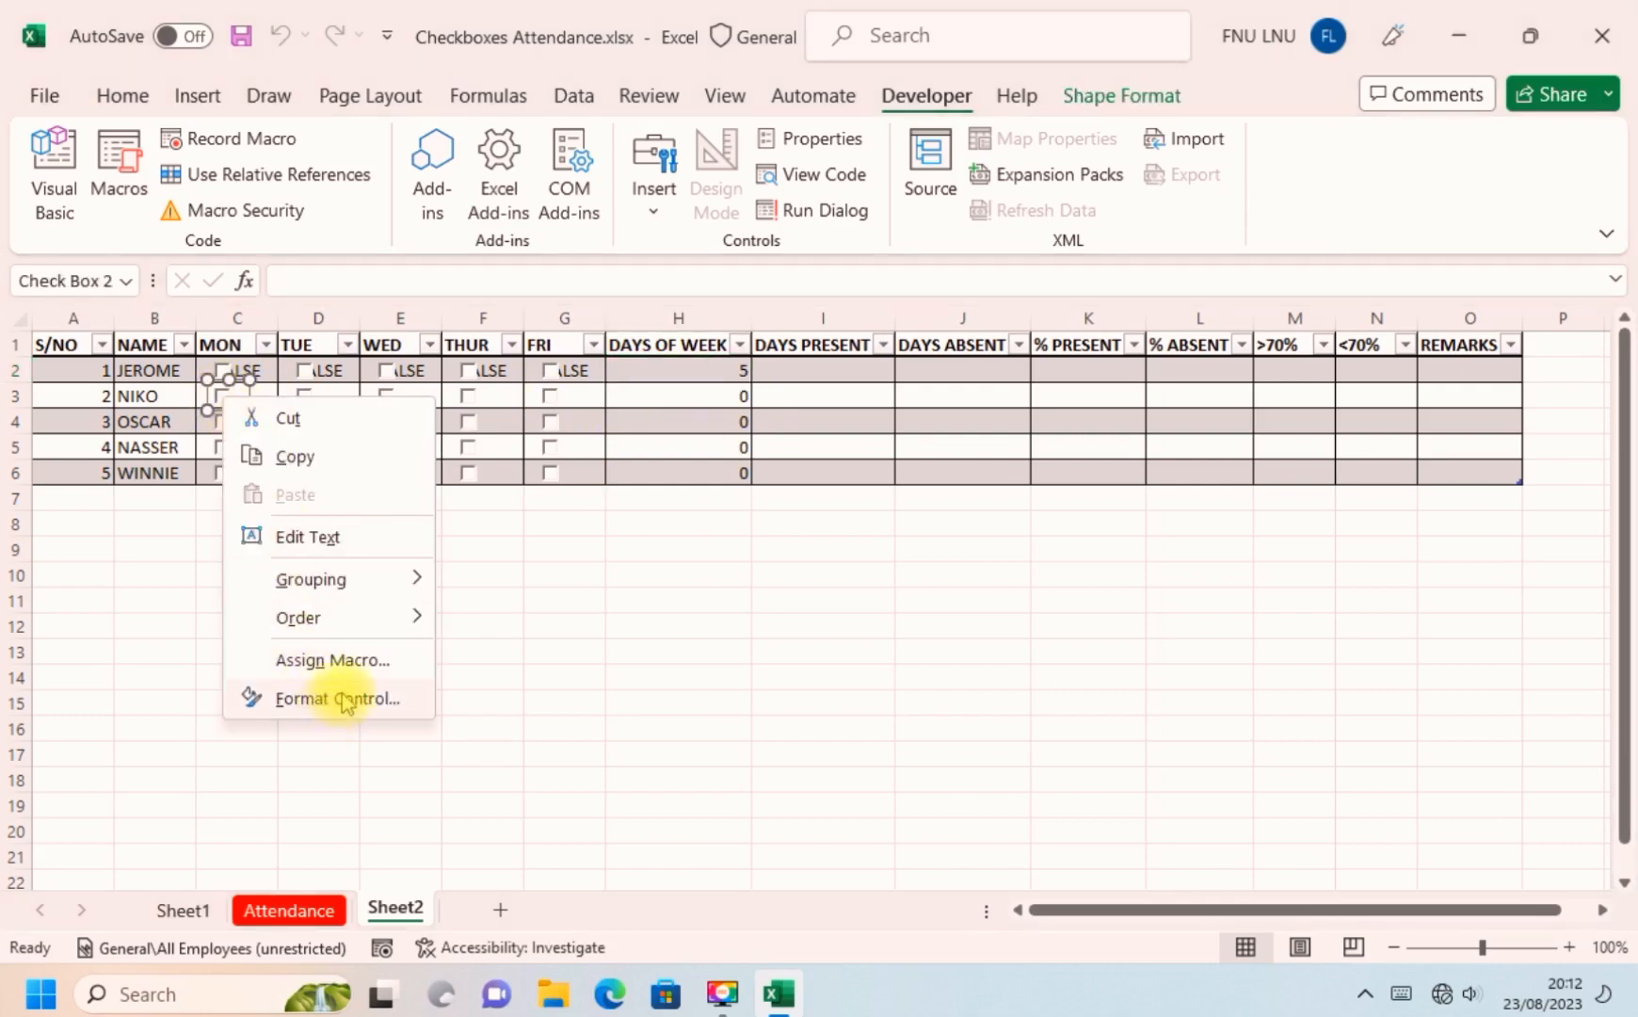
pyautogui.click(337, 697)
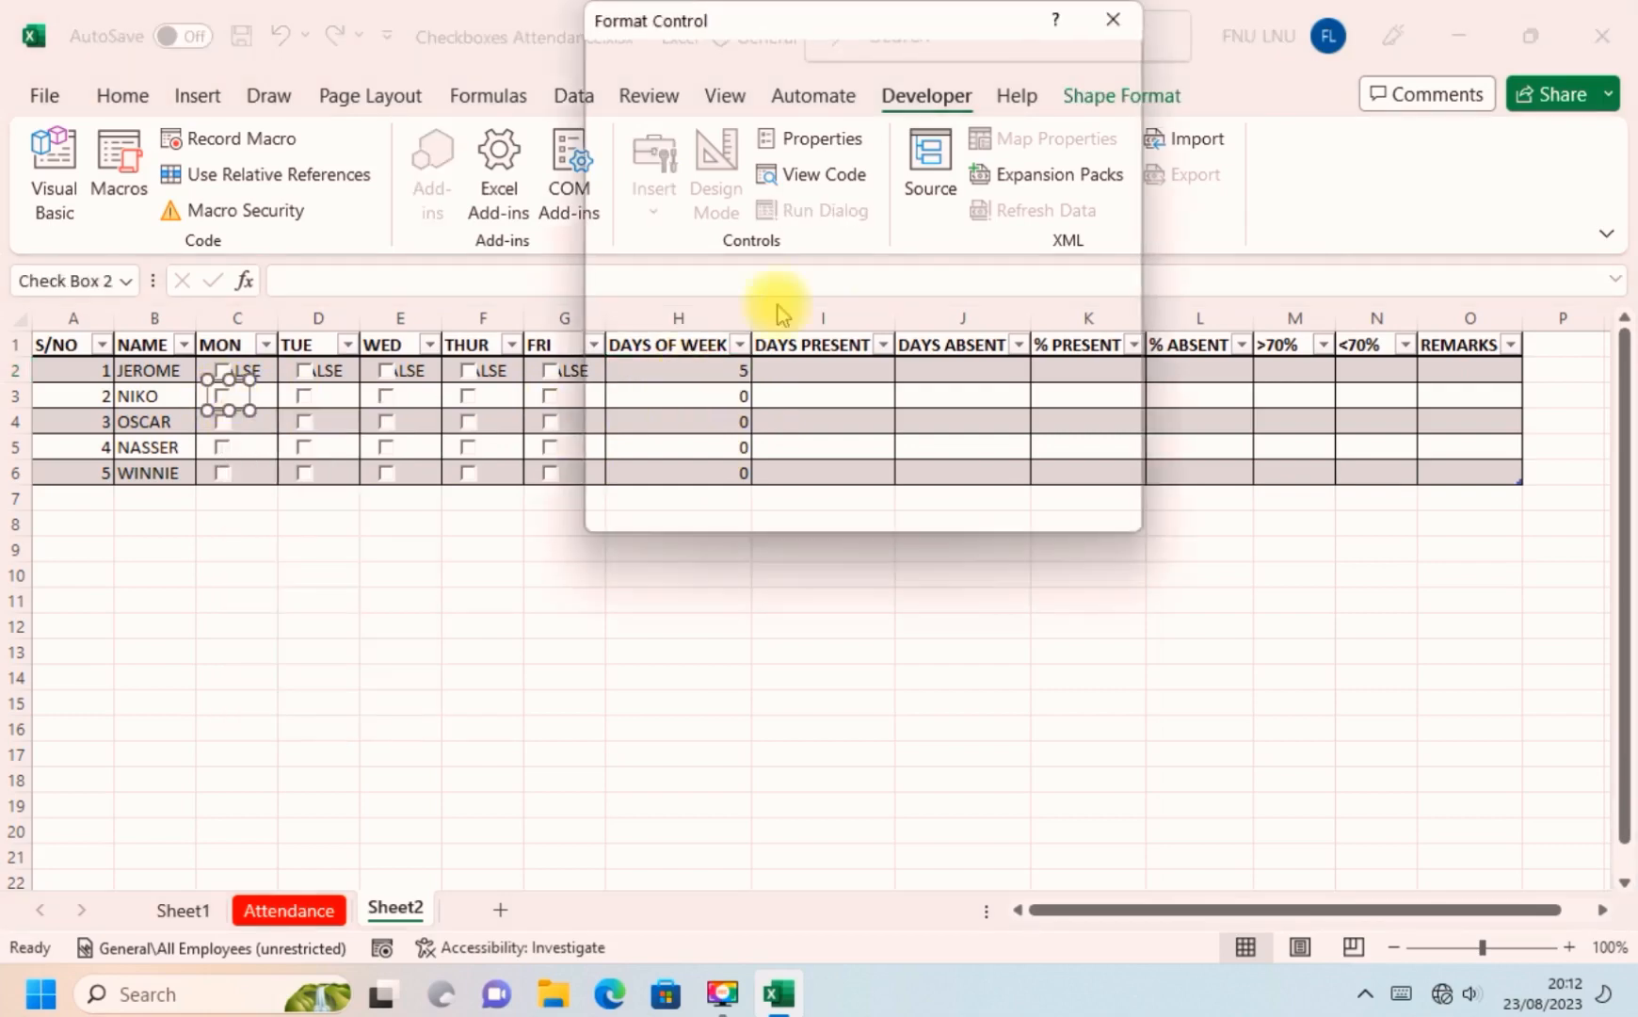
pyautogui.click(864, 212)
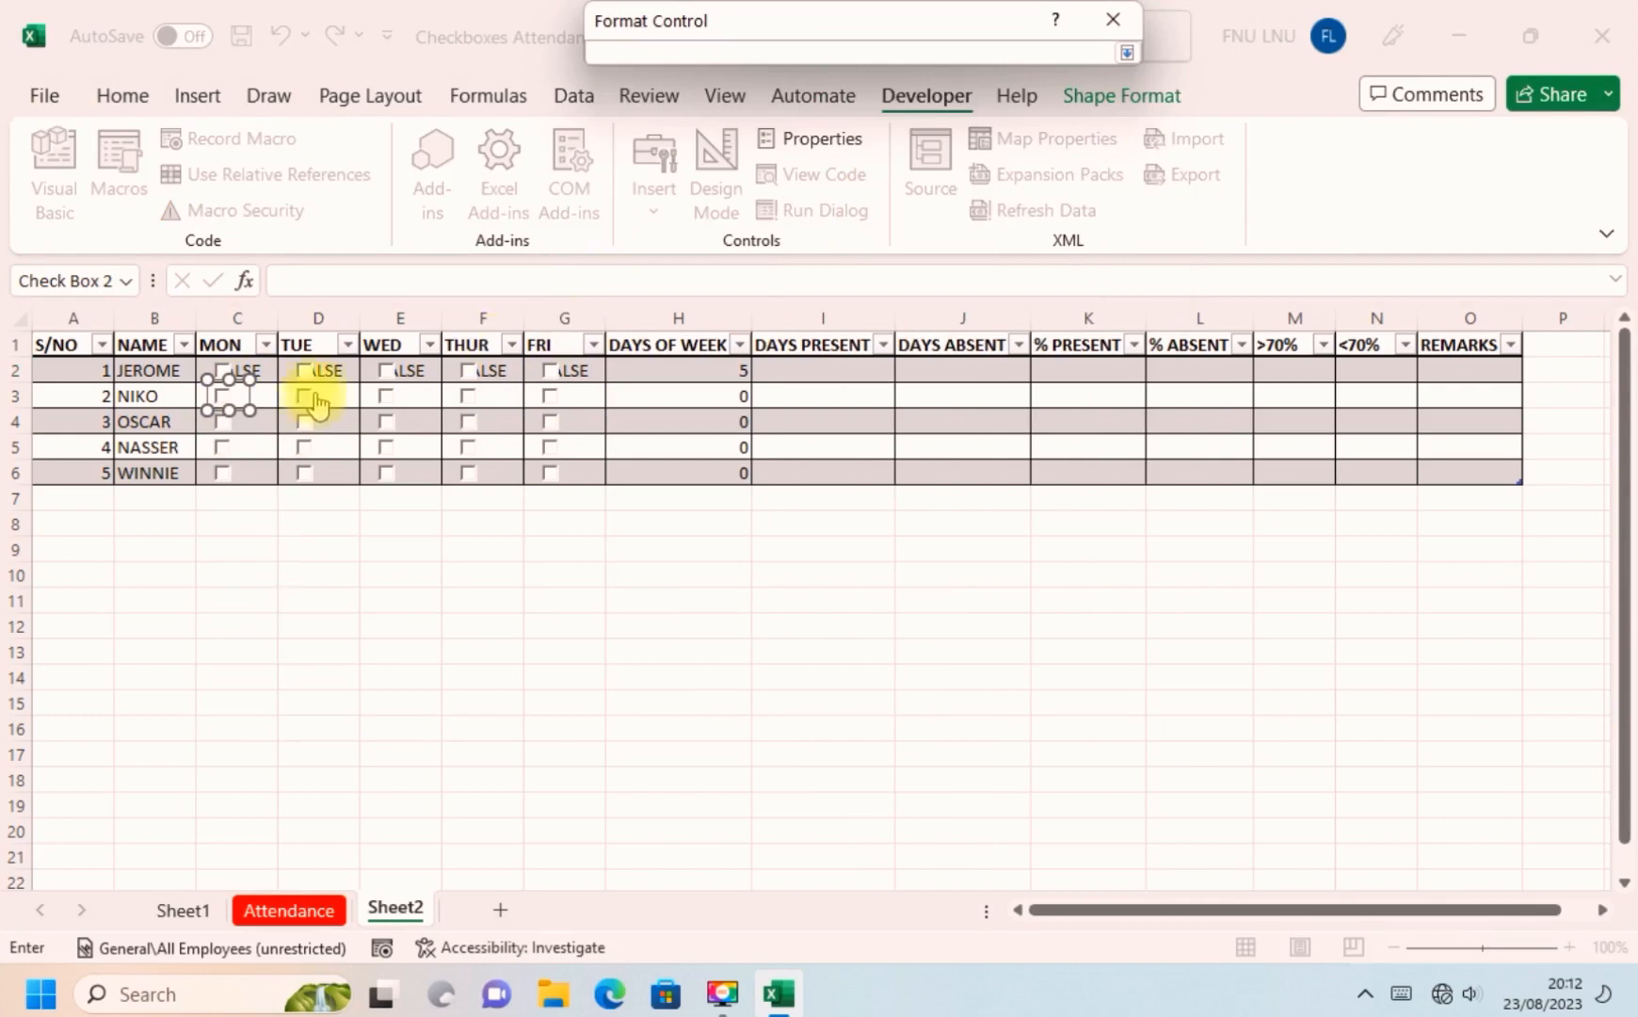
pyautogui.click(269, 396)
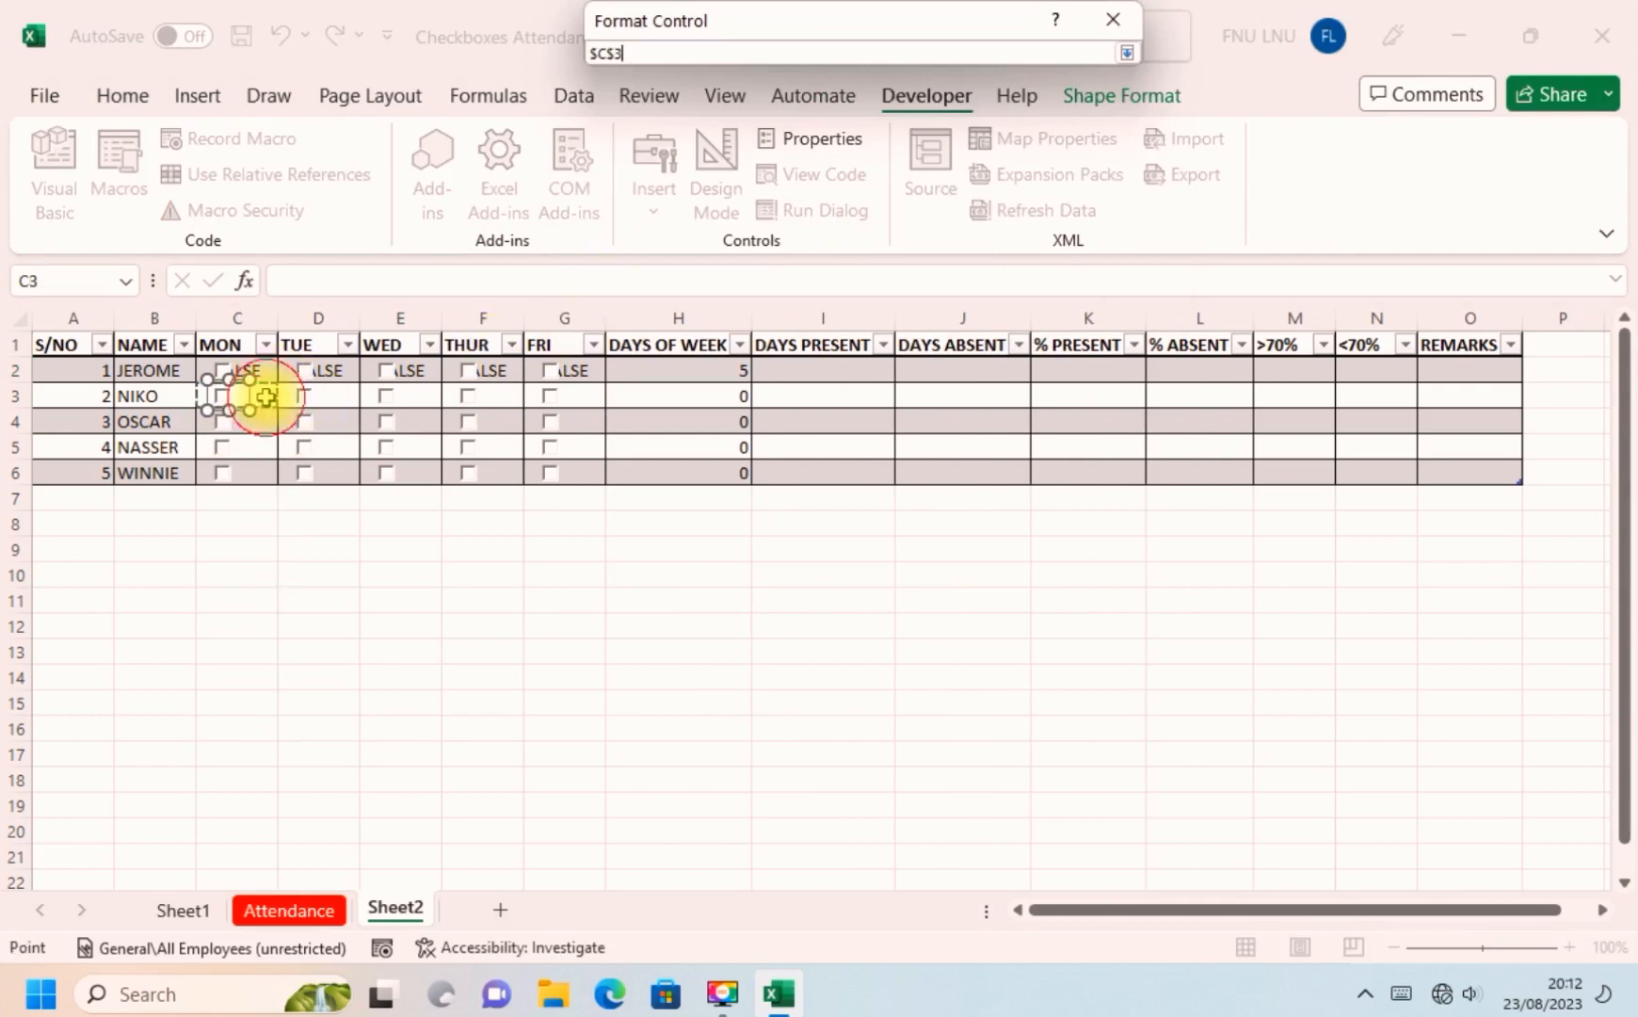
pyautogui.click(1127, 52)
pyautogui.click(979, 503)
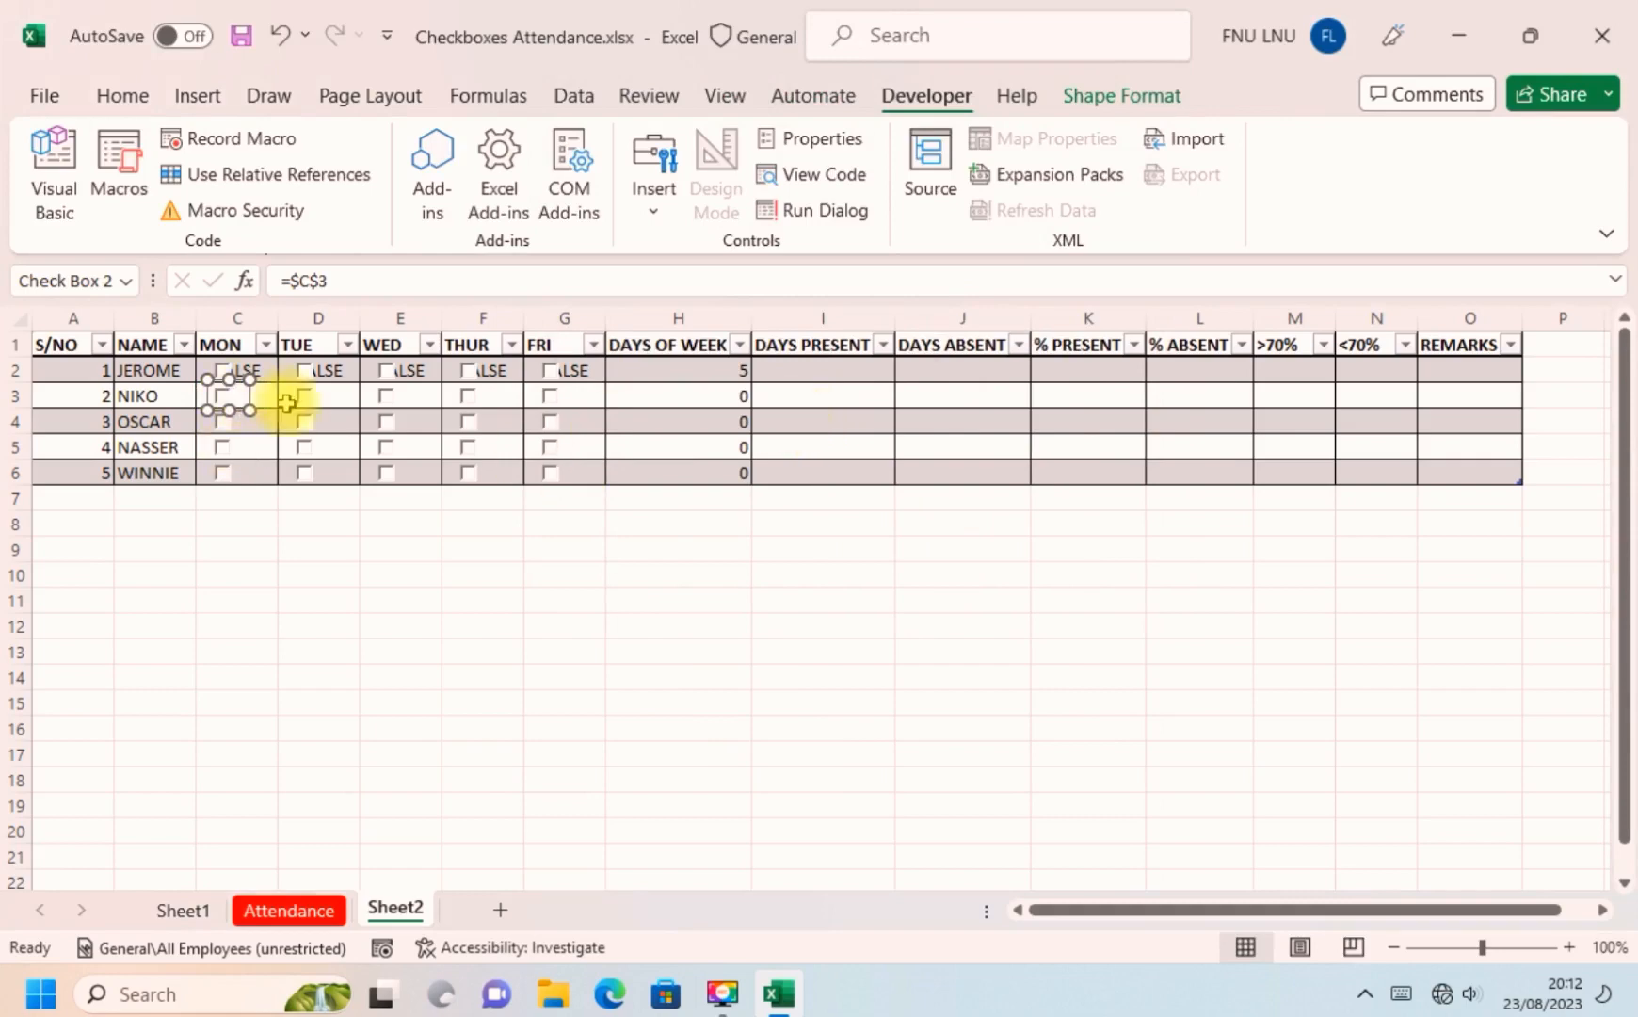
pyautogui.click(330, 405)
pyautogui.click(223, 397)
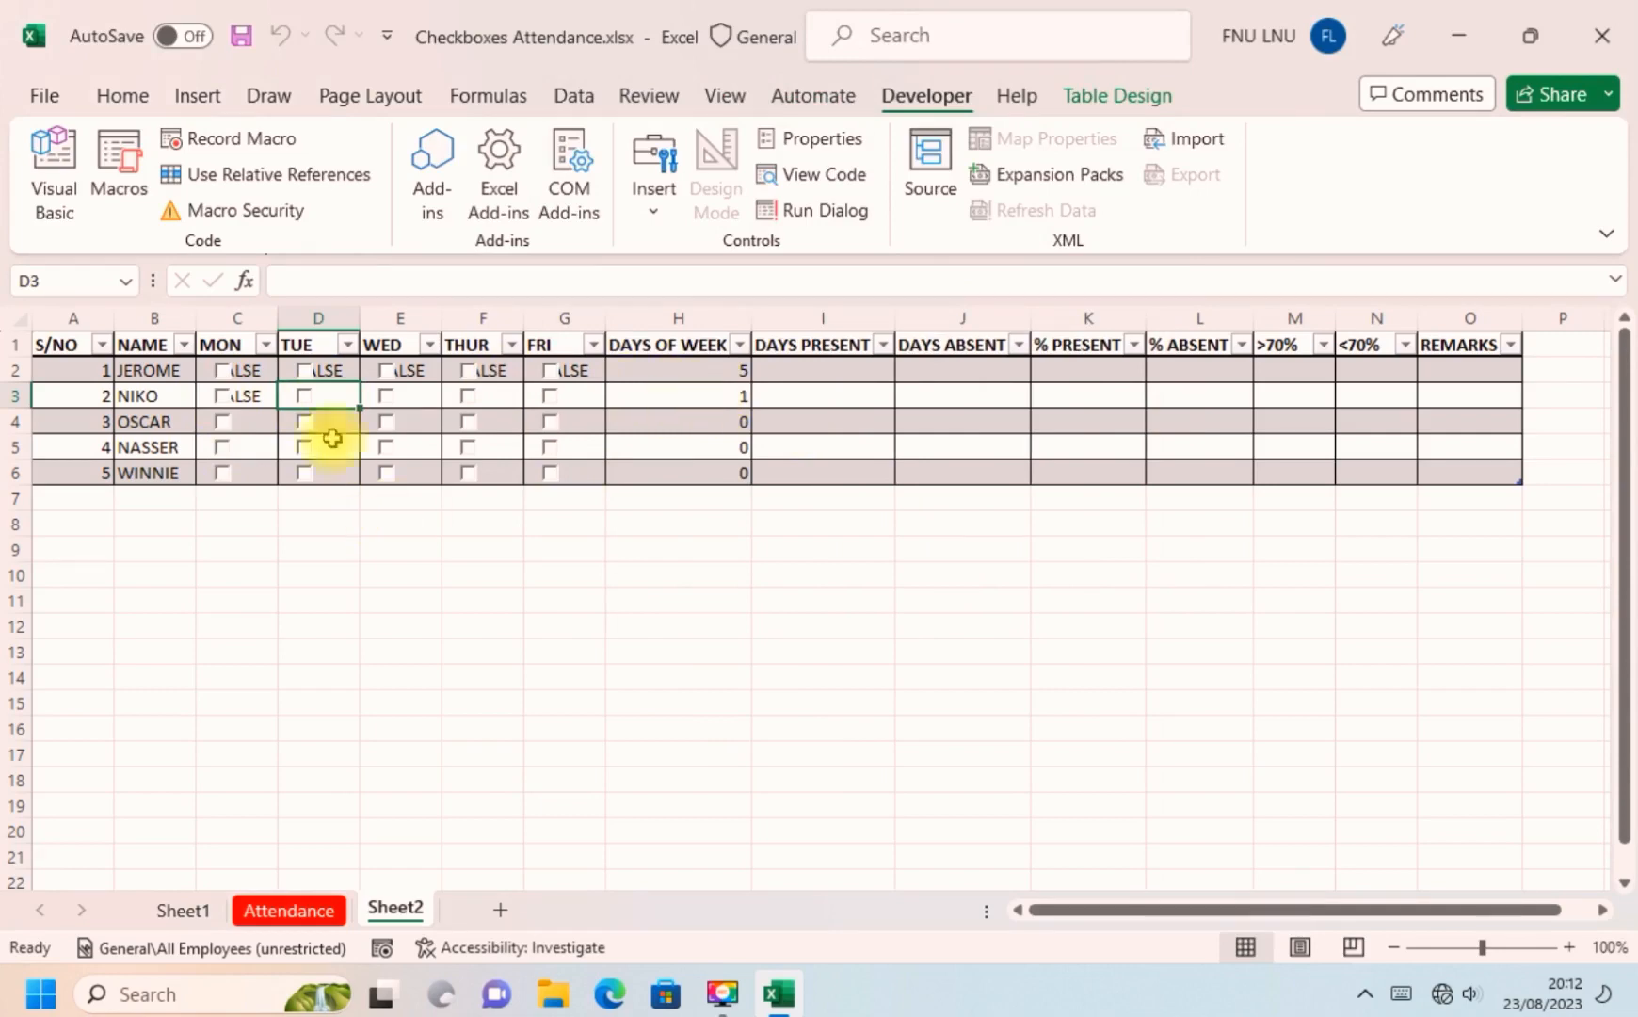
# Link the Tuesday checkbox in row 3 to cell $D$3 through its control format settings, and toggle it on and off.
pyautogui.rightClick(306, 394)
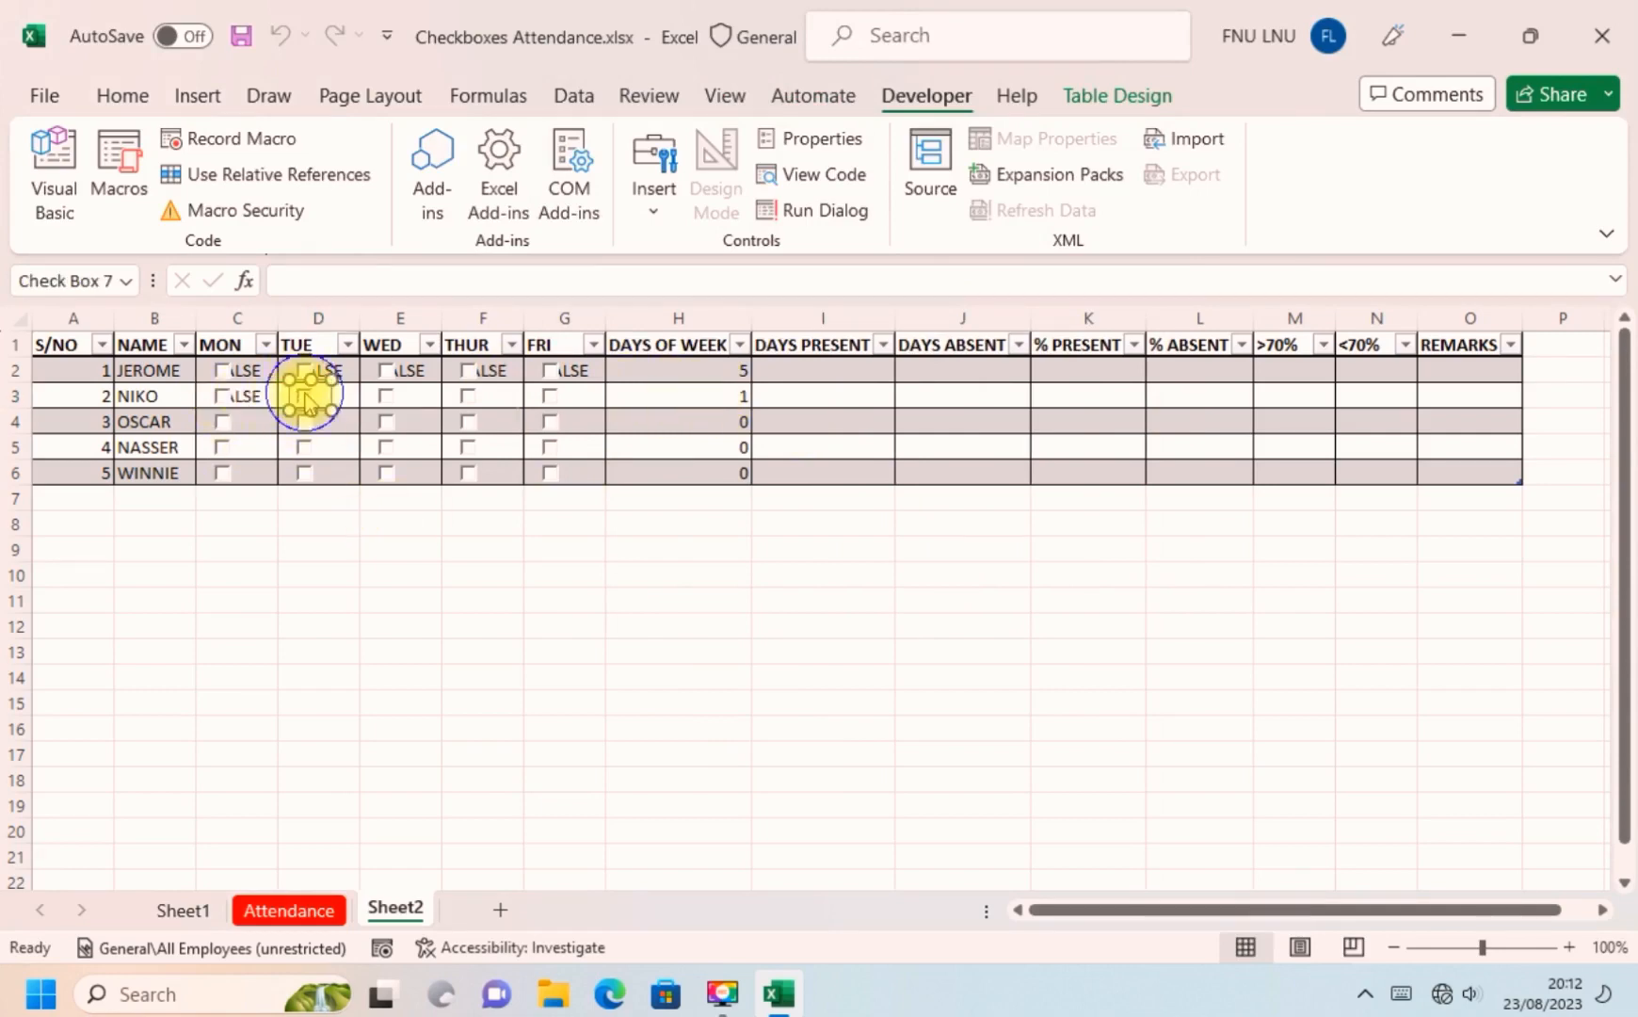
pyautogui.click(428, 697)
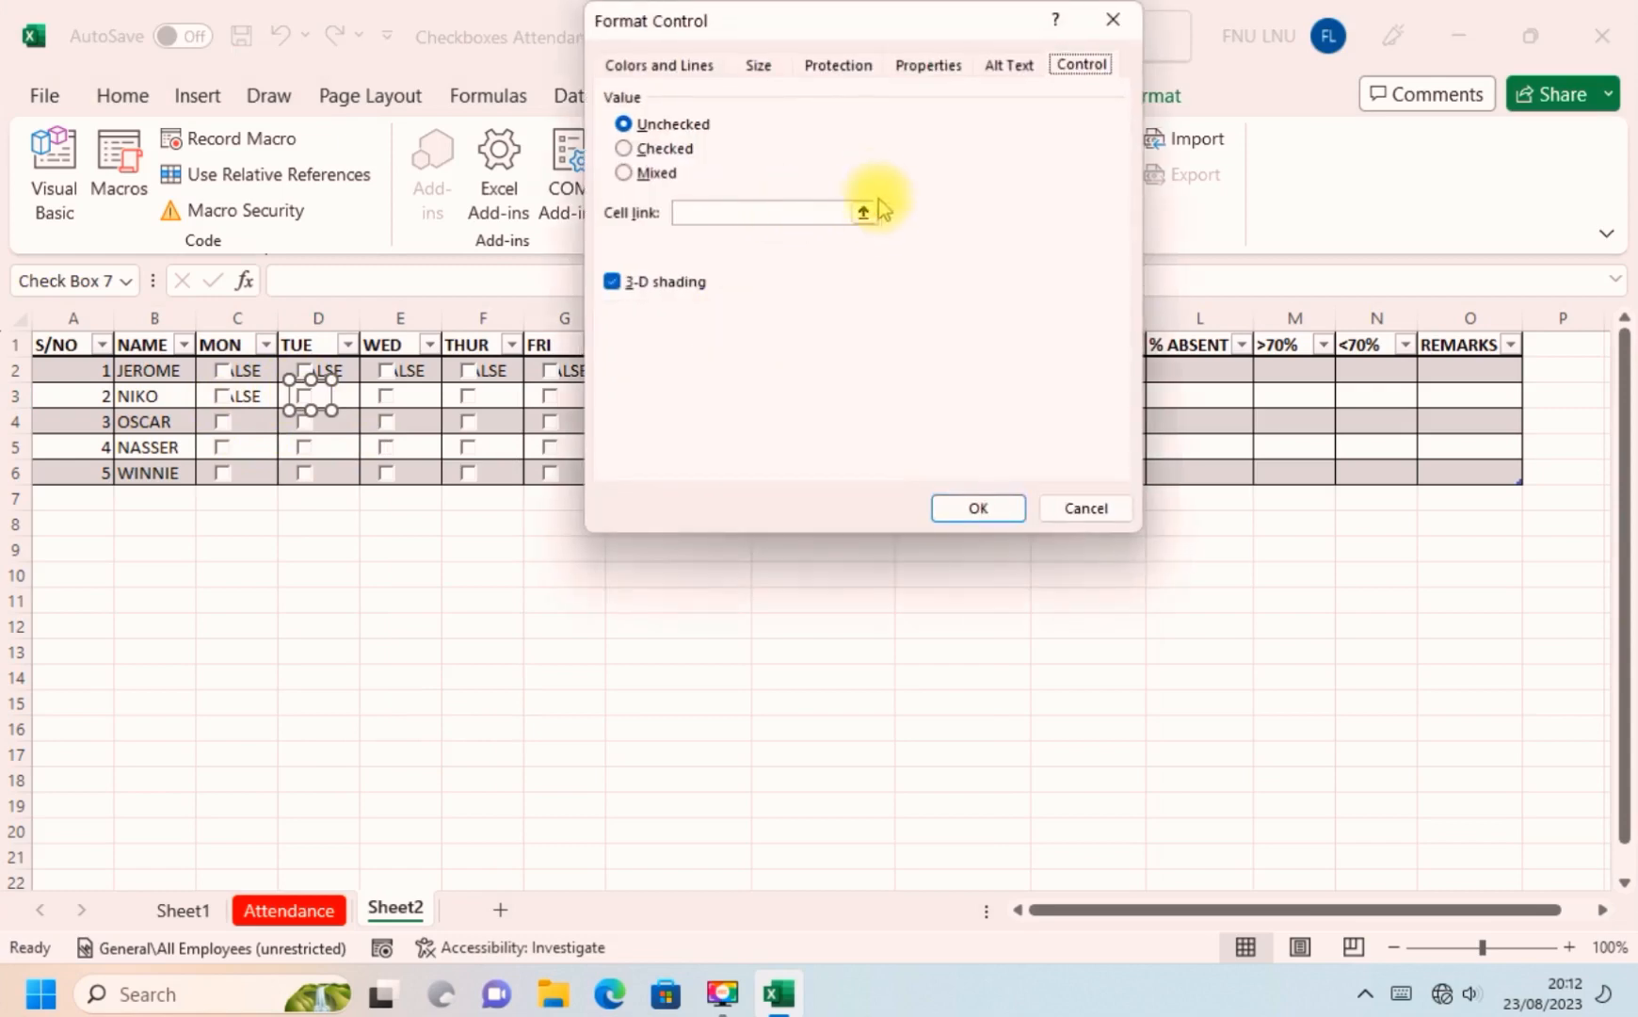
pyautogui.click(863, 211)
pyautogui.click(341, 396)
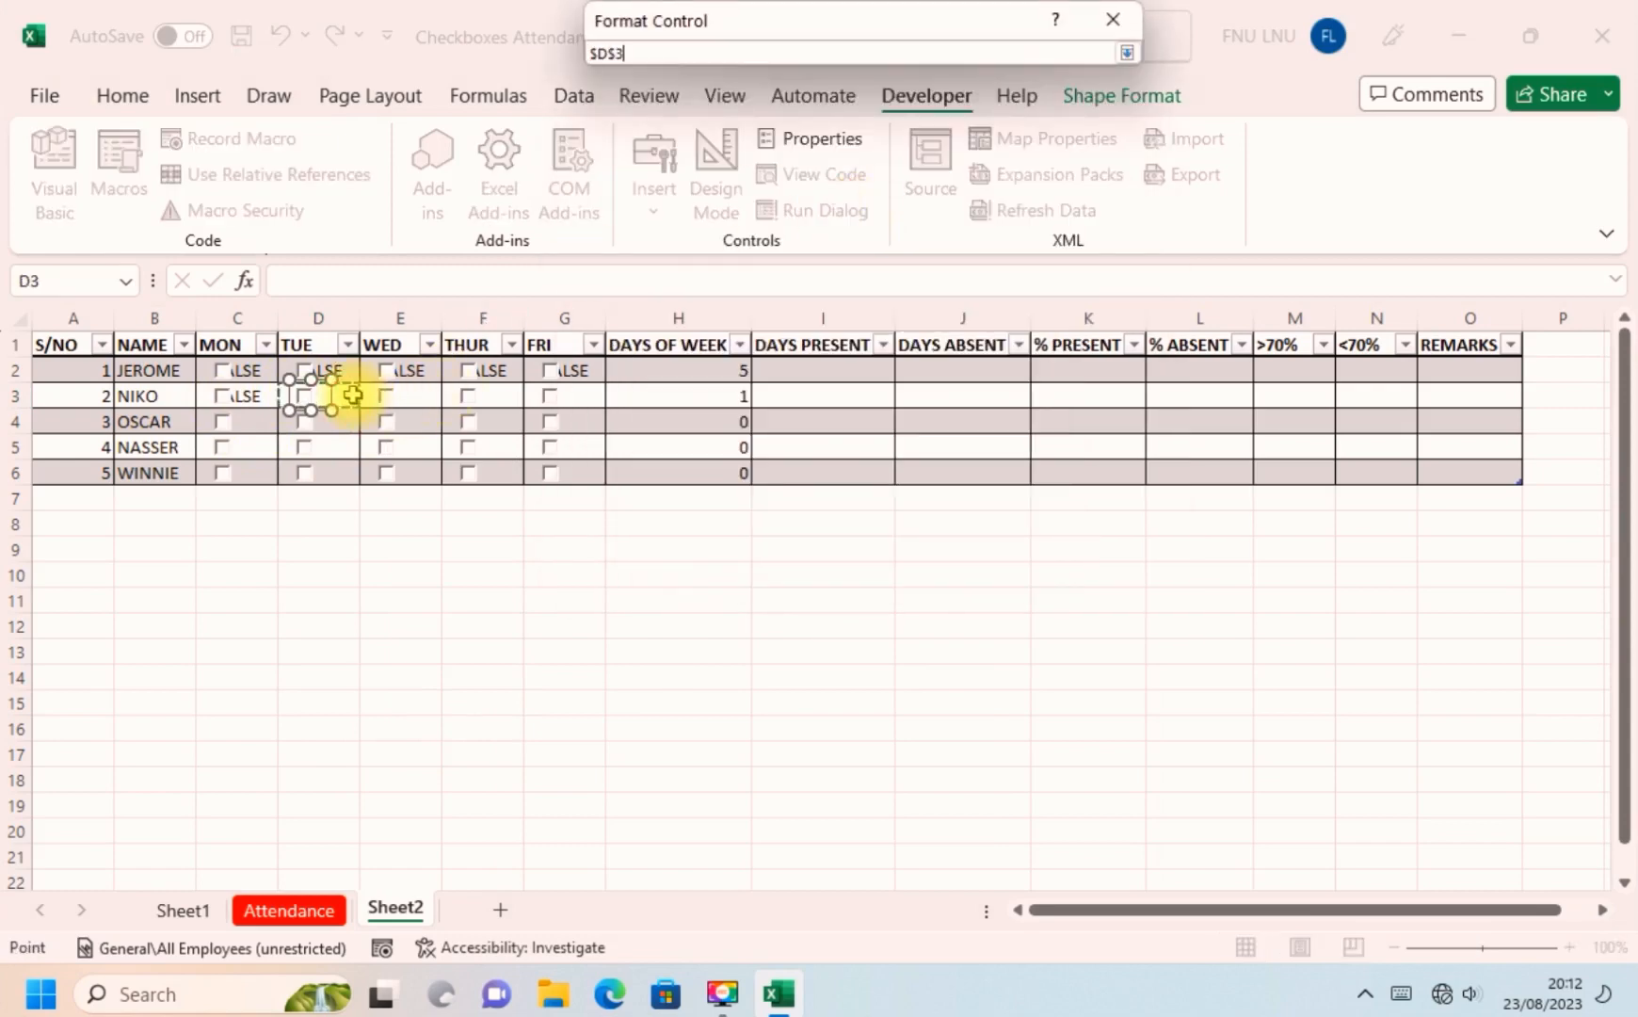
pyautogui.click(1127, 55)
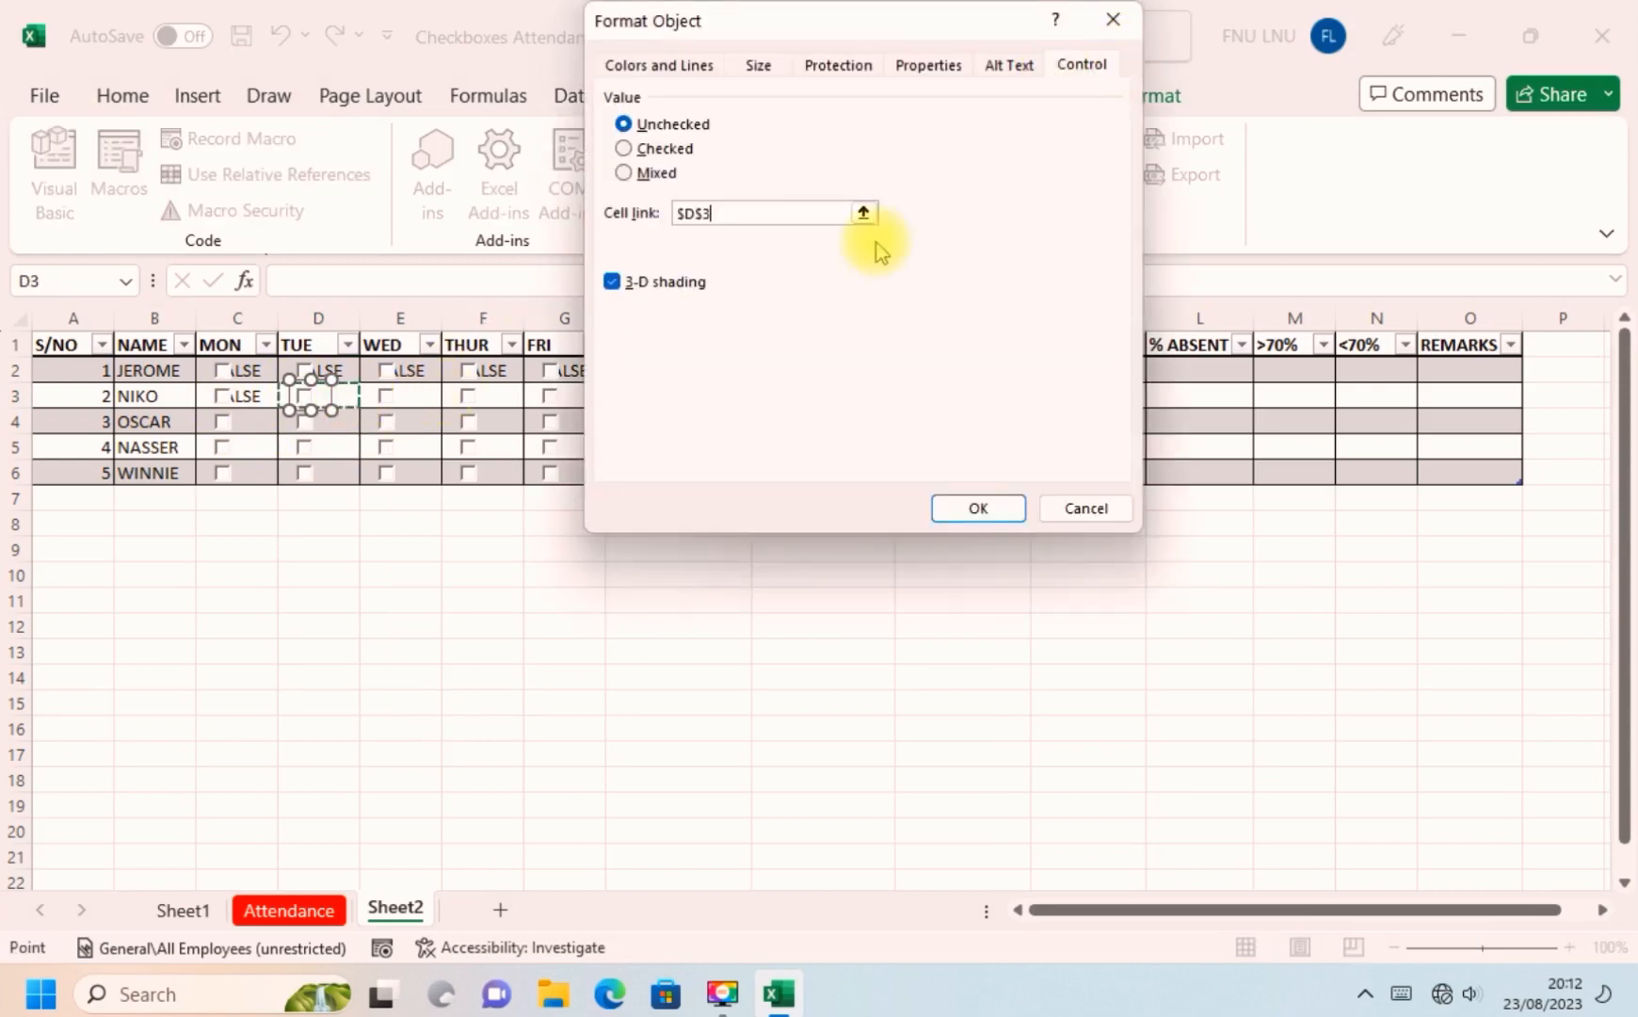
pyautogui.click(972, 500)
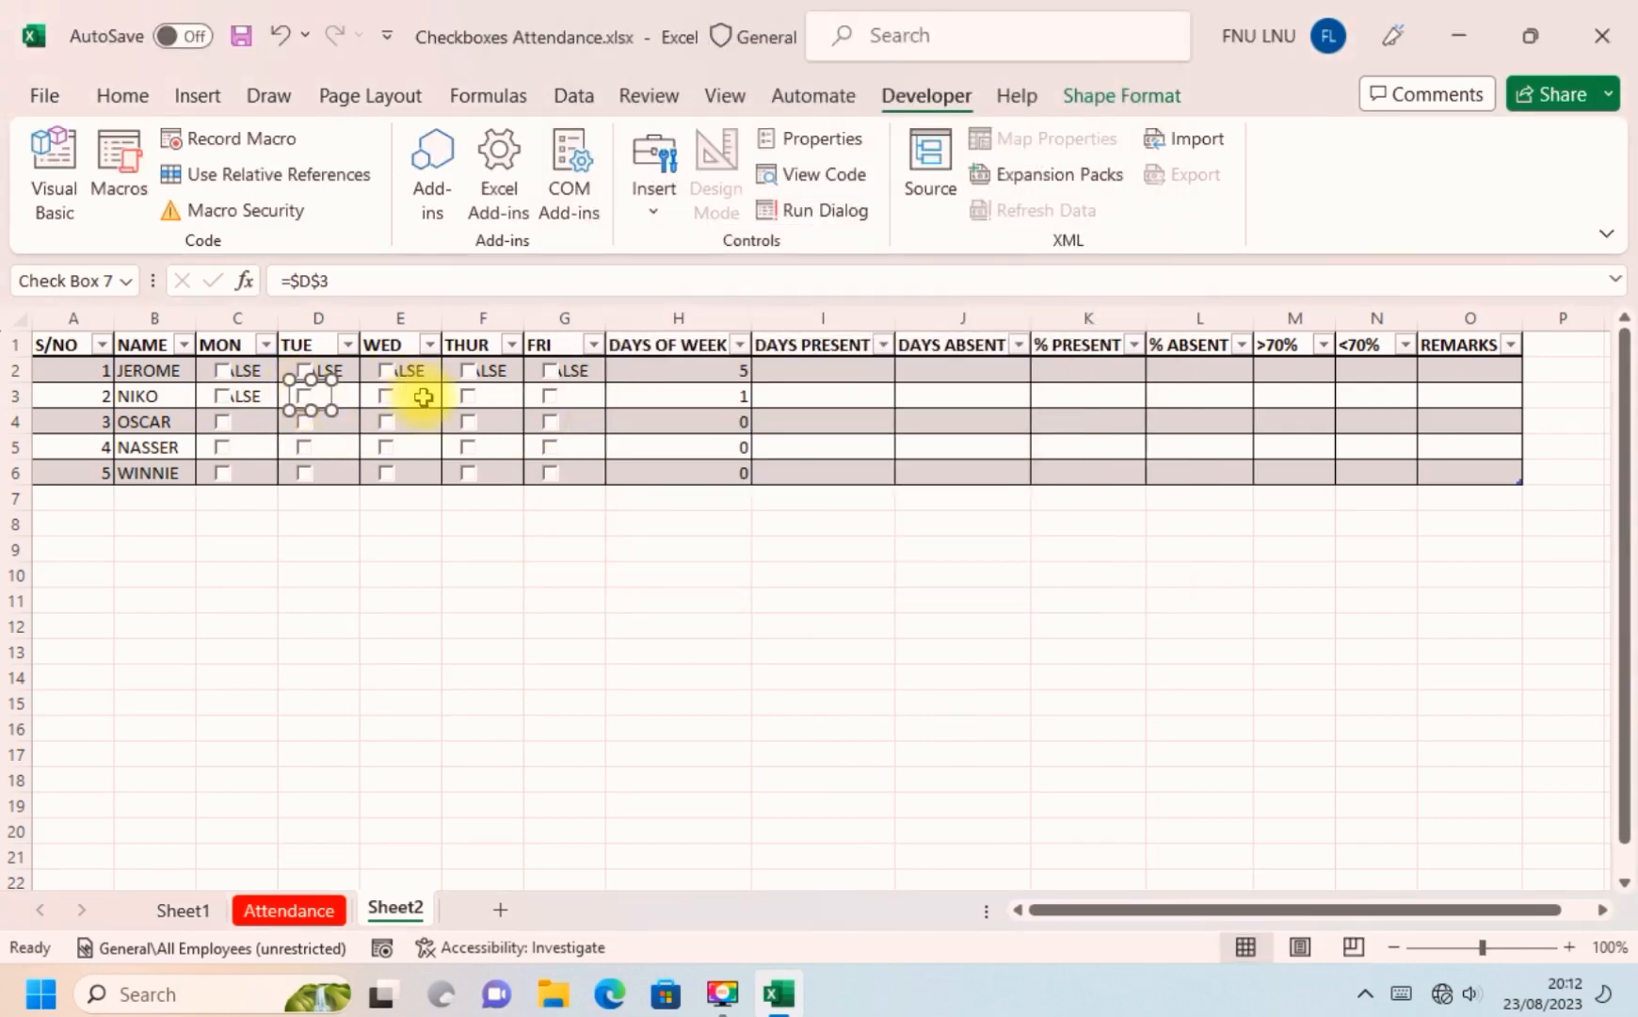
pyautogui.click(410, 400)
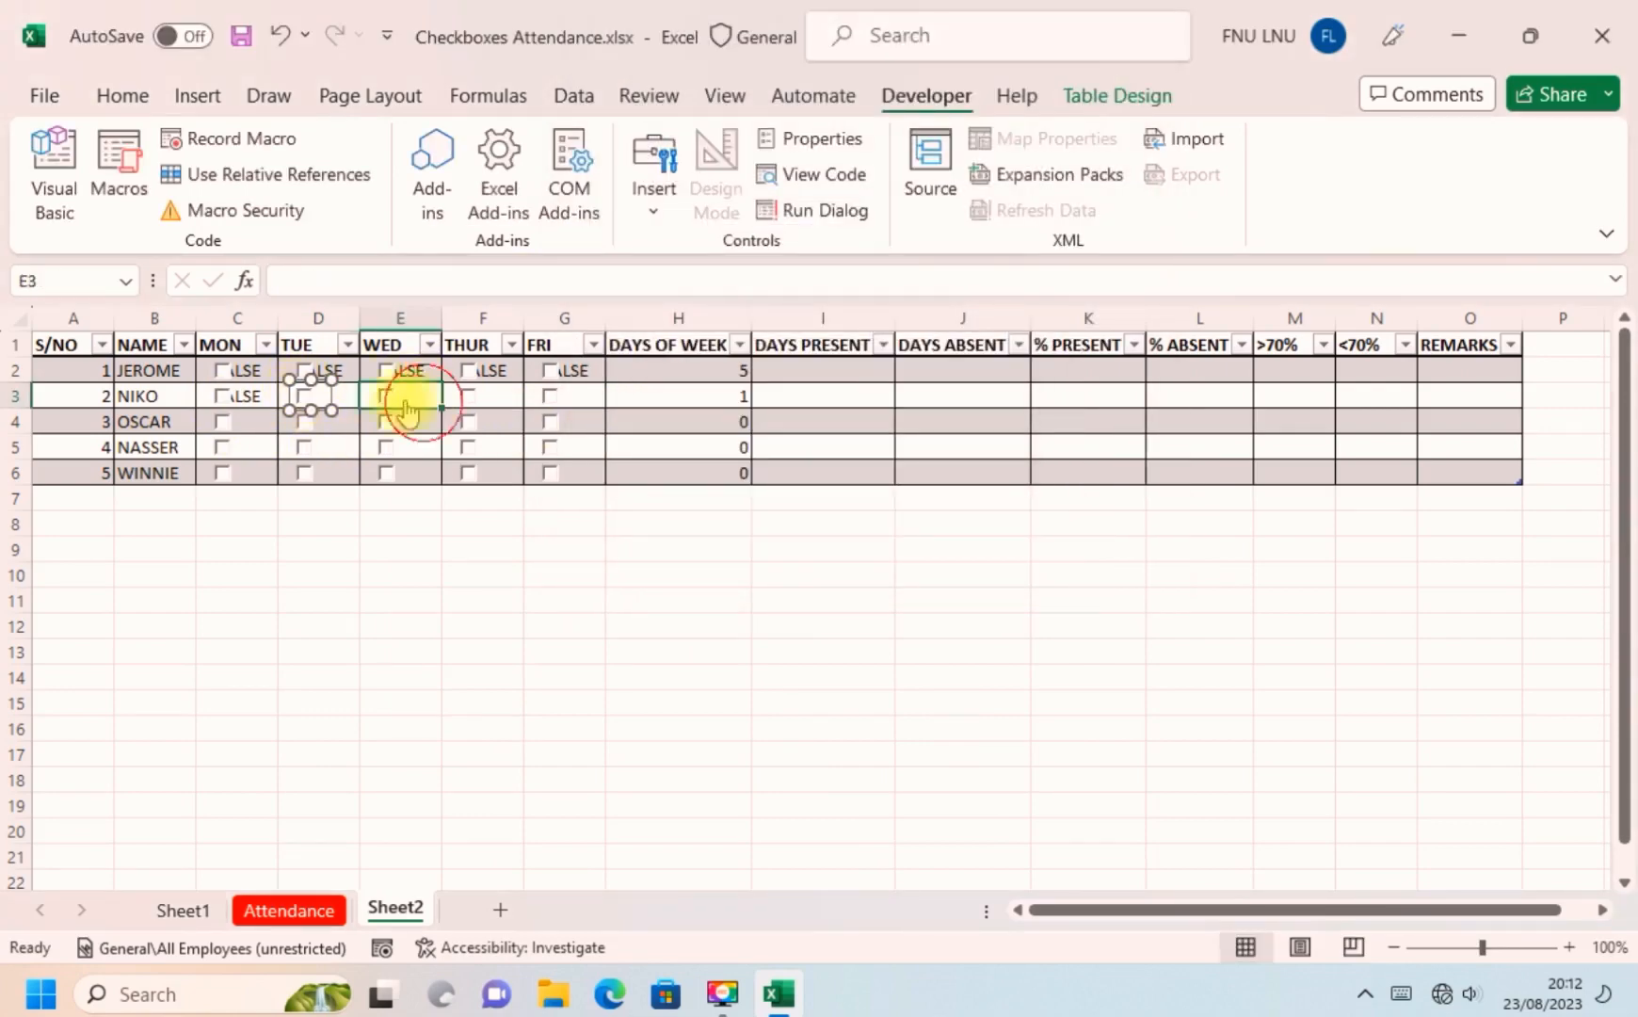
pyautogui.click(303, 395)
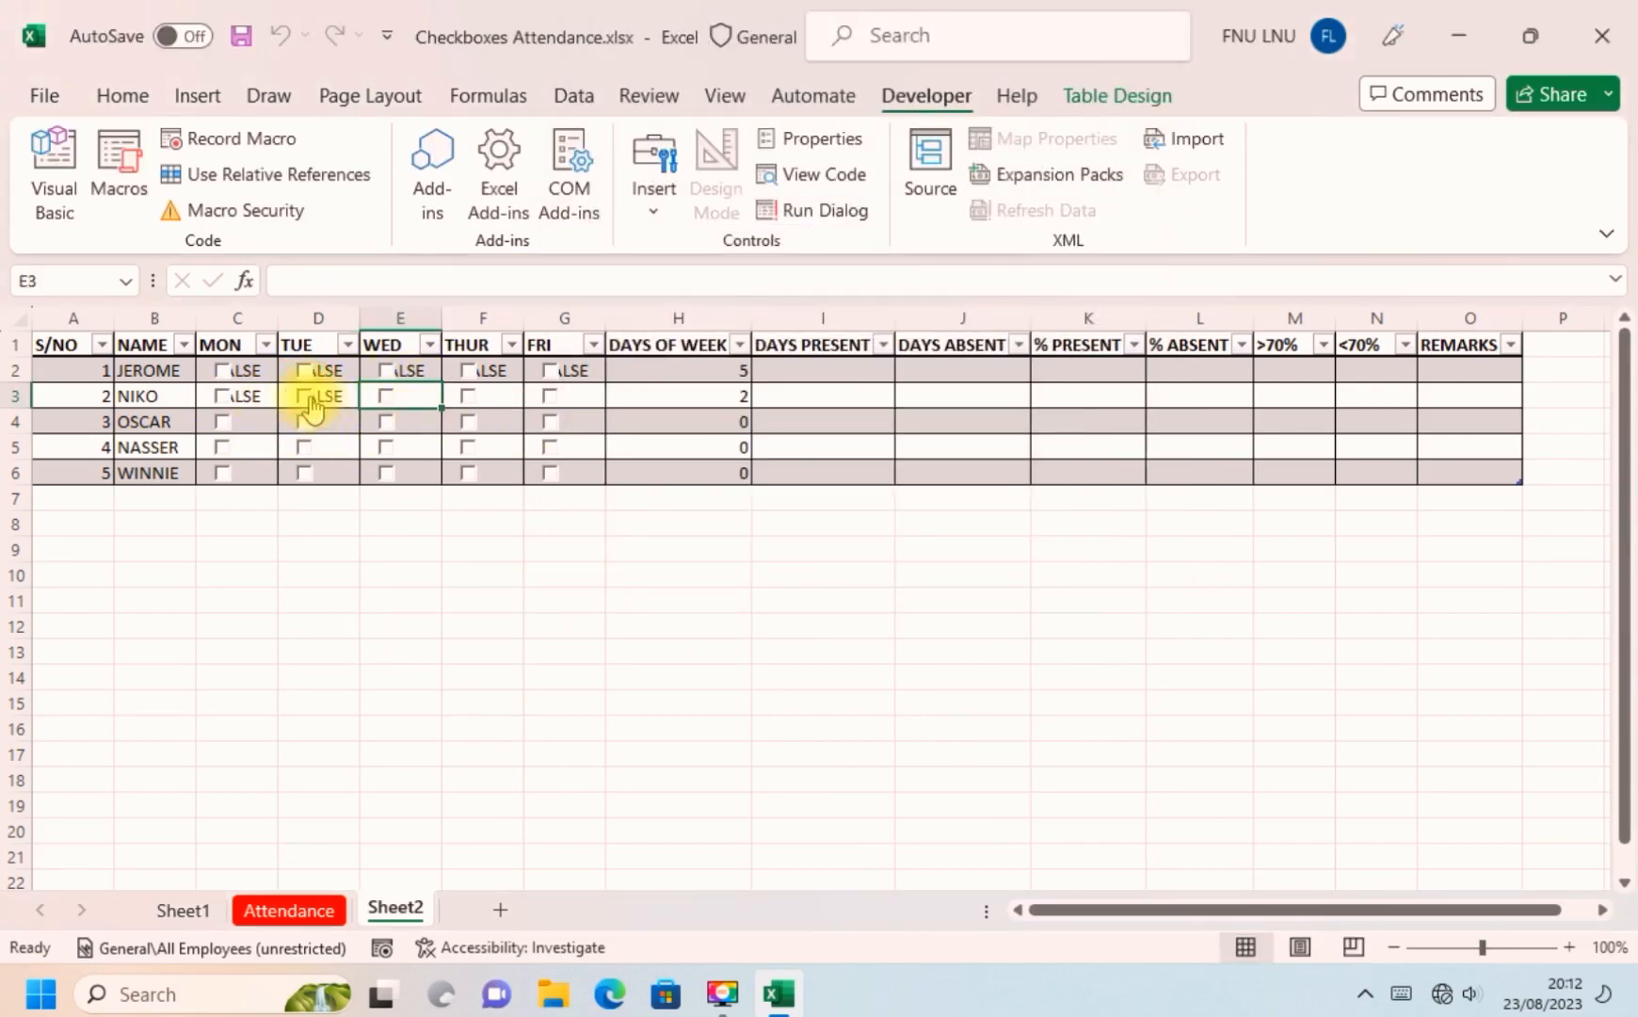
# Link the Wednesday checkbox in row 3 to cell $E$3 through its control format settings.
pyautogui.rightClick(385, 397)
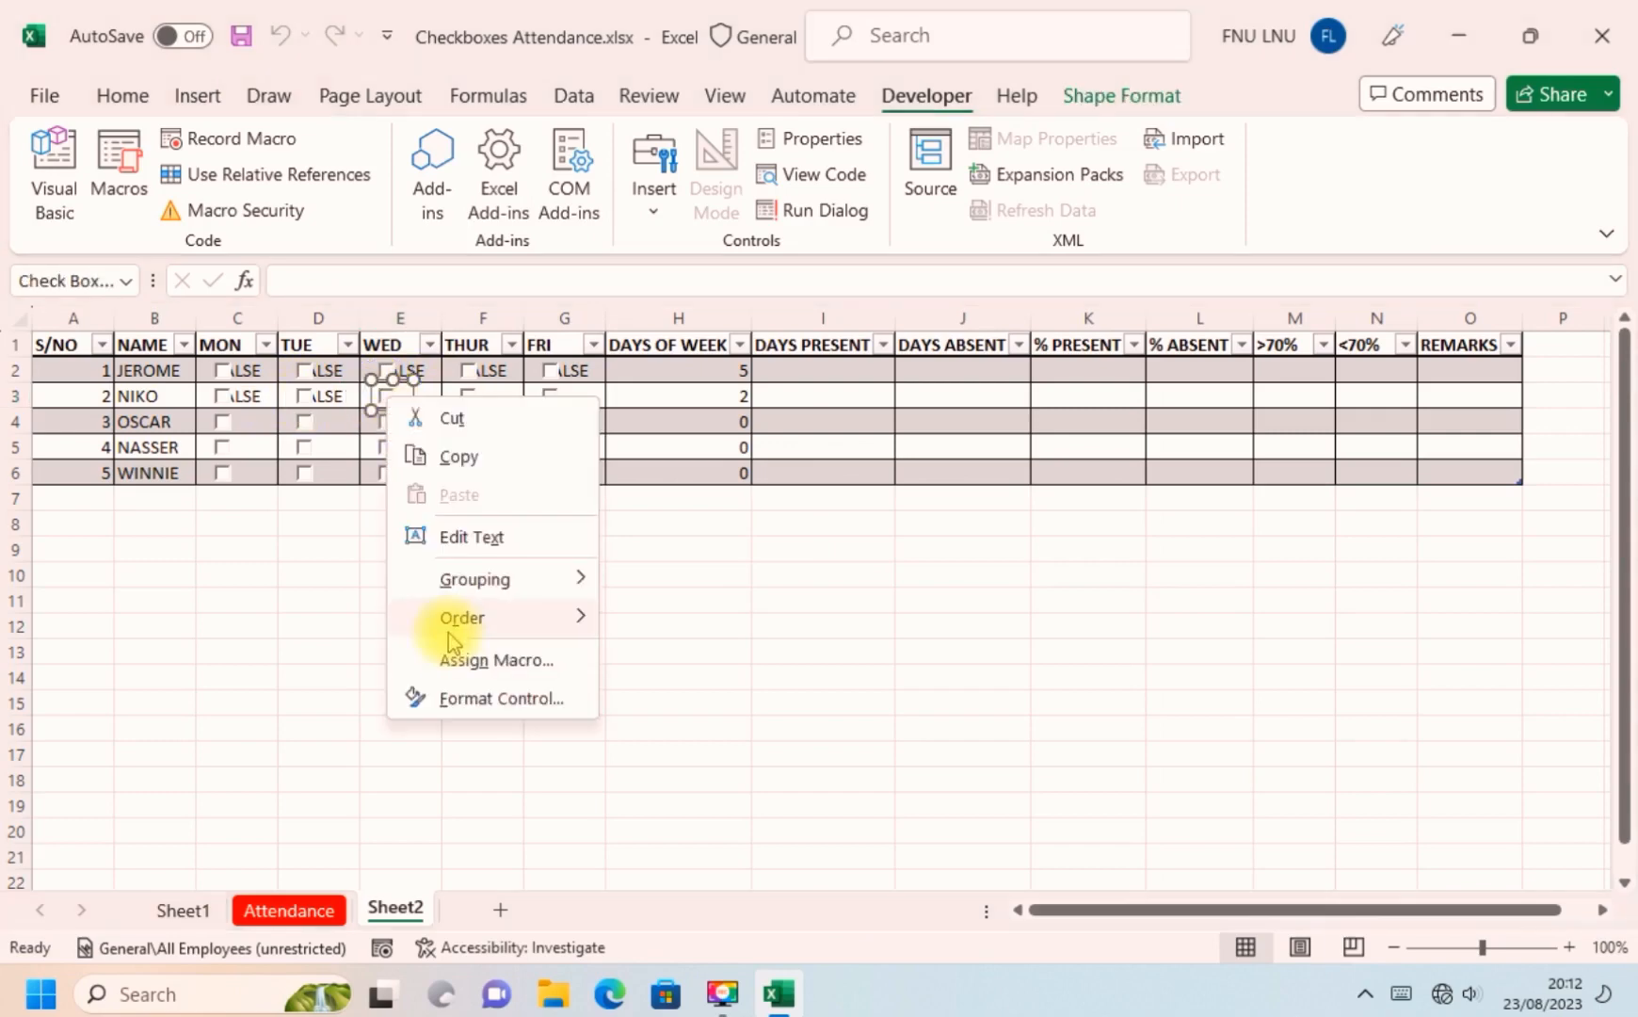
pyautogui.click(463, 701)
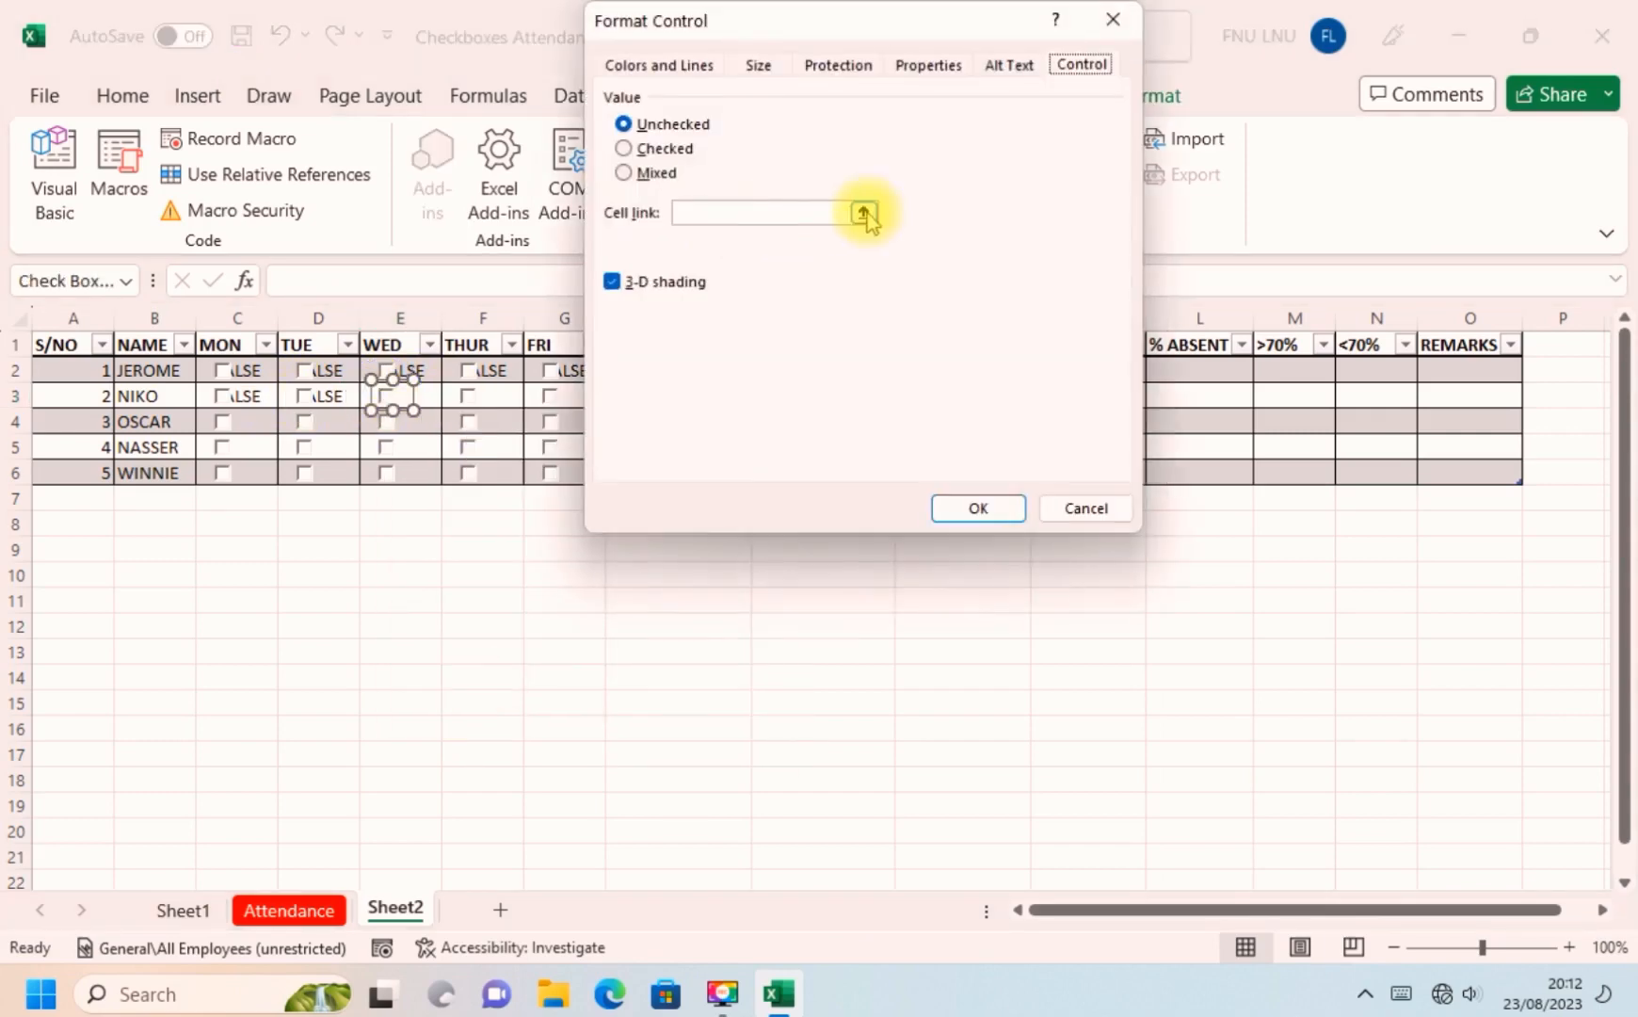
pyautogui.click(863, 212)
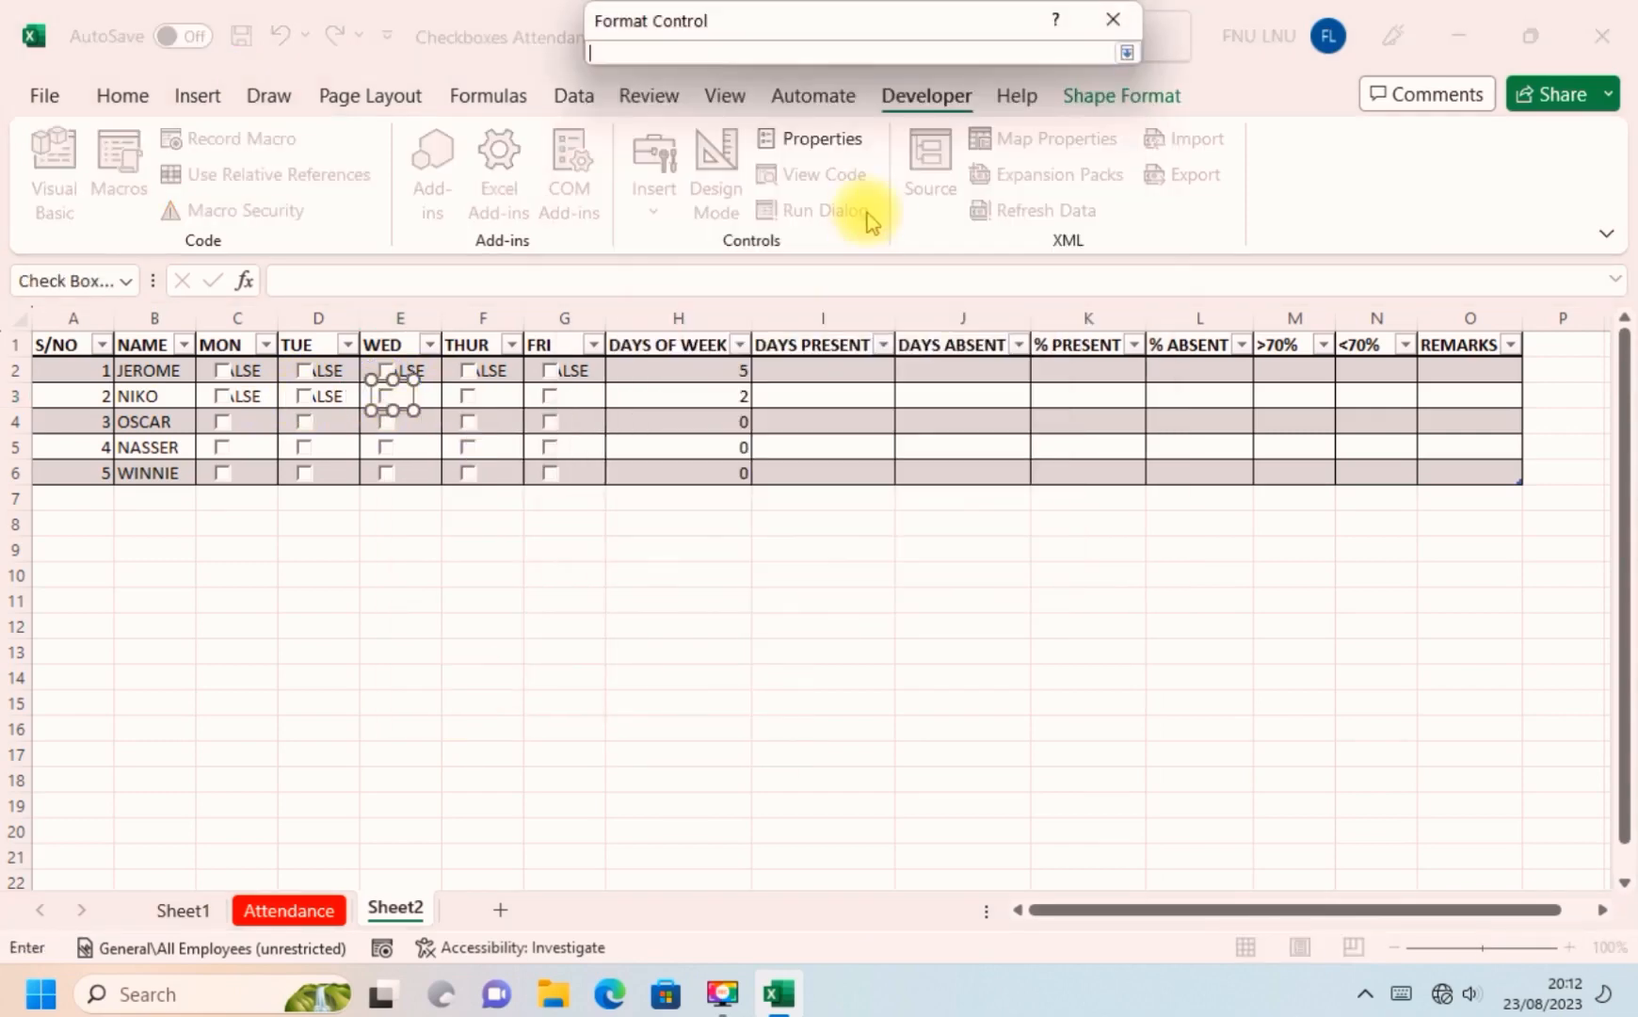
pyautogui.click(425, 396)
pyautogui.click(1126, 53)
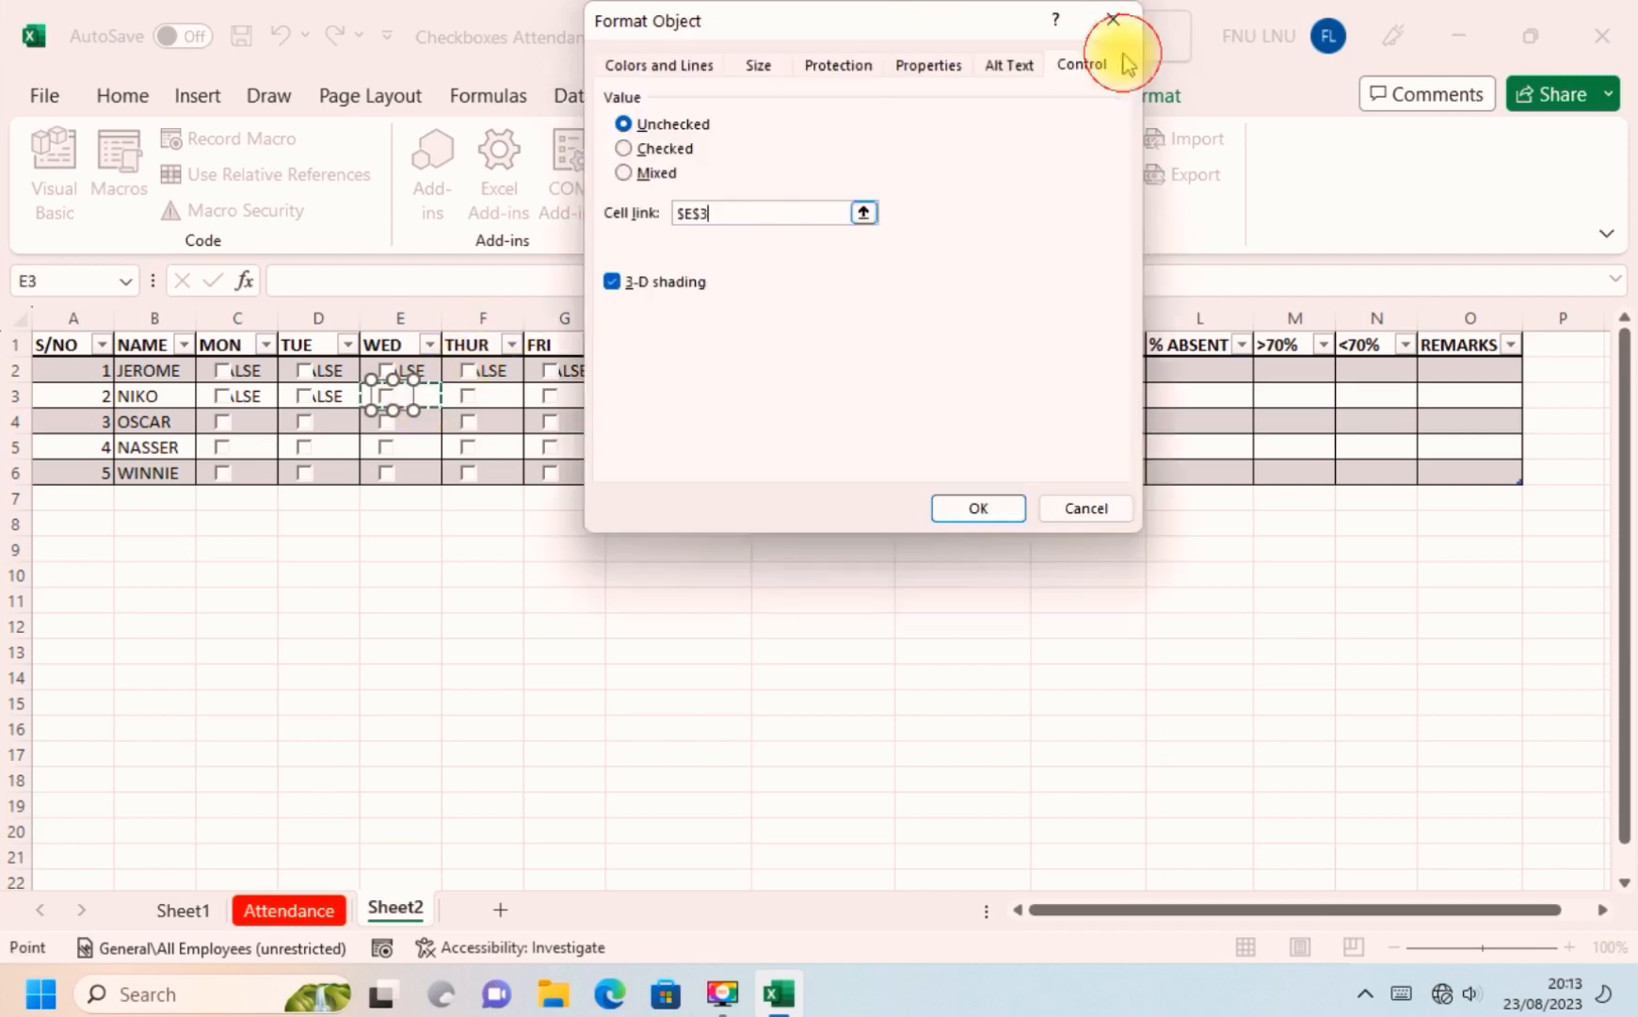
pyautogui.click(978, 508)
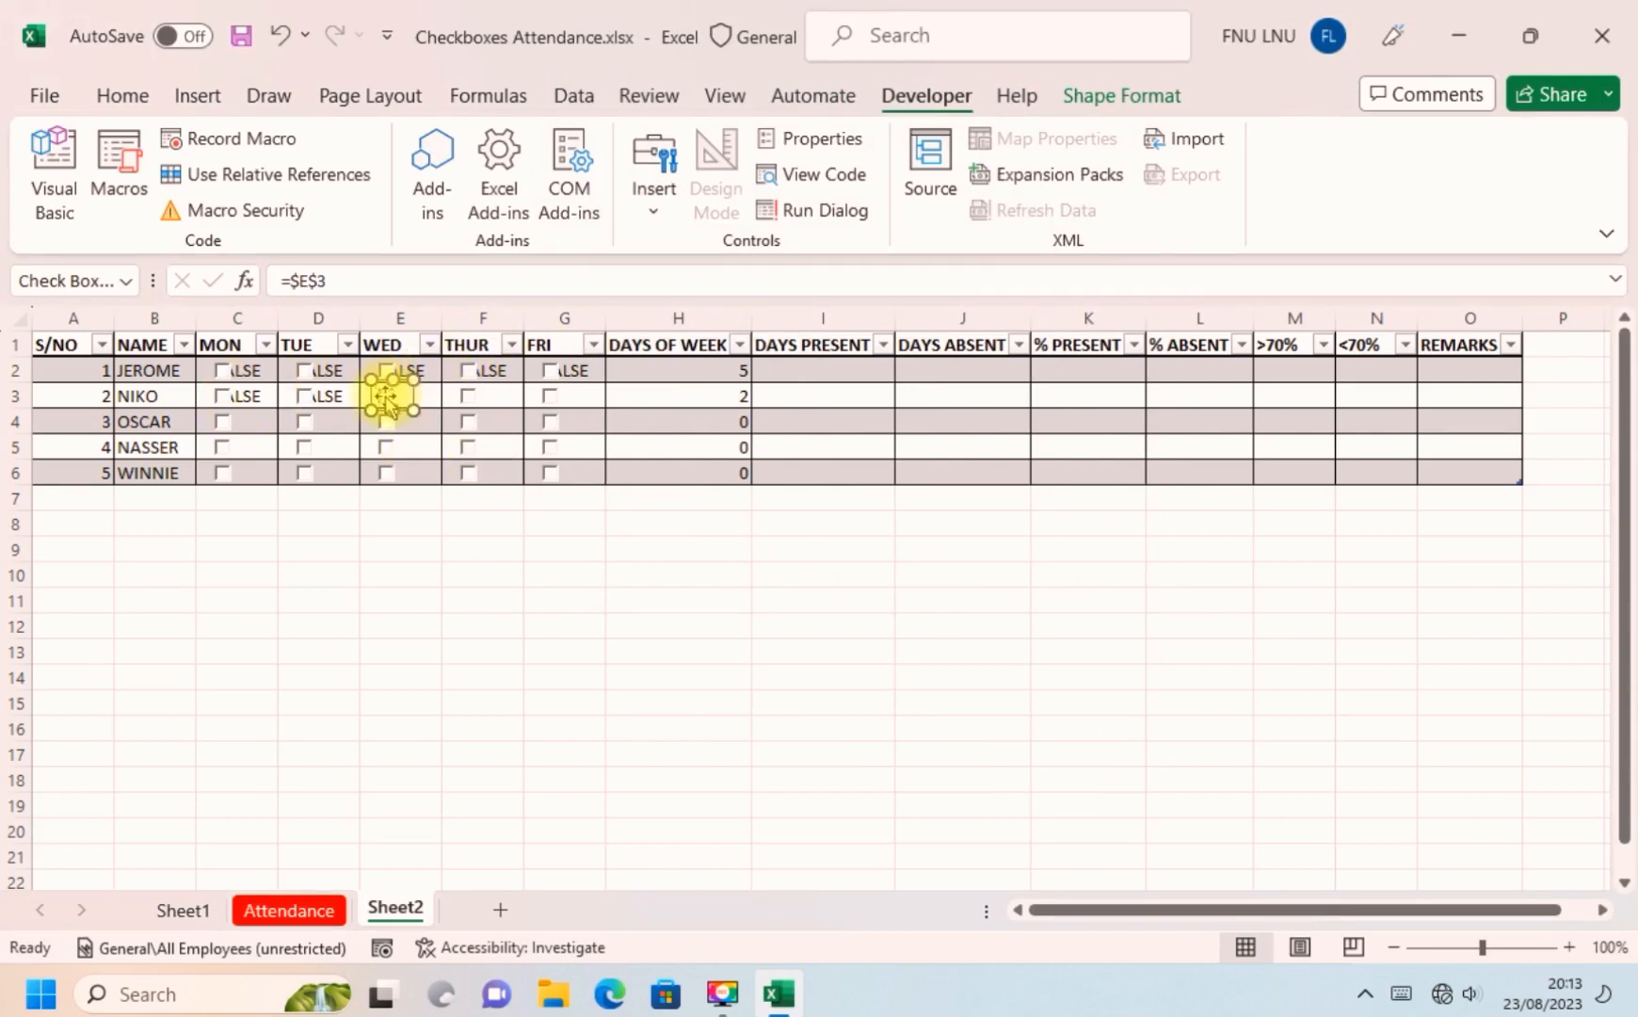
# Link the Thursday checkbox in row 3 to cell $F$3, and toggle the Wednesday checkbox in that row on and off.
pyautogui.rightClick(468, 393)
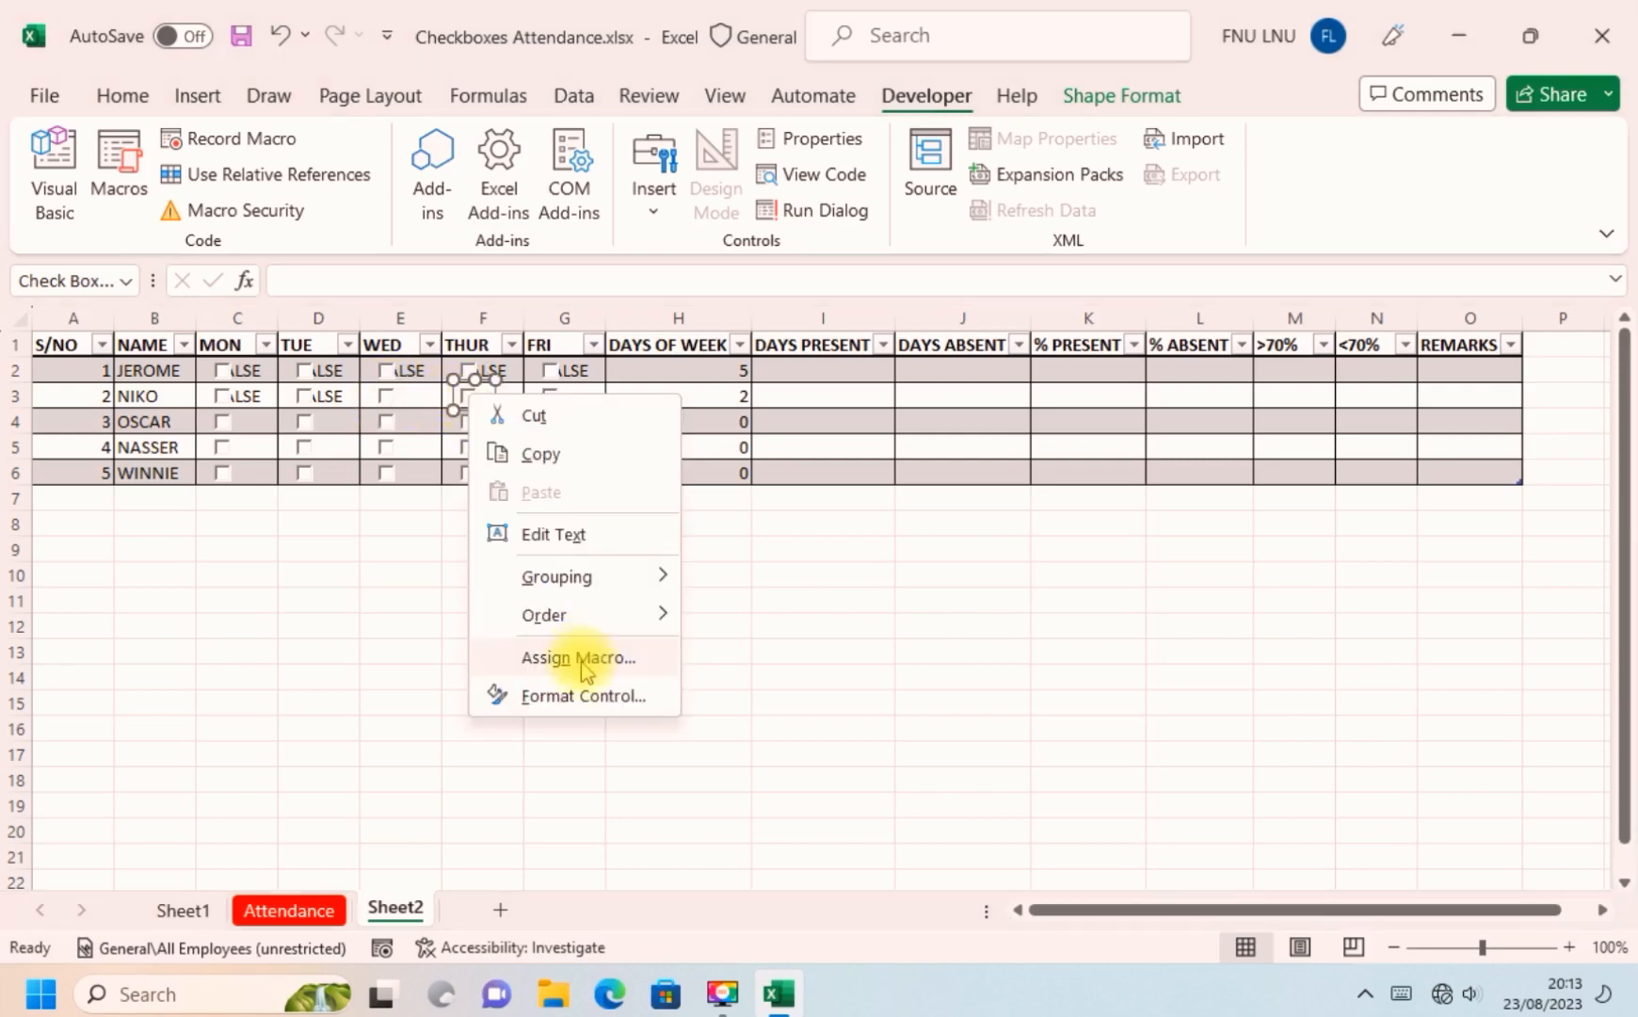
pyautogui.click(584, 695)
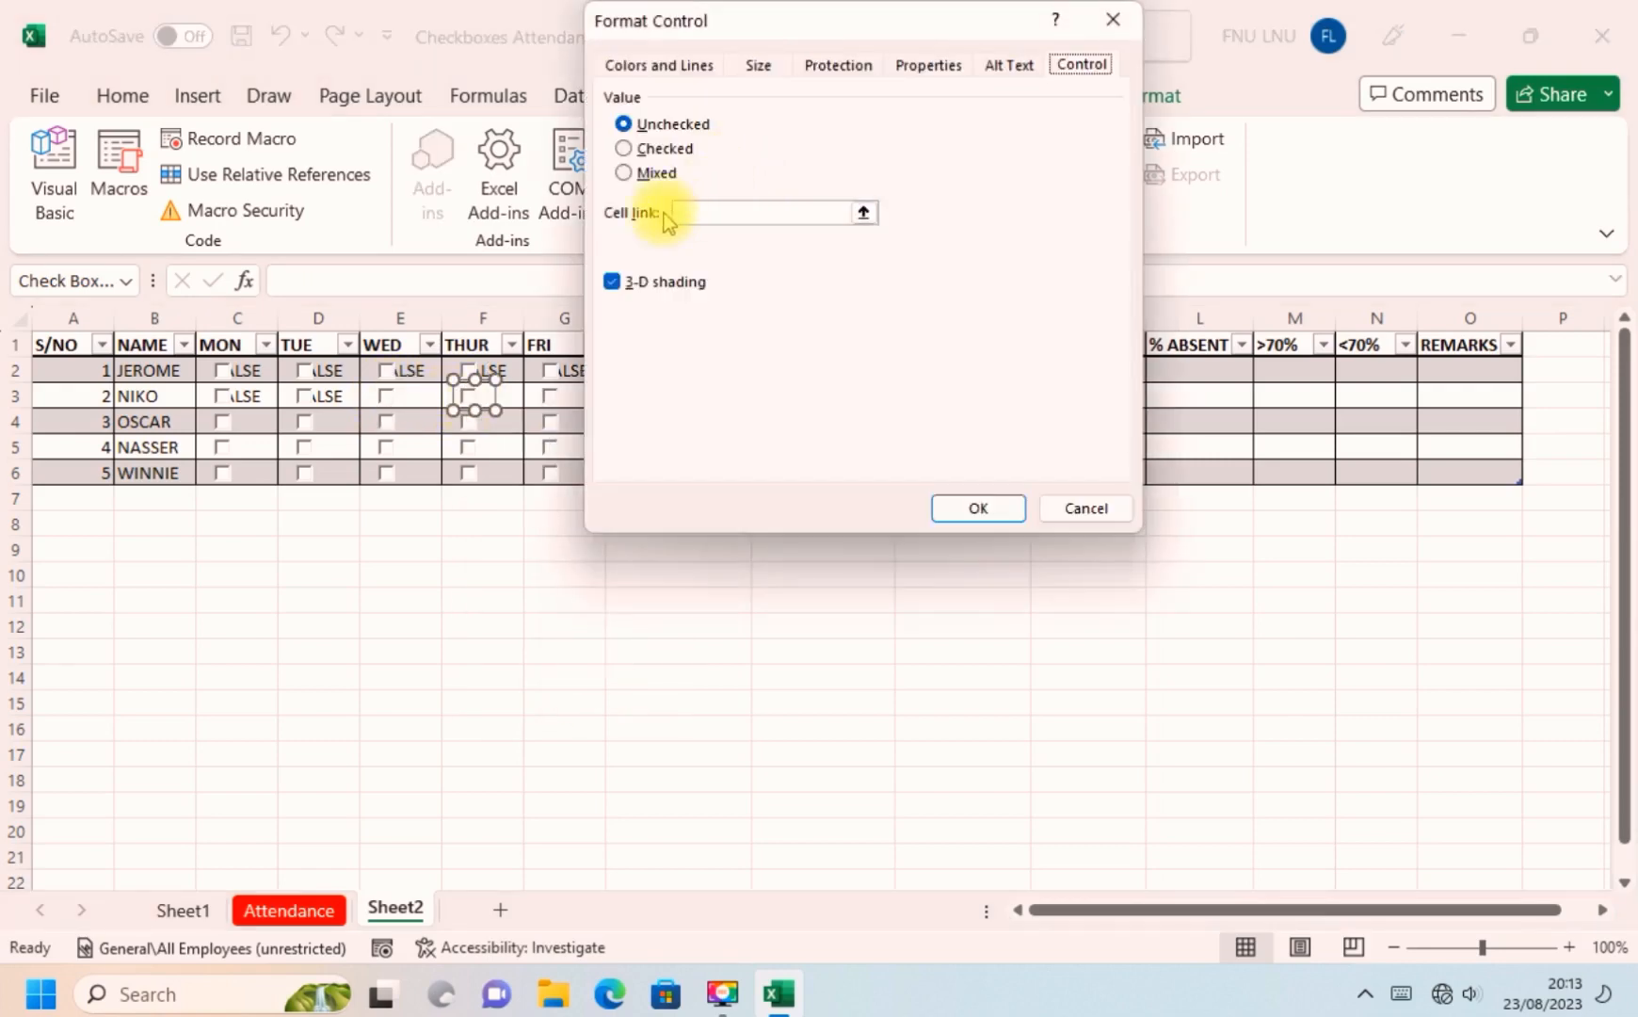
pyautogui.click(863, 212)
pyautogui.click(510, 399)
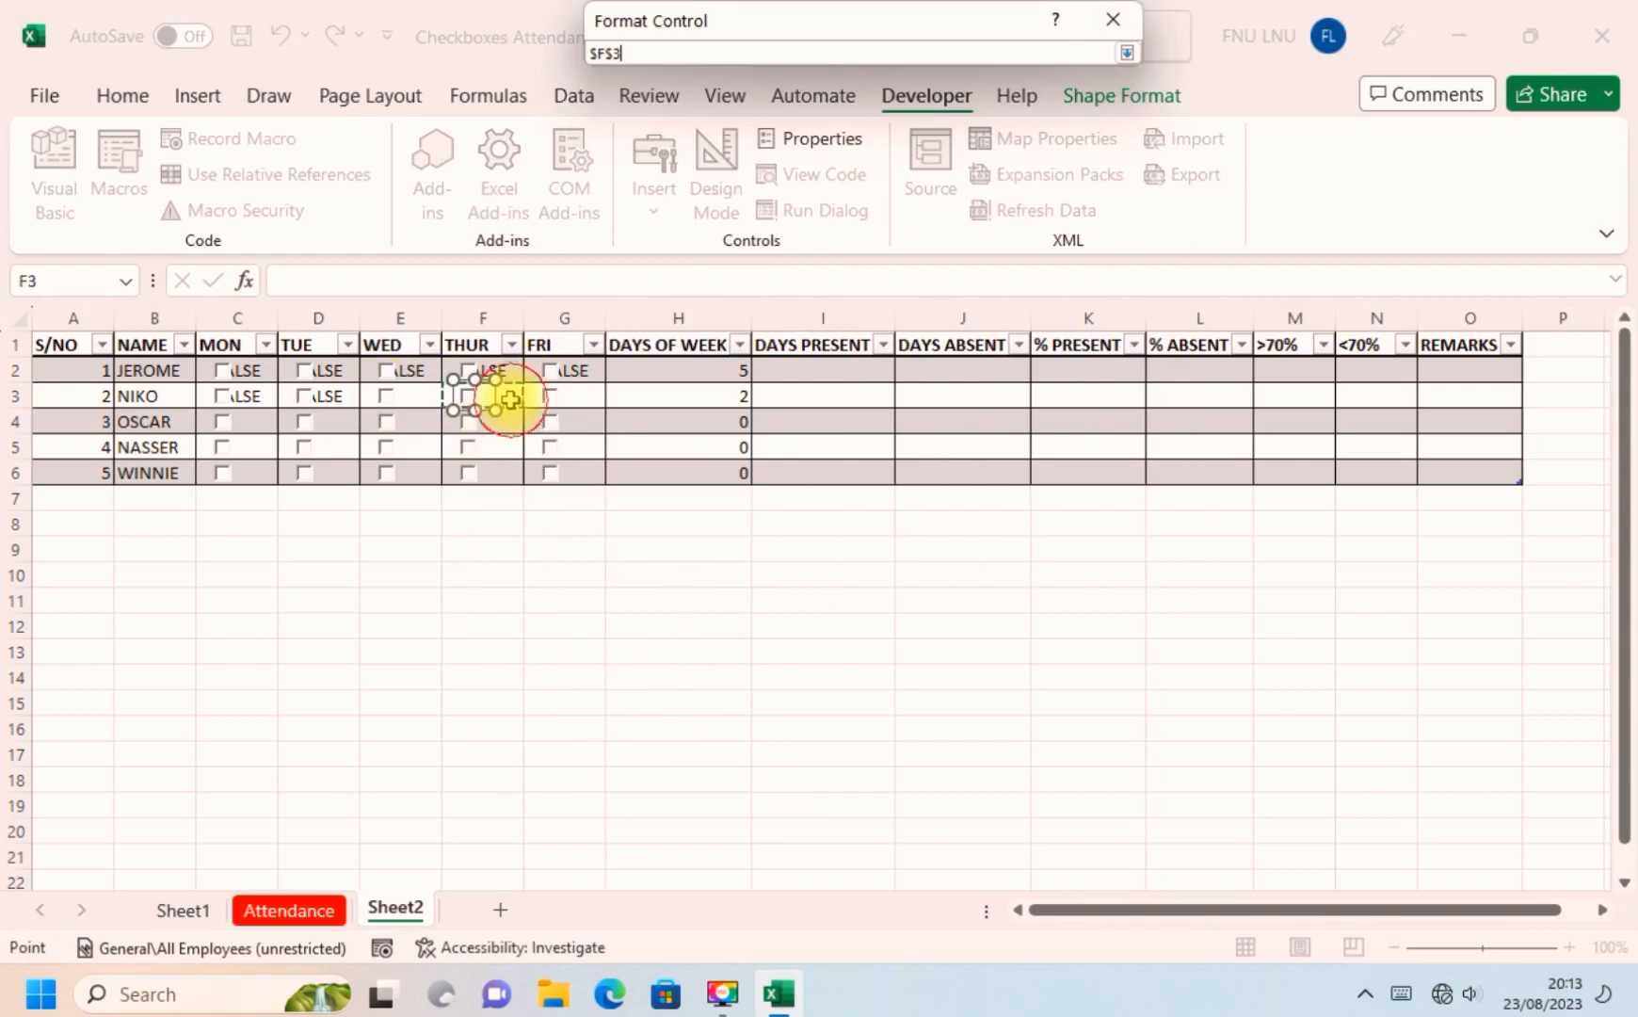
pyautogui.click(1126, 53)
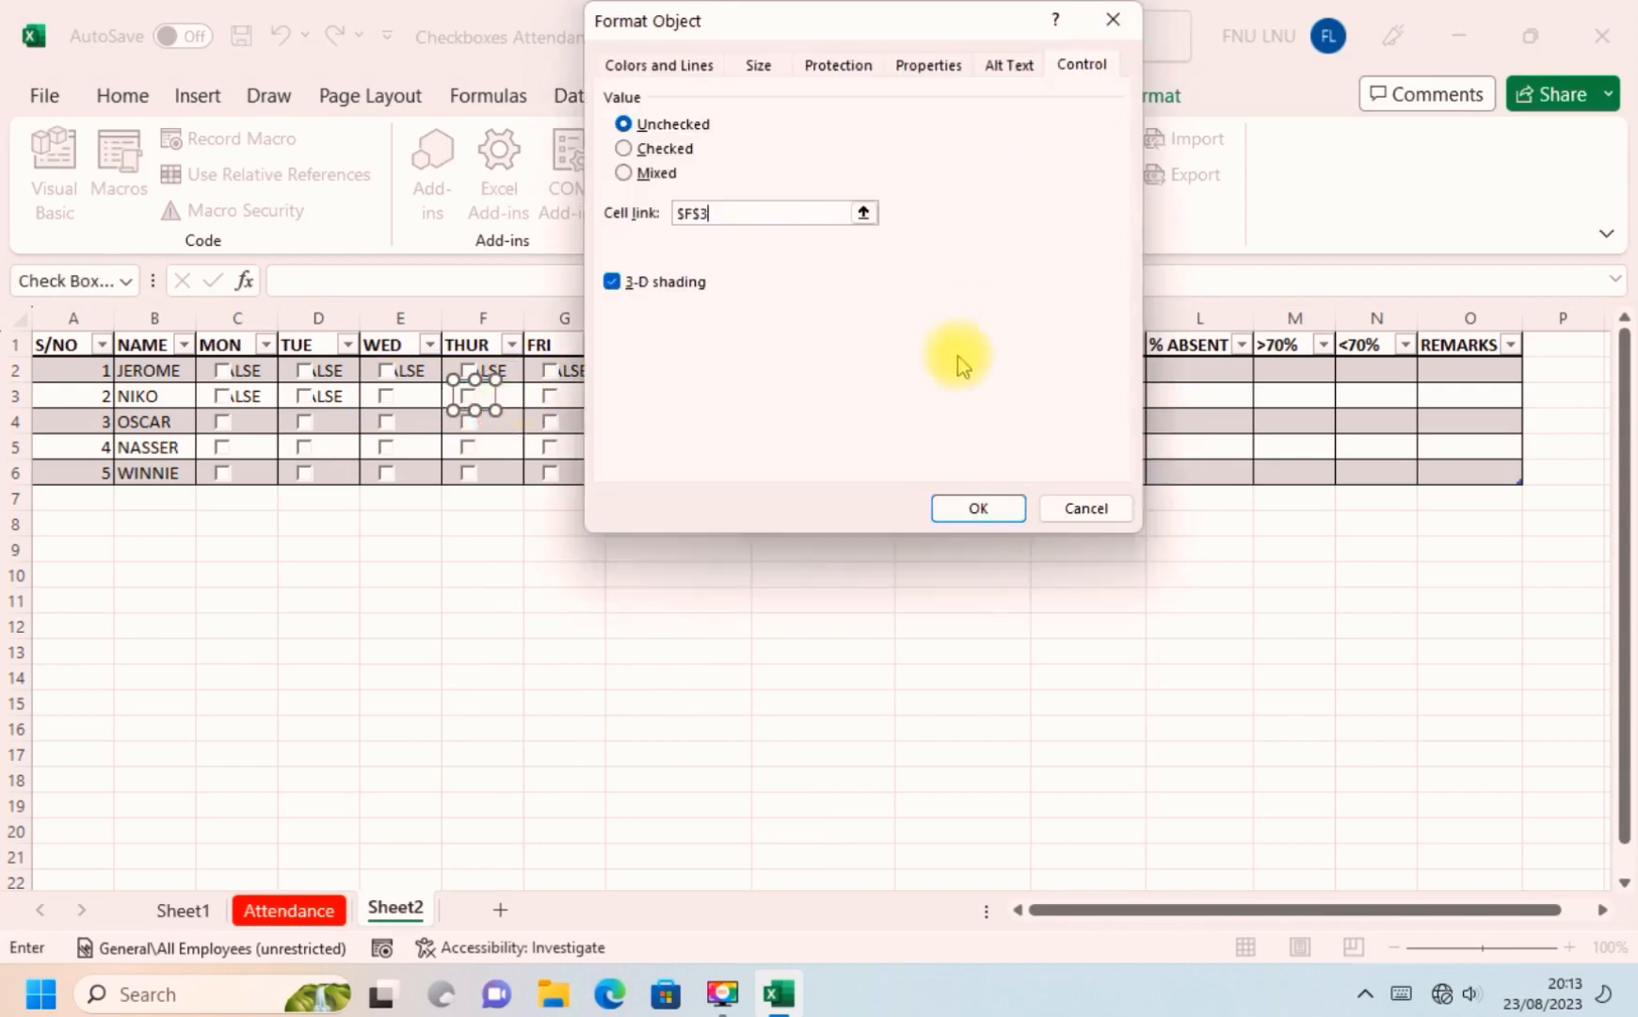
pyautogui.click(970, 508)
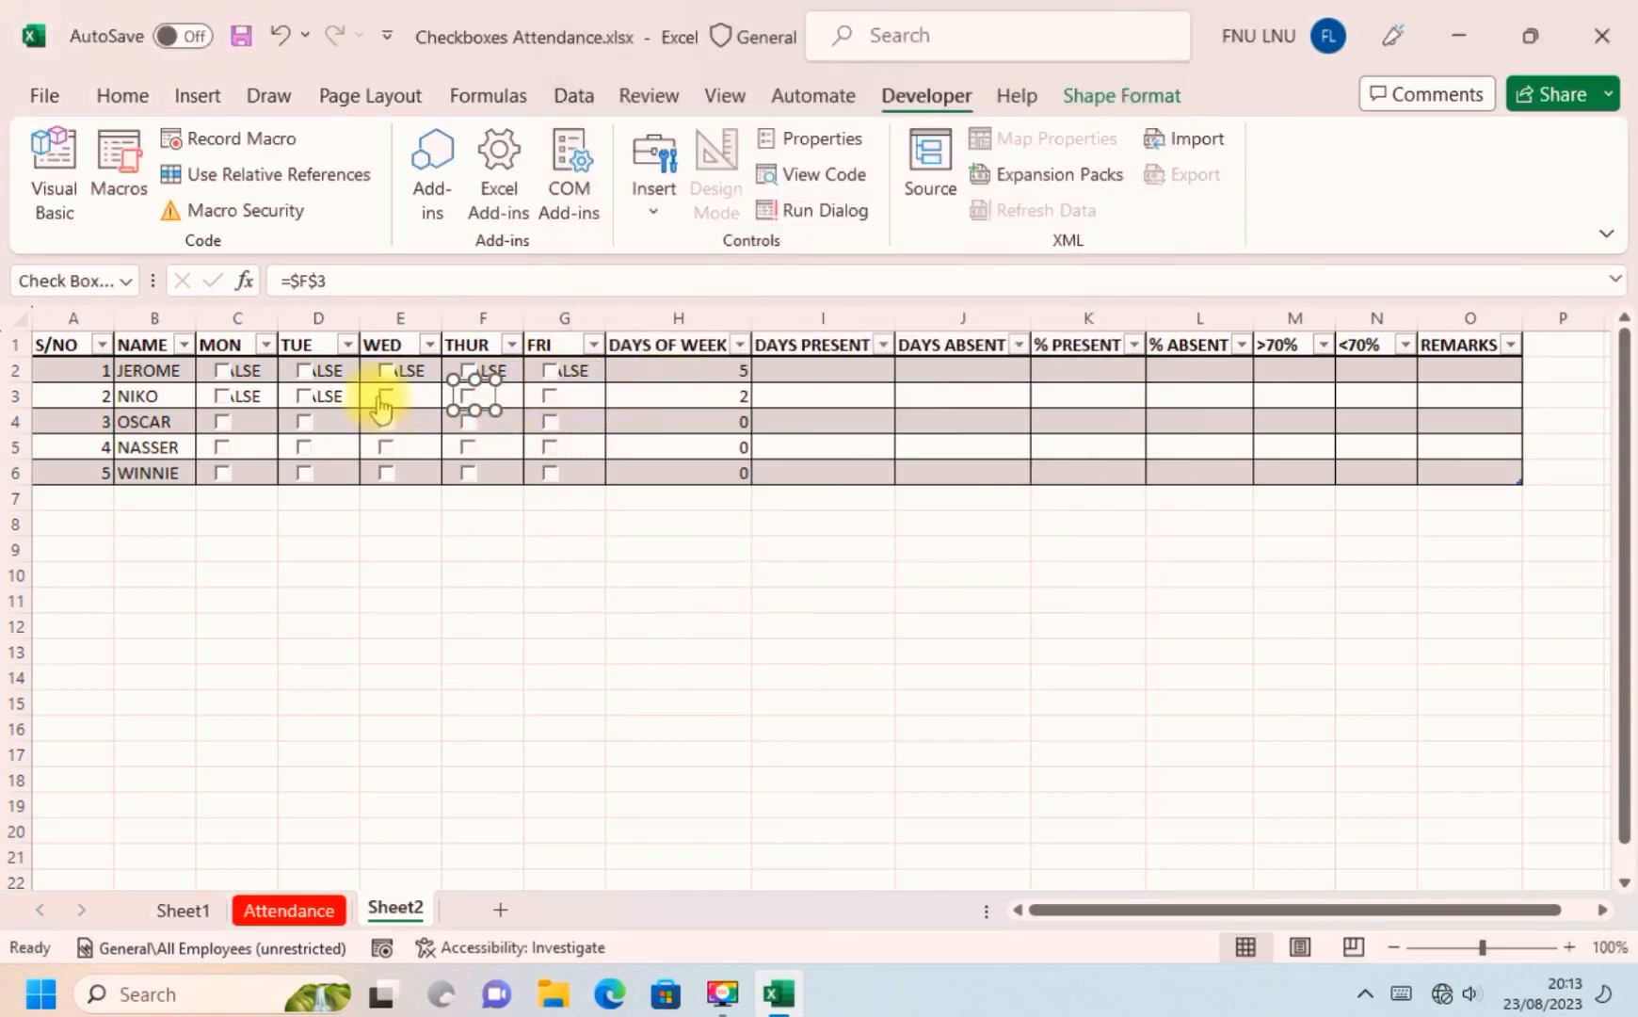
pyautogui.click(387, 395)
pyautogui.click(387, 395)
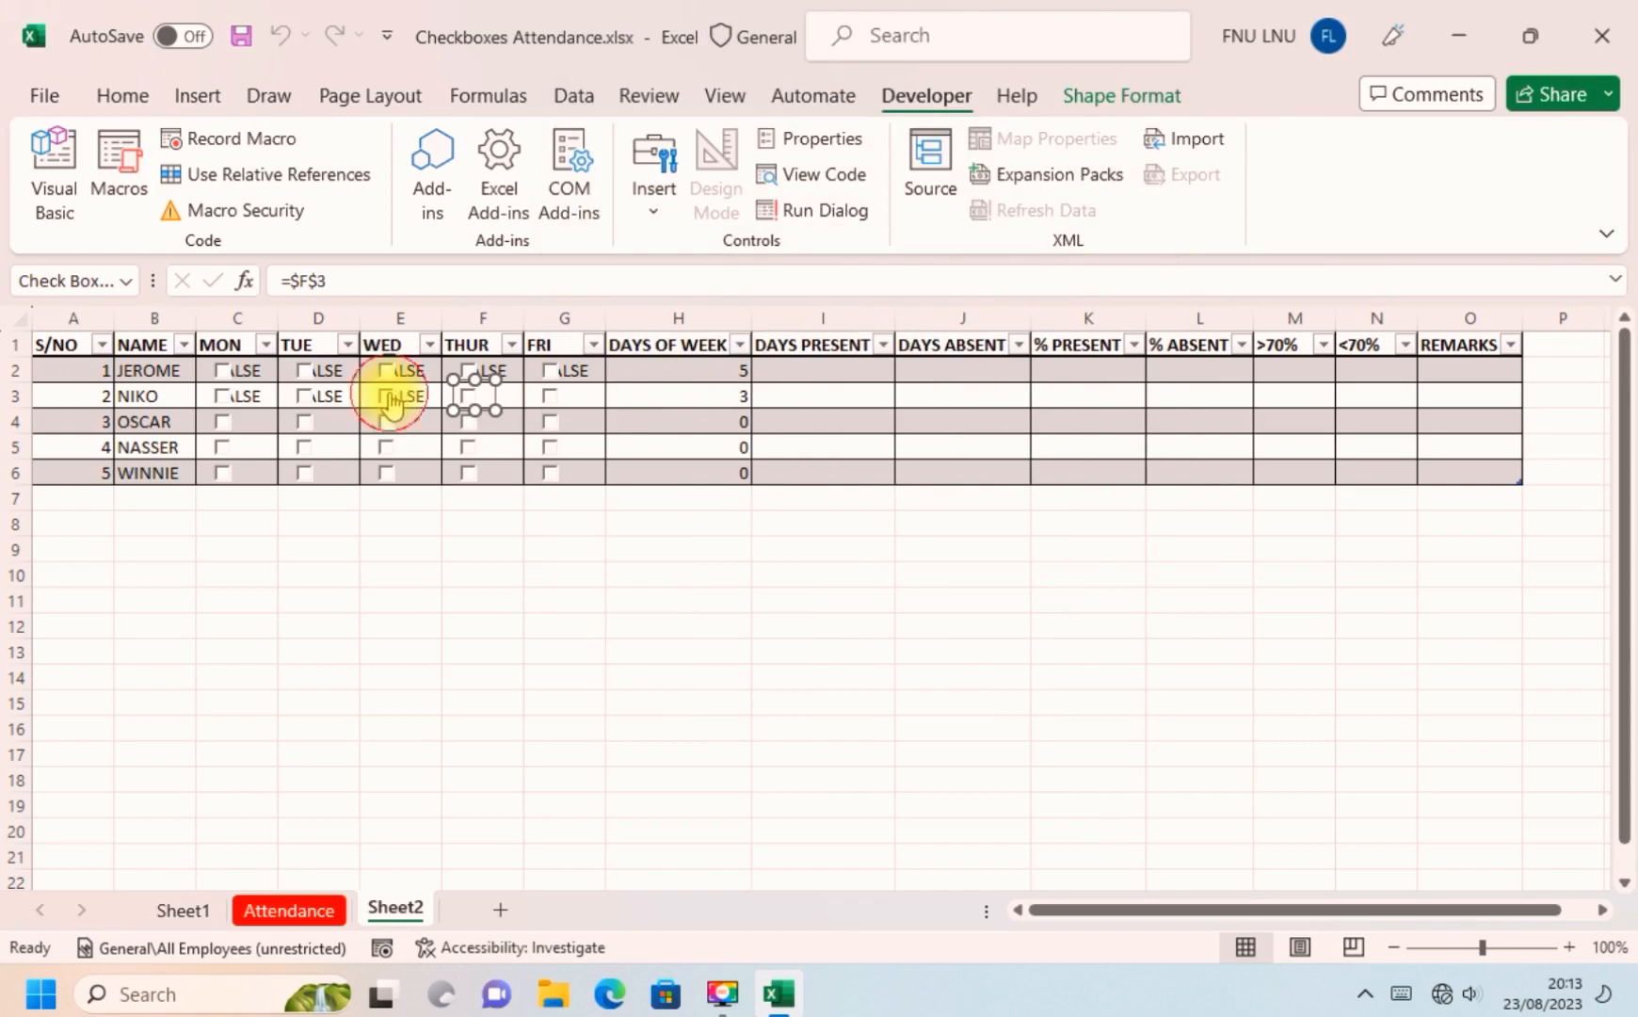
# Link the Friday checkbox in row 3 to cell $G$3 through its control format settings.
pyautogui.rightClick(551, 405)
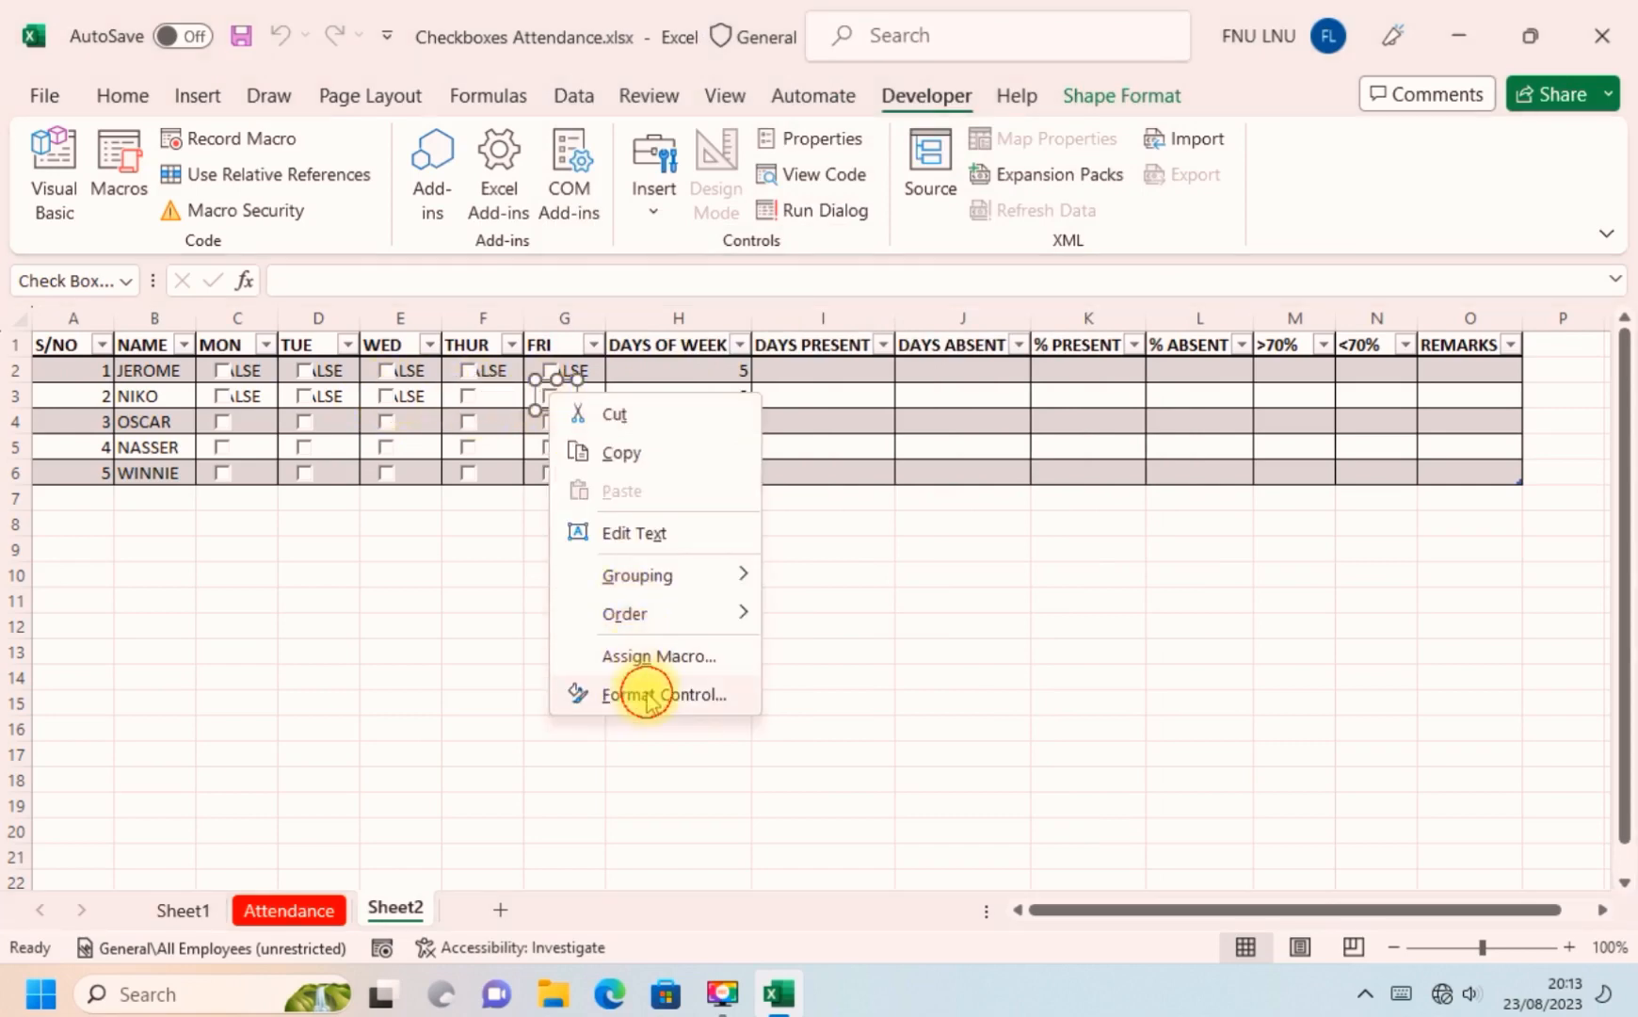
pyautogui.click(648, 693)
pyautogui.click(863, 212)
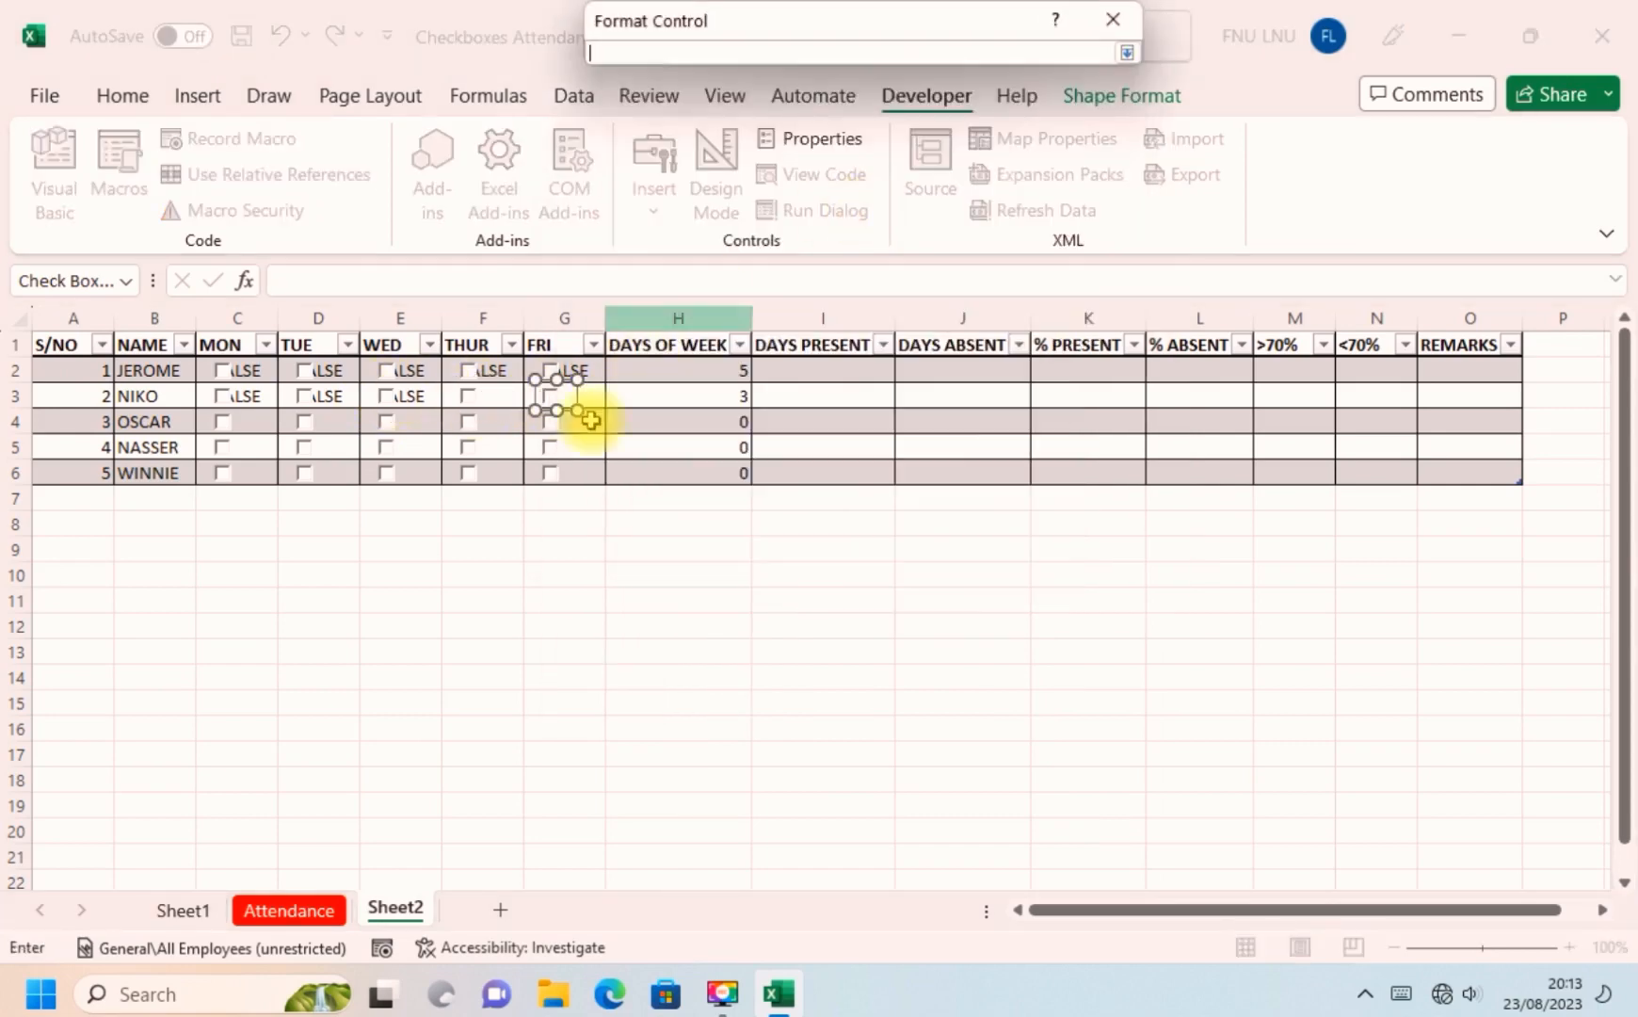
pyautogui.click(582, 401)
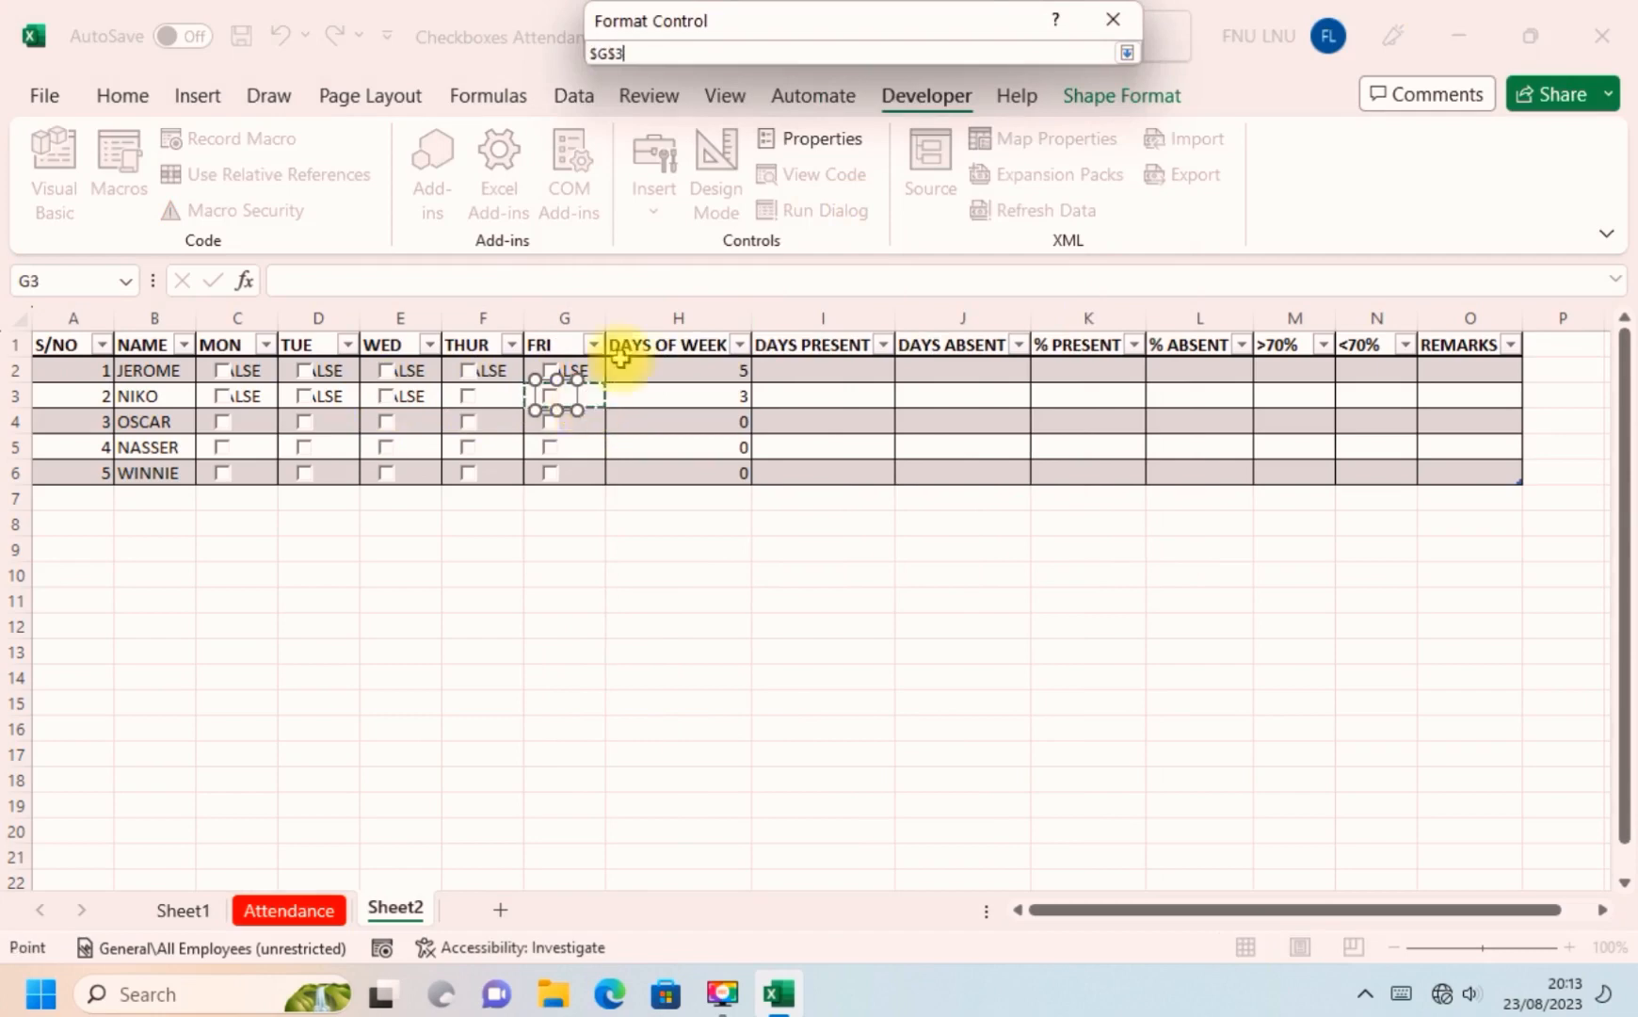
pyautogui.click(1129, 62)
pyautogui.click(962, 508)
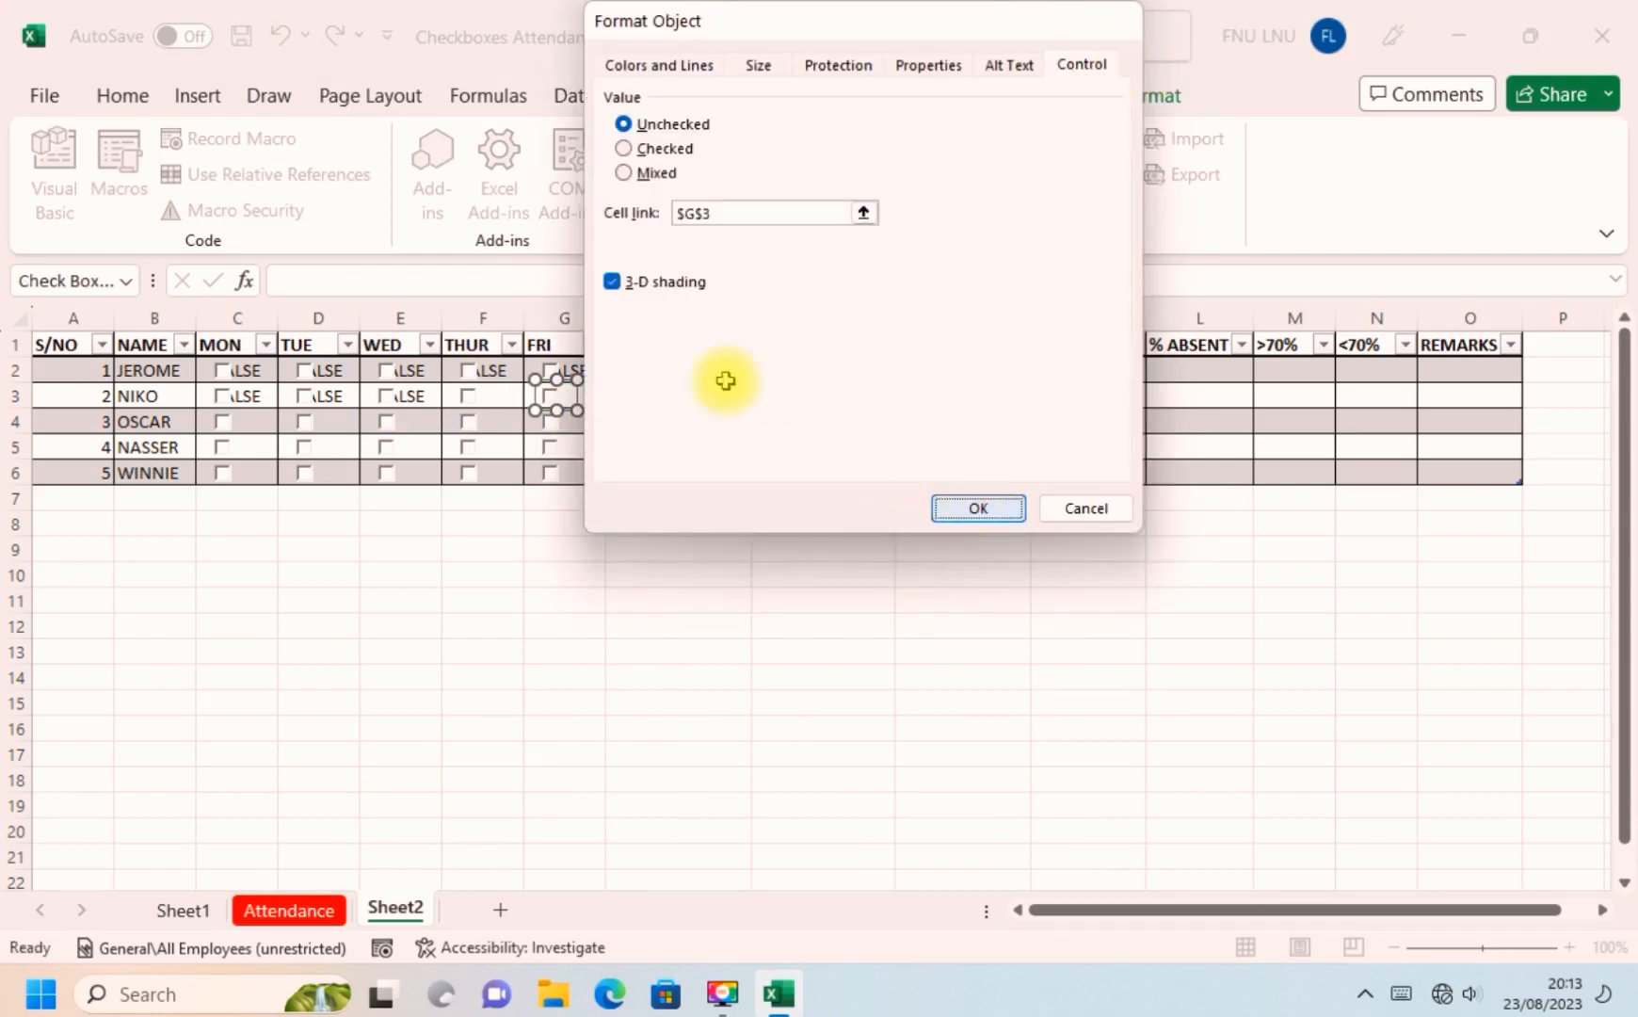
# Toggle the Thursday and Friday checkboxes in row 3 on and off so their linked cells receive a value.
pyautogui.click(468, 396)
pyautogui.click(468, 396)
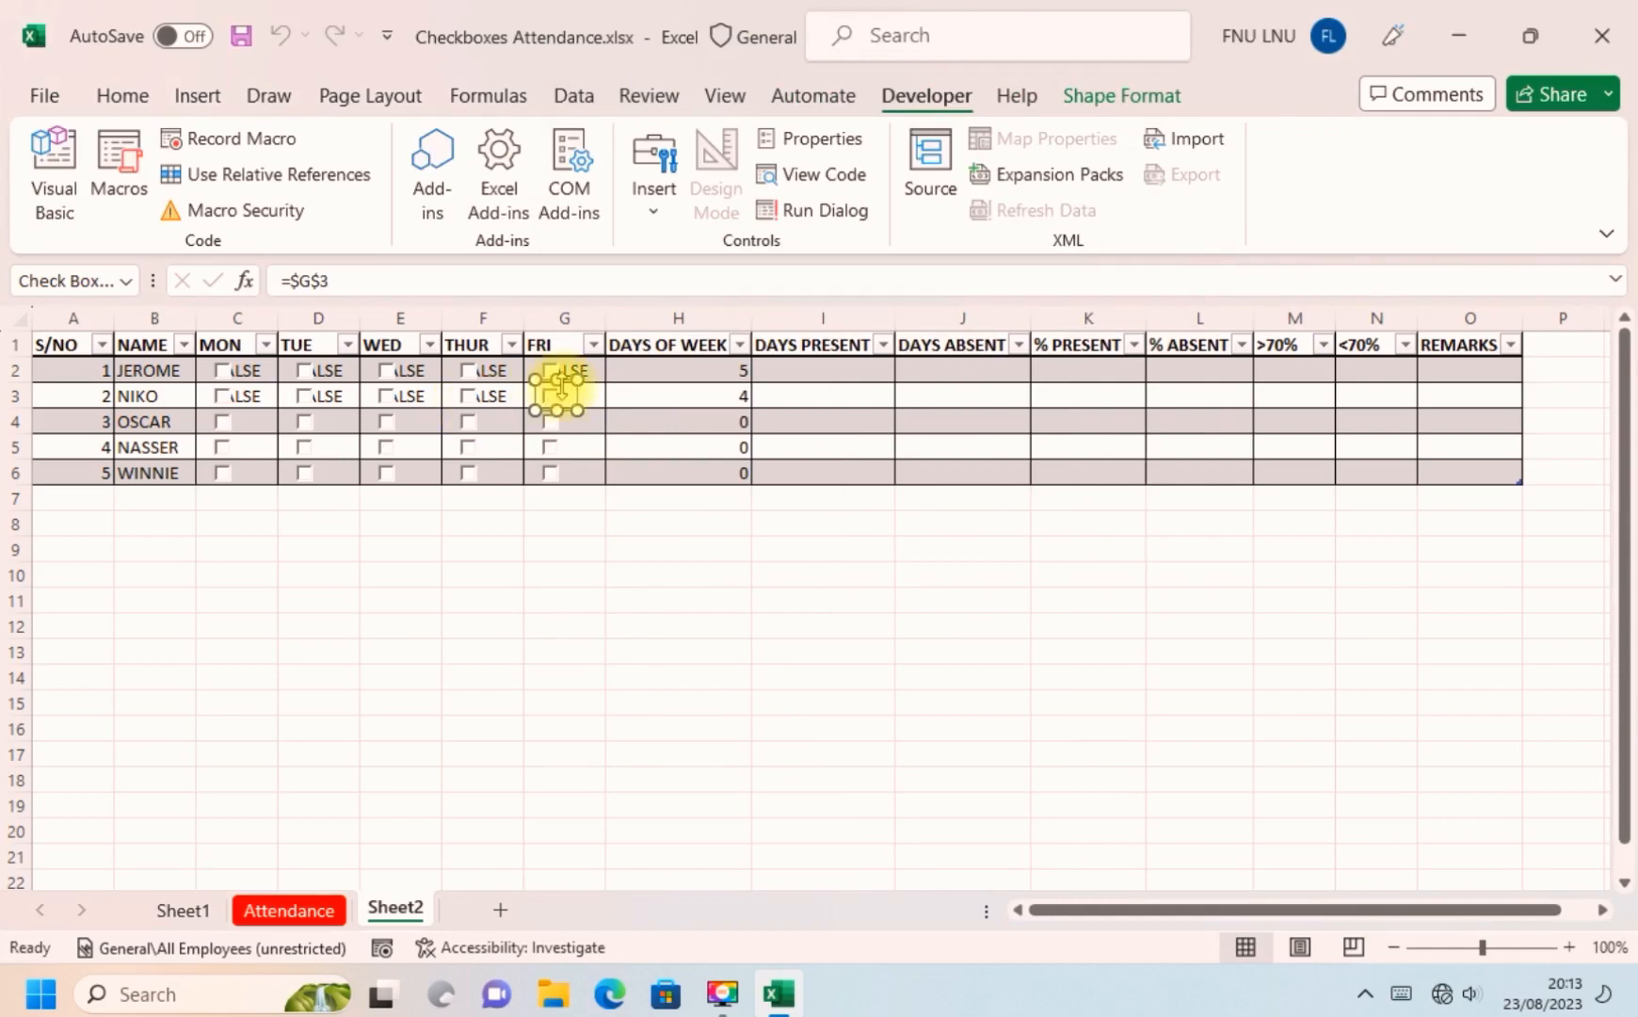
pyautogui.click(628, 397)
pyautogui.click(551, 396)
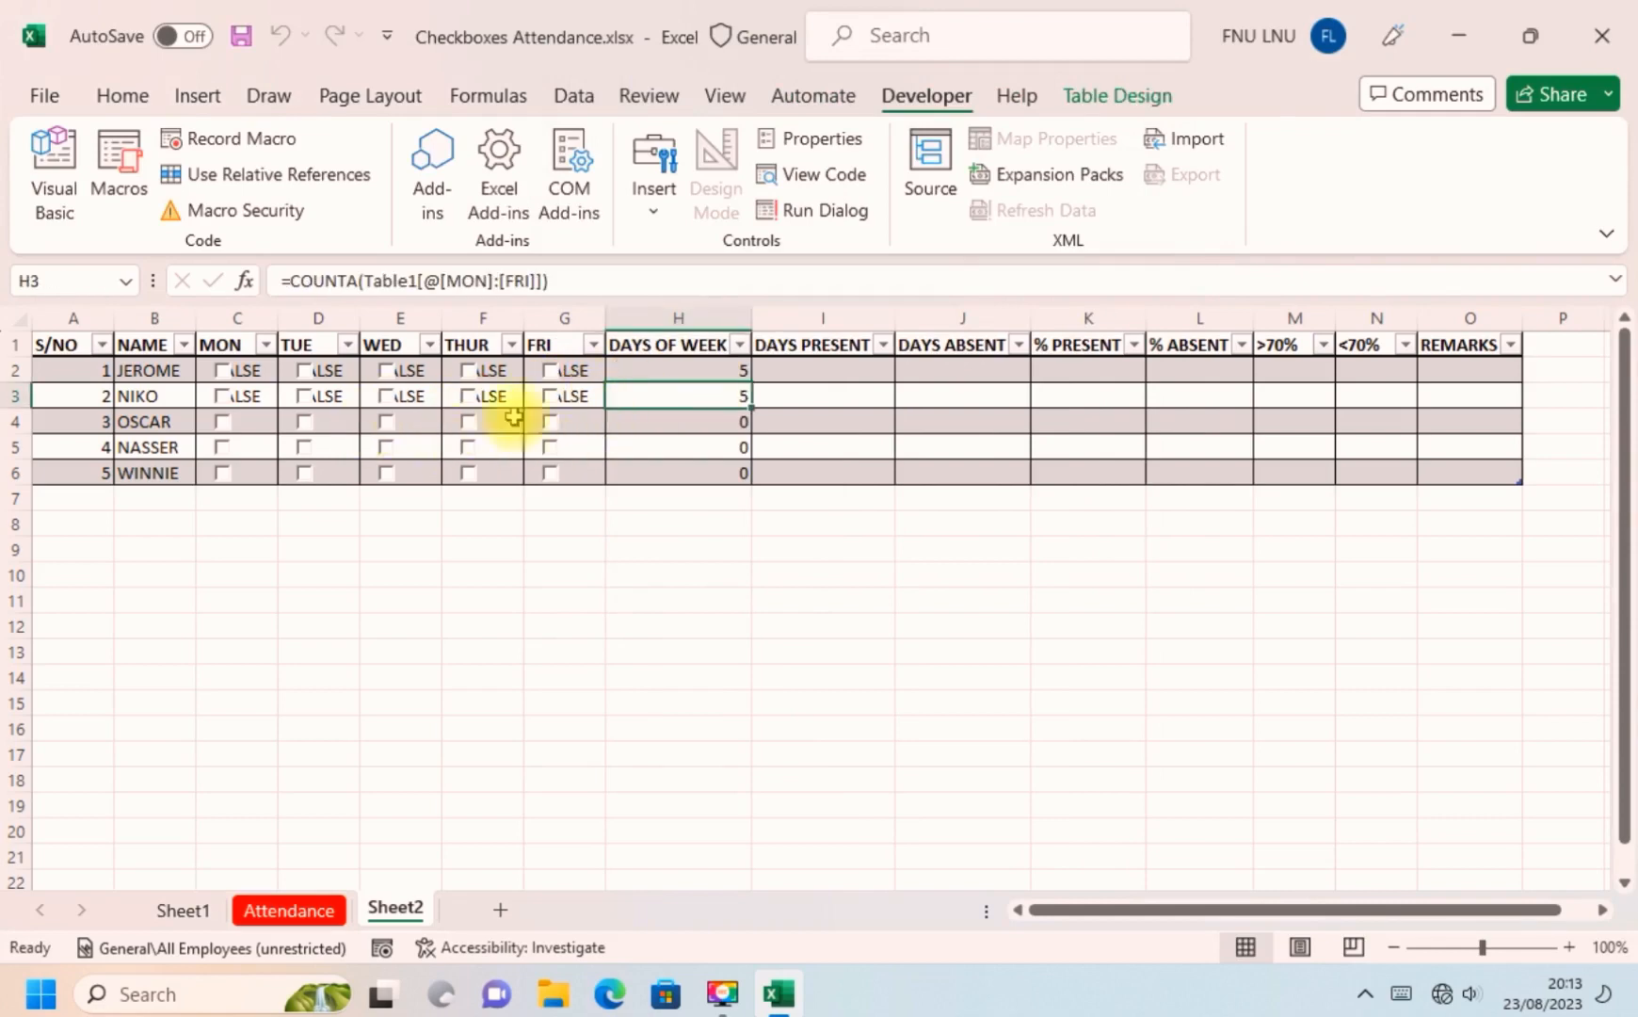
# Tick the Friday, Tuesday and Monday checkboxes in row 2 as sample attendance.
pyautogui.click(789, 373)
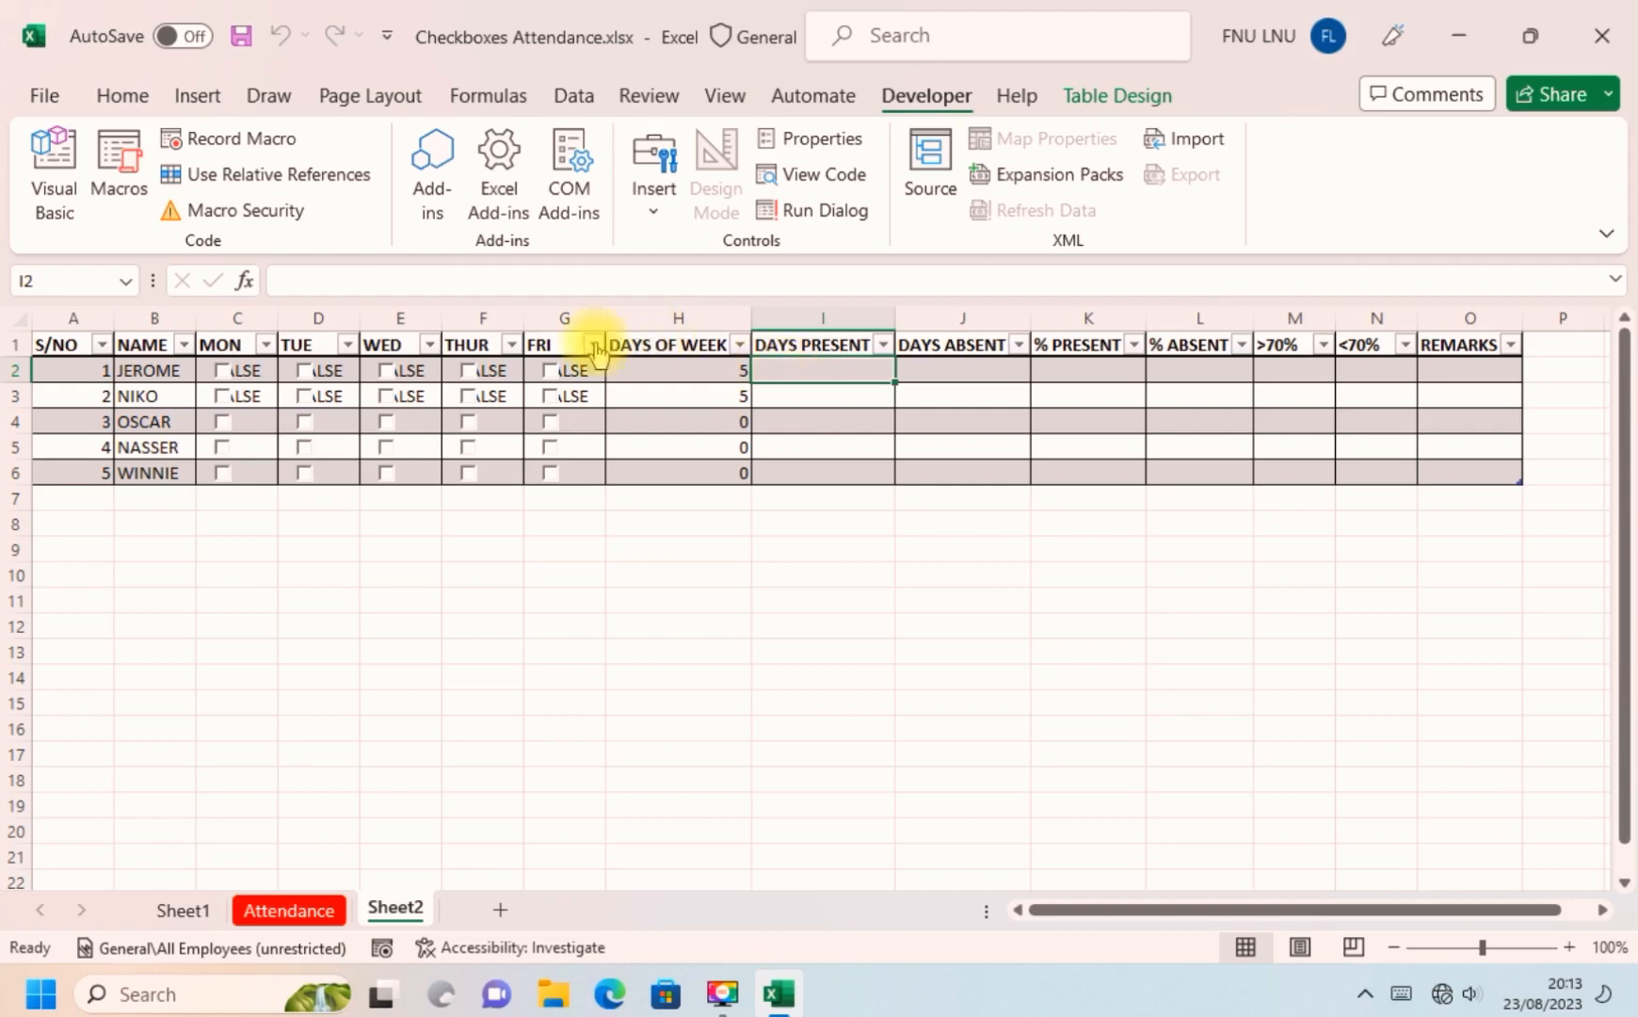
pyautogui.click(553, 372)
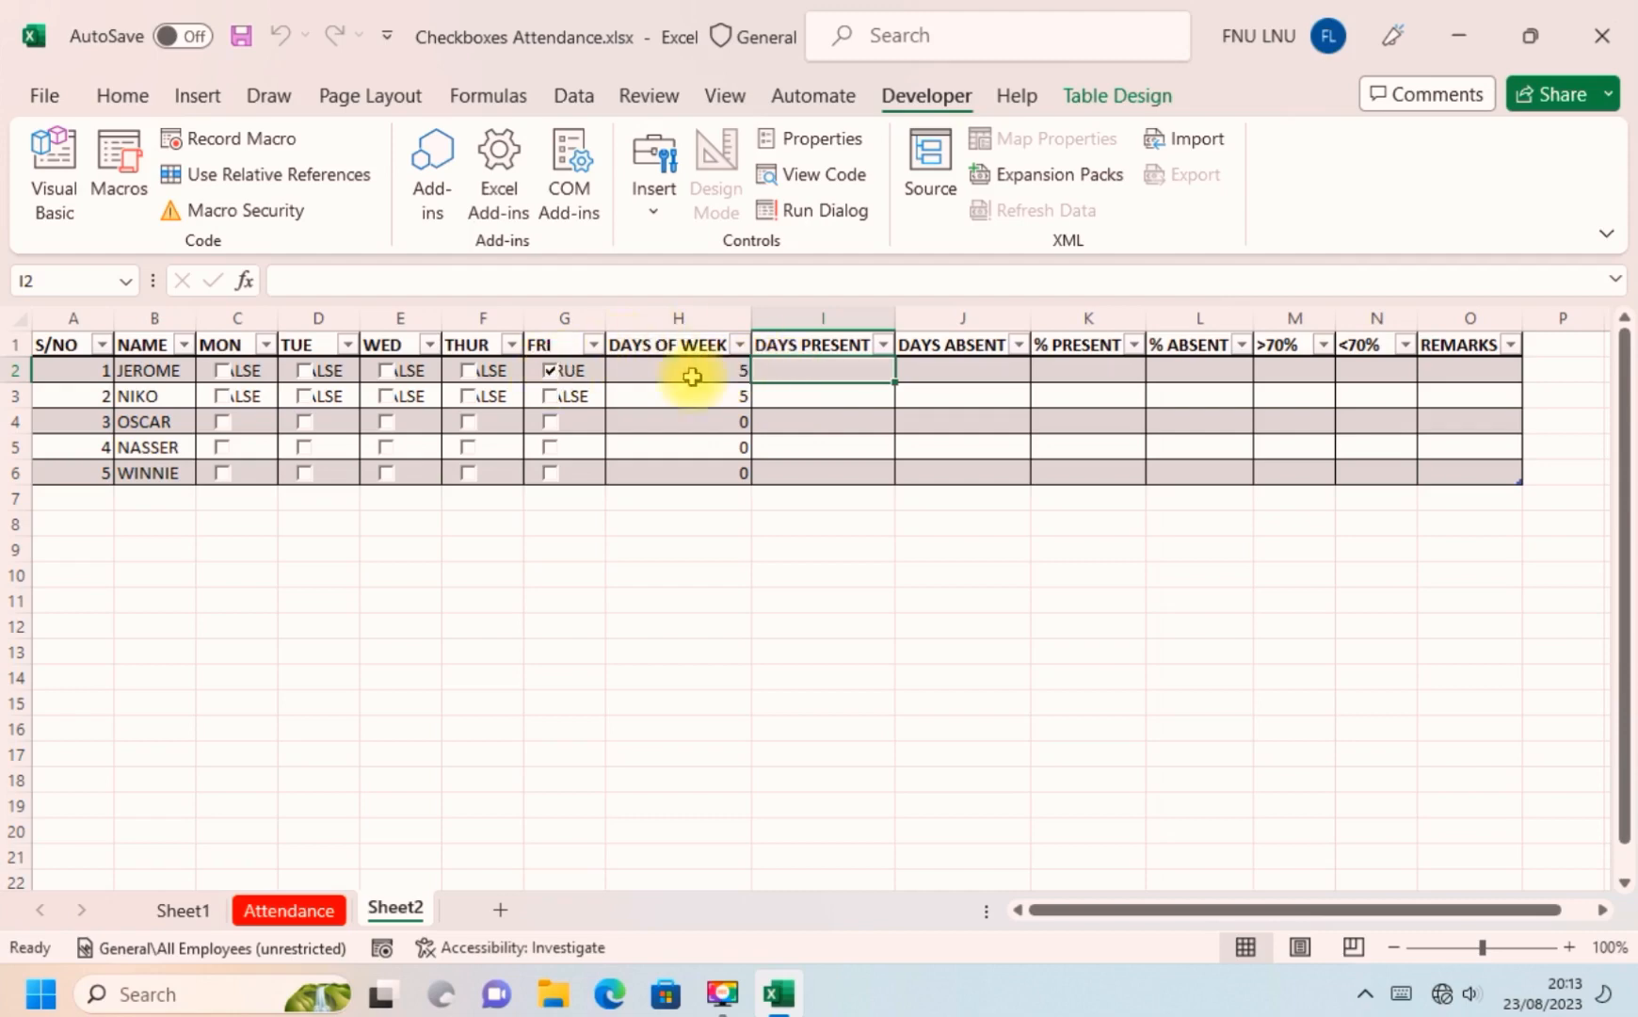
pyautogui.click(226, 372)
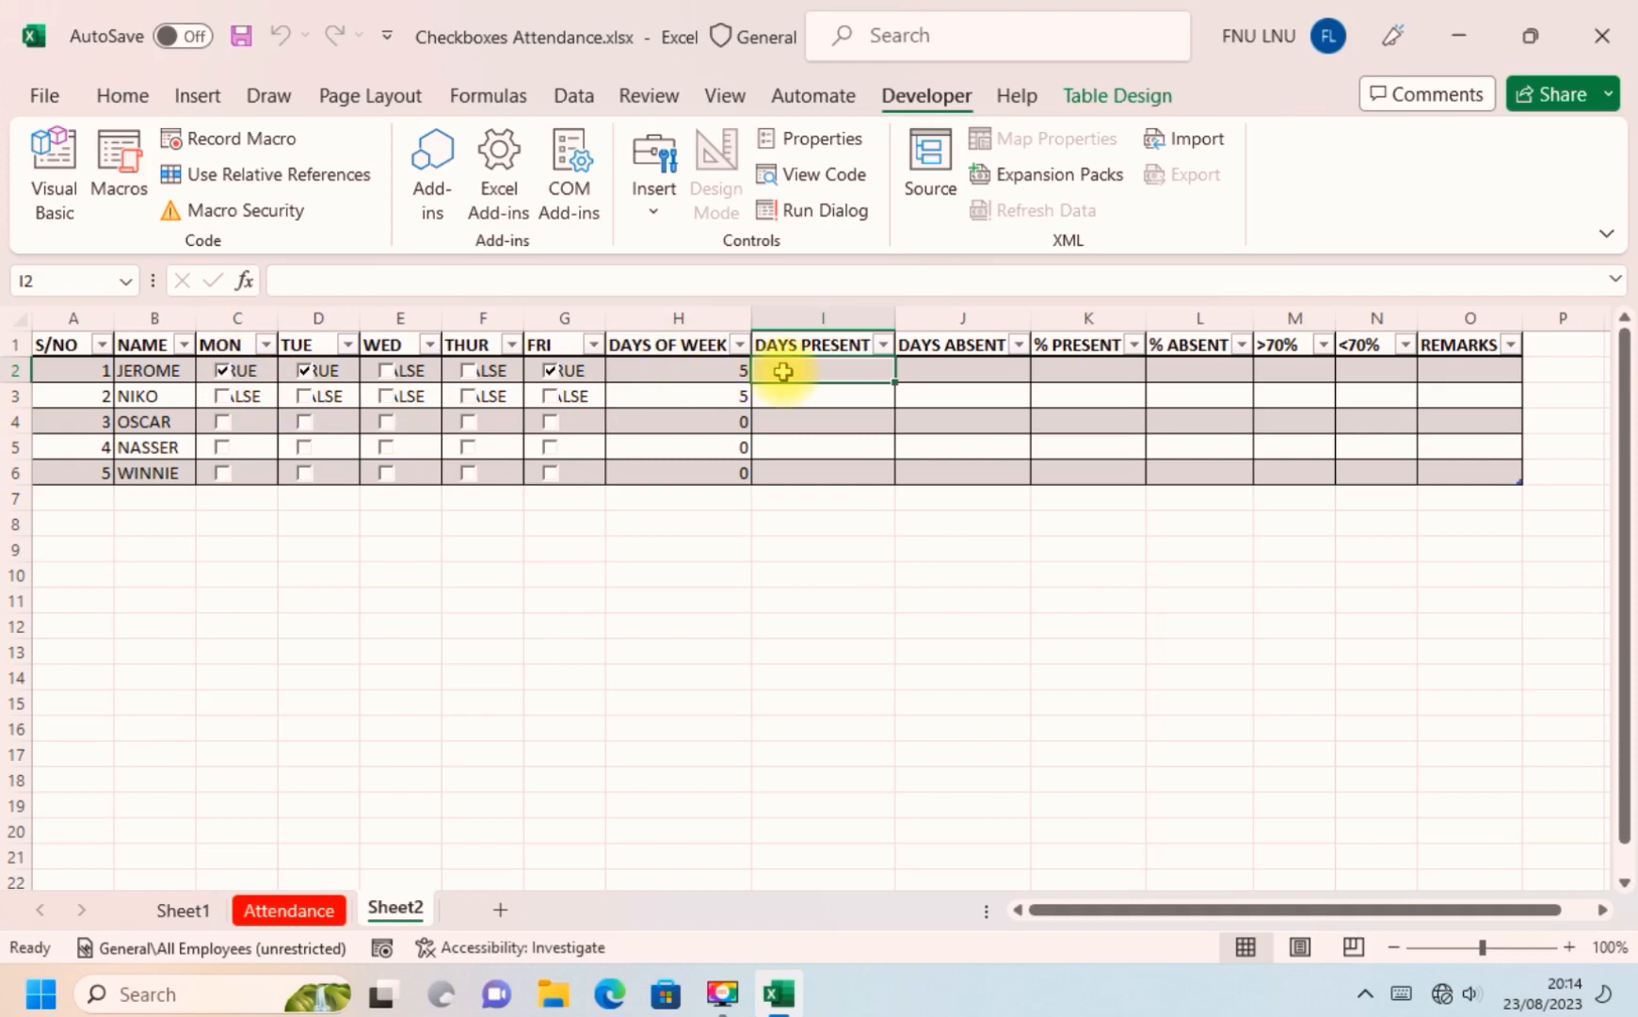
# Enter a COUNTIF formula in the first DAYS PRESENT cell, I2, counting TRUE across that row's MON to FRI cells.
pyautogui.write('=')
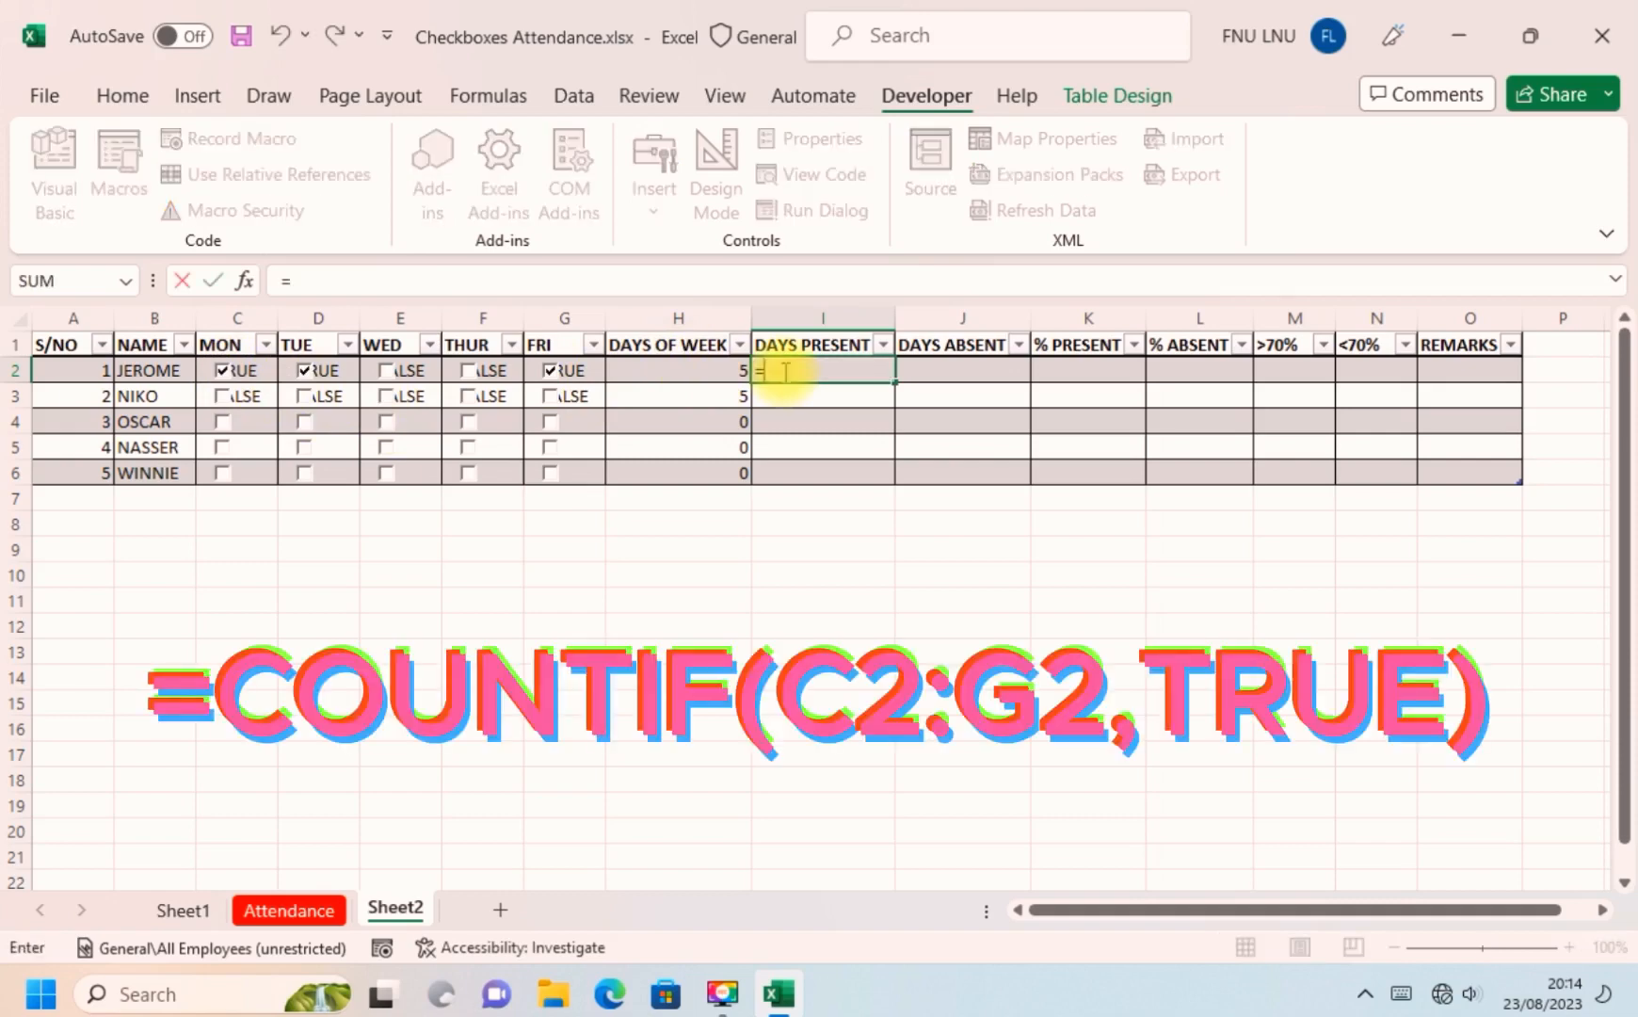
pyautogui.write('COUNI')
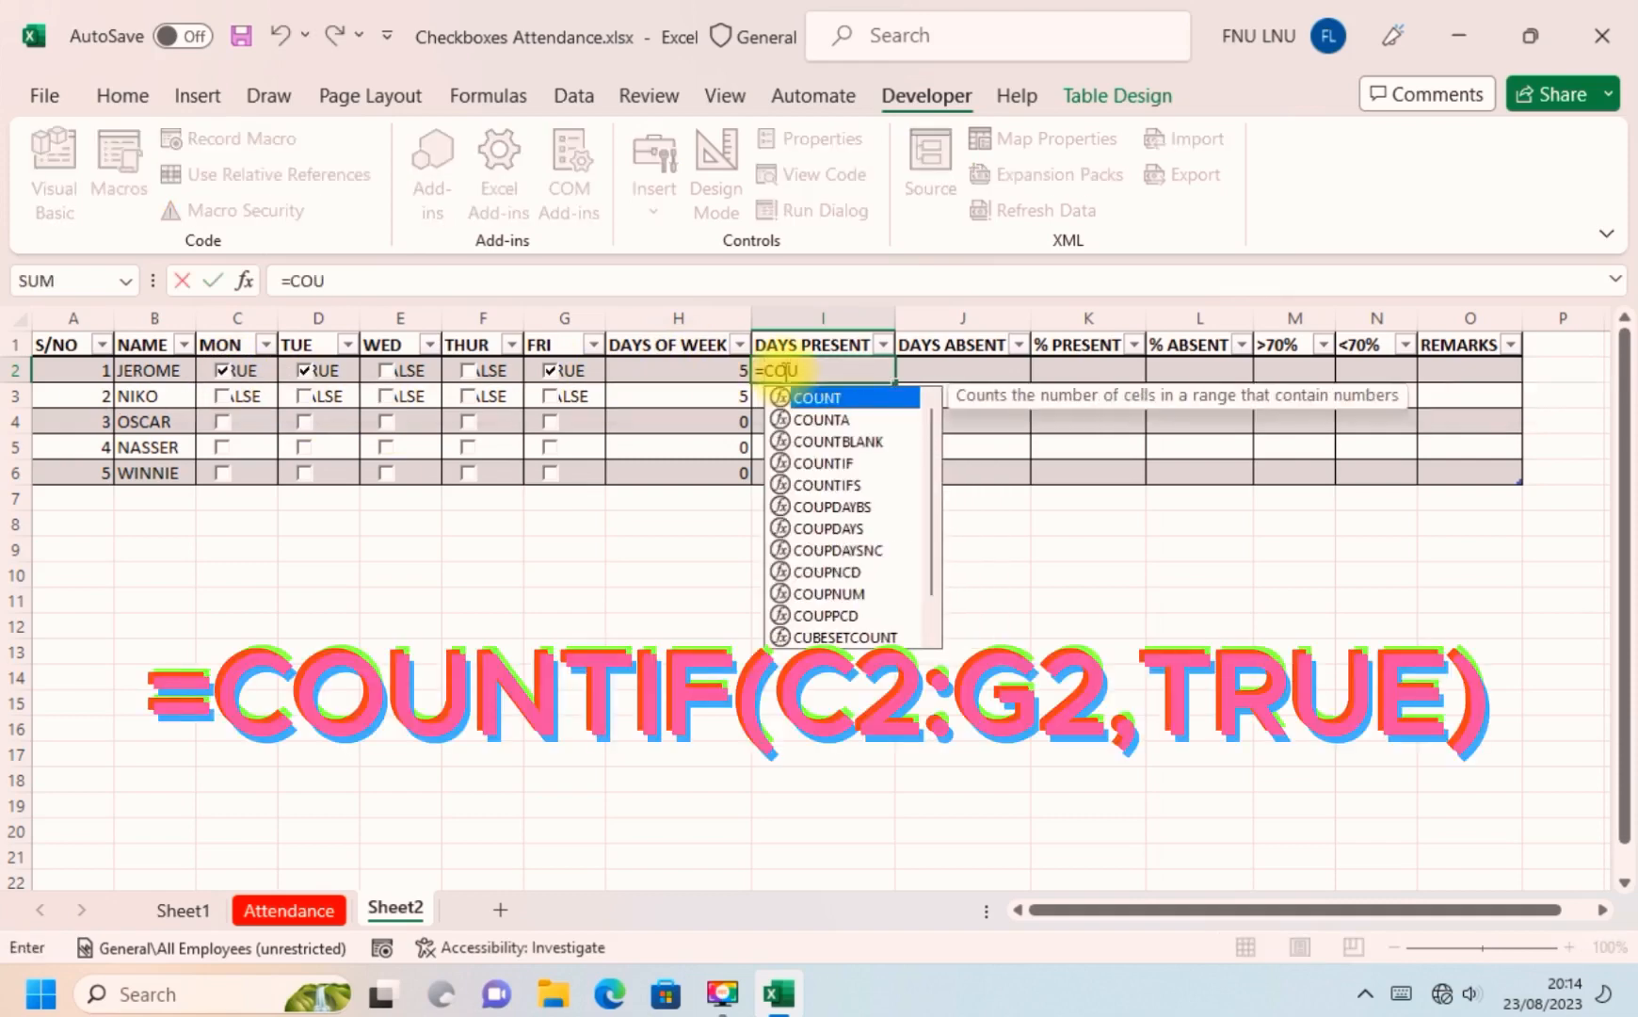
pyautogui.press('BackSpace')
pyautogui.press('BackSpace')
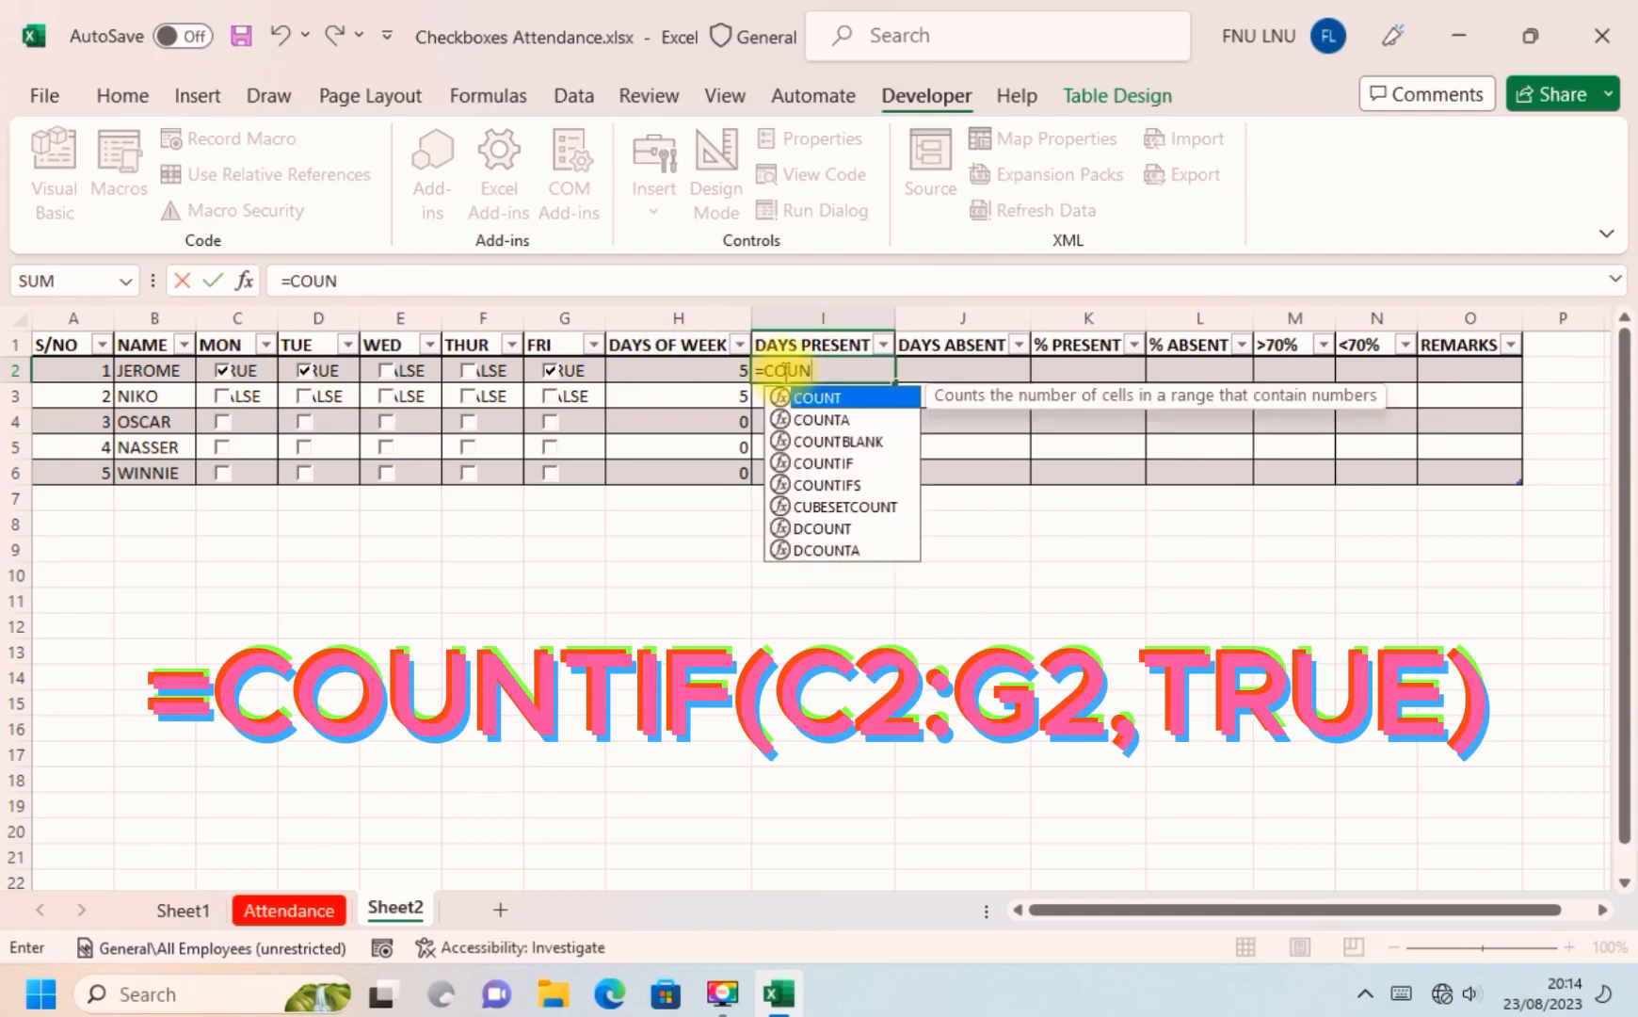
pyautogui.write('T')
pyautogui.press('Down')
pyautogui.press('Down')
pyautogui.press('Down')
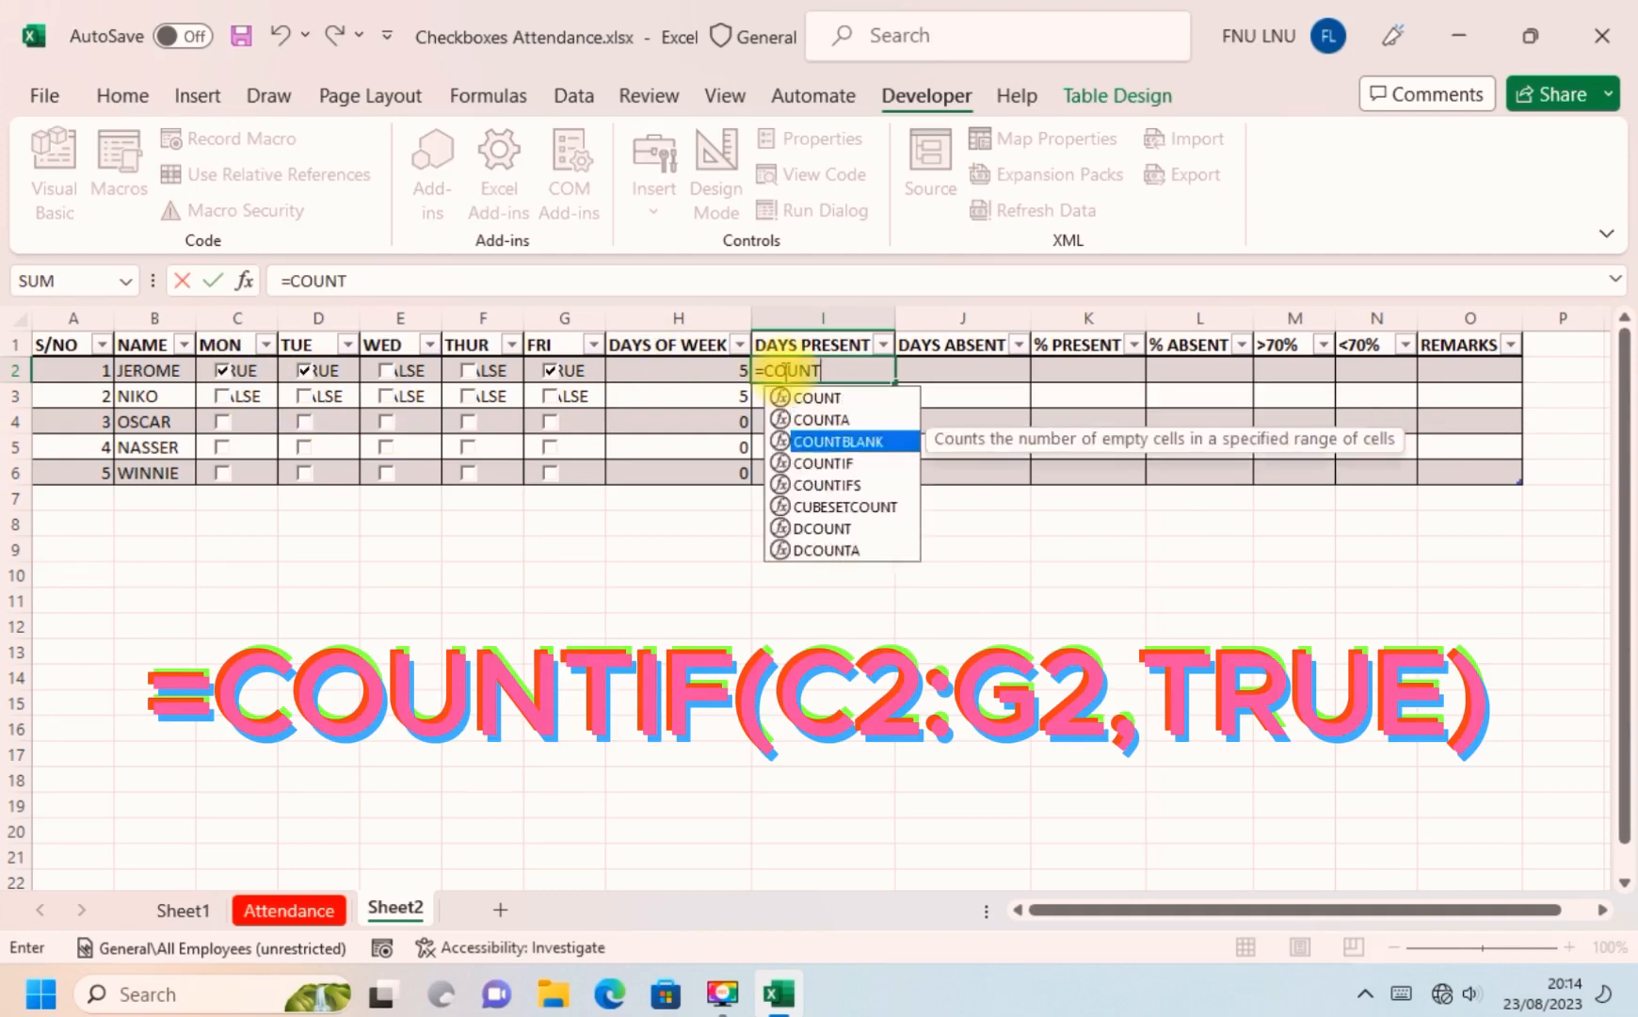
pyautogui.press('Tab')
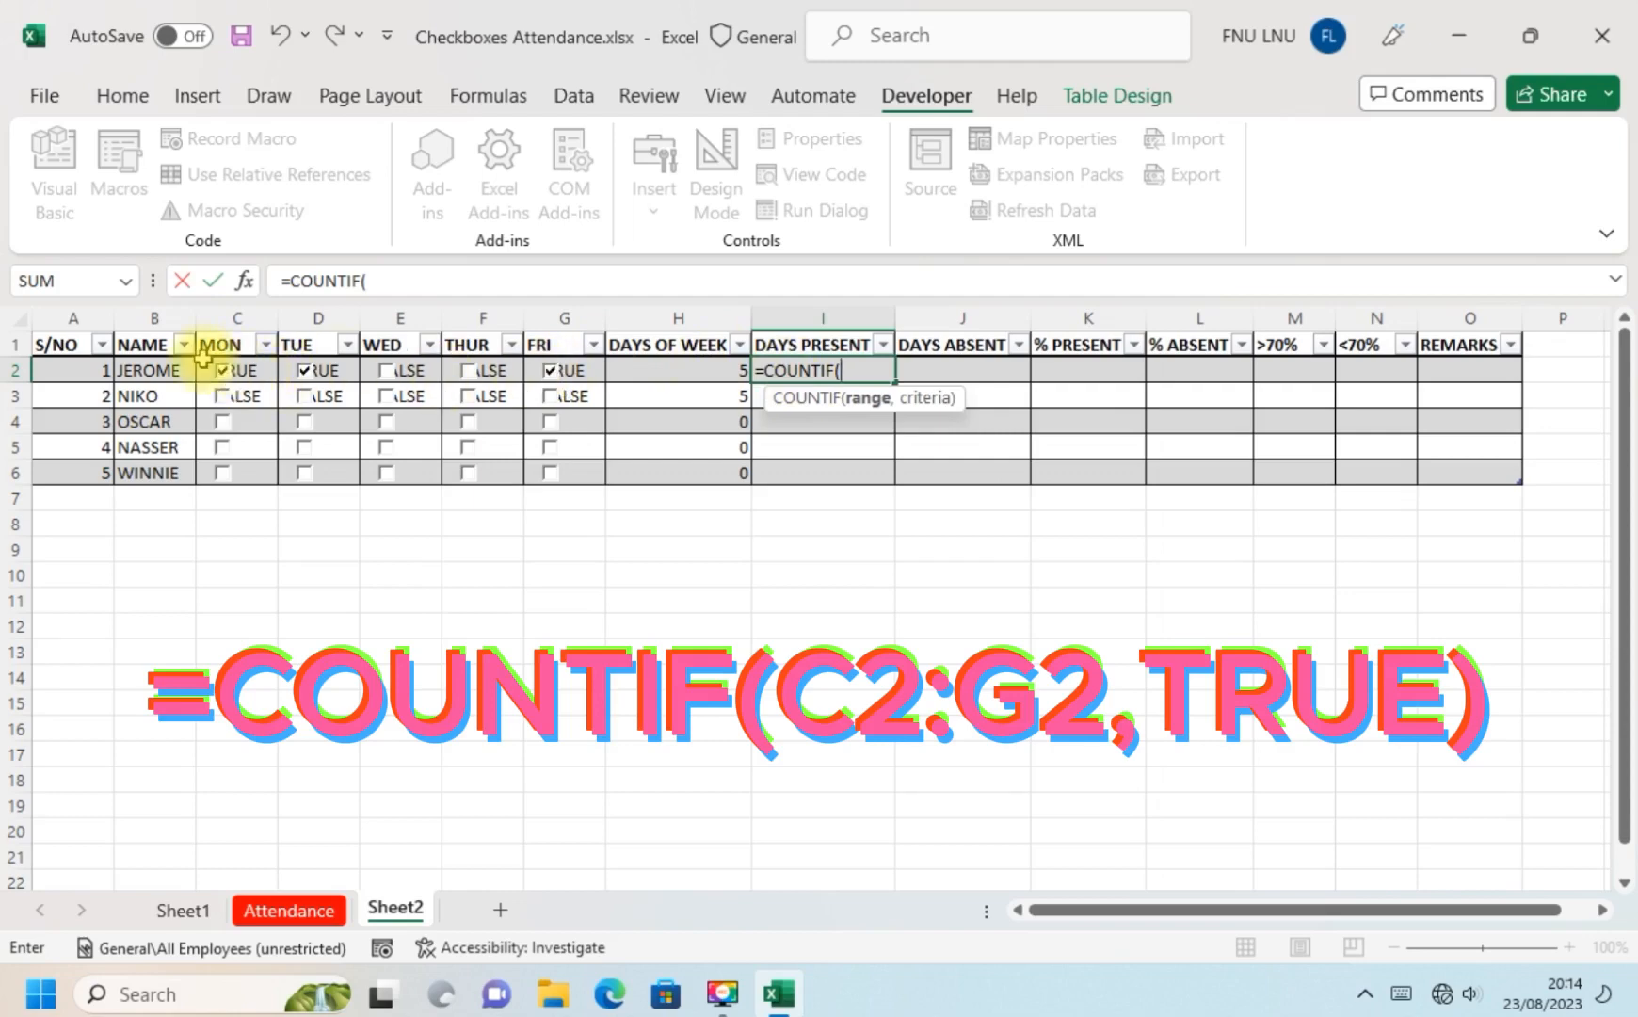
pyautogui.moveTo(206, 370); pyautogui.dragTo(576, 380)
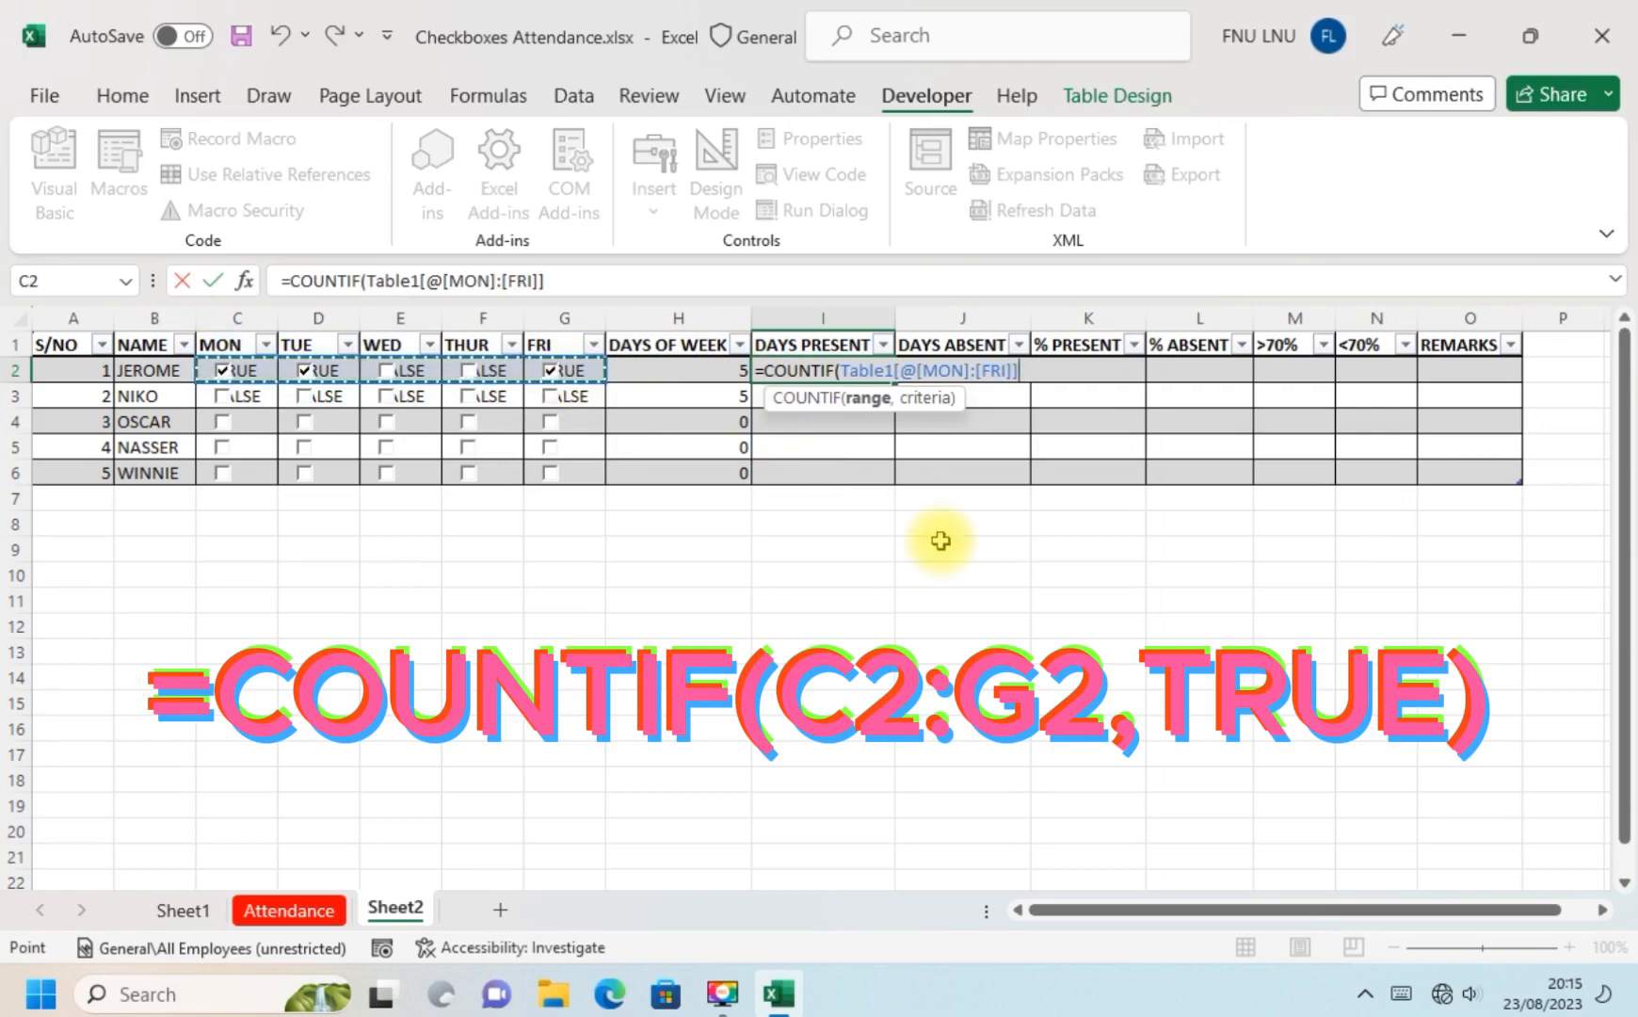
pyautogui.write(',')
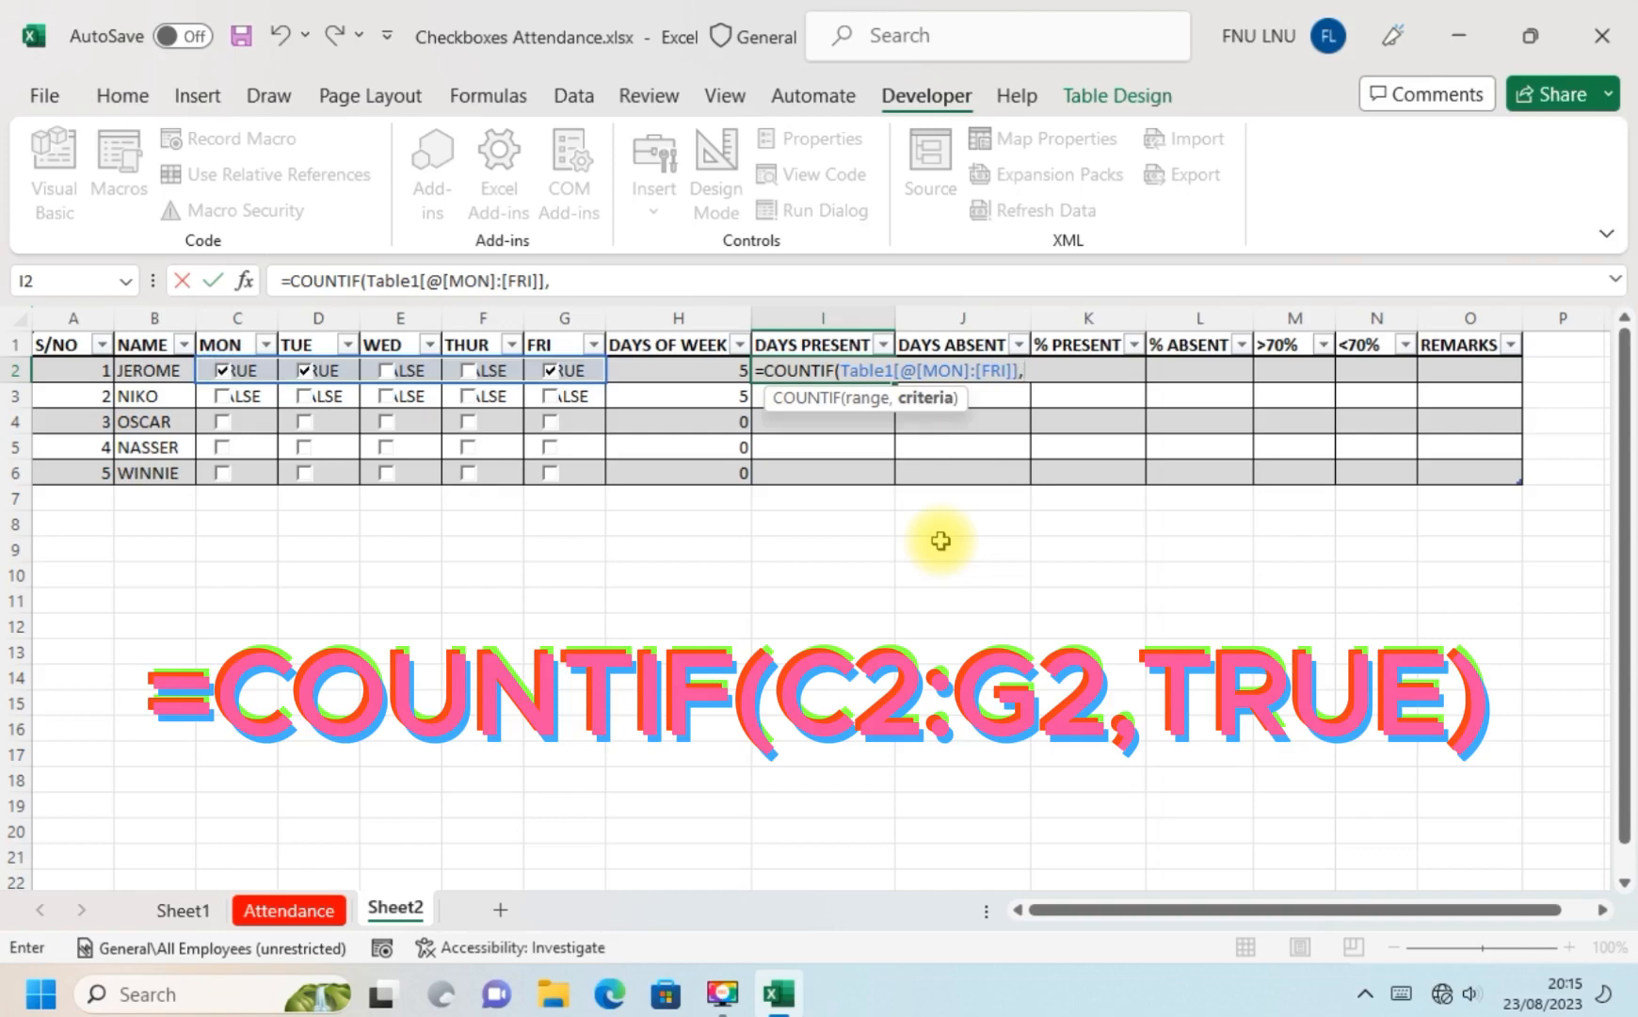
pyautogui.write('TR')
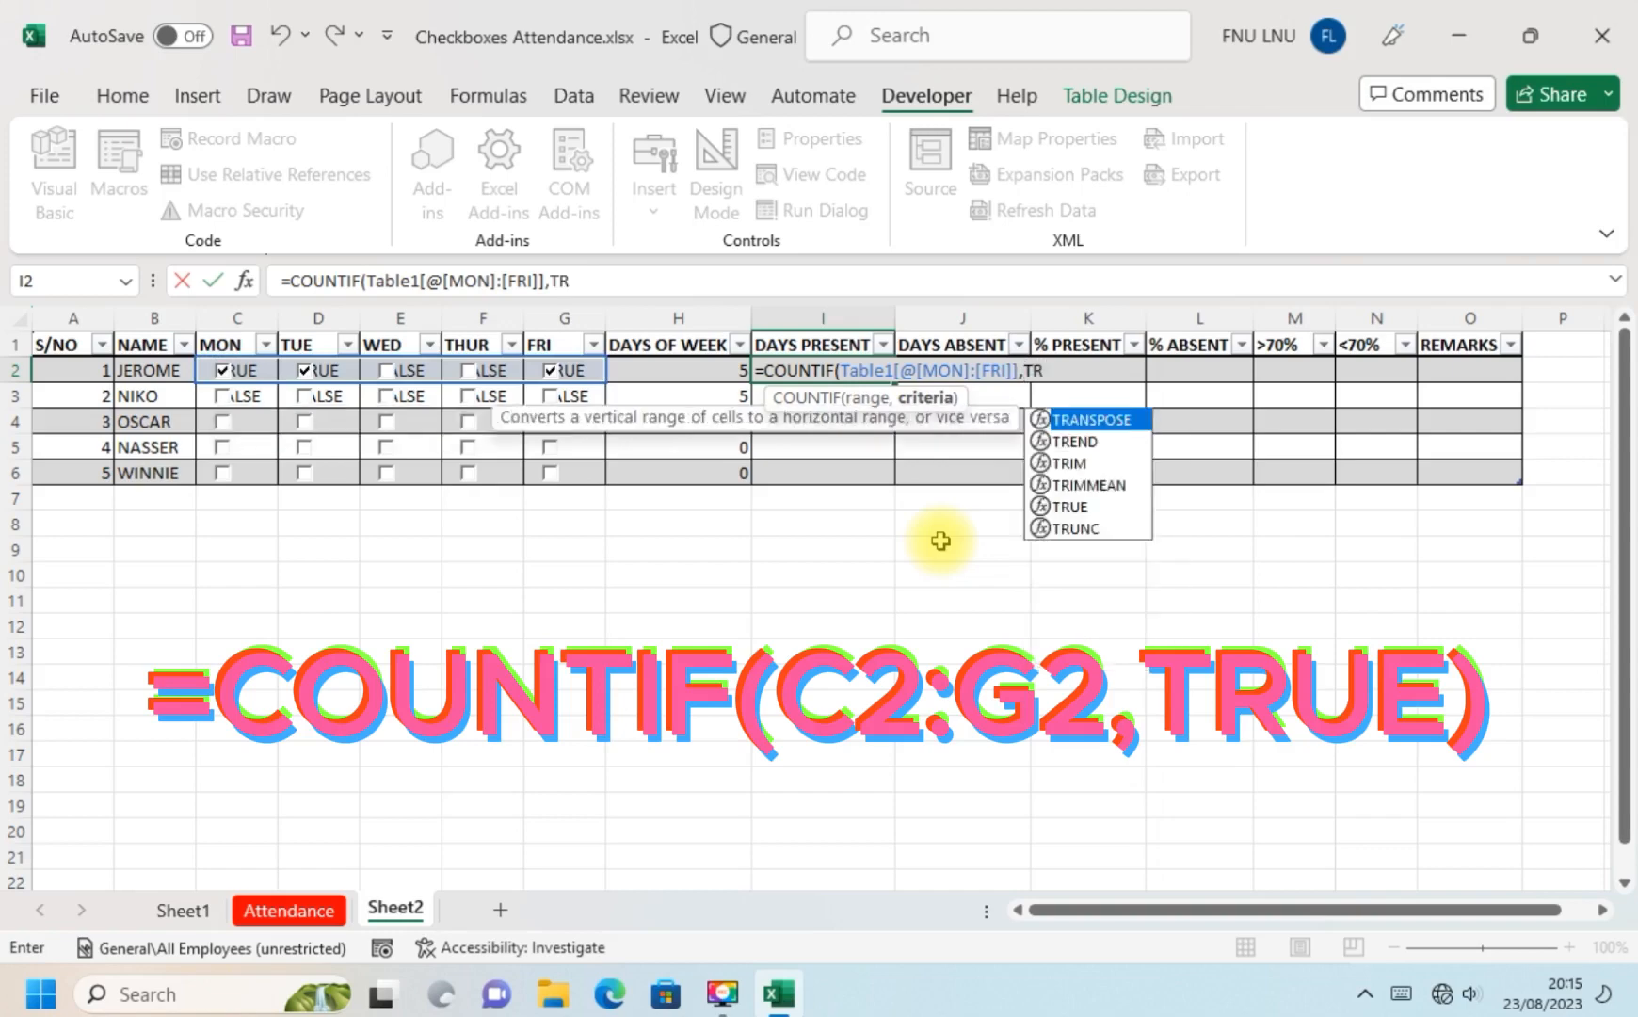
pyautogui.write('UE')
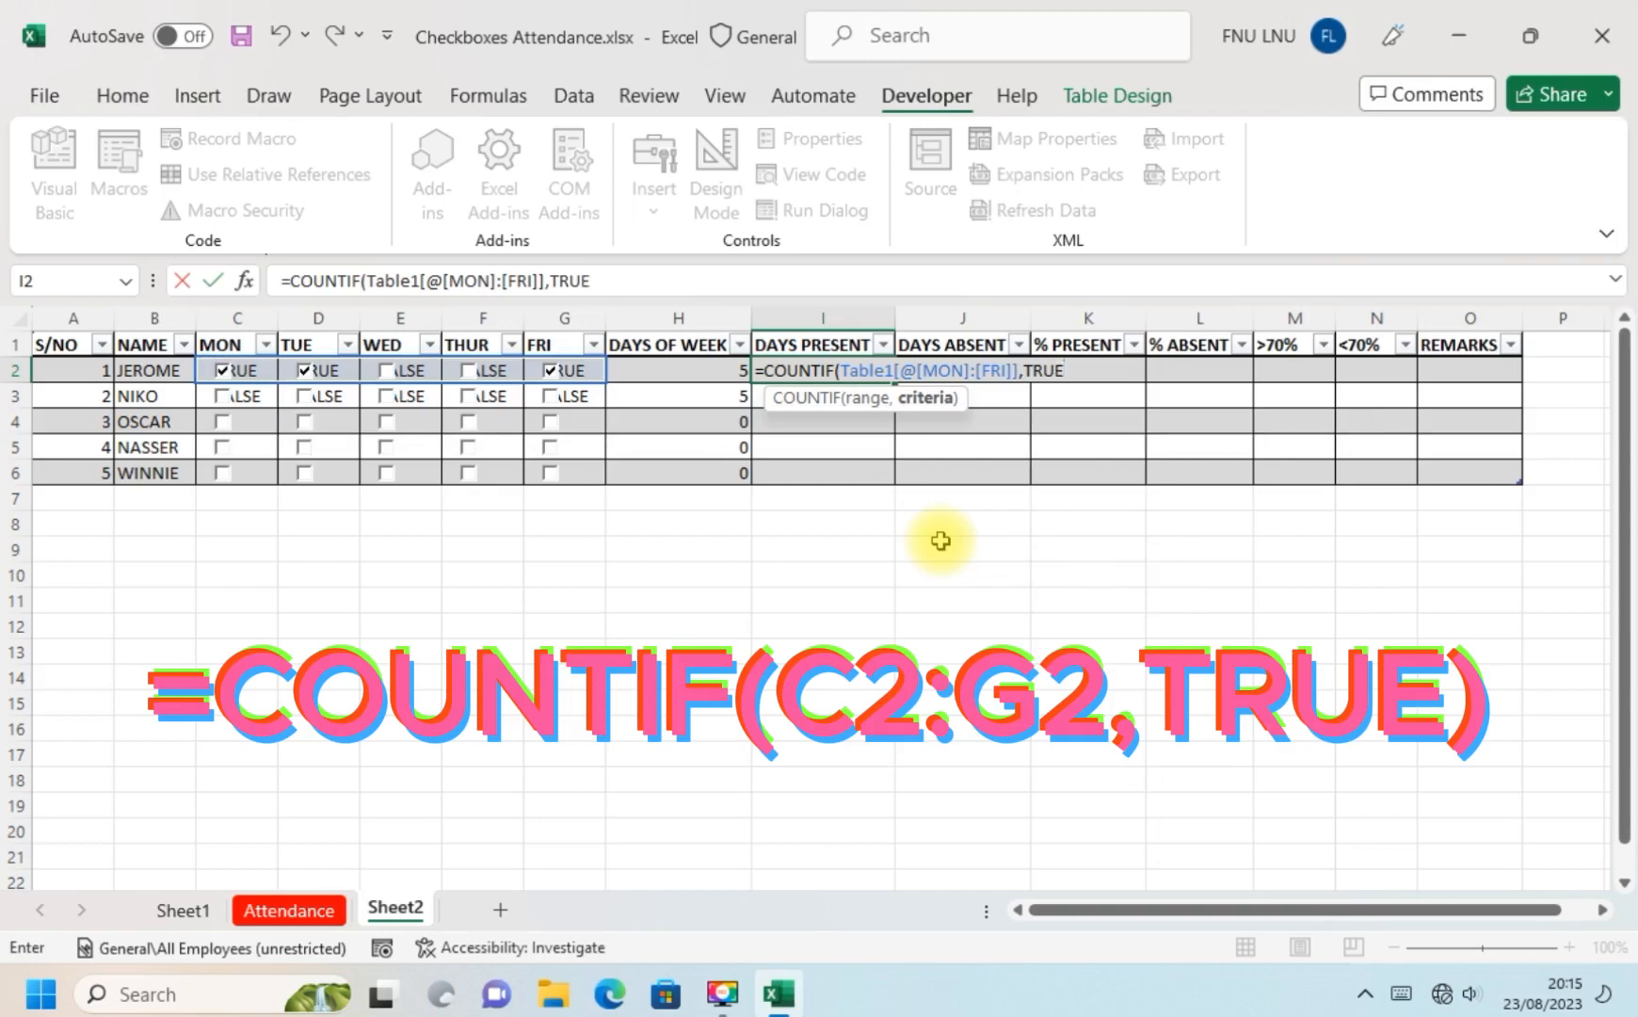
pyautogui.press('Return')
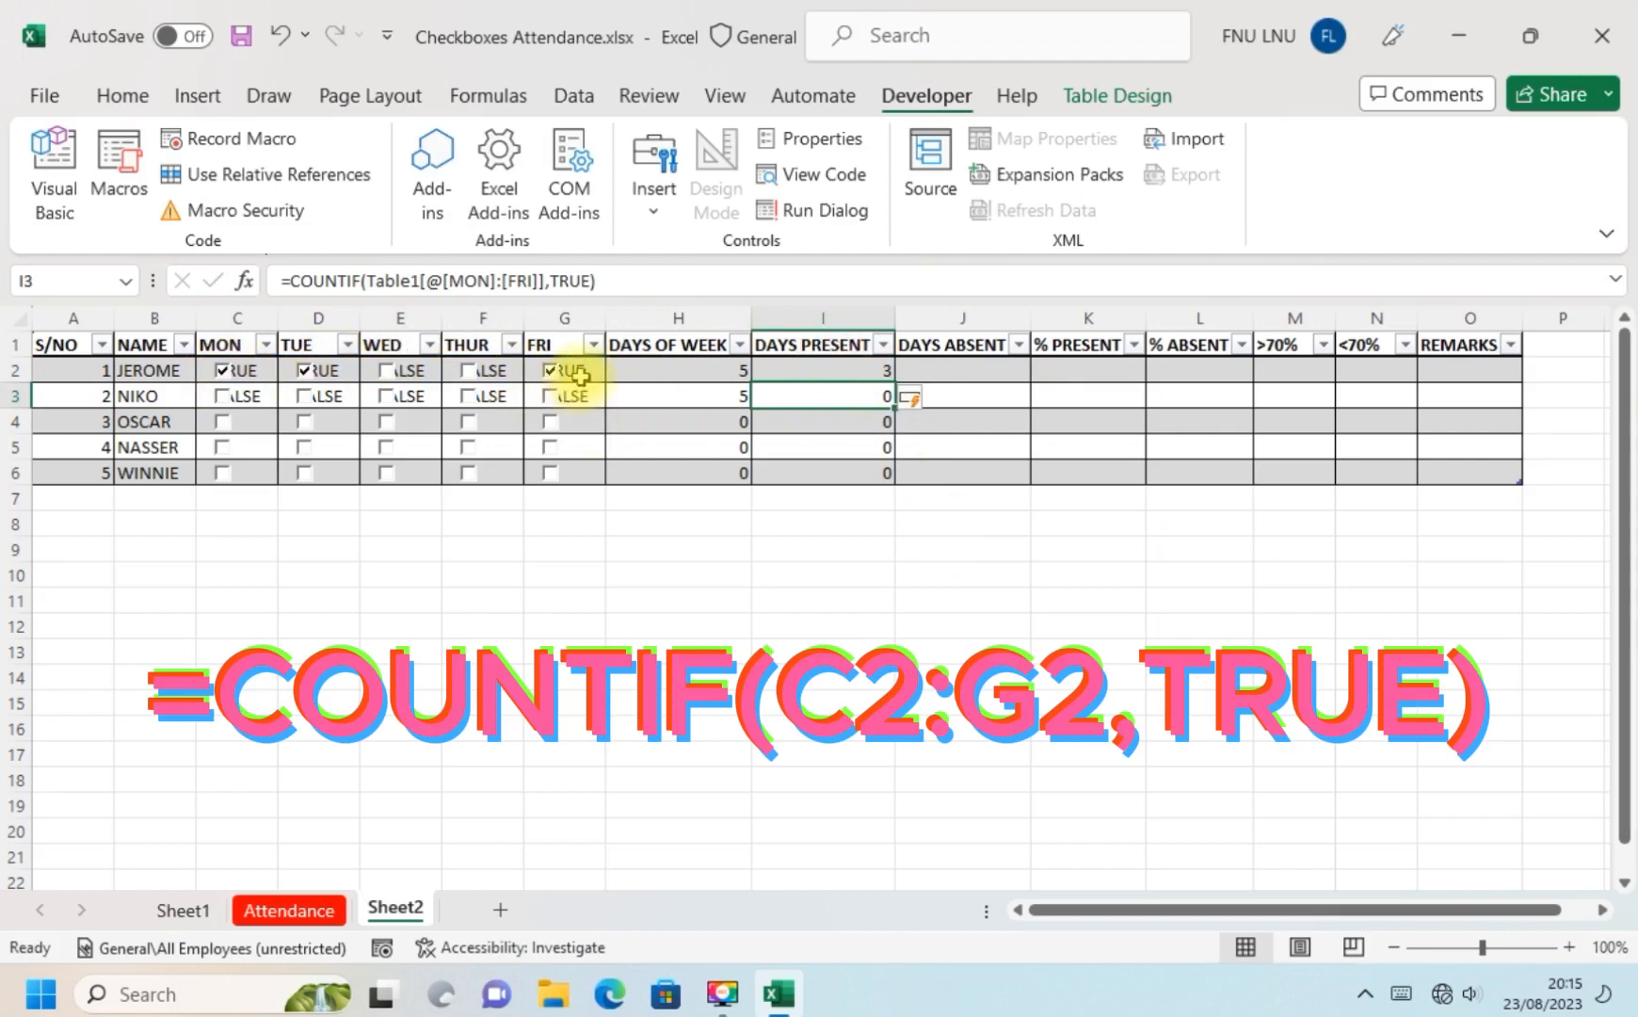
# Open the COUNTIF formula in I2 to review its range and criteria, and close it again.
pyautogui.doubleClick(838, 369)
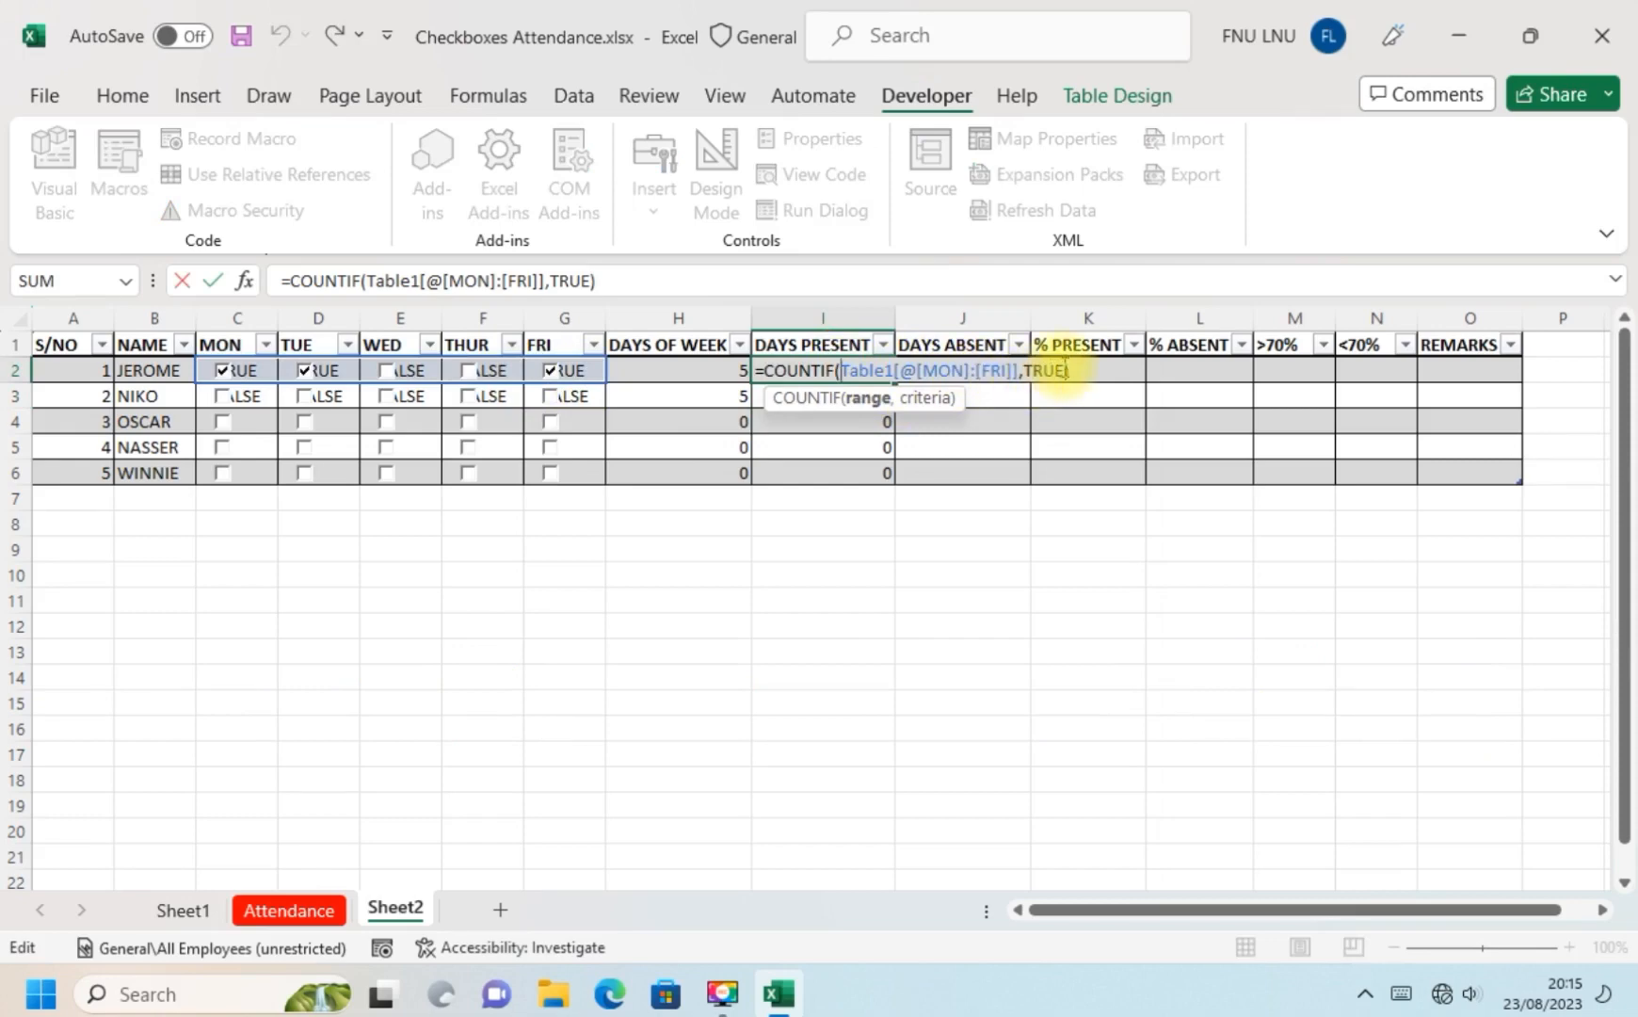
pyautogui.hotkey('ctrl', 'Return')
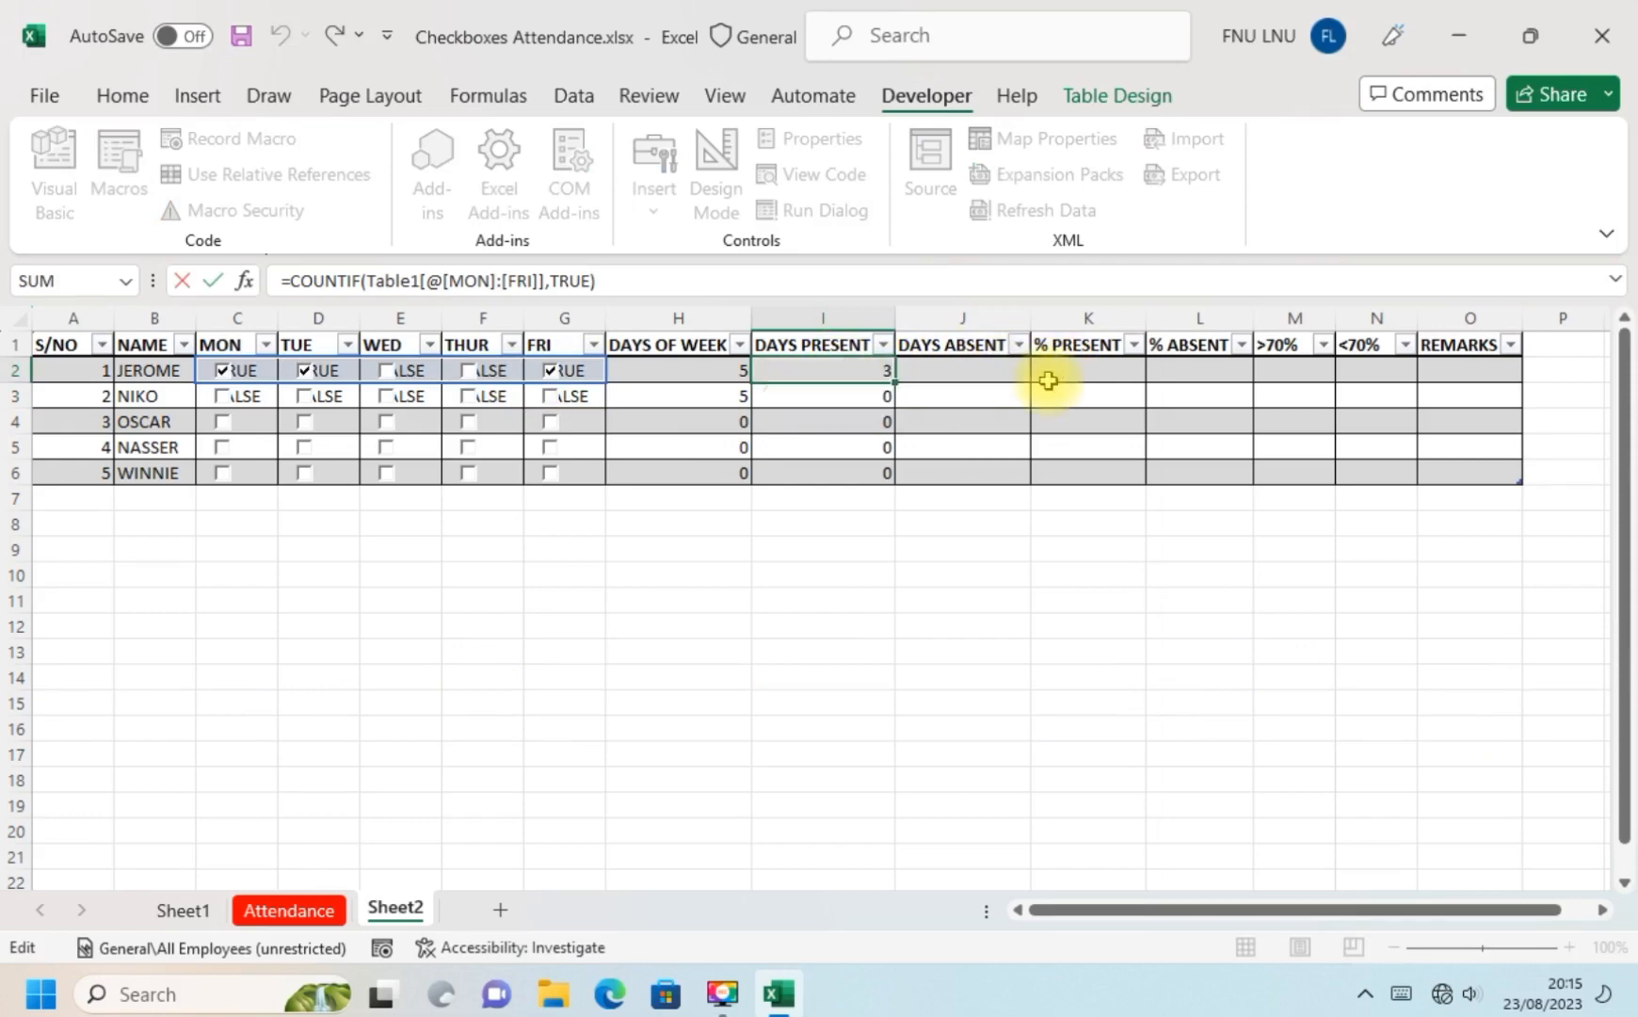
pyautogui.press('Return')
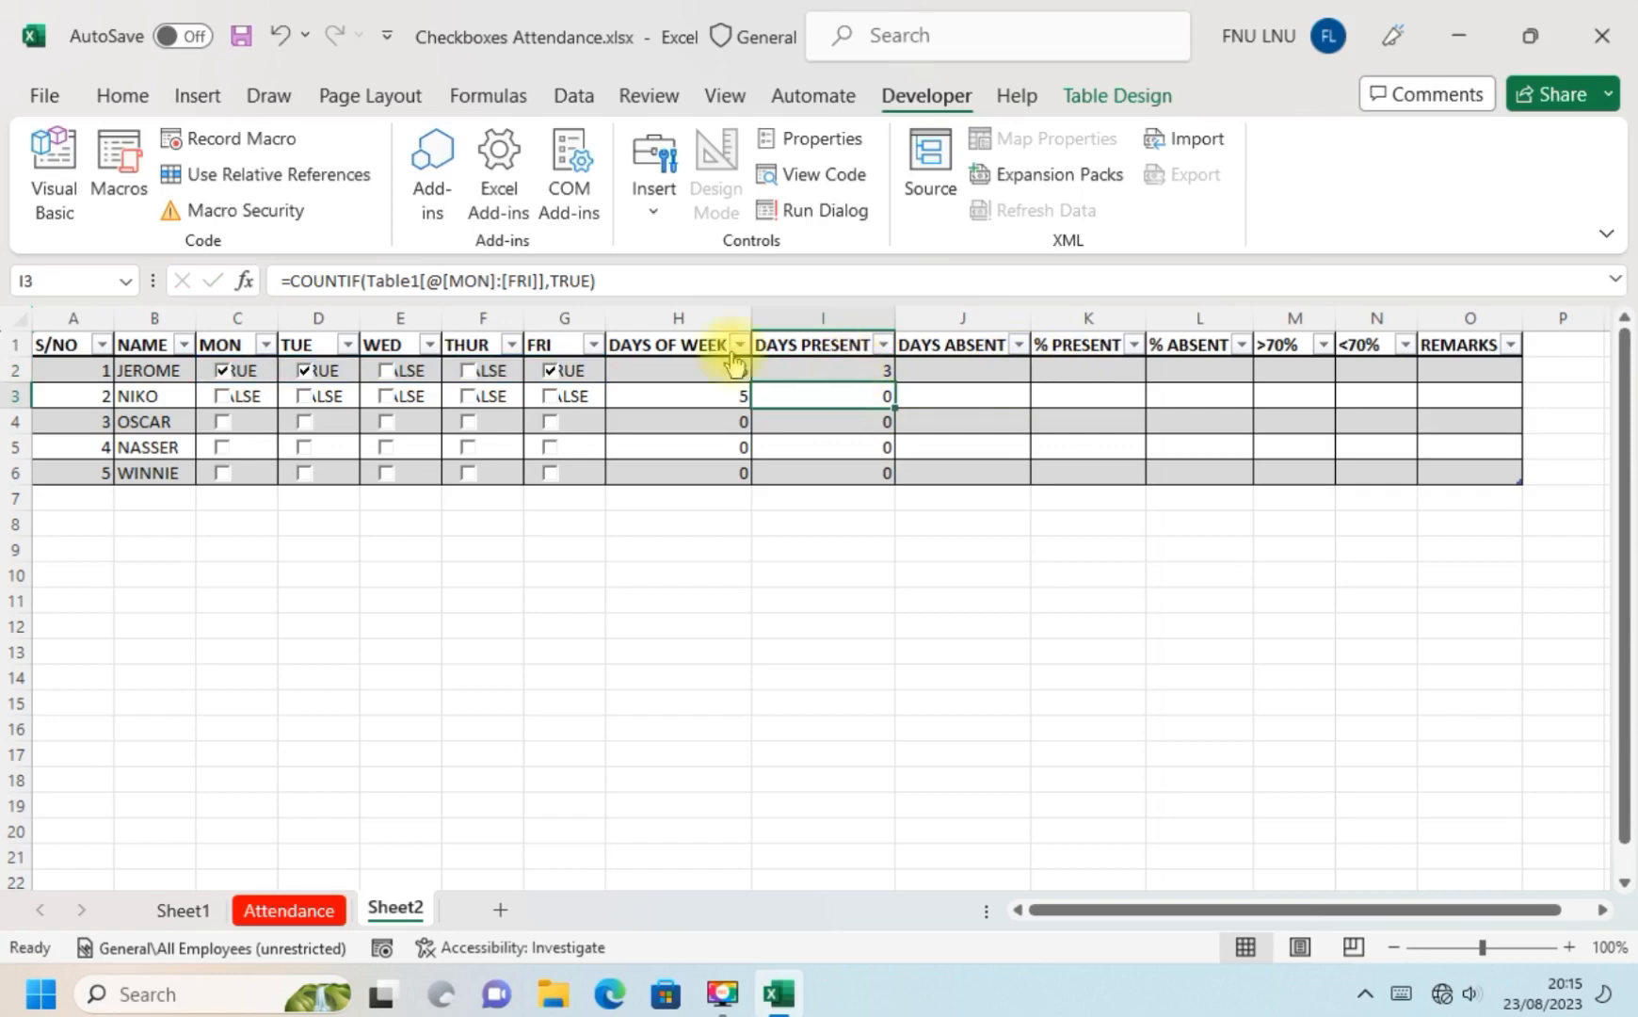
# Tick all five weekday checkboxes in row 3 and the Thursday and Wednesday checkboxes in row 2.
pyautogui.click(224, 397)
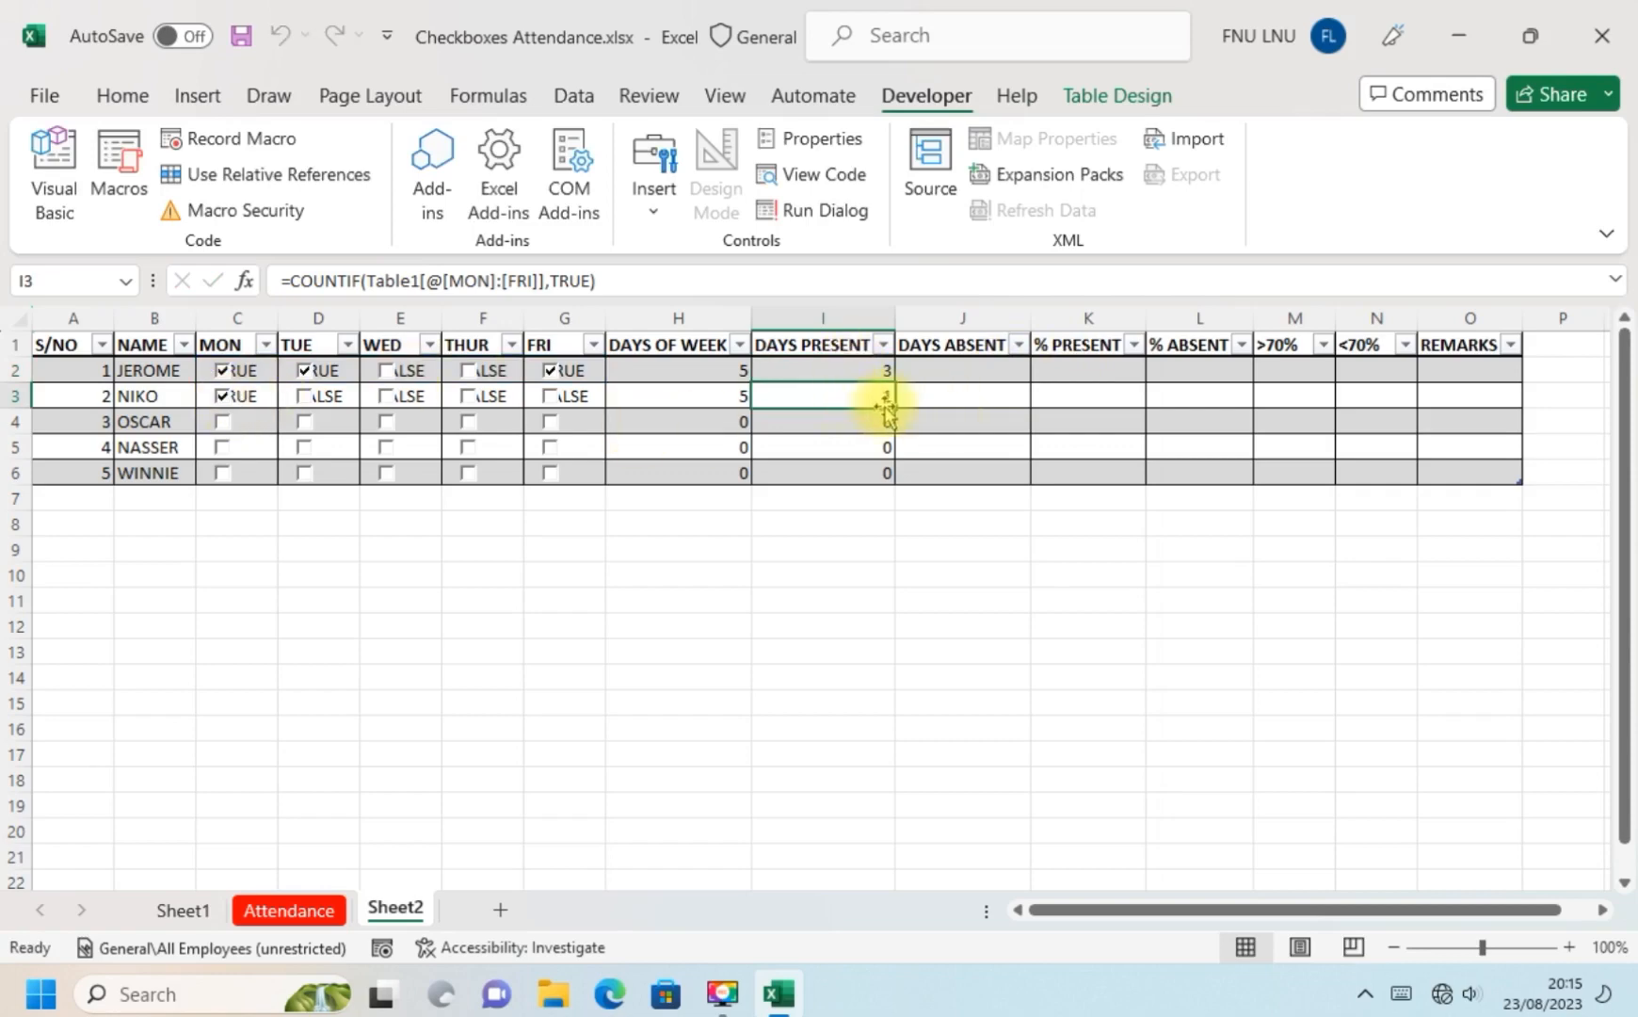
pyautogui.click(306, 397)
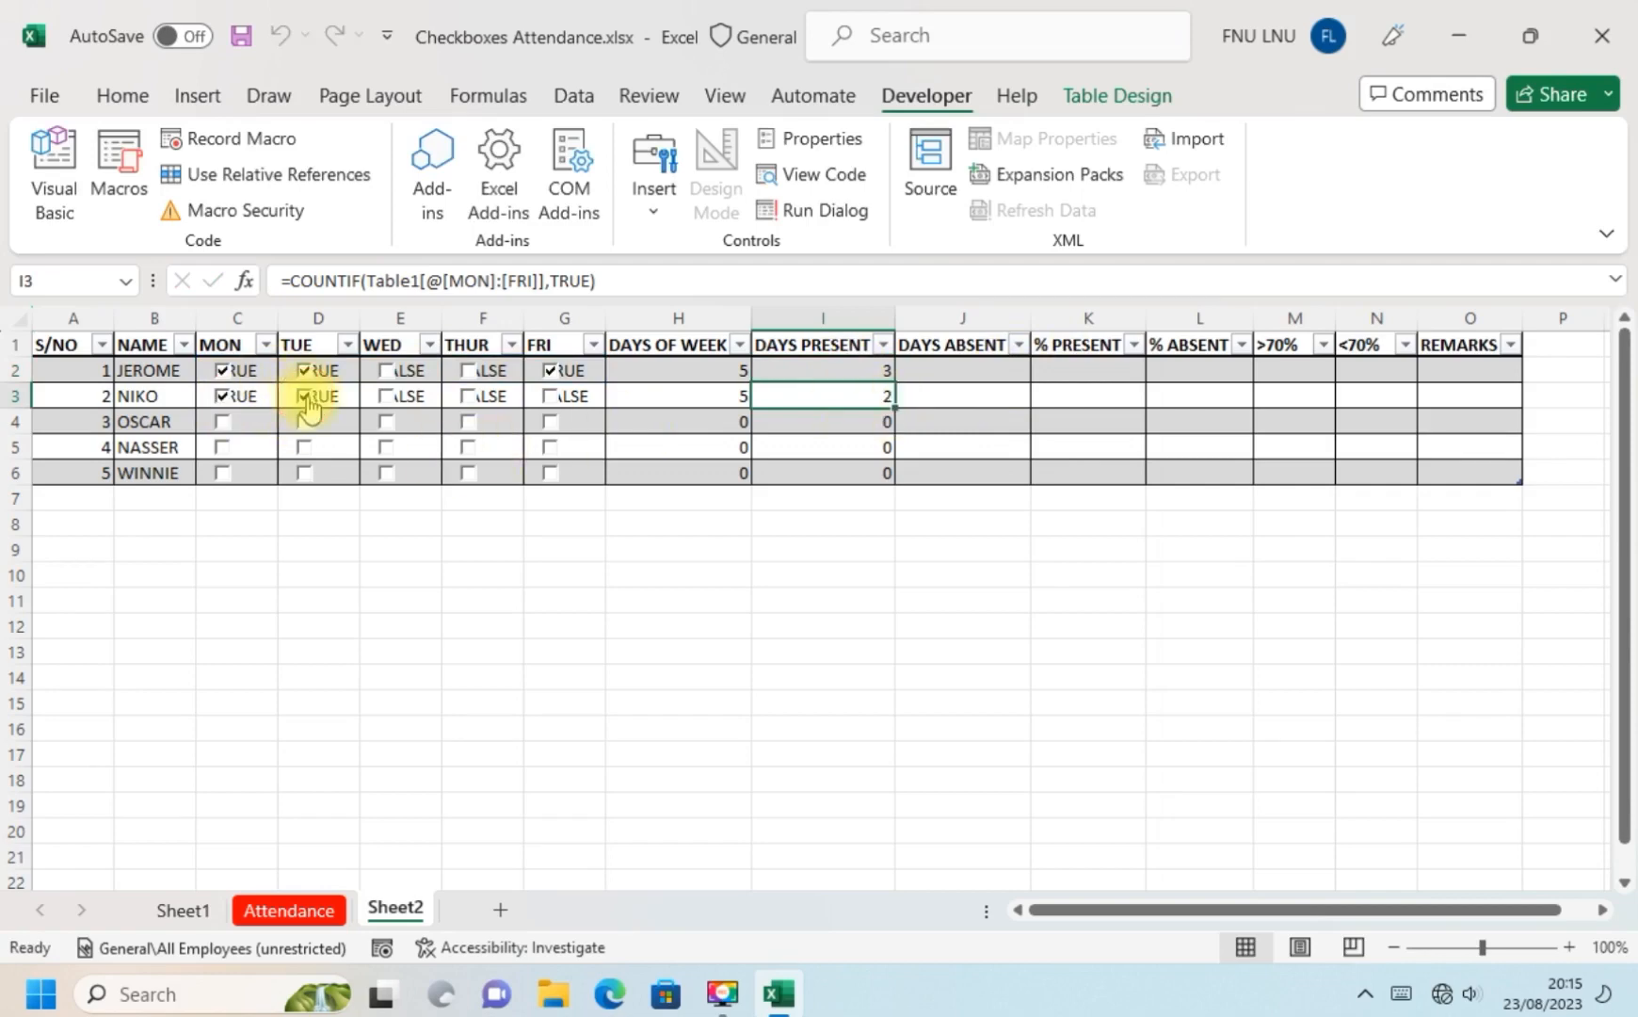
pyautogui.click(389, 400)
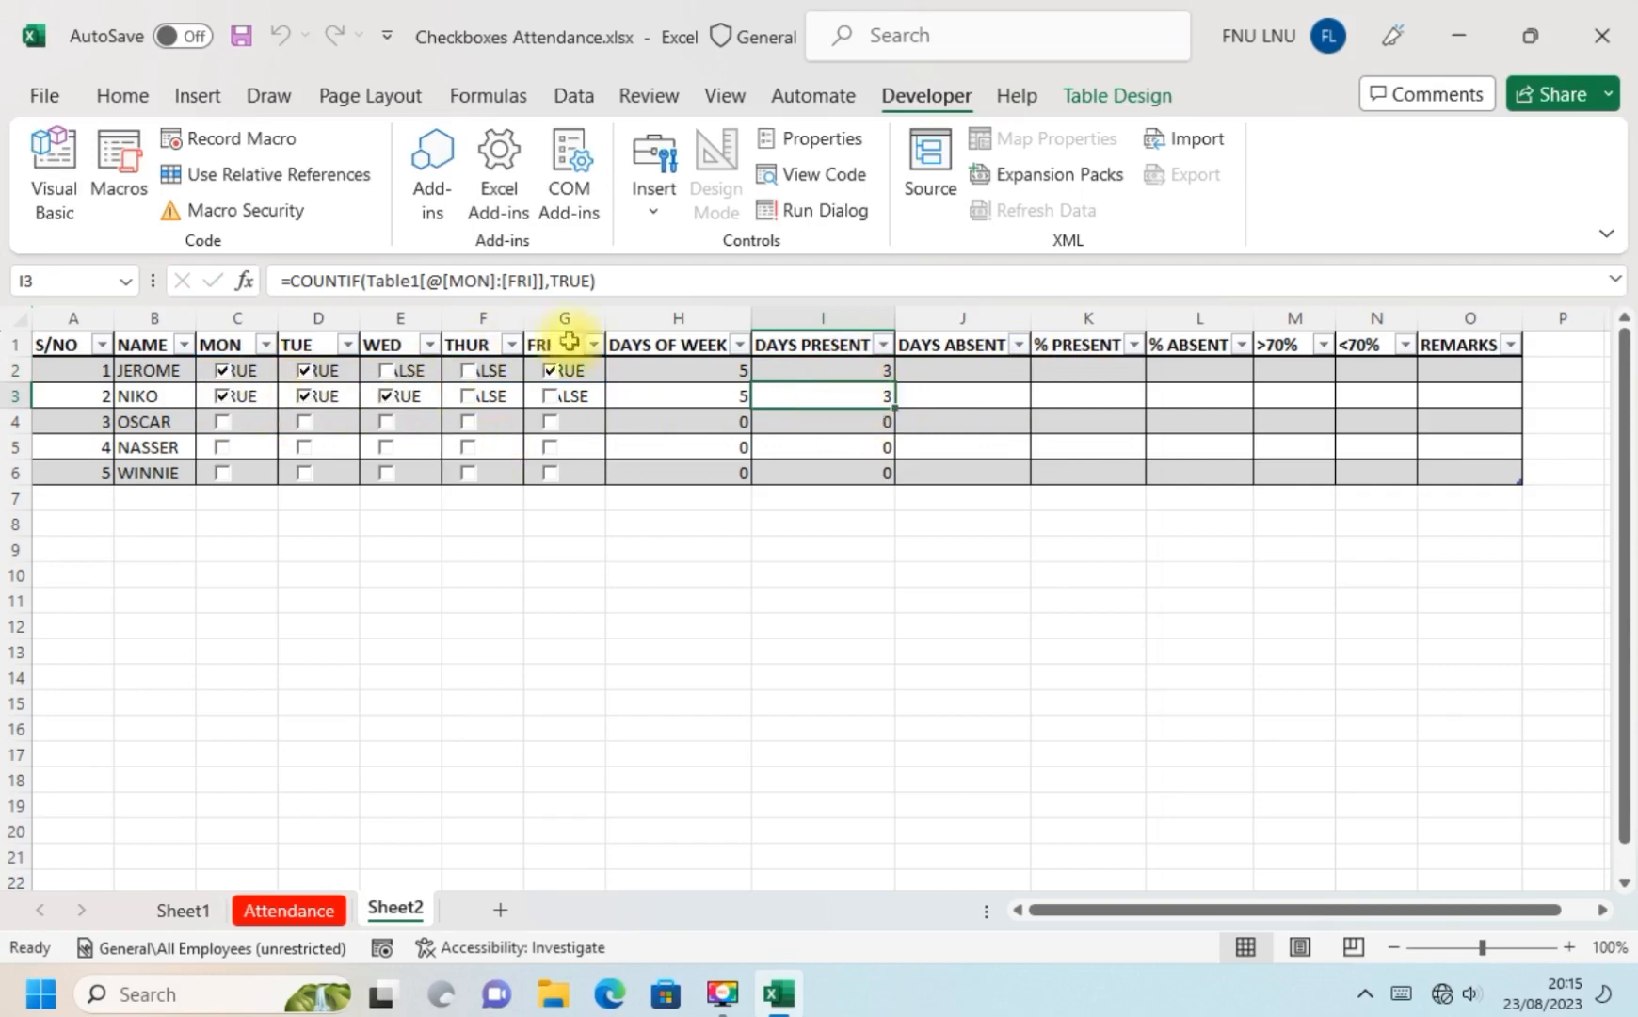
pyautogui.click(470, 400)
pyautogui.click(551, 397)
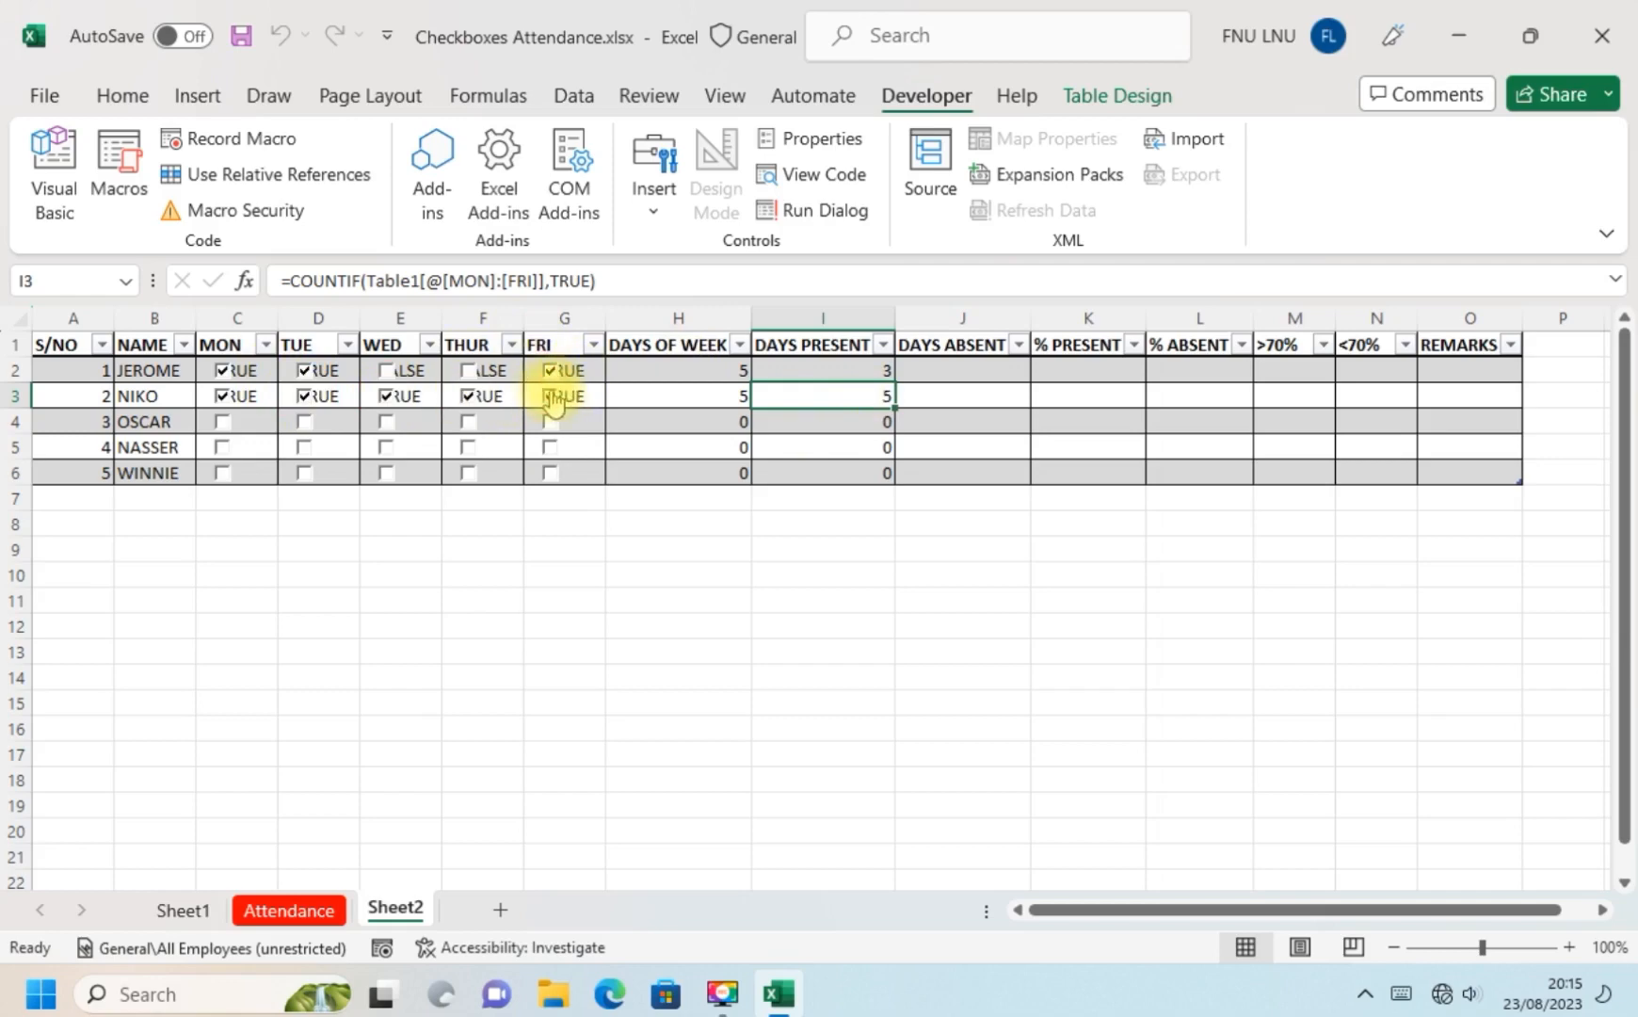
pyautogui.click(468, 375)
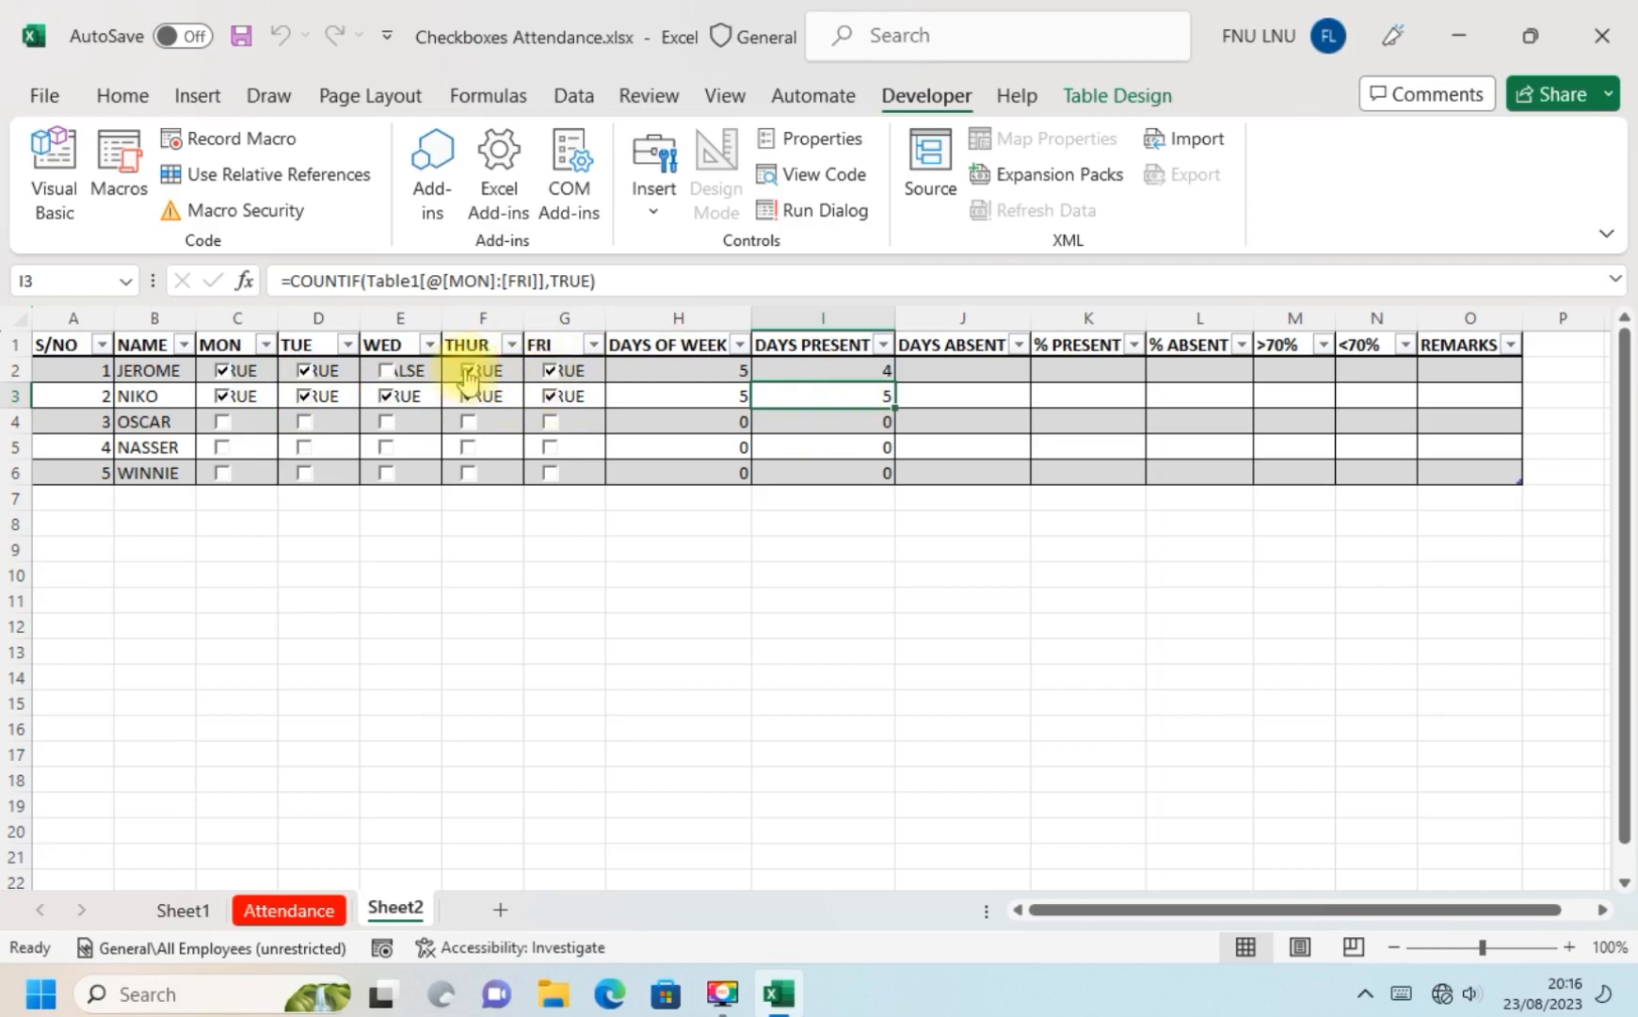
pyautogui.click(386, 370)
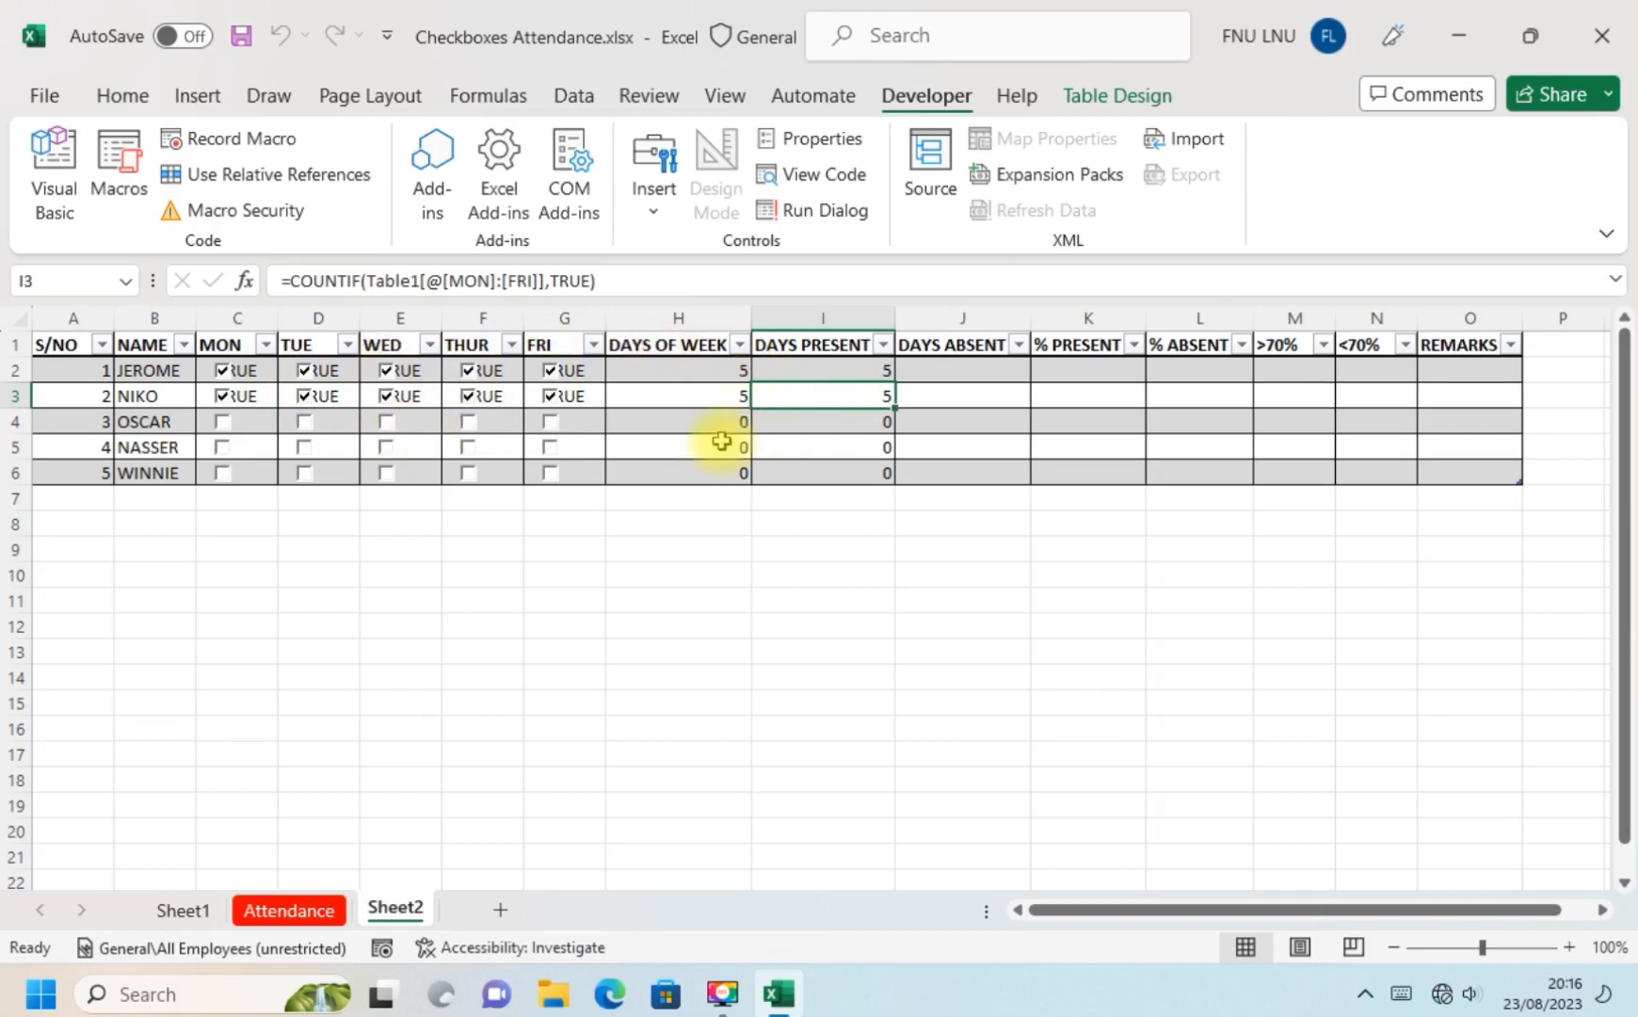
# Enter =COUNTIF(Table1[@[MON]:[FRI]],FALSE) in the first DAYS ABSENT cell, J2.
pyautogui.click(941, 373)
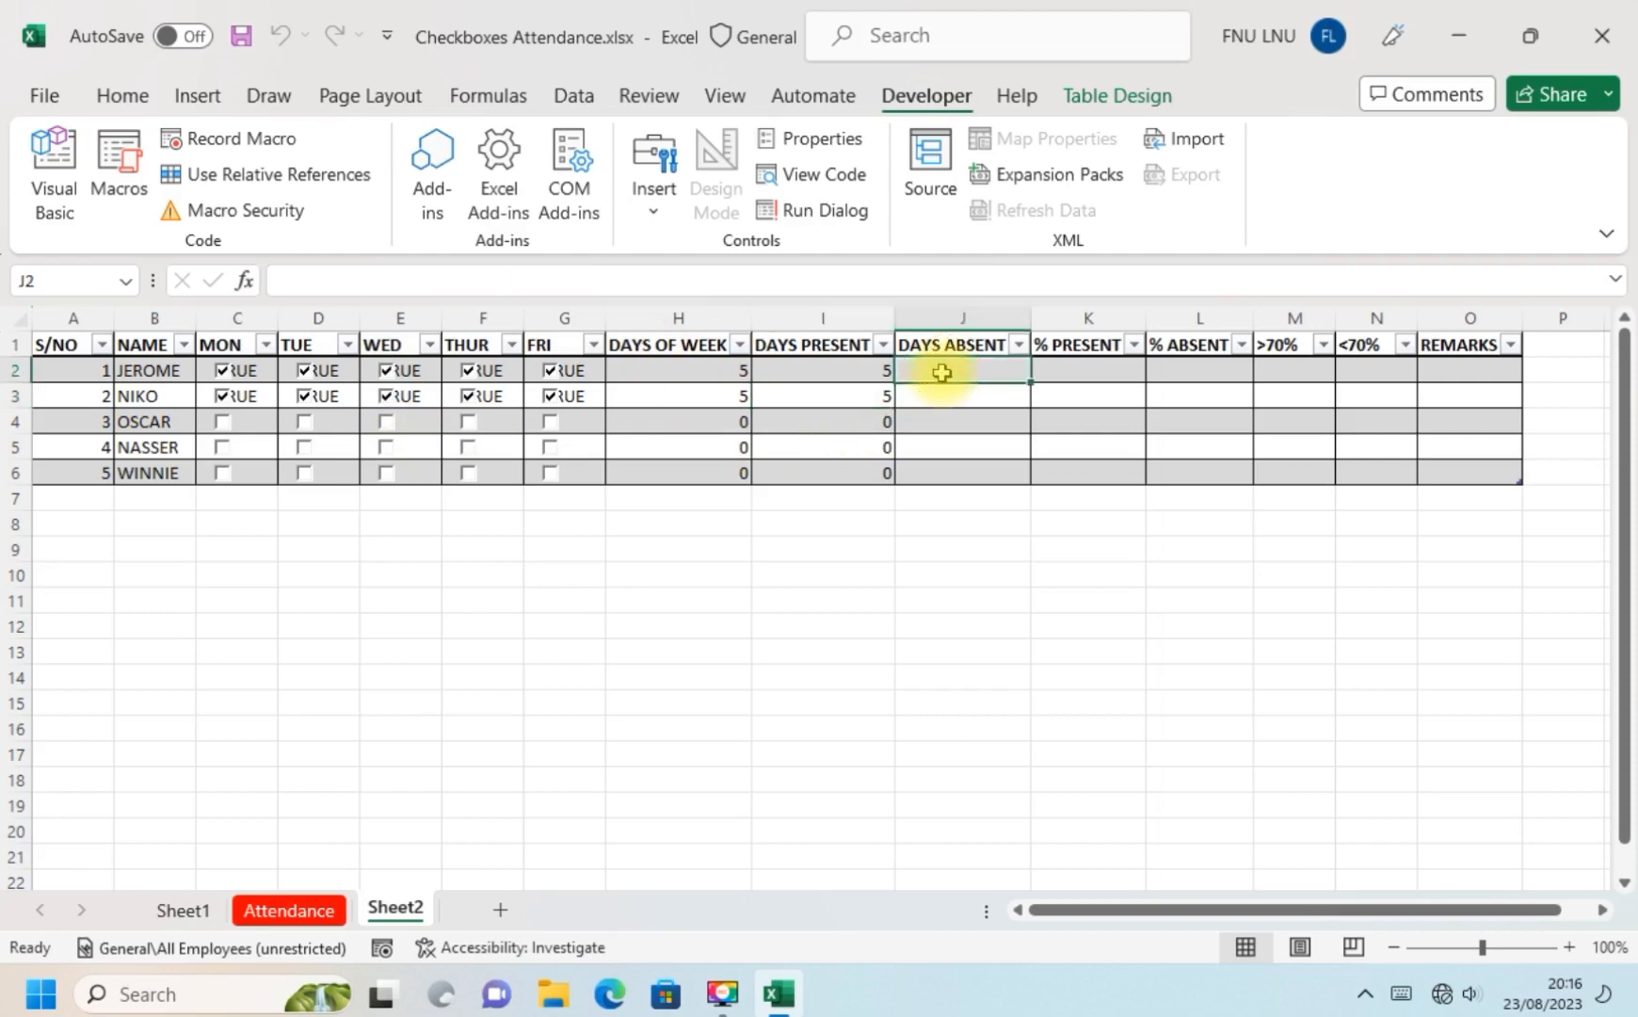
pyautogui.write('=')
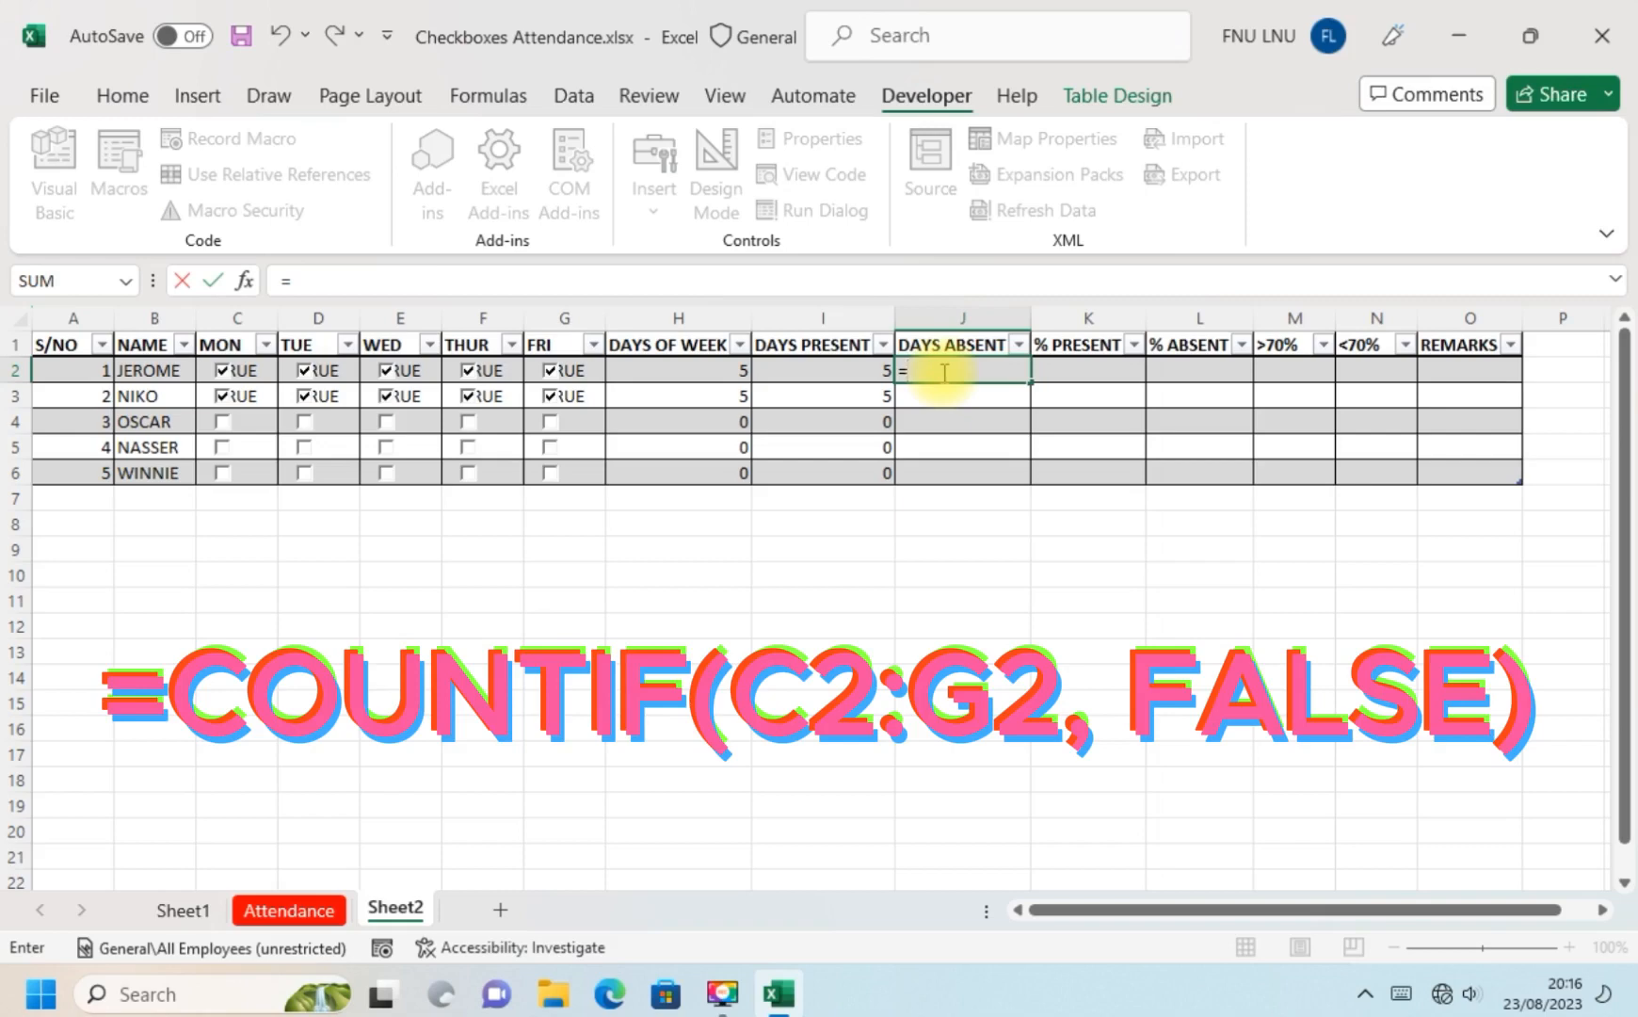
pyautogui.write('COUNT')
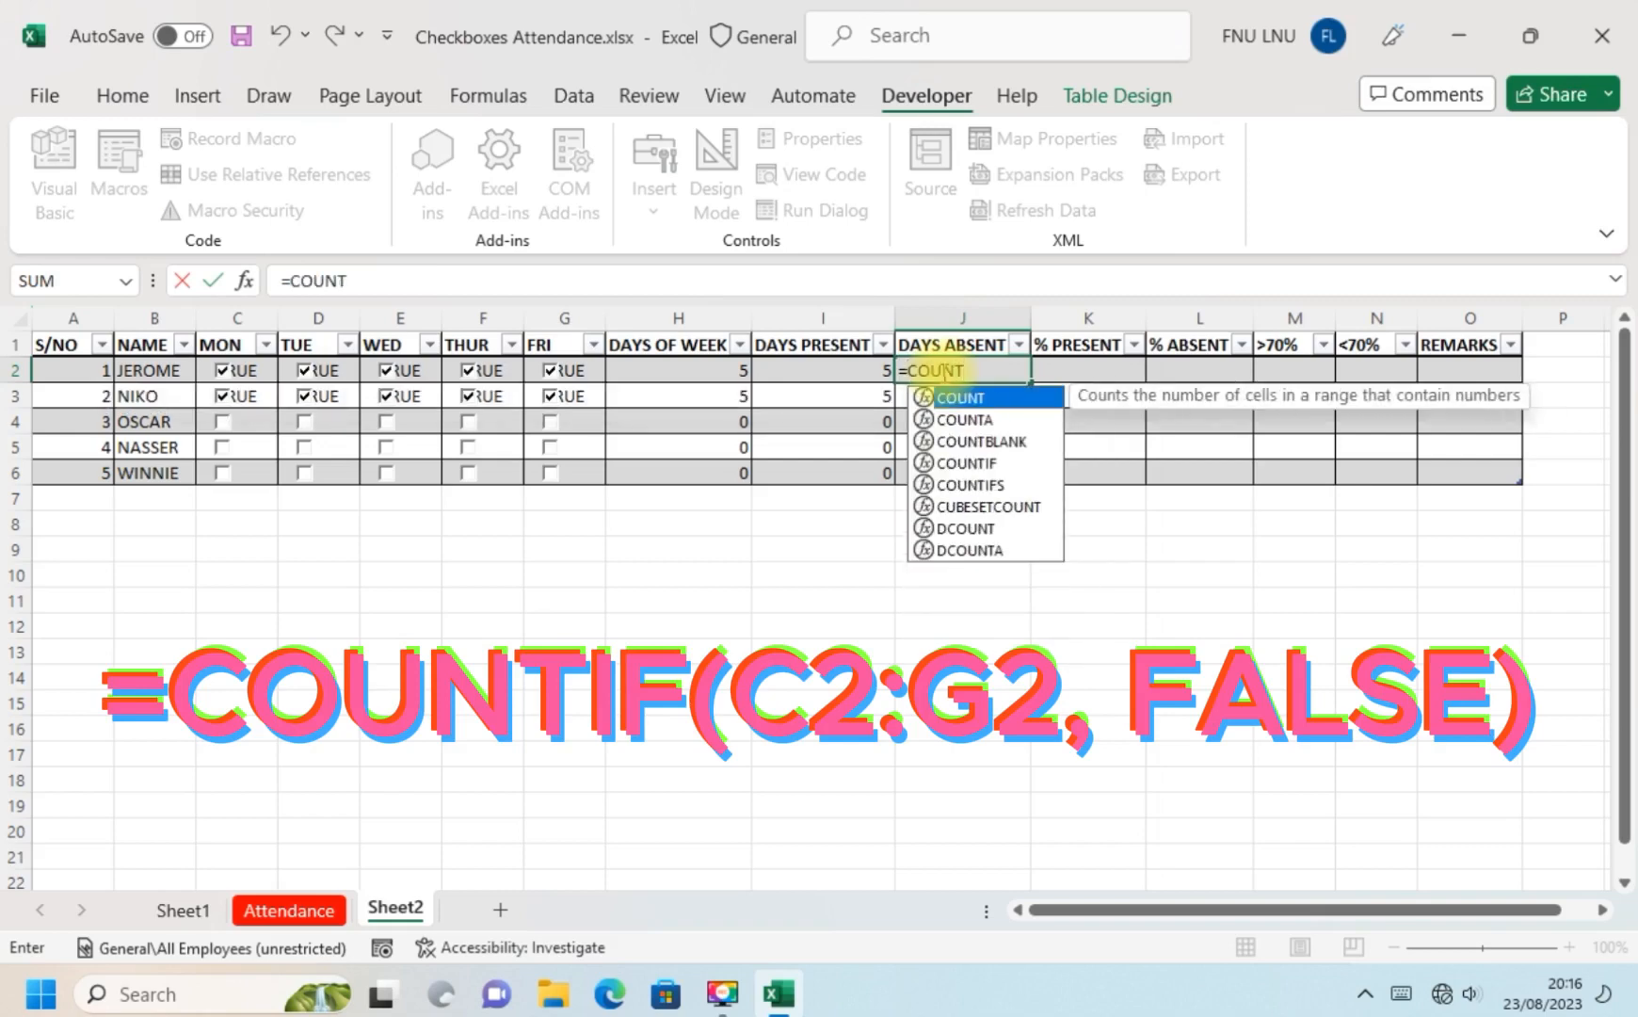
pyautogui.write('IF(')
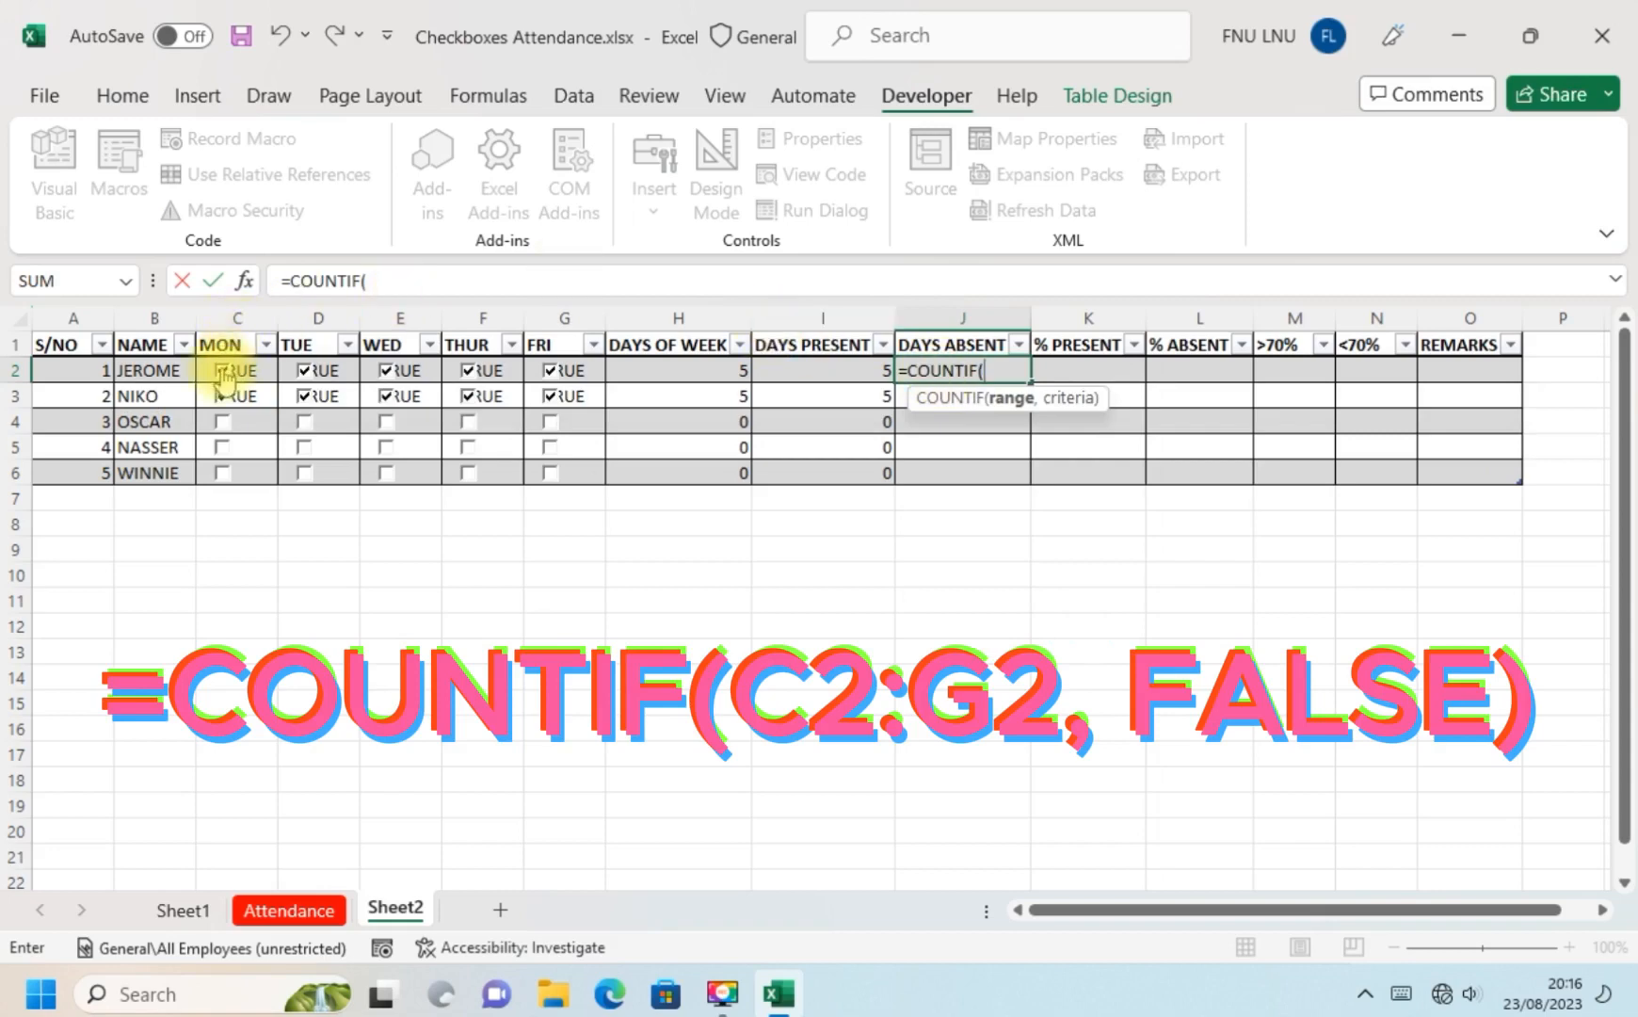
pyautogui.moveTo(243, 375); pyautogui.dragTo(577, 371)
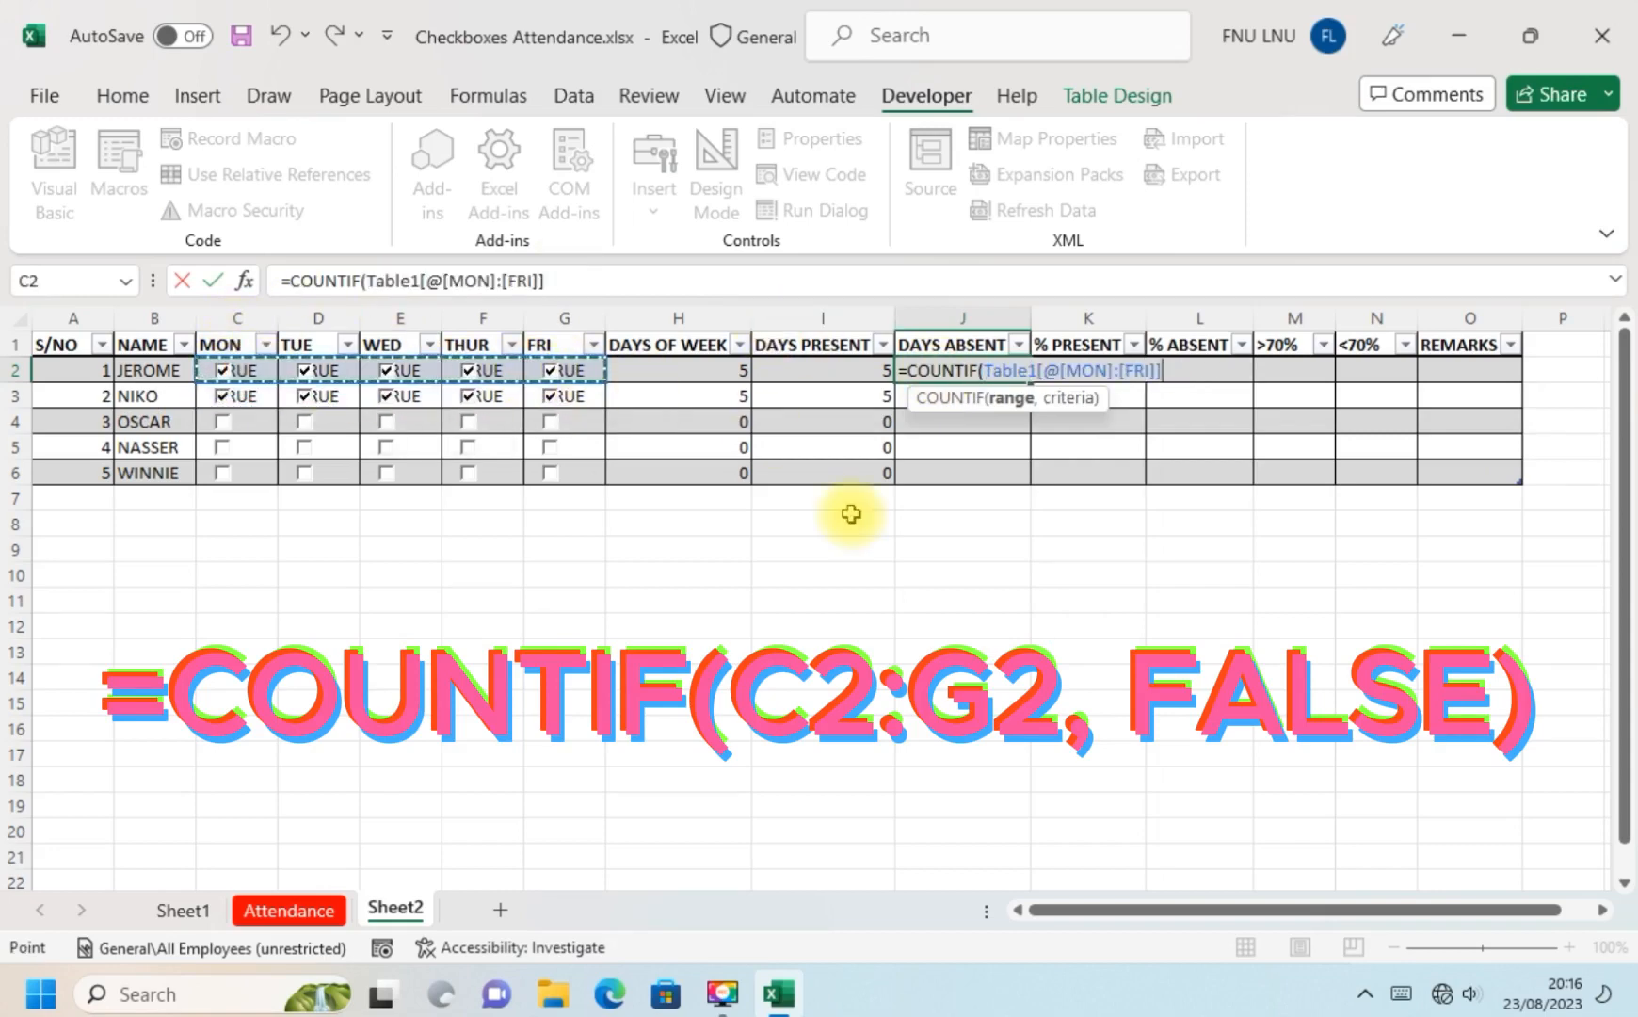
pyautogui.write(',')
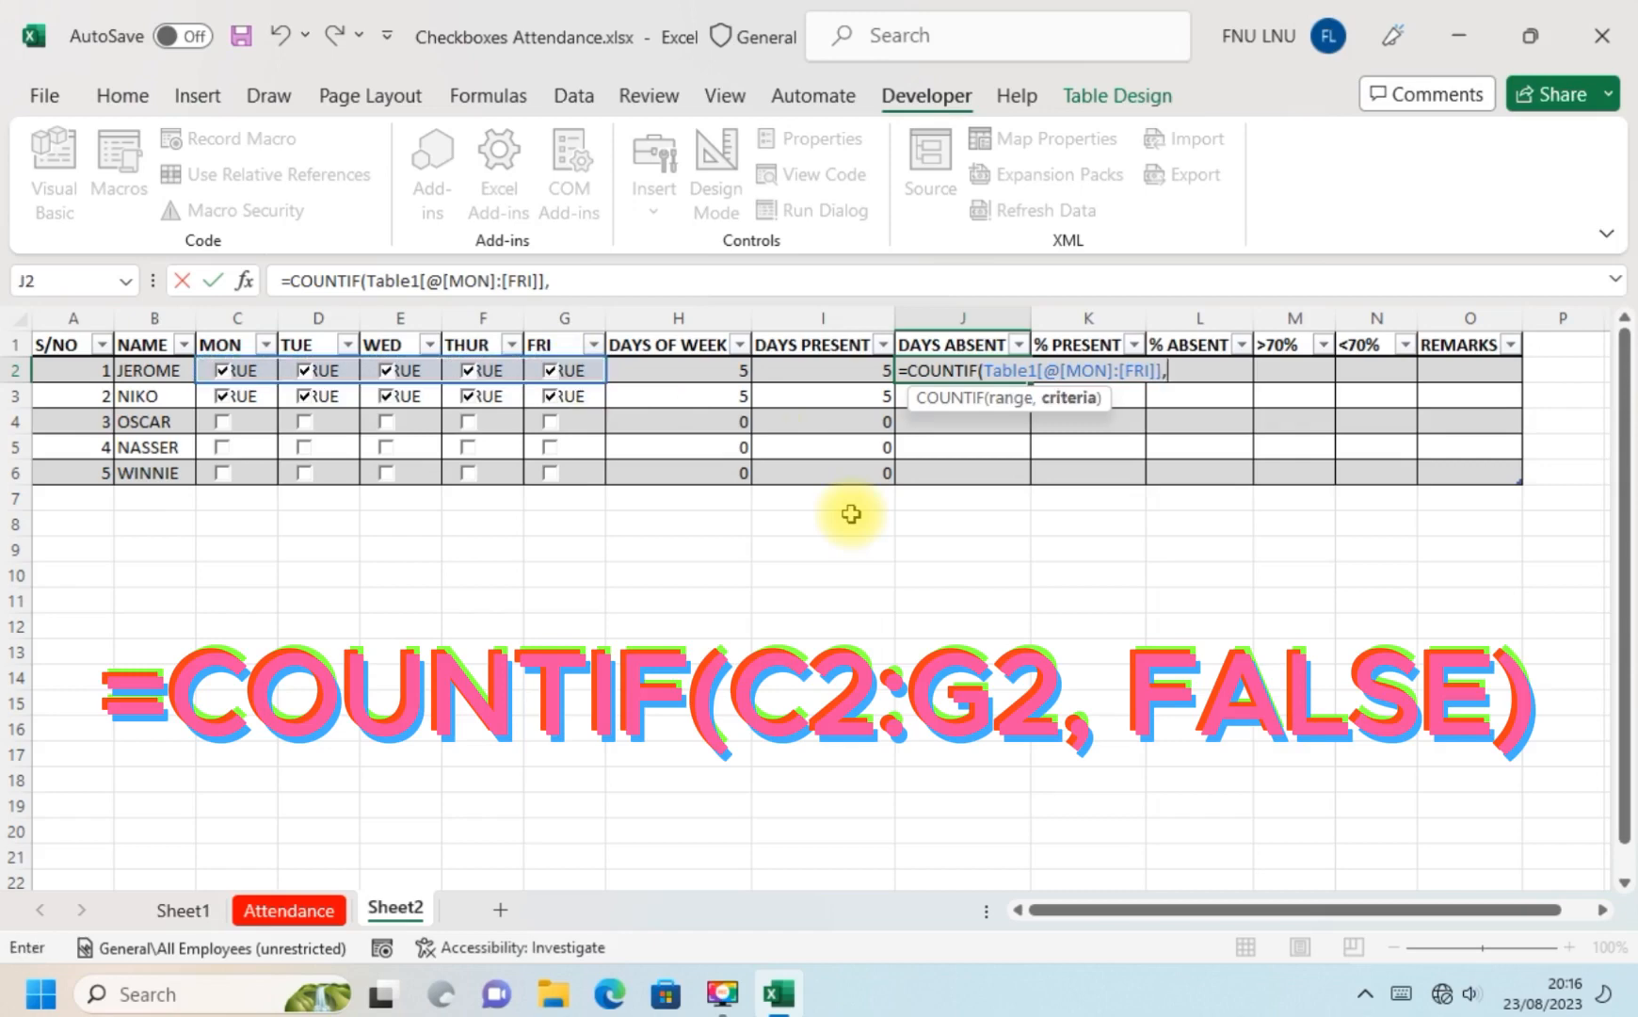
pyautogui.write('FA')
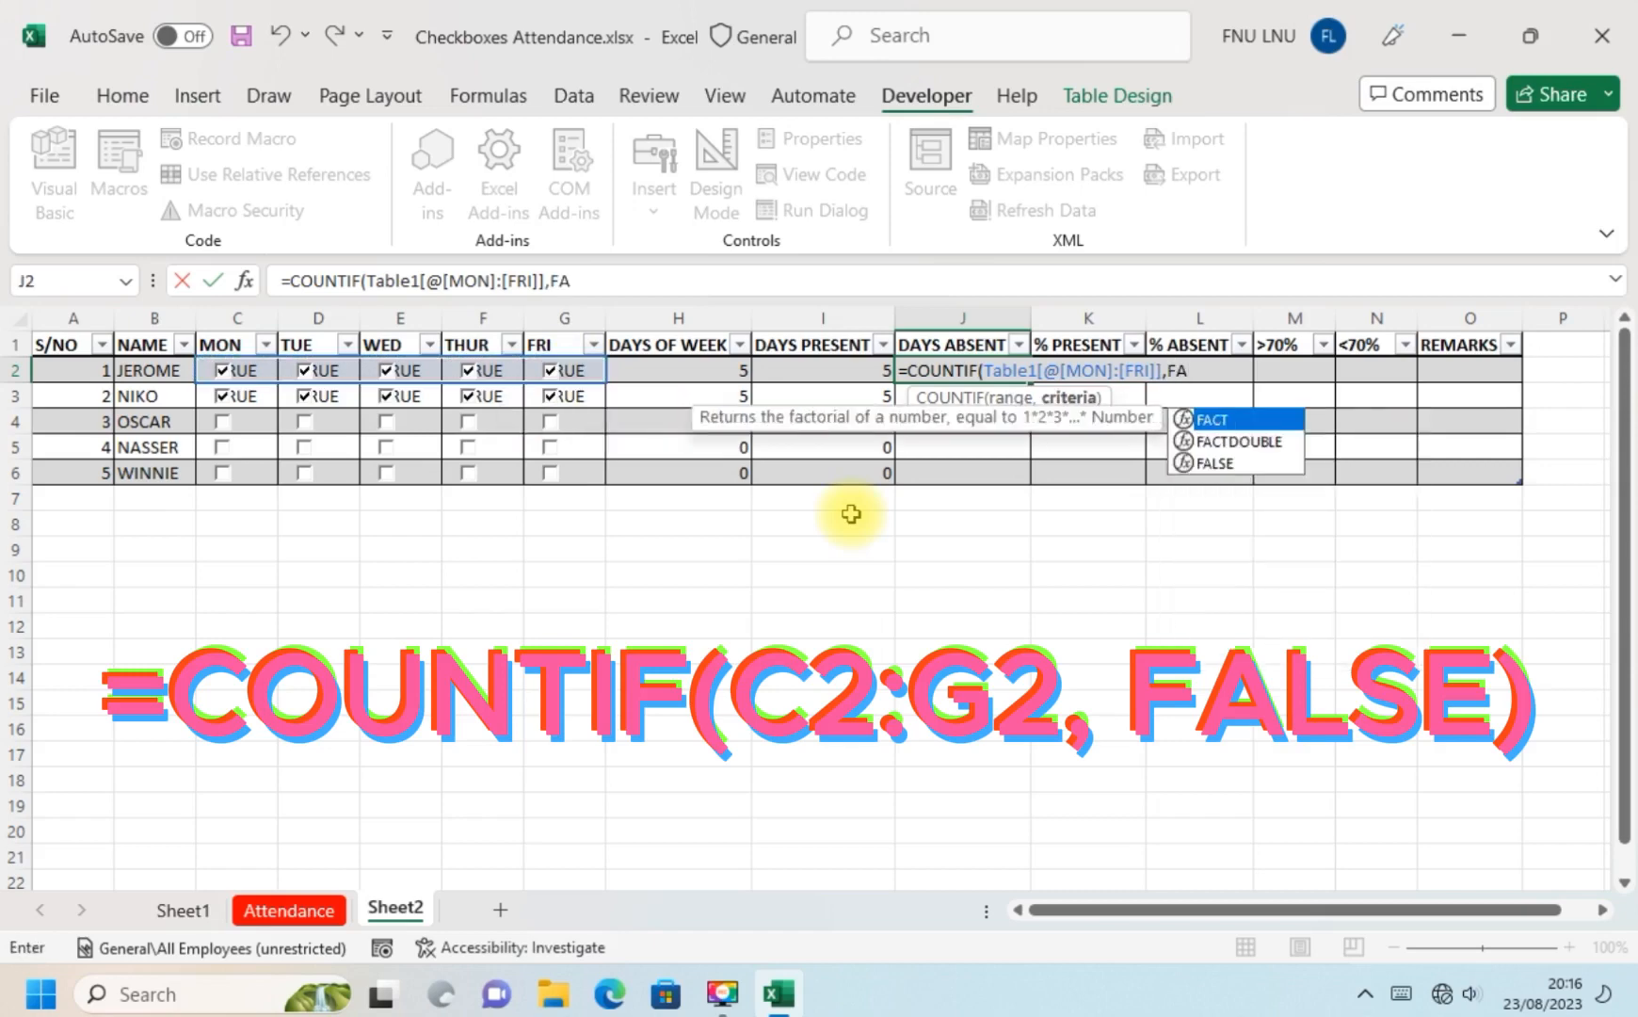
pyautogui.write('L')
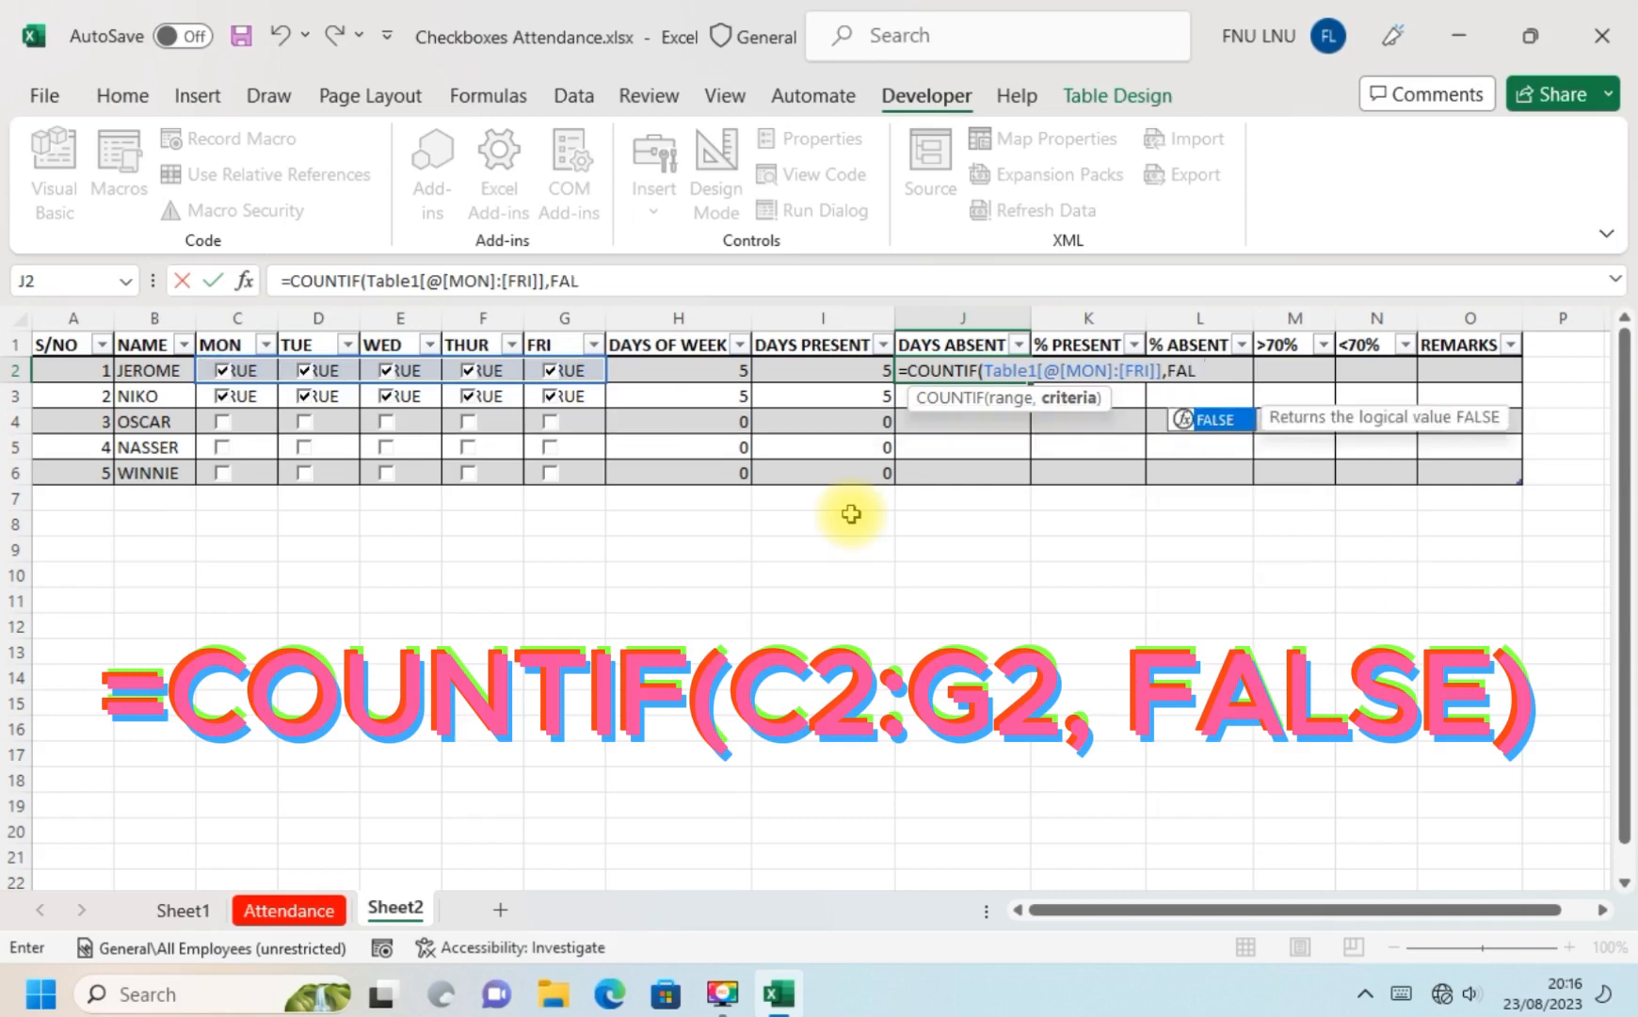
pyautogui.write('SE')
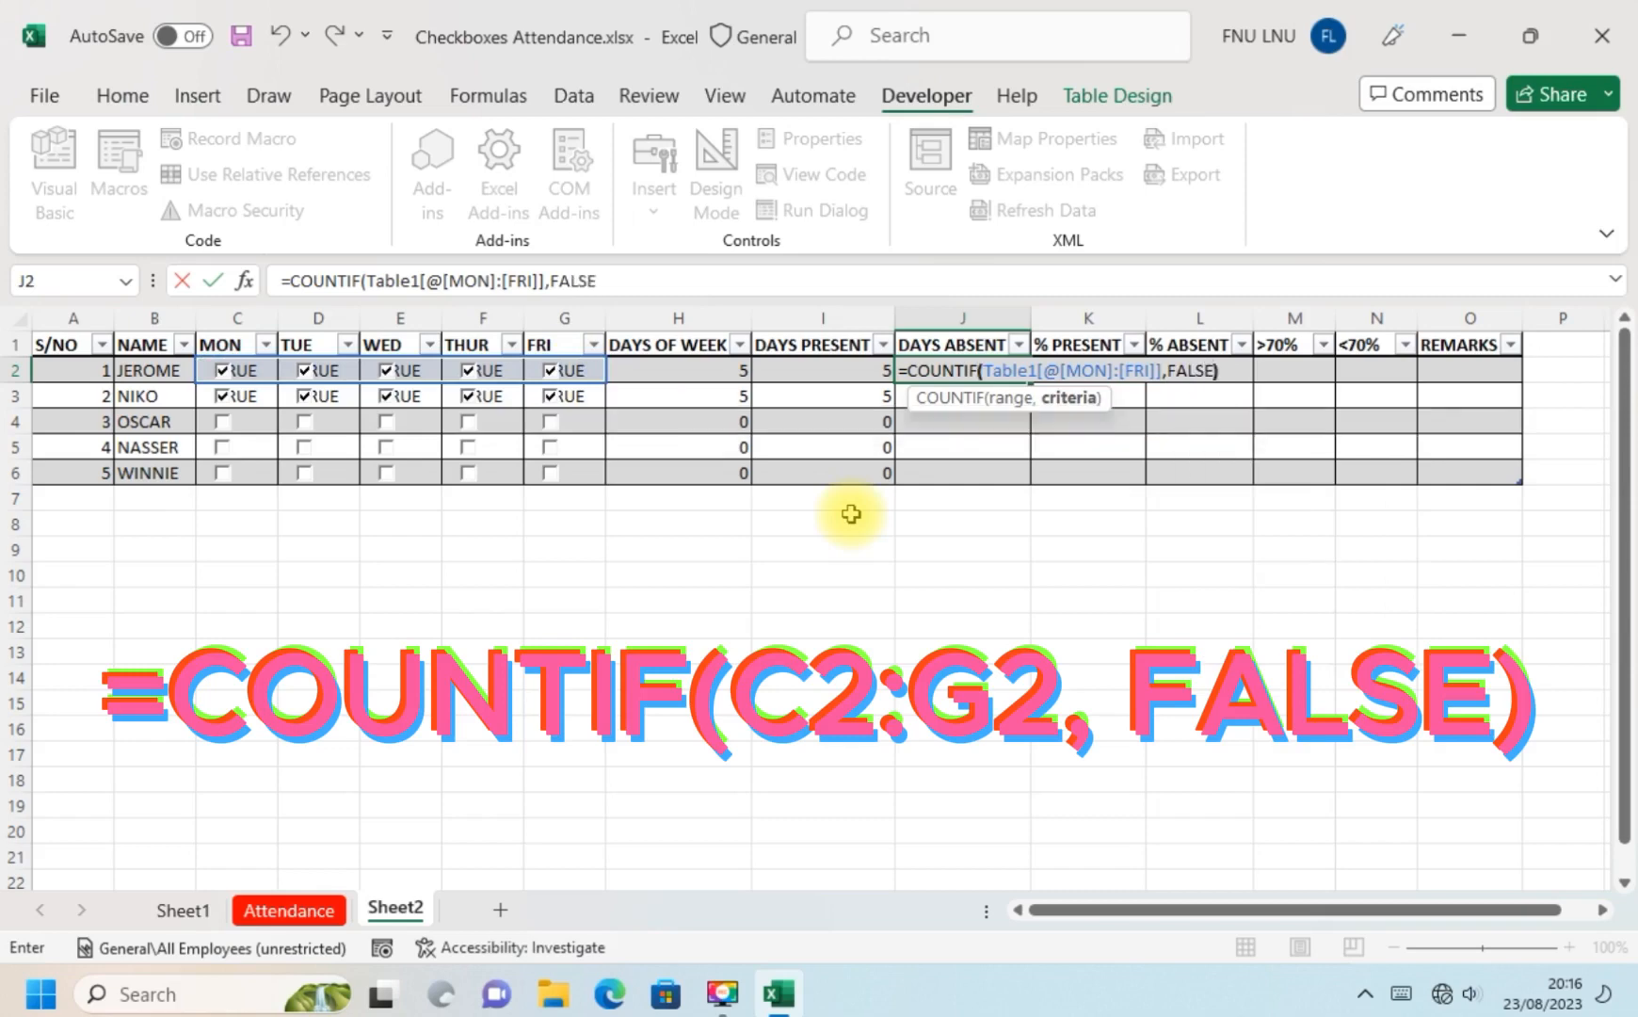
pyautogui.write(')')
pyautogui.press('Return')
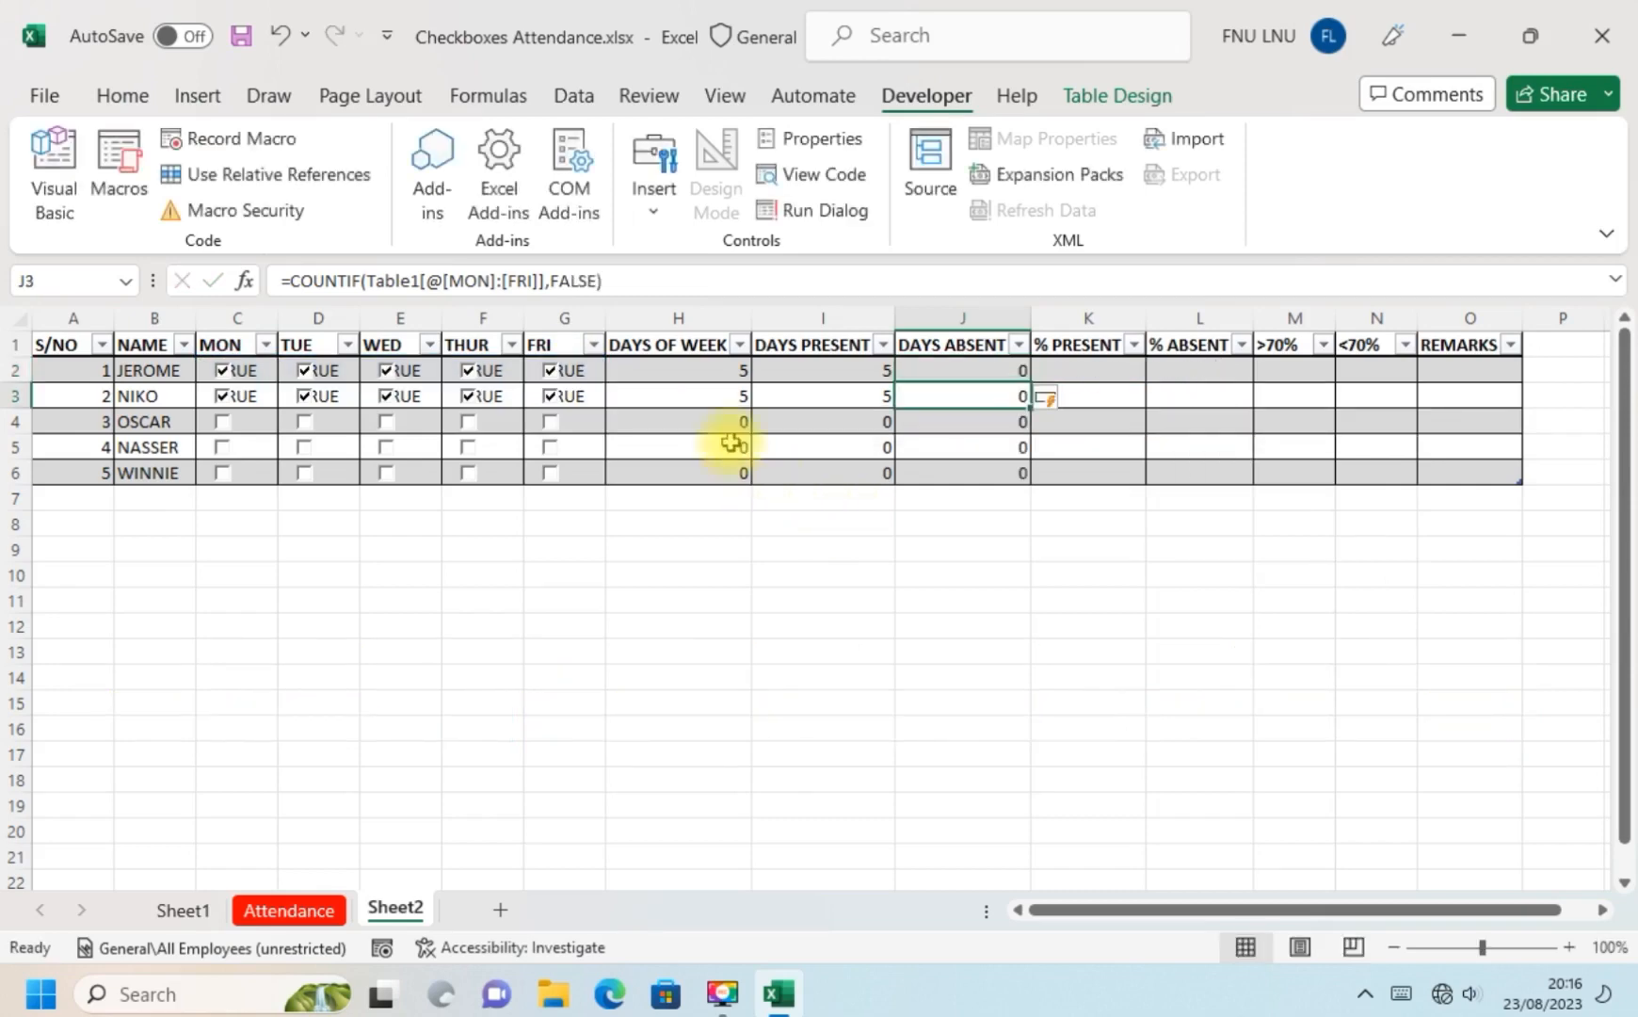
# Untick the Friday, Thursday and Wednesday checkboxes in row 2 to test the absence count.
pyautogui.click(553, 373)
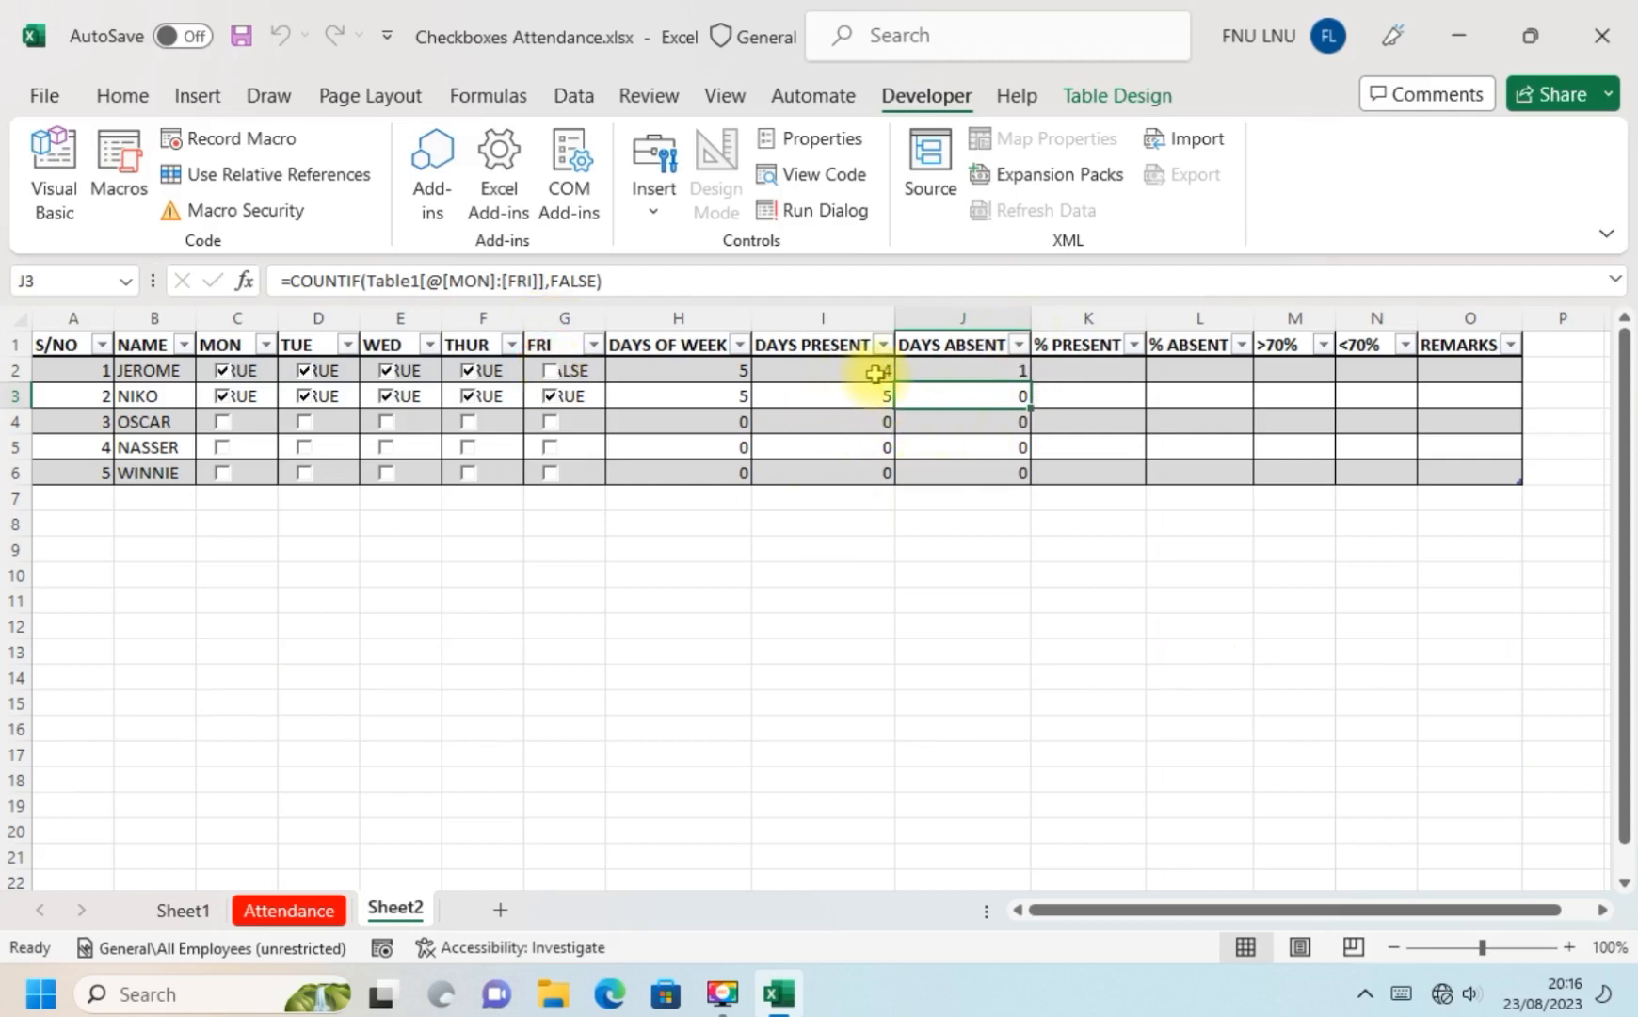
pyautogui.click(468, 373)
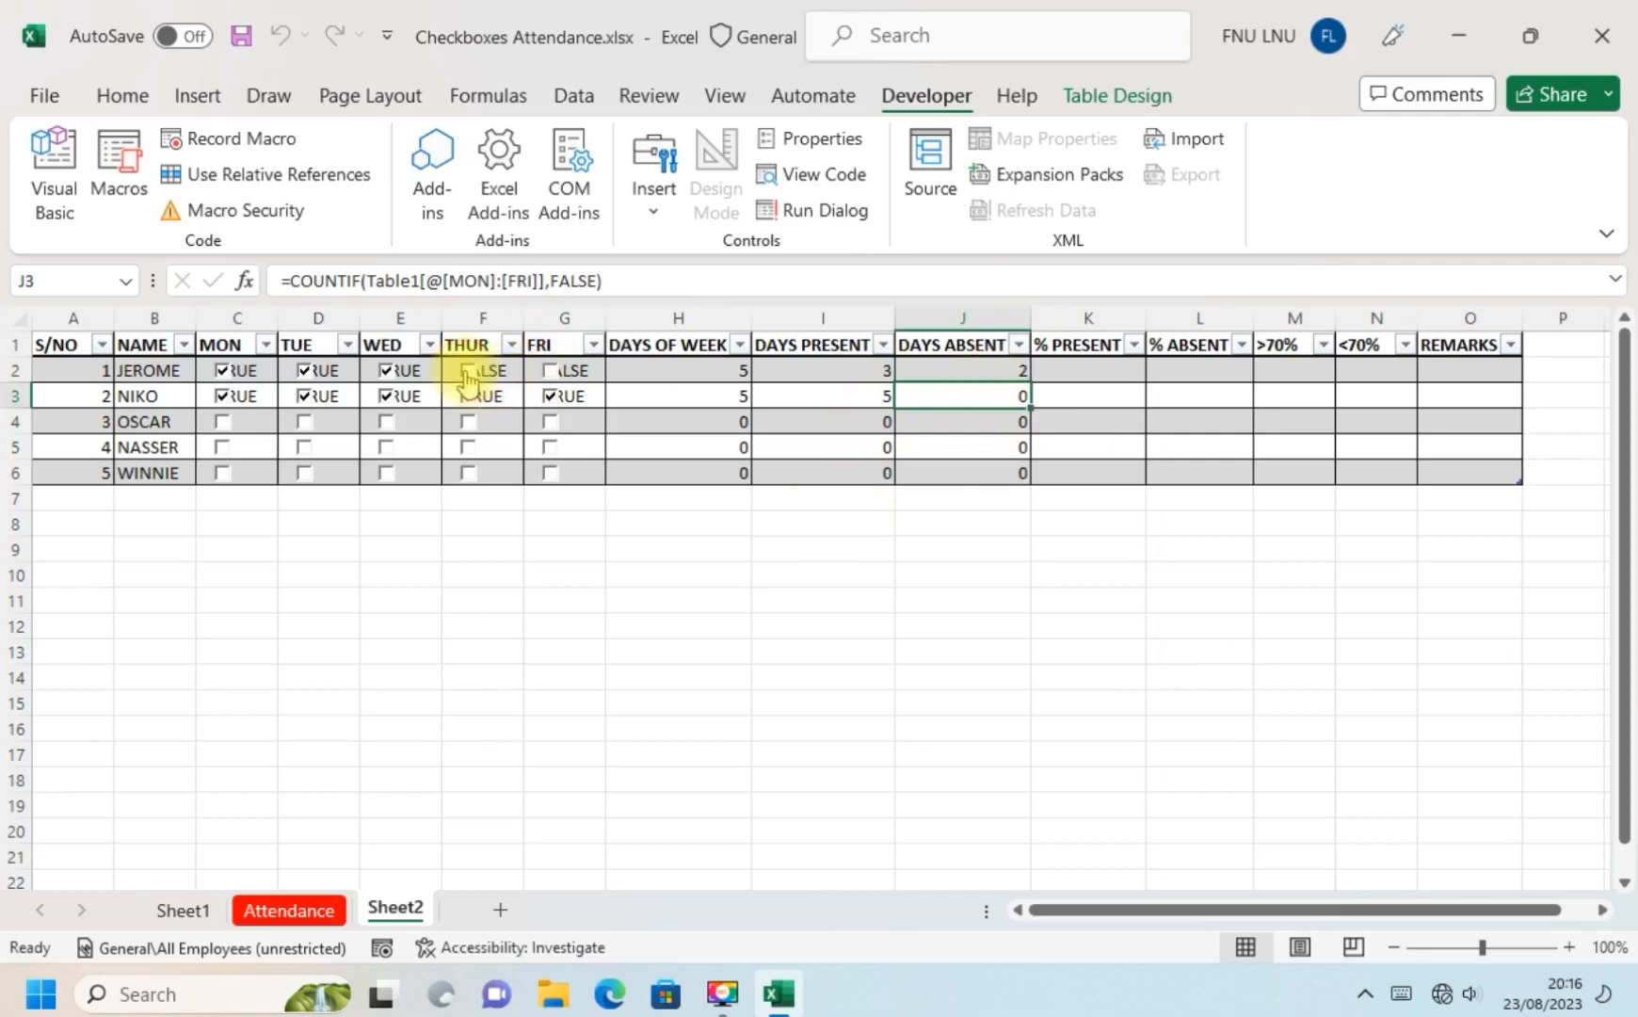
pyautogui.click(387, 372)
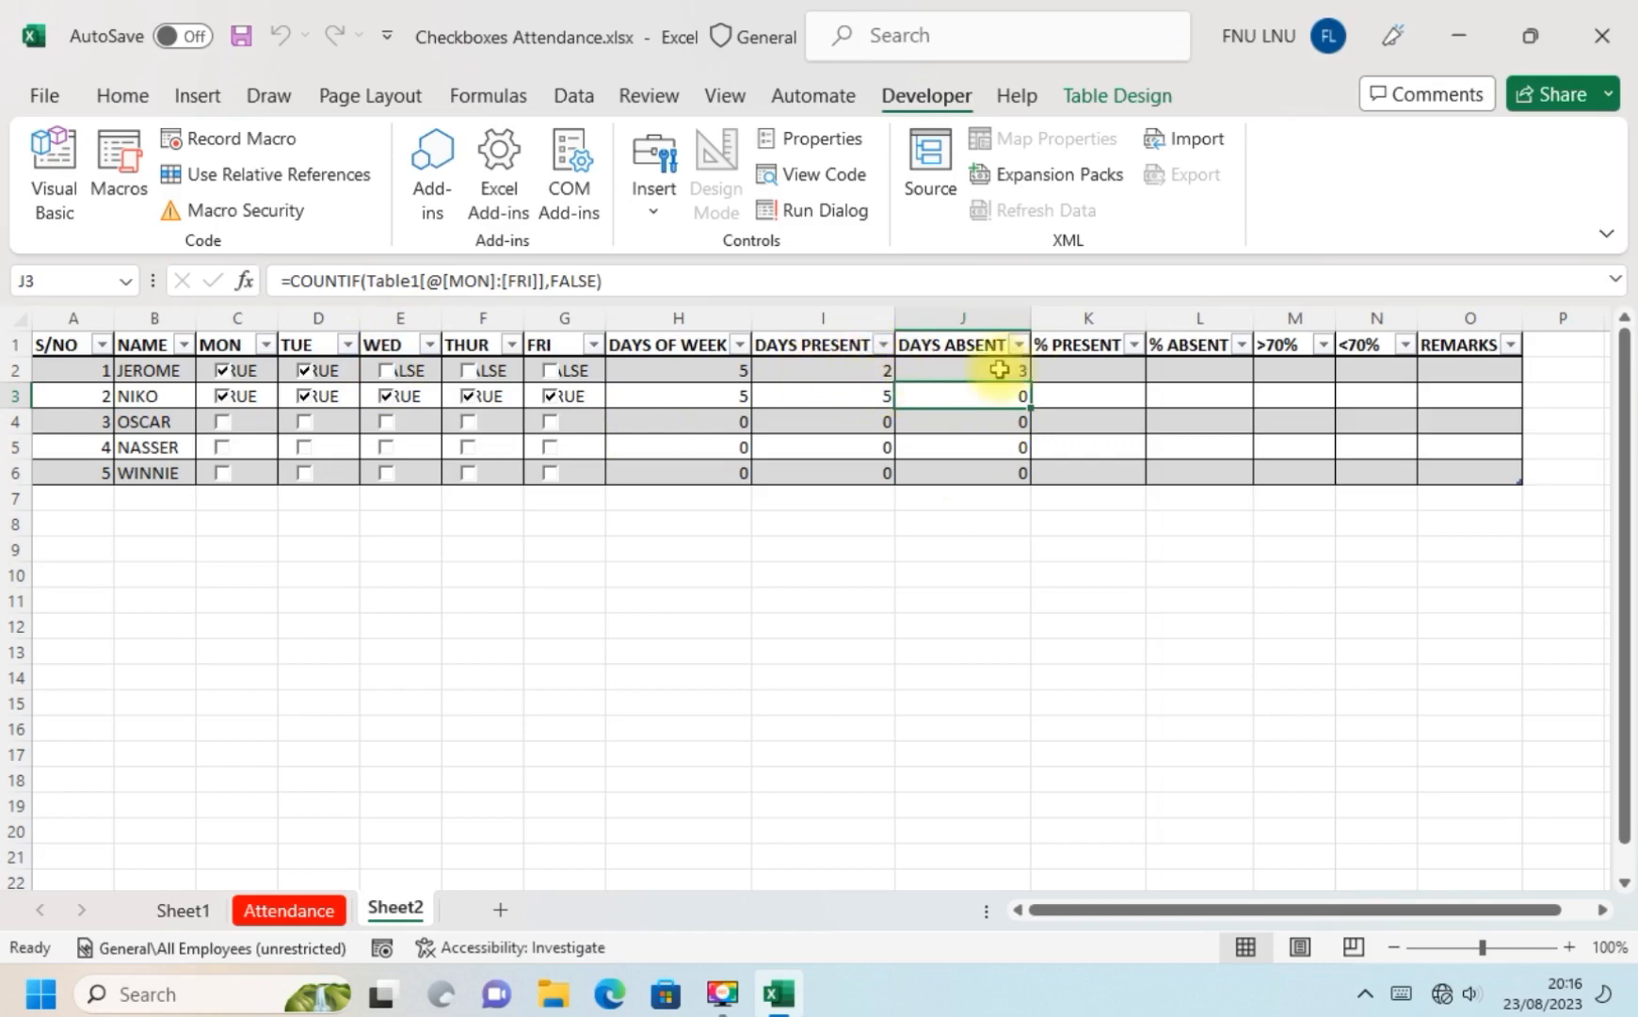
# Enter =[@[DAYS PRESENT]]/[@[DAYS OF WEEK]]*100 in the first % PRESENT cell, K2.
pyautogui.click(1069, 367)
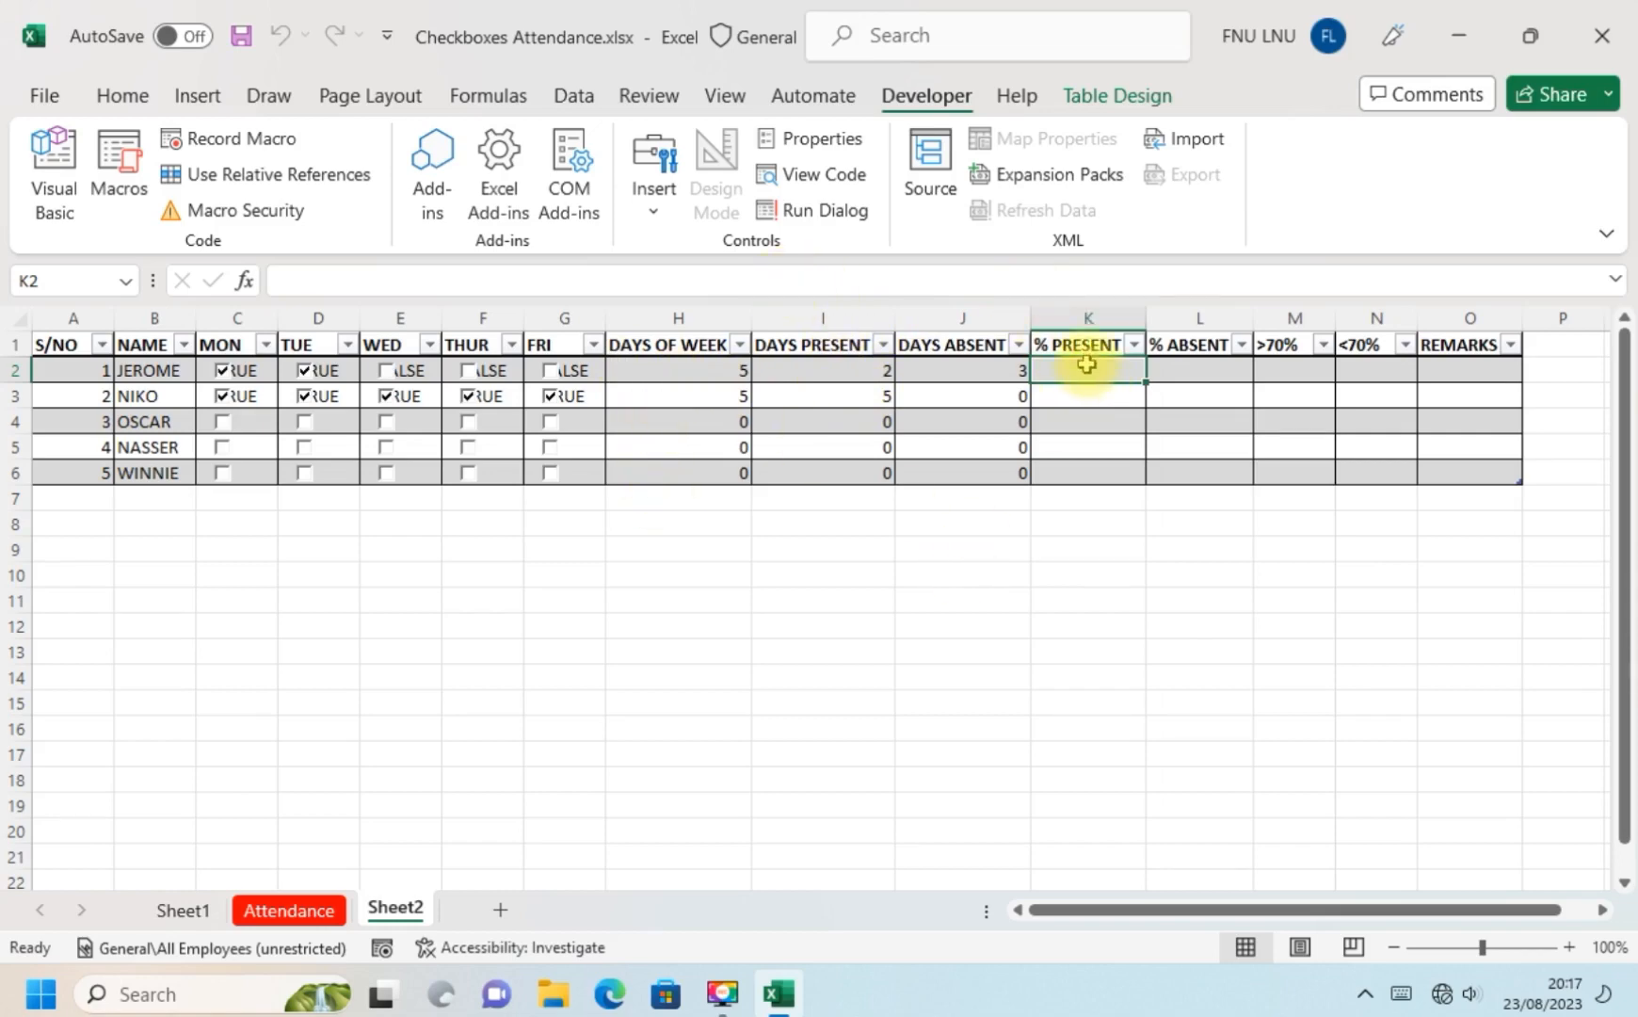
pyautogui.write('=')
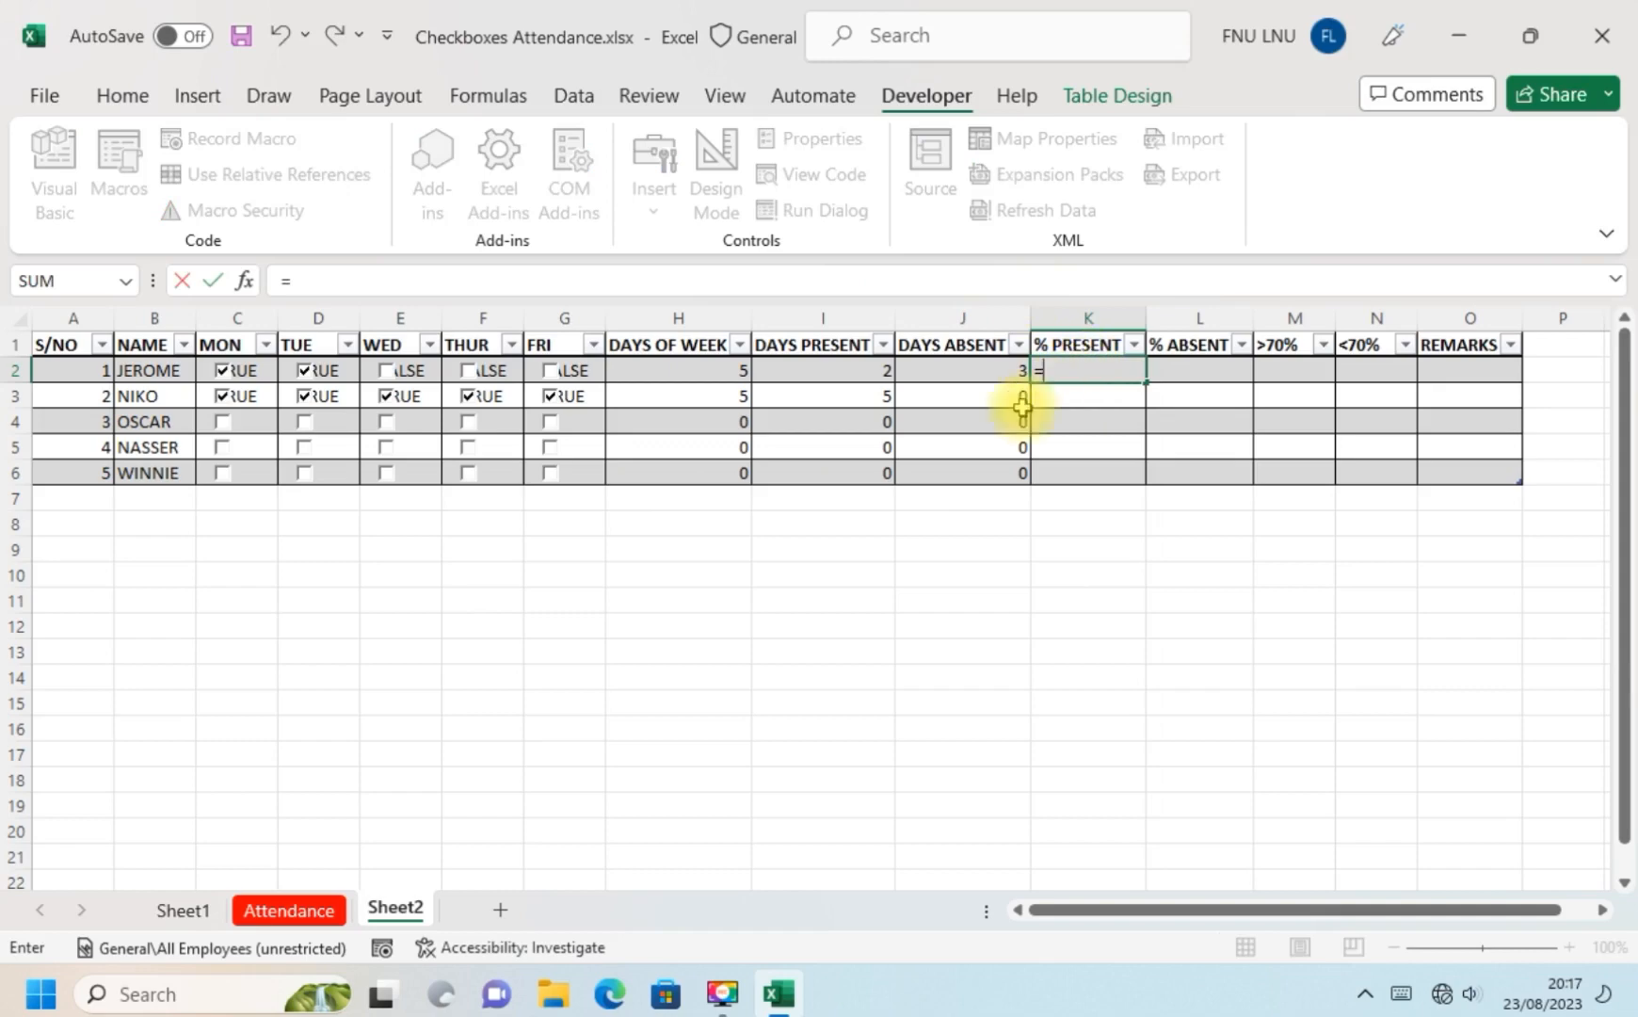
pyautogui.click(862, 372)
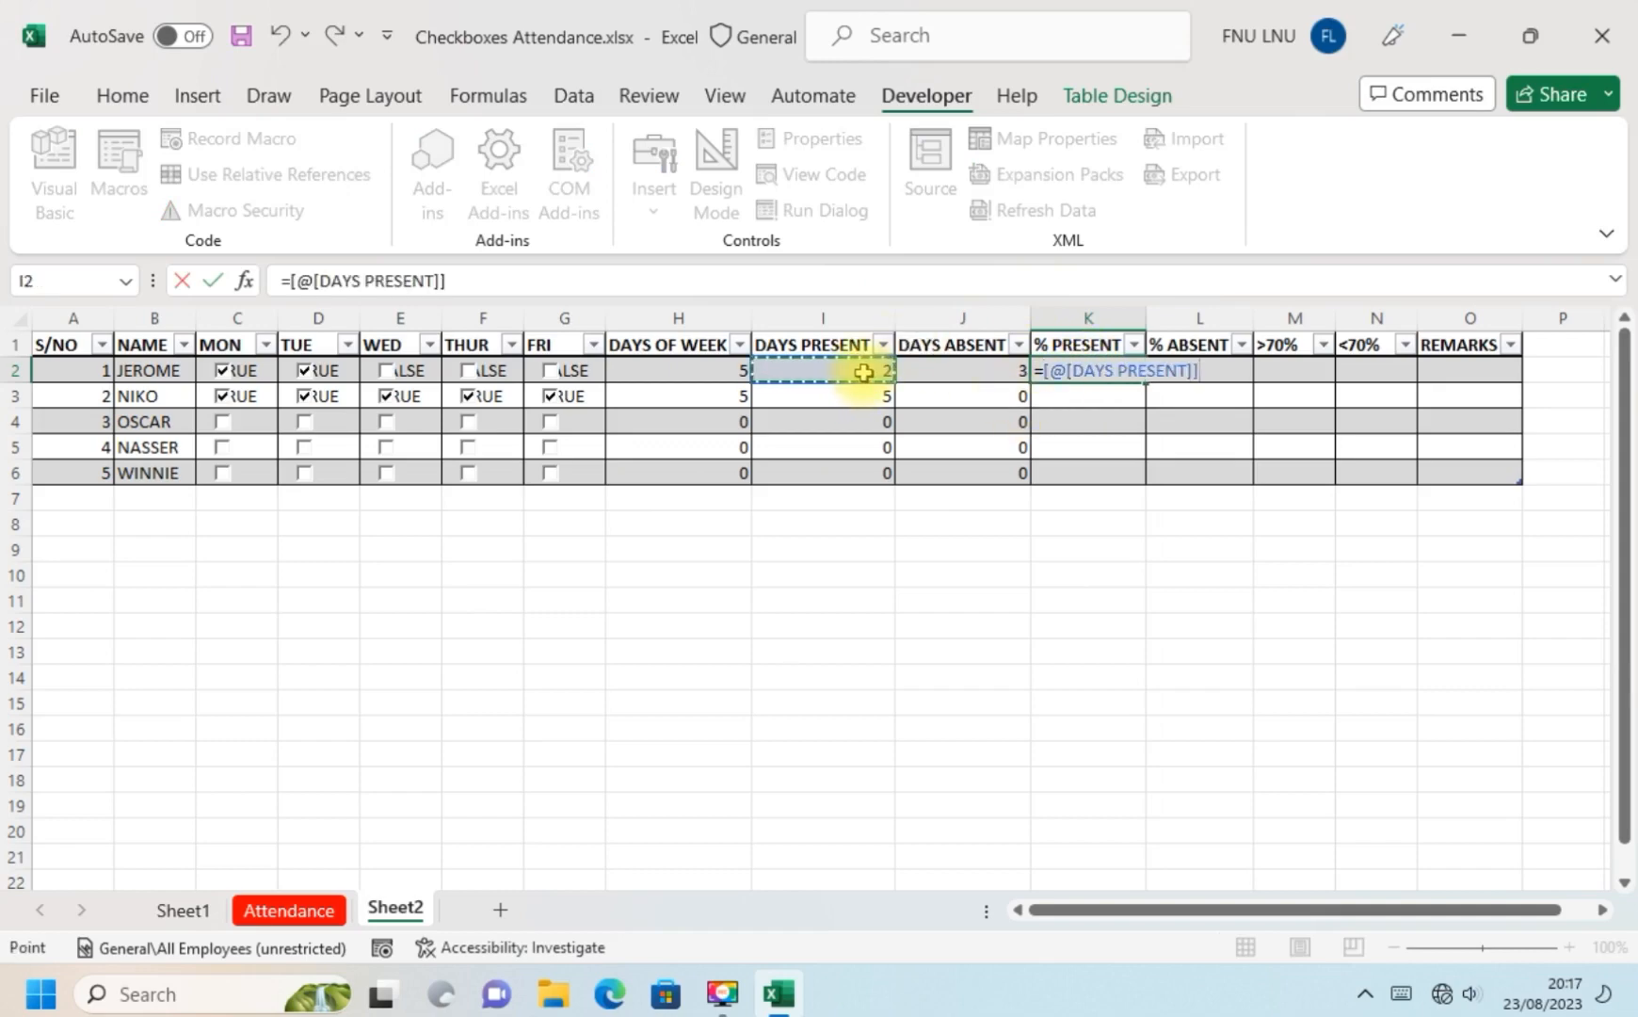
pyautogui.write('/')
pyautogui.click(727, 374)
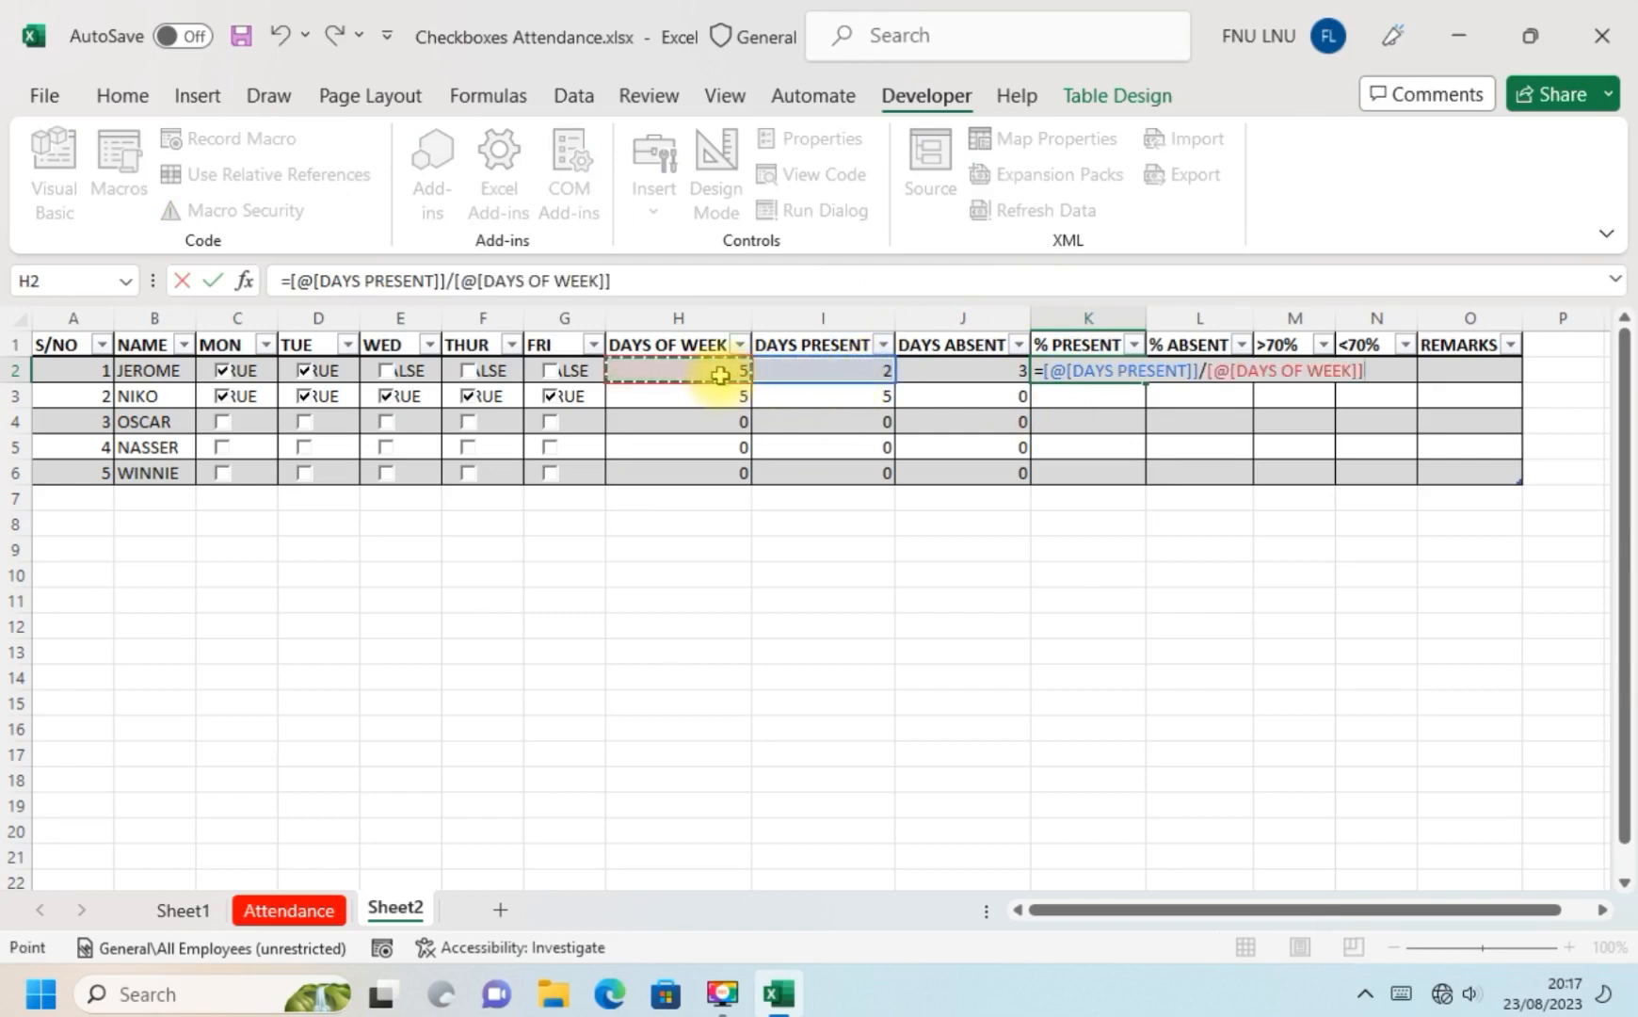
pyautogui.write('*1')
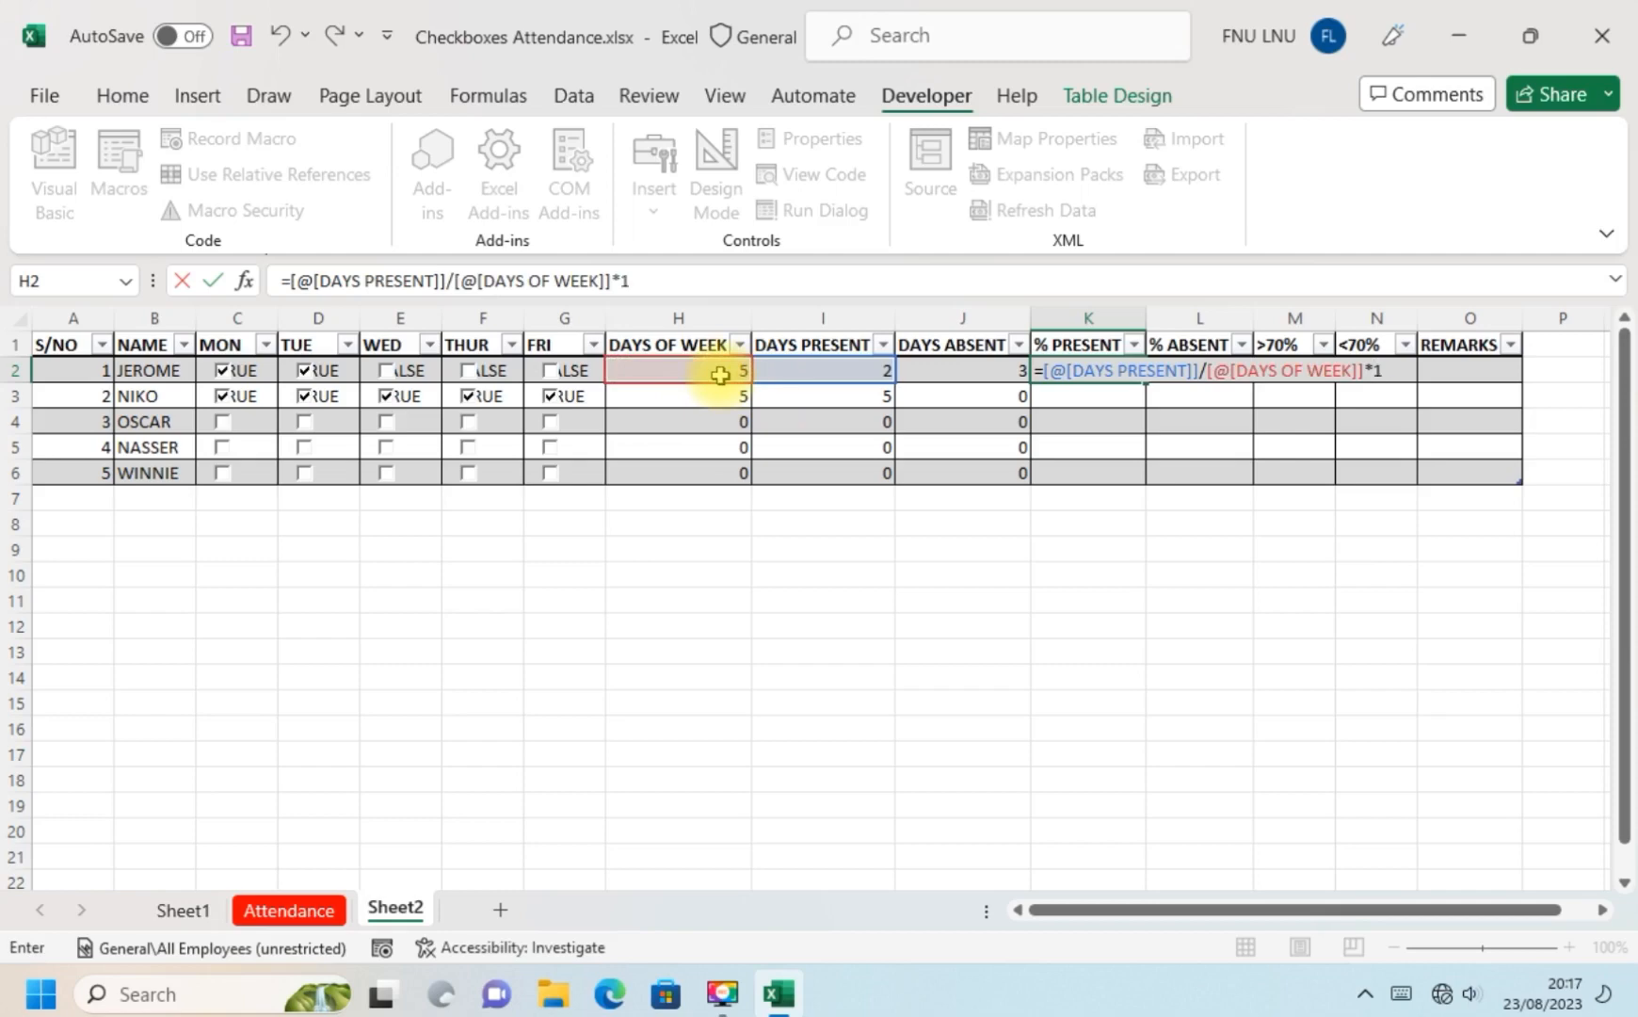
pyautogui.write('00')
pyautogui.press('Return')
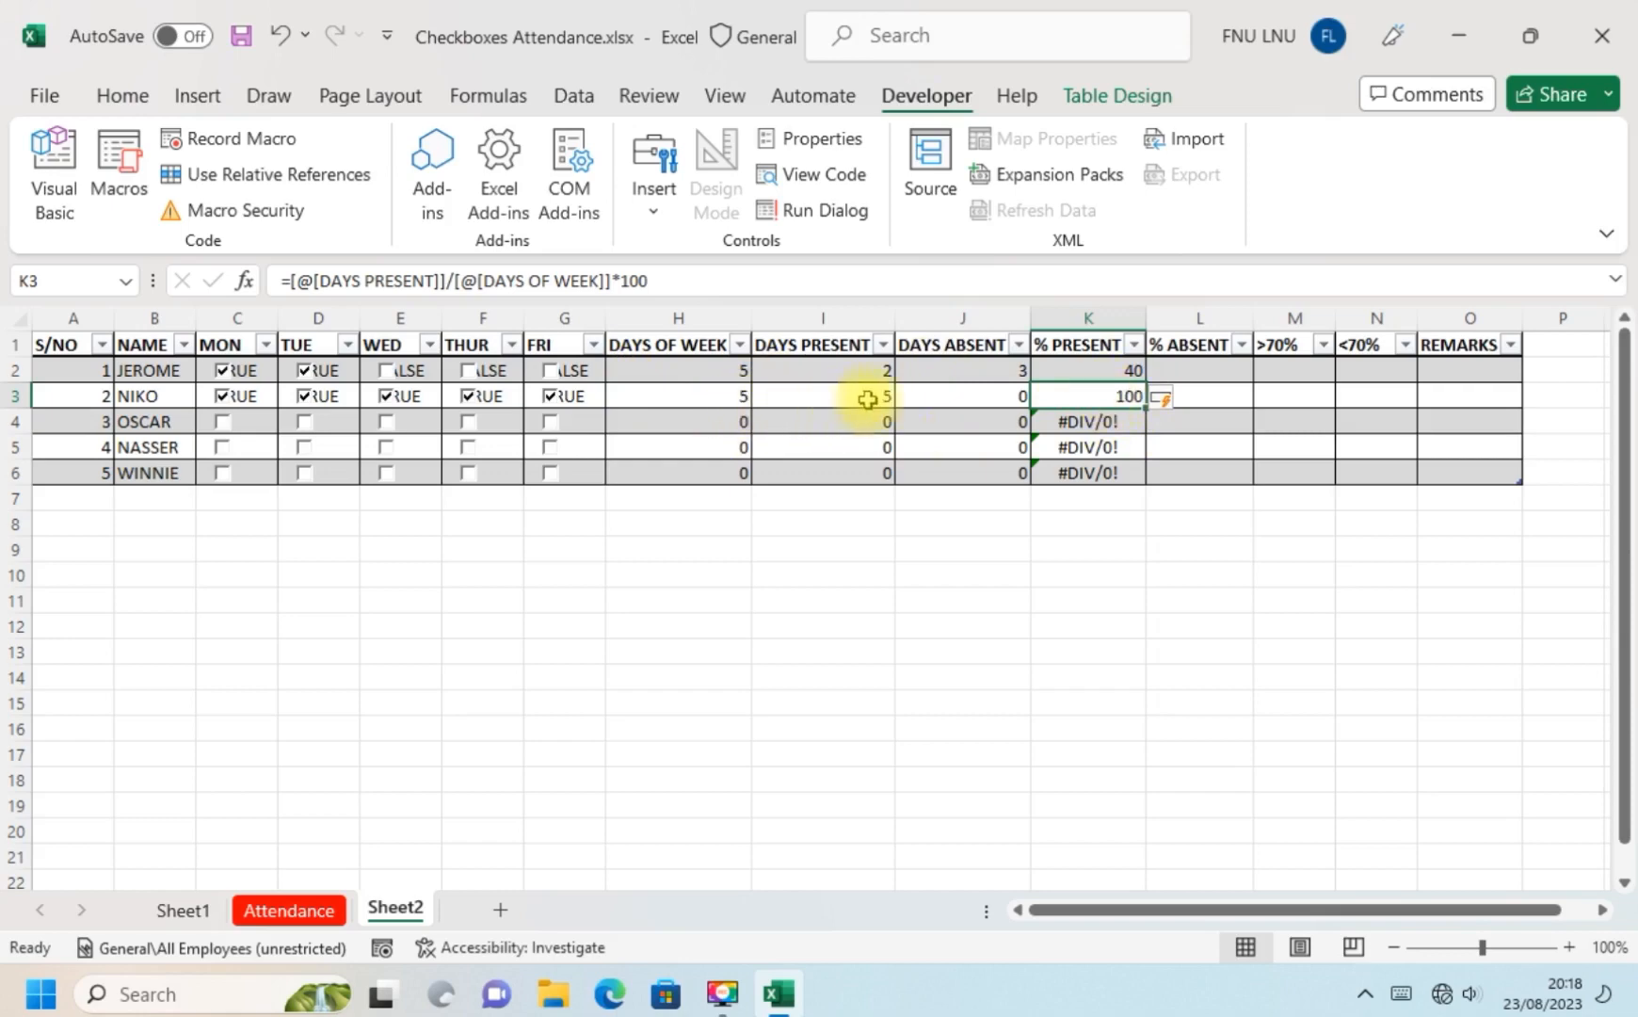
# Untick the Friday, Thursday, Wednesday and Tuesday checkboxes in row 3 and tick Wednesday in row 2 to test the present percentage.
pyautogui.click(551, 395)
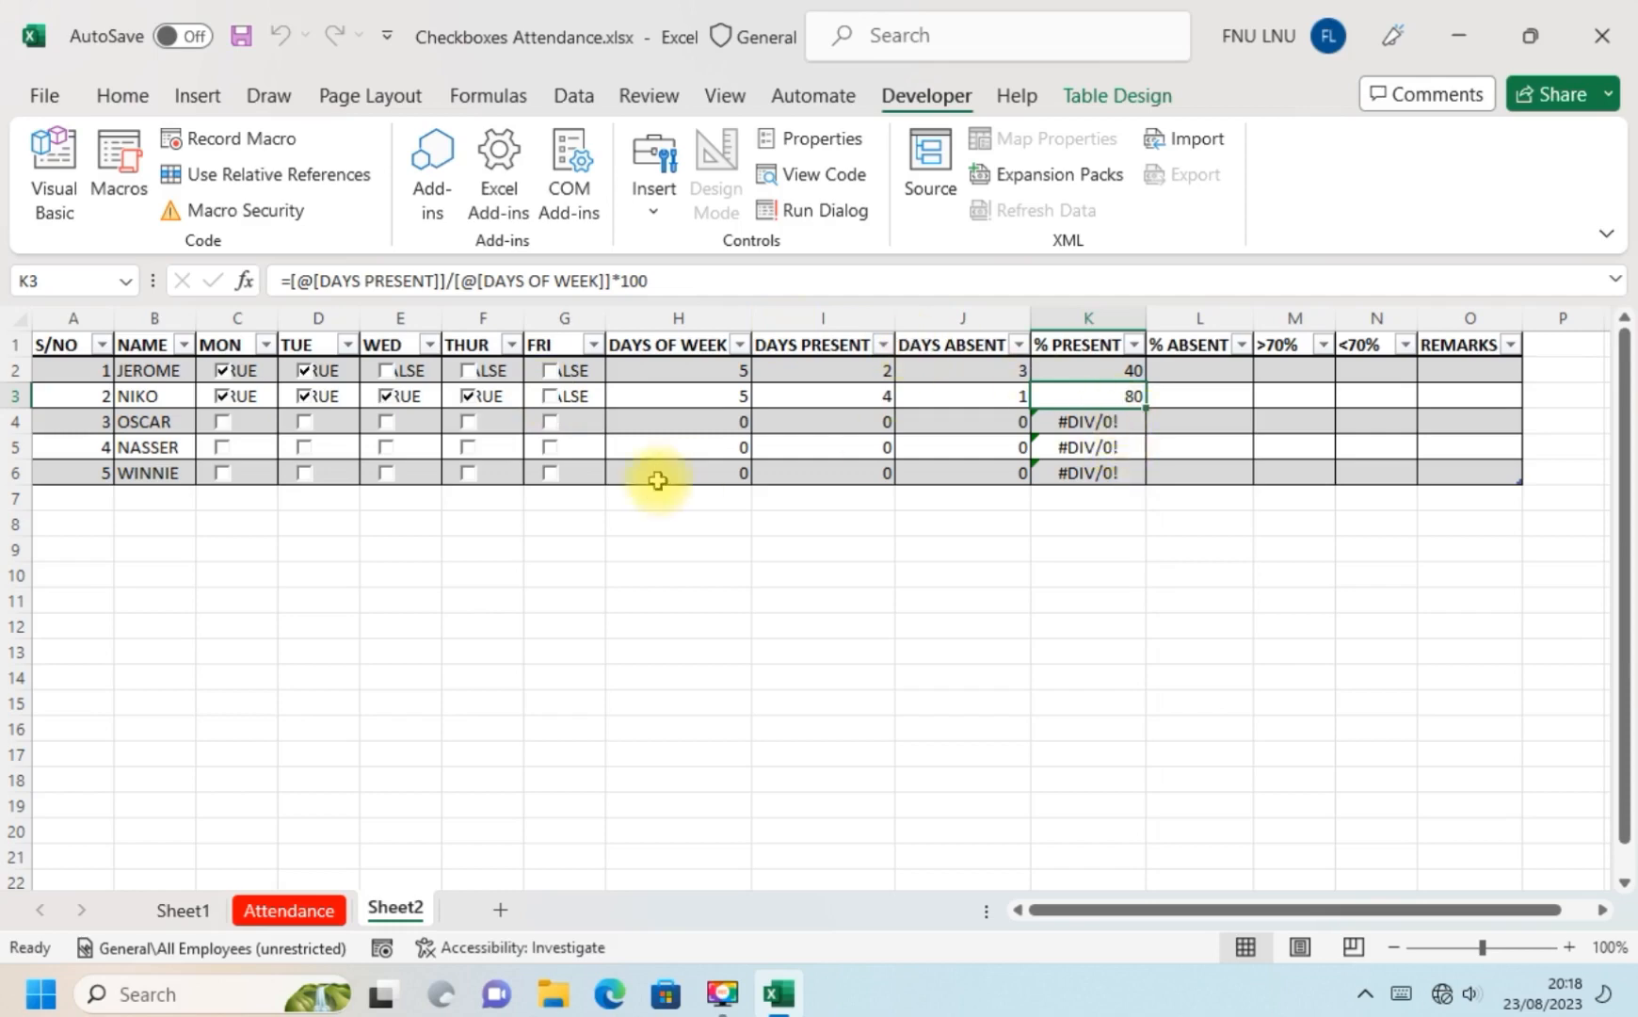
pyautogui.click(467, 397)
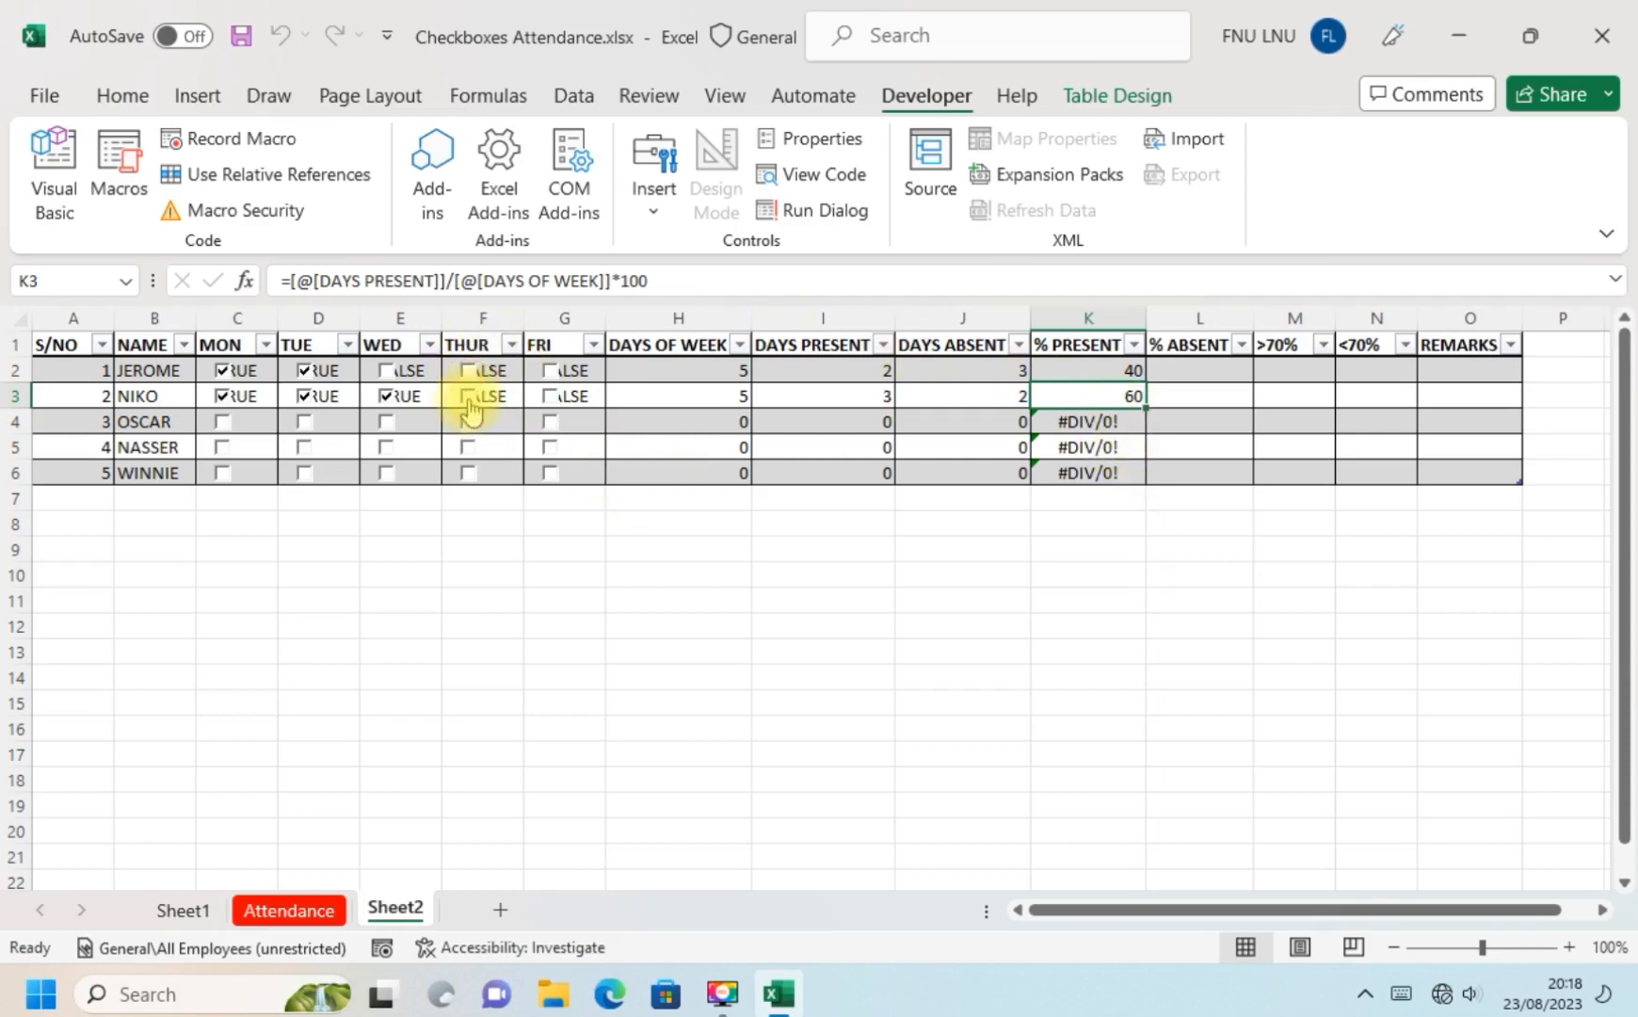
pyautogui.click(386, 396)
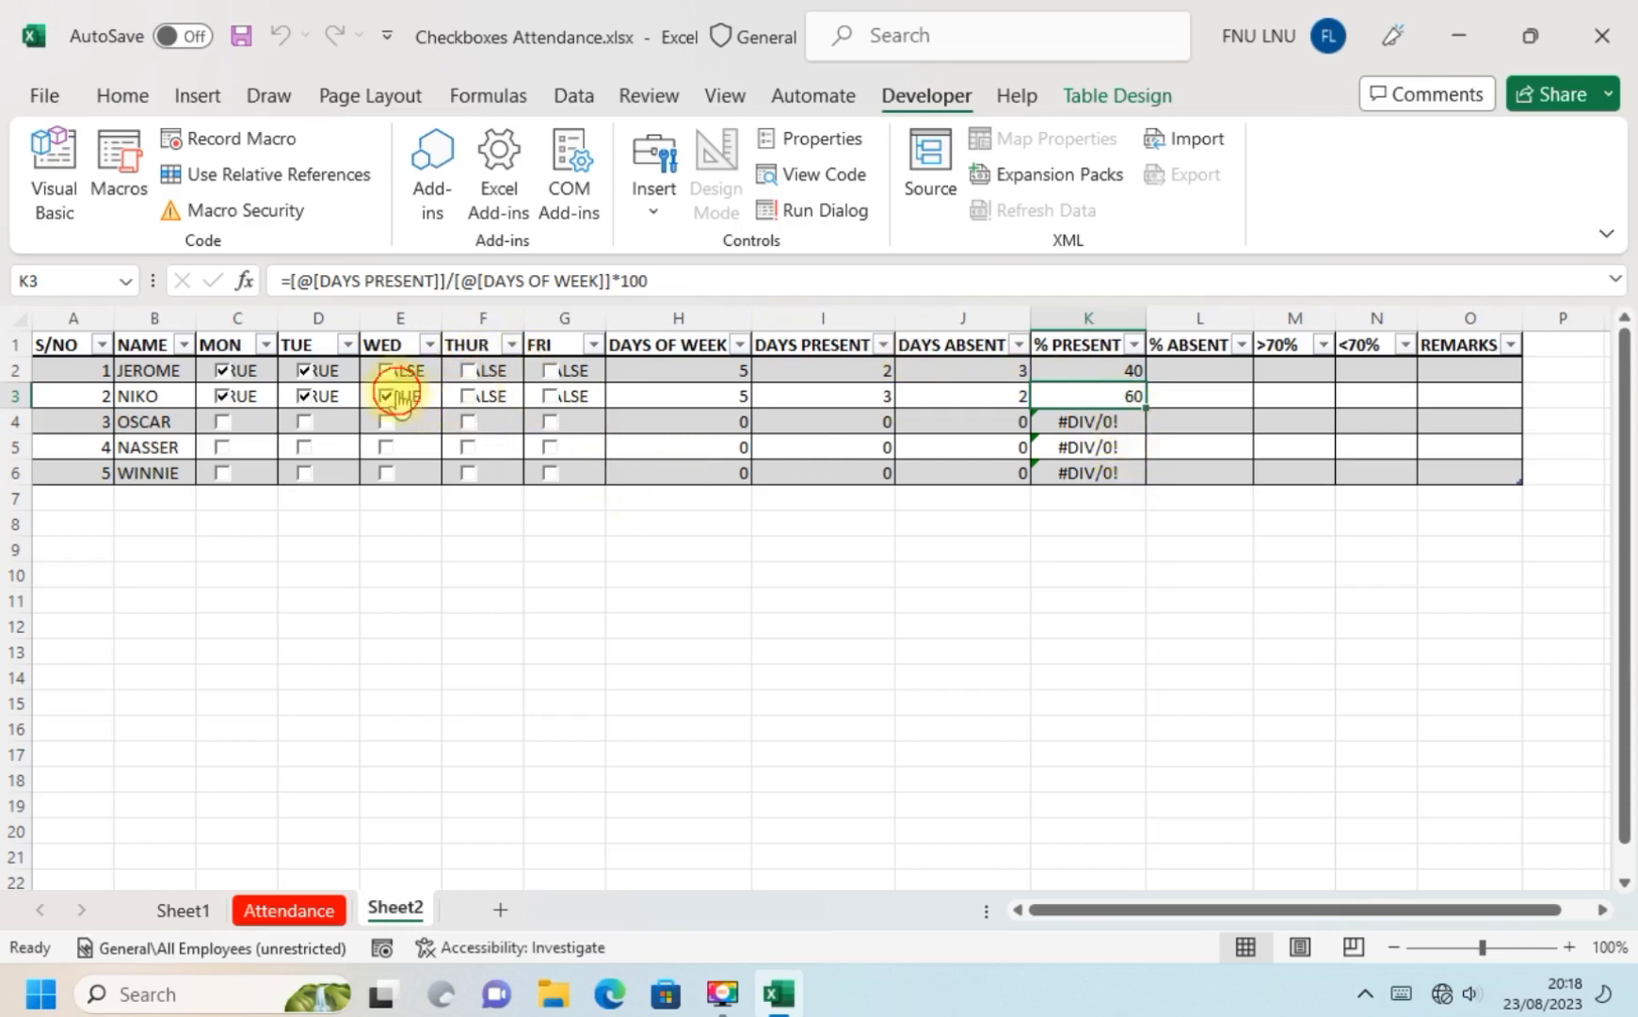
pyautogui.click(305, 400)
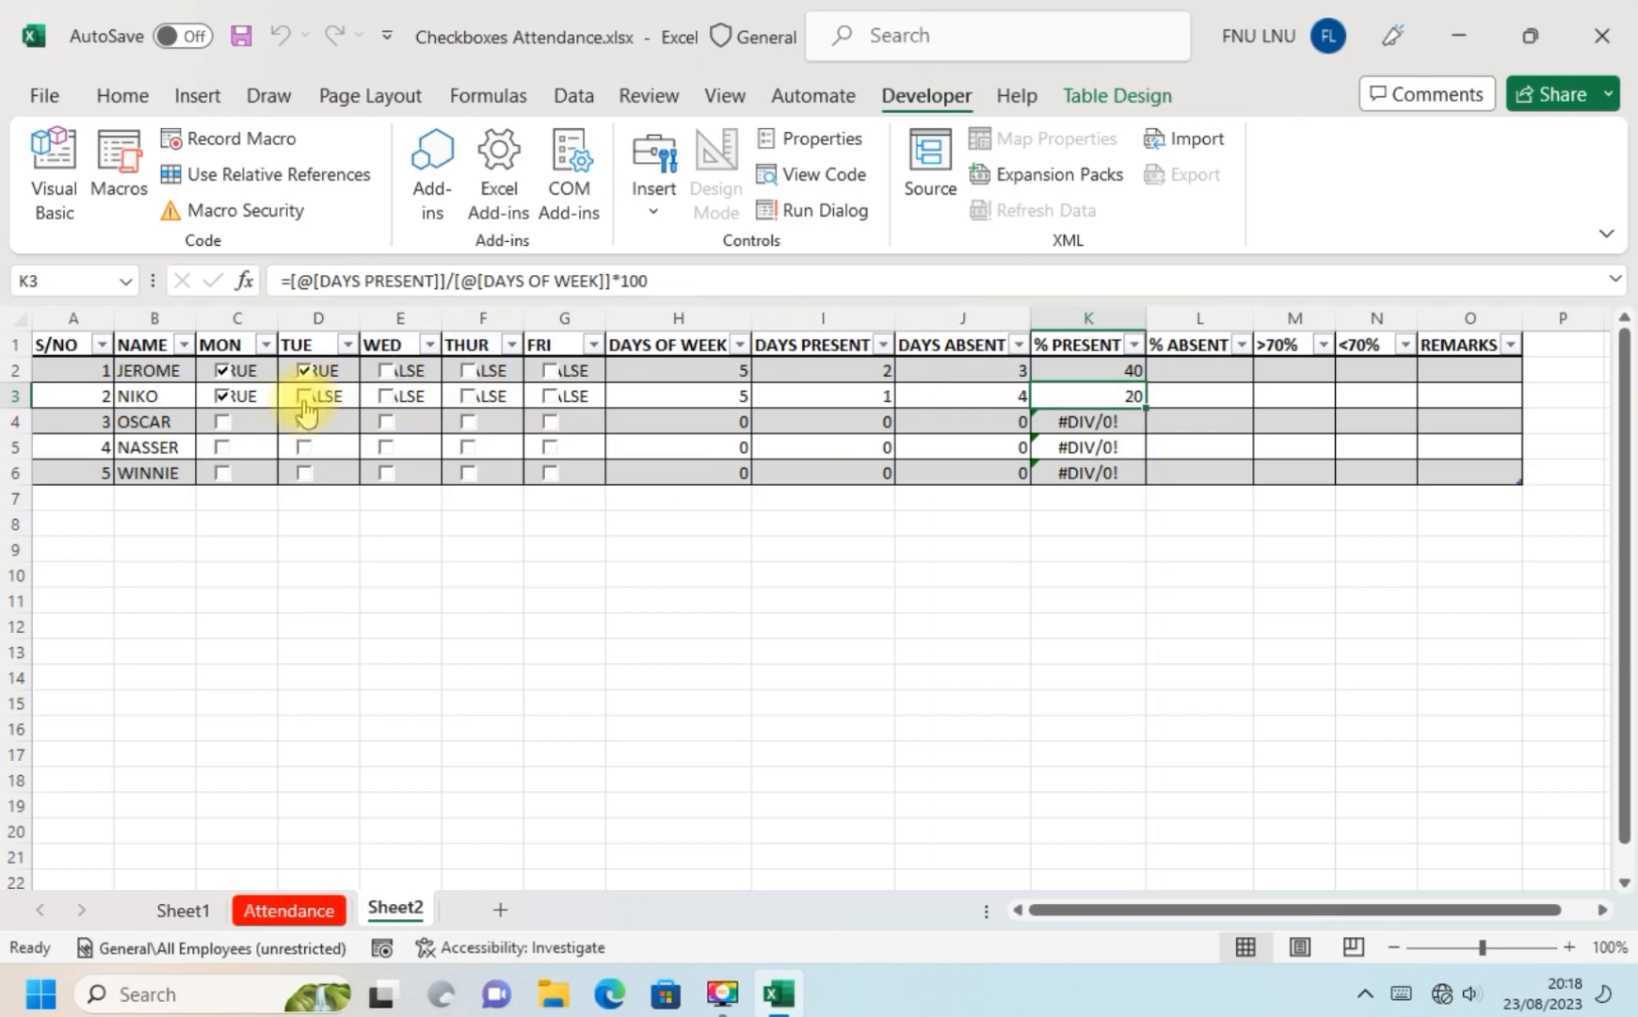
pyautogui.click(388, 372)
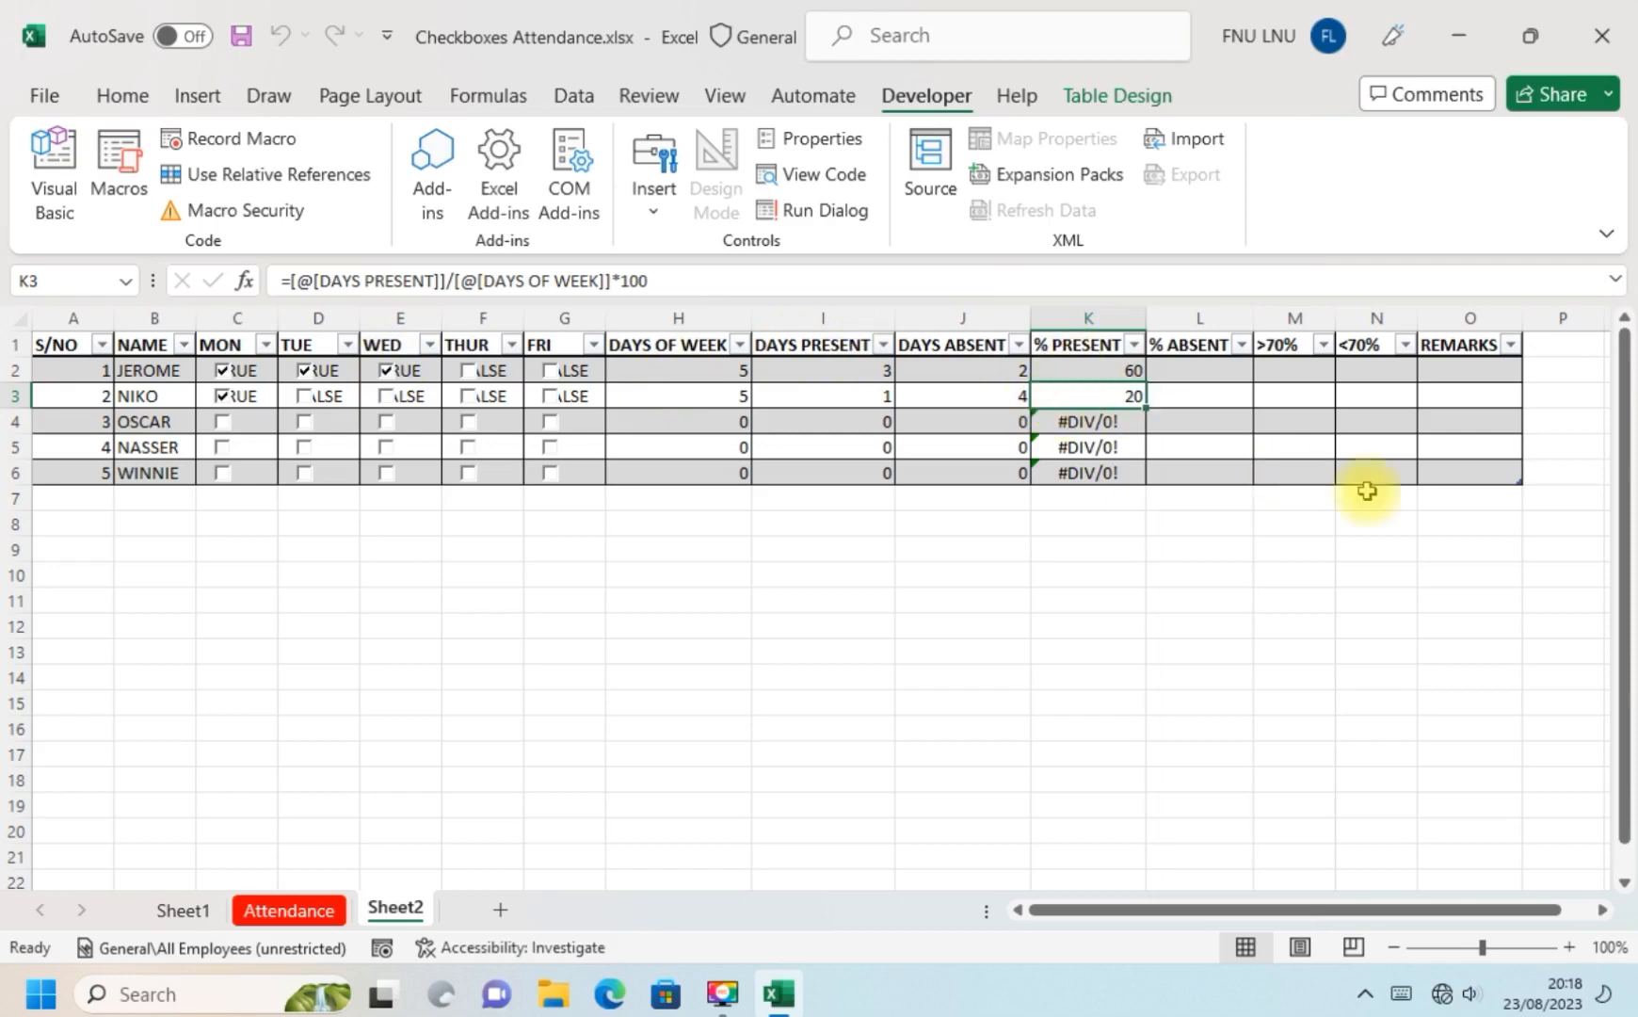
# Enter =[@[DAYS ABSENT]]/[@[DAYS OF WEEK]]*100 in the first % ABSENT cell, L2.
pyautogui.click(1180, 366)
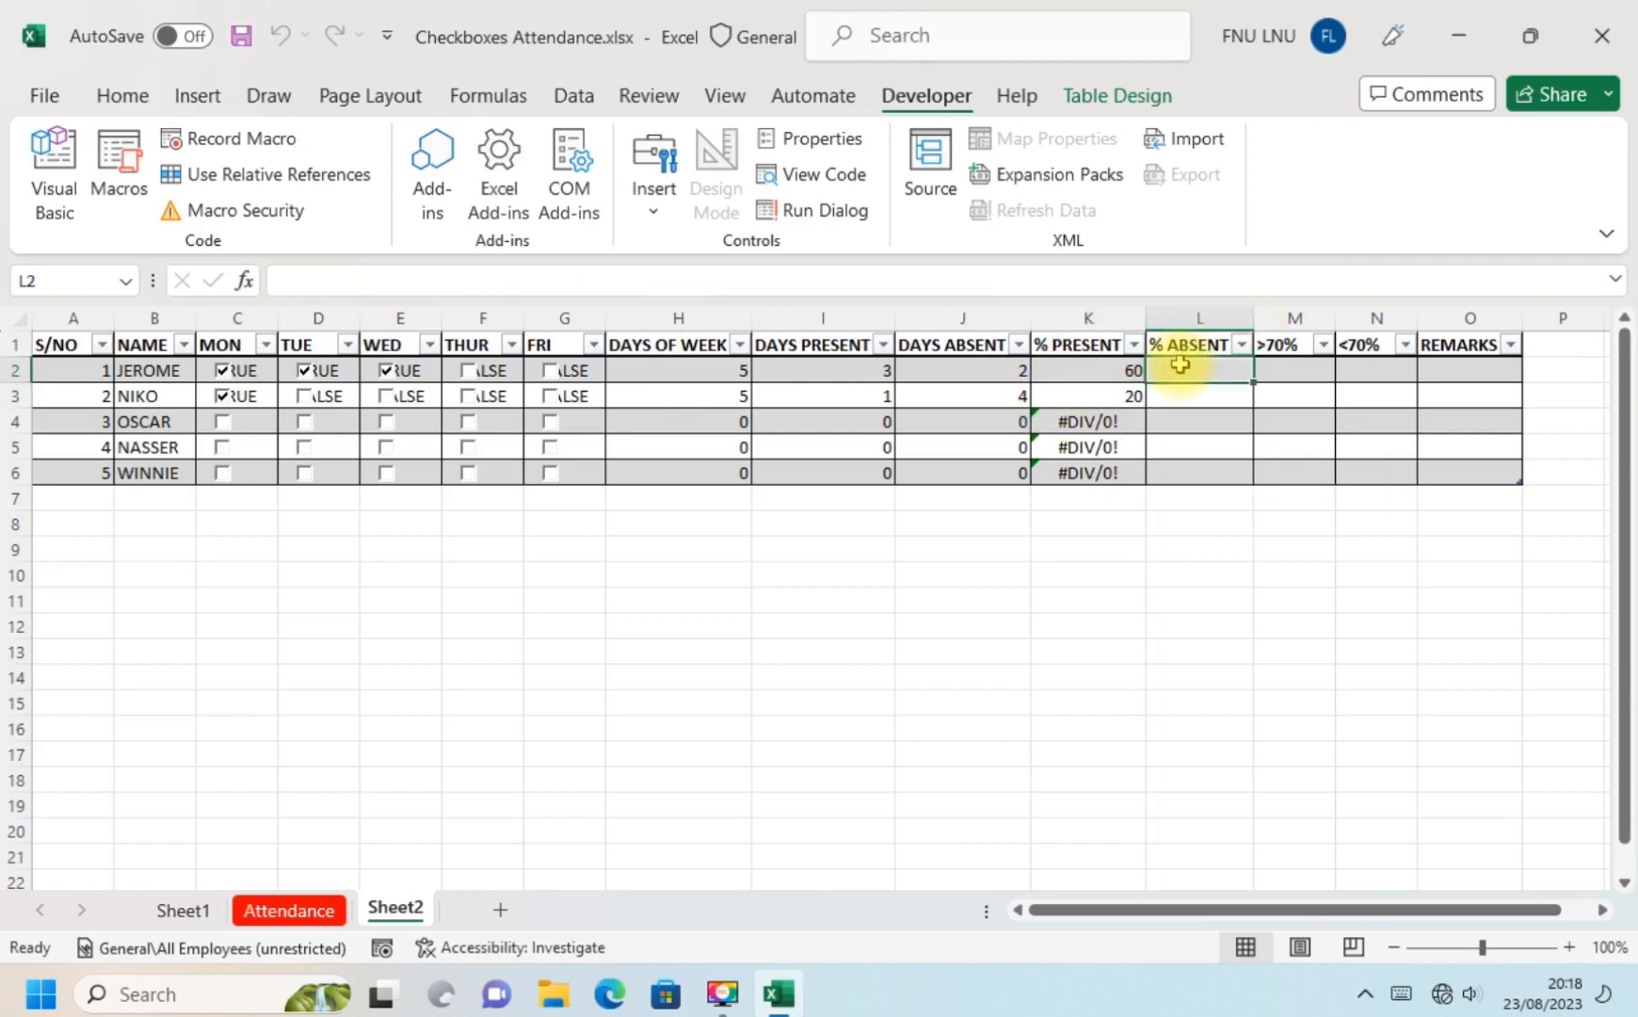
pyautogui.write('=')
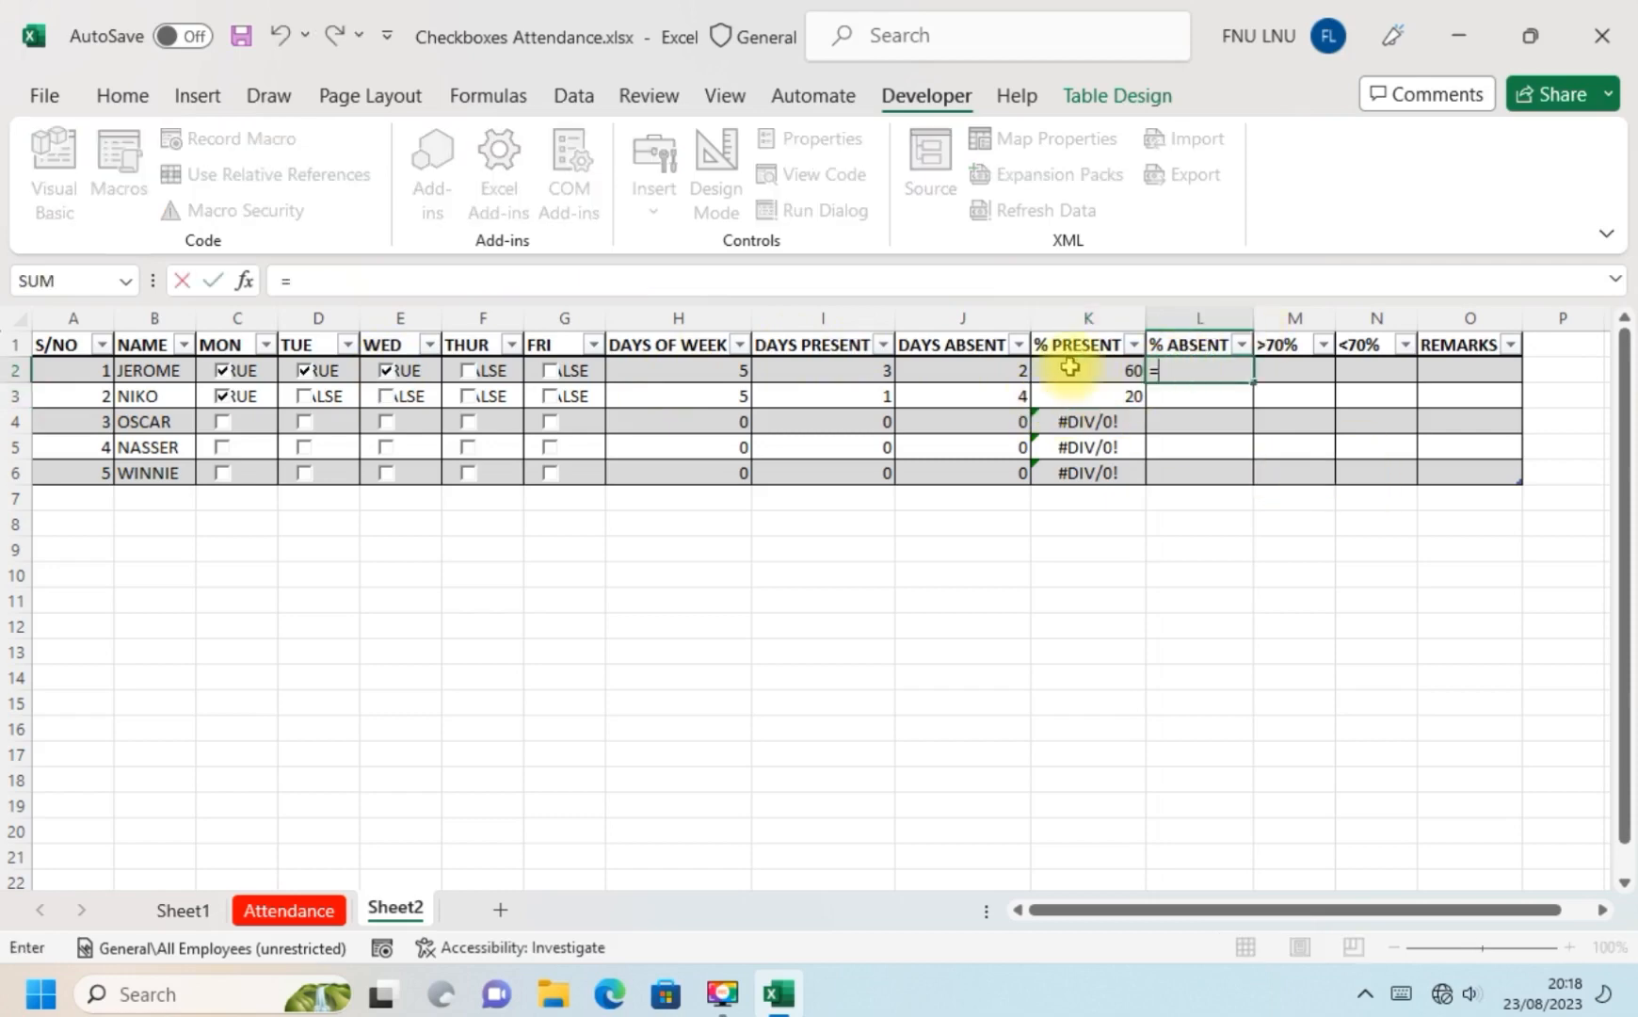
pyautogui.click(979, 375)
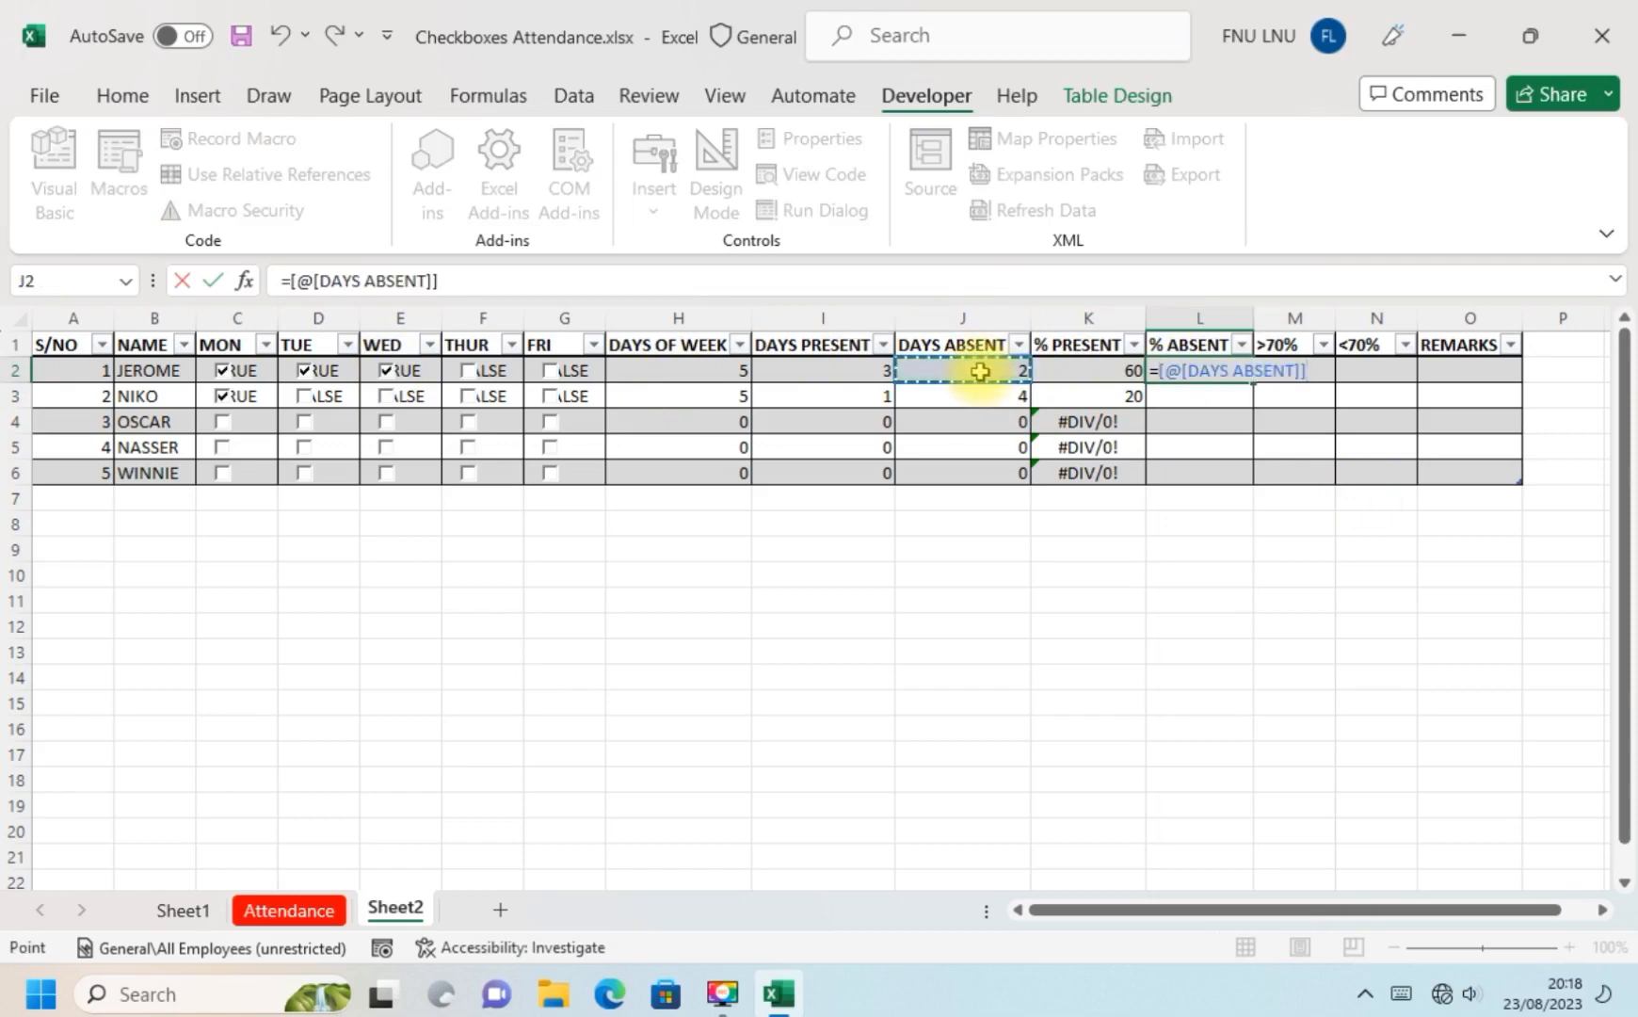
pyautogui.write('/')
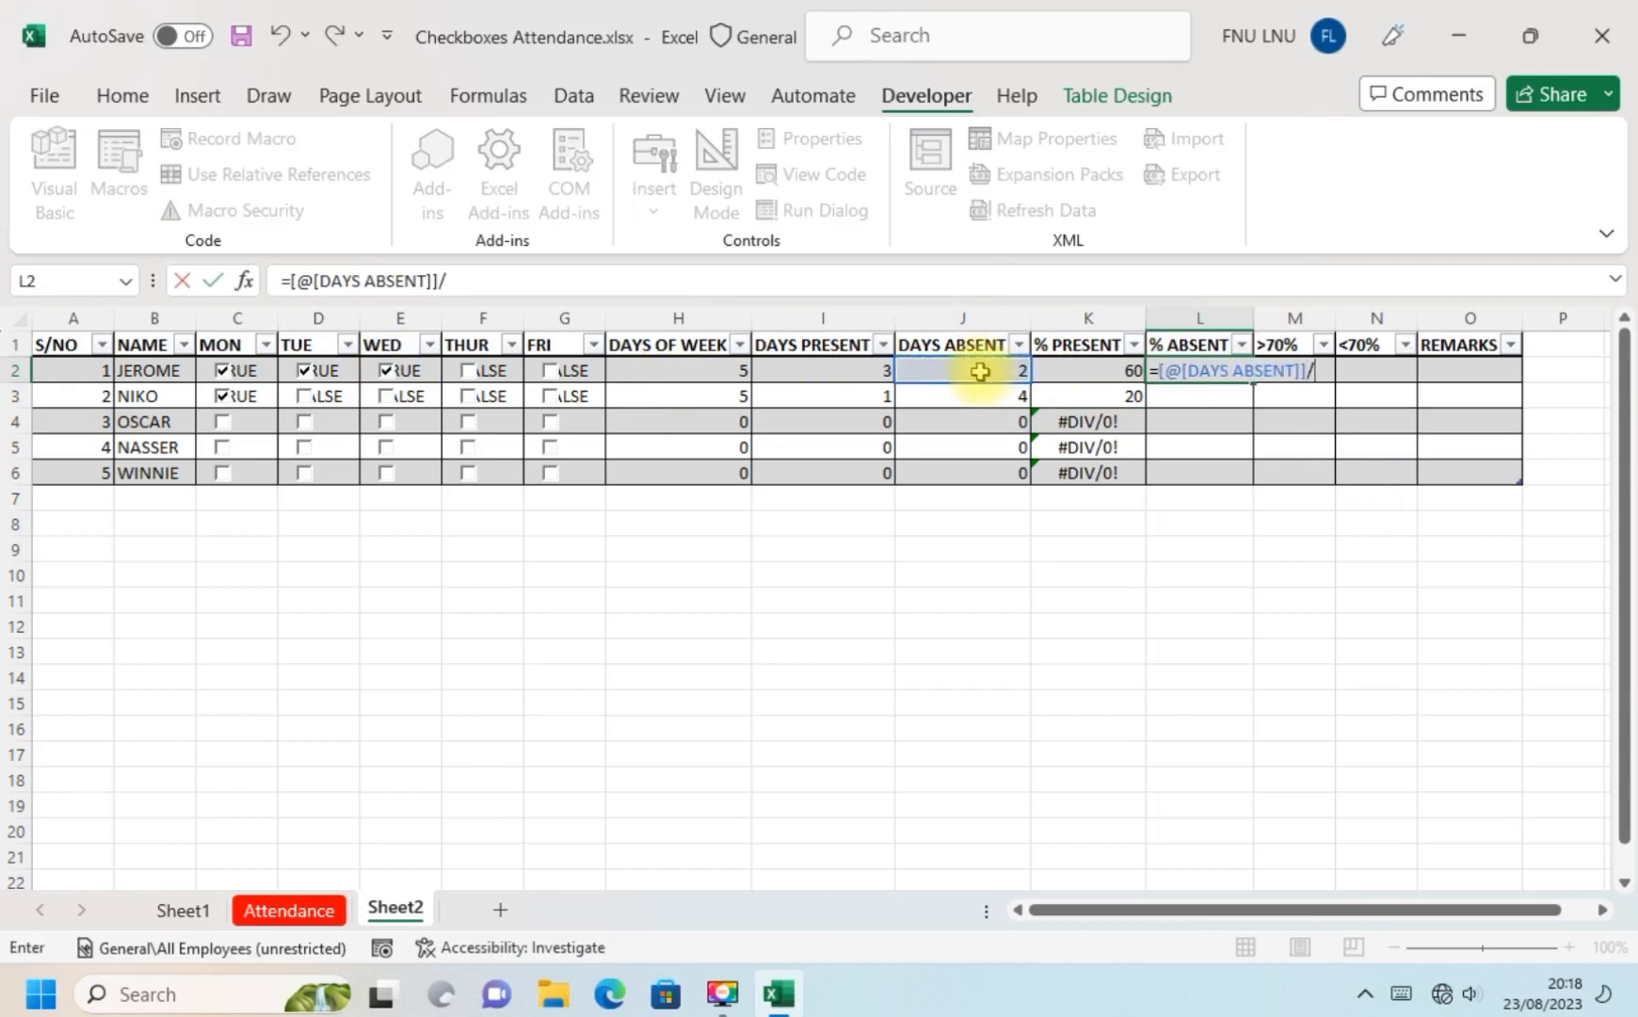
pyautogui.click(704, 373)
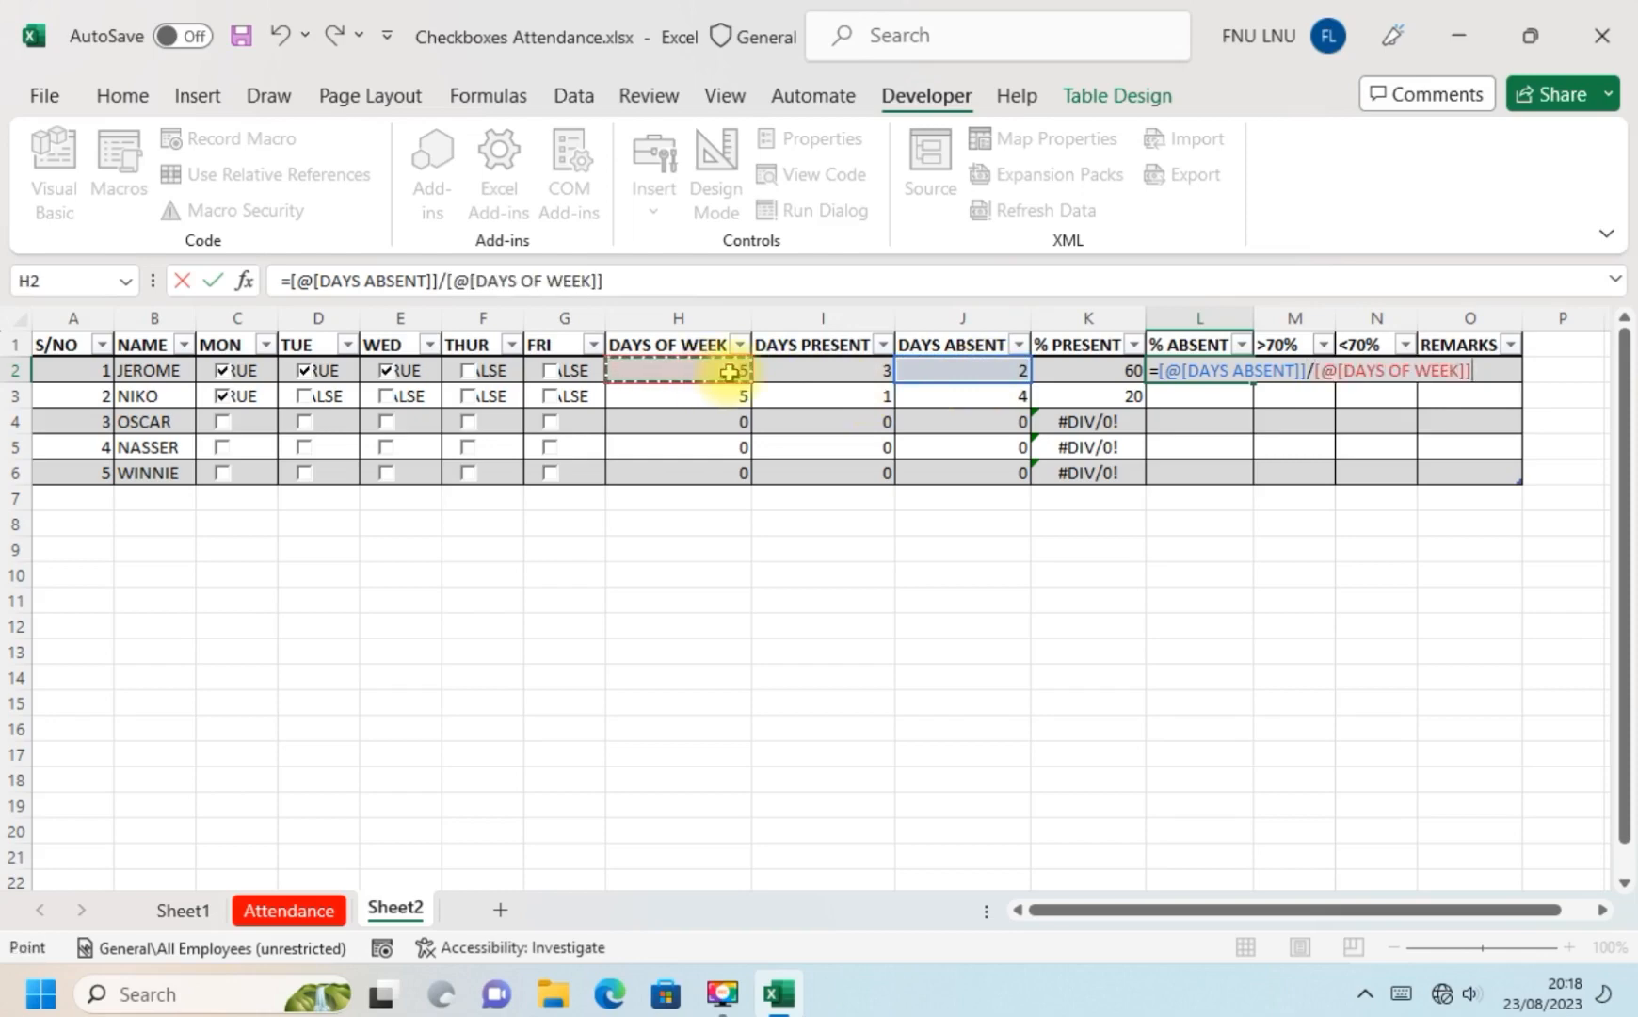
pyautogui.write('*100')
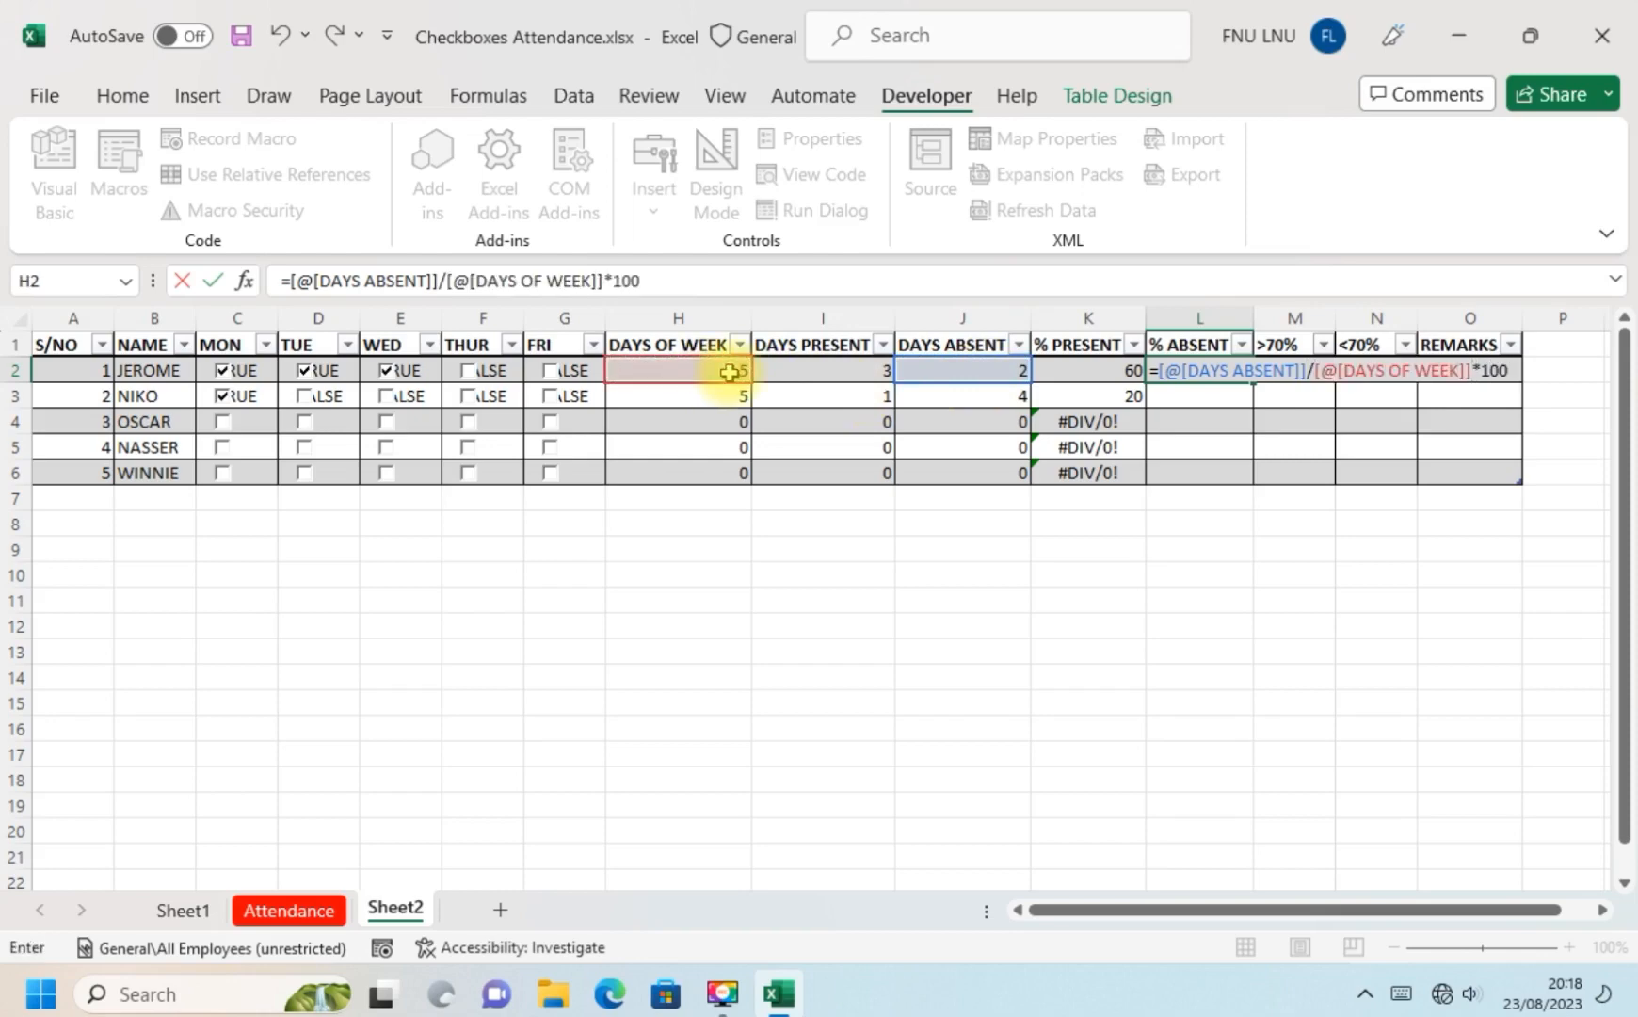
pyautogui.press('Return')
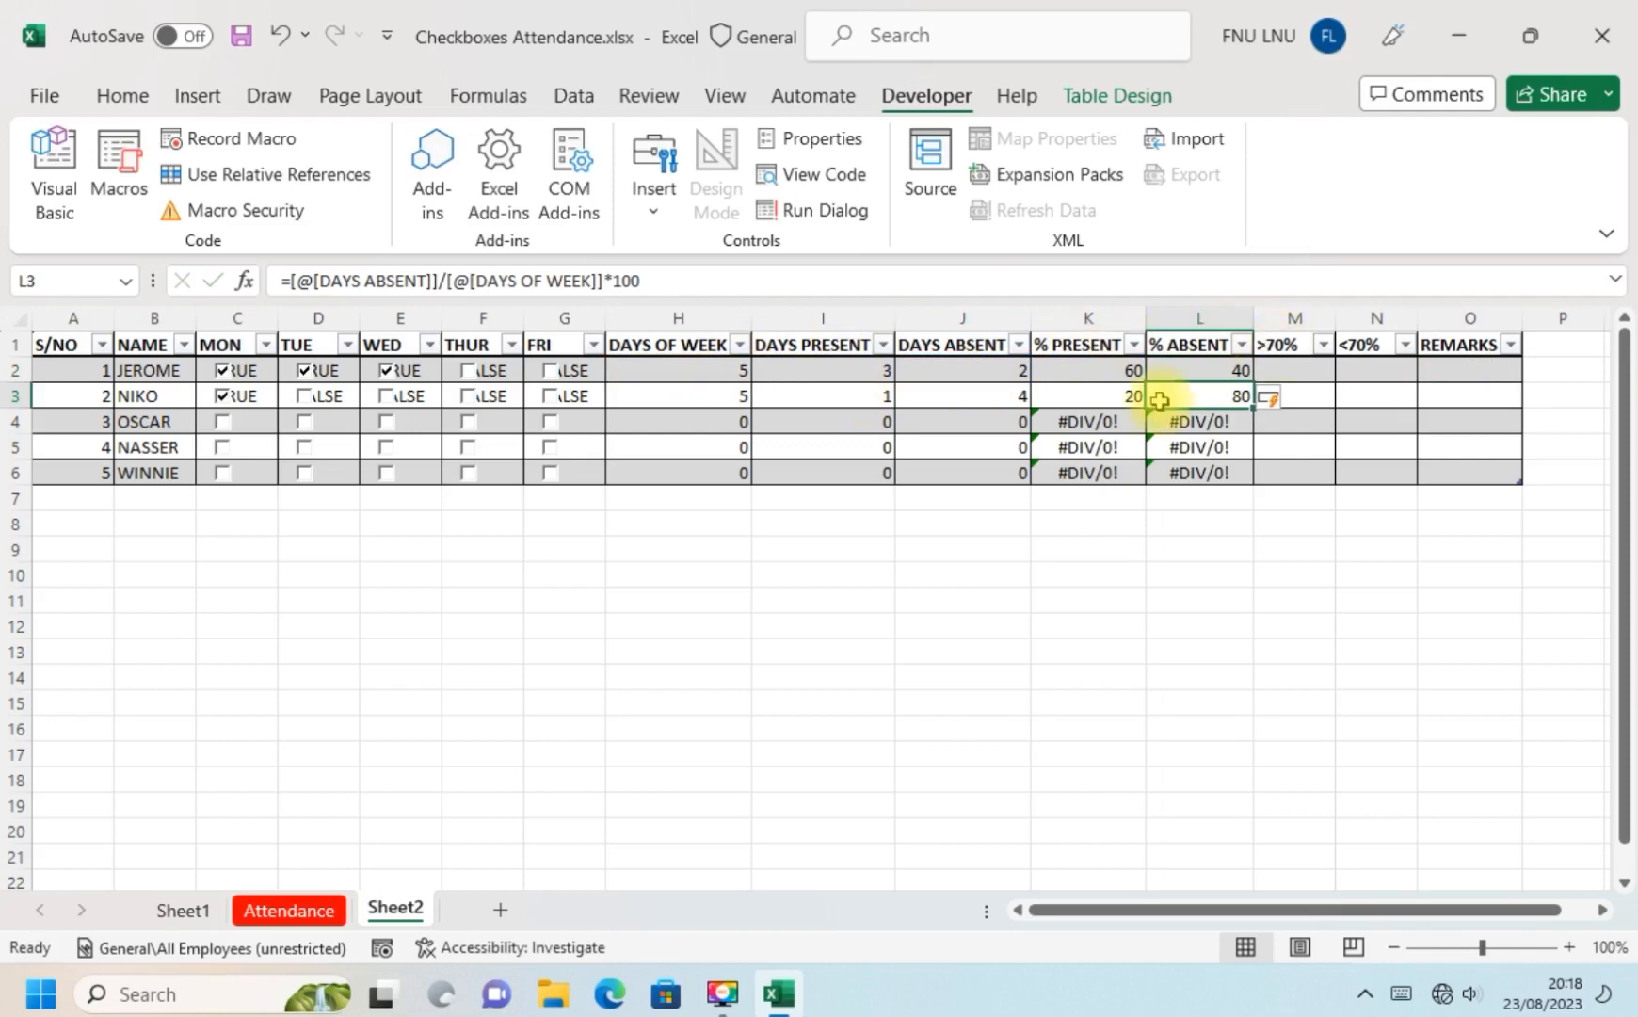
# Test the percentages in row 2 by toggling Friday on and off, unticking Wednesday, Tuesday and Monday, and ticking Monday again.
pyautogui.click(552, 373)
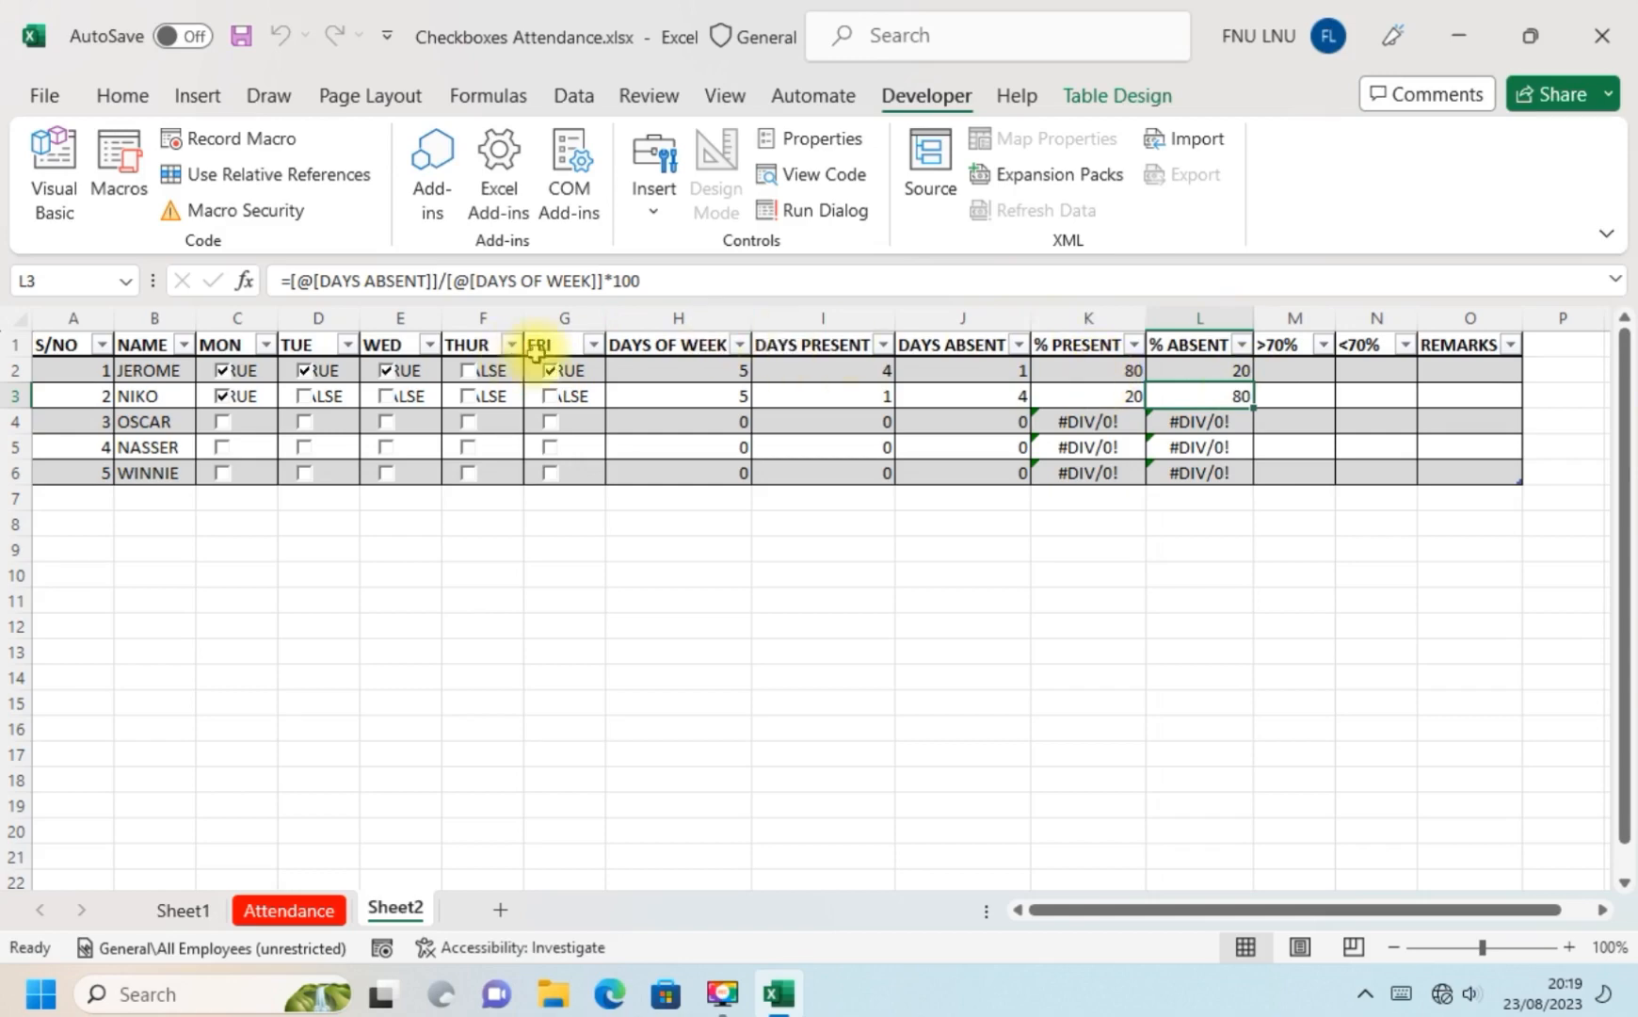
pyautogui.click(552, 375)
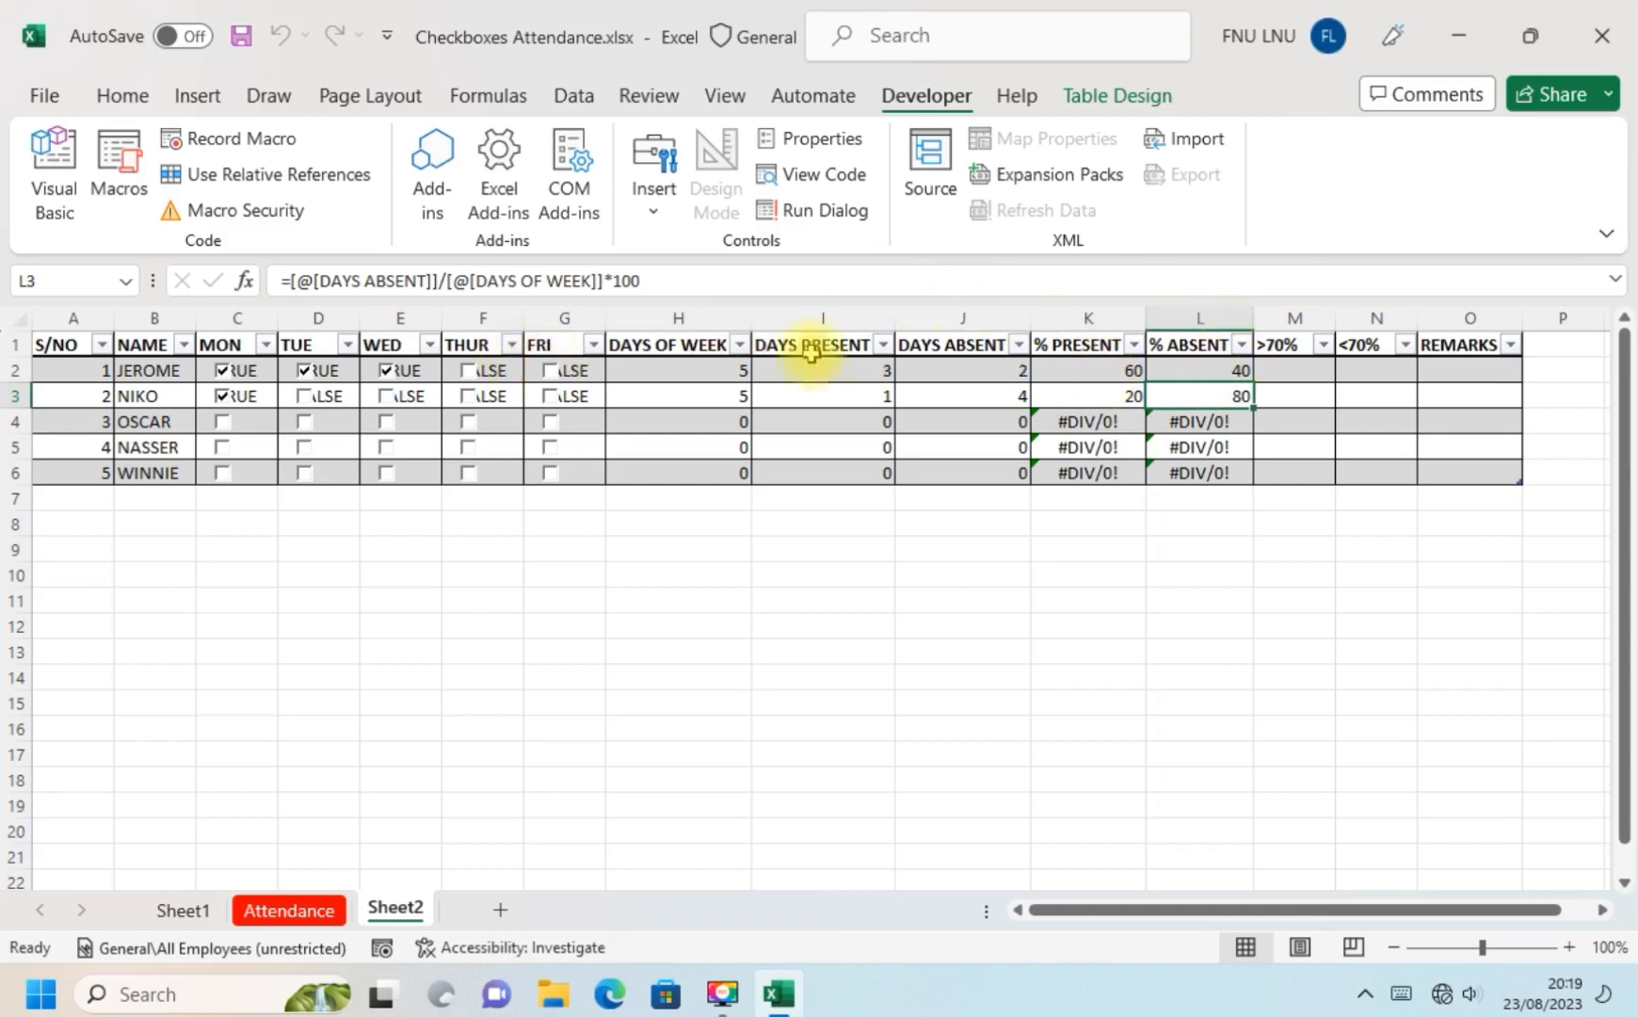
pyautogui.click(389, 373)
pyautogui.click(305, 373)
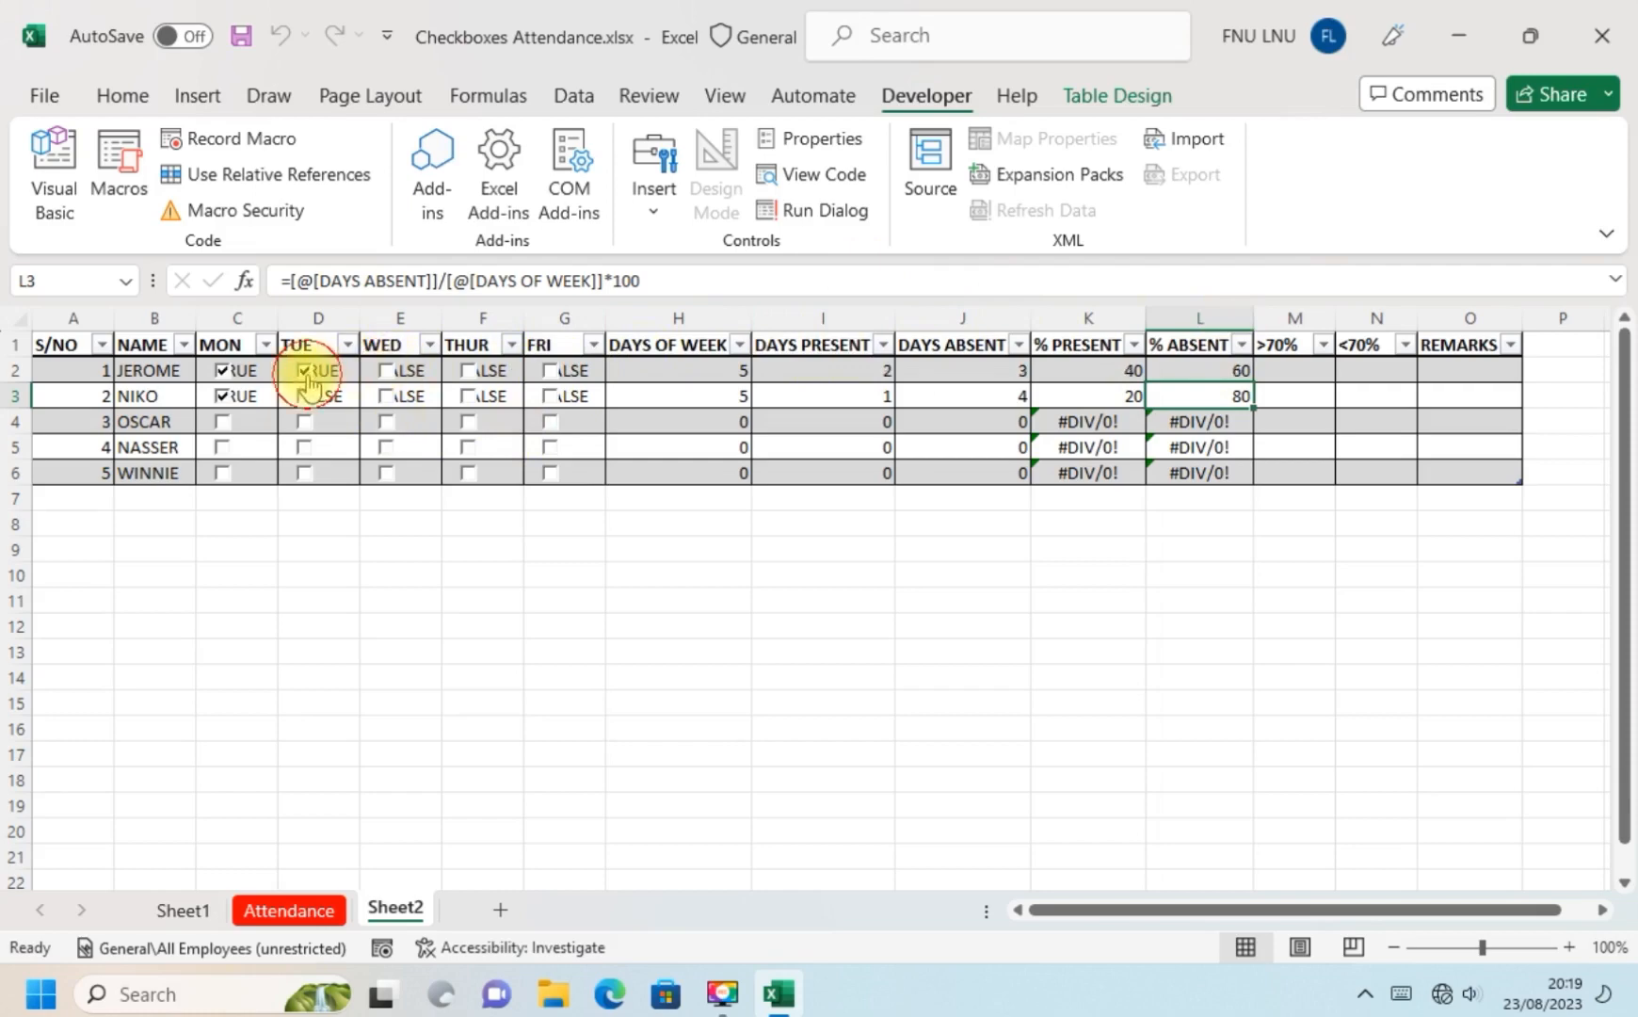
pyautogui.click(222, 373)
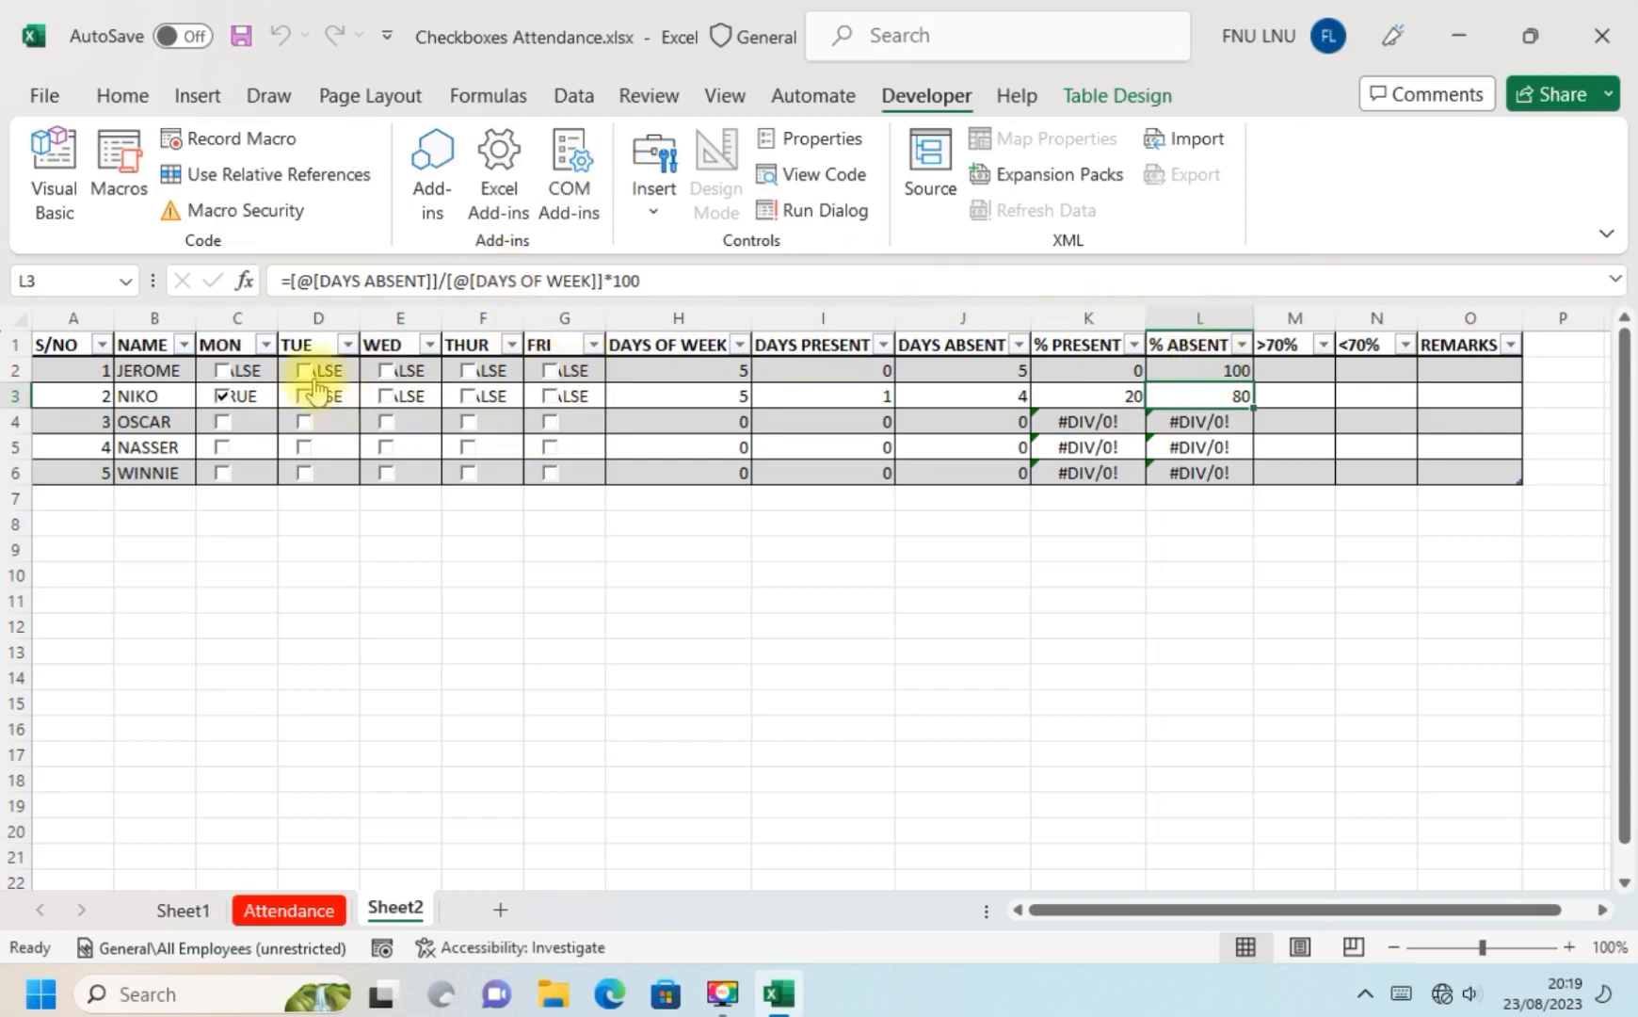
pyautogui.click(223, 370)
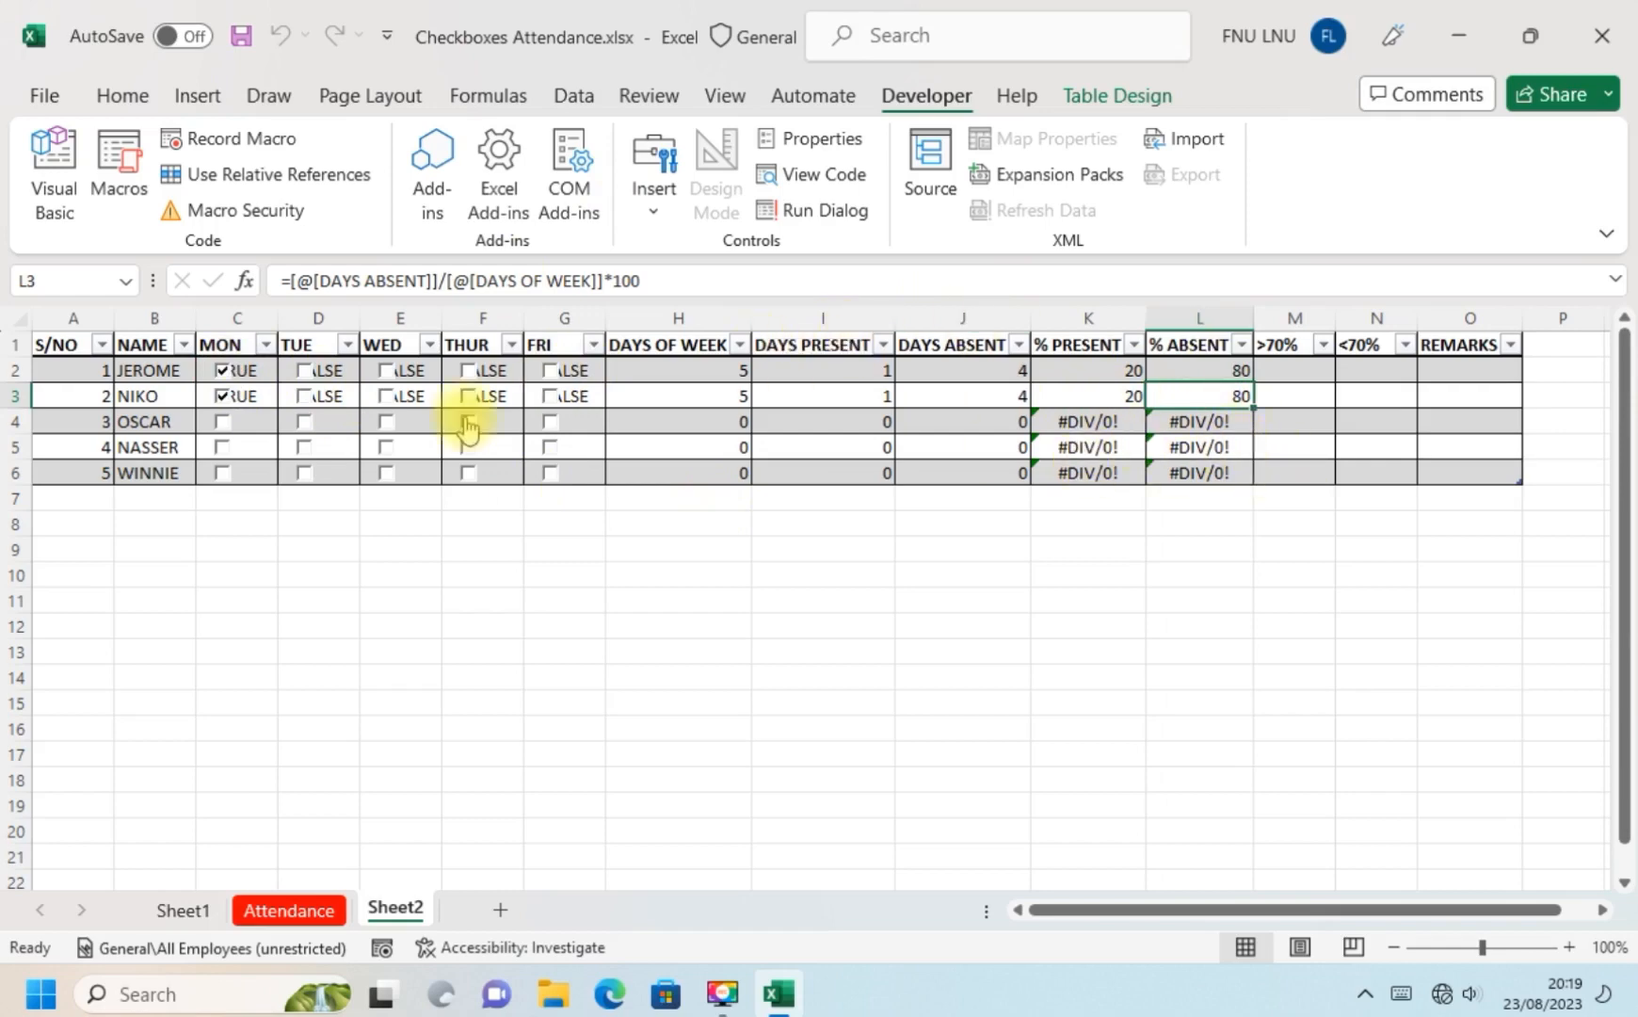
# Bring up the editing options for the Monday checkbox in row 4.
pyautogui.rightClick(223, 426)
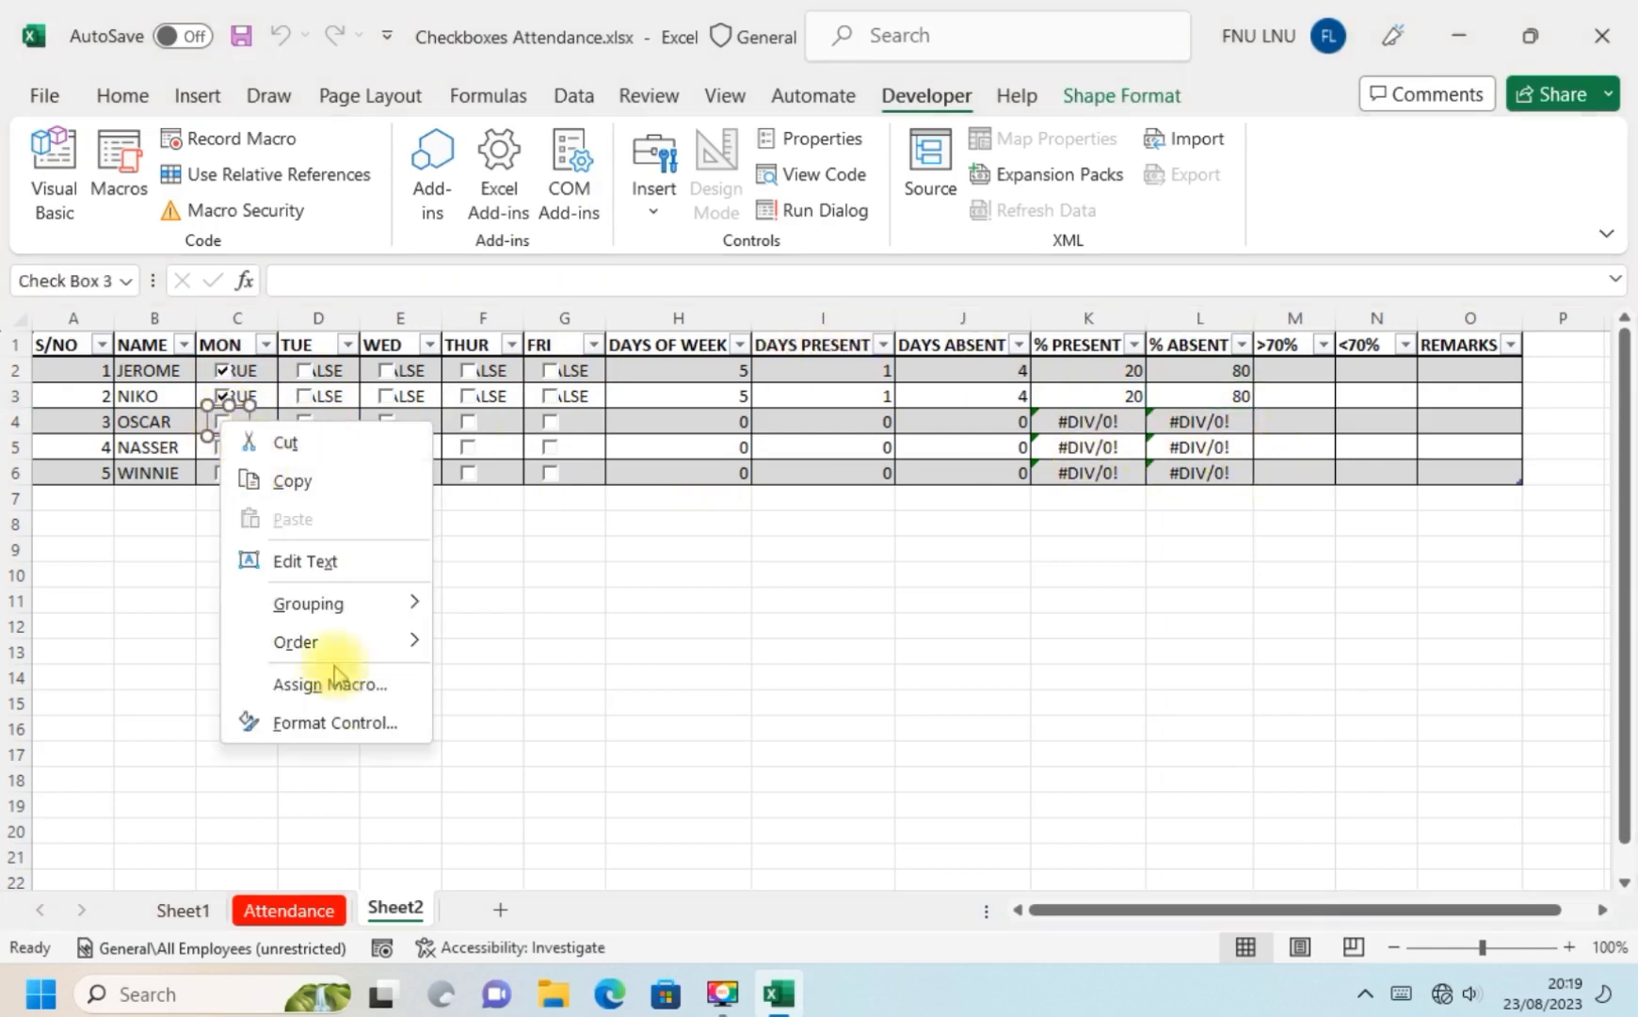
# Link the Monday checkbox in row 4 to cell C4, and tick it.
pyautogui.click(337, 725)
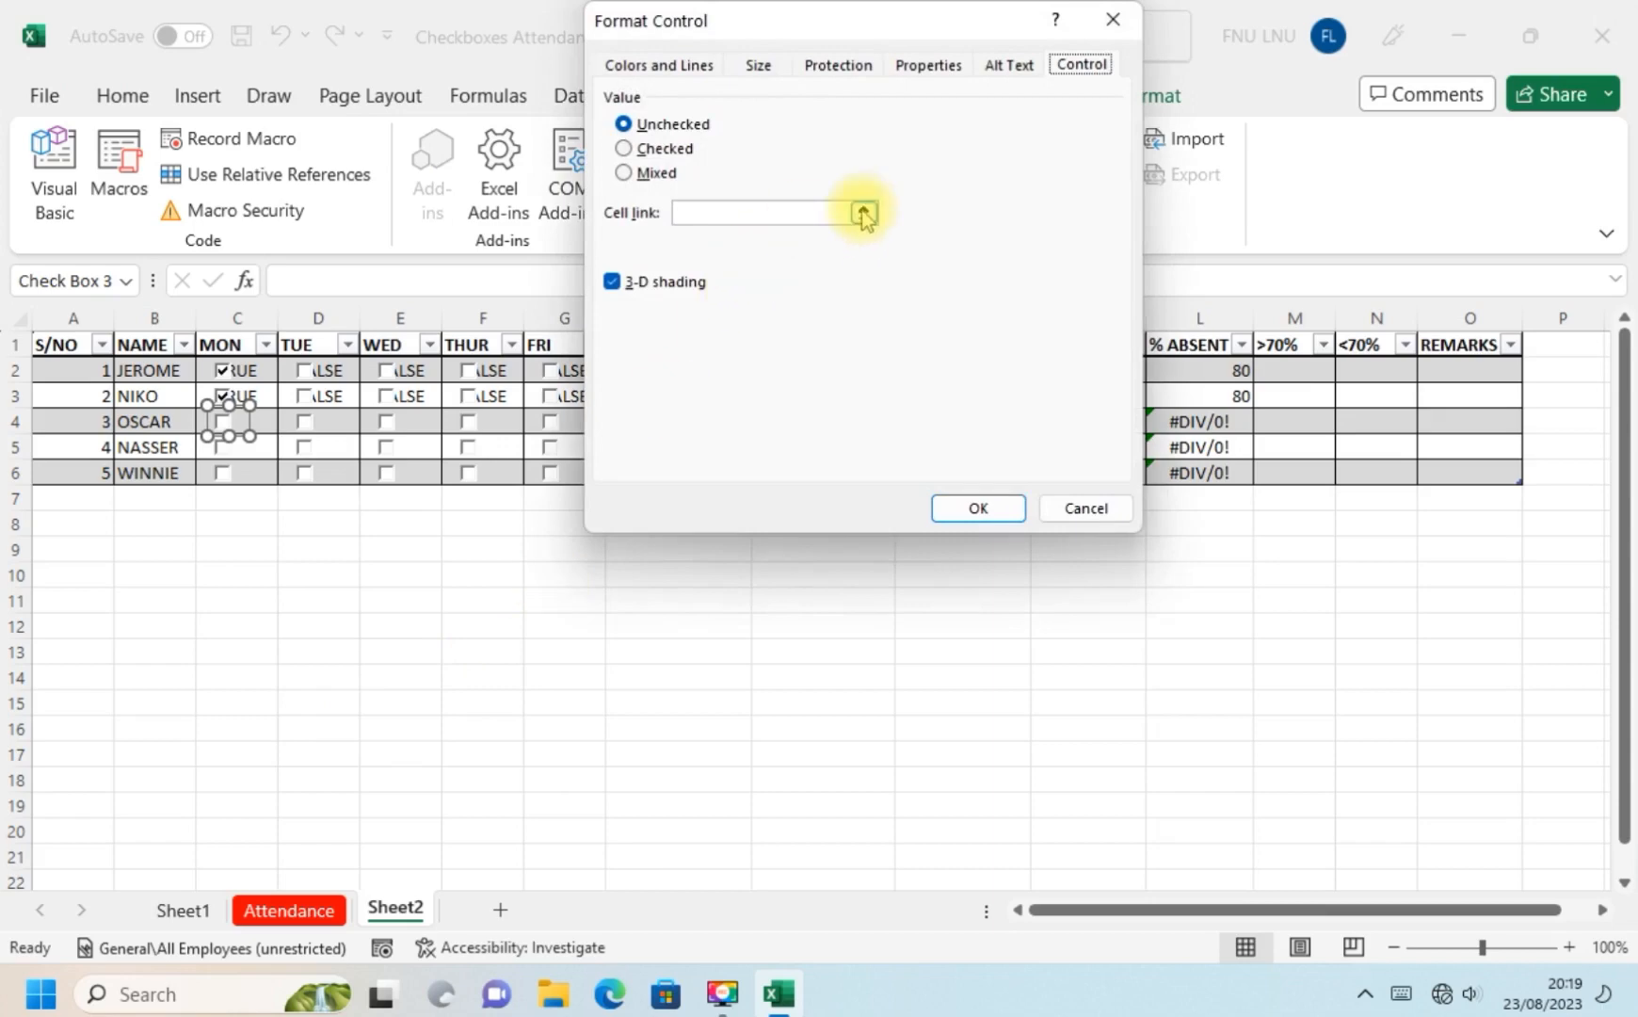
pyautogui.click(1086, 507)
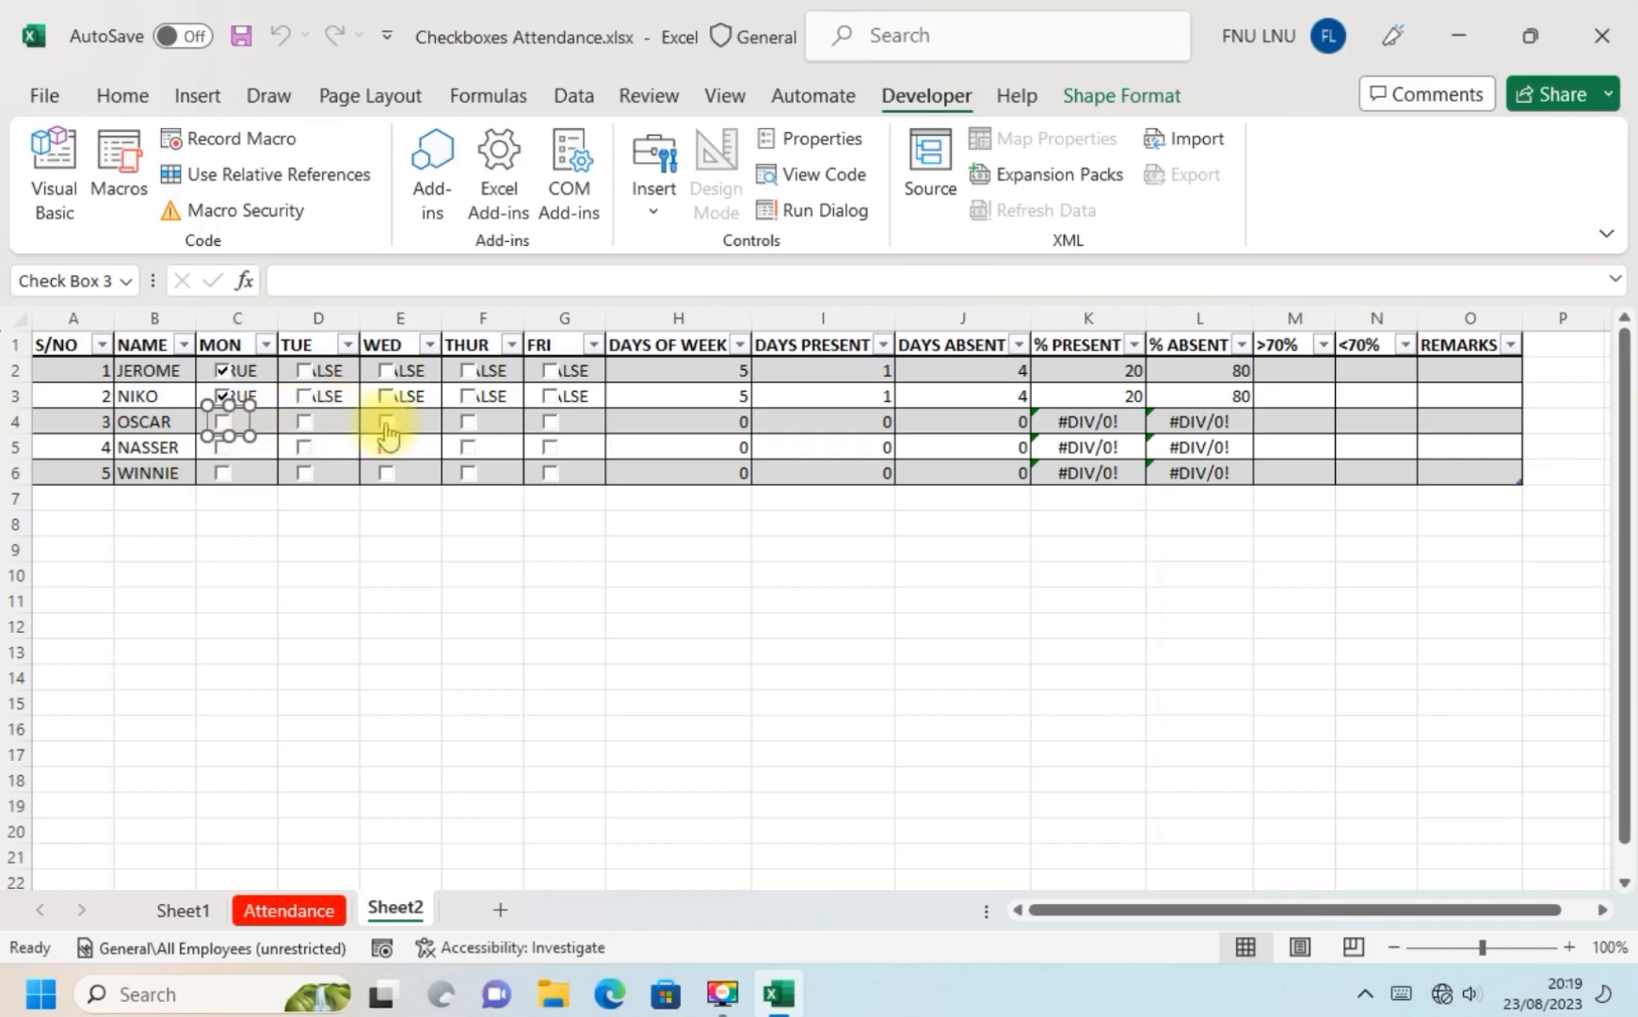
pyautogui.rightClick(223, 429)
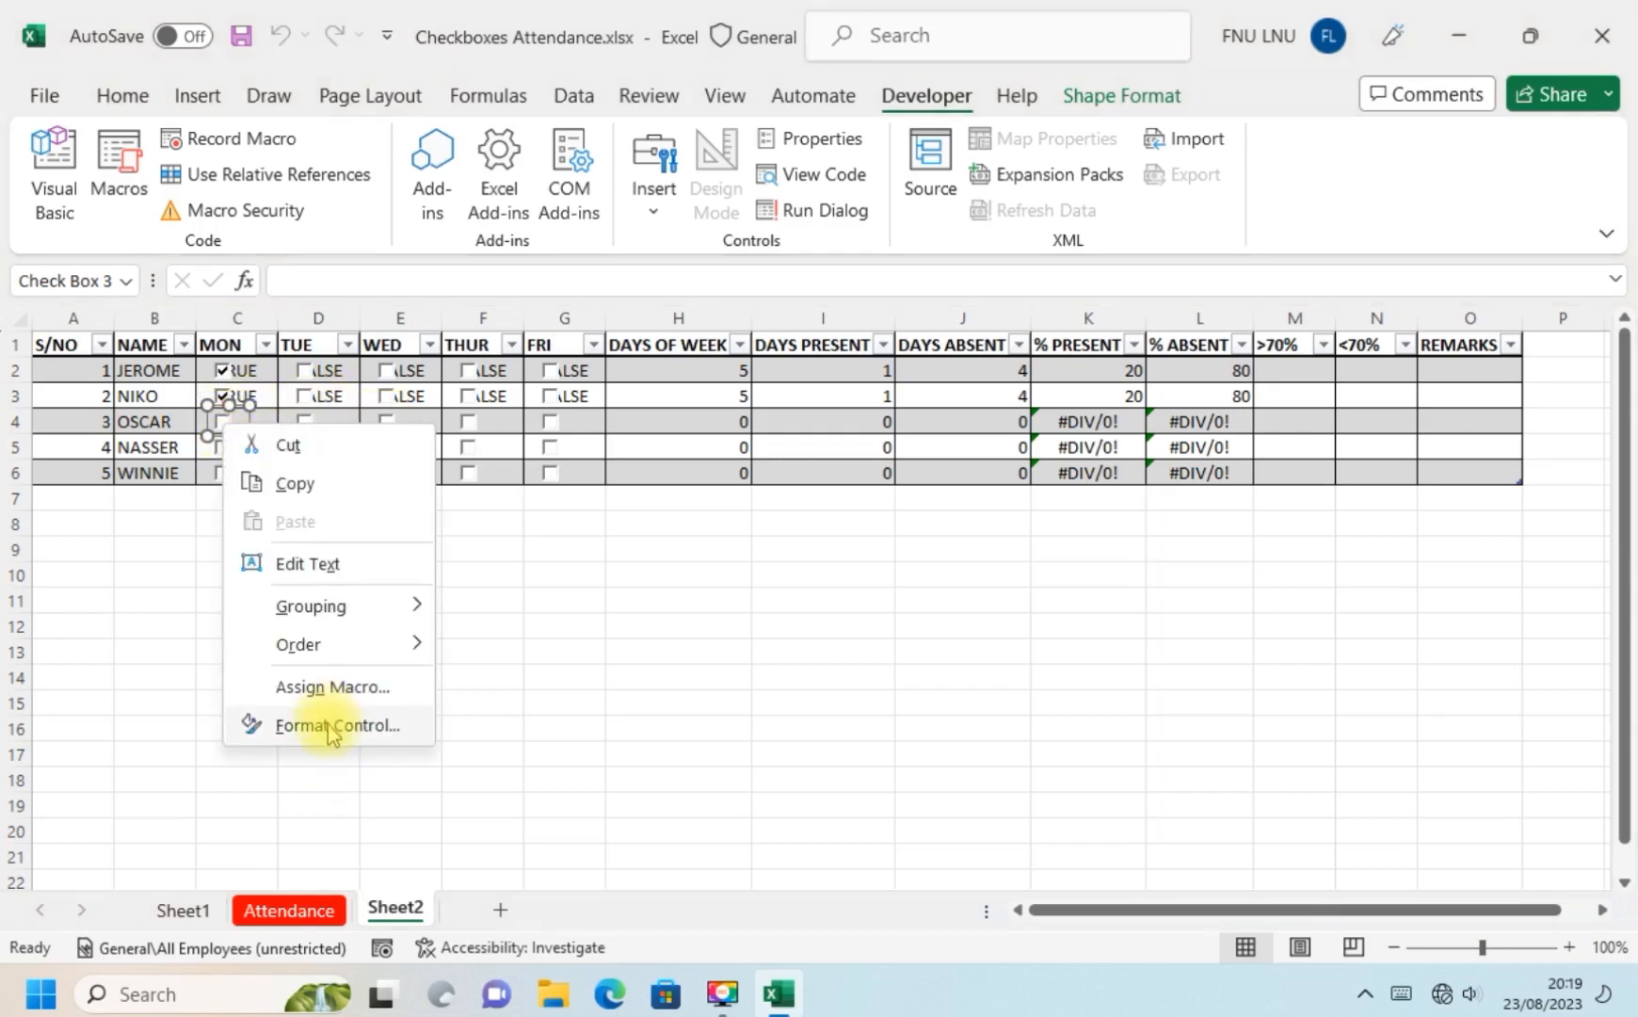
pyautogui.click(327, 727)
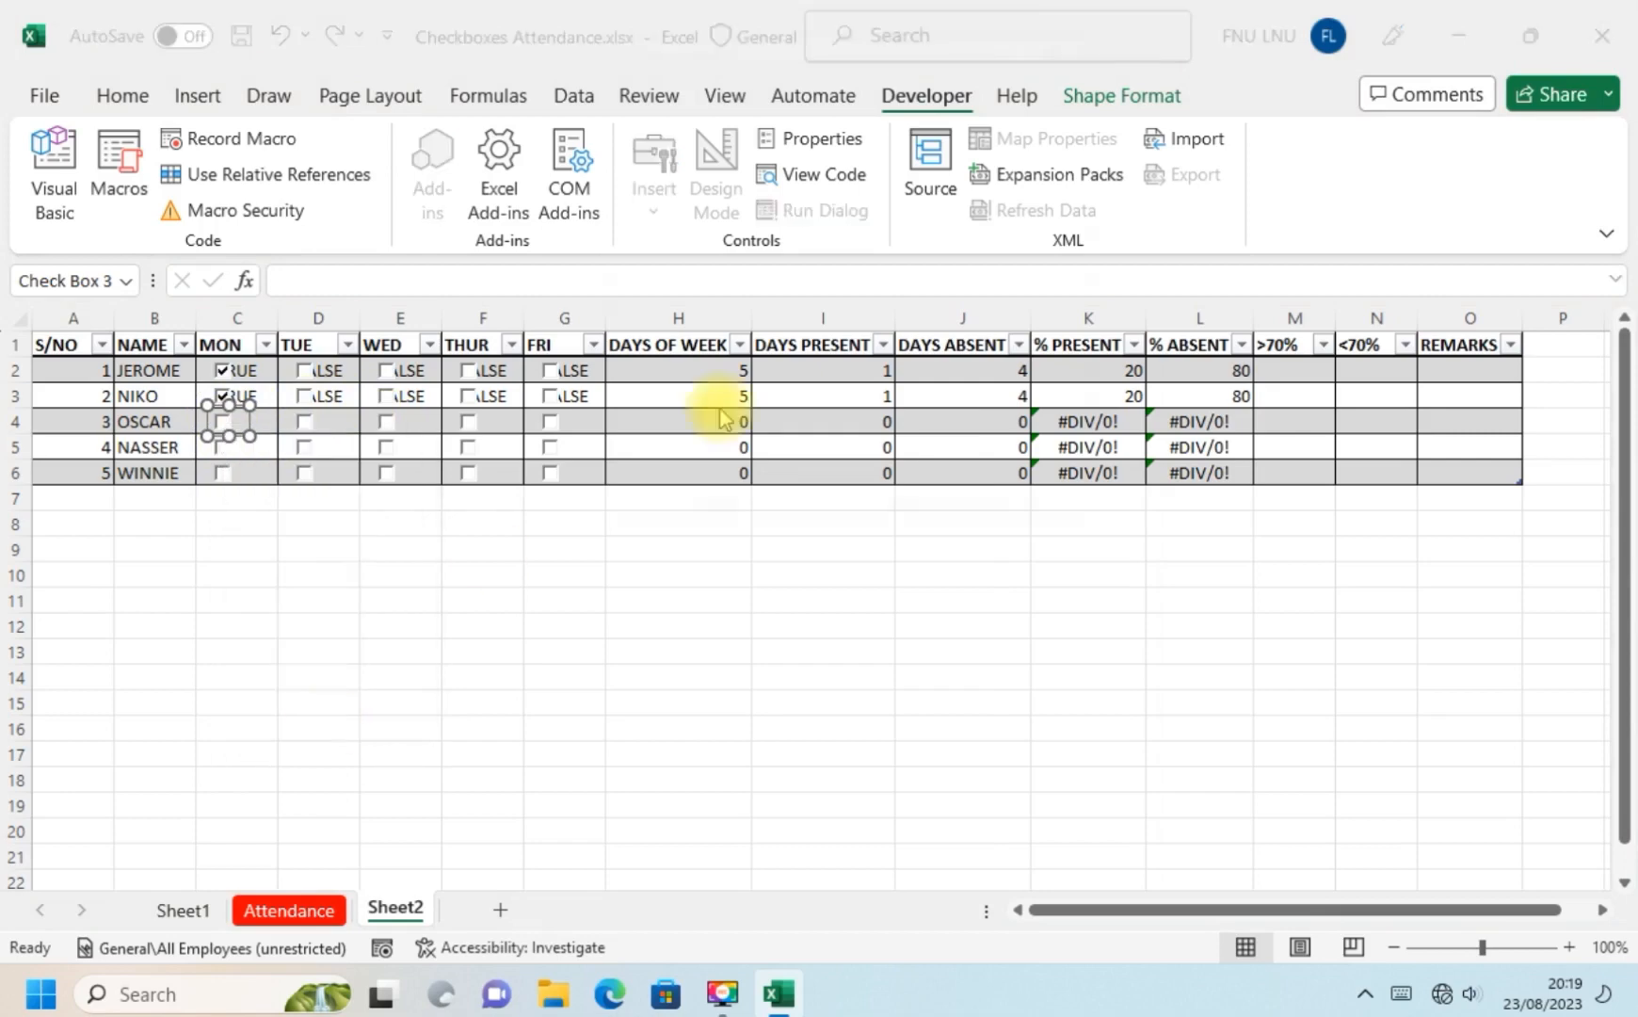
pyautogui.click(865, 211)
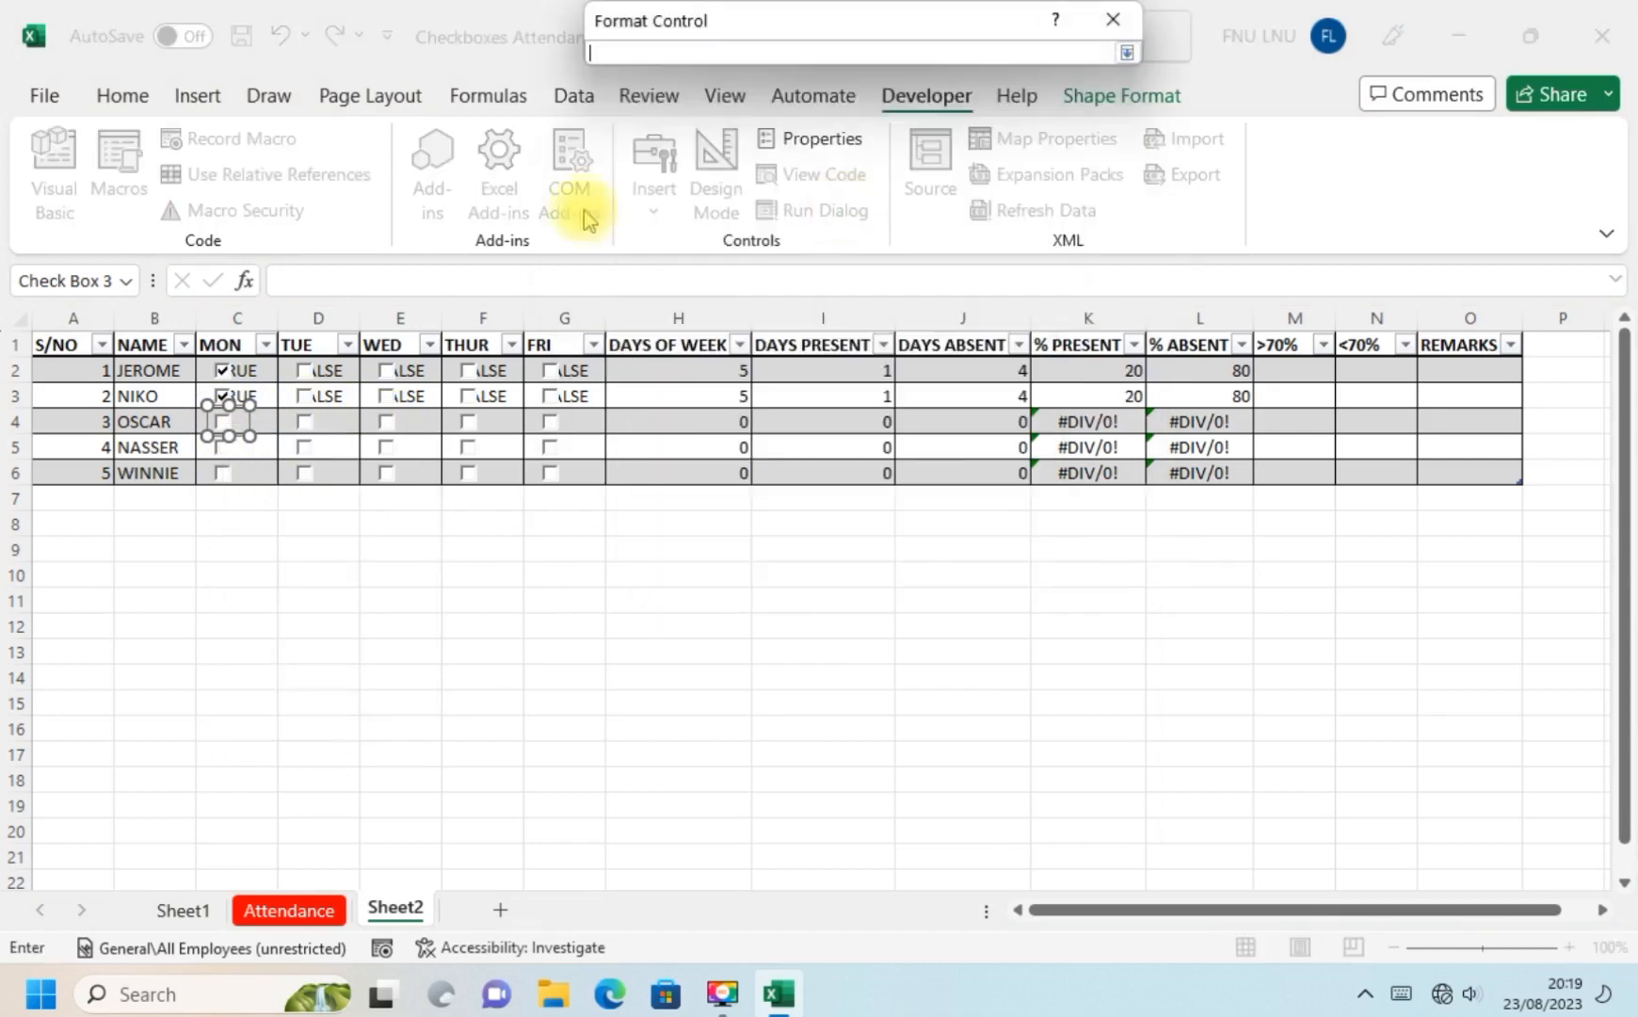
pyautogui.click(267, 421)
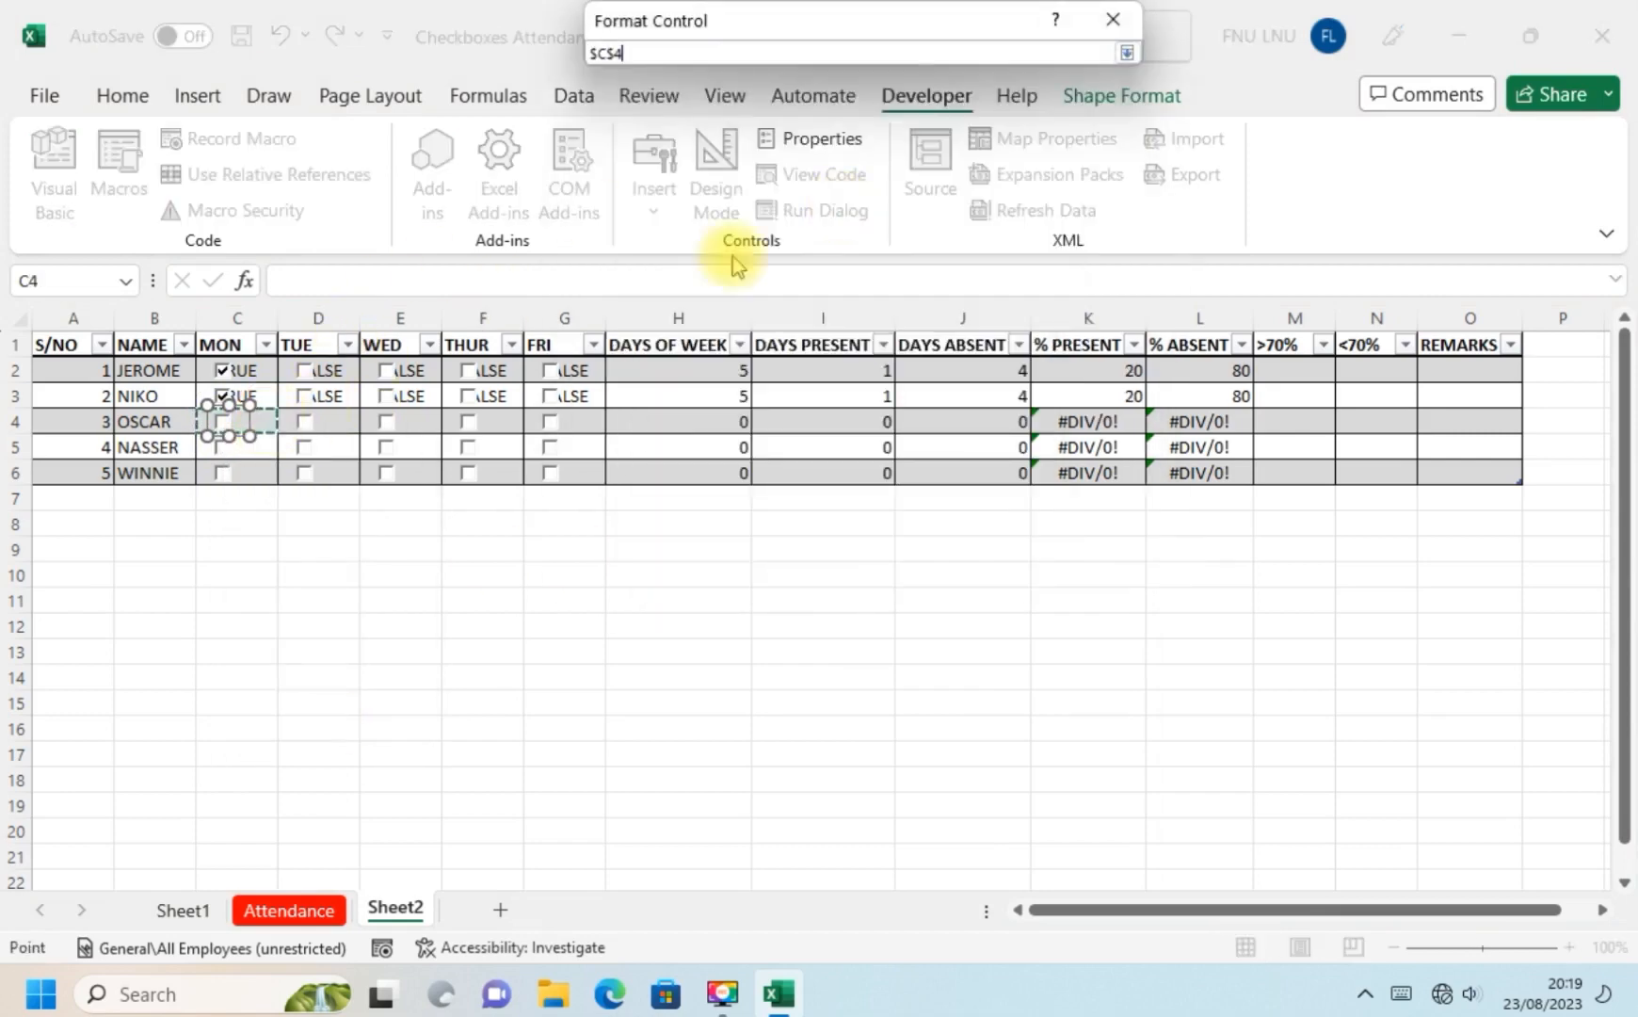
pyautogui.click(1126, 51)
pyautogui.click(975, 507)
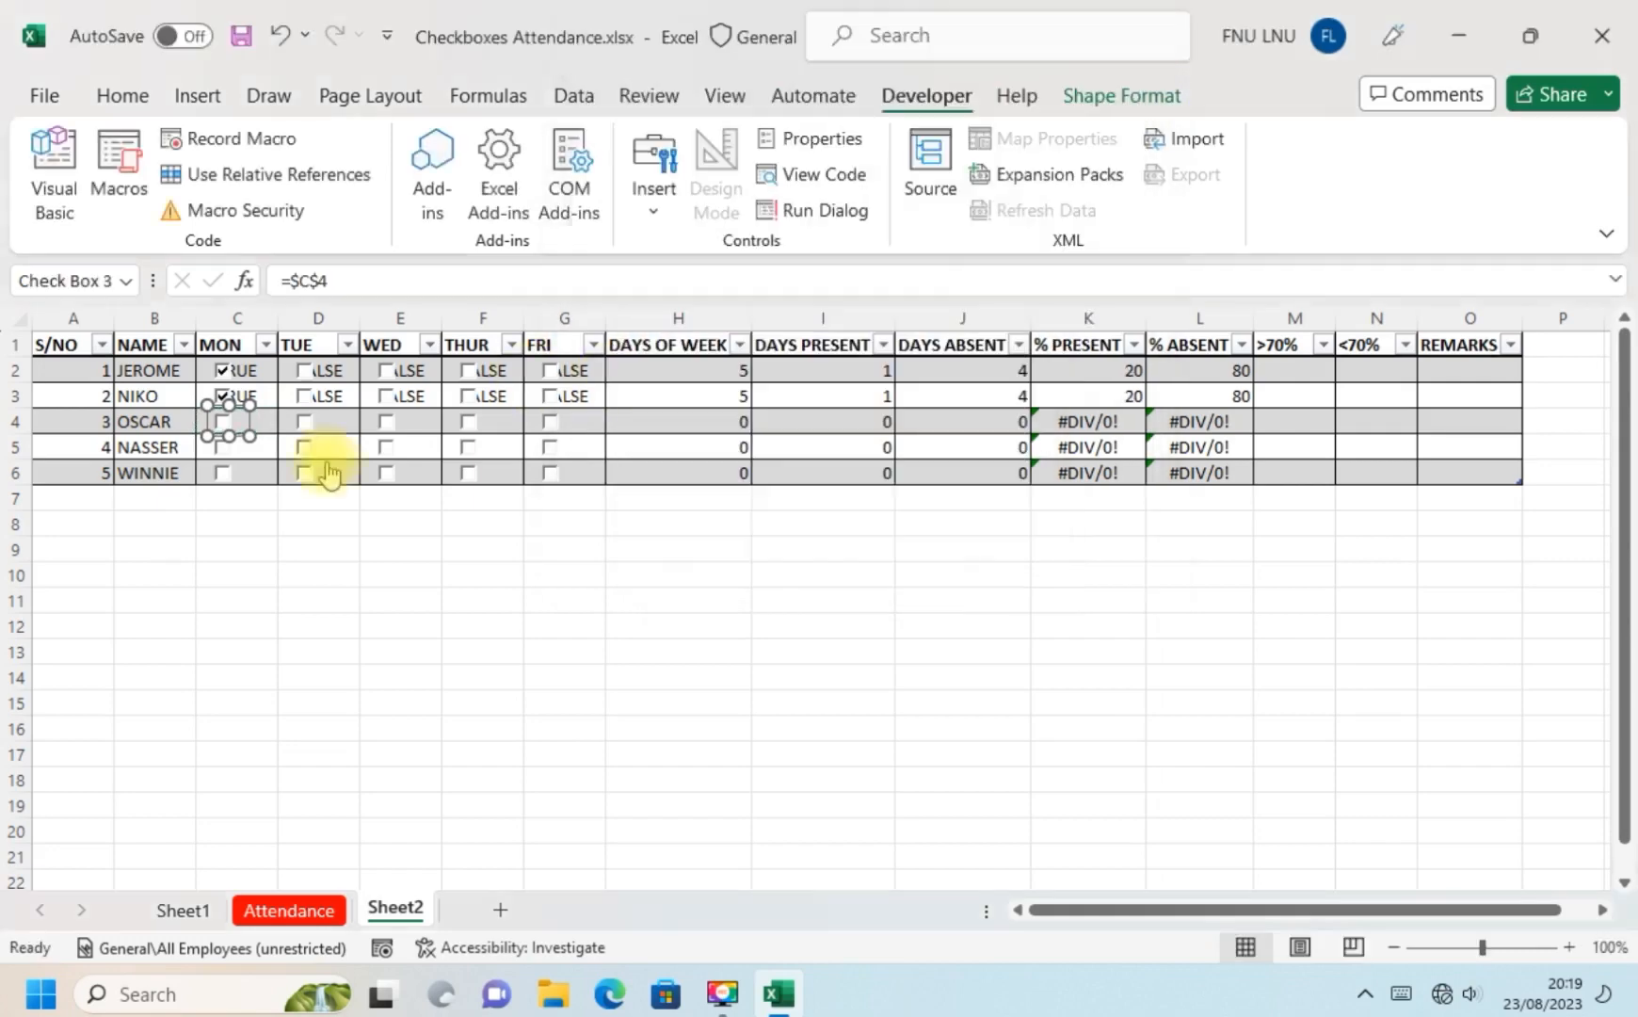
pyautogui.click(329, 421)
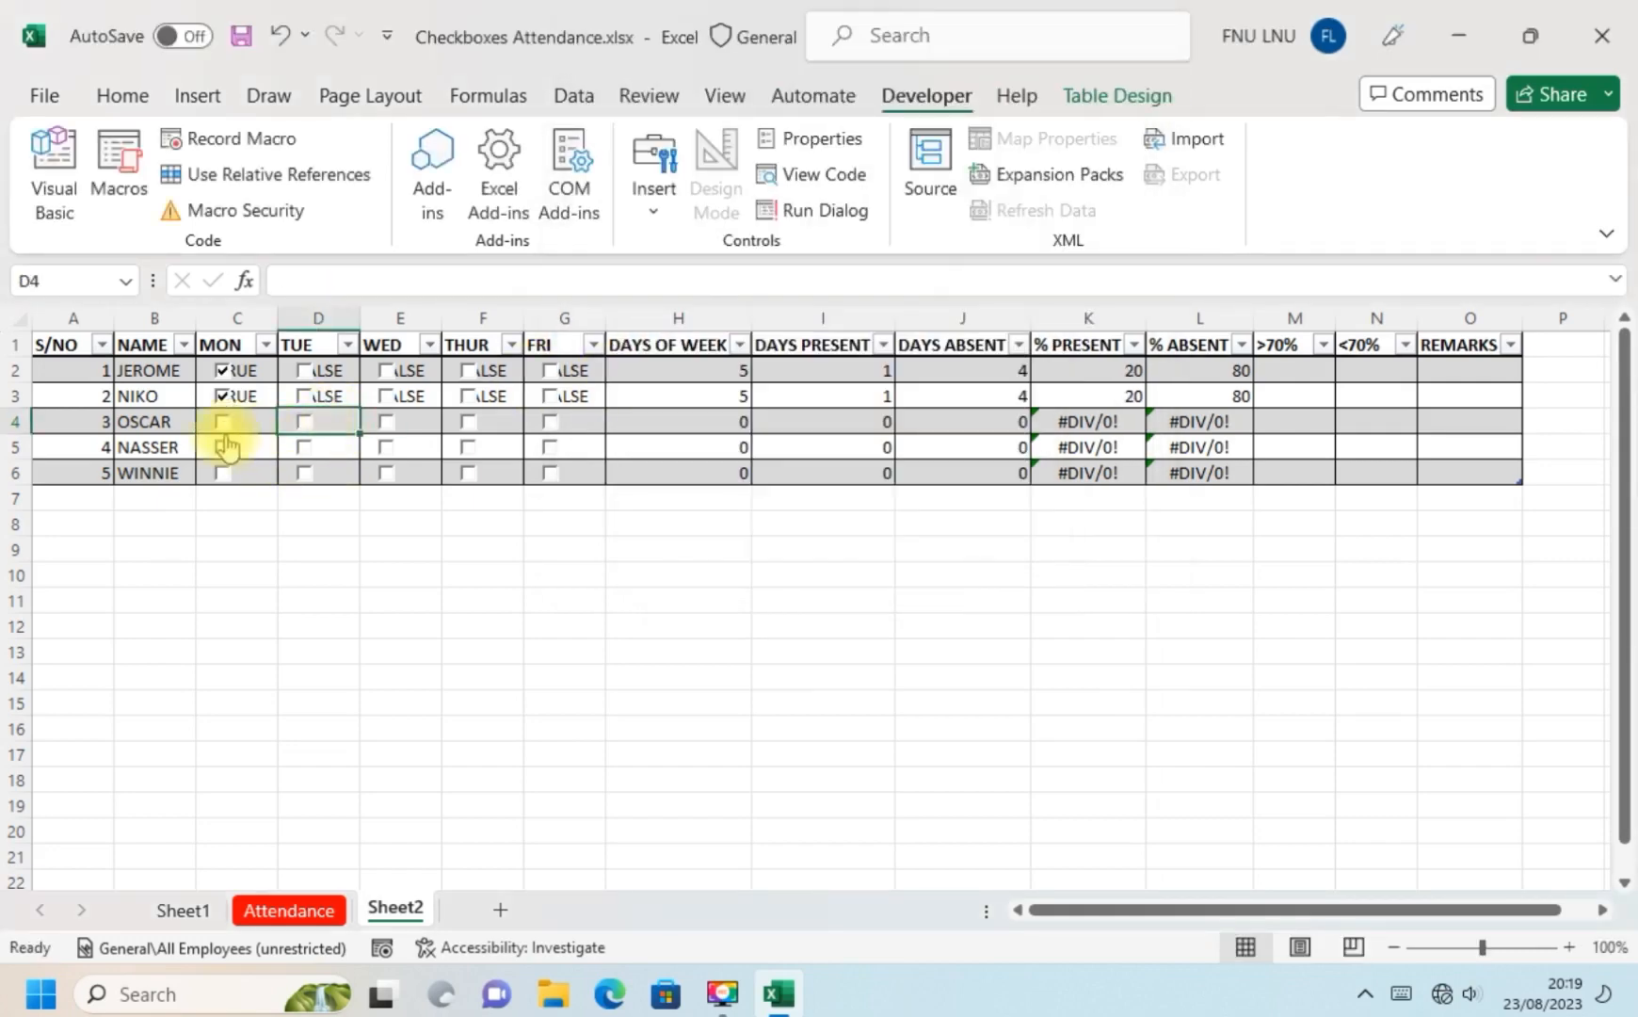
pyautogui.click(226, 424)
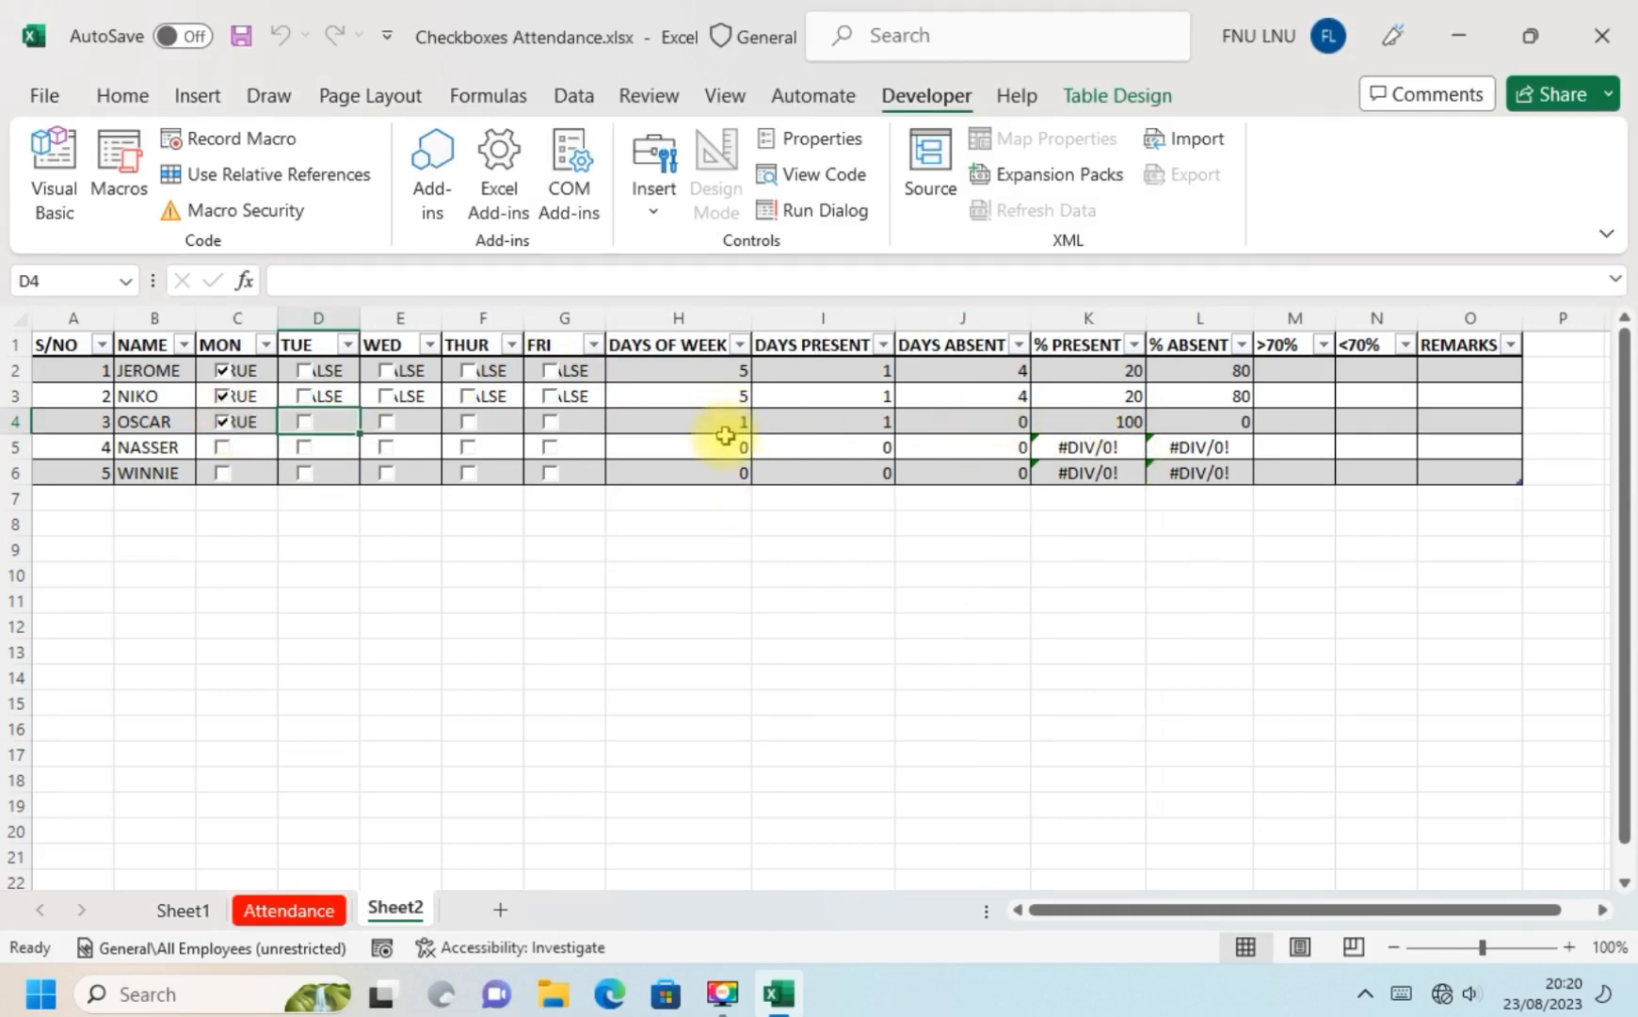
pyautogui.rightClick(303, 421)
pyautogui.click(362, 721)
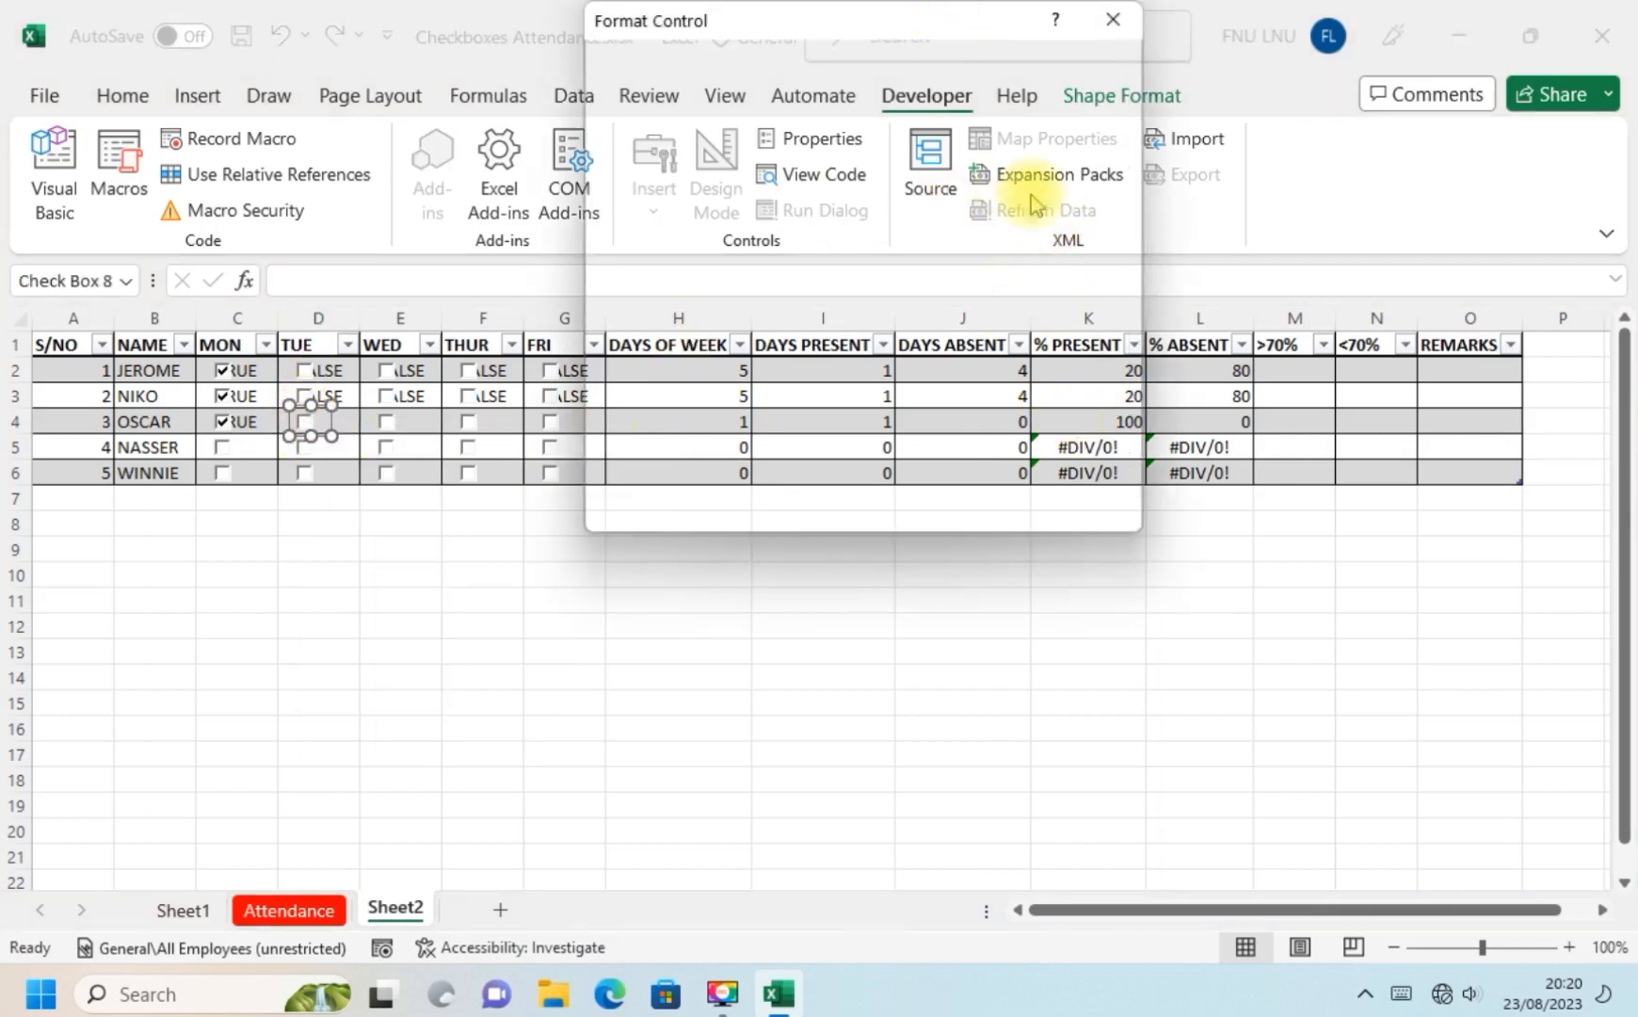
pyautogui.moveTo(925, 18); pyautogui.dragTo(879, 119)
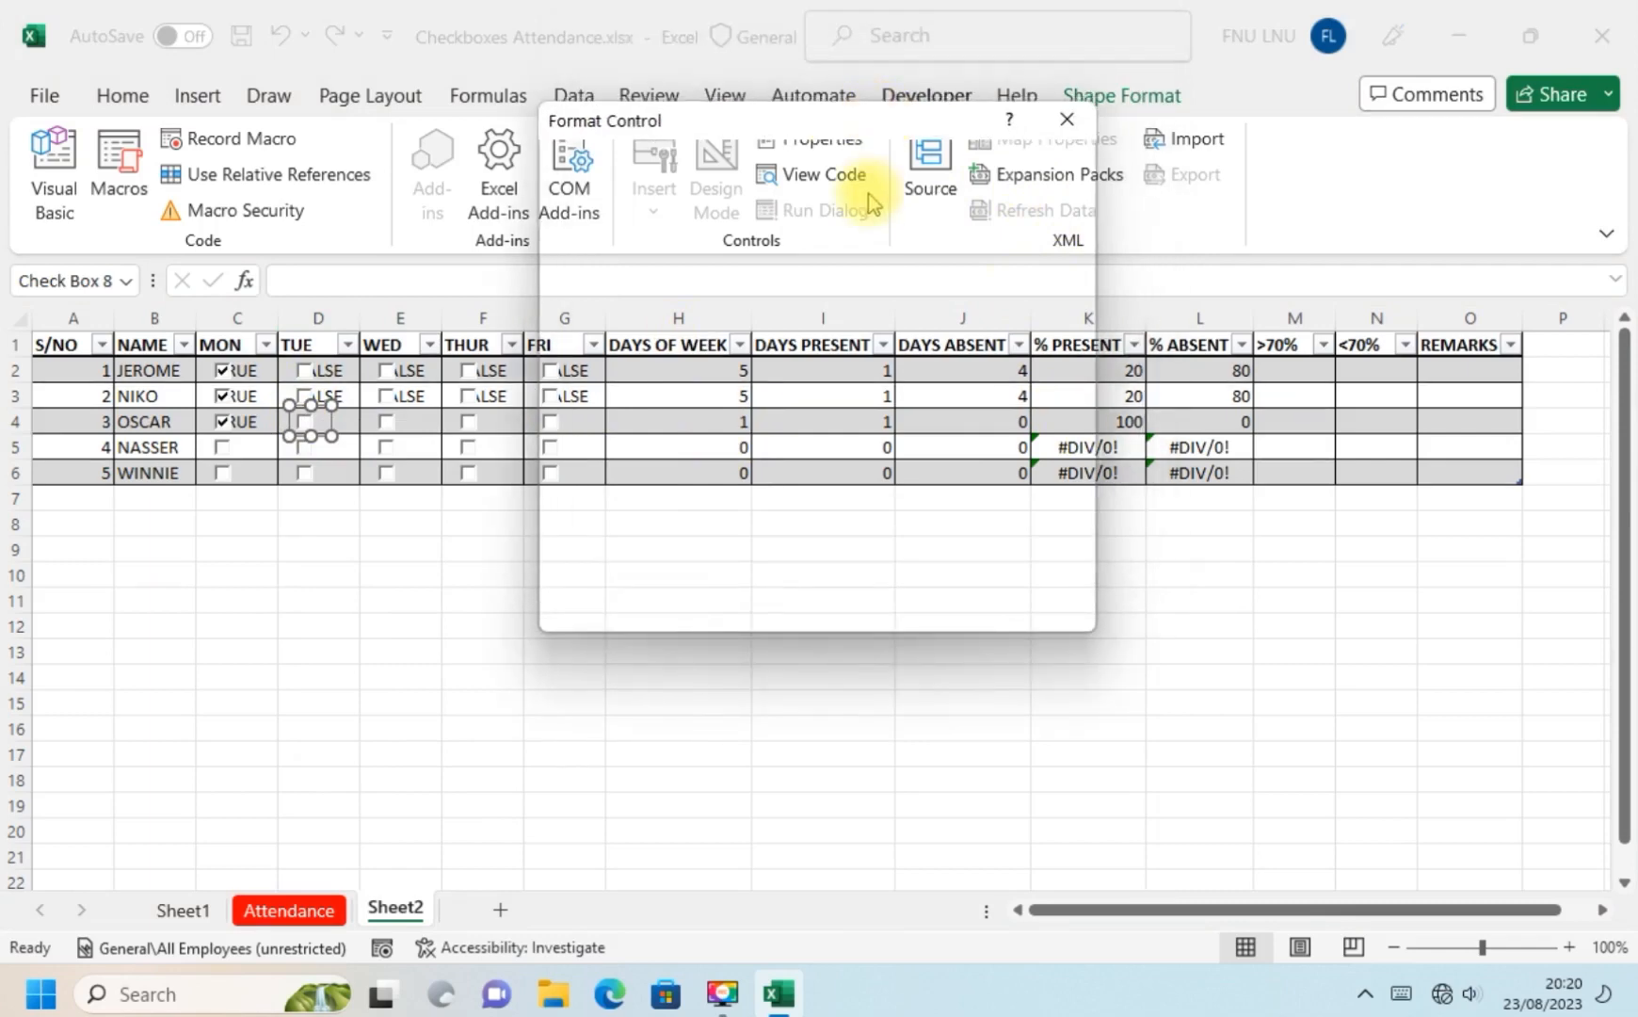
pyautogui.click(1067, 118)
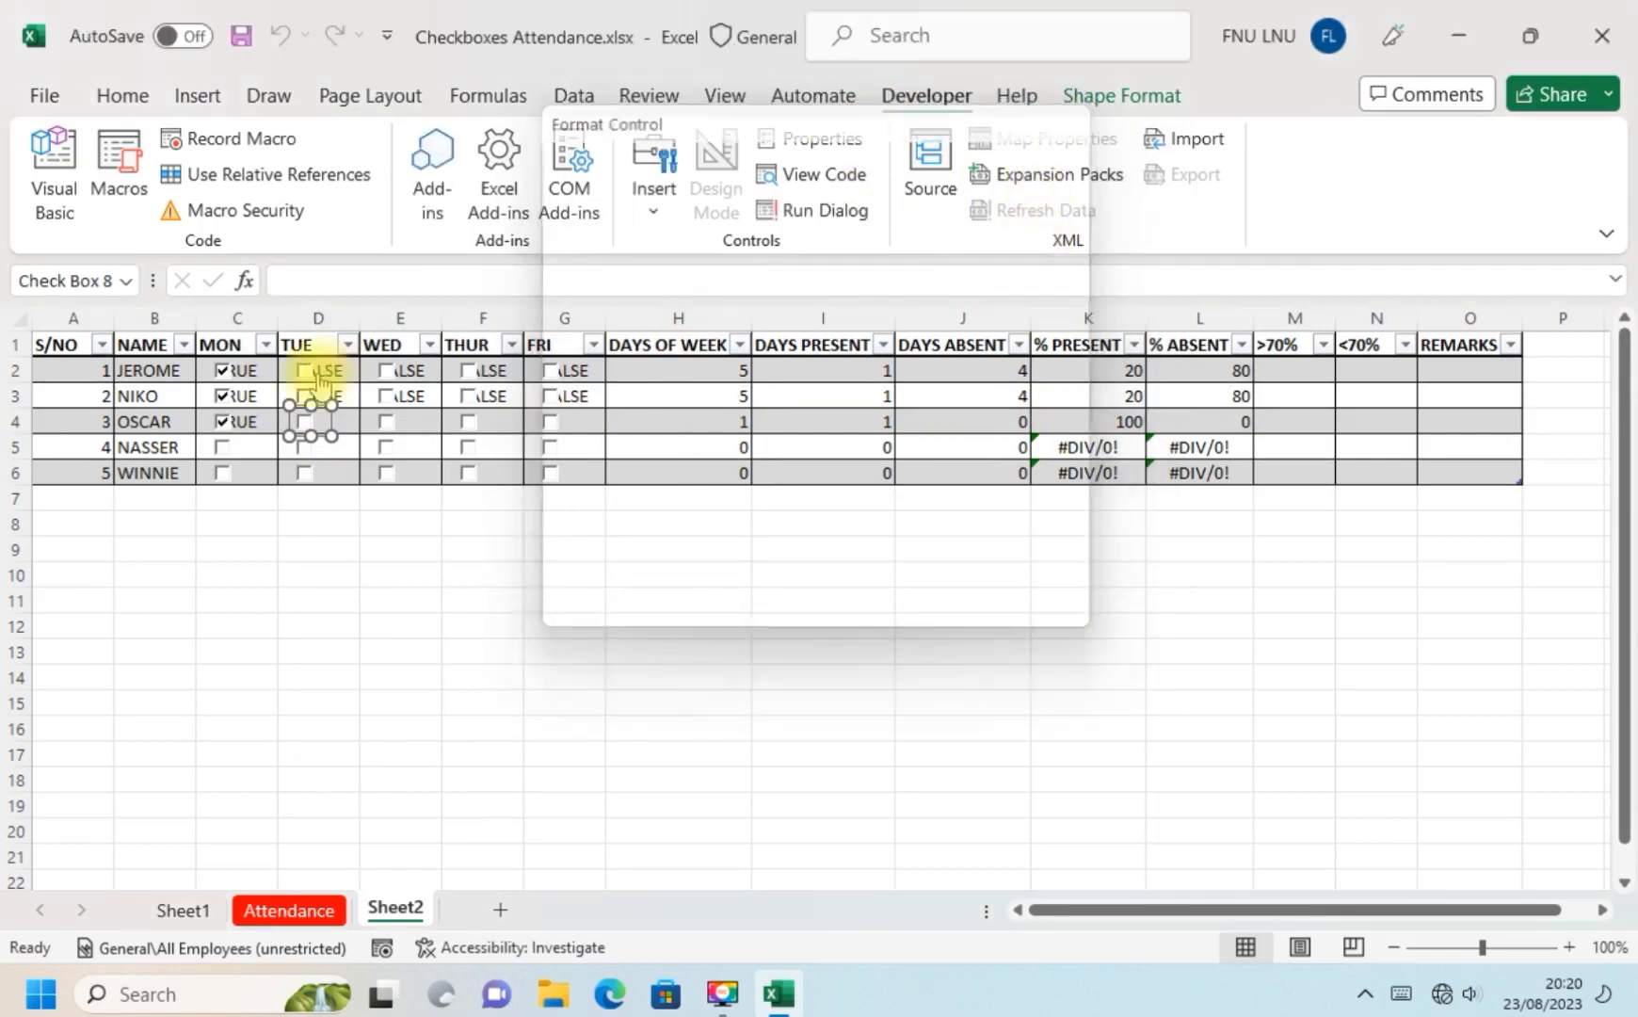
# Link the Tuesday checkbox in row 4 to cell D4 through its format control settings.
pyautogui.rightClick(303, 424)
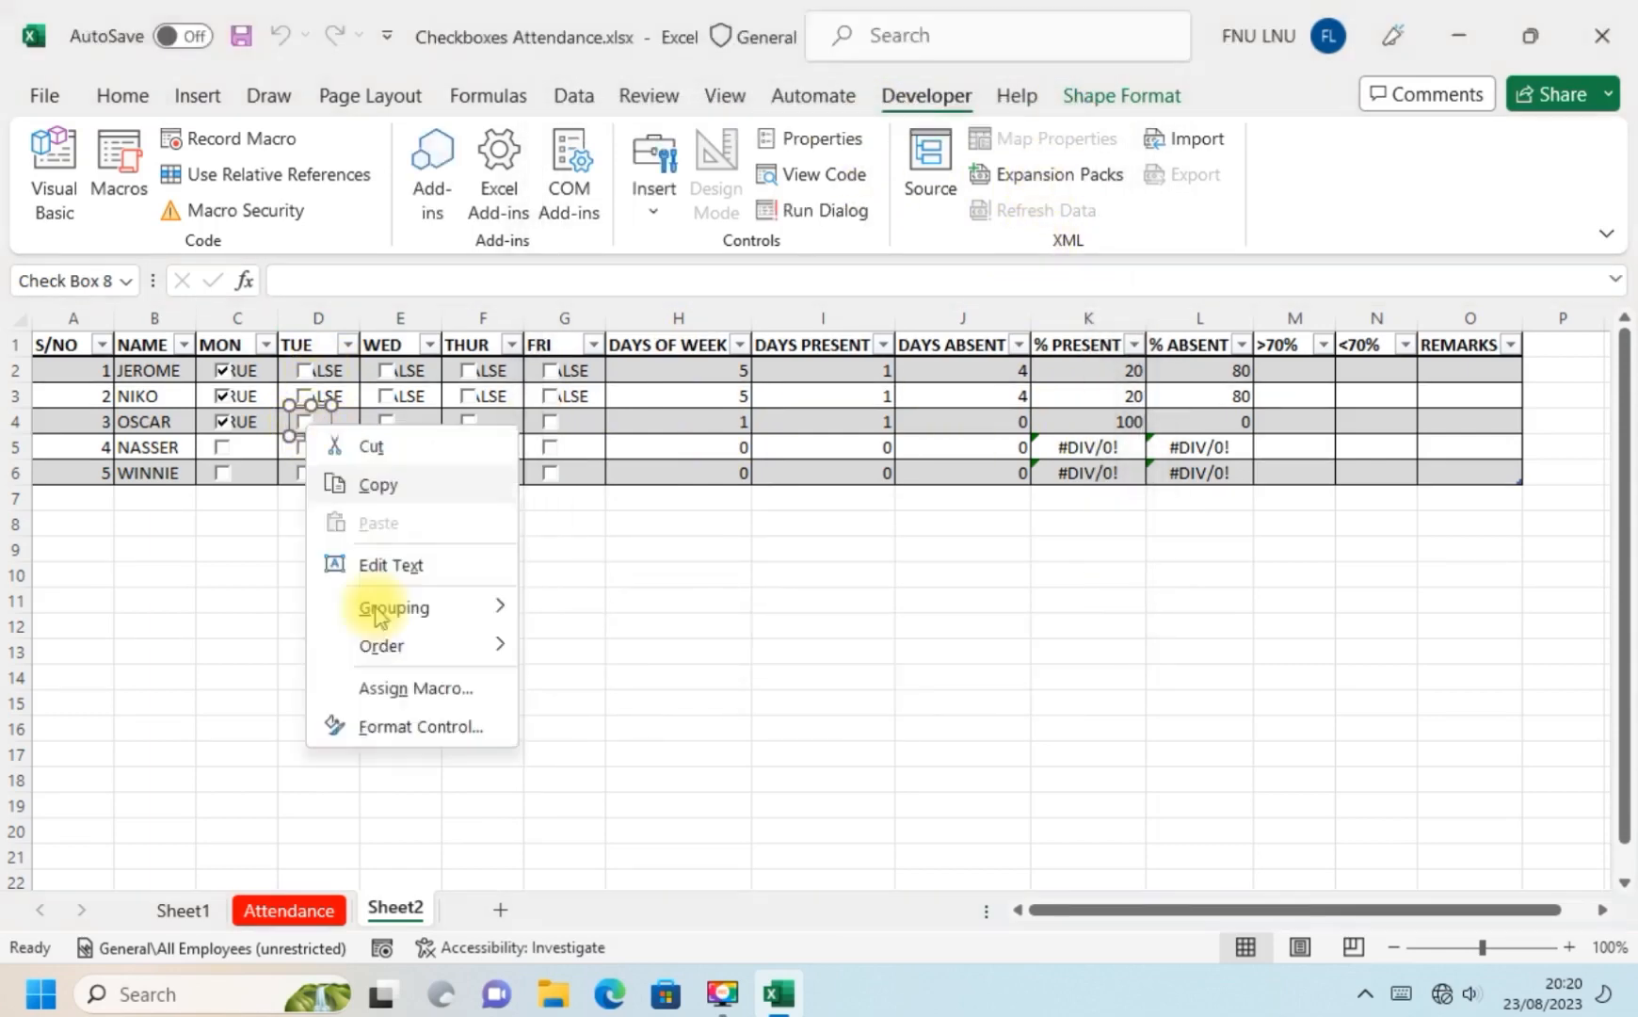
pyautogui.click(402, 723)
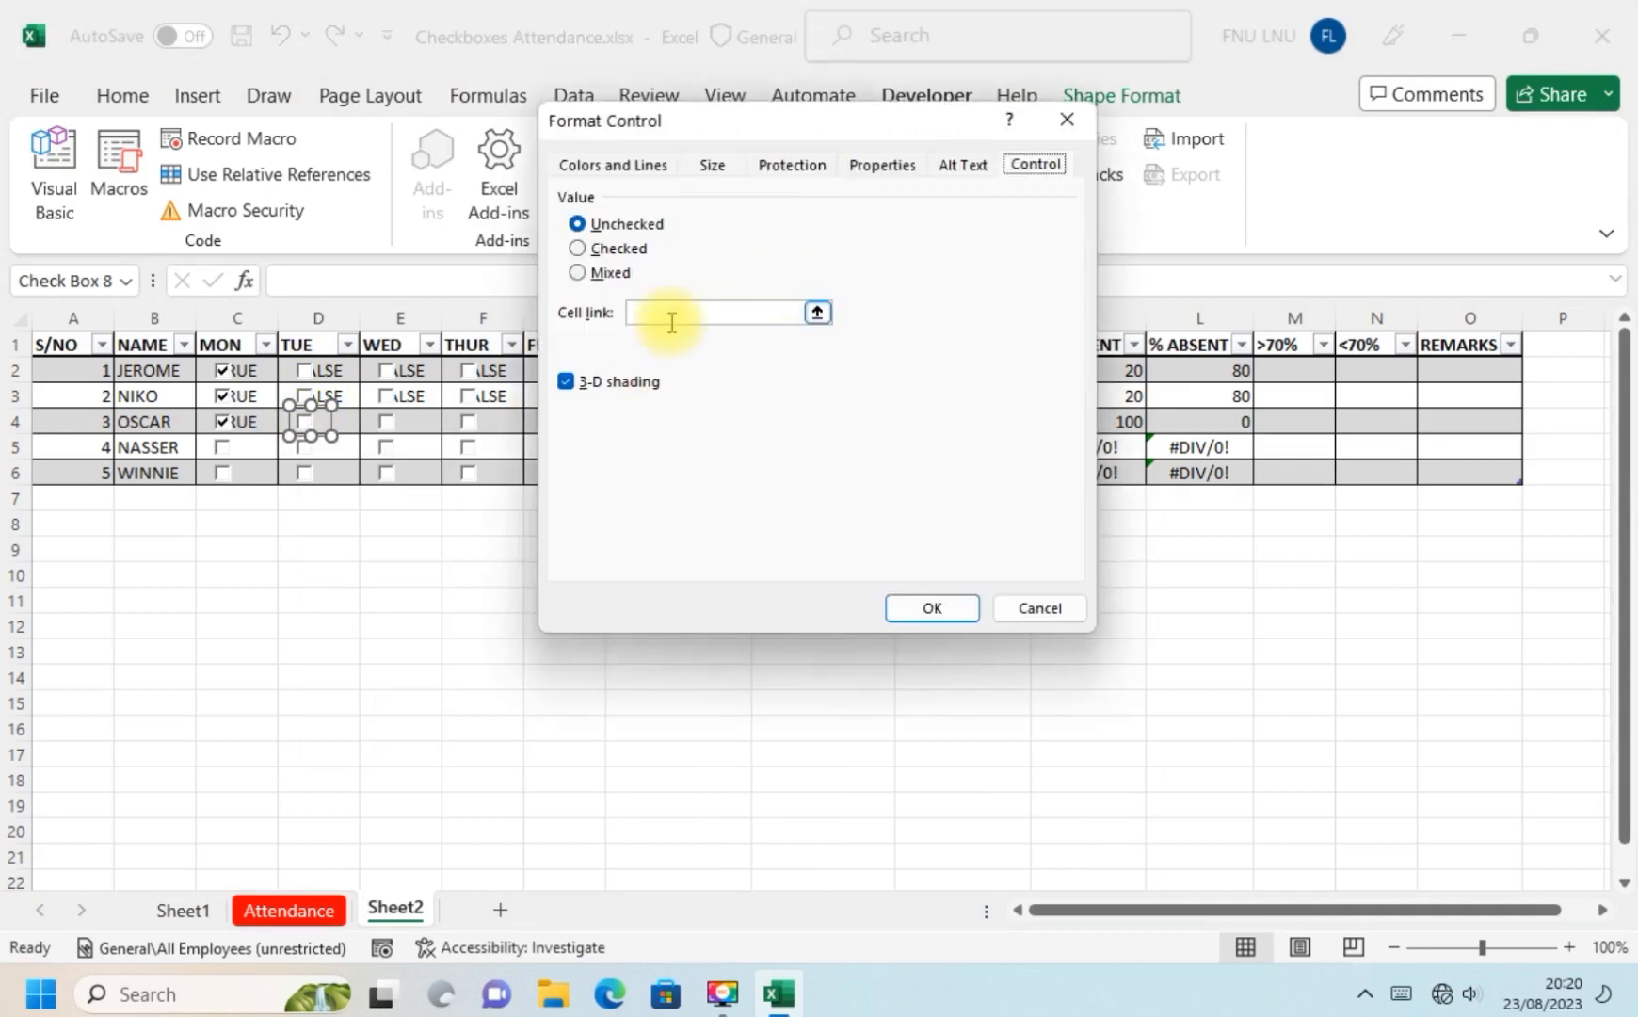
pyautogui.click(814, 310)
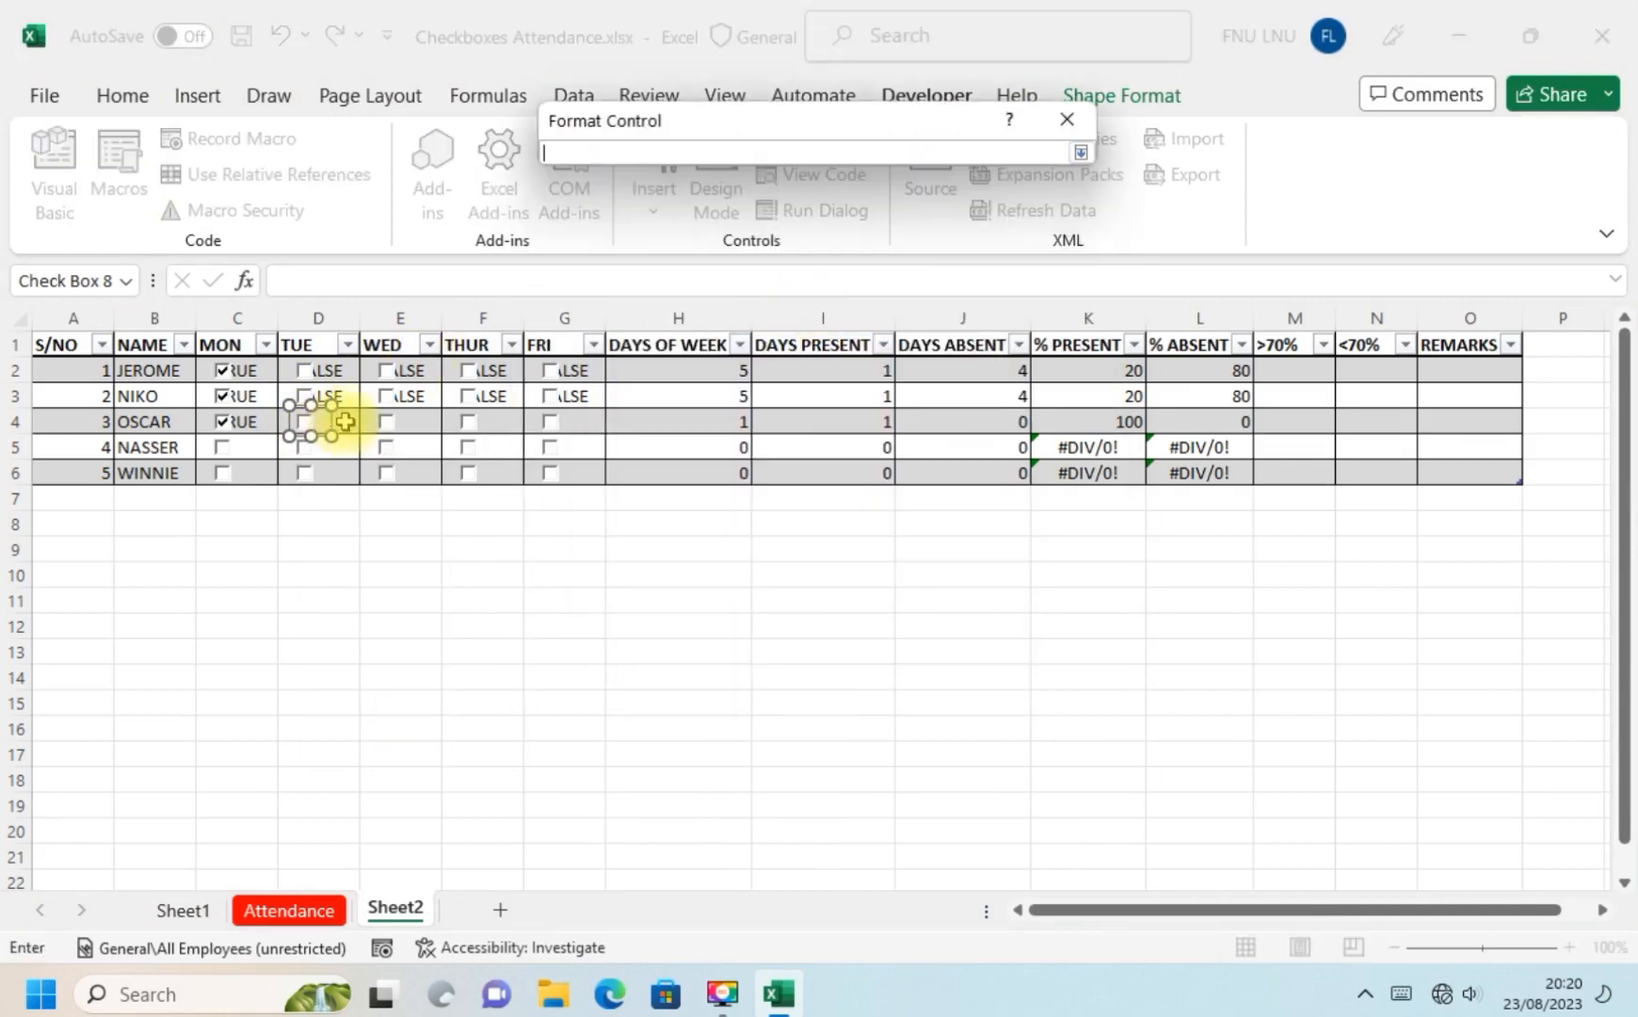
pyautogui.click(320, 421)
pyautogui.click(1081, 152)
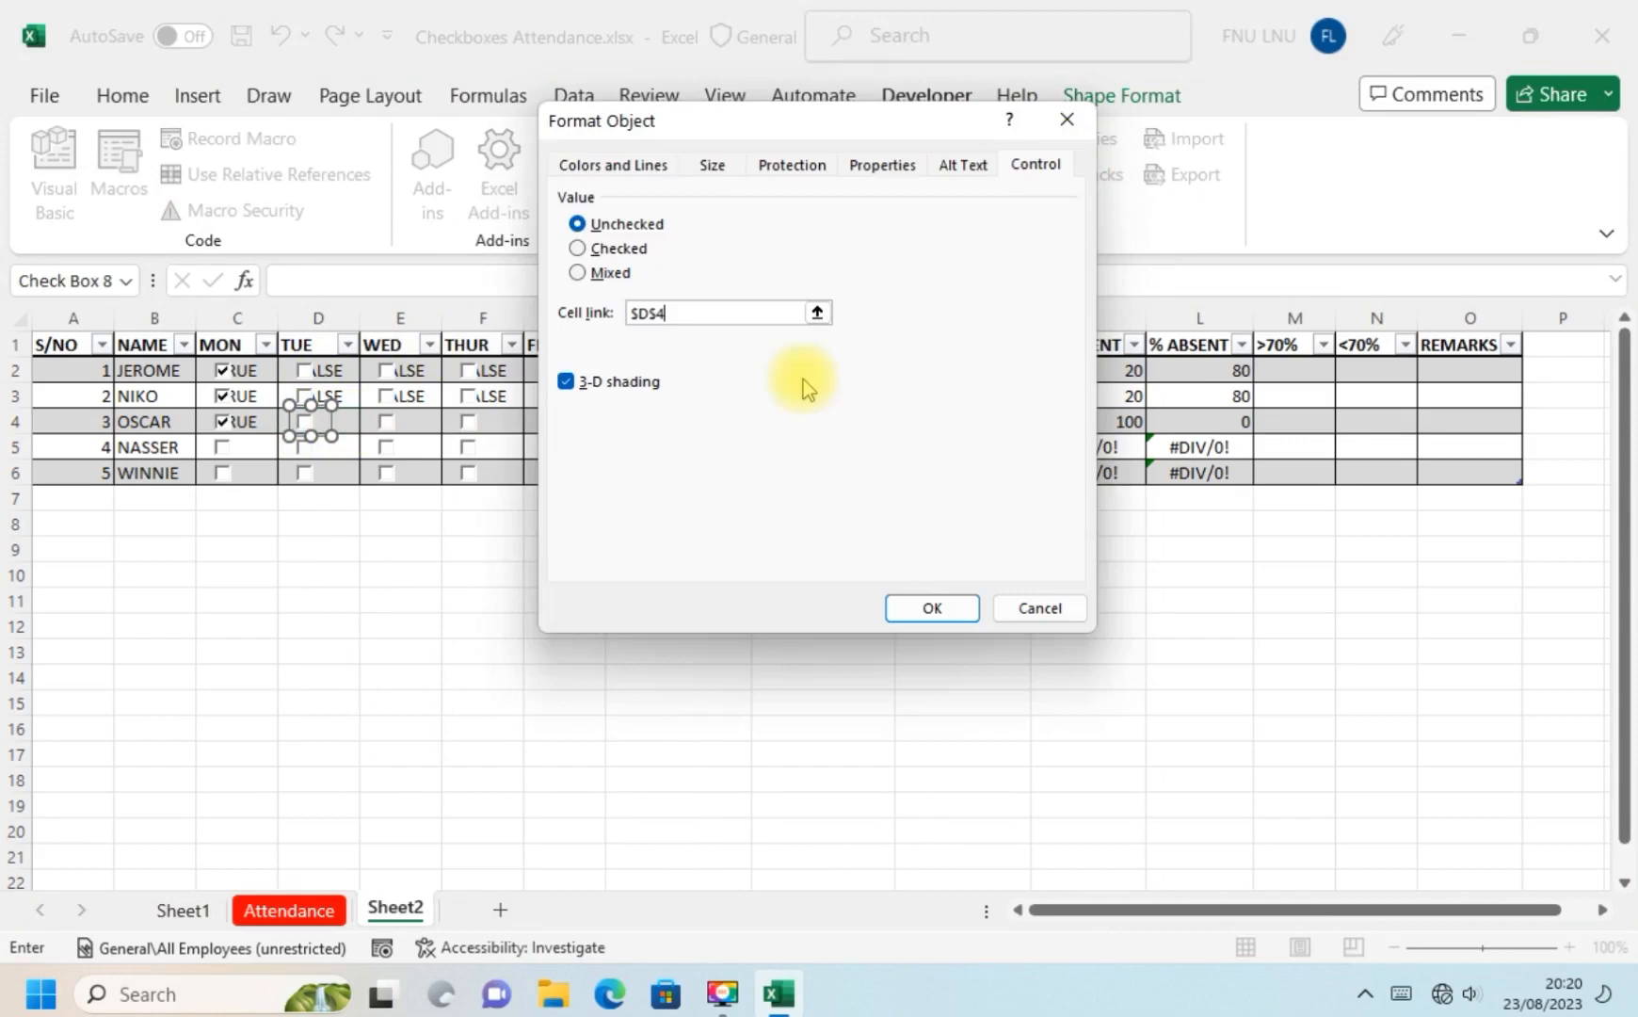
pyautogui.click(932, 608)
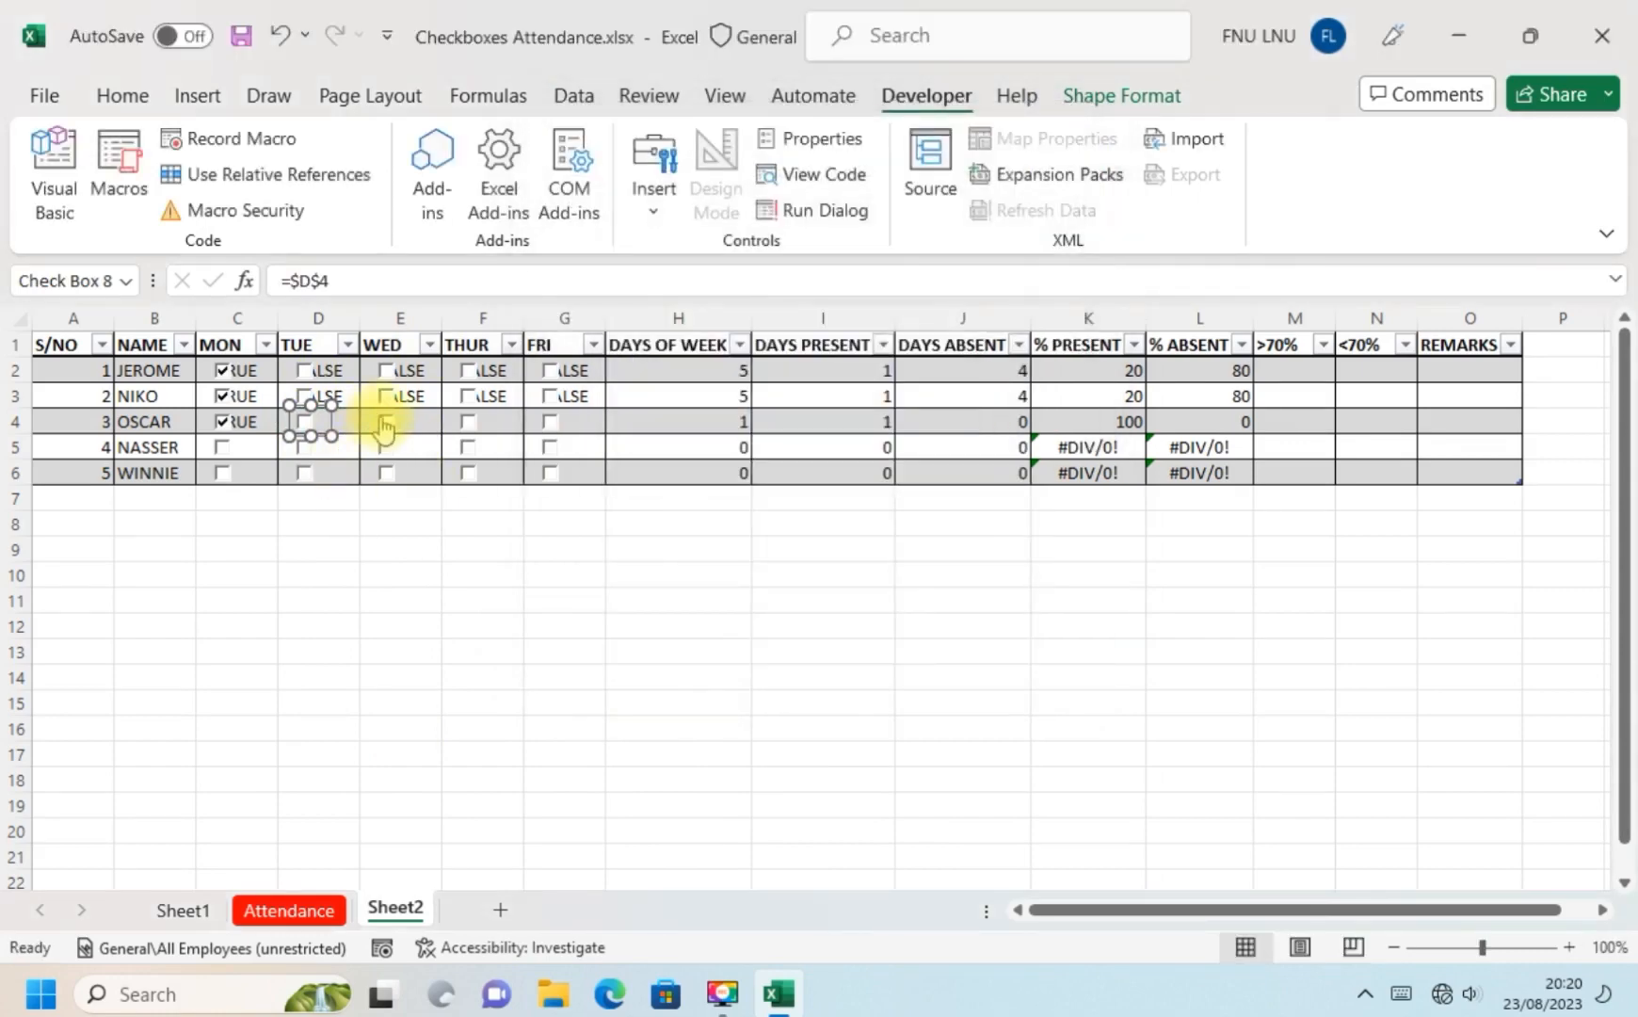
# Link the Wednesday checkbox in row 4 to cell E4 through its format control settings.
pyautogui.keyDown('ctrl'); pyautogui.click(387, 425); pyautogui.keyUp('ctrl')
pyautogui.rightClick(388, 431)
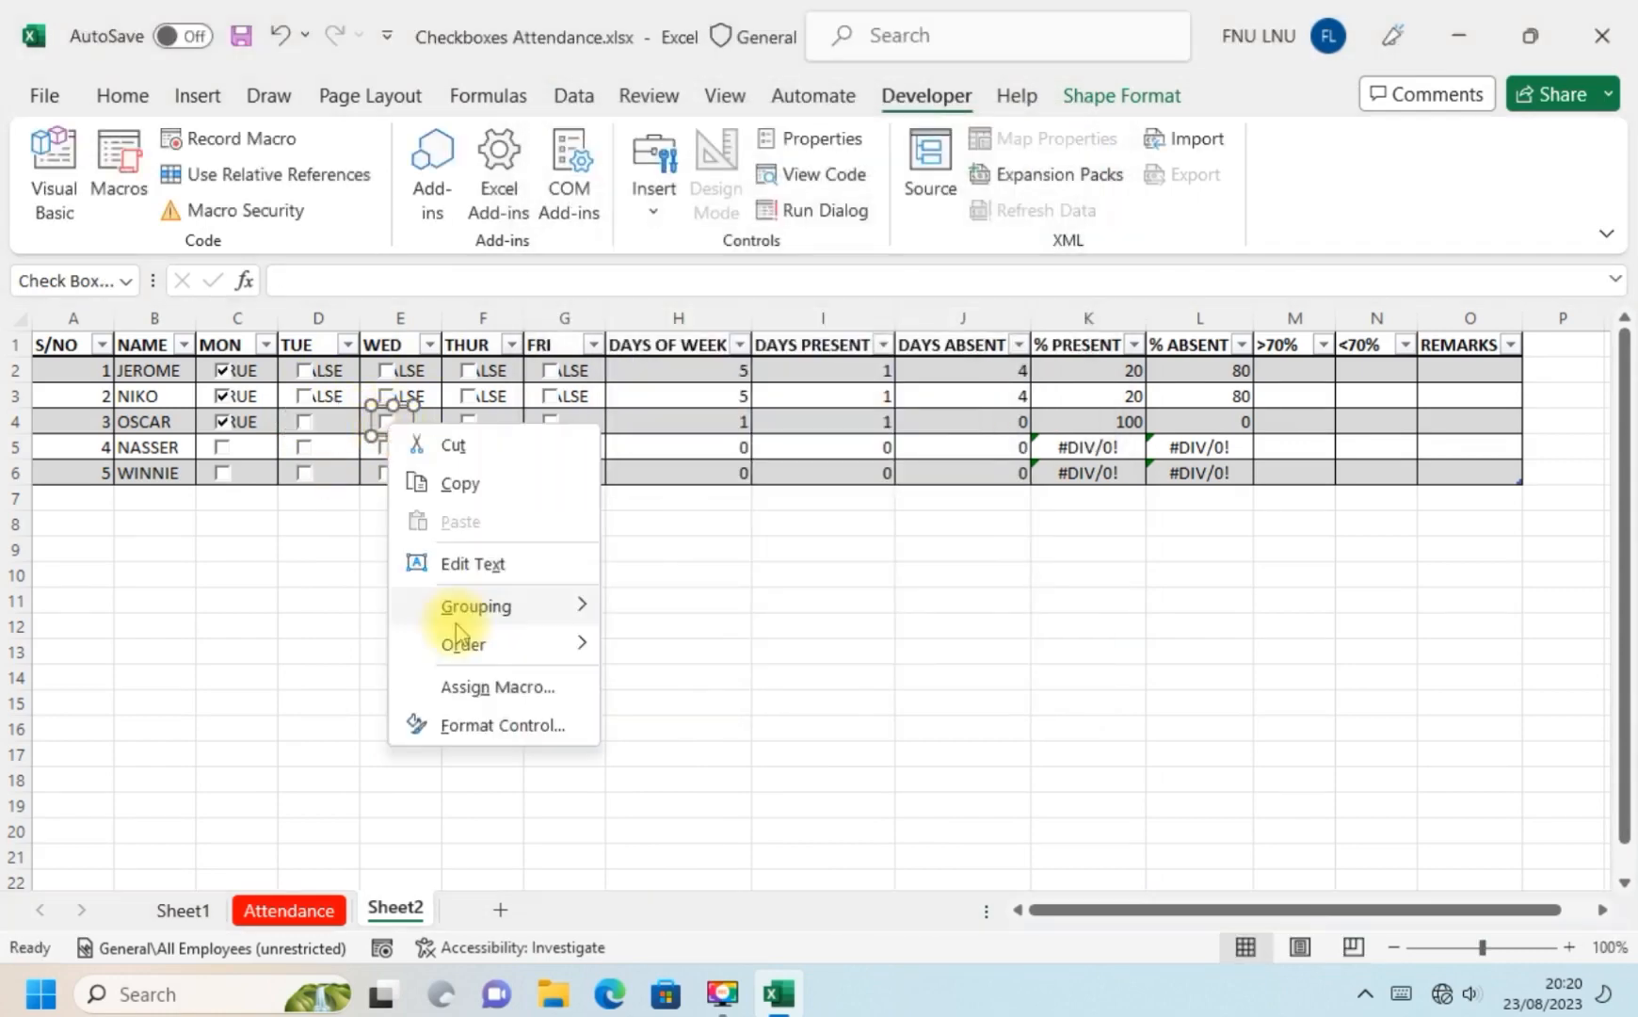
pyautogui.click(485, 725)
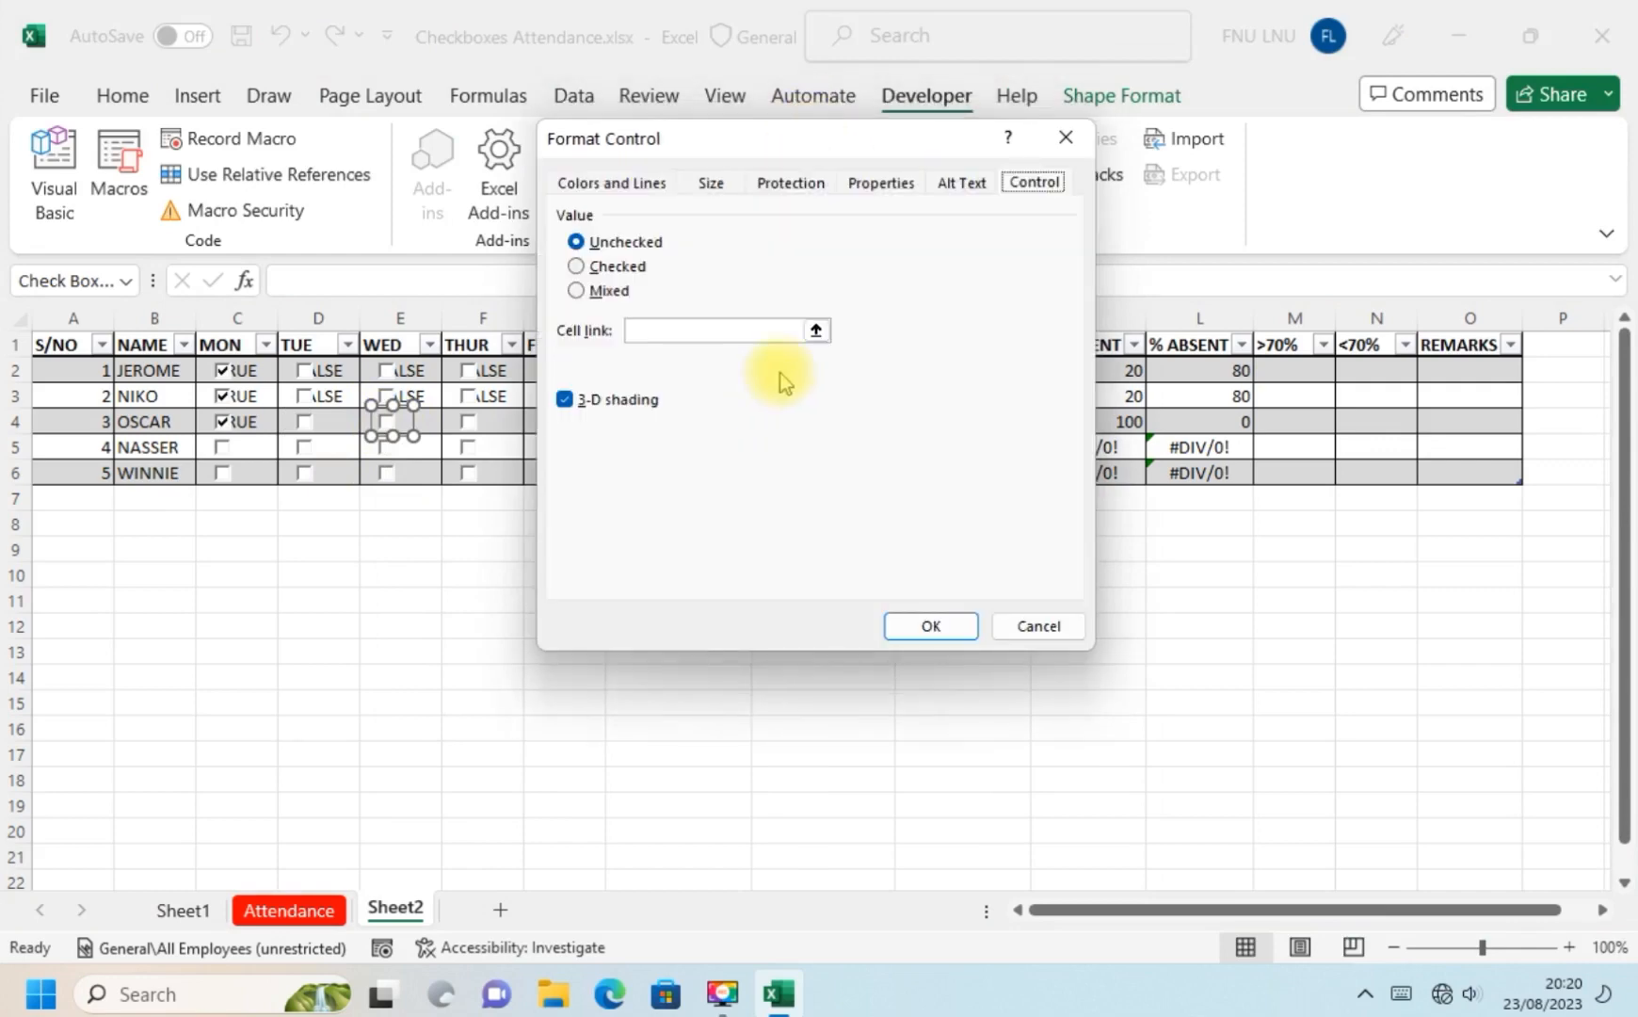
pyautogui.click(817, 331)
pyautogui.click(425, 421)
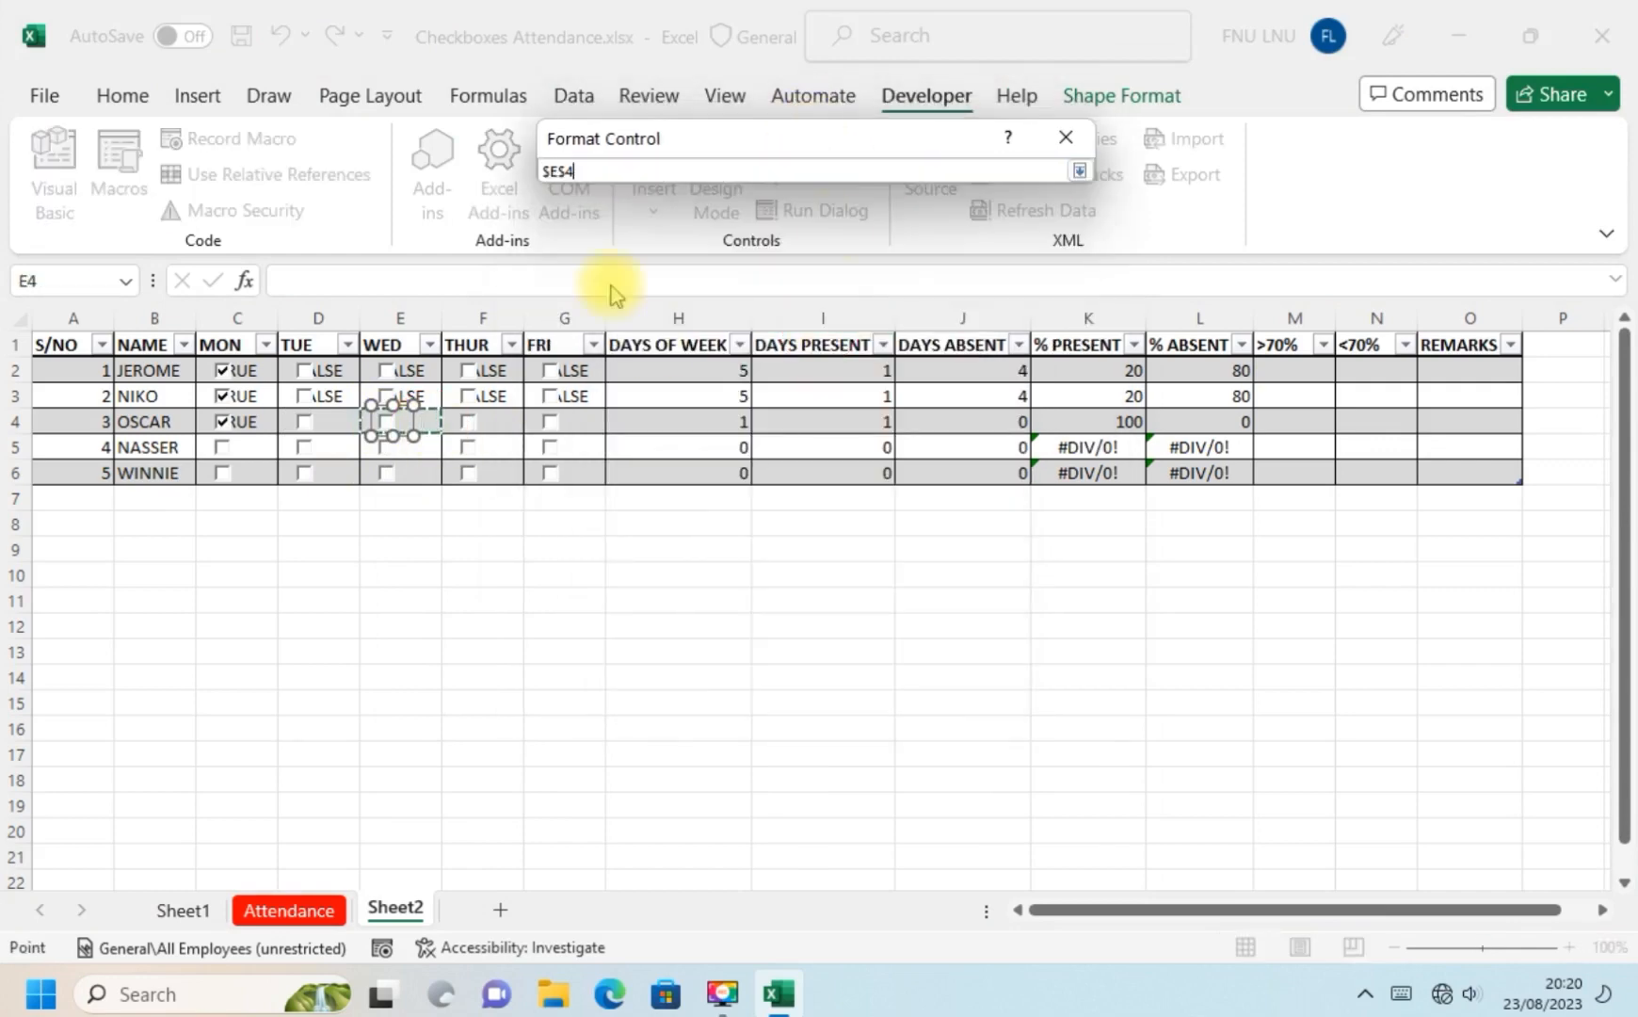
pyautogui.click(1080, 172)
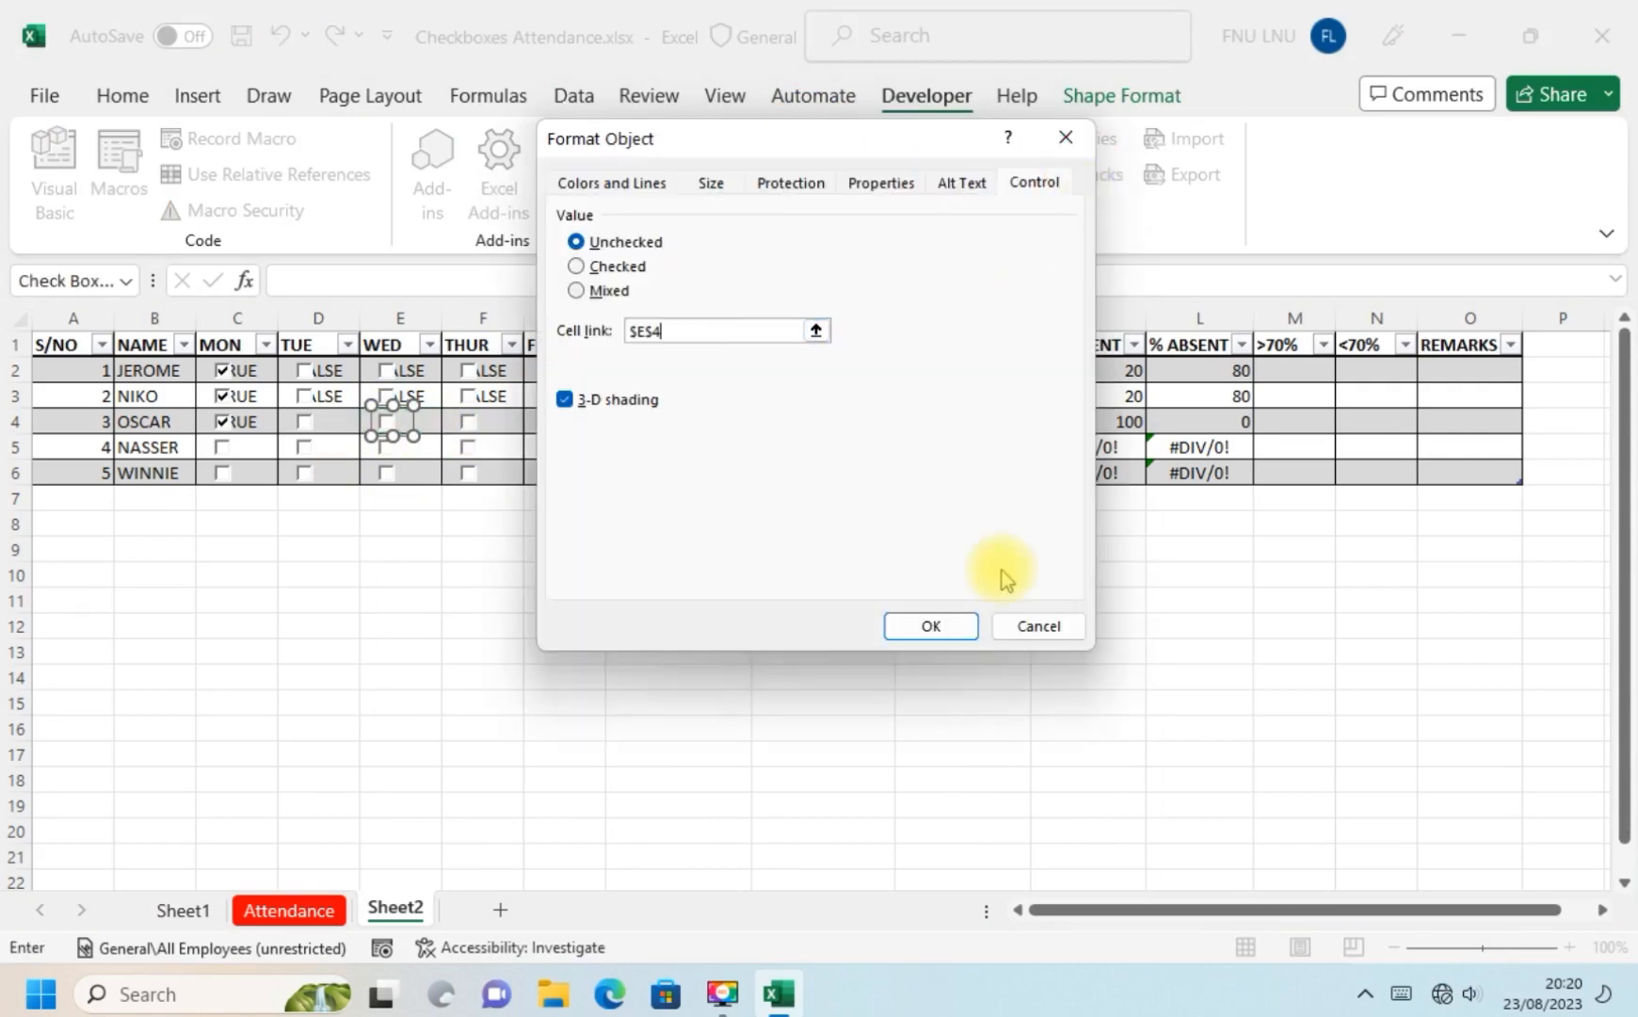
pyautogui.click(933, 626)
# Link the Thursday checkbox in row 4 to cell F4 through its format control settings.
pyautogui.rightClick(474, 417)
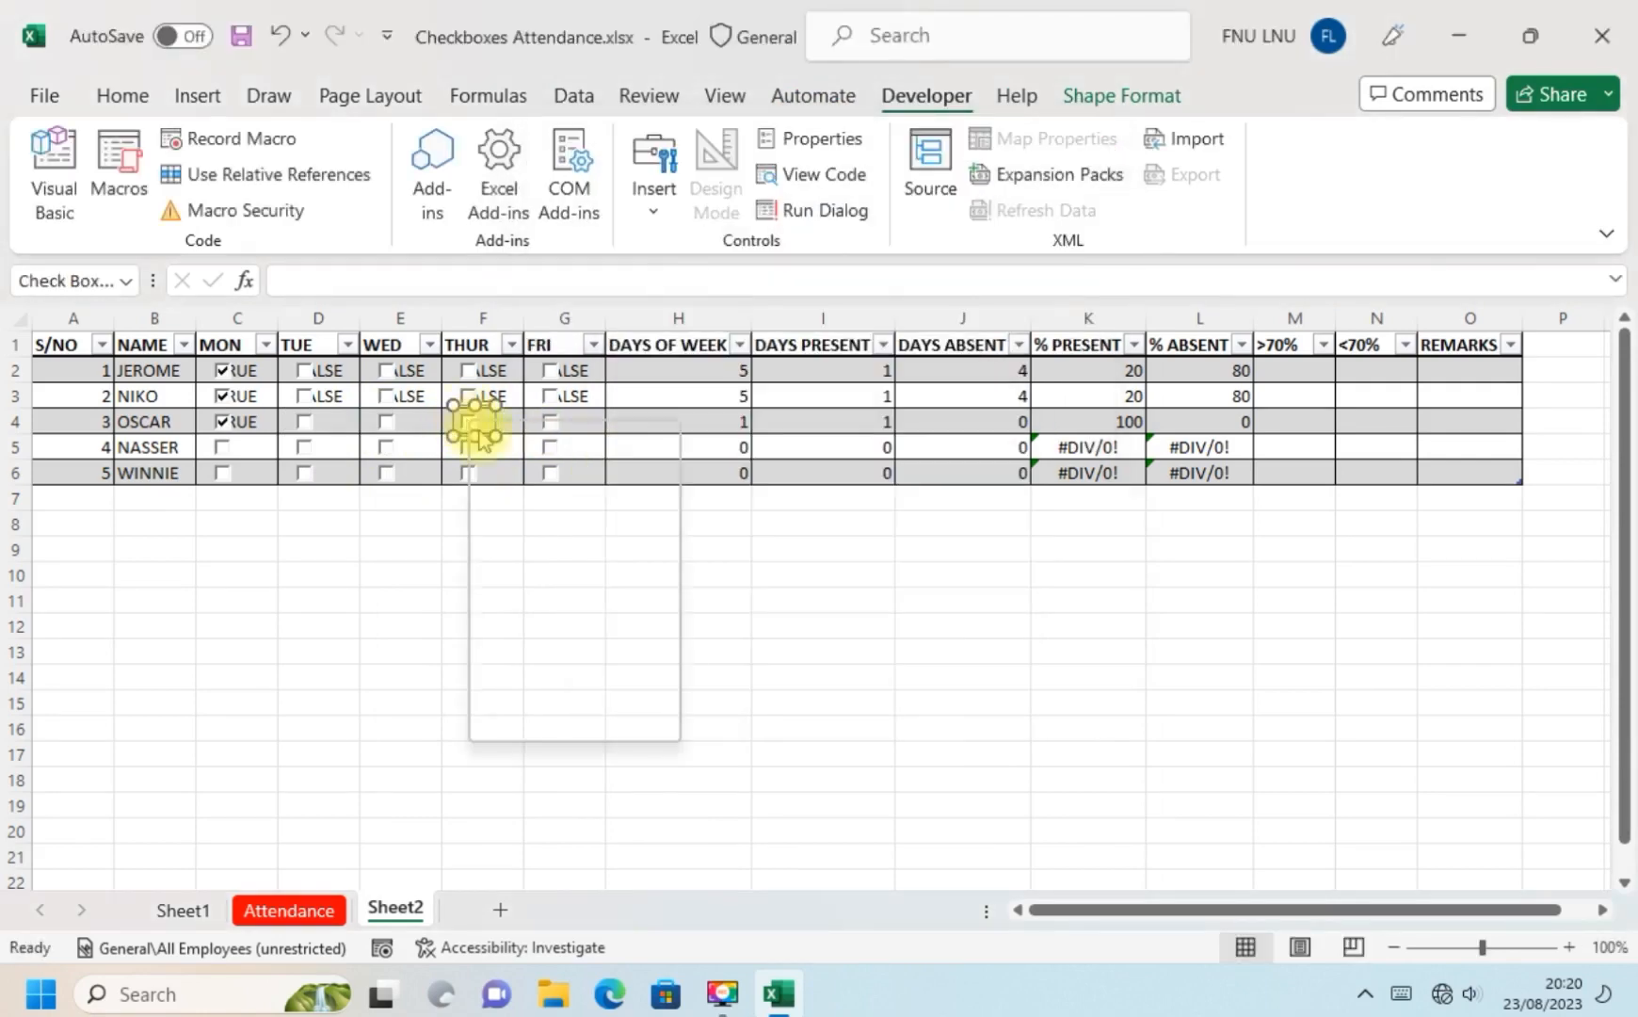
pyautogui.click(578, 721)
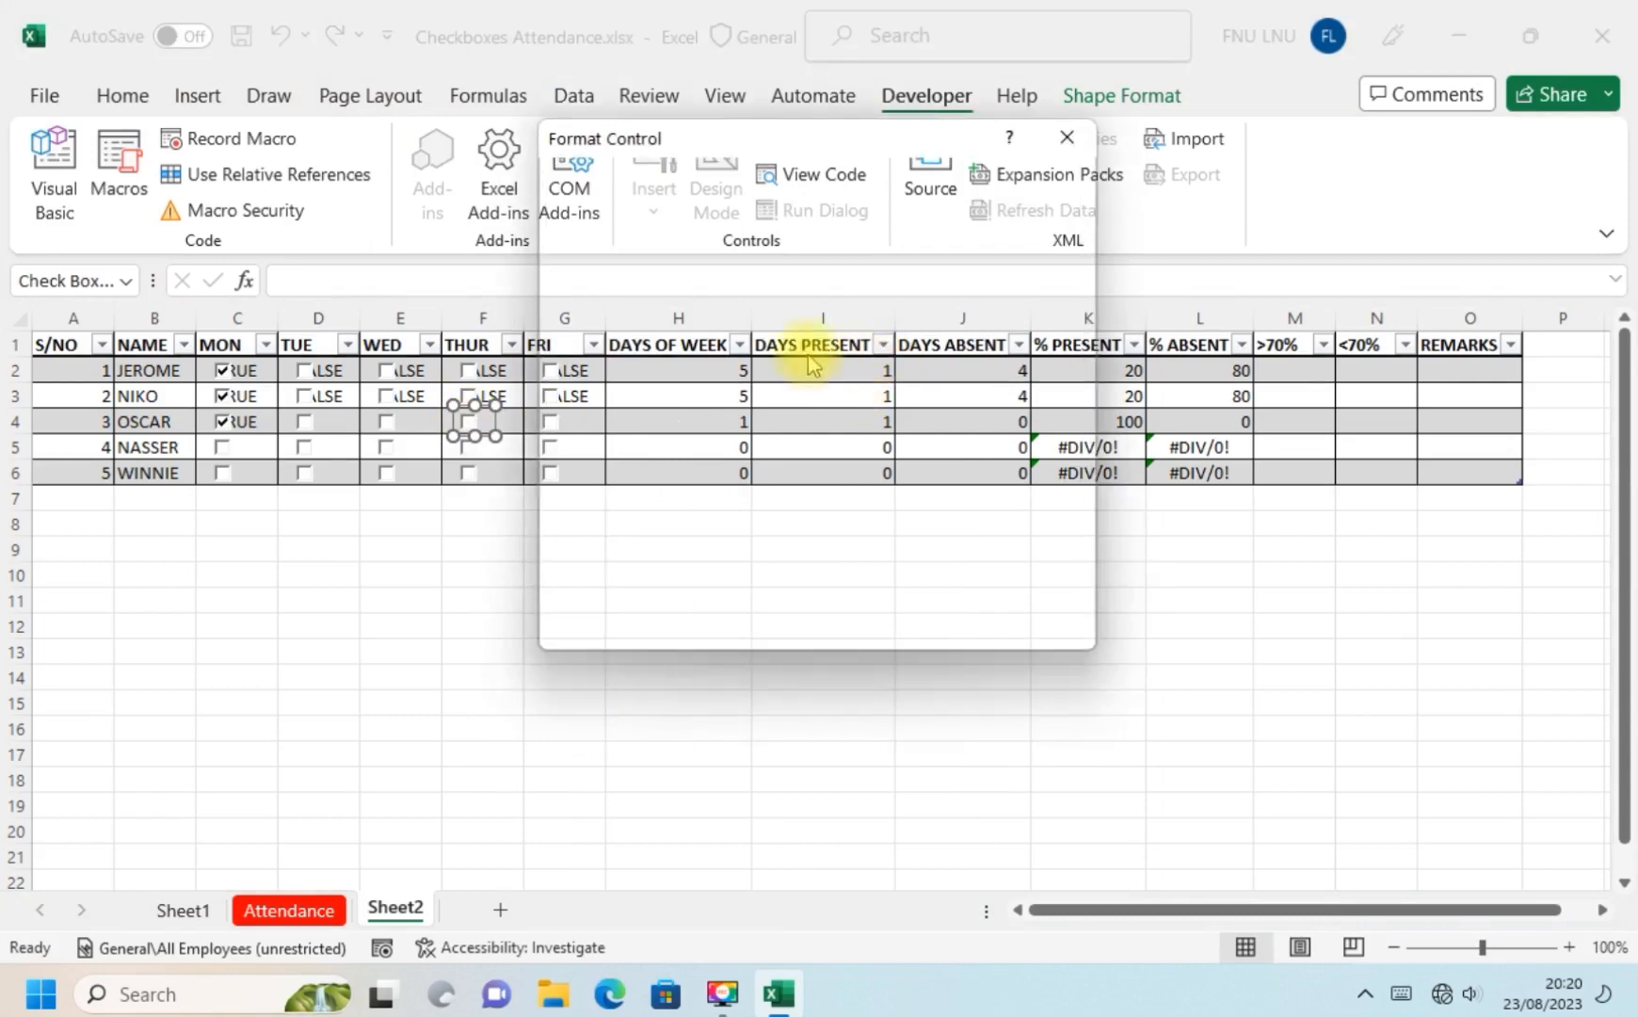
pyautogui.click(816, 330)
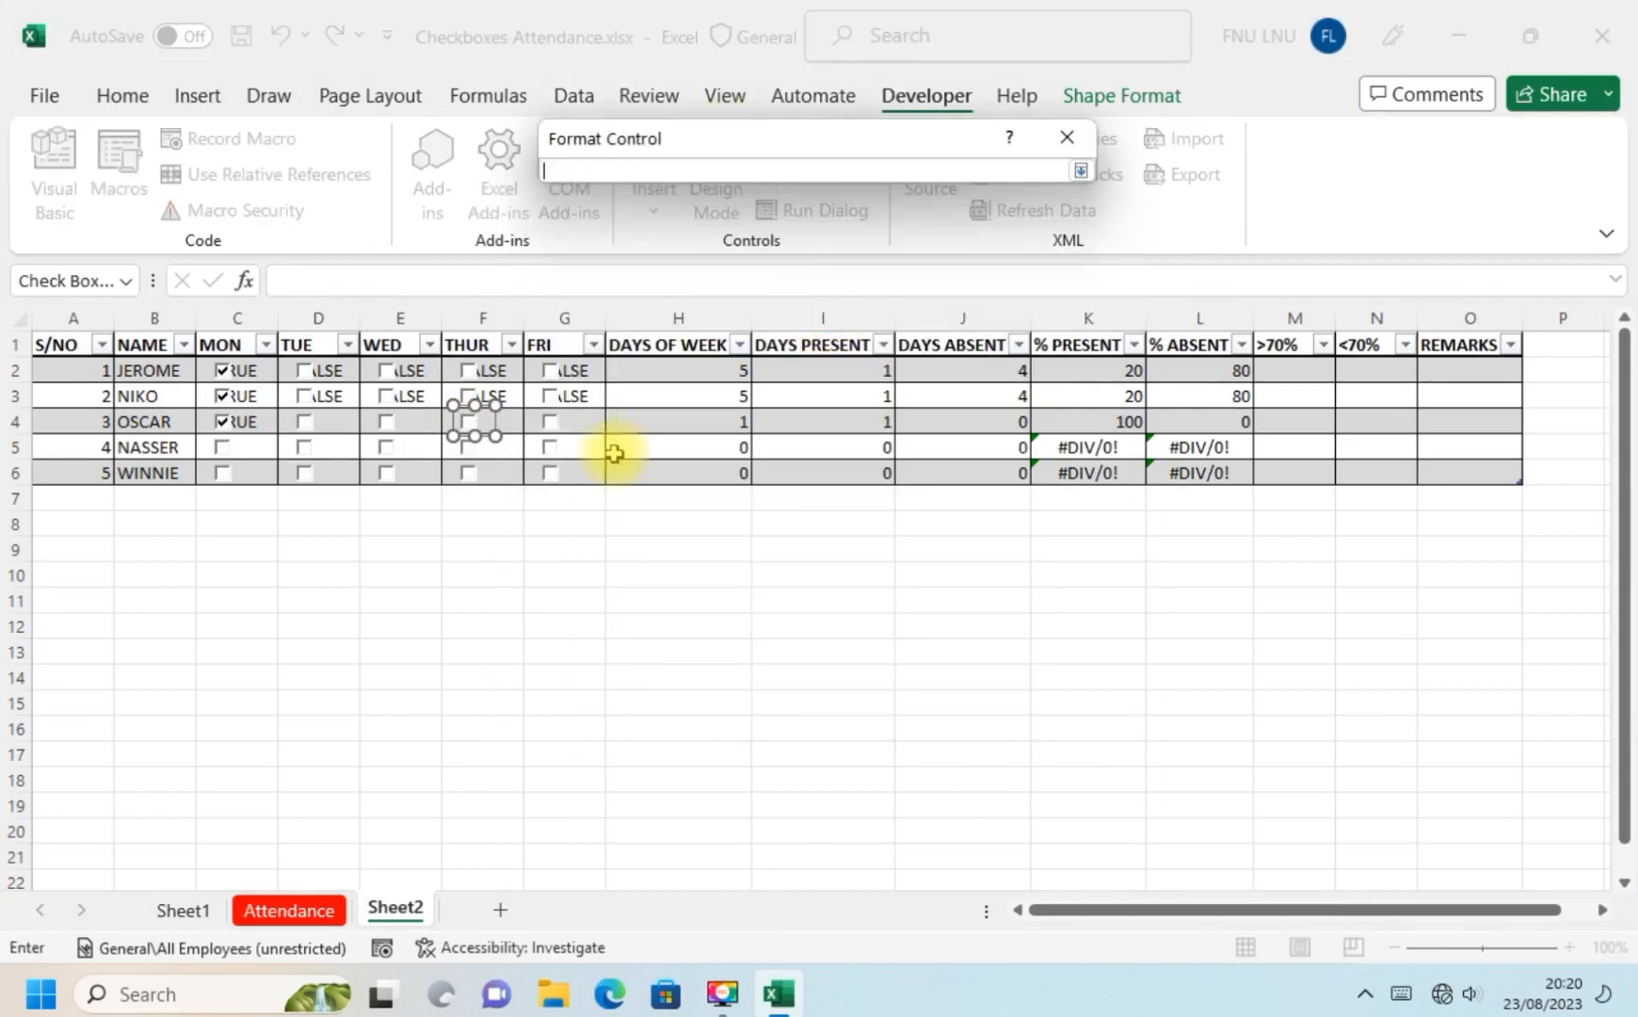
pyautogui.click(507, 424)
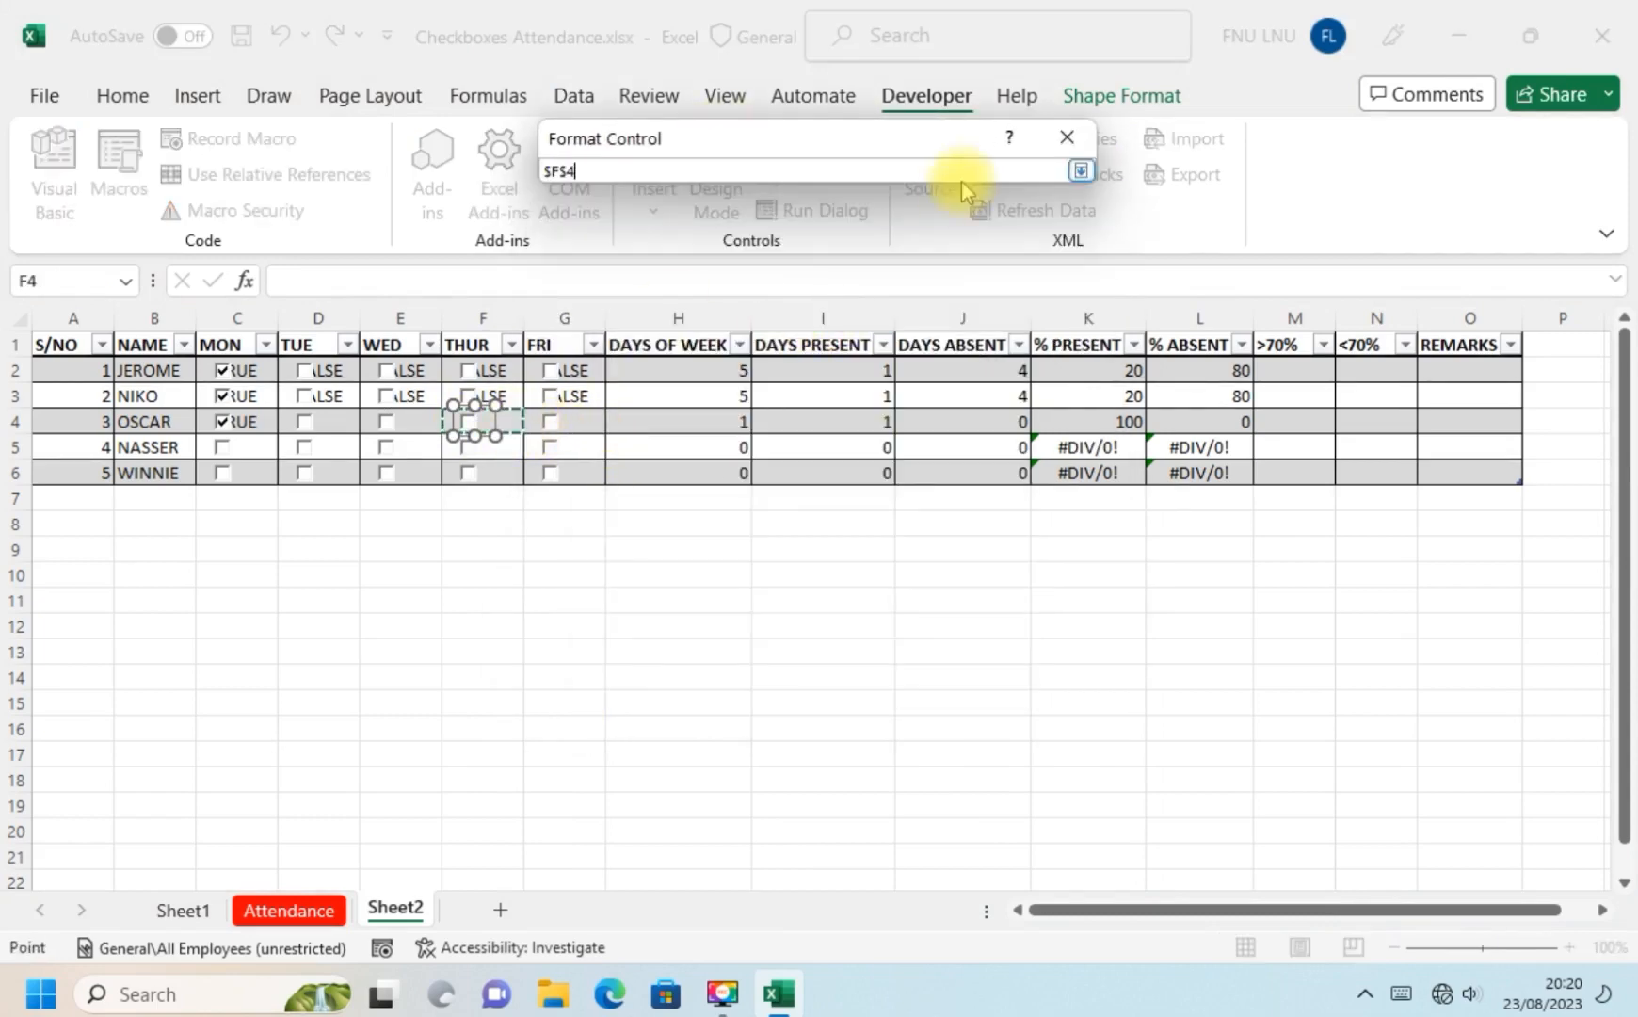
pyautogui.click(1081, 170)
pyautogui.click(932, 627)
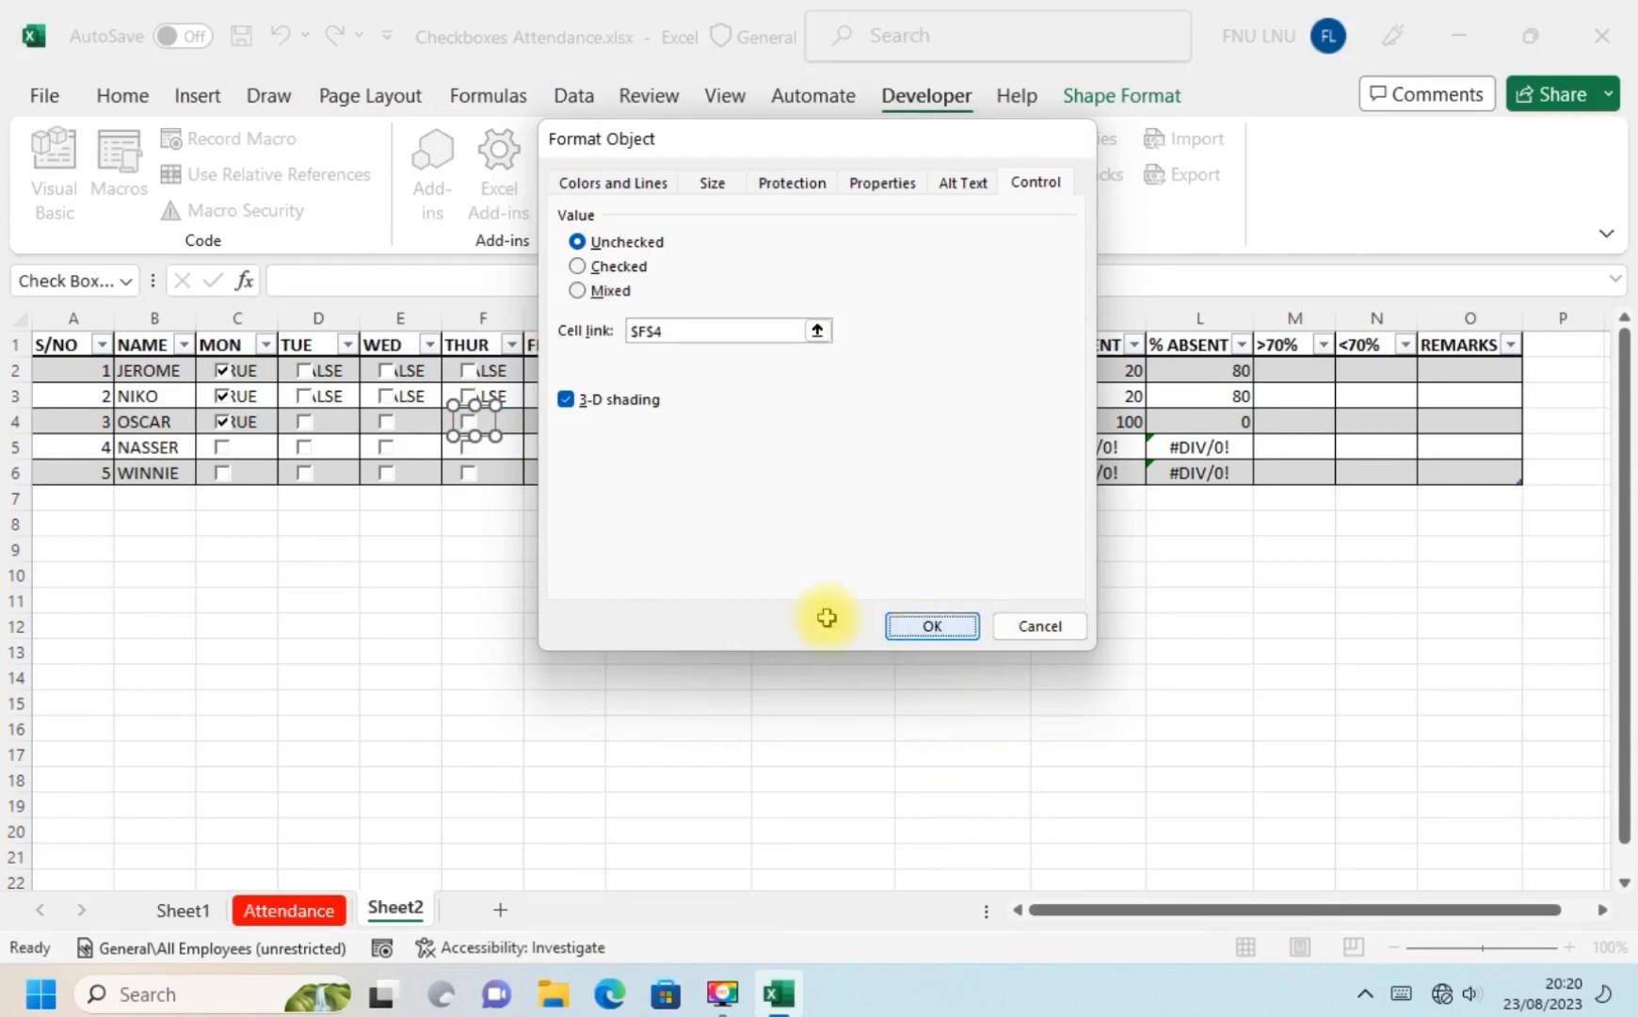
# Link the Friday checkbox in row 4 to cell G4 through its format control settings.
pyautogui.rightClick(558, 430)
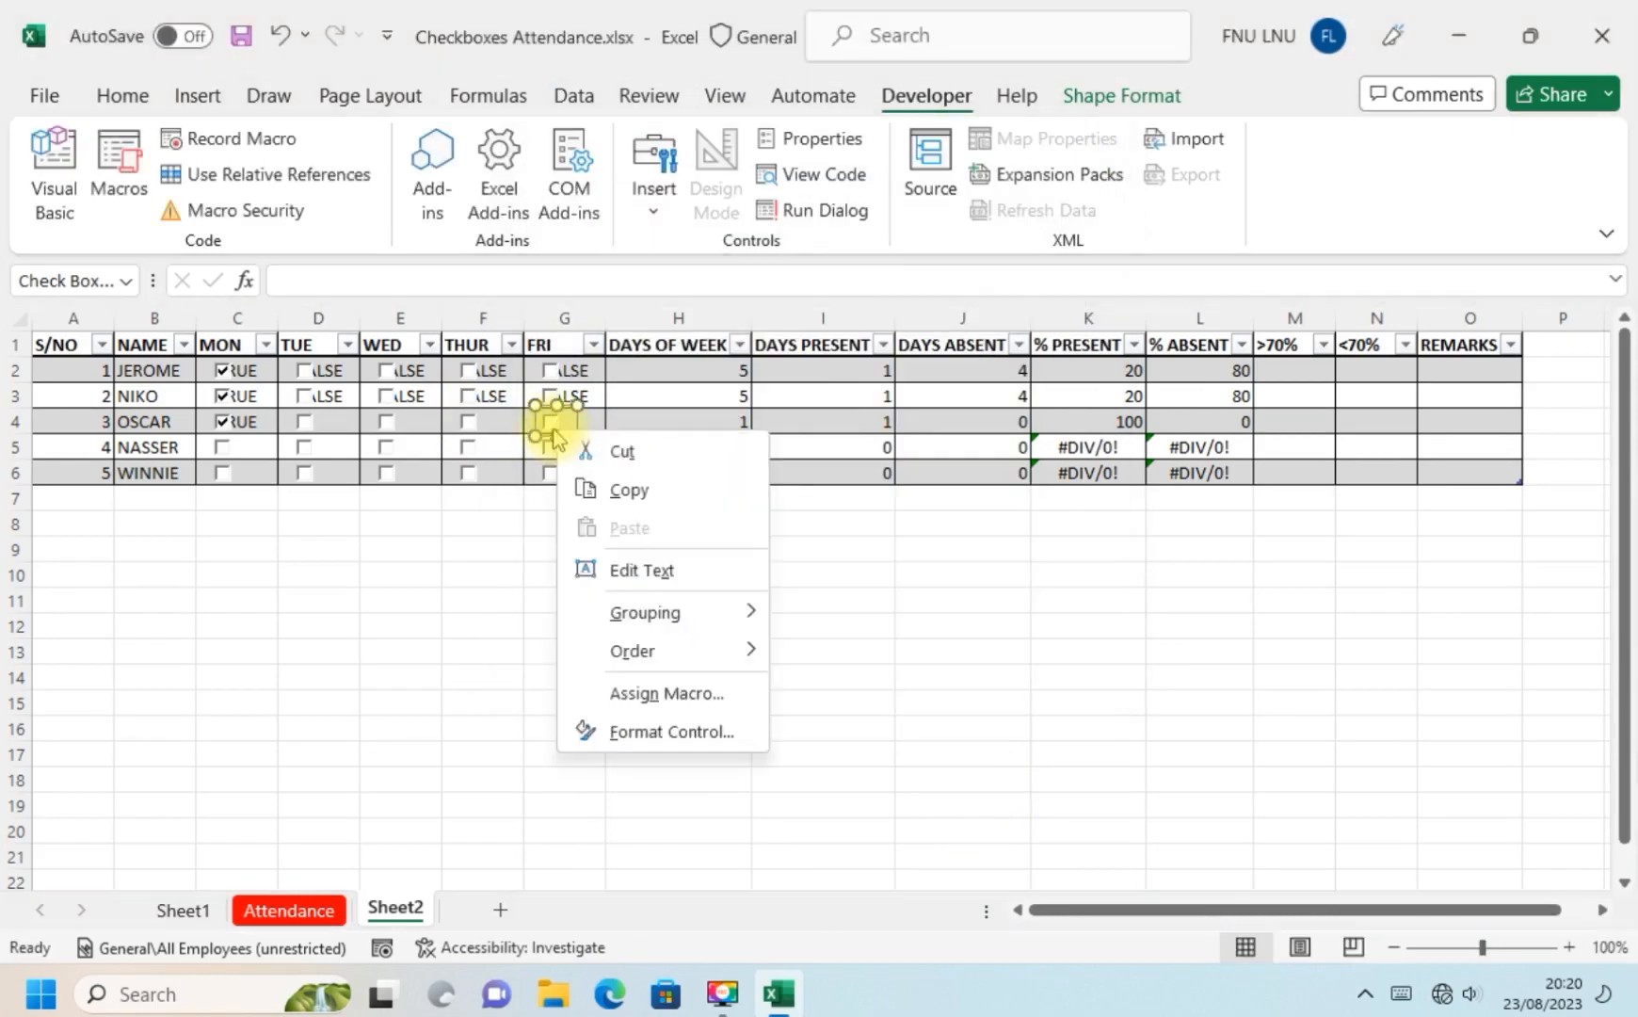
pyautogui.click(653, 735)
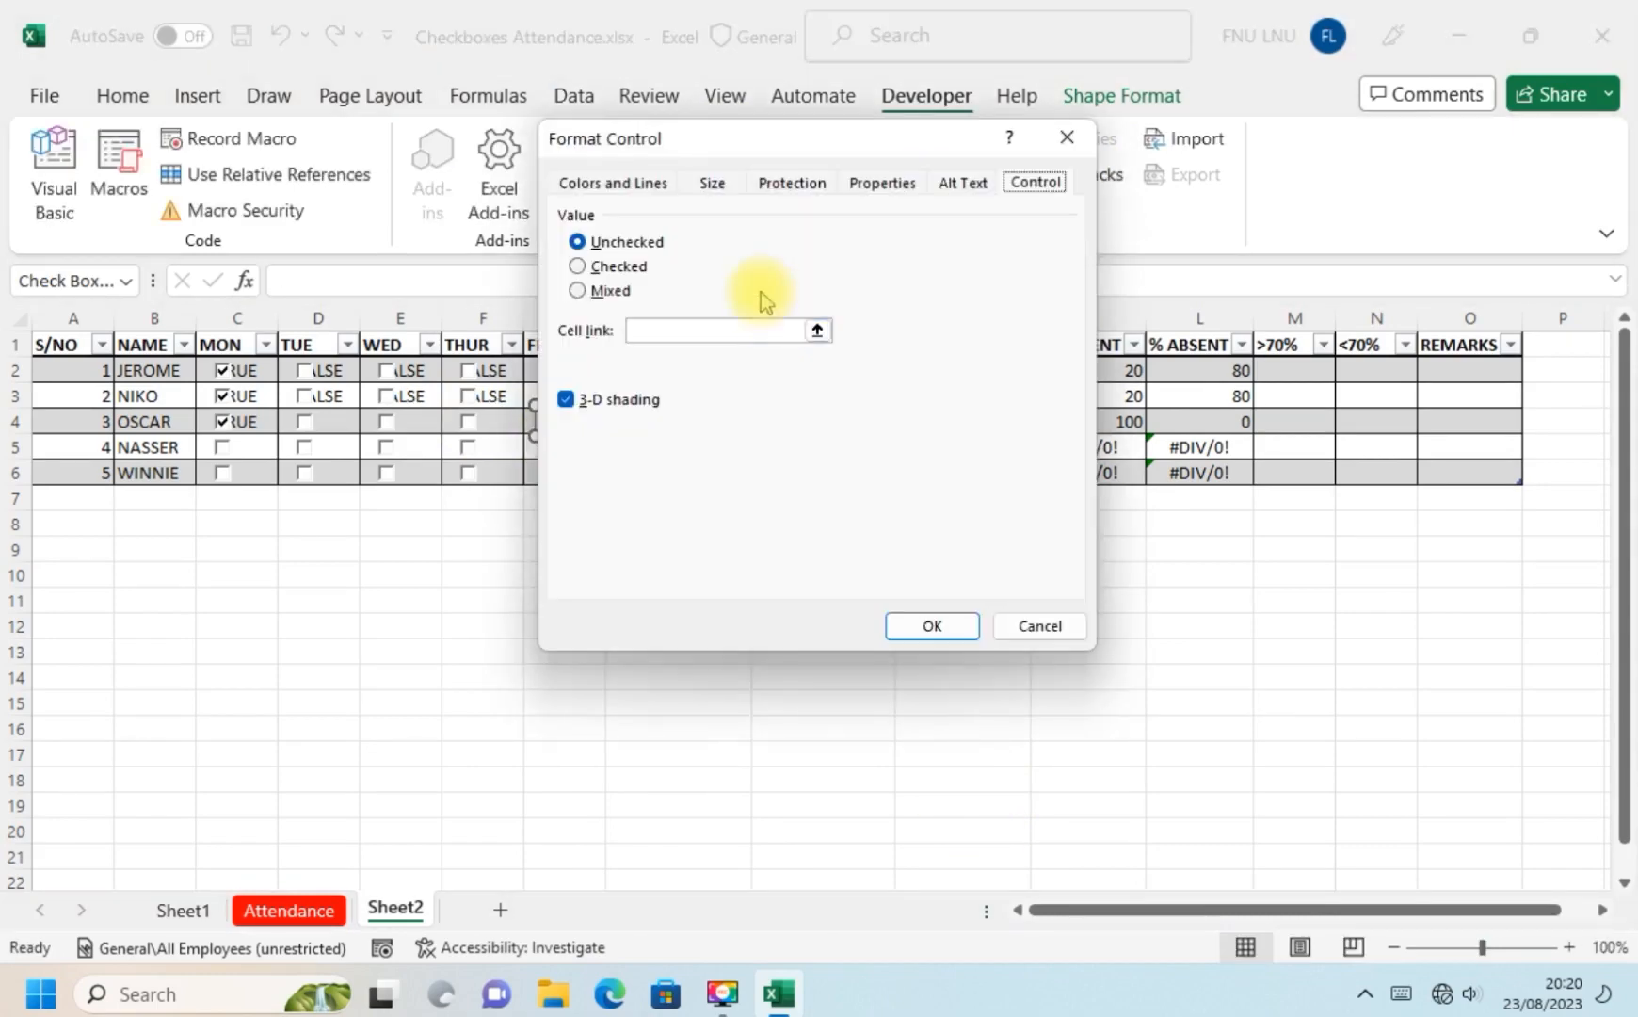
pyautogui.click(819, 329)
pyautogui.click(579, 416)
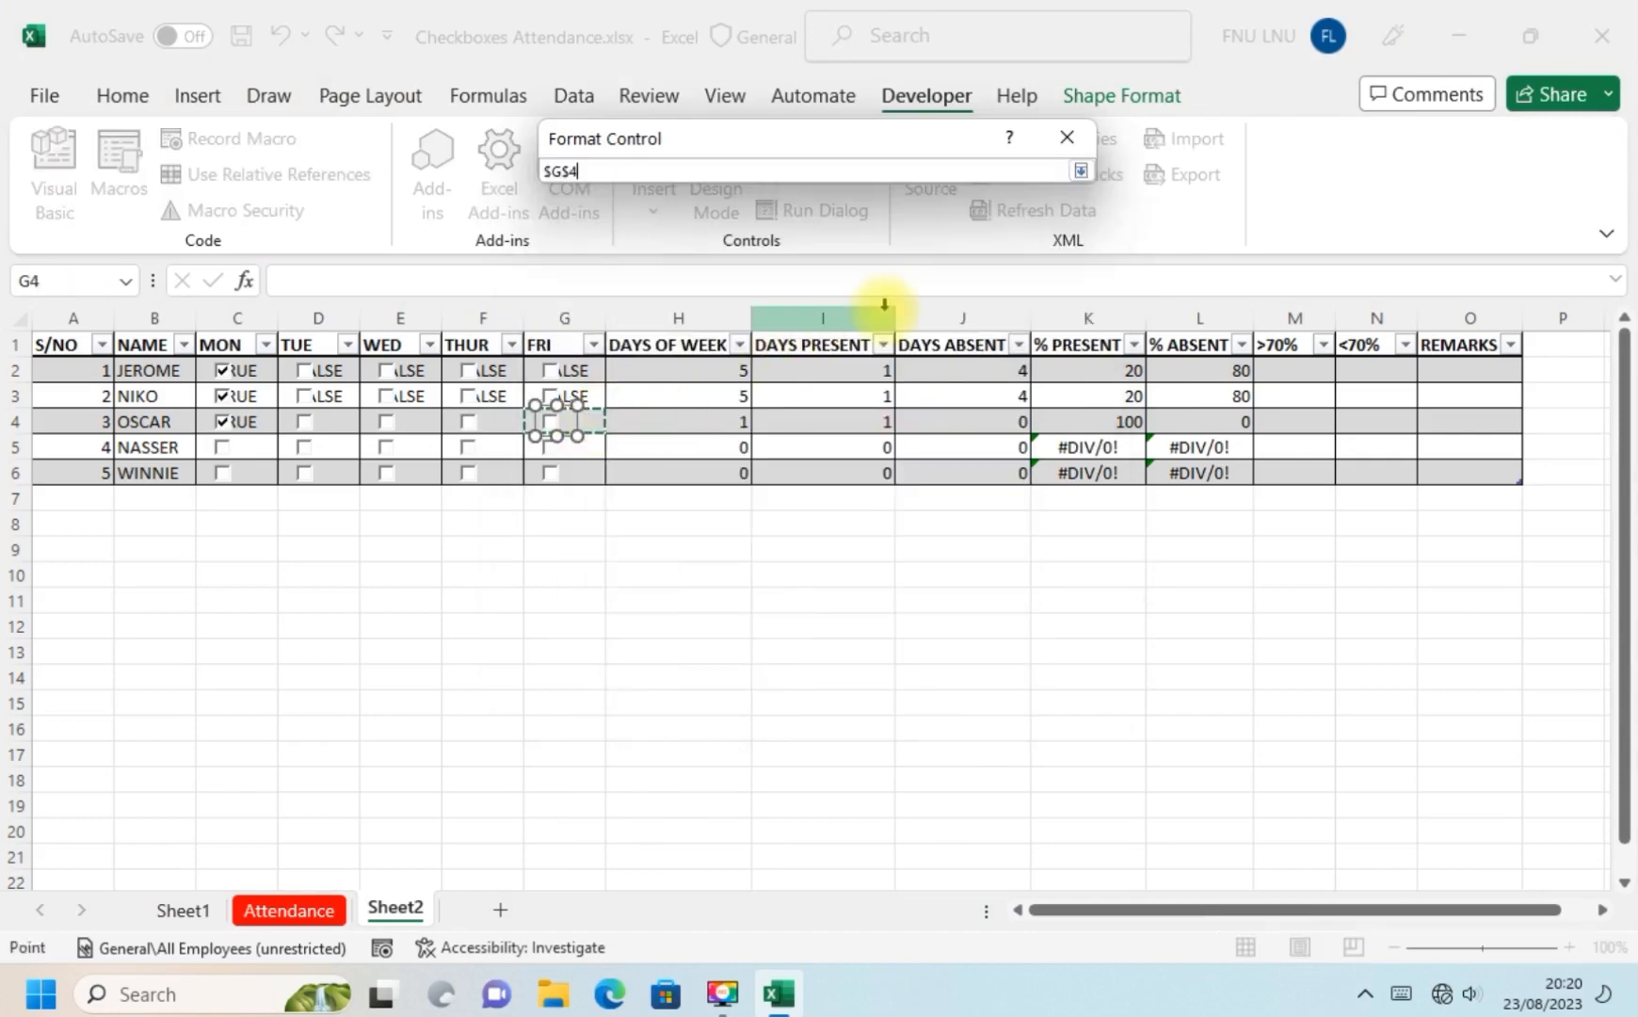
pyautogui.click(1076, 171)
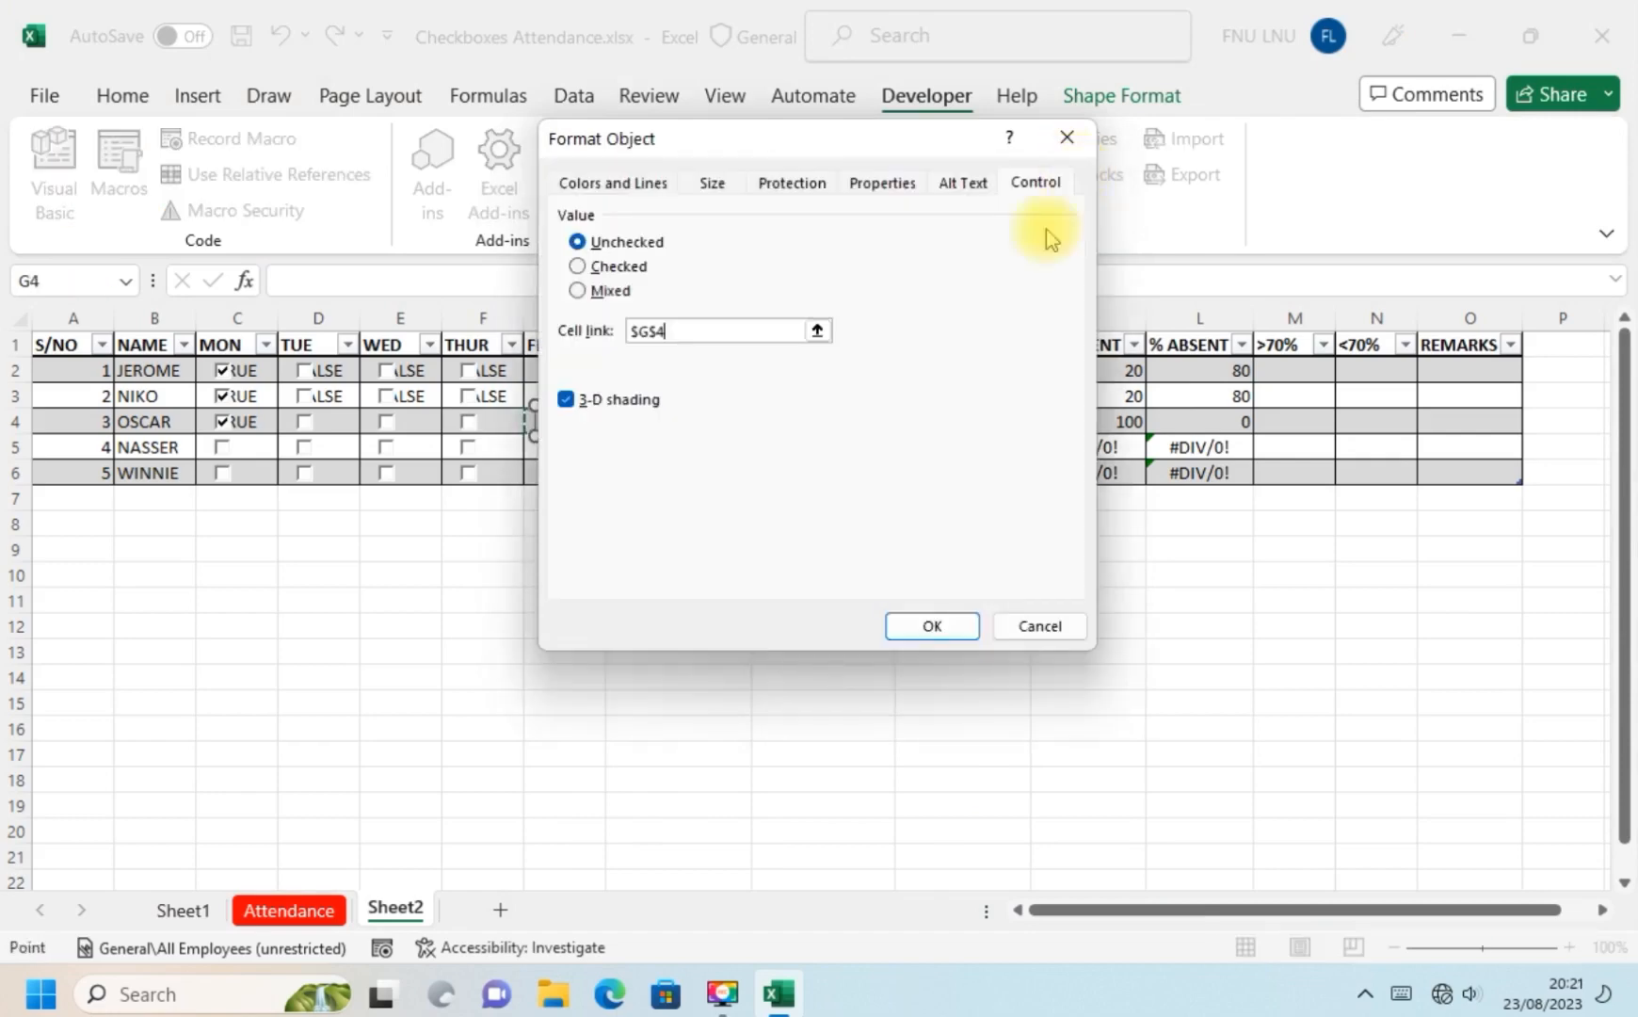
pyautogui.click(930, 621)
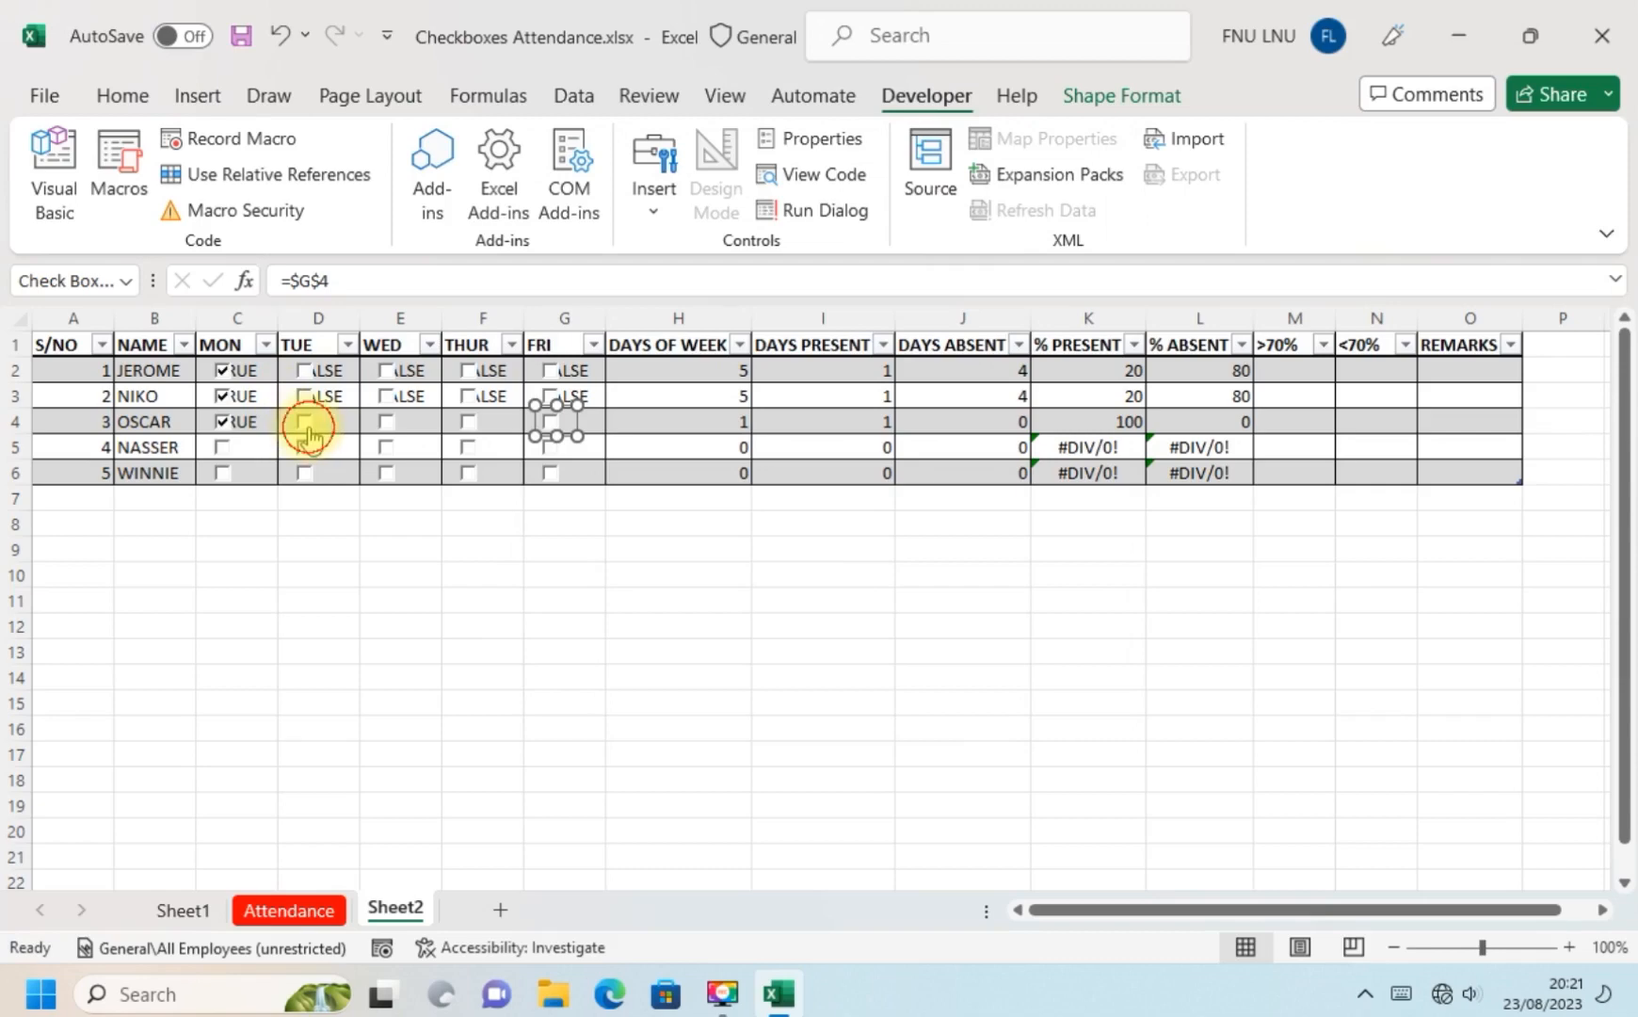
# Tick the Tuesday through Friday checkboxes in row 4 and the Friday checkbox in row 6.
pyautogui.click(306, 426)
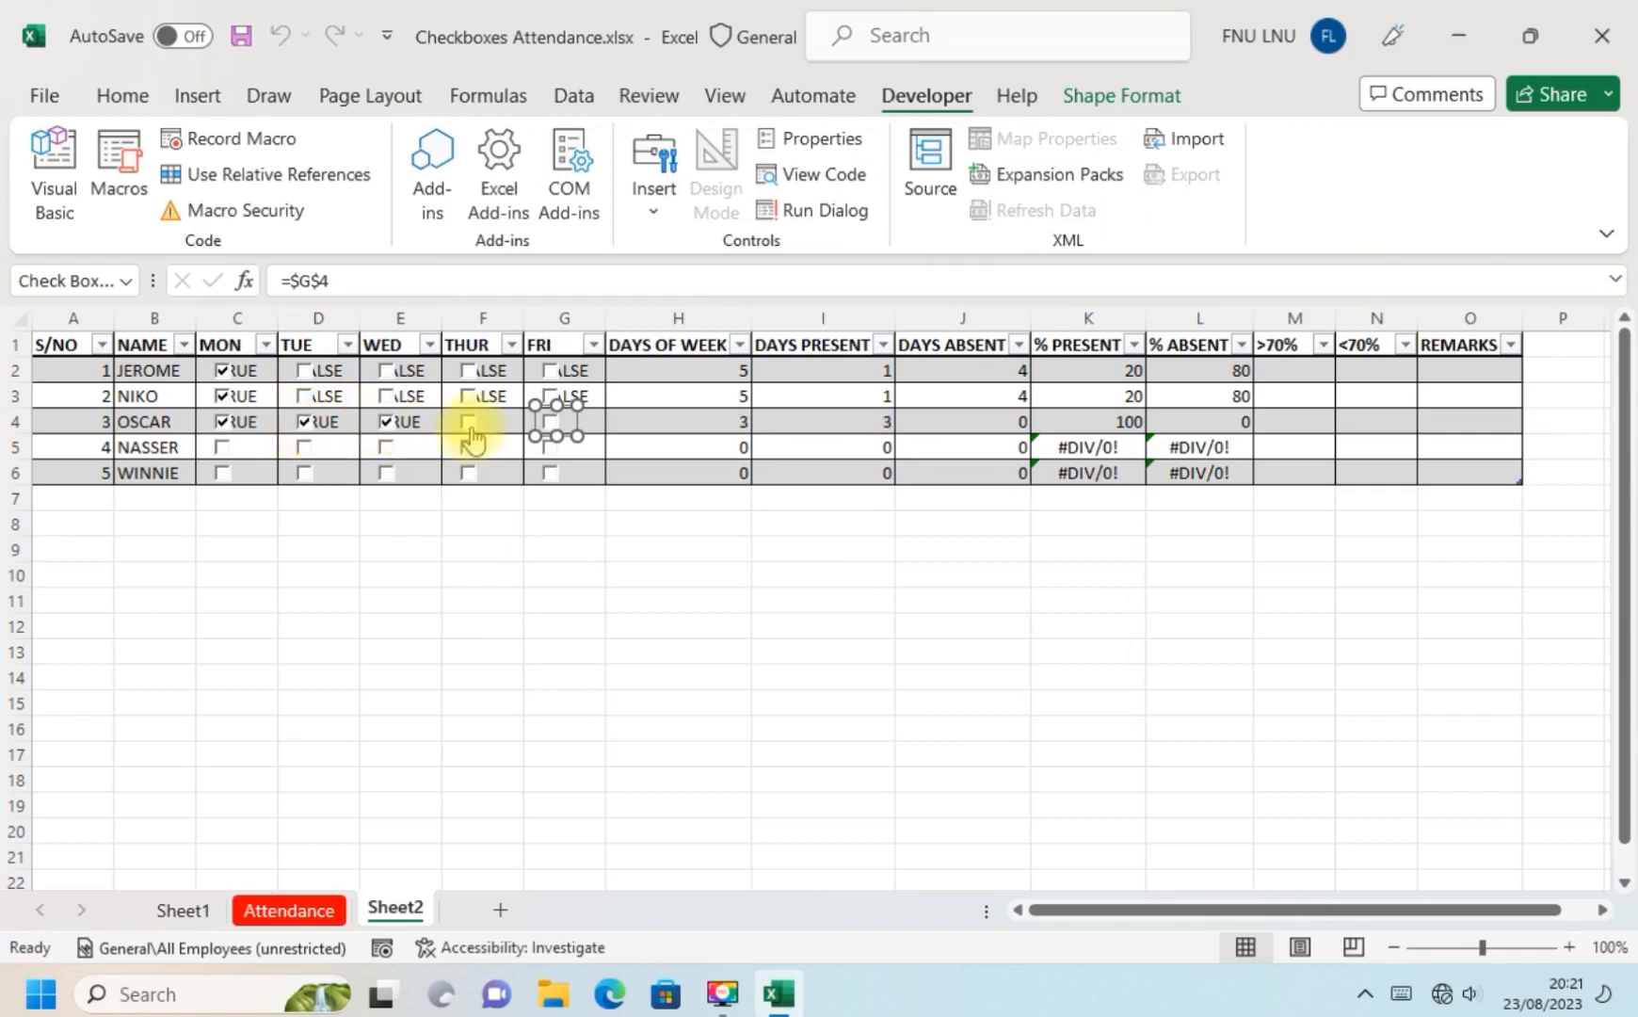
pyautogui.click(584, 474)
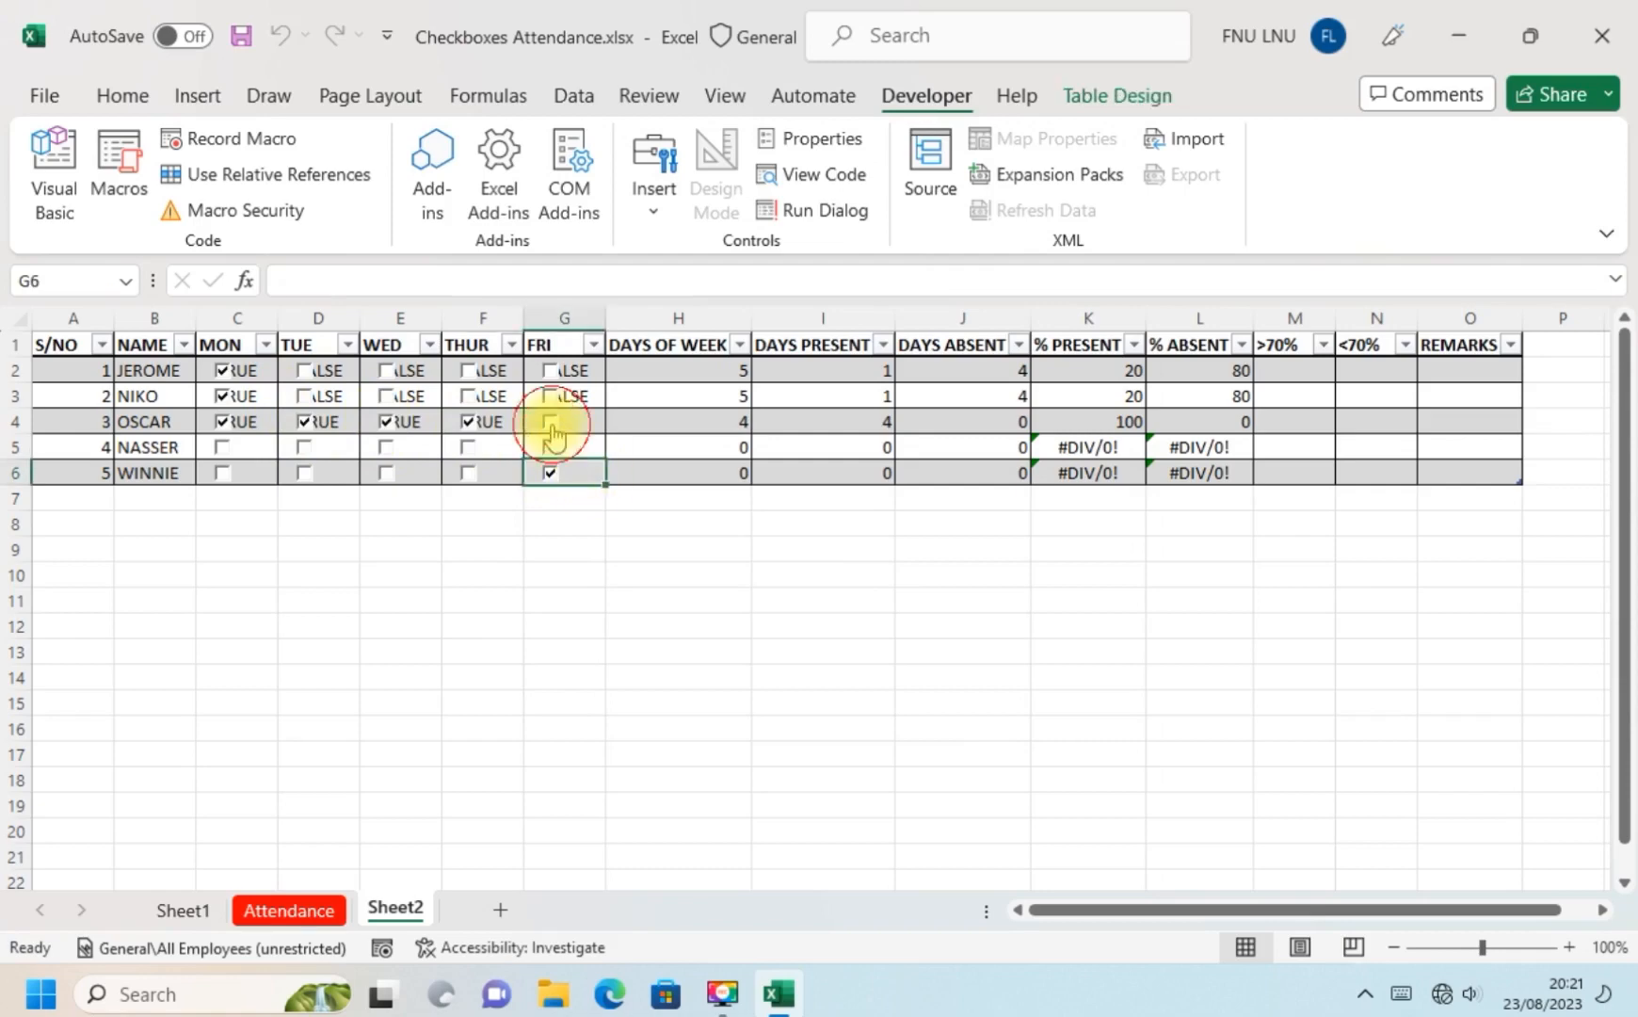
pyautogui.click(551, 425)
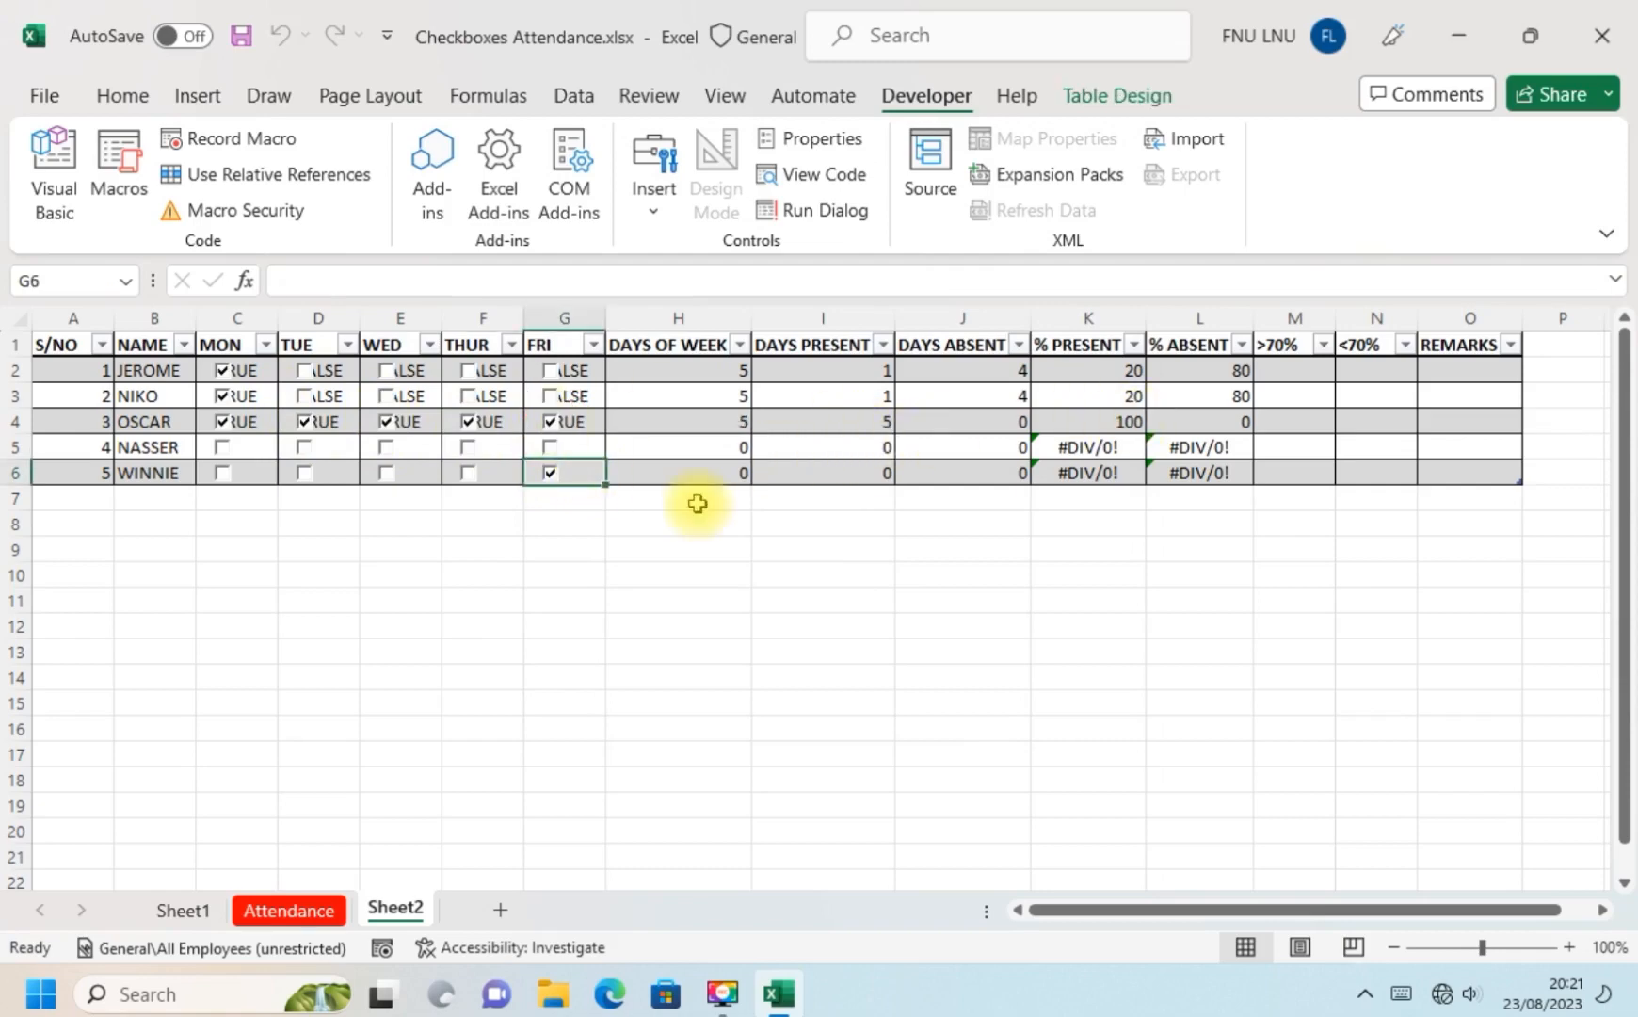
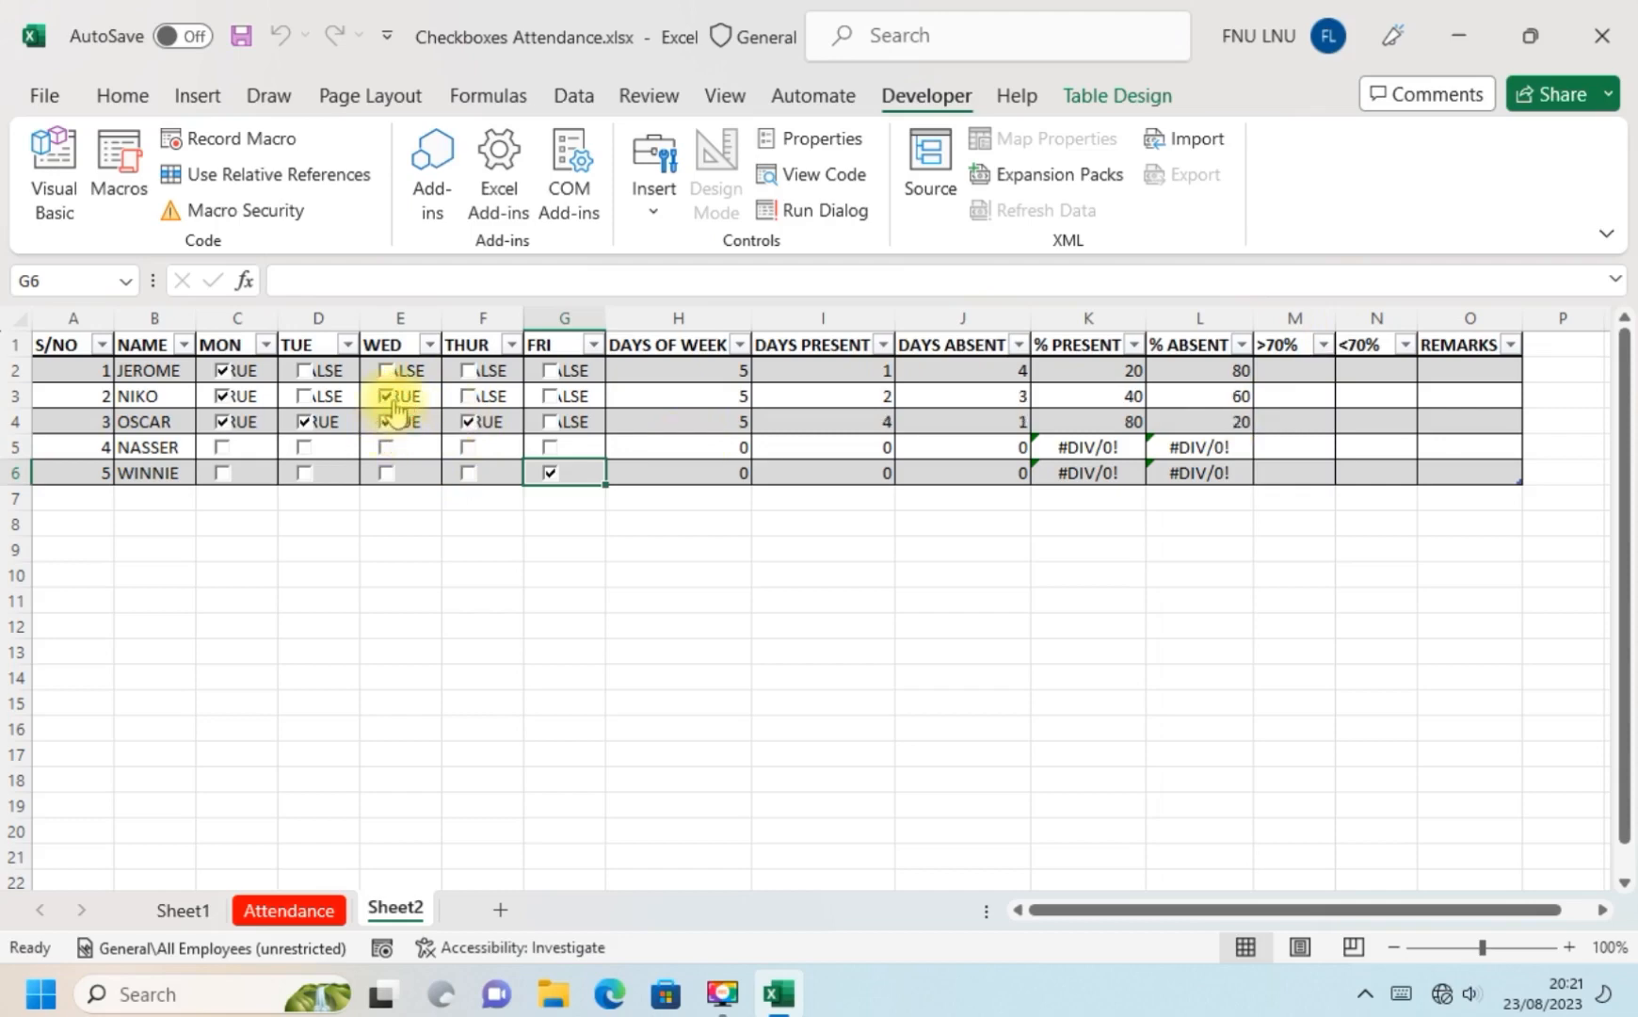
# Tick the Tuesday, Thursday and Friday checkboxes in row 3 and the Tuesday, Wednesday and Thursday checkboxes in row 2.
pyautogui.click(303, 396)
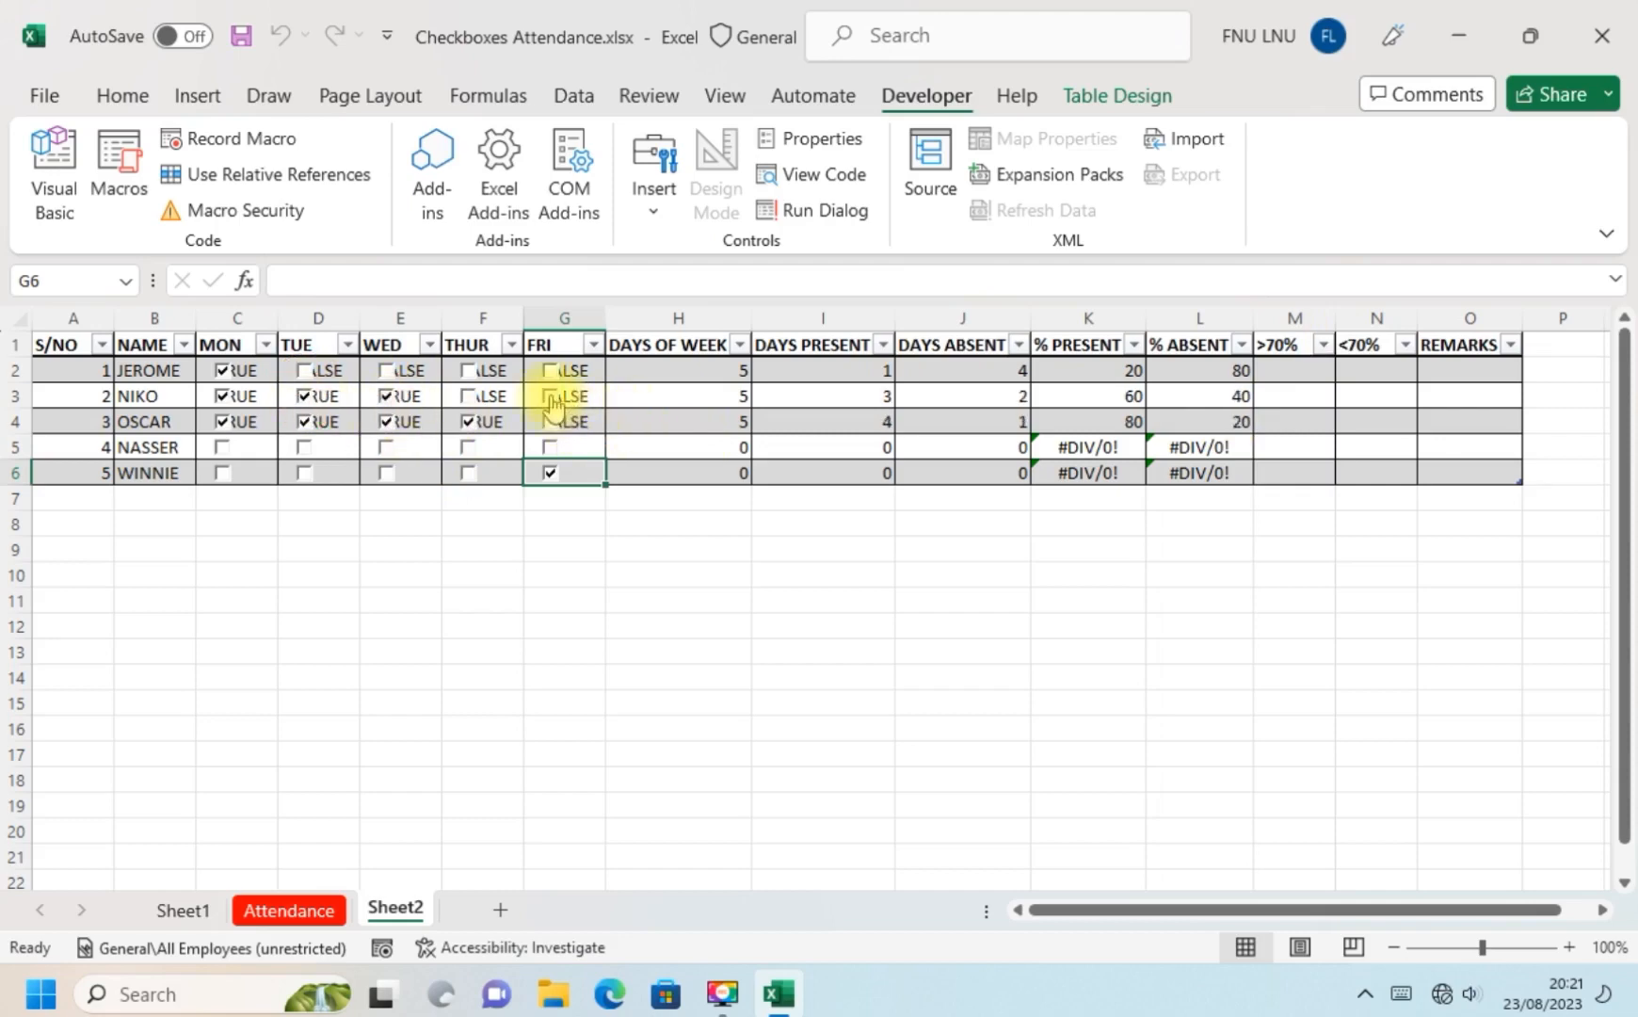
pyautogui.click(552, 399)
pyautogui.click(468, 397)
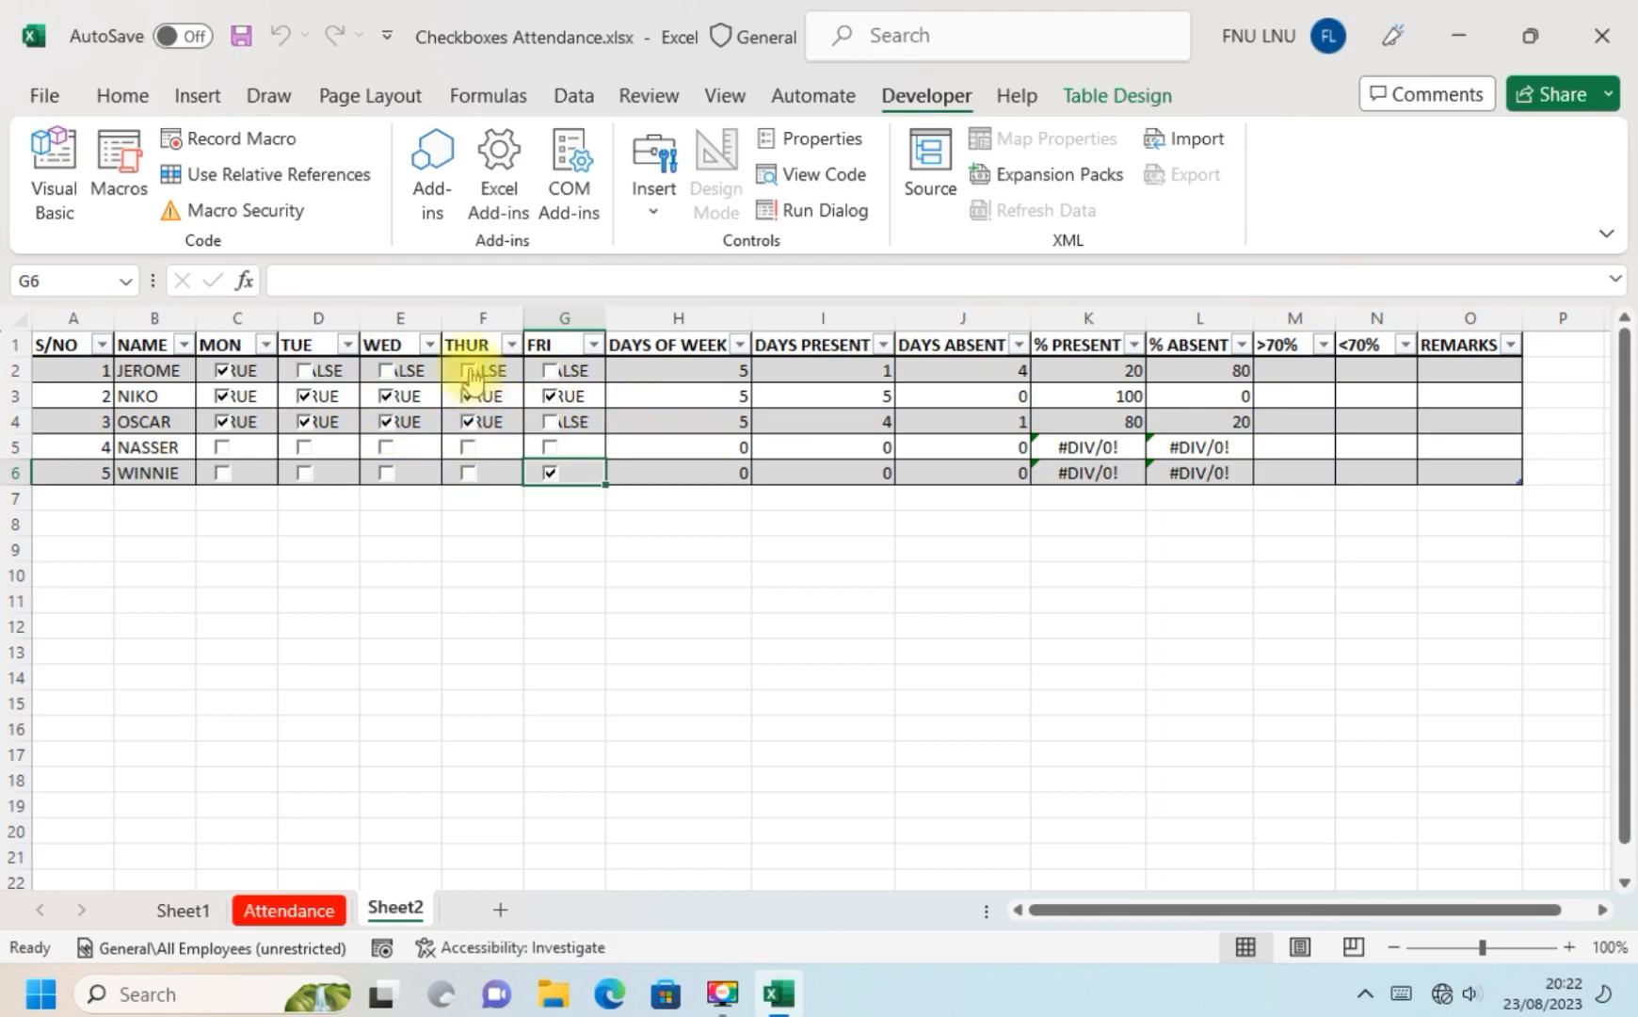
pyautogui.click(469, 373)
pyautogui.click(388, 372)
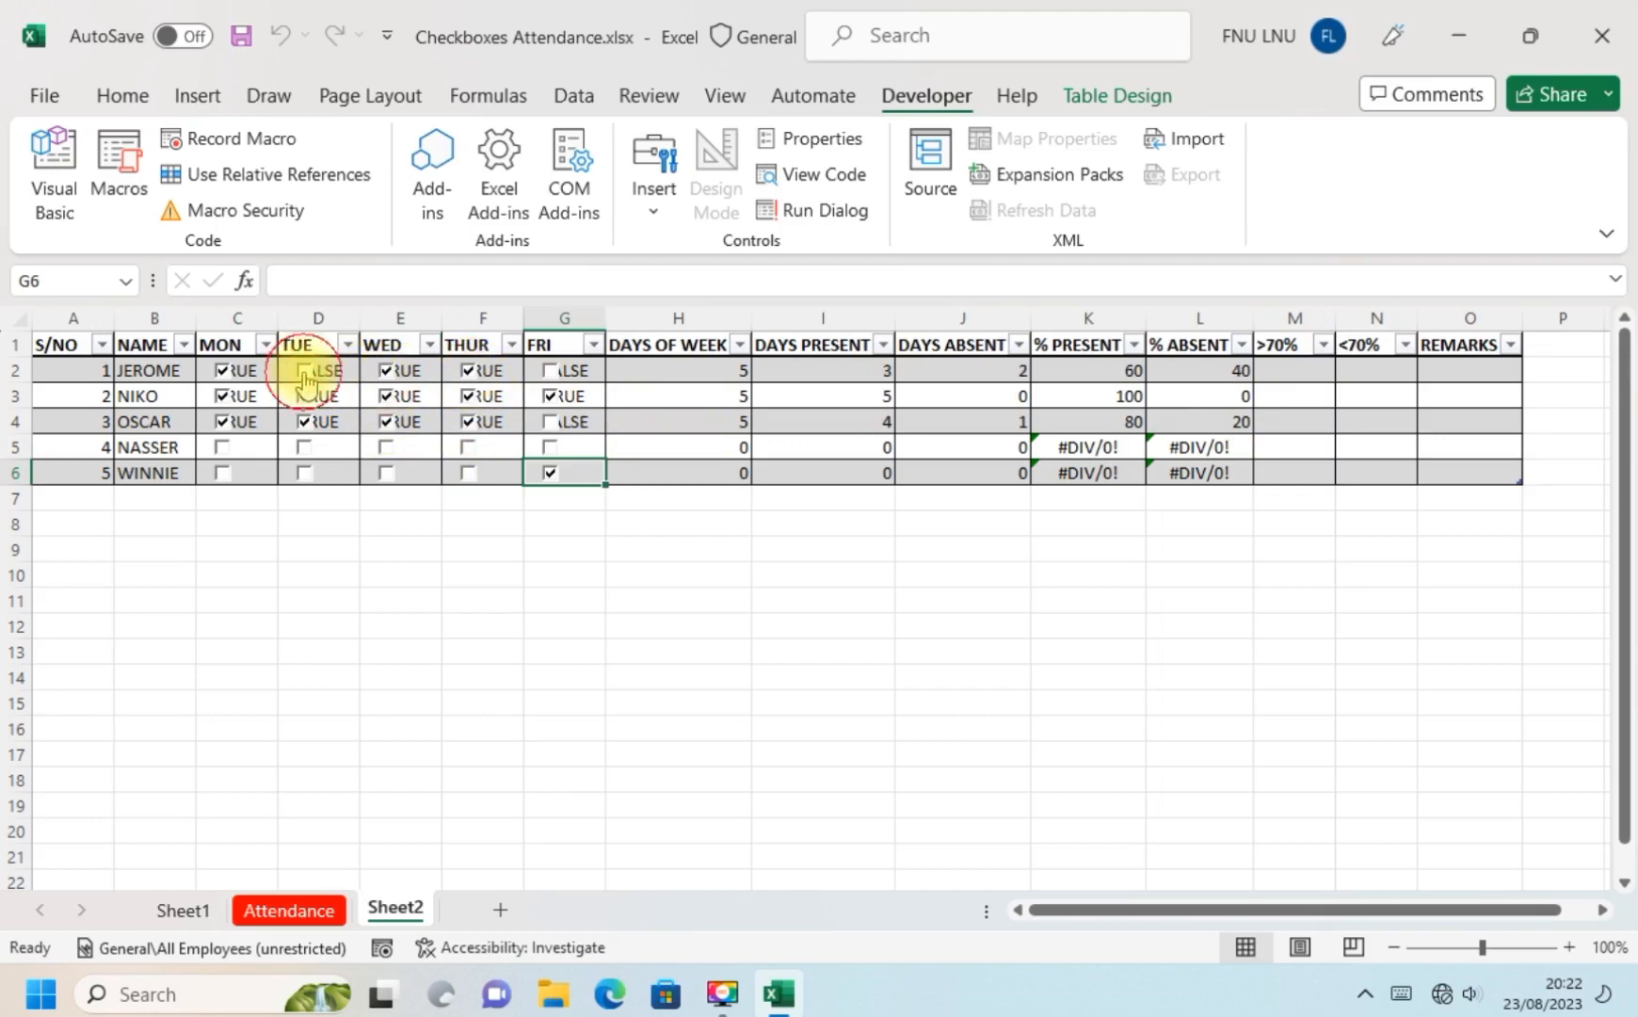
pyautogui.click(304, 371)
# Link the Monday checkbox in row 5 to cell C5 through its format control settings.
pyautogui.rightClick(221, 445)
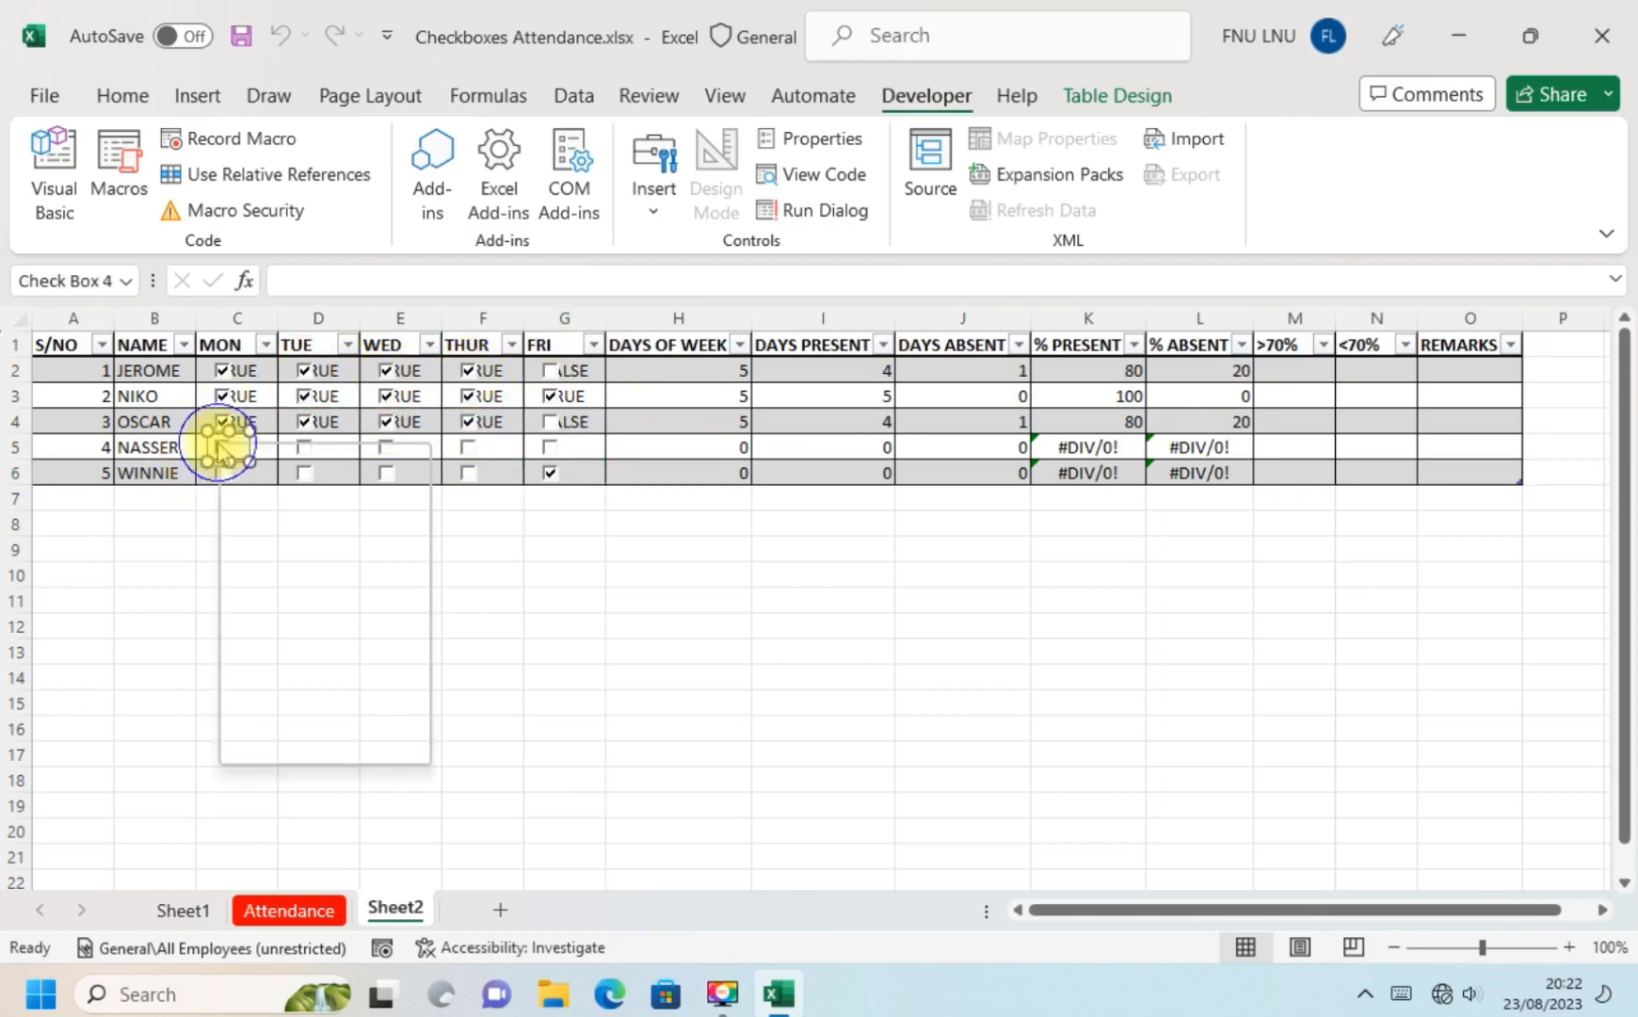
pyautogui.click(311, 745)
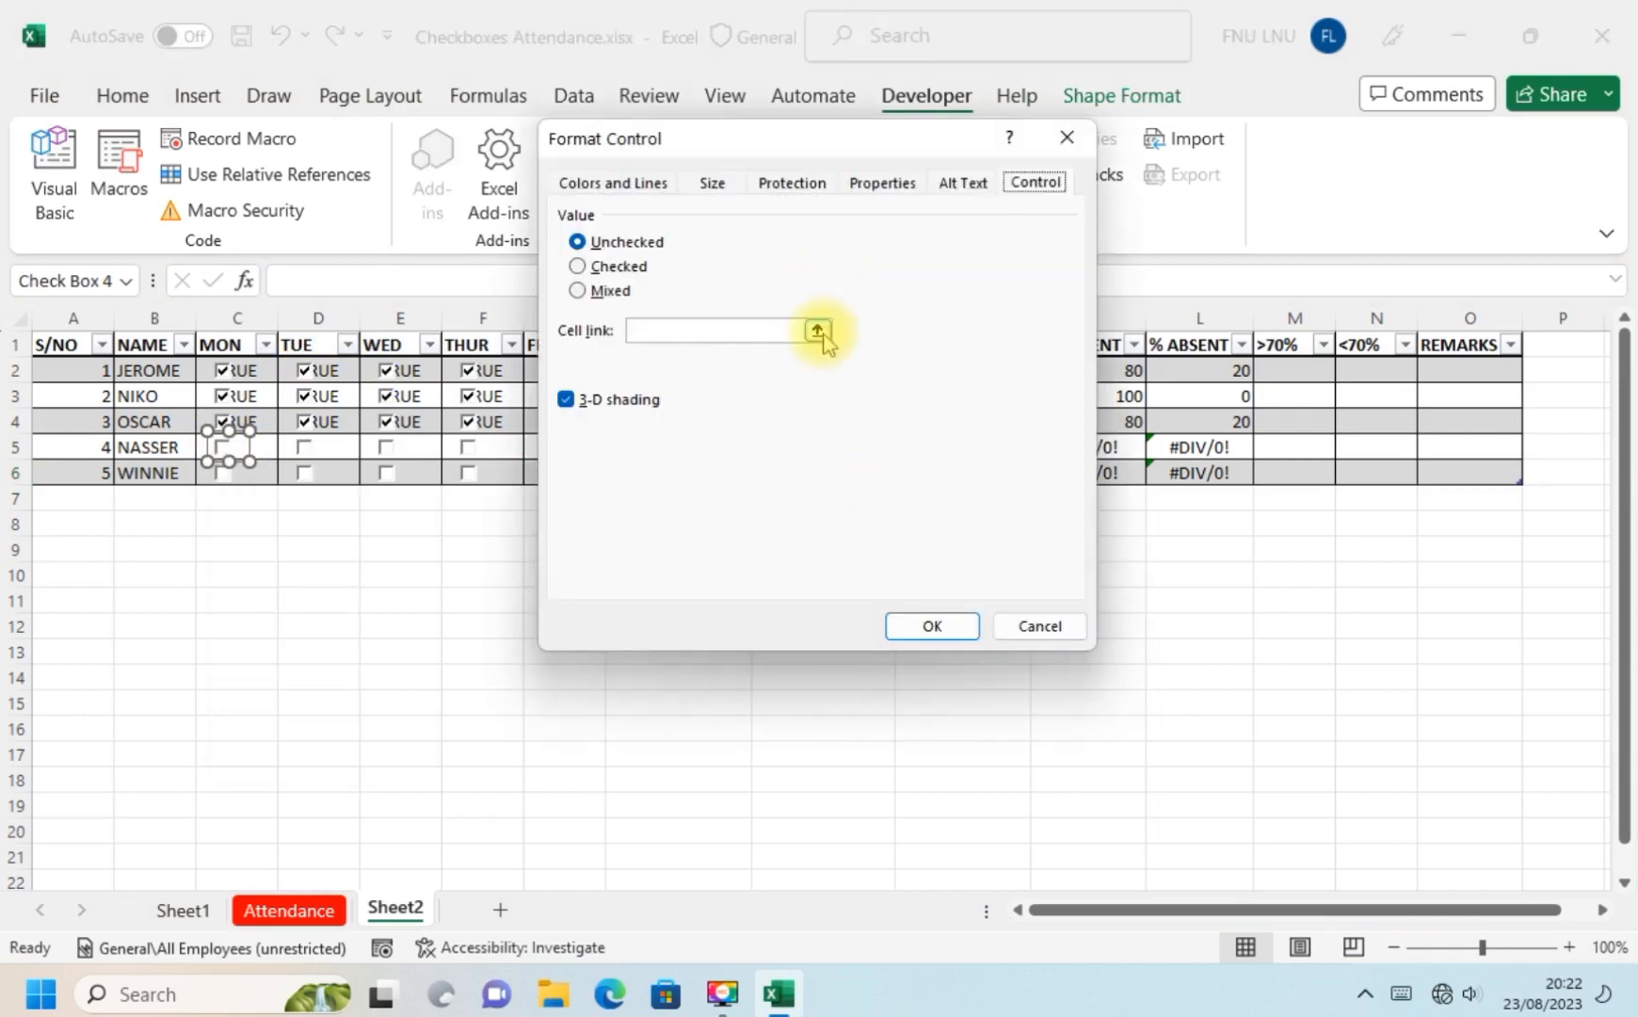
pyautogui.click(819, 326)
pyautogui.click(263, 442)
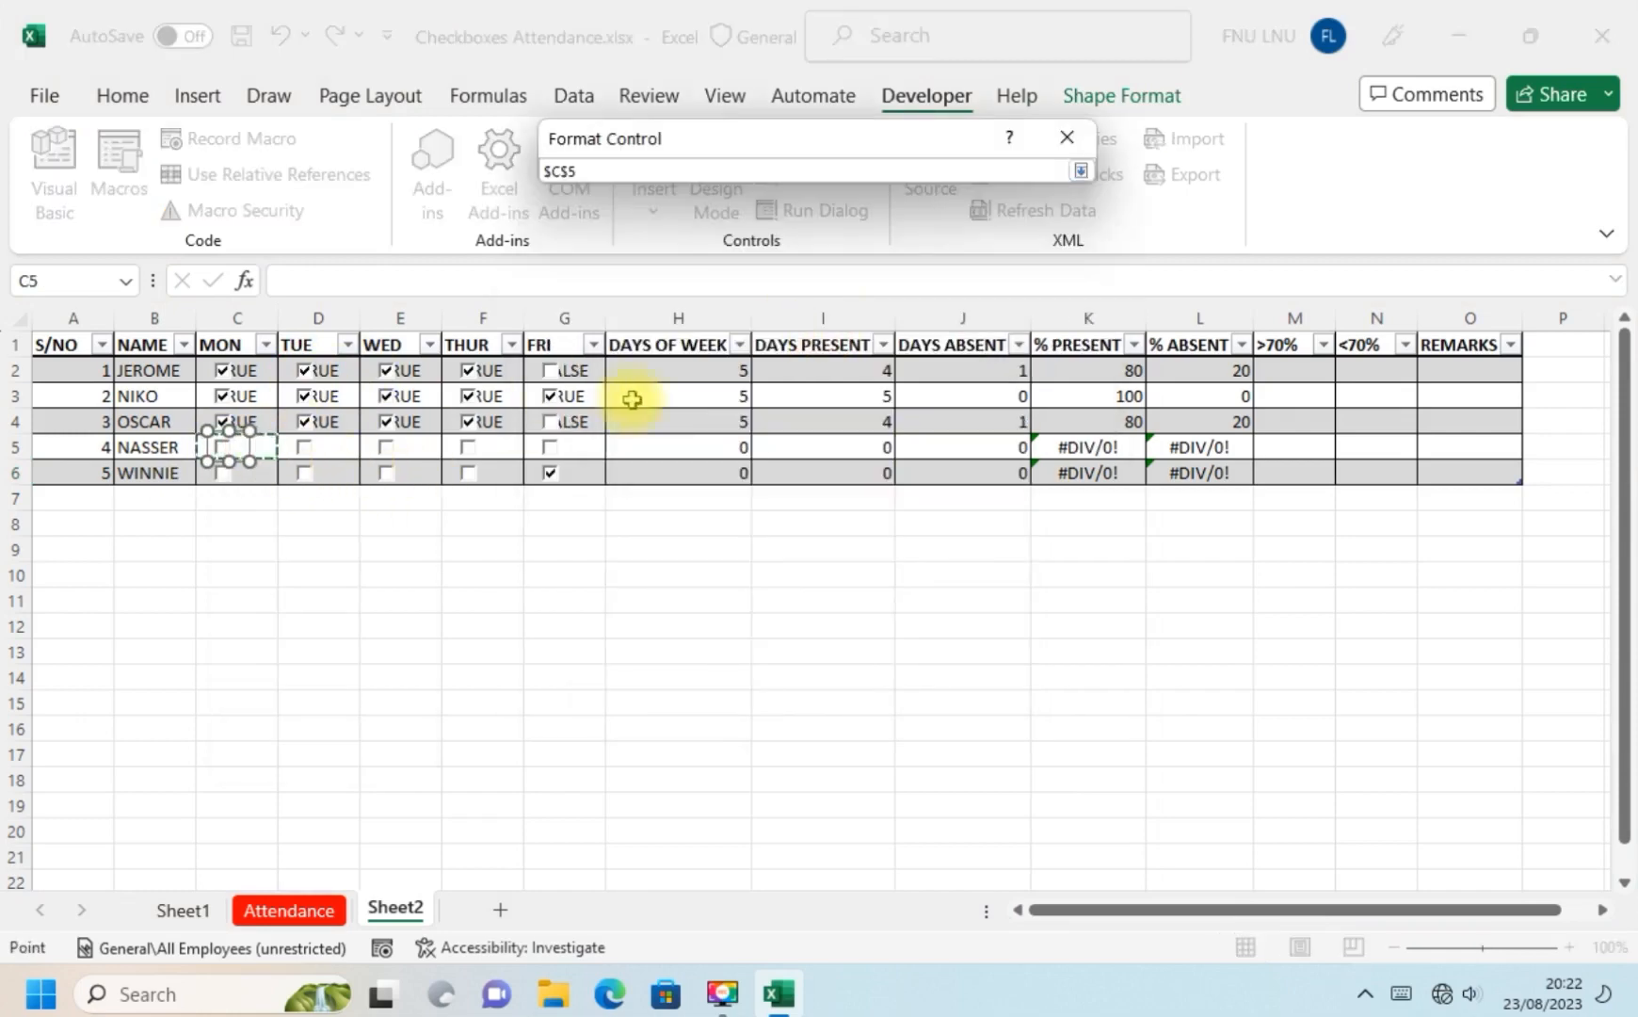
pyautogui.click(1081, 170)
pyautogui.click(932, 625)
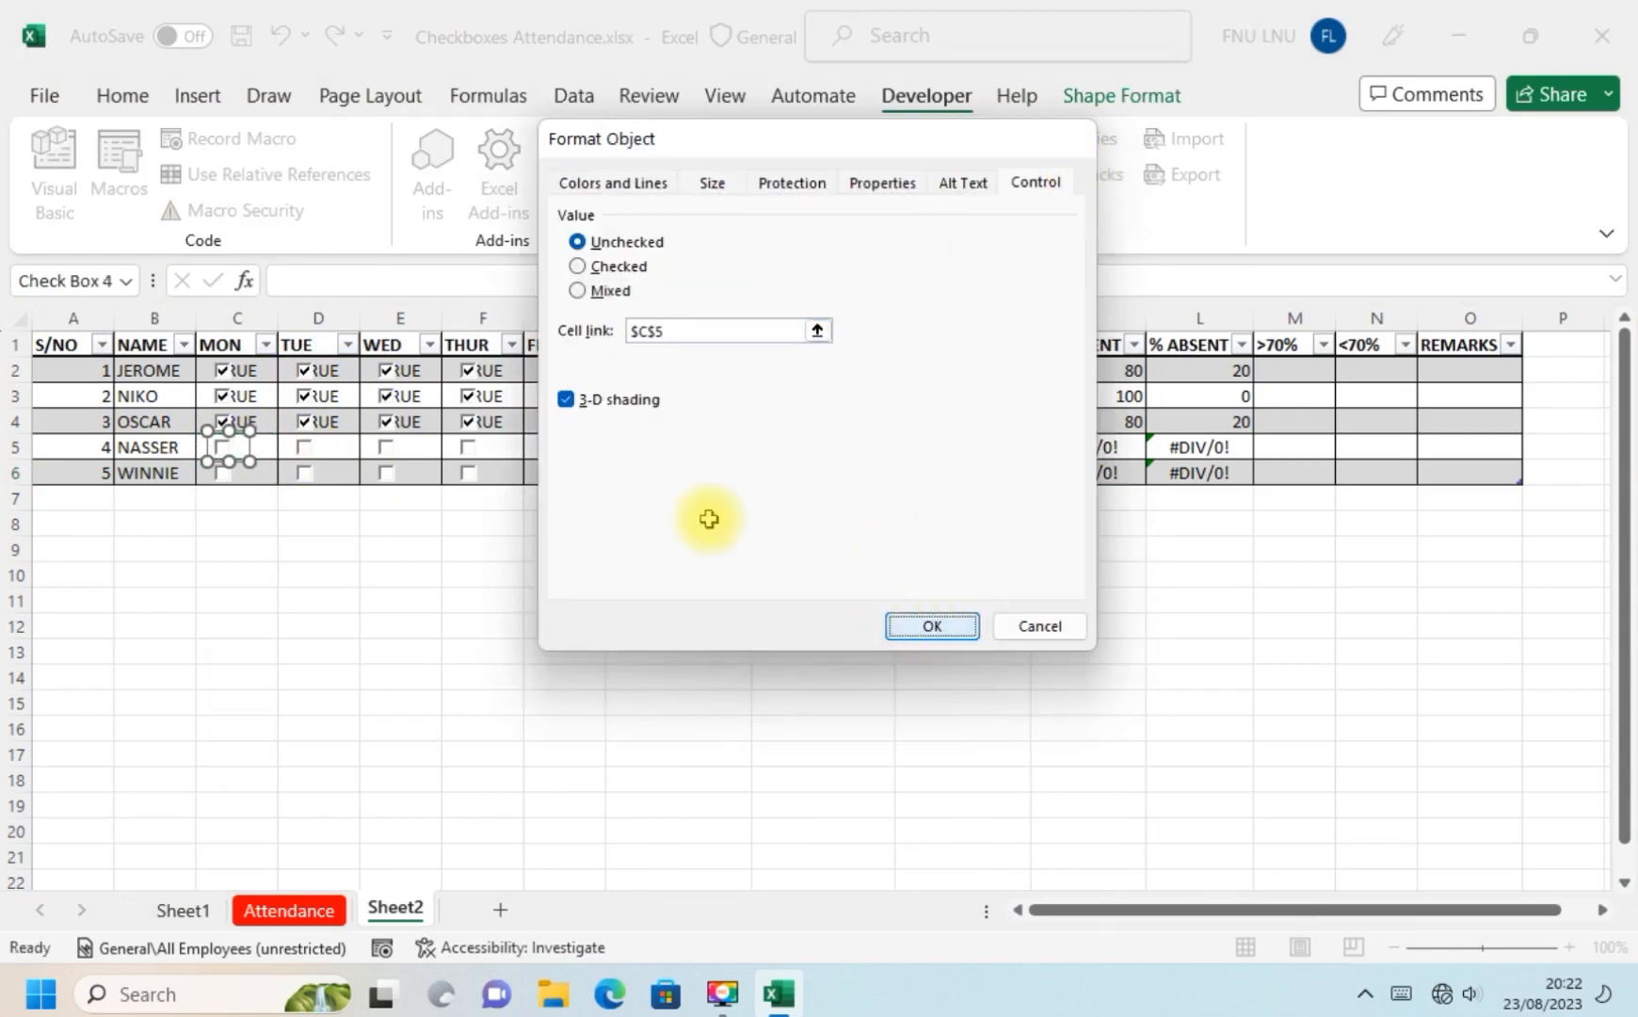
pyautogui.click(342, 448)
# Fill the Monday checkbox cell C5 across to Friday and down to row 6, covering C5:G6.
pyautogui.click(258, 445)
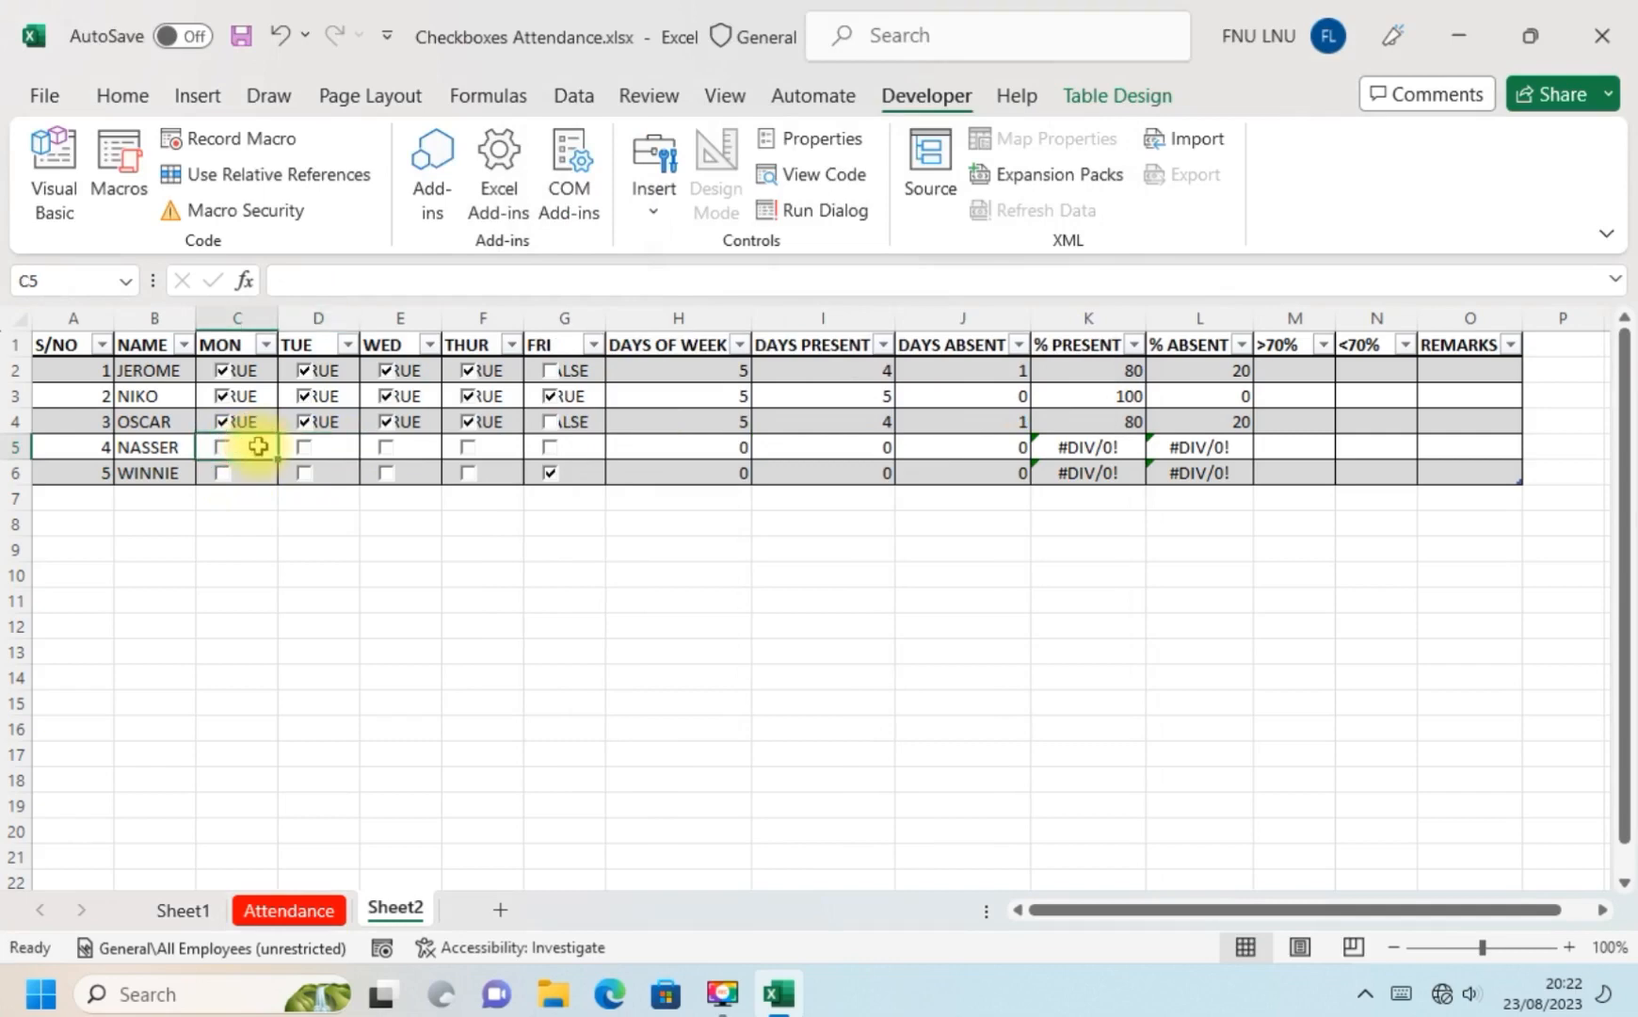
pyautogui.moveTo(277, 457); pyautogui.dragTo(585, 461)
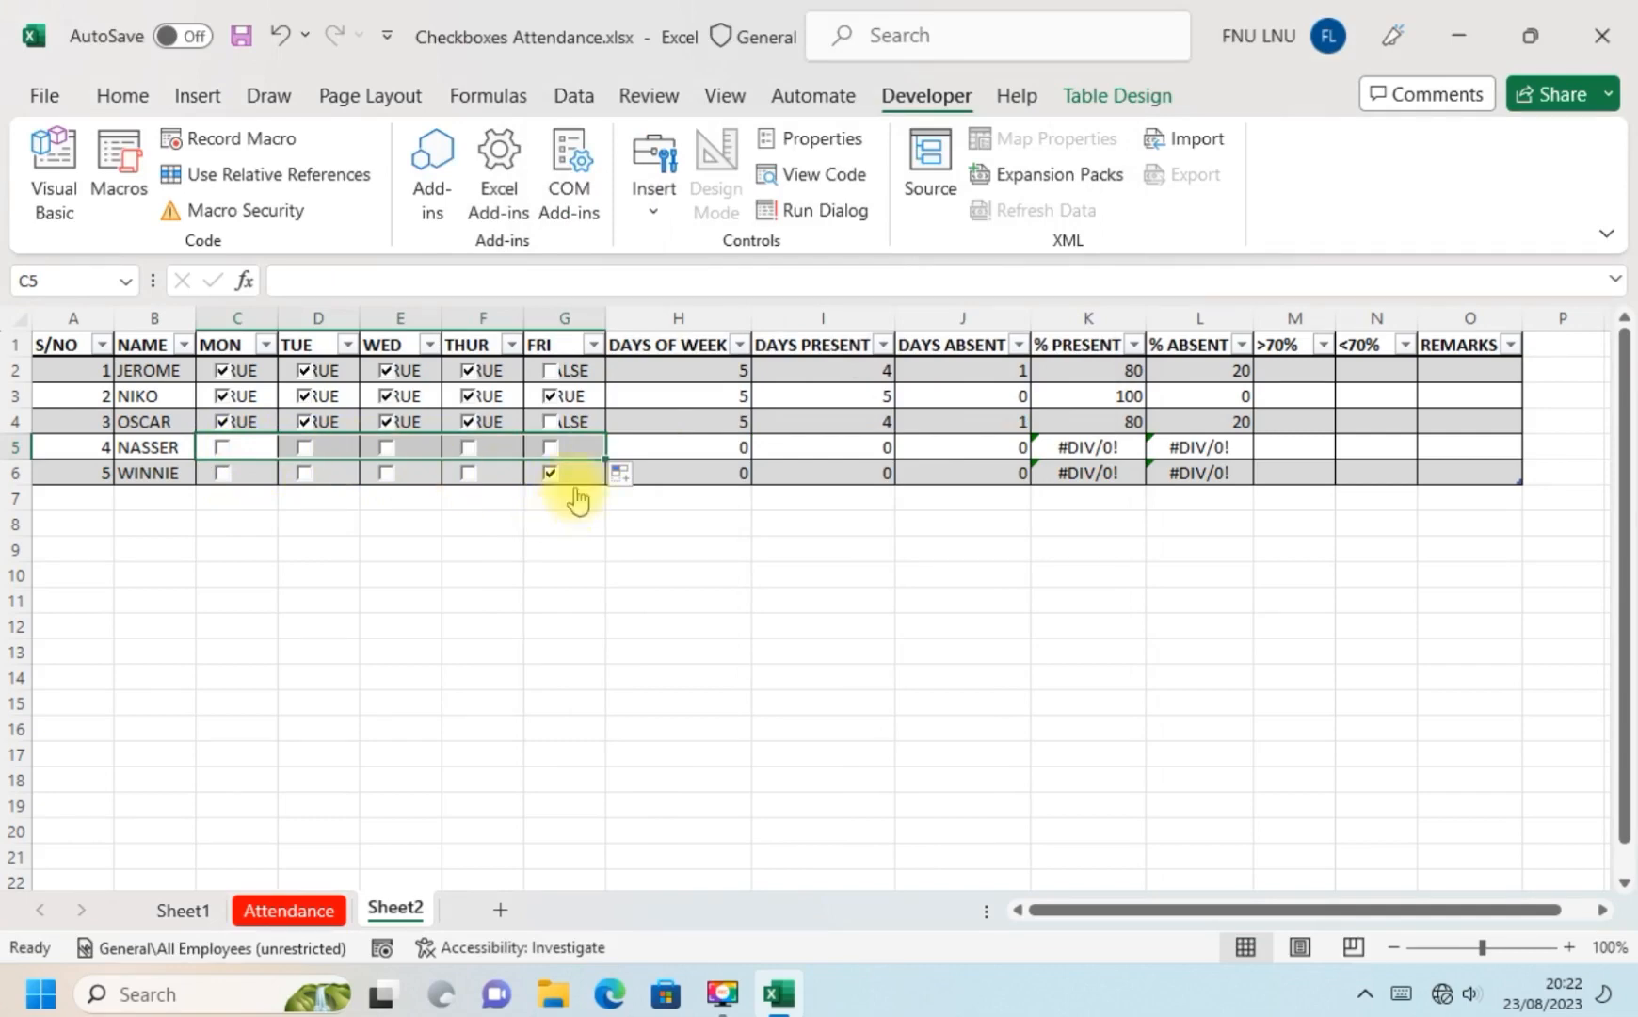
pyautogui.moveTo(603, 459); pyautogui.dragTo(597, 482)
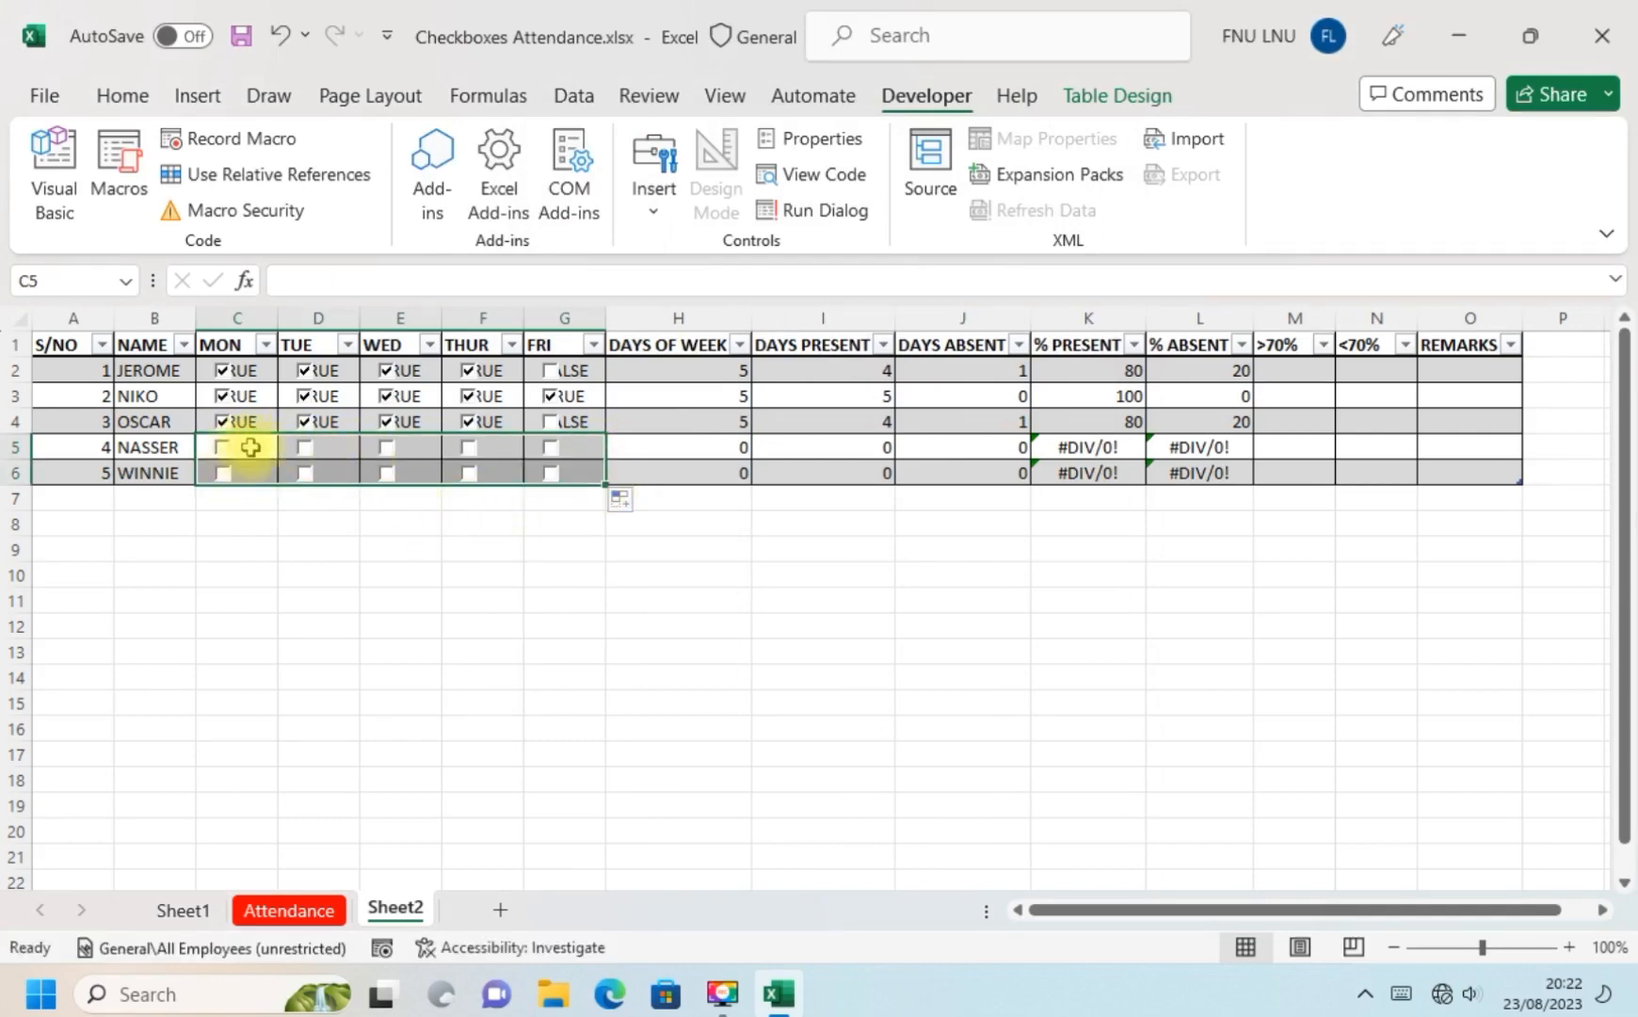
pyautogui.click(340, 443)
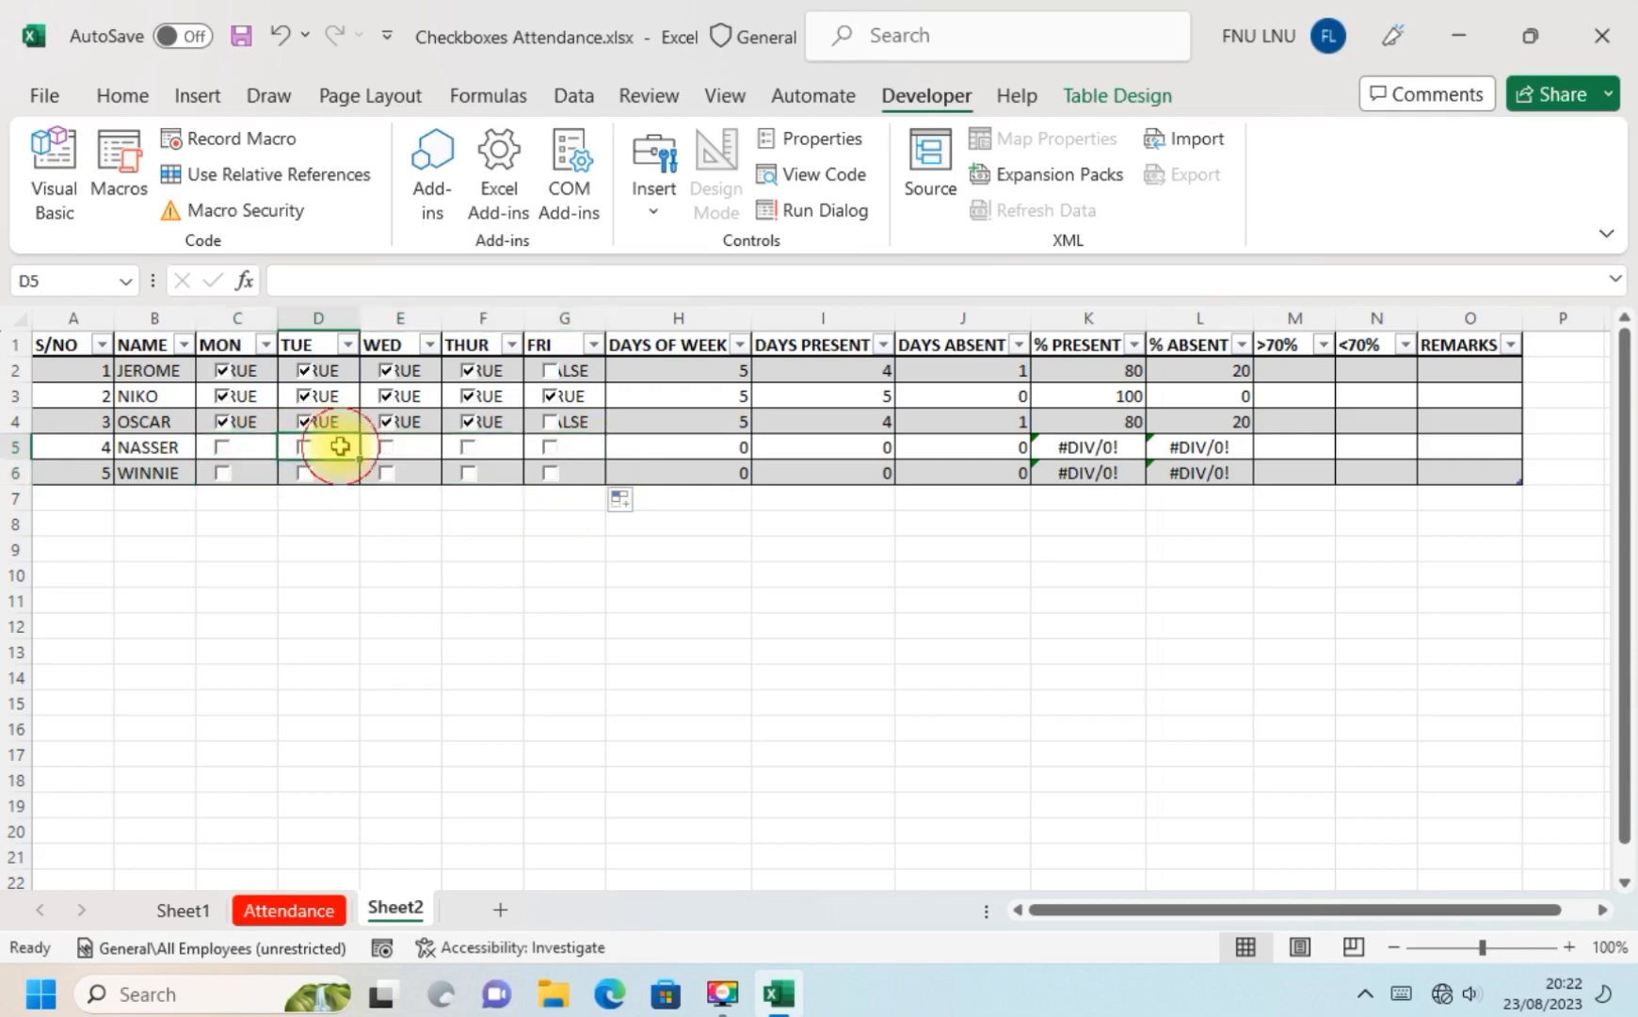
# Toggle the Monday checkbox in row 5 on and off to test the copied checkboxes, leaving it ticked.
pyautogui.click(222, 449)
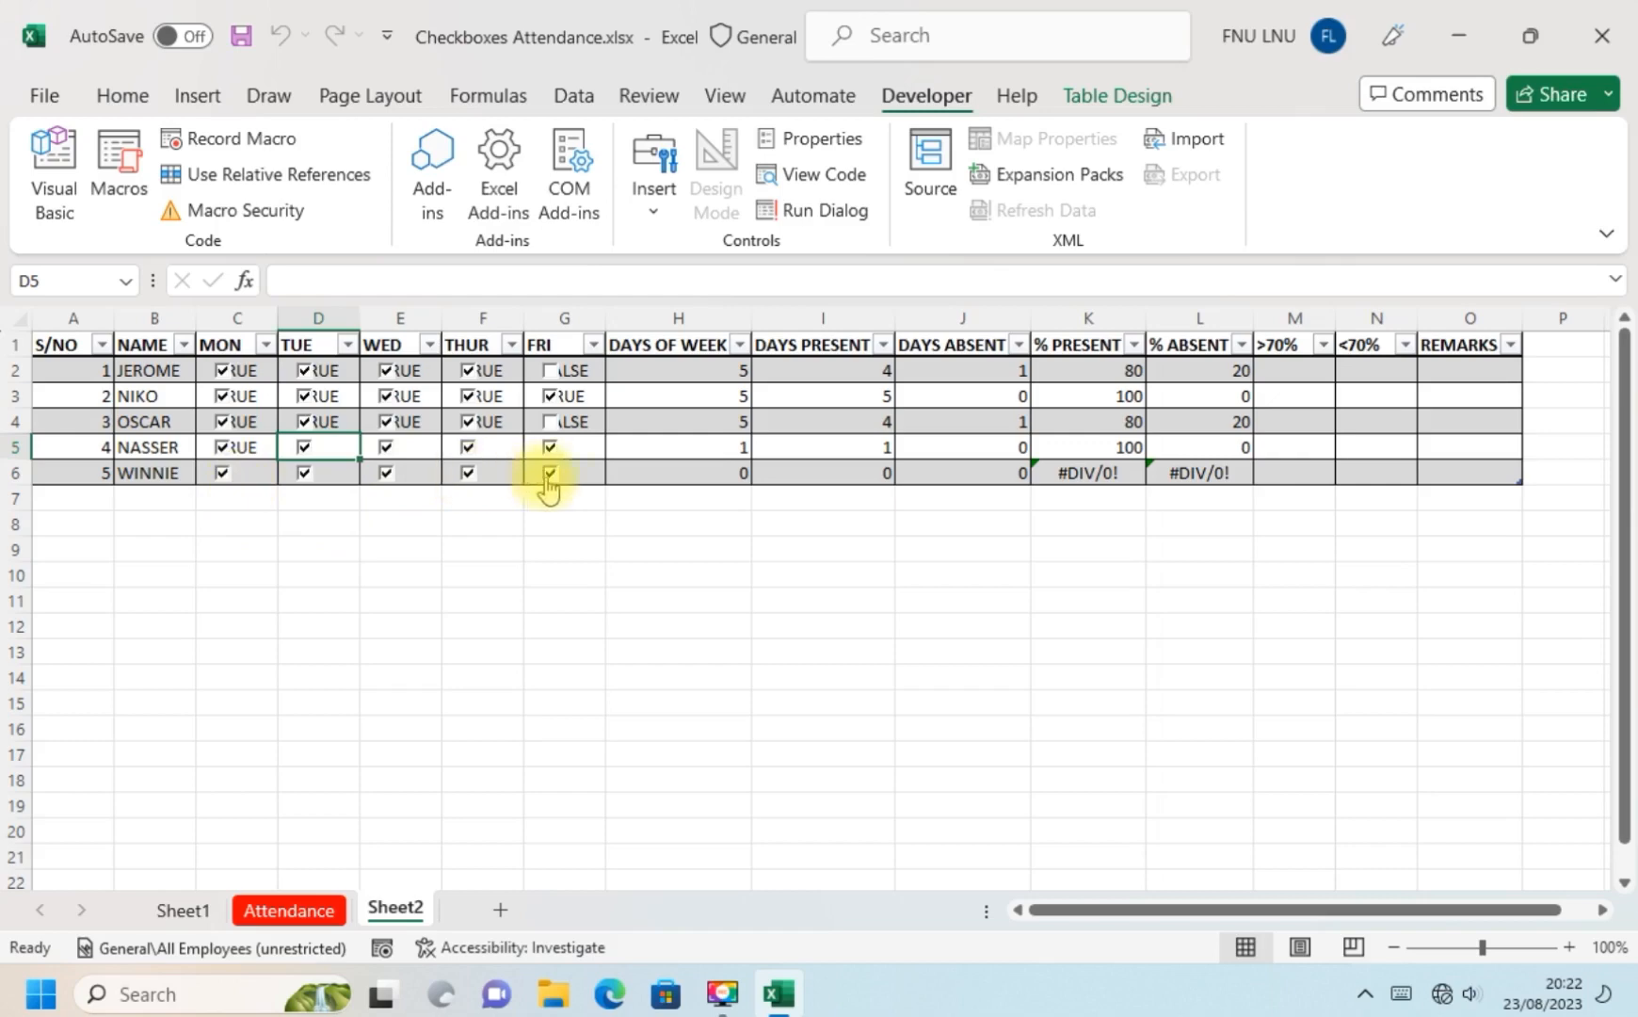
pyautogui.click(222, 450)
pyautogui.click(222, 450)
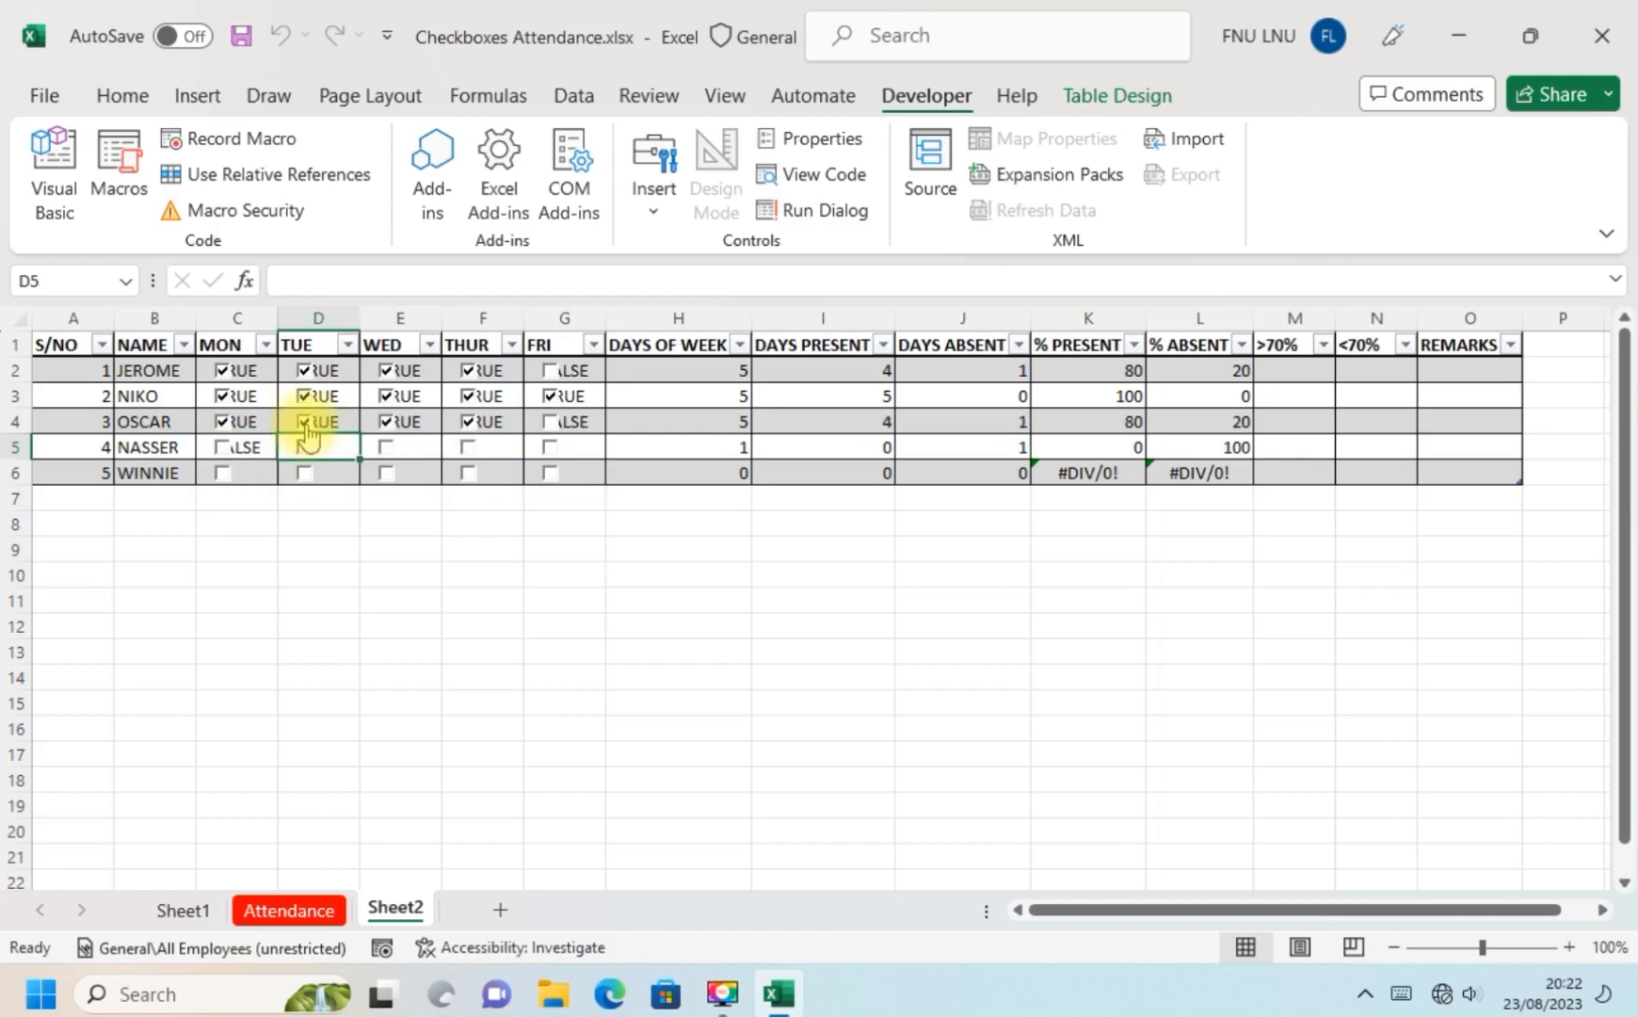
pyautogui.click(222, 450)
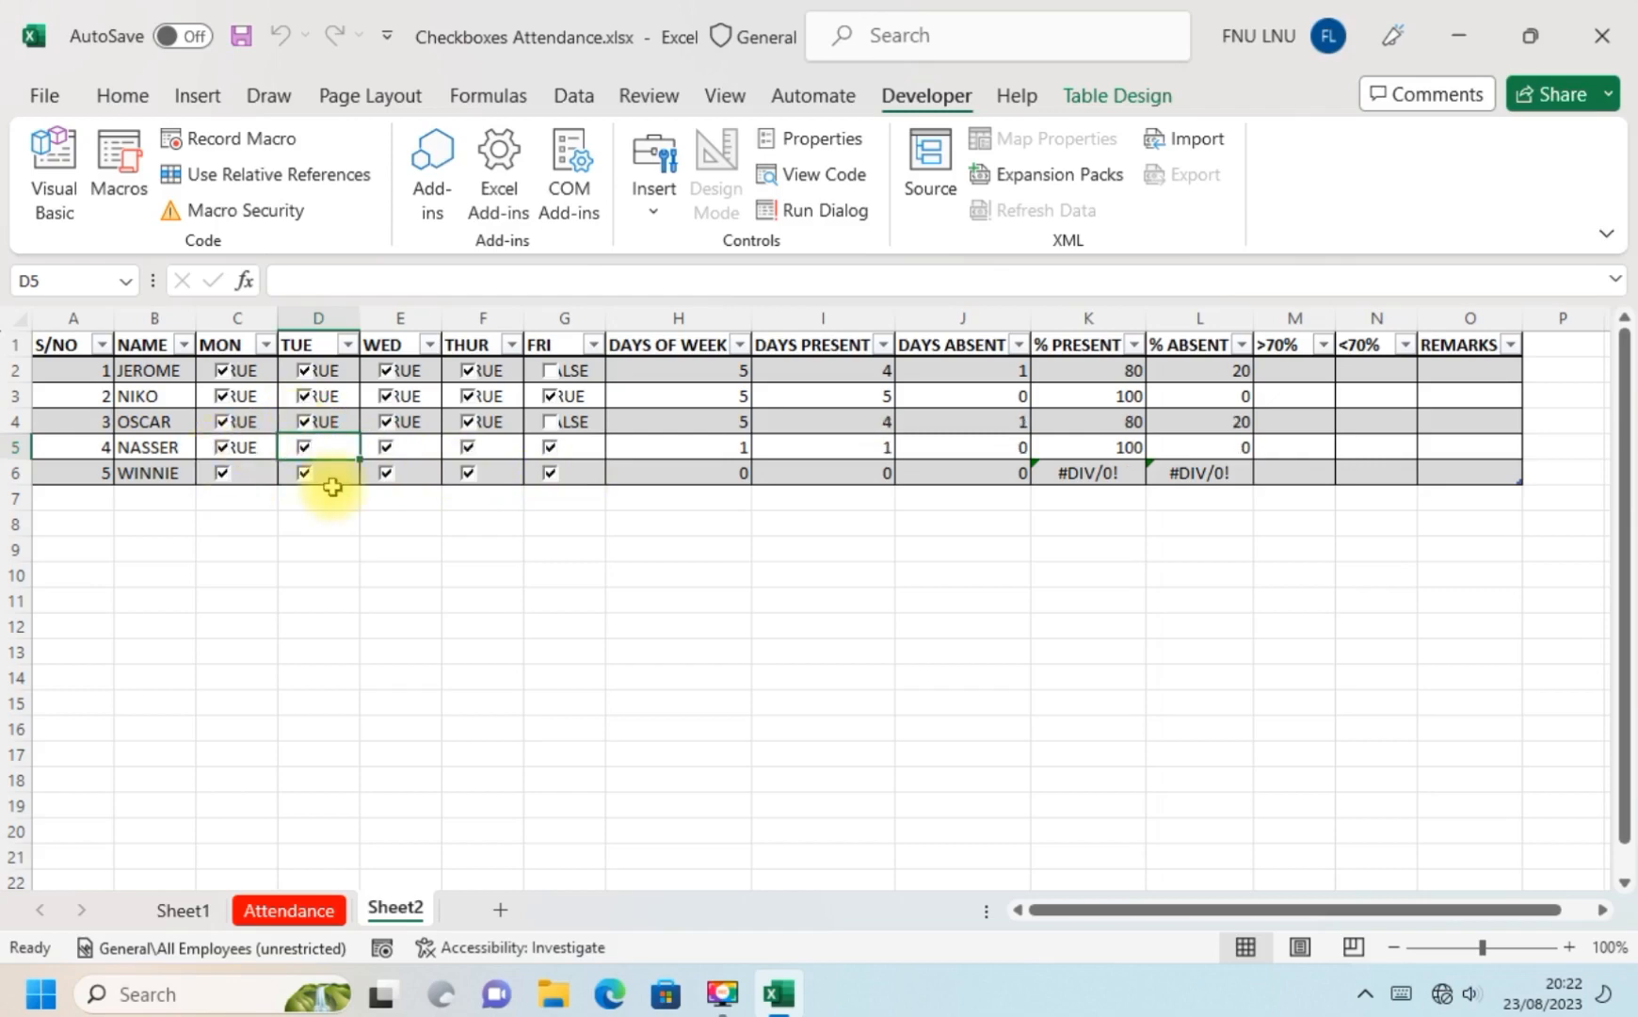
pyautogui.click(223, 448)
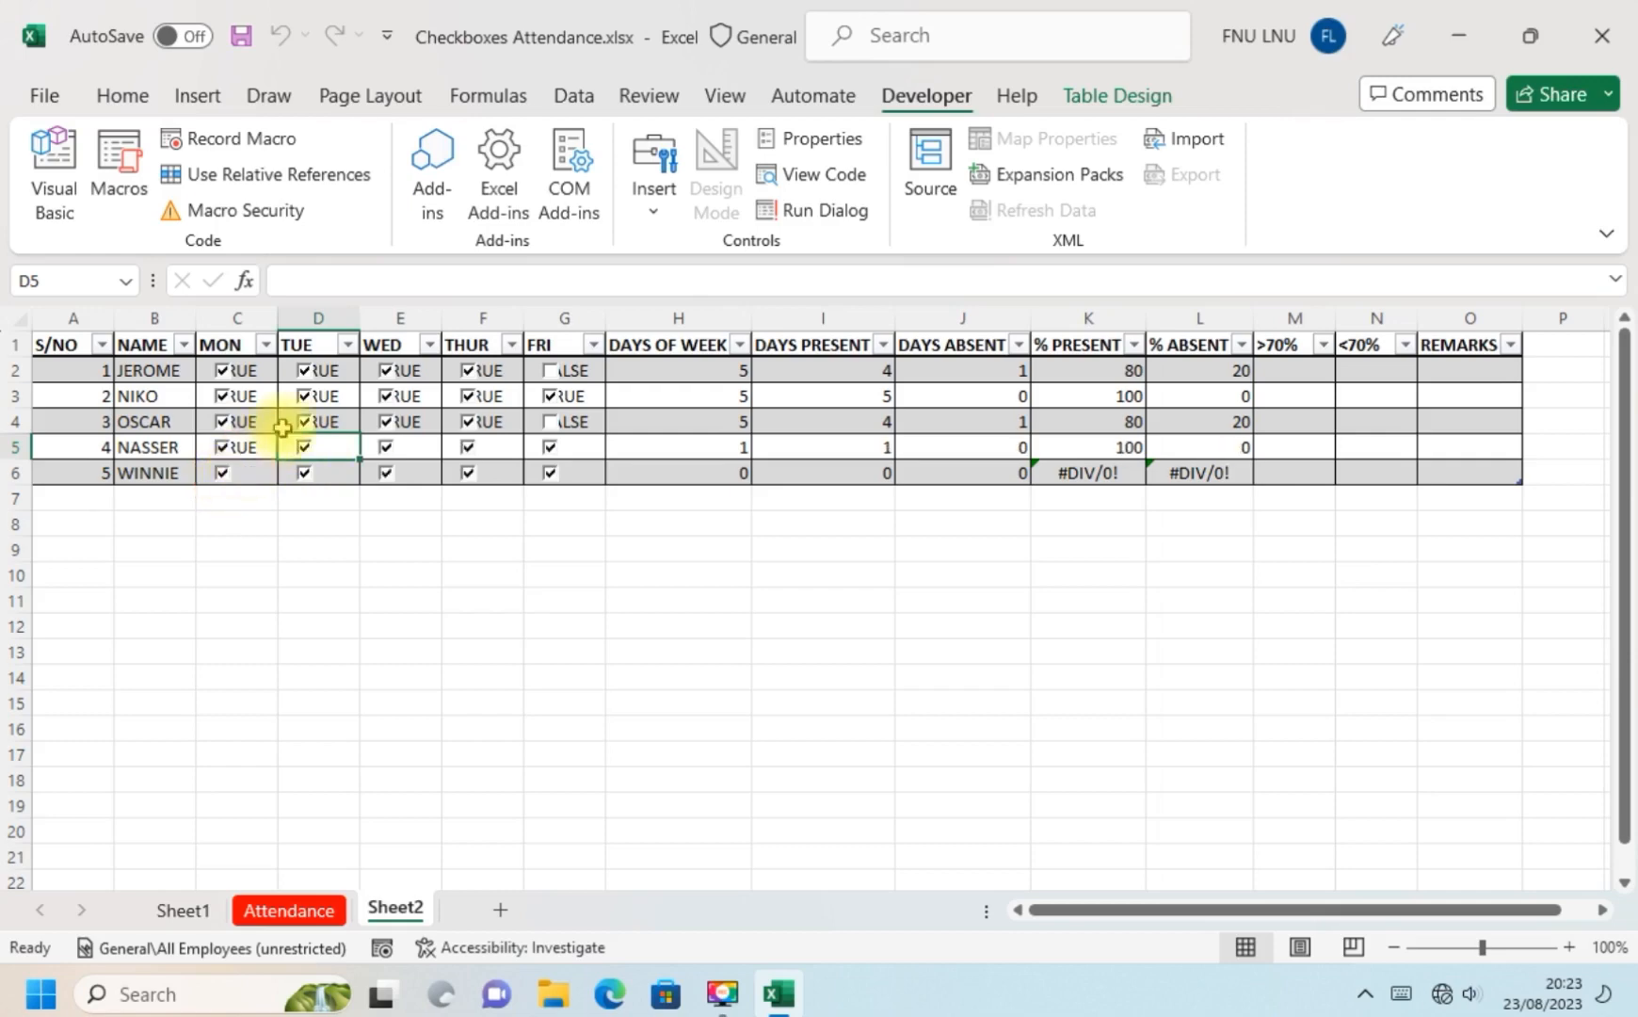
# Relink the Tuesday checkbox in row 5 to cell D5 through its format control settings.
pyautogui.rightClick(305, 454)
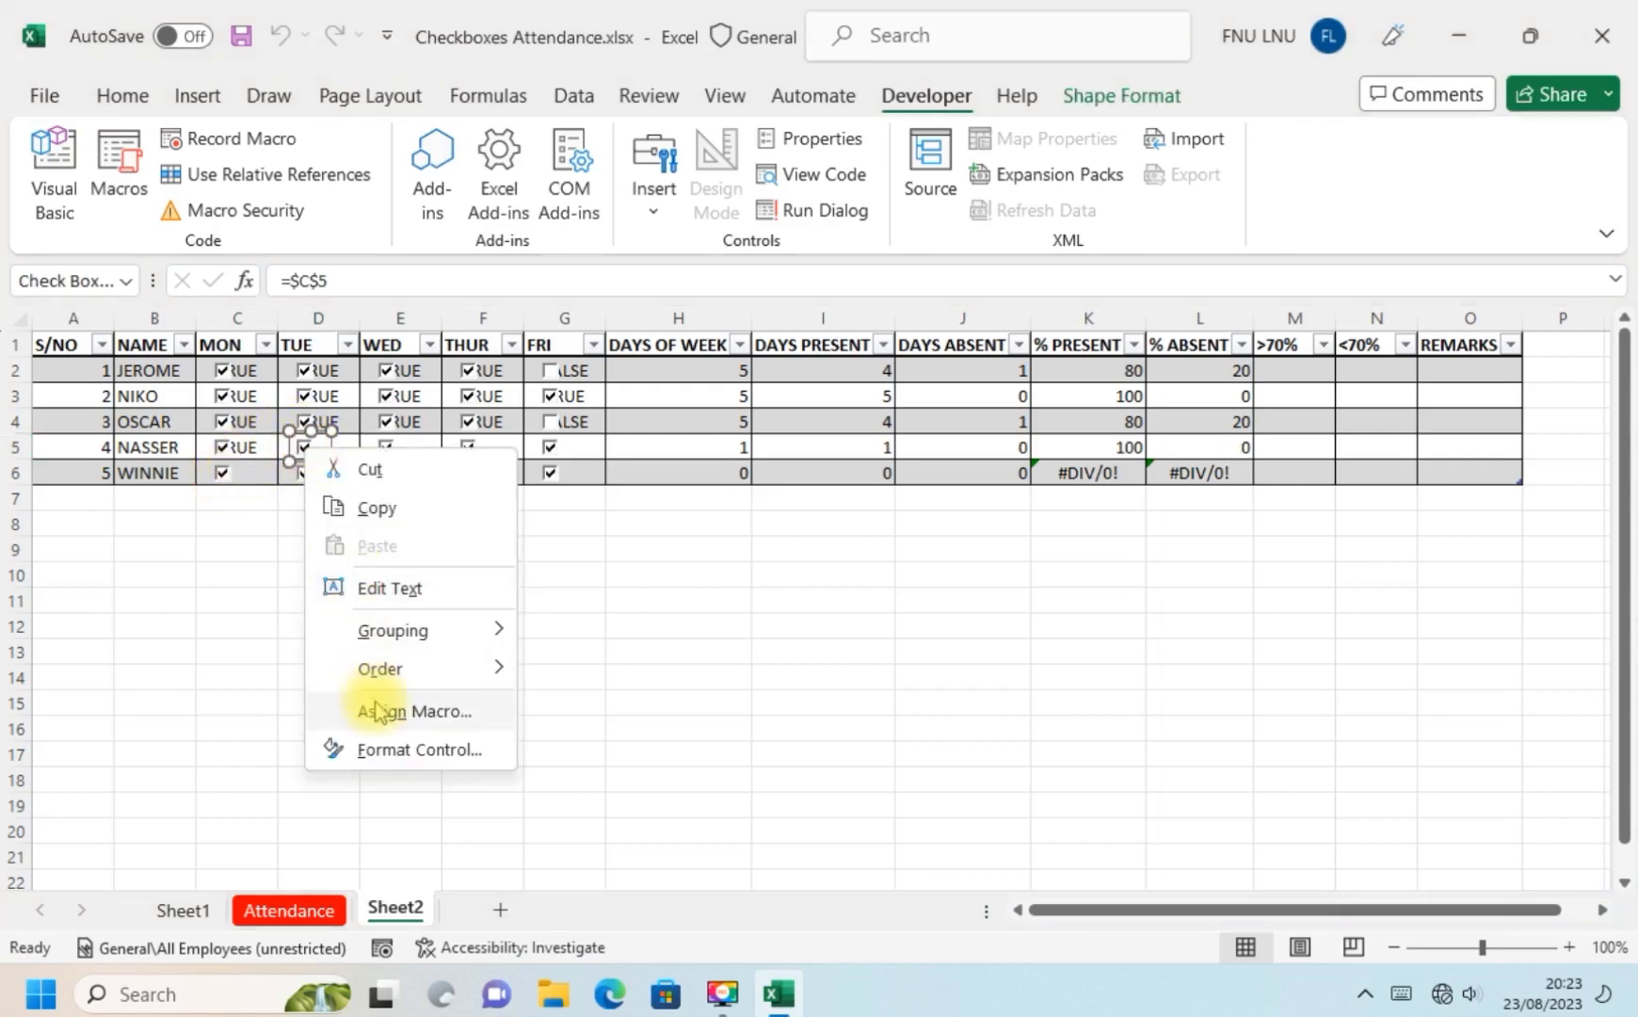
pyautogui.click(399, 751)
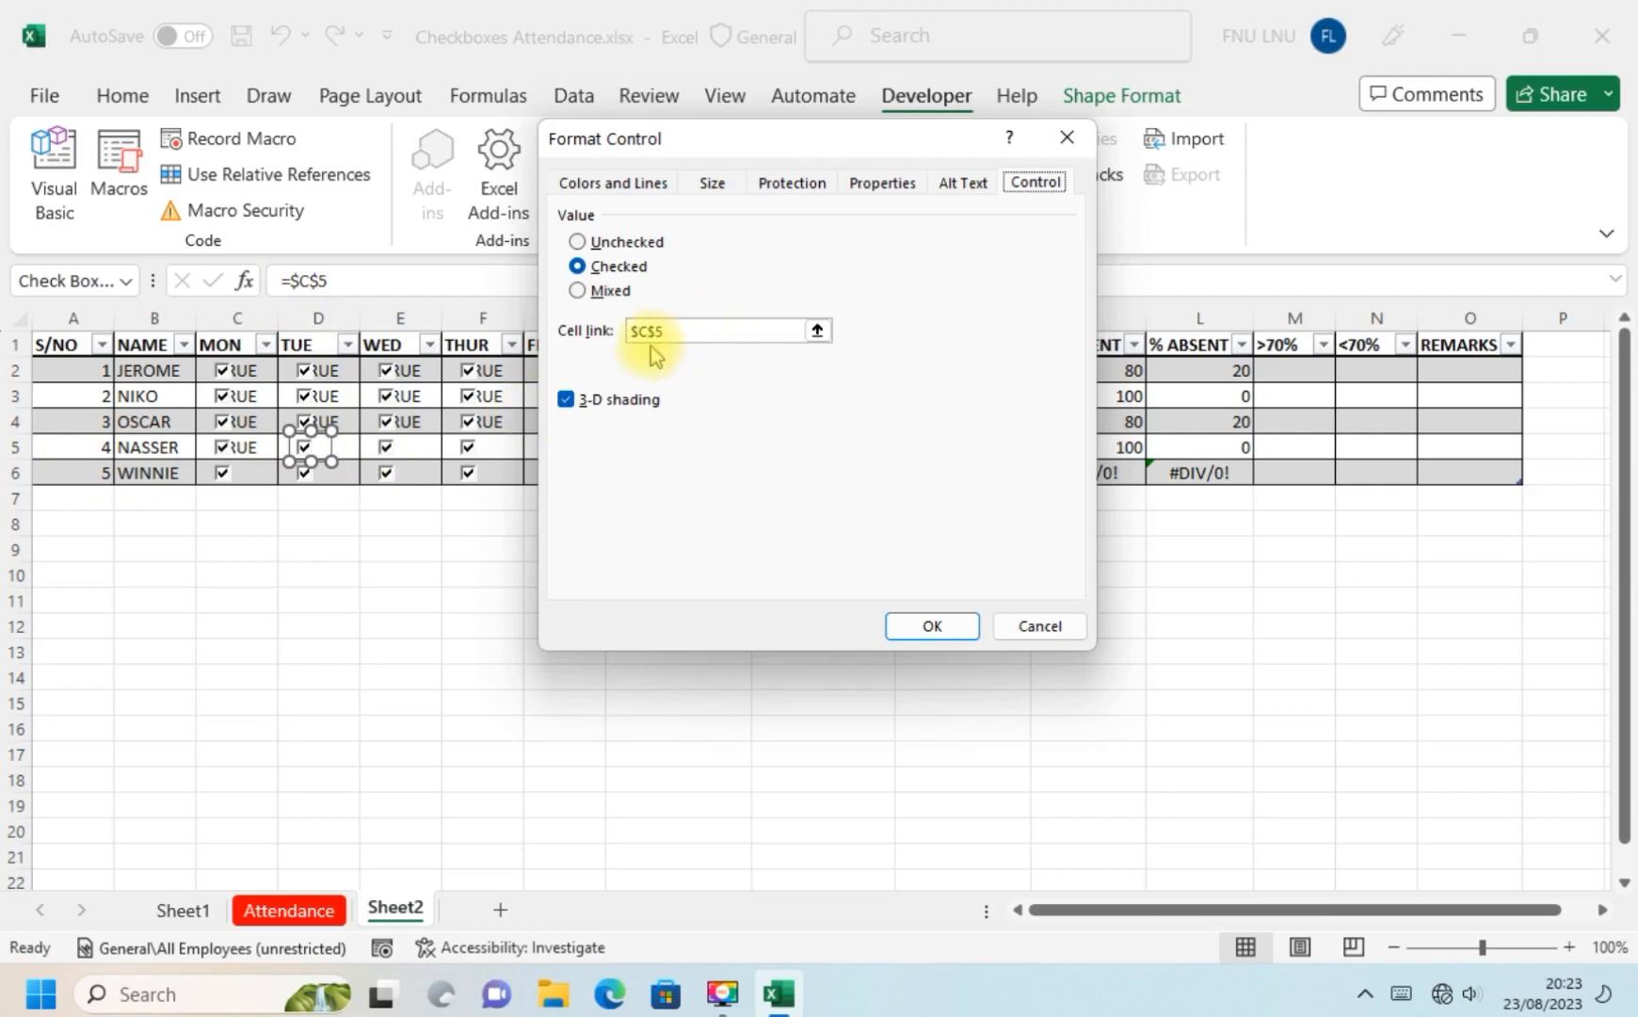
pyautogui.click(817, 330)
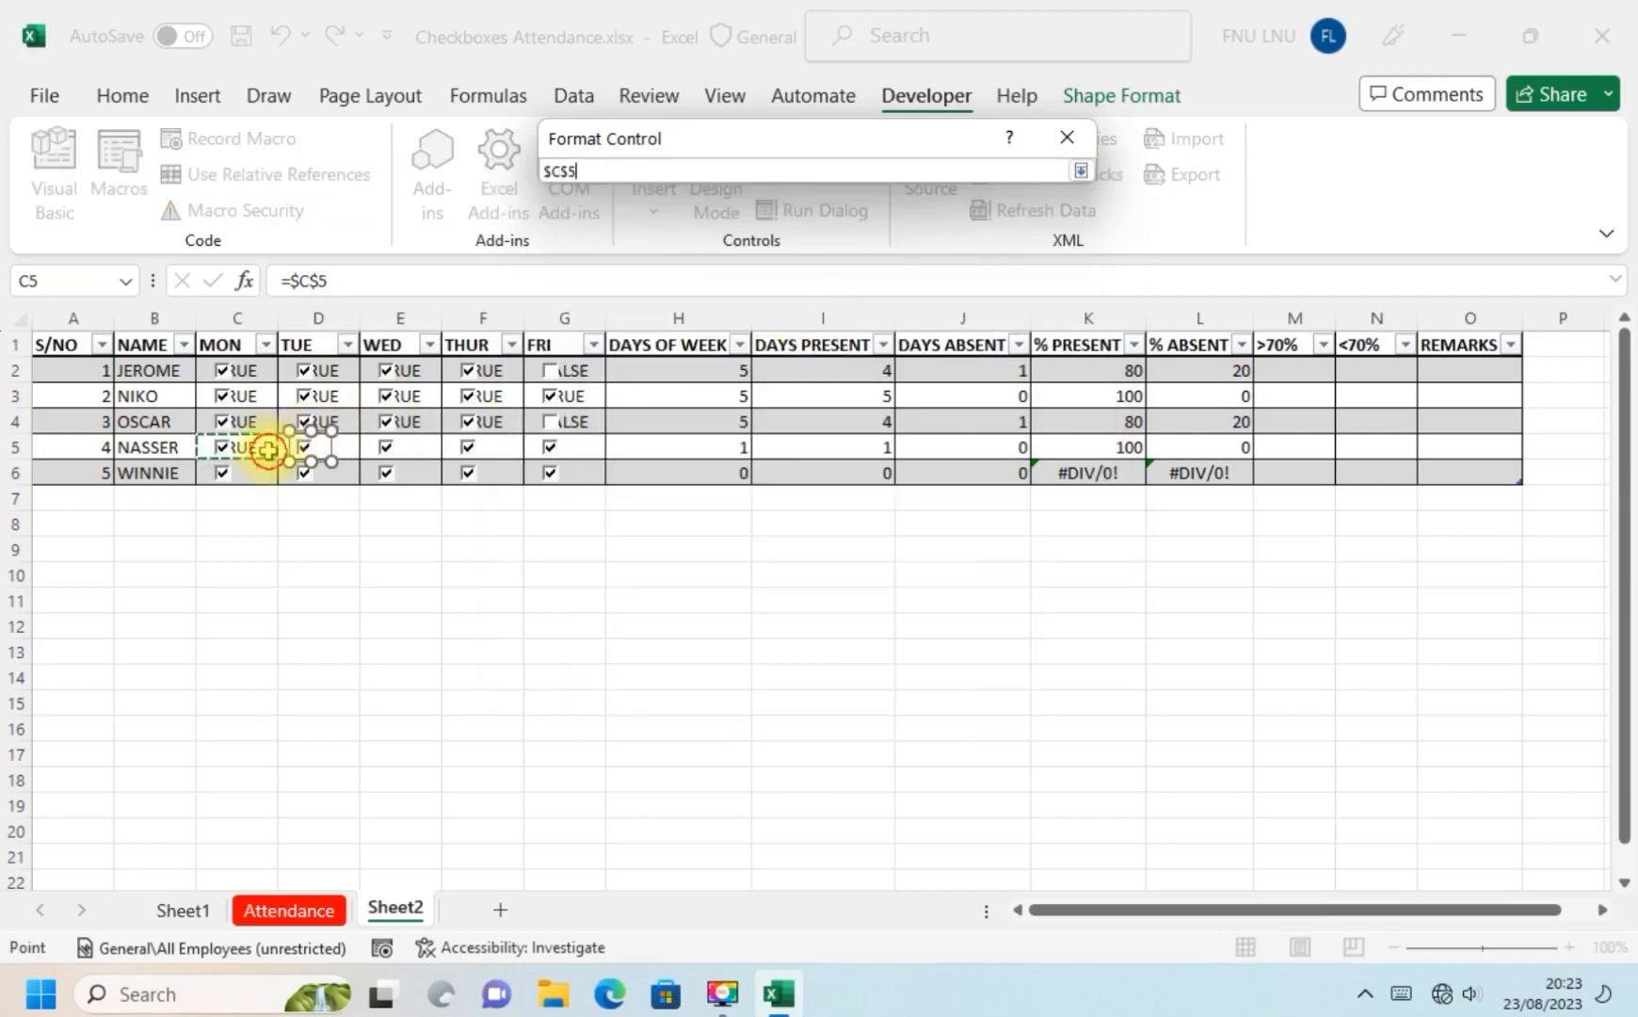
pyautogui.click(329, 446)
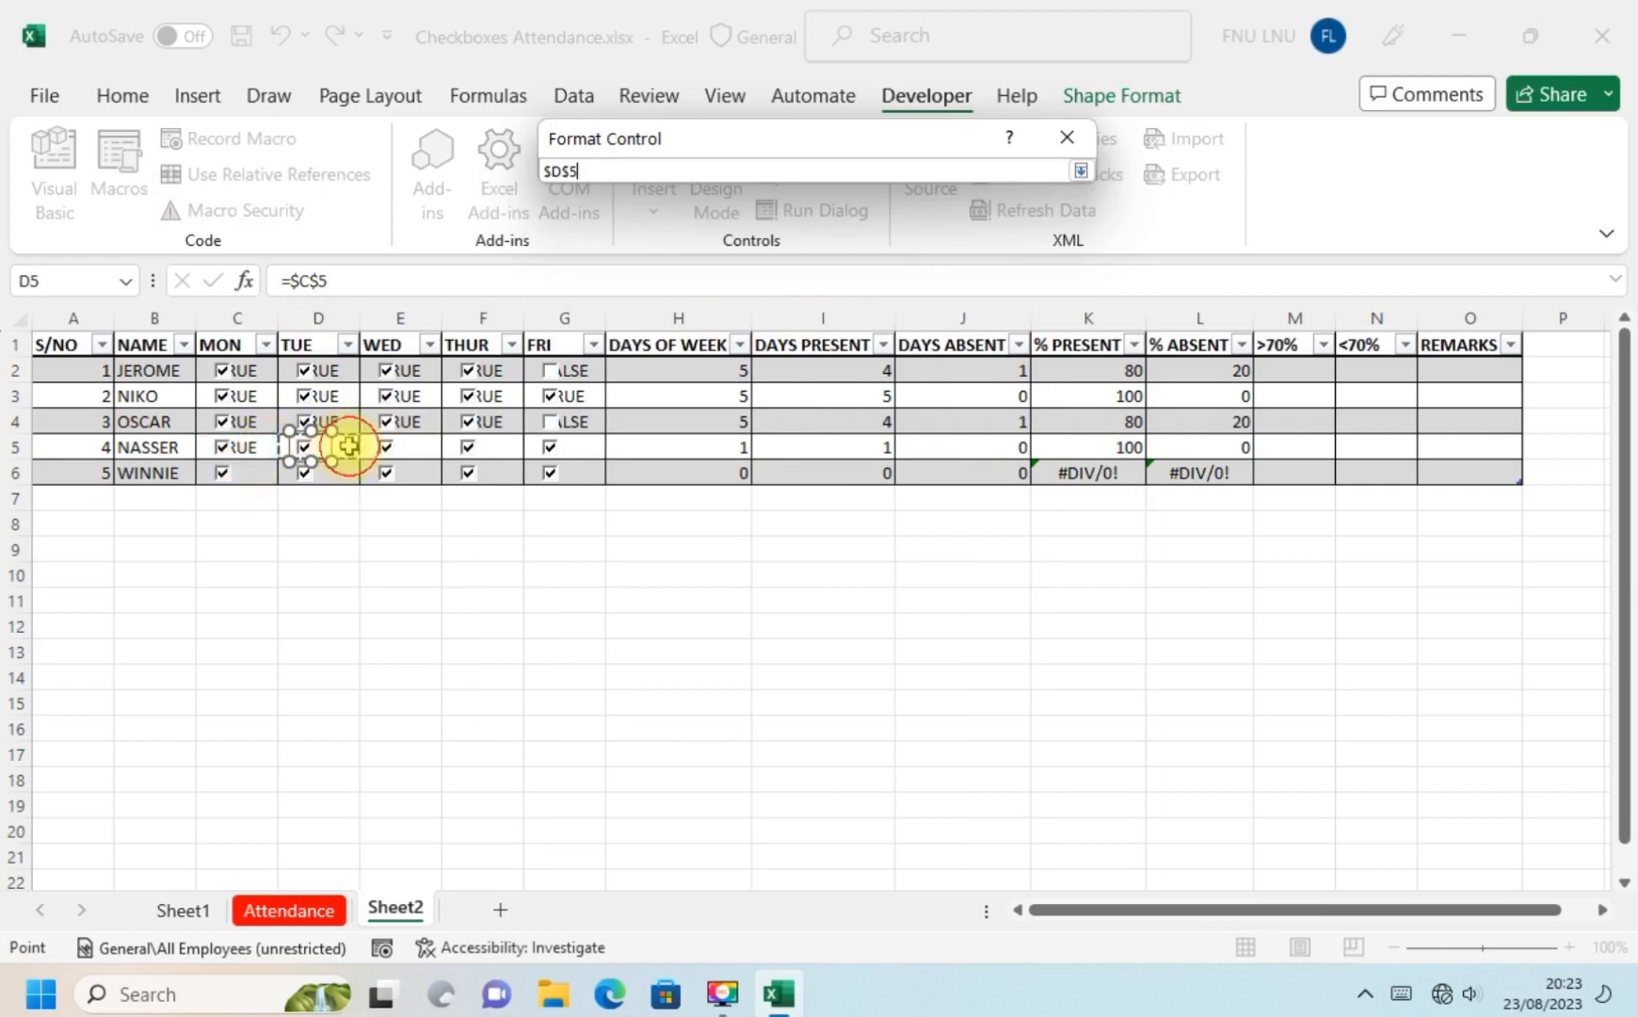
pyautogui.click(1080, 174)
pyautogui.click(937, 627)
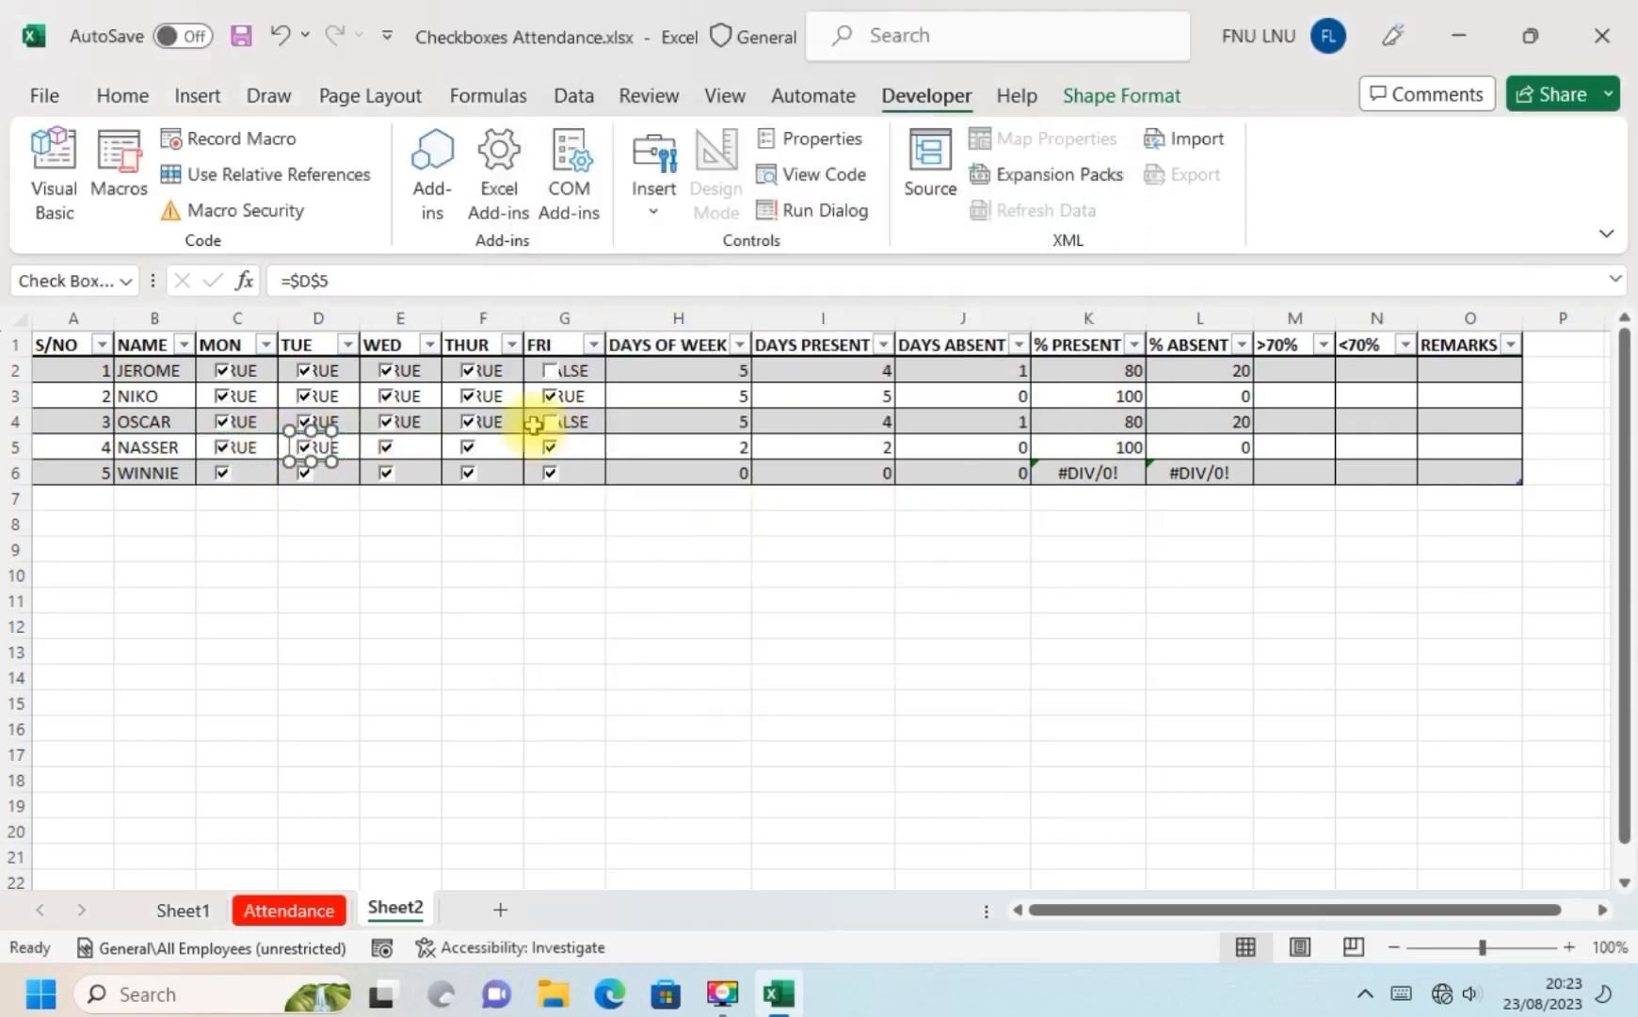
pyautogui.click(419, 447)
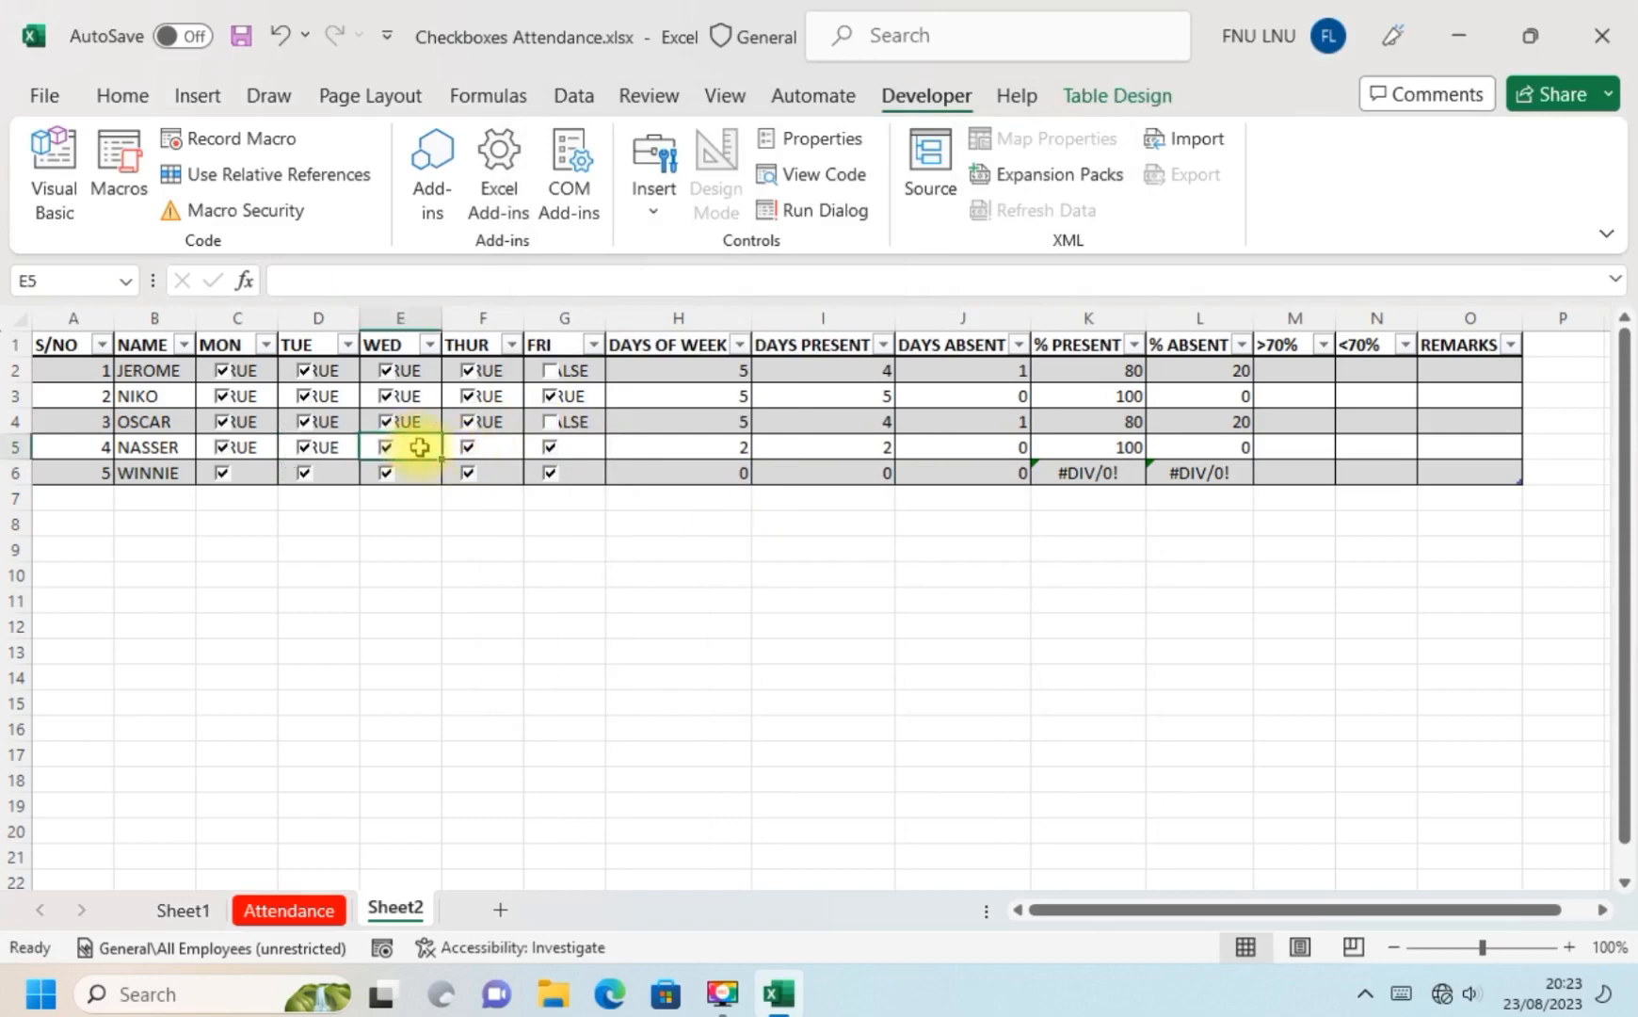
# Toggle the Tuesday and Monday checkboxes in row 5 off and on again to test their separate cell links.
pyautogui.click(305, 452)
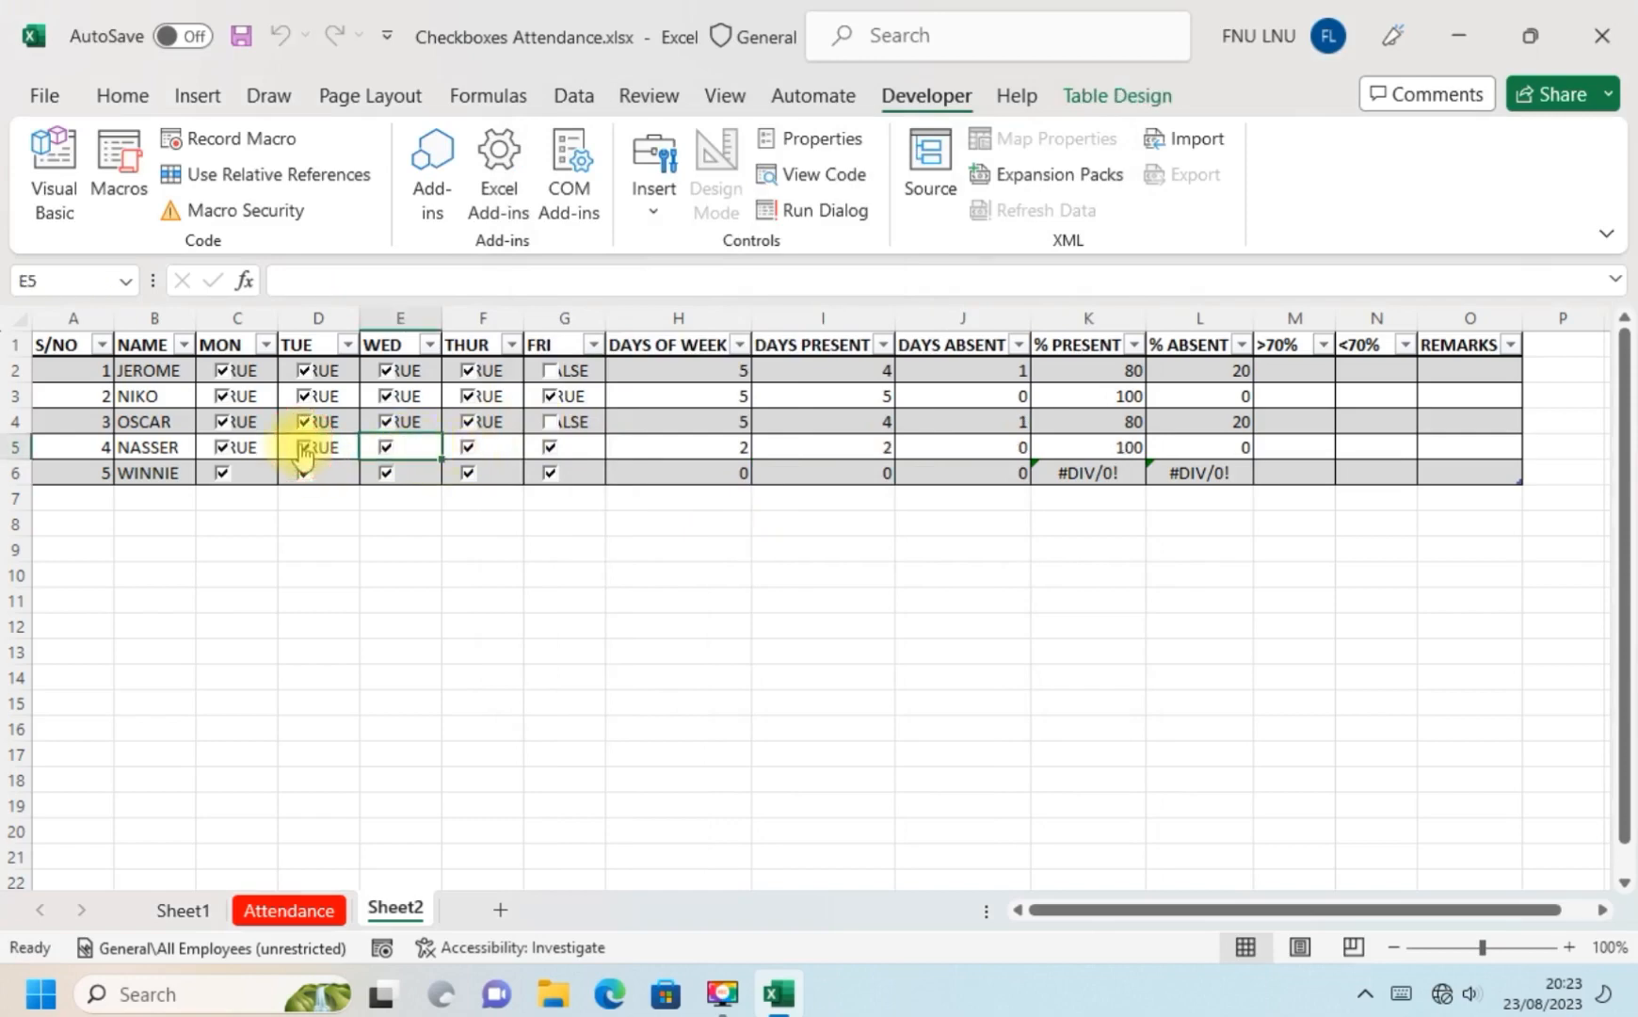
pyautogui.click(305, 452)
pyautogui.click(303, 452)
pyautogui.click(223, 452)
pyautogui.click(223, 454)
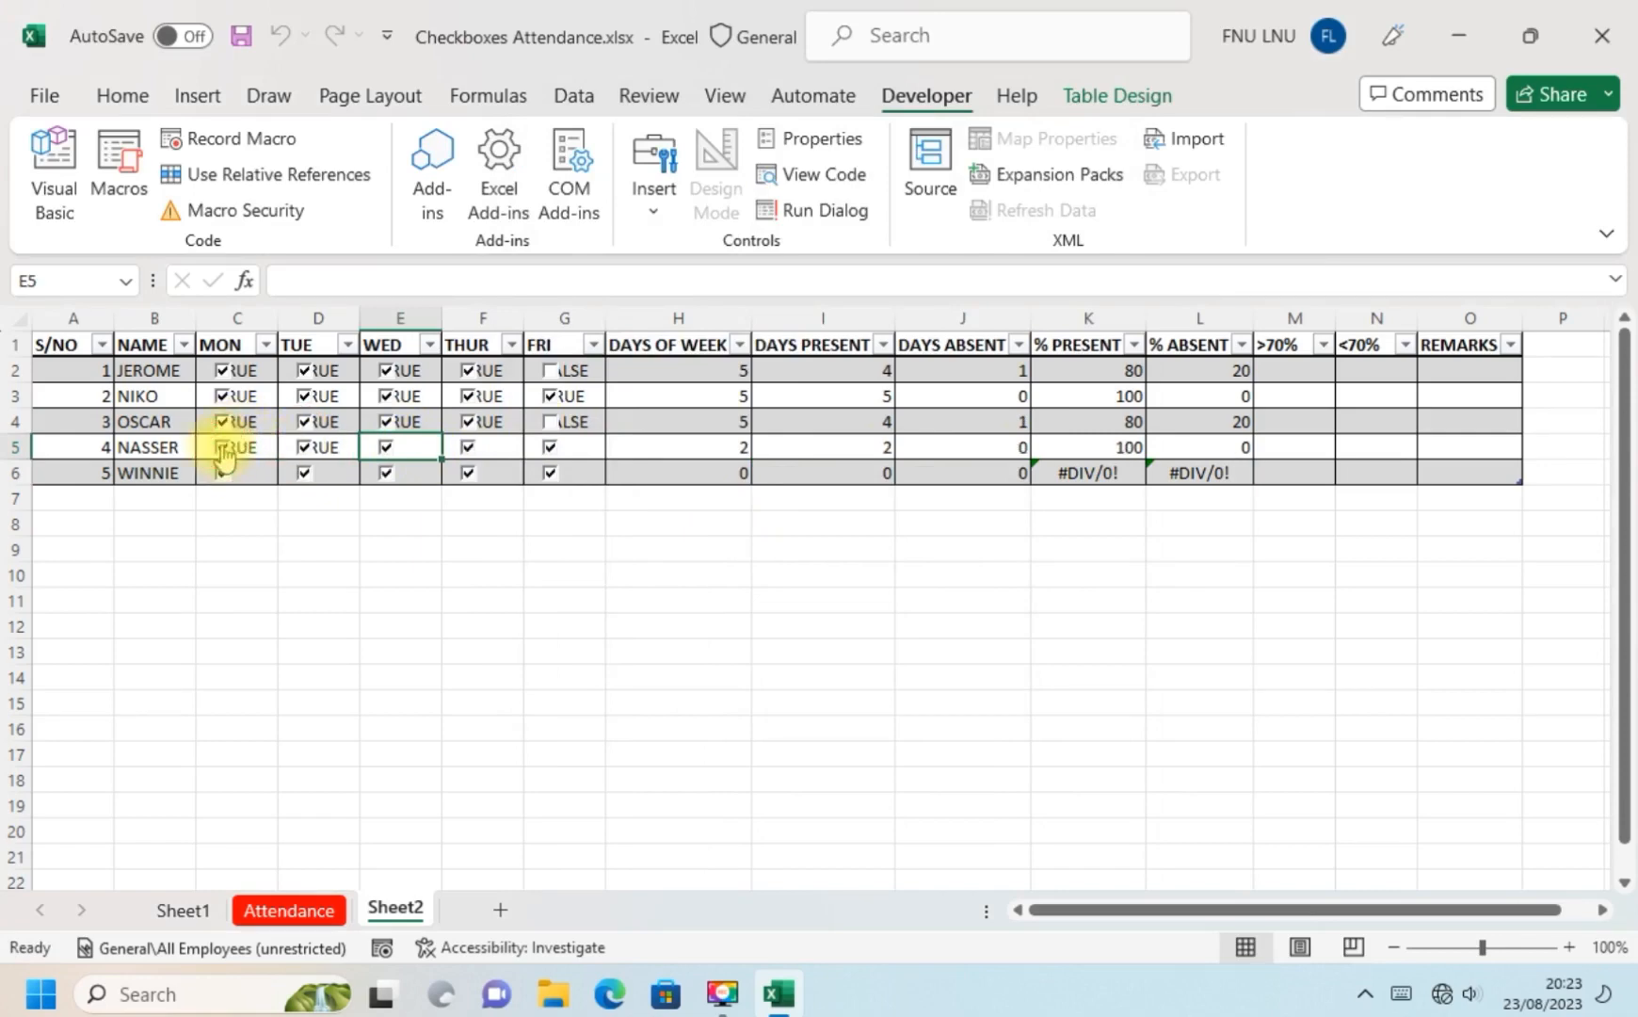
# Relink the Wednesday checkbox in row 5 to cell E5 through its format control settings.
pyautogui.rightClick(382, 447)
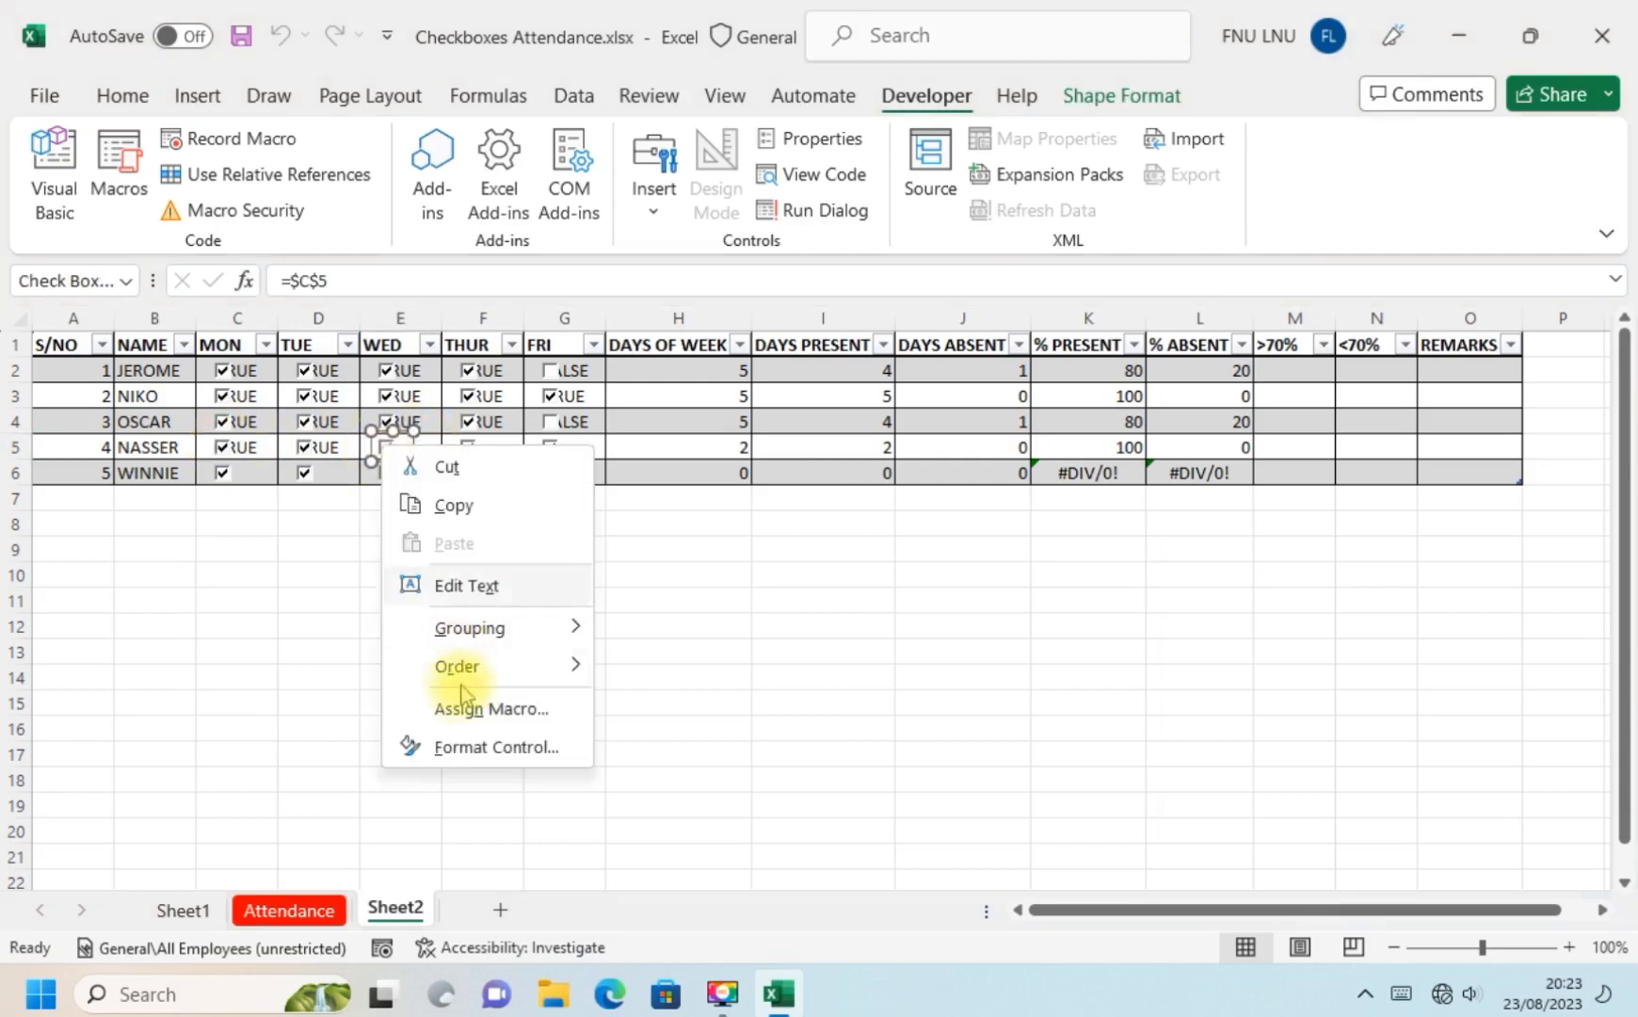
pyautogui.click(468, 744)
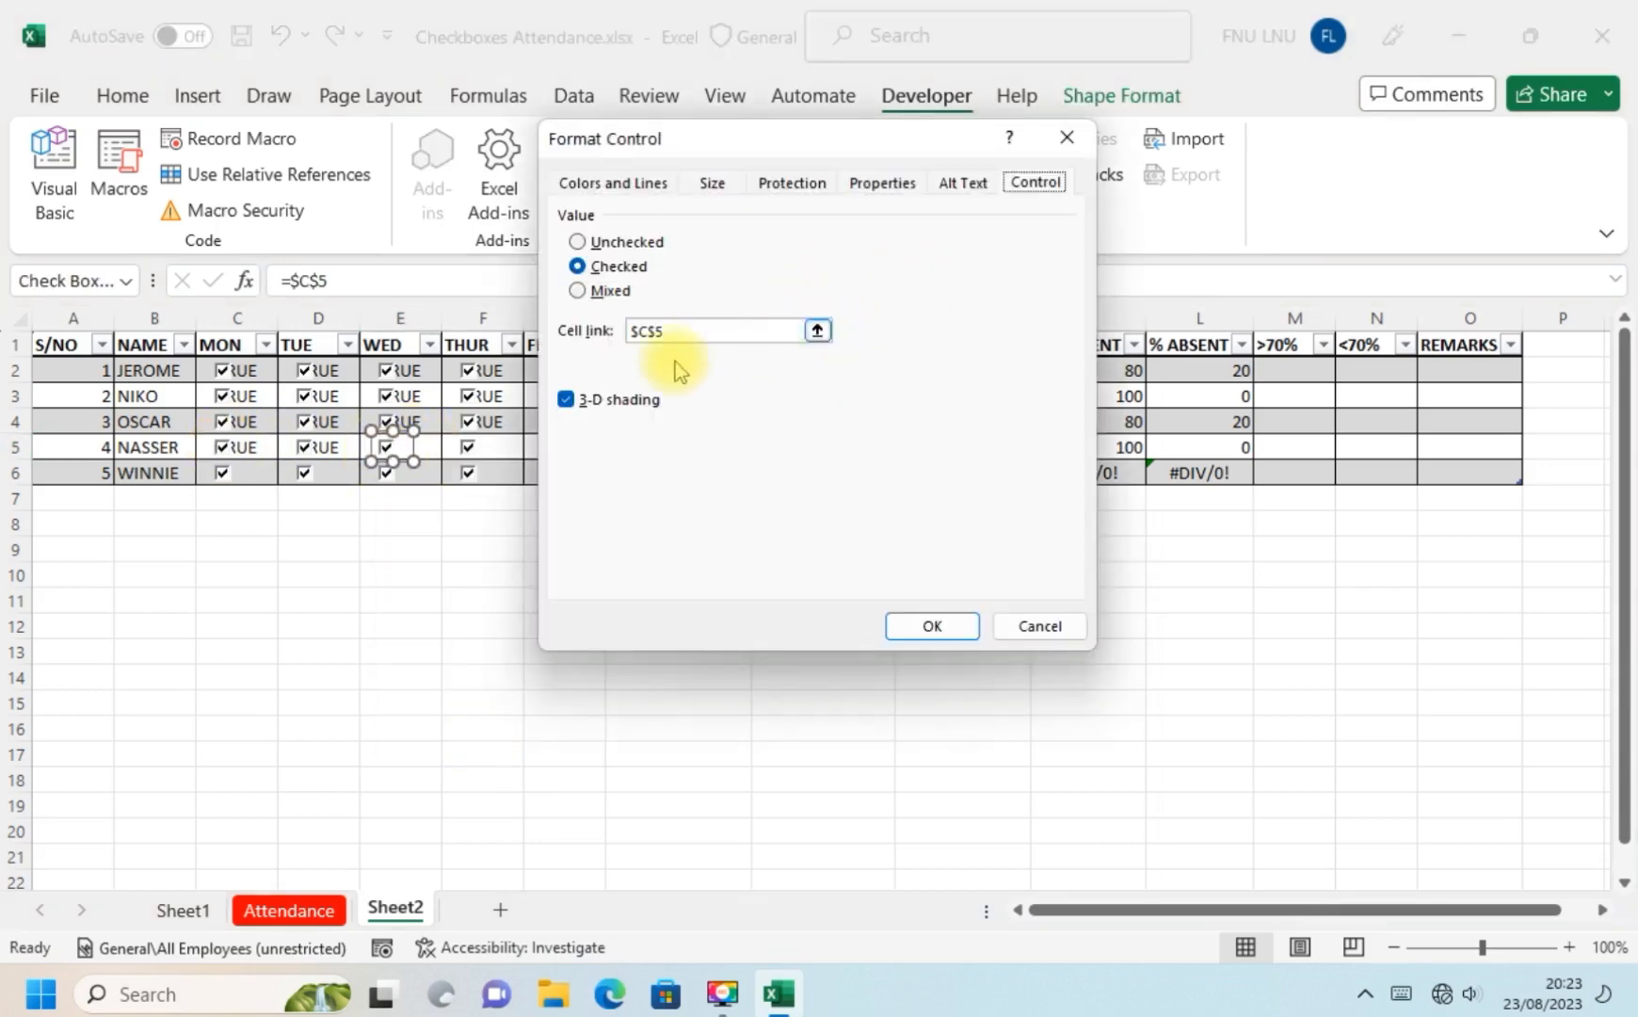
pyautogui.click(817, 331)
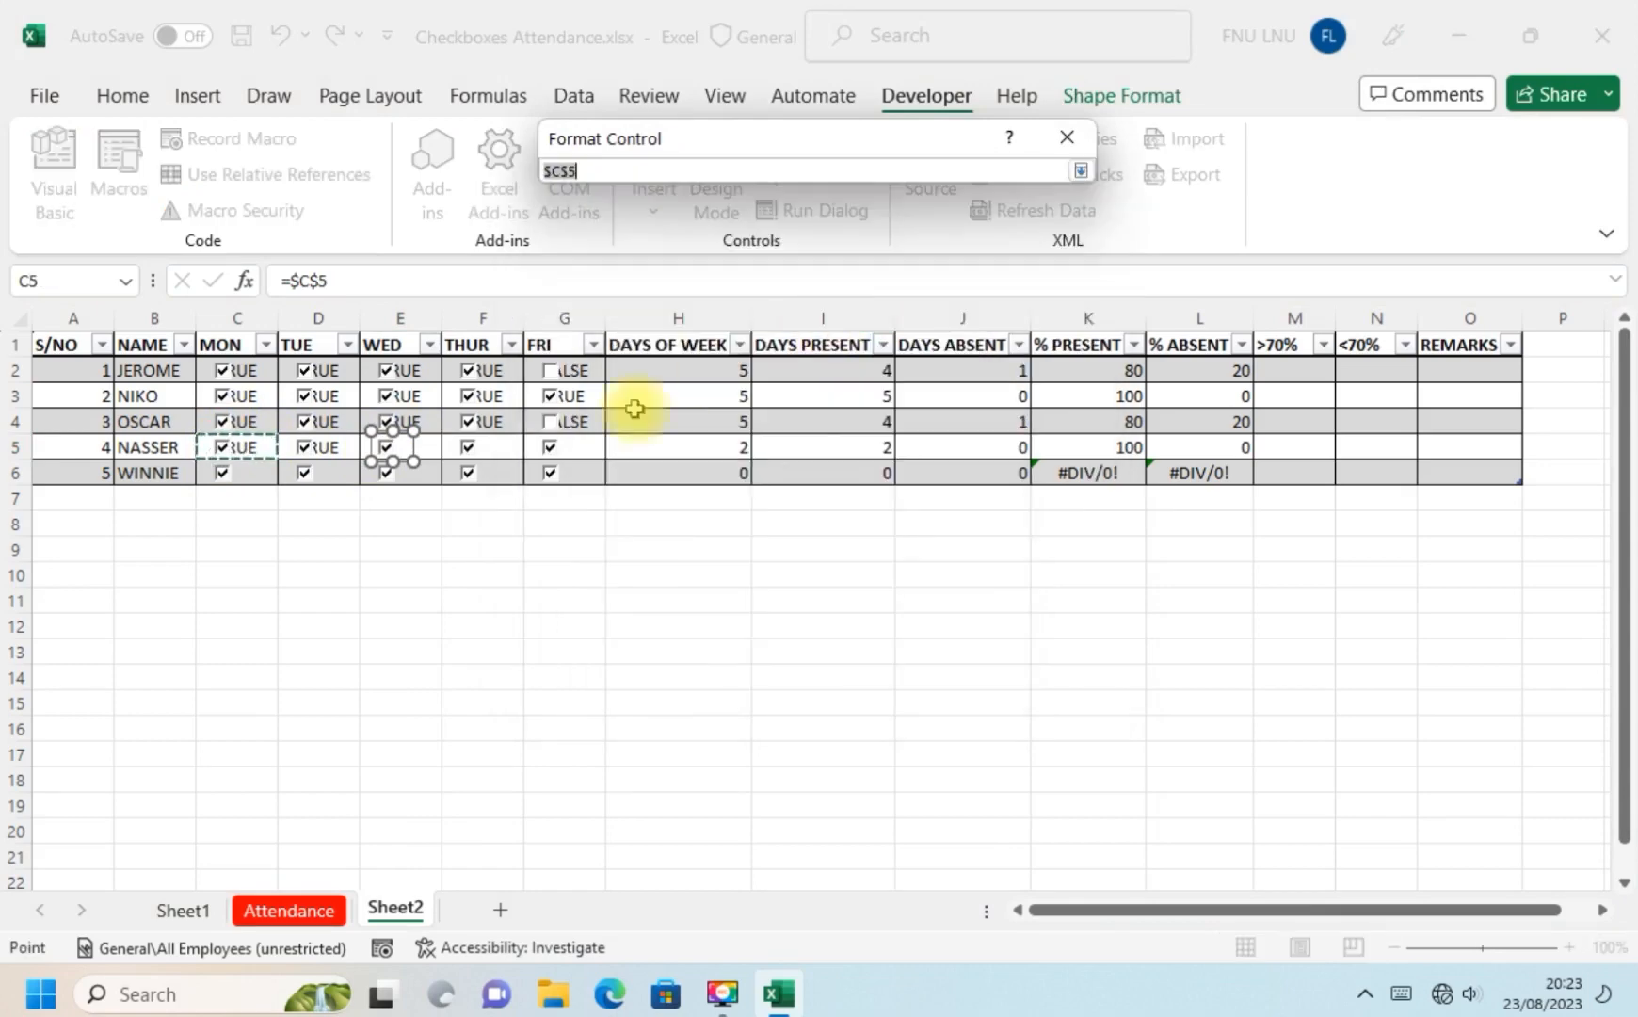
pyautogui.click(430, 452)
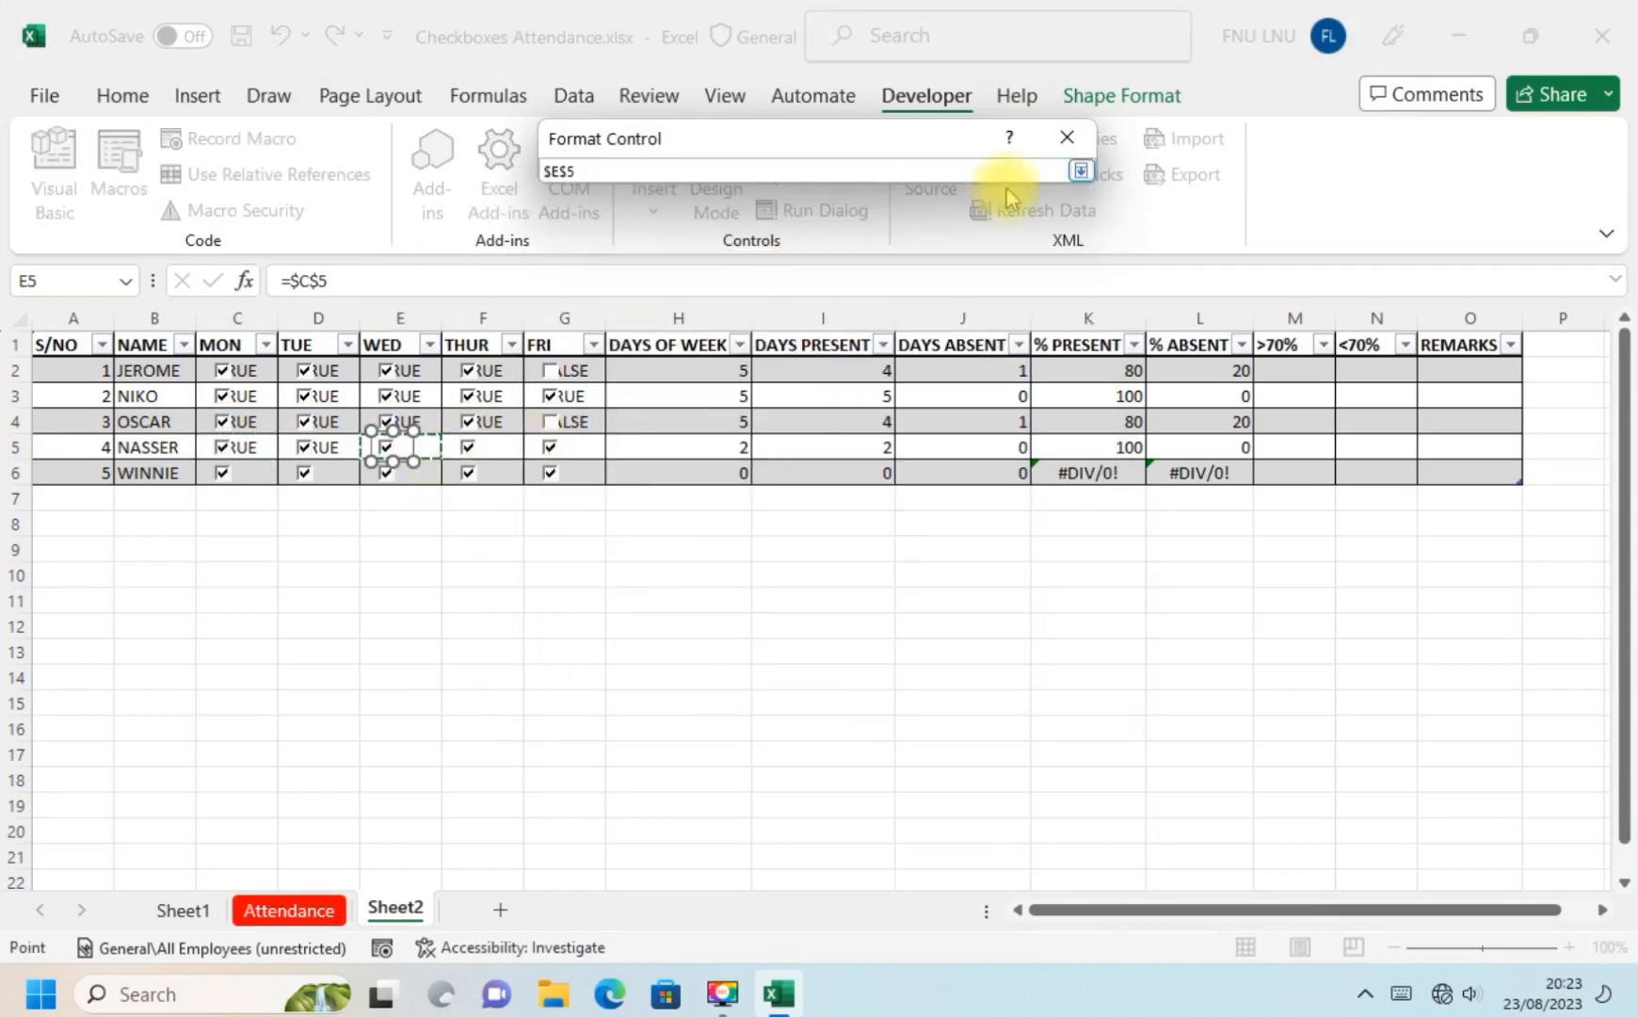
pyautogui.click(1080, 171)
pyautogui.click(927, 625)
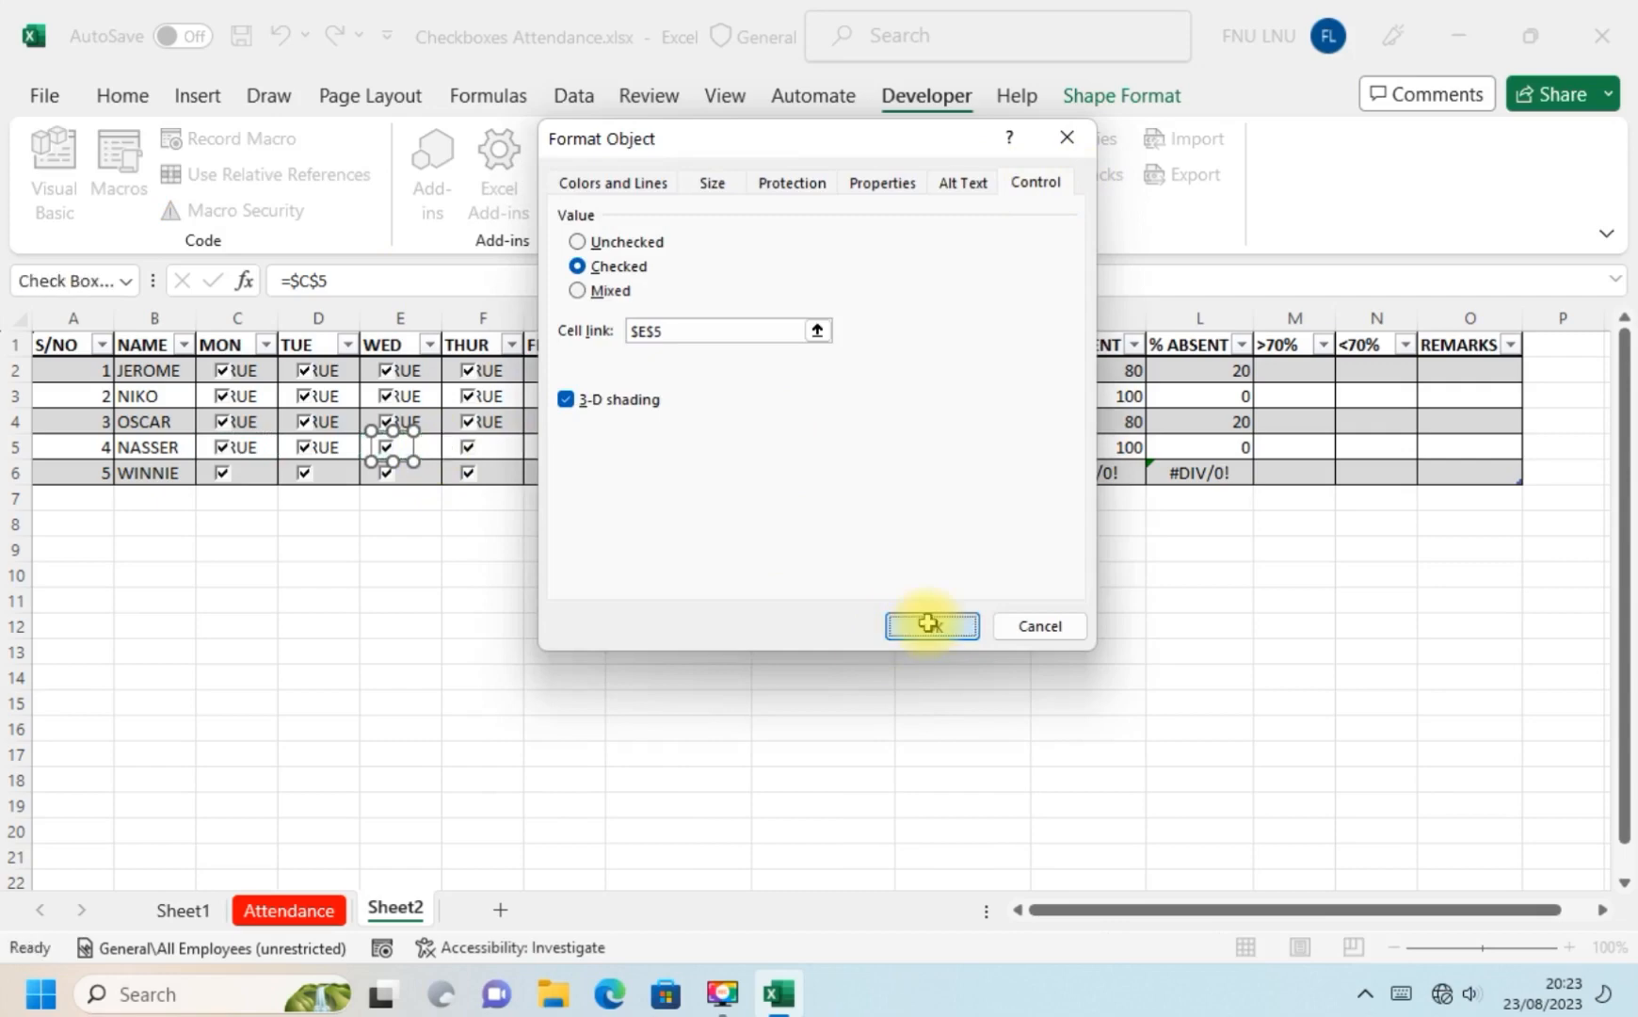
pyautogui.rightClick(472, 454)
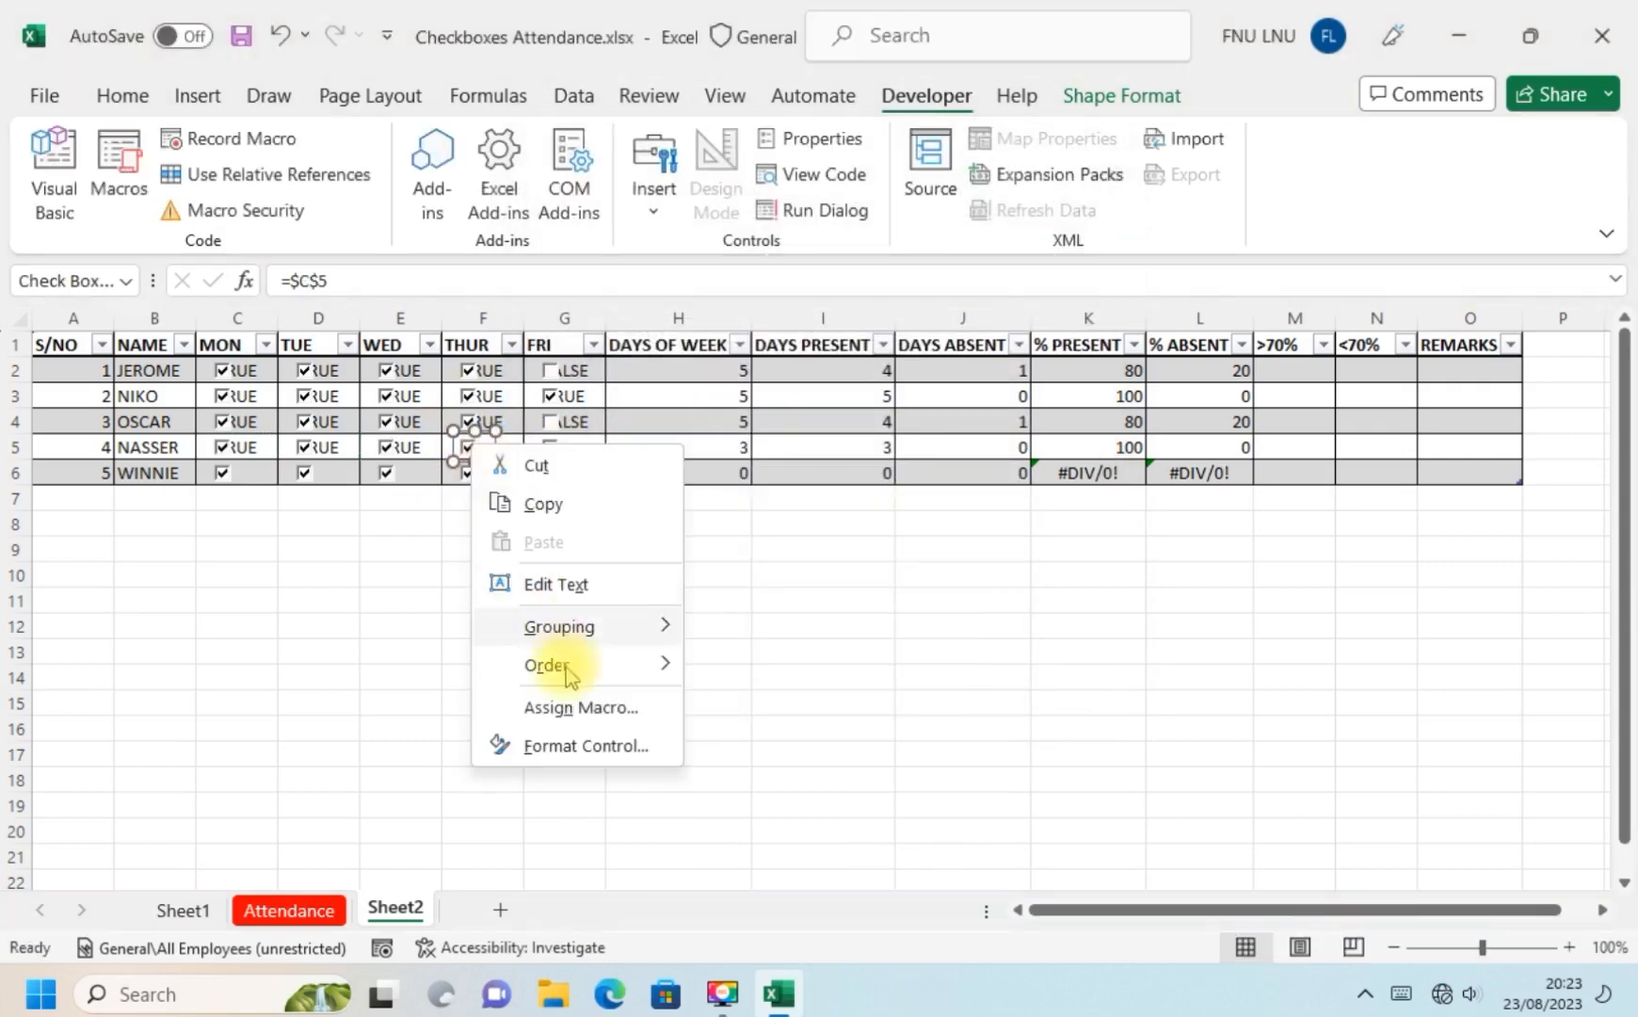
pyautogui.click(570, 749)
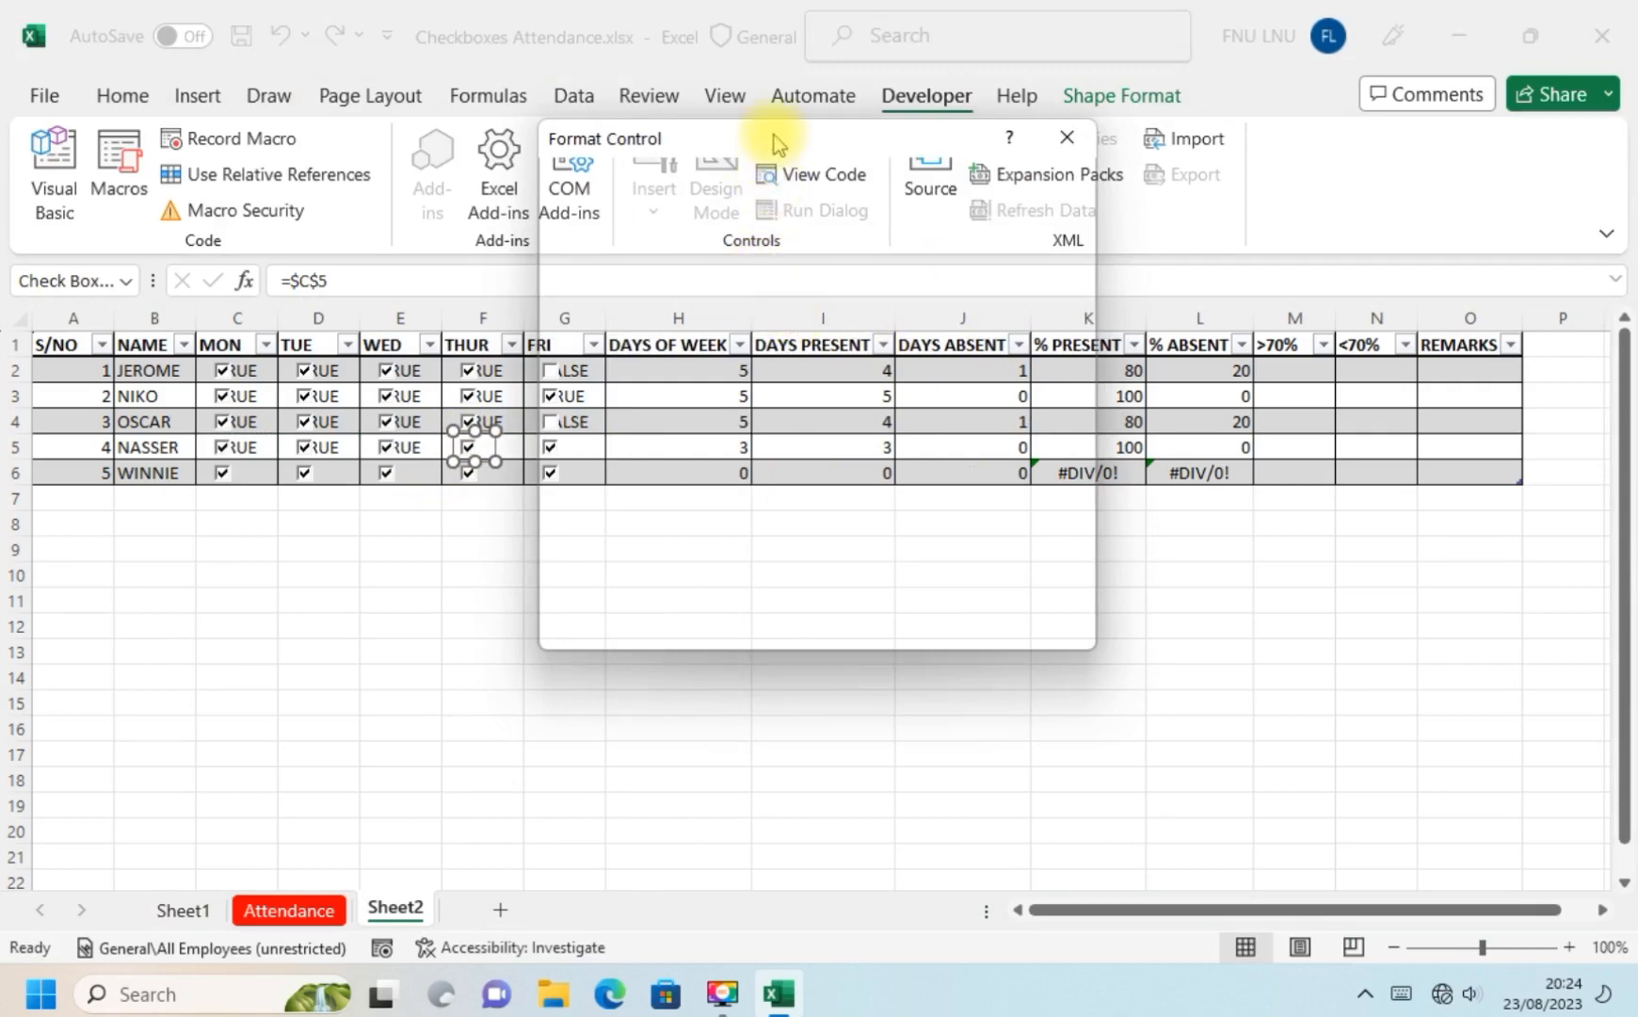
pyautogui.click(1064, 143)
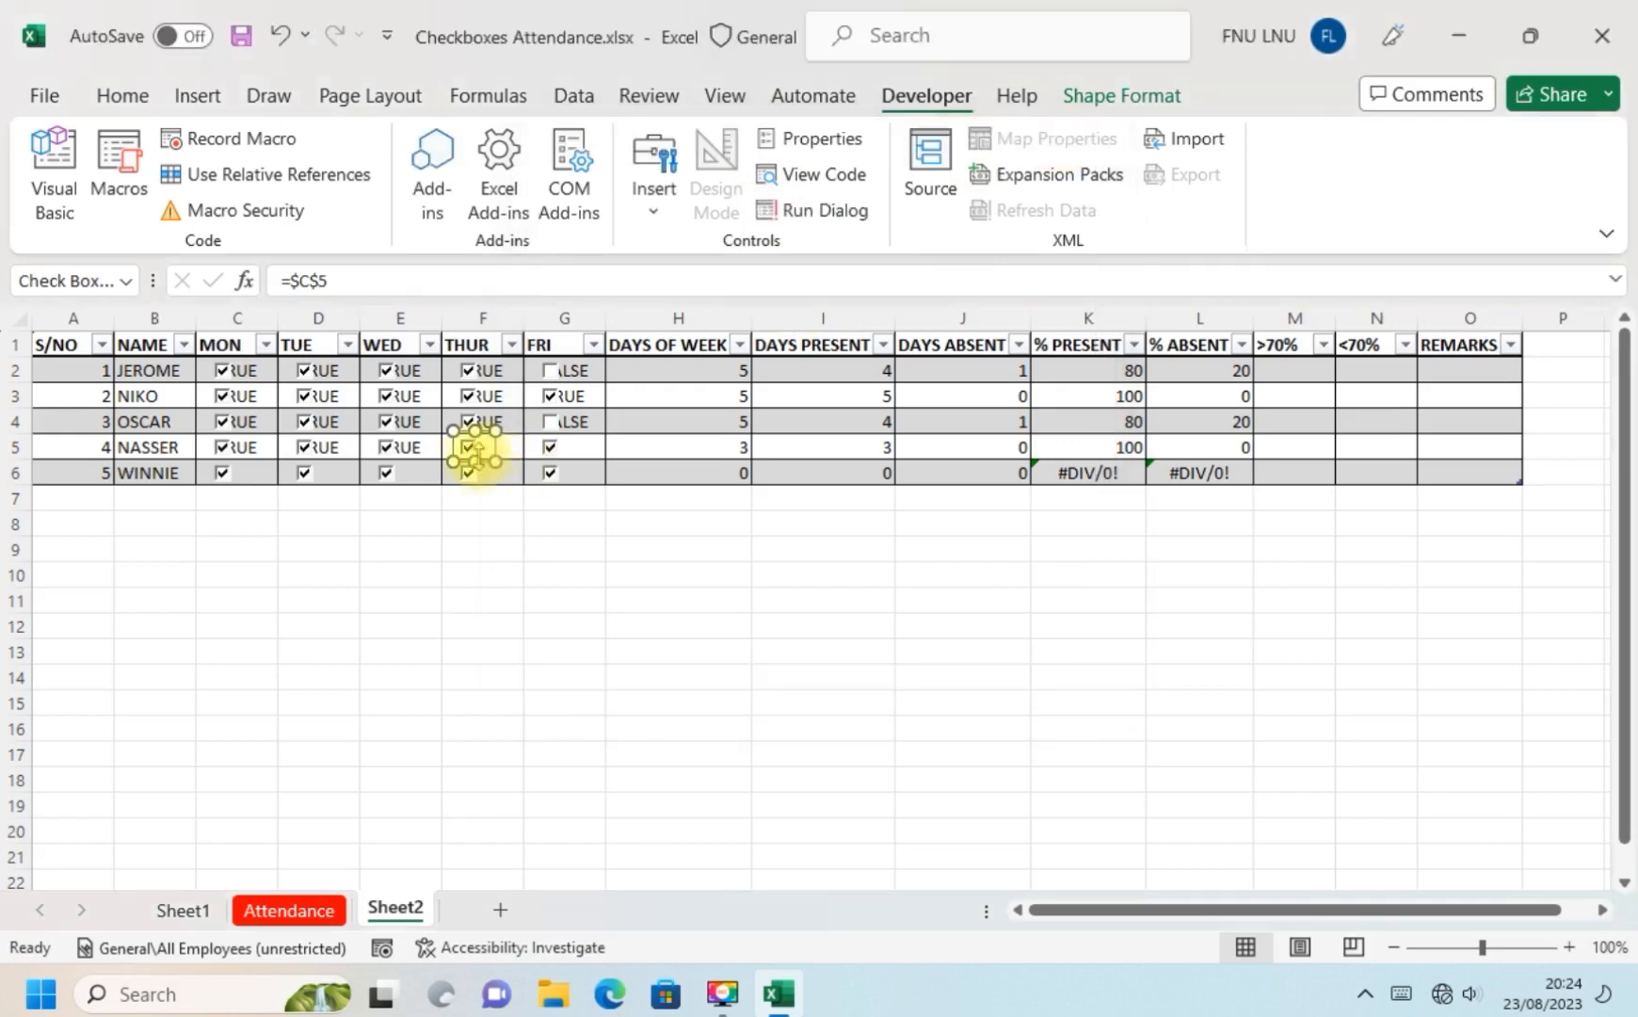
# Relink the Thursday checkbox in row 5 to cell F5 through its format control settings.
pyautogui.rightClick(468, 450)
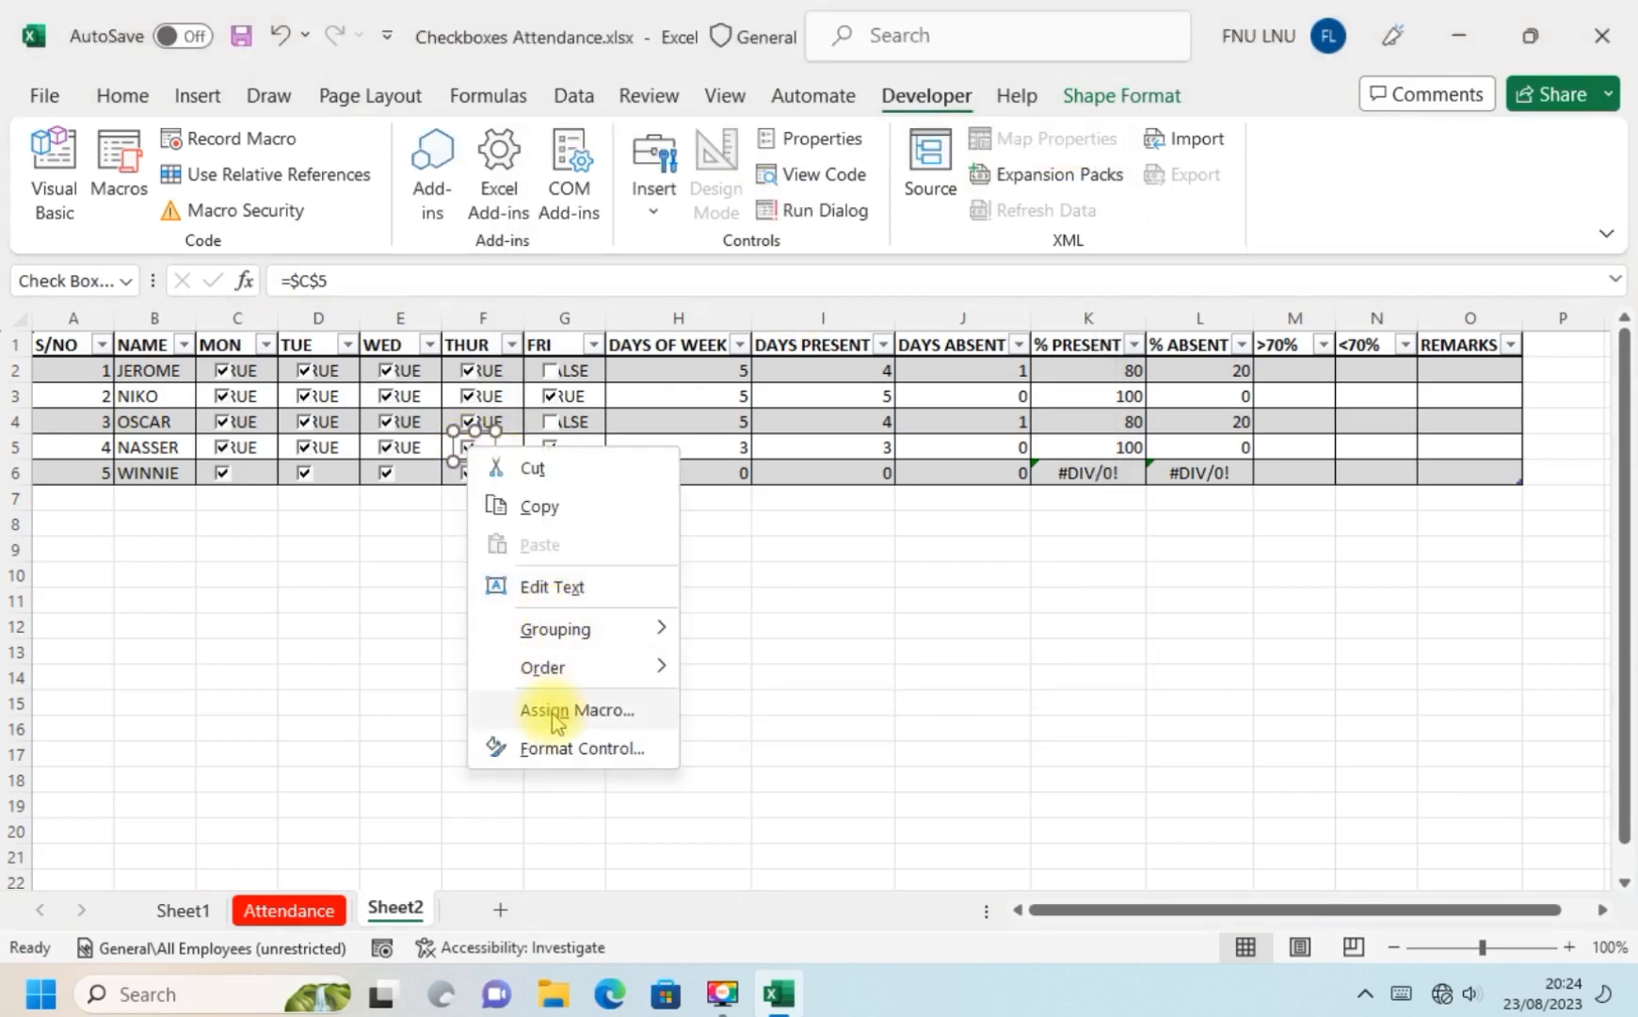
pyautogui.click(559, 747)
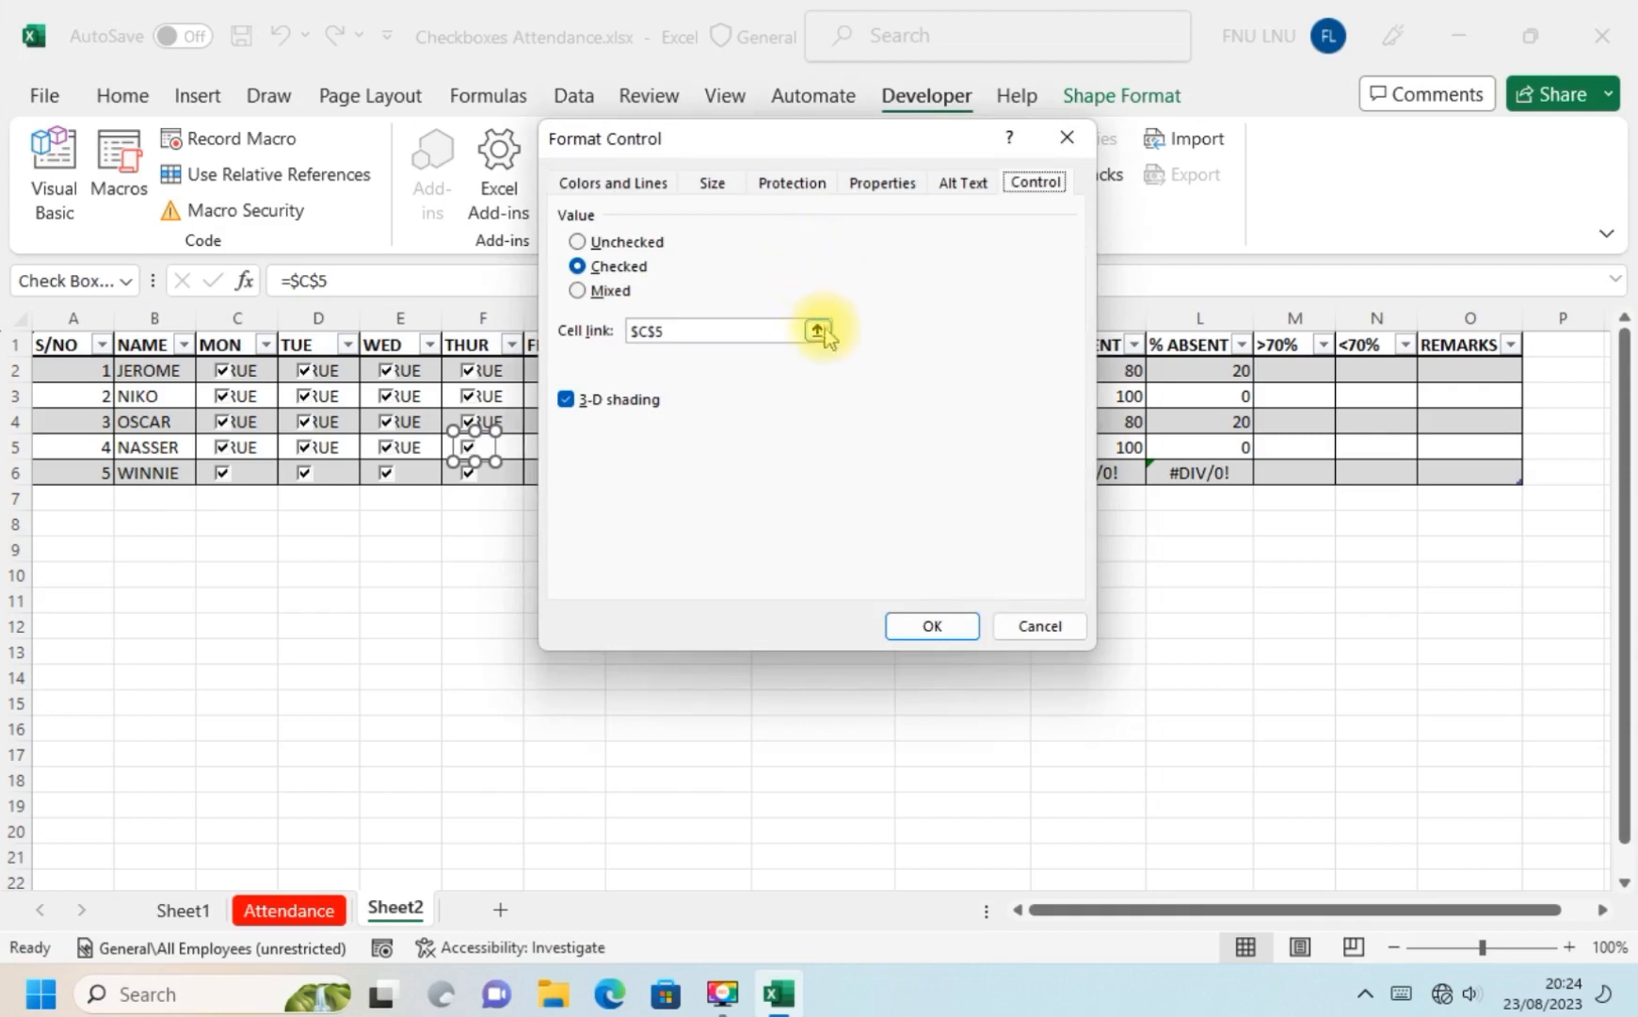
pyautogui.click(821, 327)
pyautogui.click(476, 447)
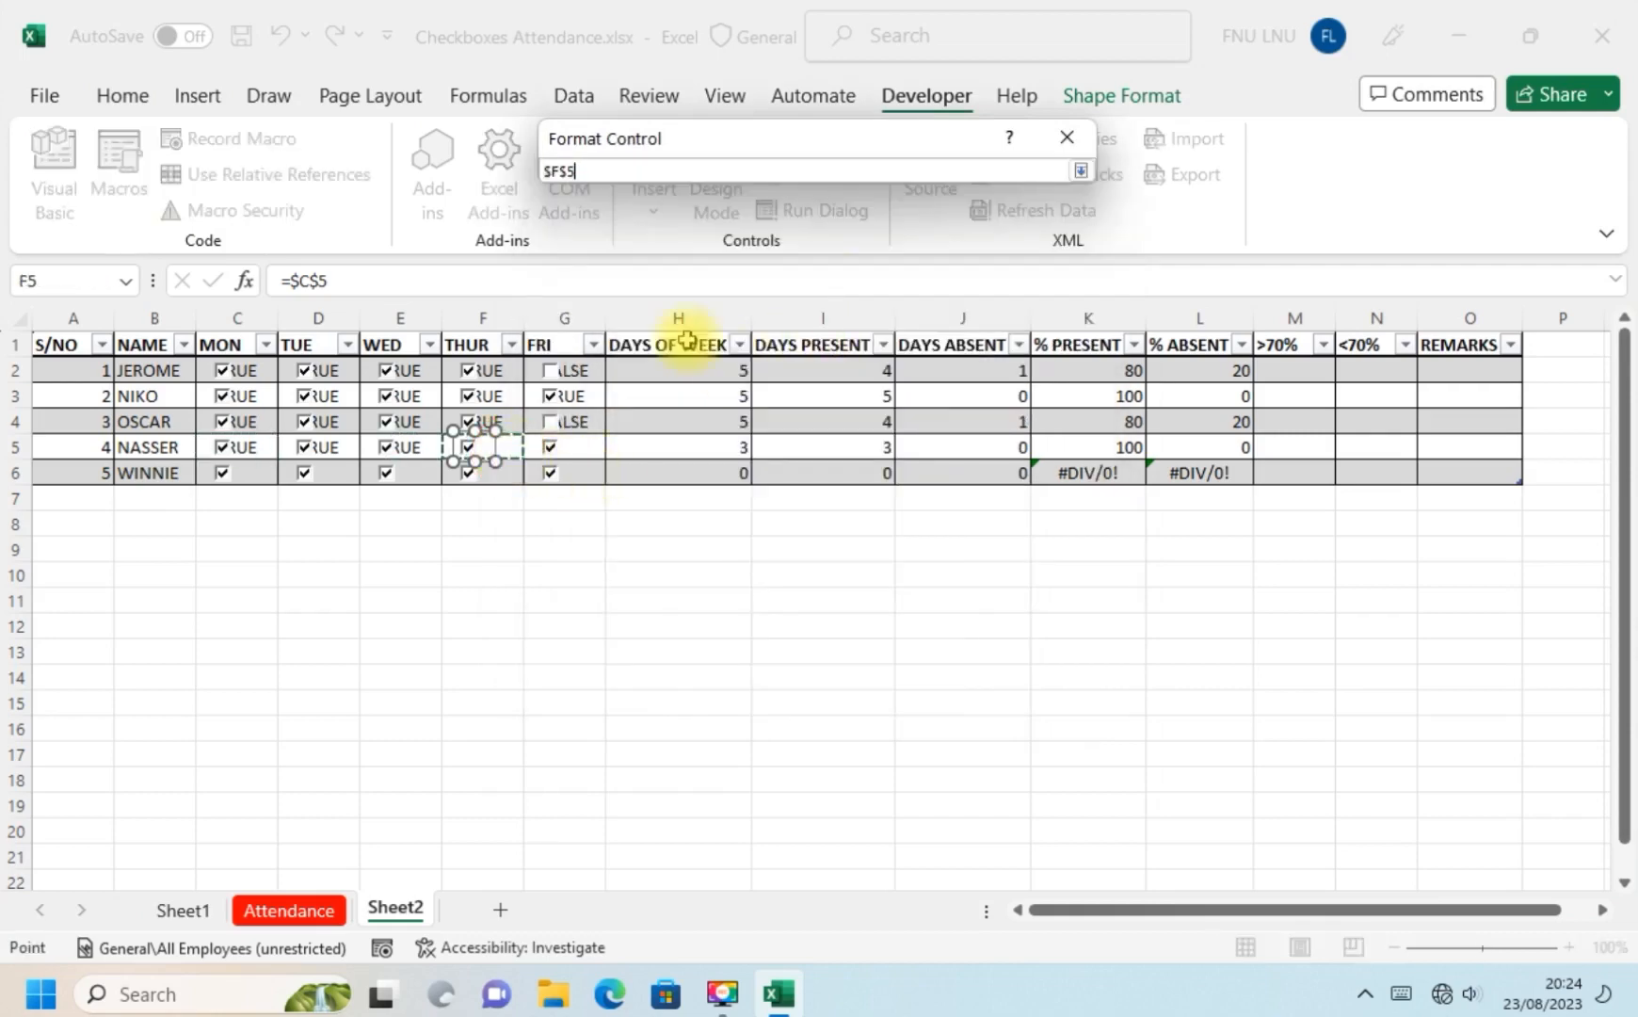
pyautogui.click(1081, 171)
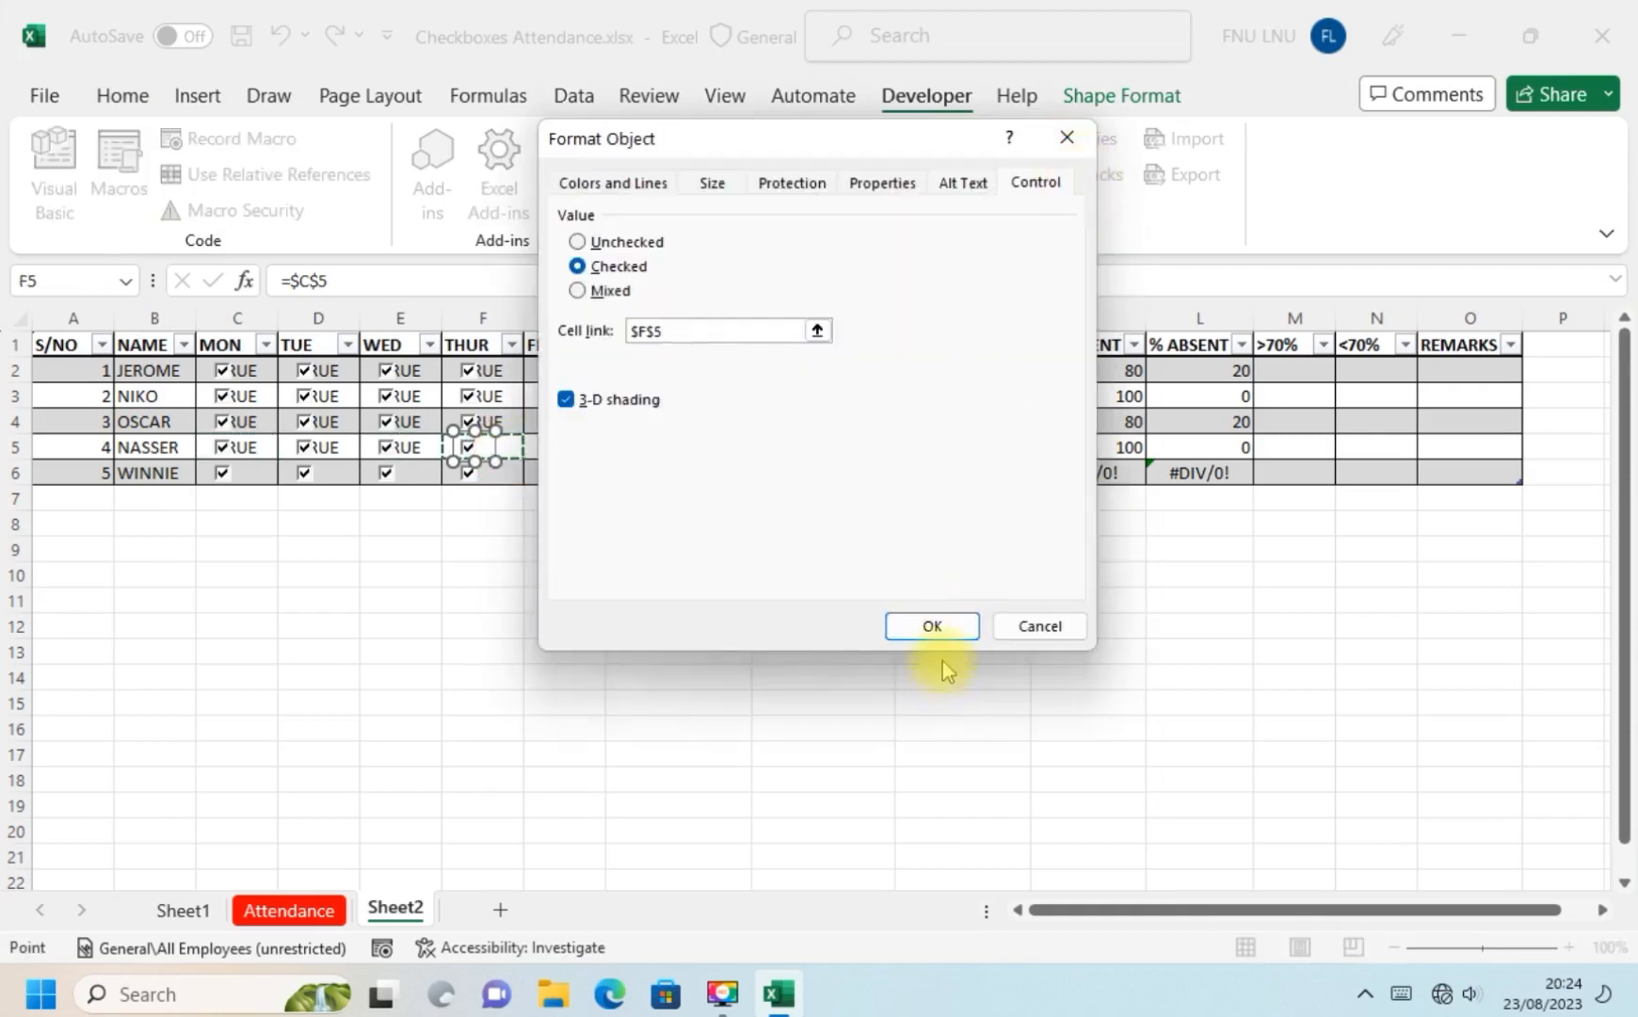
pyautogui.click(932, 626)
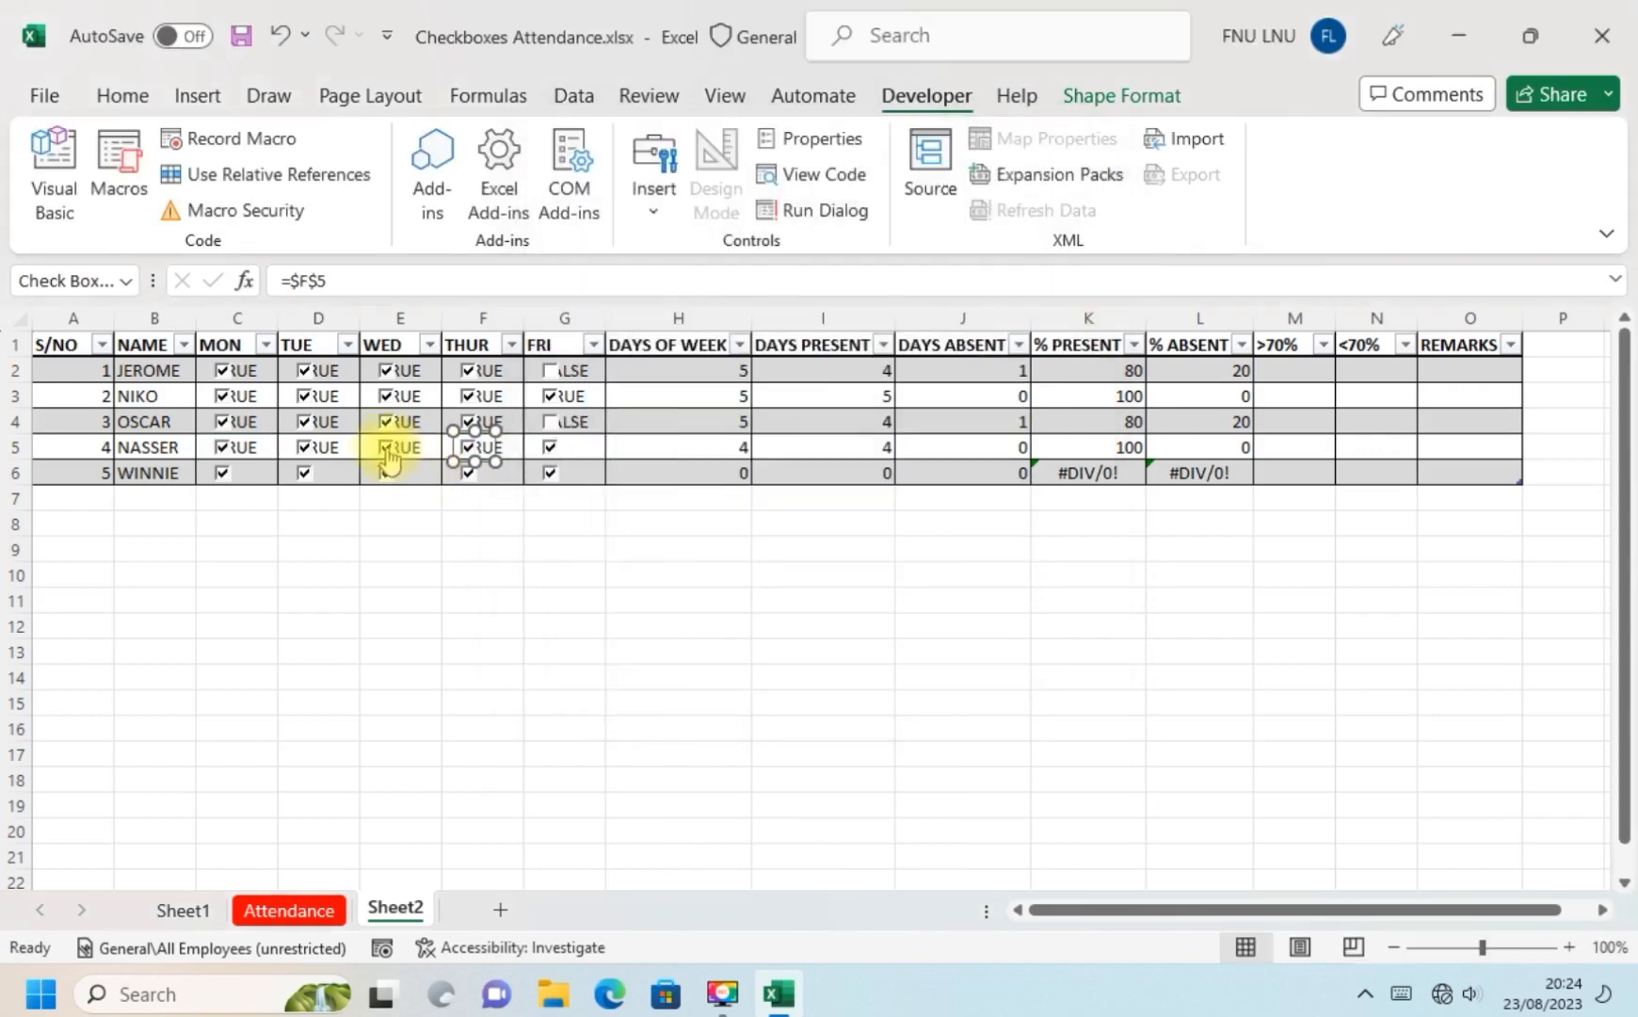
pyautogui.click(387, 450)
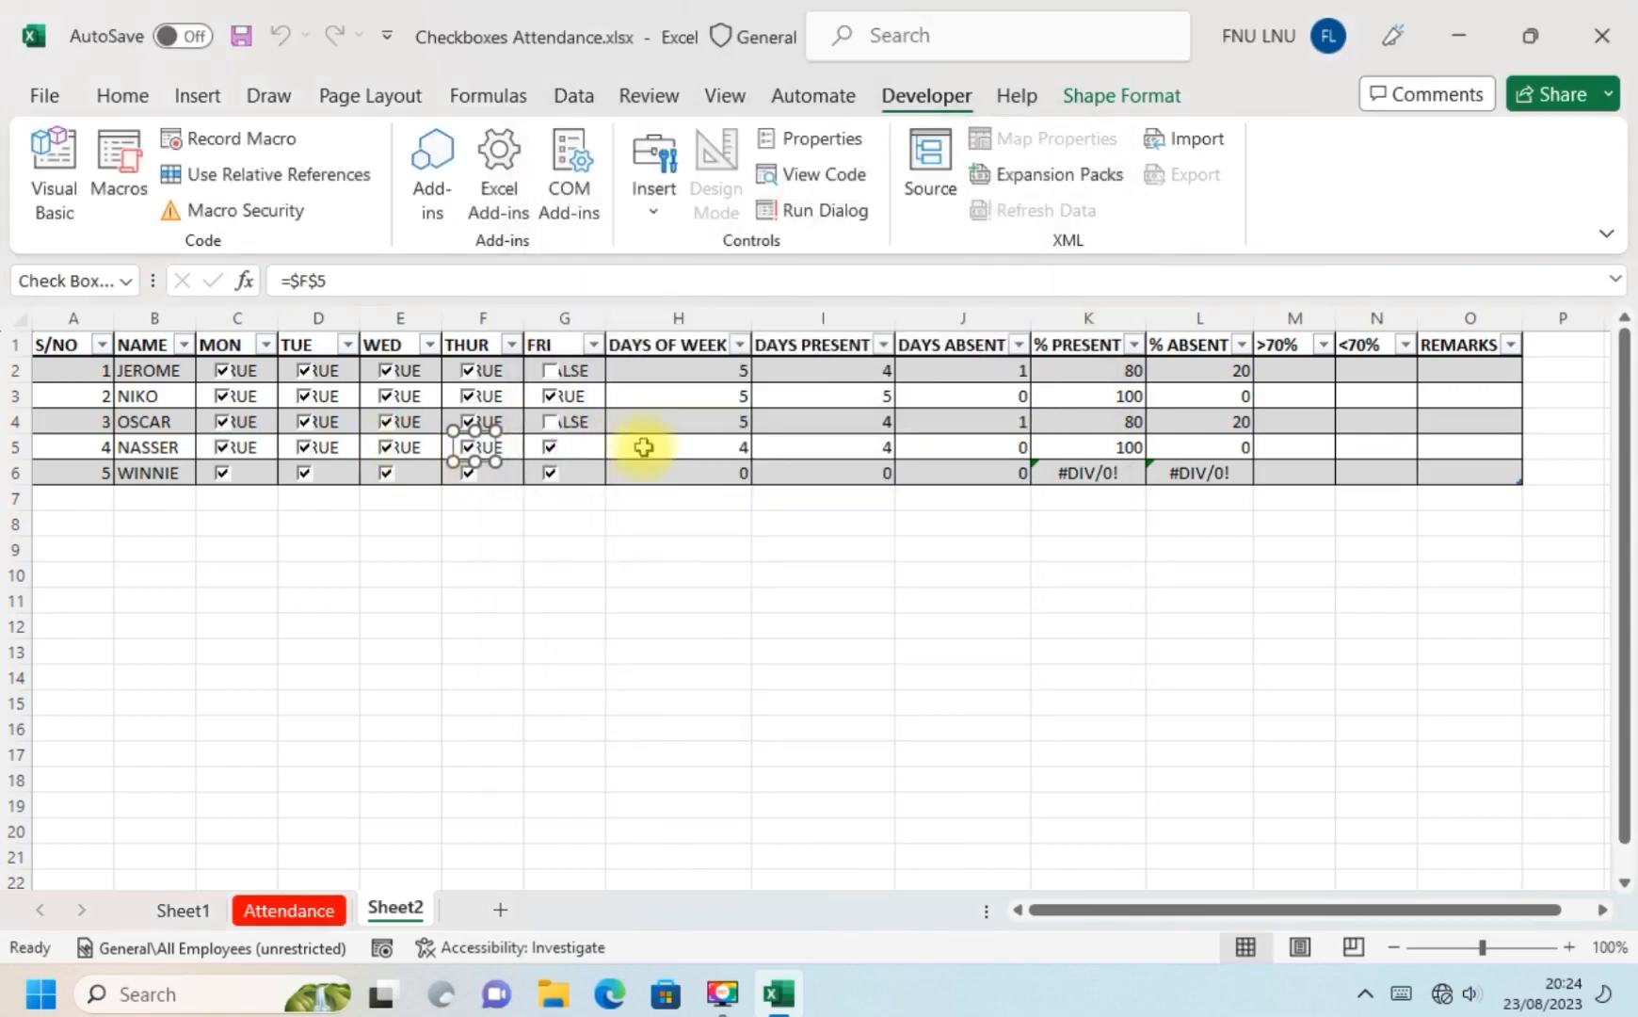
# Relink the Friday checkbox in row 5 to cell G5 through its format control settings.
pyautogui.rightClick(555, 455)
pyautogui.click(623, 744)
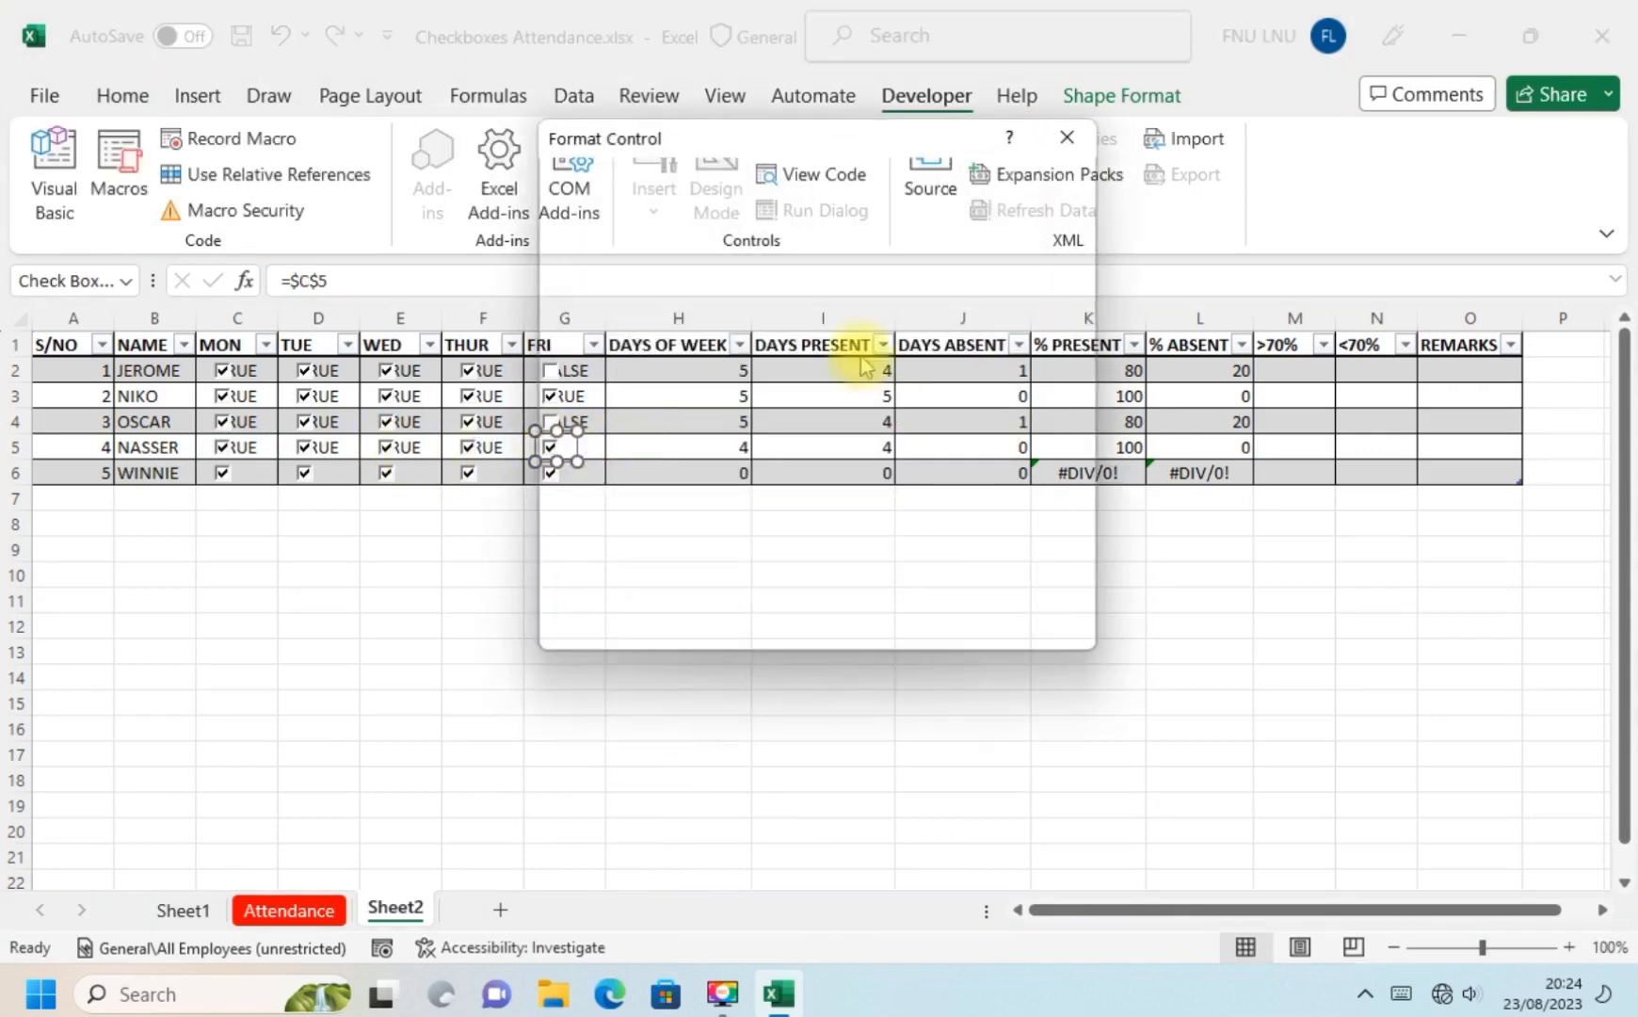
pyautogui.click(820, 330)
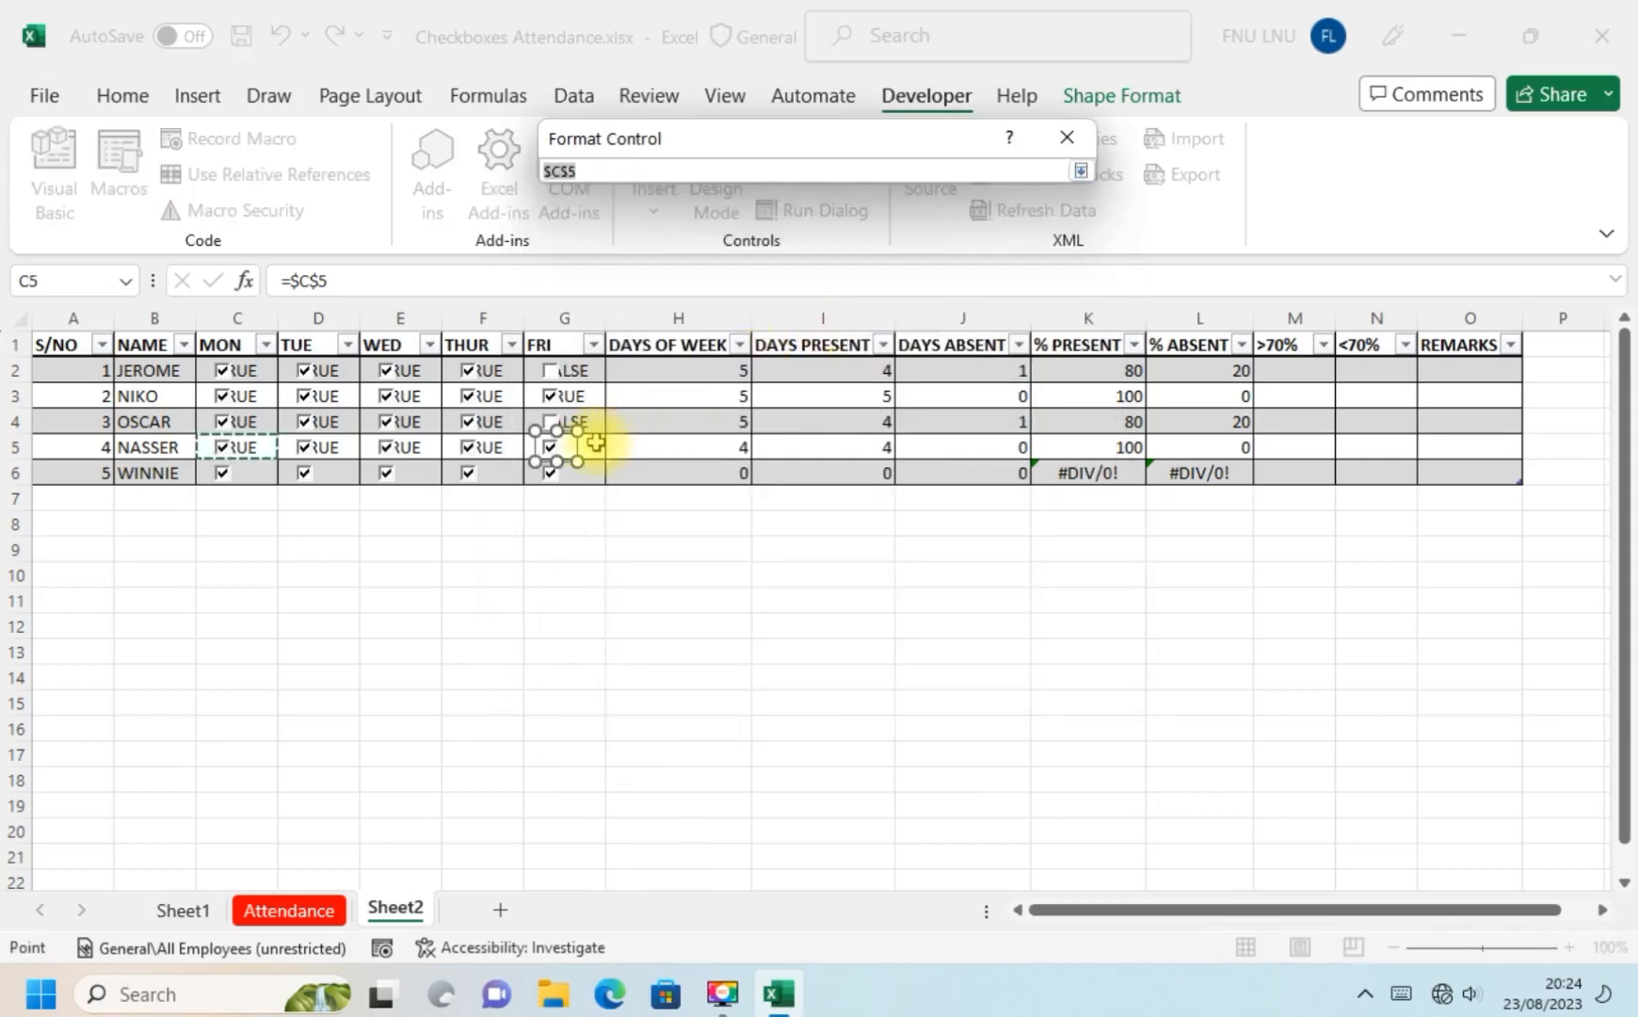
pyautogui.click(596, 443)
pyautogui.click(1080, 171)
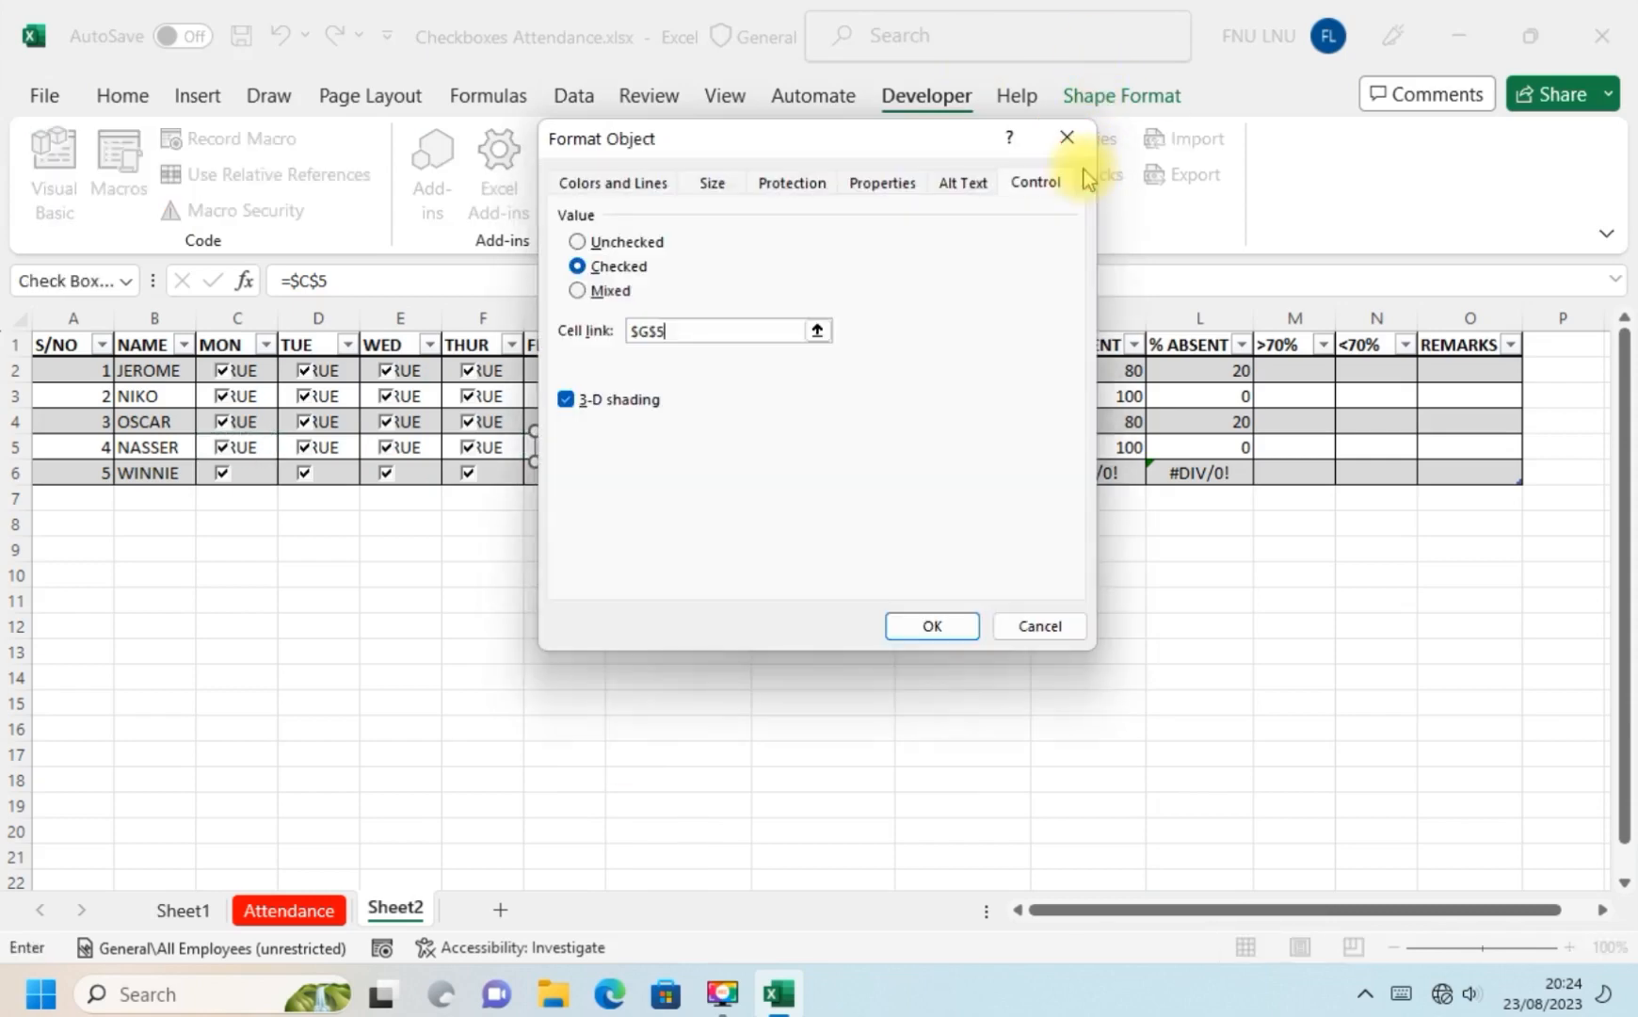
pyautogui.click(937, 636)
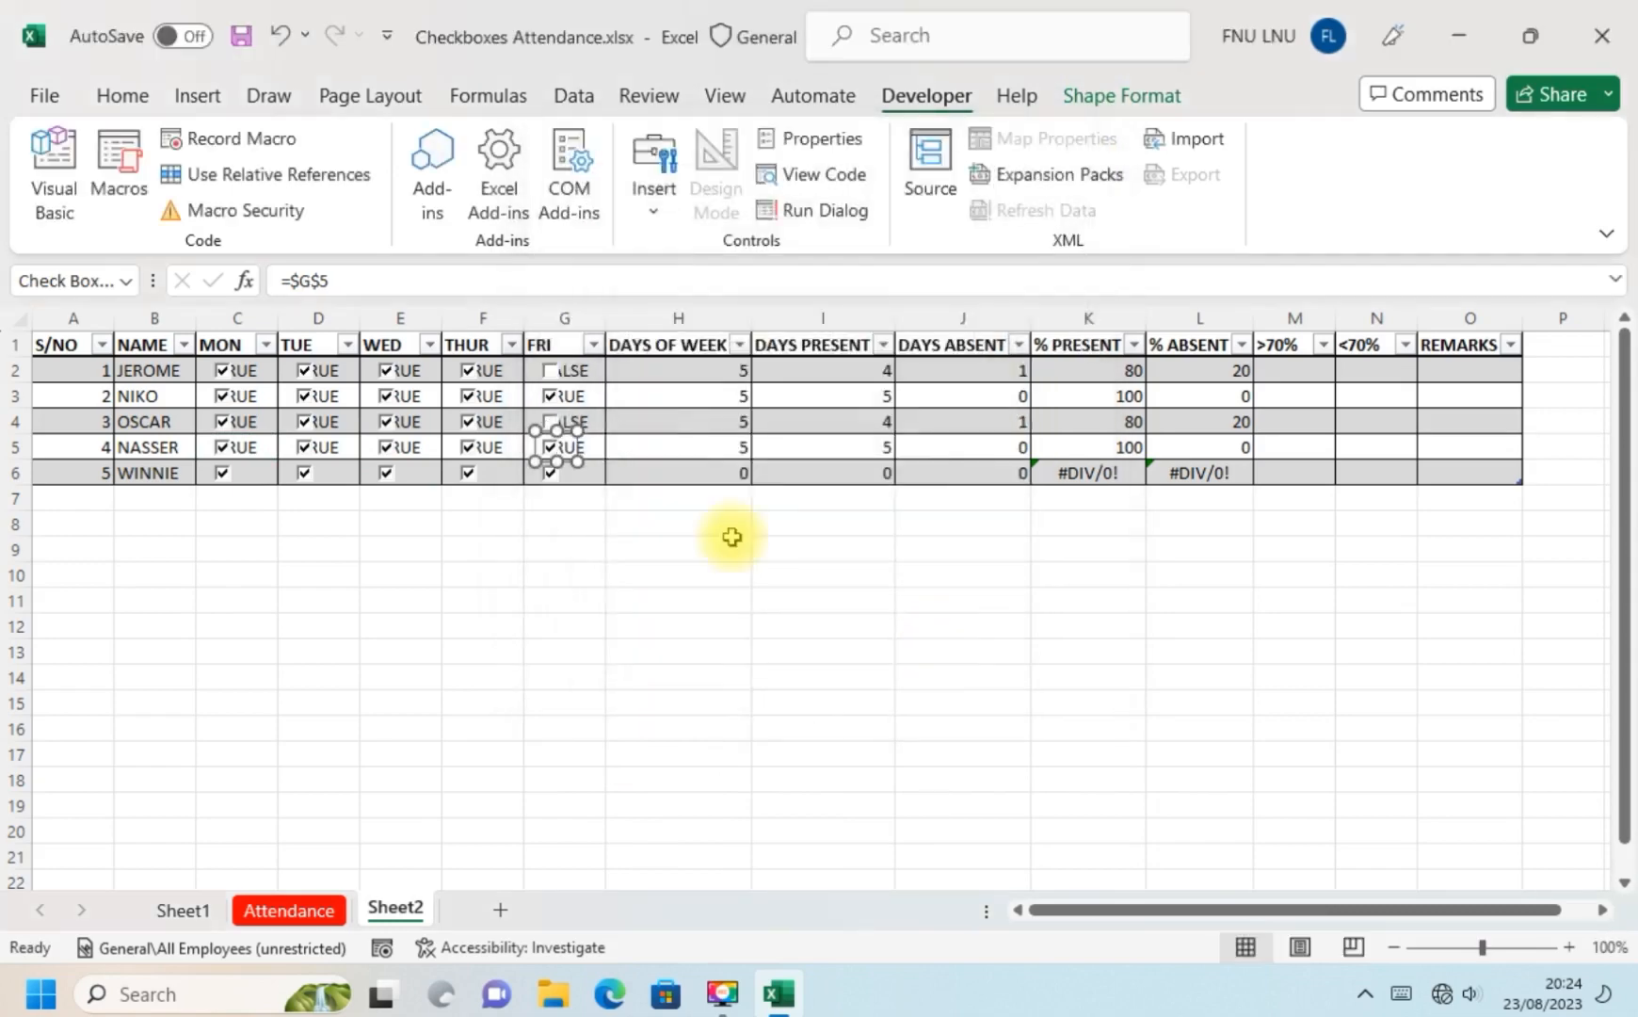
# Relink the Monday checkbox in row 6 to cell C6 through its format control settings.
pyautogui.rightClick(222, 473)
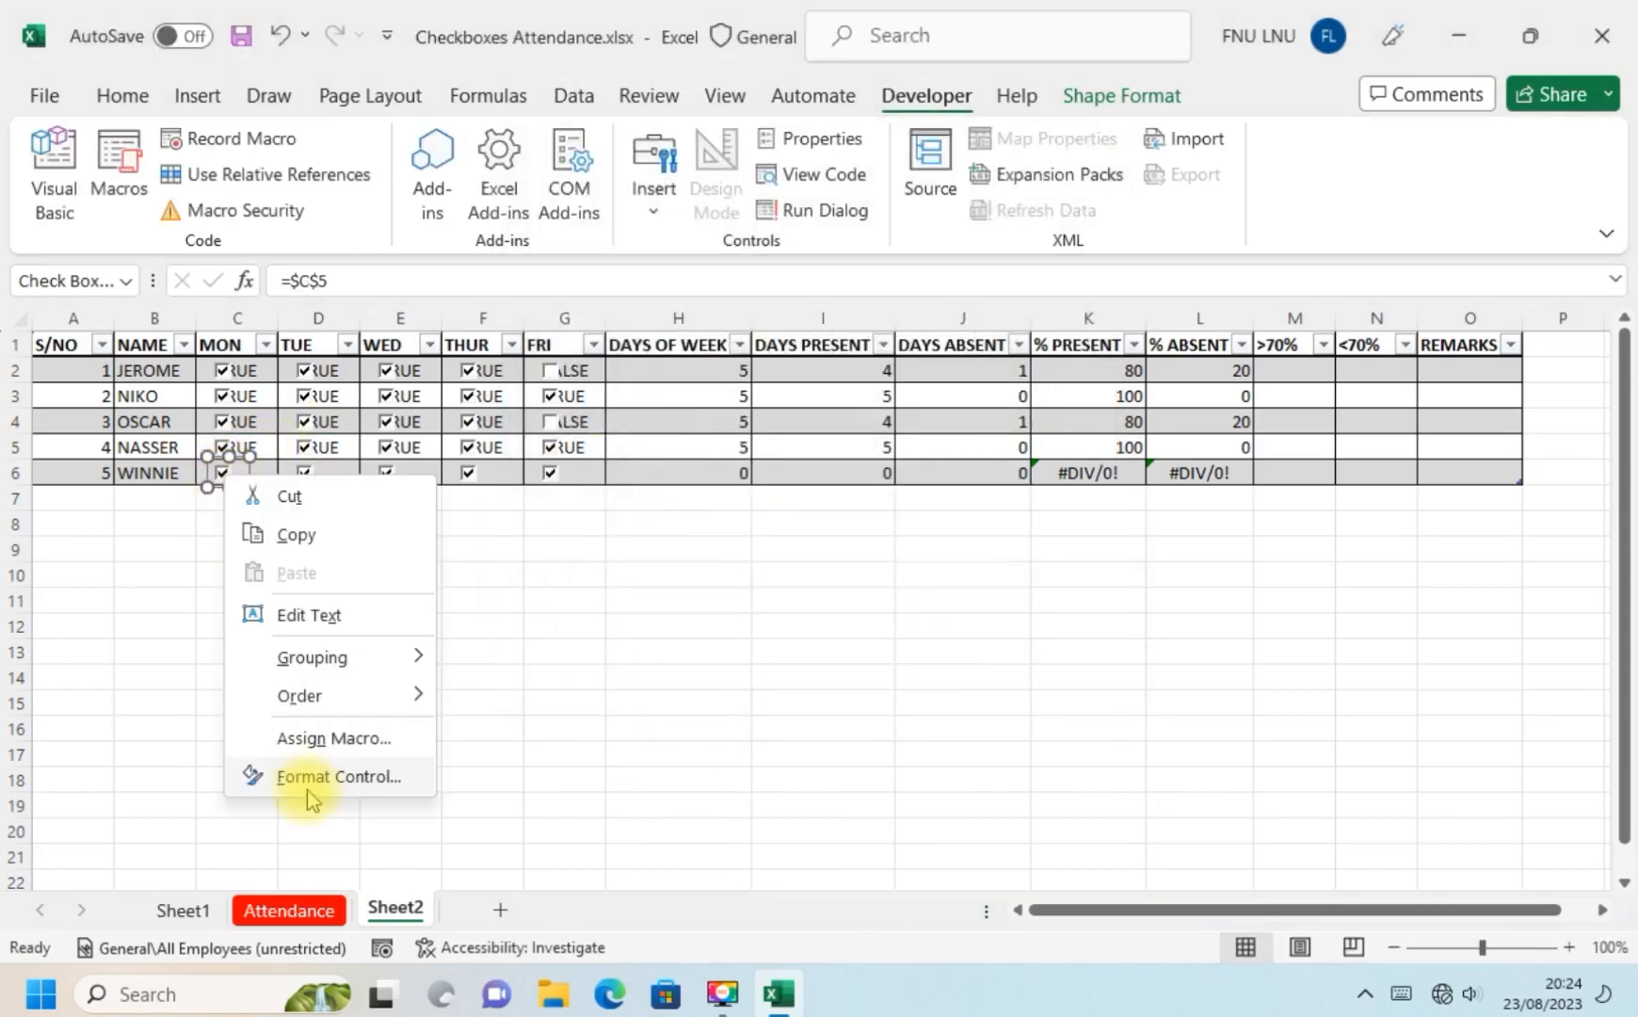
pyautogui.click(311, 786)
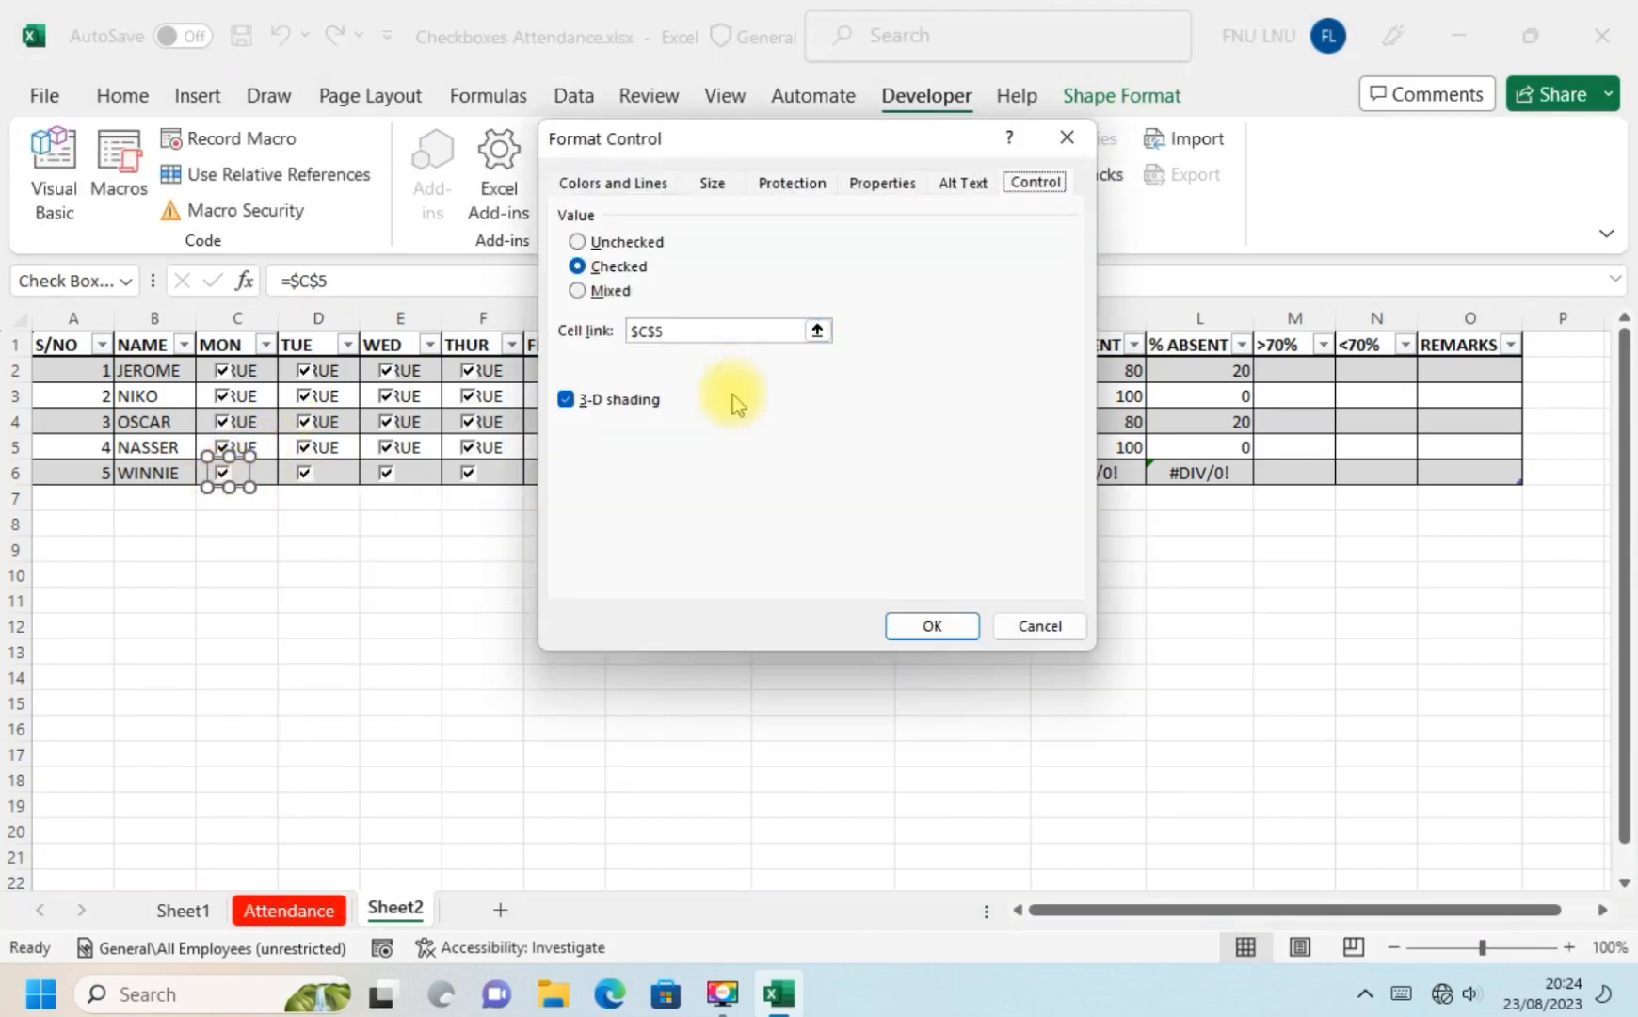
pyautogui.click(815, 329)
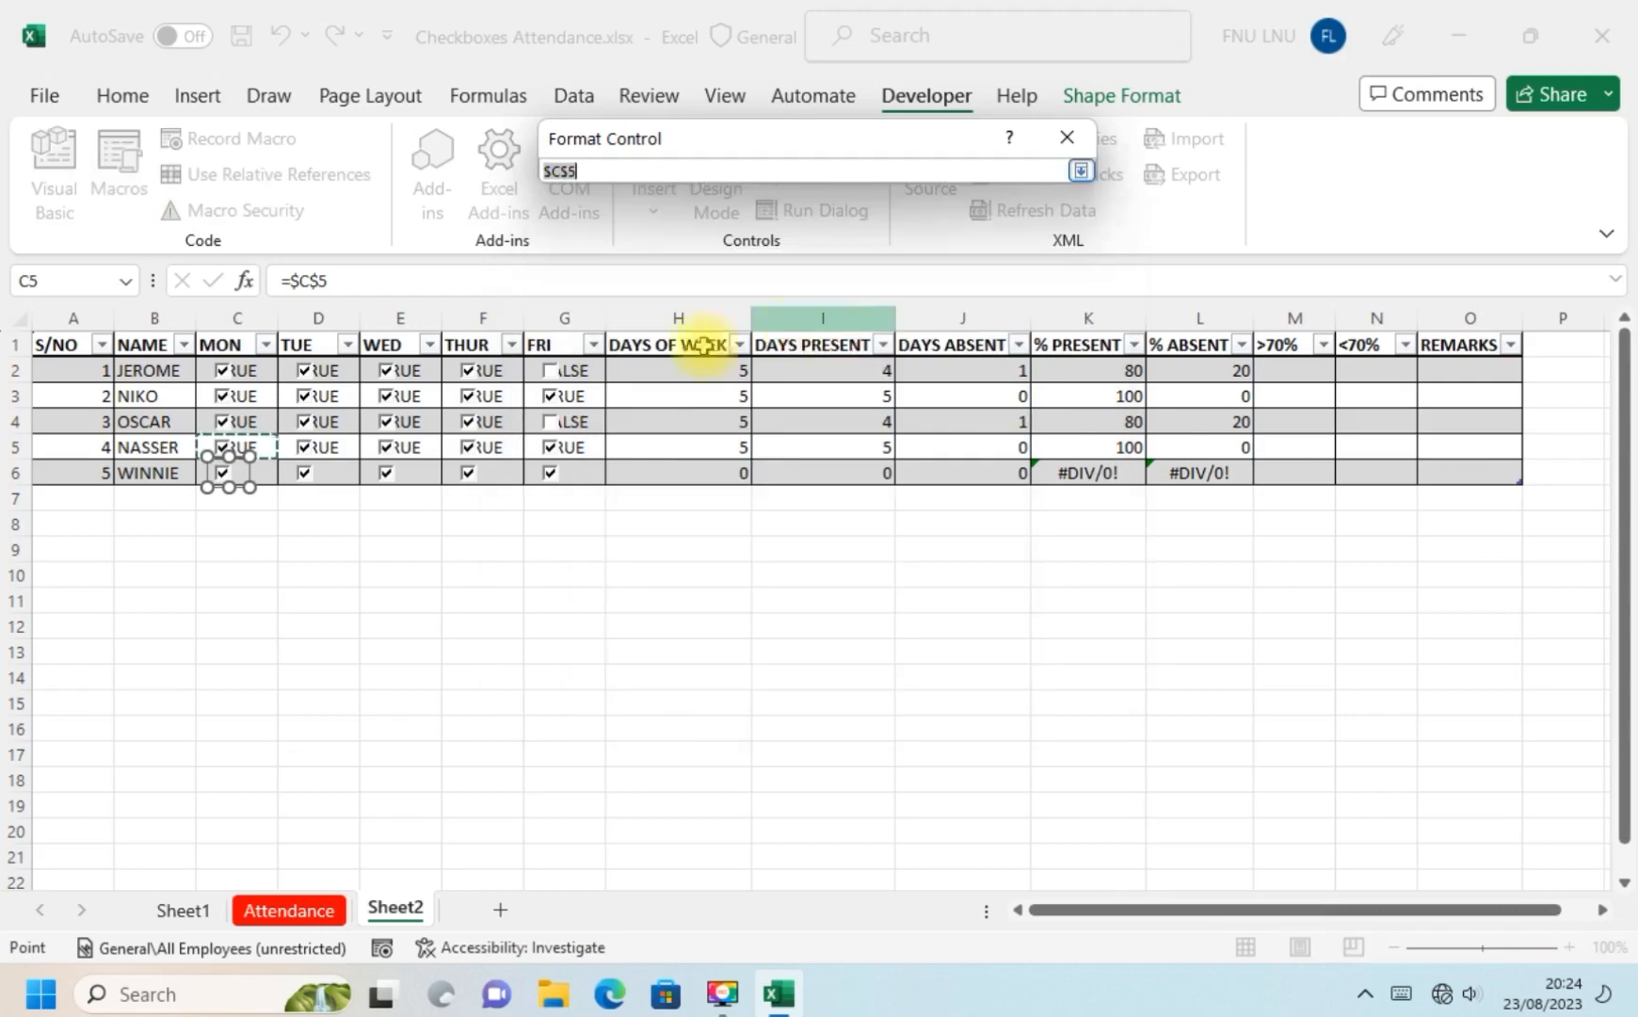
pyautogui.click(237, 471)
pyautogui.click(1082, 173)
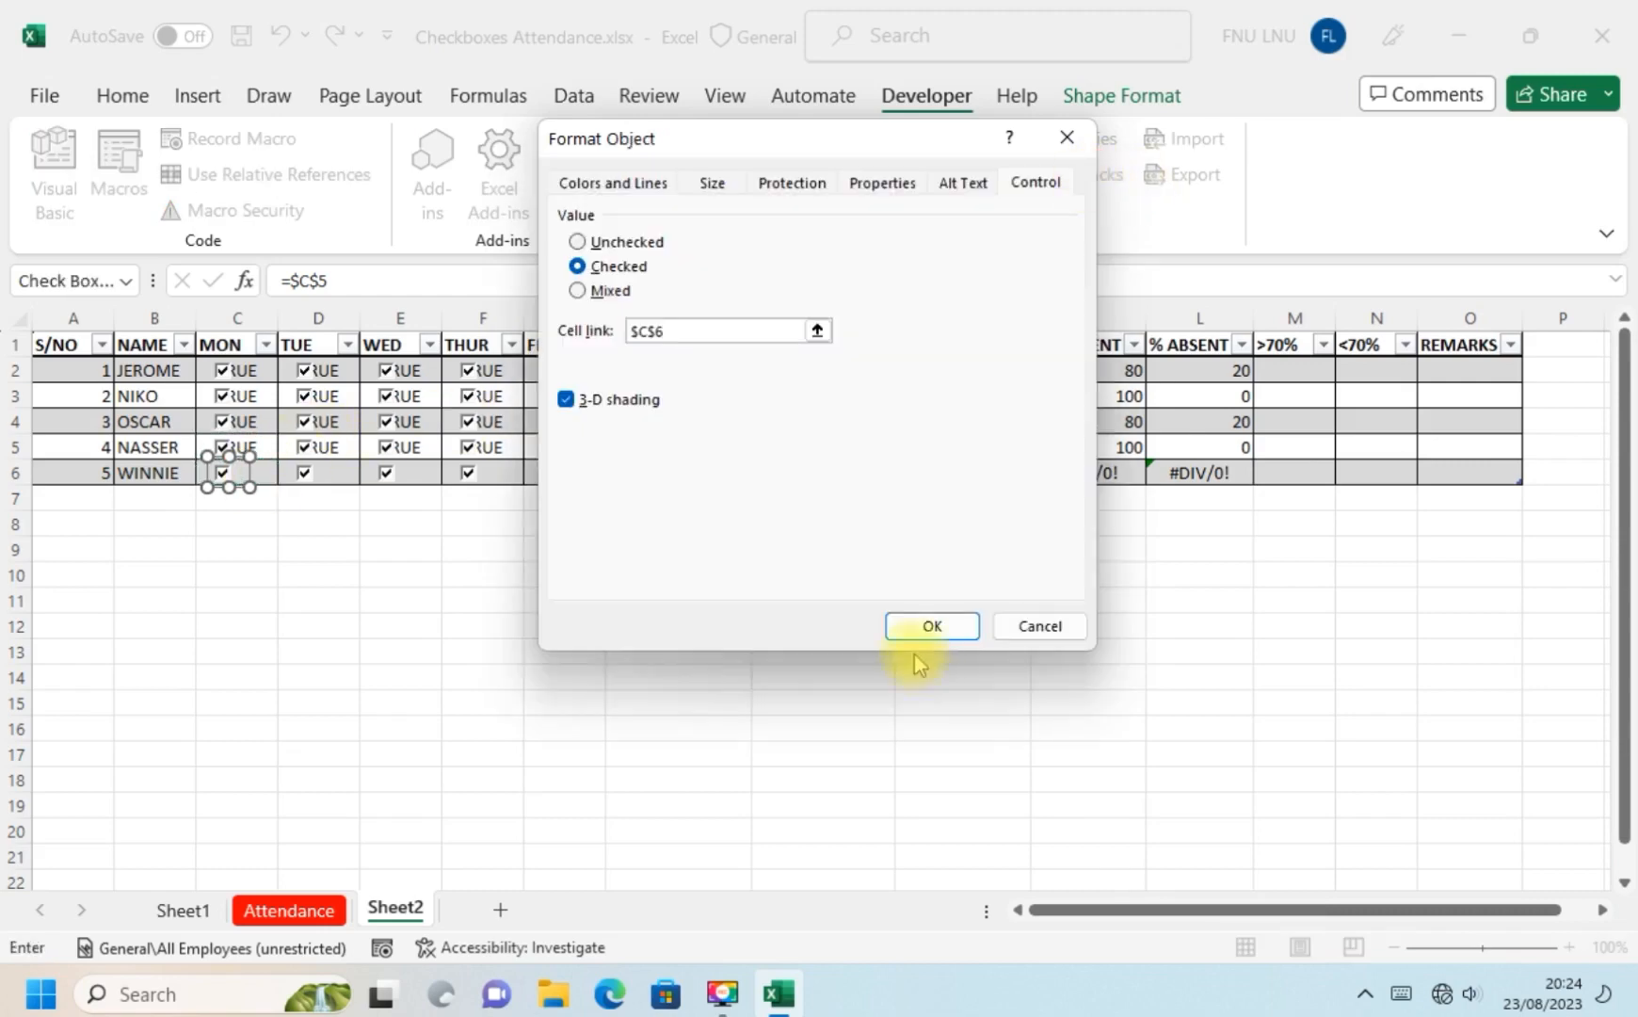
pyautogui.click(928, 621)
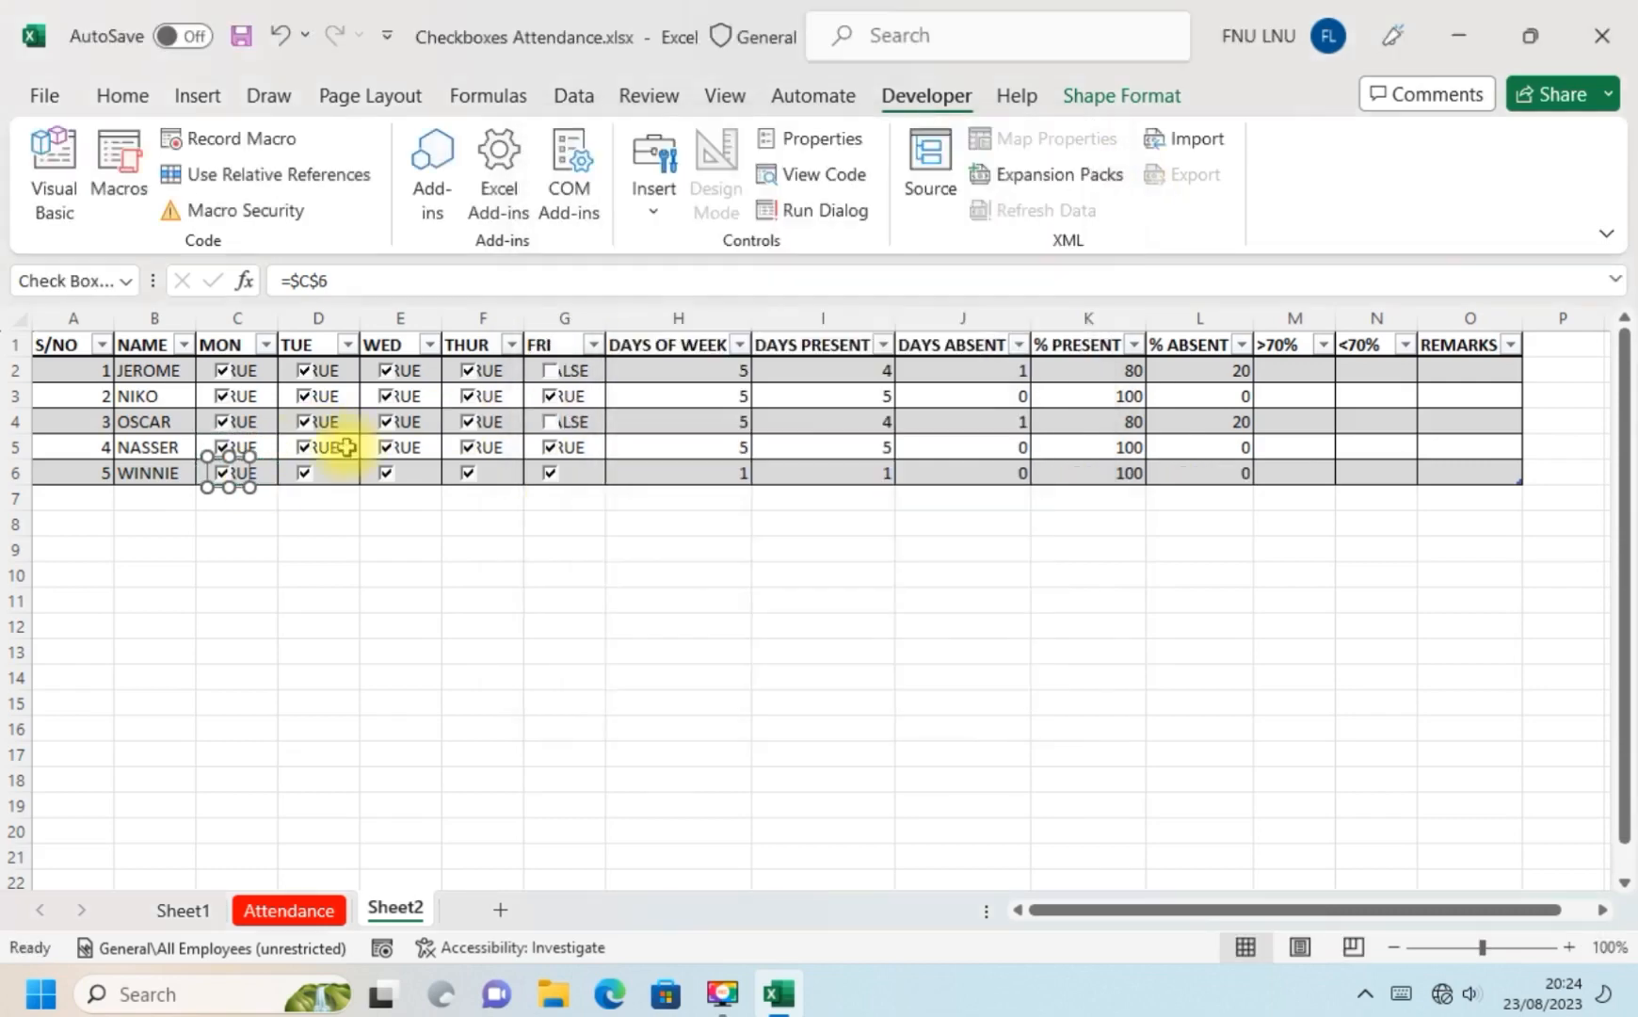
# Relink the Tuesday checkbox in row 6 to cell D6 through its format control settings.
pyautogui.rightClick(305, 472)
pyautogui.click(410, 772)
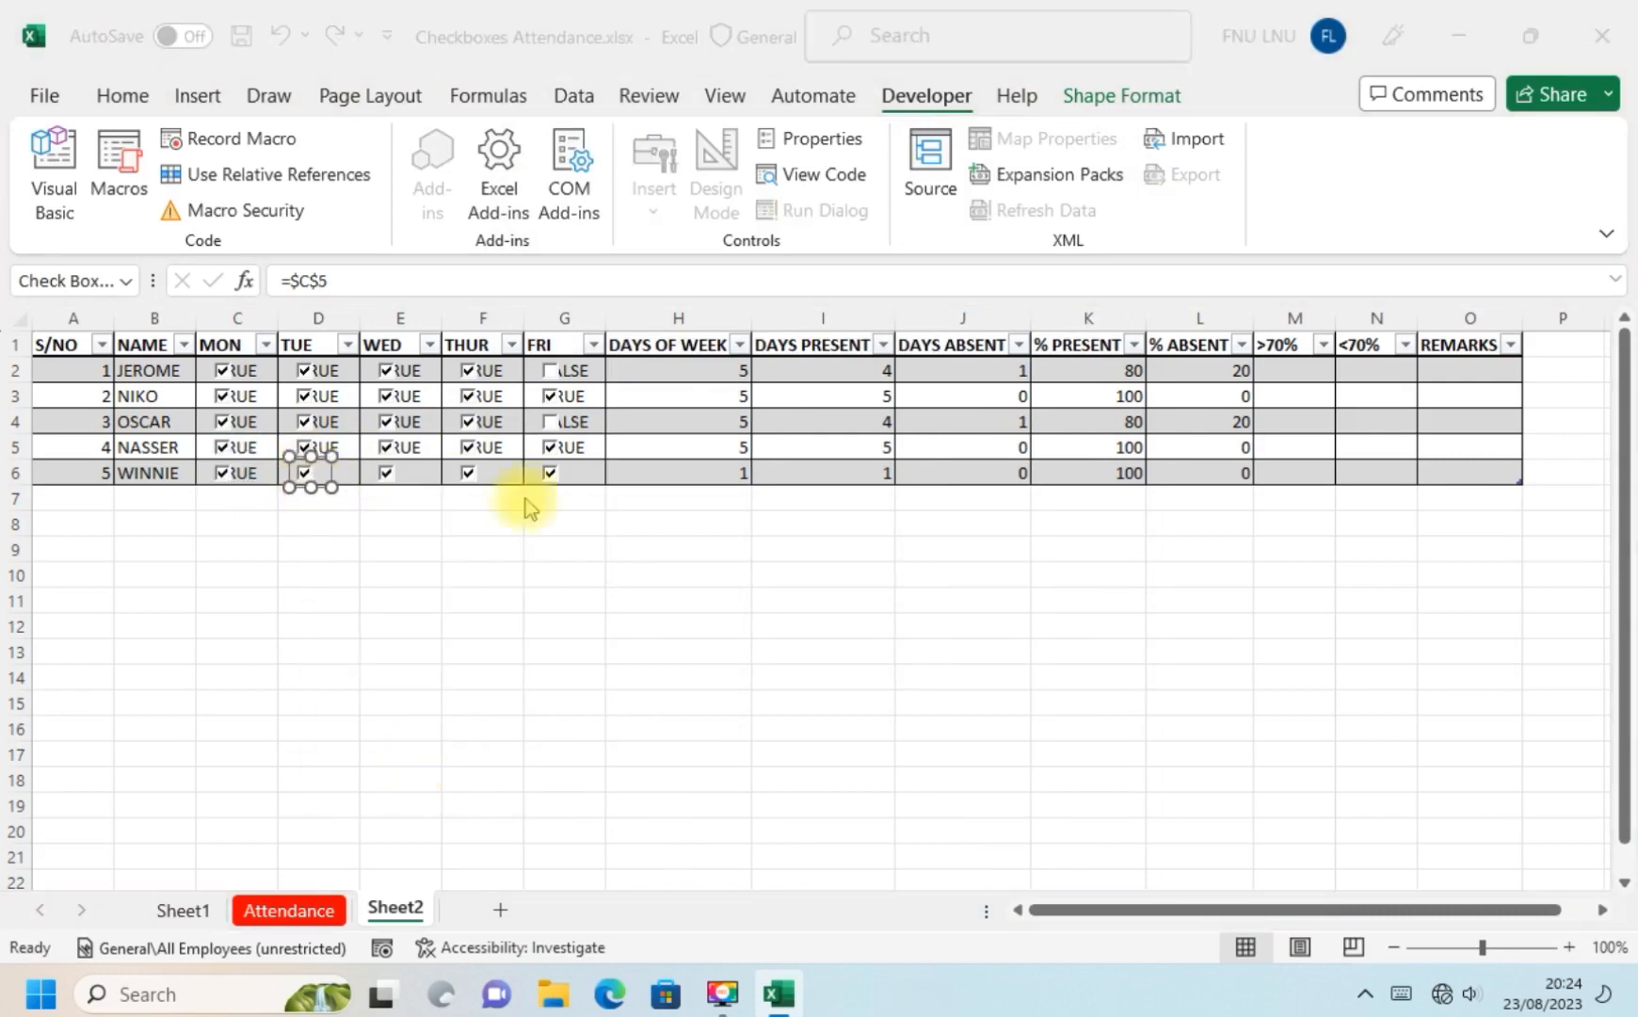
pyautogui.click(819, 330)
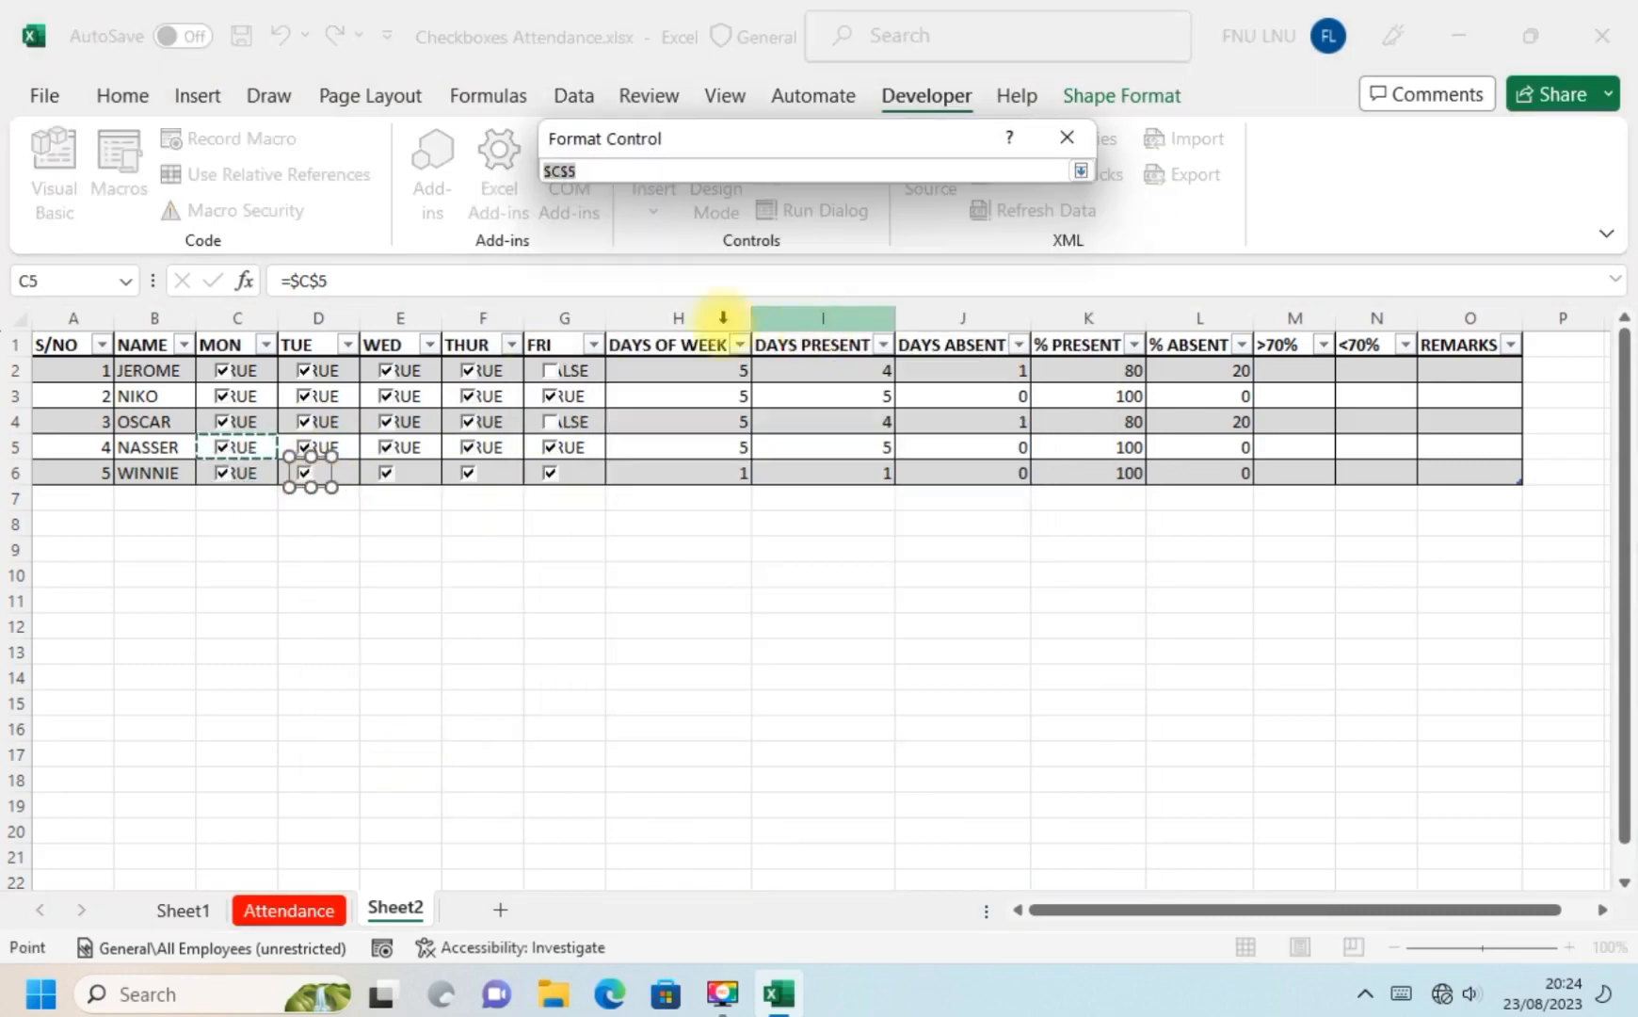
pyautogui.click(348, 472)
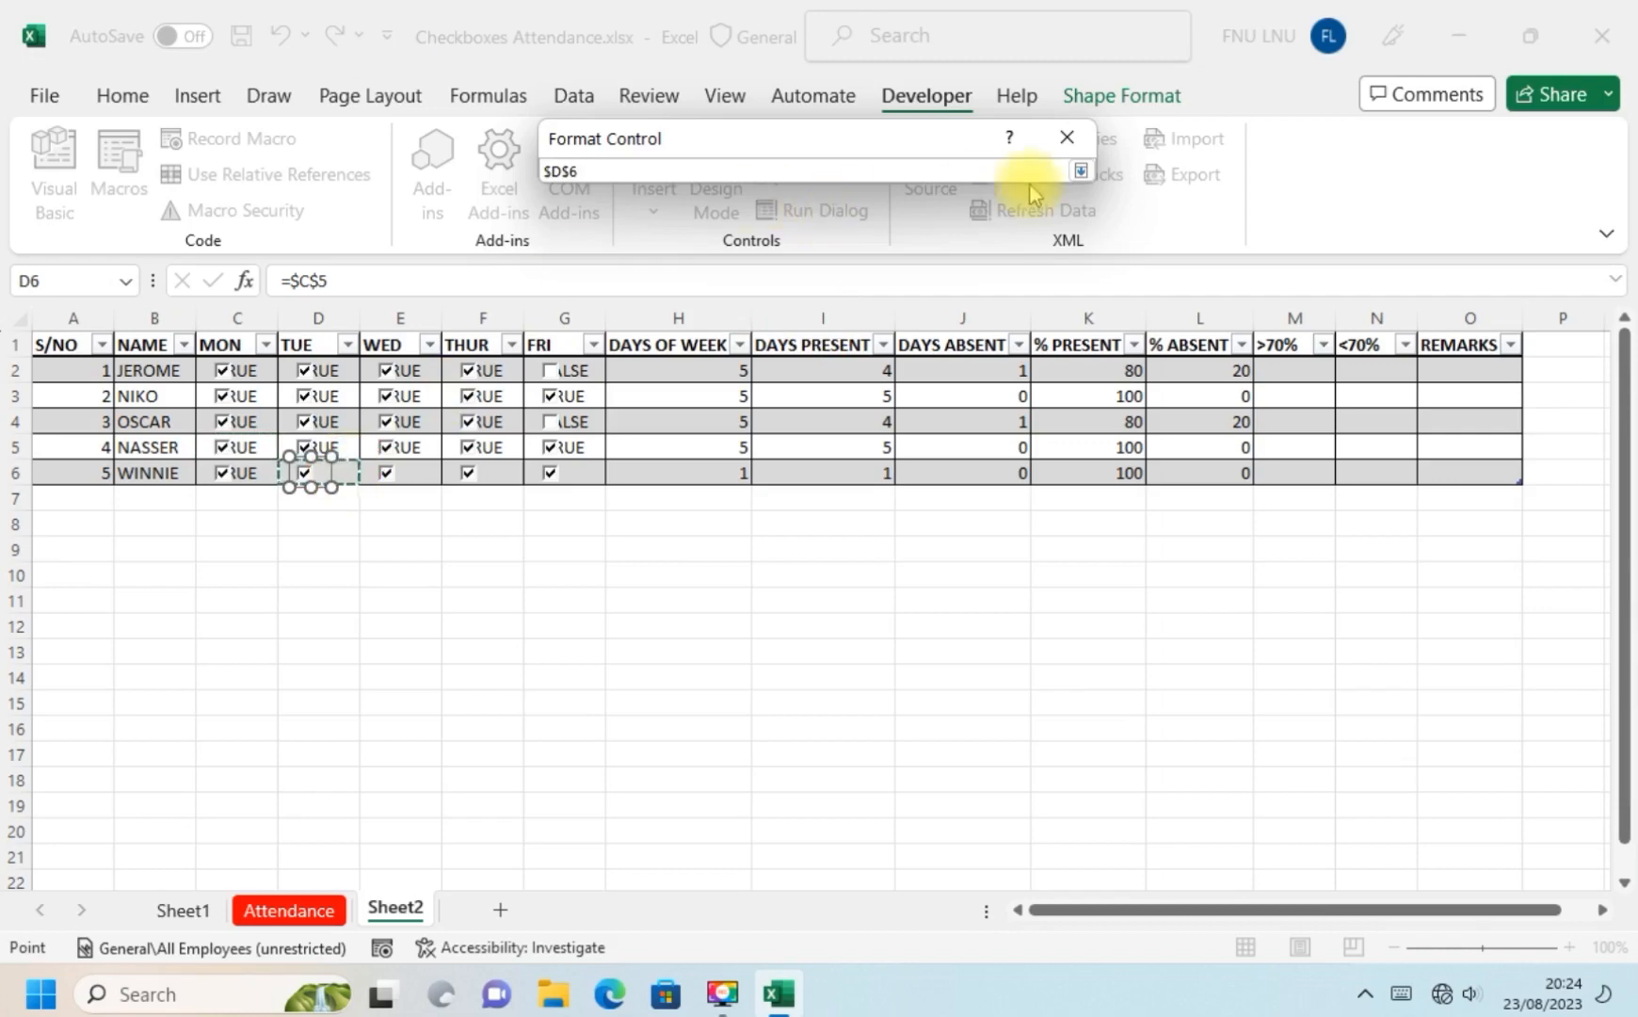
pyautogui.click(1081, 170)
pyautogui.click(932, 627)
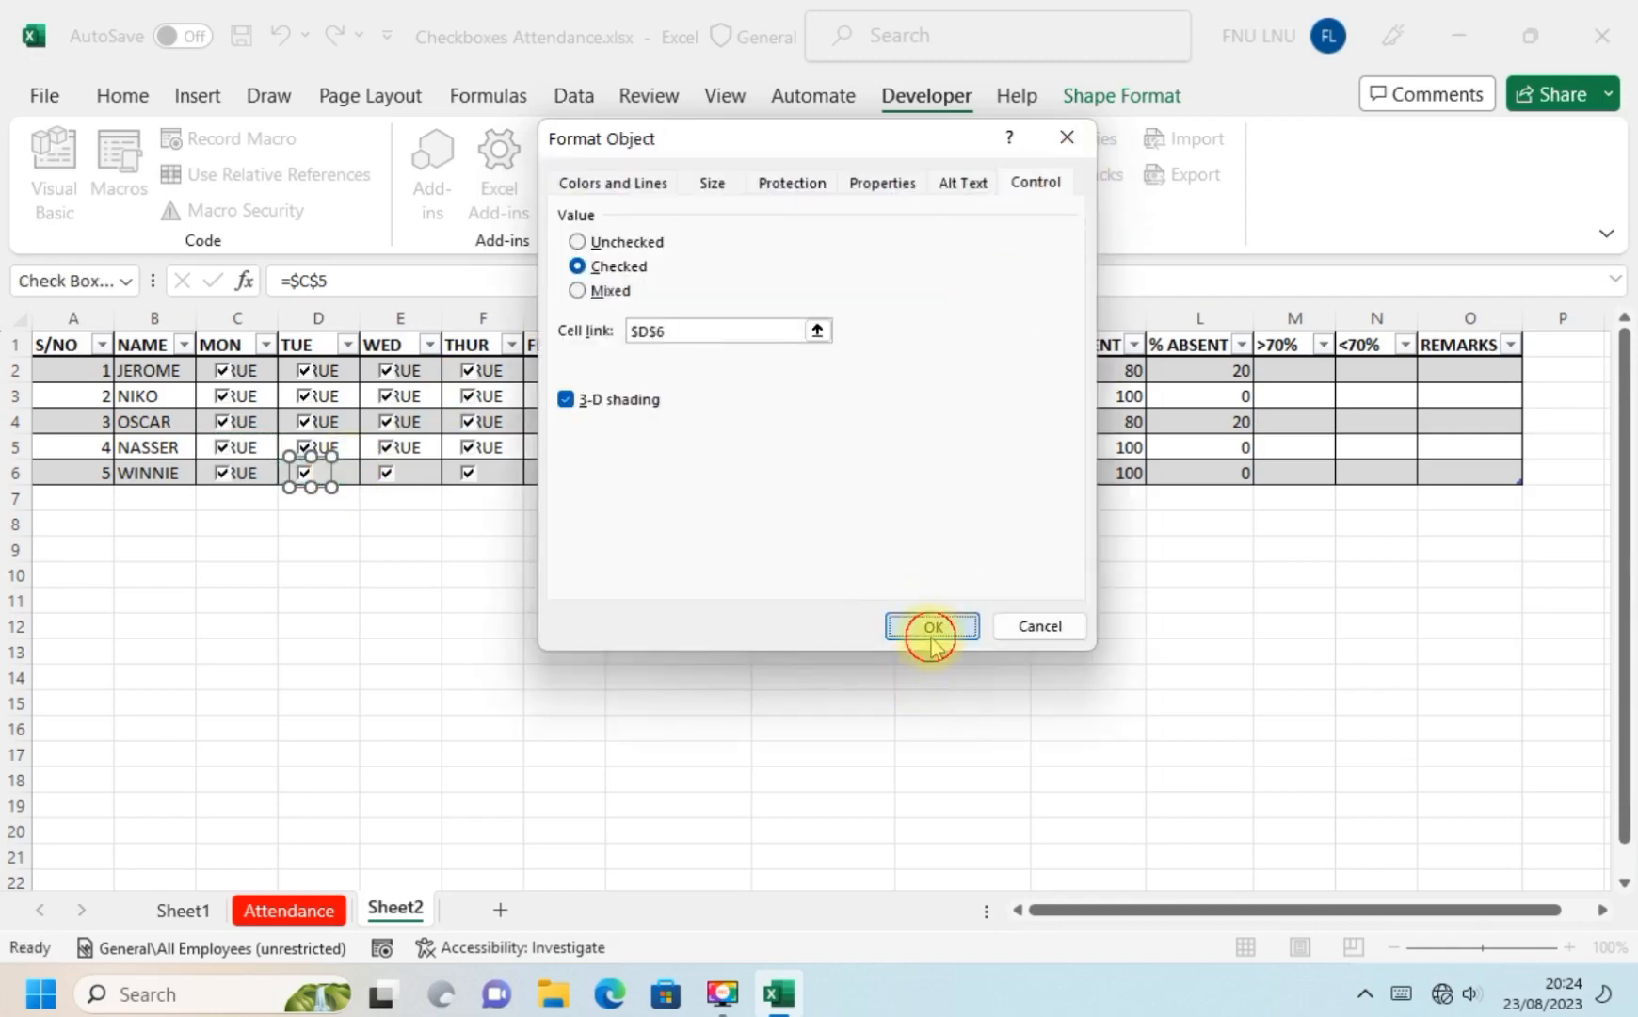
# Relink the Wednesday checkbox in row 6 to cell E6 through its format control settings.
pyautogui.rightClick(387, 479)
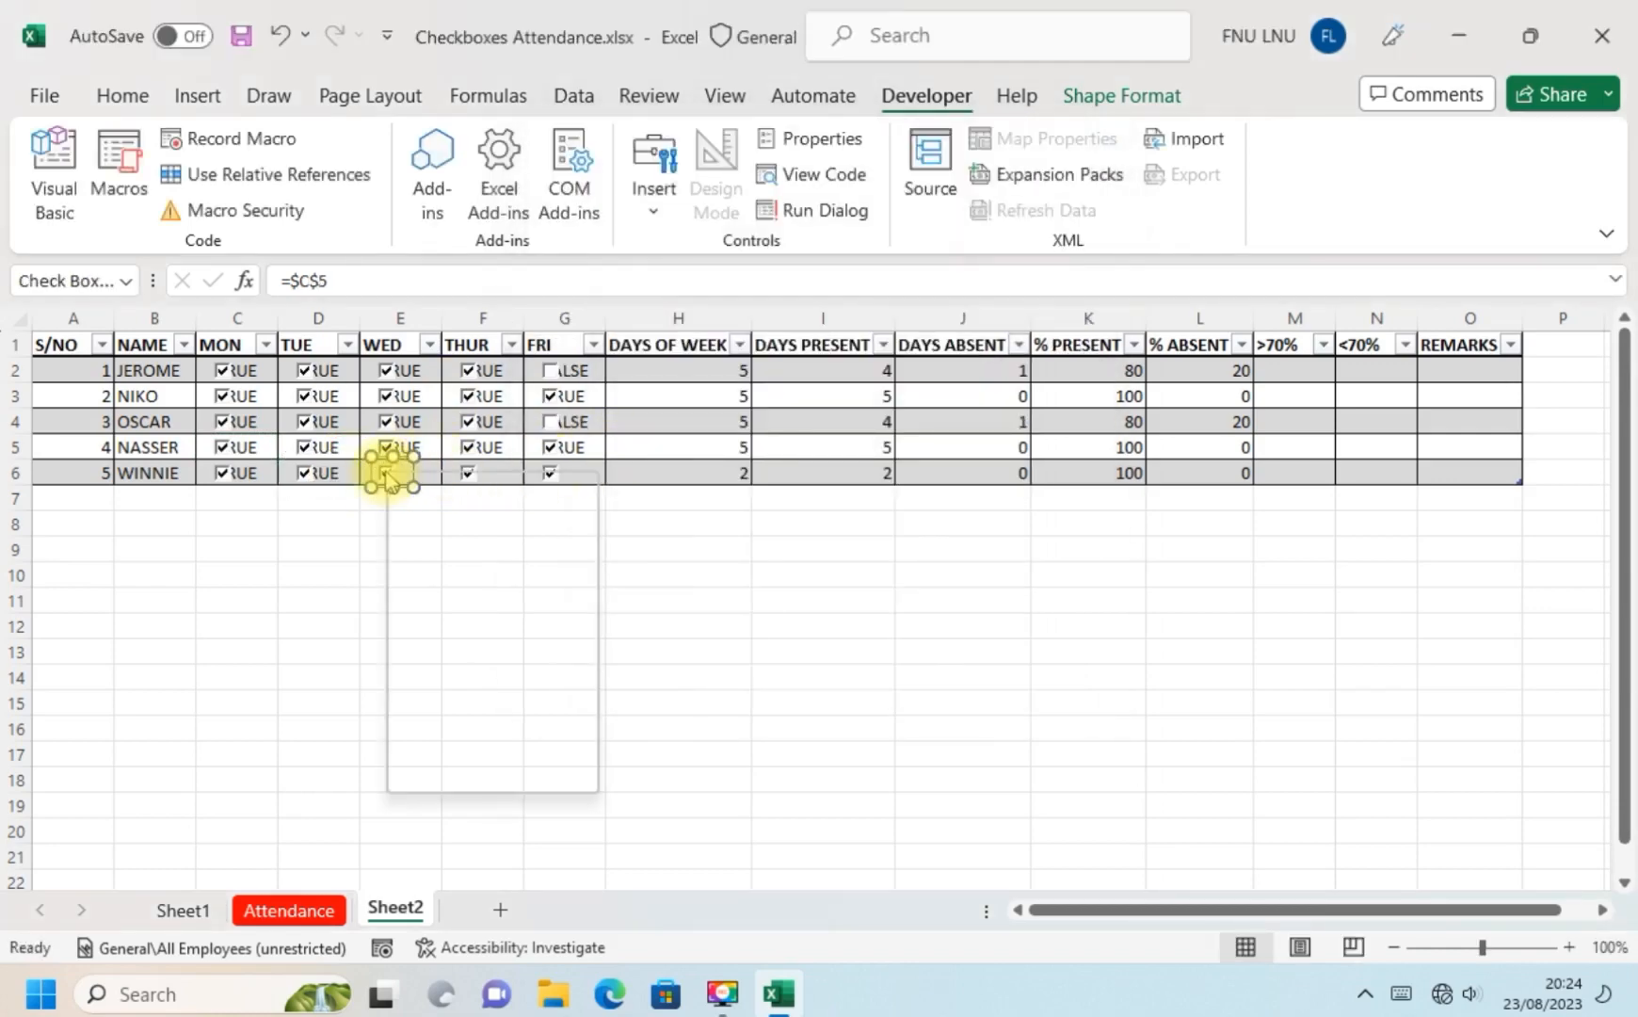
pyautogui.click(464, 774)
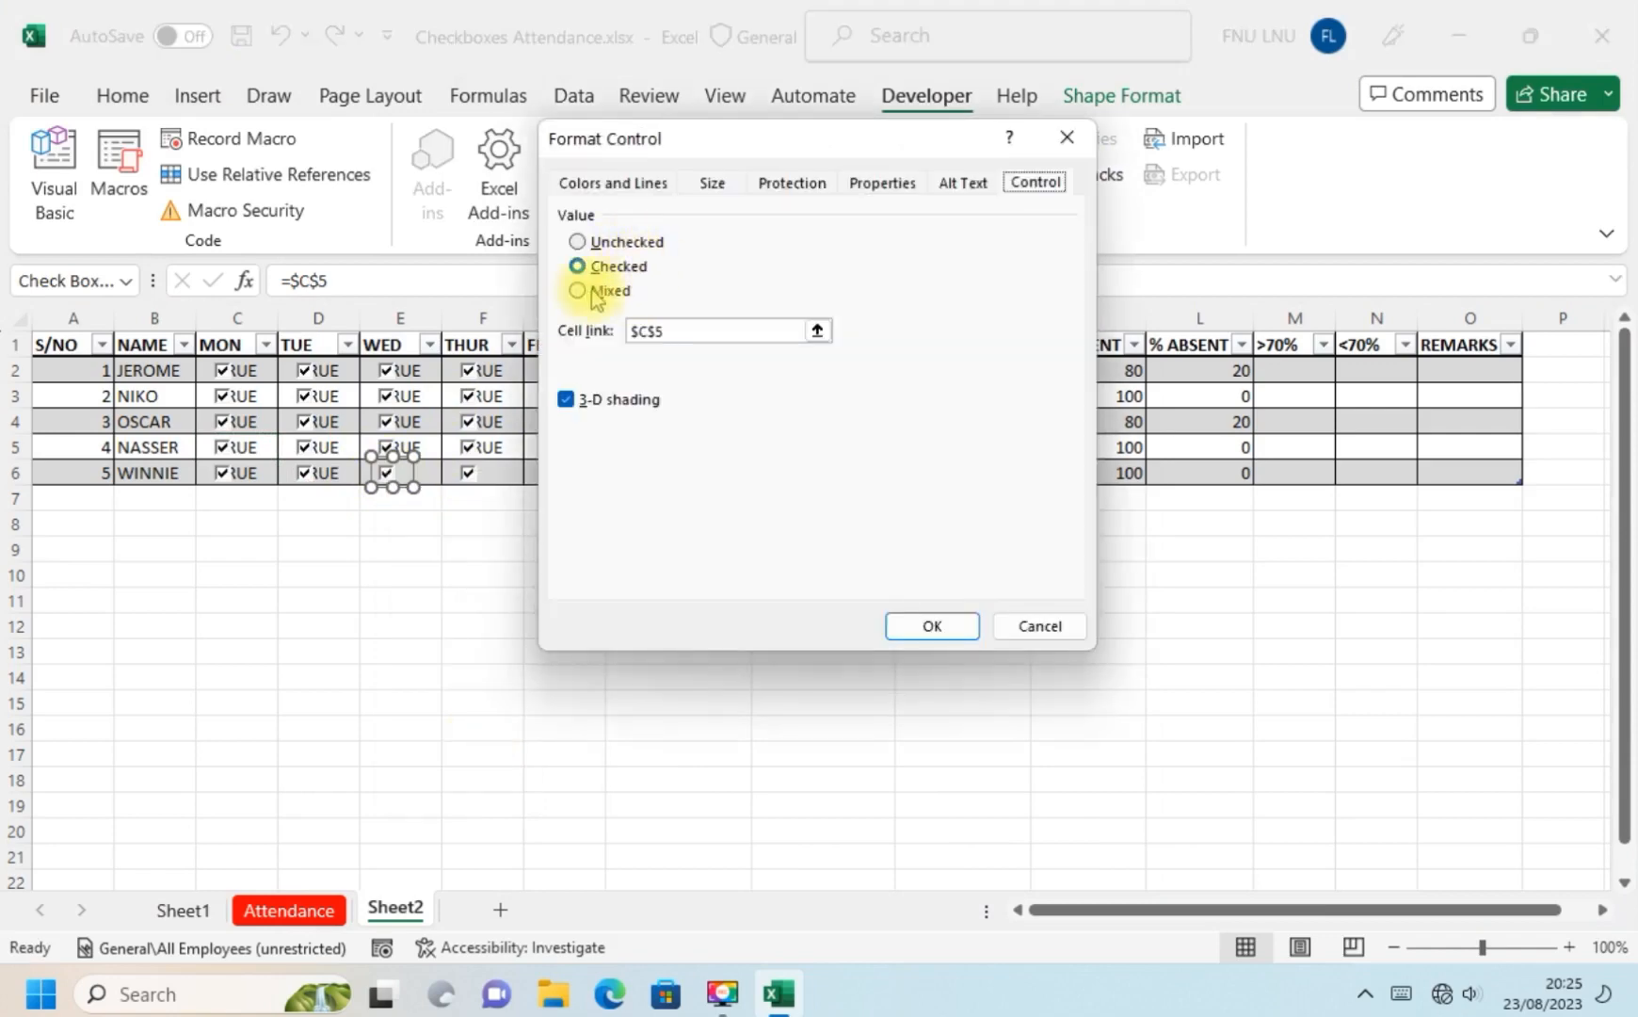
pyautogui.click(817, 331)
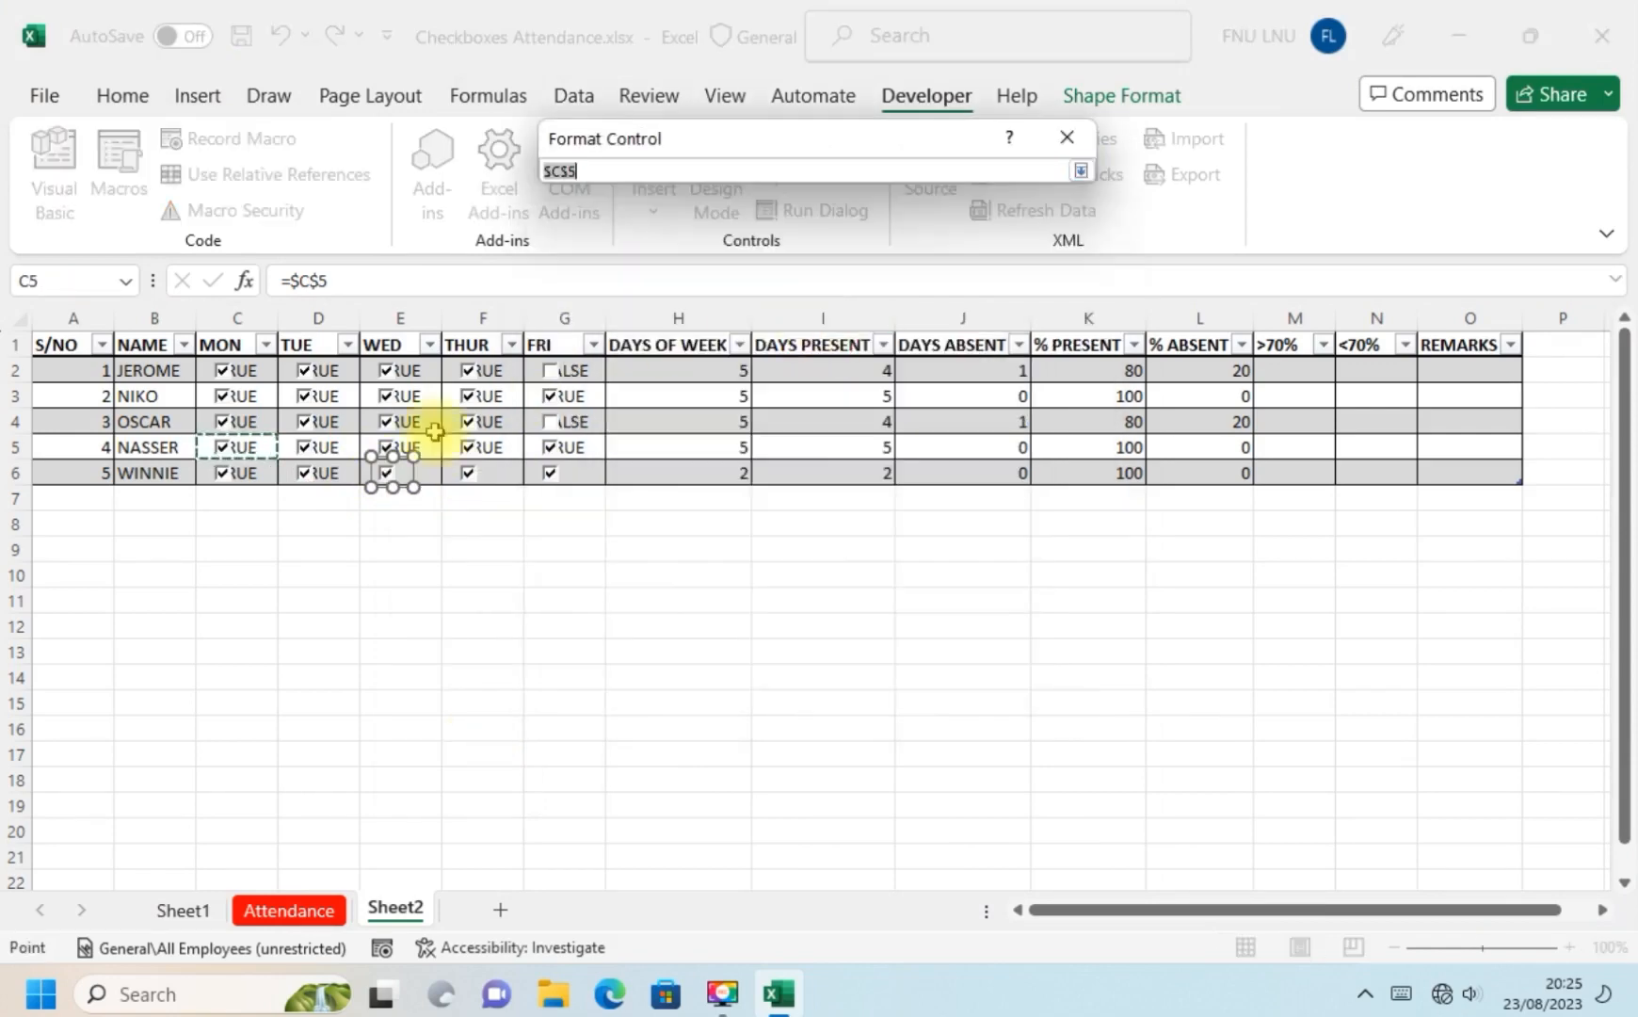
pyautogui.click(421, 481)
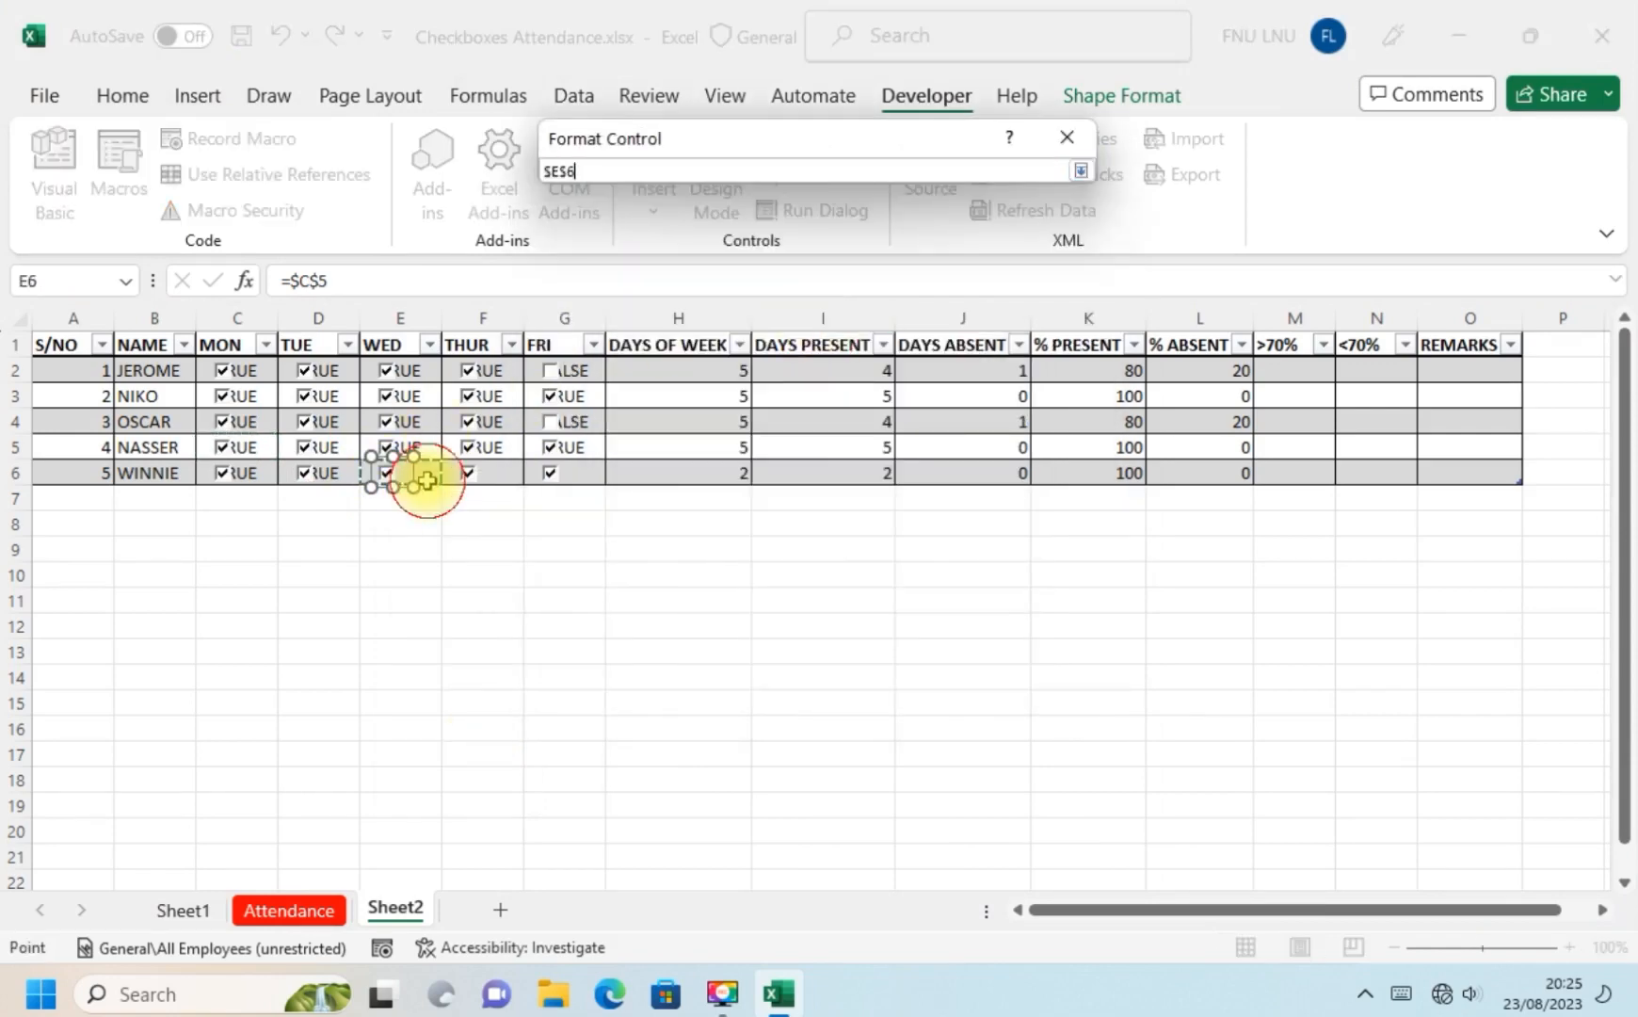
pyautogui.click(1080, 170)
pyautogui.click(932, 623)
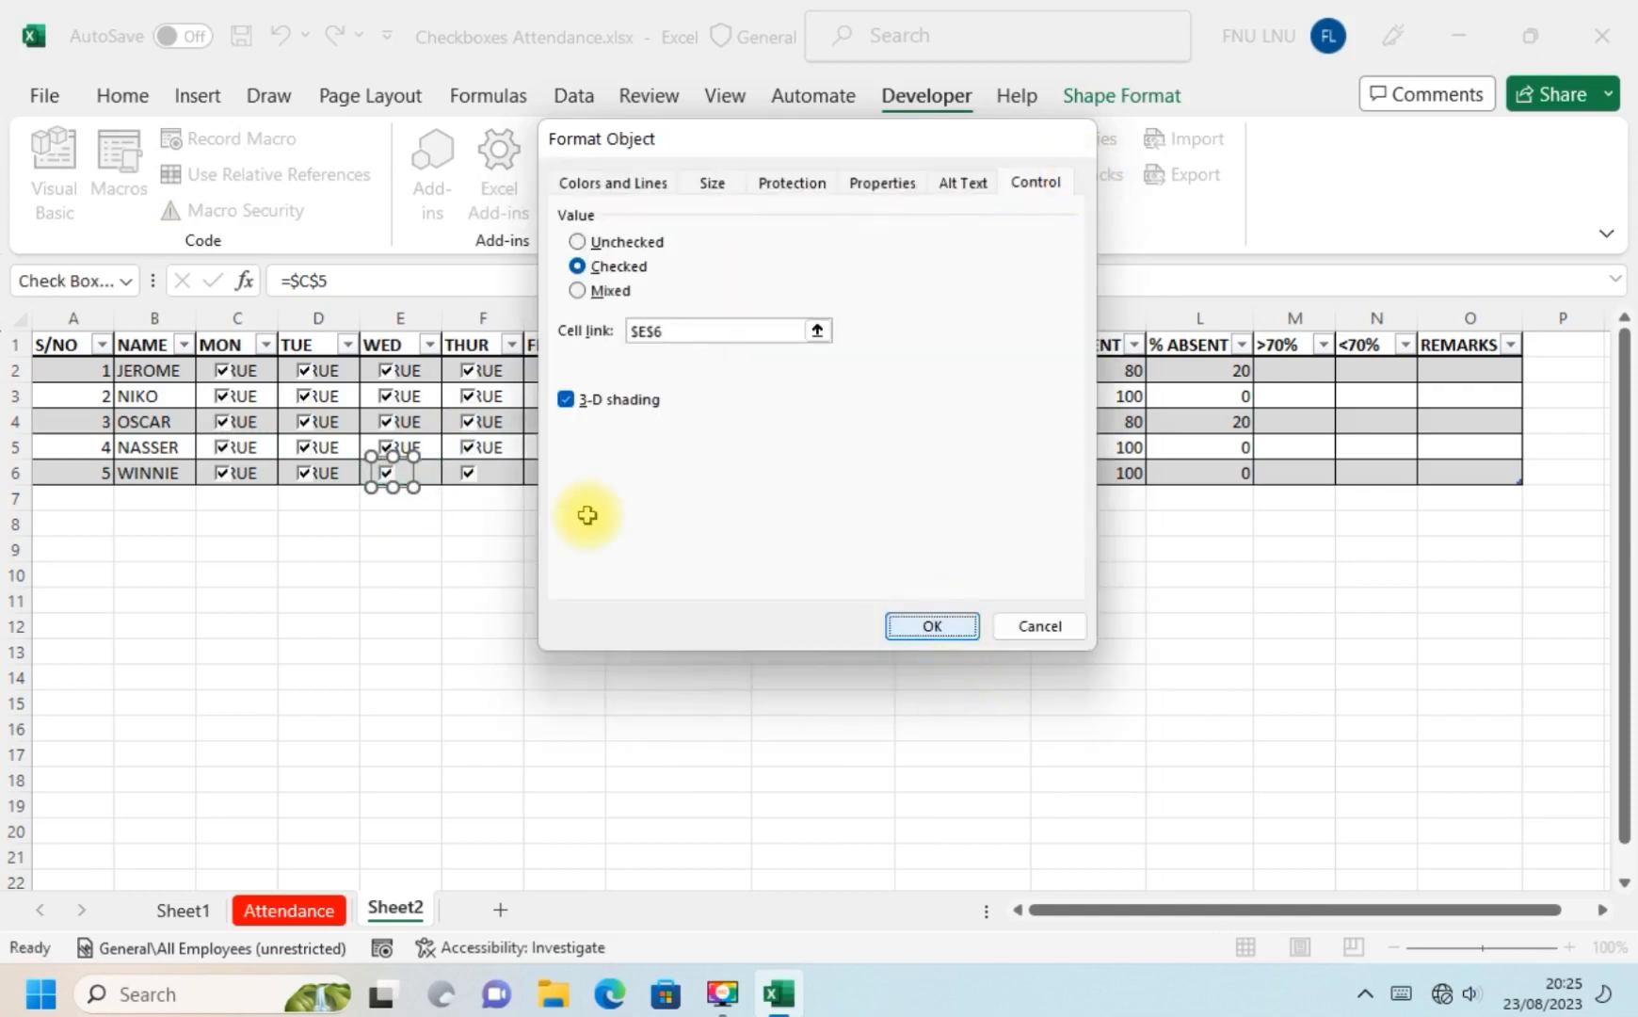
# Relink the Thursday checkbox in row 6 to cell F6 through its format control settings.
pyautogui.rightClick(473, 483)
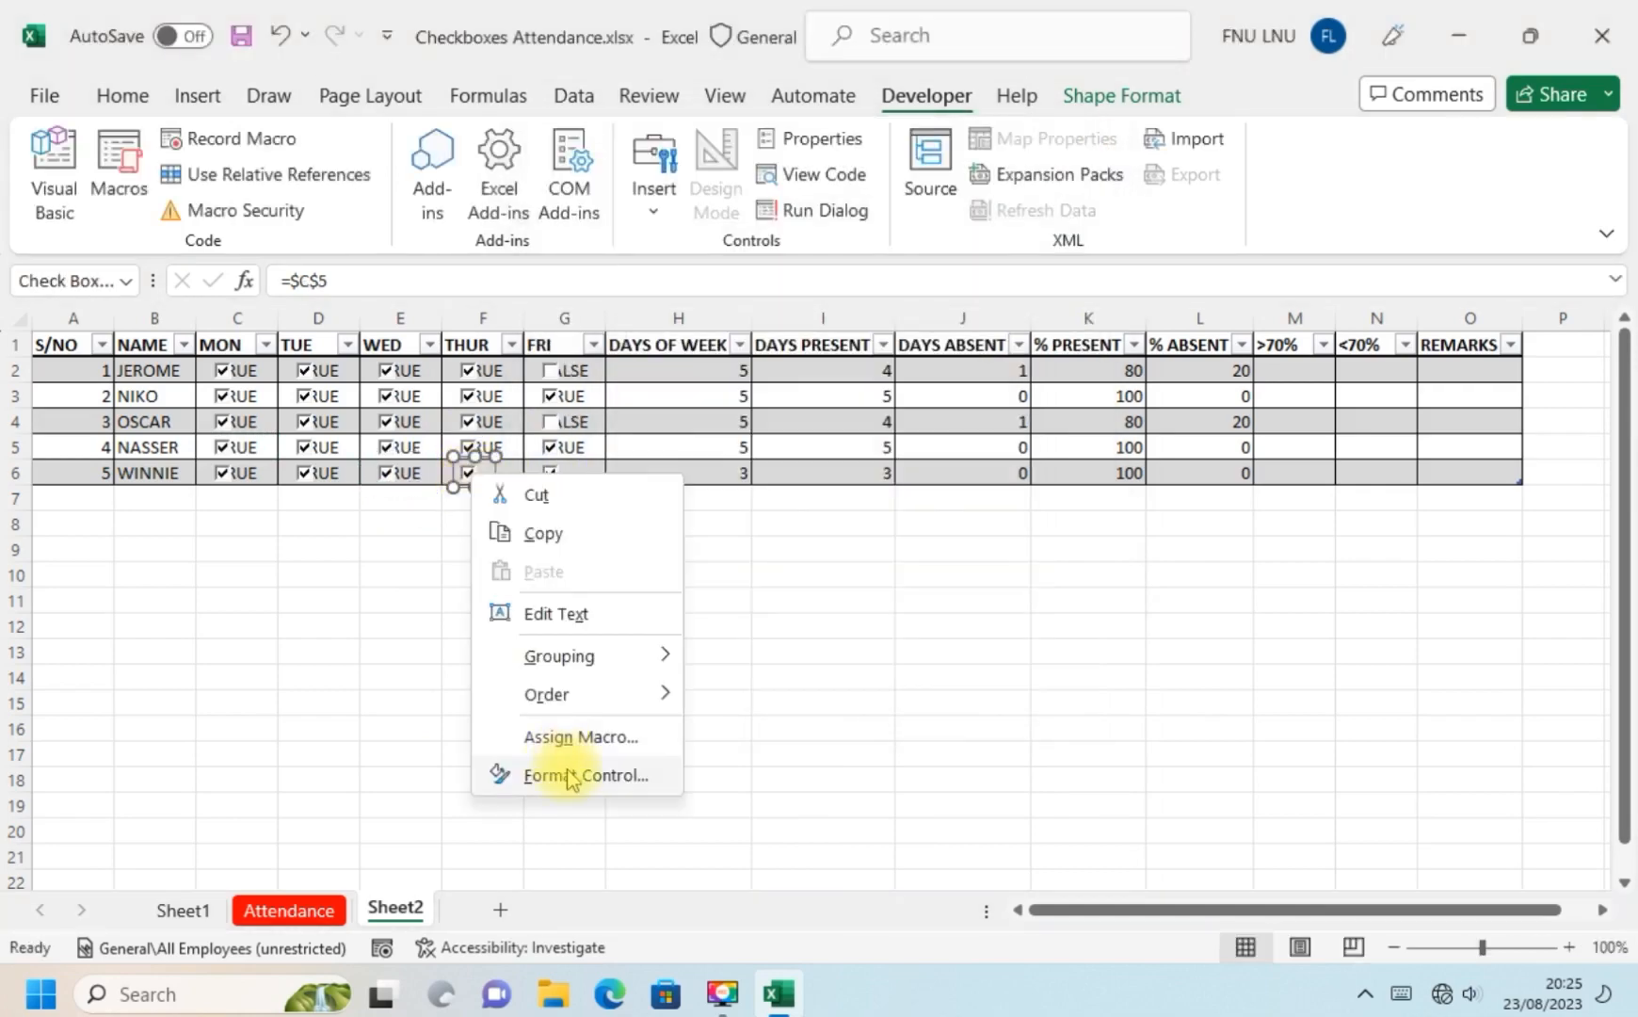
pyautogui.click(569, 775)
pyautogui.click(819, 329)
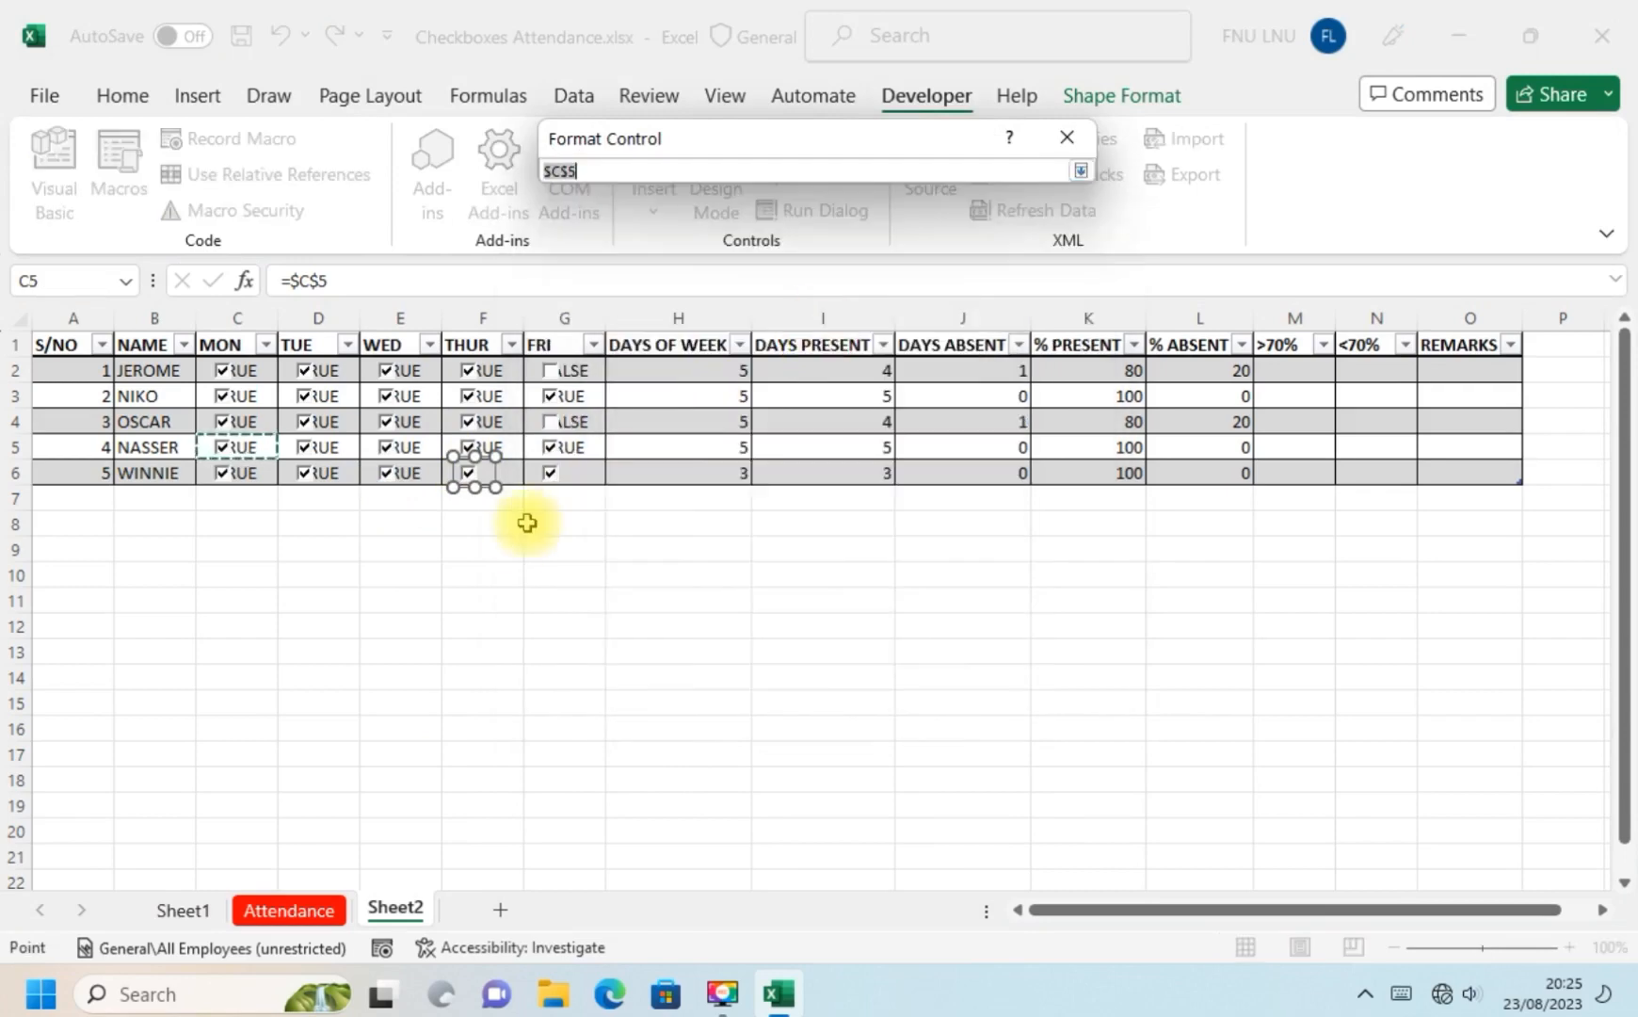
pyautogui.click(483, 472)
pyautogui.click(1080, 171)
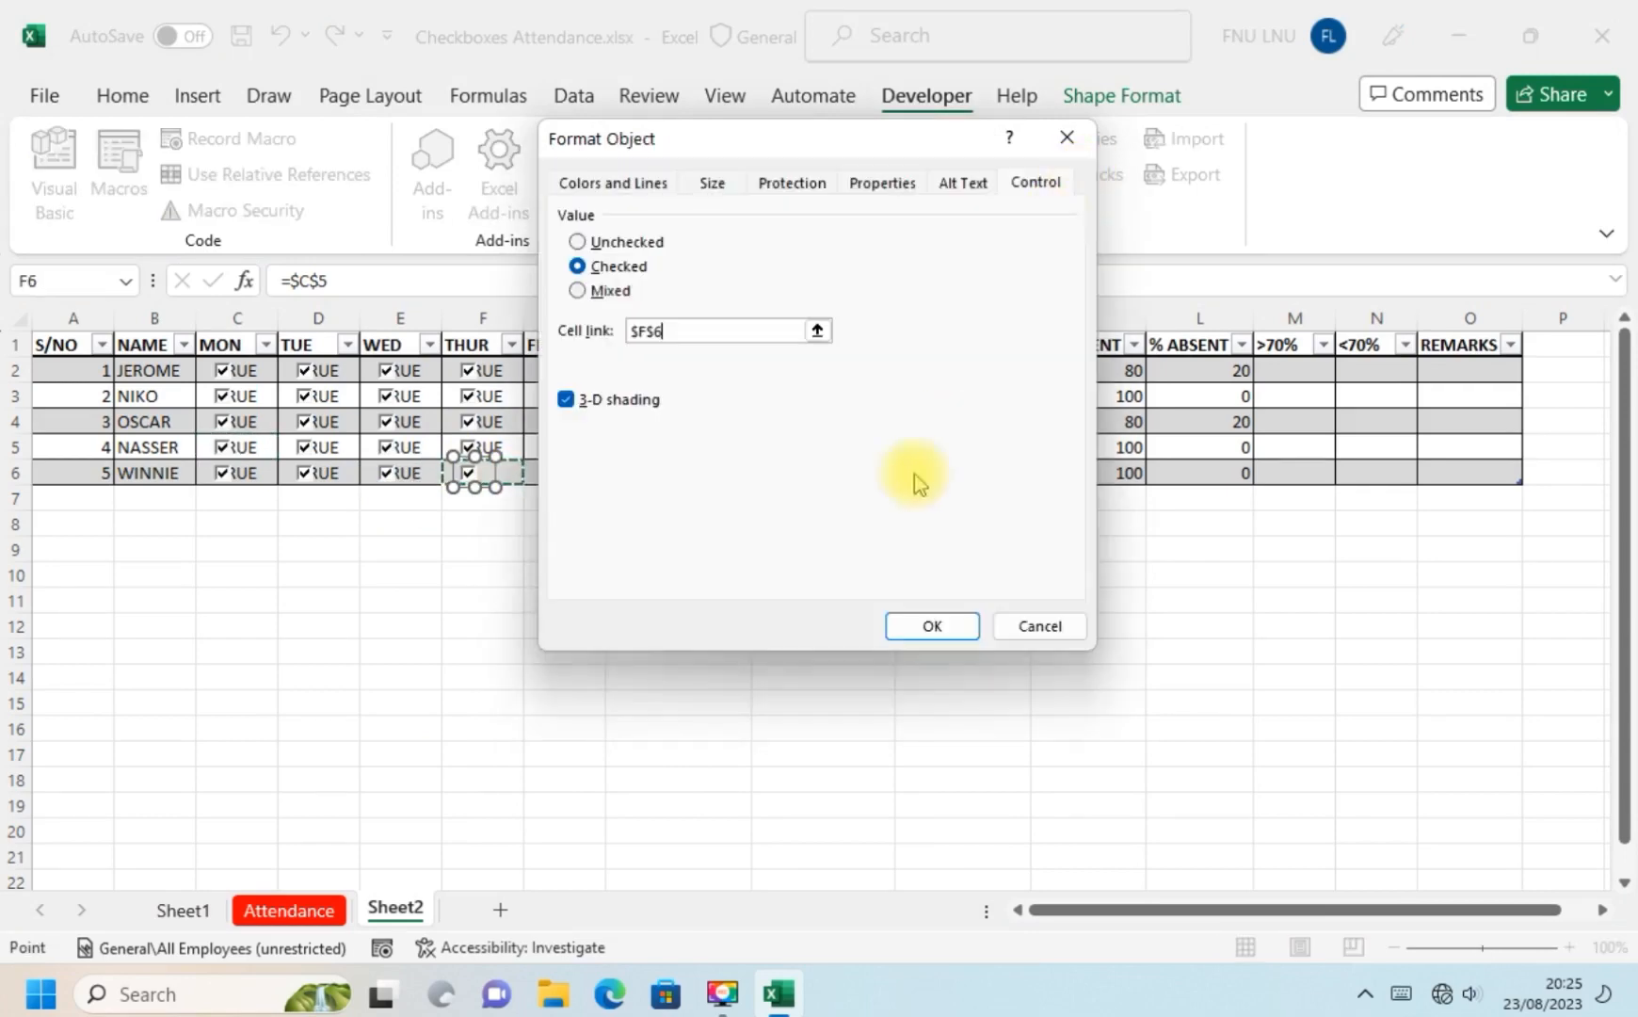
pyautogui.click(932, 625)
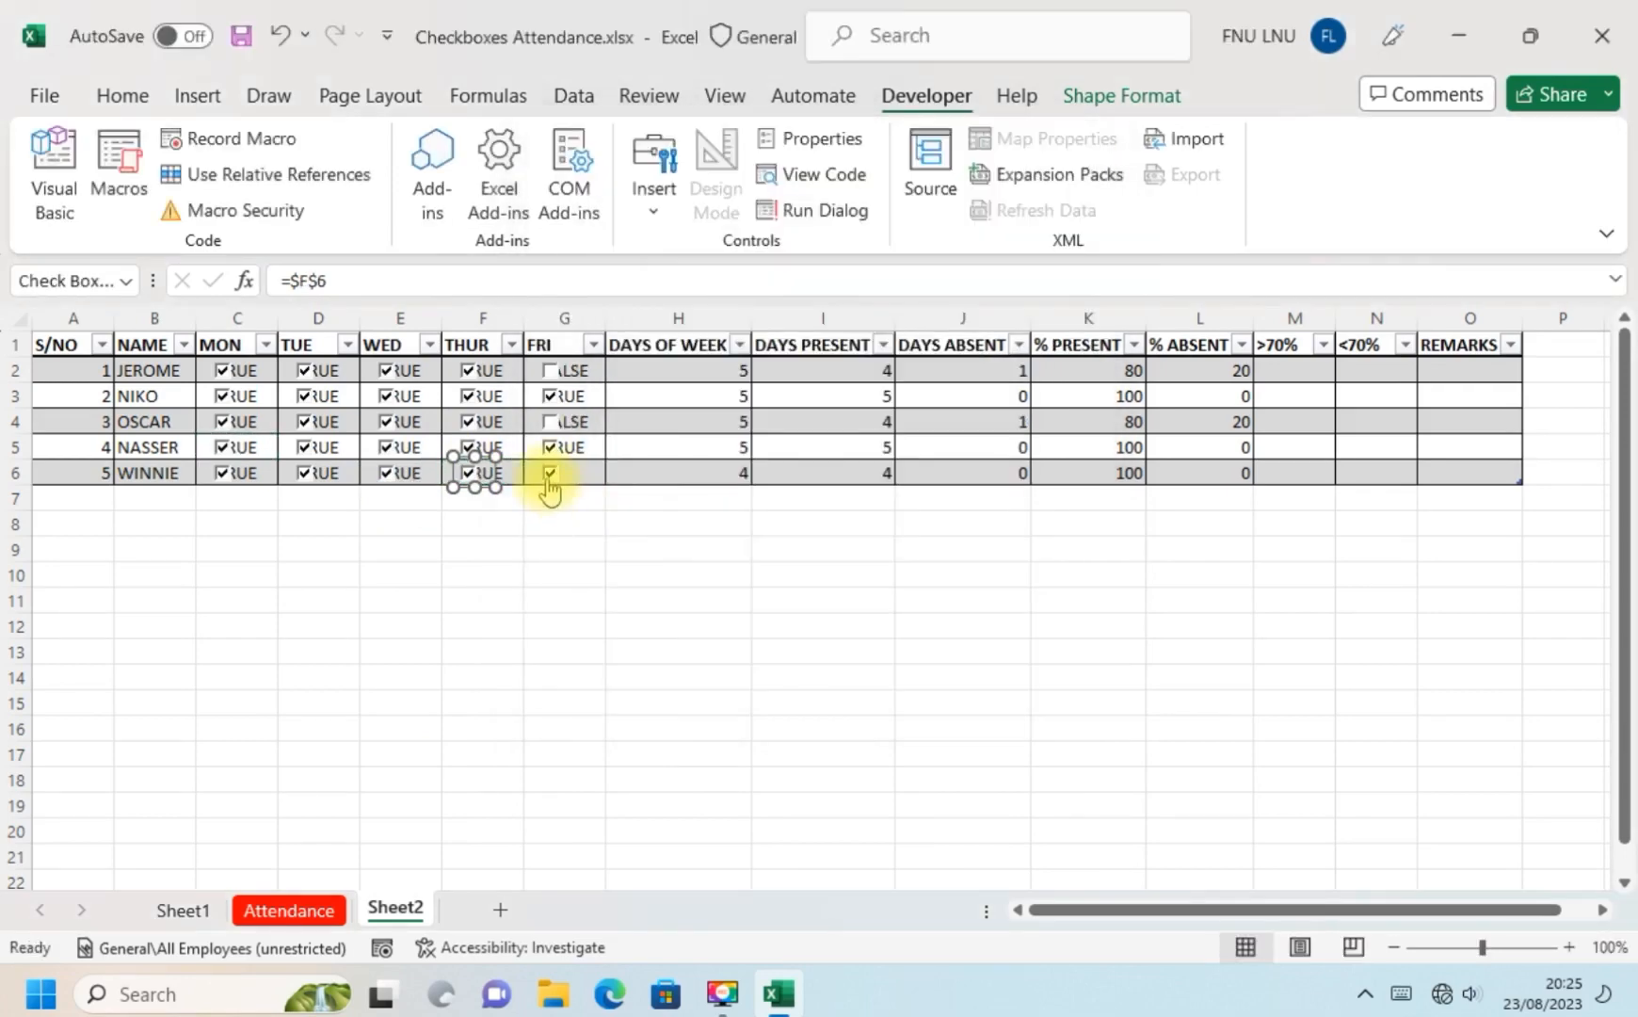
# Relink the Friday checkbox in row 6 to cell G6 through its format control settings.
pyautogui.rightClick(551, 479)
pyautogui.click(649, 778)
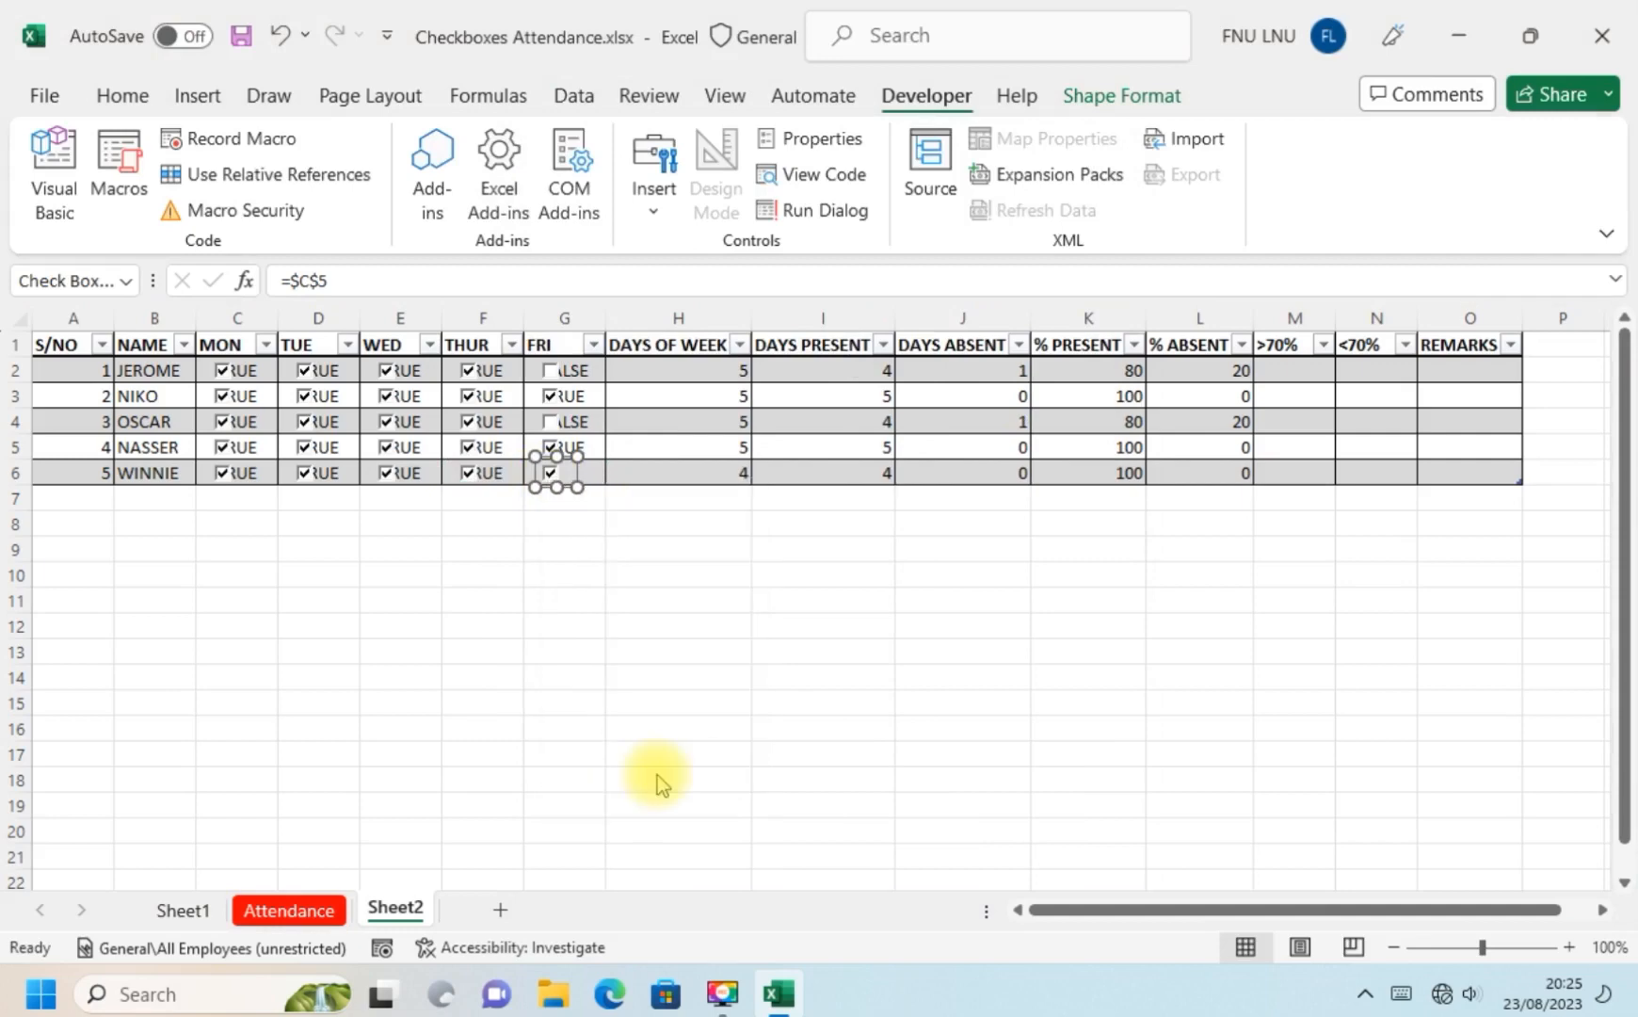
pyautogui.click(819, 330)
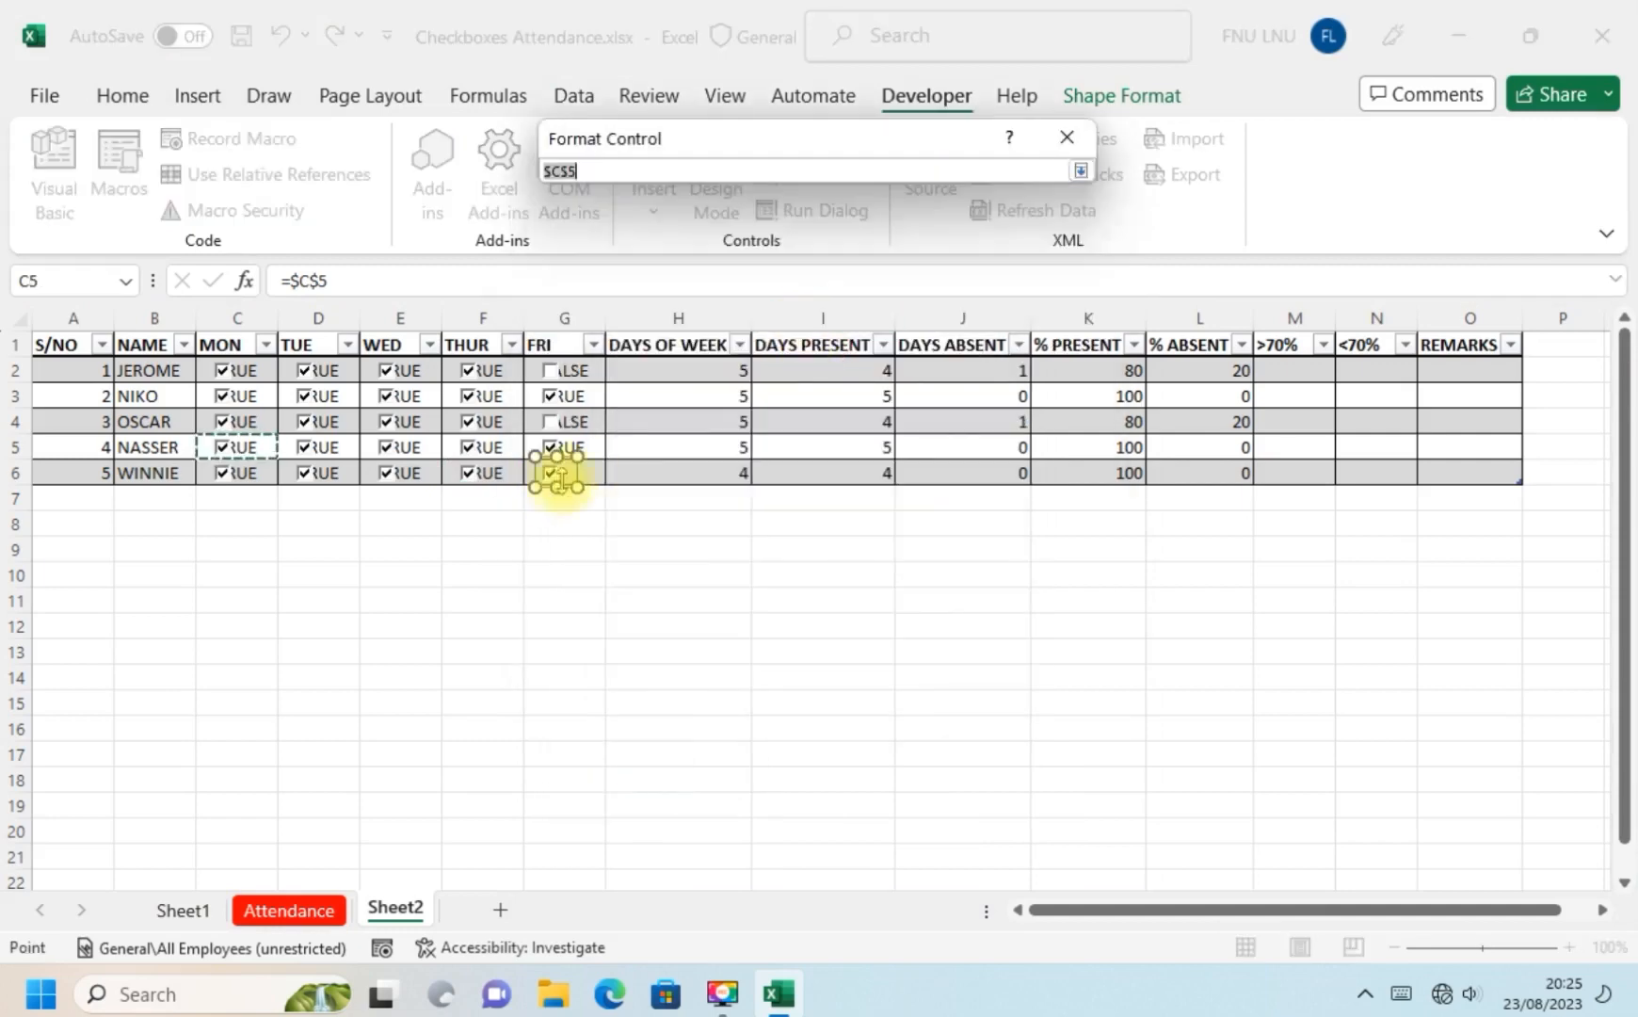
pyautogui.click(560, 478)
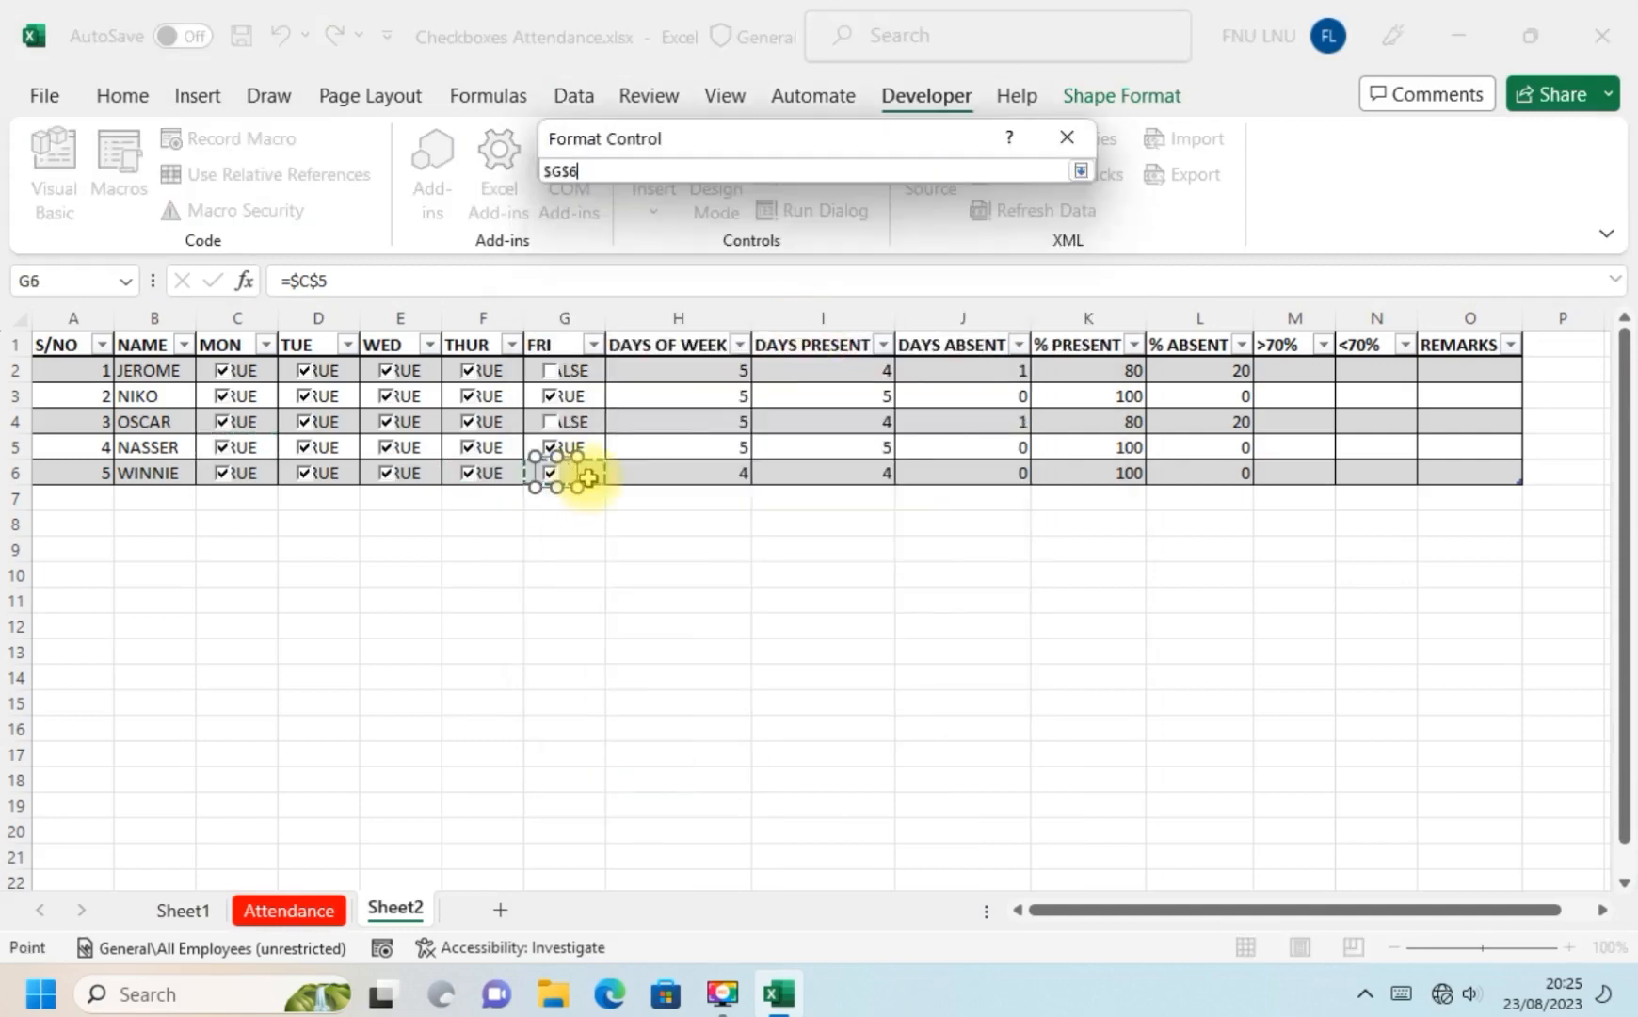
pyautogui.click(1081, 173)
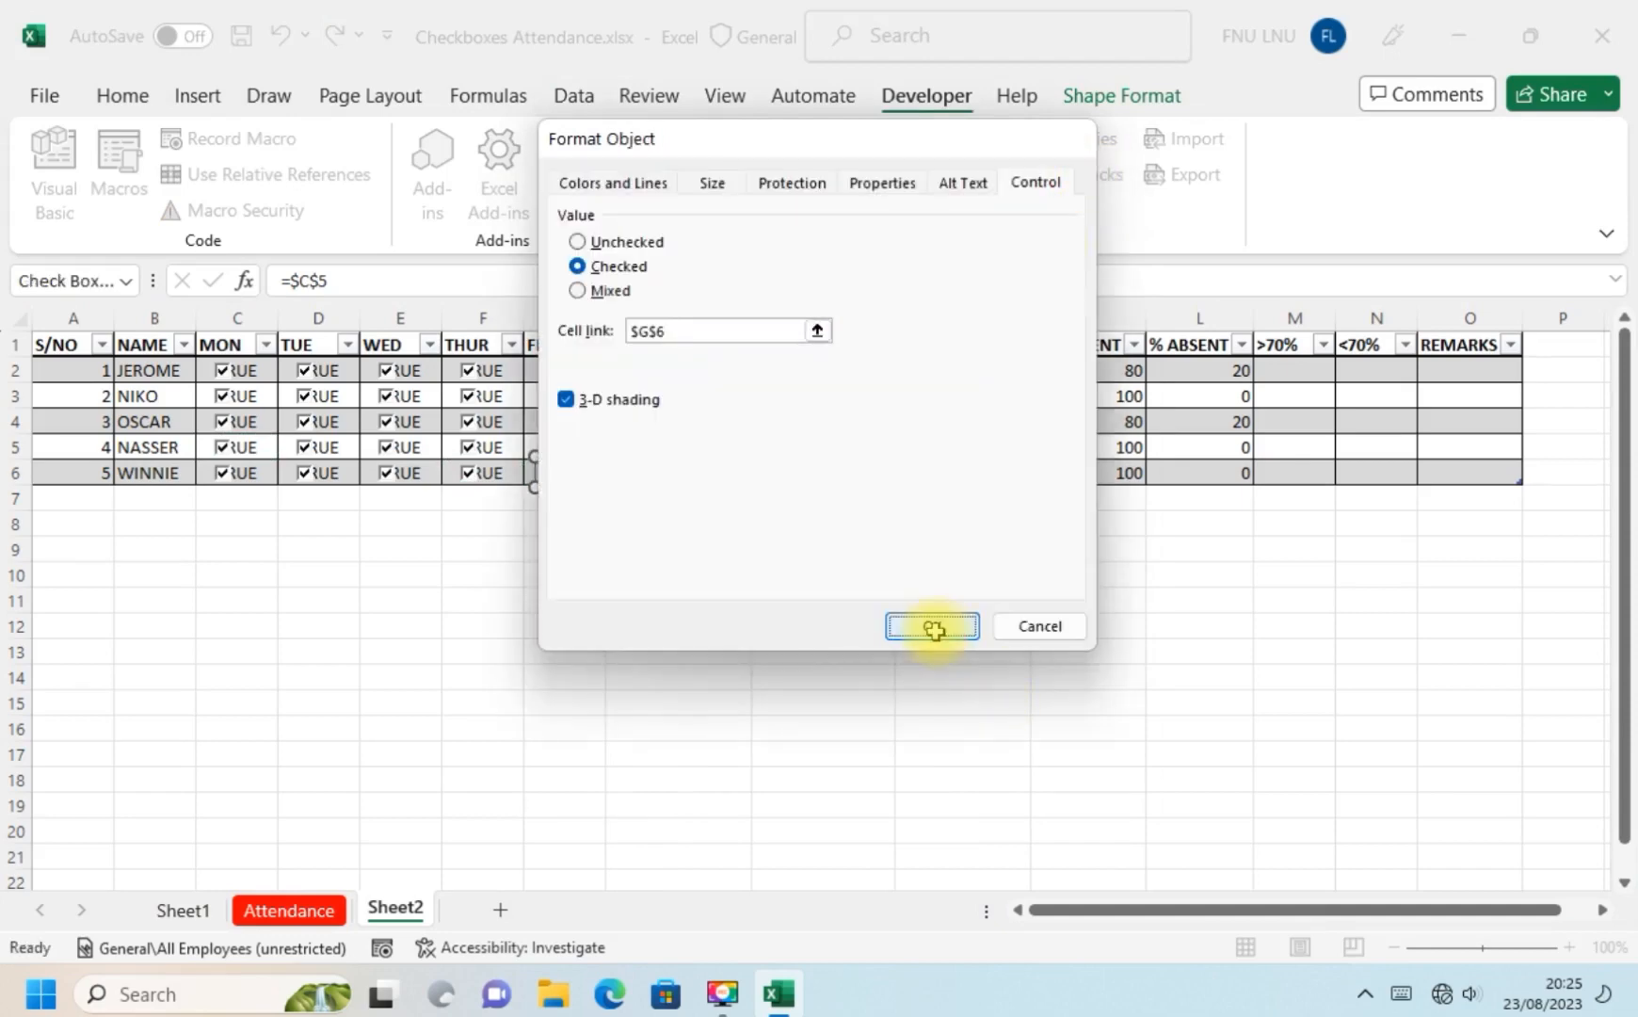
pyautogui.click(932, 629)
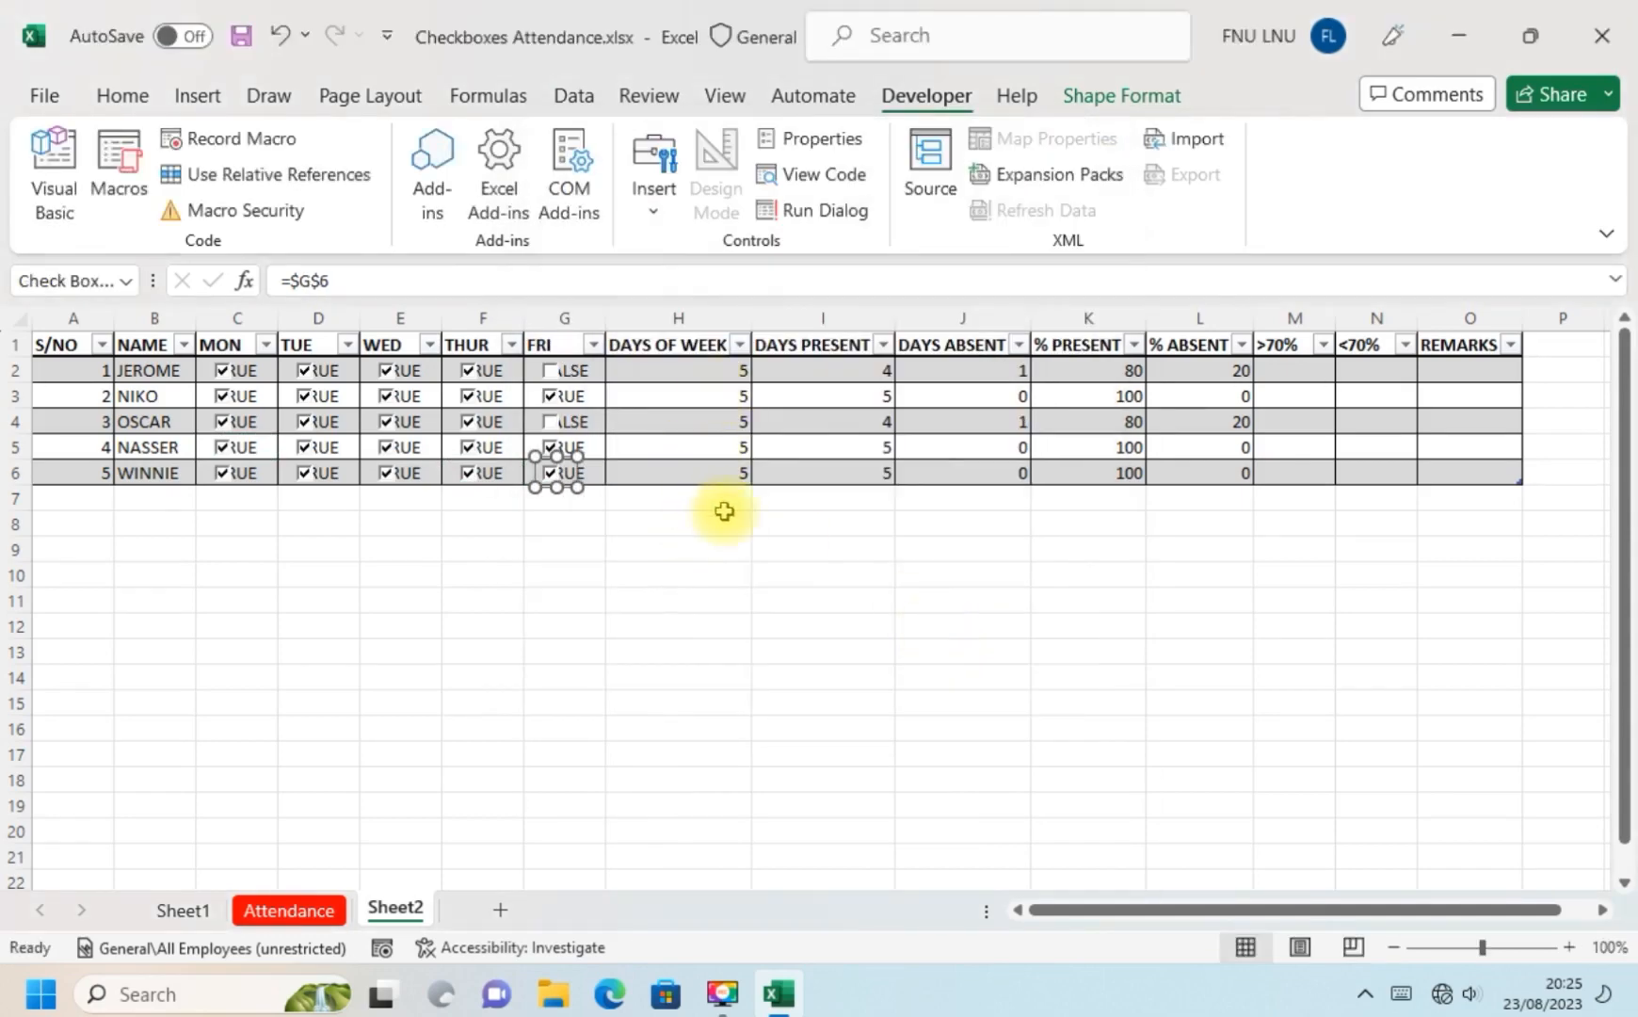
# Untick the Friday checkbox in row 3 and the Thursday checkbox in row 6 to test the attendance calculations.
pyautogui.click(550, 425)
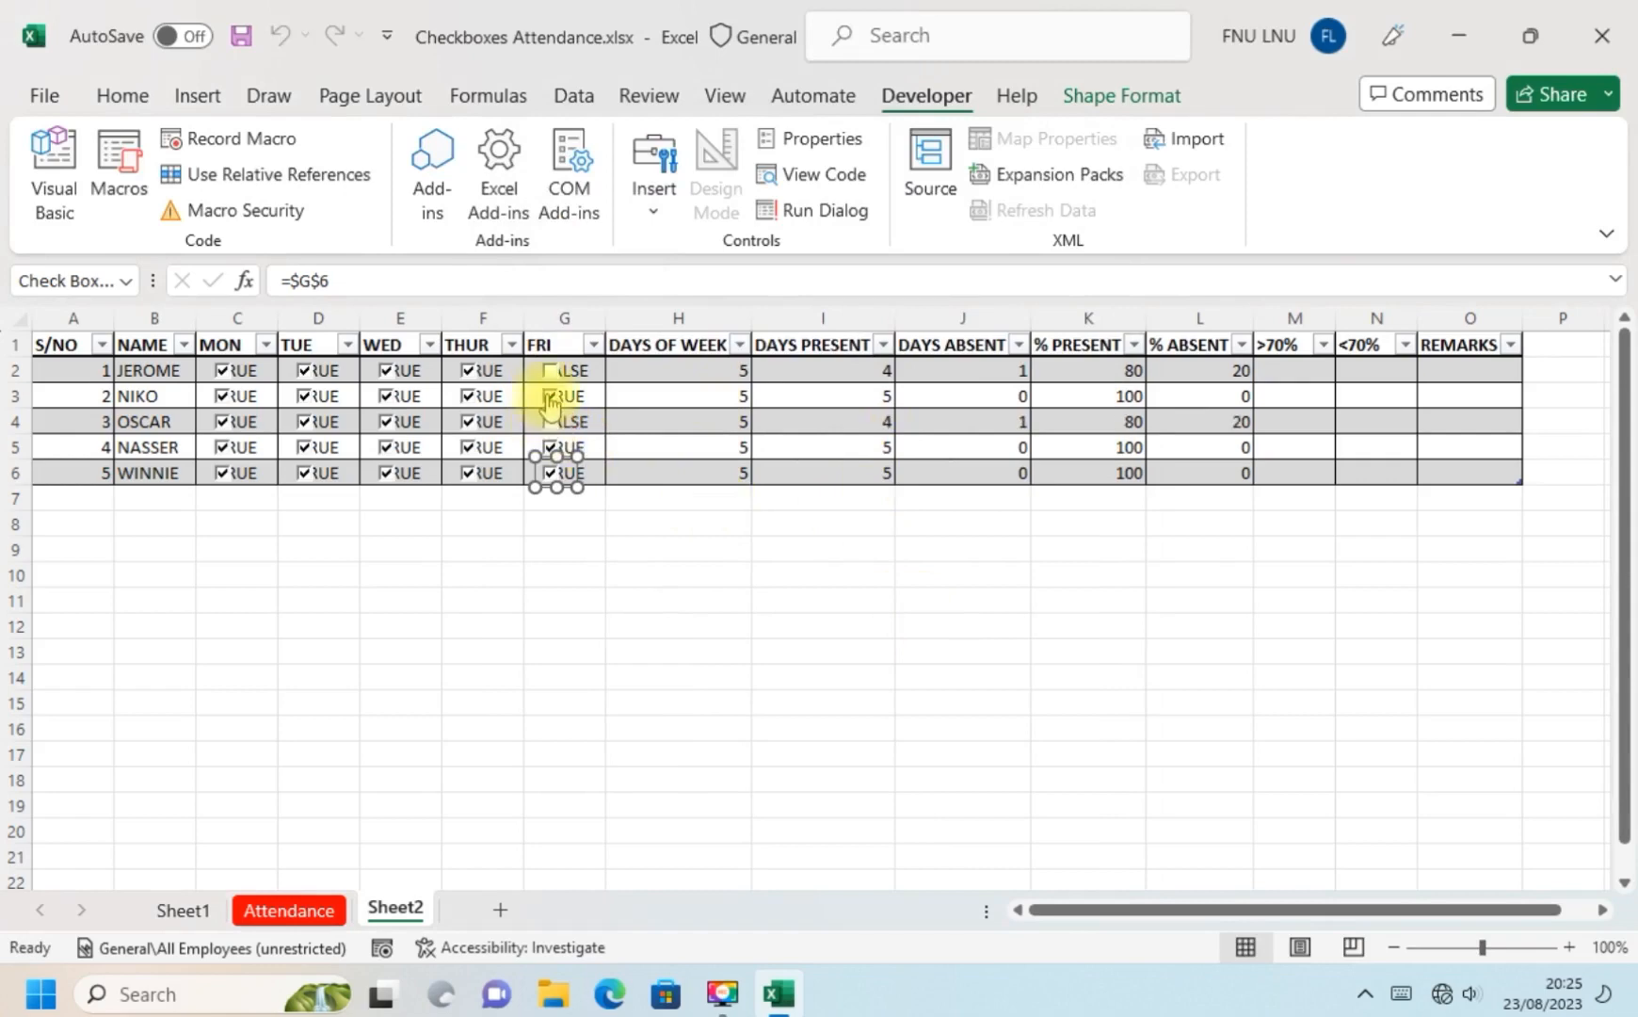
pyautogui.click(468, 482)
pyautogui.click(612, 595)
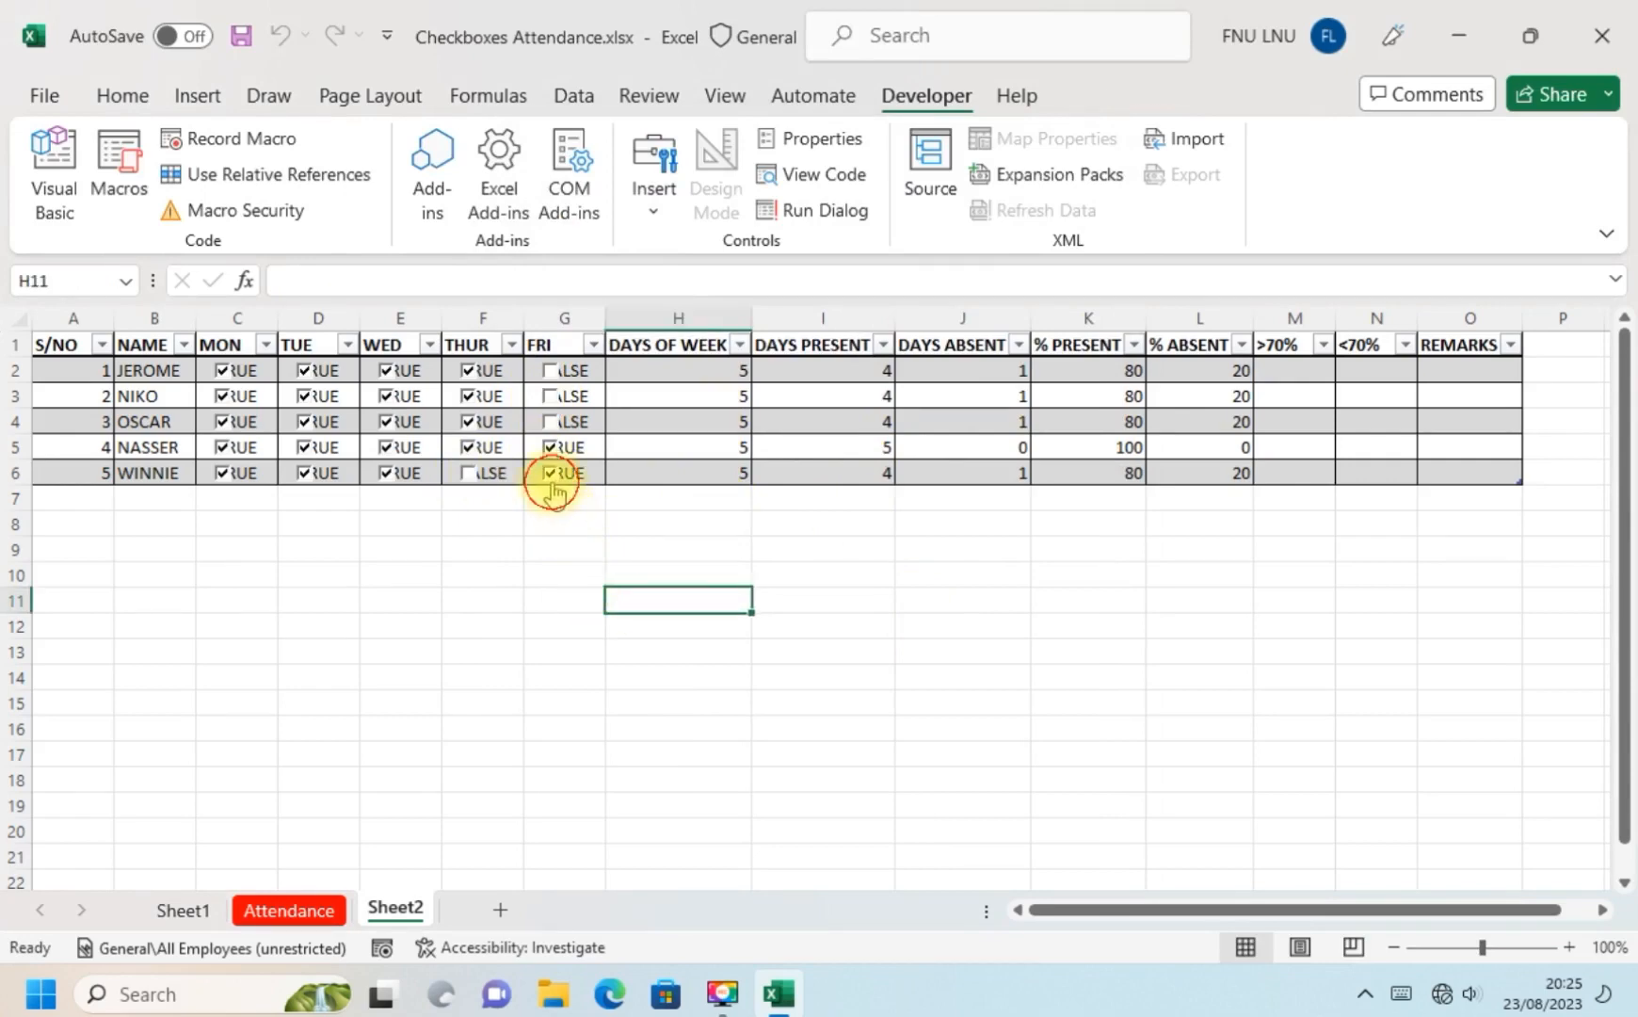
# Untick Friday and Tuesday in row 6, Thursday in row 2, Tuesday and Wednesday in row 4, and Wednesday in row 5.
pyautogui.click(550, 473)
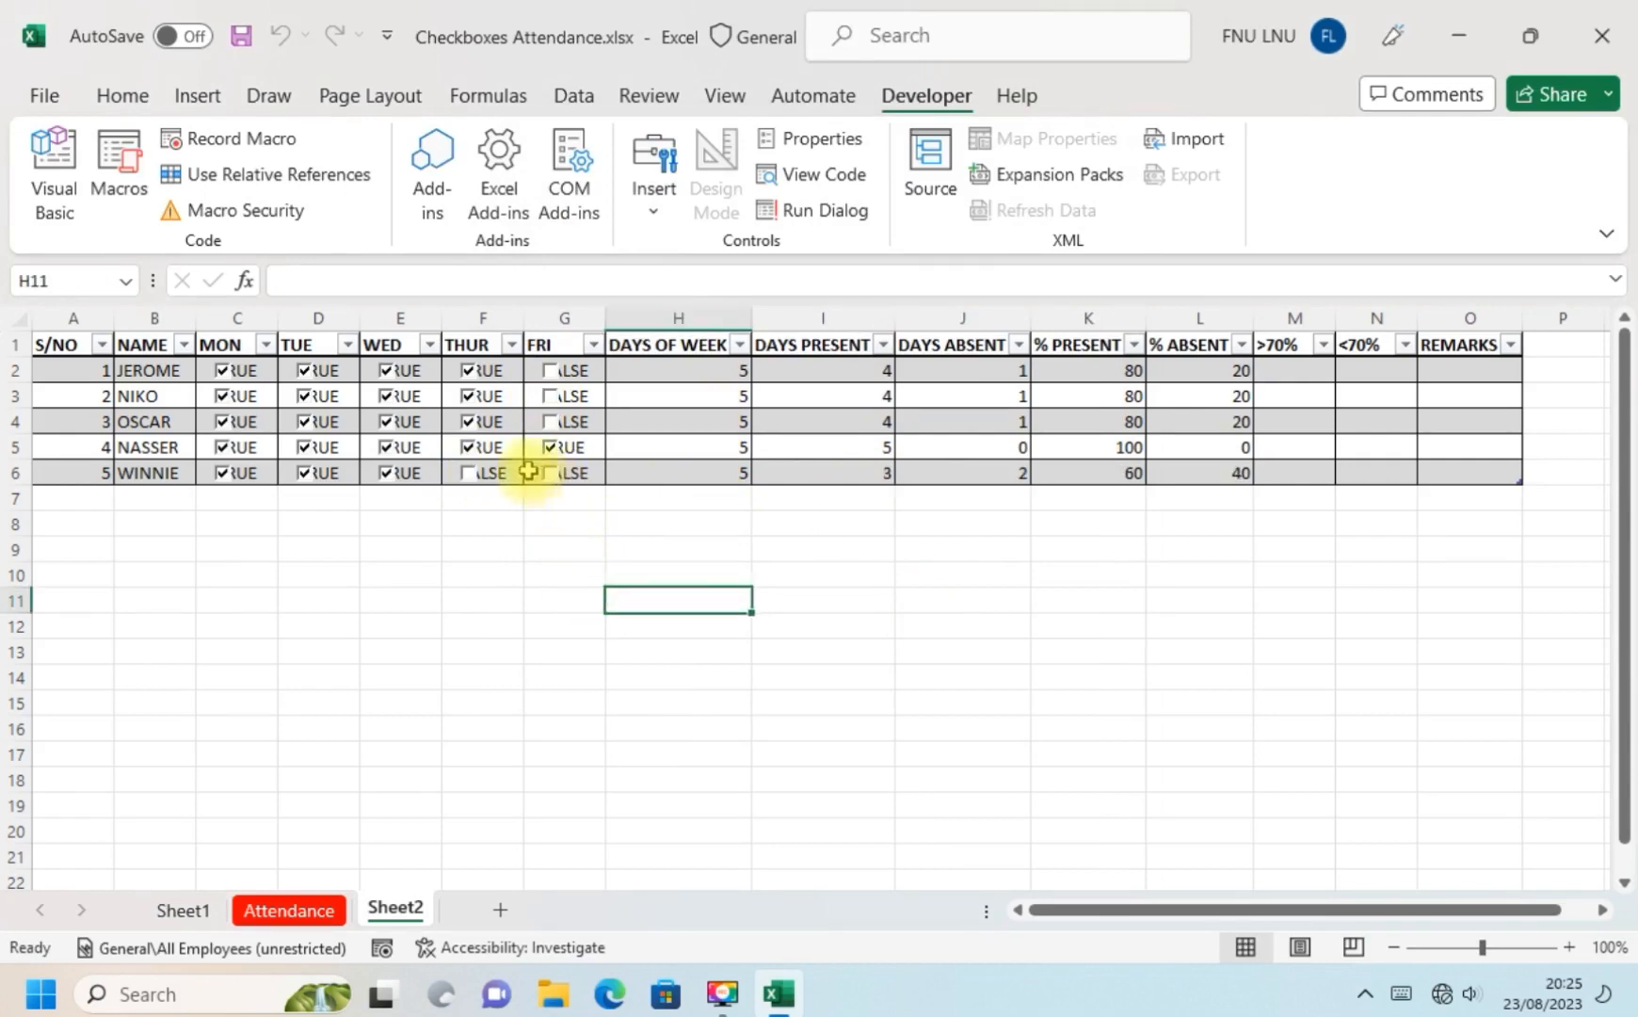
pyautogui.click(303, 476)
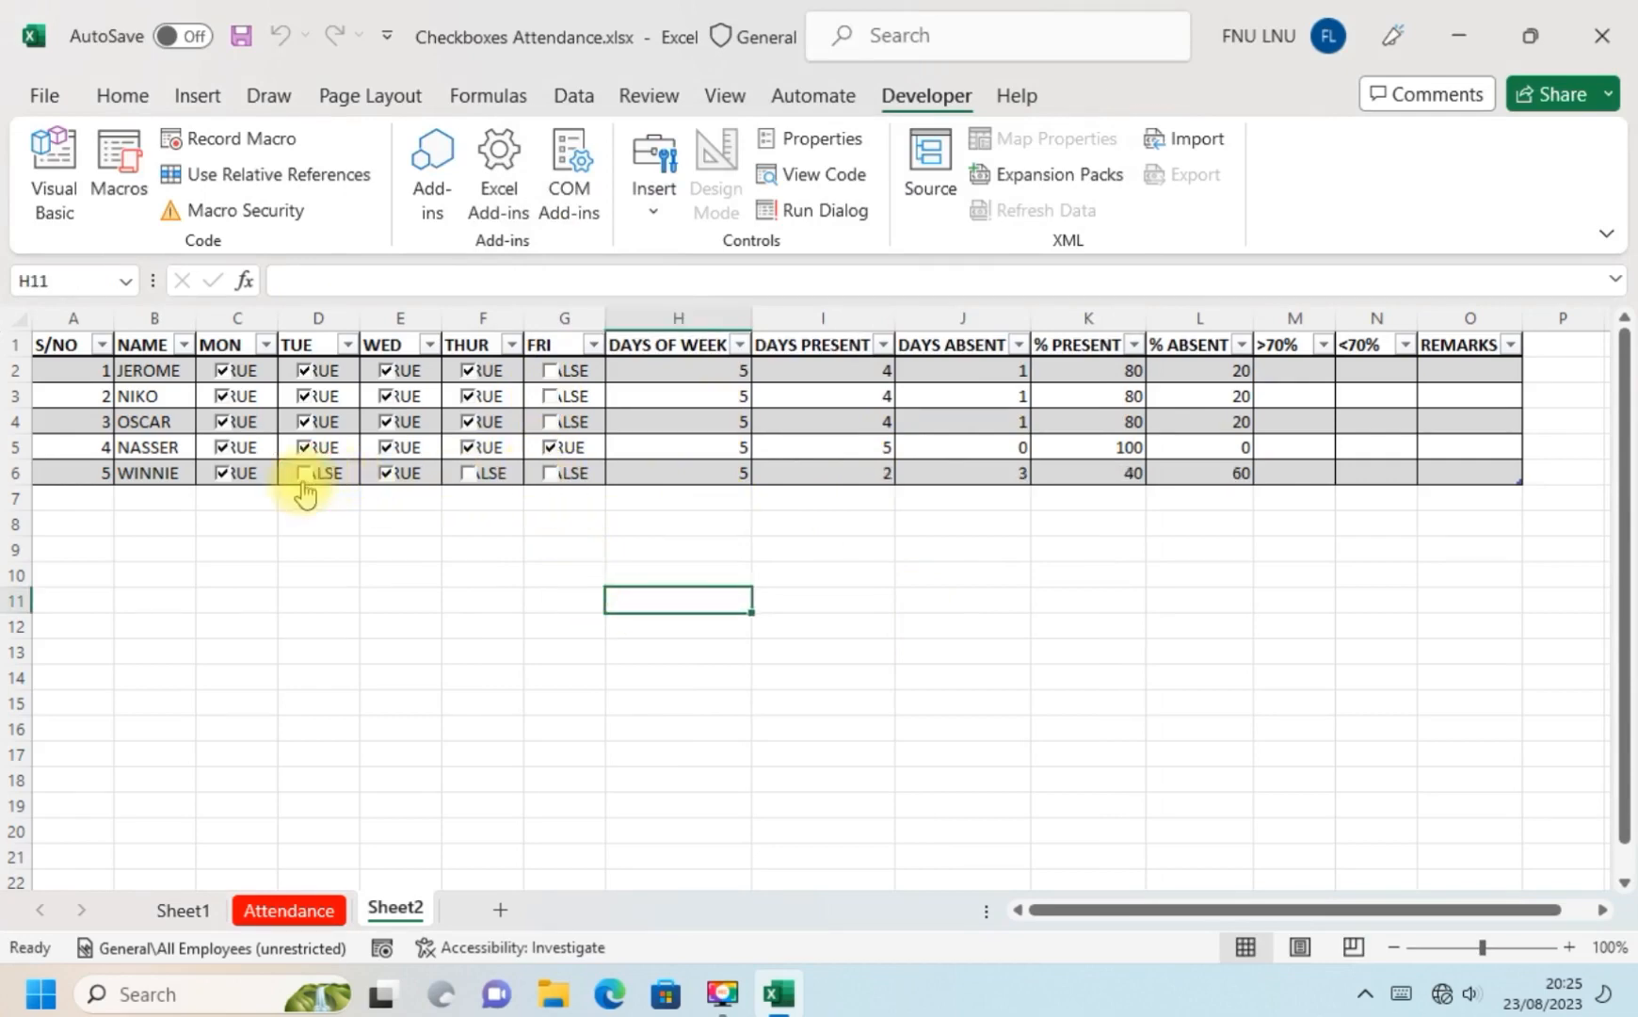
pyautogui.click(385, 424)
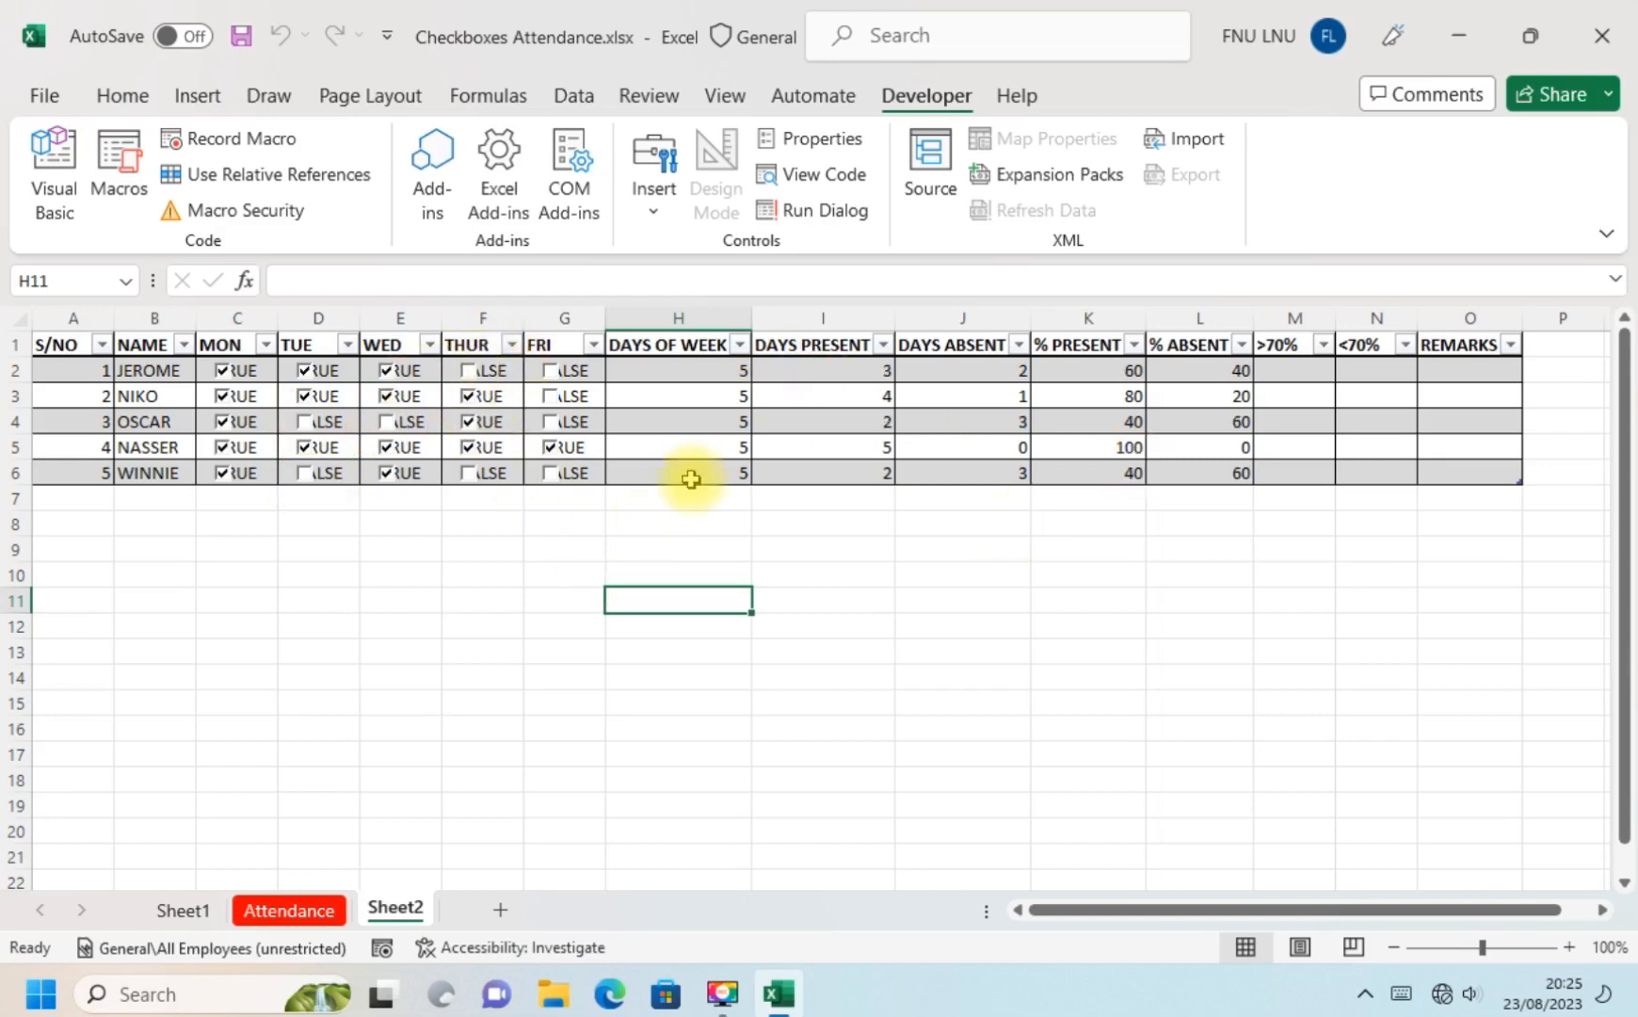
pyautogui.click(388, 449)
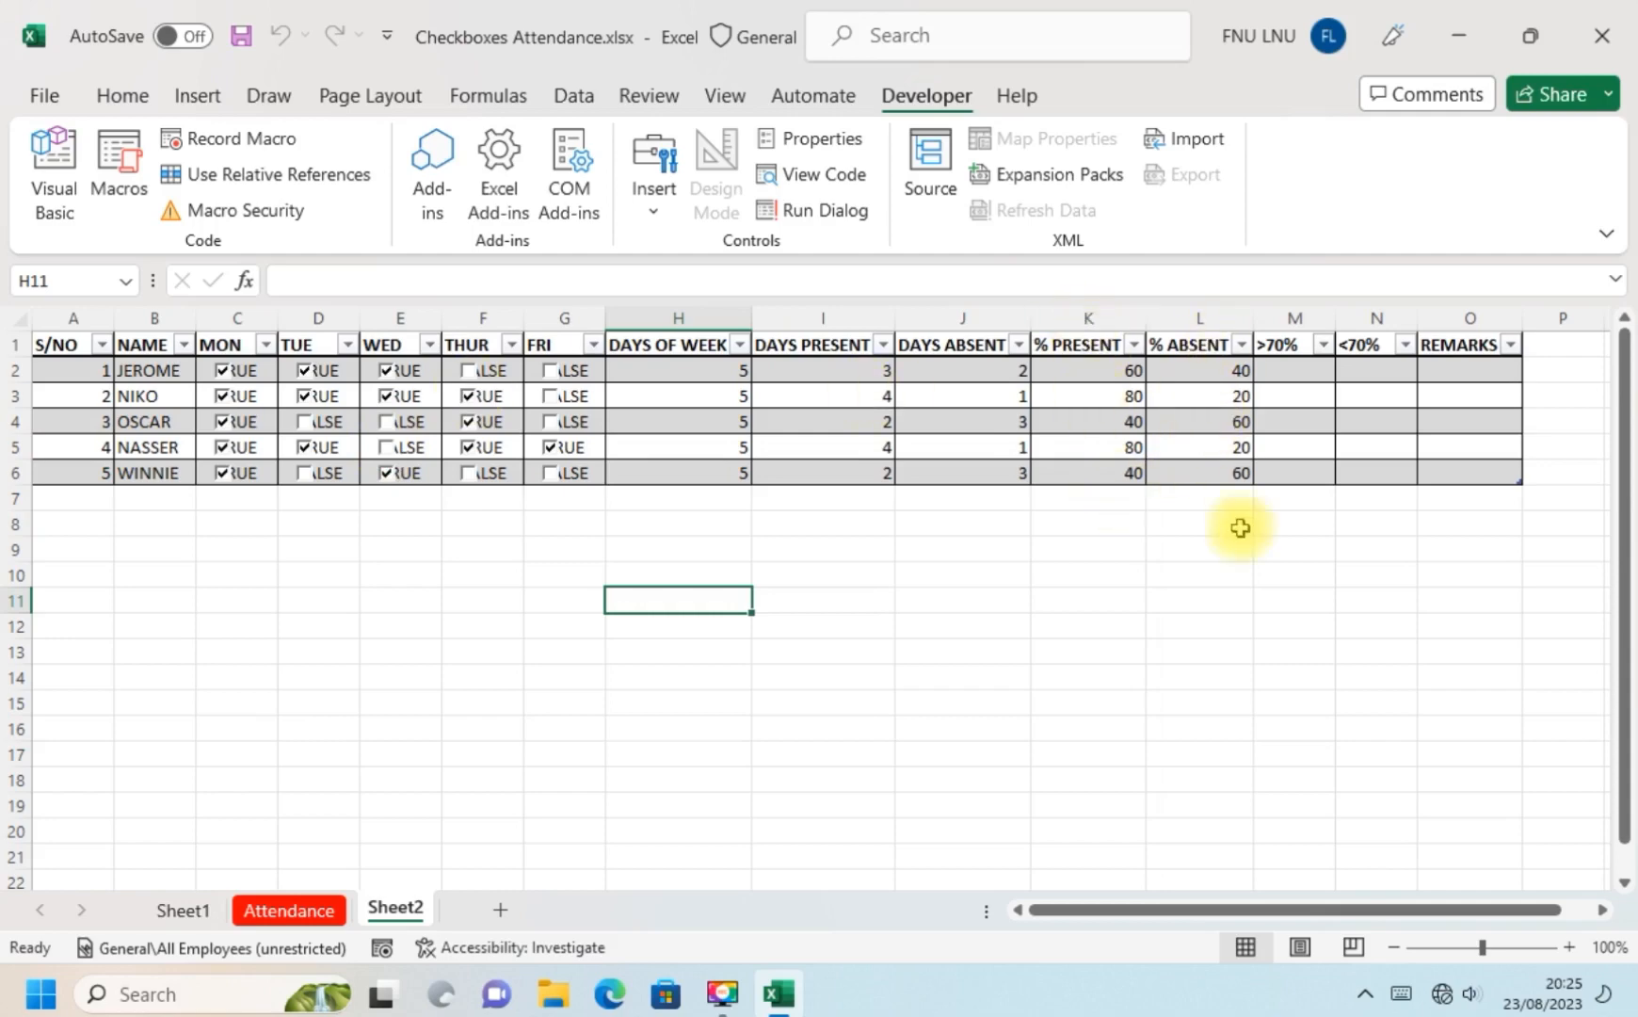
pyautogui.click(1284, 372)
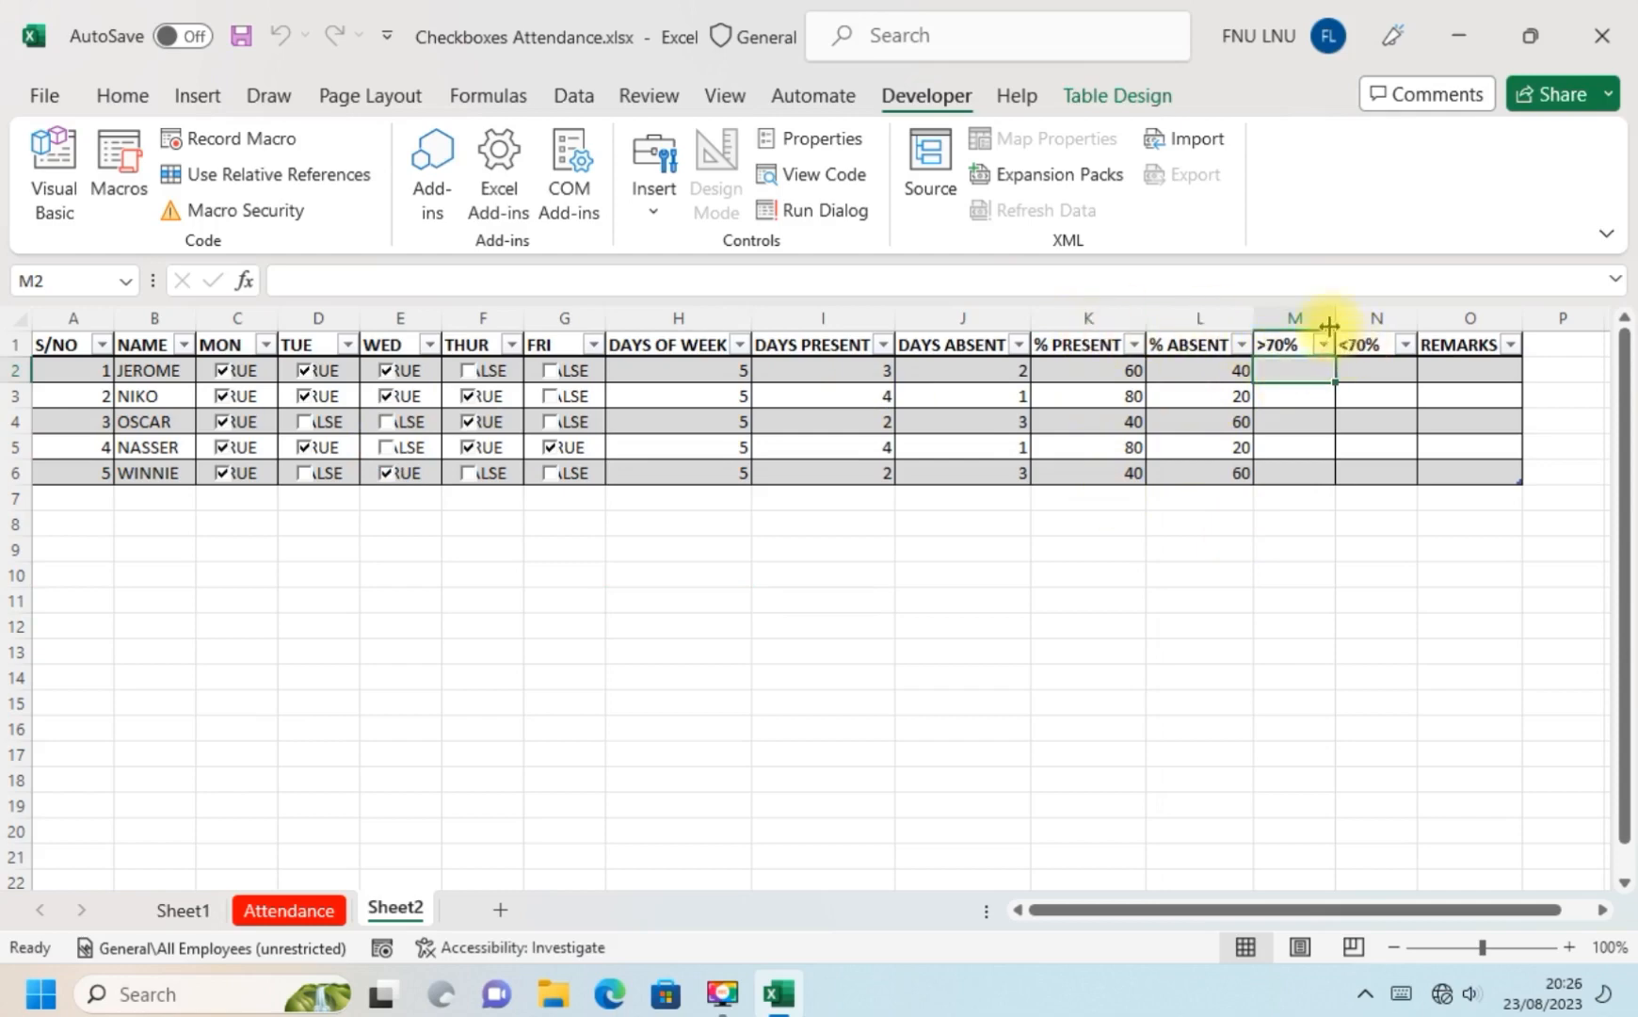
pyautogui.moveTo(1335, 310)
pyautogui.mouseDown()
pyautogui.moveTo(1406, 311)
pyautogui.moveTo(1357, 320)
pyautogui.mouseUp()
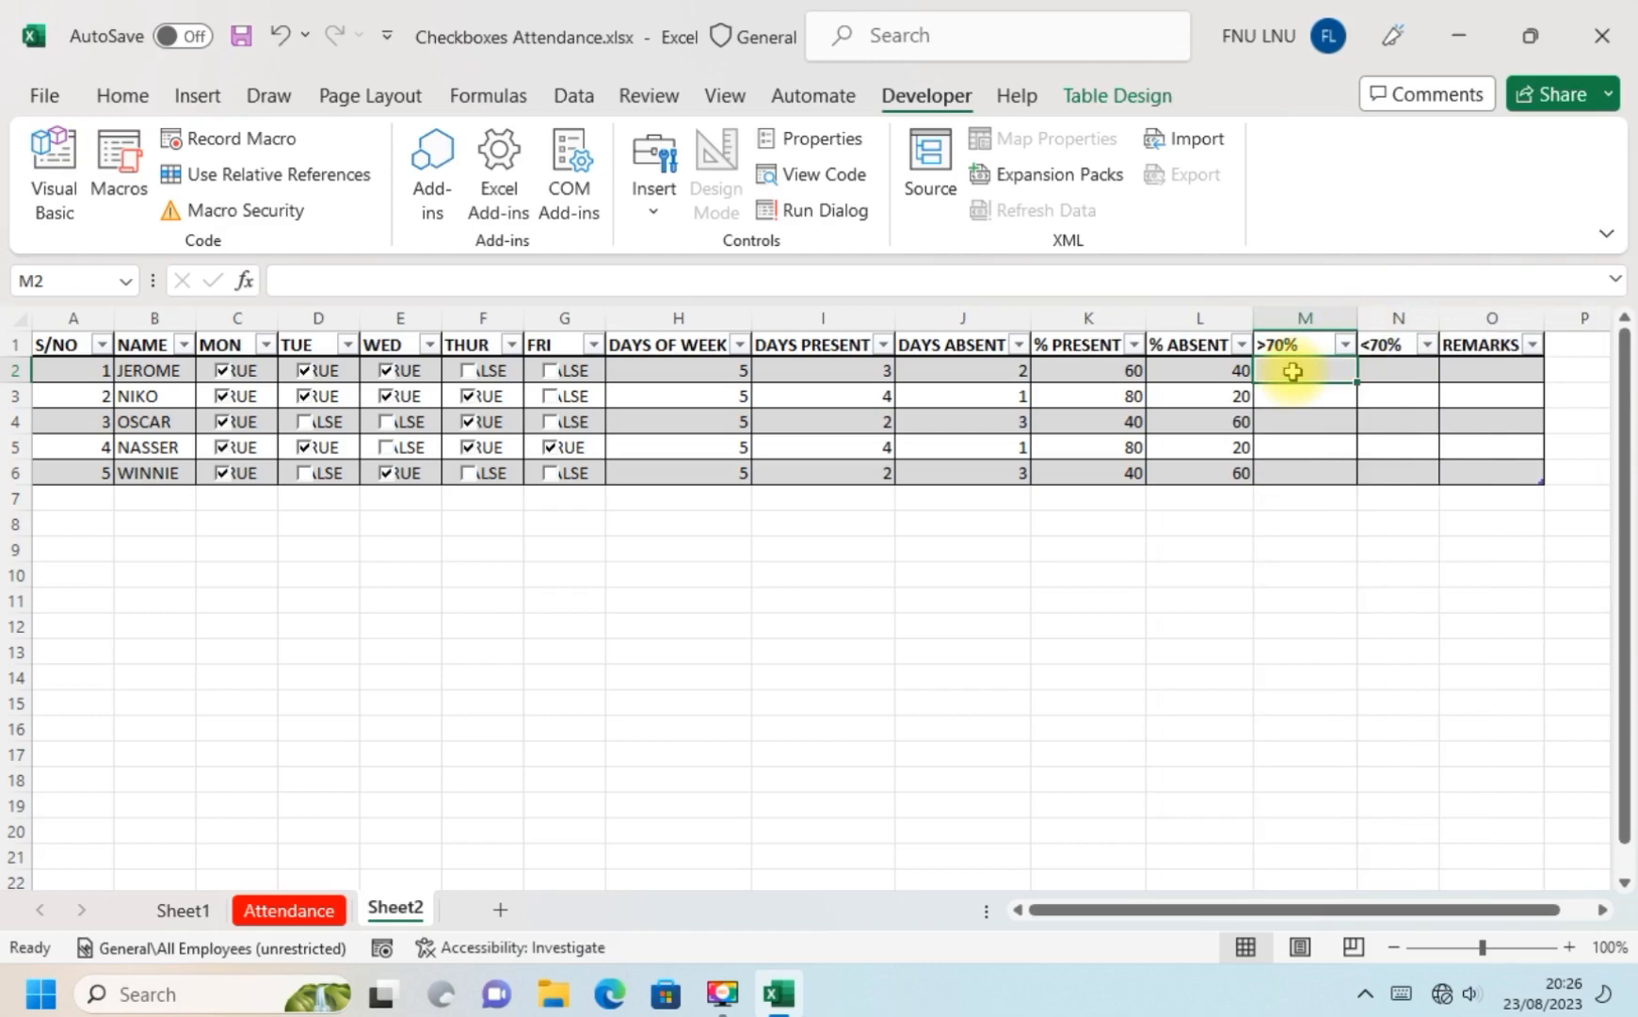
pyautogui.write('=')
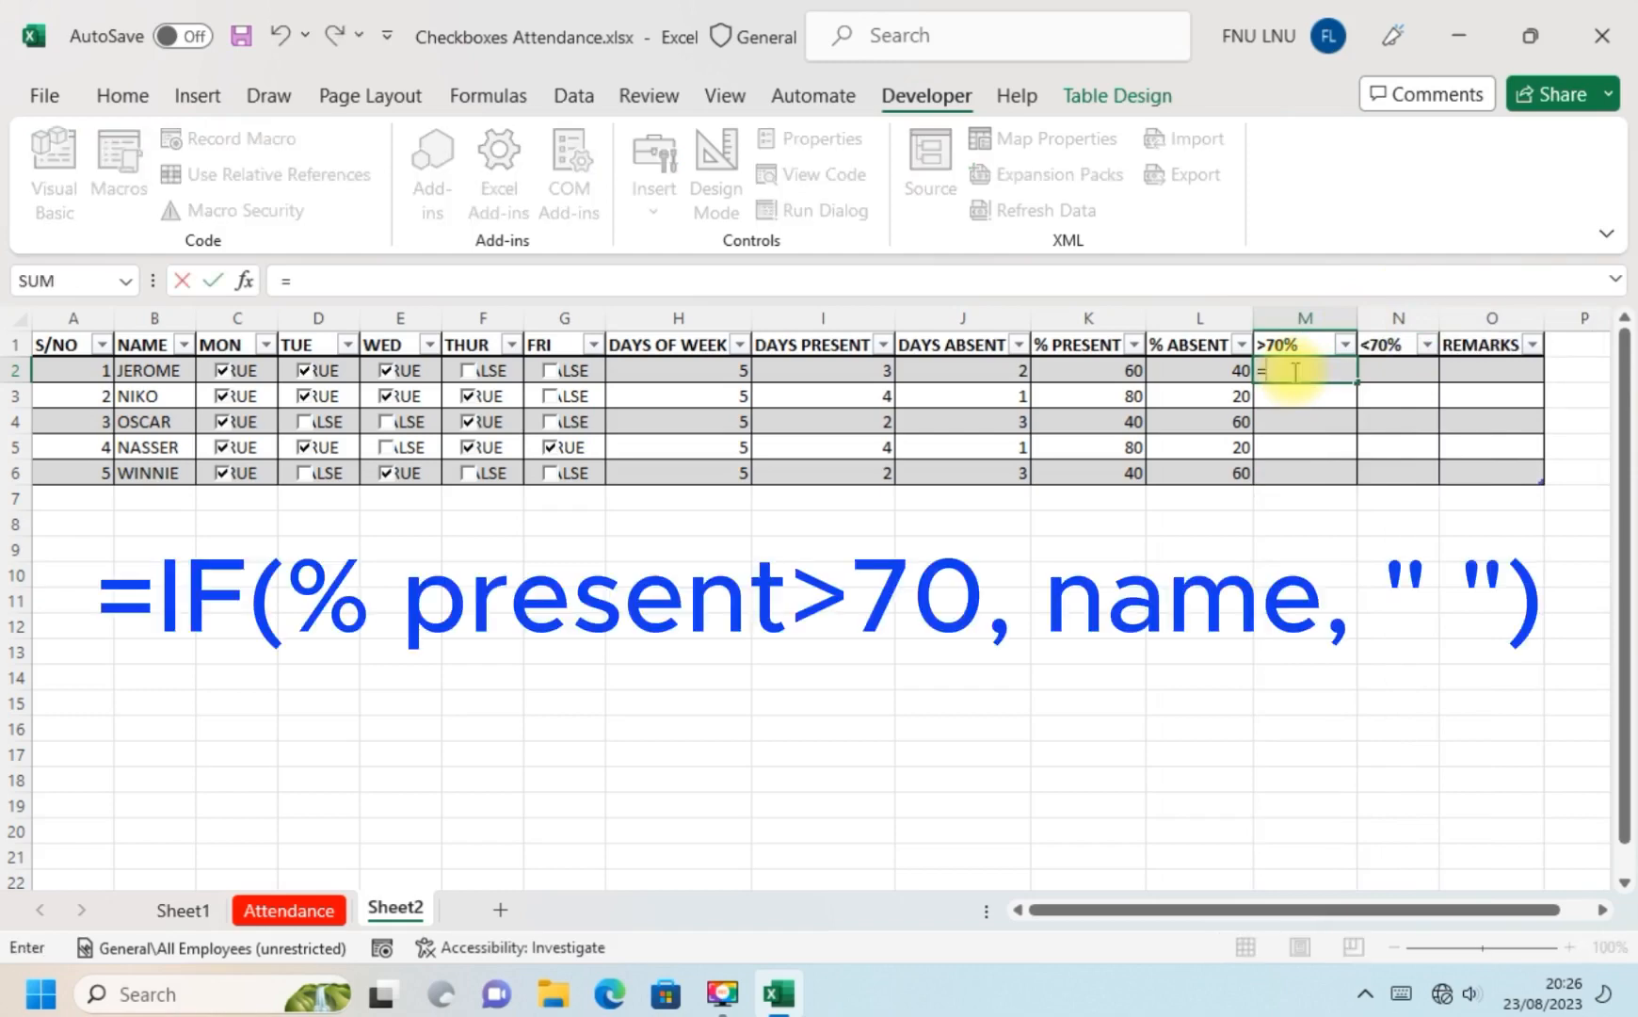
pyautogui.write('IF')
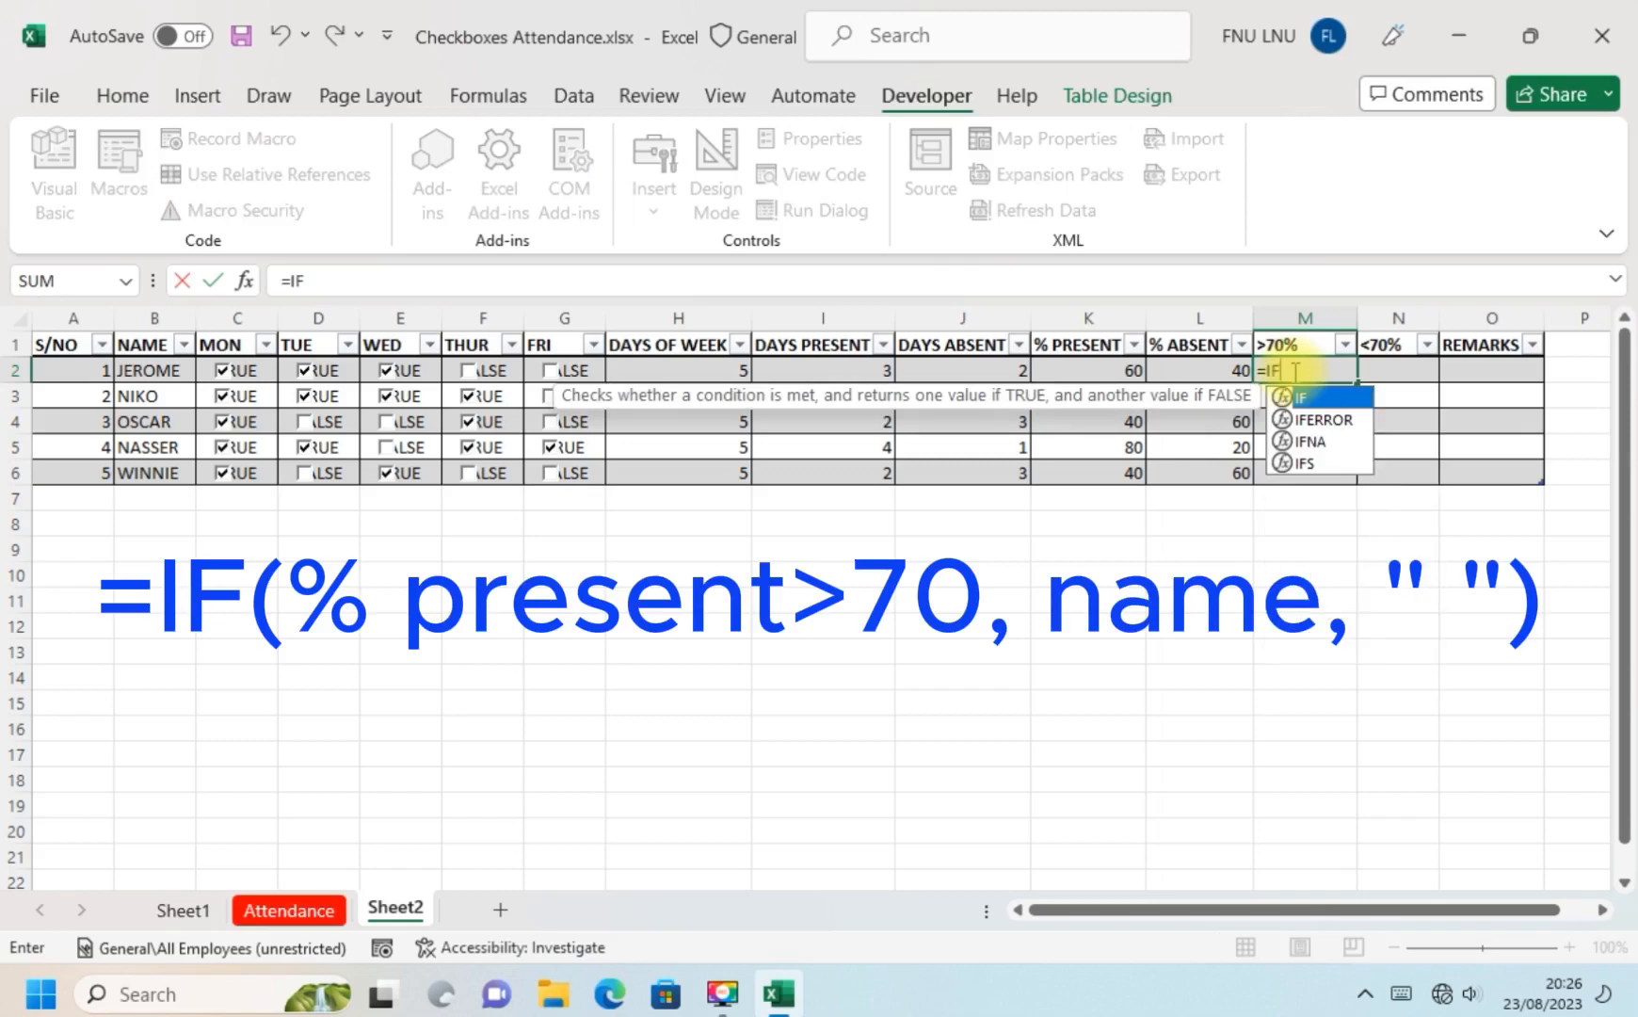
pyautogui.write('(')
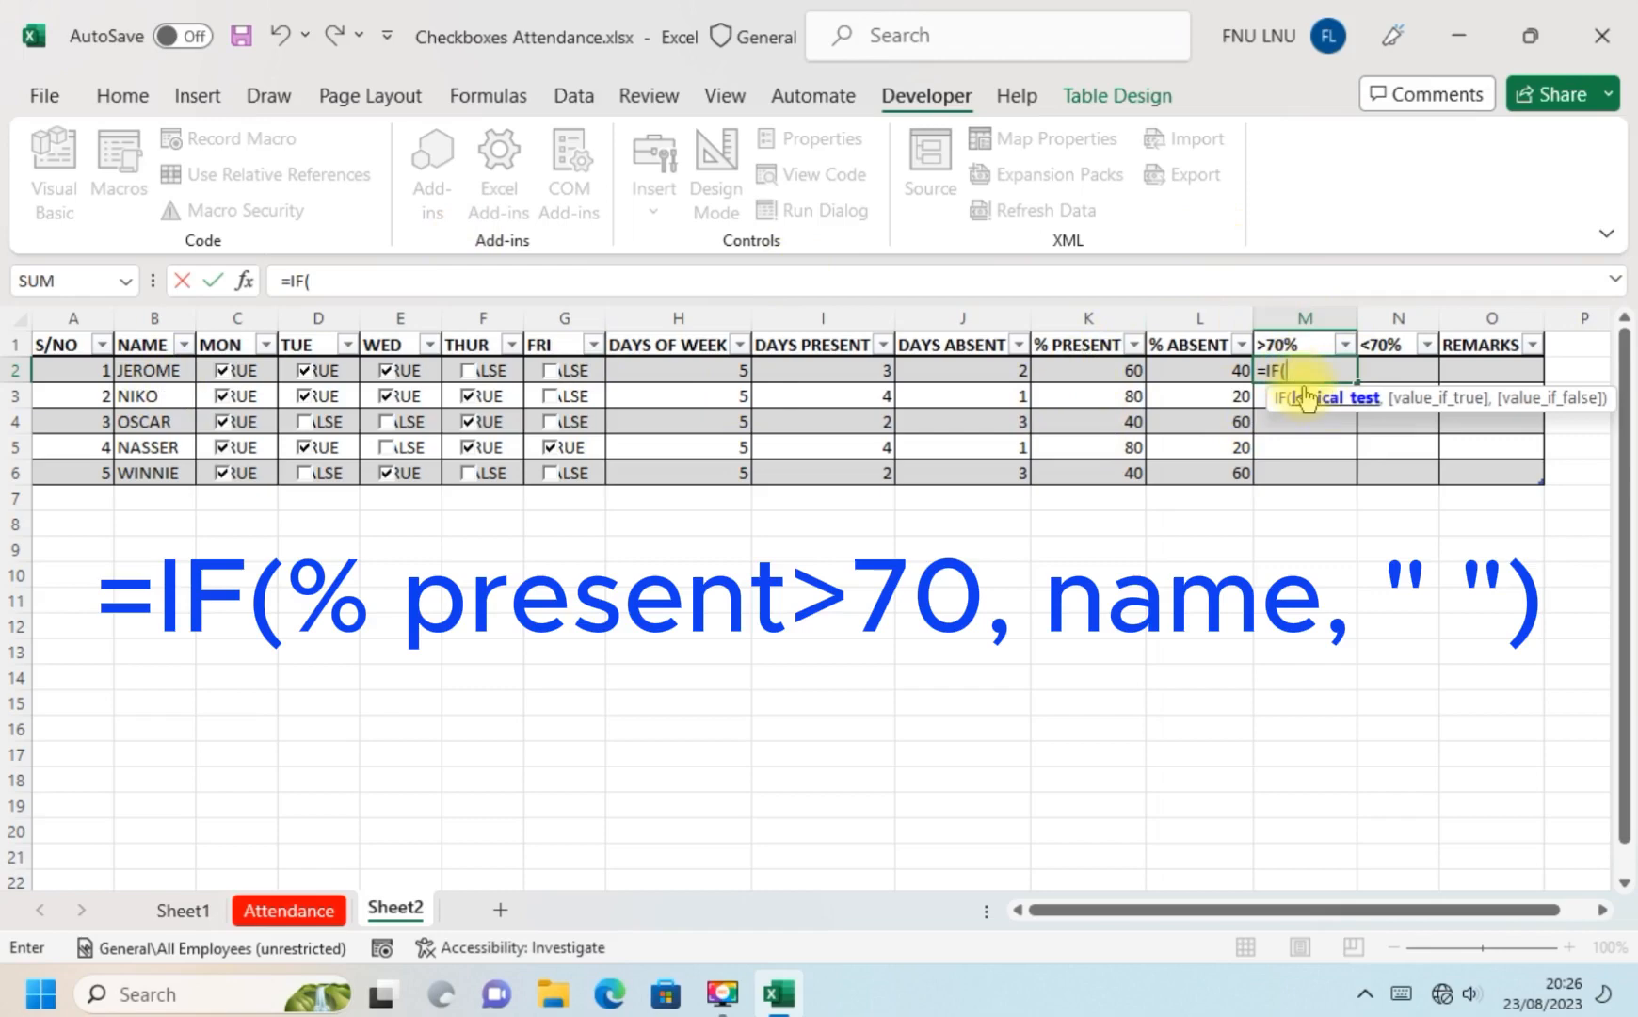
pyautogui.click(1098, 374)
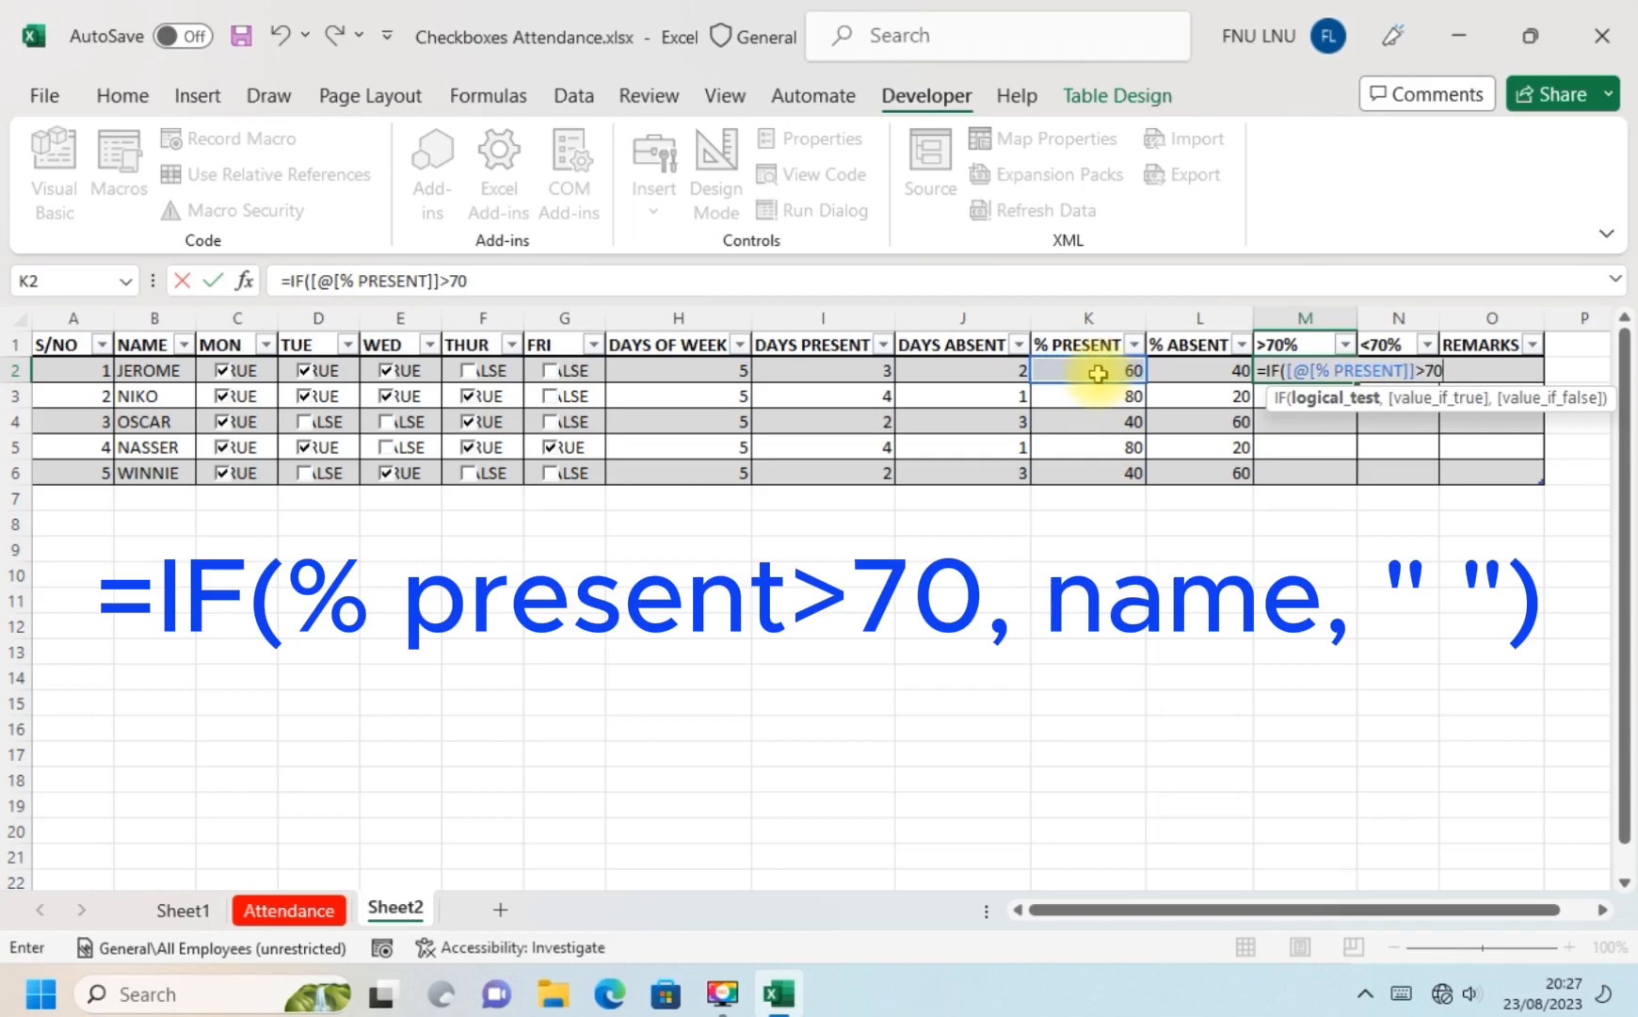
pyautogui.write(',')
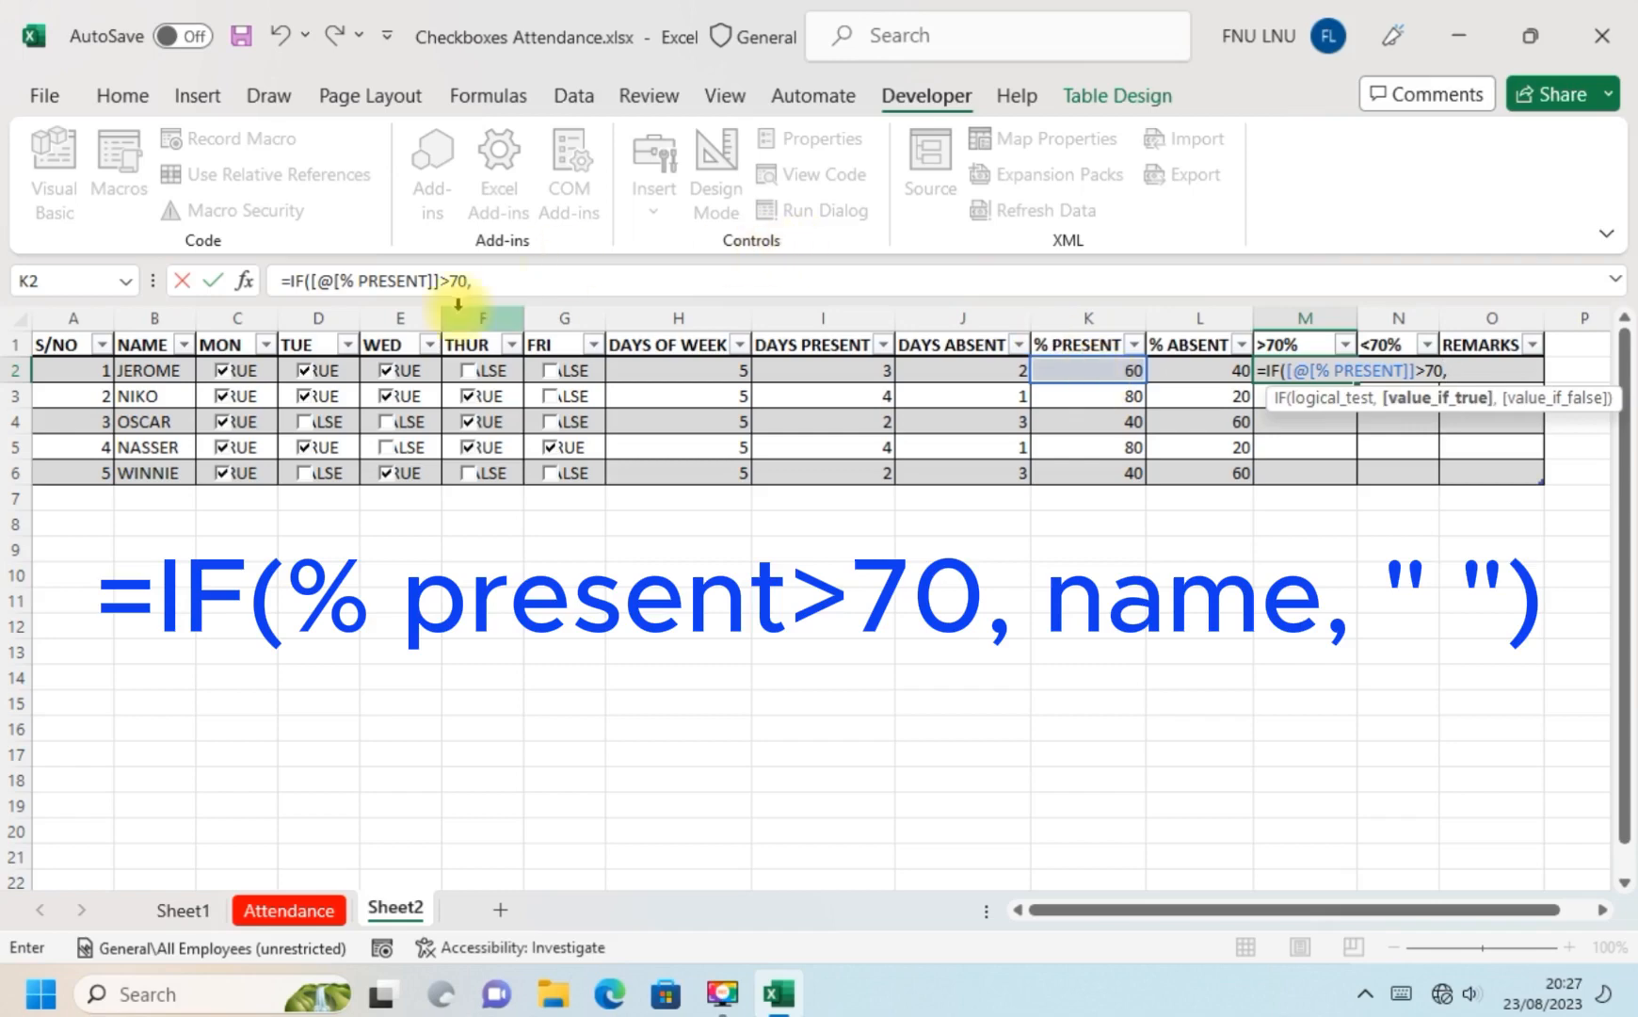
pyautogui.click(156, 370)
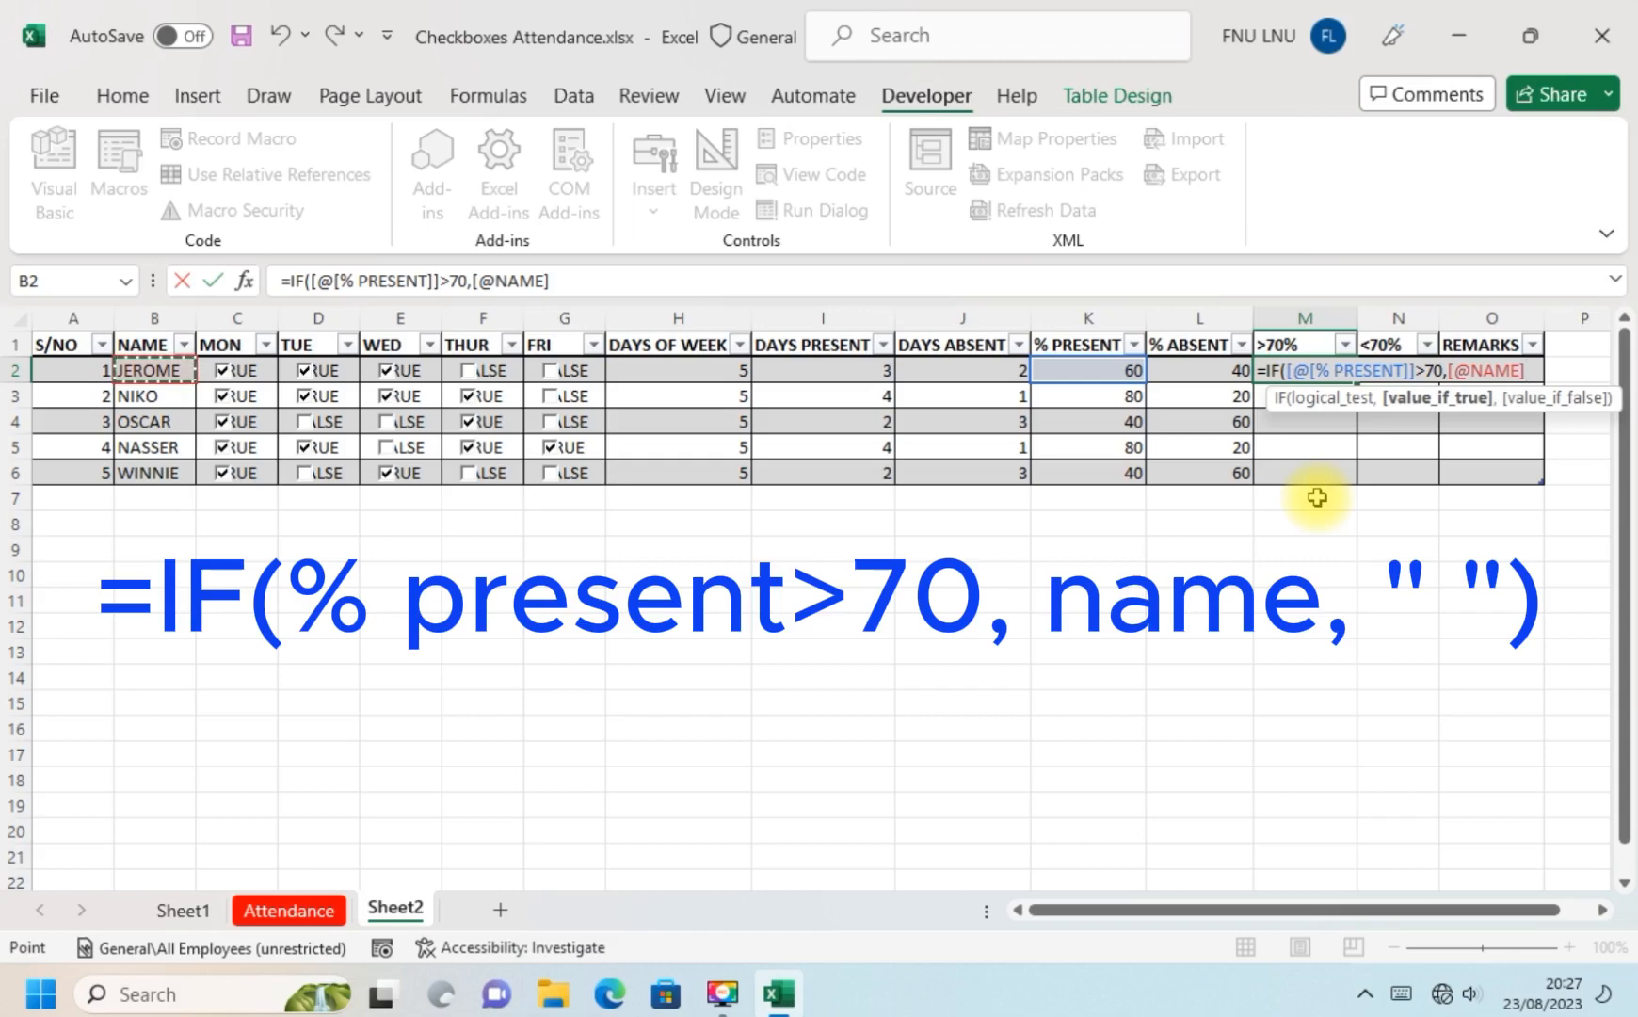
pyautogui.write(',')
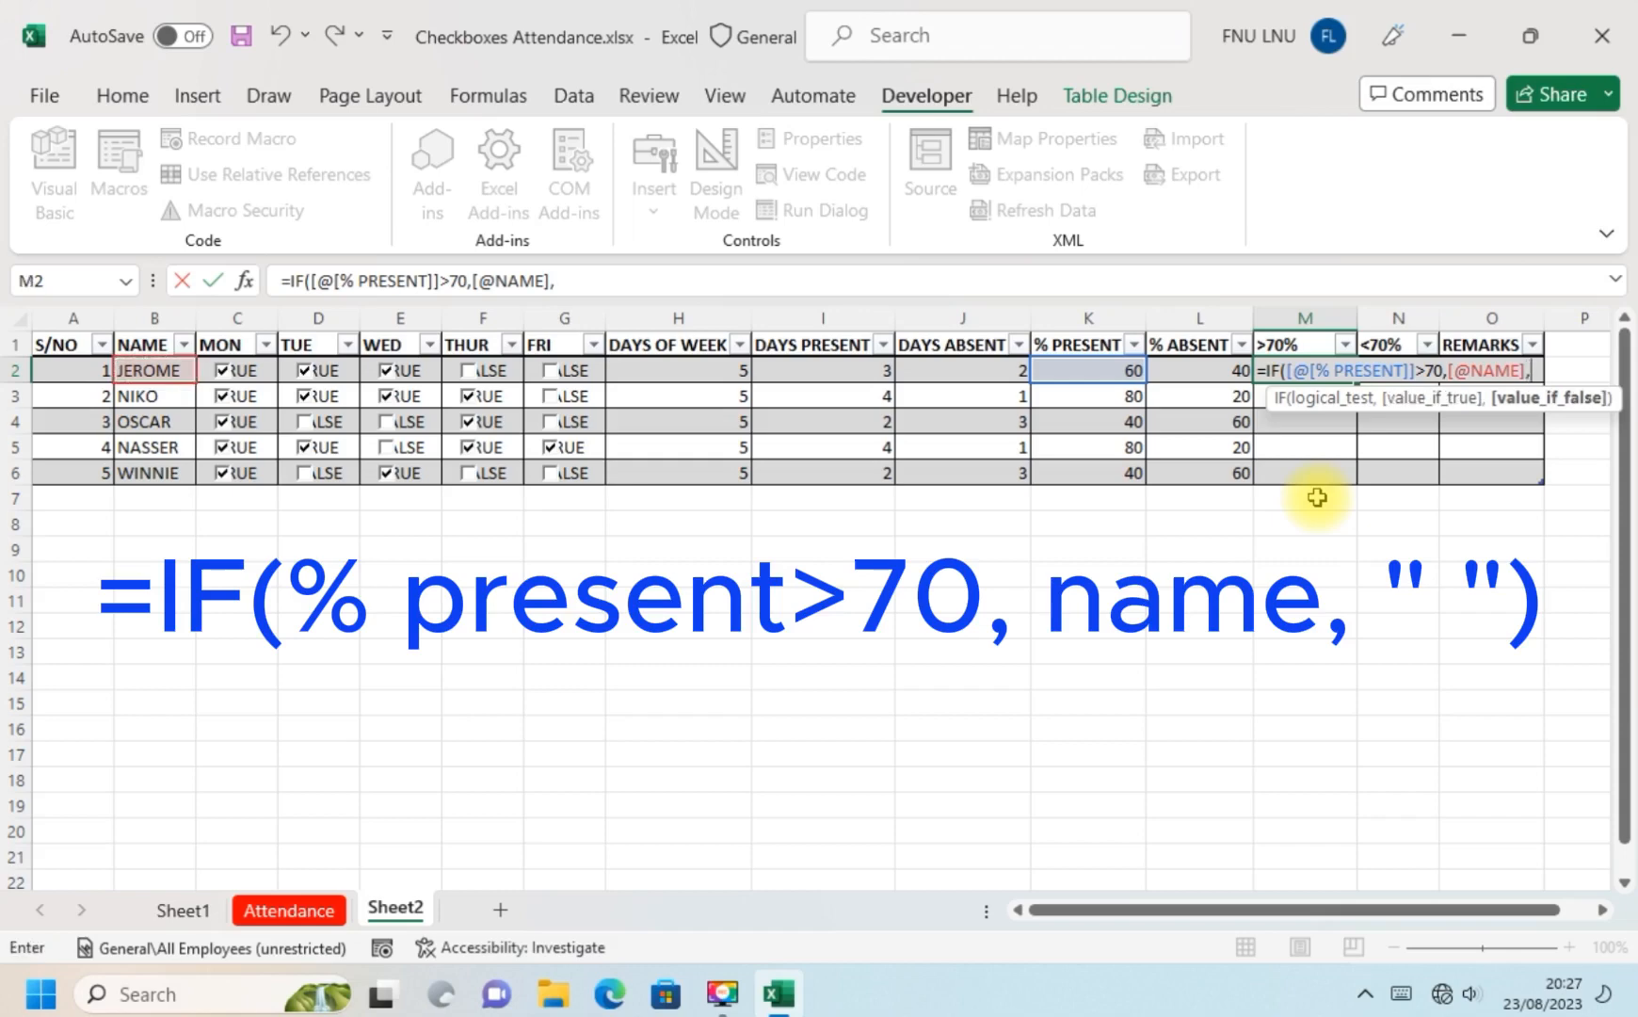
pyautogui.write('""')
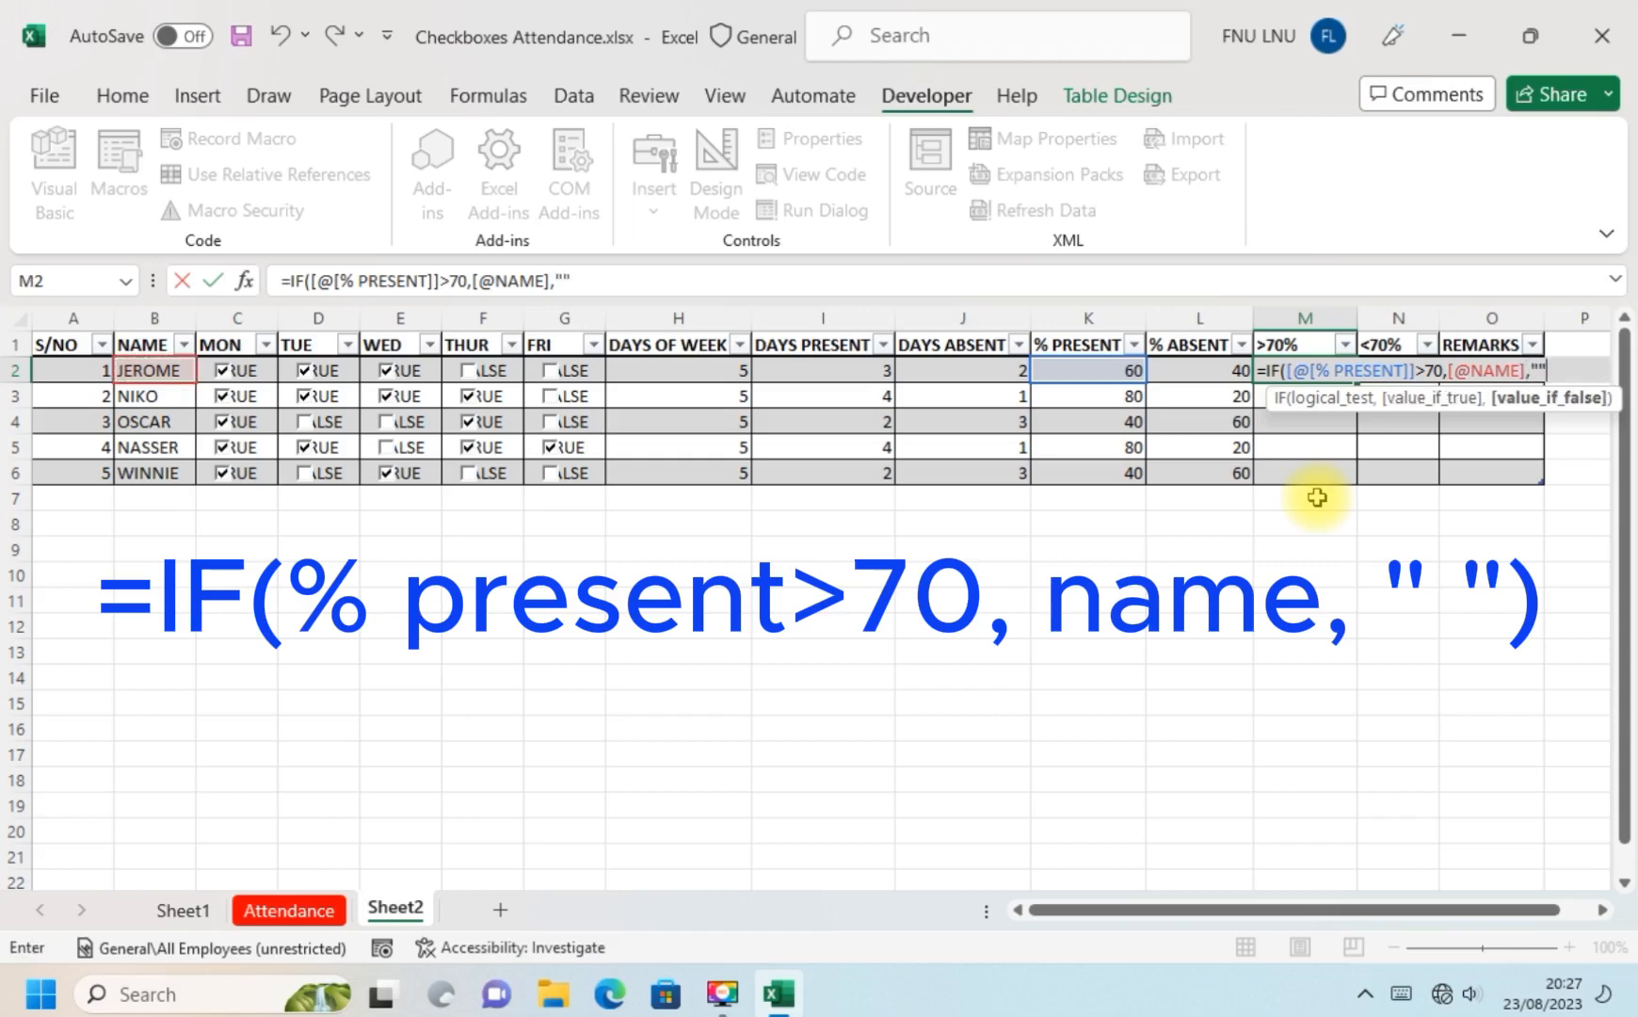
pyautogui.write(')')
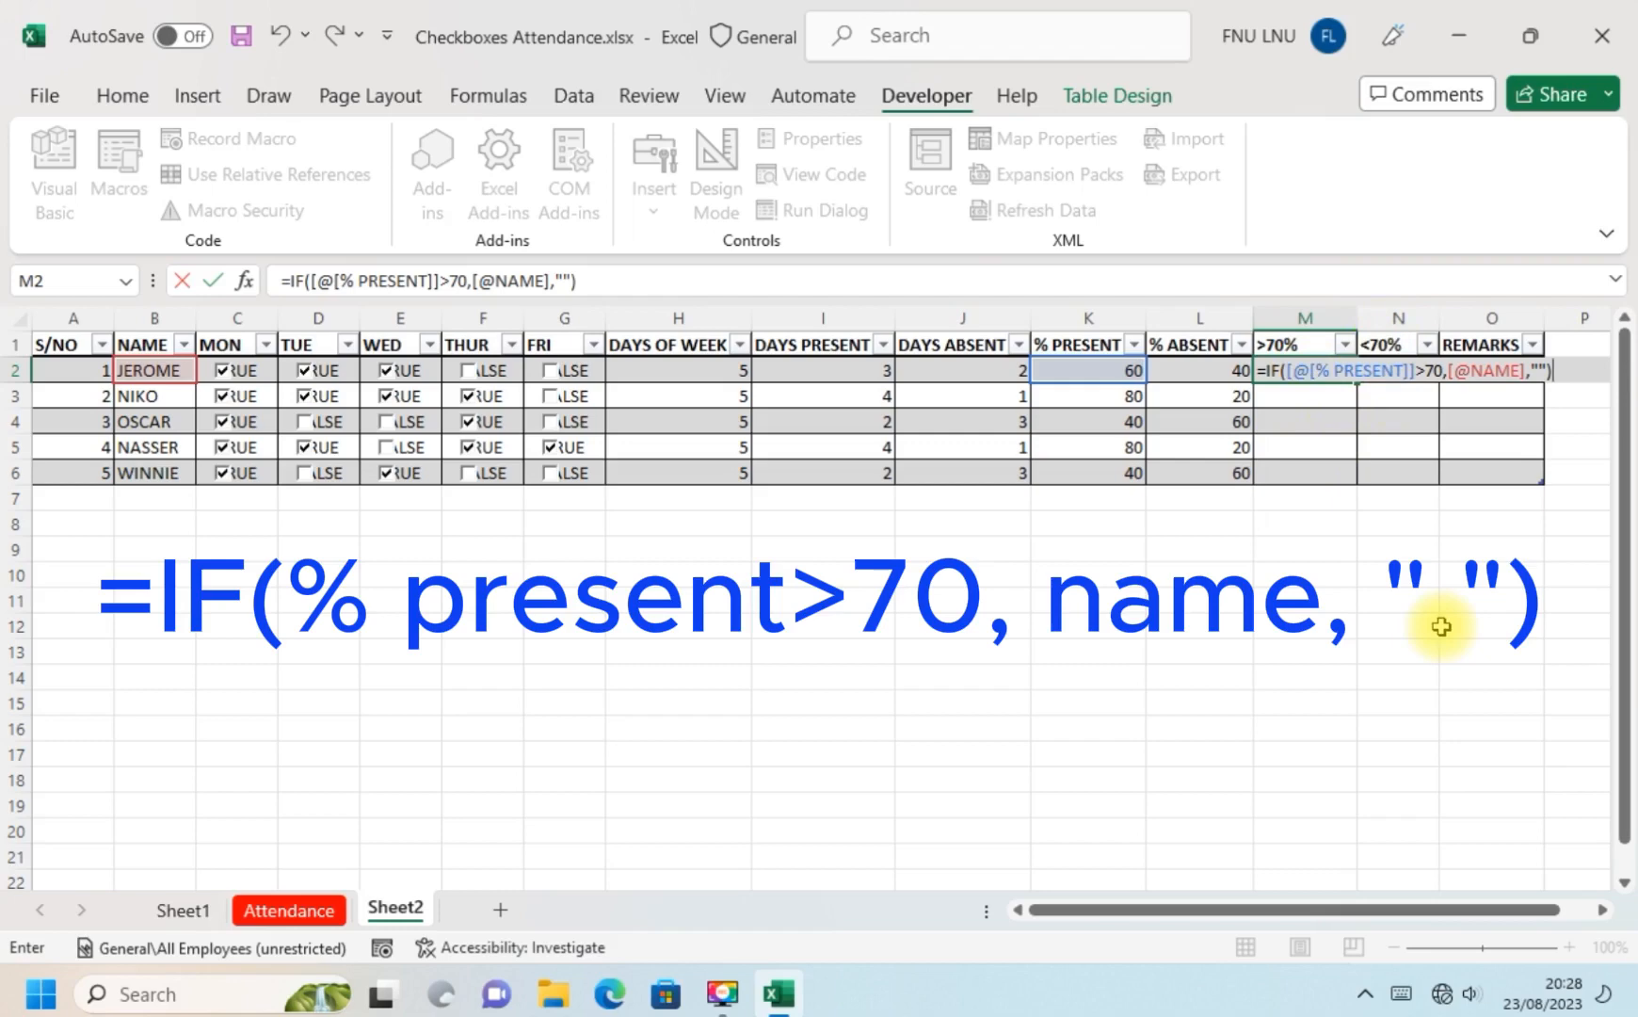
pyautogui.press('Return')
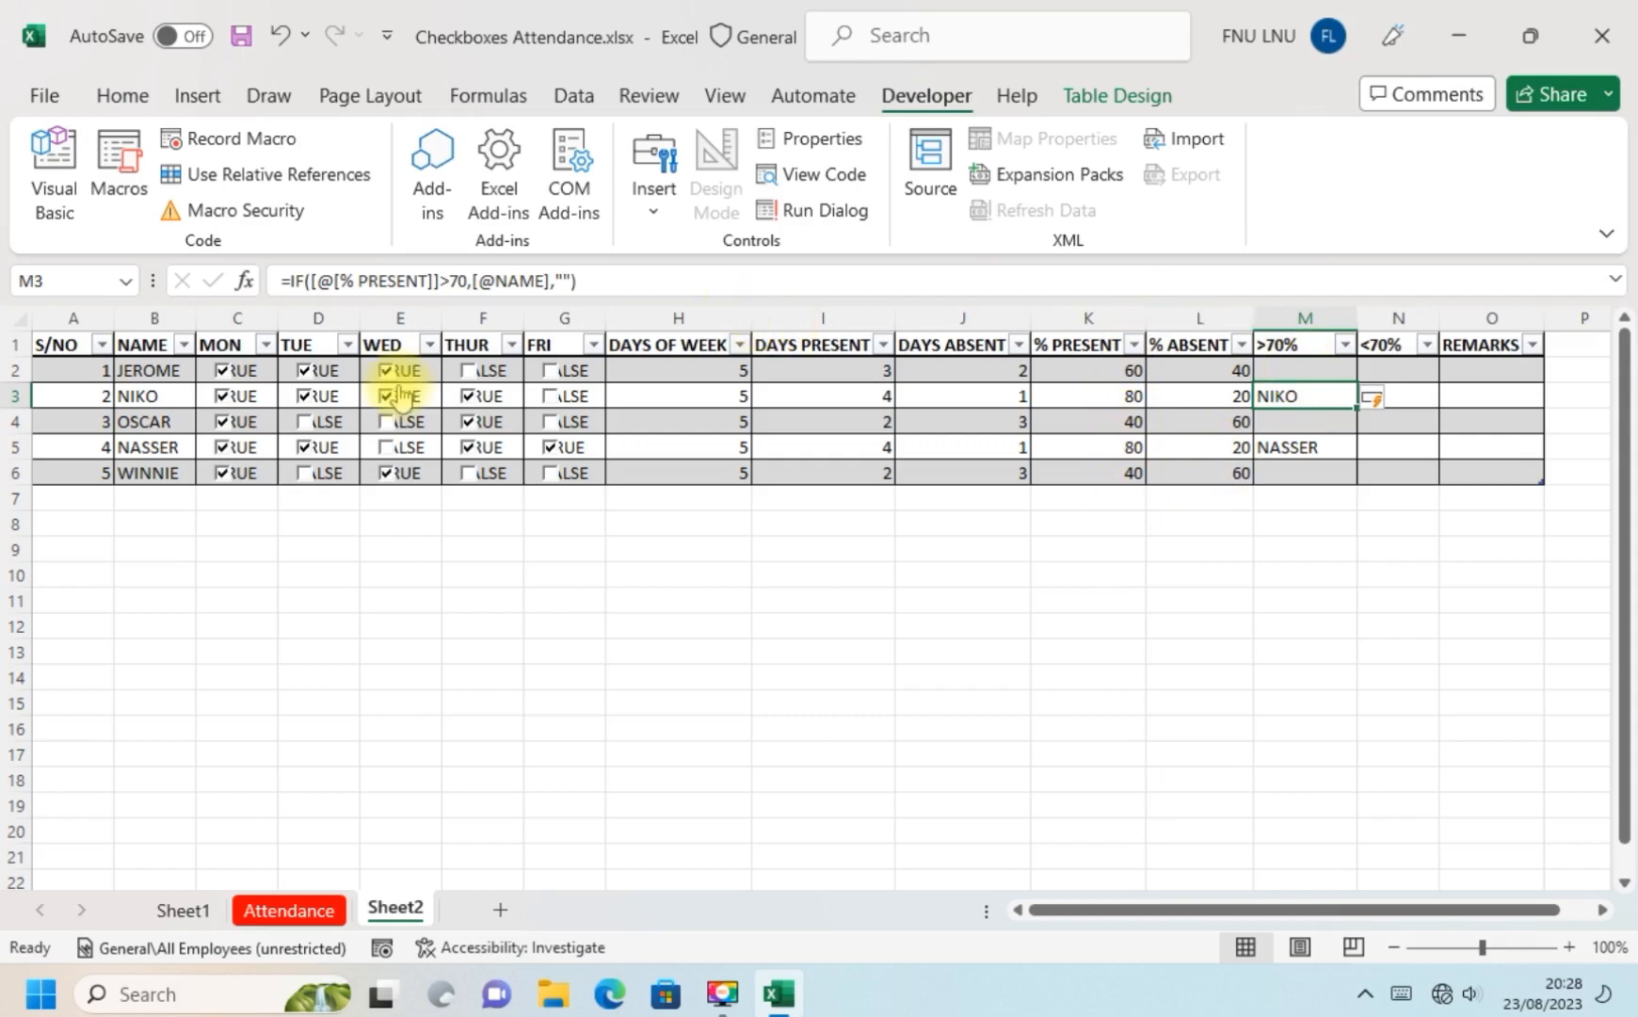
# Test the >70% column by toggling the row 2 Thursday checkbox, leaving both Thursday and Friday ticked.
pyautogui.click(468, 372)
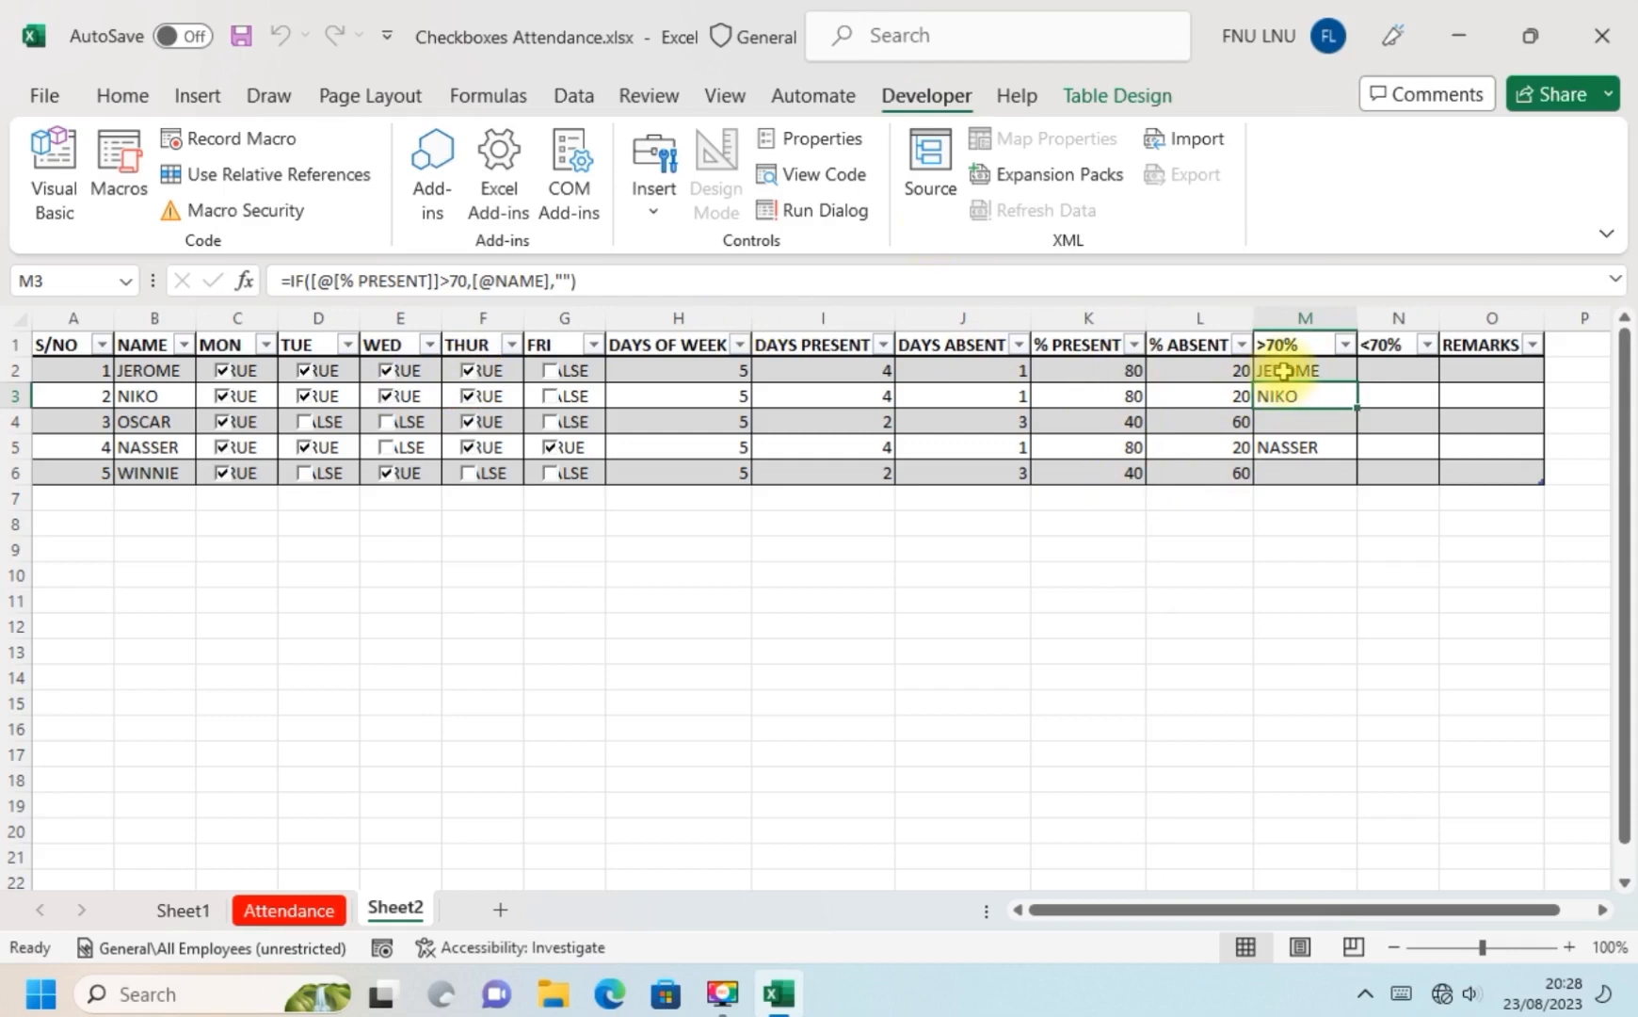
pyautogui.click(468, 372)
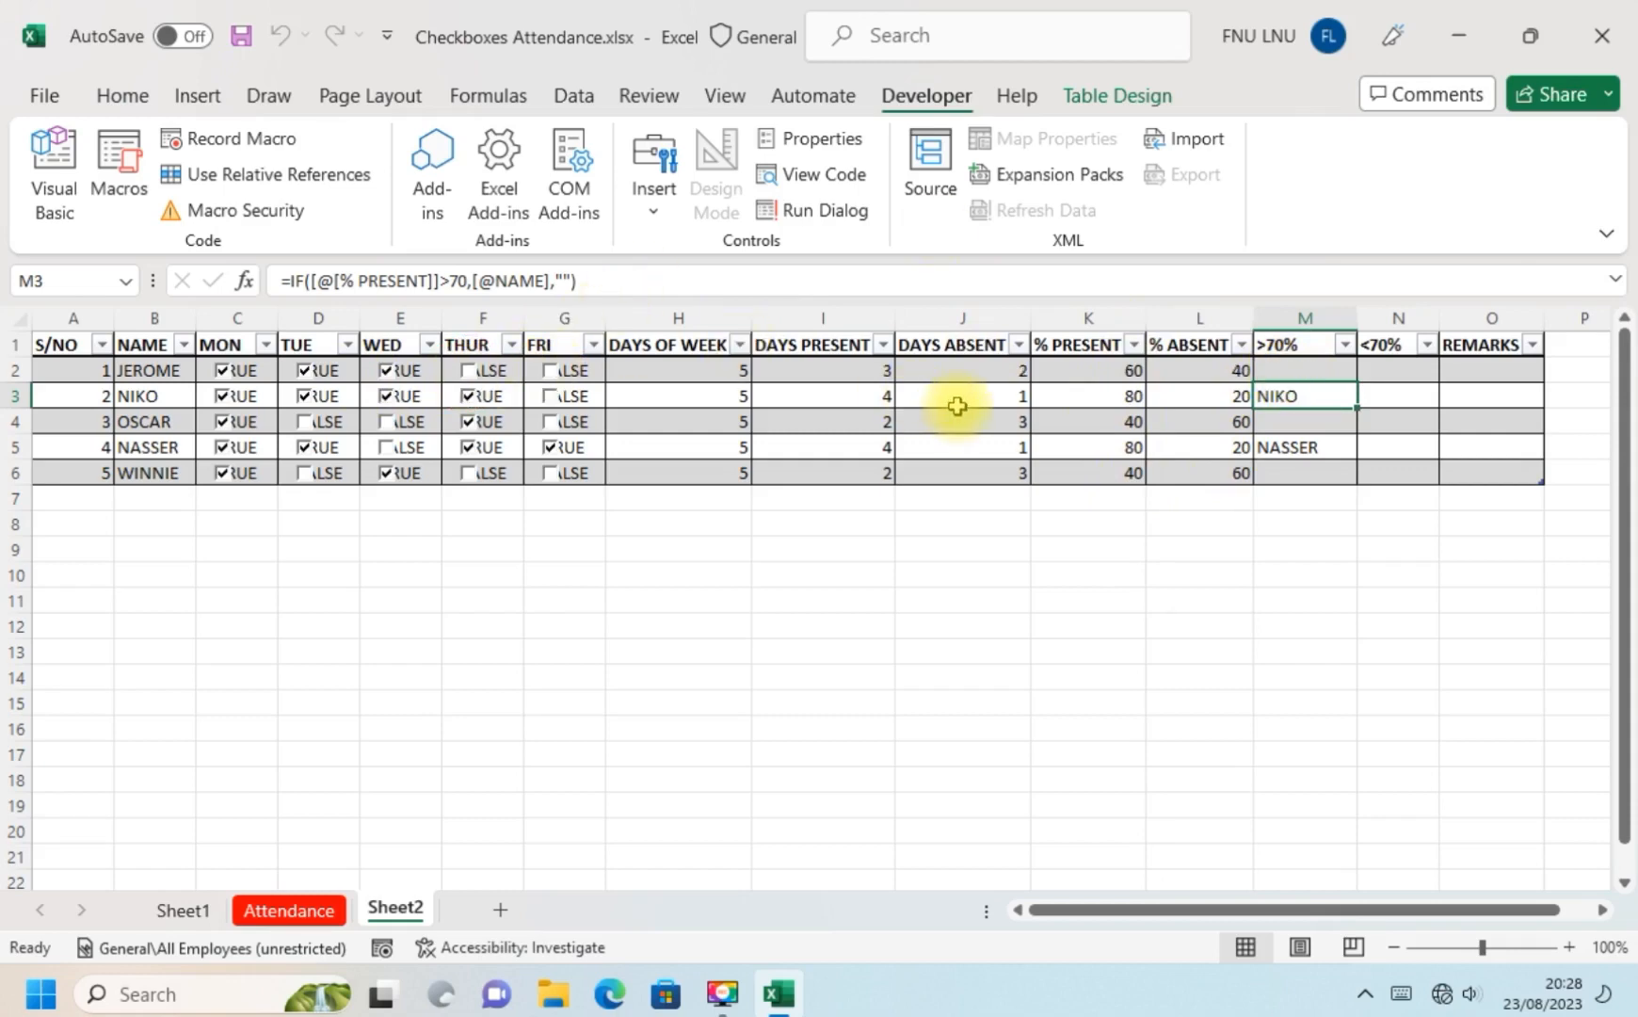
pyautogui.click(550, 371)
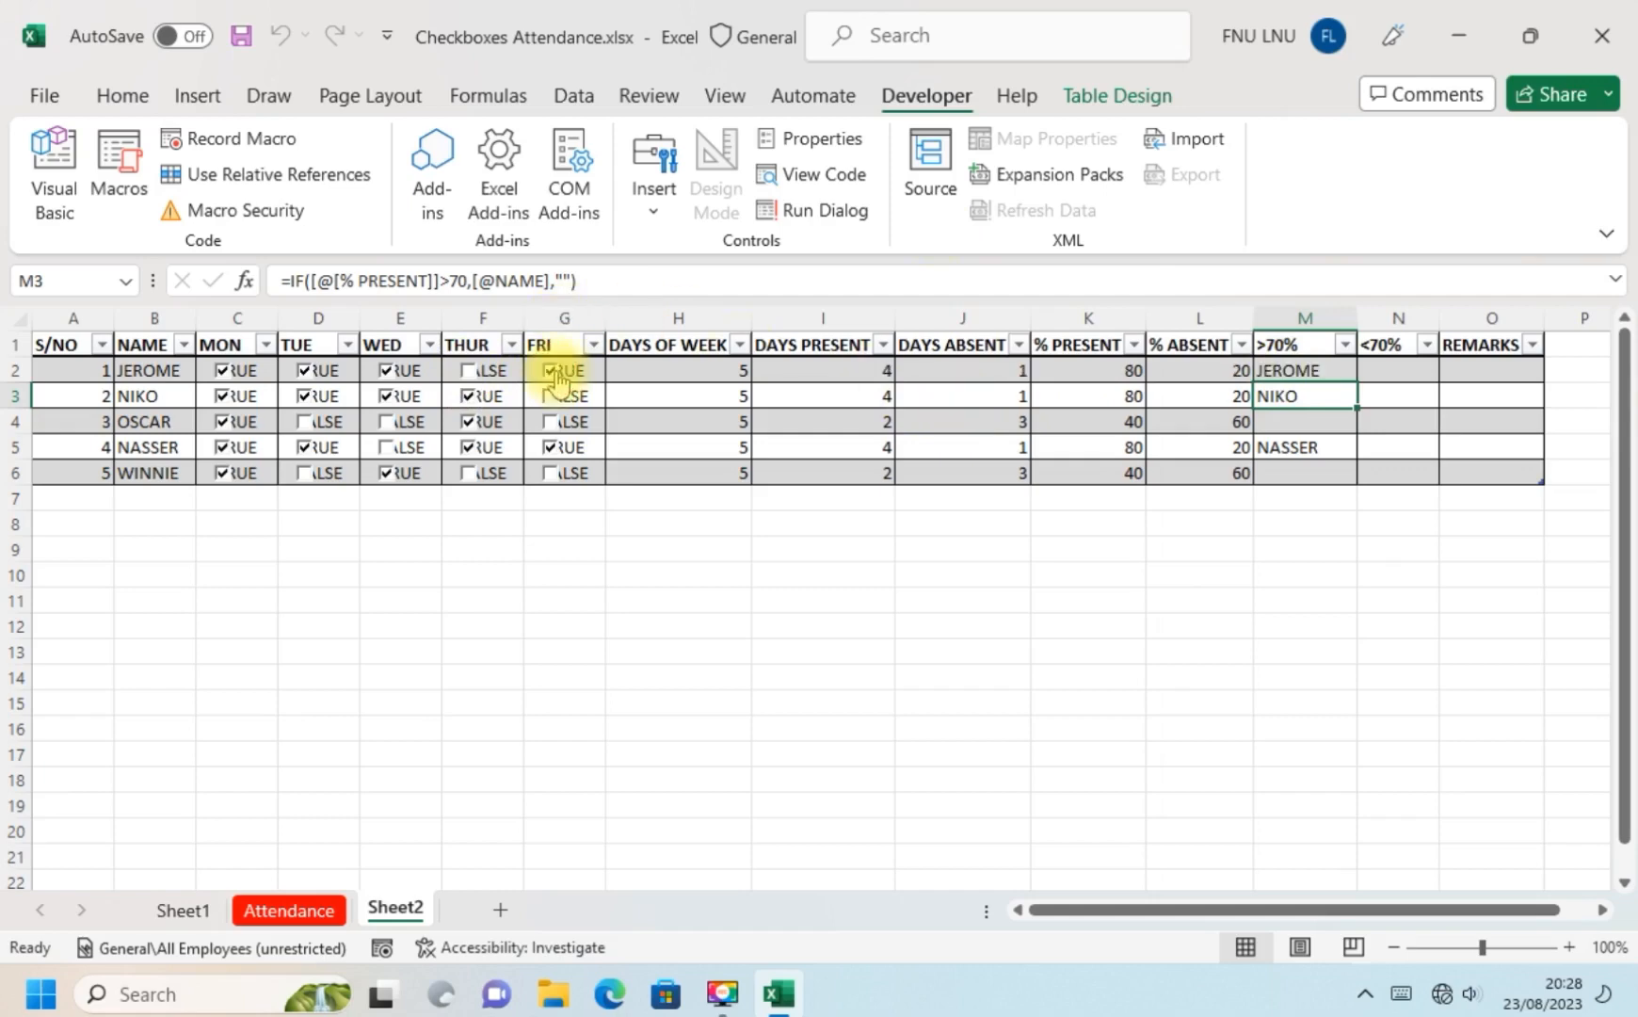
pyautogui.click(468, 372)
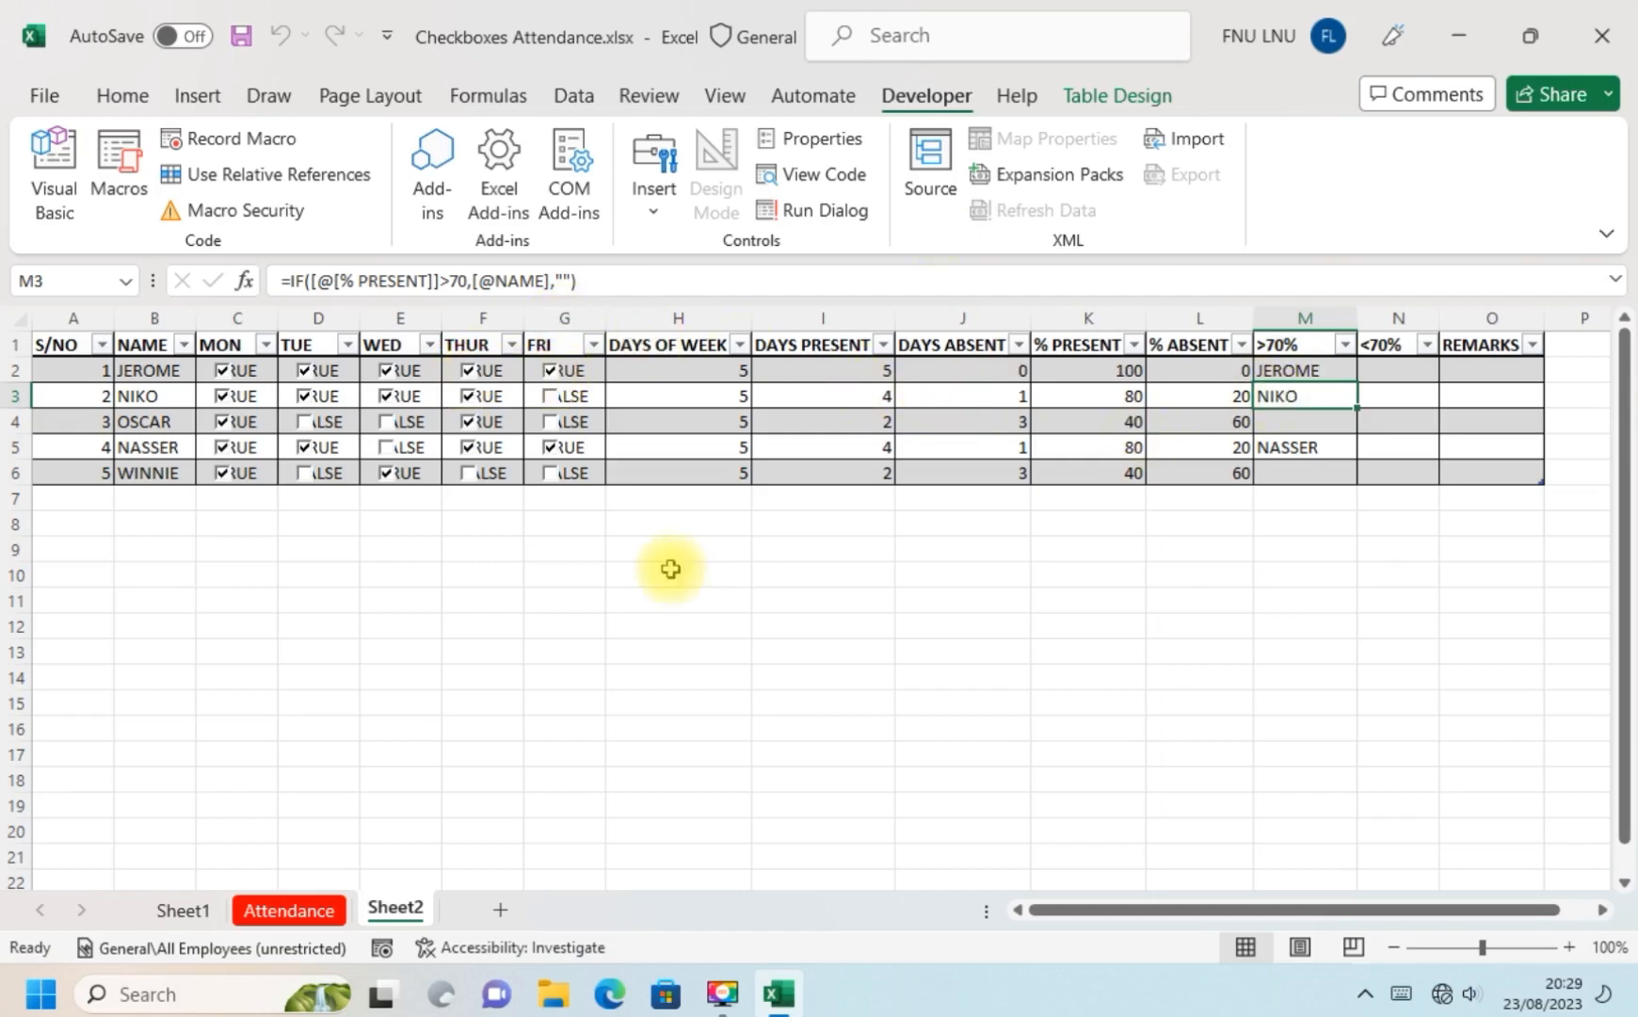
# Tick the Tuesday and Wednesday checkboxes in row 4 and the Friday and Thursday checkboxes in row 6.
pyautogui.click(305, 423)
pyautogui.click(386, 422)
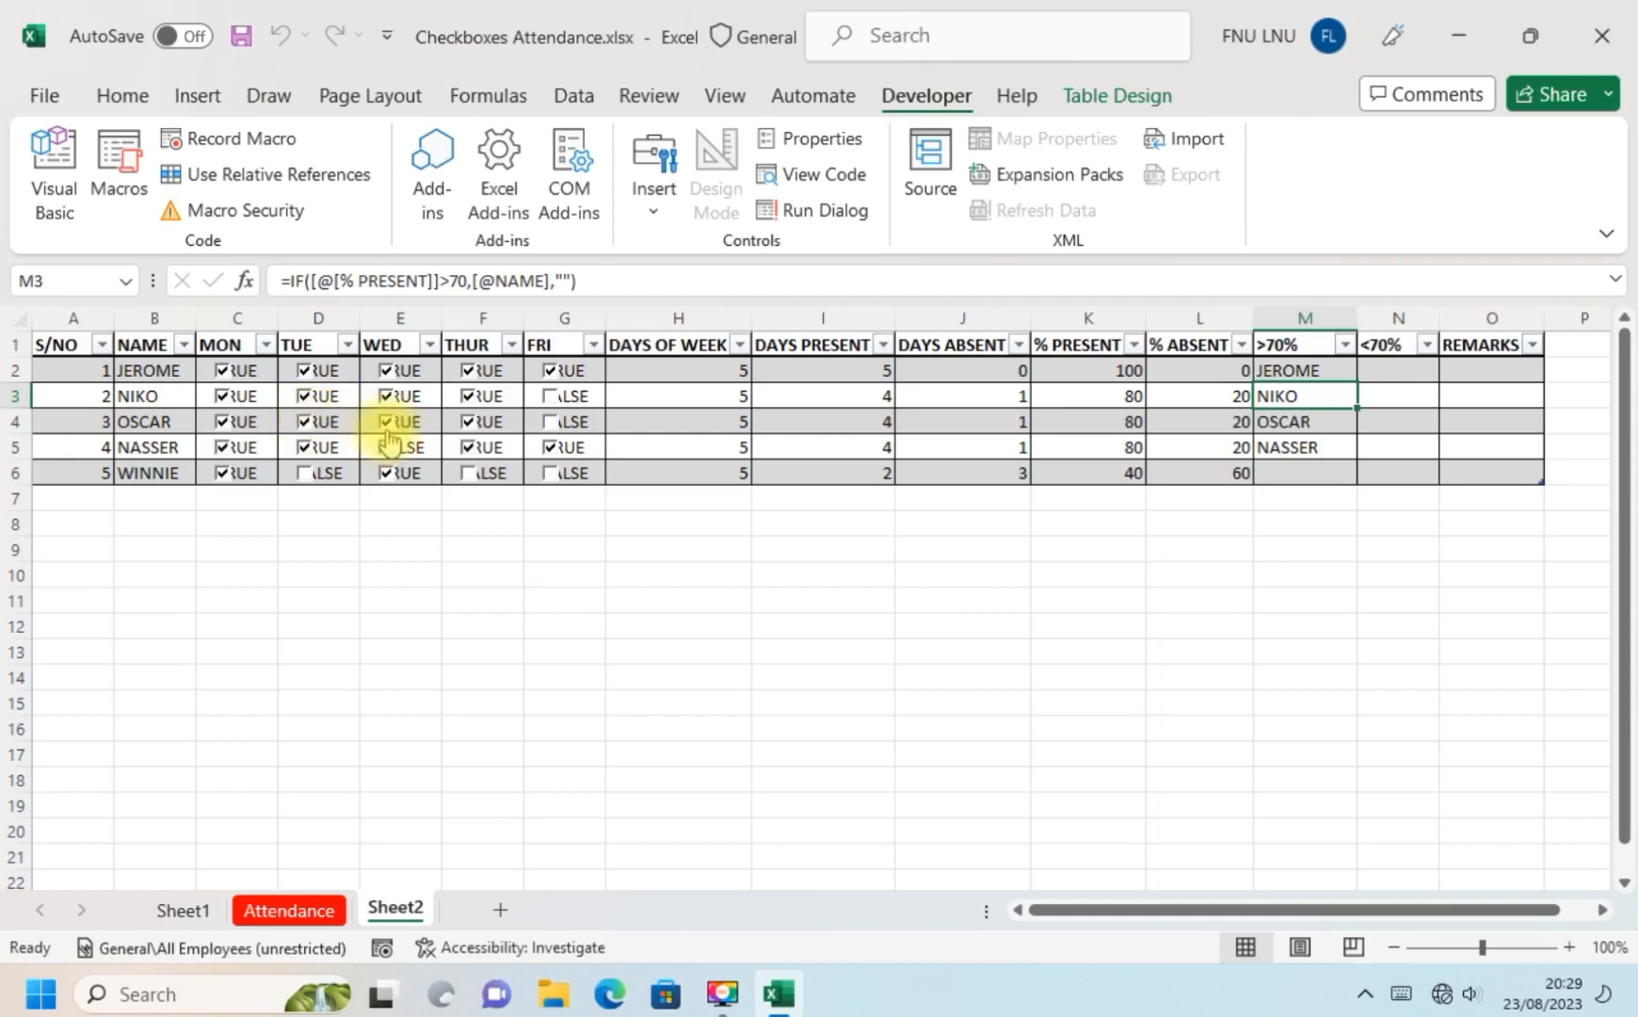
pyautogui.click(554, 470)
pyautogui.click(474, 475)
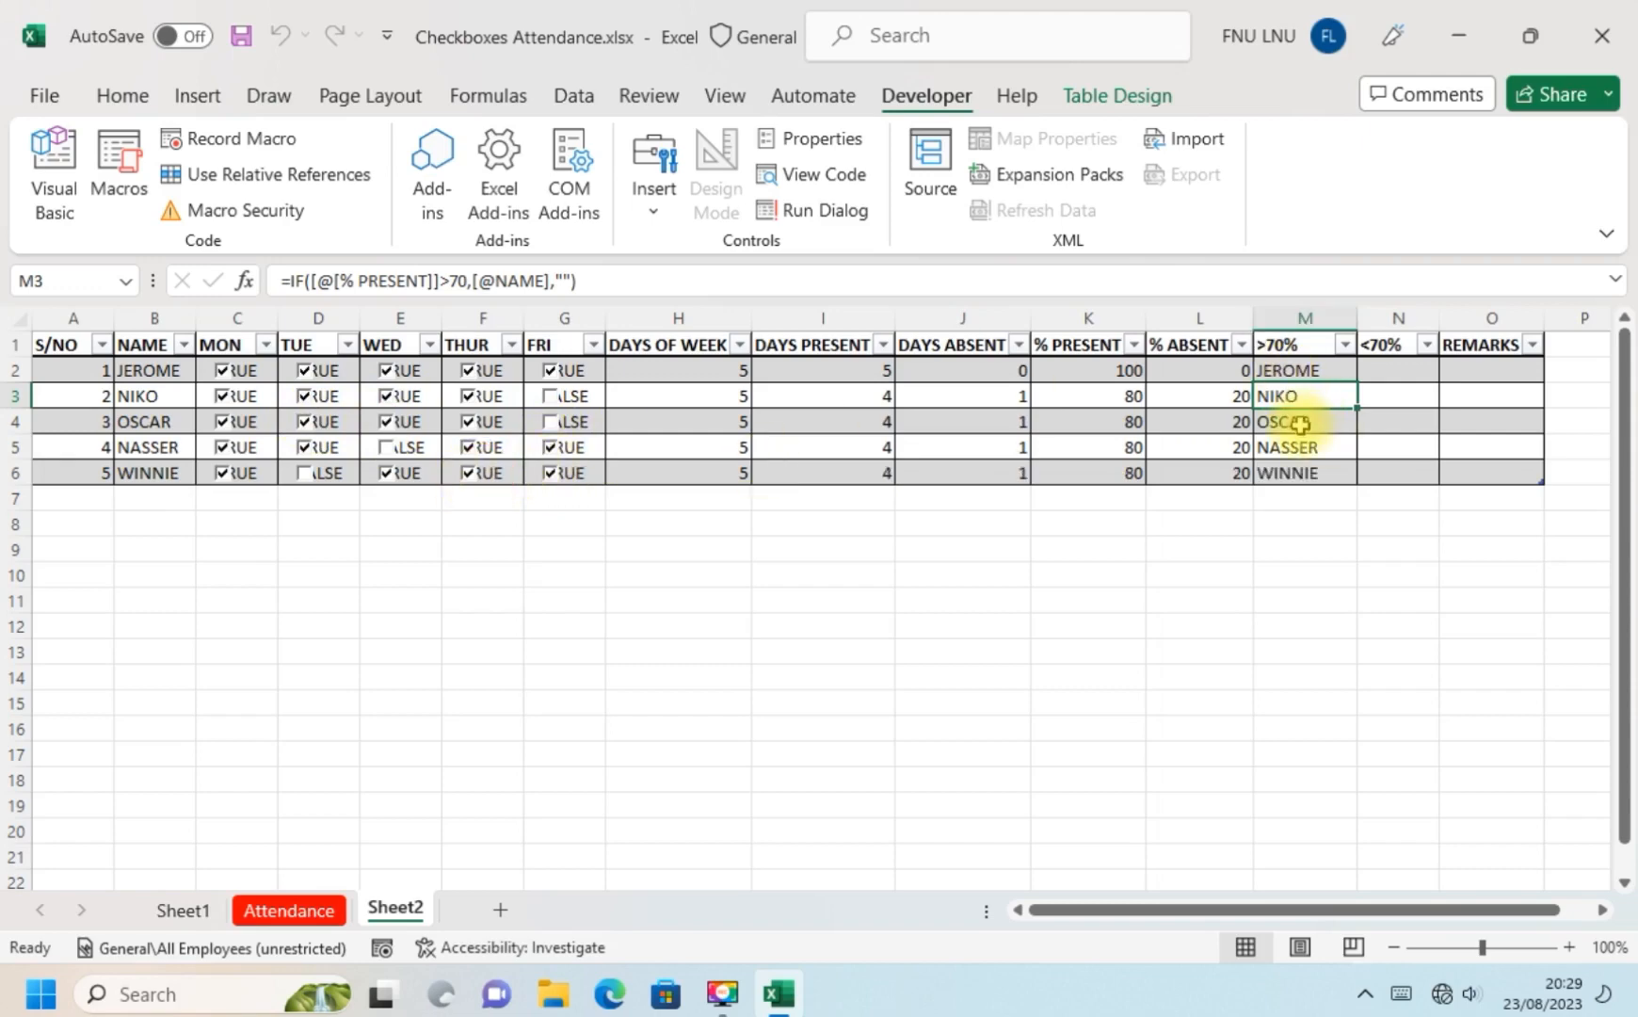
# Tick the Tuesday checkbox in row 6, and untick the Friday and Thursday checkboxes in rows 6 and 2.
pyautogui.click(307, 473)
pyautogui.click(550, 472)
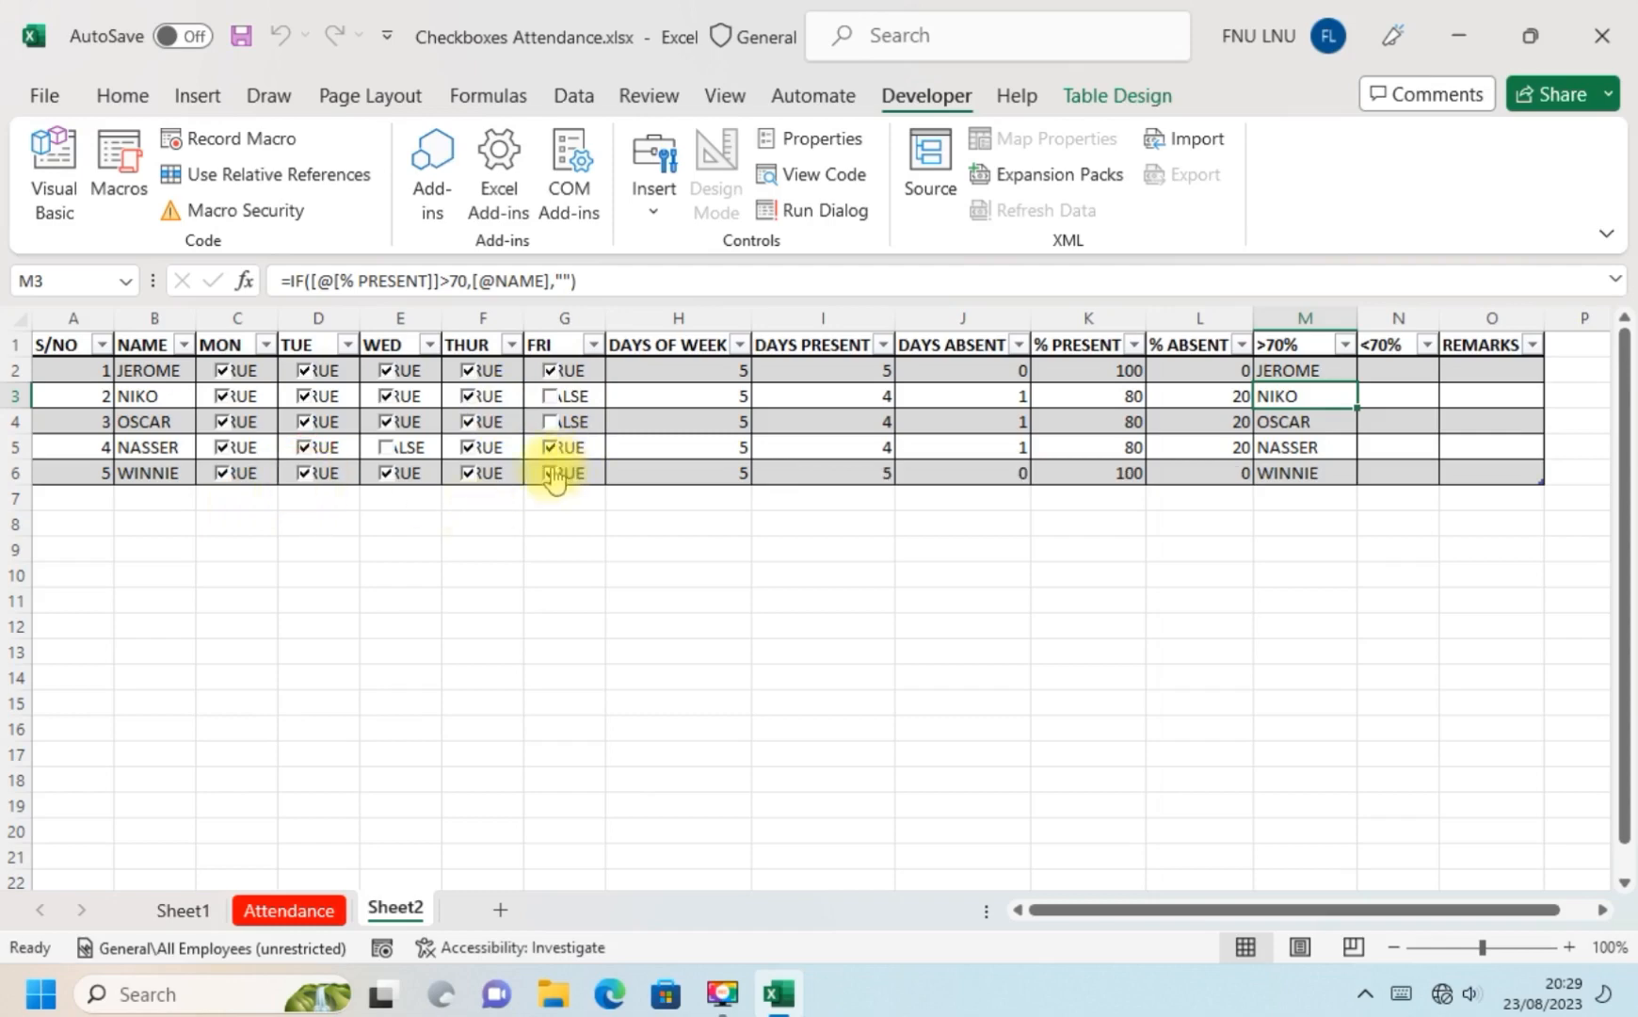
pyautogui.click(472, 477)
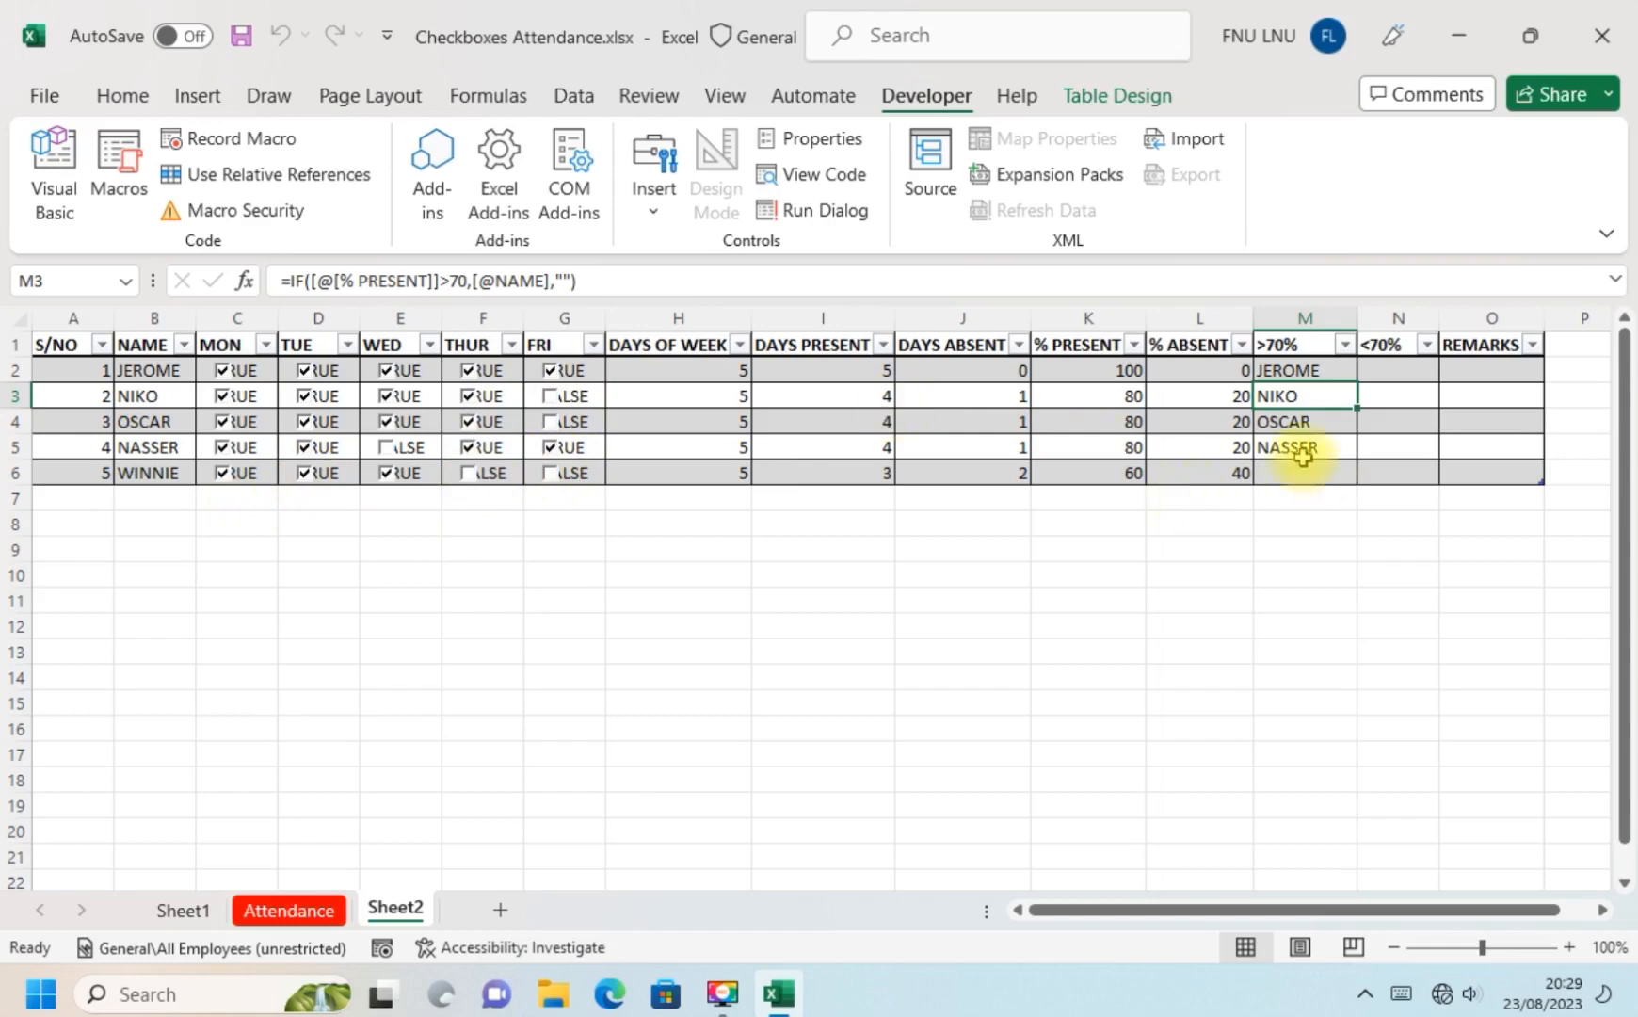
pyautogui.click(550, 371)
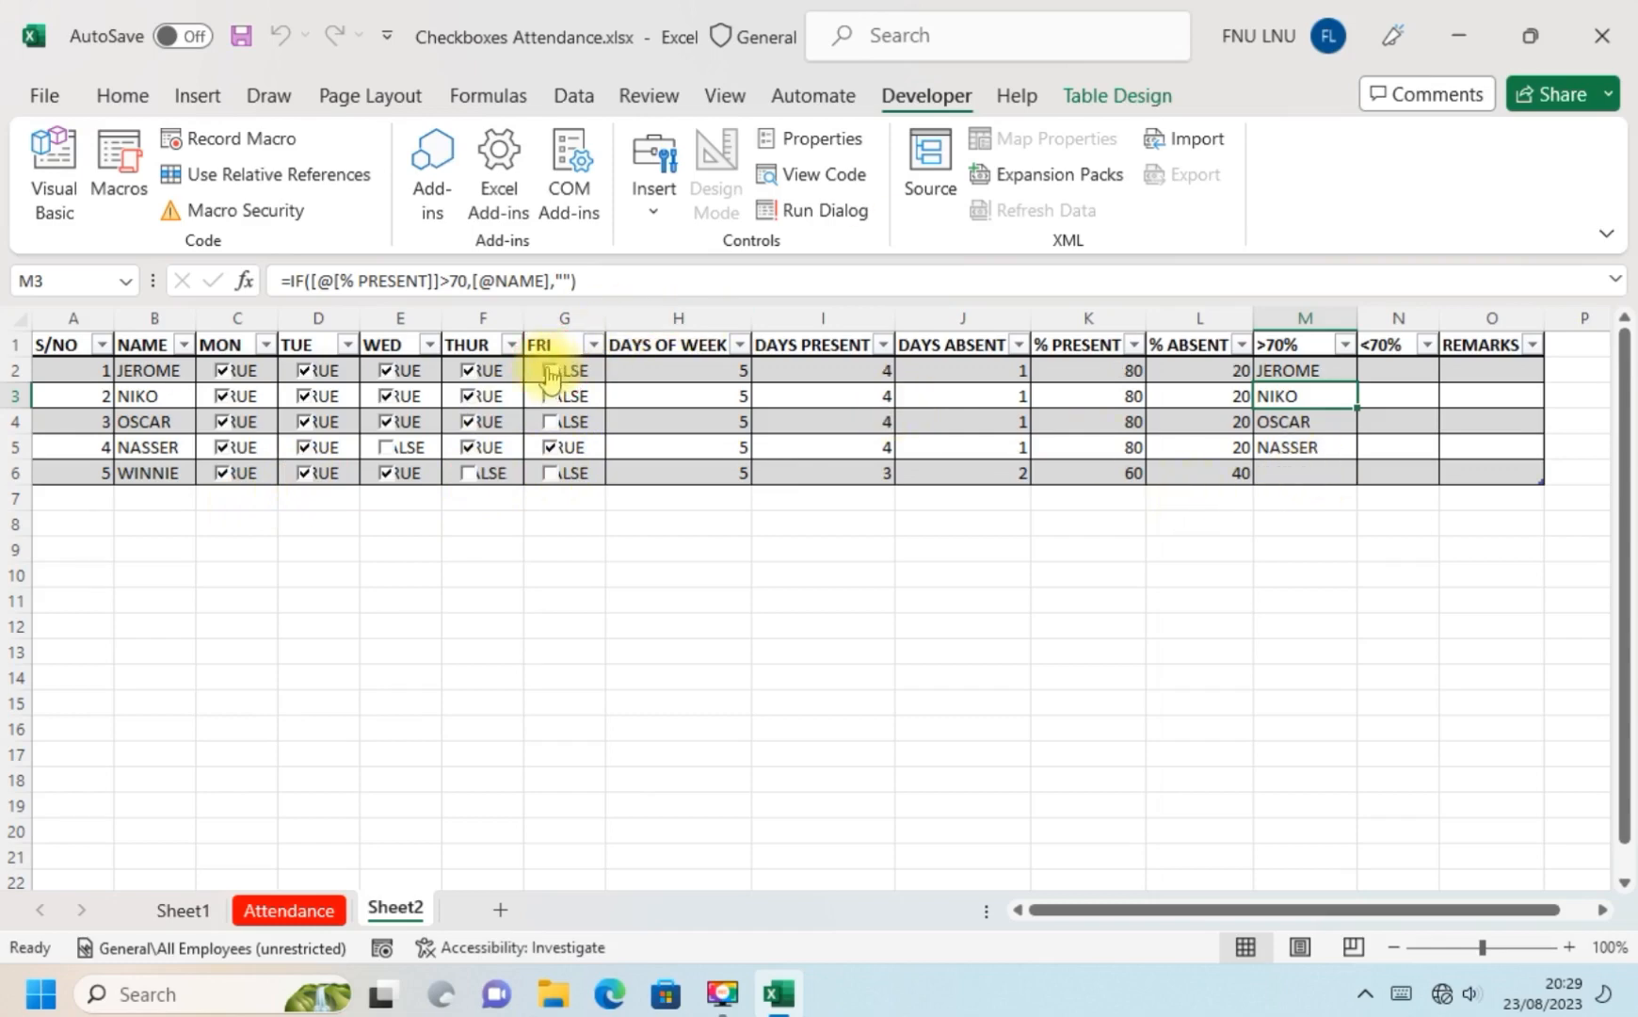
pyautogui.click(470, 373)
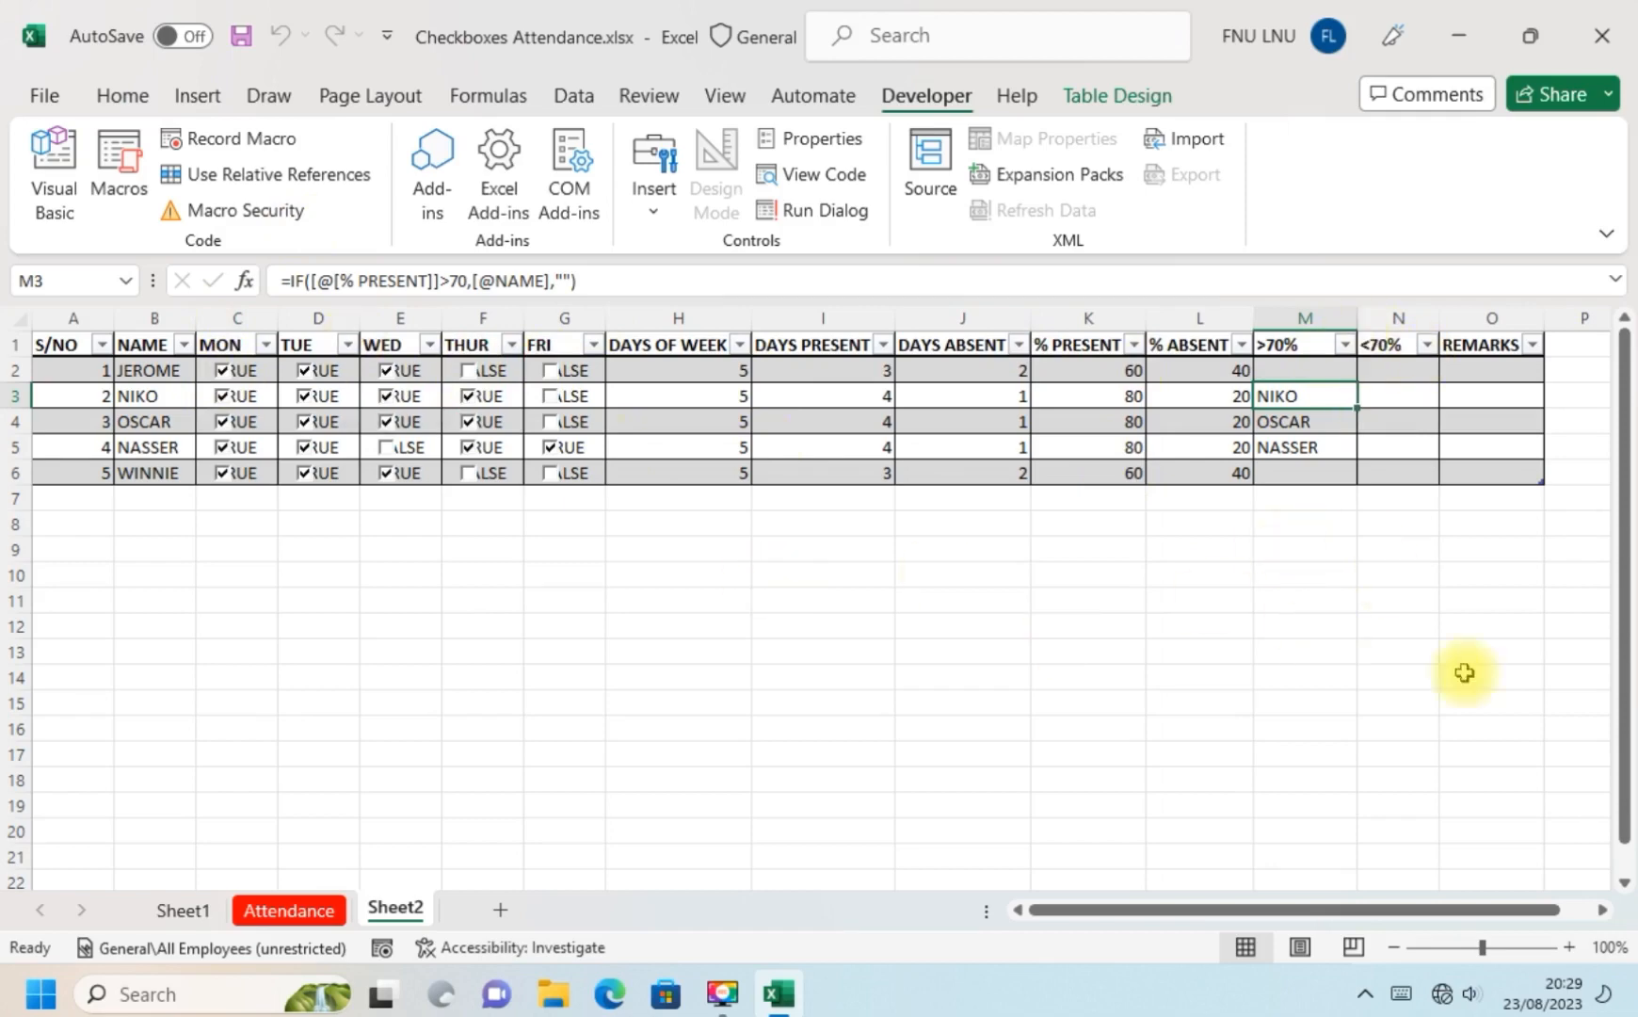
pyautogui.click(1309, 370)
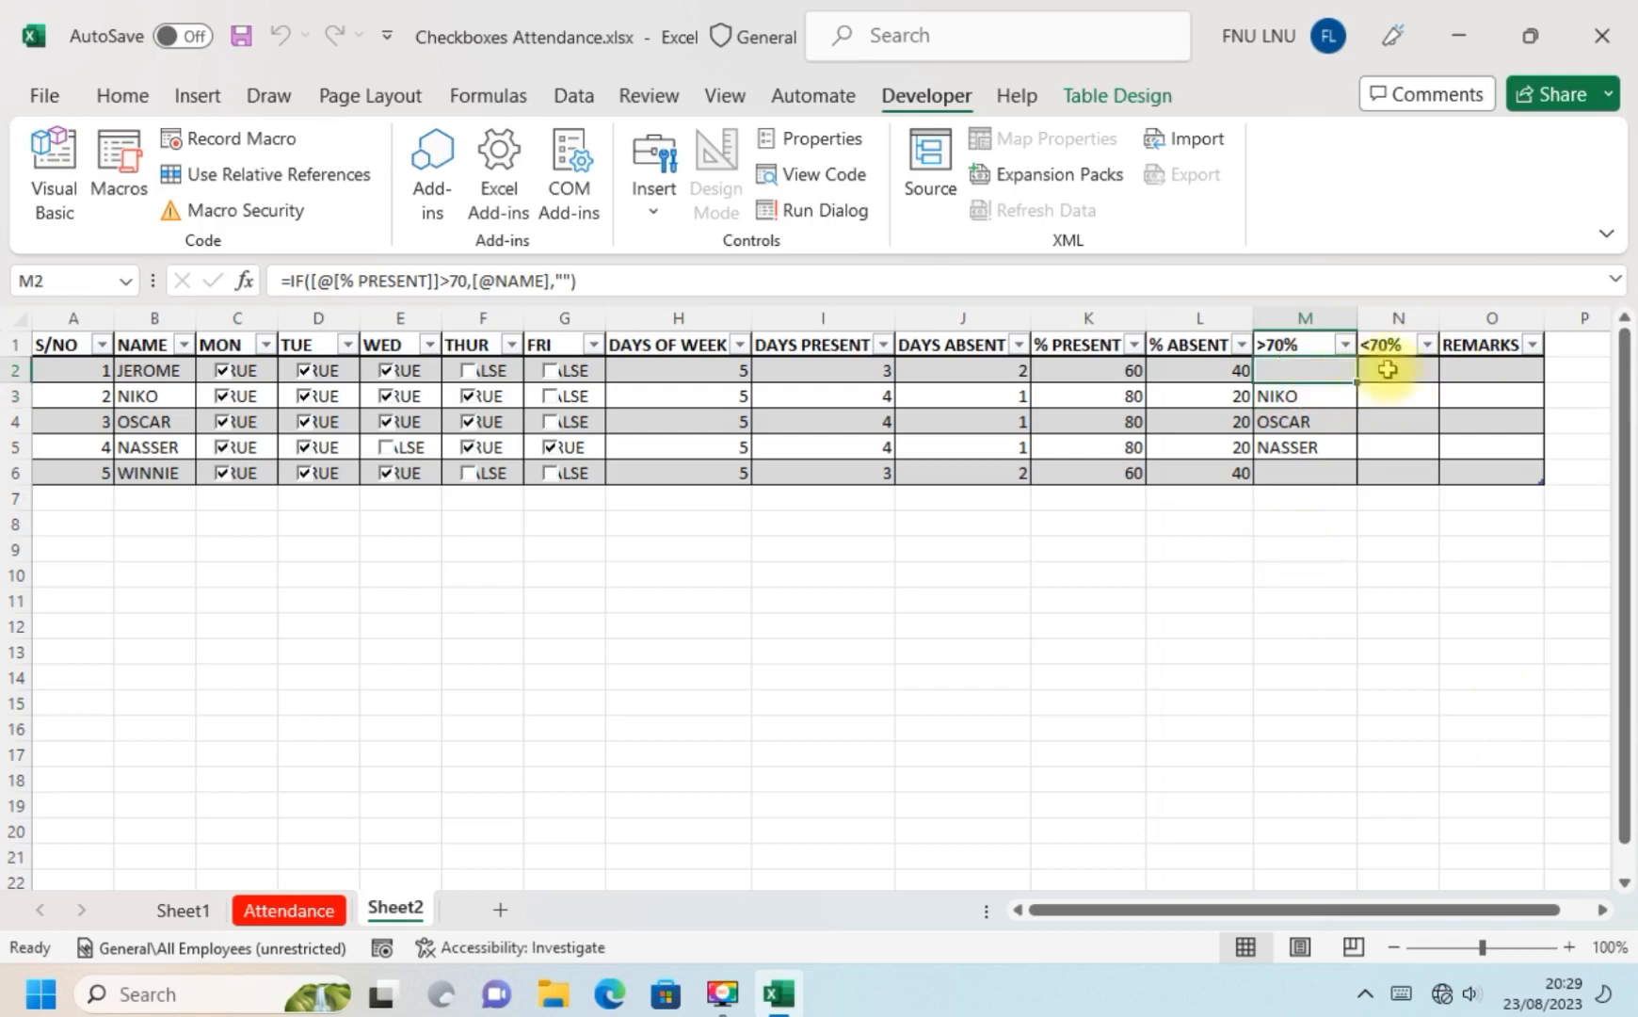
pyautogui.click(1388, 370)
pyautogui.write('=')
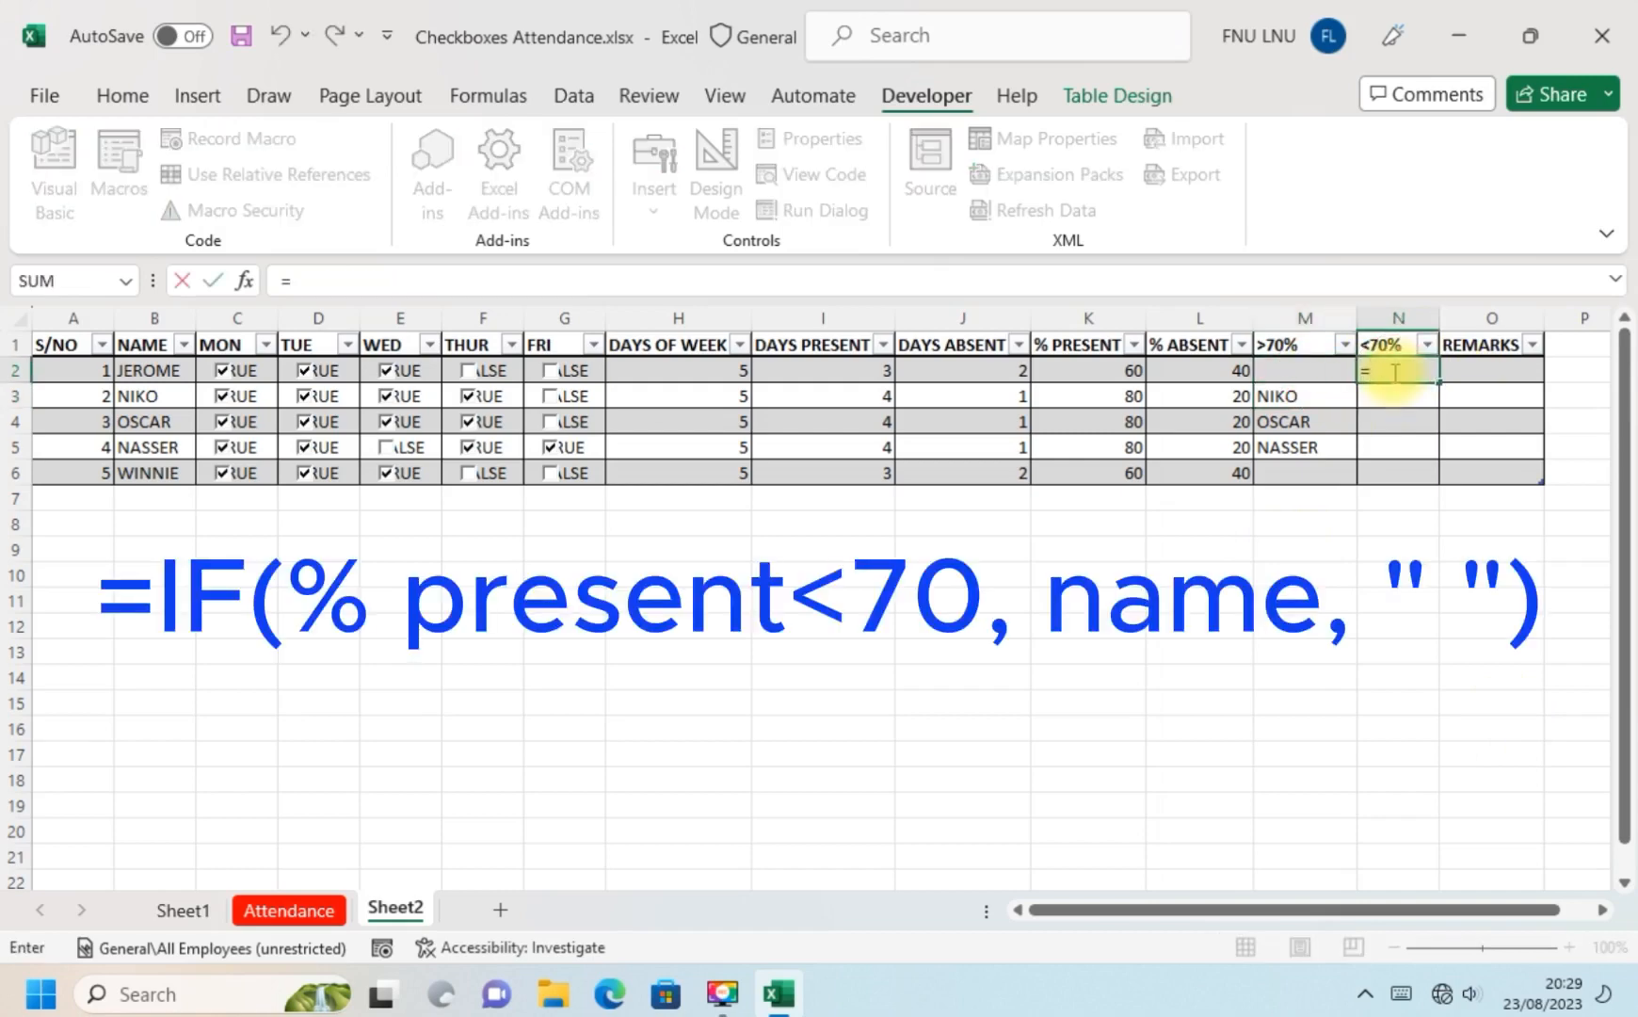
pyautogui.write('IF')
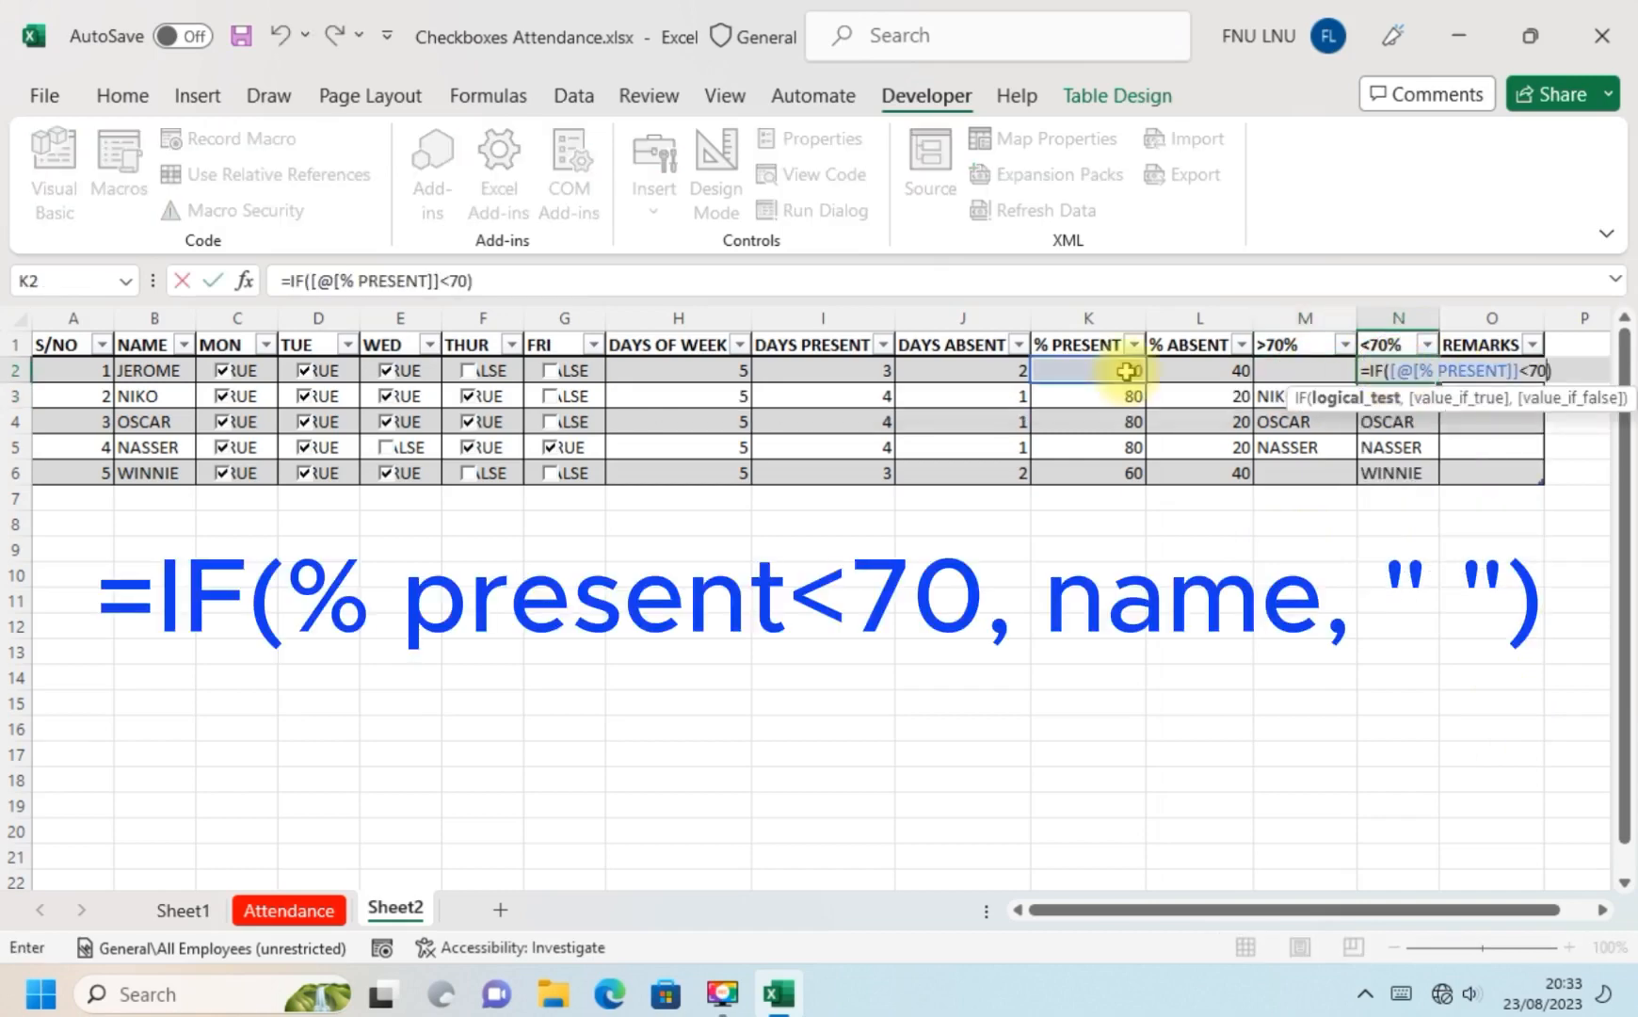
pyautogui.write(',')
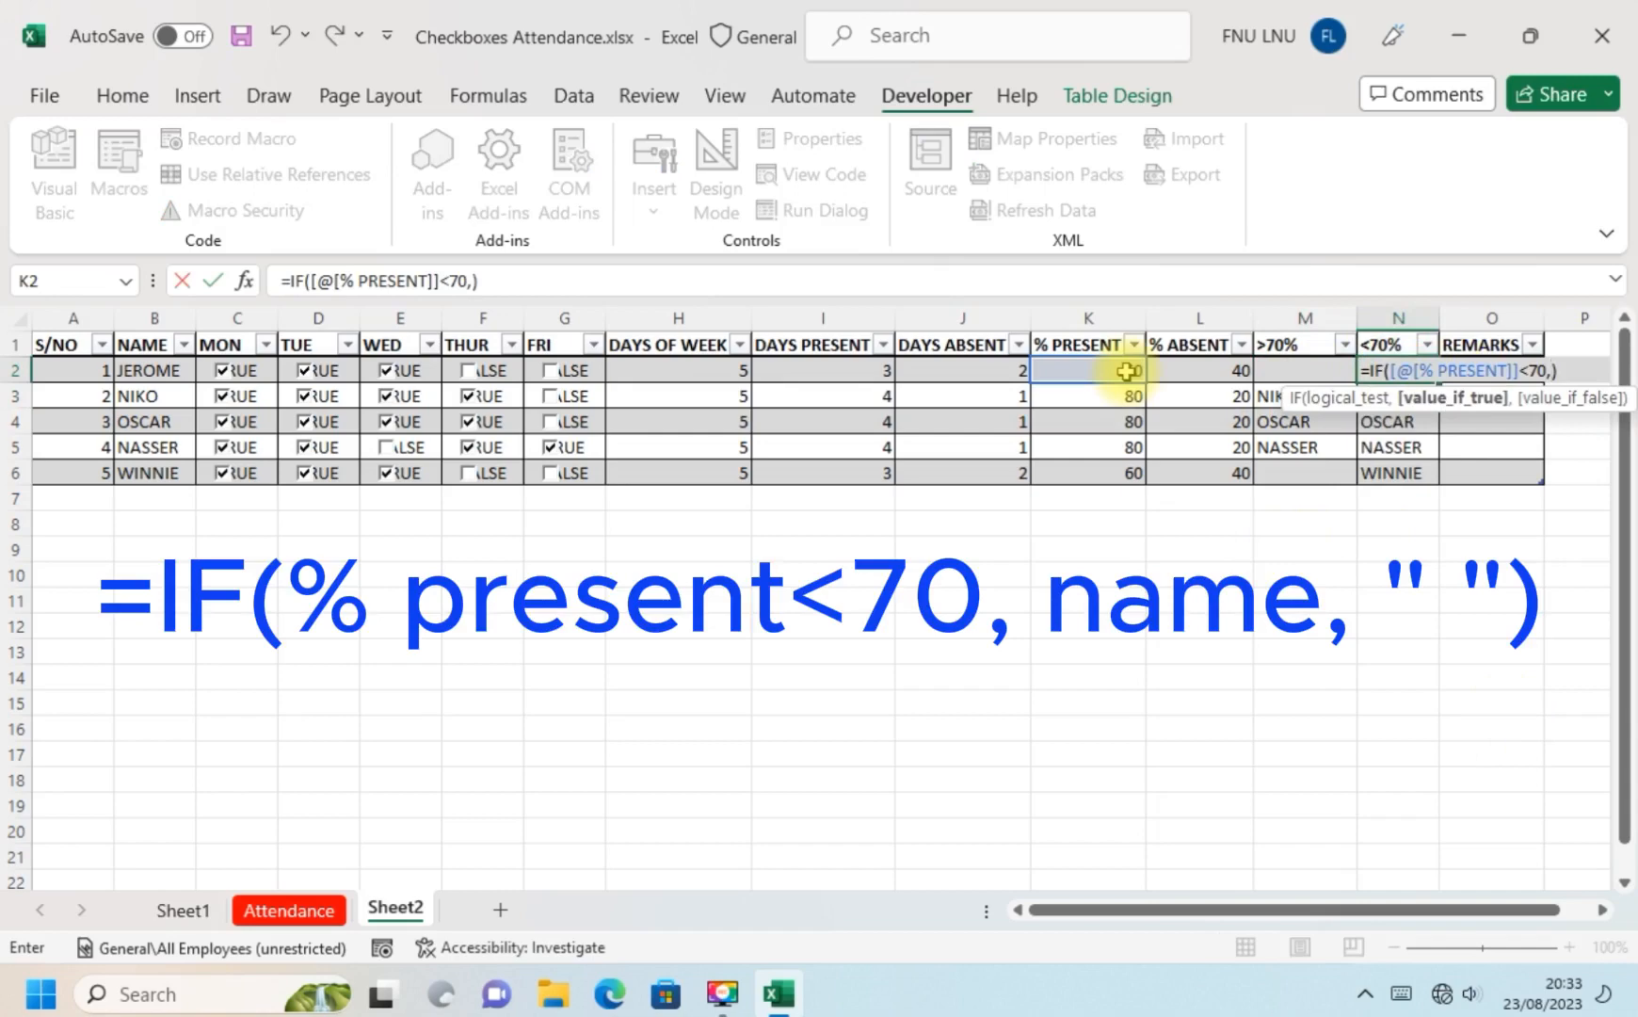
pyautogui.click(172, 372)
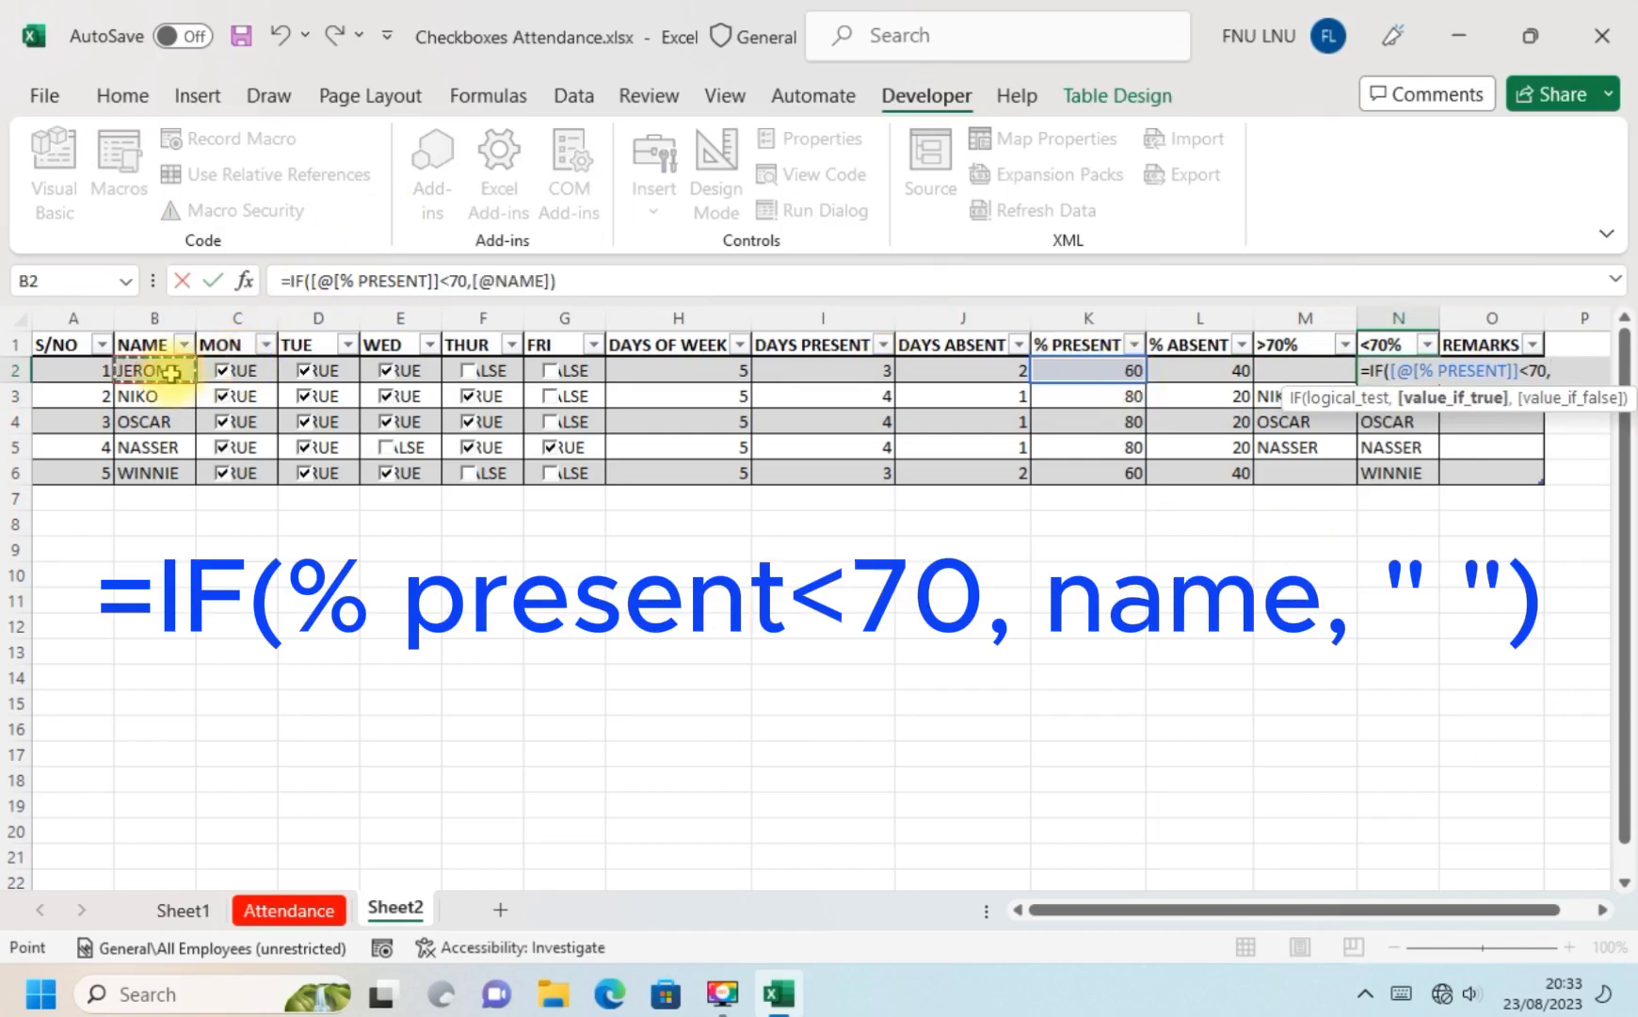
pyautogui.write(',""')
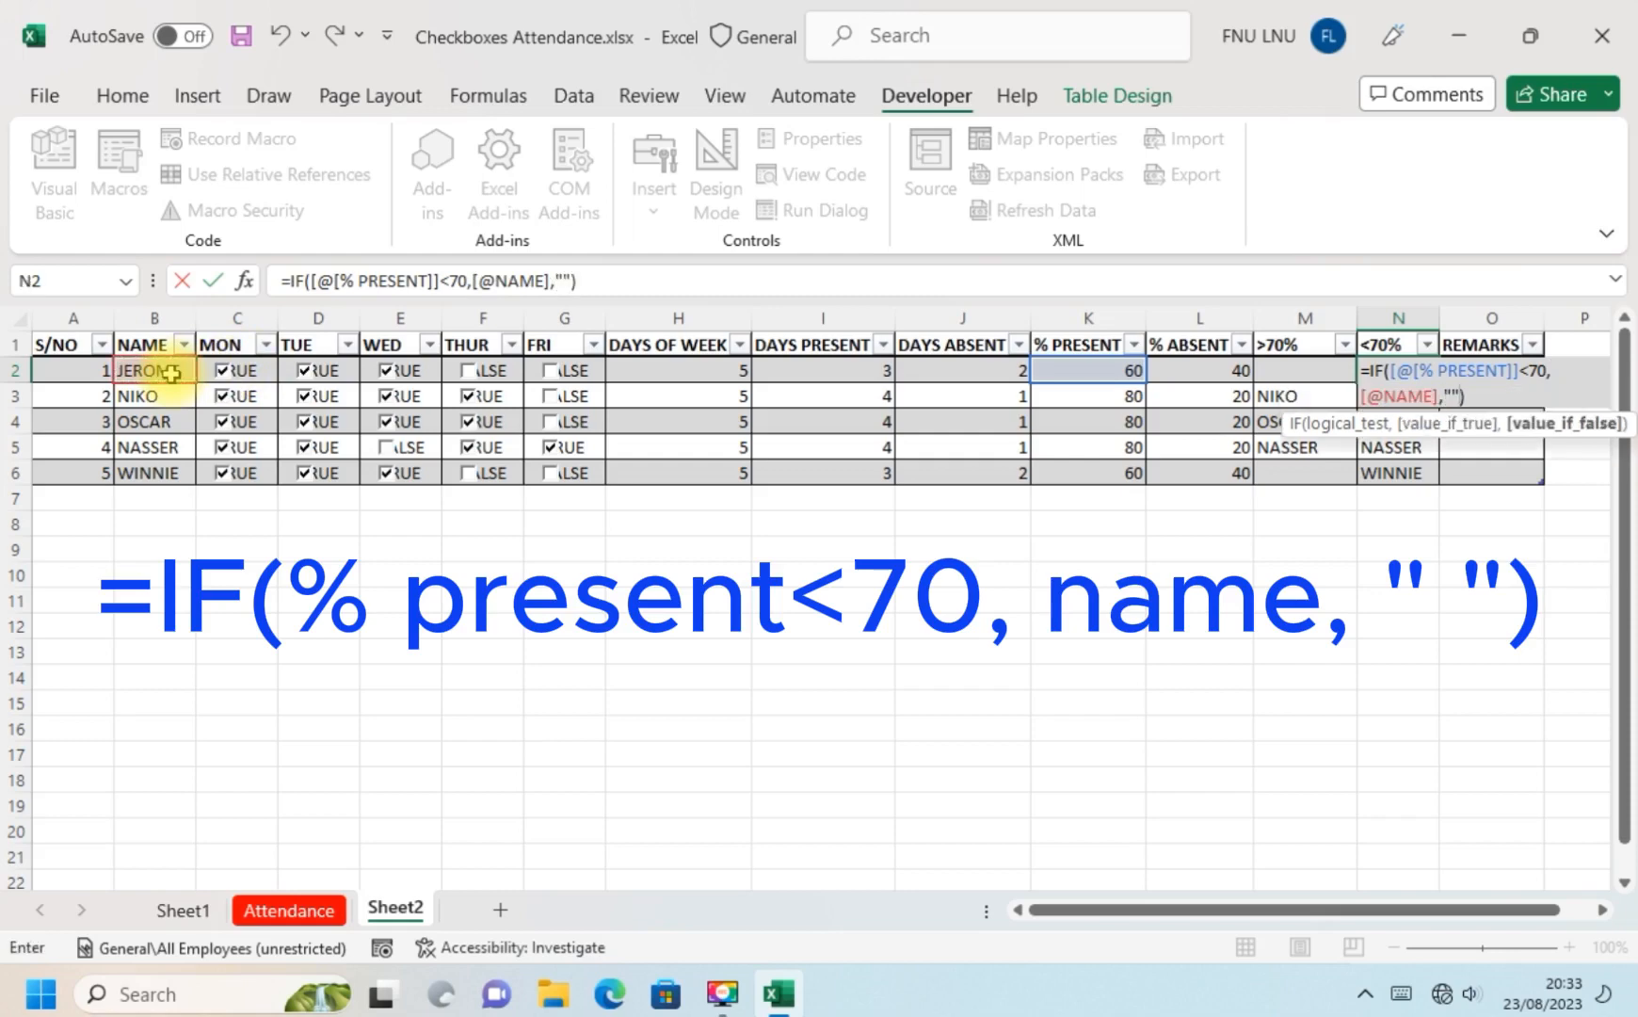
pyautogui.write(')')
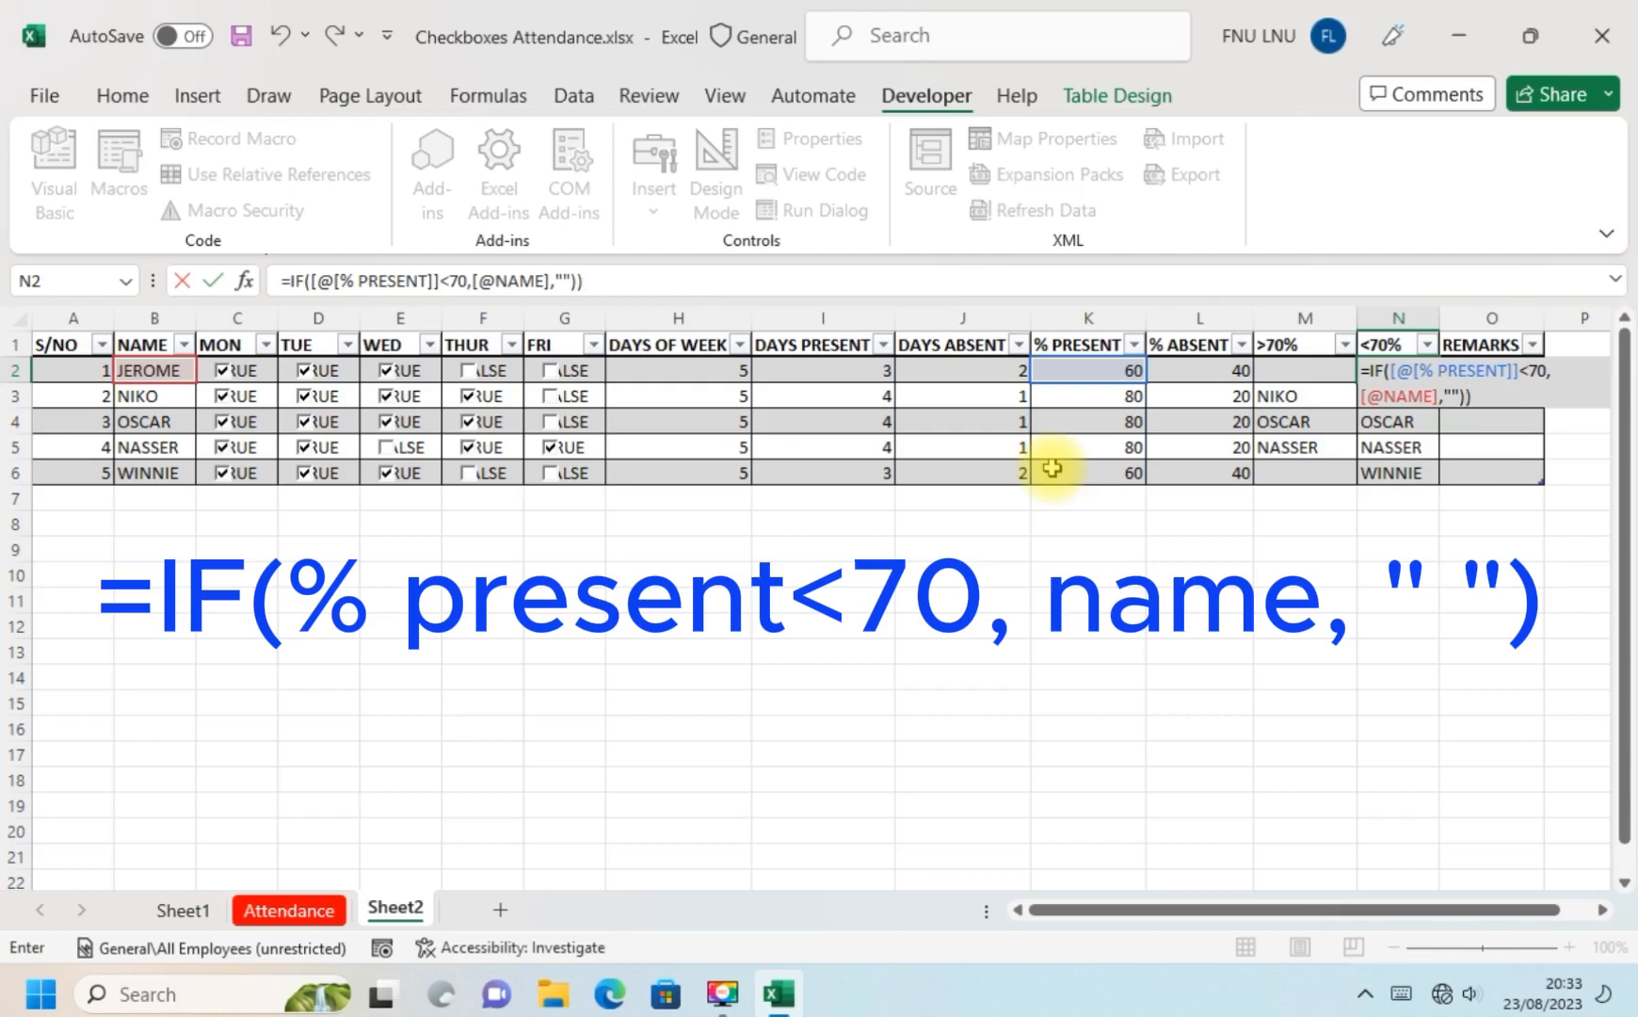
pyautogui.press('BackSpace')
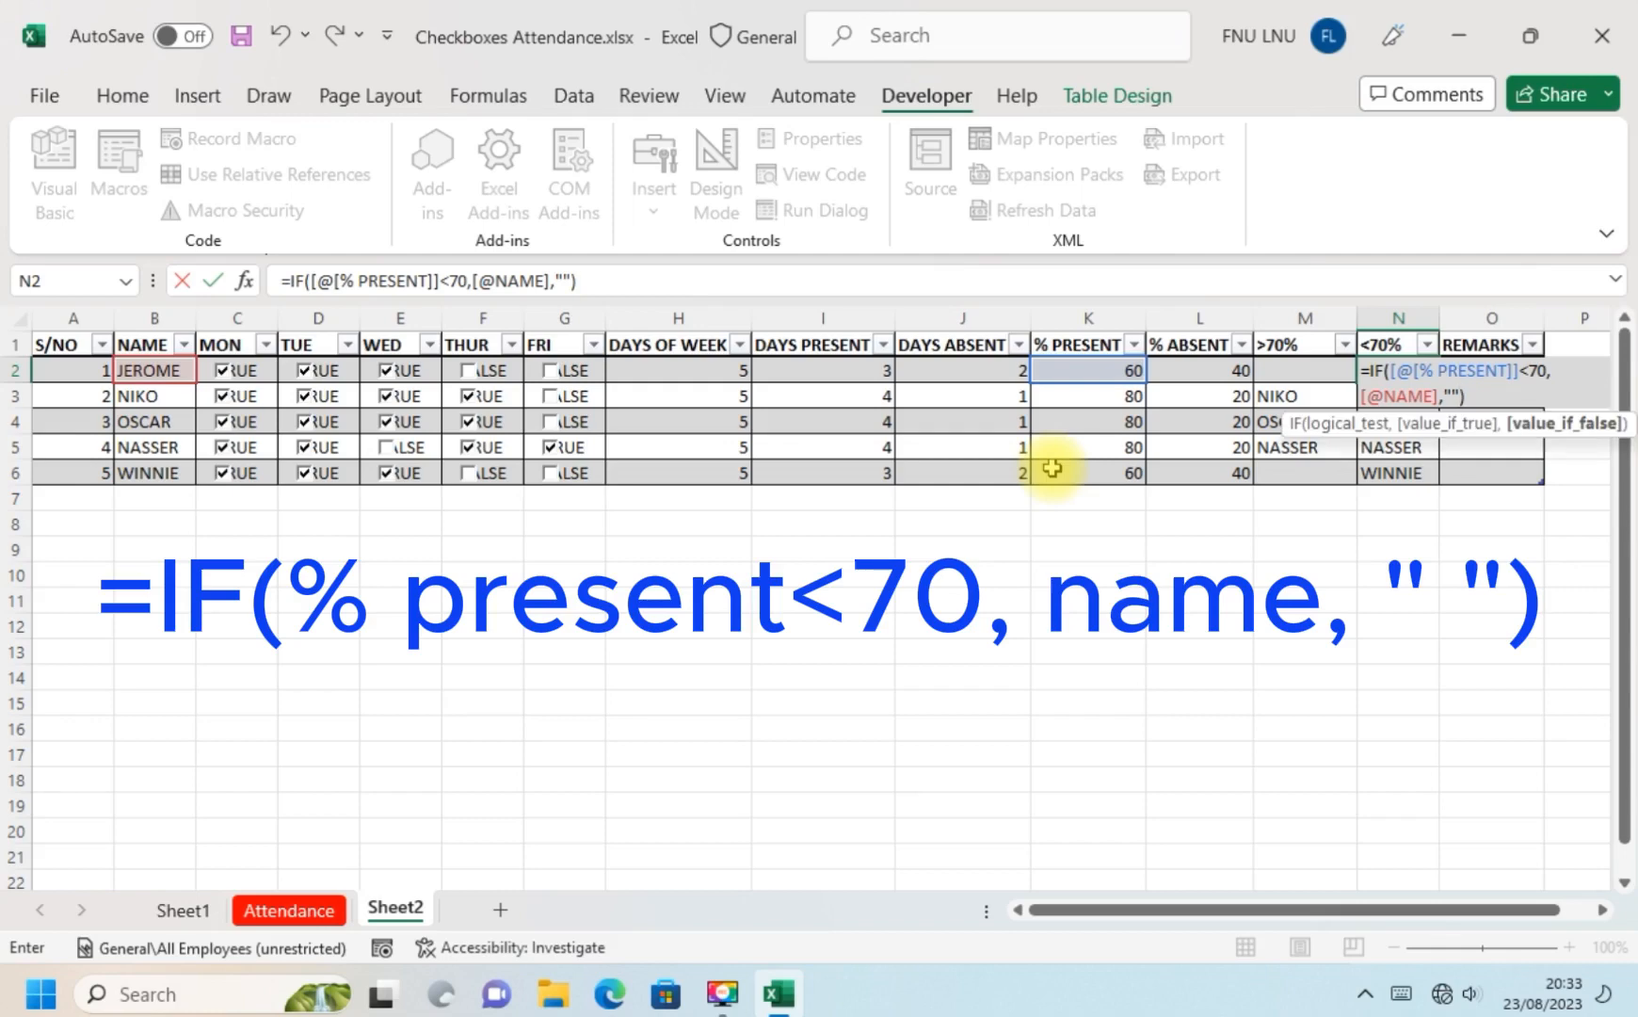
pyautogui.press('Return')
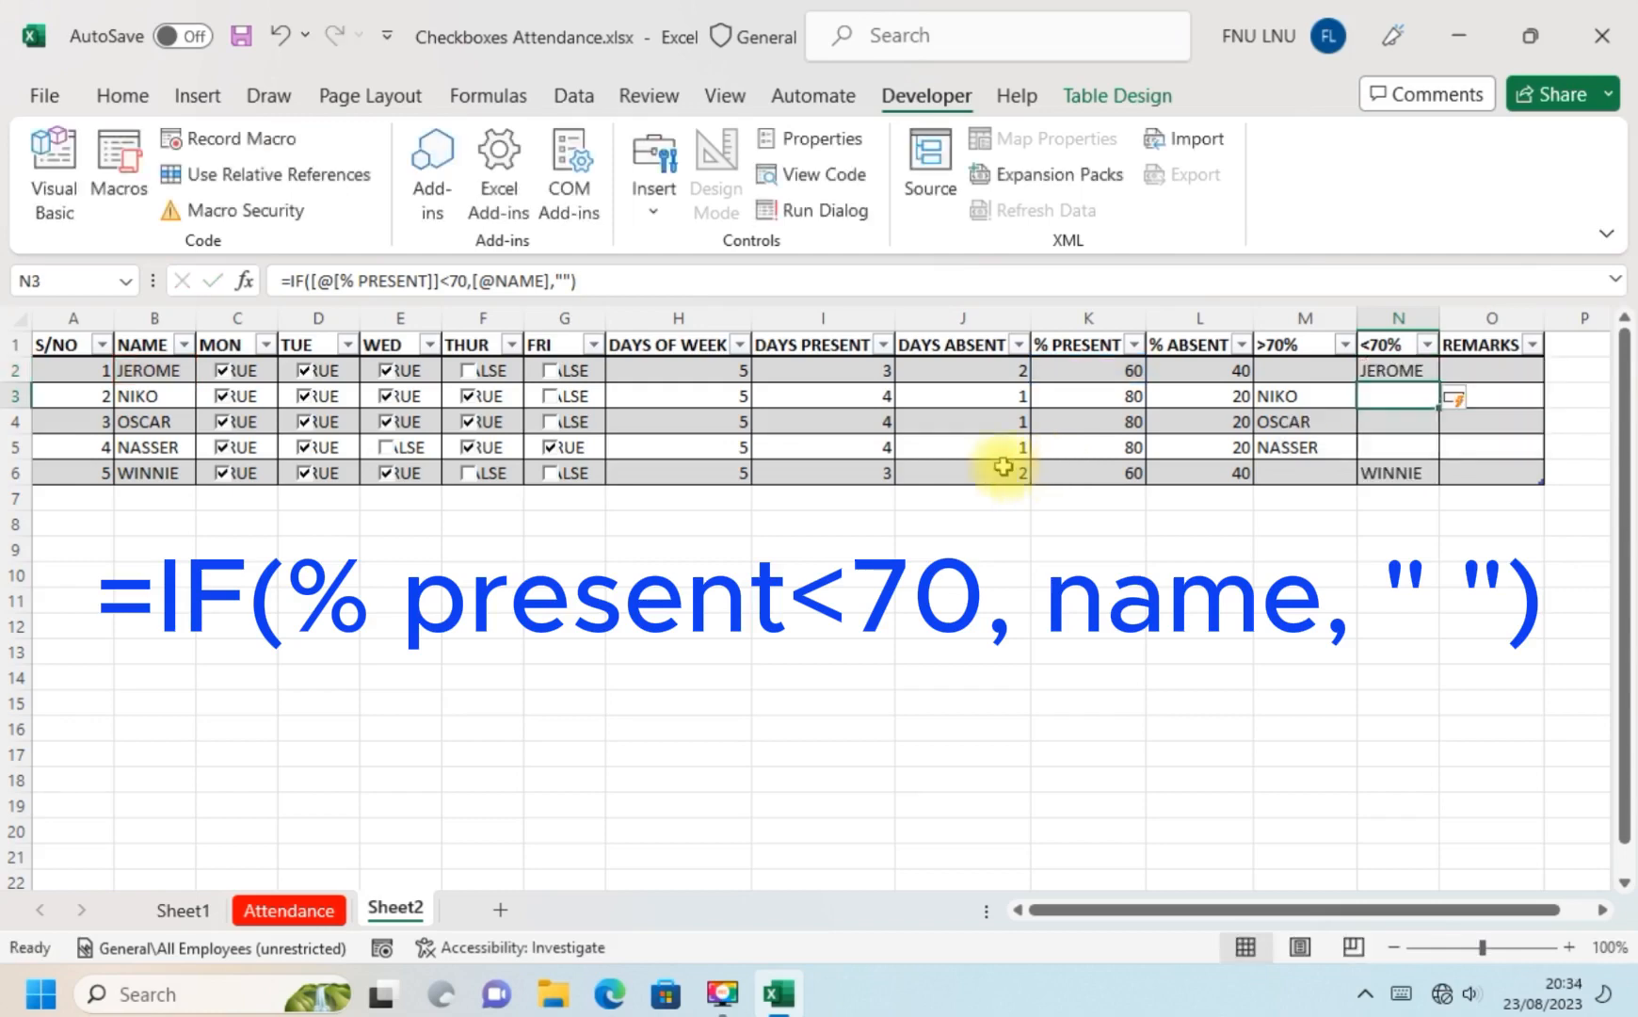
# Test the <70% column by ticking the Thursday checkbox in row 2 and unticking it in rows 3, 4 and 5.
pyautogui.click(1404, 374)
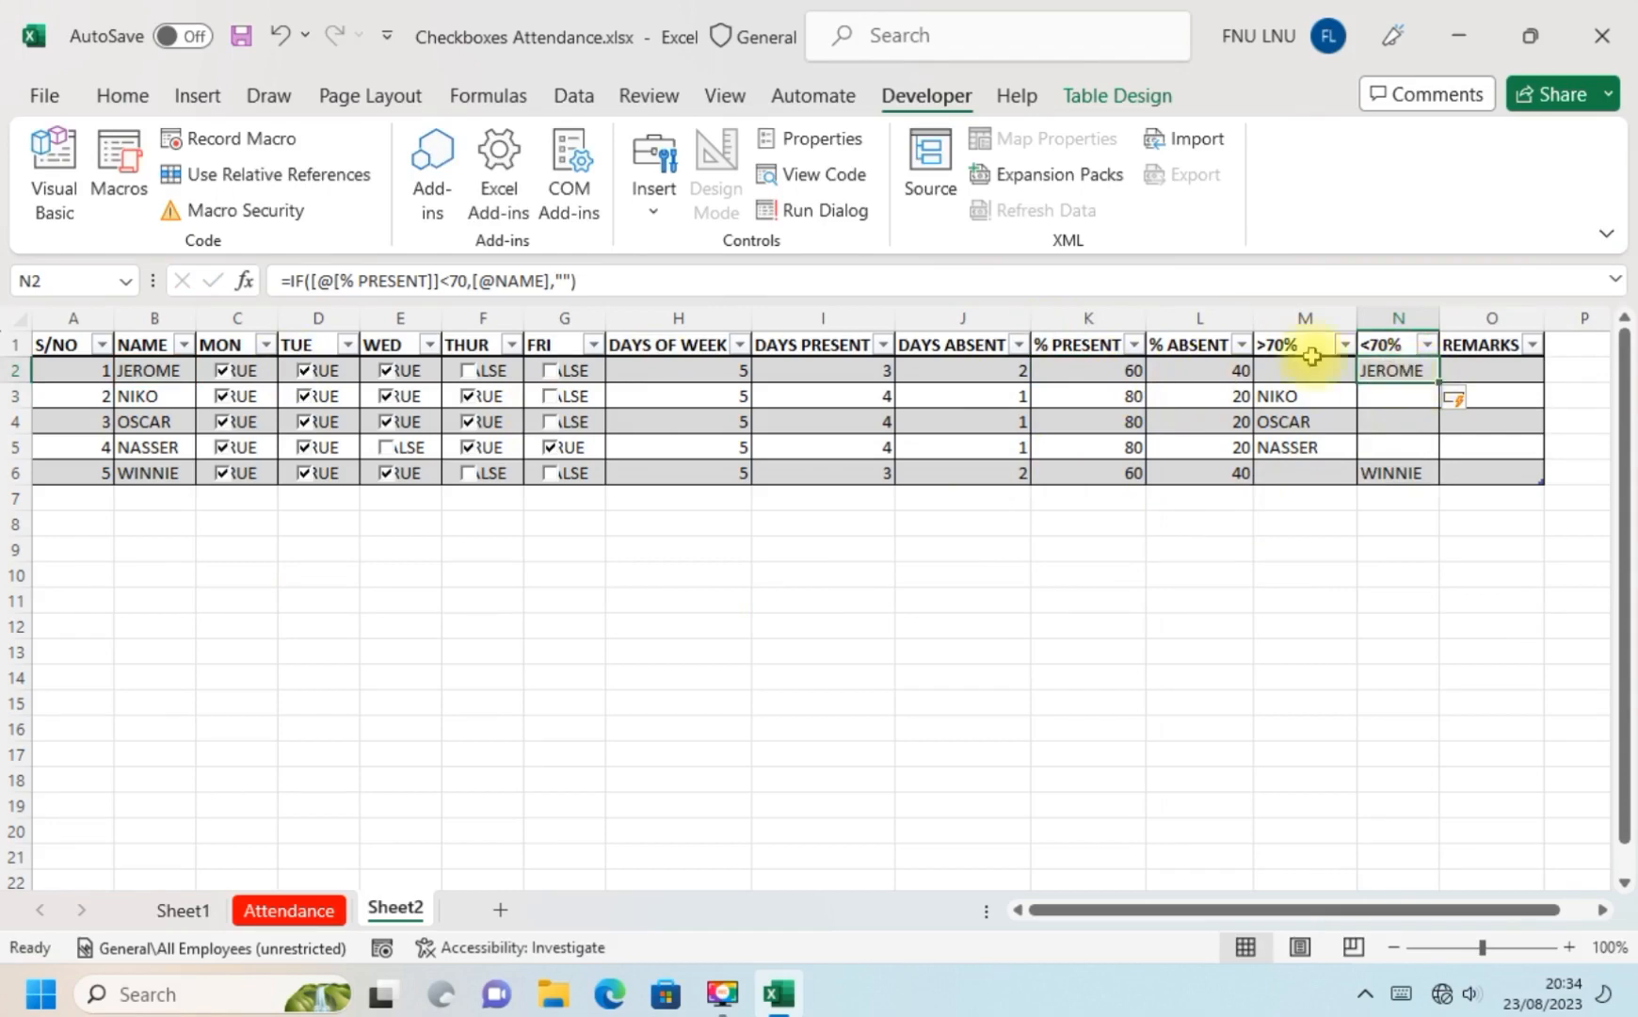
pyautogui.click(468, 369)
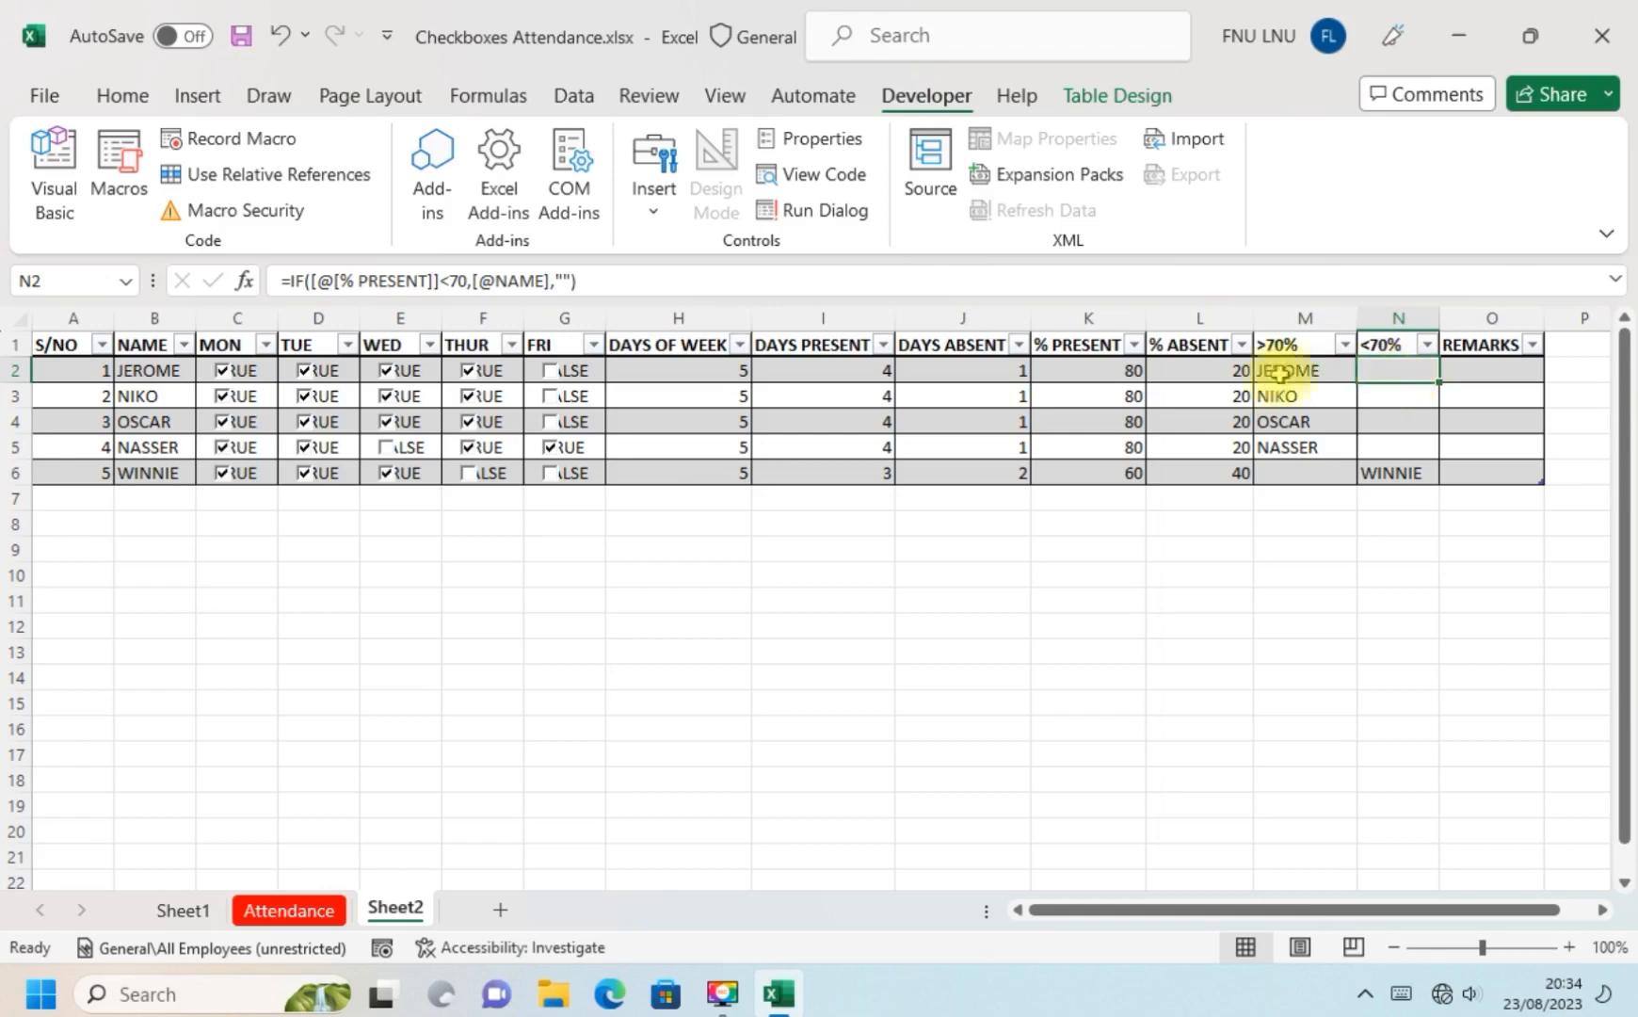
pyautogui.click(550, 393)
pyautogui.click(550, 393)
pyautogui.click(469, 395)
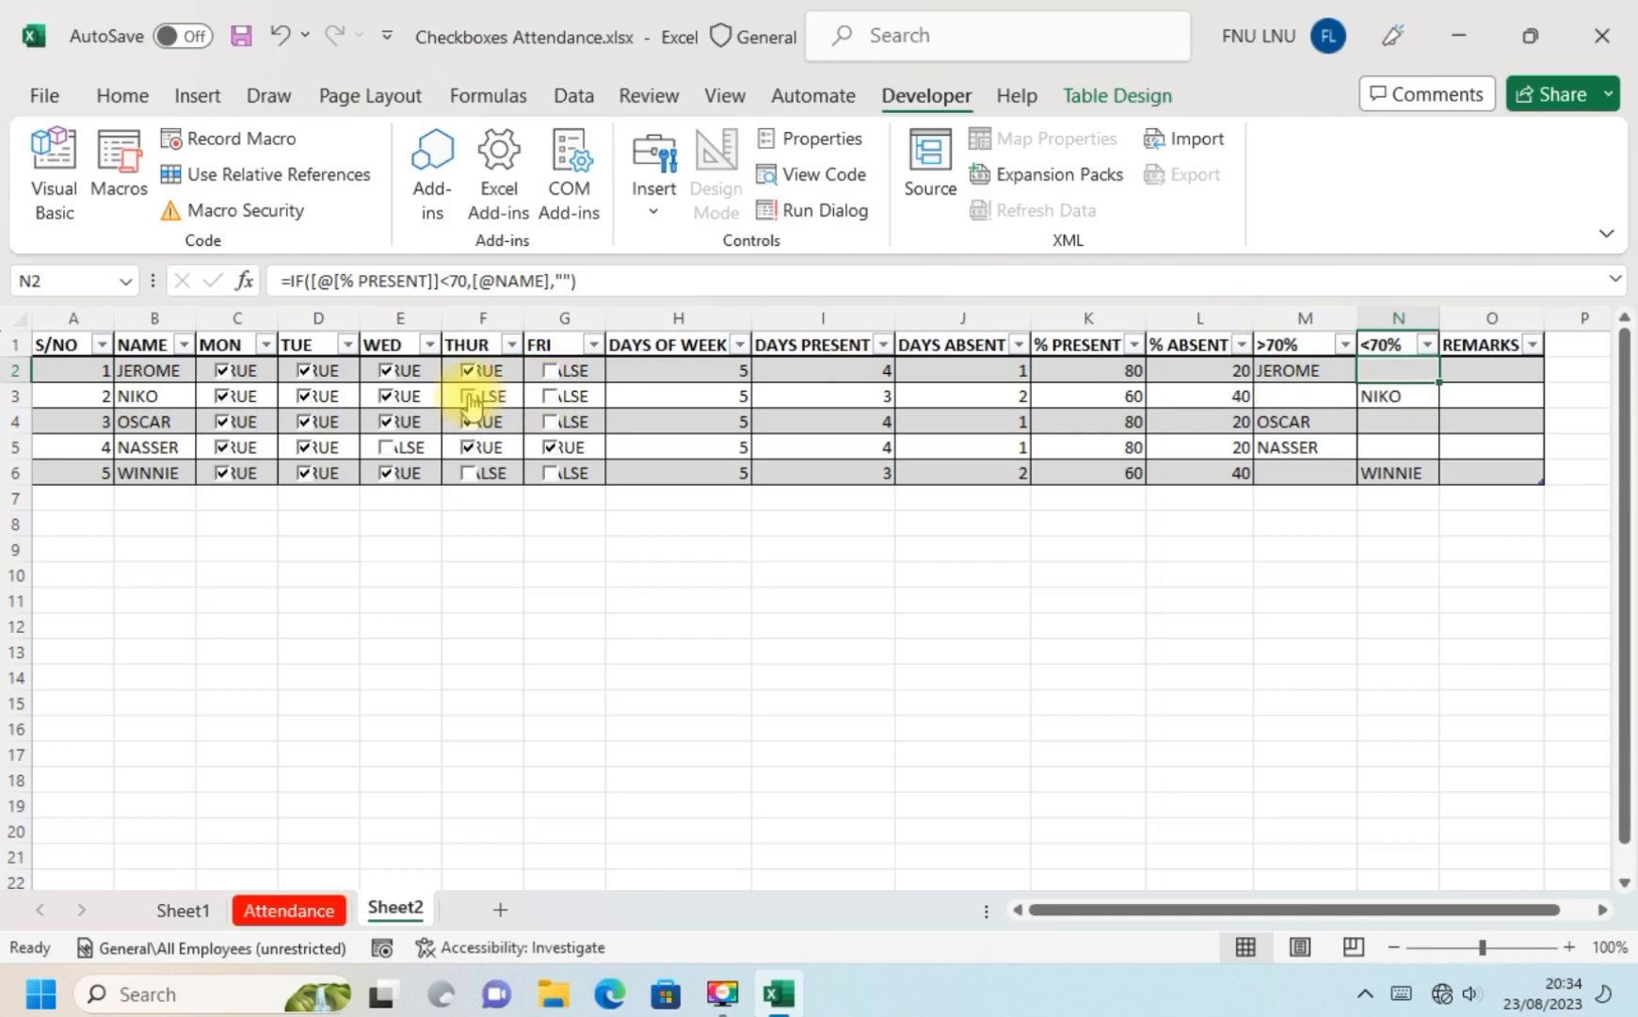
pyautogui.click(468, 421)
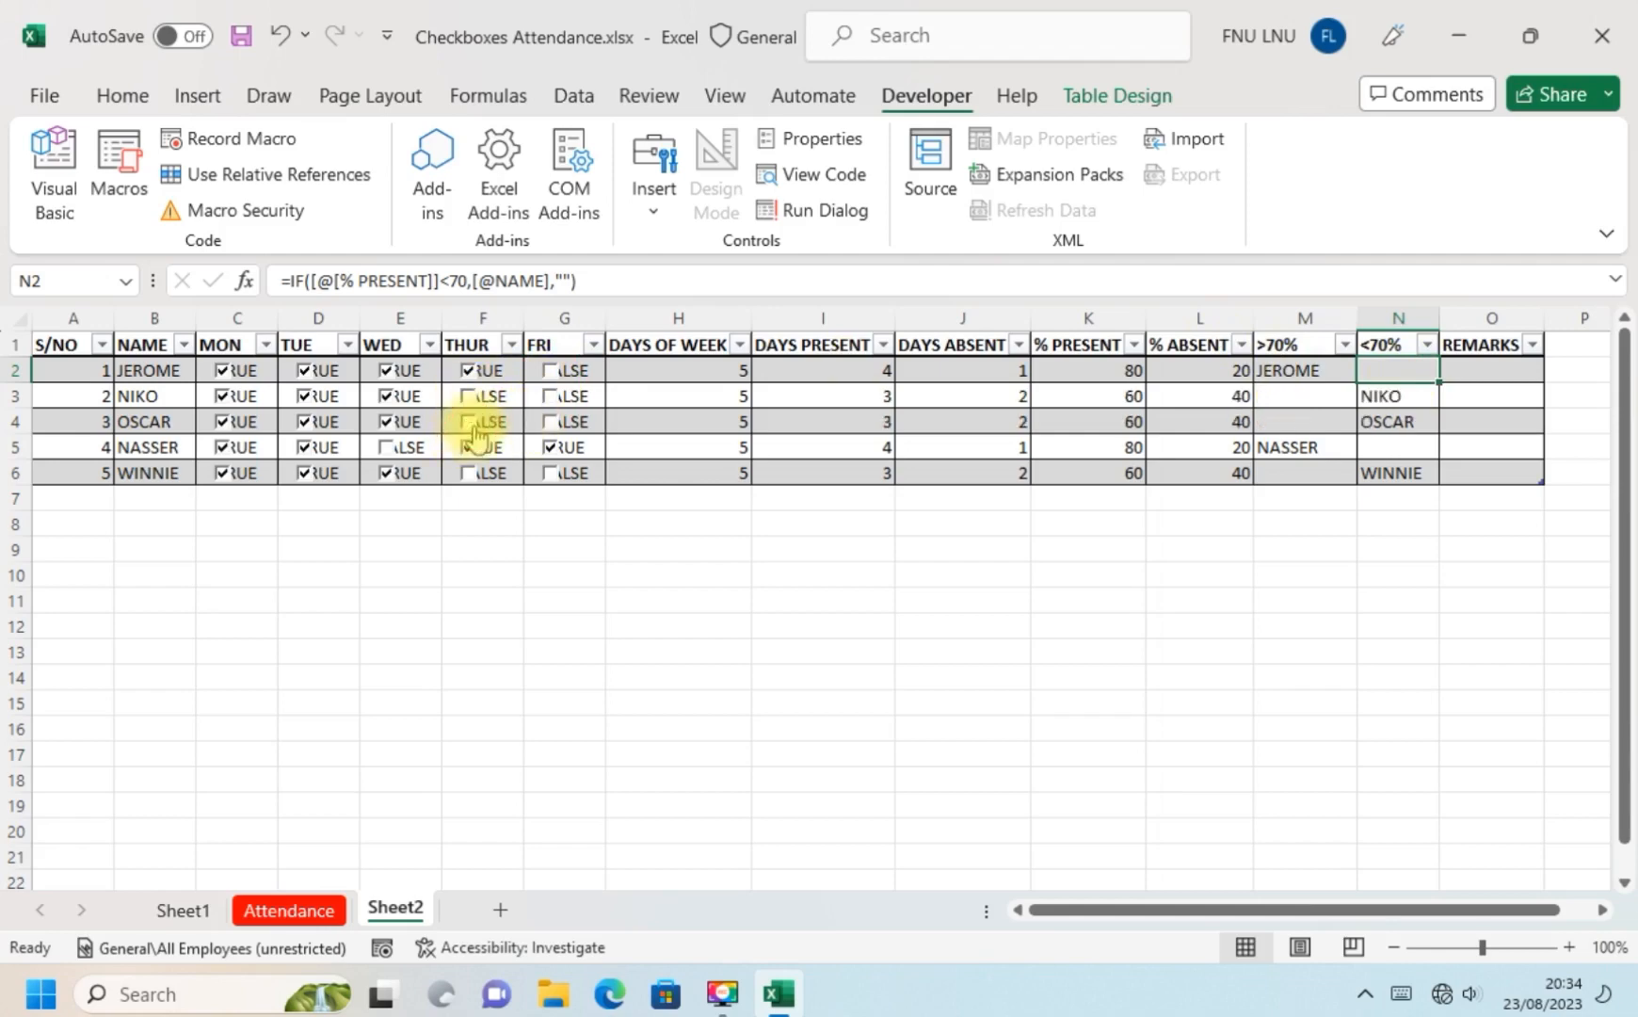
pyautogui.click(468, 446)
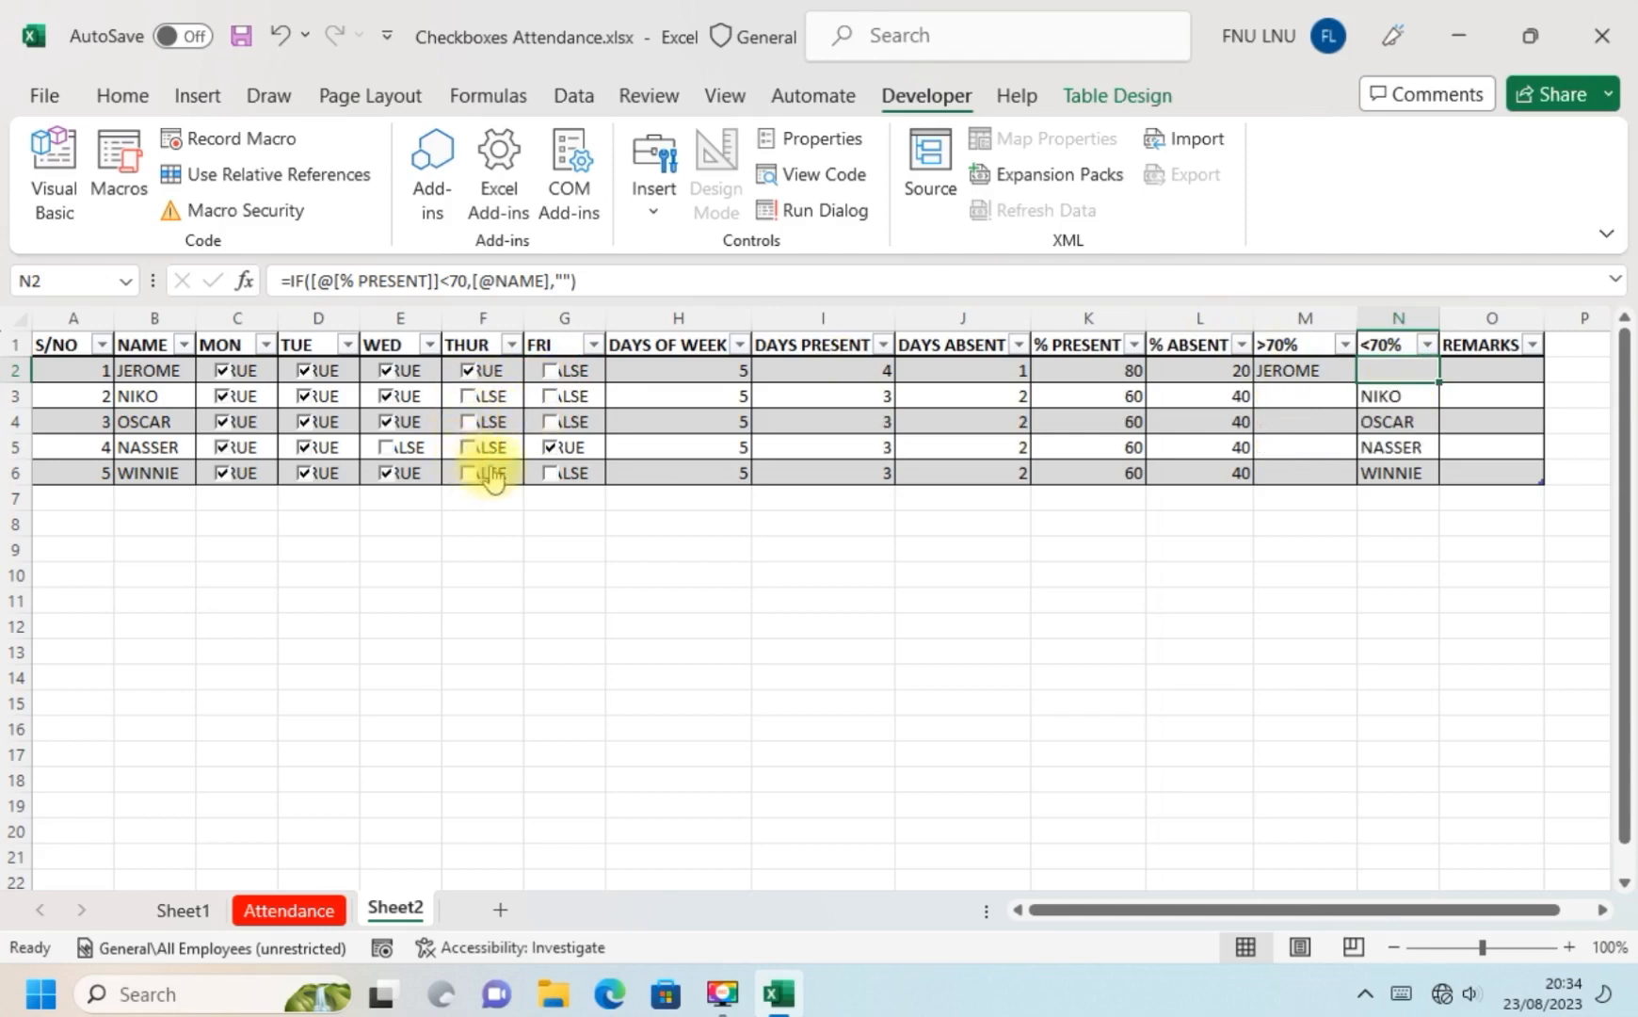
# Tick the Friday checkboxes in rows 2 and 3, and untick the Thursday and Wednesday checkboxes in row 2.
pyautogui.click(468, 371)
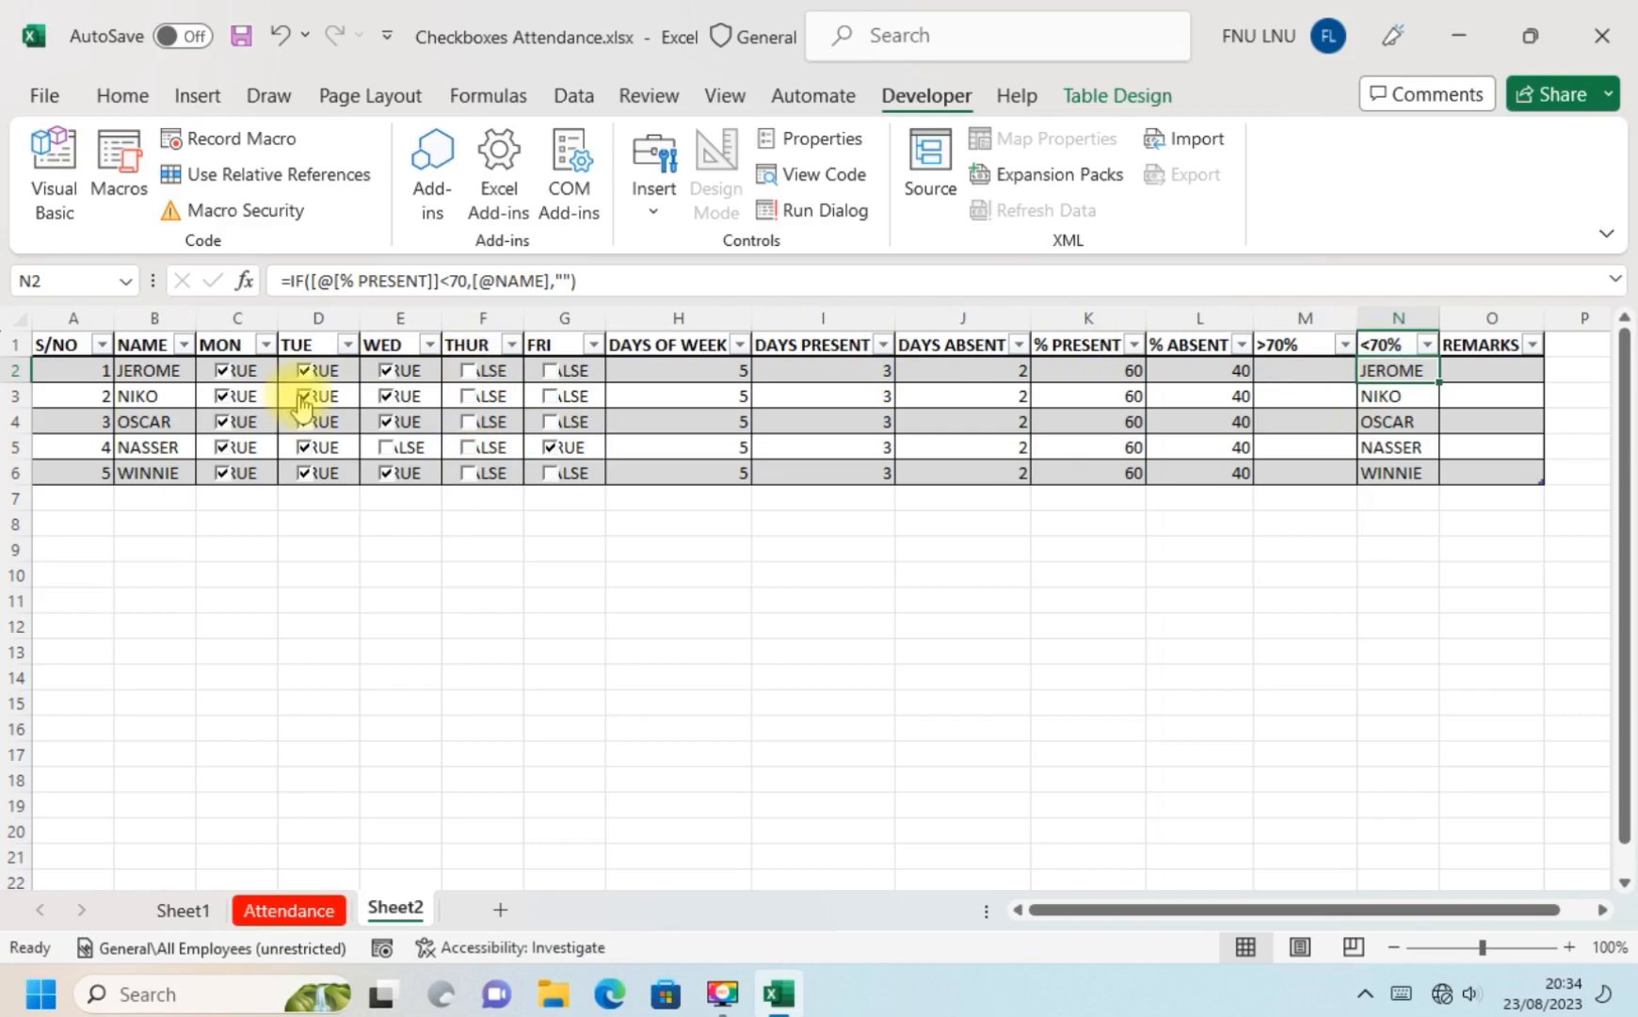
pyautogui.click(474, 372)
pyautogui.click(549, 394)
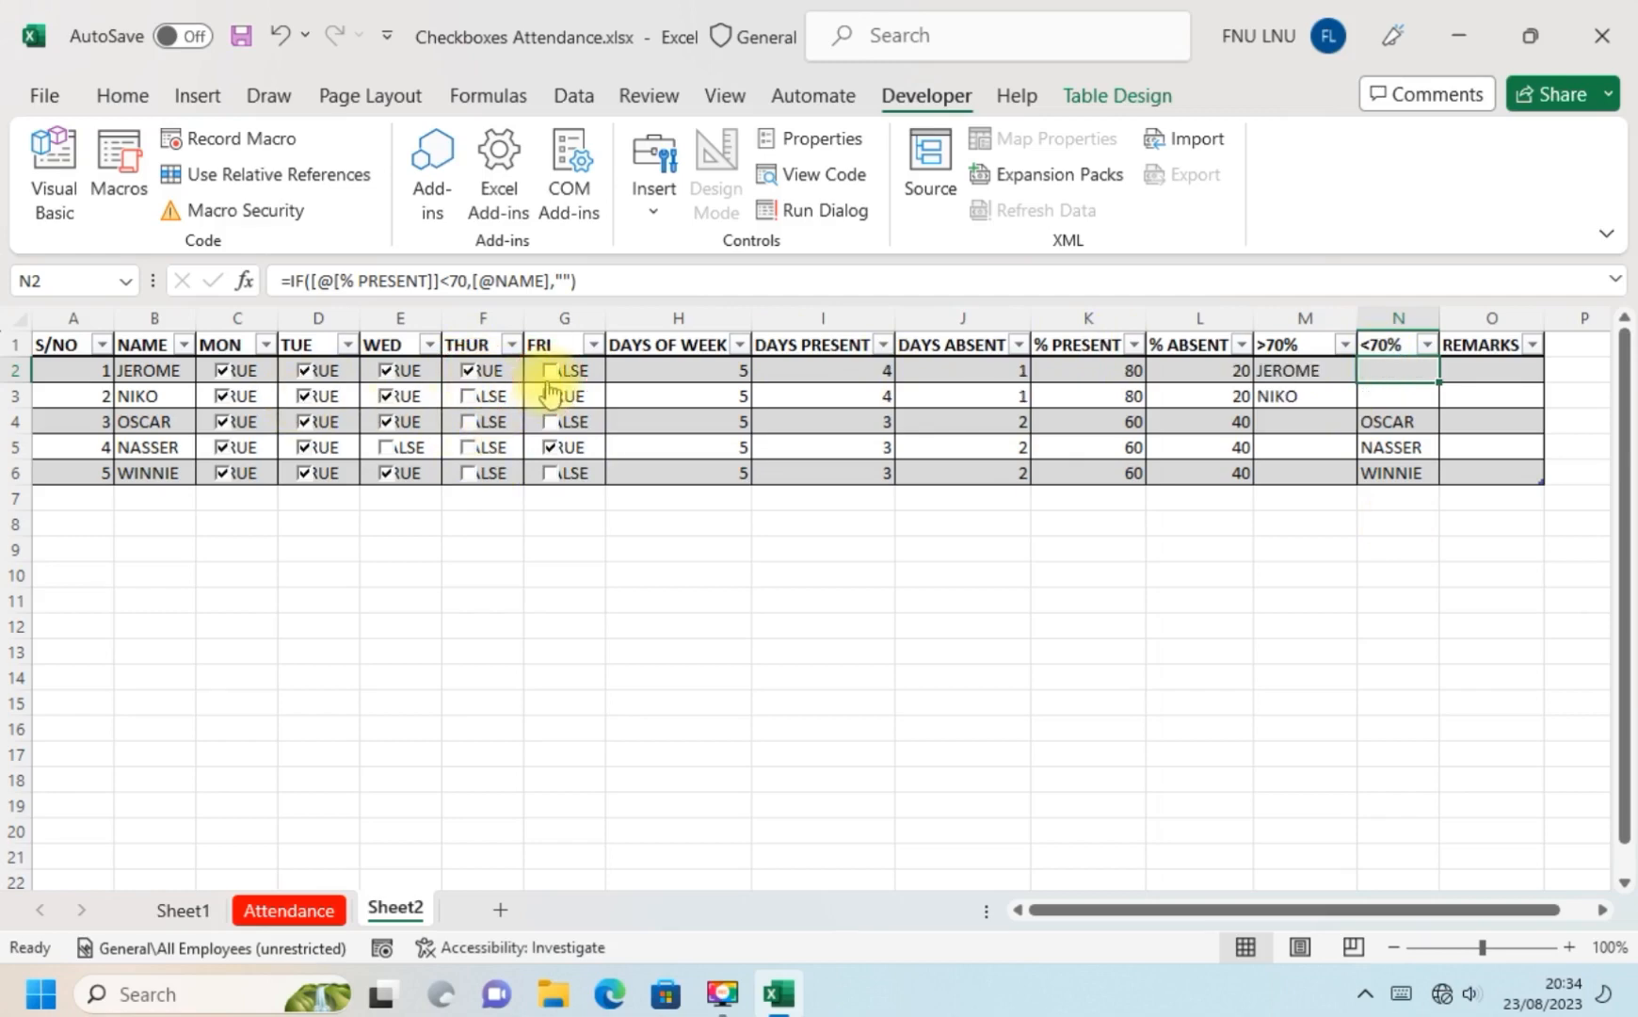
pyautogui.click(549, 370)
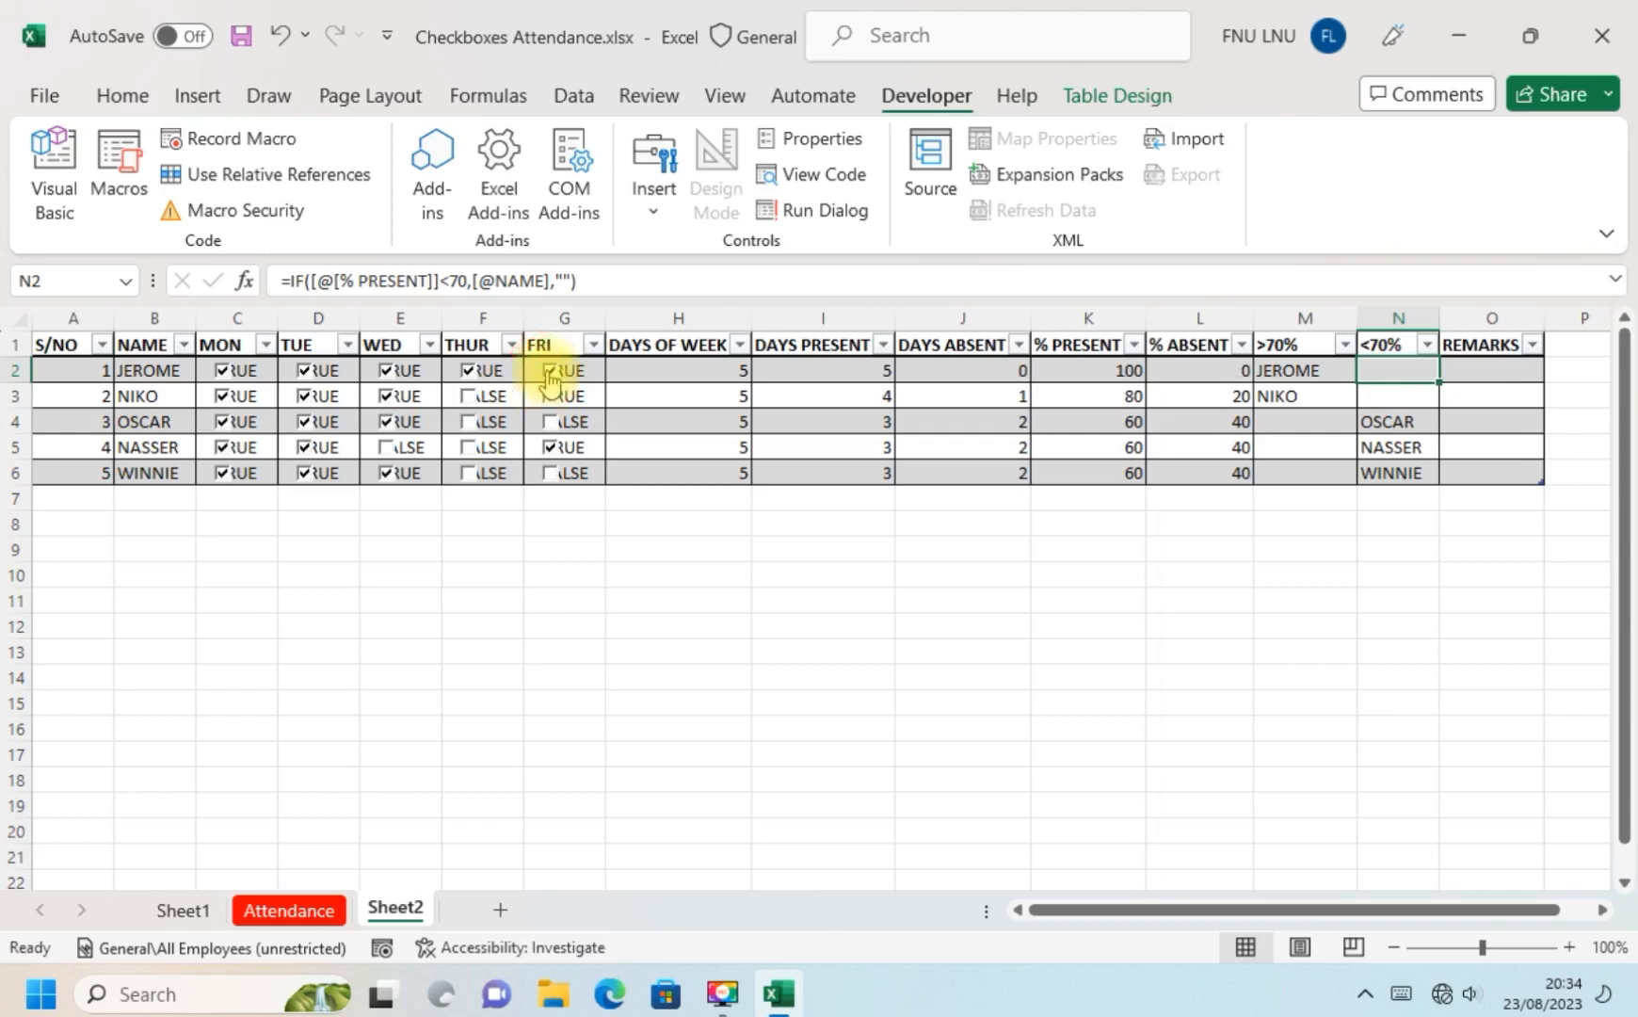
pyautogui.click(475, 374)
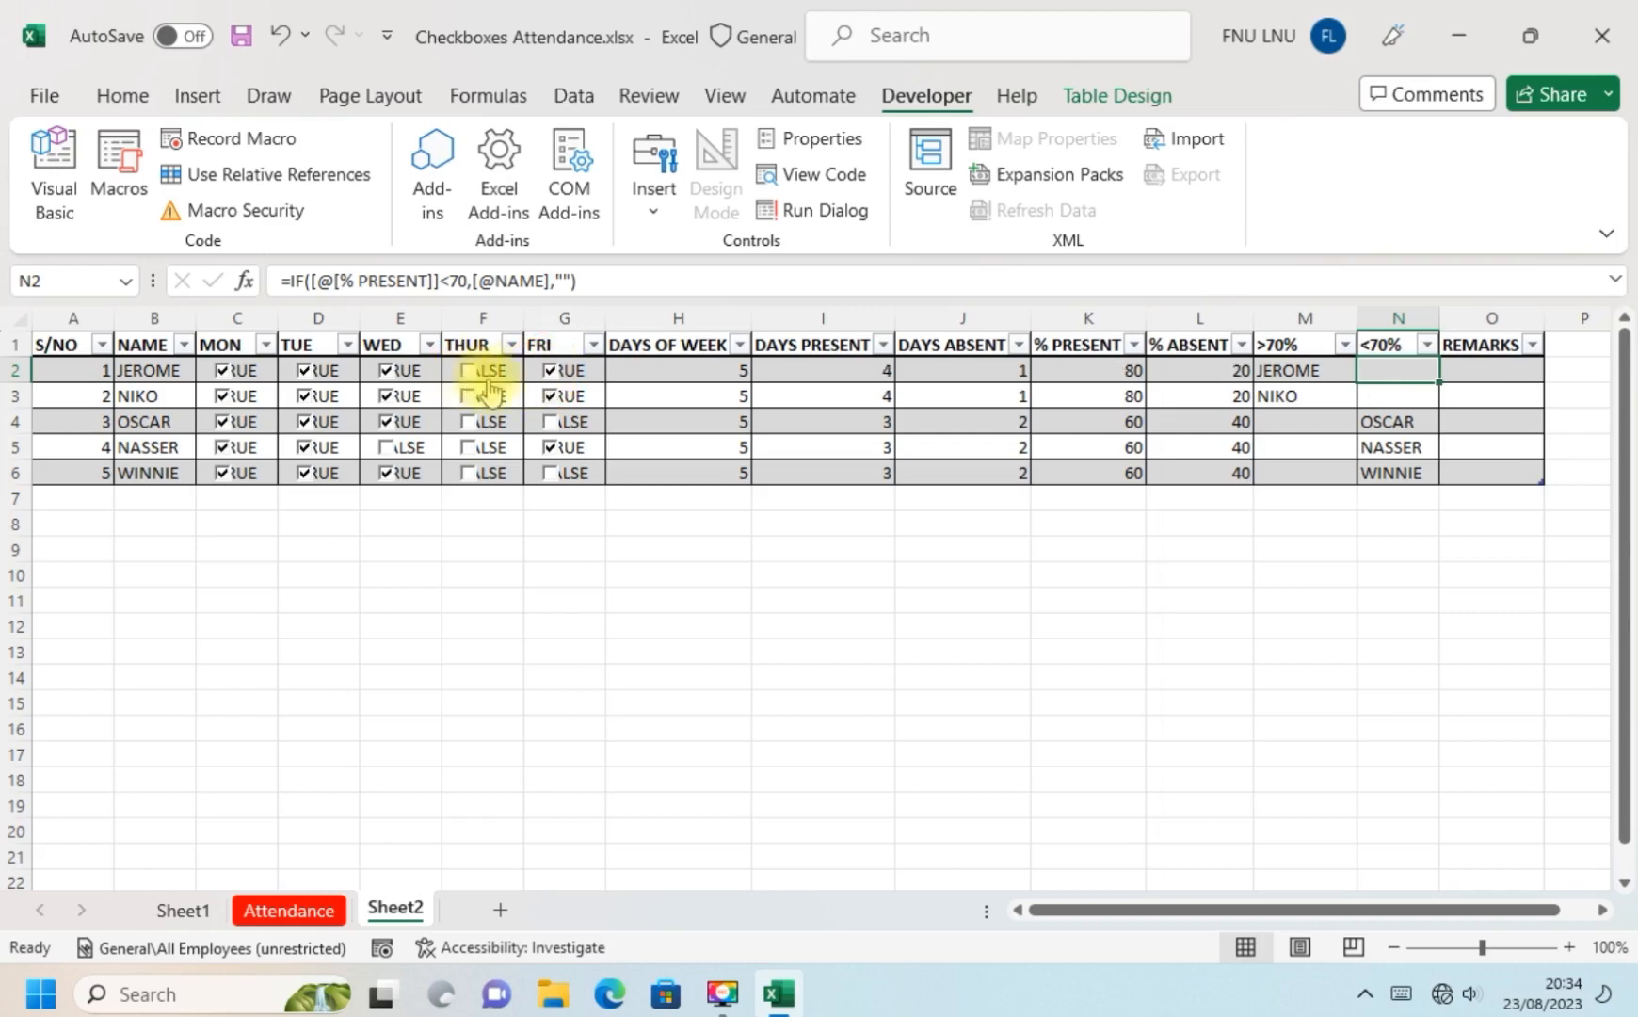
pyautogui.click(388, 375)
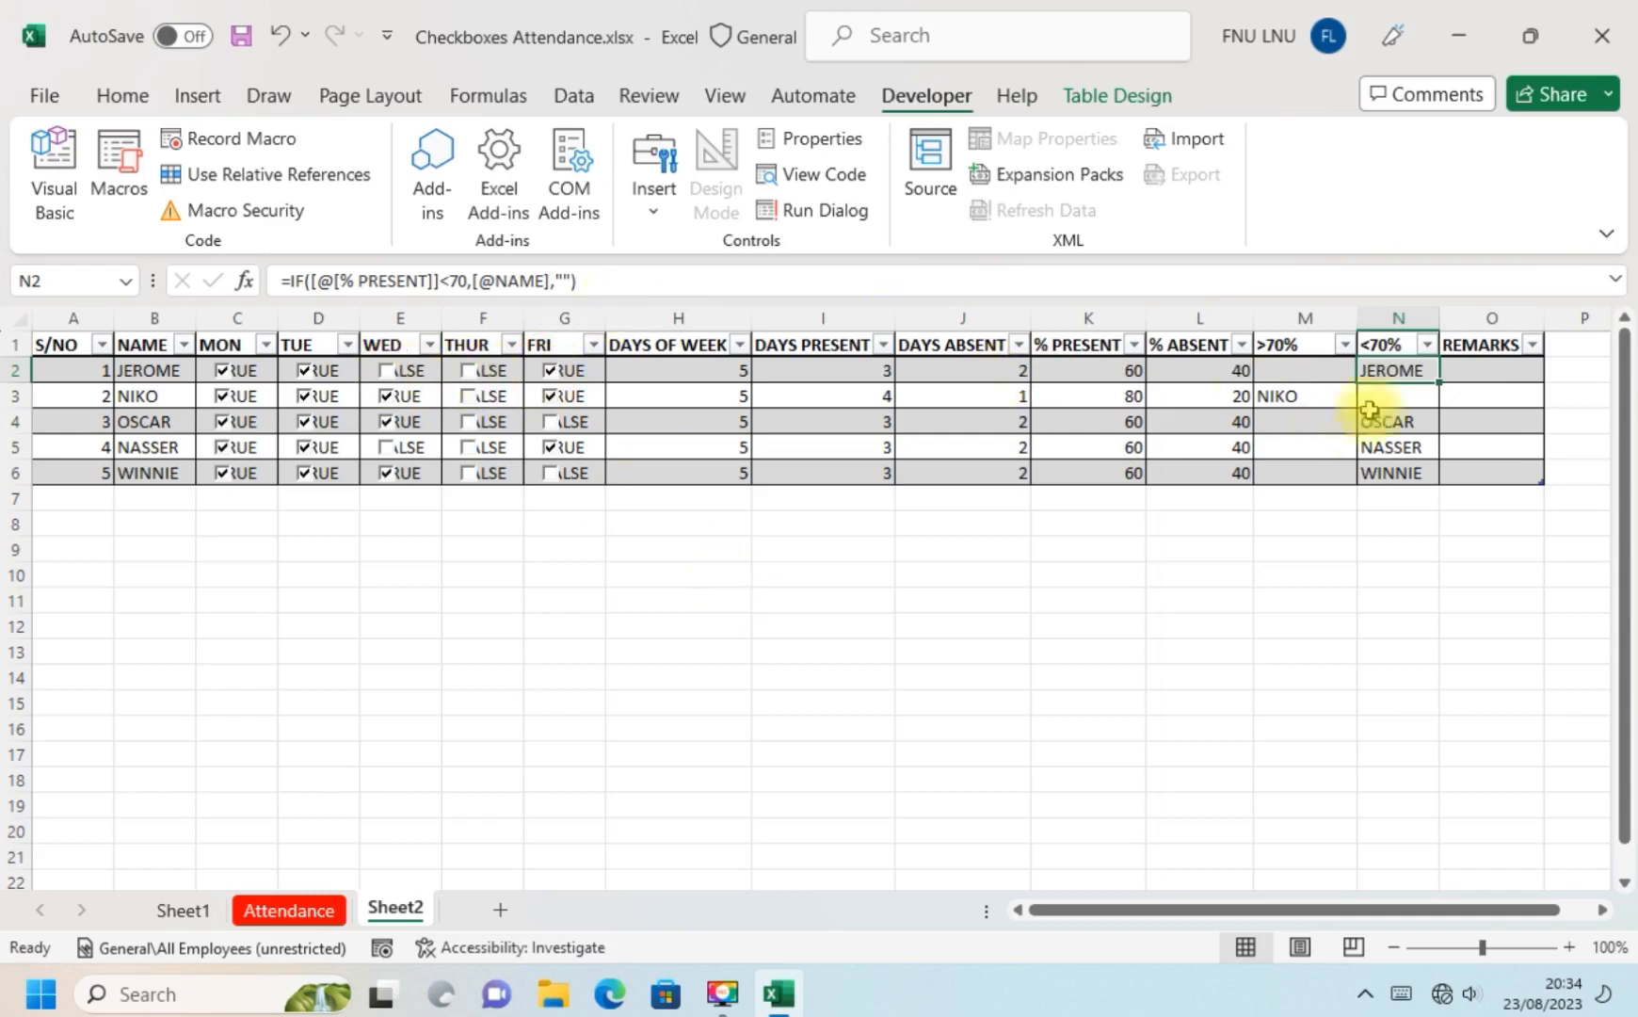
# Fill the REMARKS column from cell O2 with the formula =IF([@[% PRESENT]]>70,"QUALIFIES","FAILED").
pyautogui.click(1500, 368)
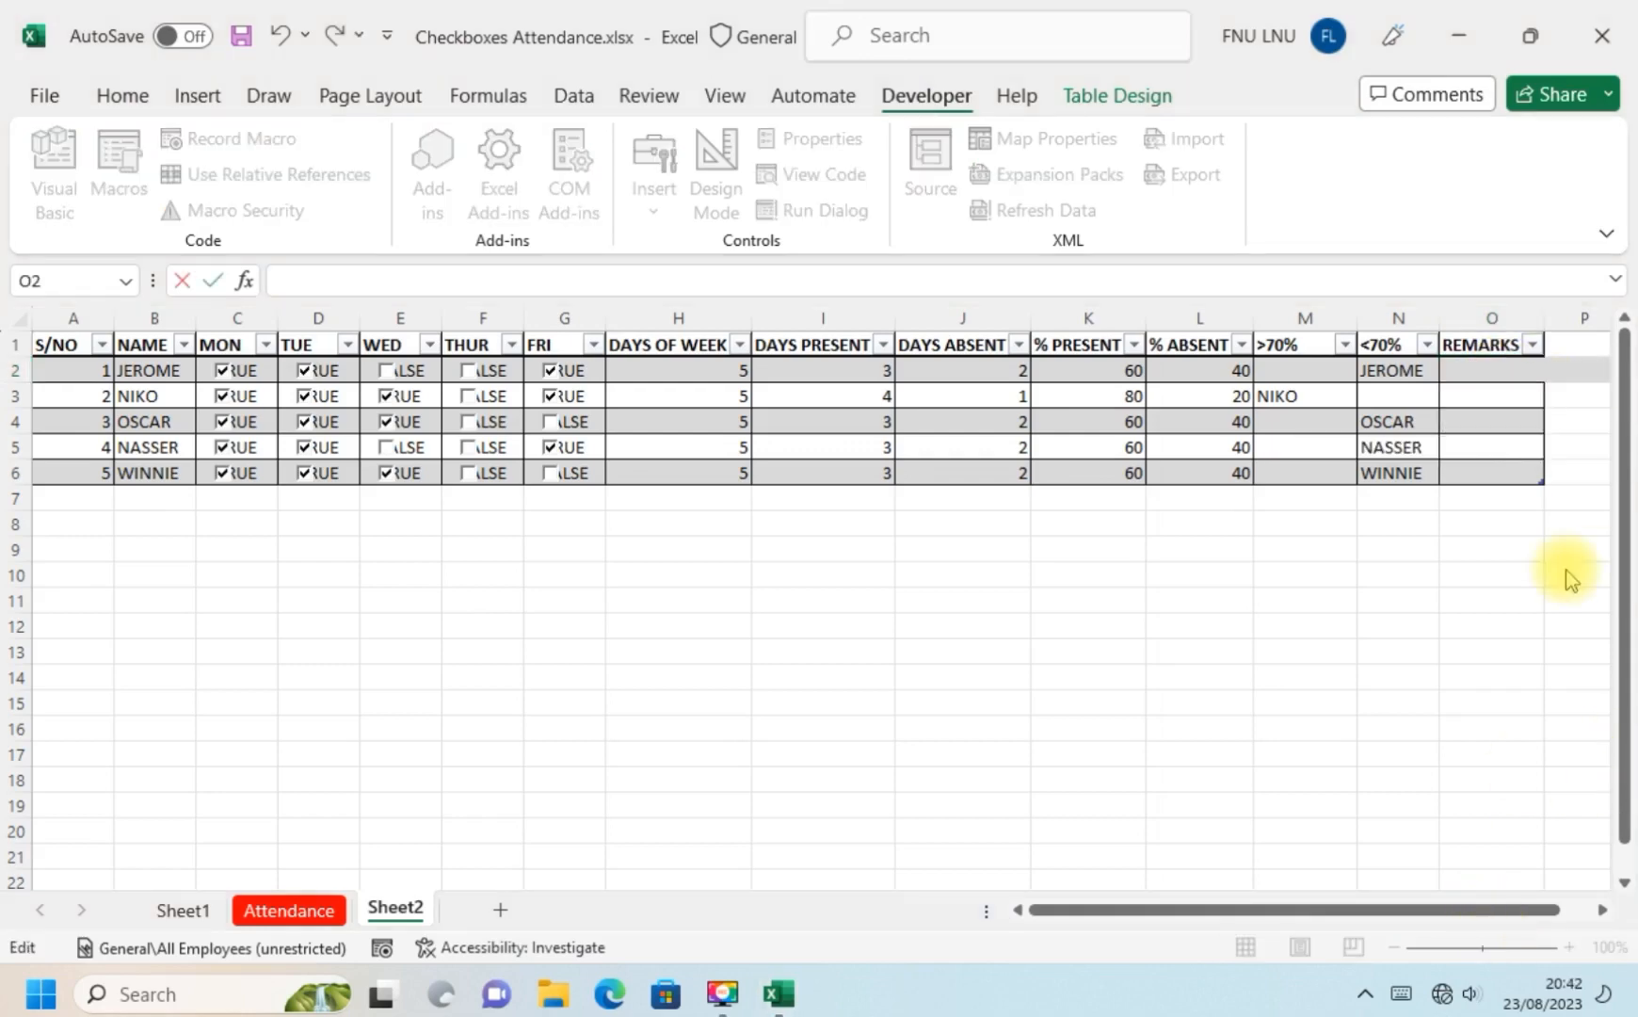
pyautogui.click(1480, 374)
pyautogui.write('=')
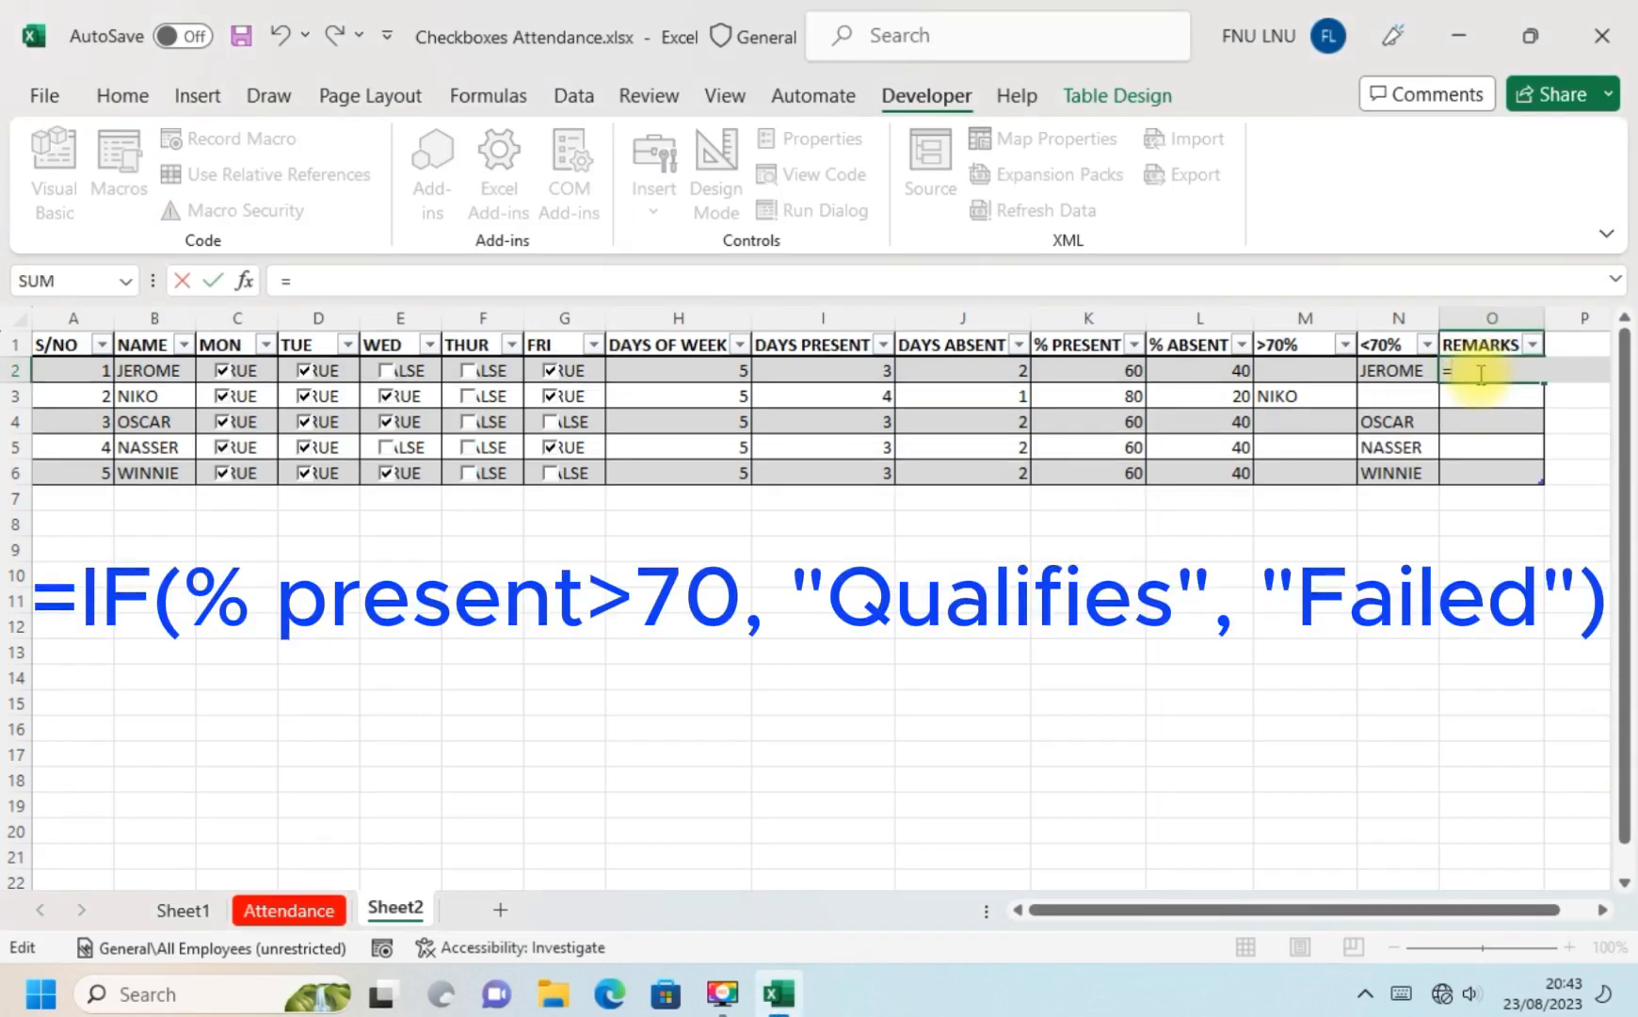
pyautogui.write('IF(')
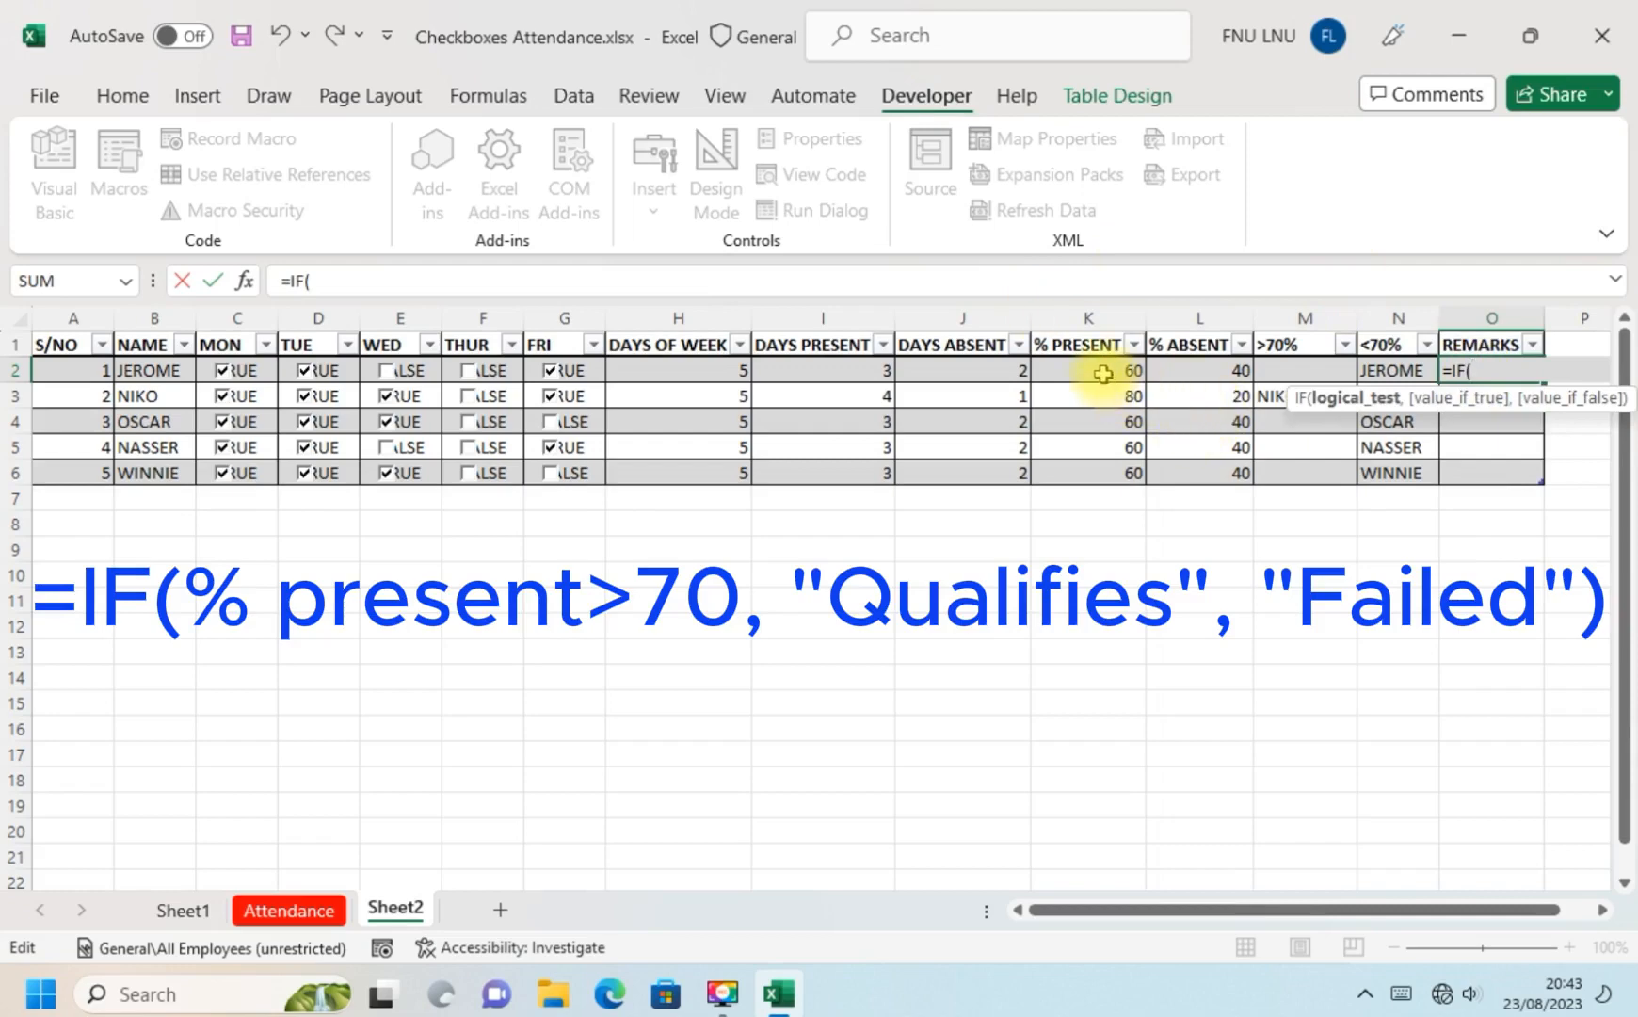
pyautogui.click(1102, 374)
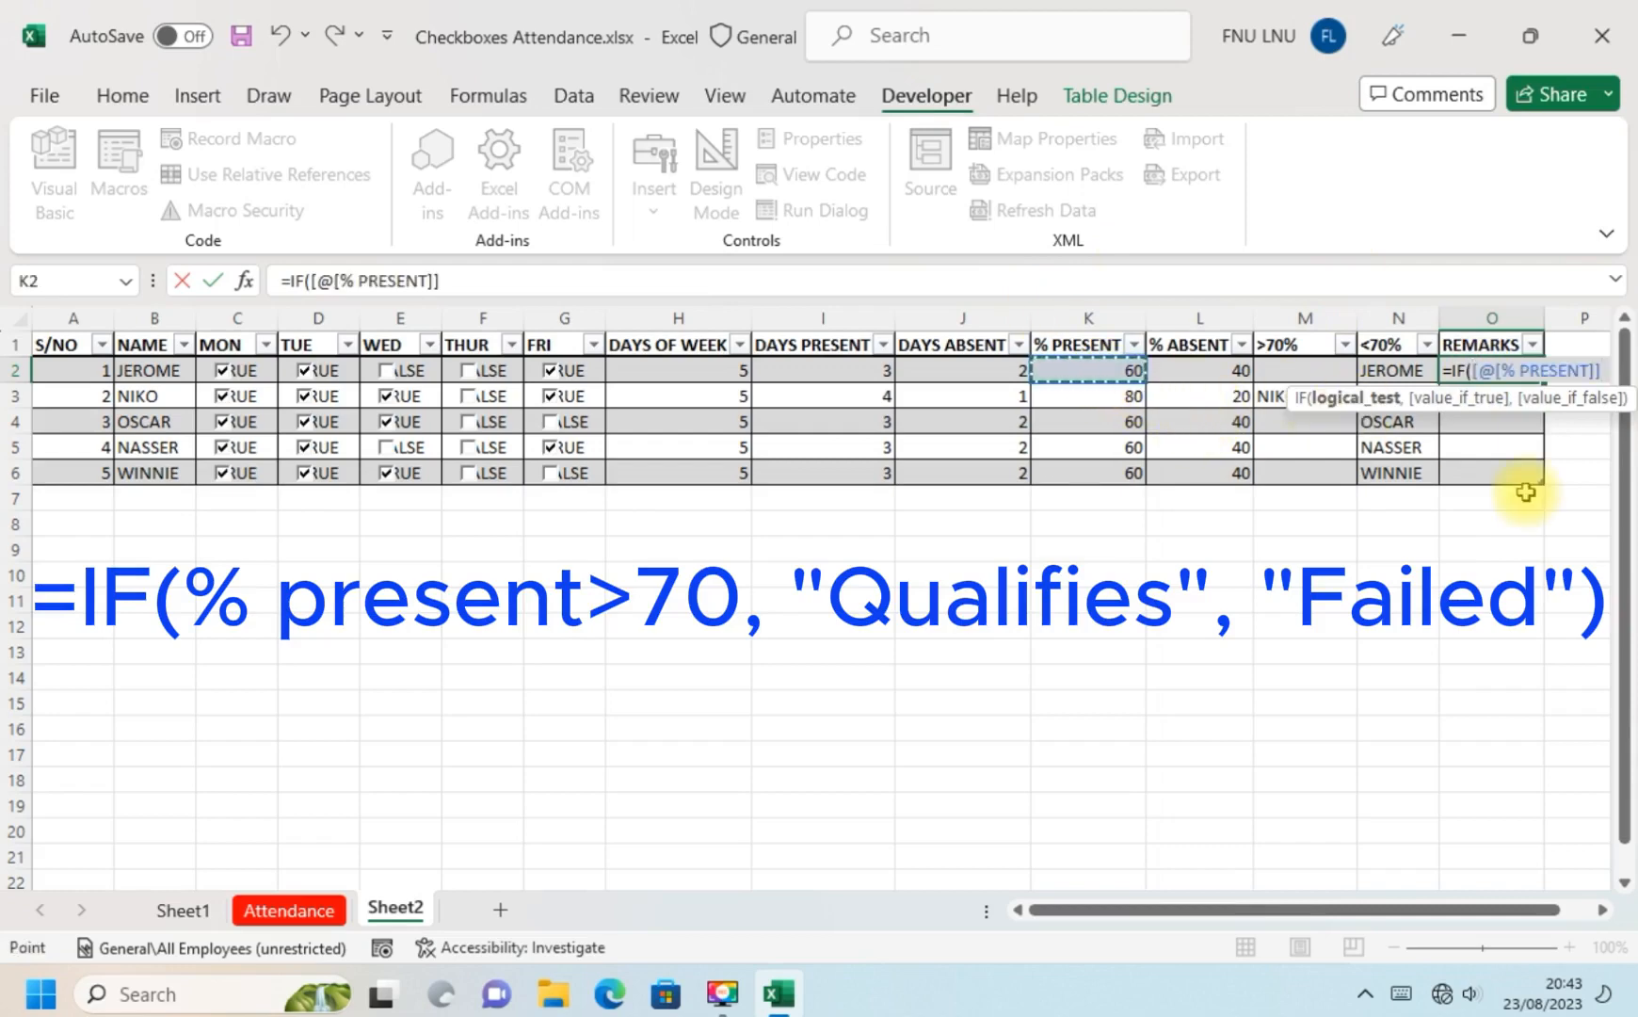
pyautogui.write('>7')
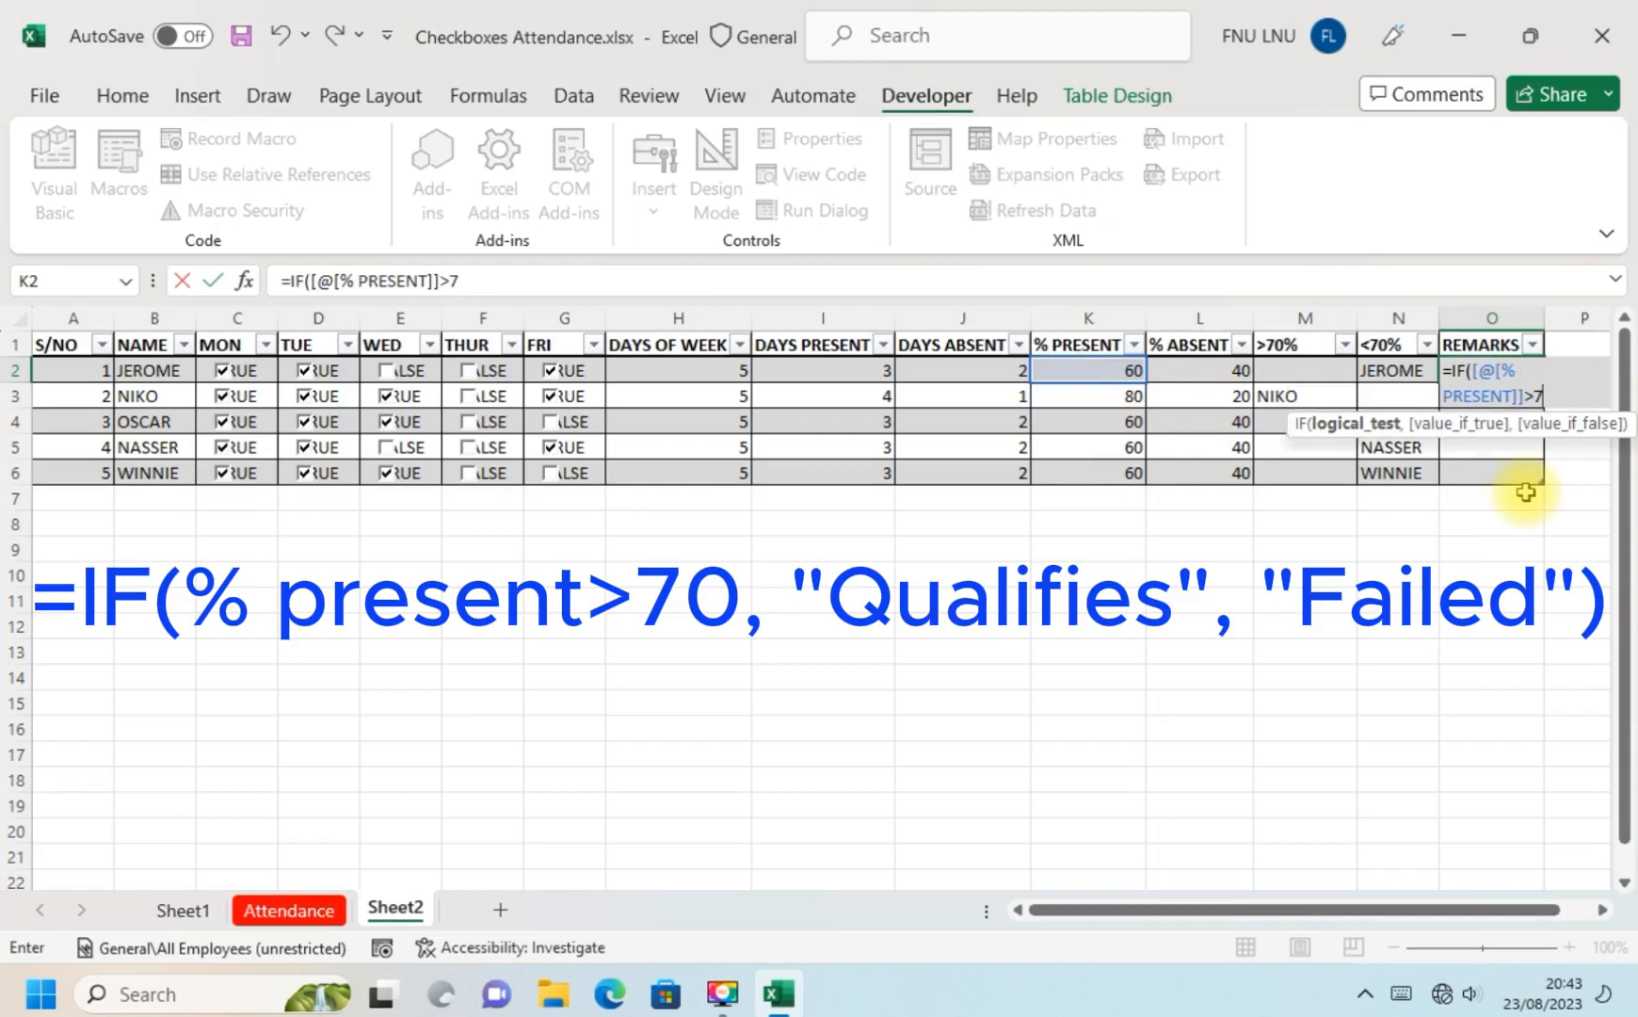
pyautogui.write('0,')
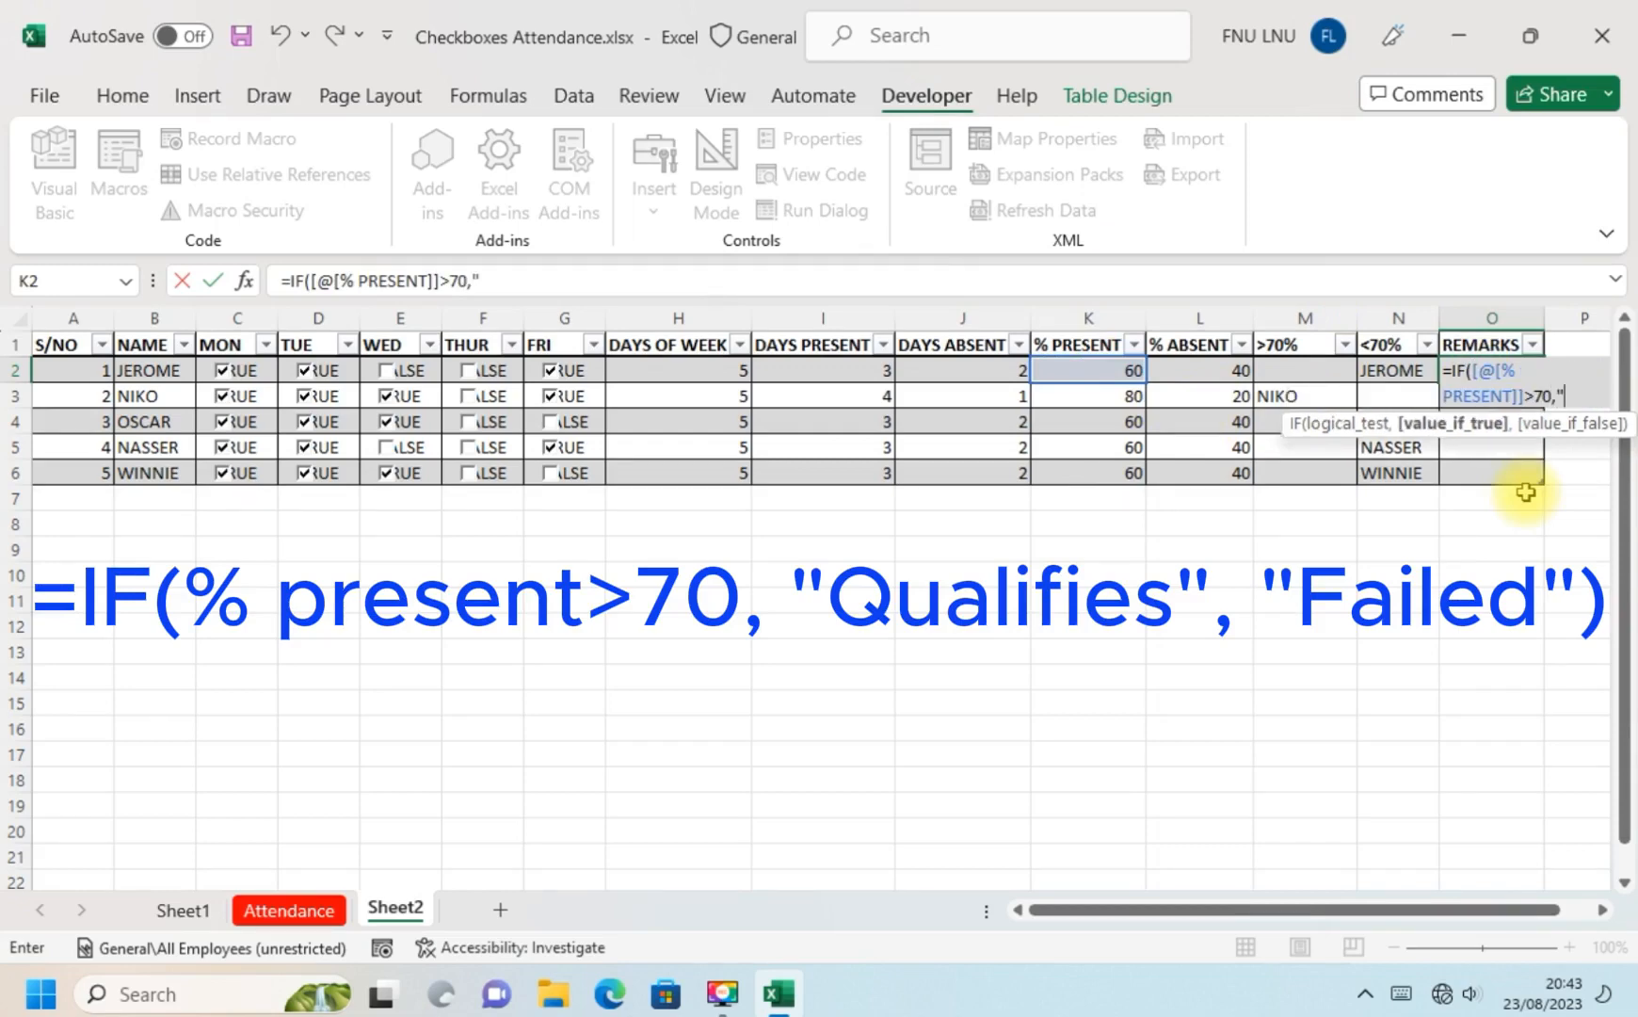
pyautogui.write('"QUALIF')
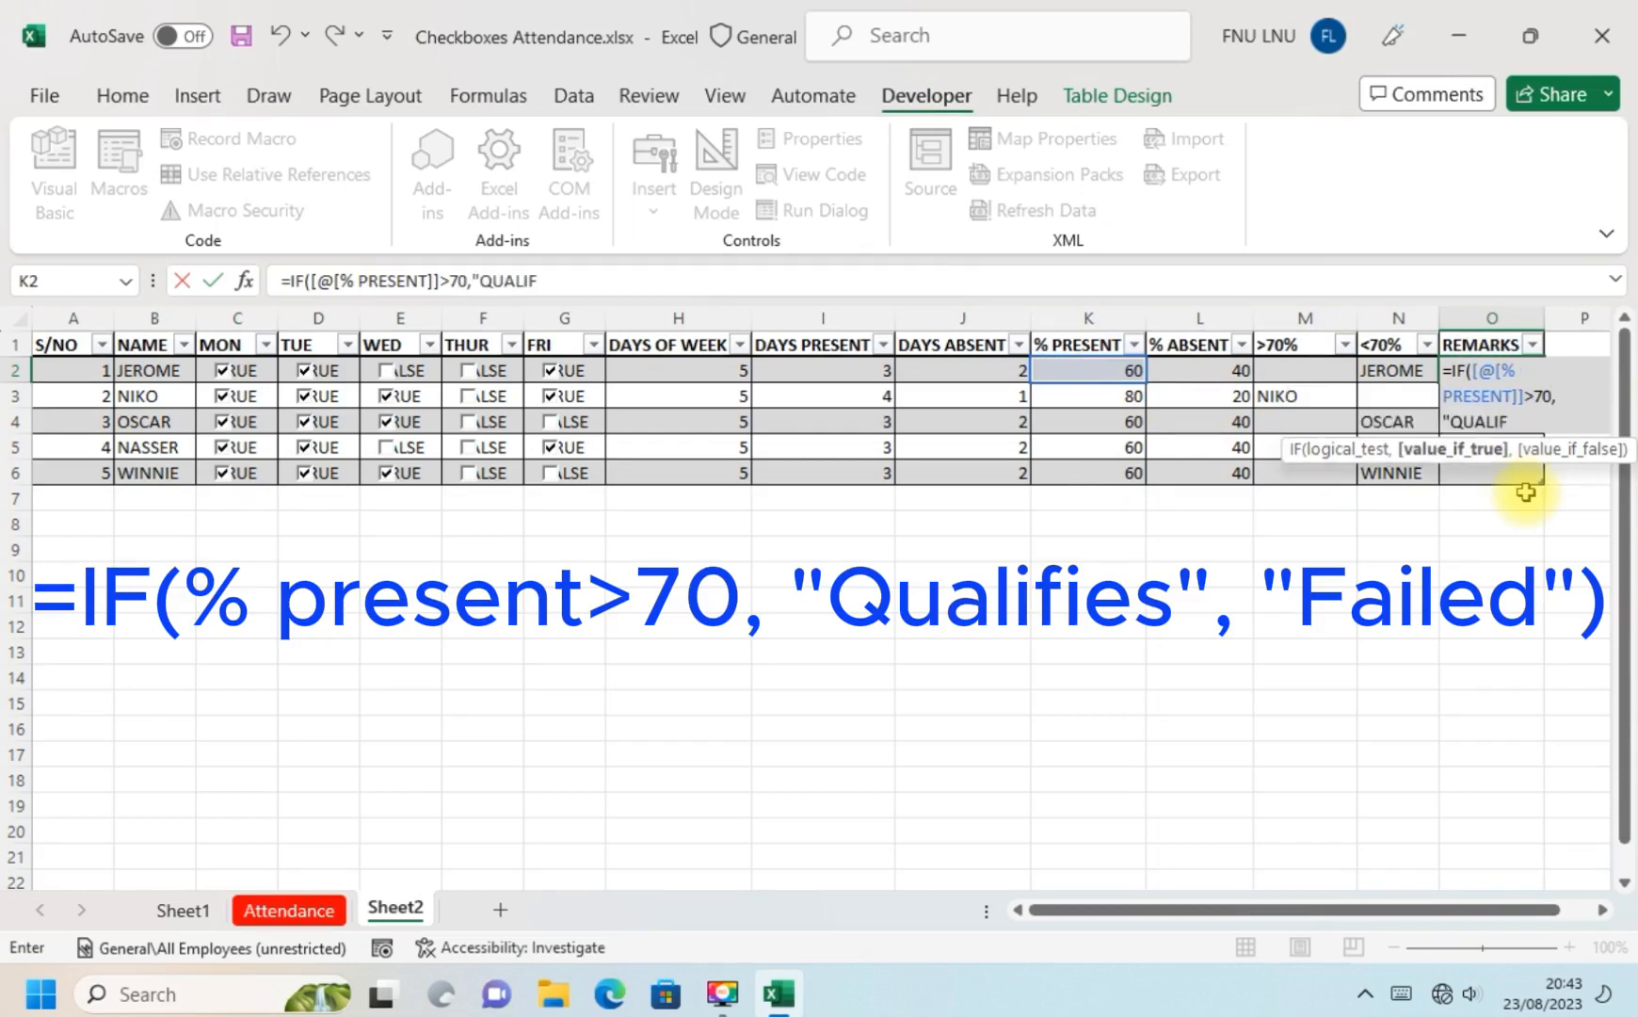
pyautogui.write('IES","FAI')
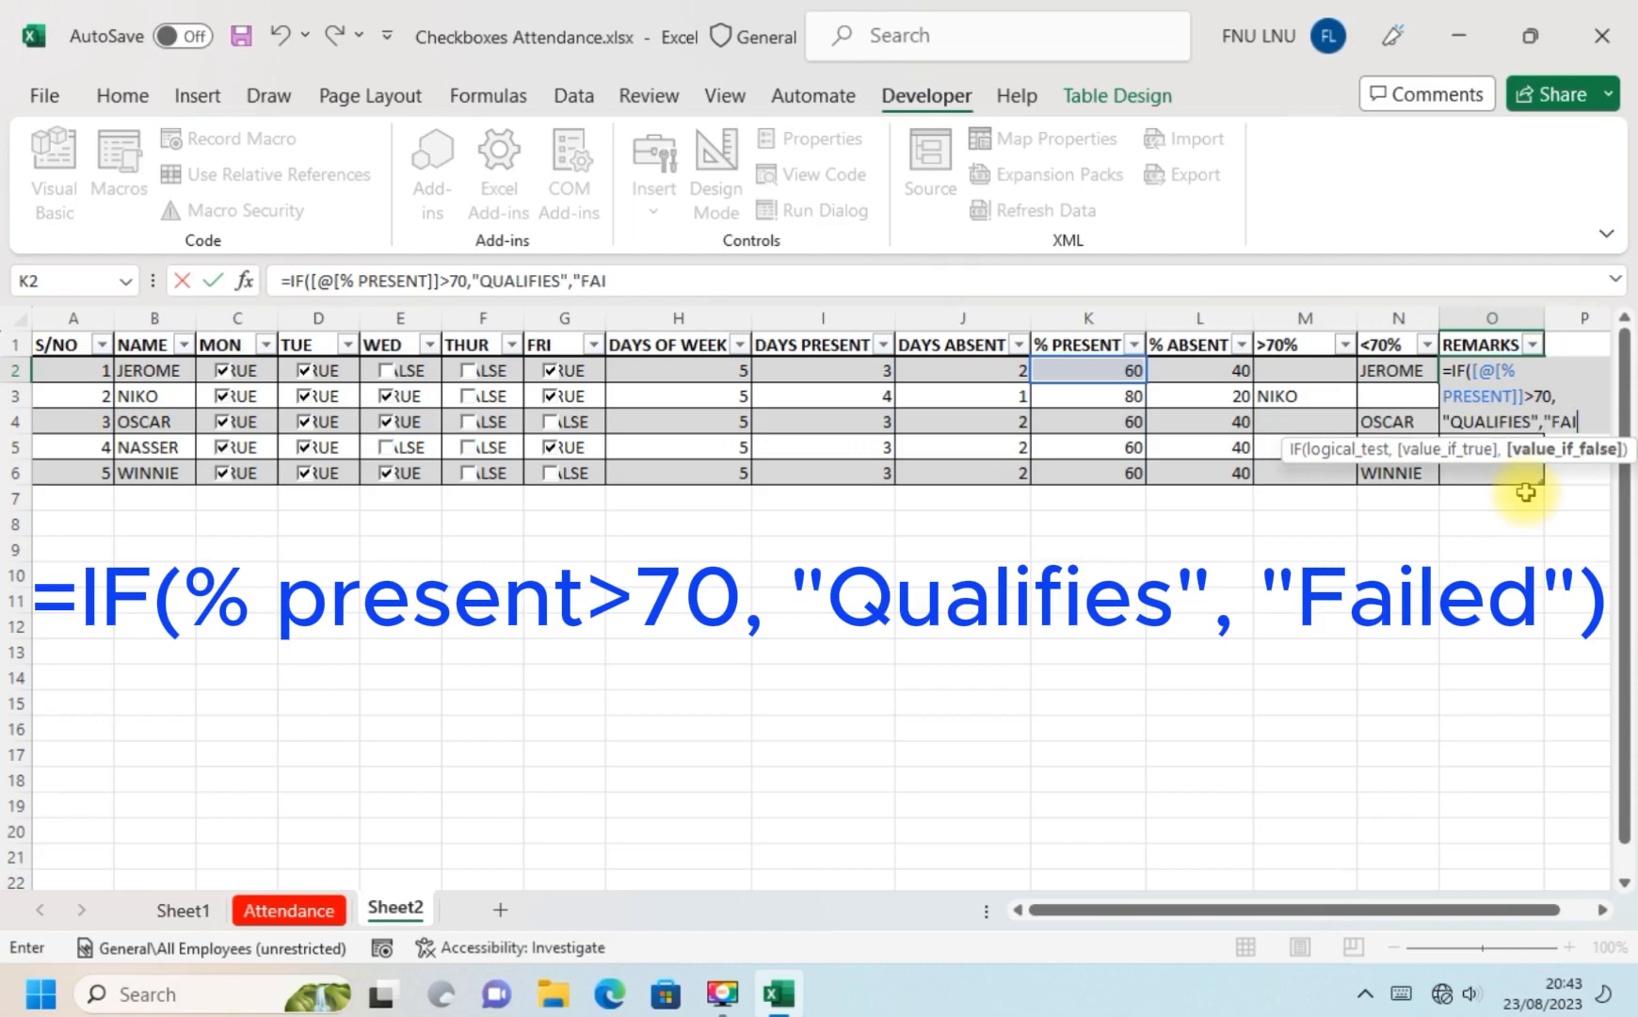
pyautogui.write('LED"')
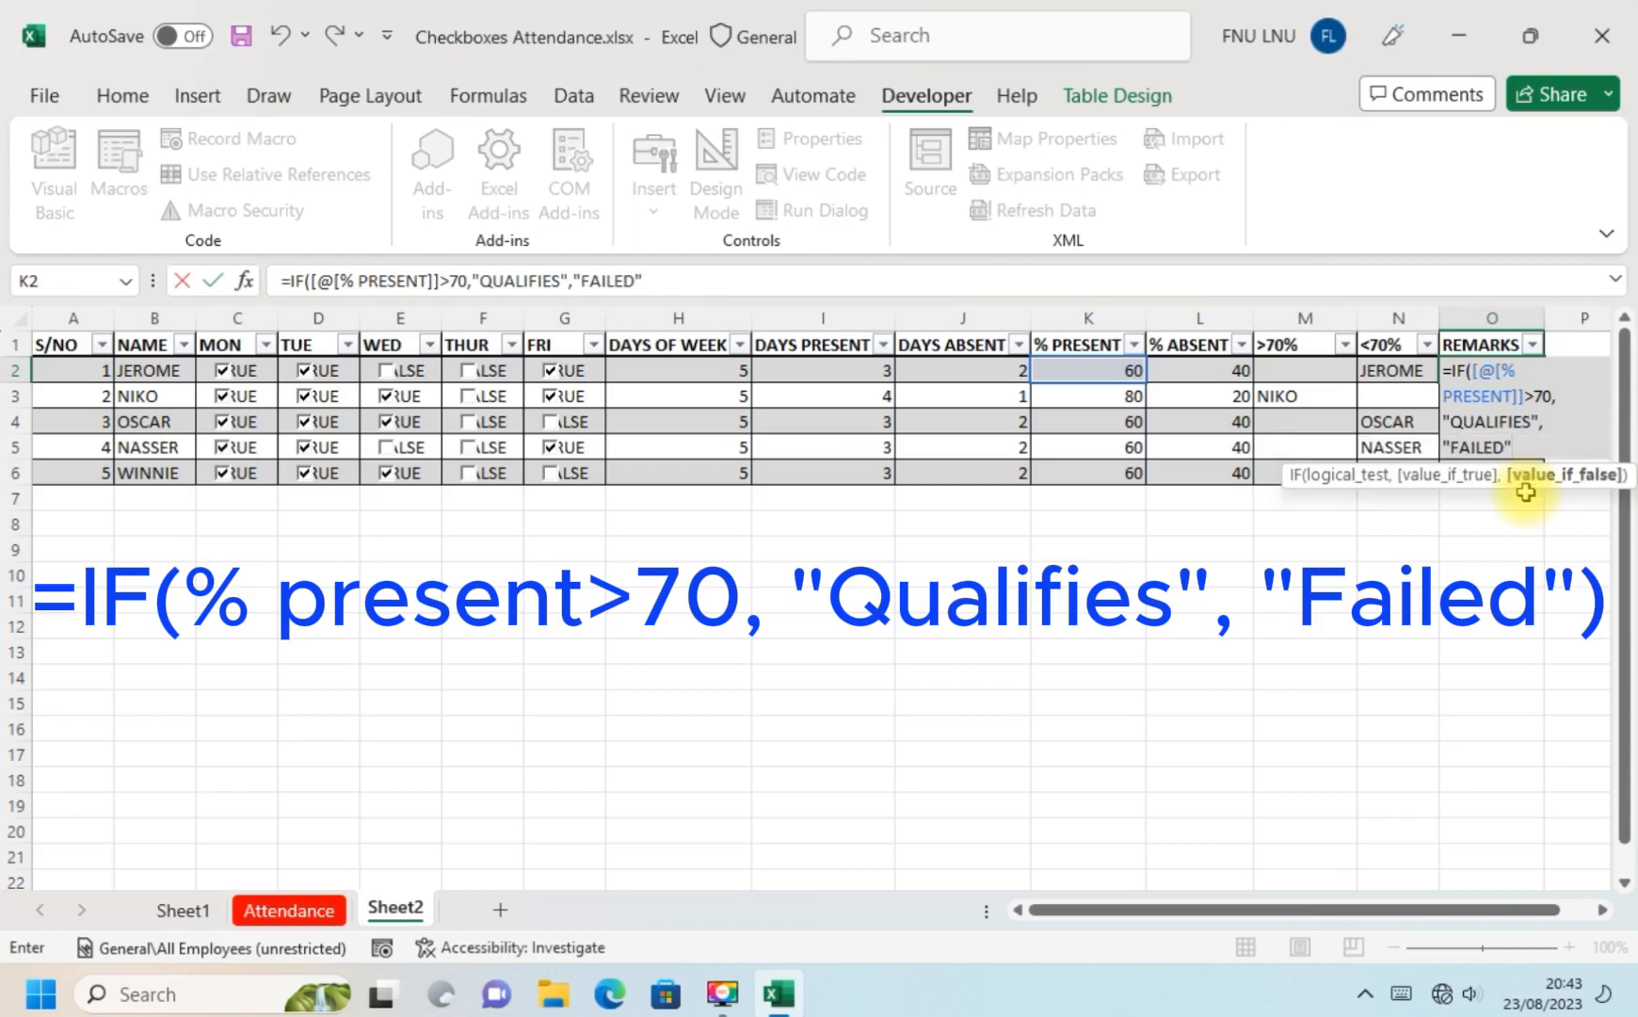
pyautogui.write(')')
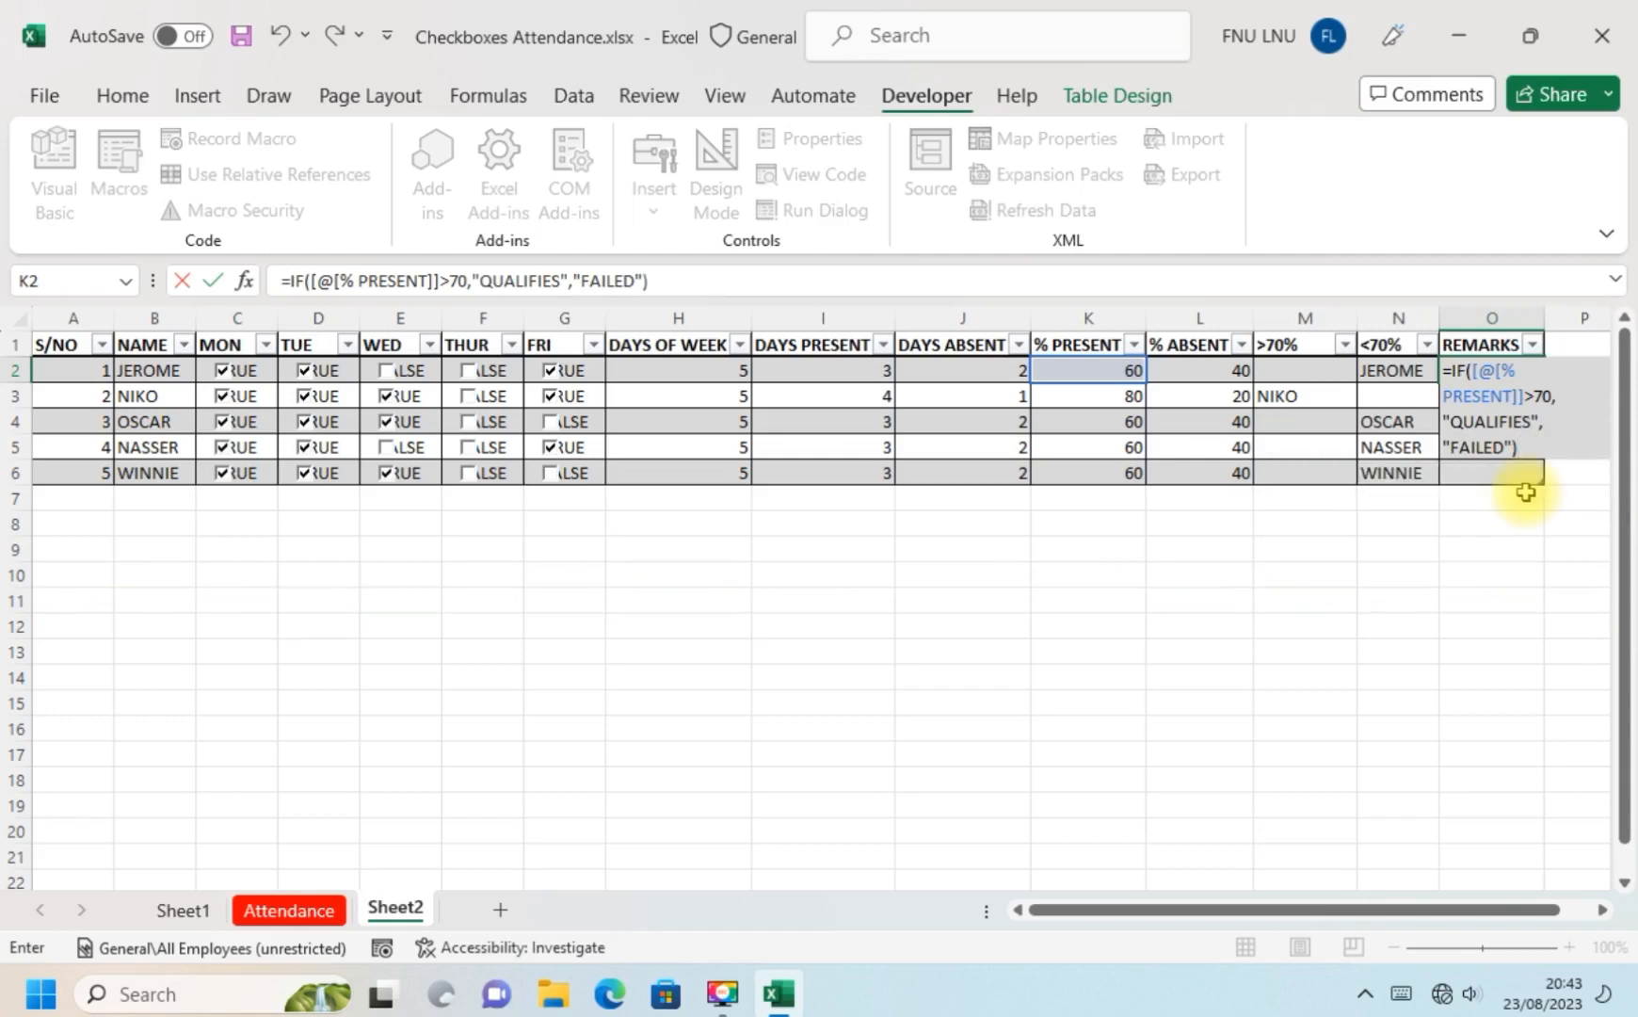
pyautogui.press('Return')
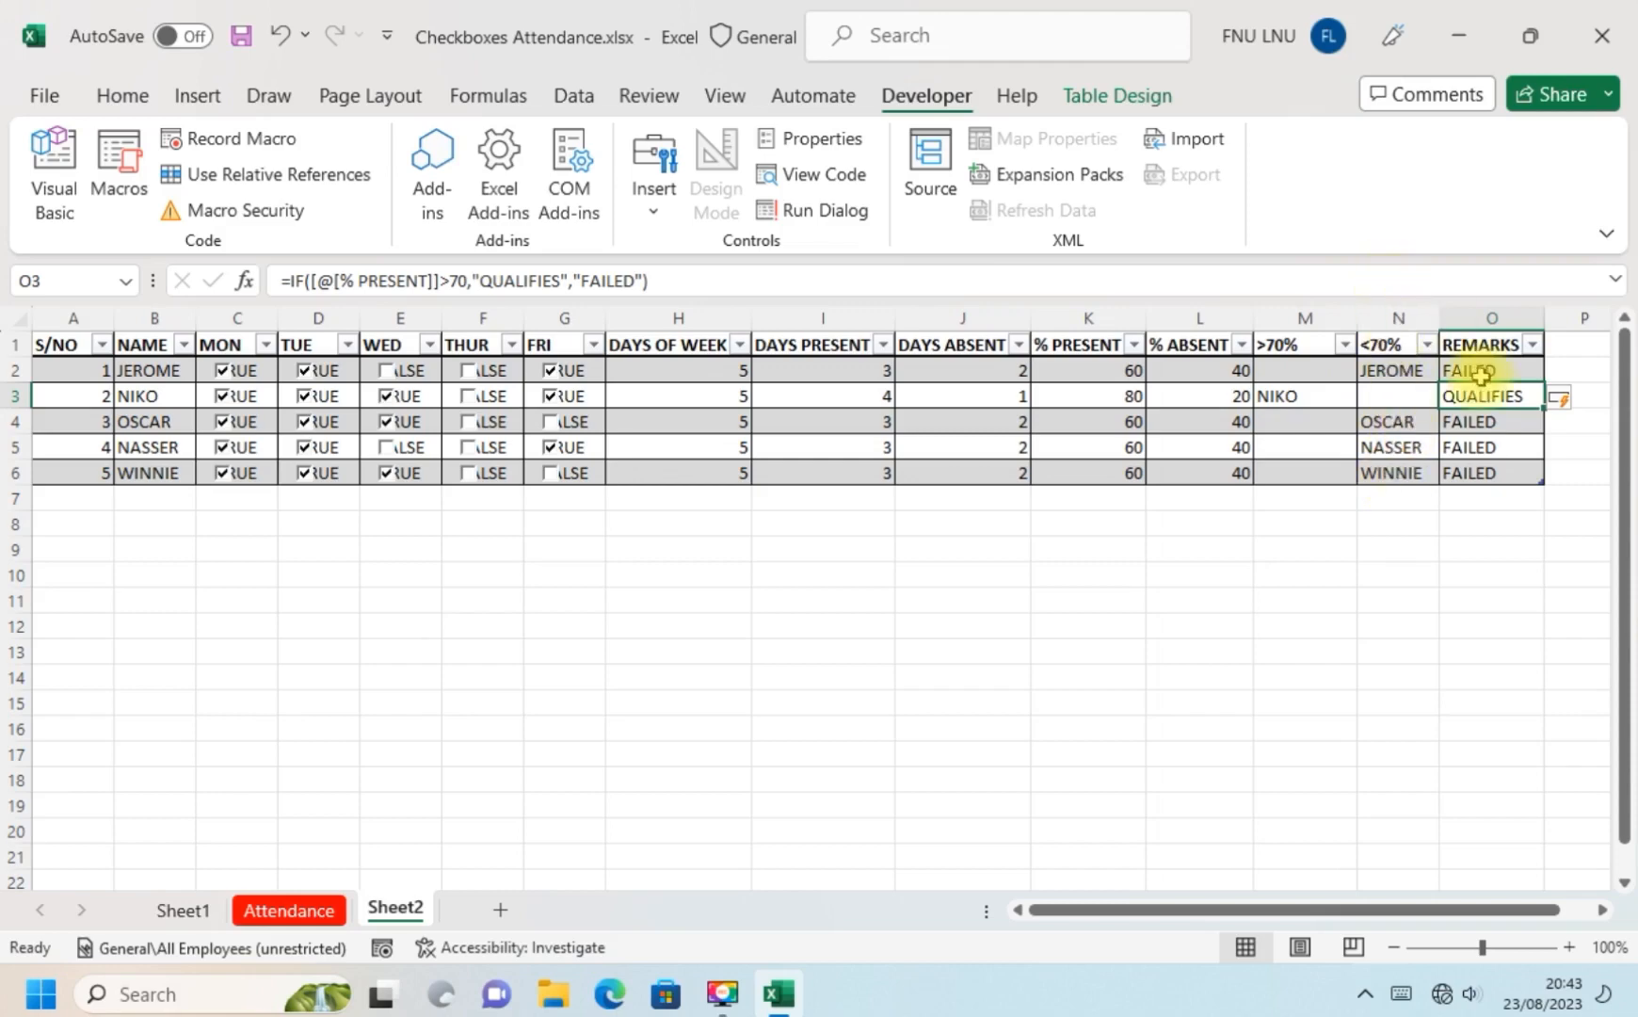
# Test the REMARKS column by ticking the Thursday checkboxes in rows 2 to 6 and the Friday checkbox in row 4.
pyautogui.click(469, 373)
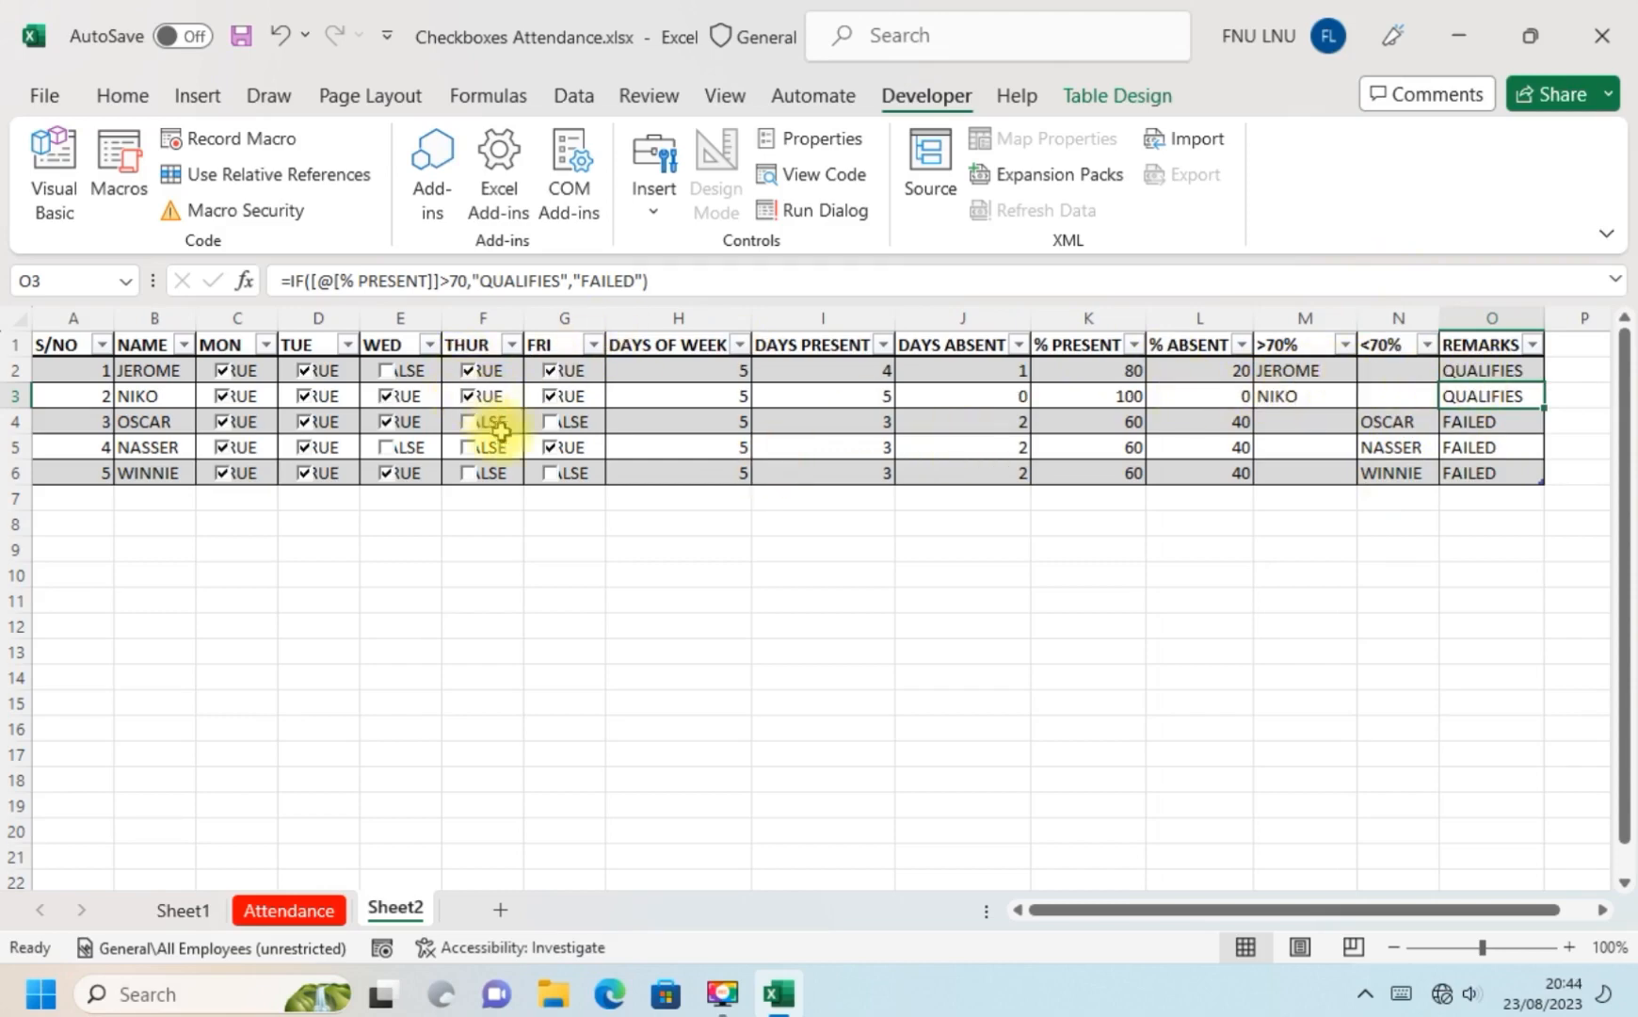
pyautogui.click(549, 423)
pyautogui.click(466, 423)
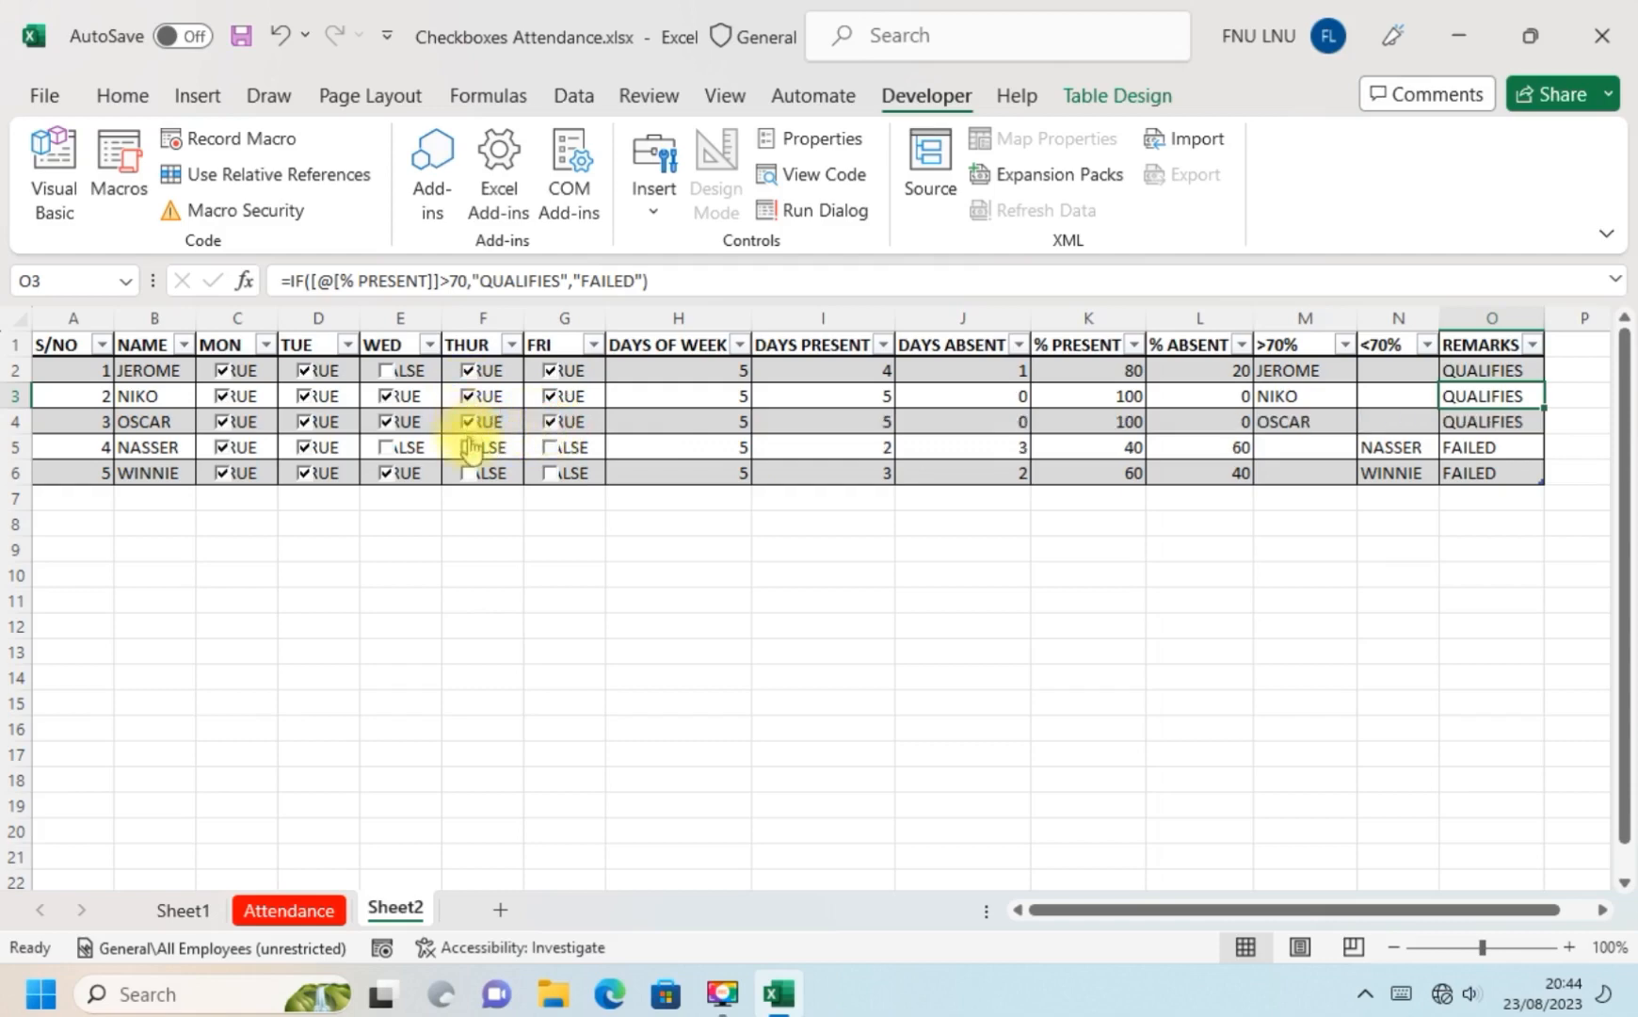
pyautogui.click(469, 448)
pyautogui.click(551, 448)
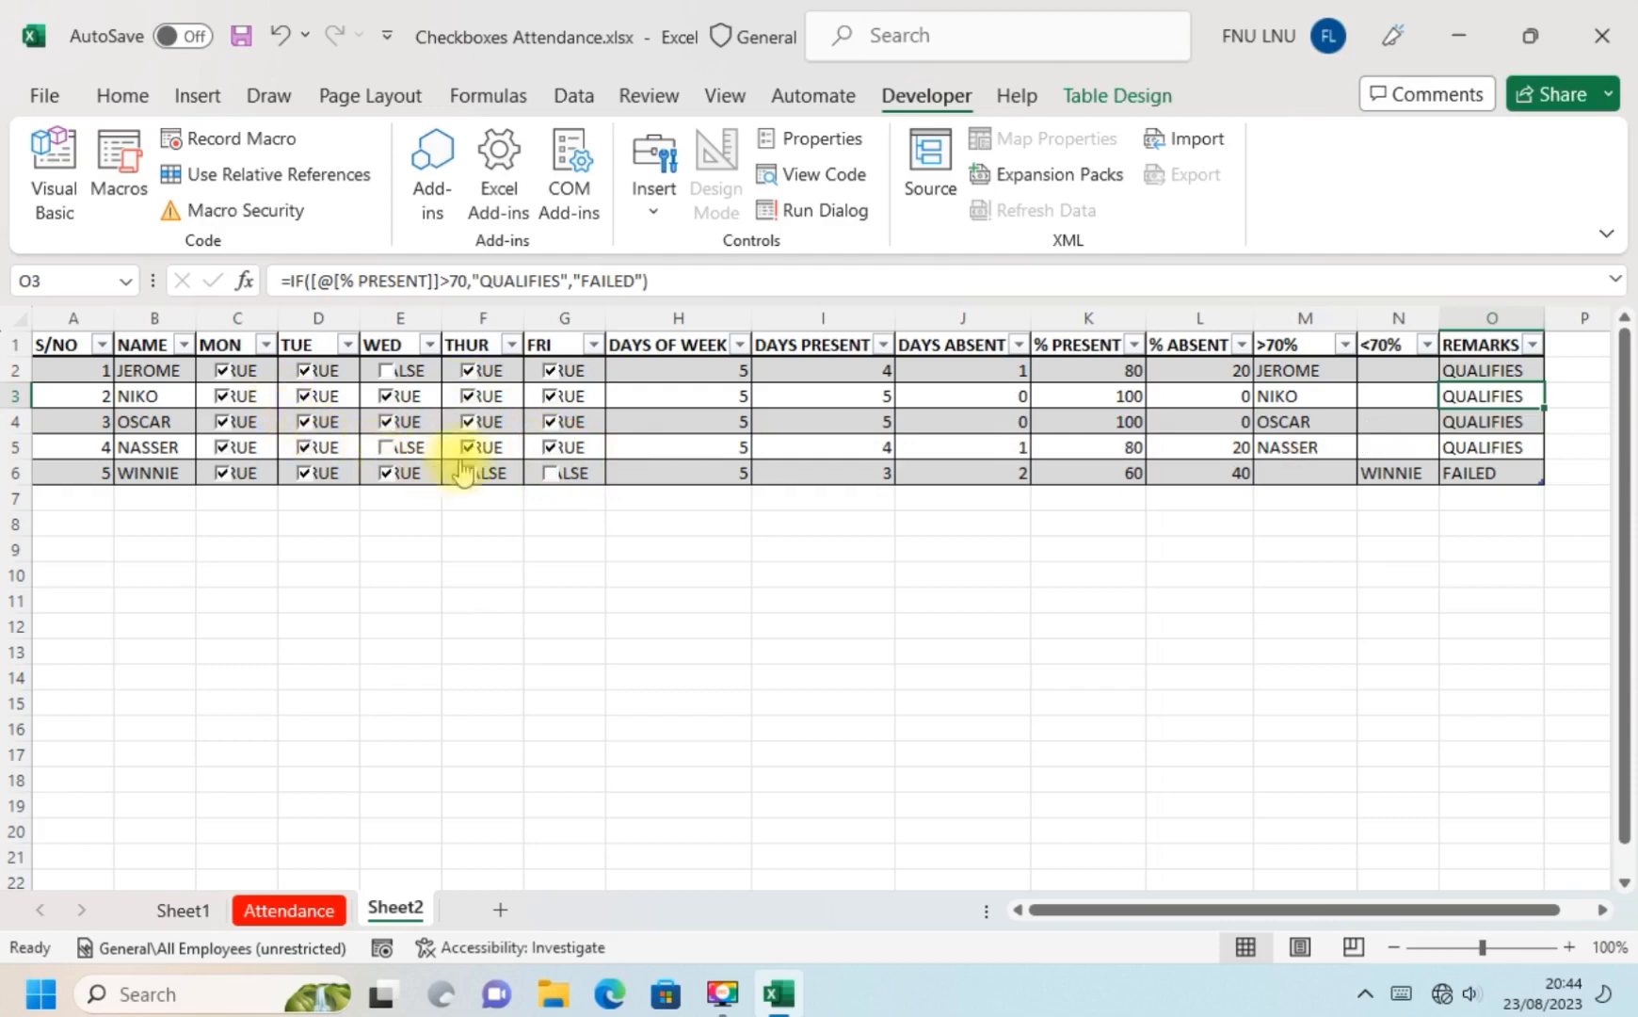
pyautogui.click(480, 487)
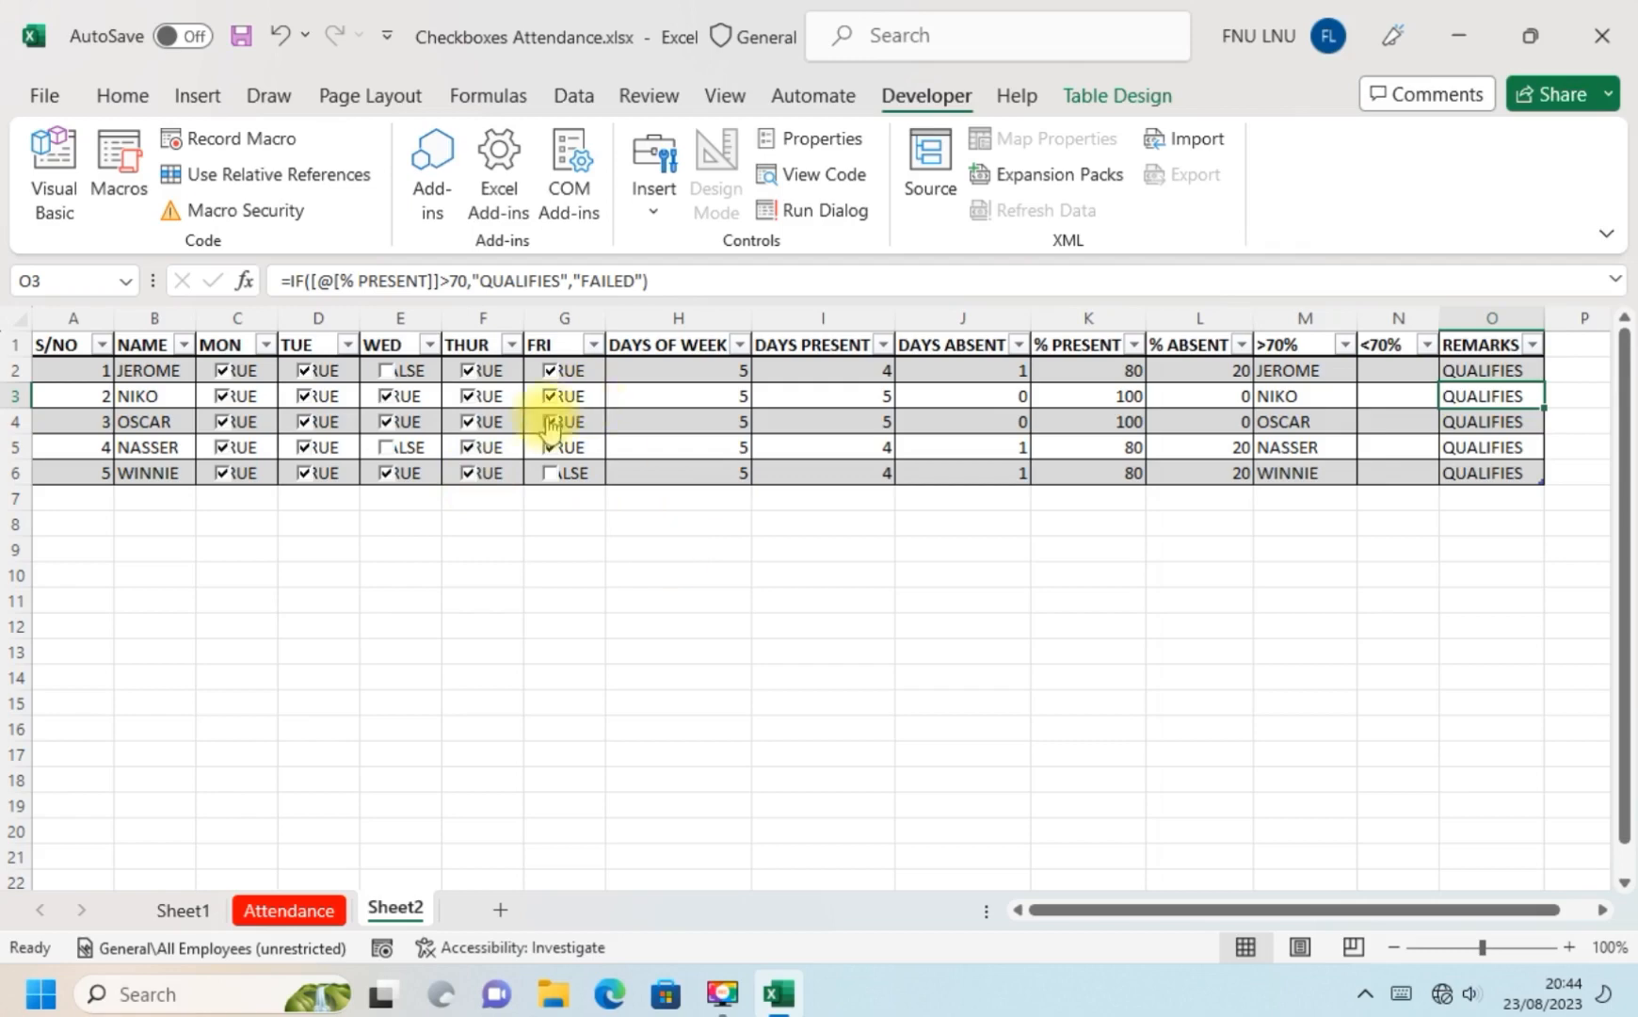
# Untick Thursday in rows 3 and 5, Friday in rows 3 and 4, Tuesday in row 4, and Wednesday in row 6.
pyautogui.click(469, 396)
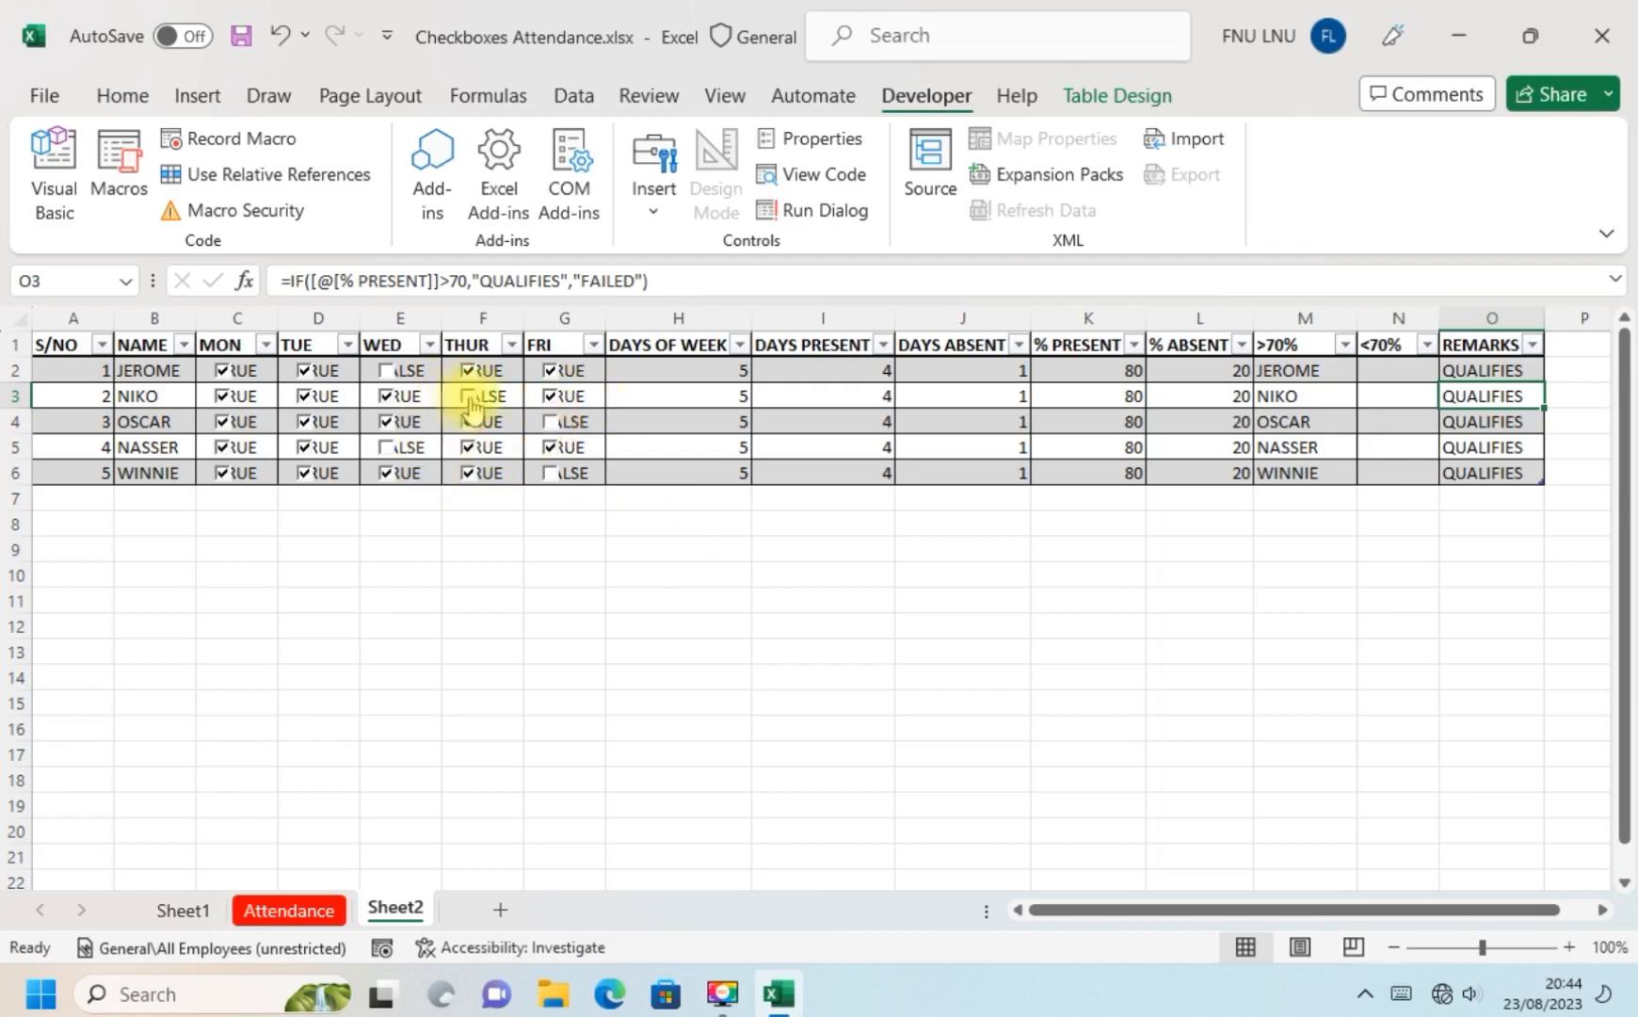
pyautogui.click(557, 403)
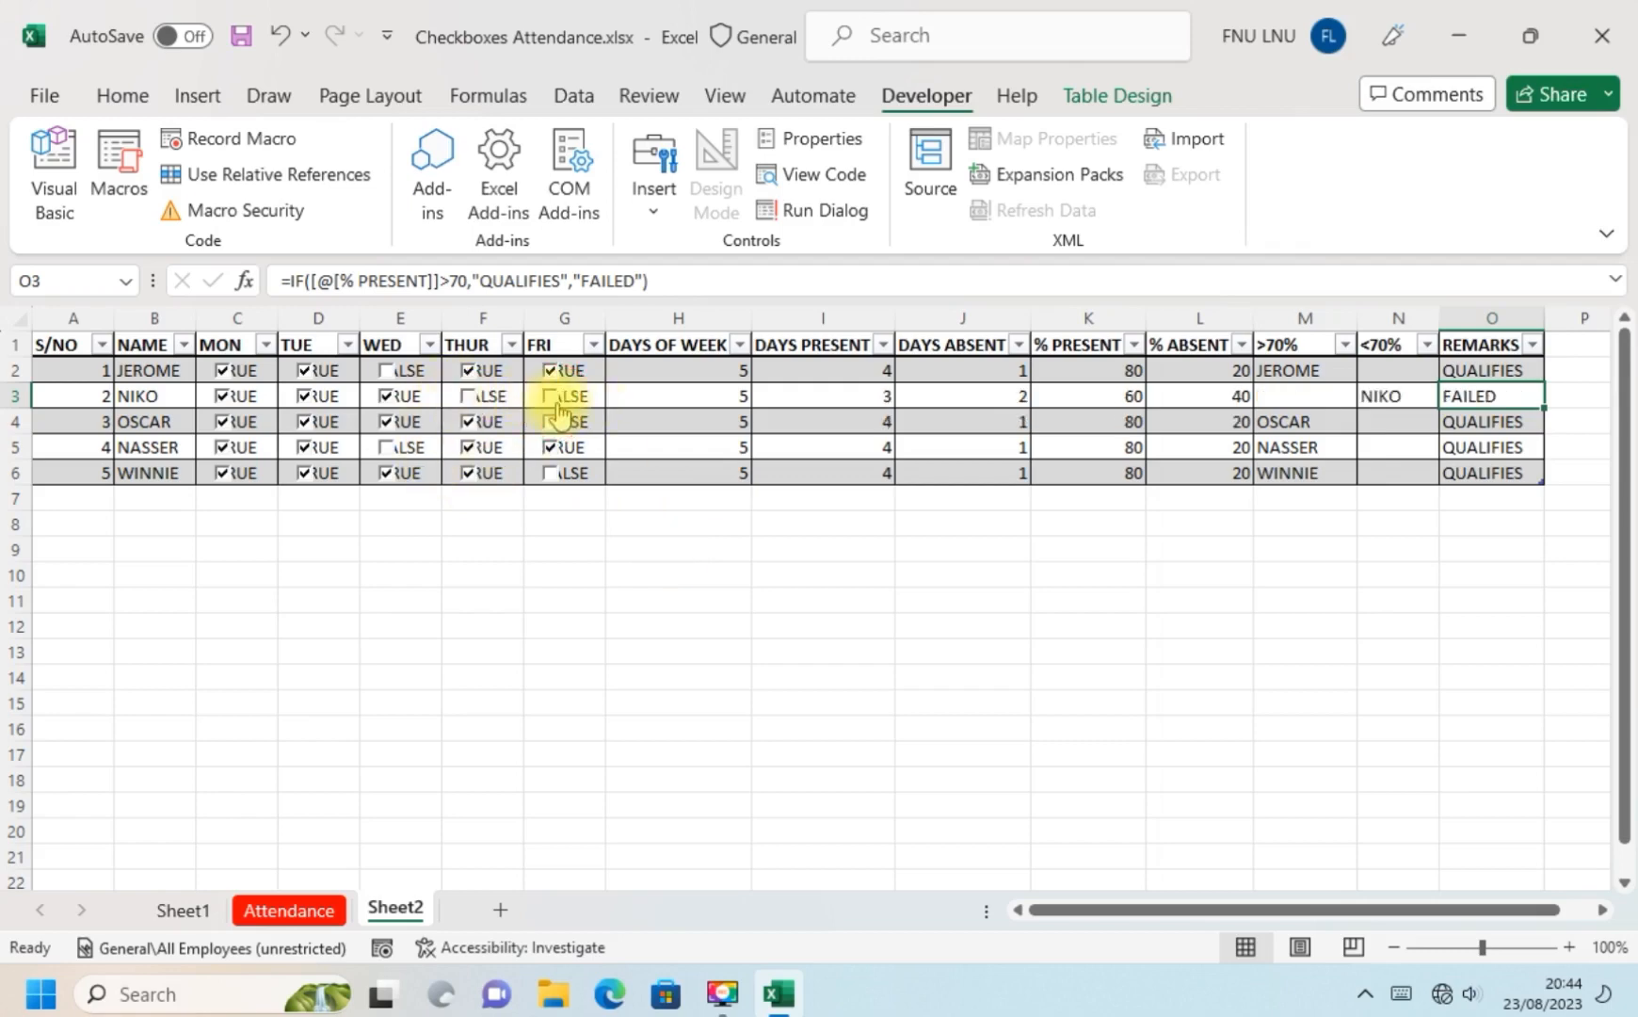
pyautogui.click(309, 425)
pyautogui.click(393, 473)
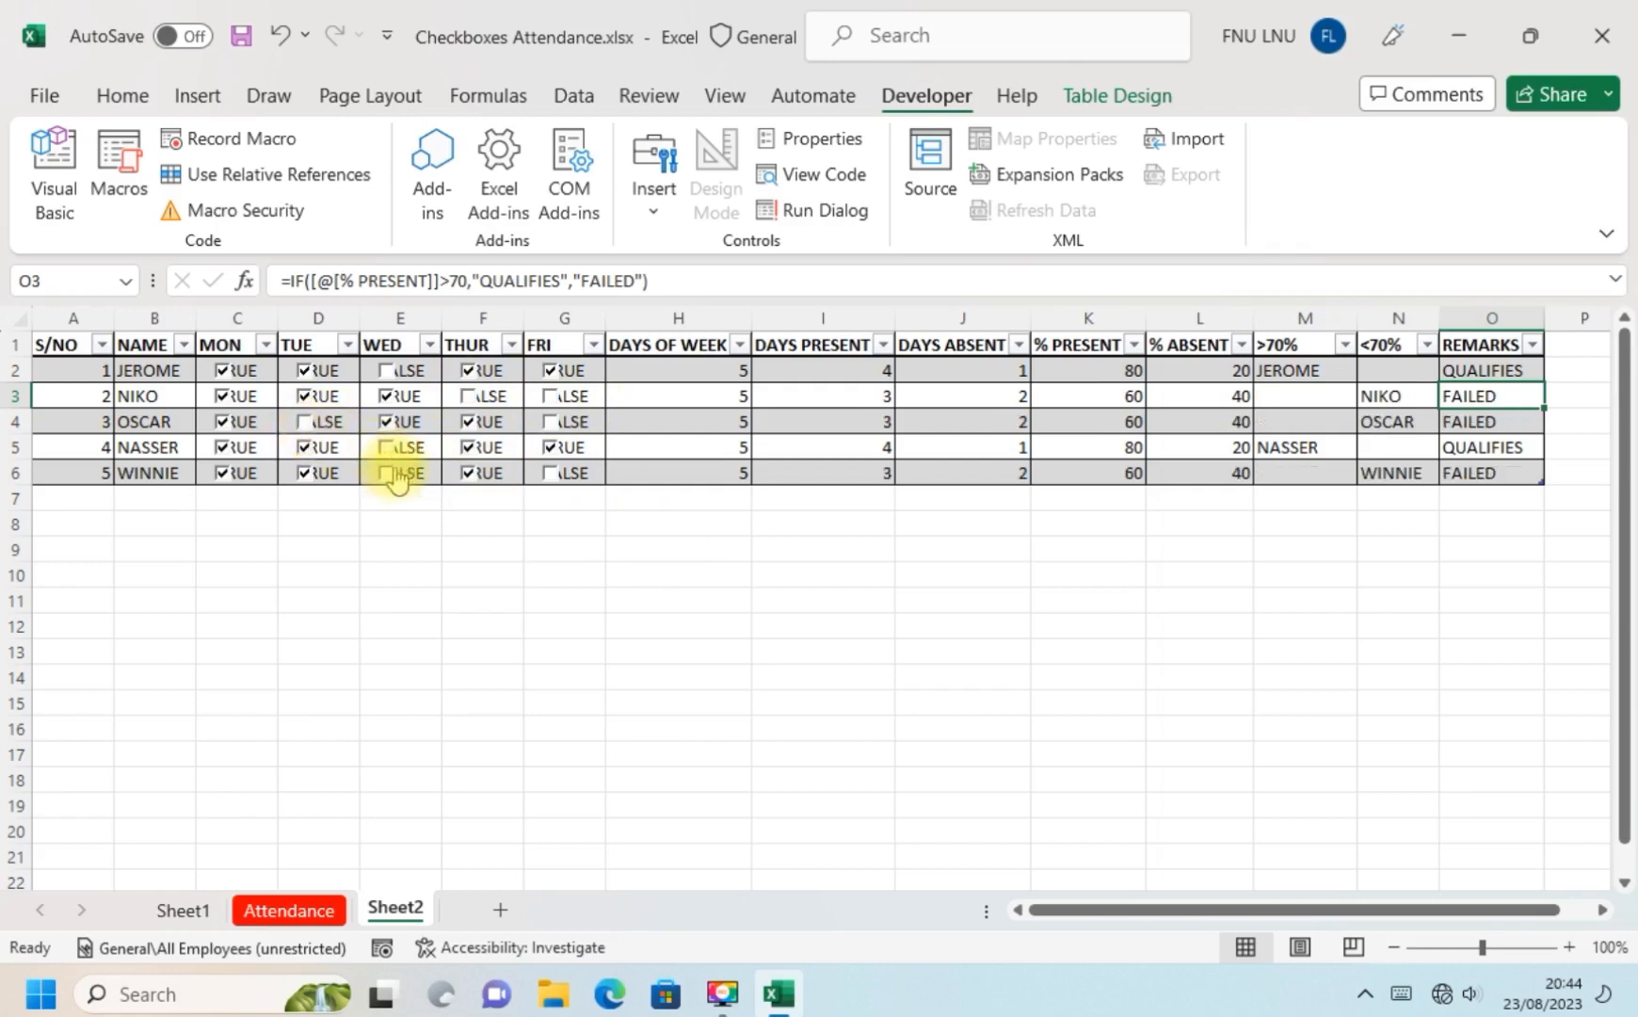
pyautogui.click(476, 450)
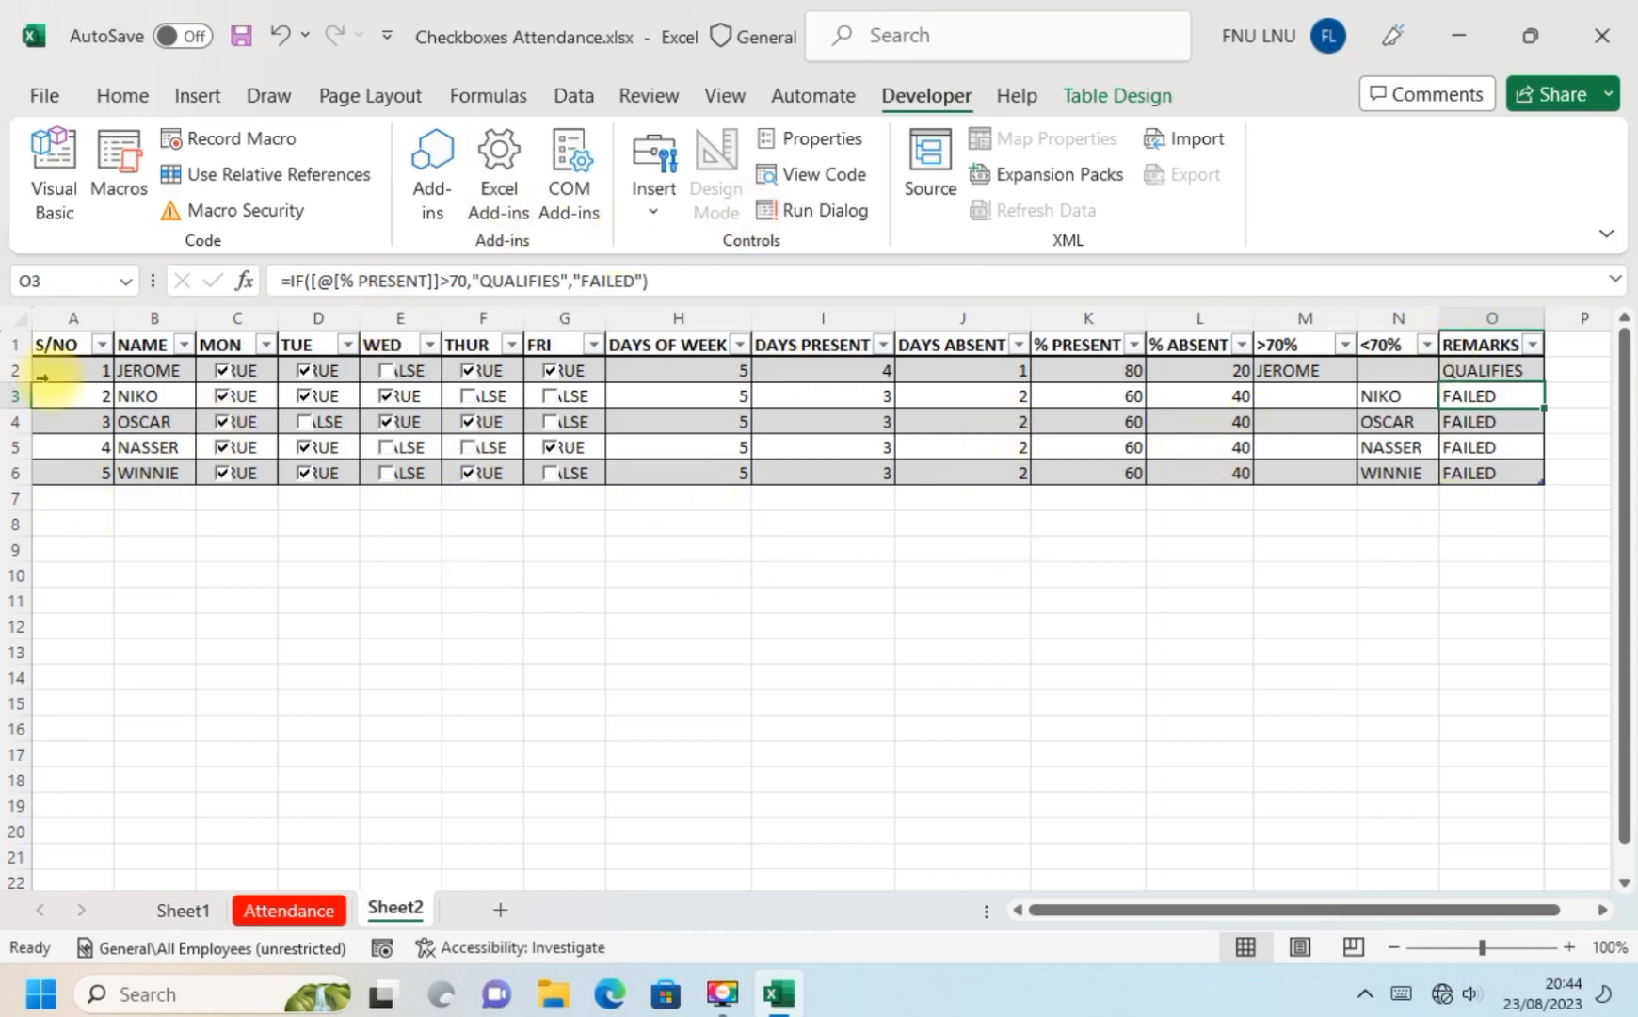
# Insert a blank row above the table's header row.
pyautogui.rightClick(17, 345)
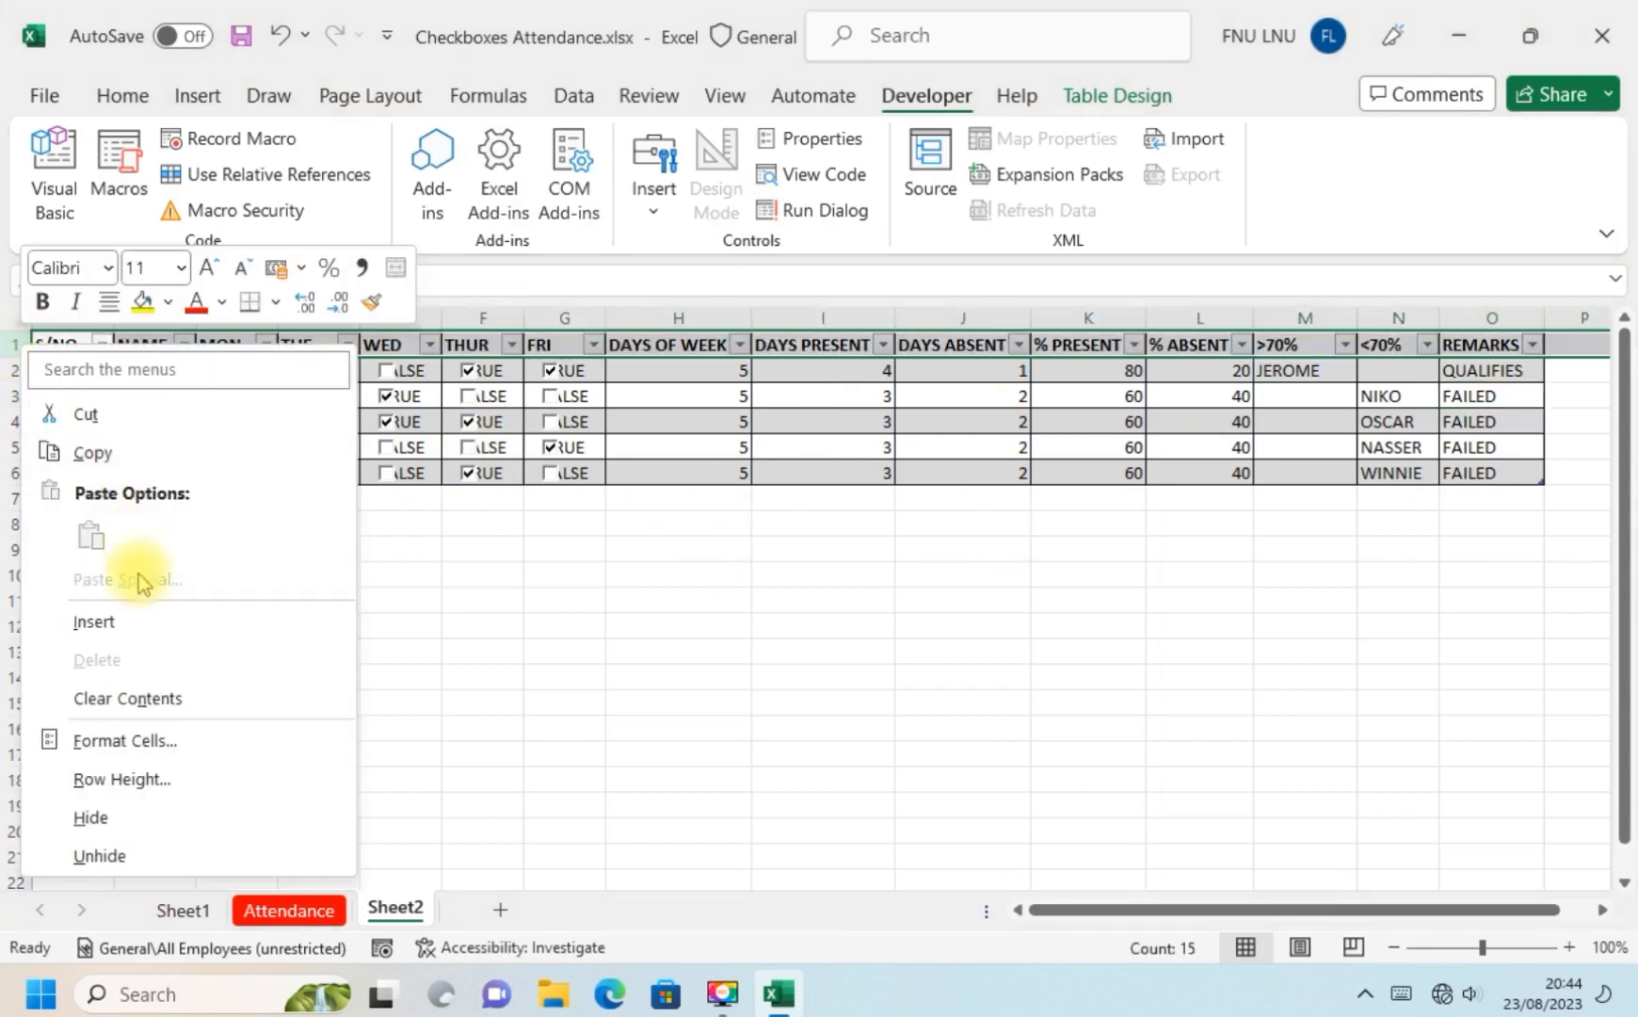
pyautogui.click(102, 623)
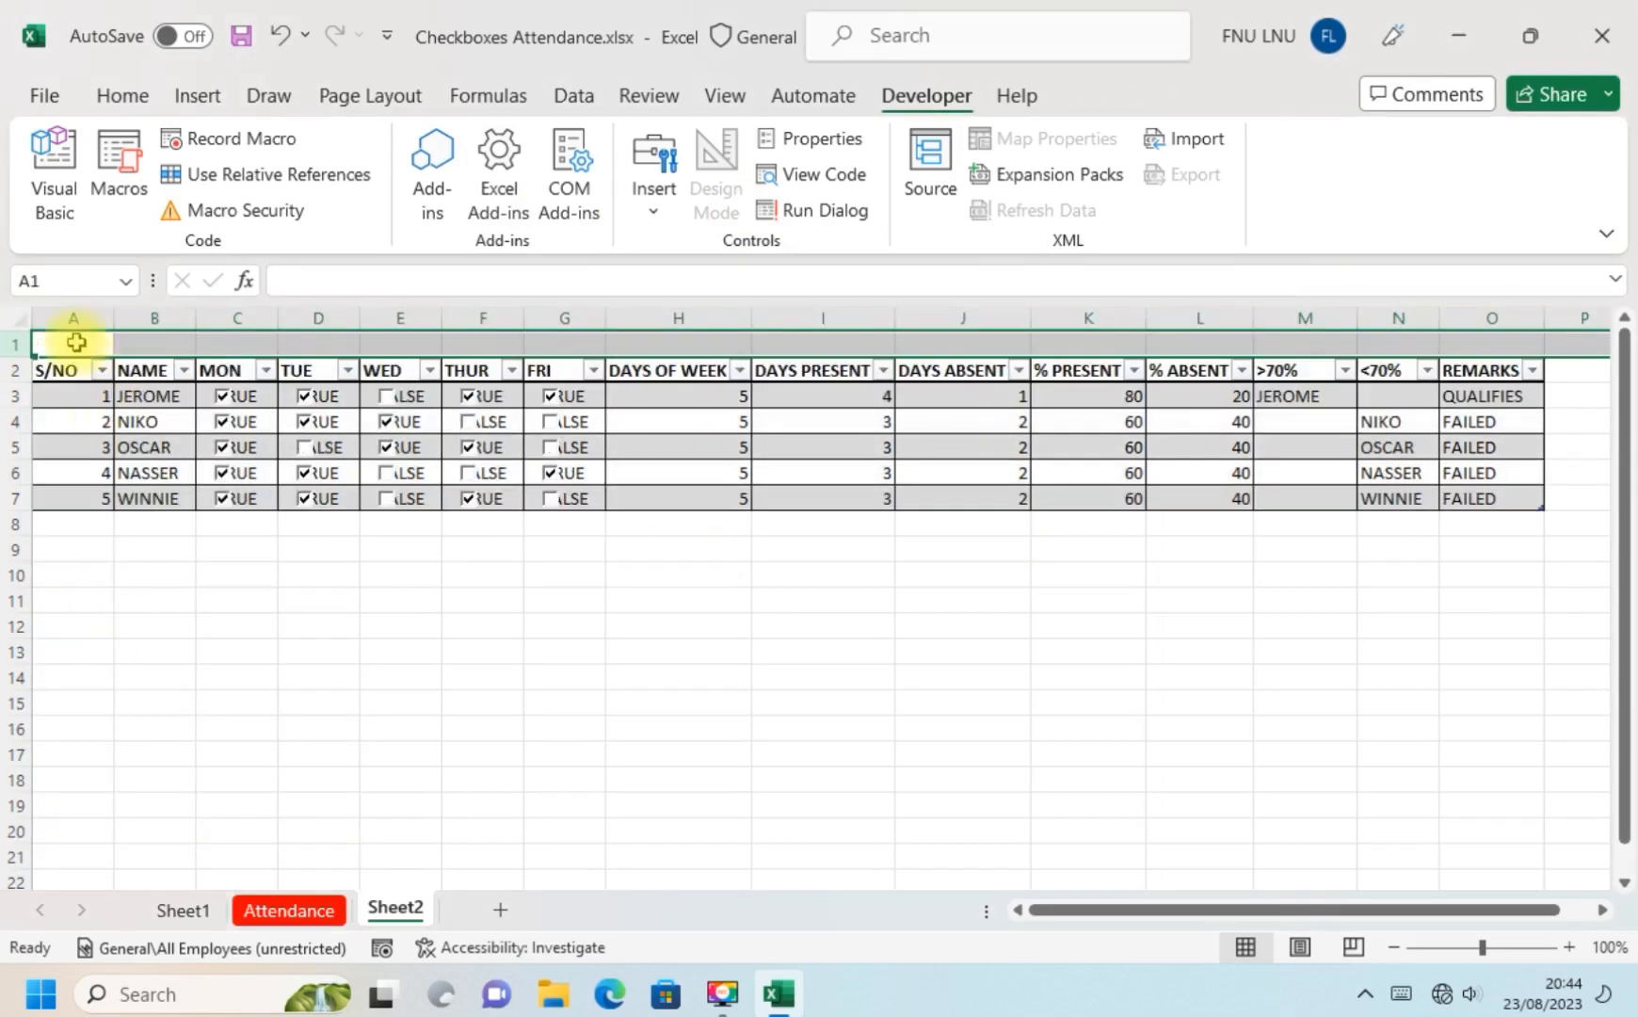
pyautogui.click(121, 345)
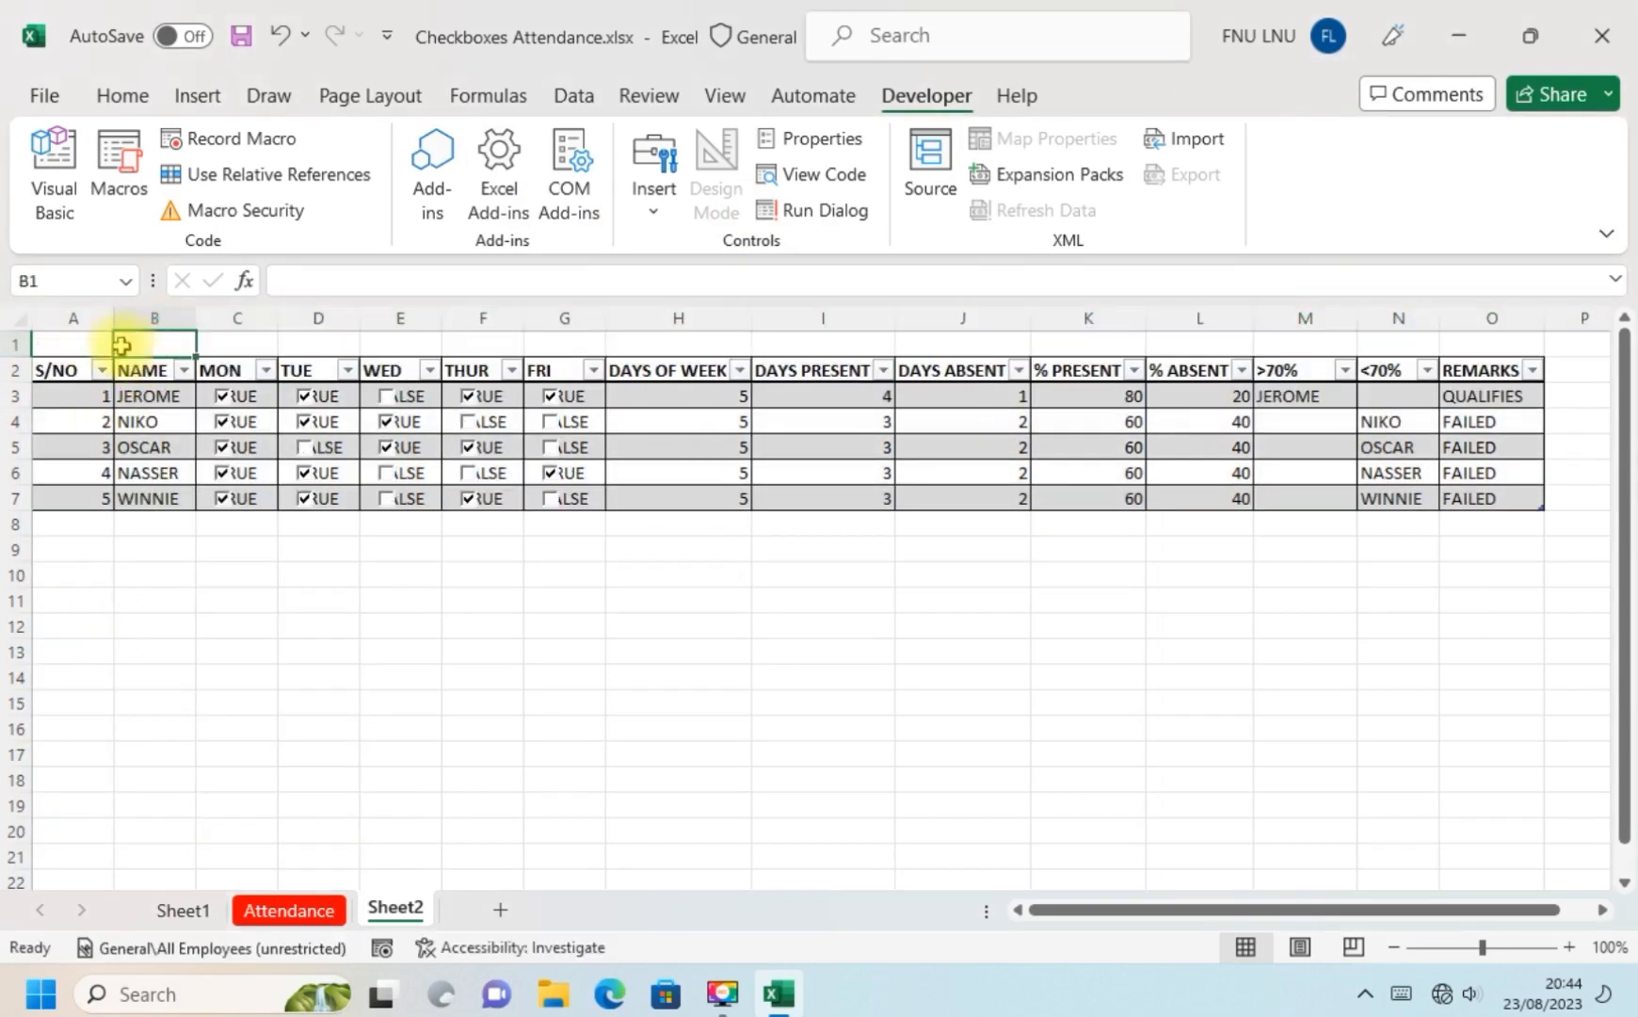
# Merge cells A1 to O1 and format them with centred horizontal and vertical alignment and wrapped text.
pyautogui.moveTo(85, 347); pyautogui.dragTo(1533, 319)
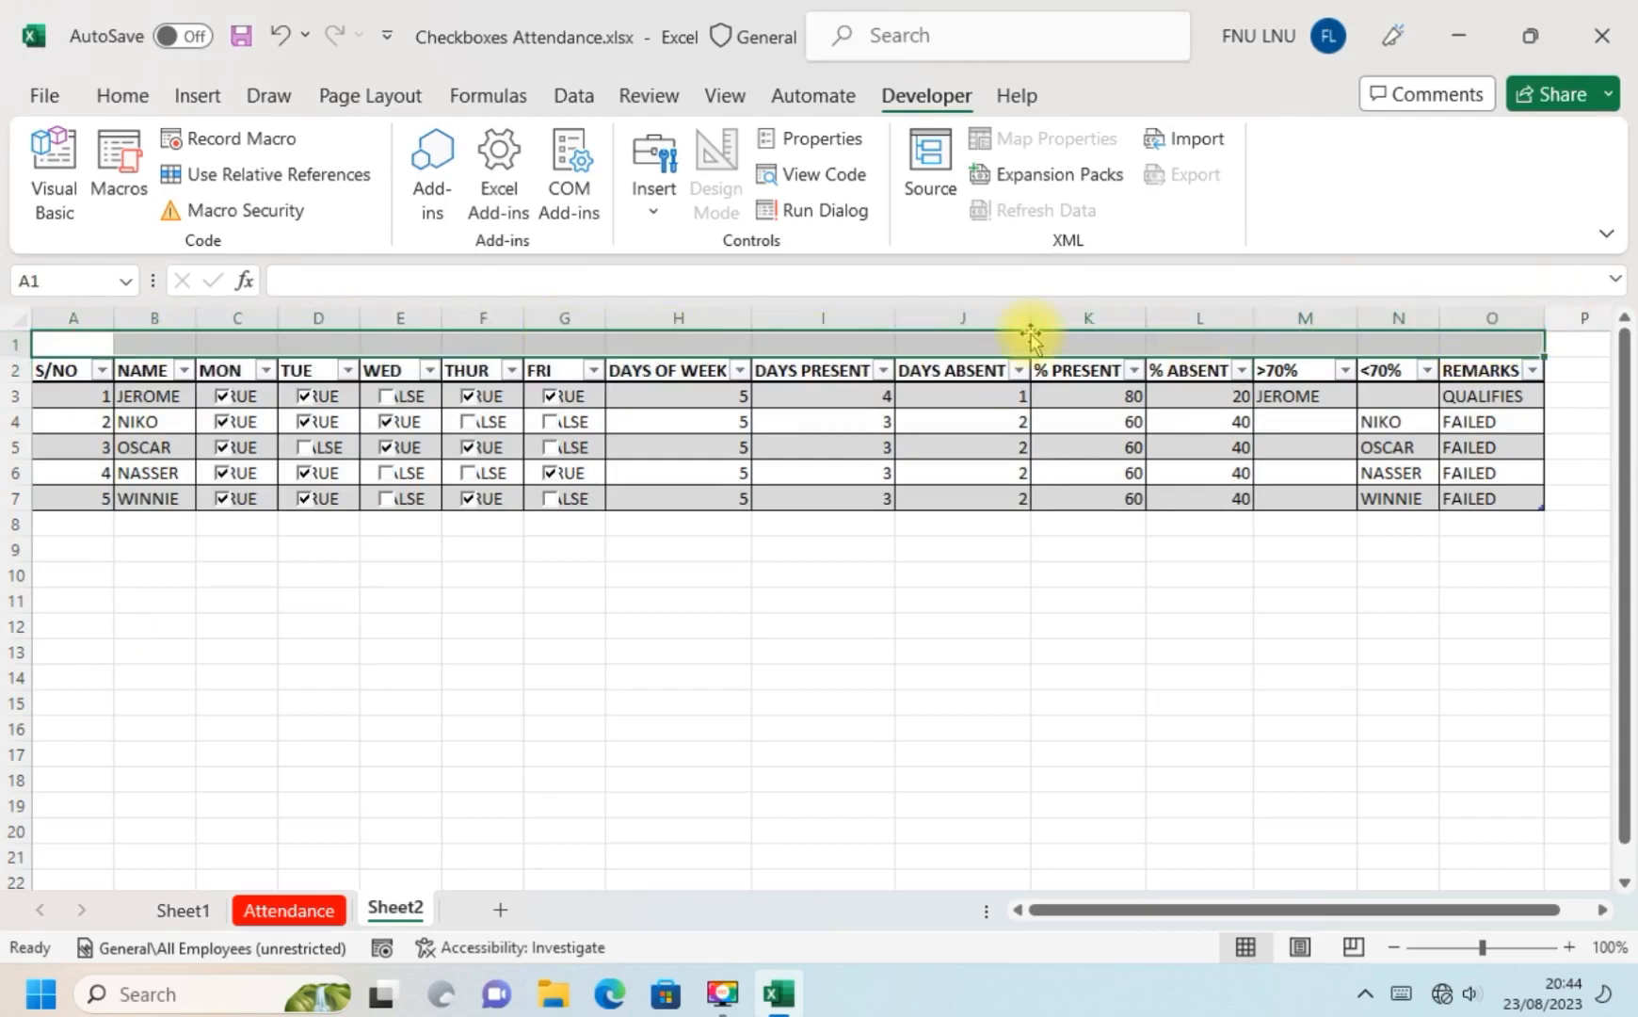
pyautogui.hotkey('ctrl', '1')
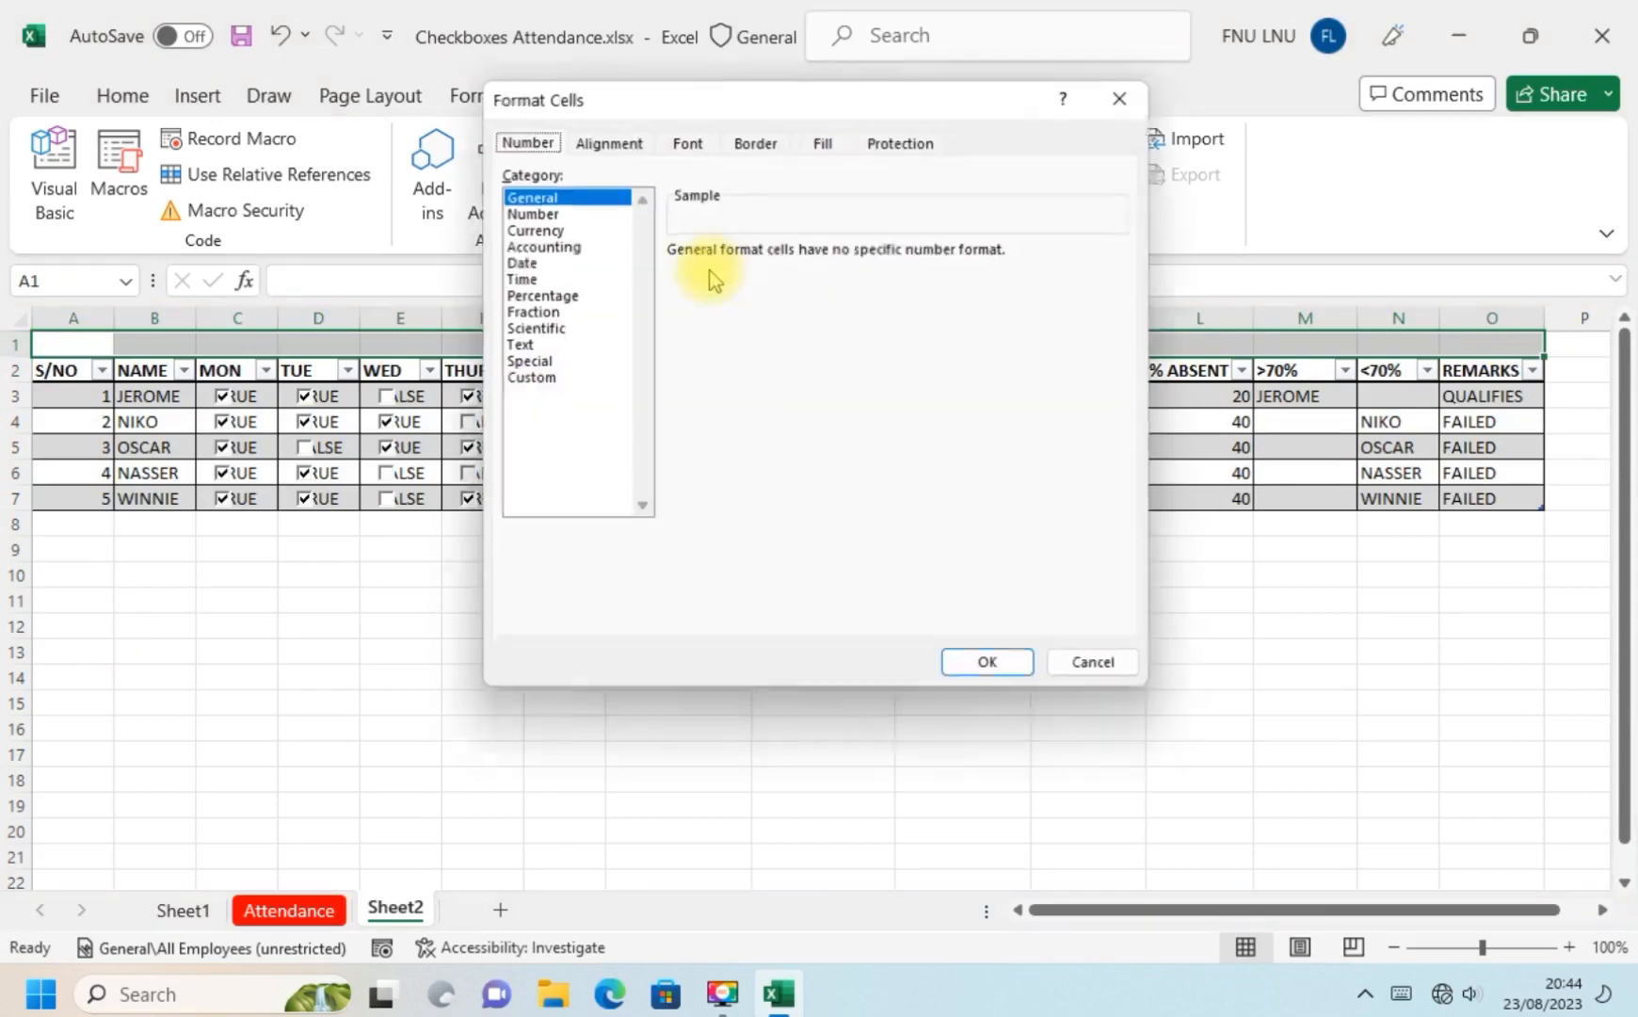
pyautogui.click(613, 153)
pyautogui.click(649, 223)
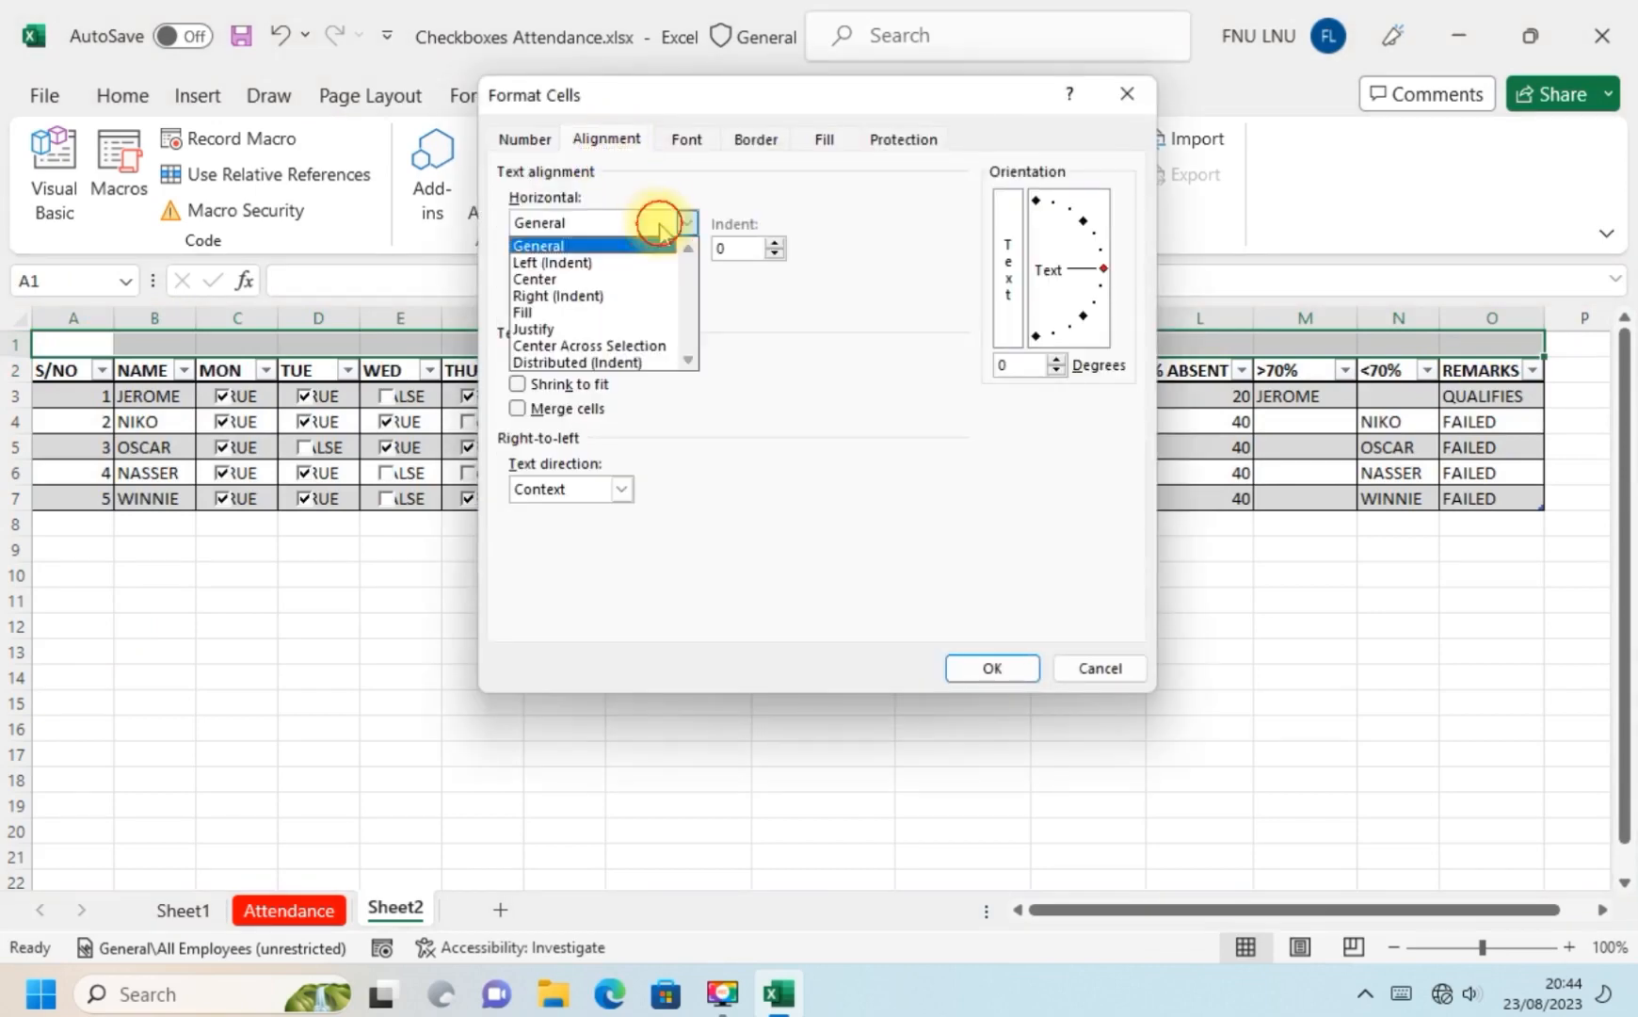
pyautogui.click(620, 274)
pyautogui.click(682, 273)
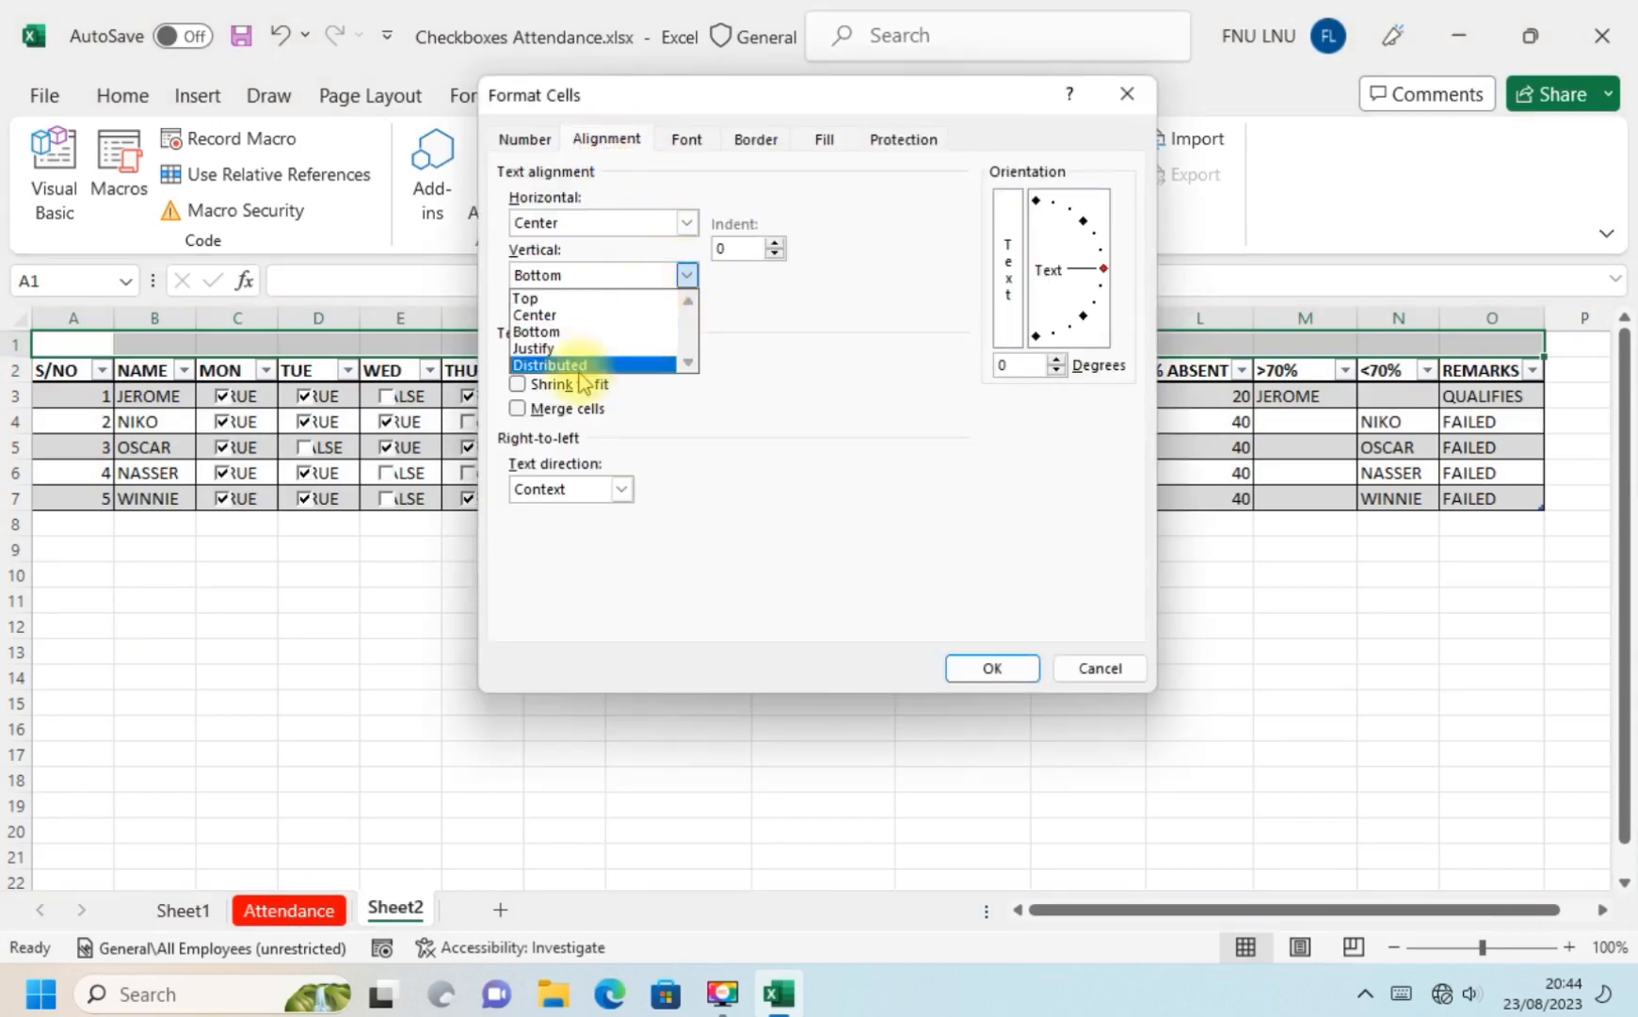
pyautogui.click(574, 317)
pyautogui.click(551, 358)
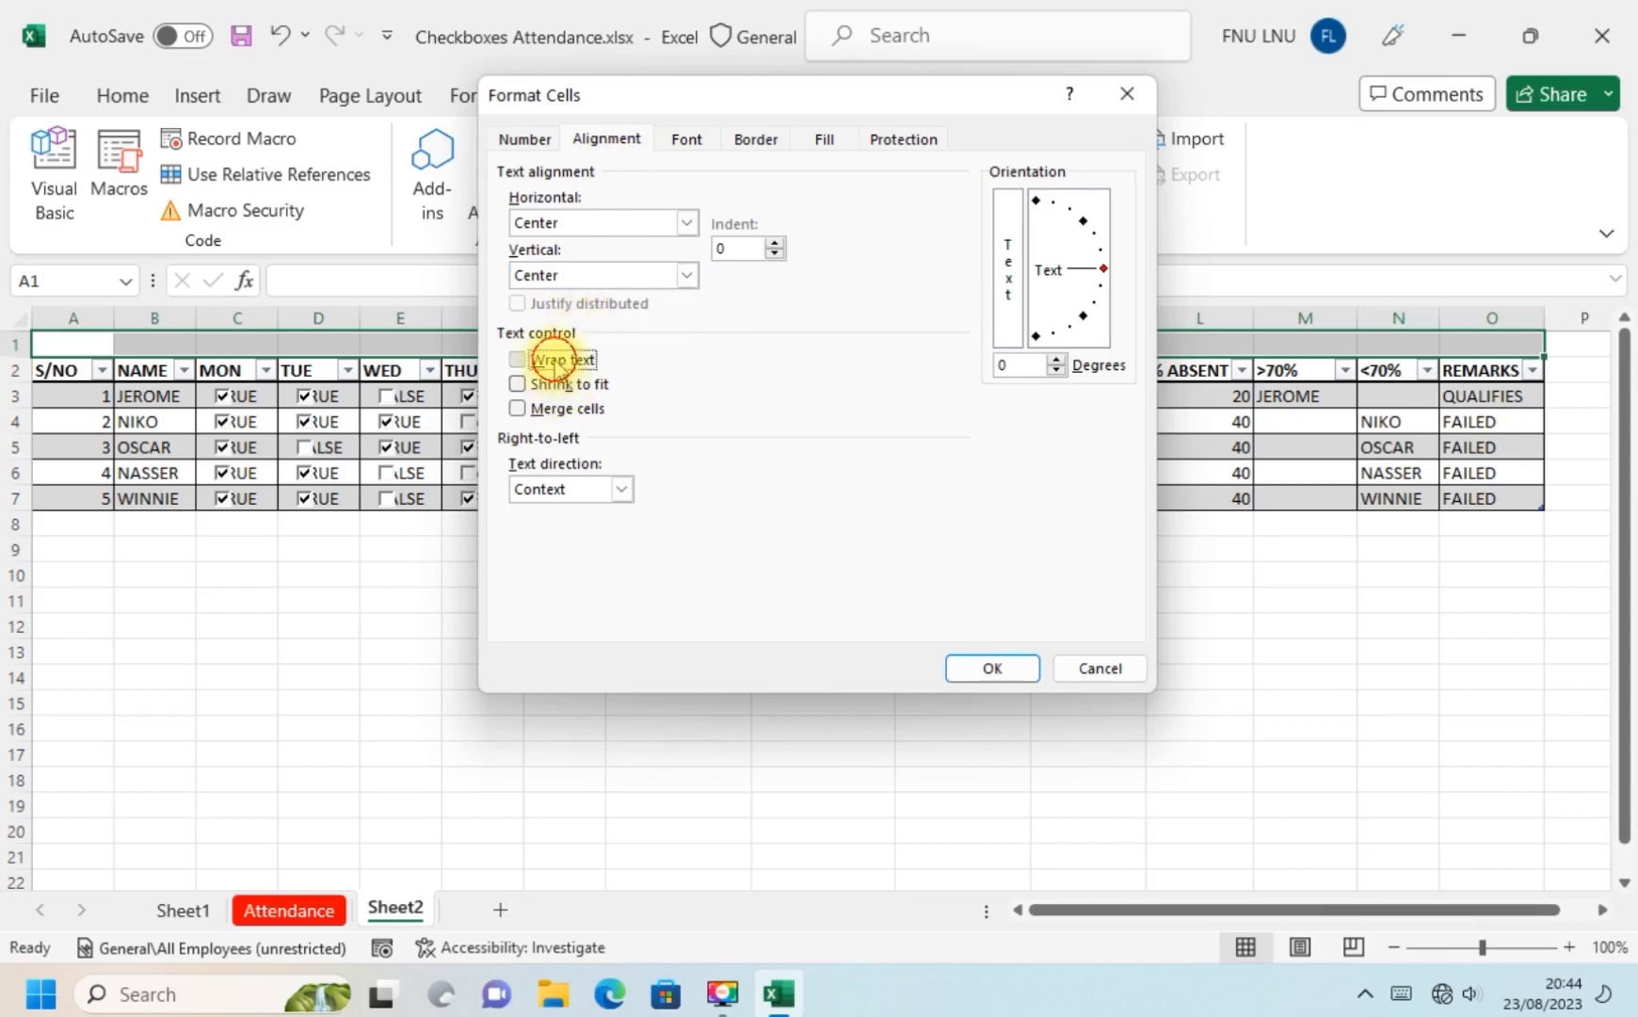
pyautogui.click(555, 407)
pyautogui.click(991, 666)
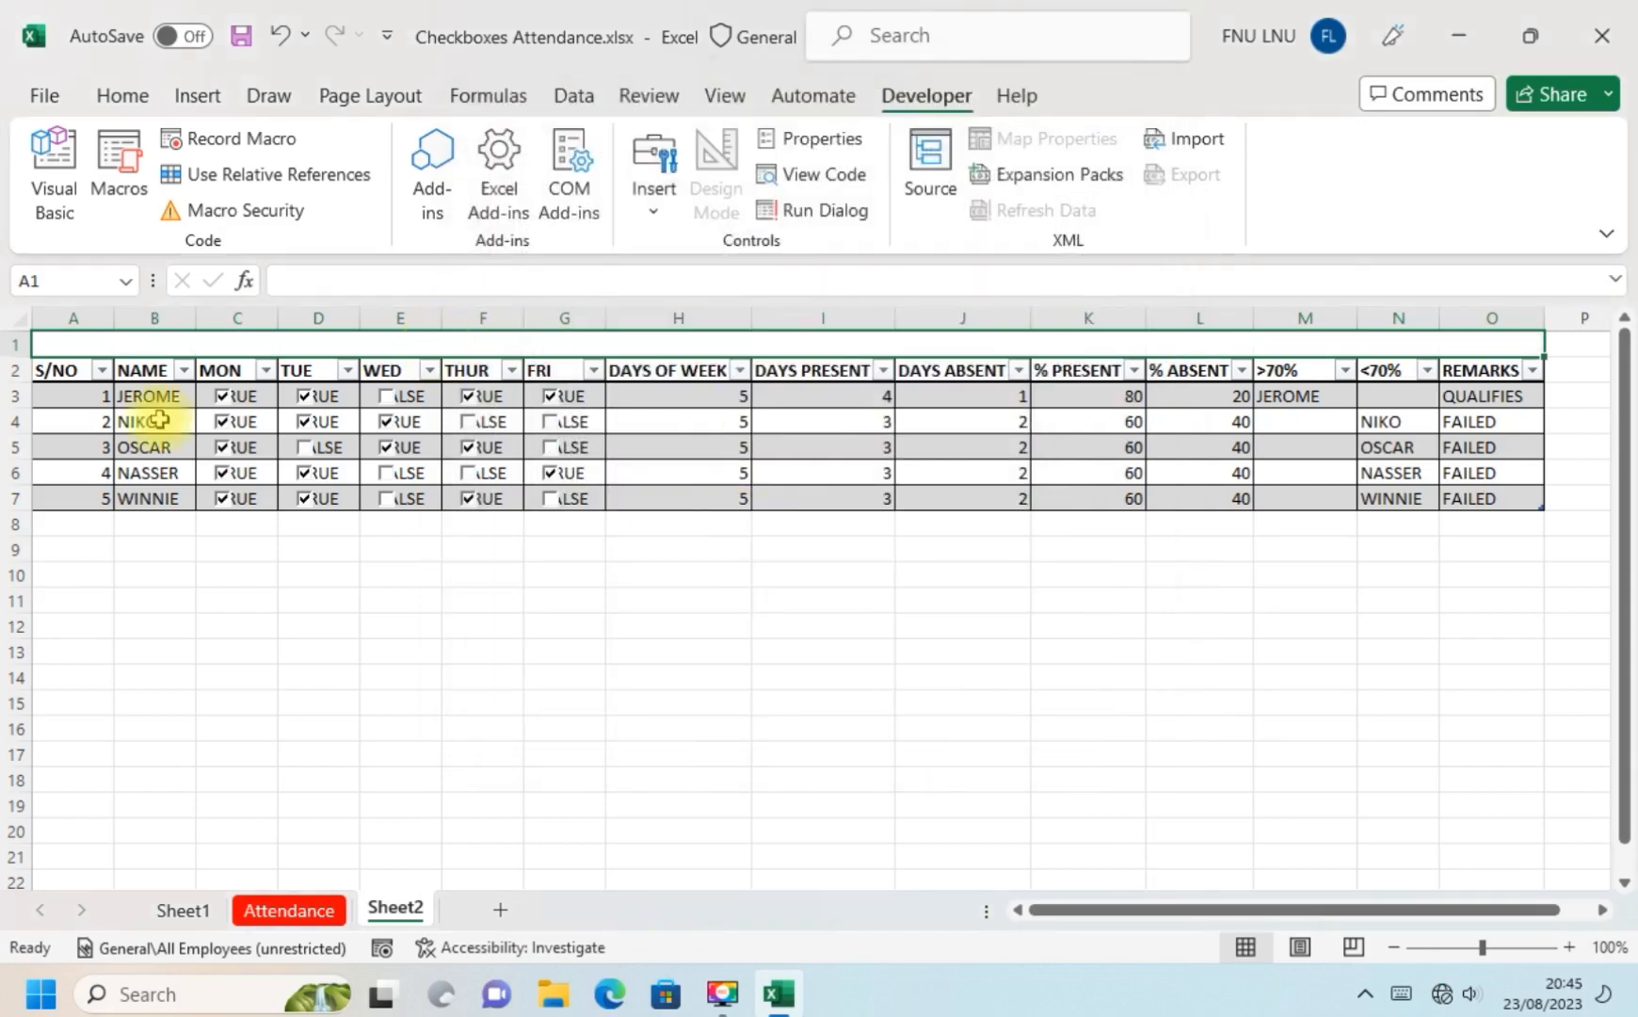
# Increase the height of row 1 and enter the title ATTENDANCE LIST FOR PUBLIC HEALTH YEAR 3 CLASS in the merged cell.
pyautogui.moveTo(21, 355); pyautogui.dragTo(20, 383)
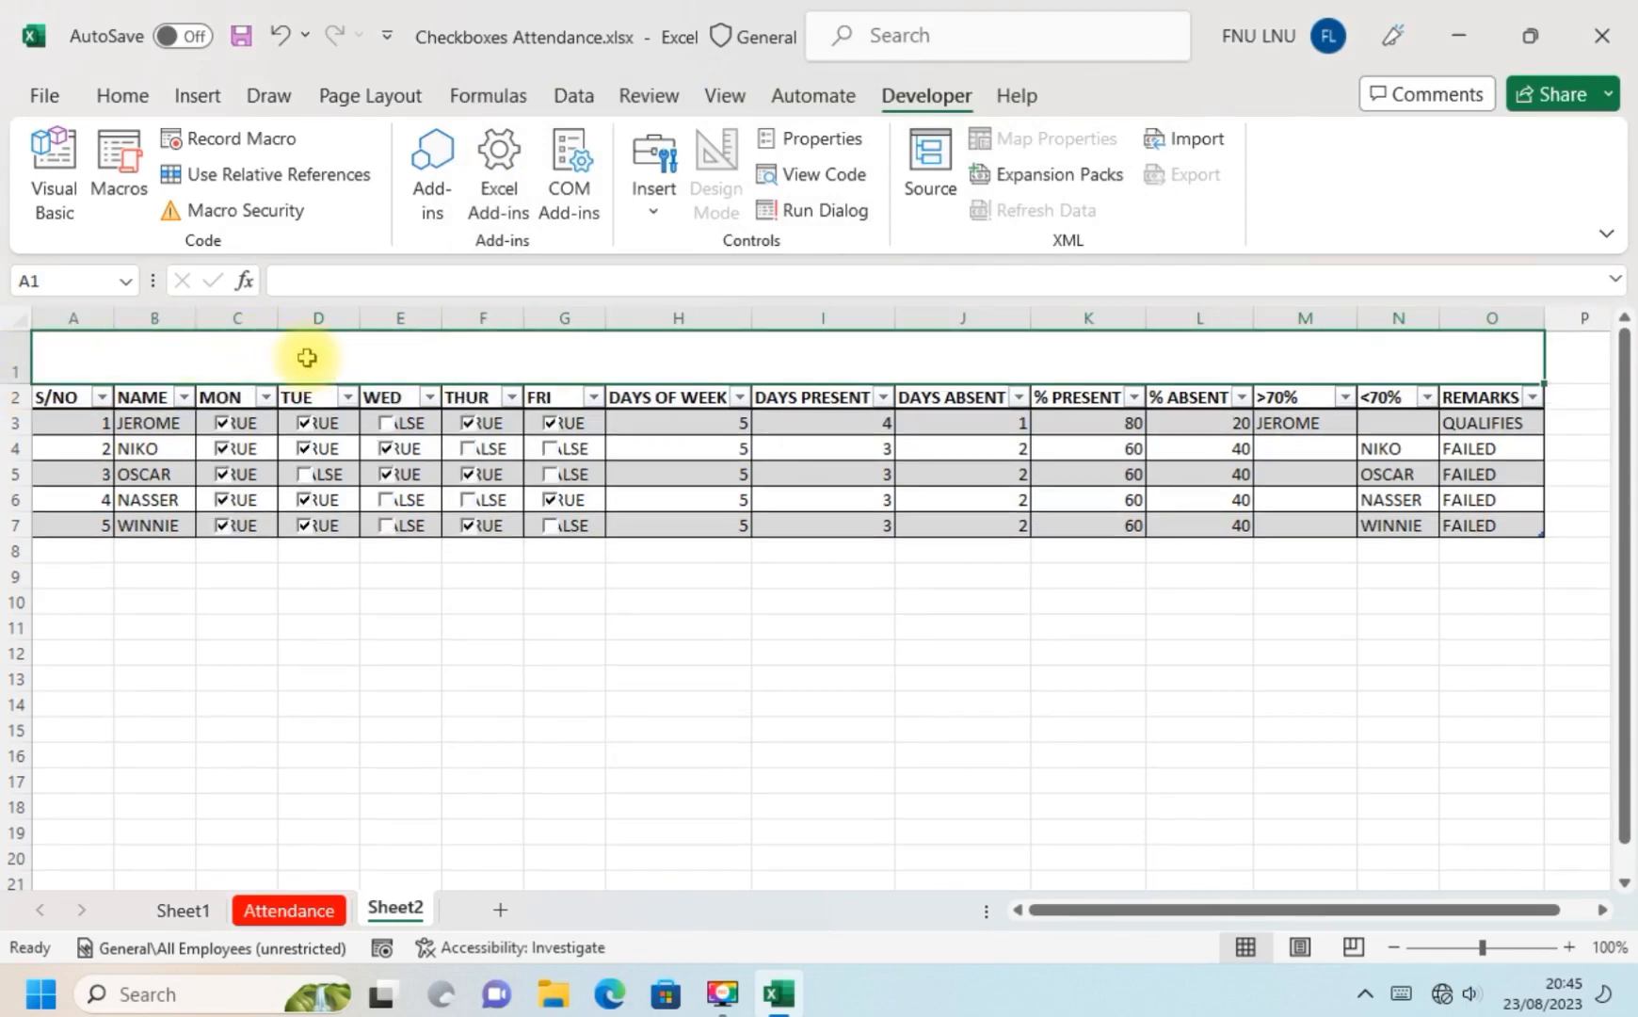
pyautogui.write('ATTEND')
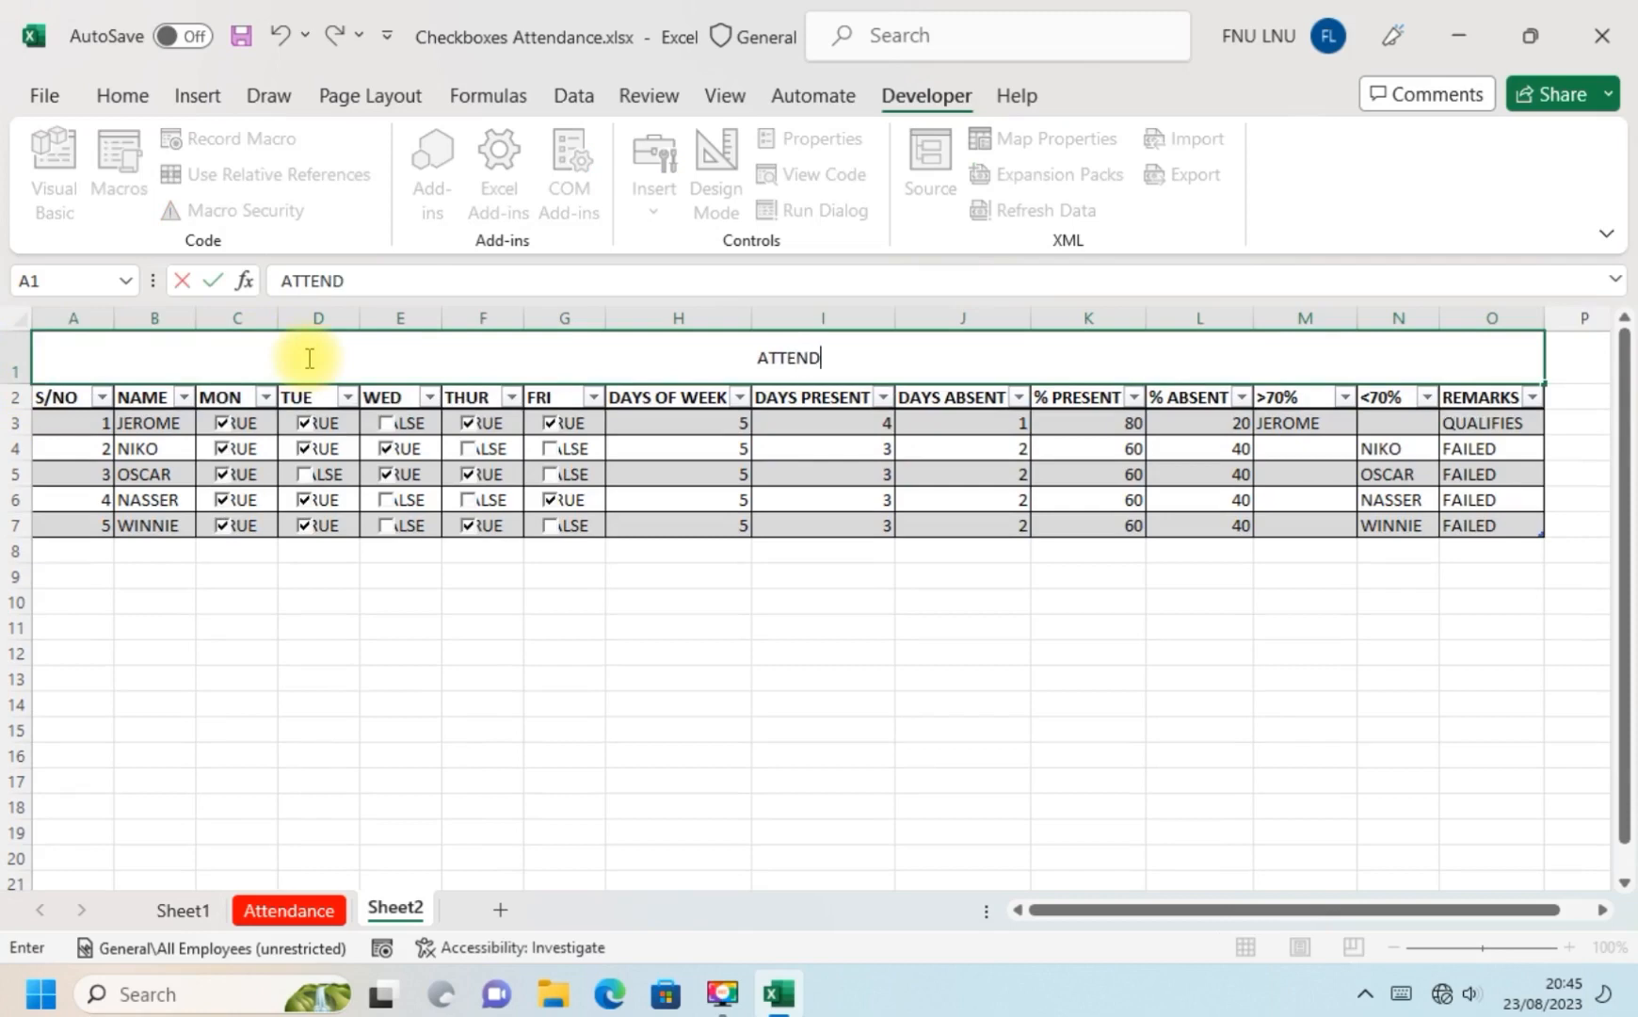
pyautogui.write('ANCE LIS')
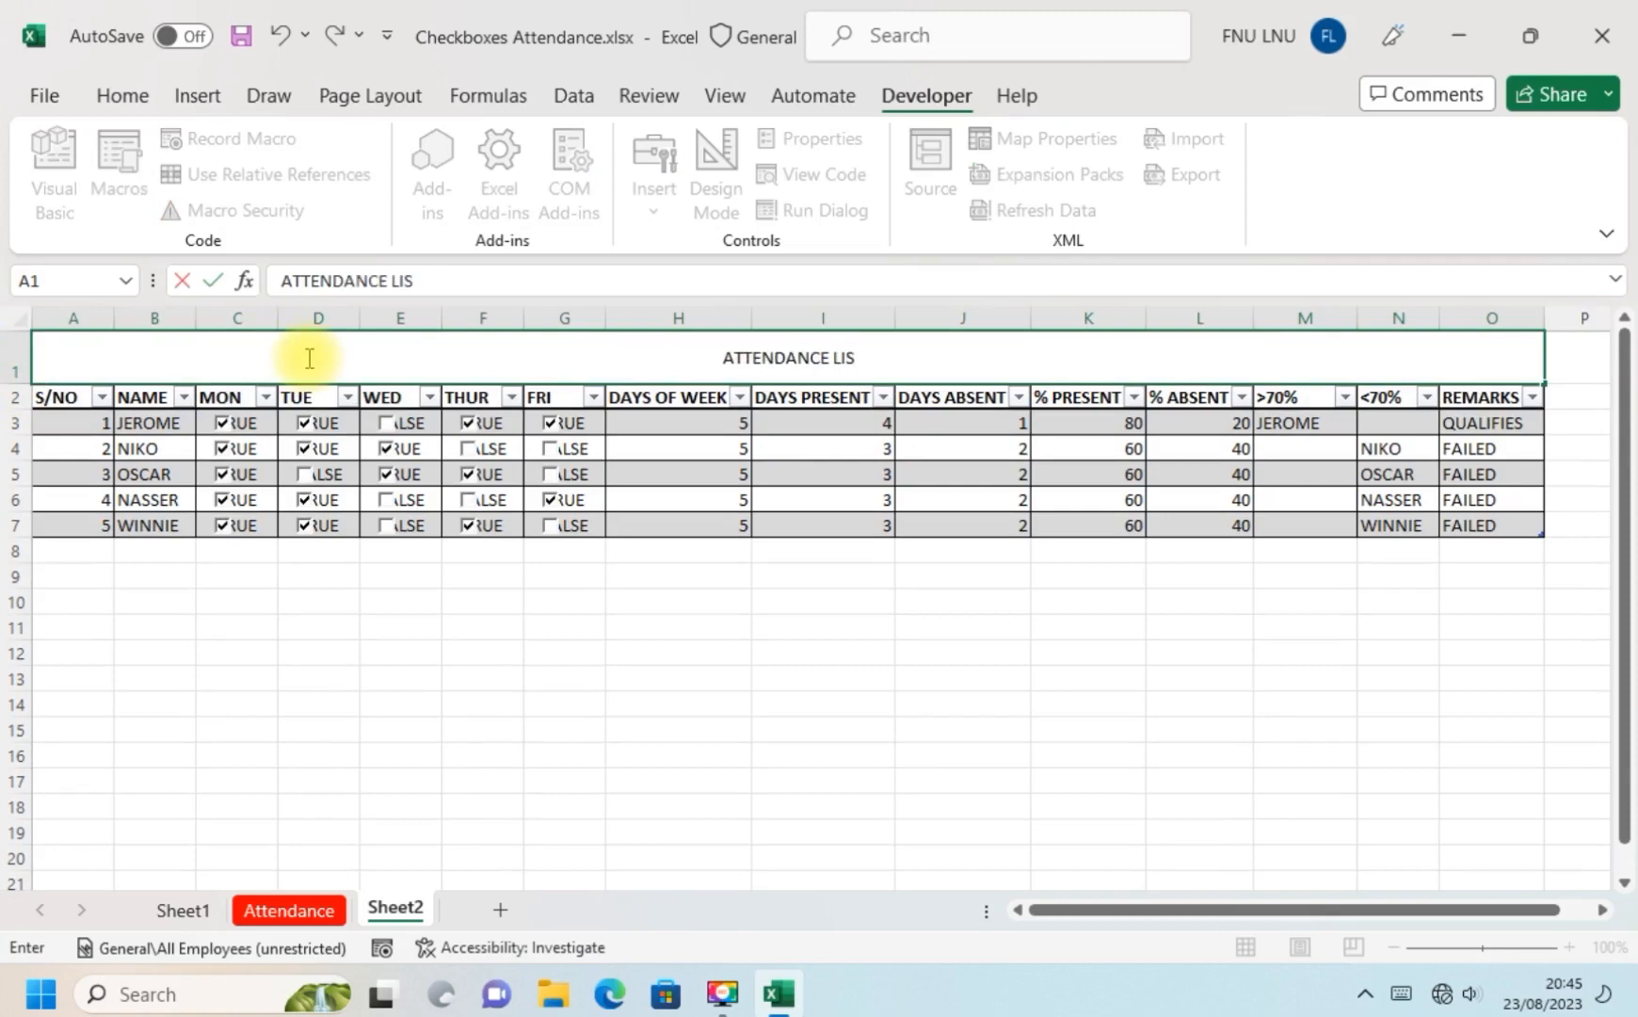
pyautogui.write('T FOR')
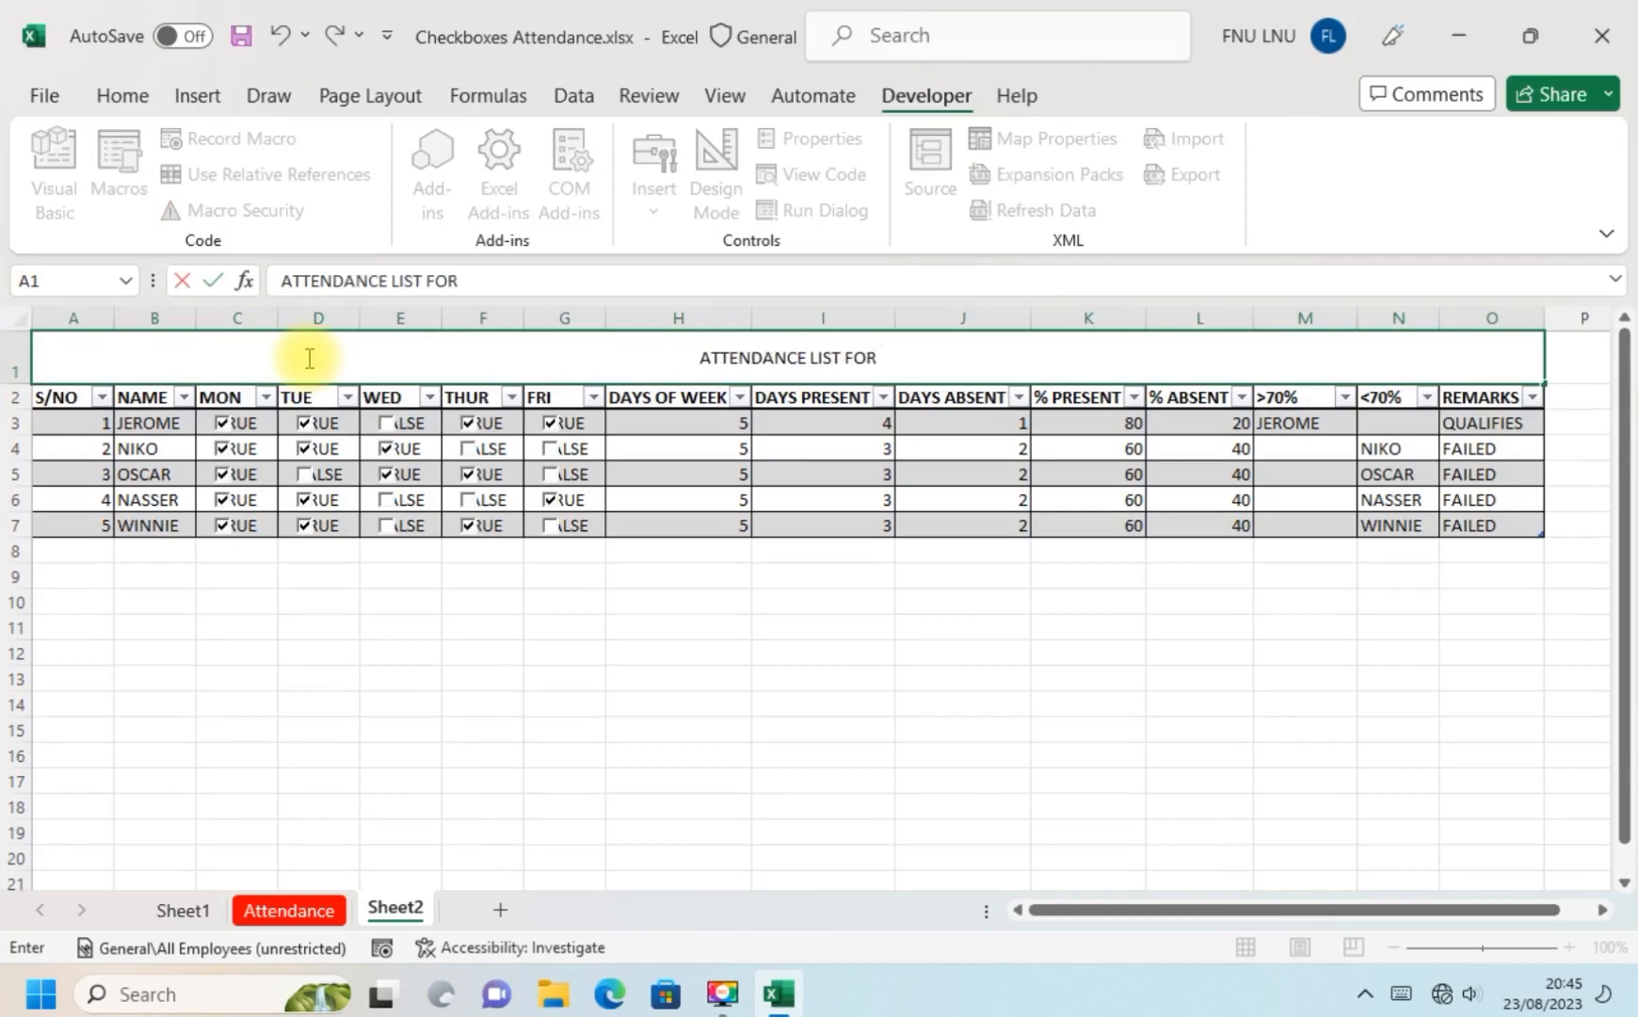
pyautogui.write(' PUBLIC')
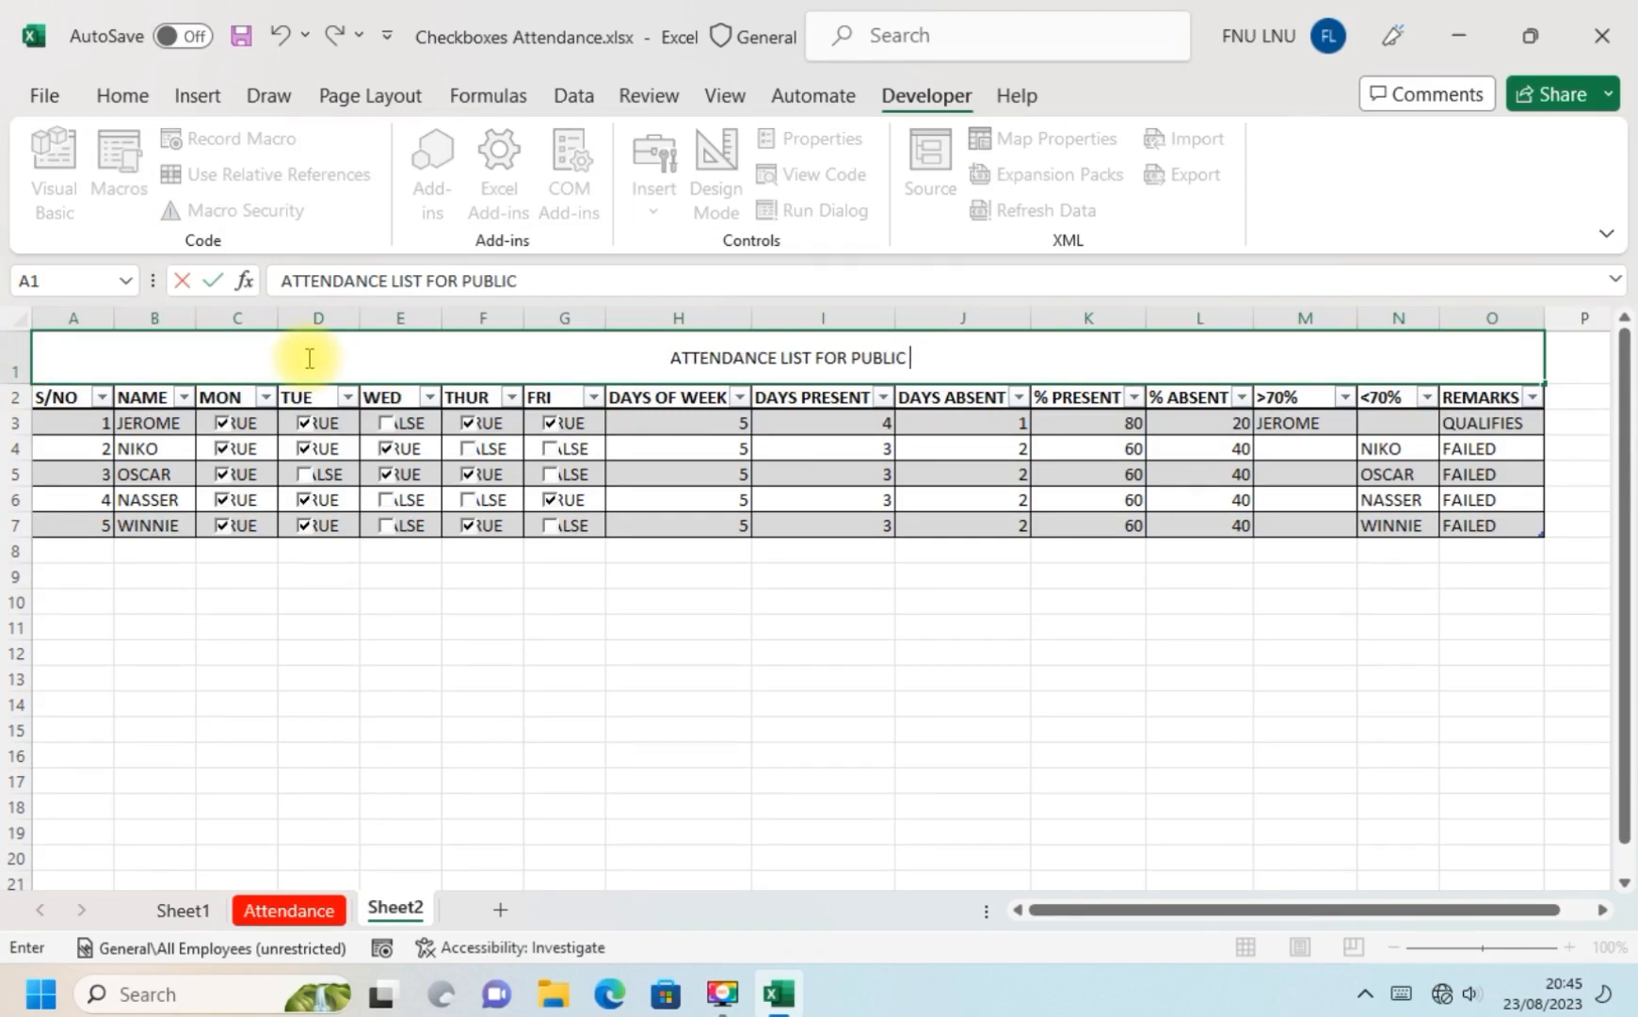
pyautogui.write(' HEALTH')
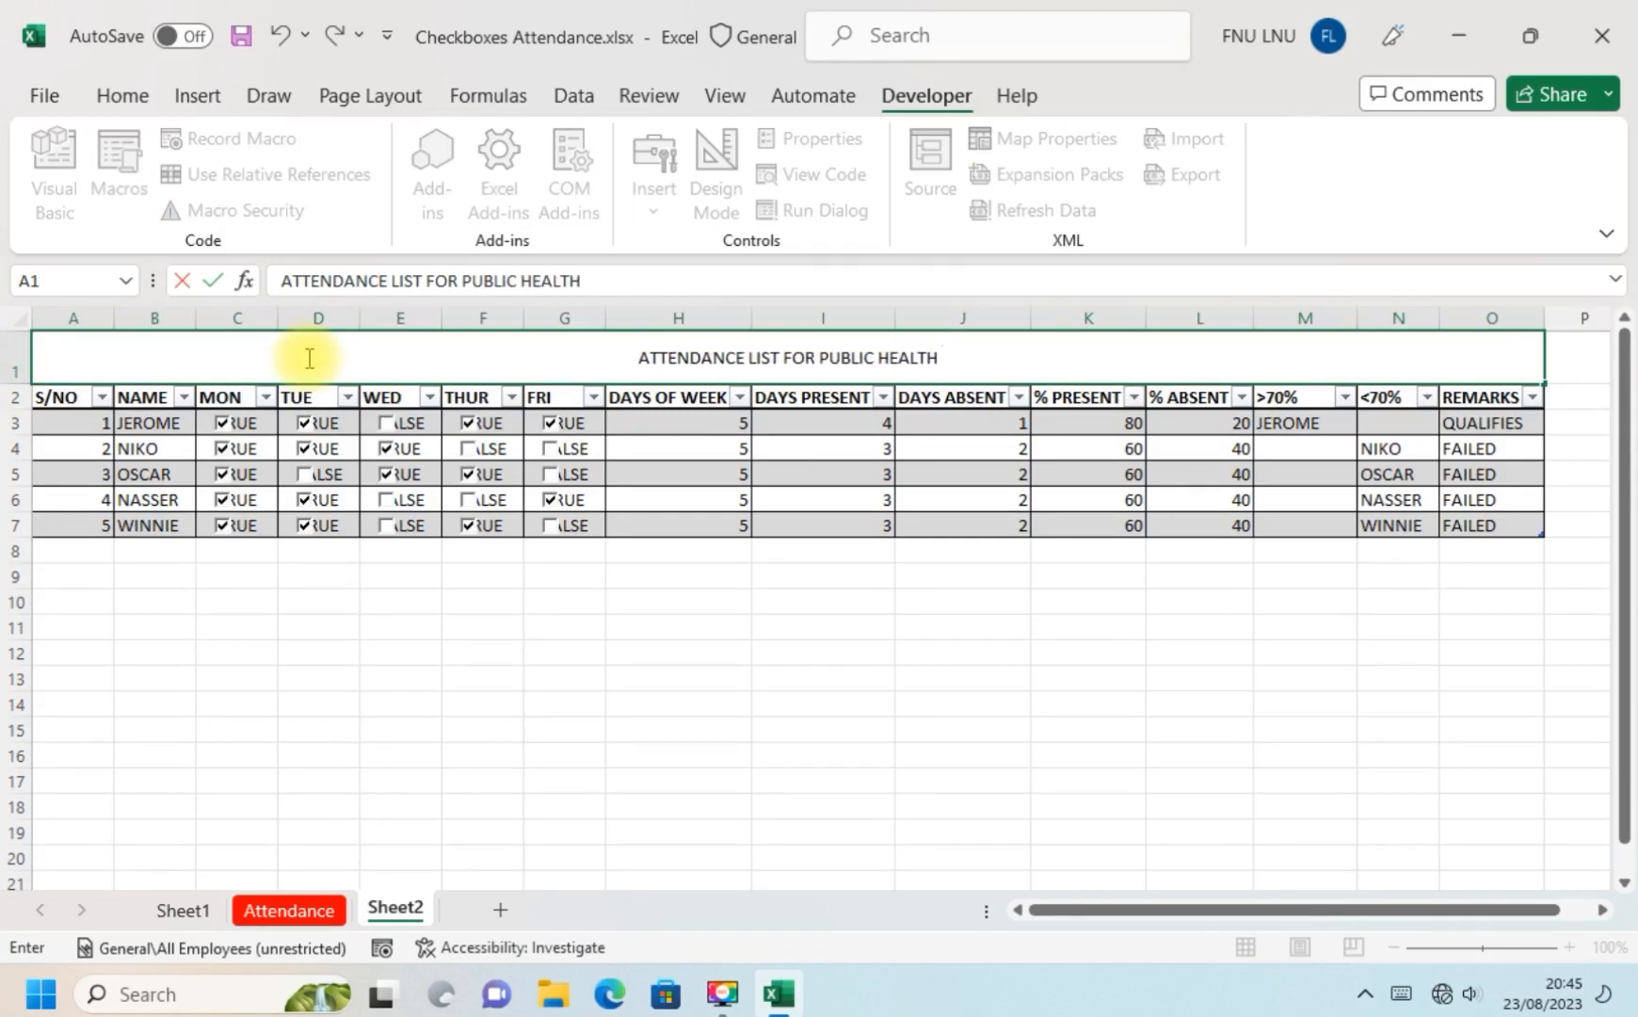
pyautogui.write(' YEAR 3')
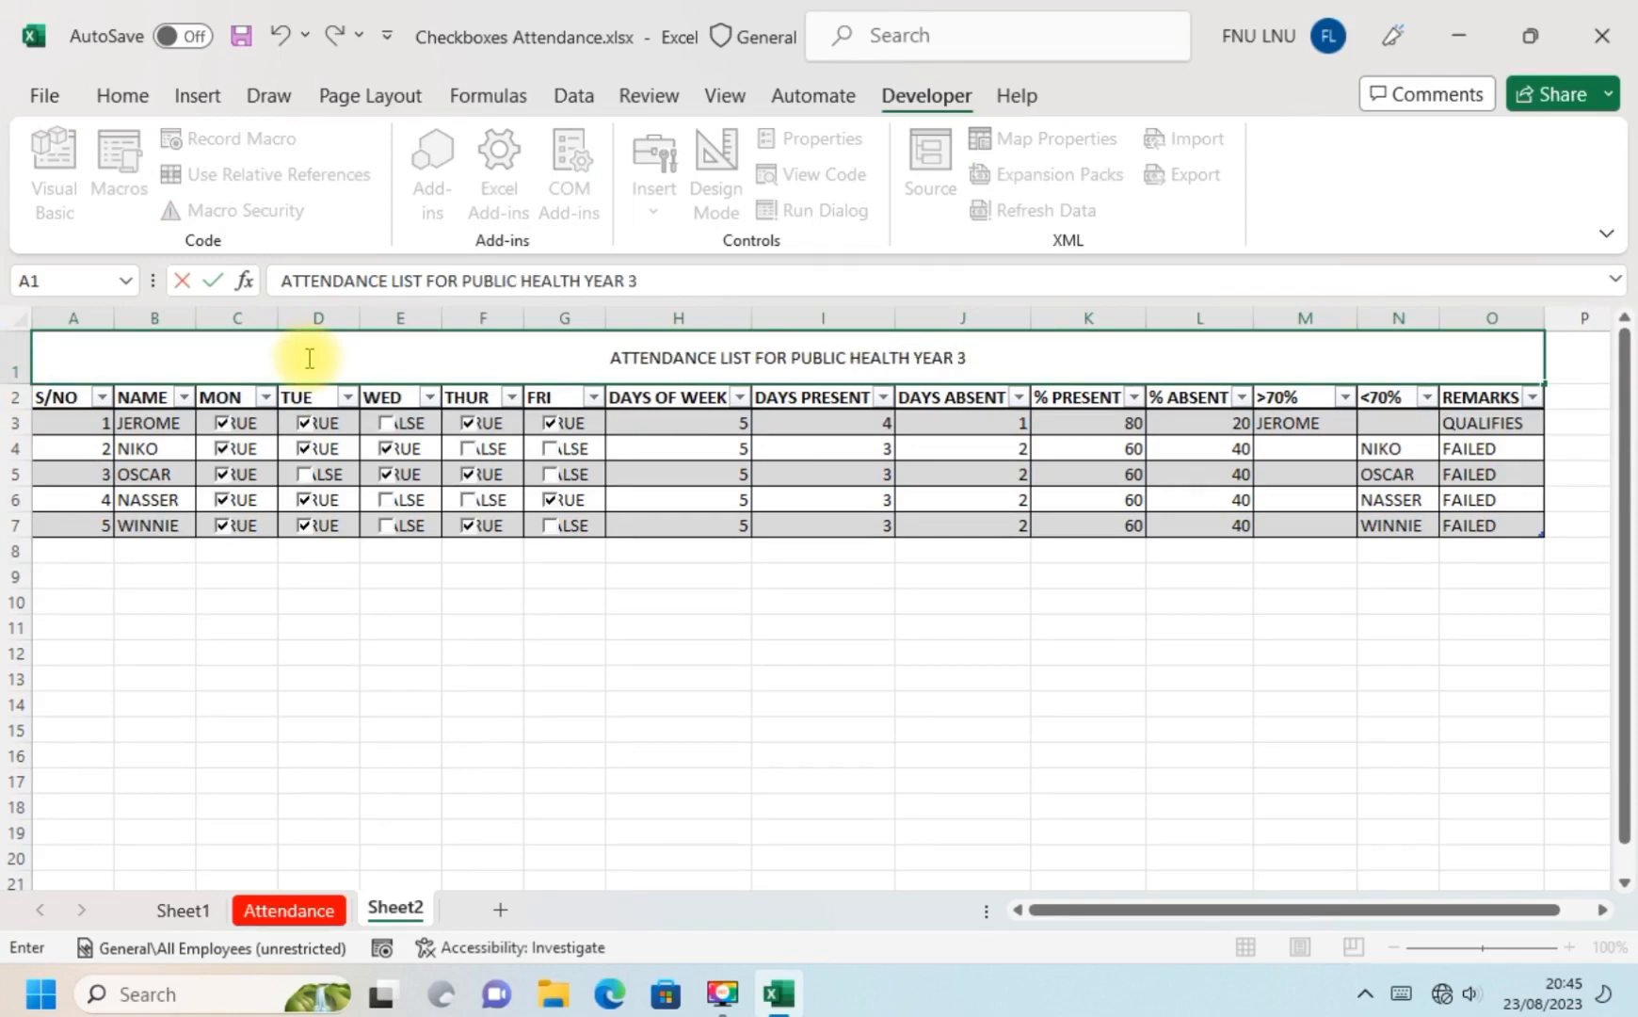
pyautogui.write(' CLASS')
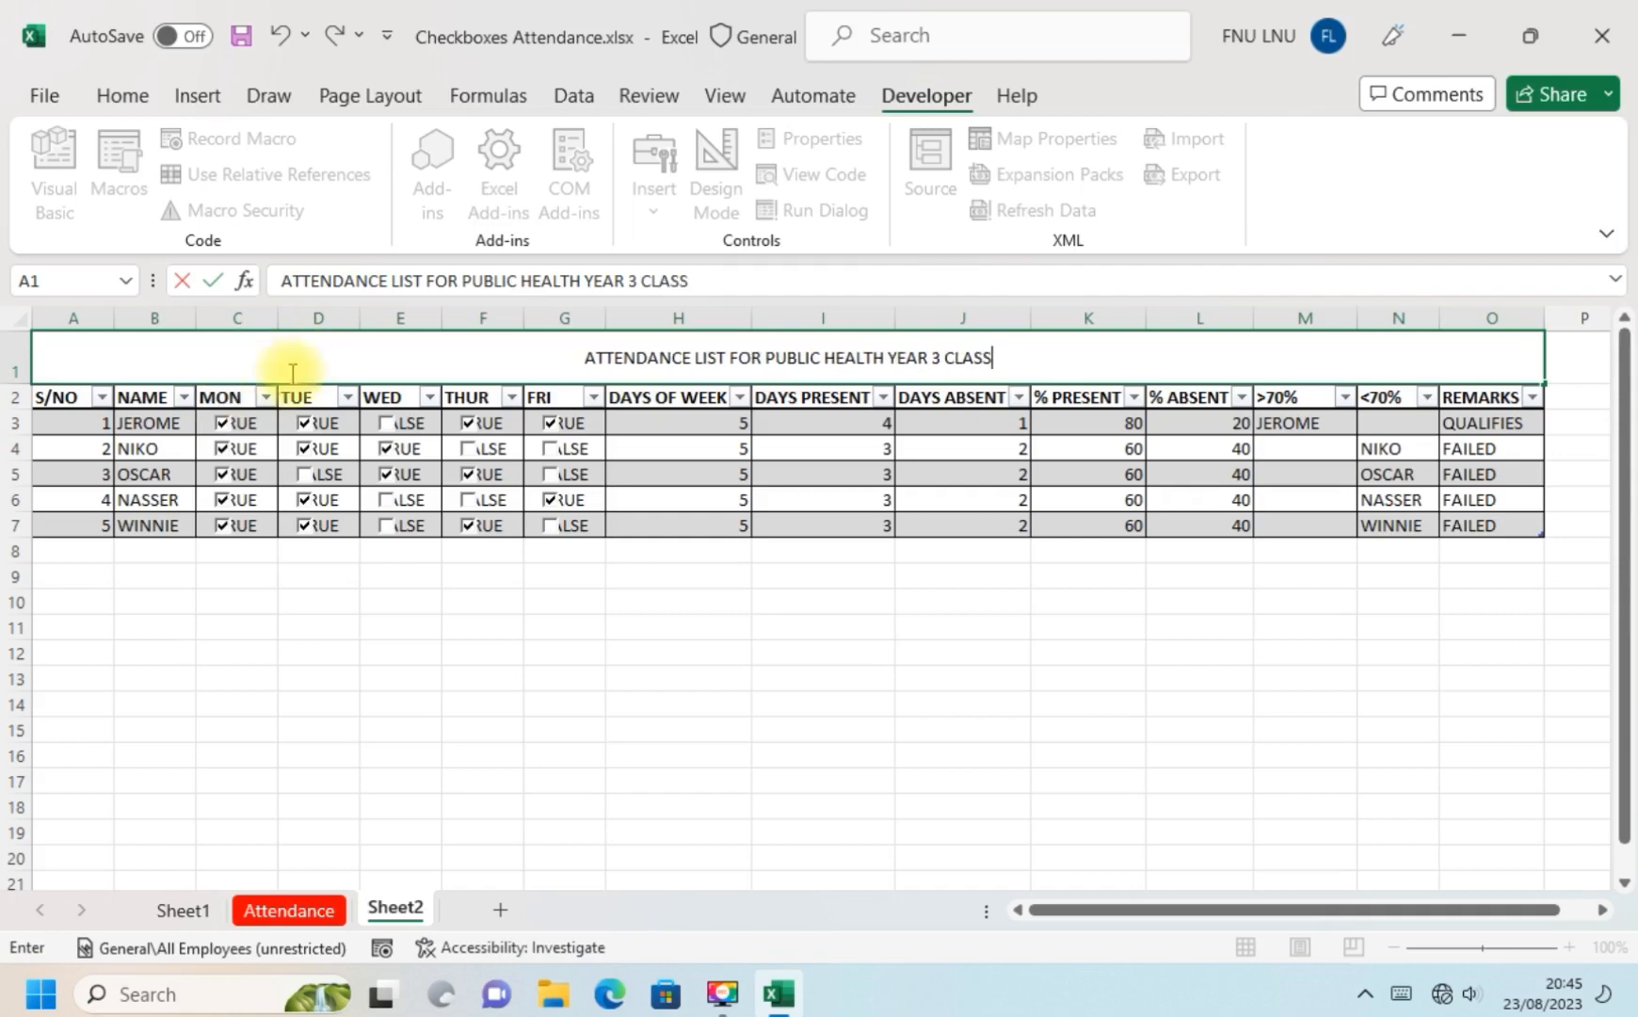
pyautogui.click(394, 360)
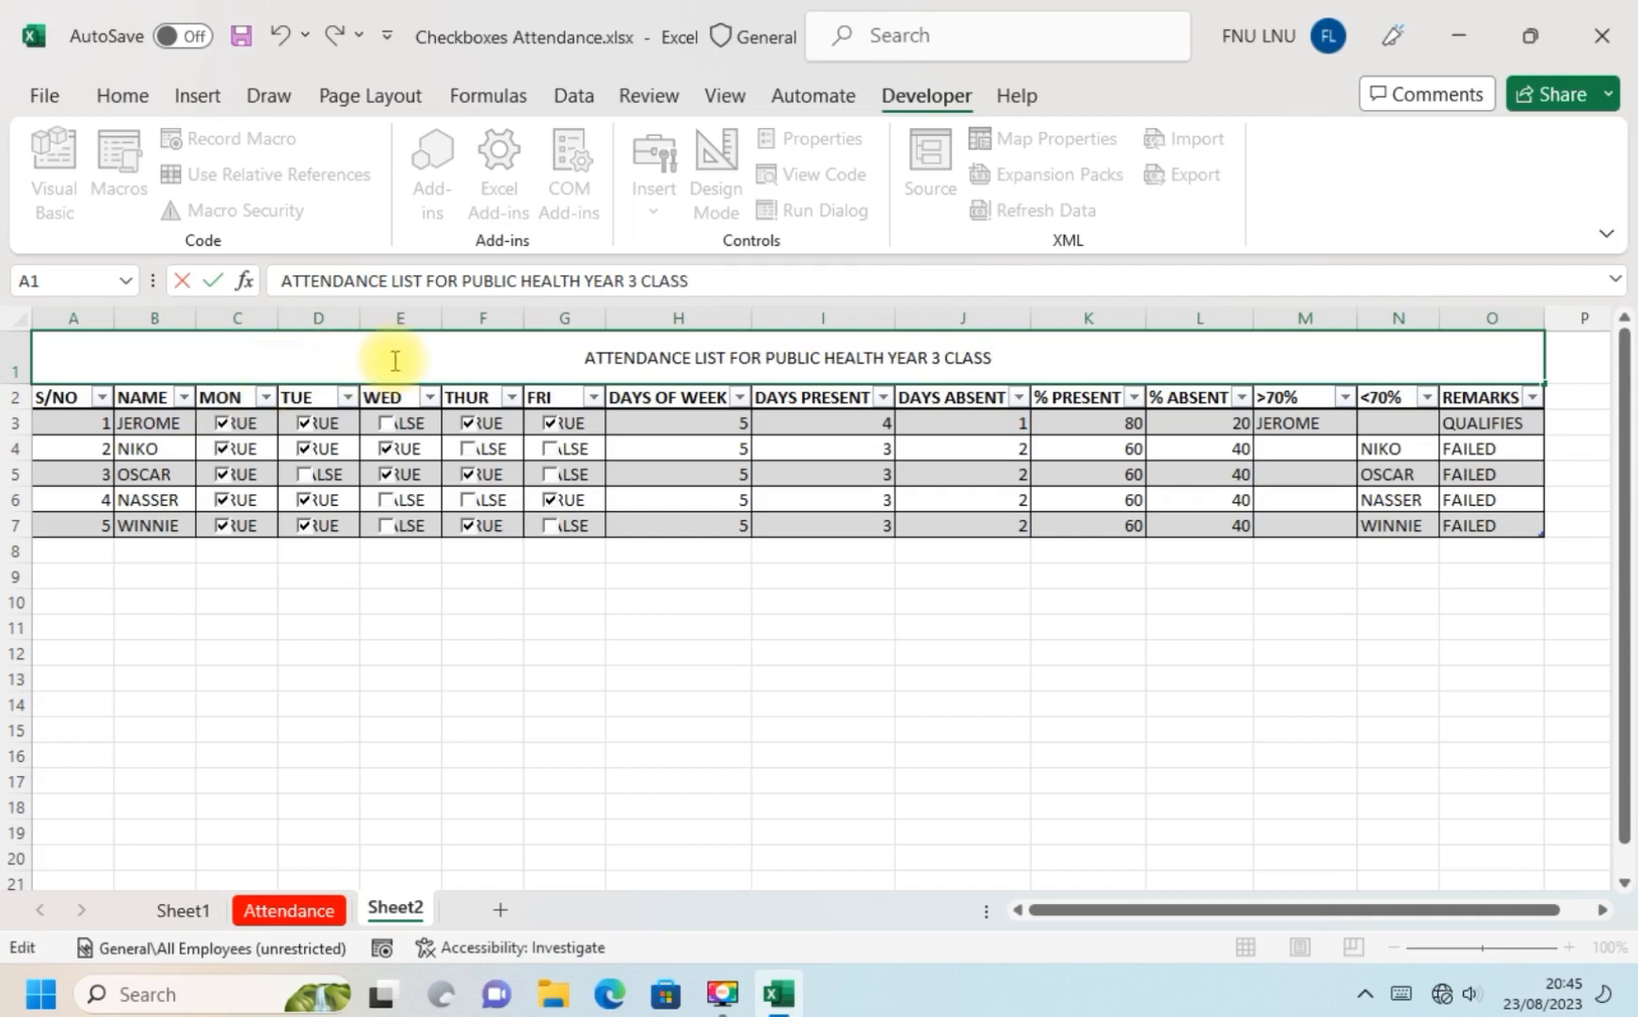
pyautogui.click(466, 396)
# Fill the merged title cell with gold and set its text colour to black.
pyautogui.click(468, 358)
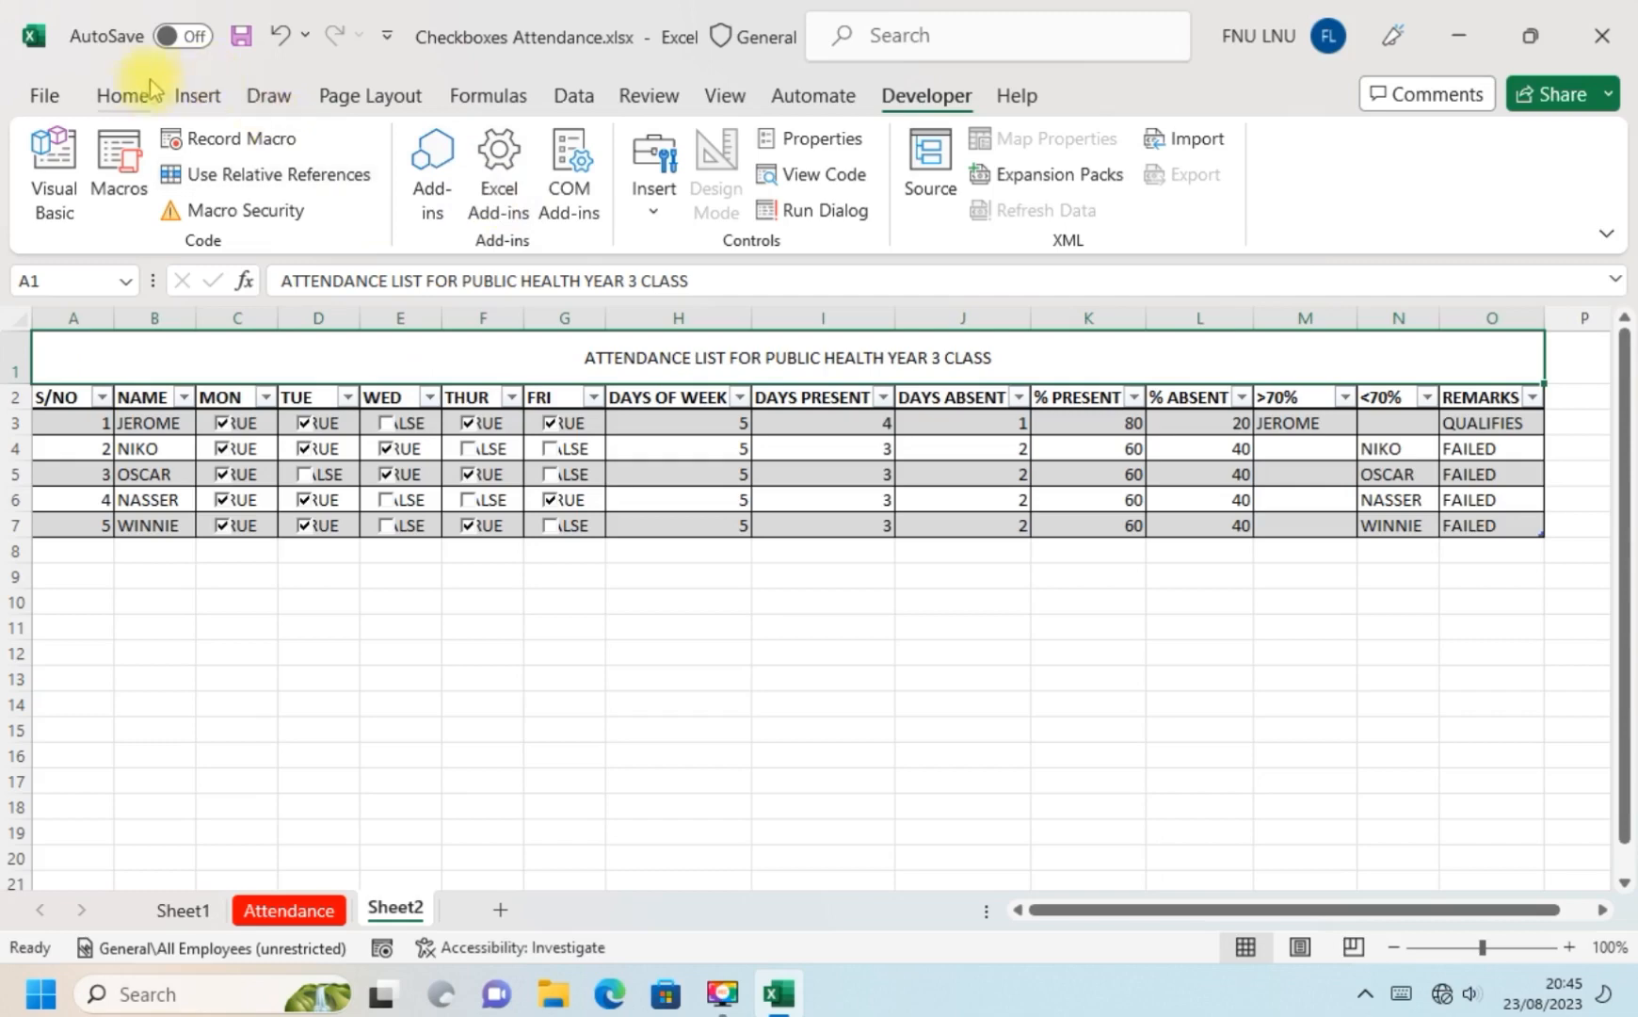
pyautogui.click(125, 95)
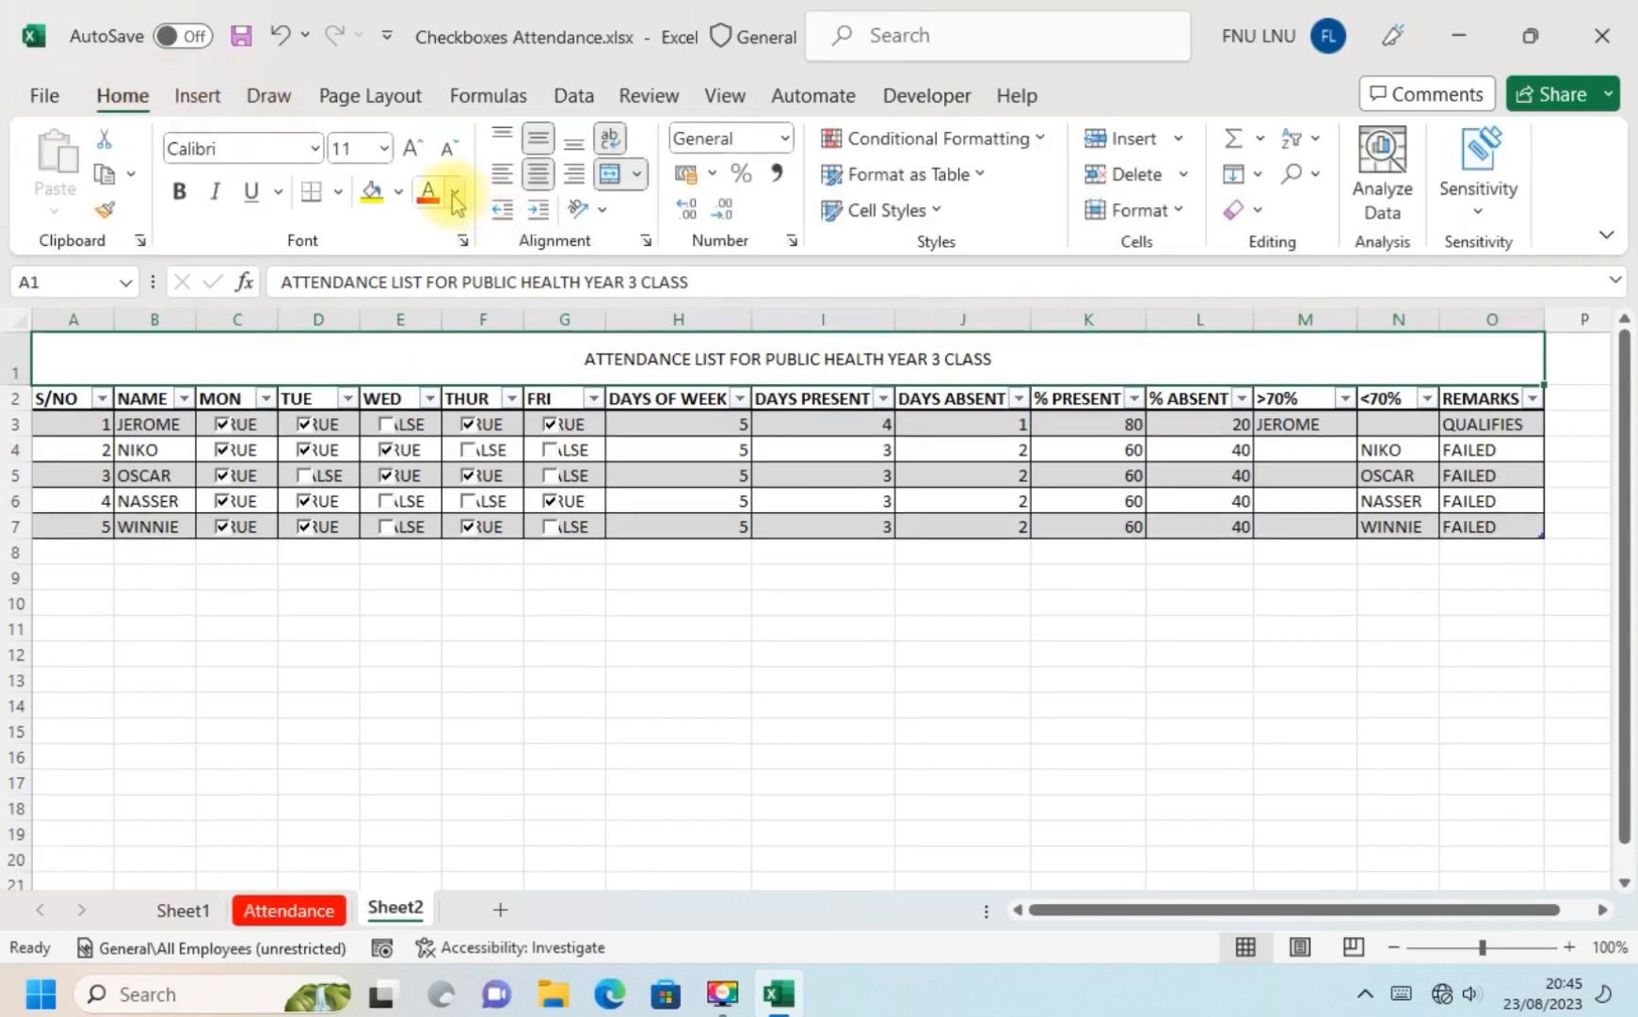
pyautogui.click(399, 191)
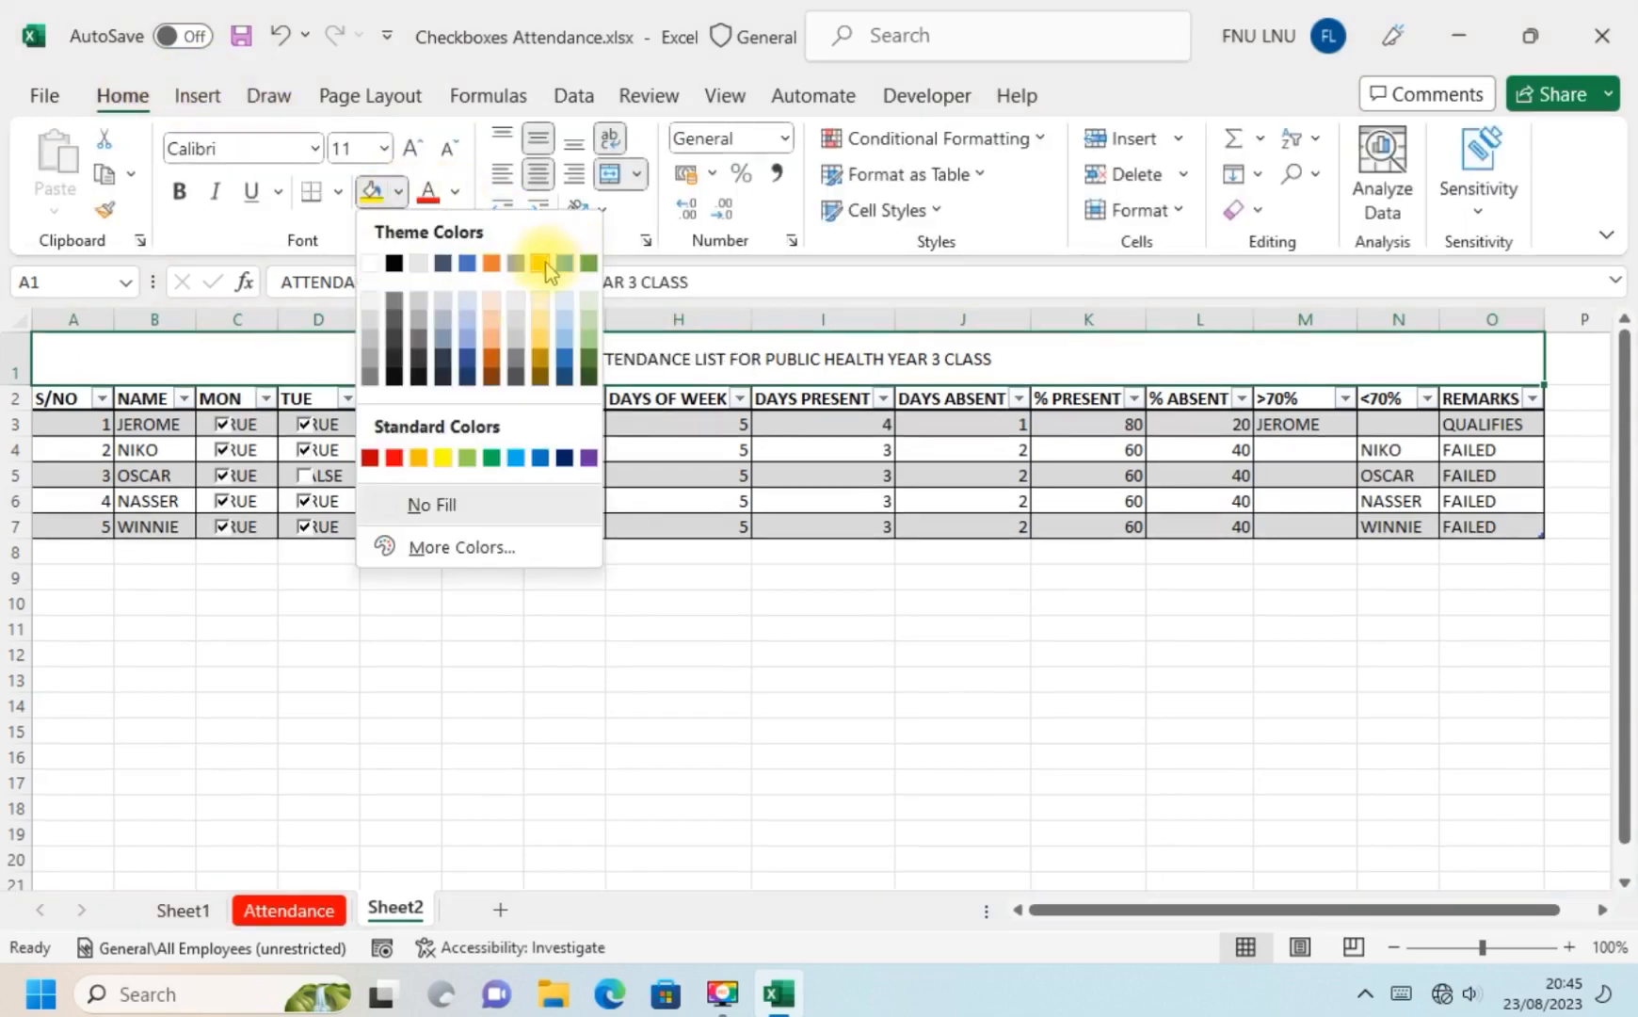
pyautogui.click(542, 263)
pyautogui.click(454, 195)
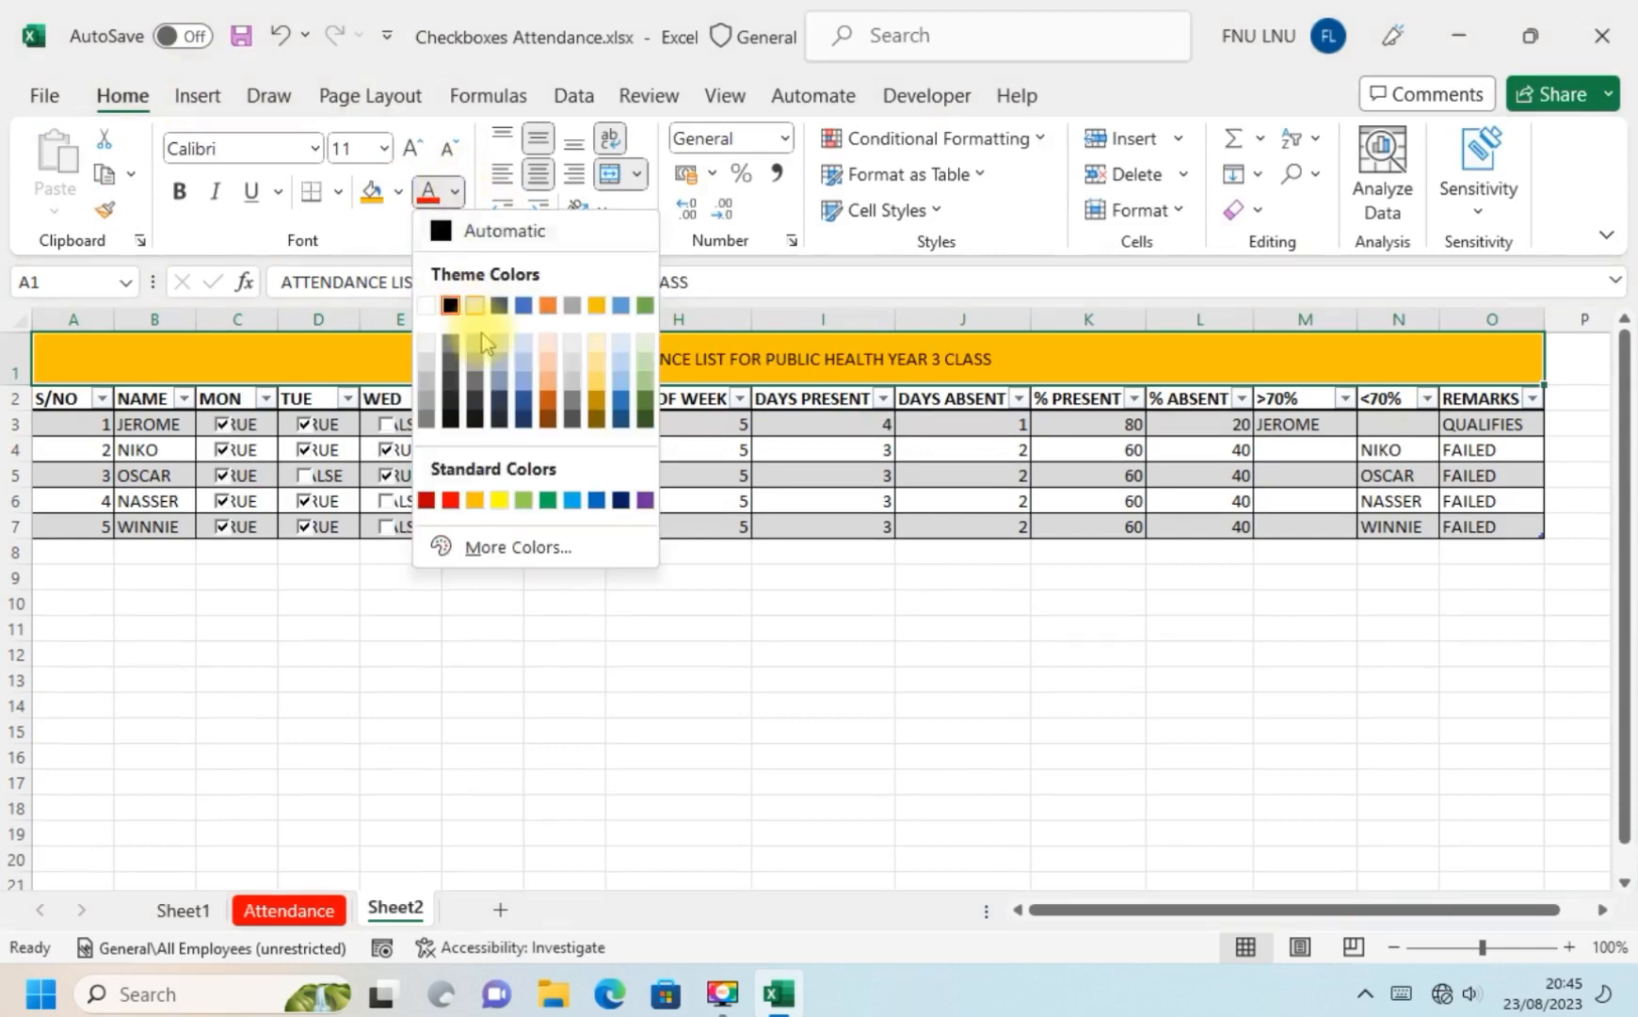
pyautogui.click(448, 306)
# Make the title text bold and enlarge it to 18 pt.
pyautogui.click(179, 191)
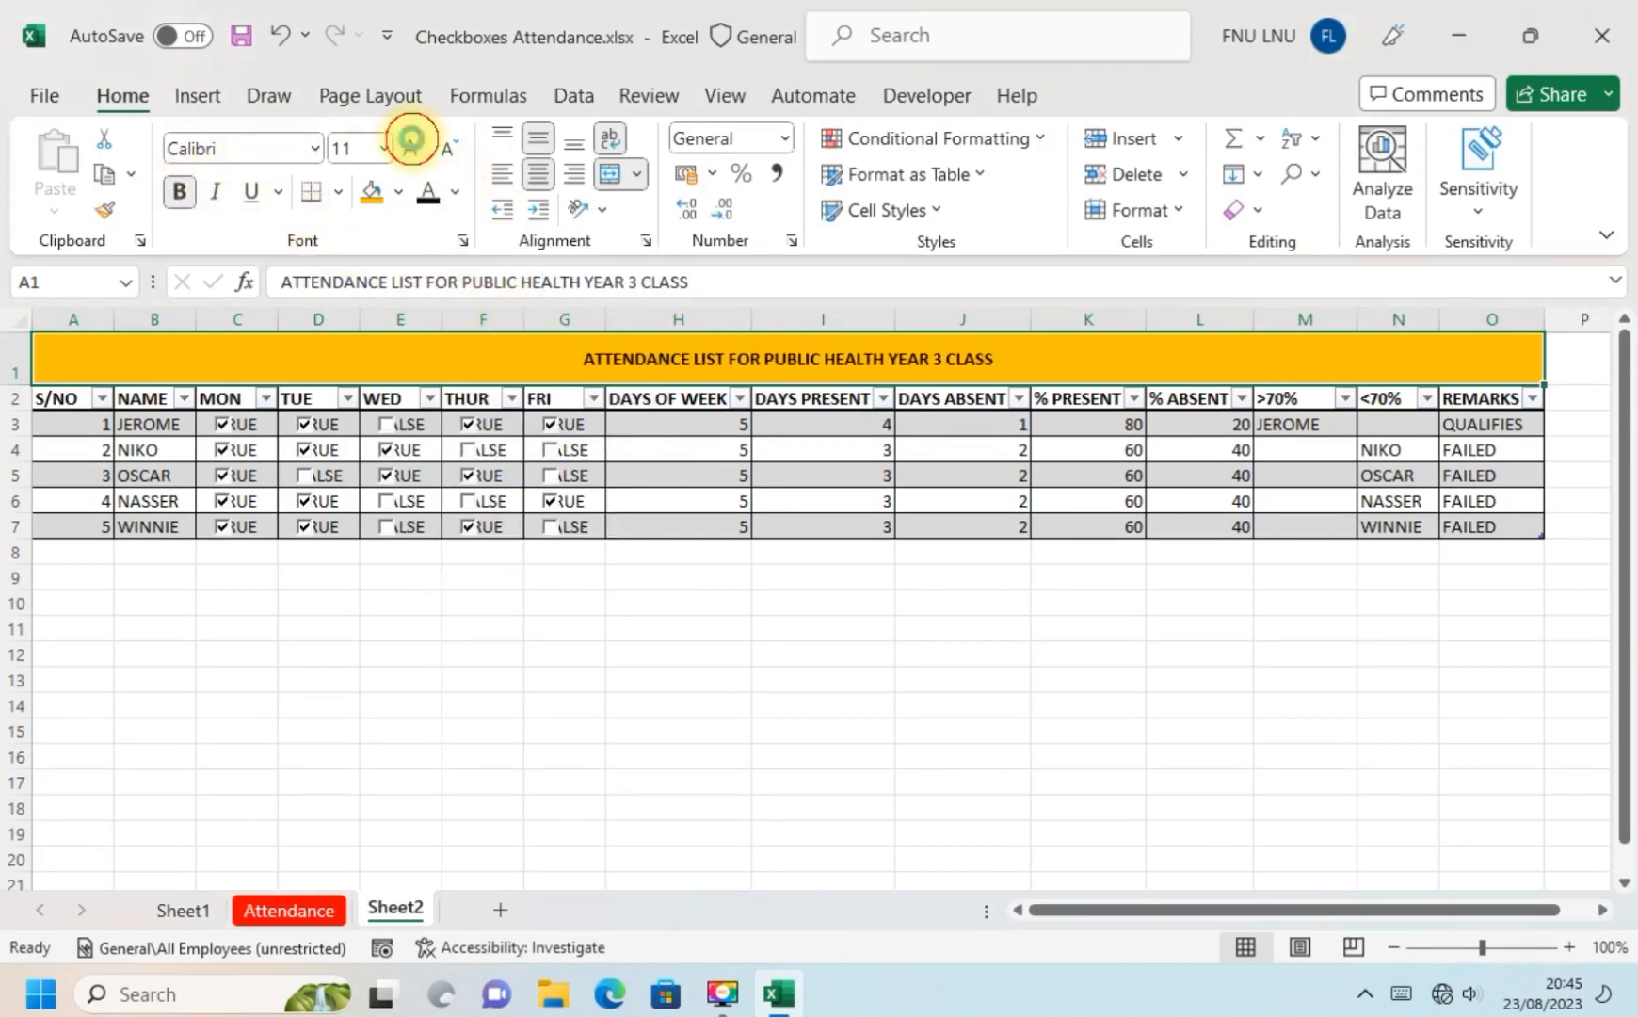
pyautogui.click(411, 144)
pyautogui.click(412, 143)
pyautogui.click(412, 143)
pyautogui.click(412, 143)
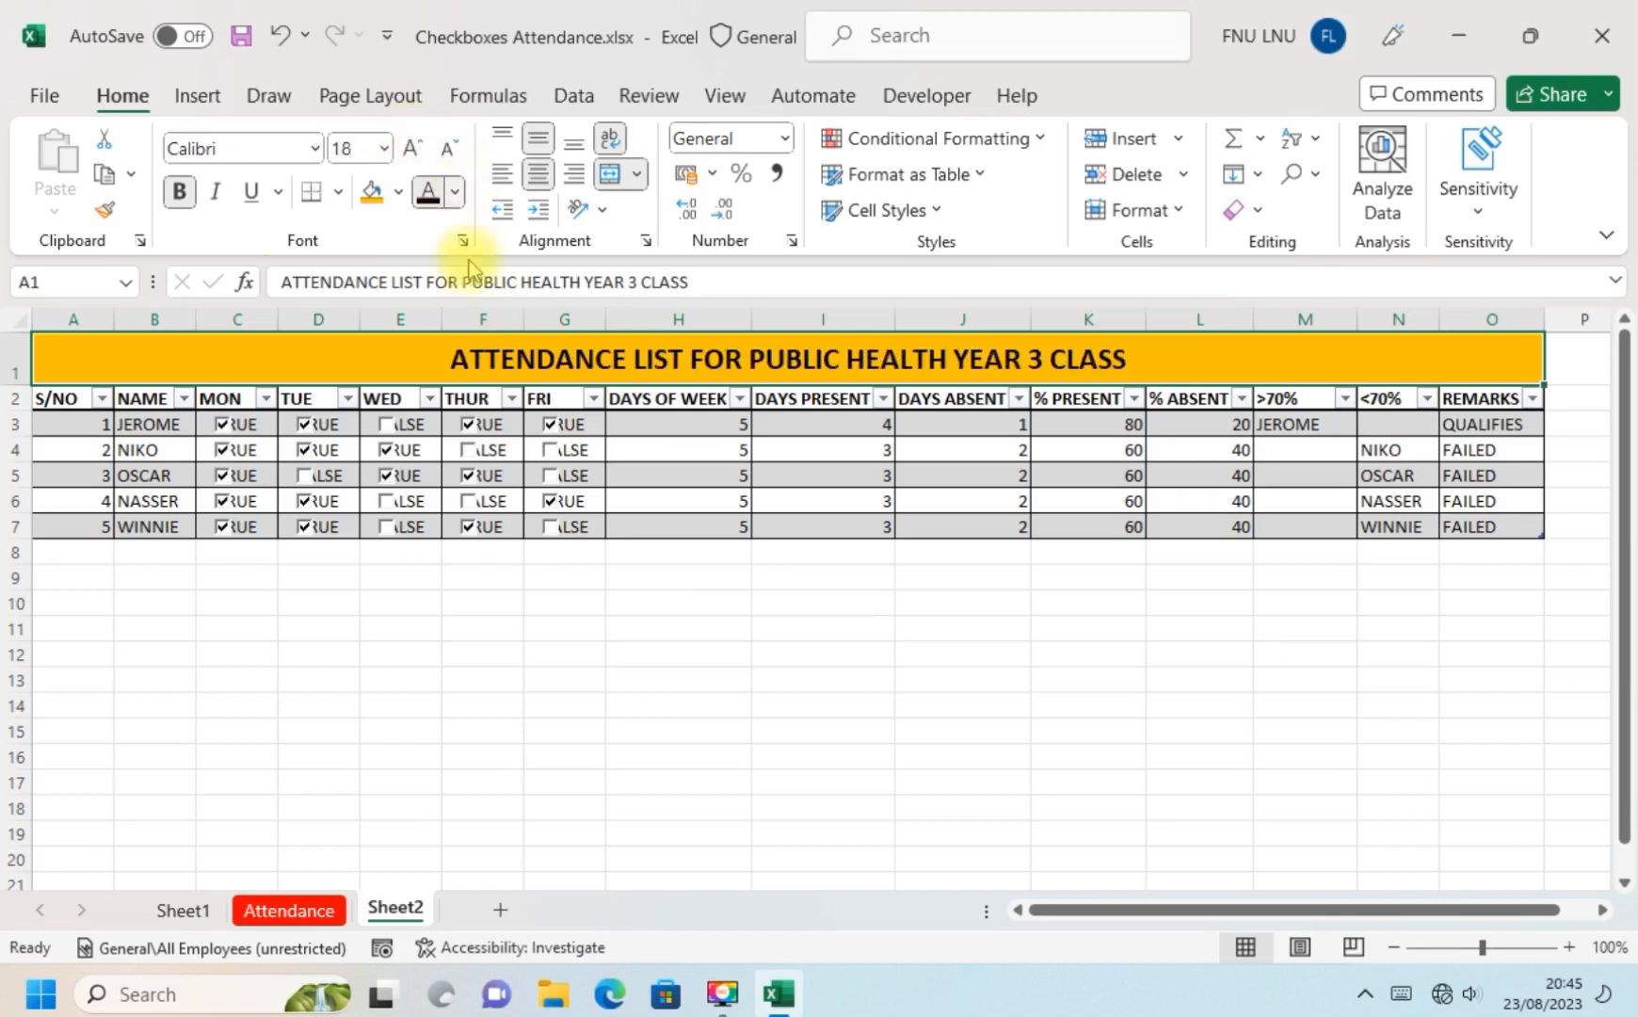
# Change the title's text colour to red and its cell fill to blue.
pyautogui.click(455, 192)
pyautogui.click(457, 499)
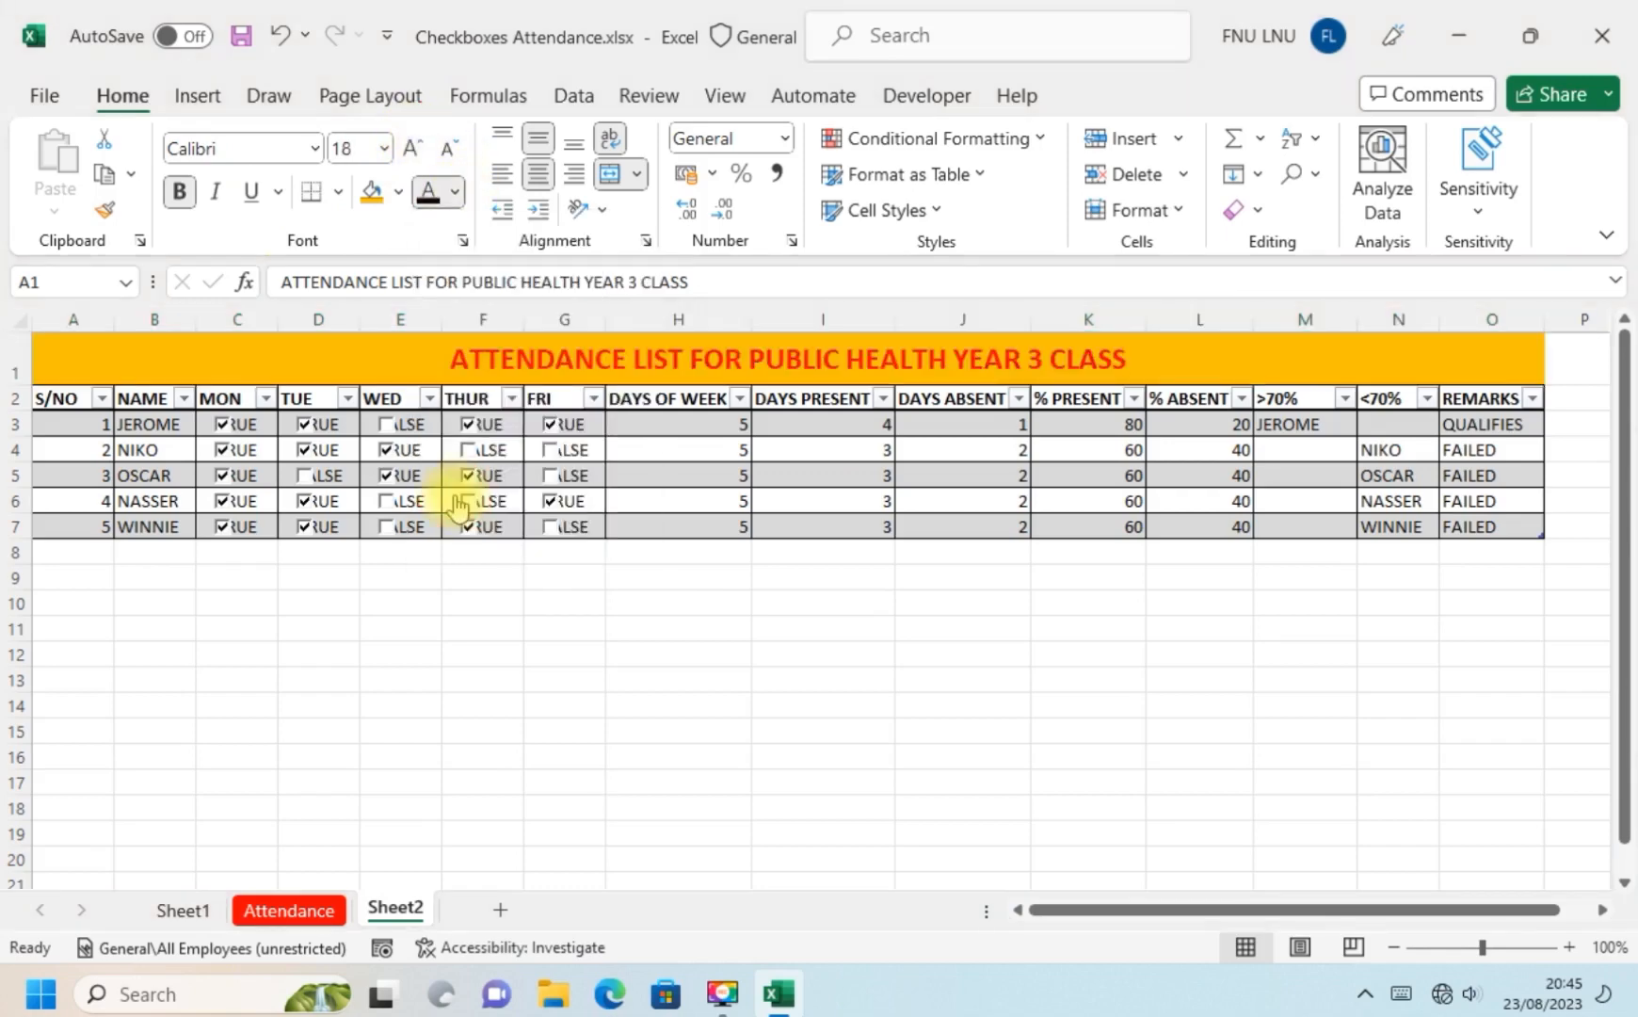
pyautogui.click(399, 192)
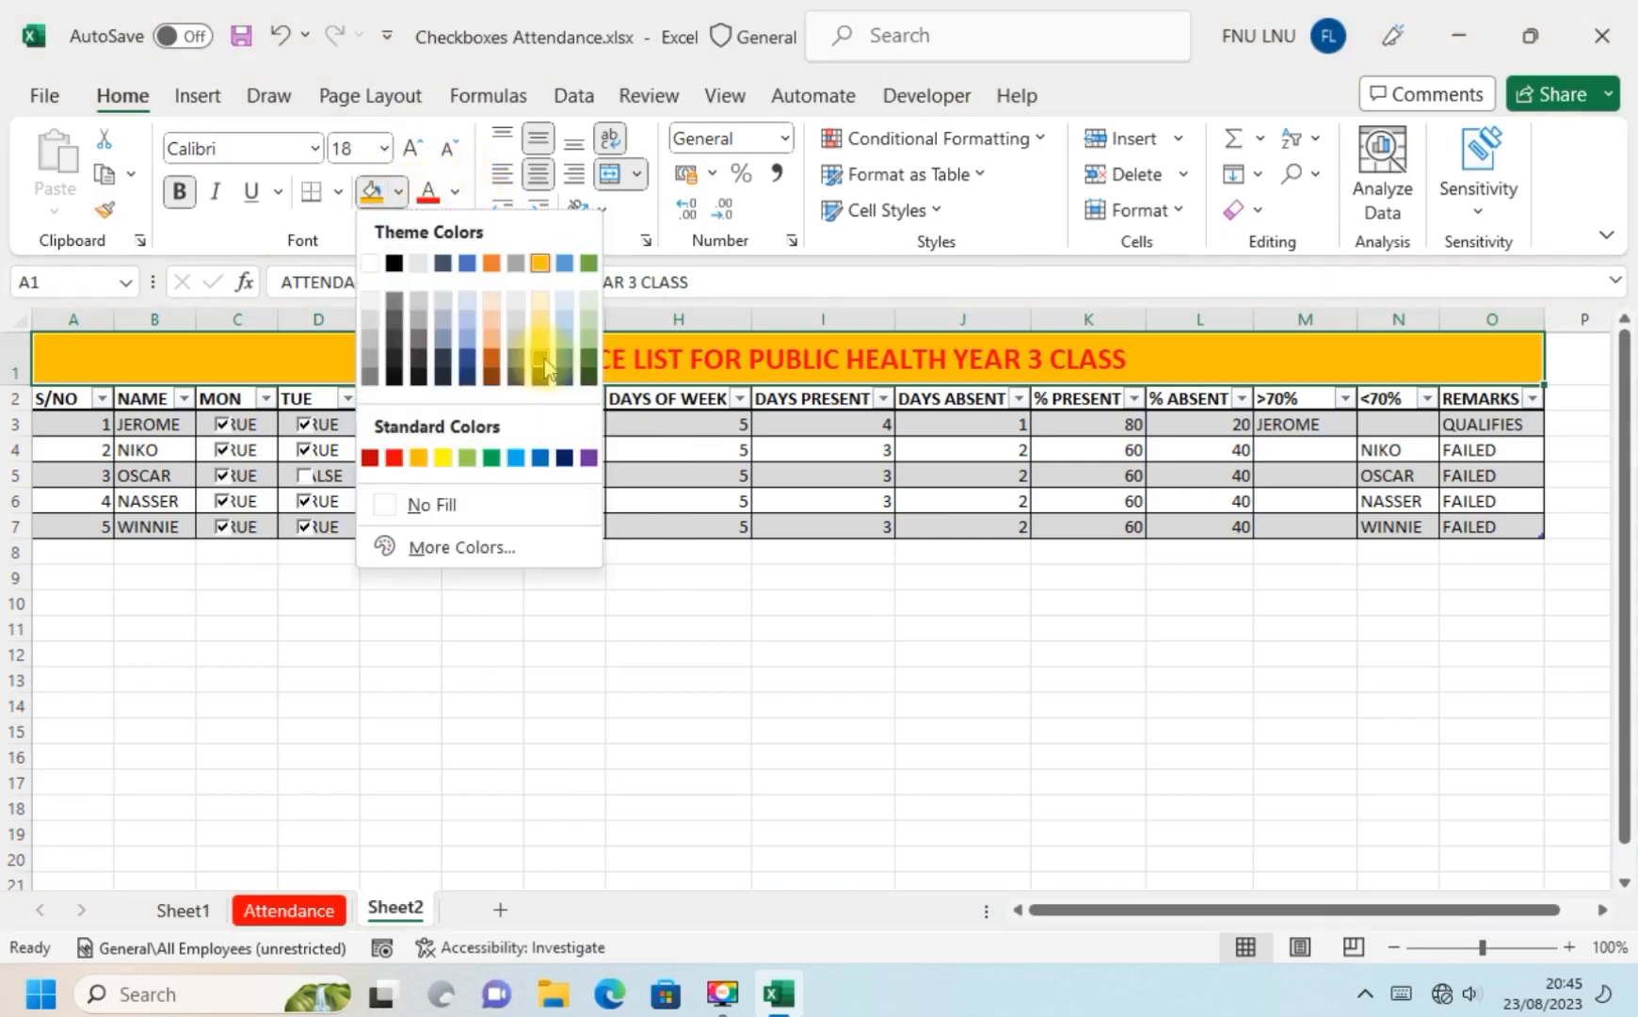
pyautogui.click(542, 459)
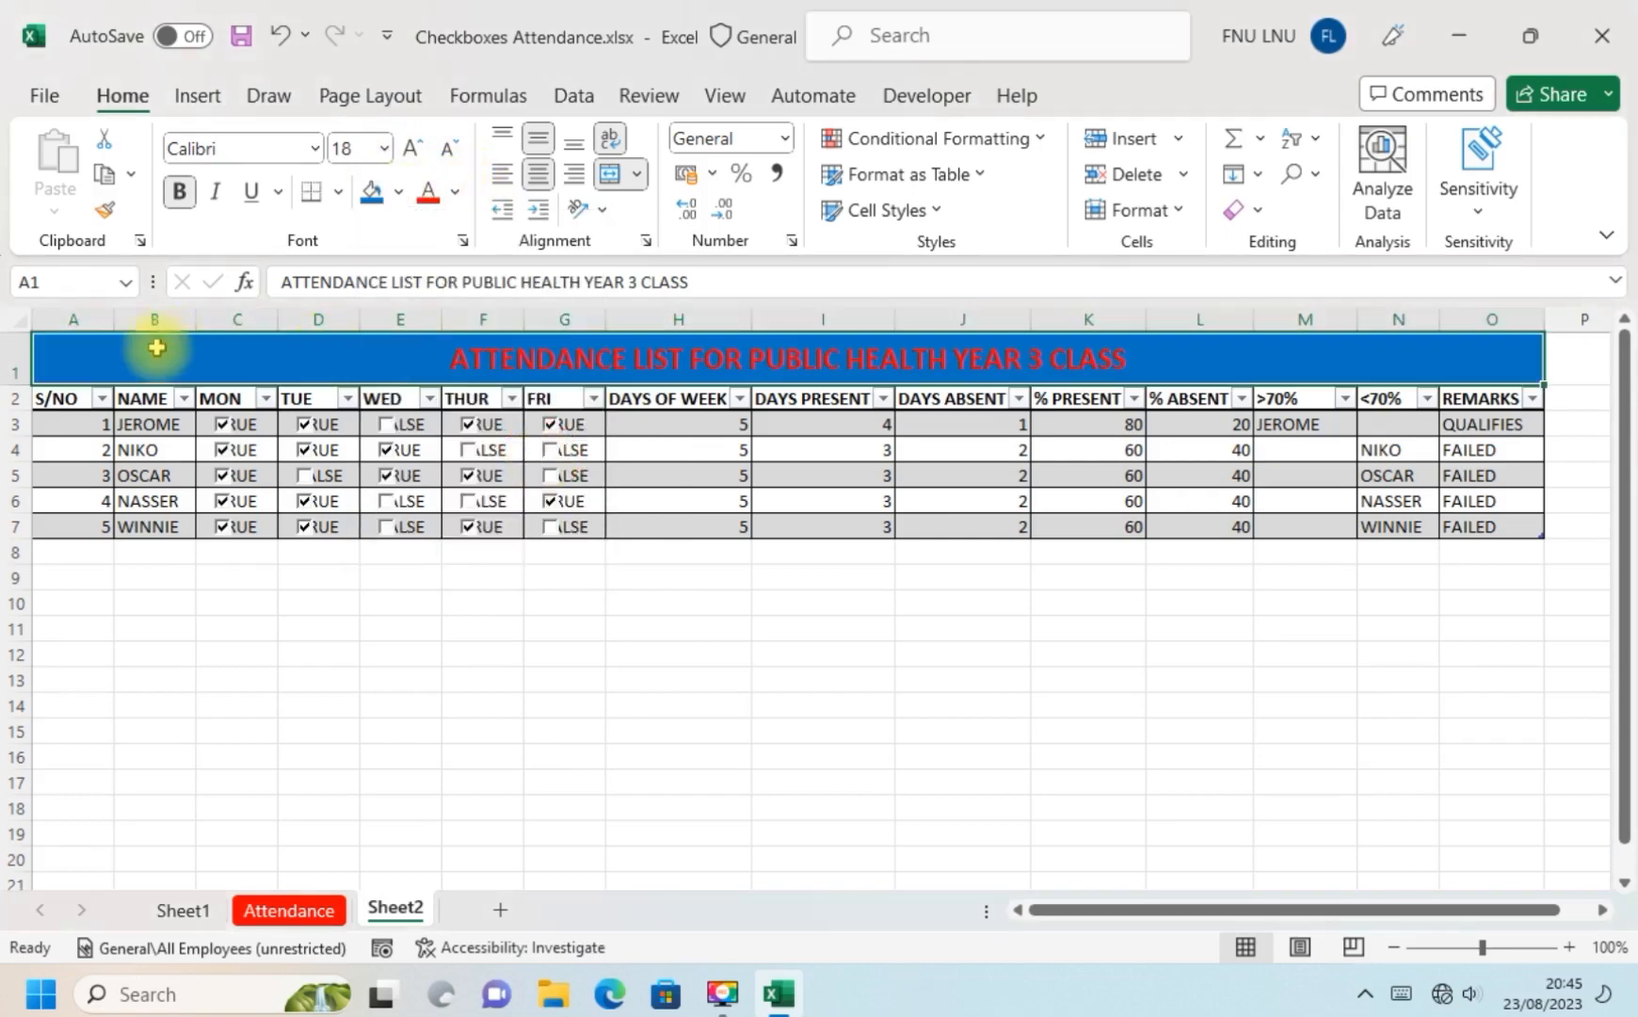
# Make row 1 taller still and set the title to 20 pt Times New Roman on a light gray fill.
pyautogui.moveTo(23, 384); pyautogui.dragTo(25, 435)
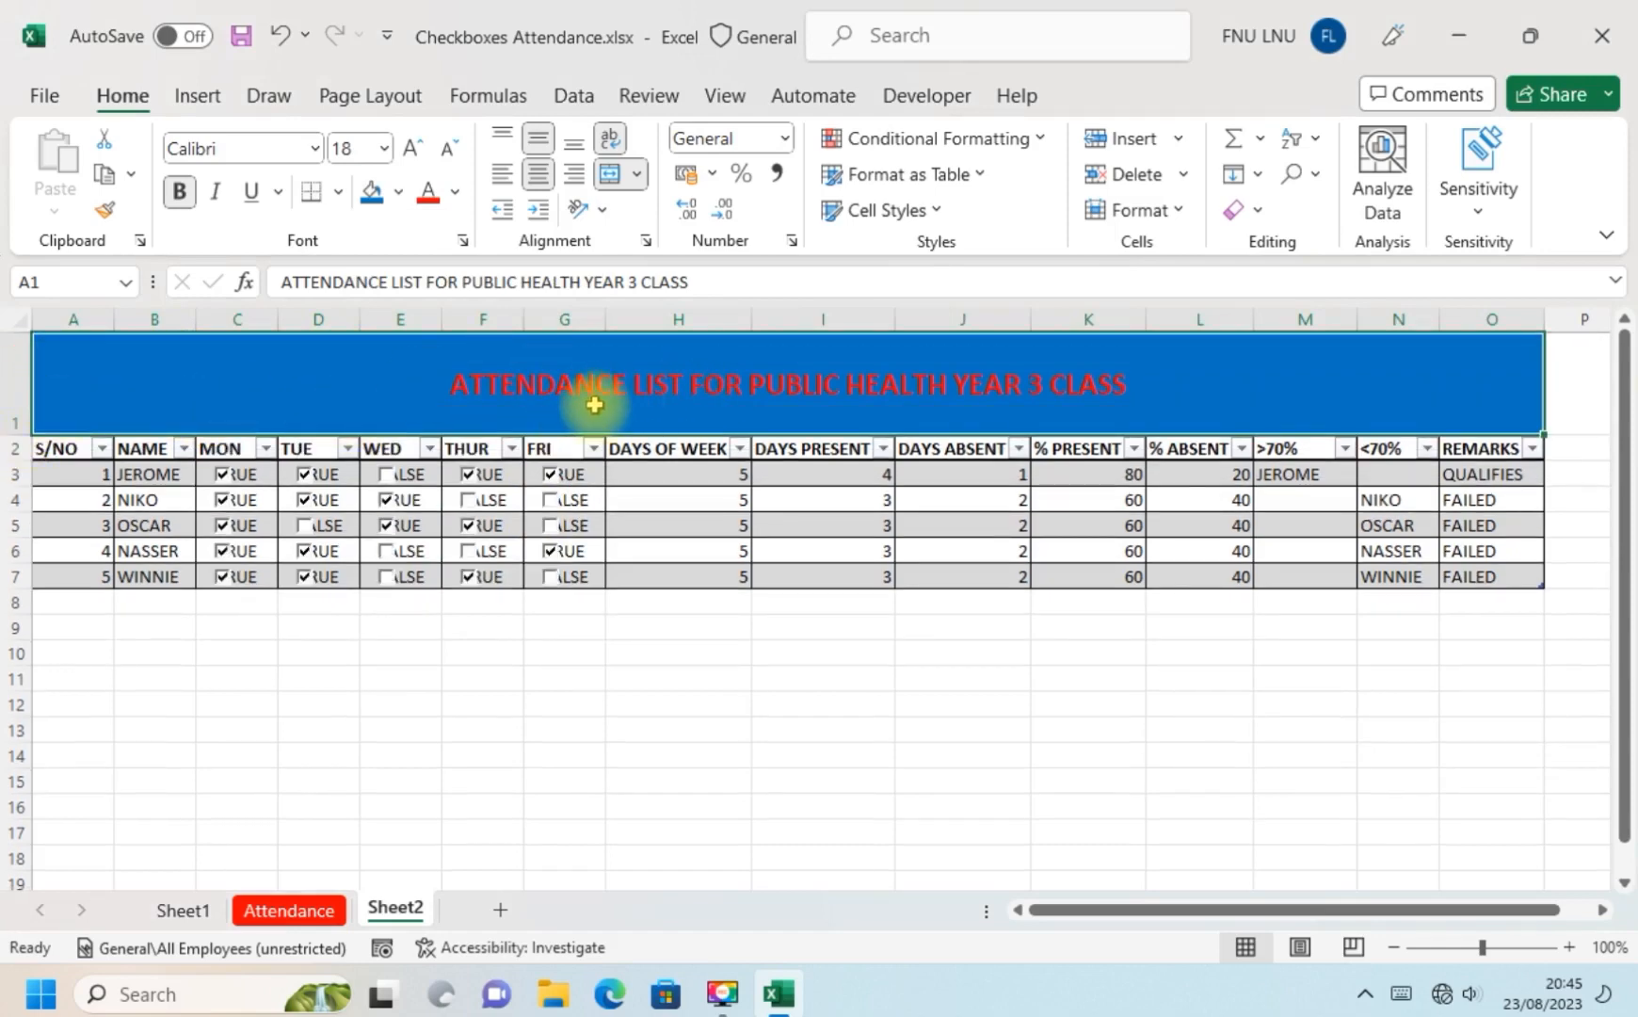
pyautogui.click(415, 147)
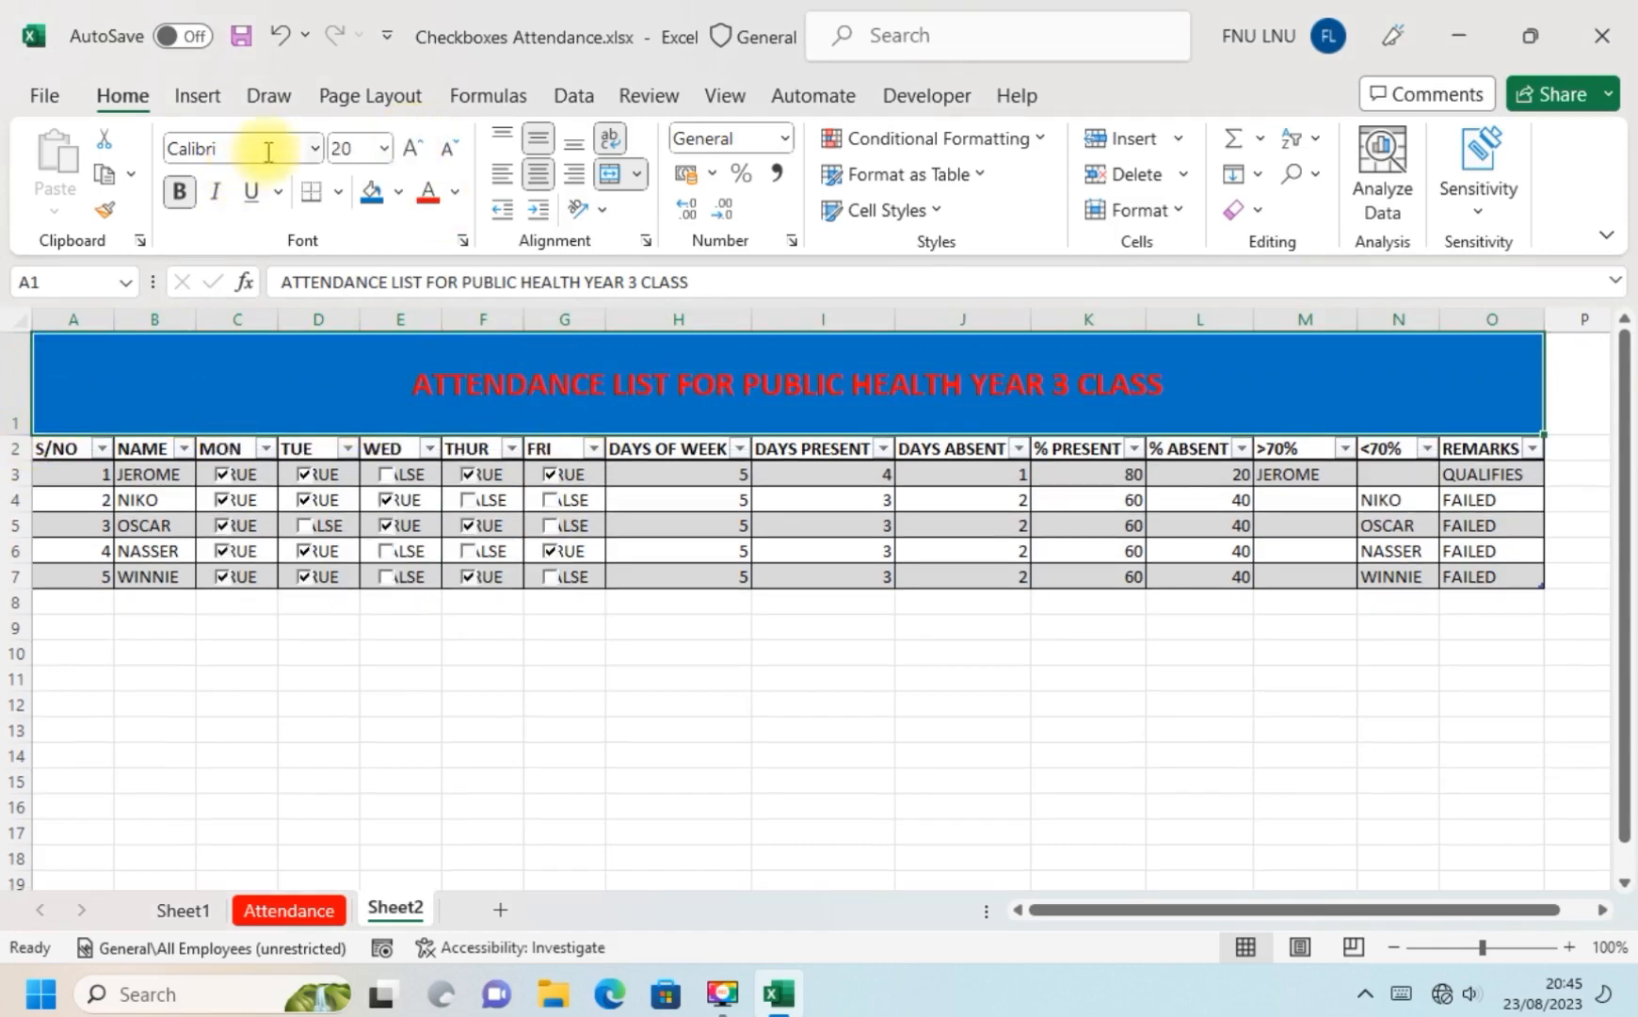
pyautogui.click(314, 148)
pyautogui.write('Times New Roman')
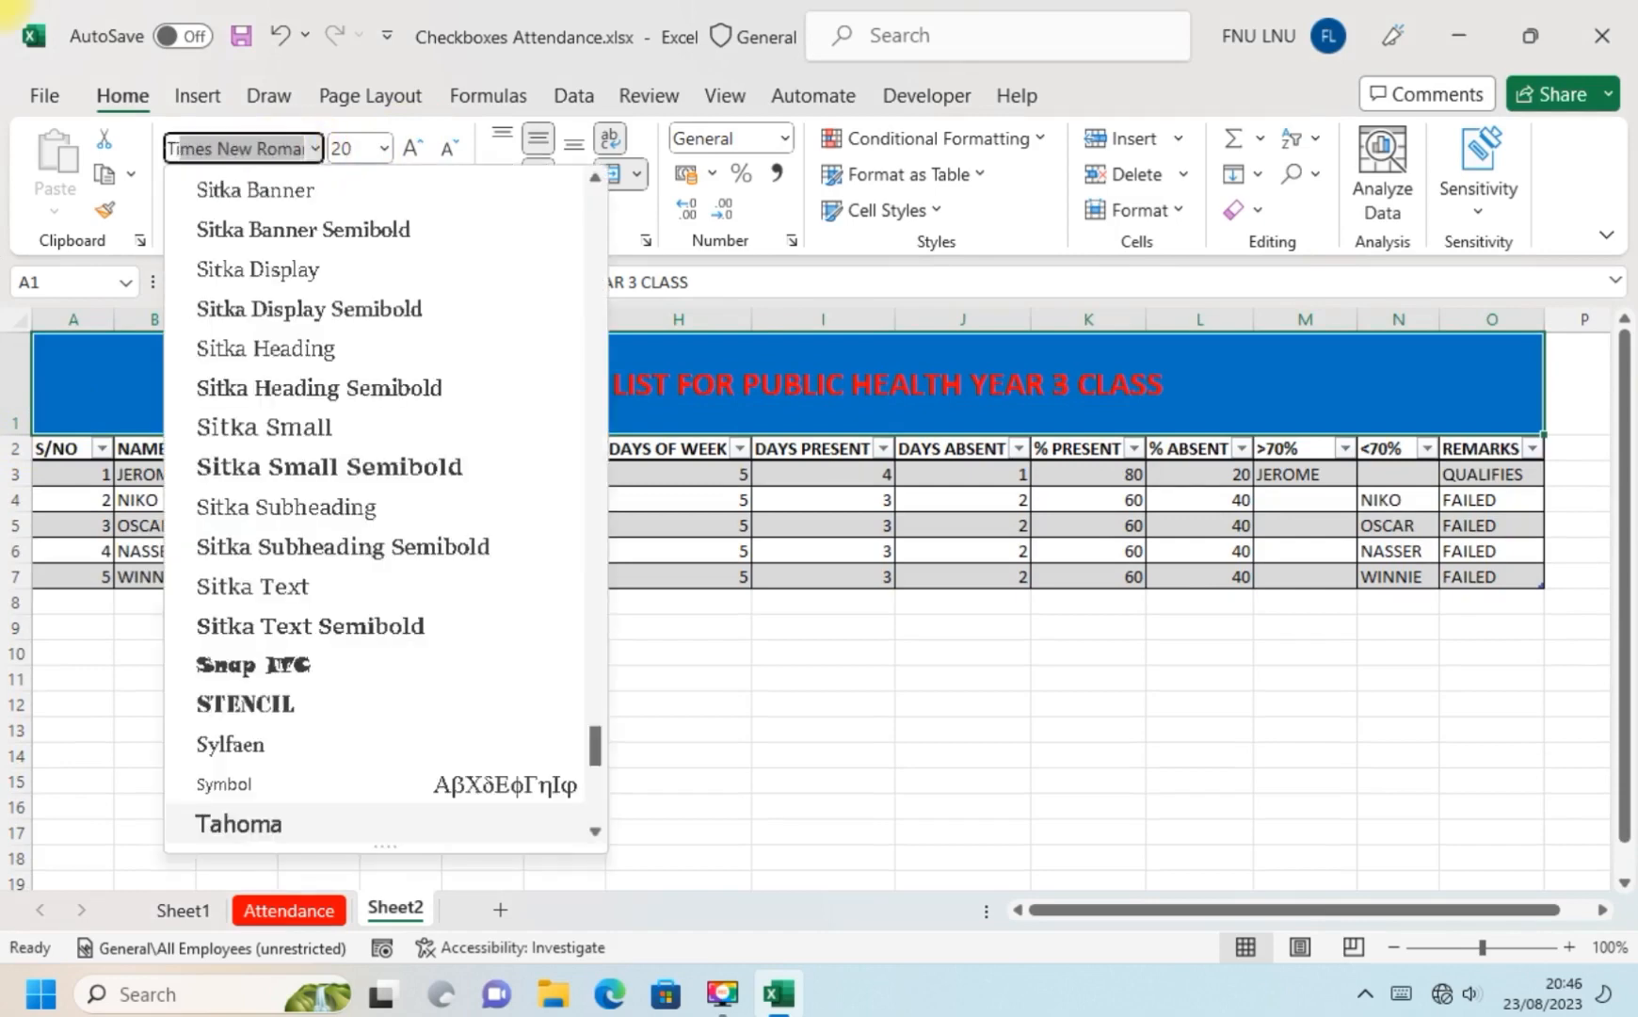
pyautogui.press('Return')
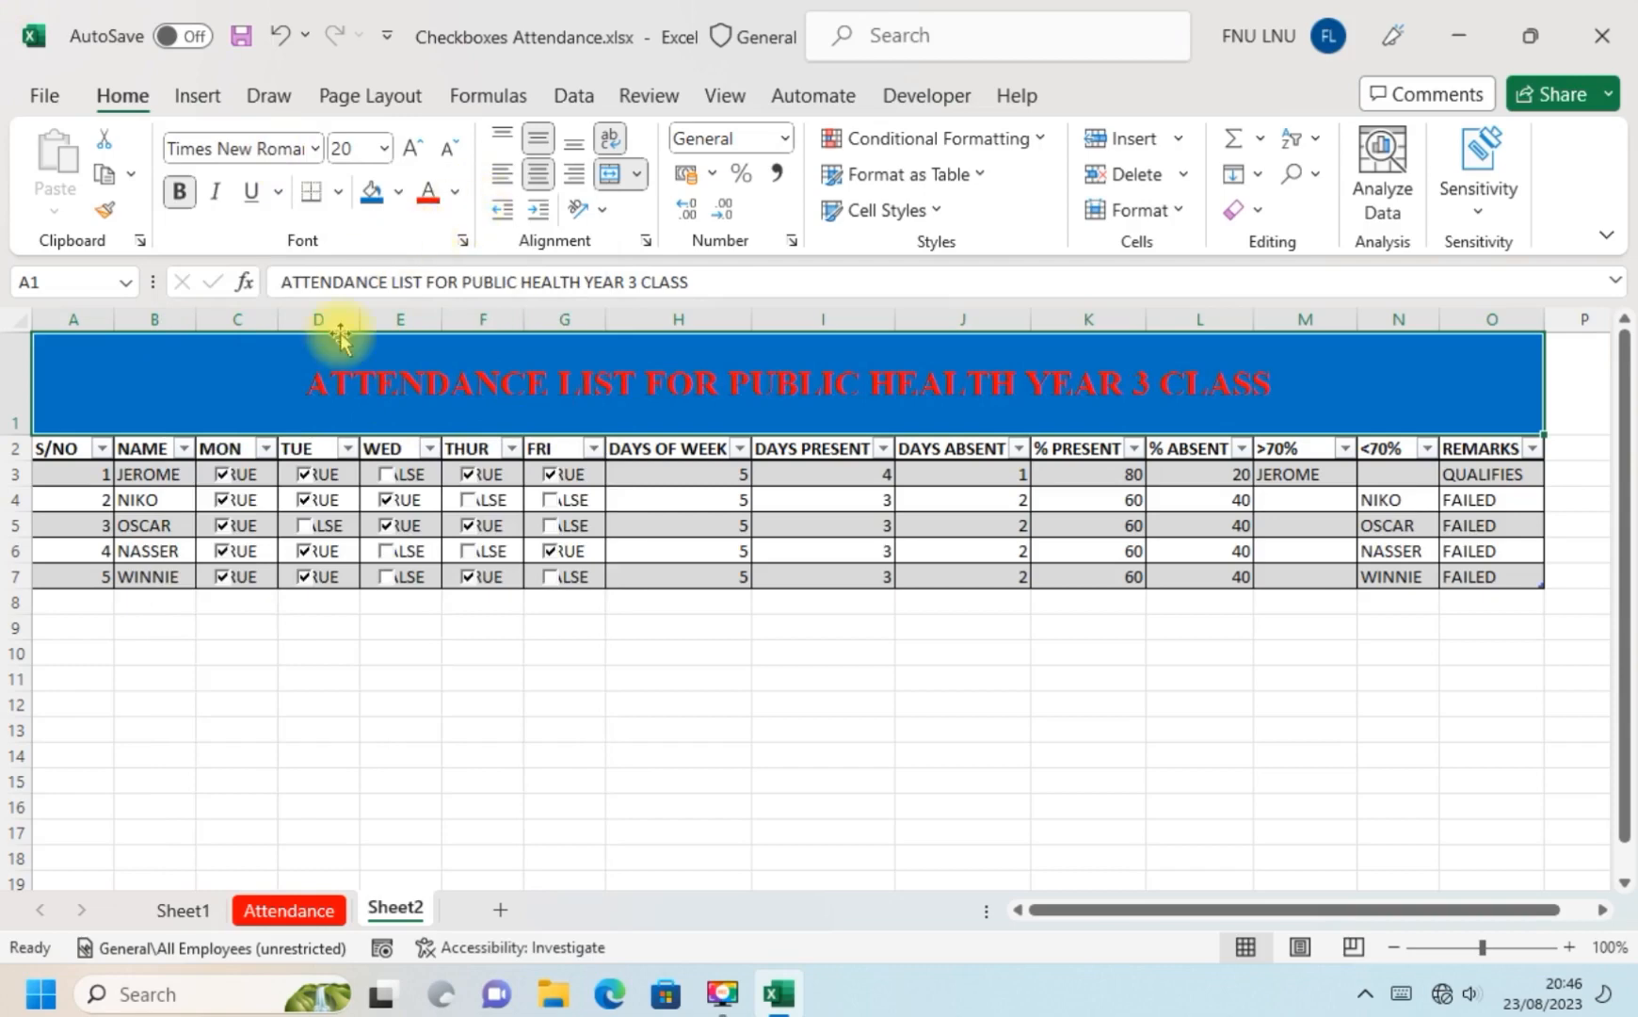
pyautogui.click(401, 193)
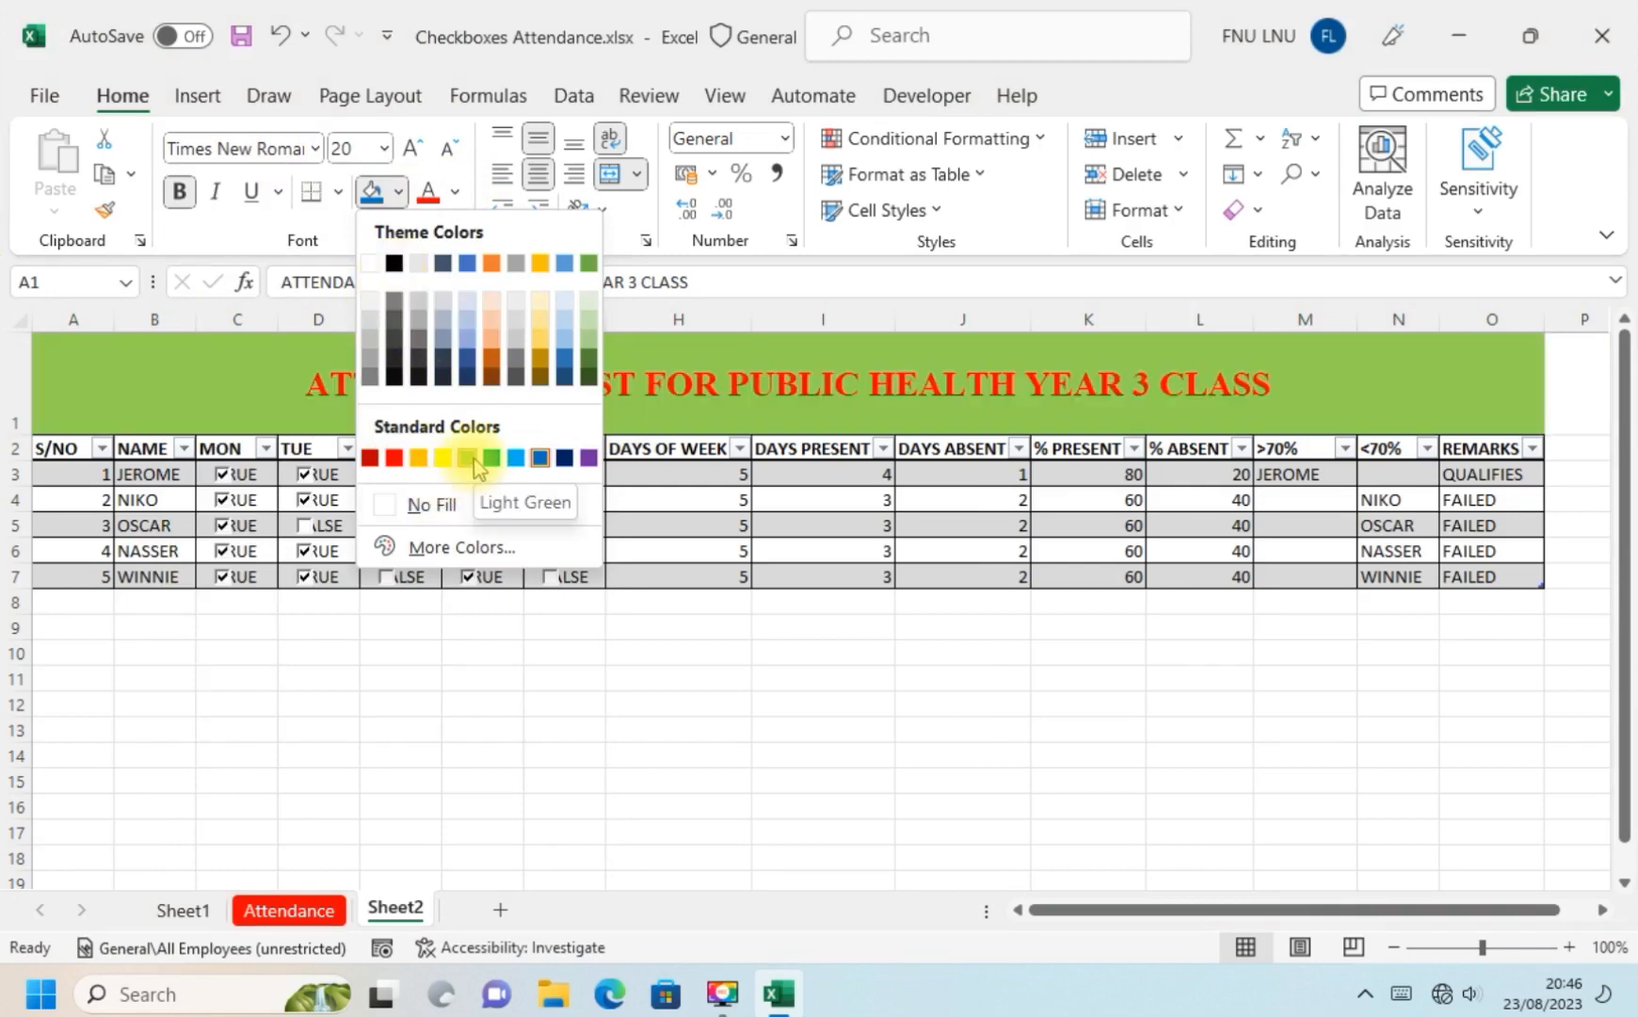
pyautogui.click(420, 266)
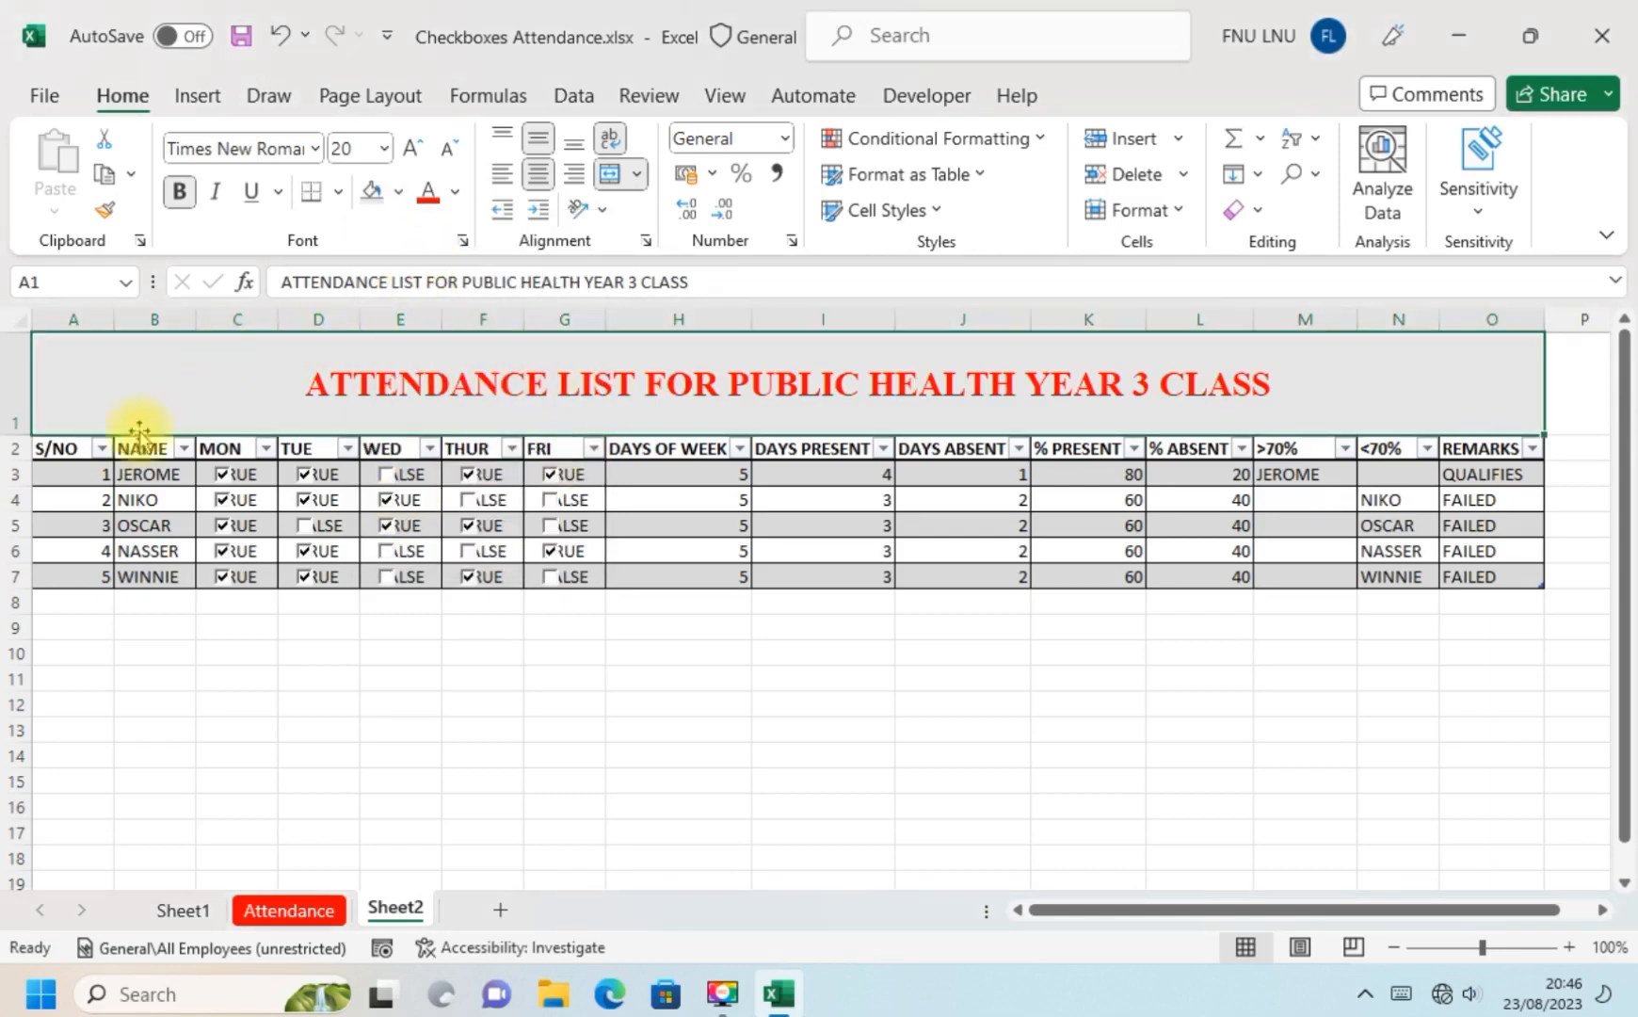
# Fill the header row (row 2) with light green and make its text bold.
pyautogui.click(26, 447)
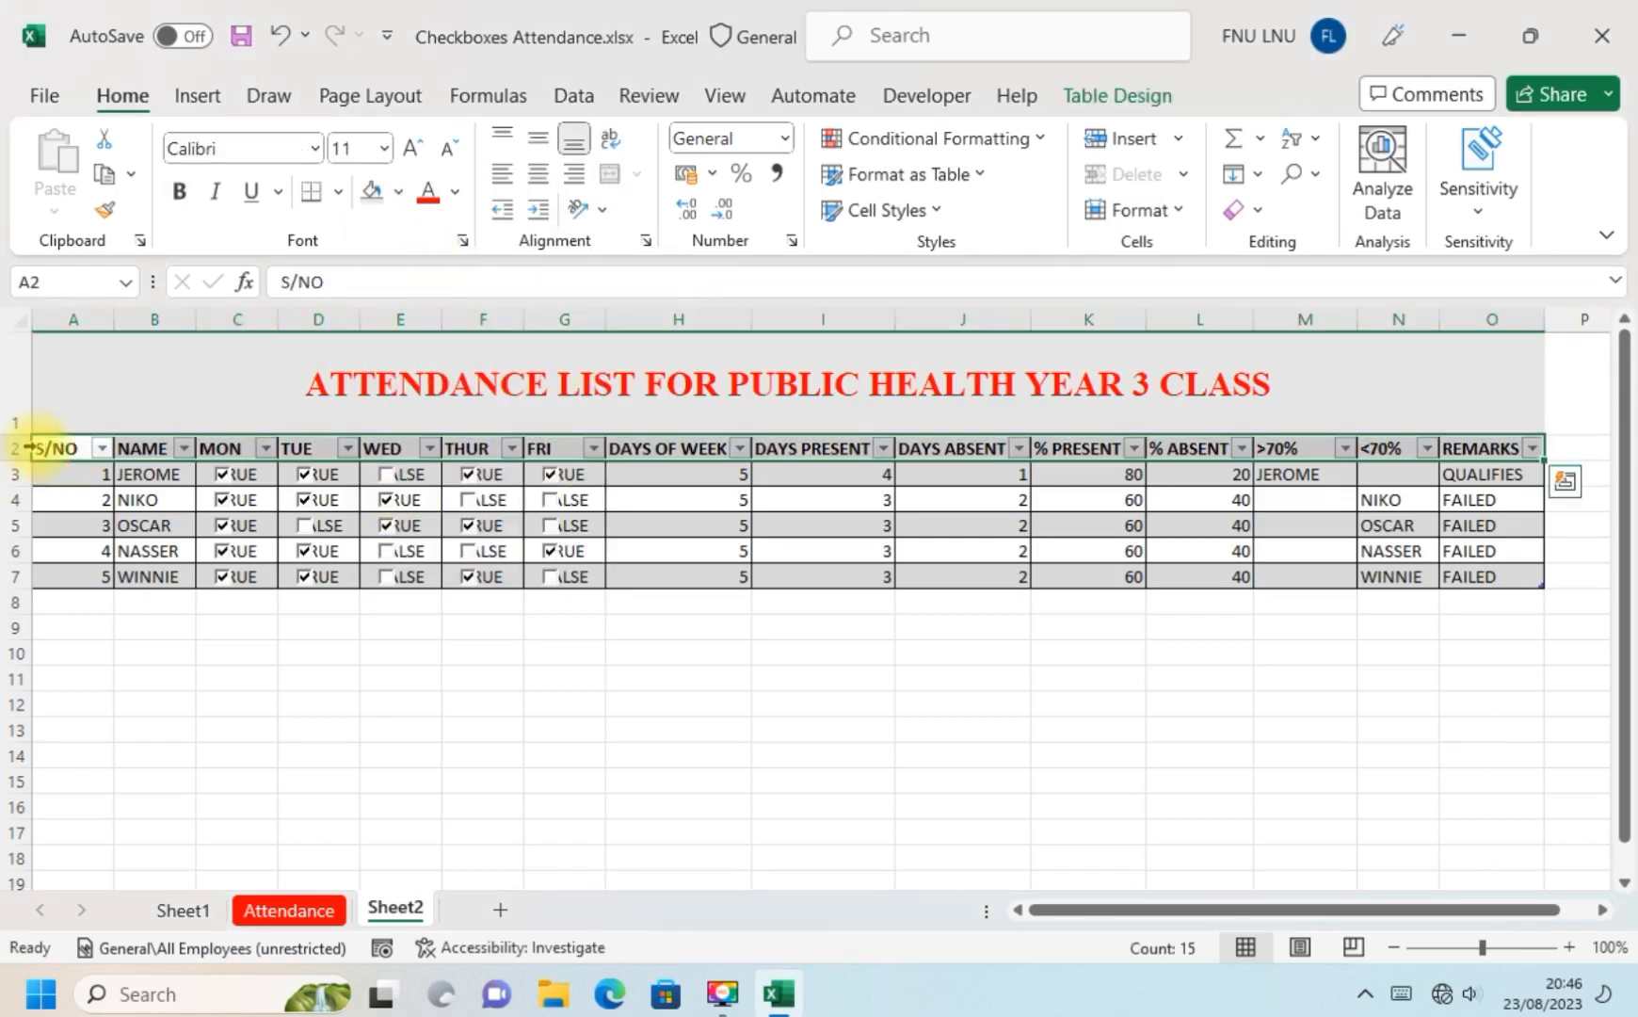
pyautogui.click(398, 192)
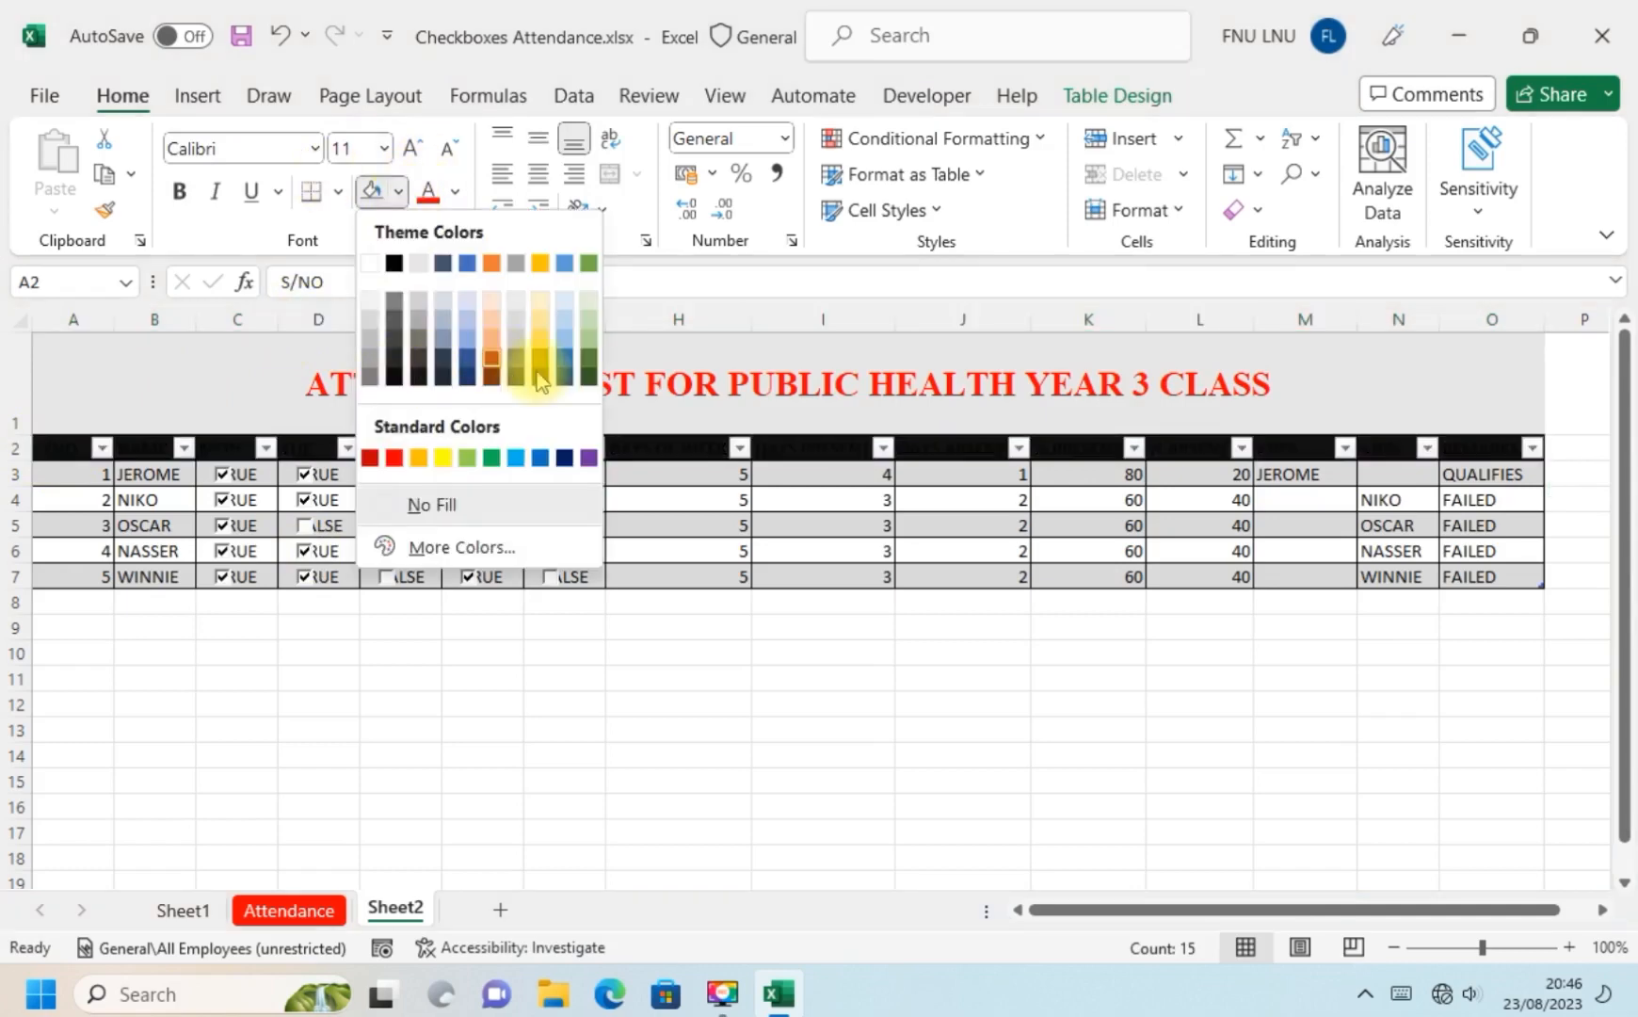
pyautogui.click(587, 341)
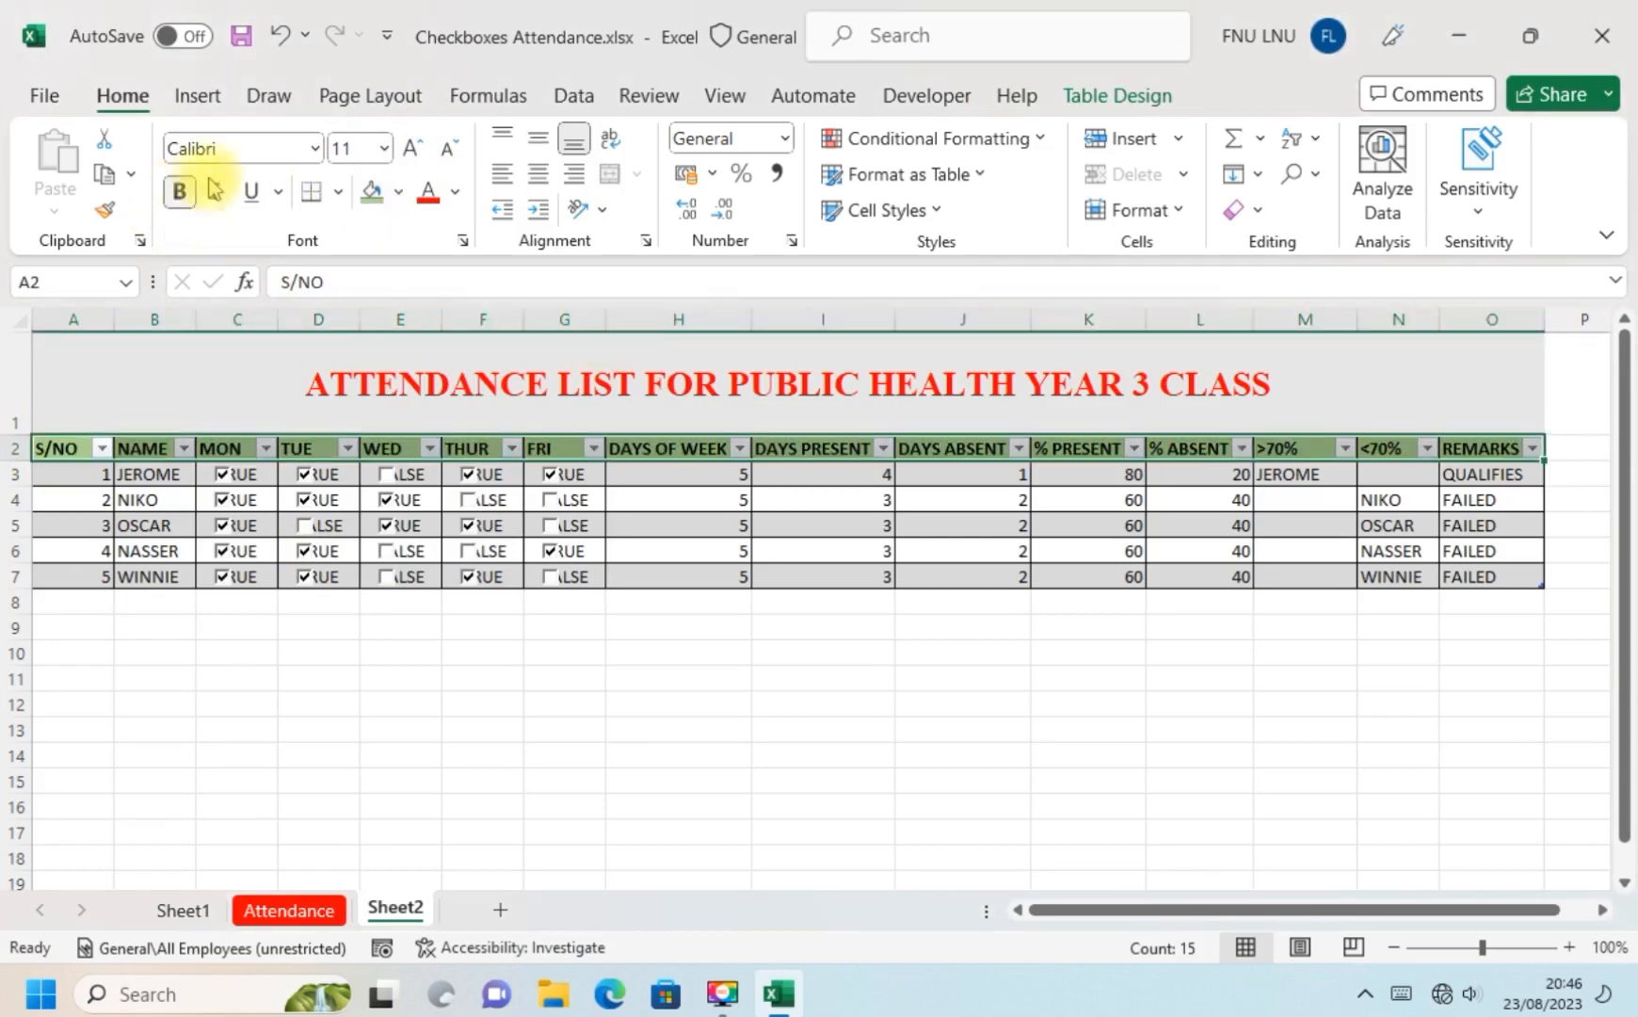
# Set the header row's text to 12 pt Times New Roman.
pyautogui.click(315, 149)
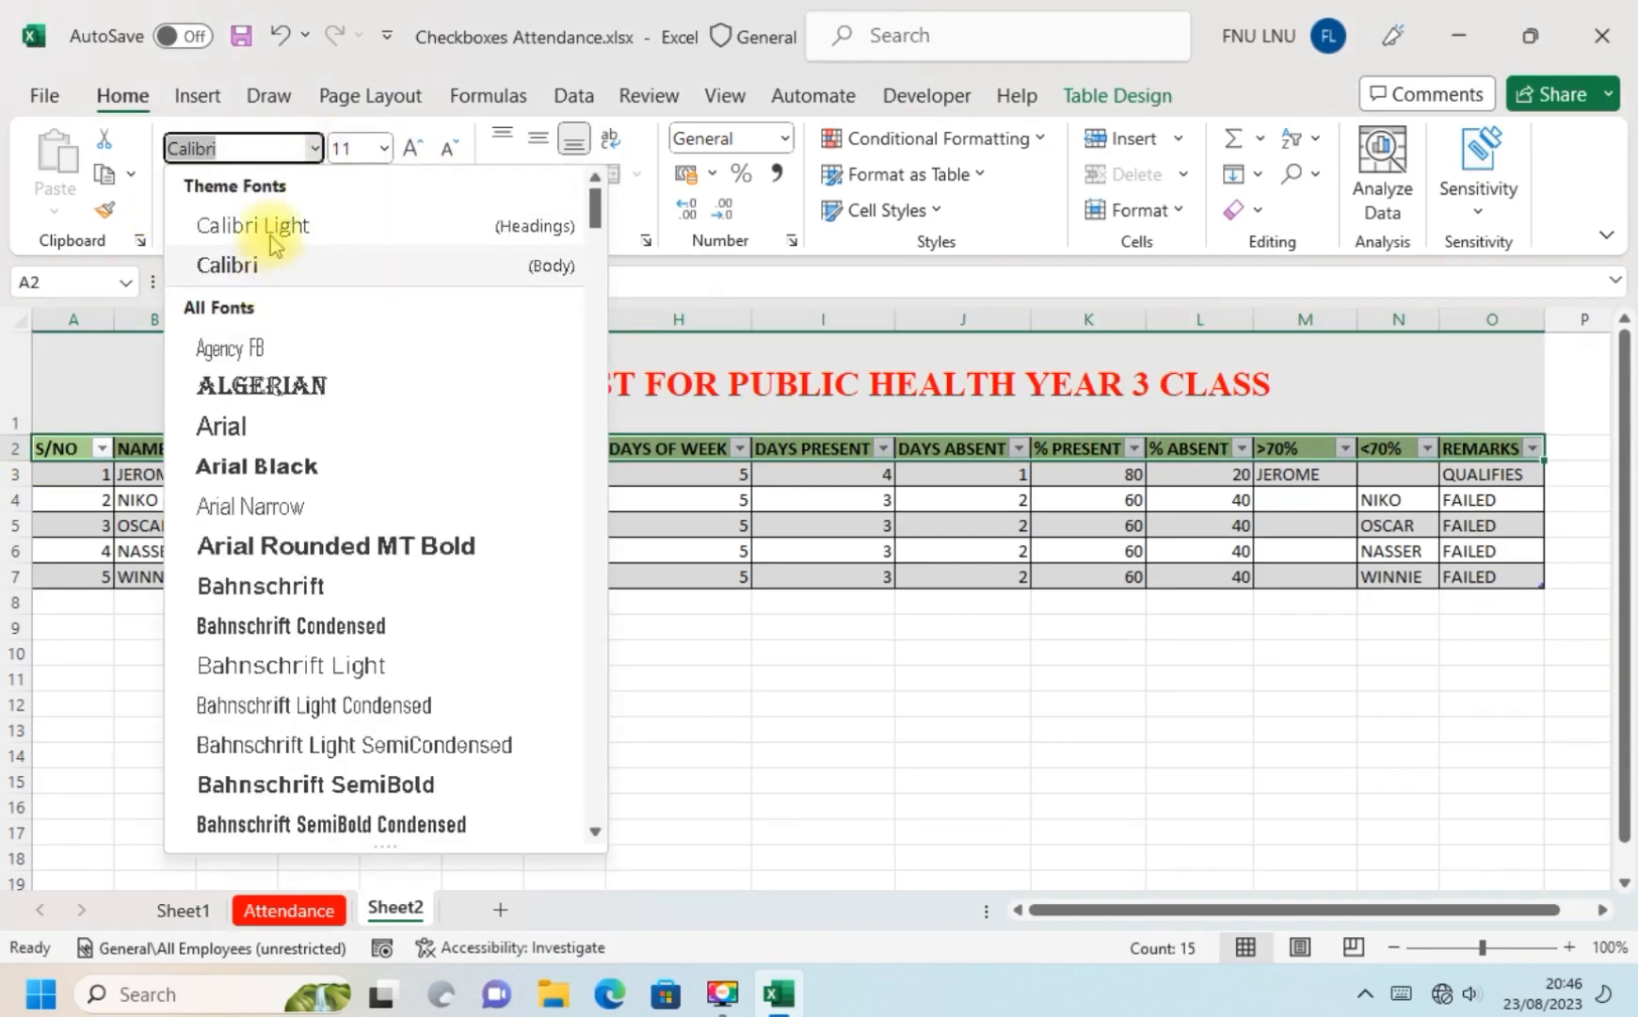
pyautogui.write('Times New Roma')
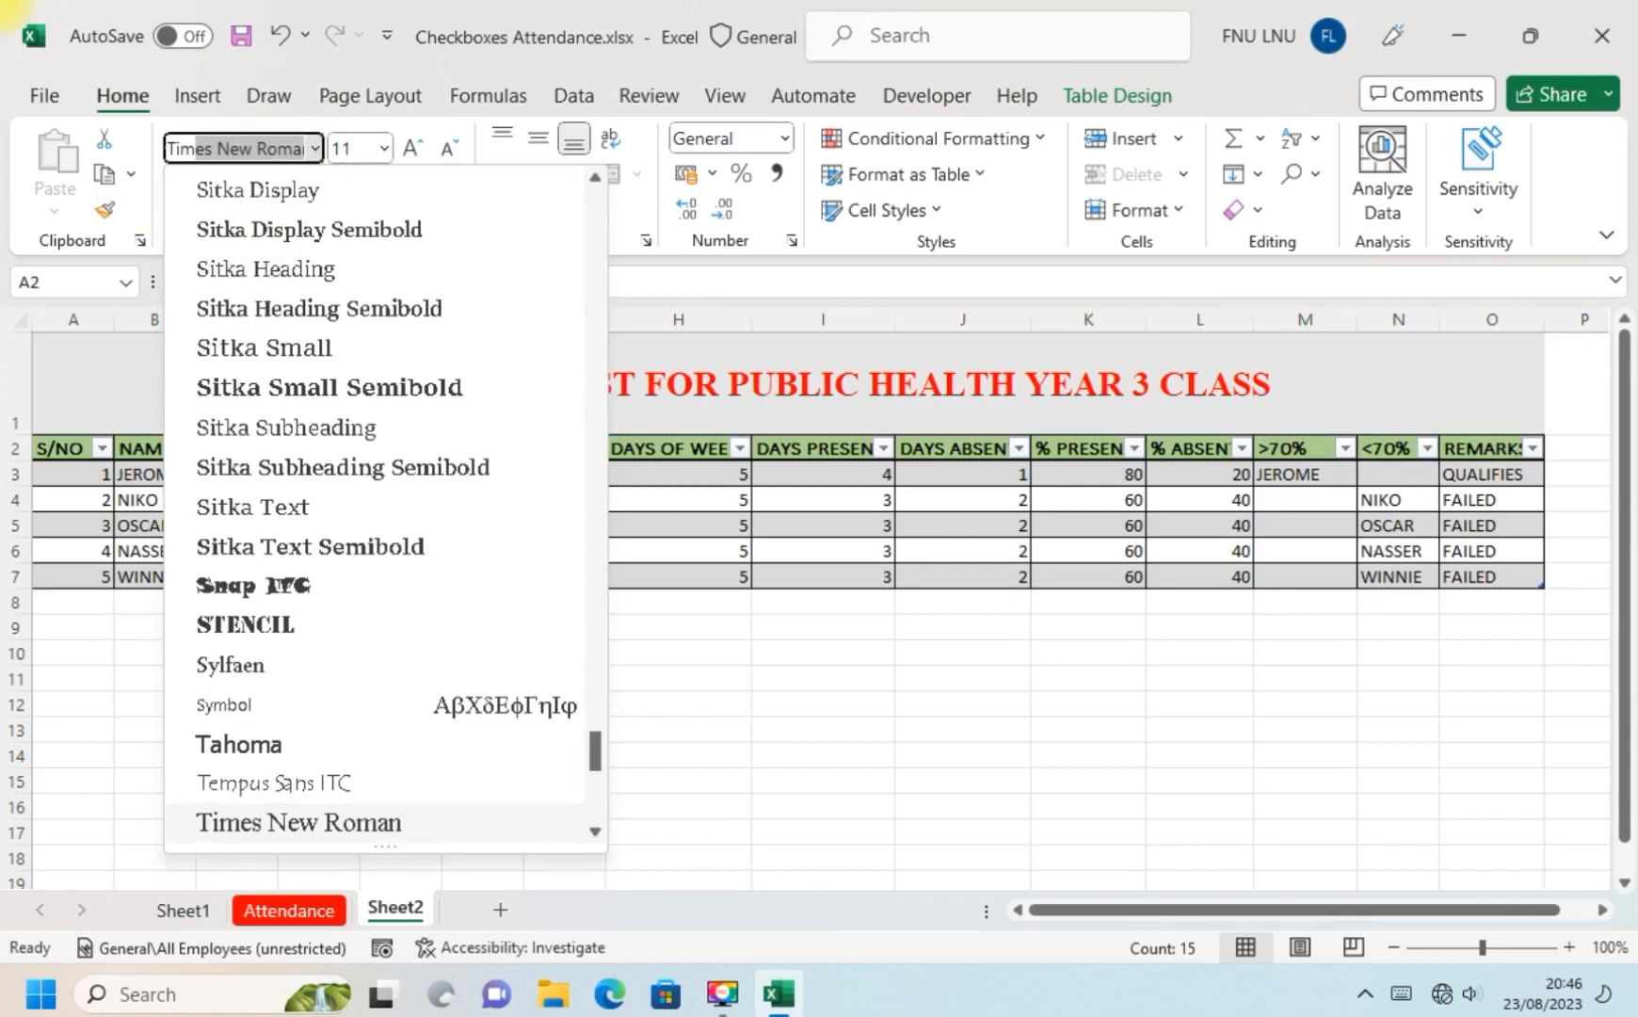
pyautogui.press('Return')
pyautogui.click(412, 147)
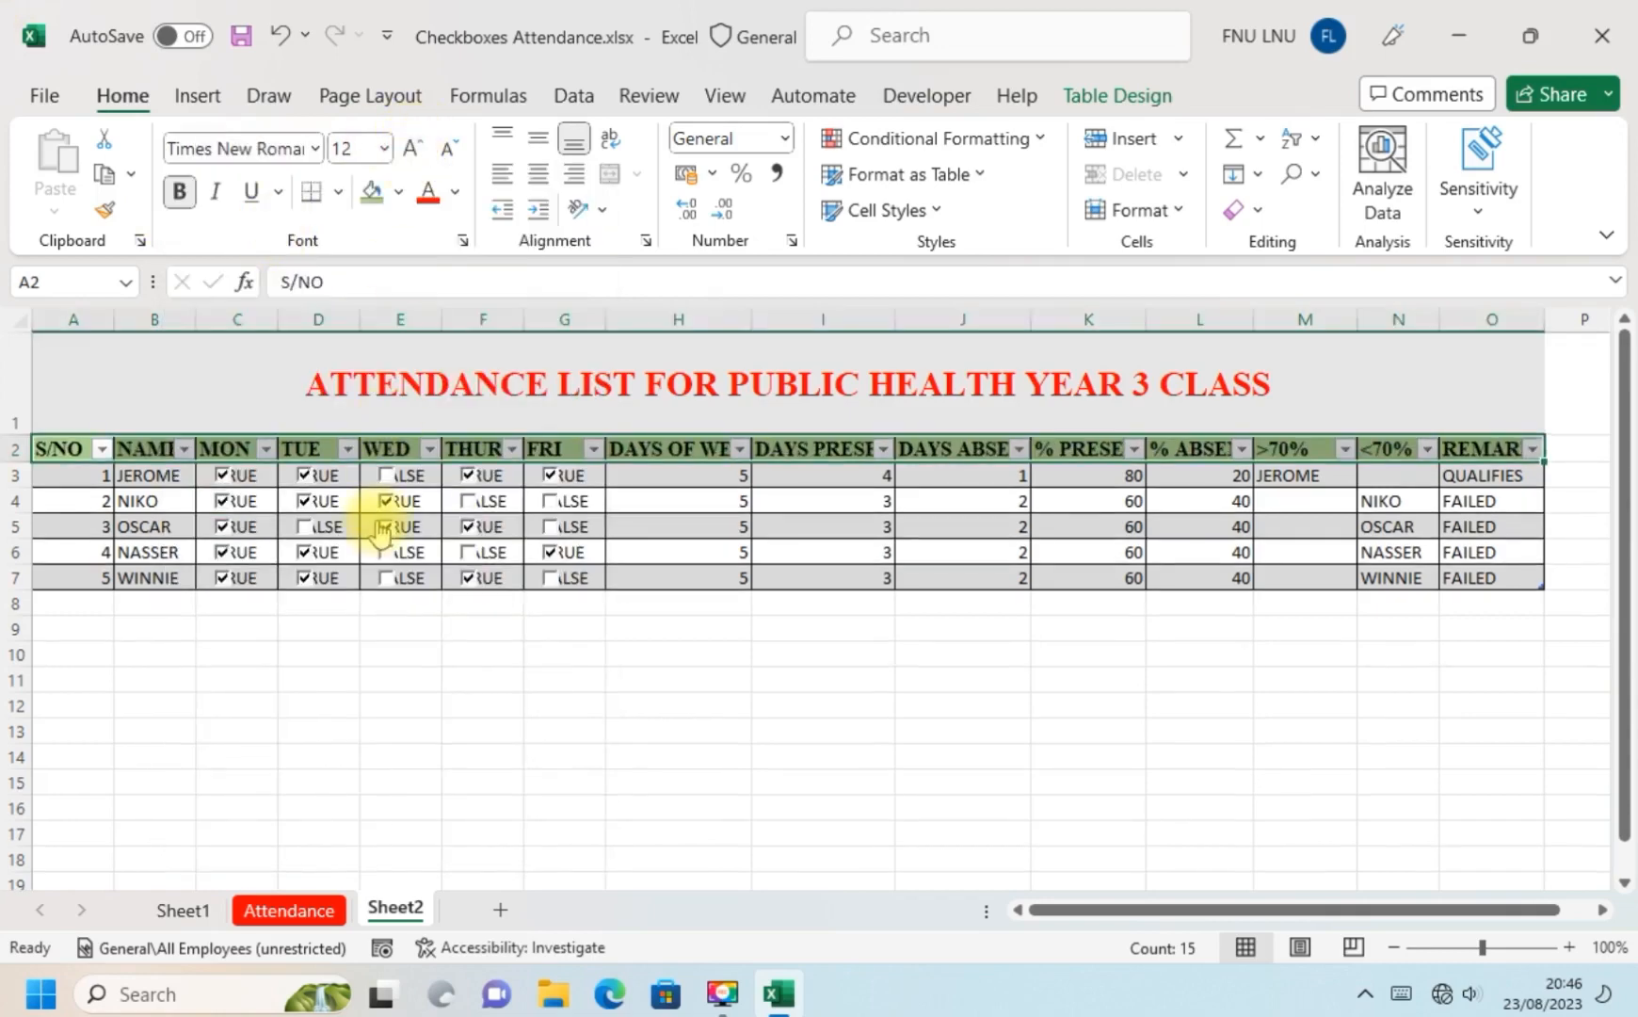
pyautogui.click(106, 674)
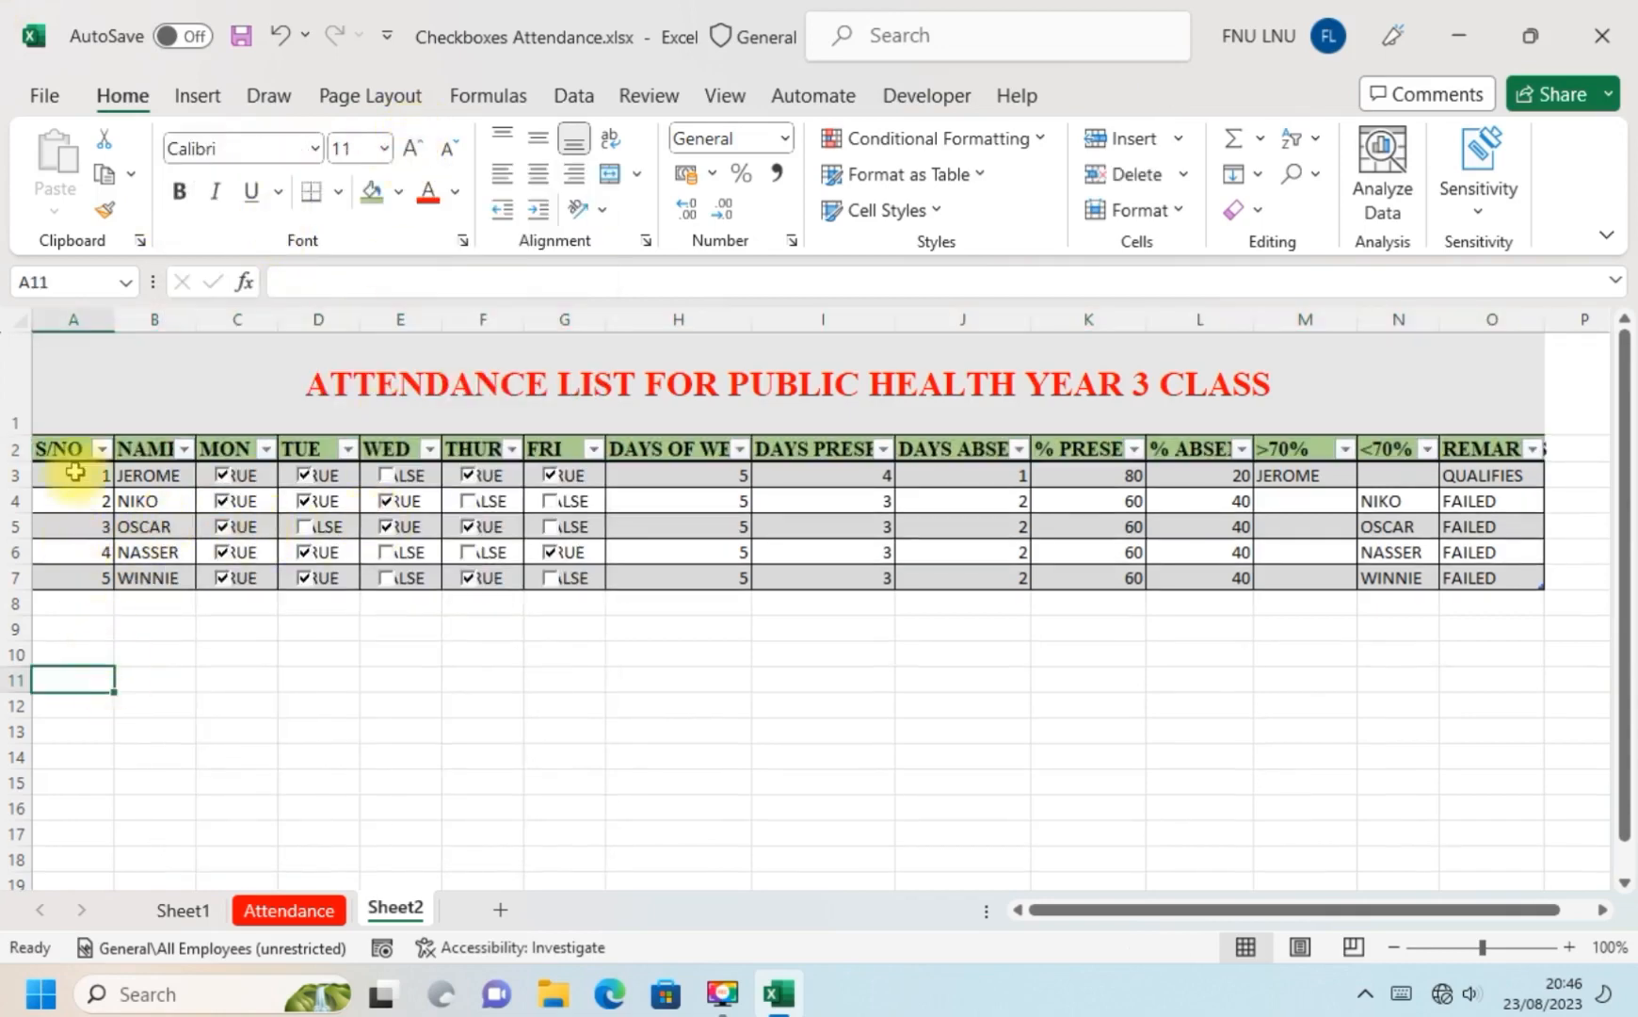
# Change the table's data rows 3 to 7 to Times New Roman and enlarge their text by one size.
pyautogui.moveTo(75, 472); pyautogui.dragTo(980, 596)
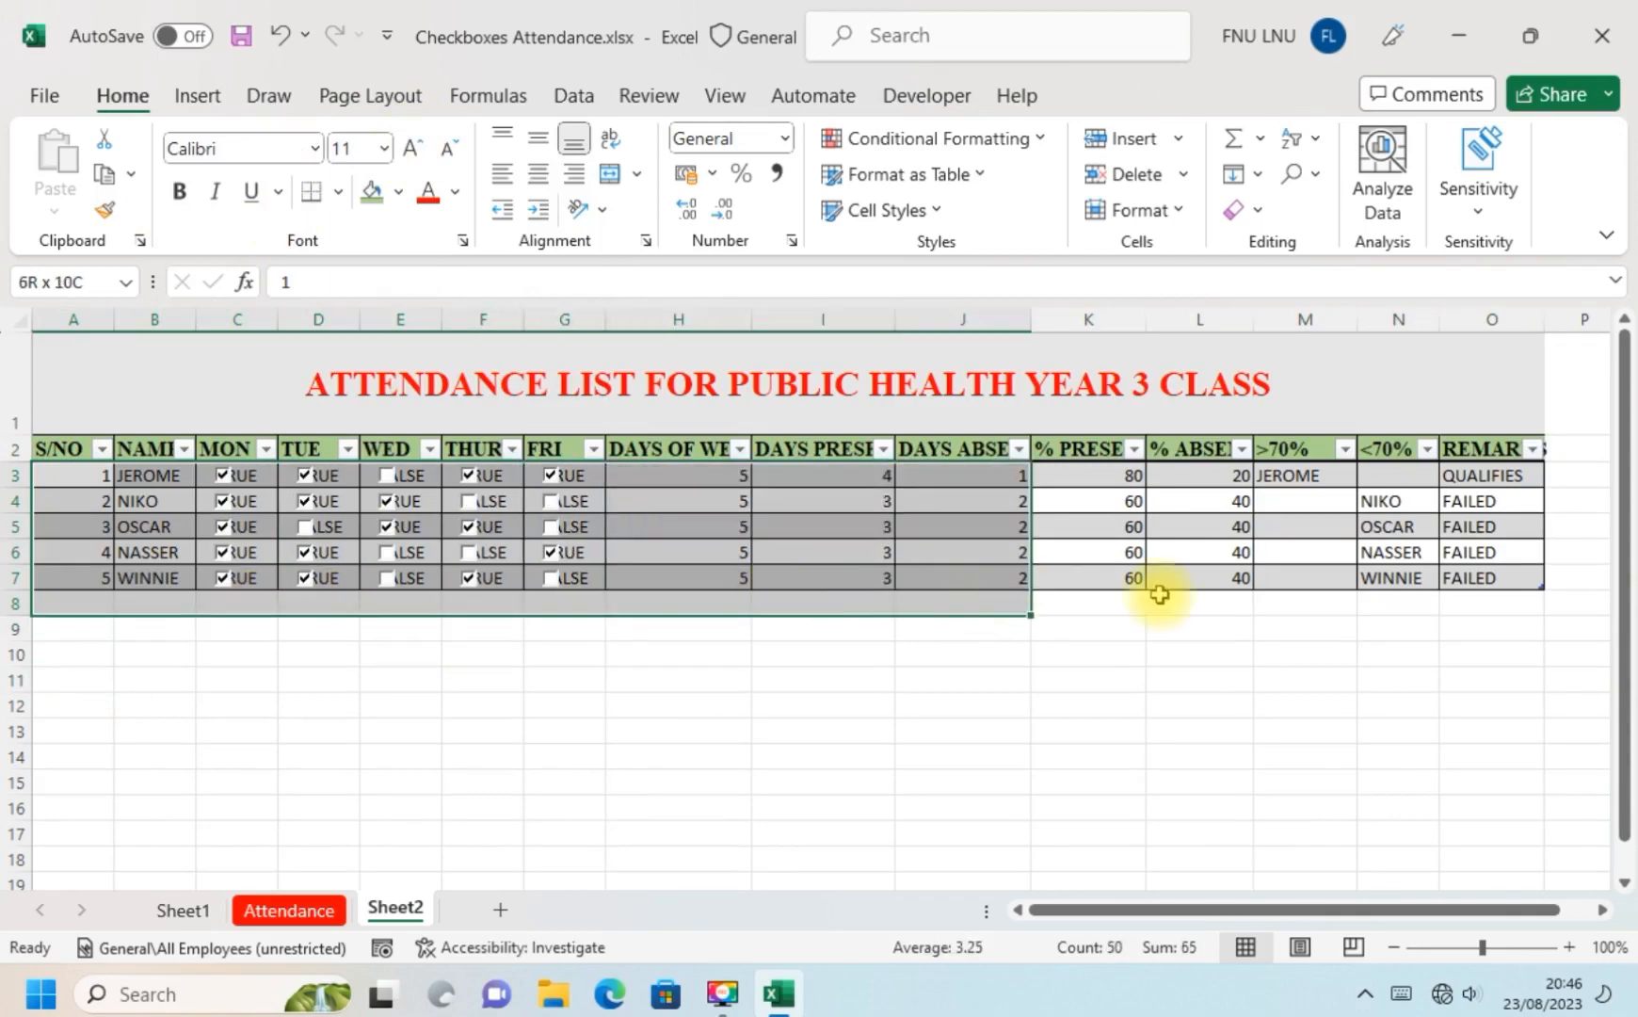
pyautogui.moveTo(1159, 593); pyautogui.dragTo(1506, 584)
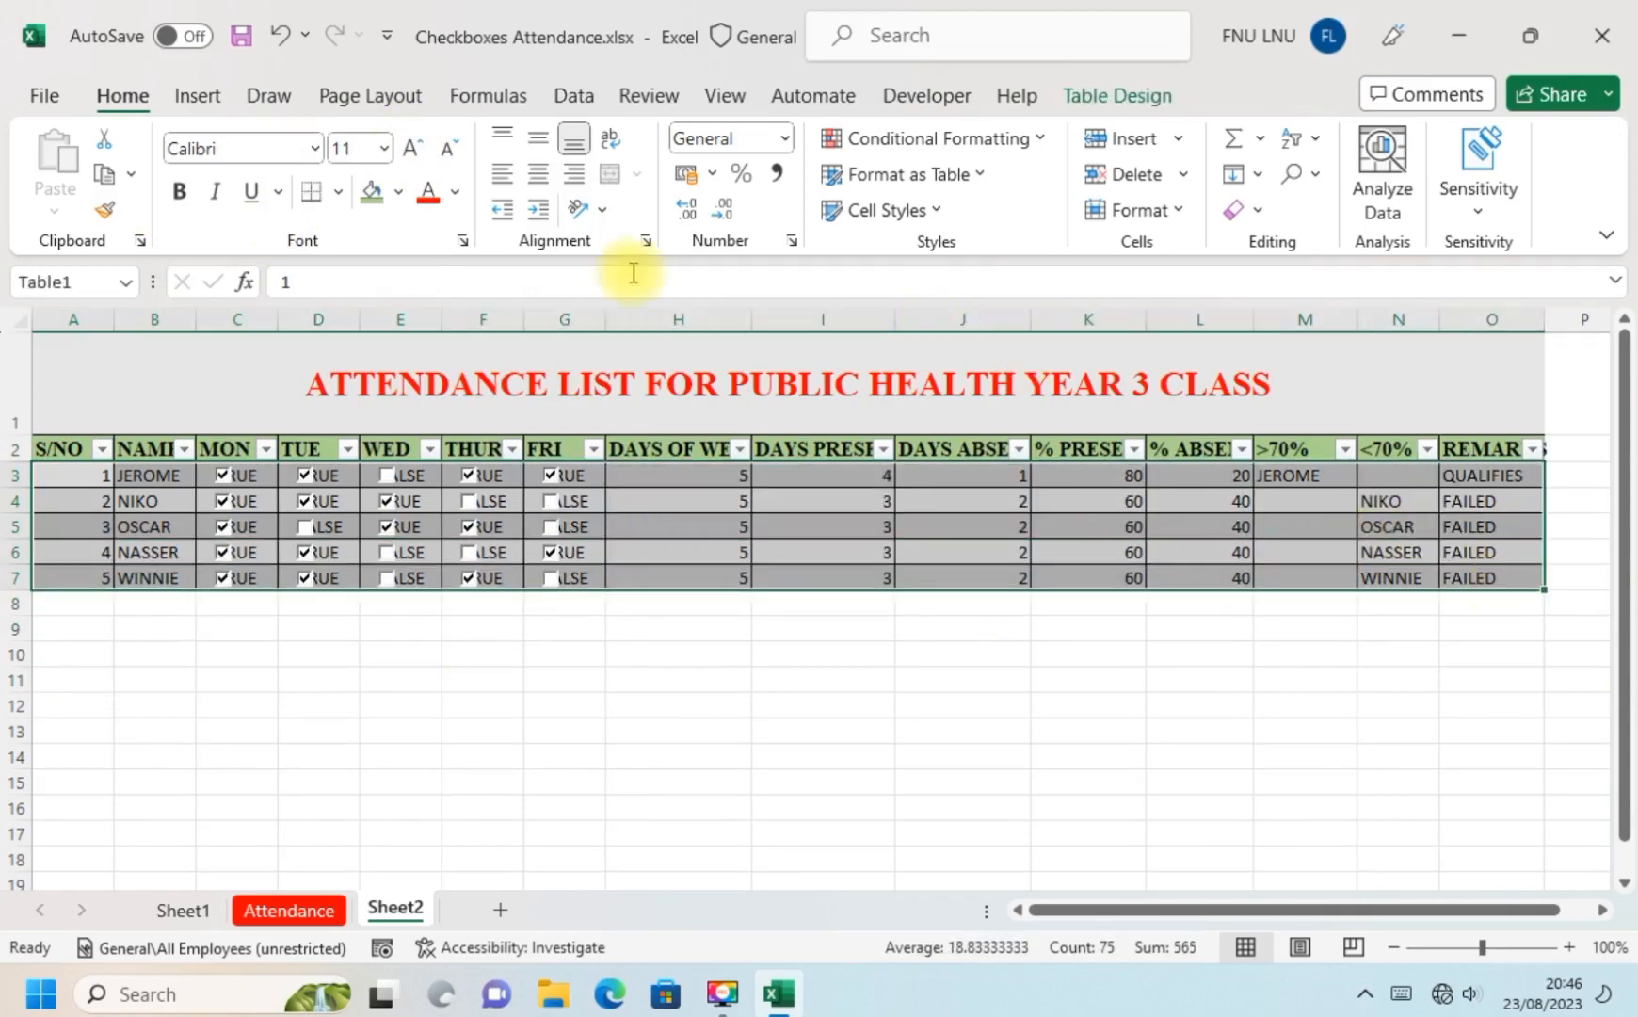
pyautogui.click(315, 150)
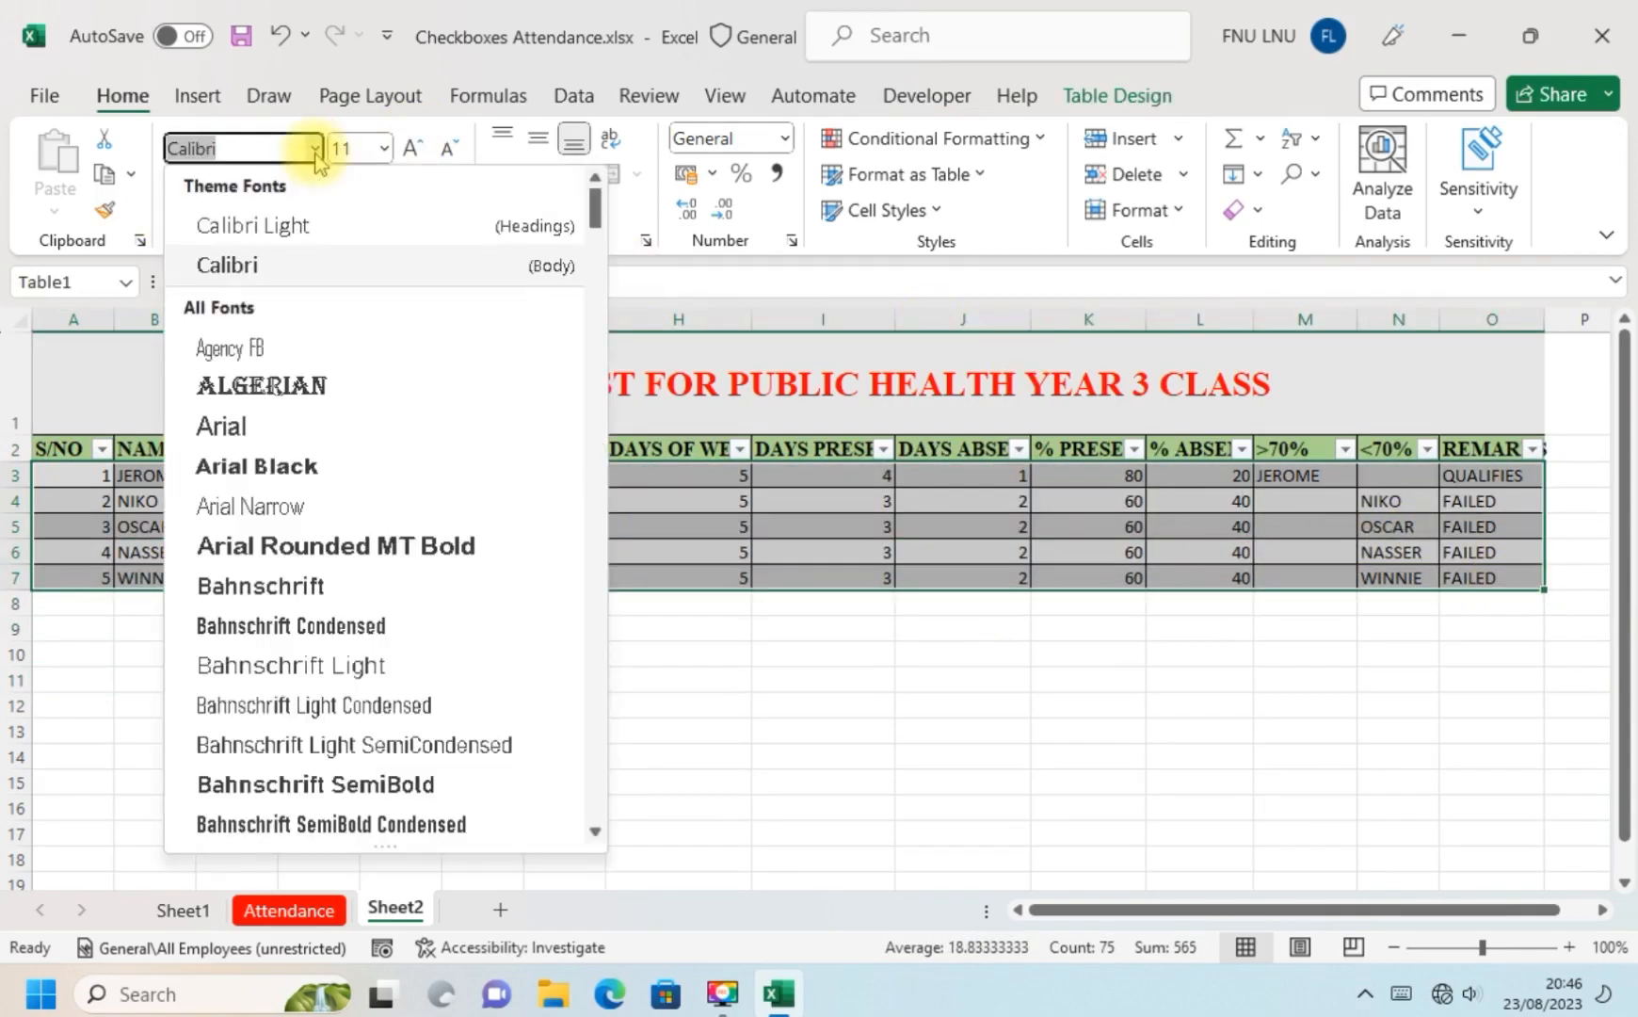
pyautogui.write('Times New Romai')
pyautogui.press('Return')
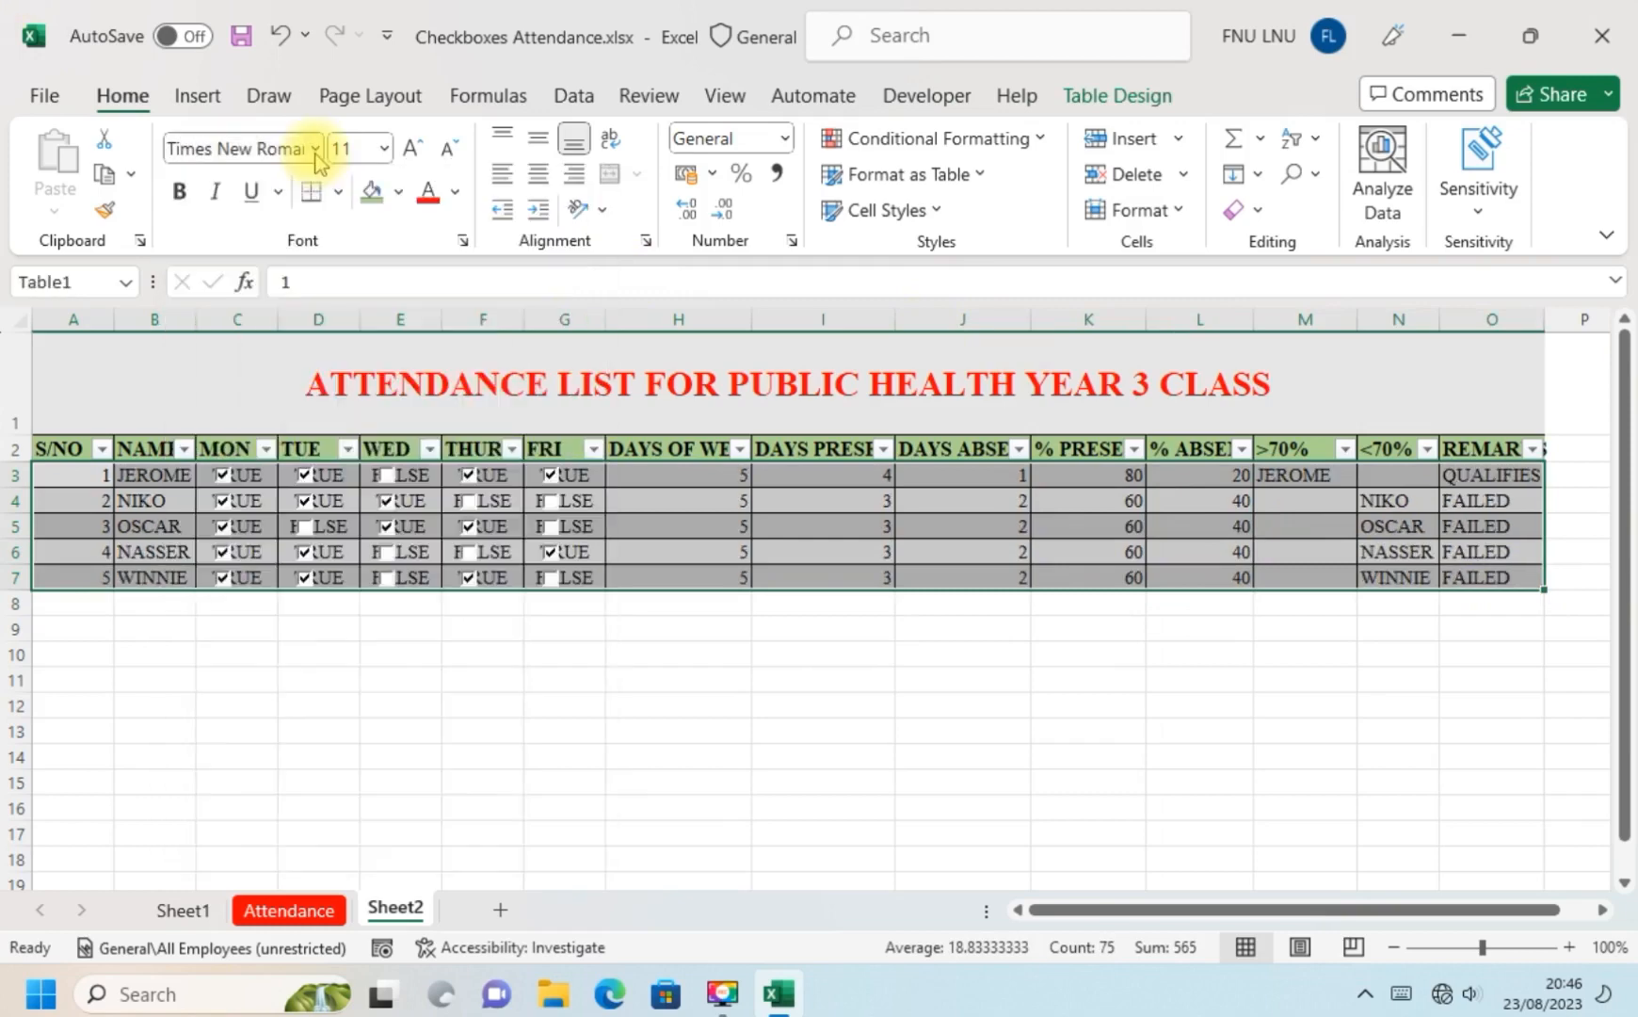
pyautogui.click(410, 149)
pyautogui.click(419, 633)
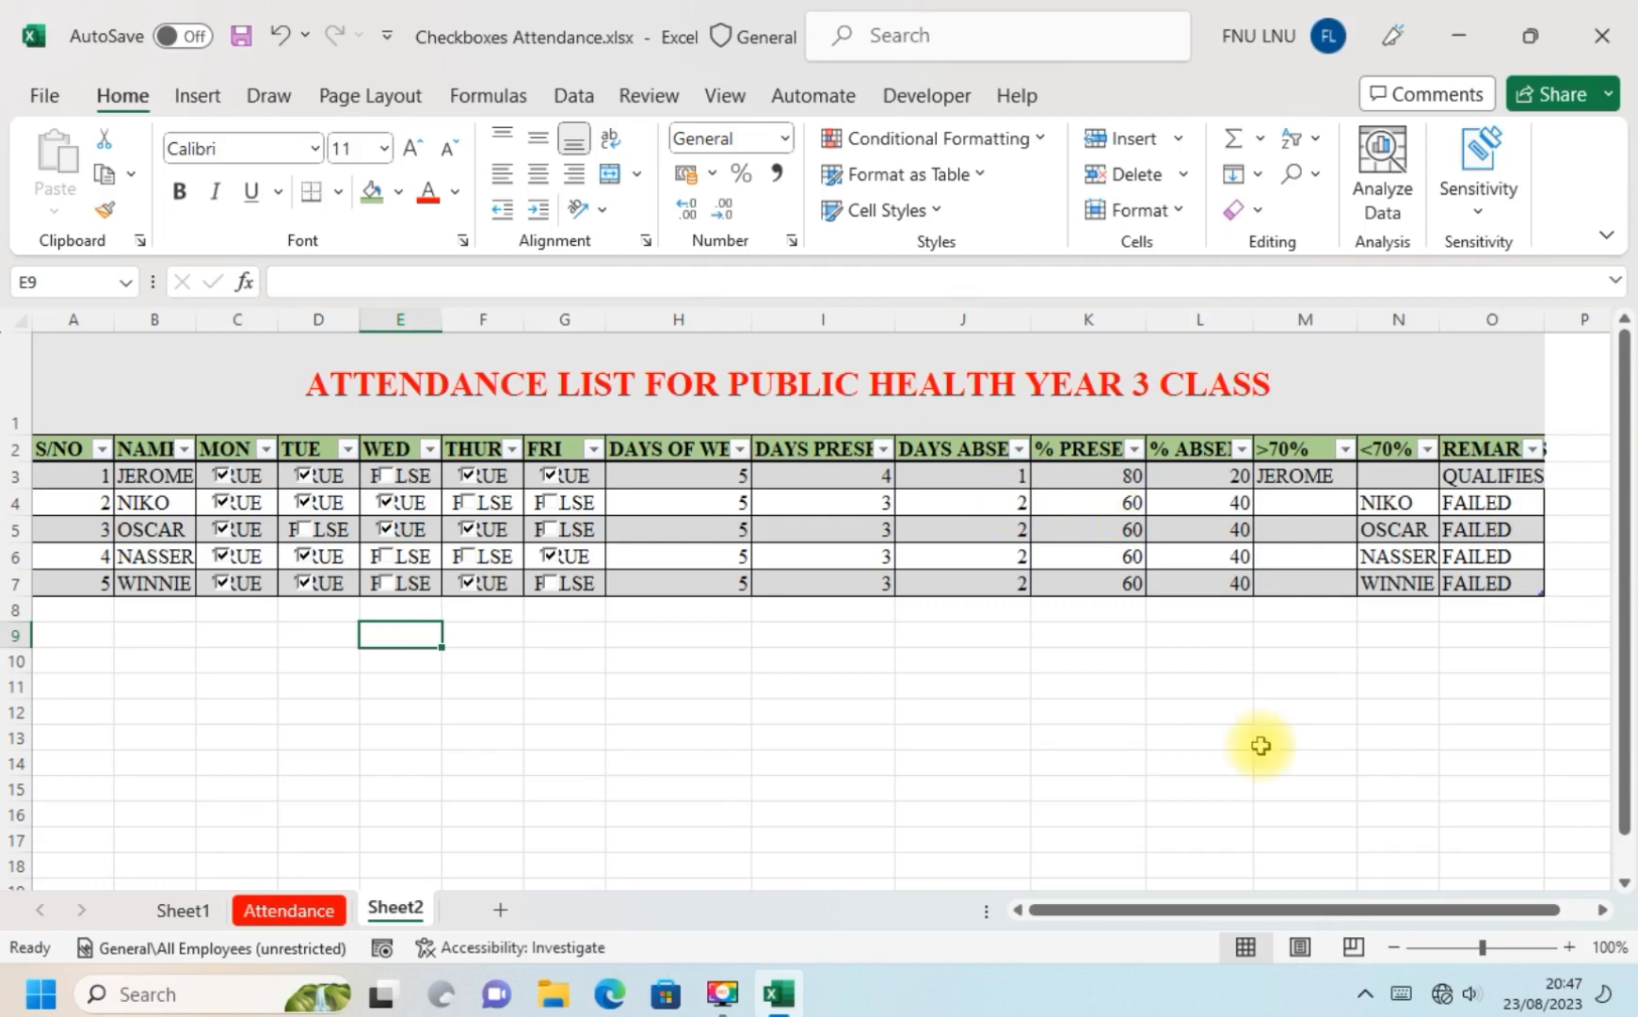
# Test row 3 by clearing its Friday and Thursday checkboxes, and finish with all five weekdays checked.
pyautogui.click(551, 479)
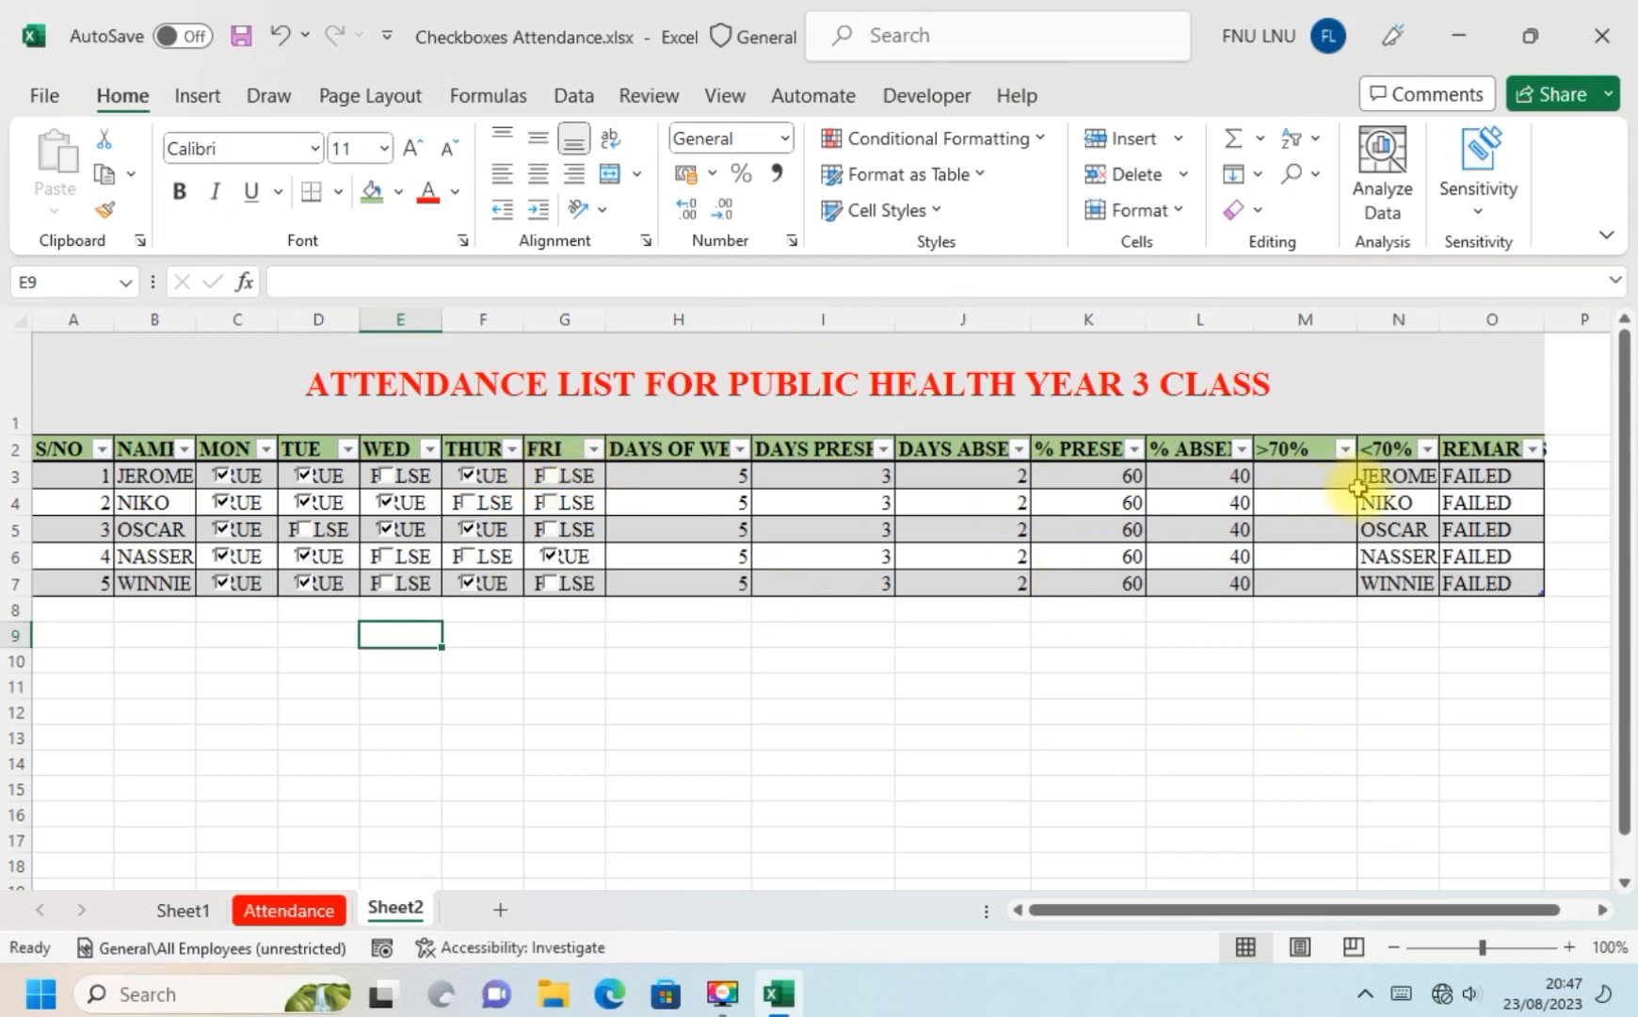
pyautogui.click(467, 480)
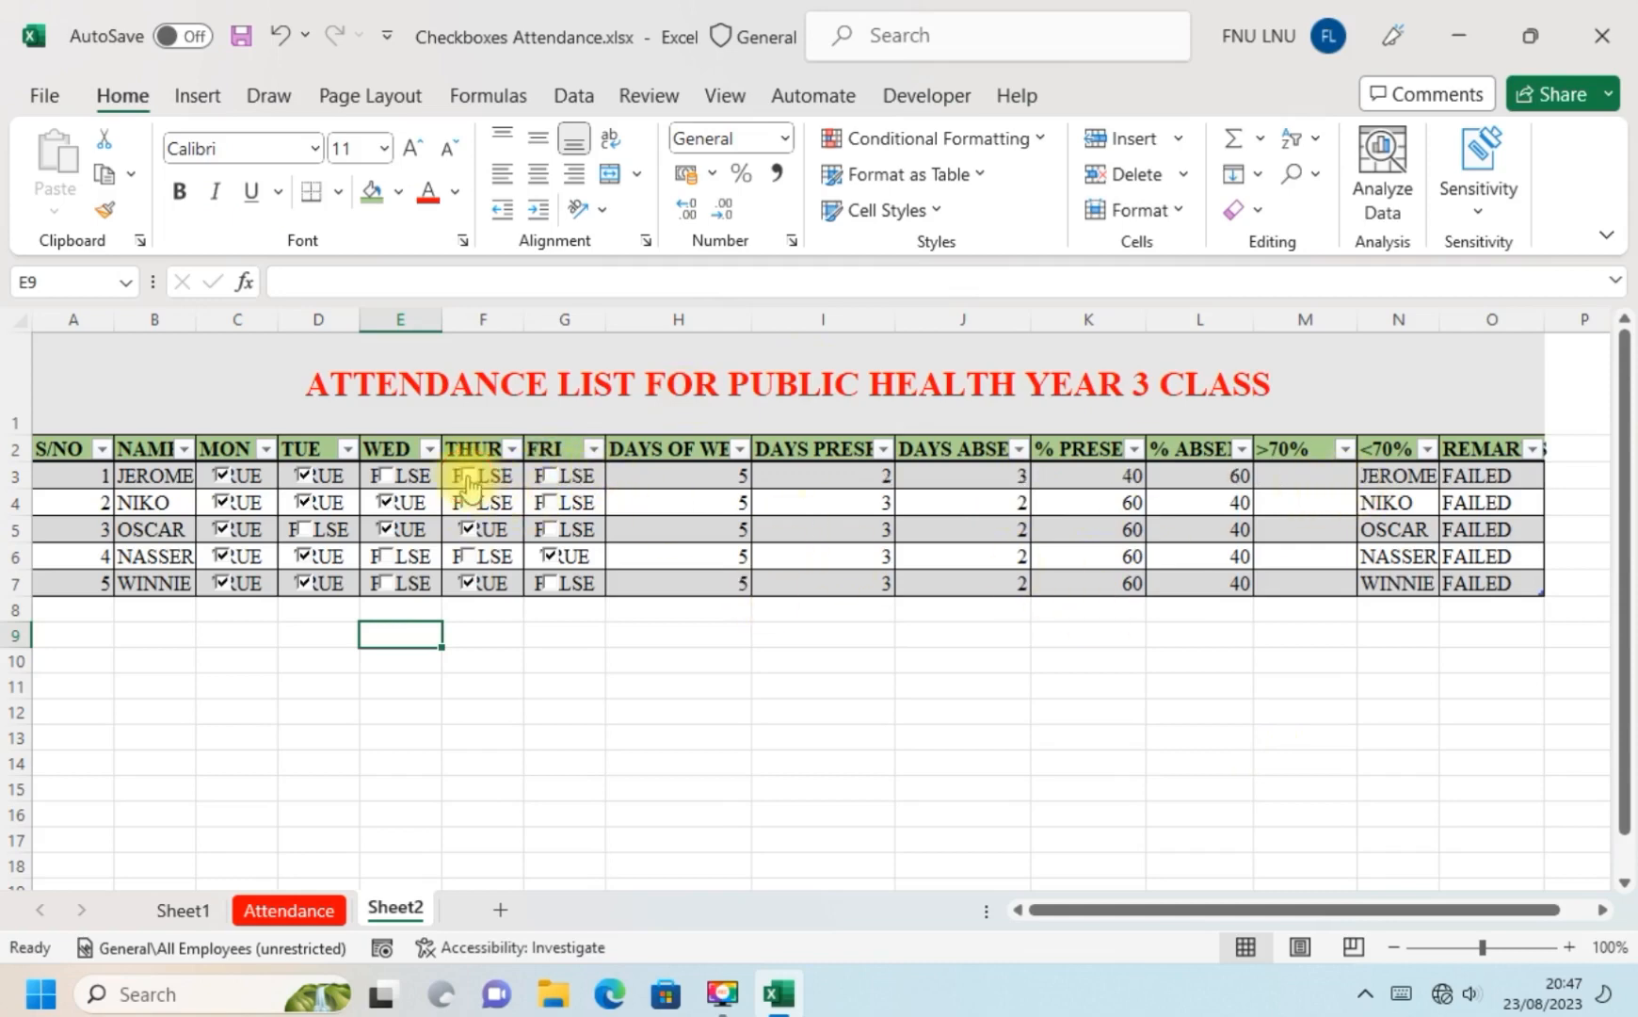
pyautogui.click(397, 485)
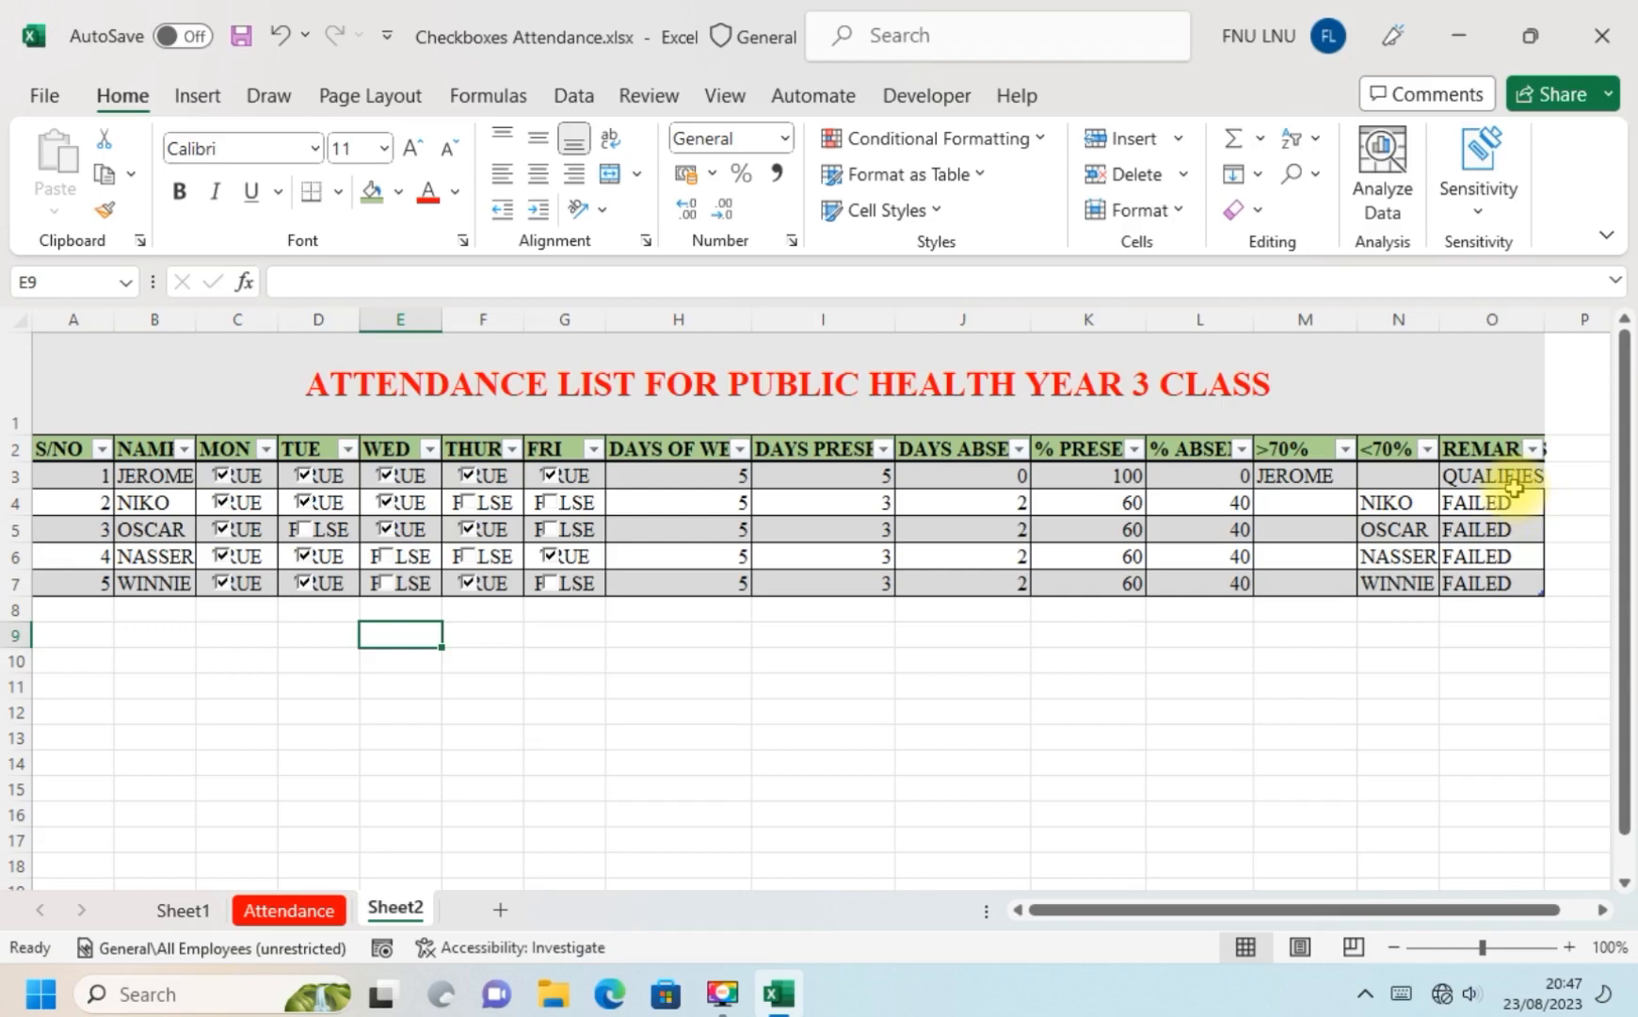
# Check Friday in rows 4 and 5, and switch each row's Thursday checkbox over and back to test the formulas.
pyautogui.click(551, 503)
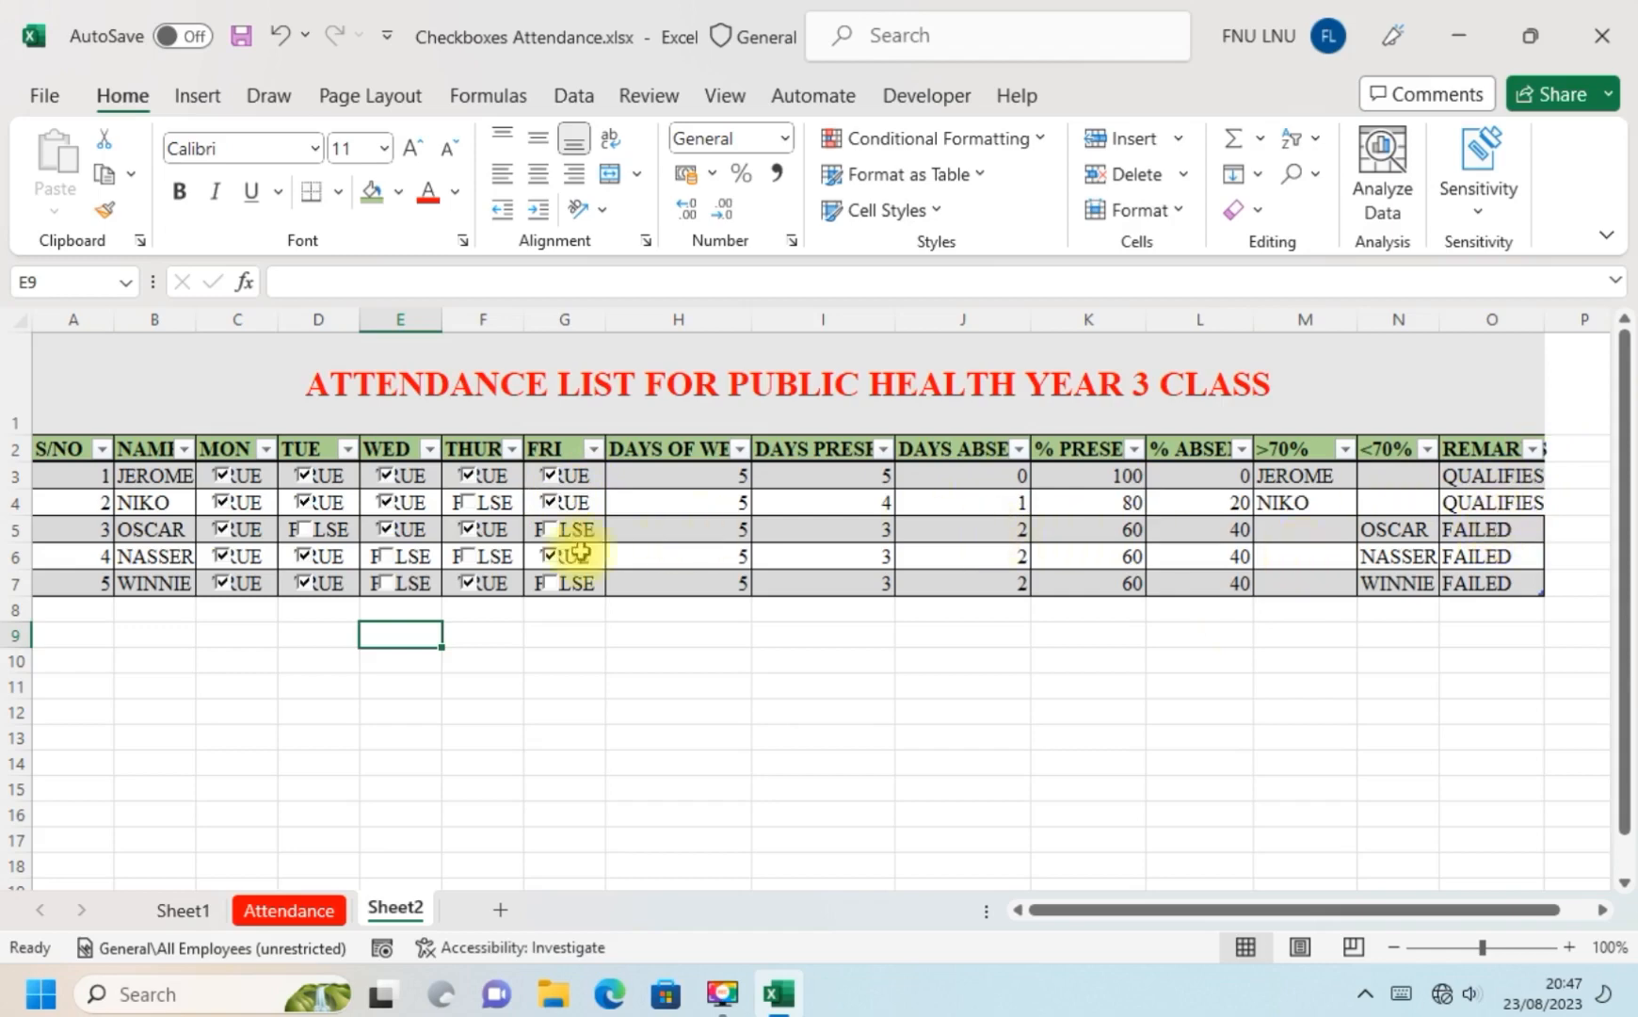
pyautogui.click(475, 541)
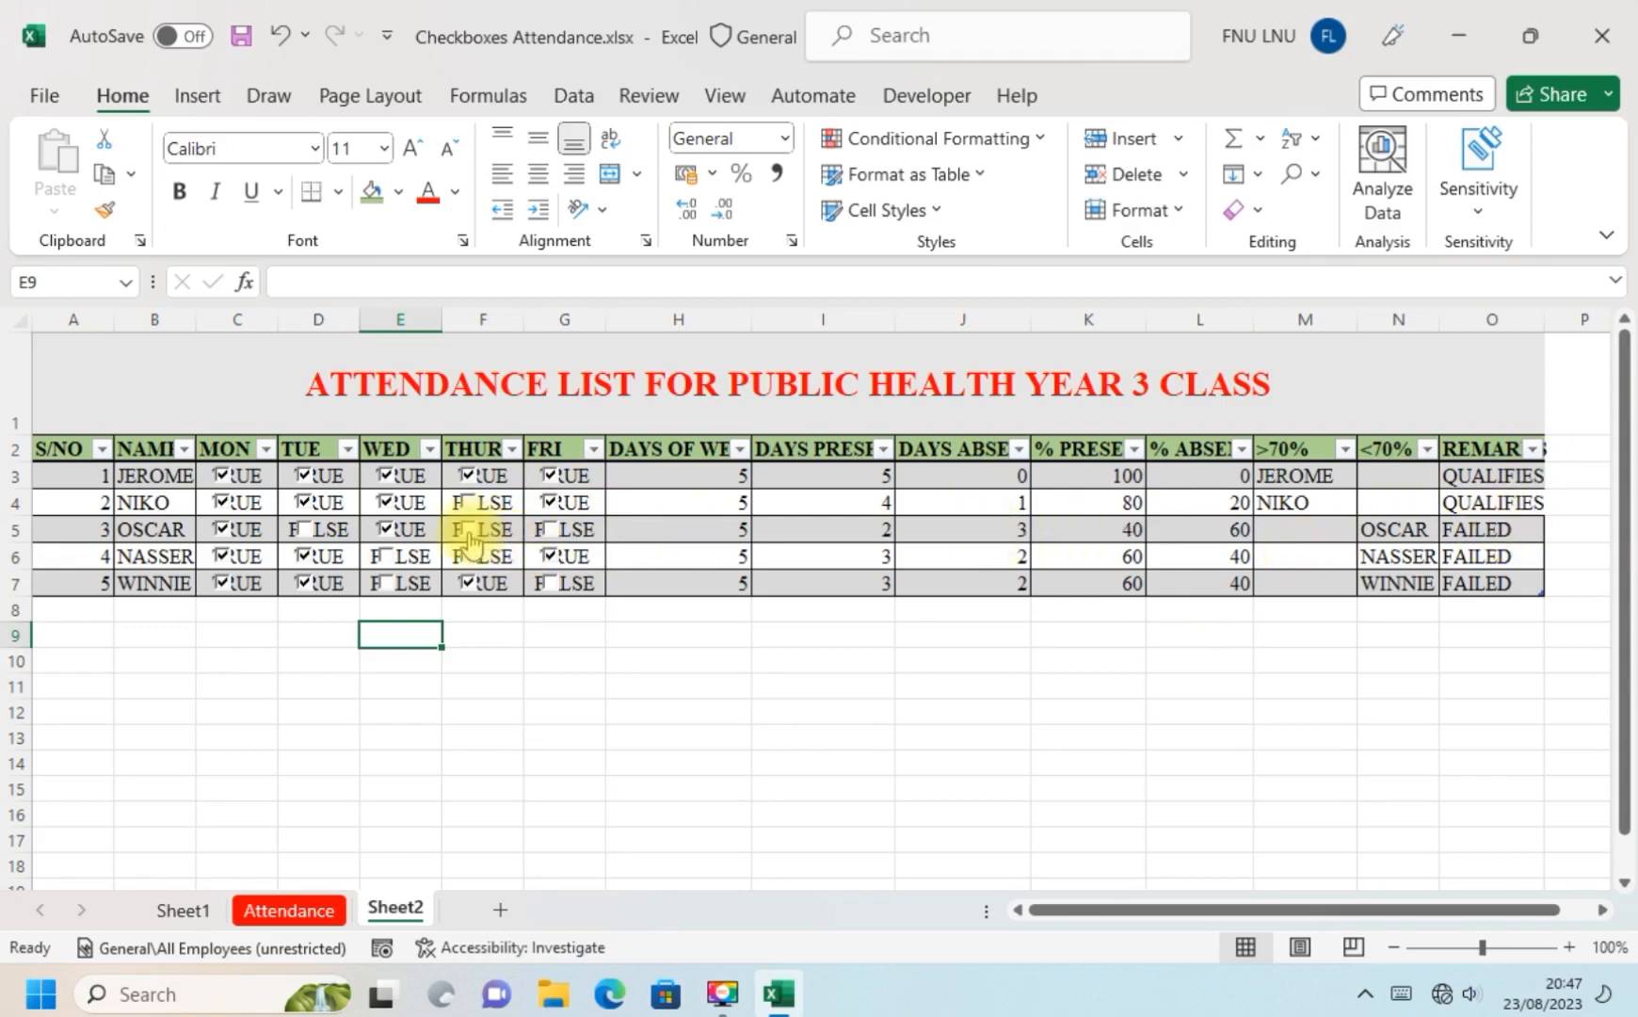
pyautogui.click(471, 541)
pyautogui.click(556, 535)
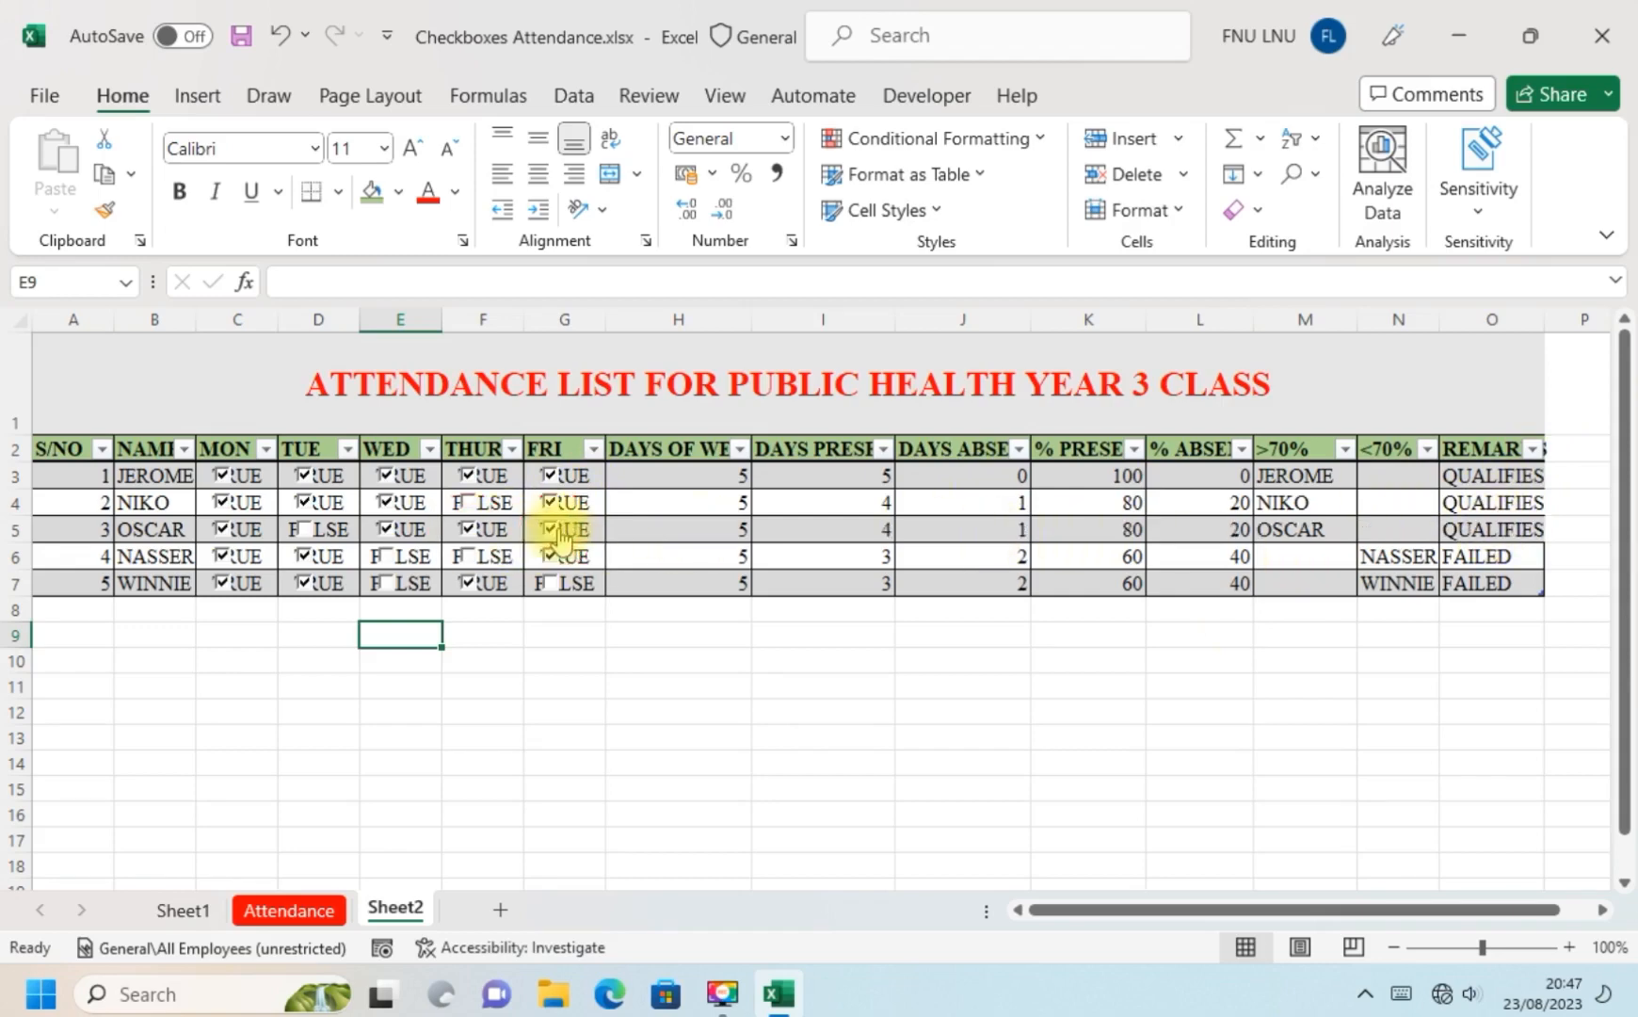
pyautogui.click(464, 499)
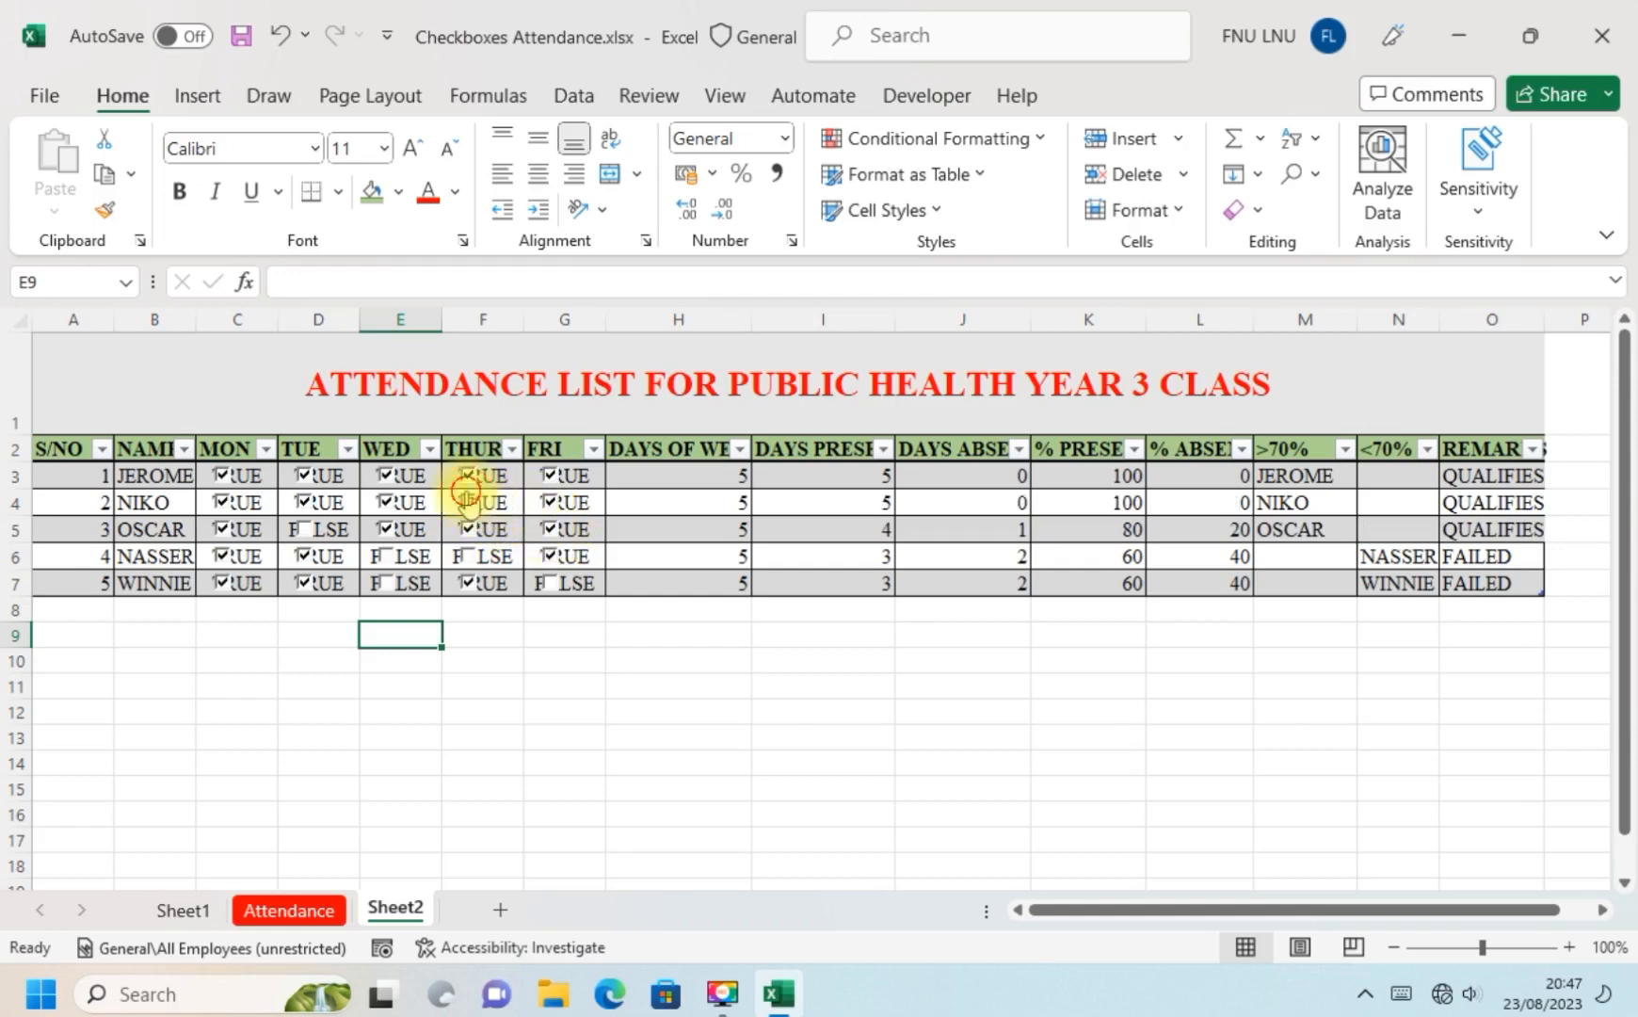
pyautogui.click(466, 497)
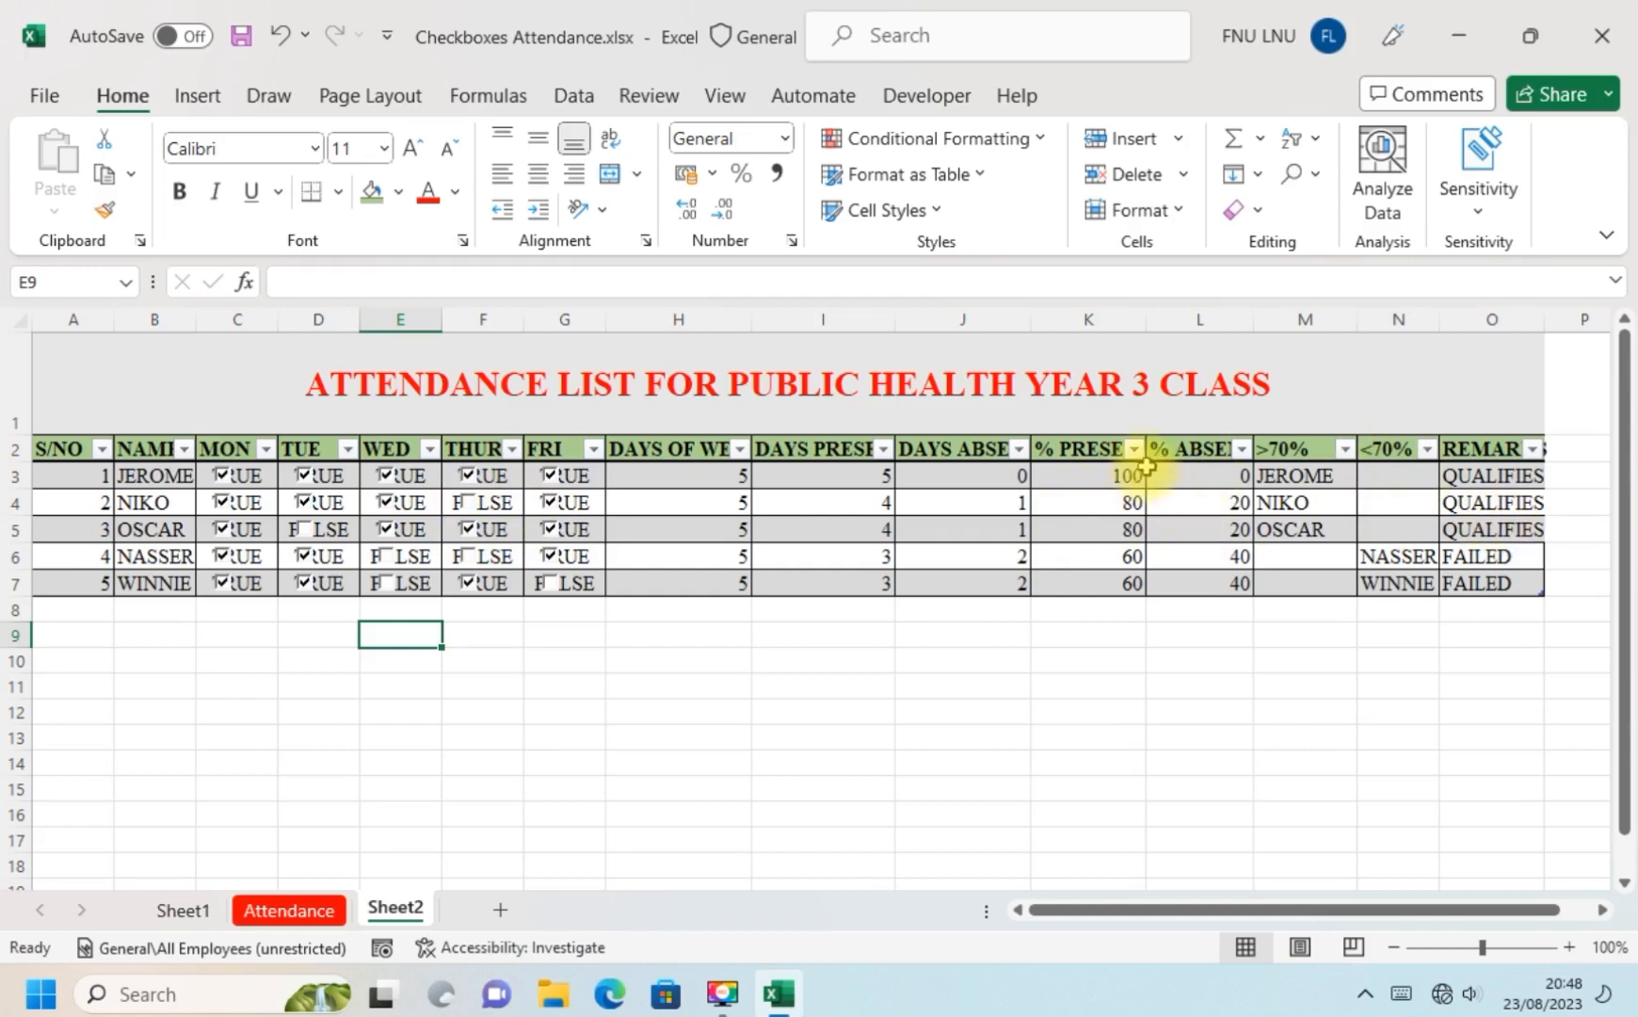
# Check Friday and Wednesday in row 7, and in row 6 check Thursday and clear Friday.
pyautogui.click(546, 588)
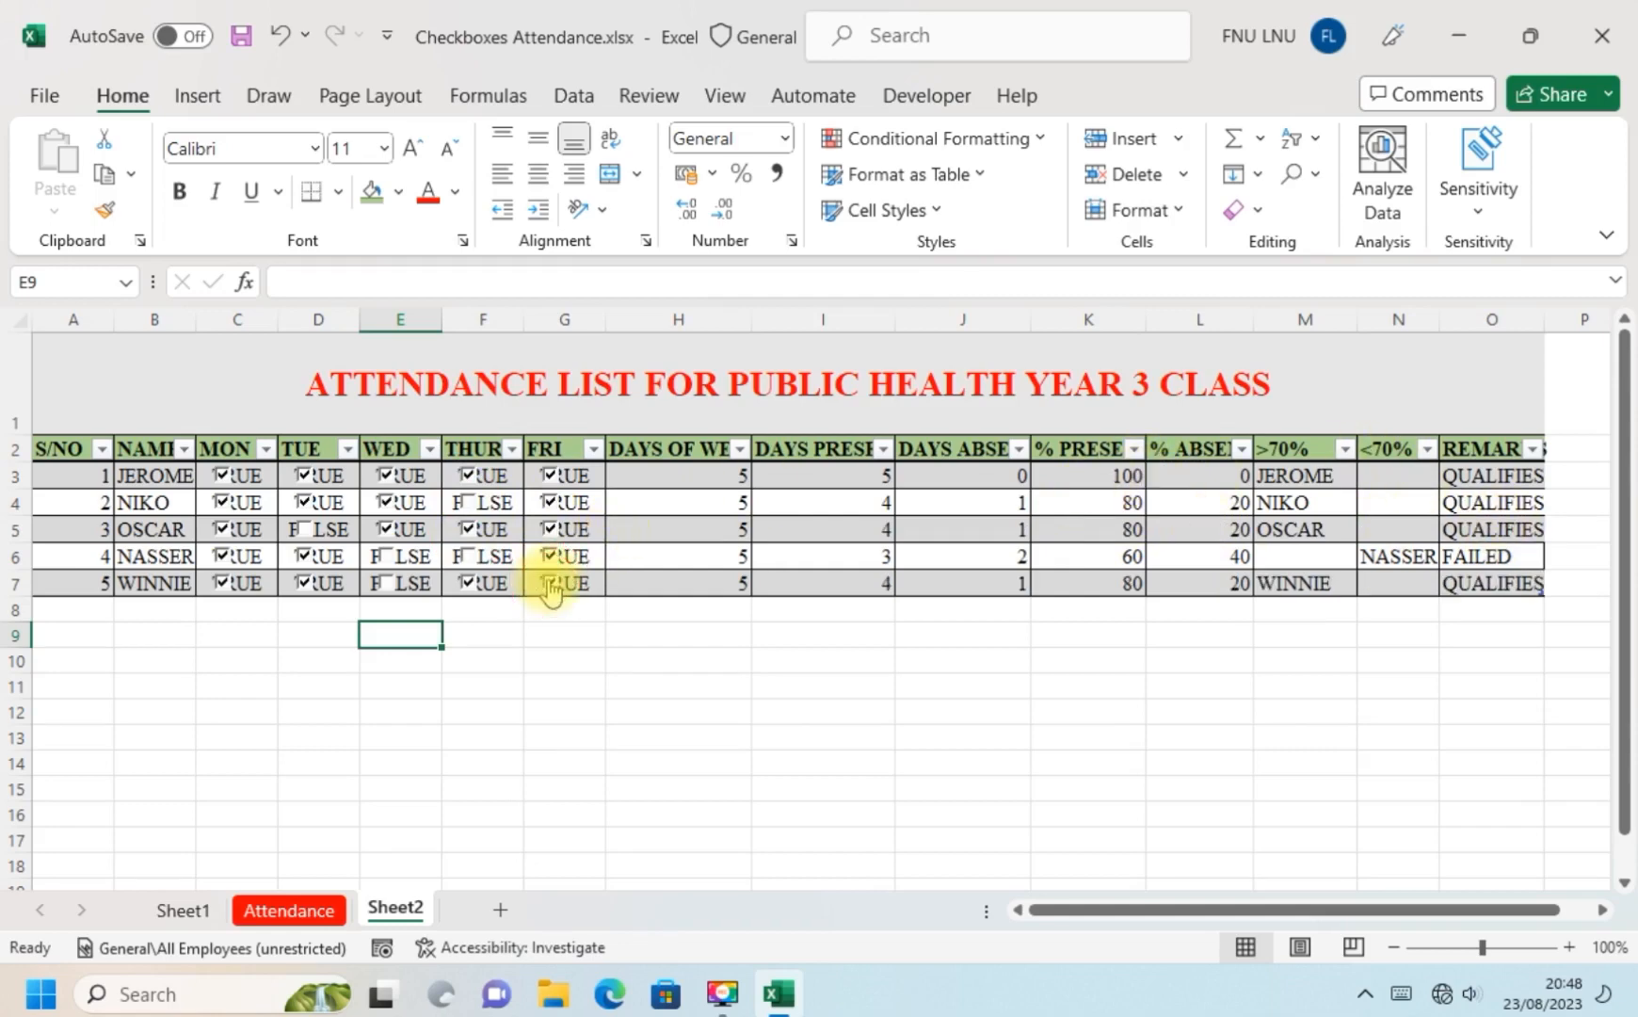
pyautogui.click(394, 587)
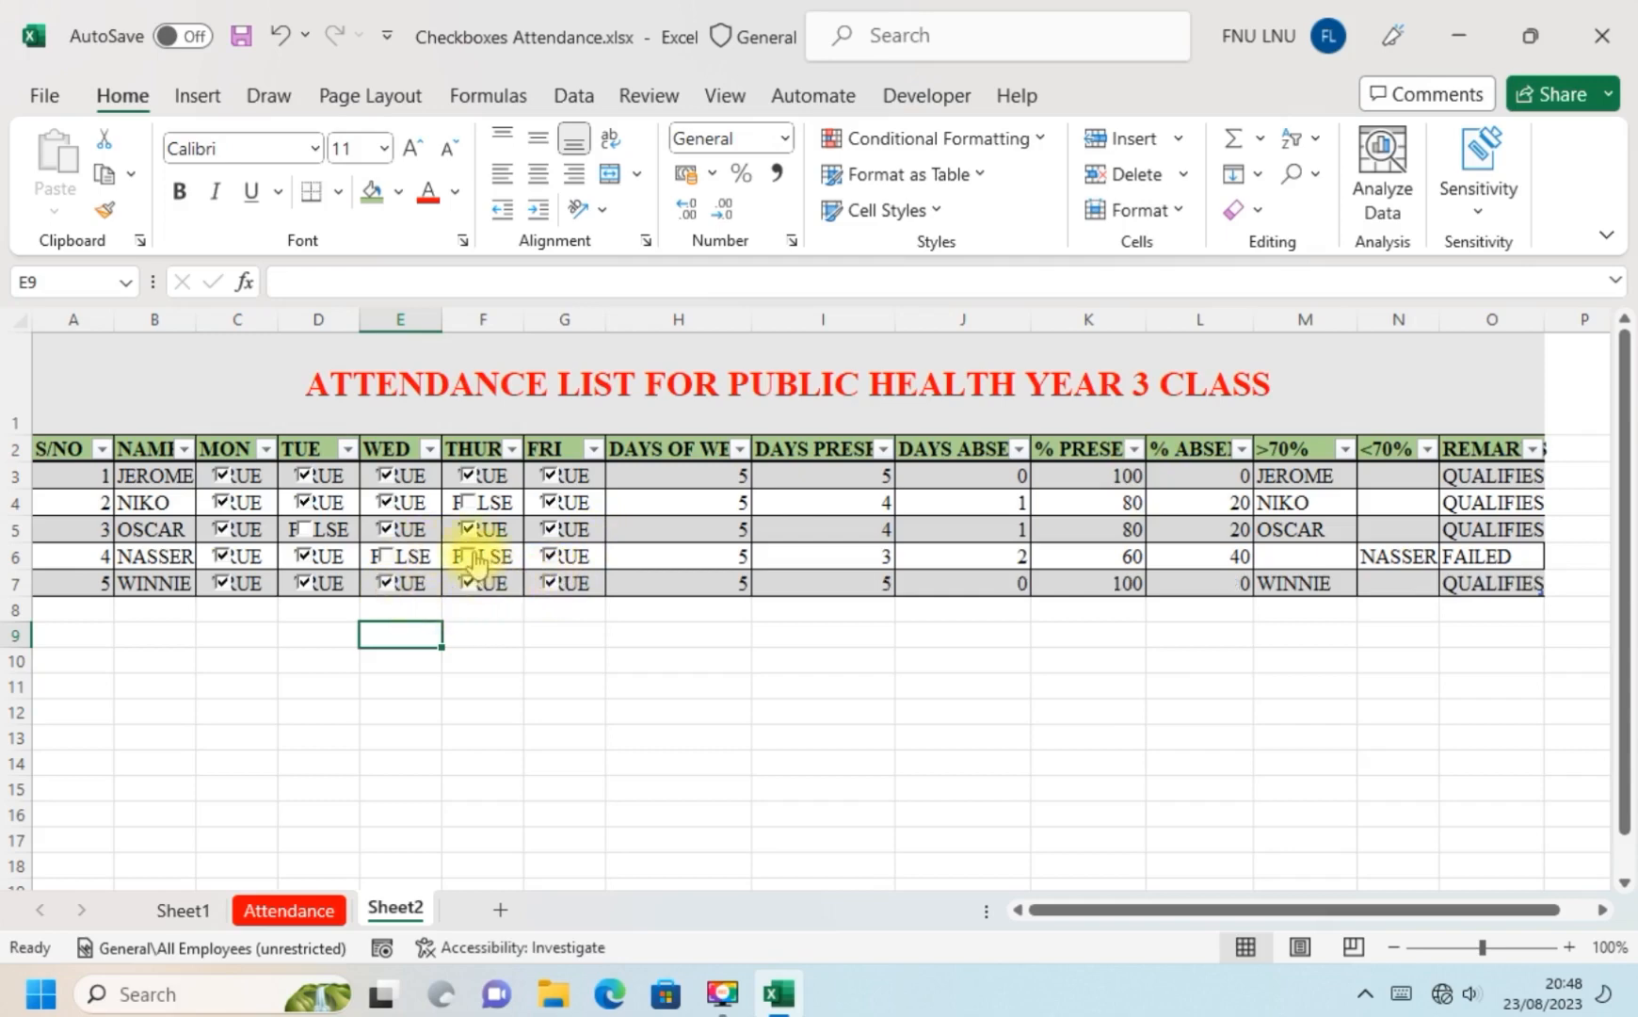
pyautogui.click(464, 556)
pyautogui.click(548, 555)
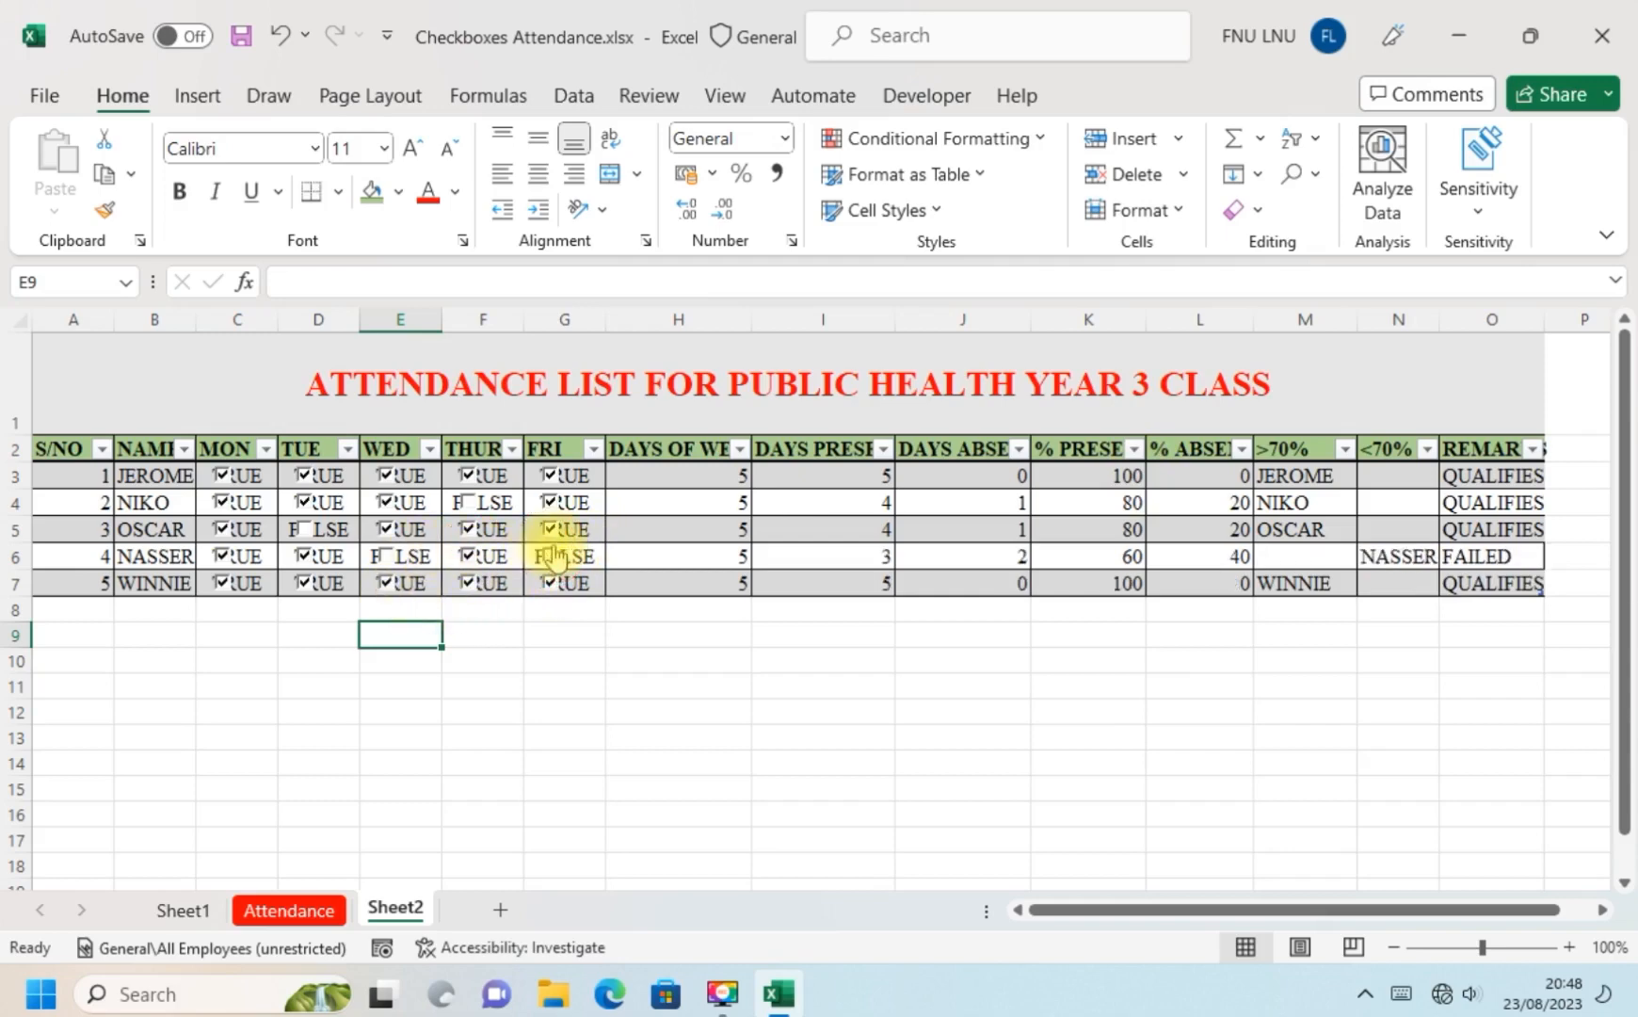